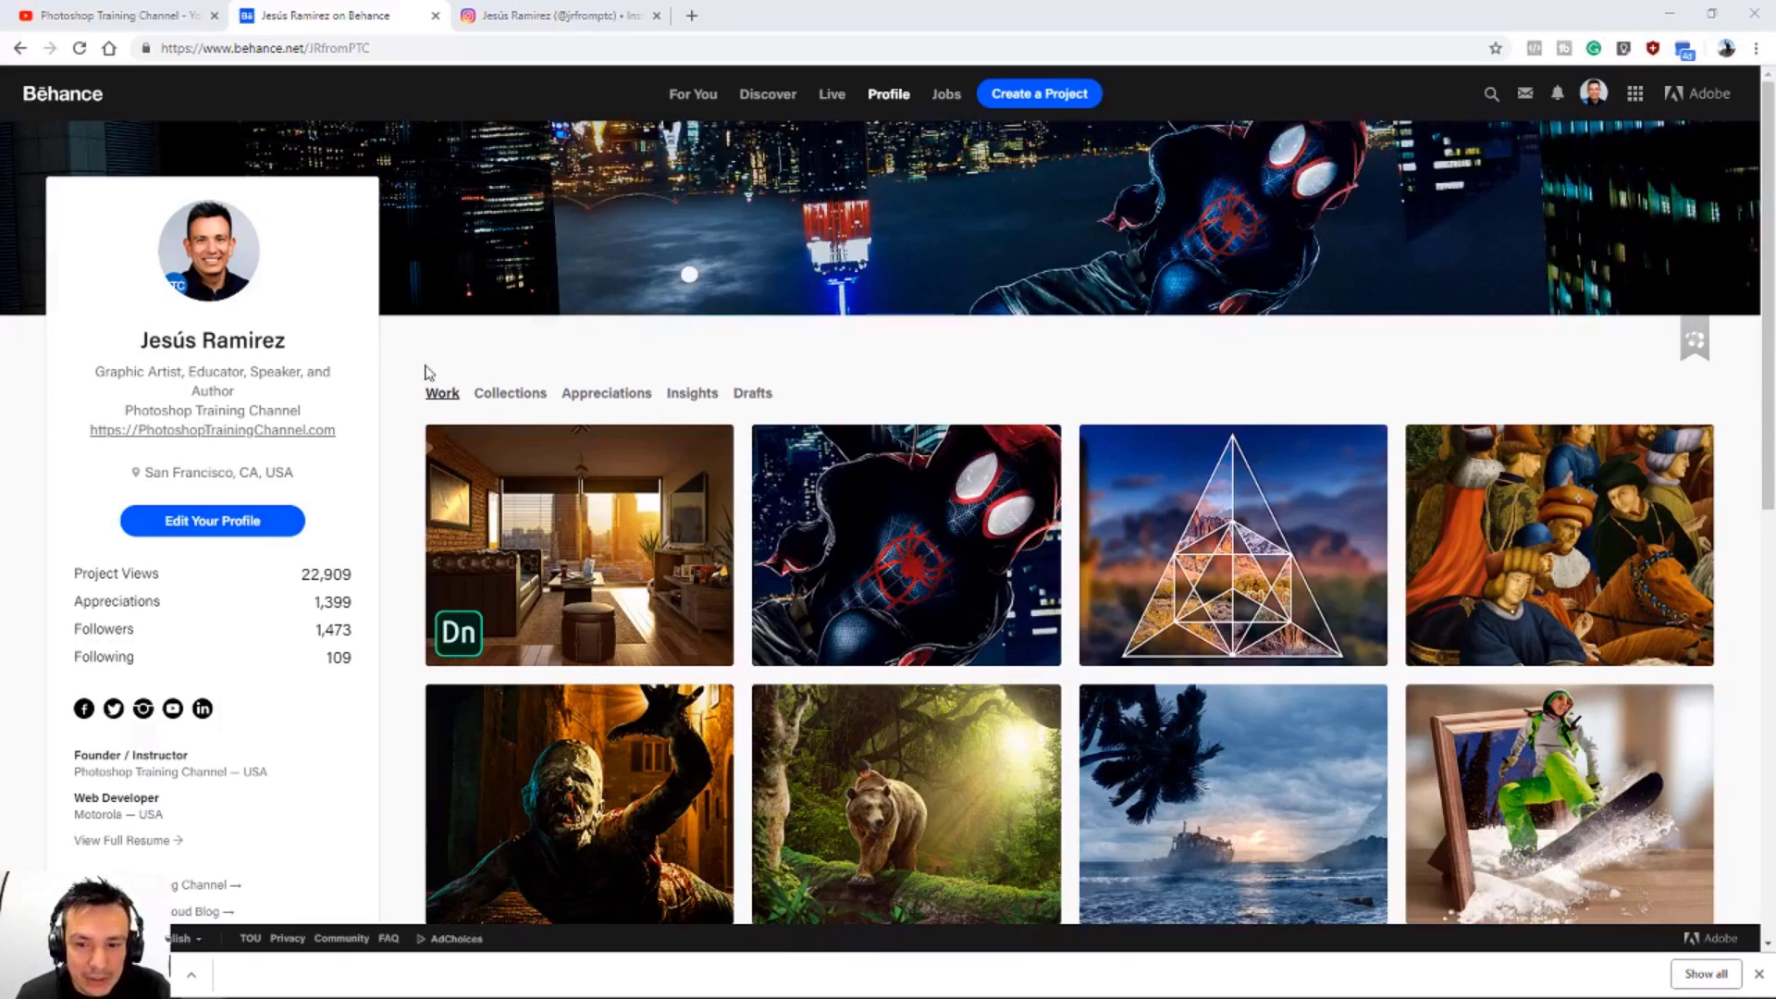
Step: Look over the Behance portfolio's work gallery and highlight the profile handle in the page address
{"action": "scroll", "coordinate": [430, 372], "scroll_direction": "down", "scroll_amount": 2}
{"action": "scroll", "coordinate": [427, 372], "scroll_direction": "up", "scroll_amount": 2}
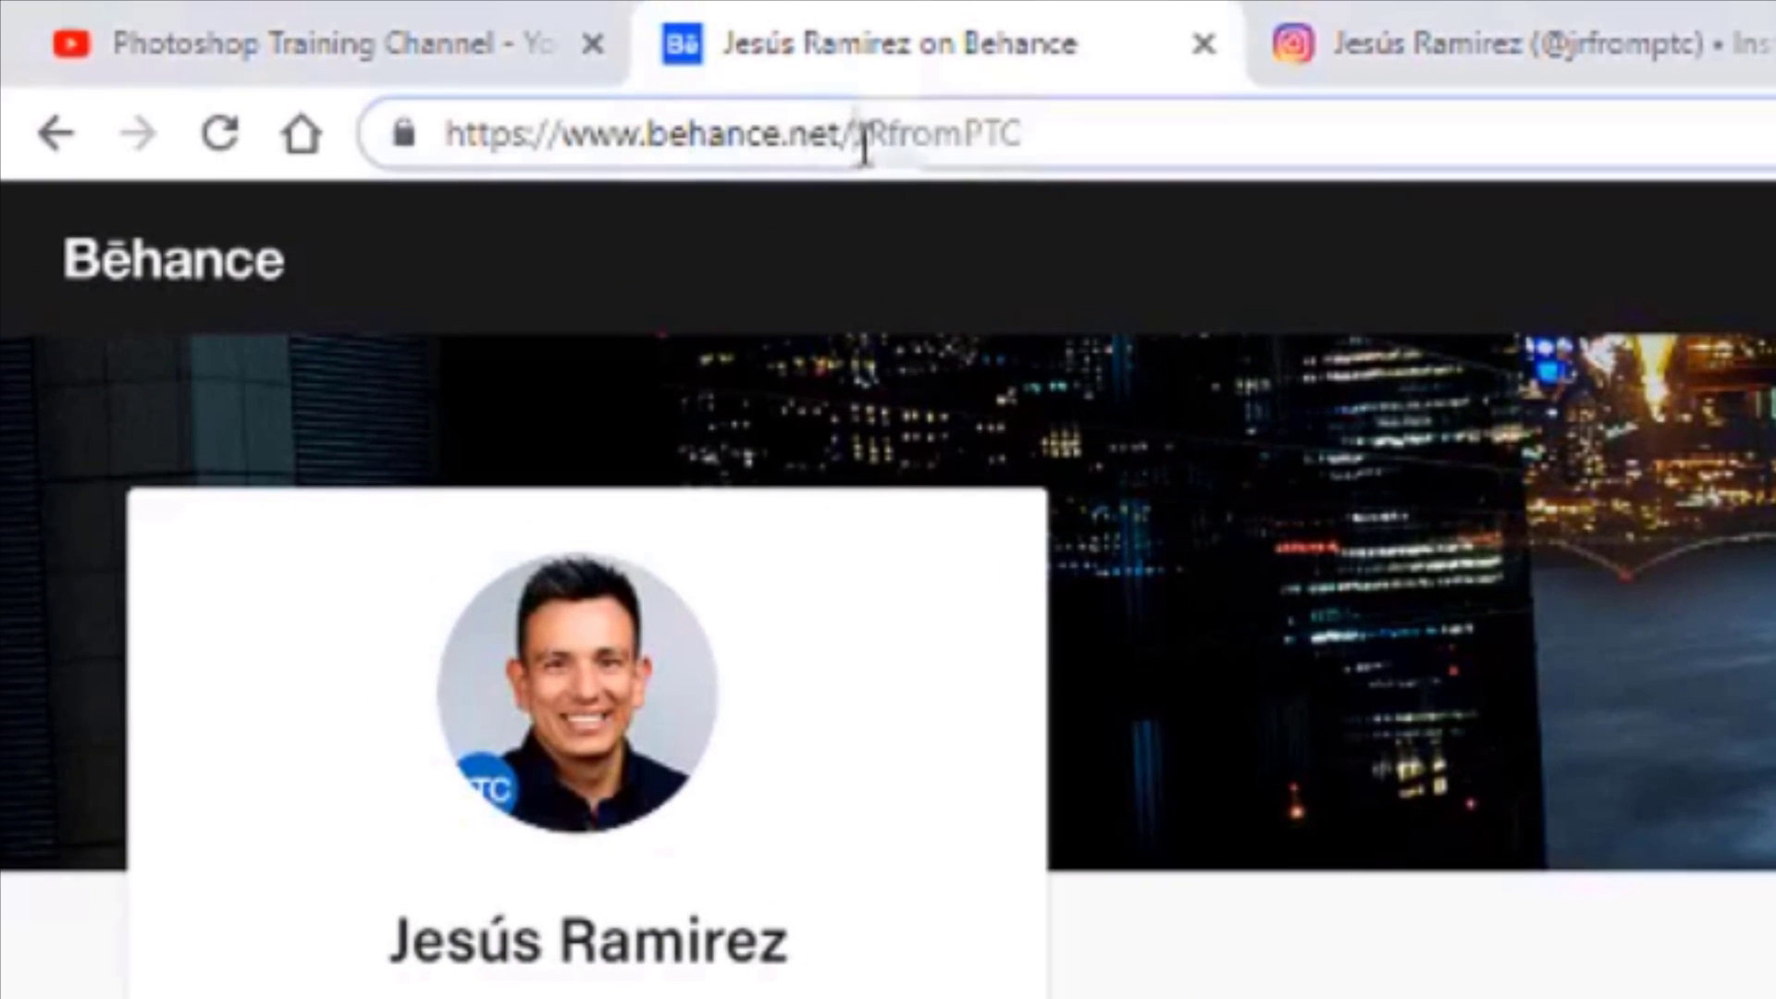
{"action": "left_click_drag", "start_coordinate": [312, 50], "coordinate": [387, 52]}
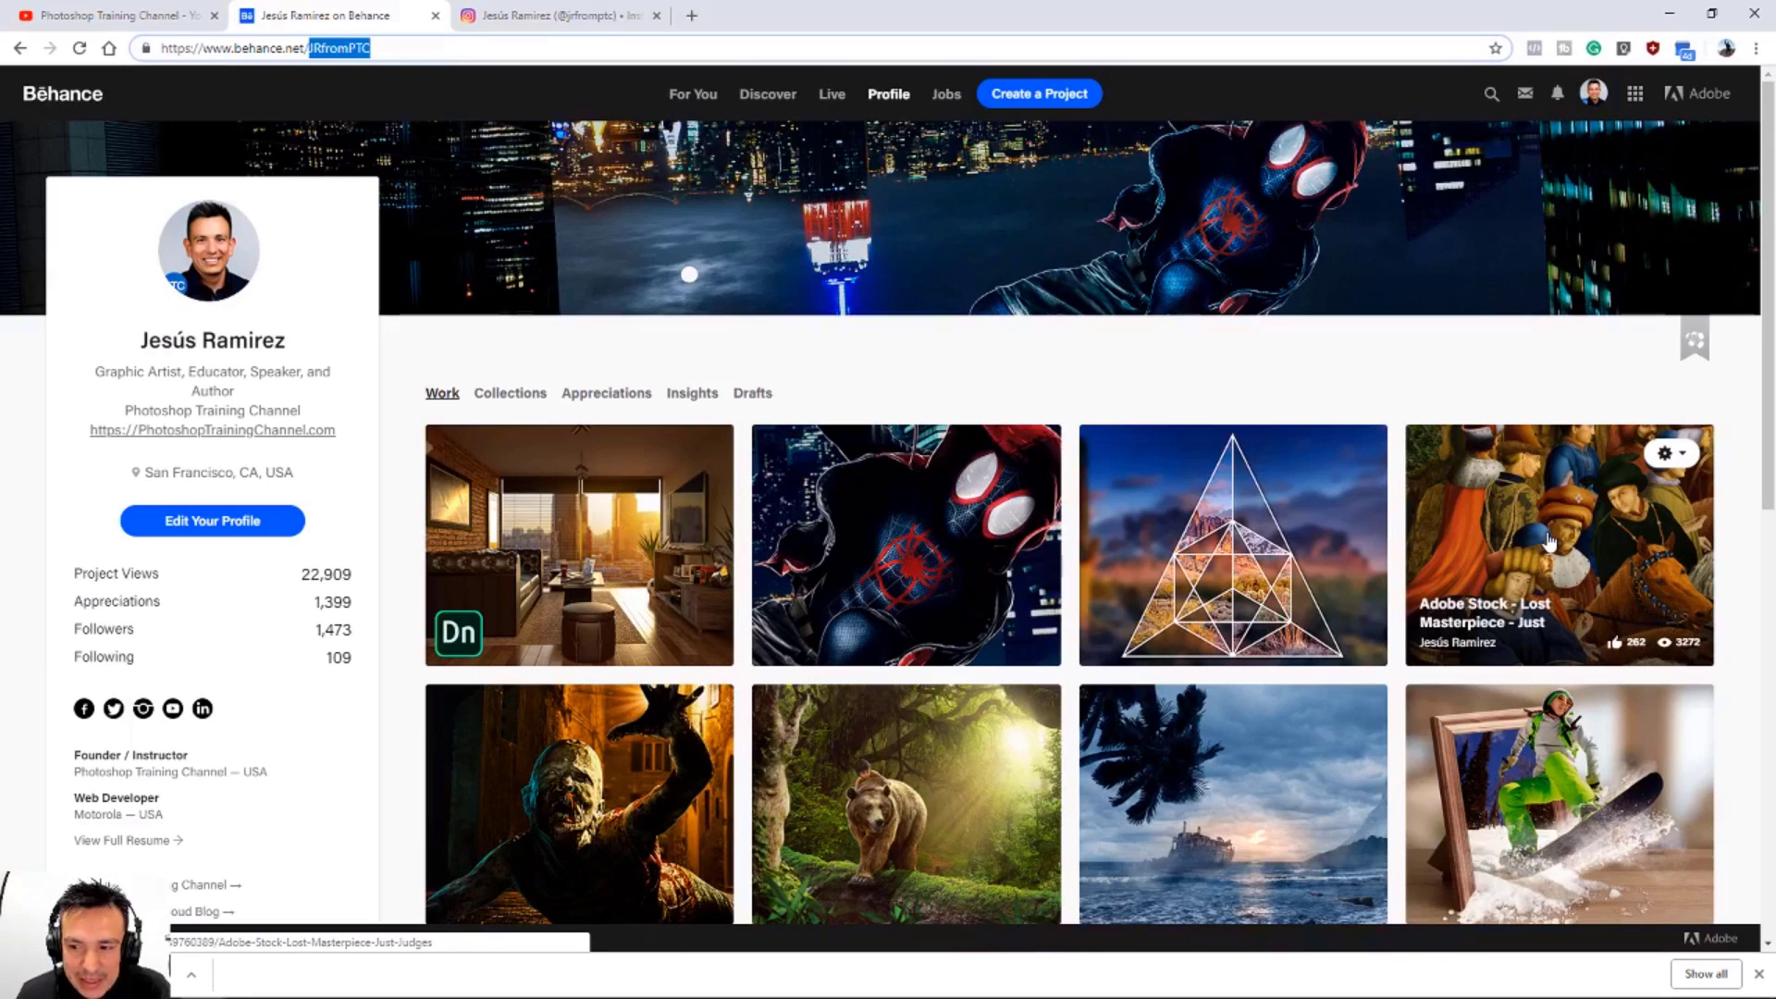
Step: Open the "Adobe Stock - Lost Masterpiece - Just Judges" project and examine its description and the full framed painting
{"action": "left_click", "coordinate": [1550, 541]}
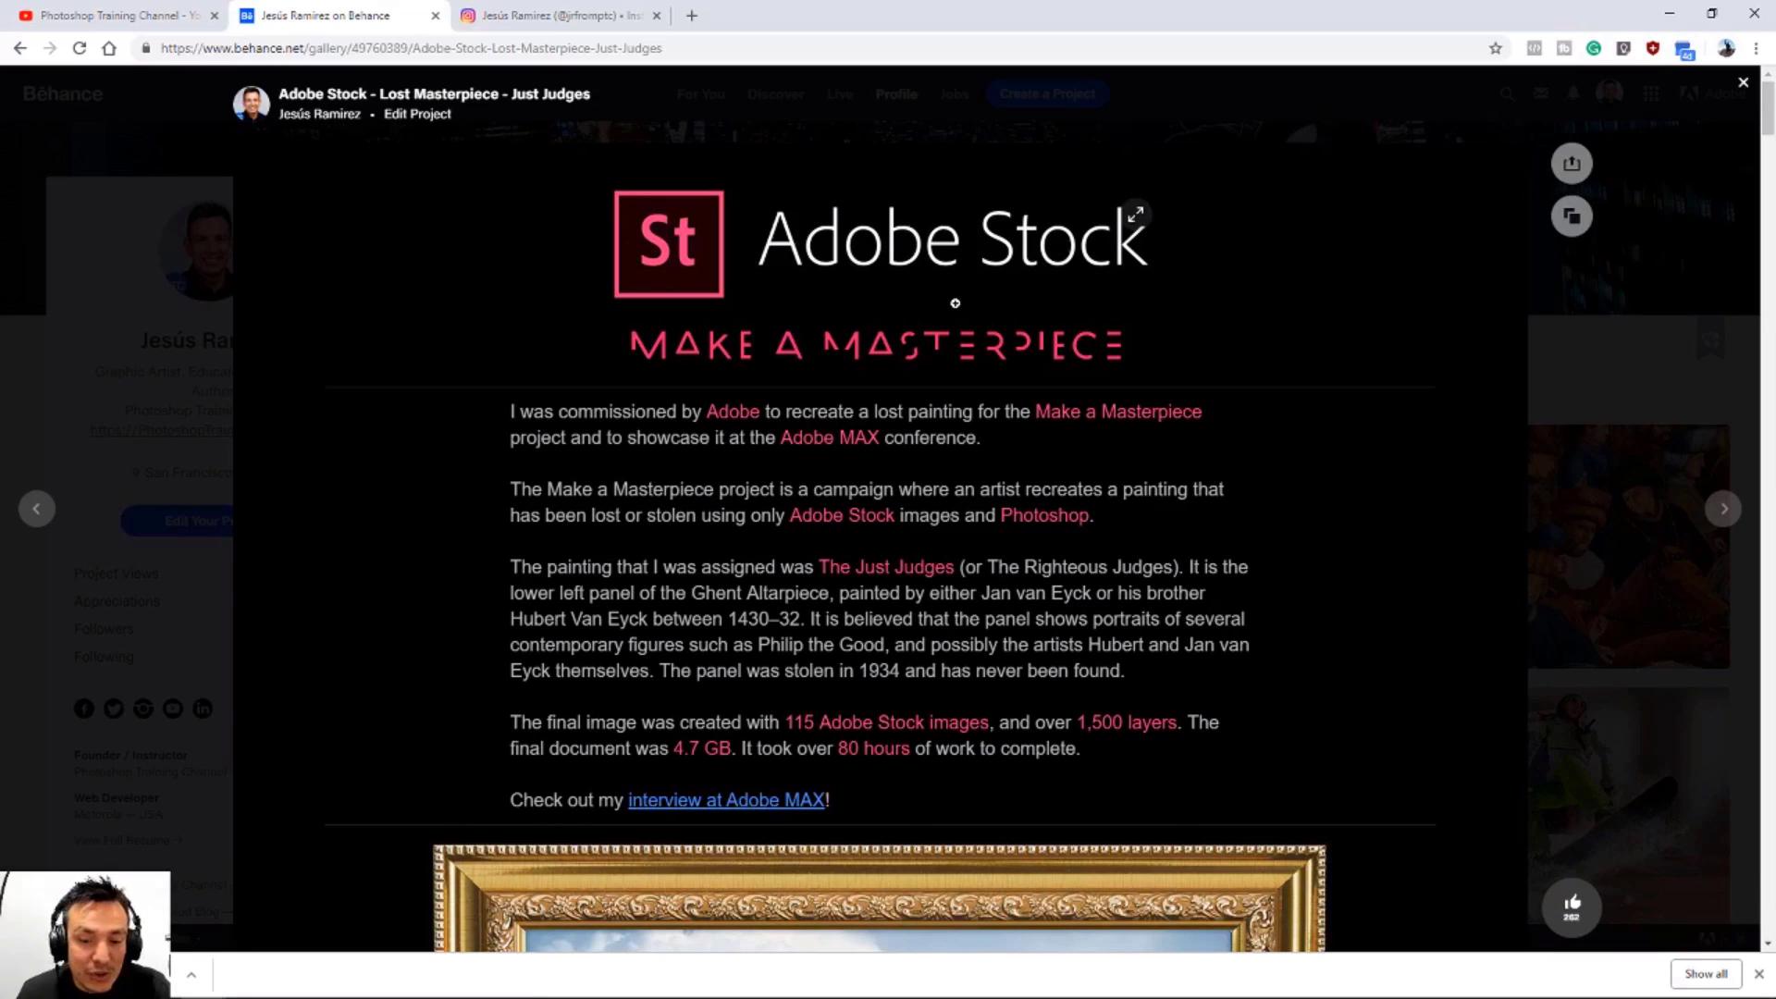
{"action": "scroll", "coordinate": [953, 302], "scroll_direction": "down", "scroll_amount": 1}
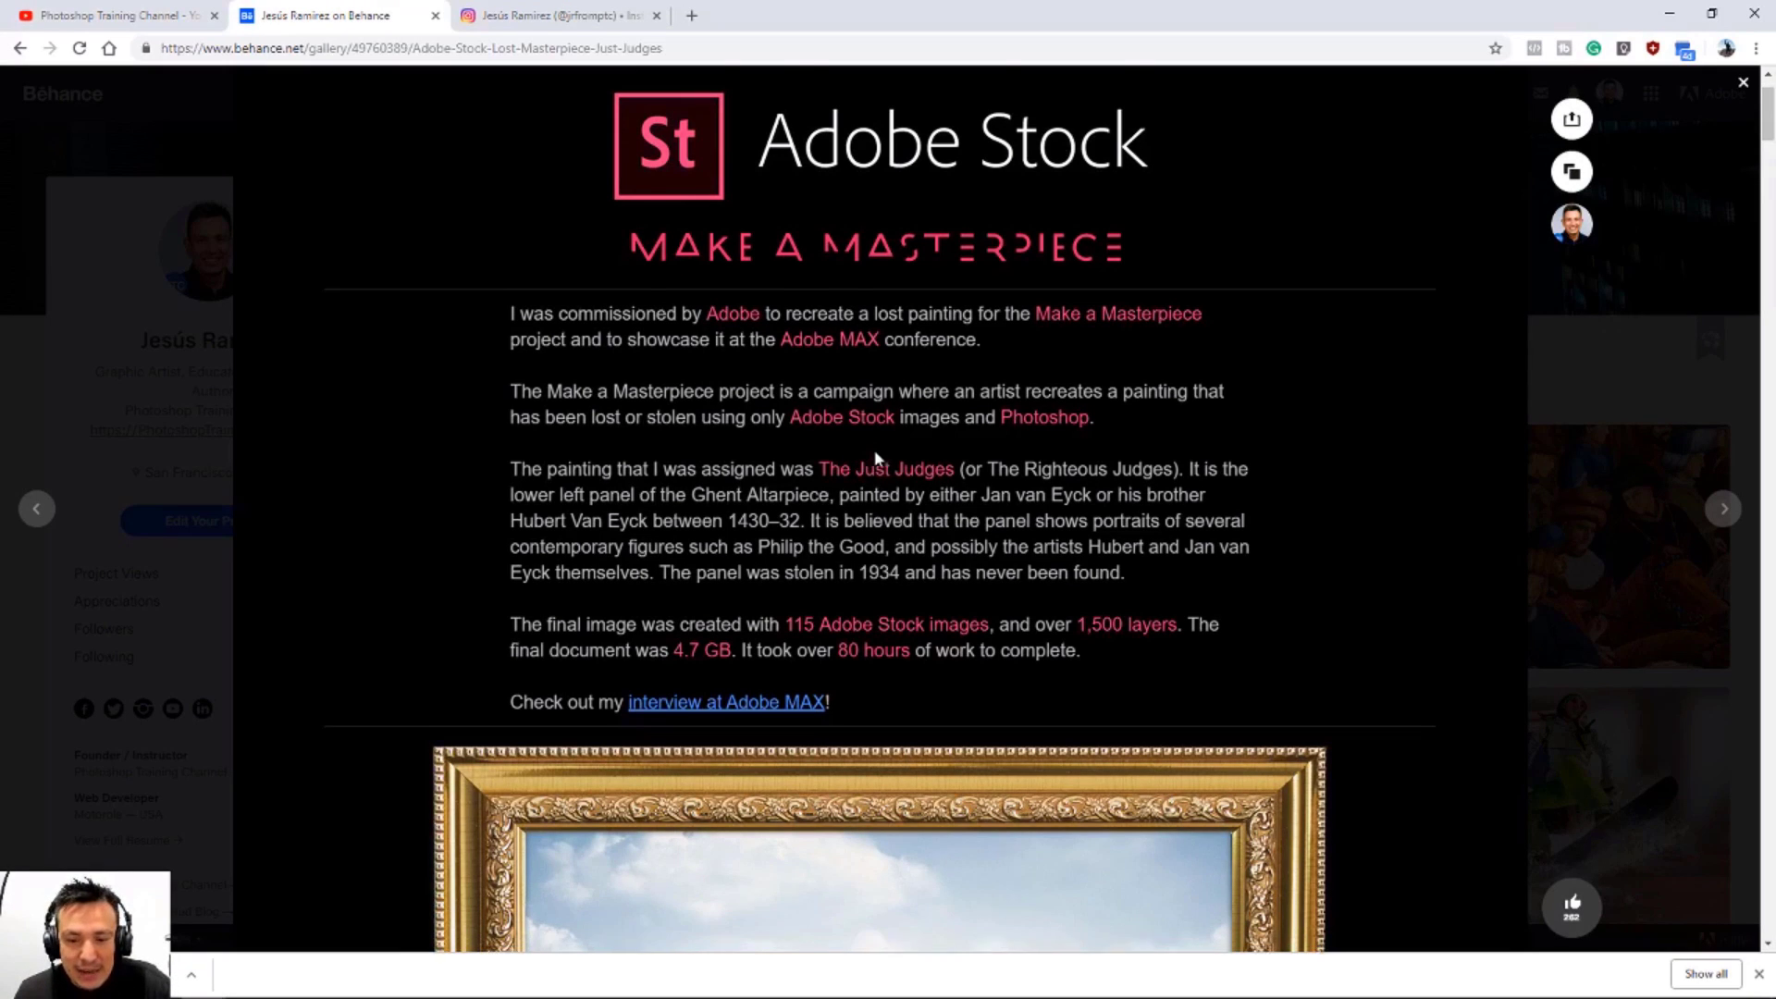
{"action": "scroll", "coordinate": [875, 454], "scroll_direction": "down", "scroll_amount": 1}
{"action": "scroll", "coordinate": [877, 458], "scroll_direction": "down", "scroll_amount": 2}
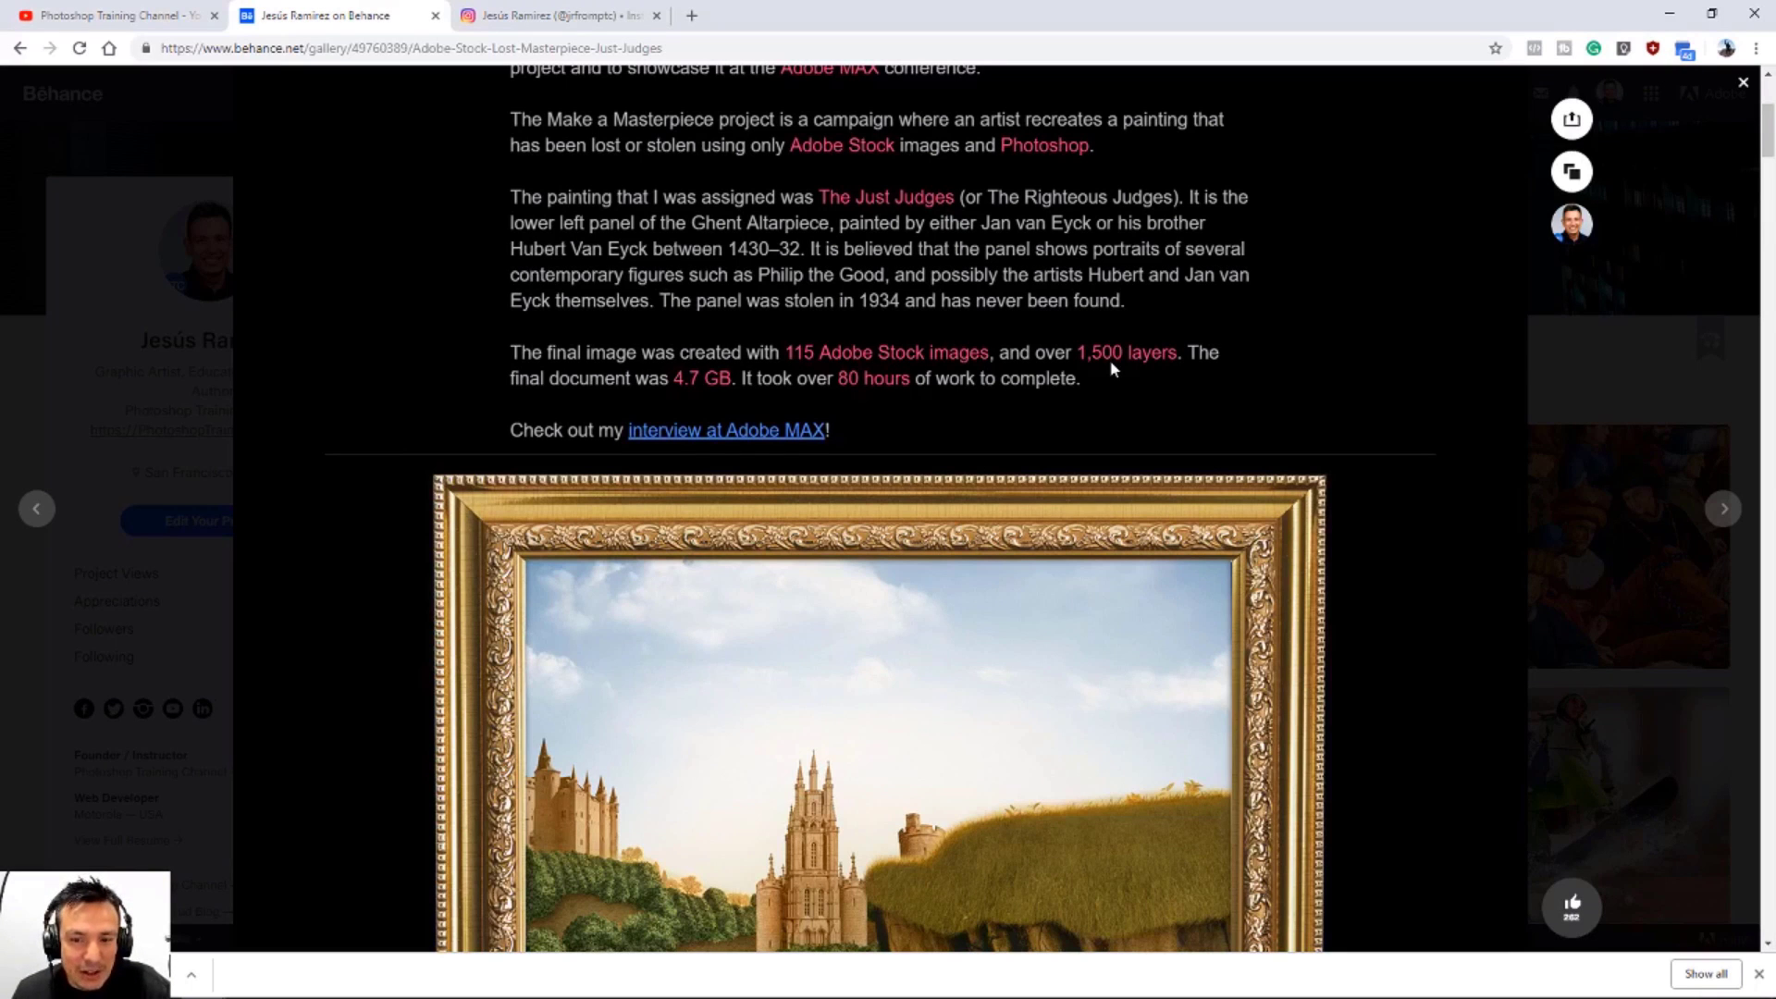
{"action": "scroll", "coordinate": [1111, 369], "scroll_direction": "down", "scroll_amount": 6}
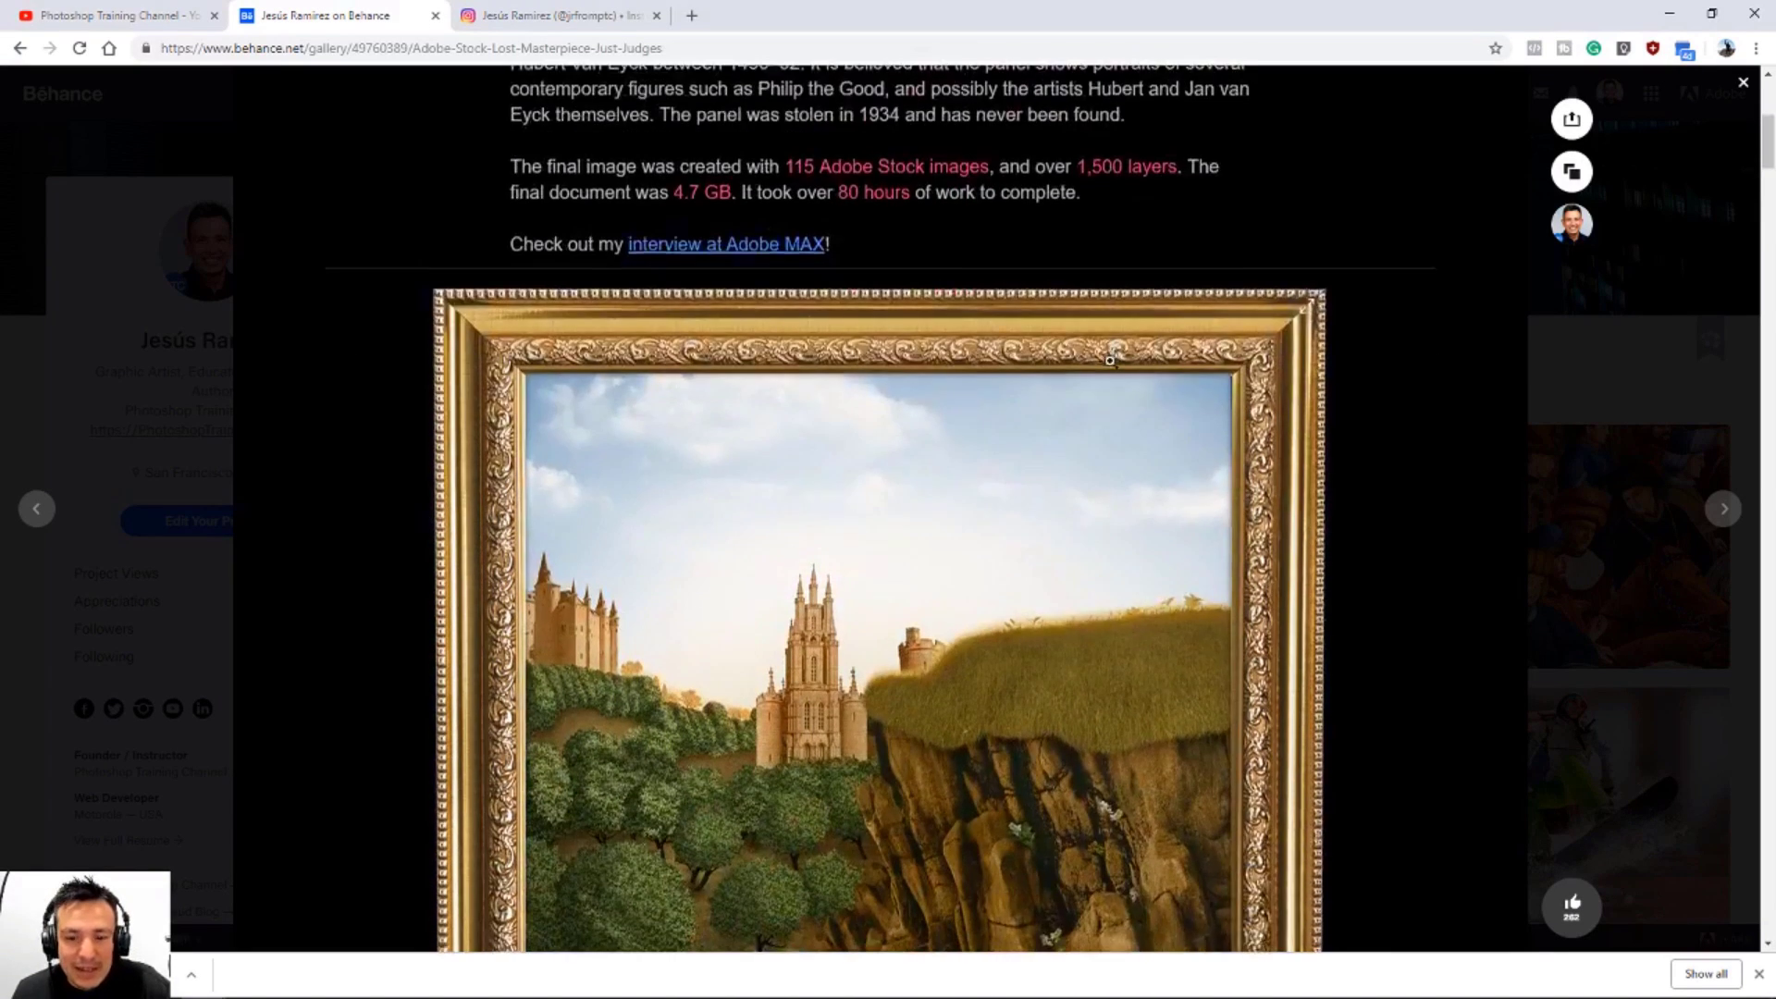
{"action": "scroll", "coordinate": [1110, 362], "scroll_direction": "down", "scroll_amount": 6}
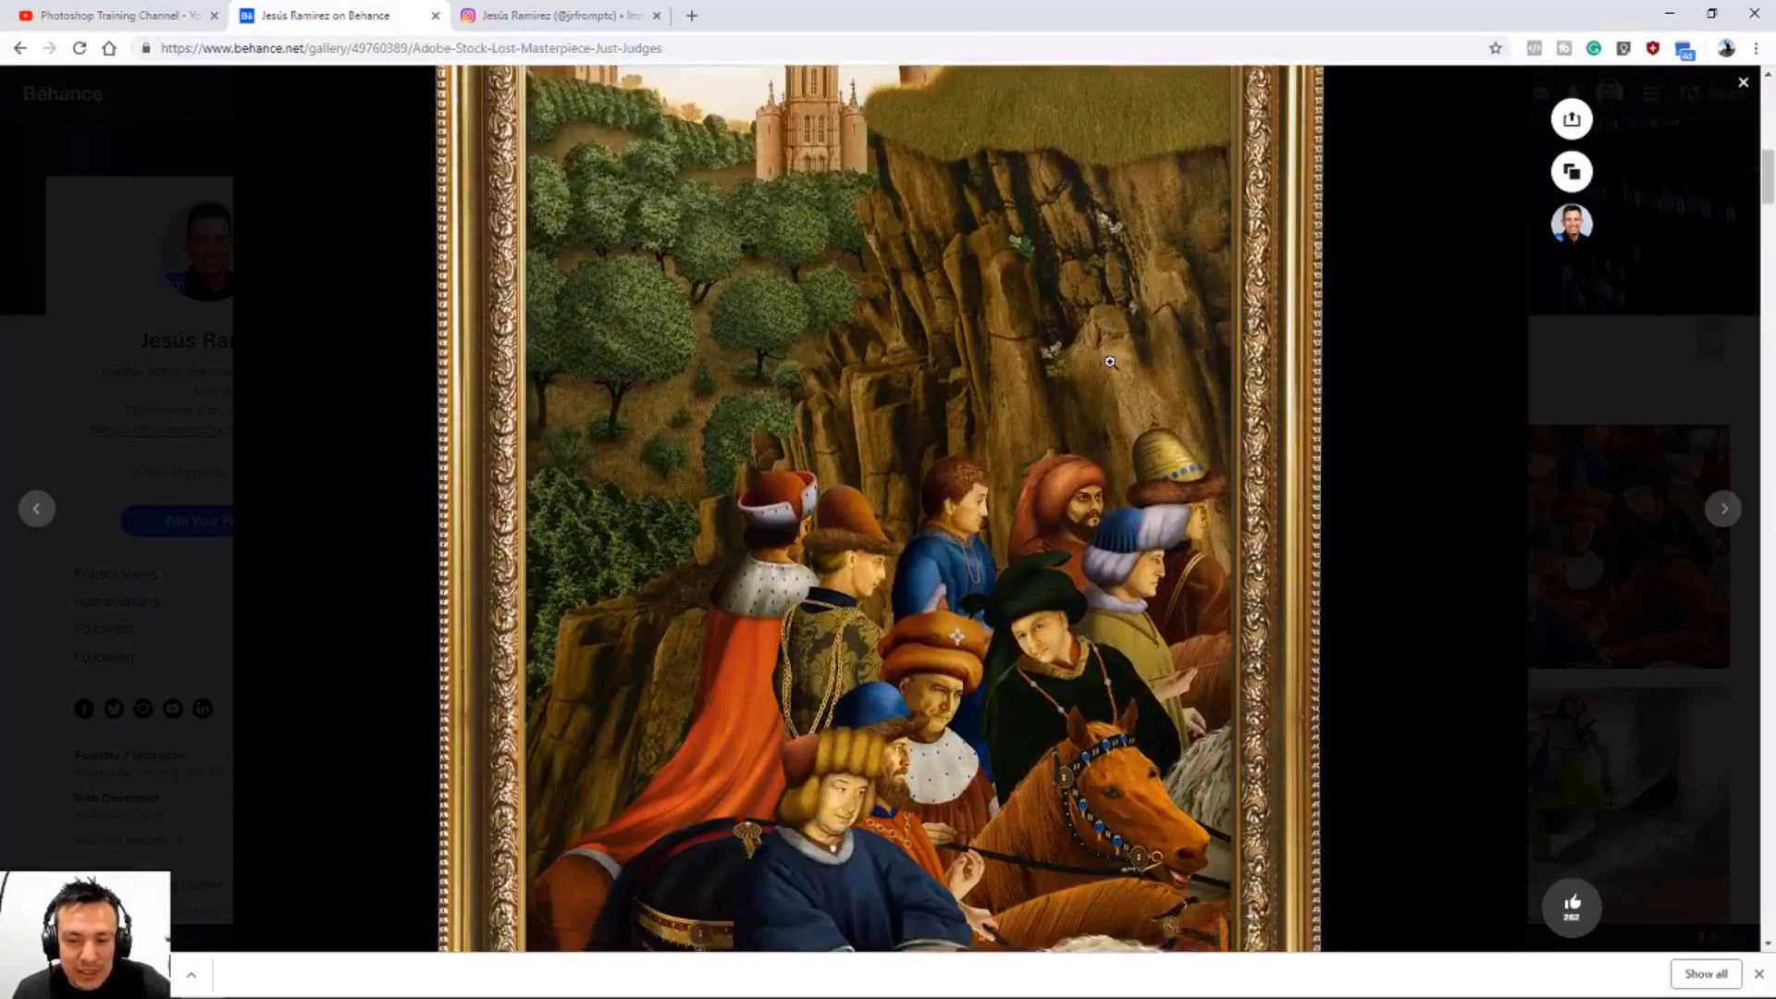
{"action": "scroll", "coordinate": [1110, 362], "scroll_direction": "down", "scroll_amount": 7}
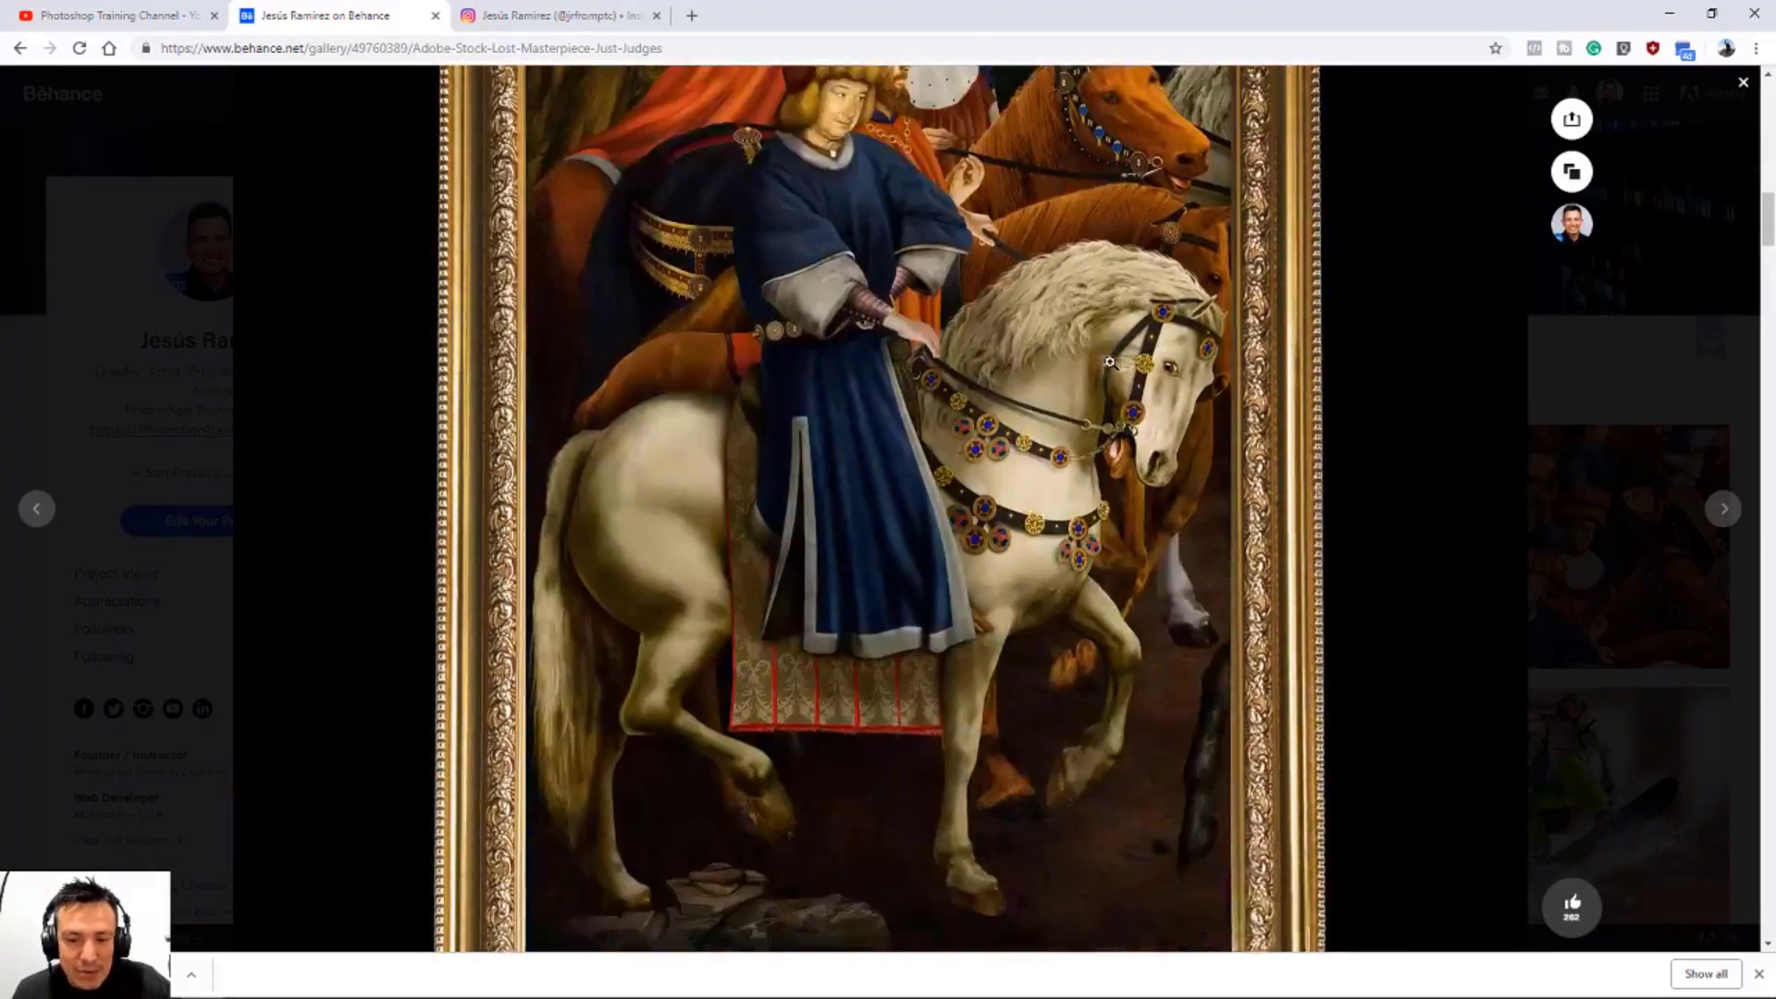
{"action": "scroll", "coordinate": [1110, 362], "scroll_direction": "down", "scroll_amount": 9}
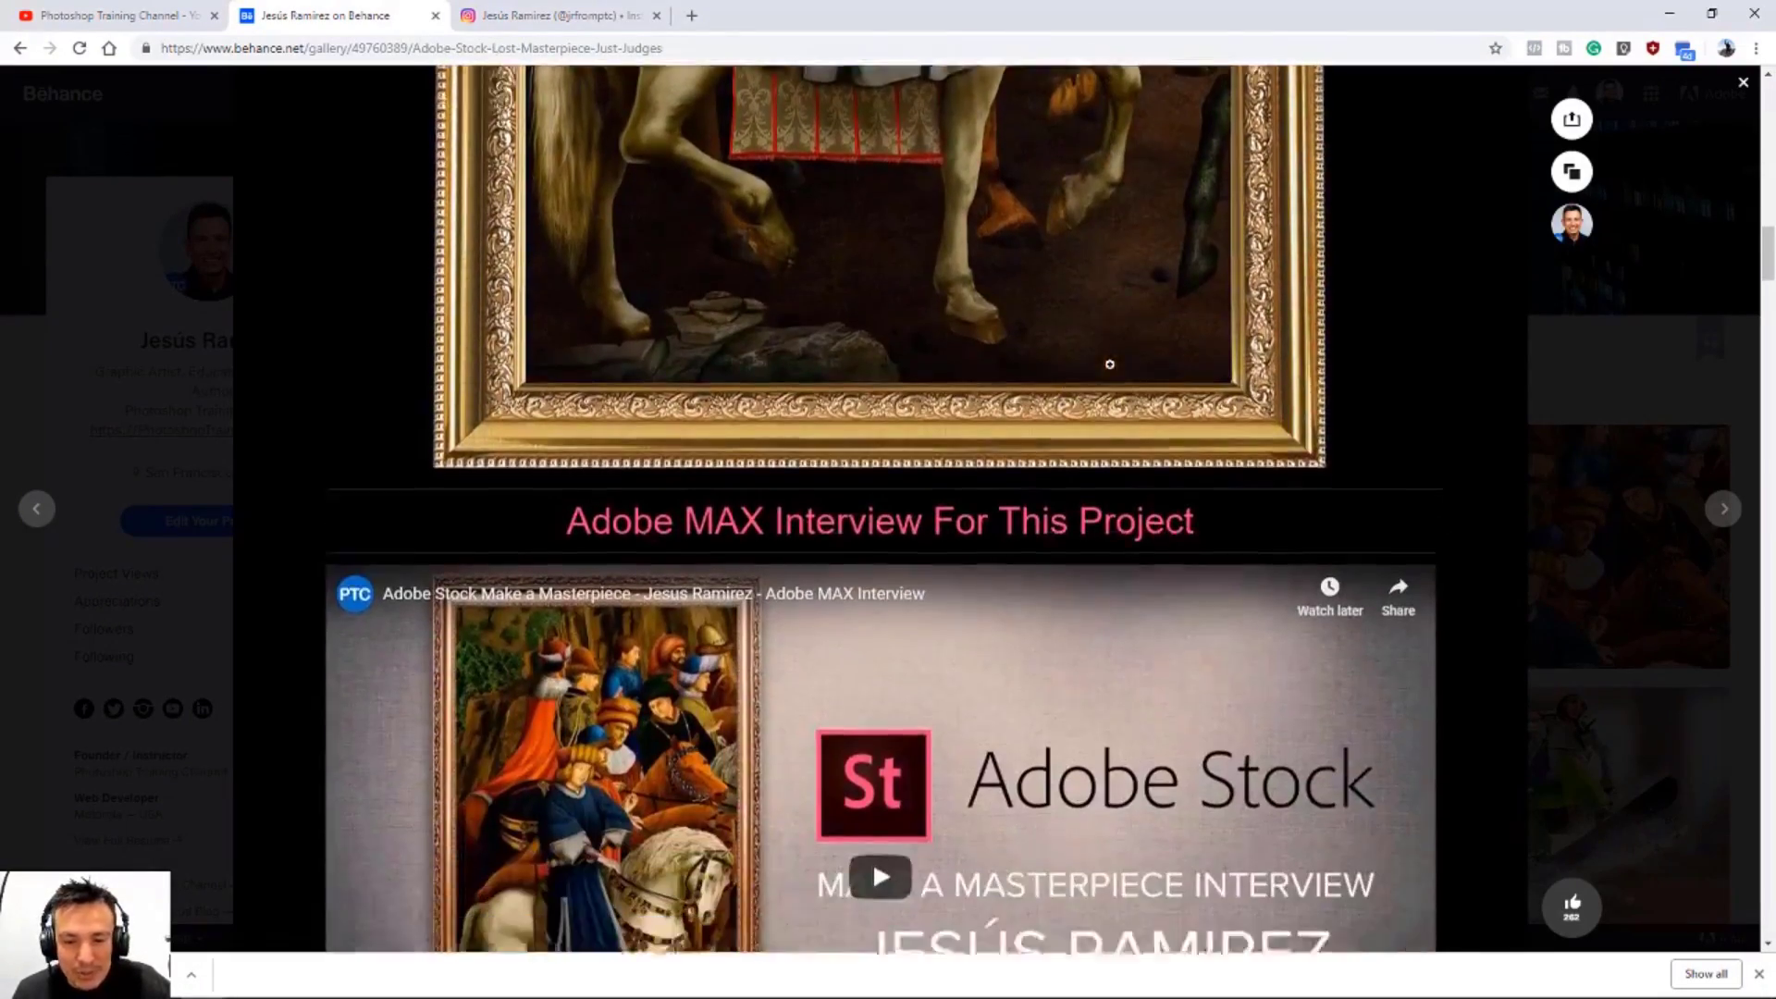
Step: Examine the project's Adobe Stock source images, the recreation beside the original painting, and the close-up
{"action": "scroll", "coordinate": [1110, 365], "scroll_direction": "down", "scroll_amount": 6}
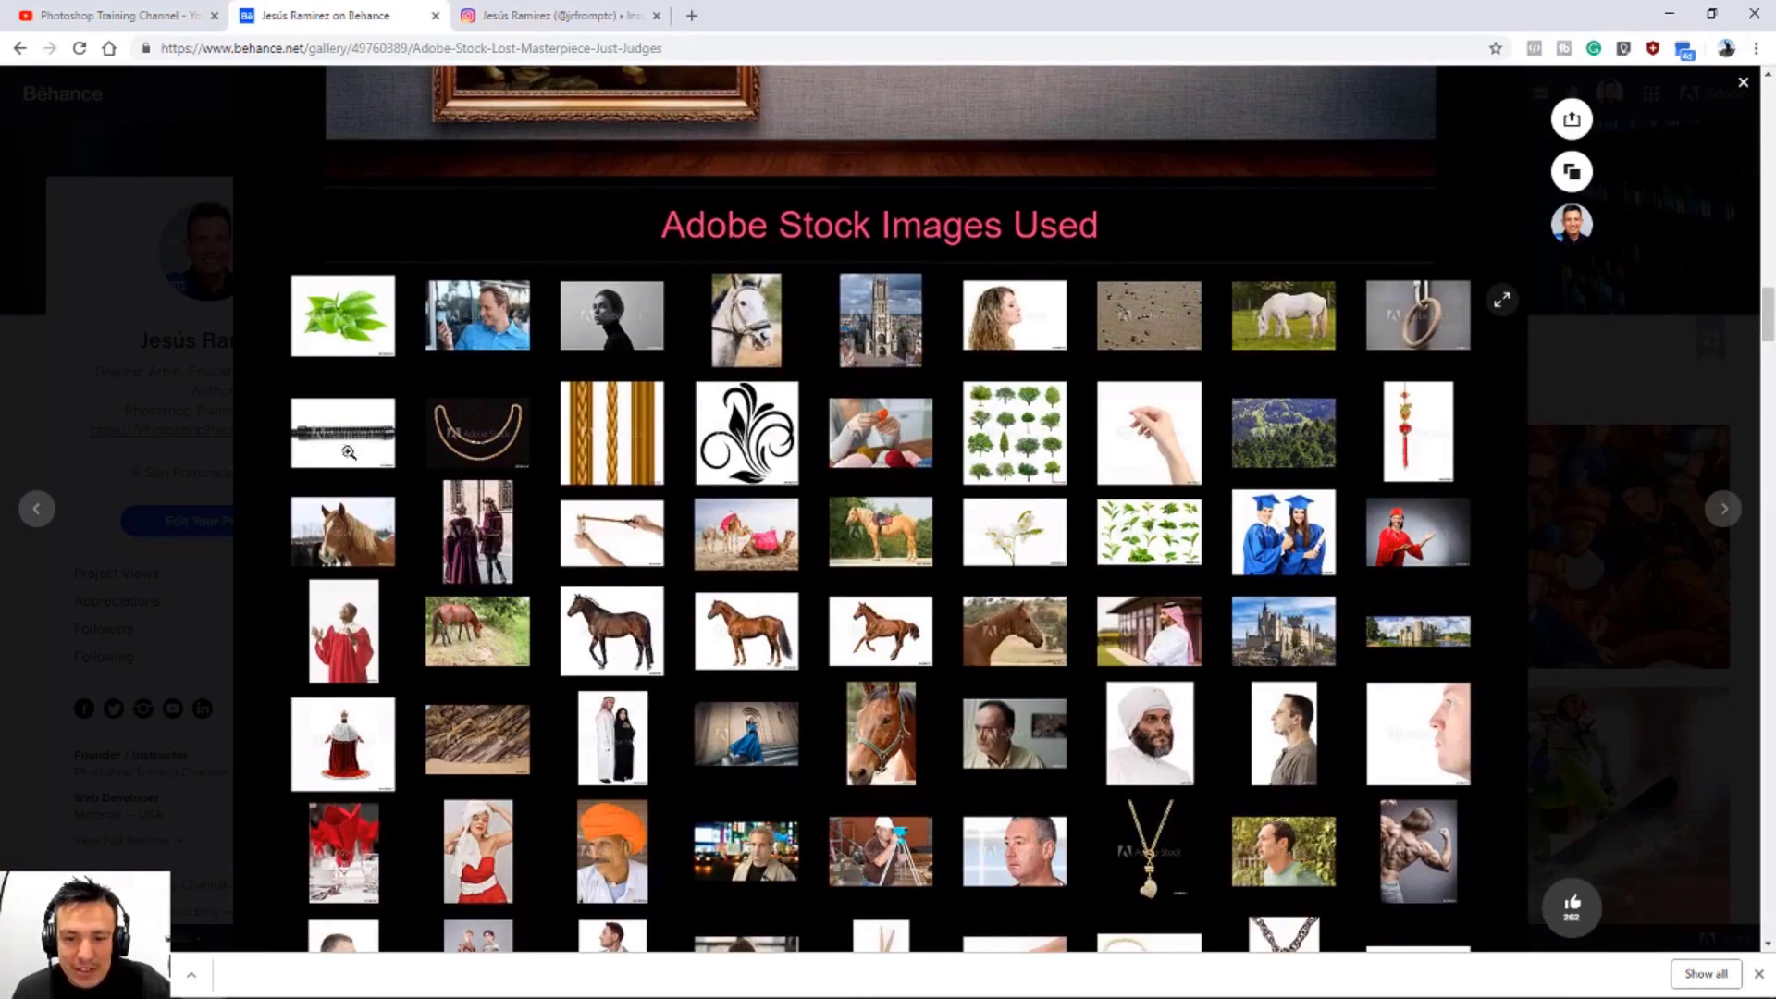
{"action": "scroll", "coordinate": [822, 577], "scroll_direction": "down", "scroll_amount": 11}
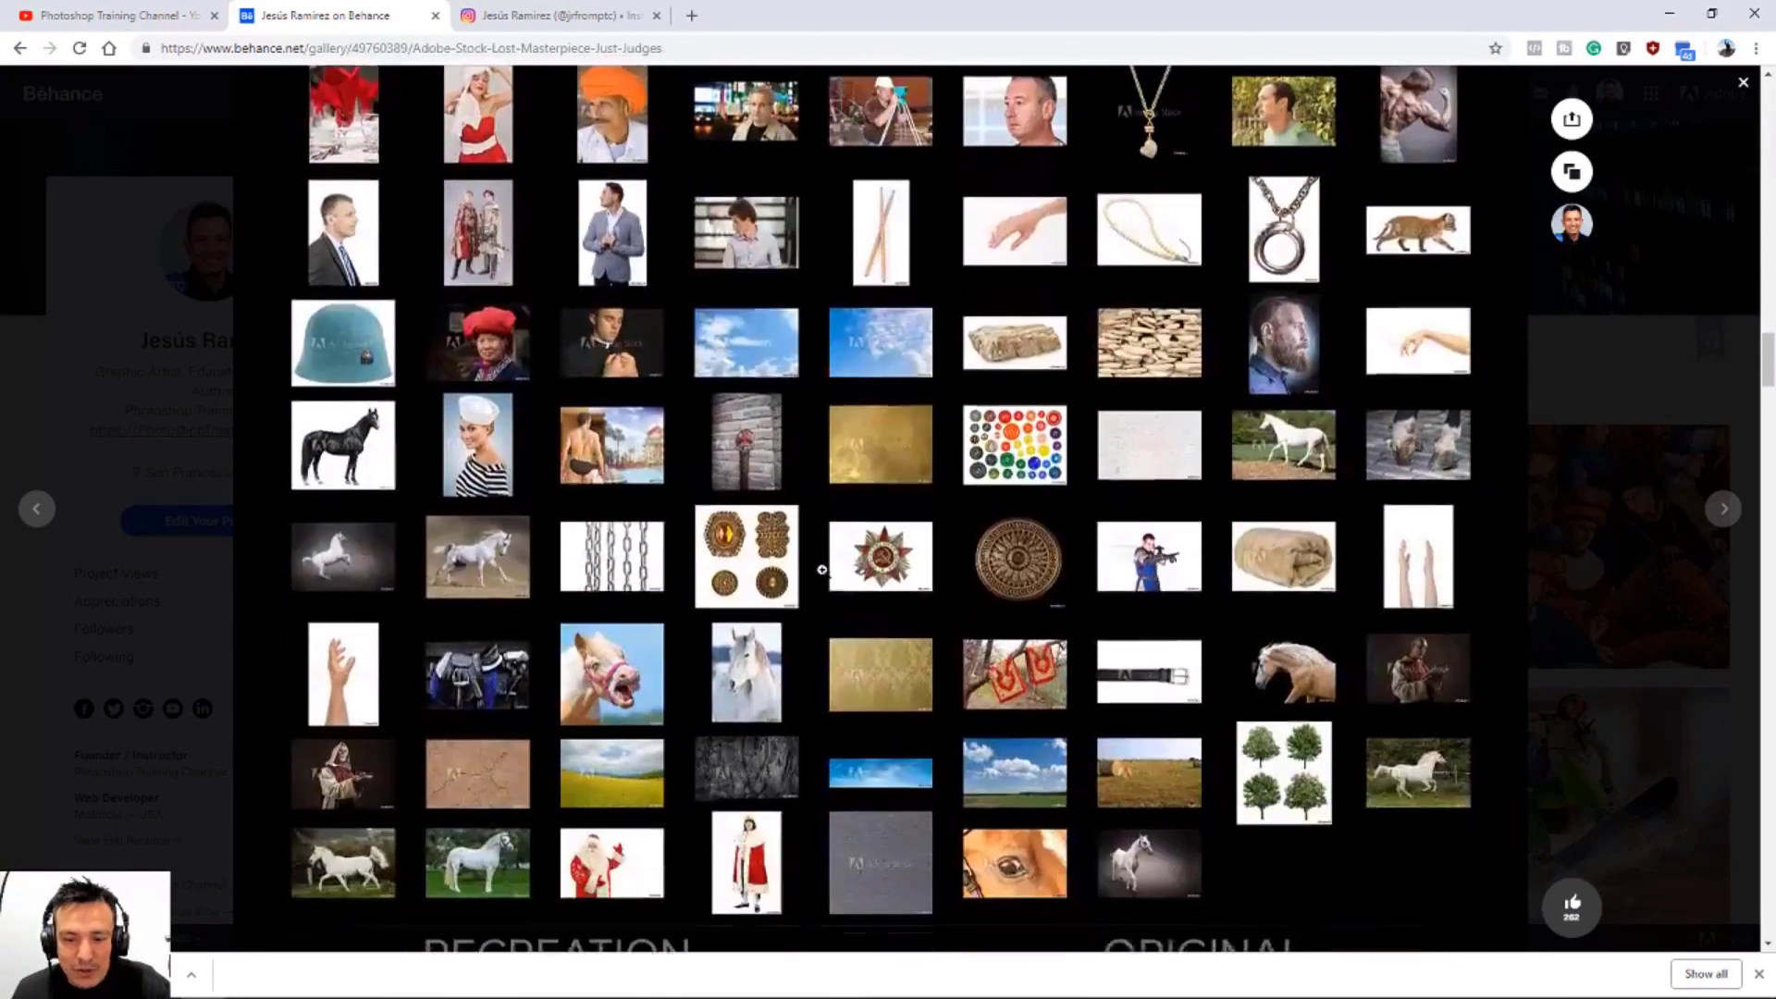
{"action": "scroll", "coordinate": [821, 577], "scroll_direction": "down", "scroll_amount": 6}
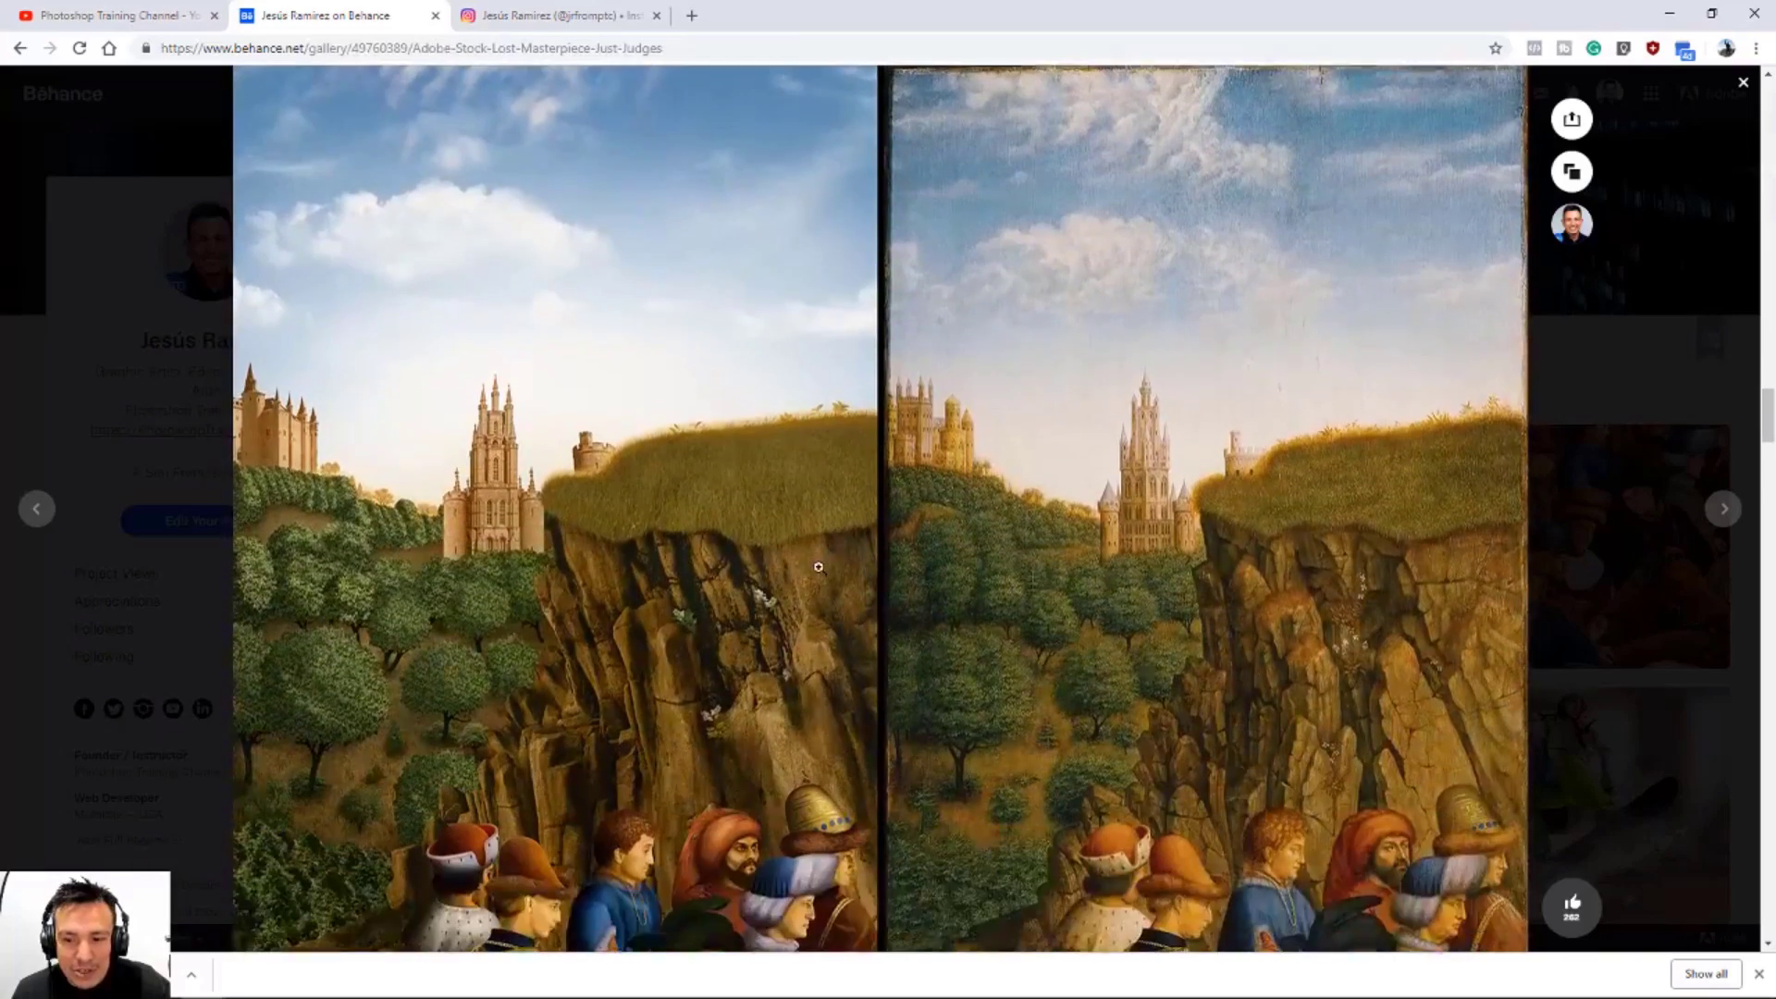
{"action": "scroll", "coordinate": [1292, 590], "scroll_direction": "down", "scroll_amount": 4}
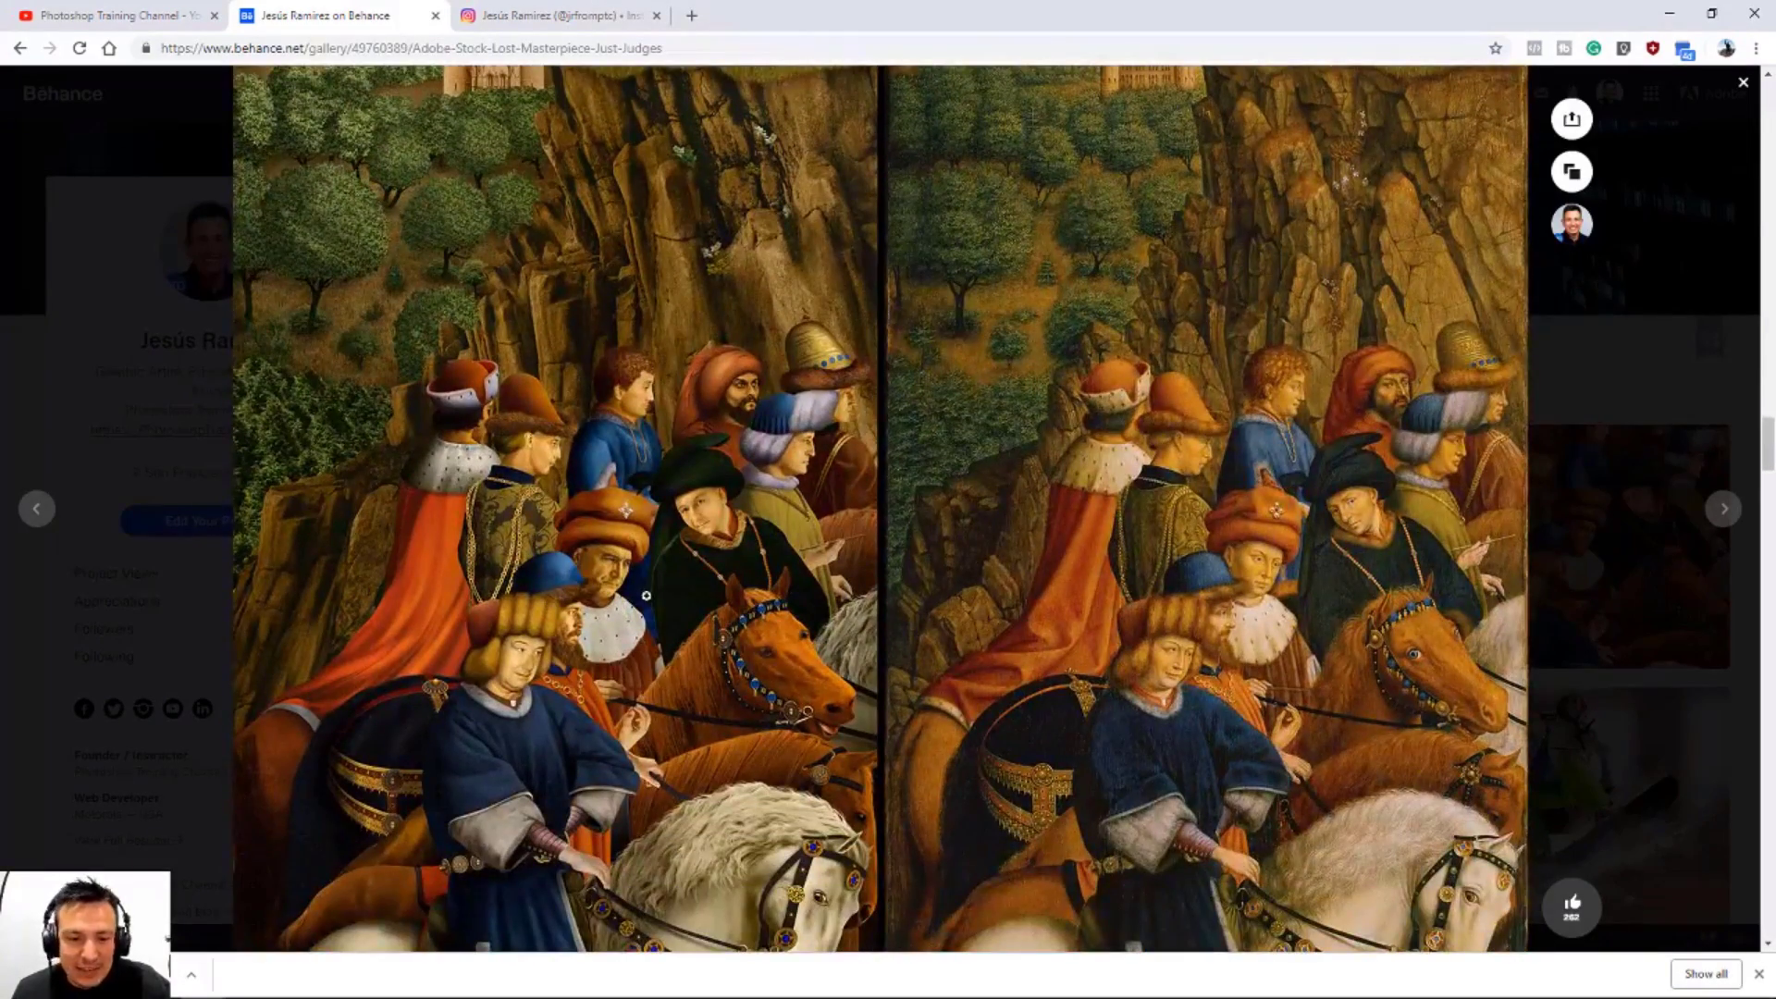
{"action": "scroll", "coordinate": [644, 594], "scroll_direction": "down", "scroll_amount": 10}
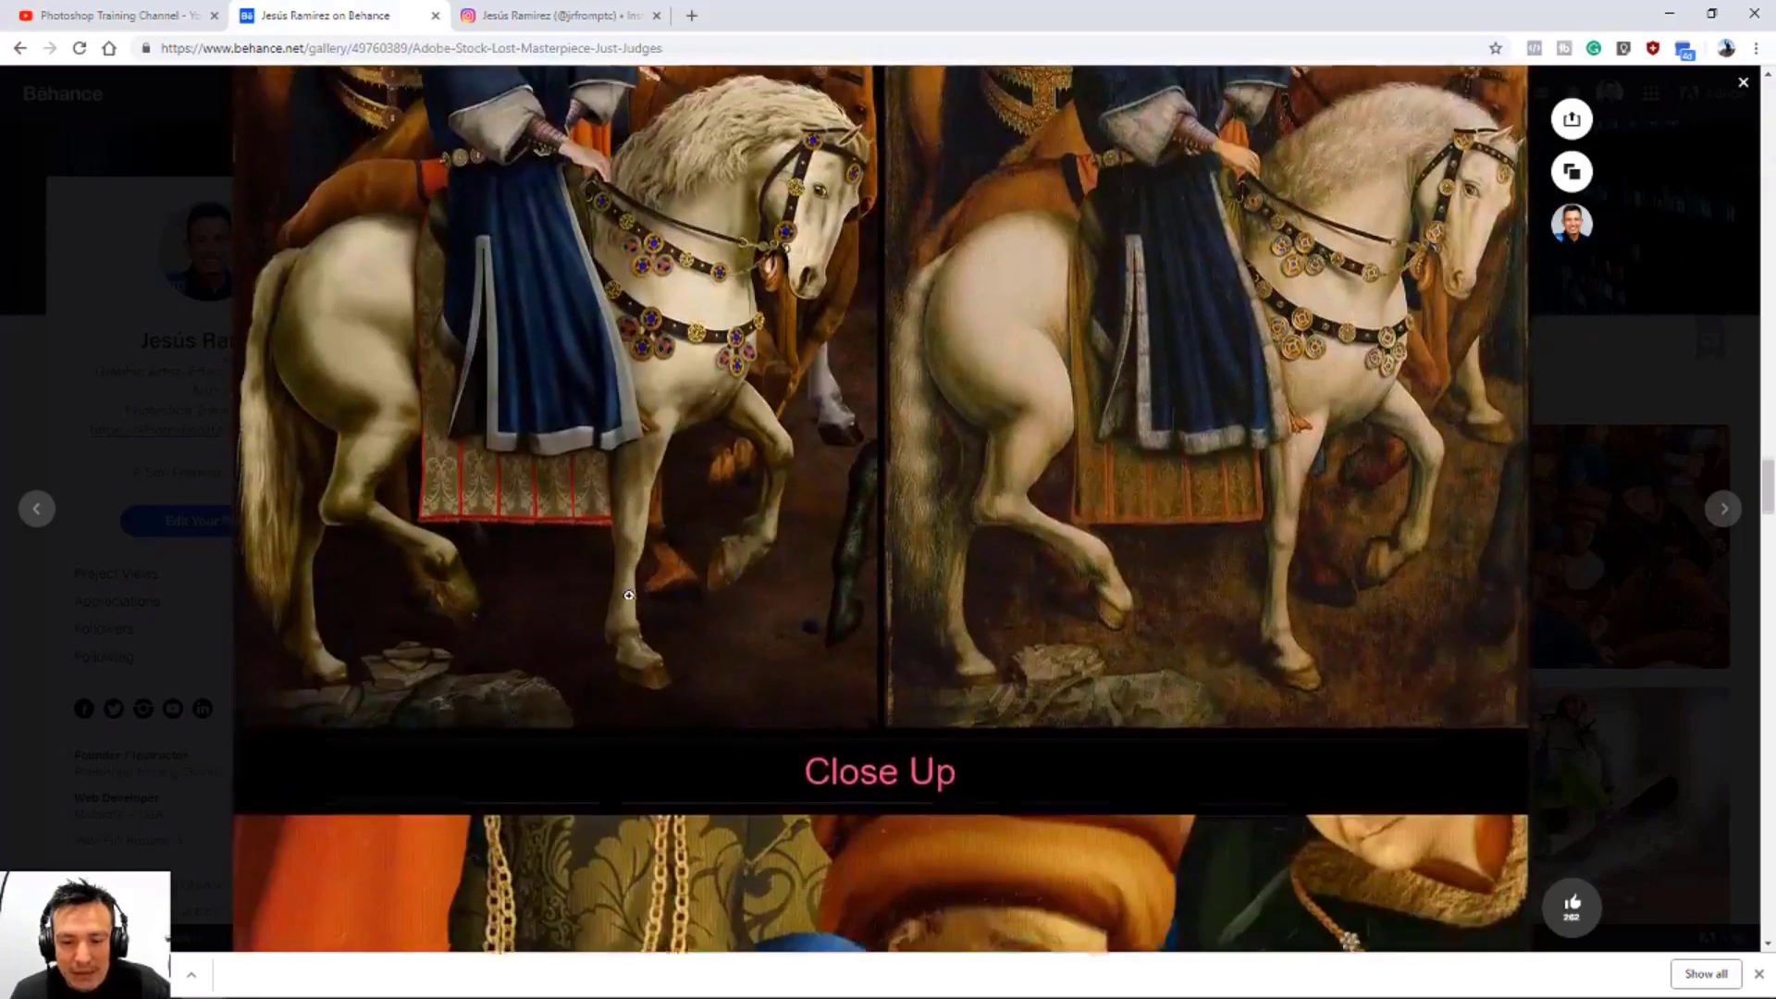
{"action": "scroll", "coordinate": [629, 596], "scroll_direction": "down", "scroll_amount": 6}
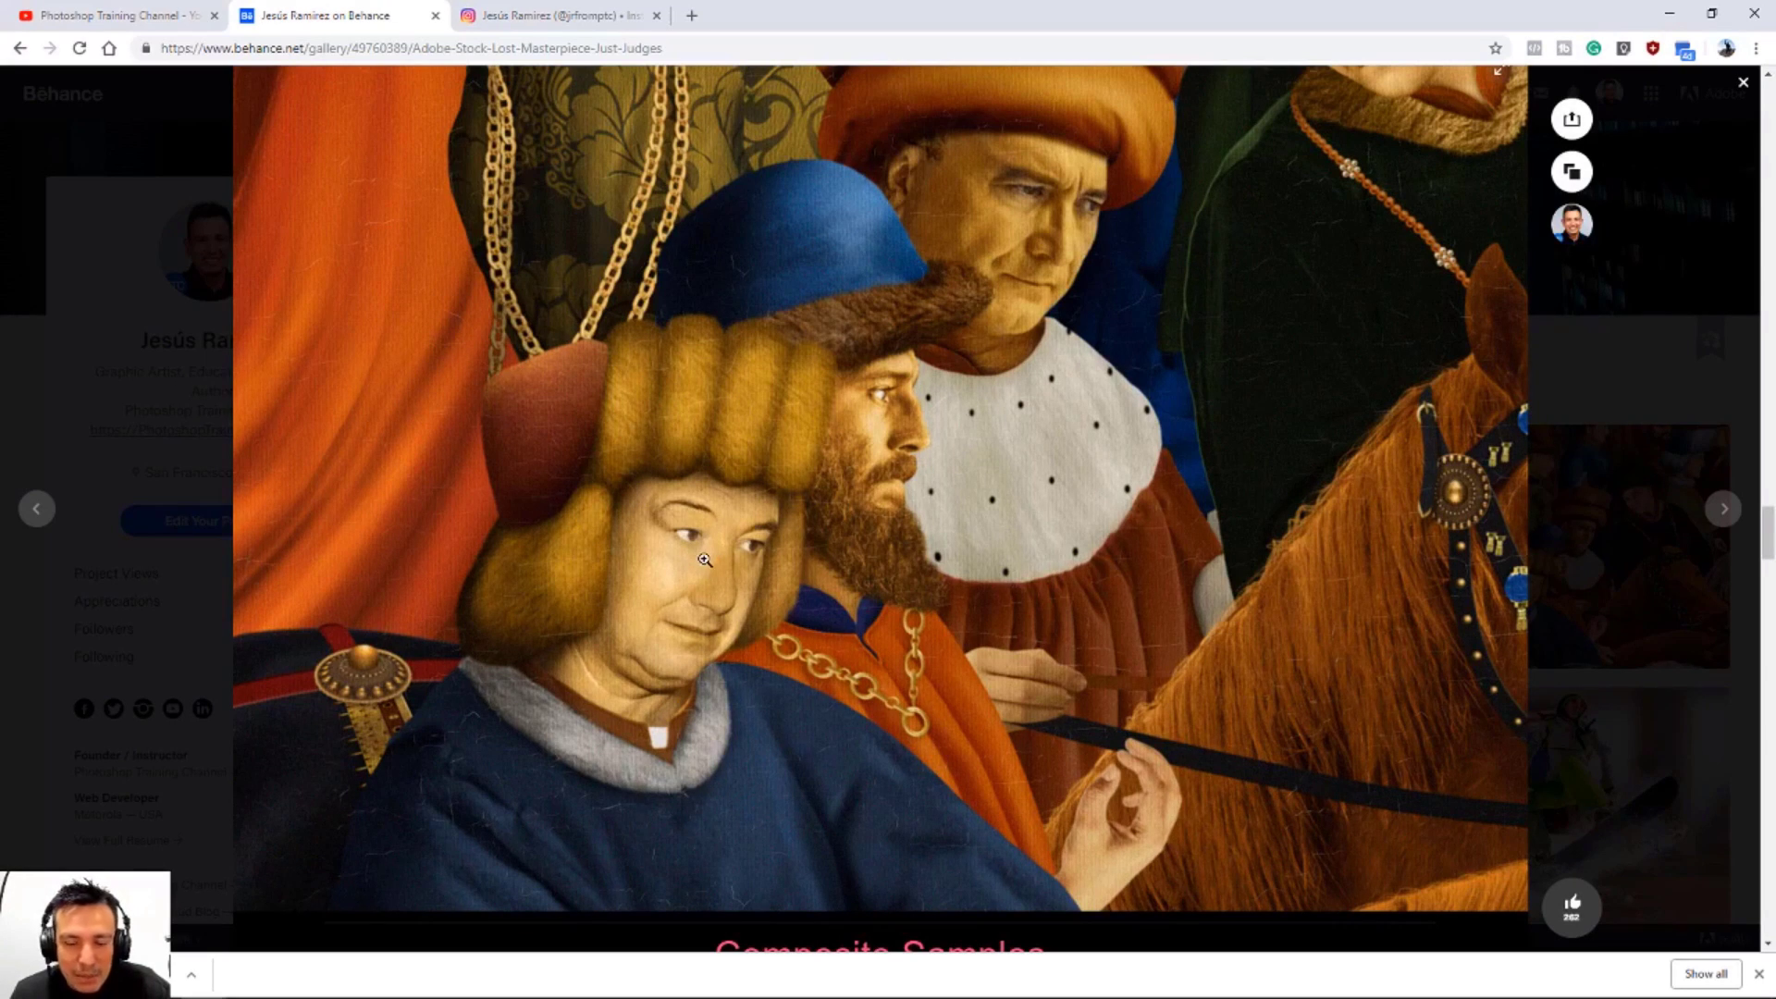
Step: Examine the Composite Samples pairing stock photos with painting details, and the animation of the painting being assembled
{"action": "scroll", "coordinate": [701, 558], "scroll_direction": "down", "scroll_amount": 4}
{"action": "scroll", "coordinate": [702, 564], "scroll_direction": "down", "scroll_amount": 3}
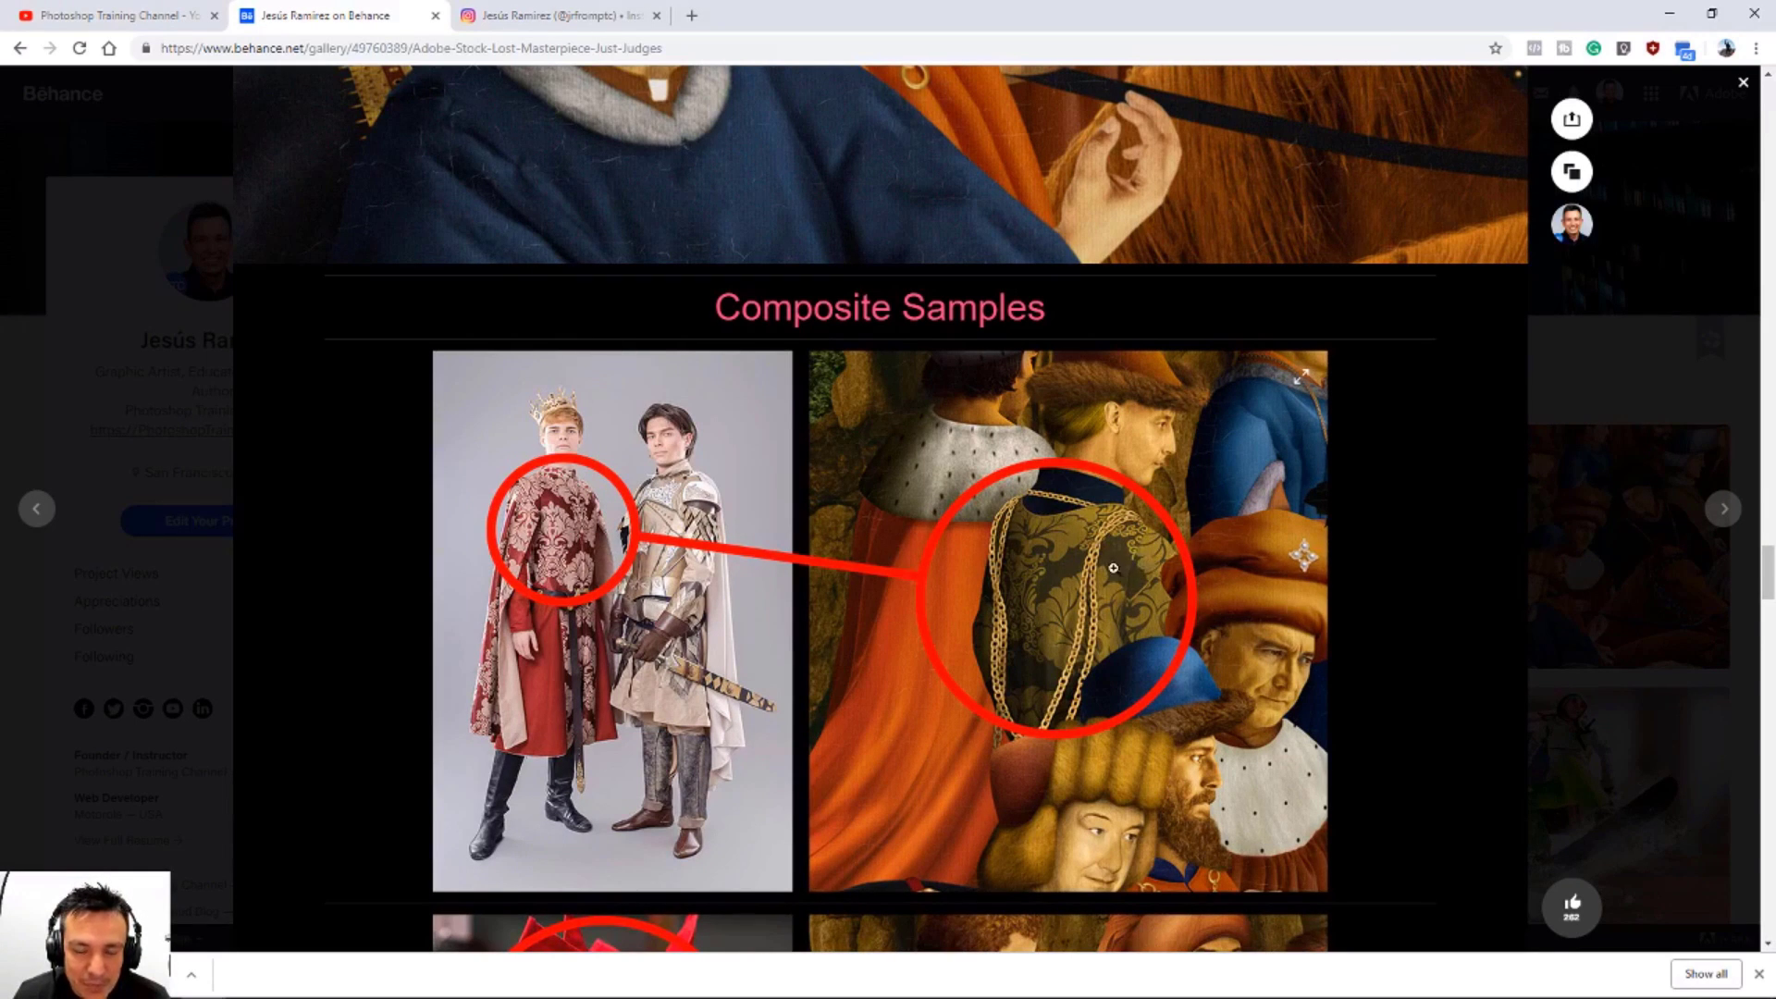
{"action": "scroll", "coordinate": [1114, 568], "scroll_direction": "down", "scroll_amount": 6}
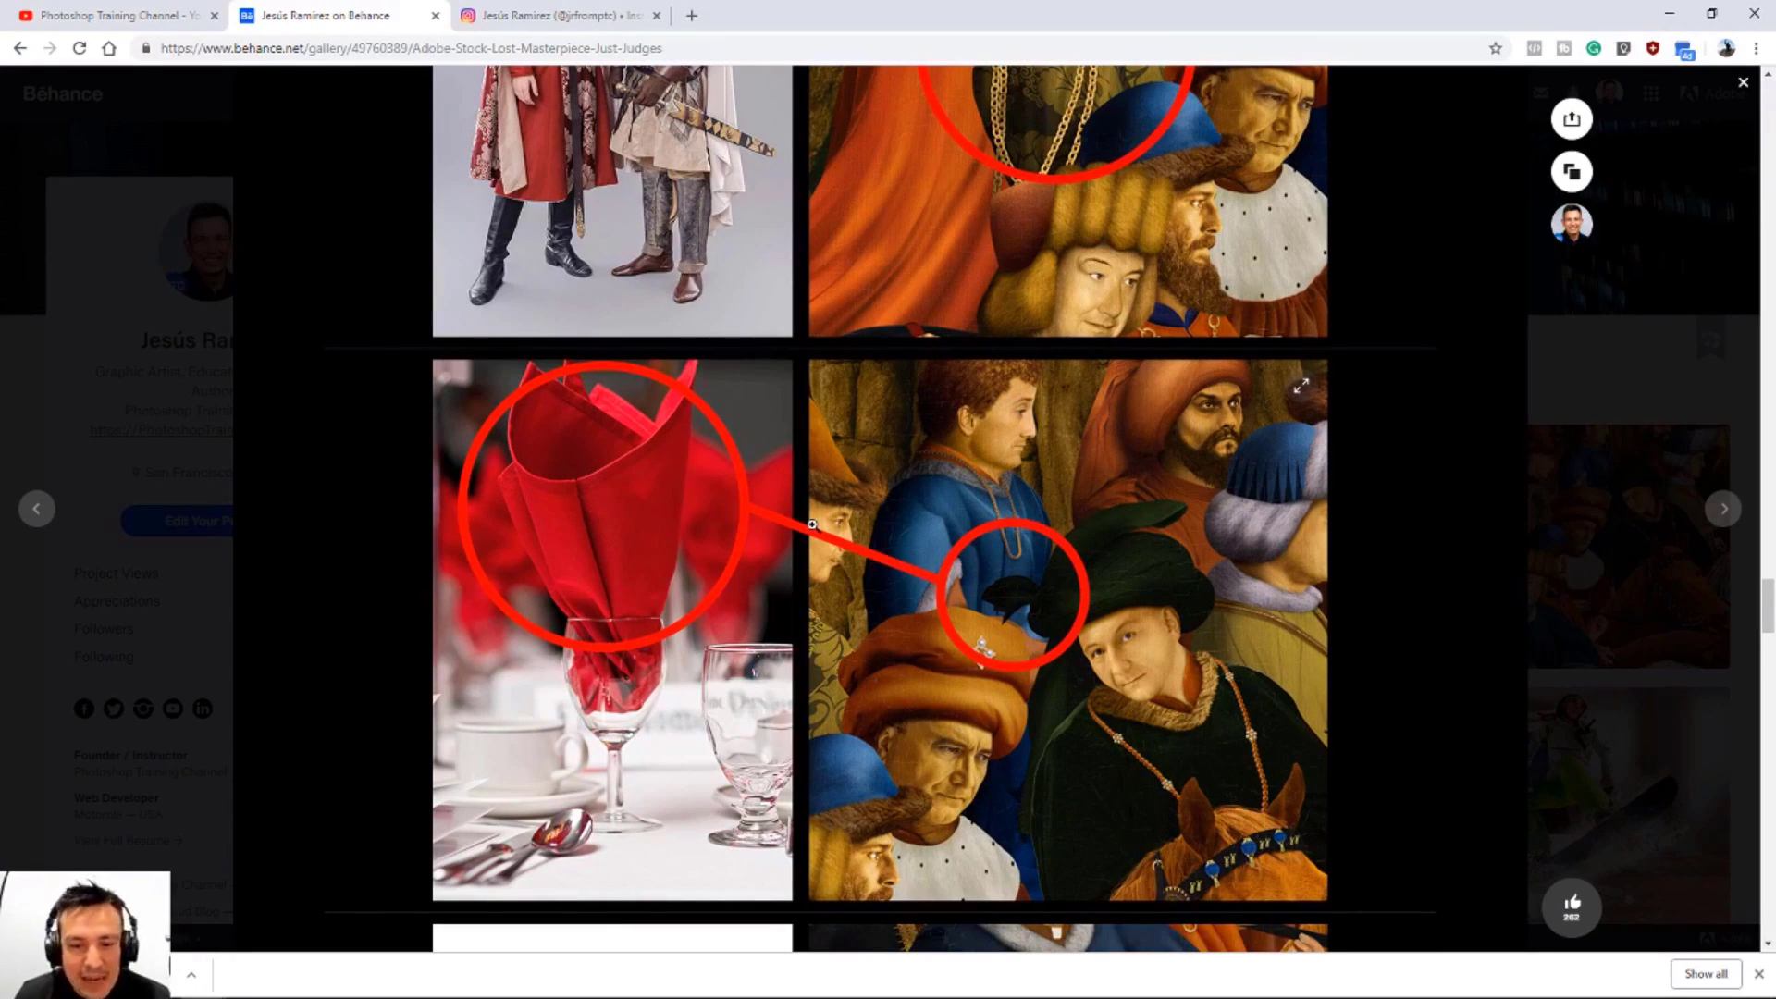
{"action": "scroll", "coordinate": [812, 525], "scroll_direction": "down", "scroll_amount": 5}
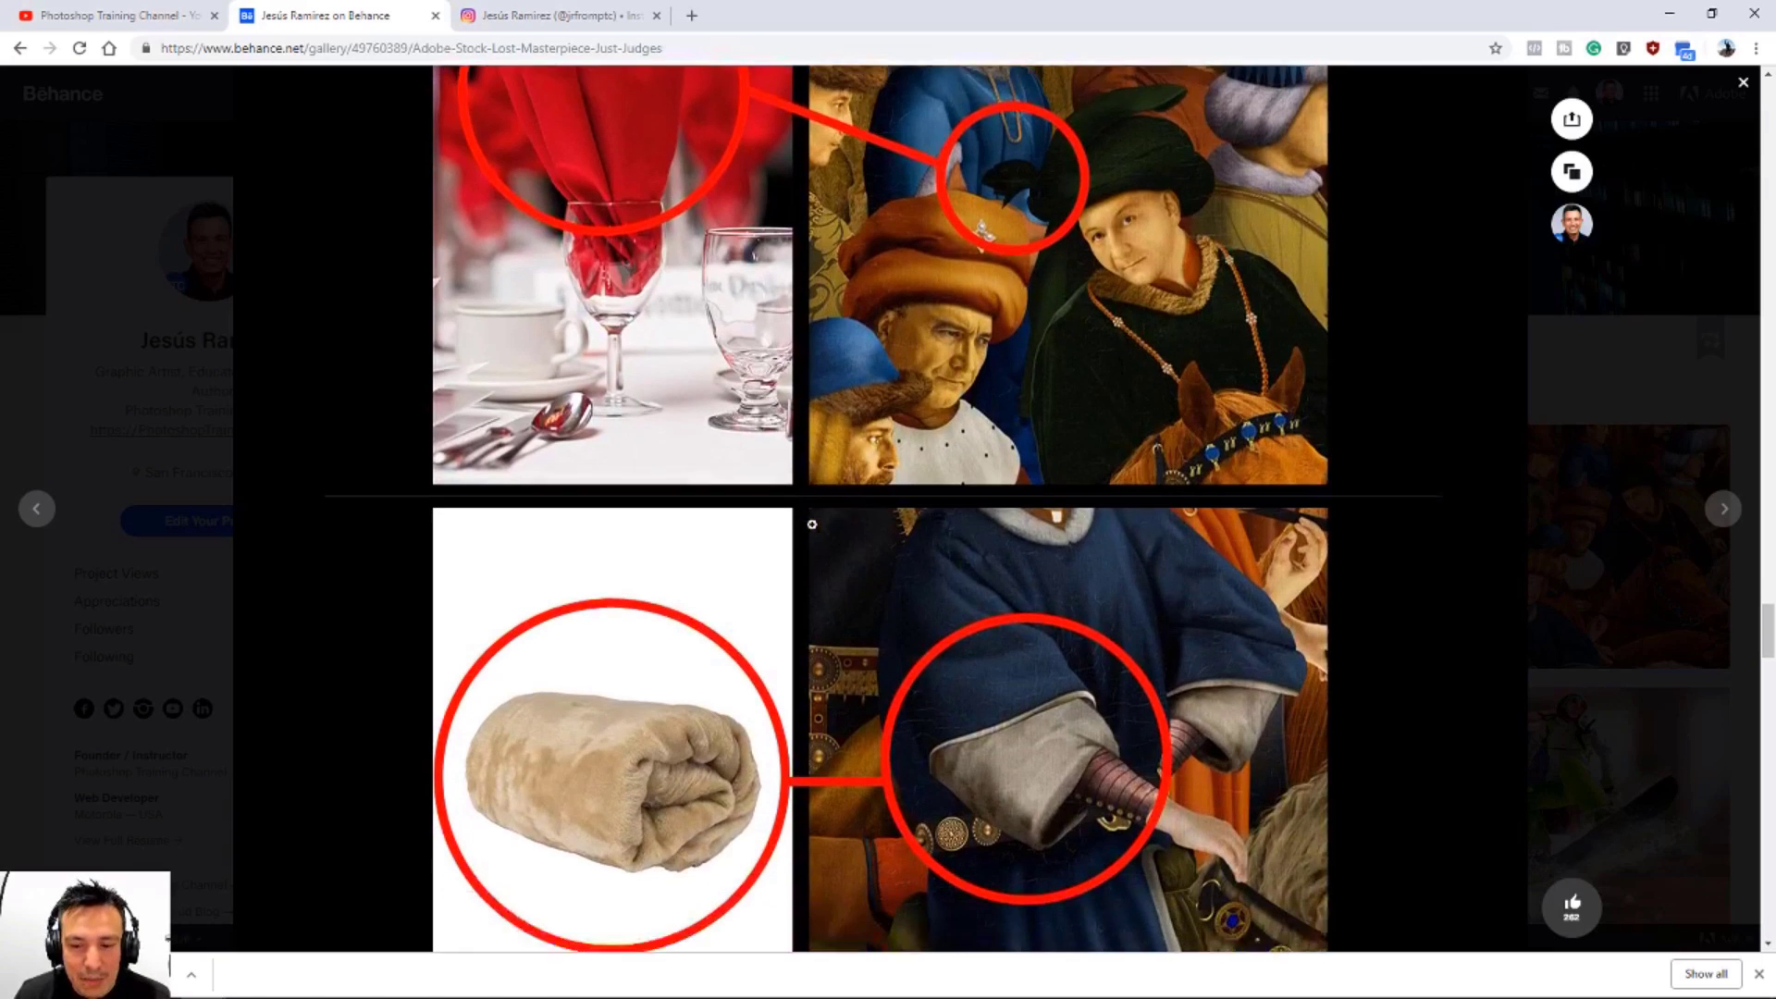
{"action": "scroll", "coordinate": [812, 524], "scroll_direction": "down", "scroll_amount": 2}
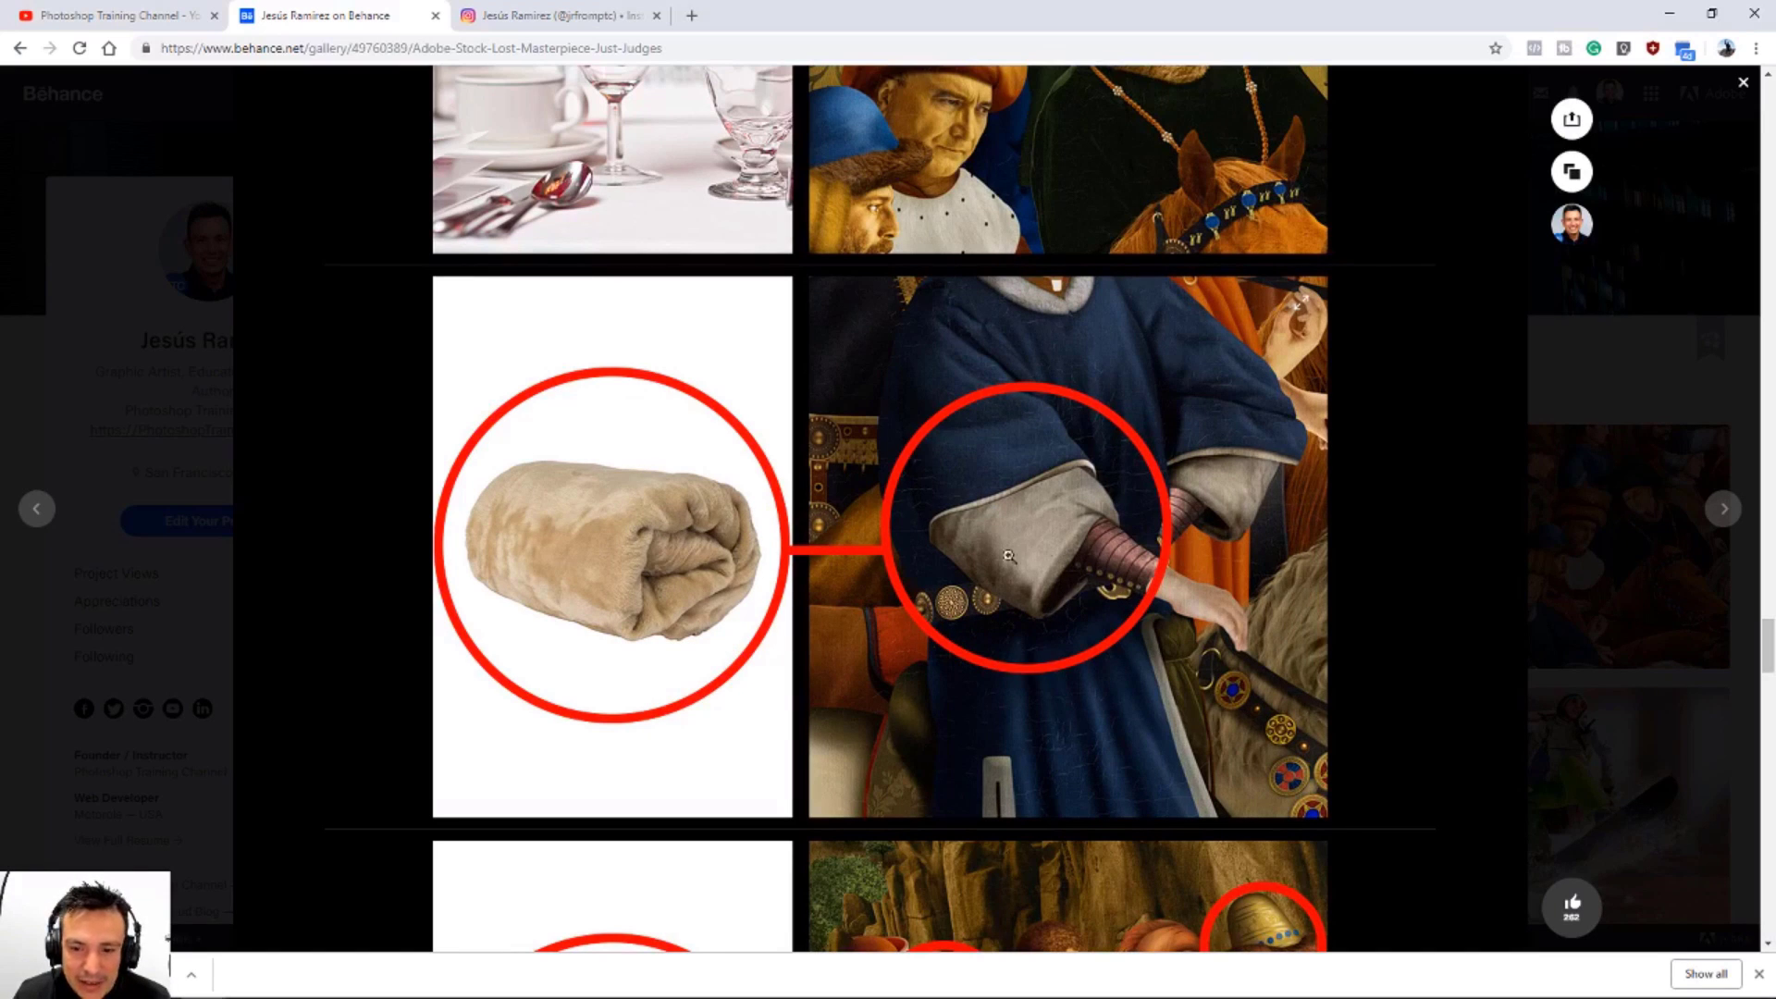
{"action": "scroll", "coordinate": [623, 507], "scroll_direction": "down", "scroll_amount": 5}
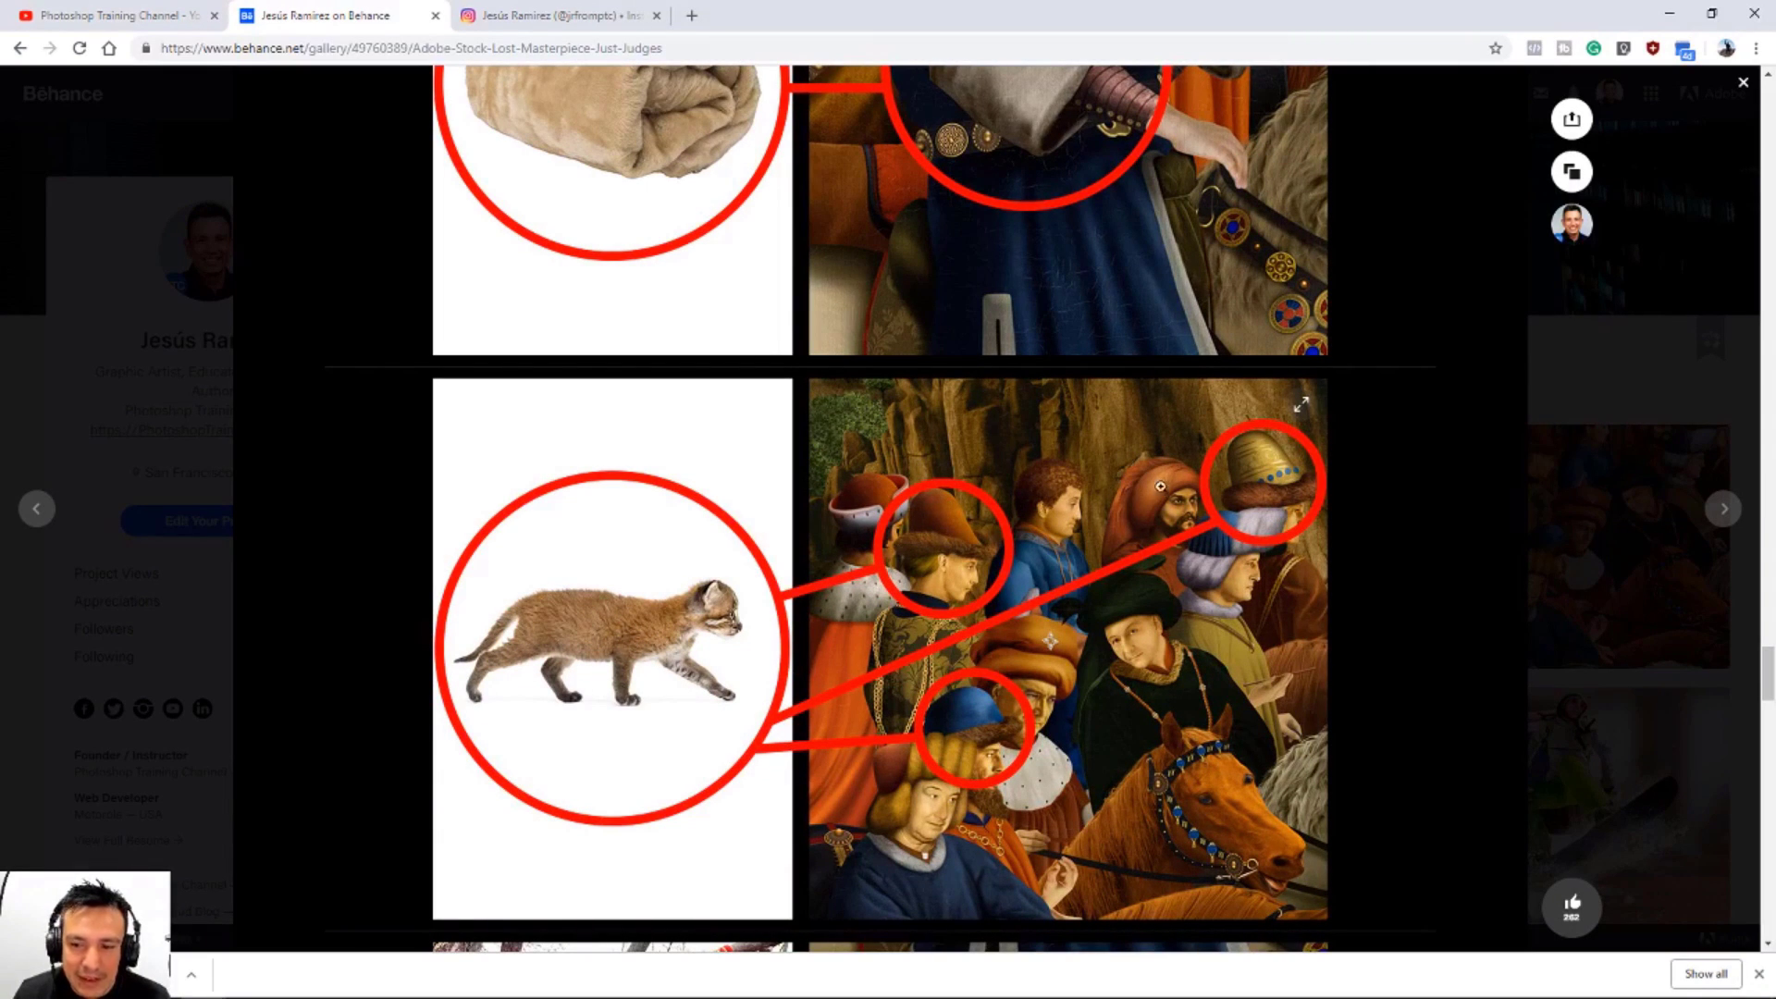
{"action": "scroll", "coordinate": [1114, 570], "scroll_direction": "down", "scroll_amount": 8}
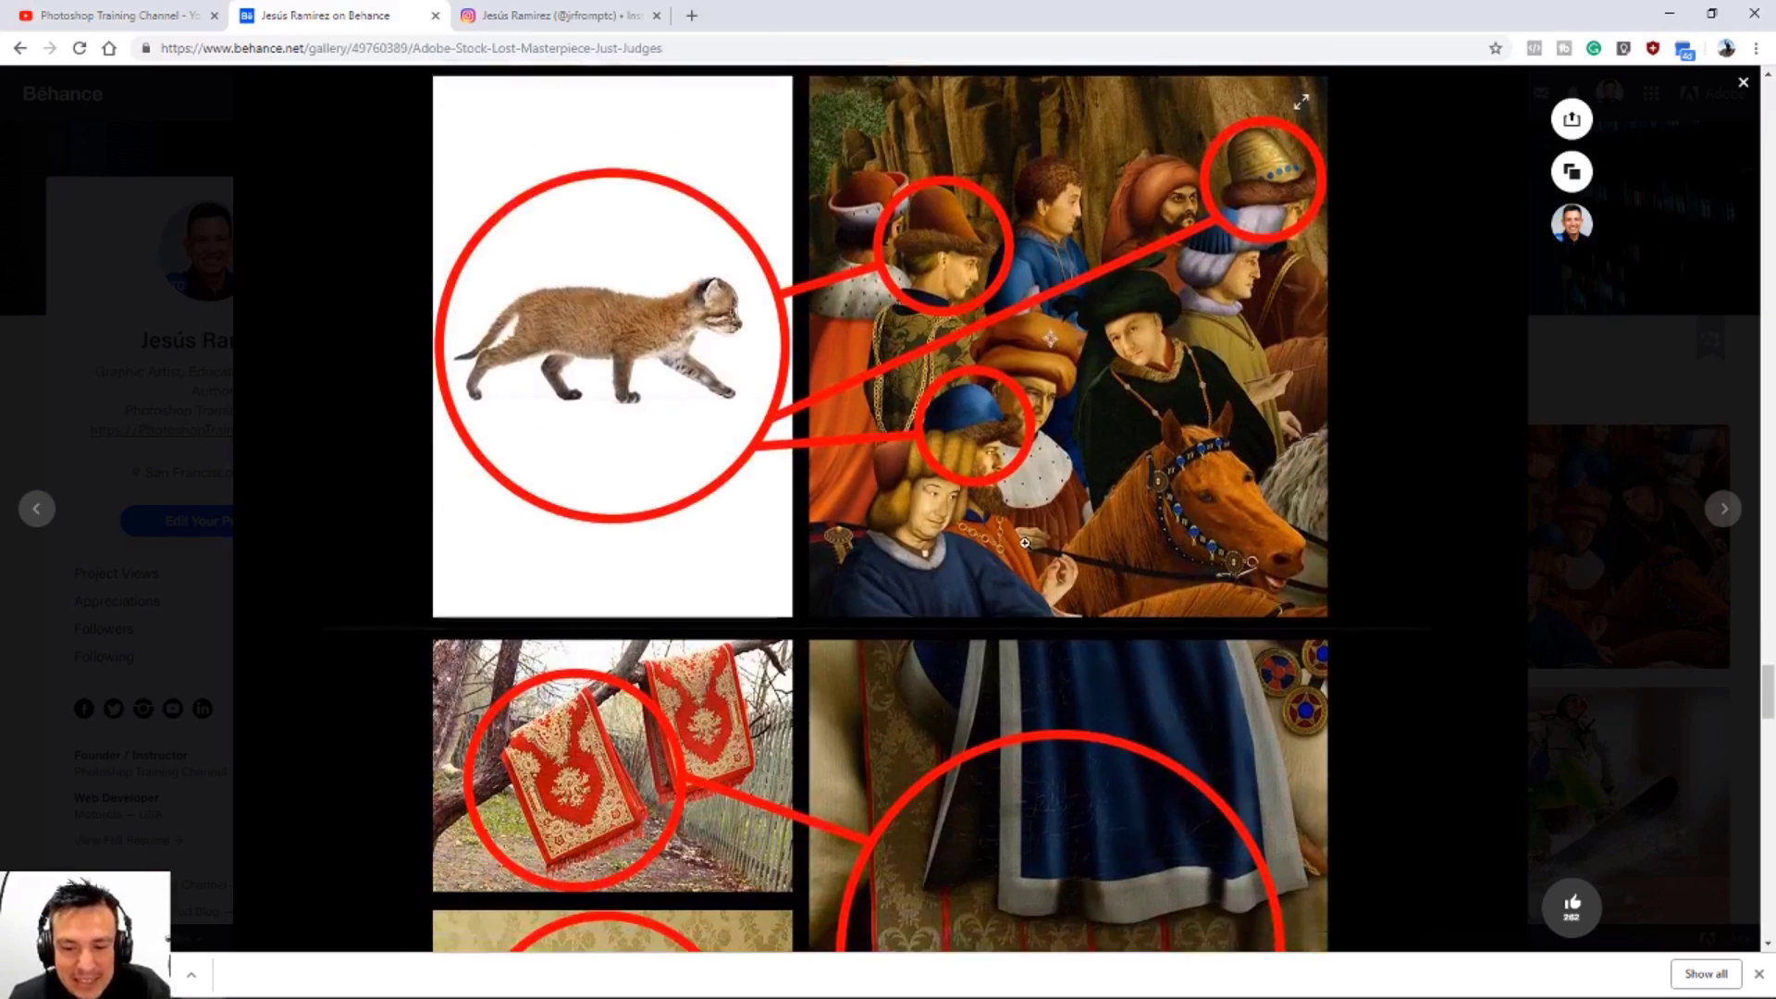
{"action": "scroll", "coordinate": [1021, 543], "scroll_direction": "down", "scroll_amount": 9}
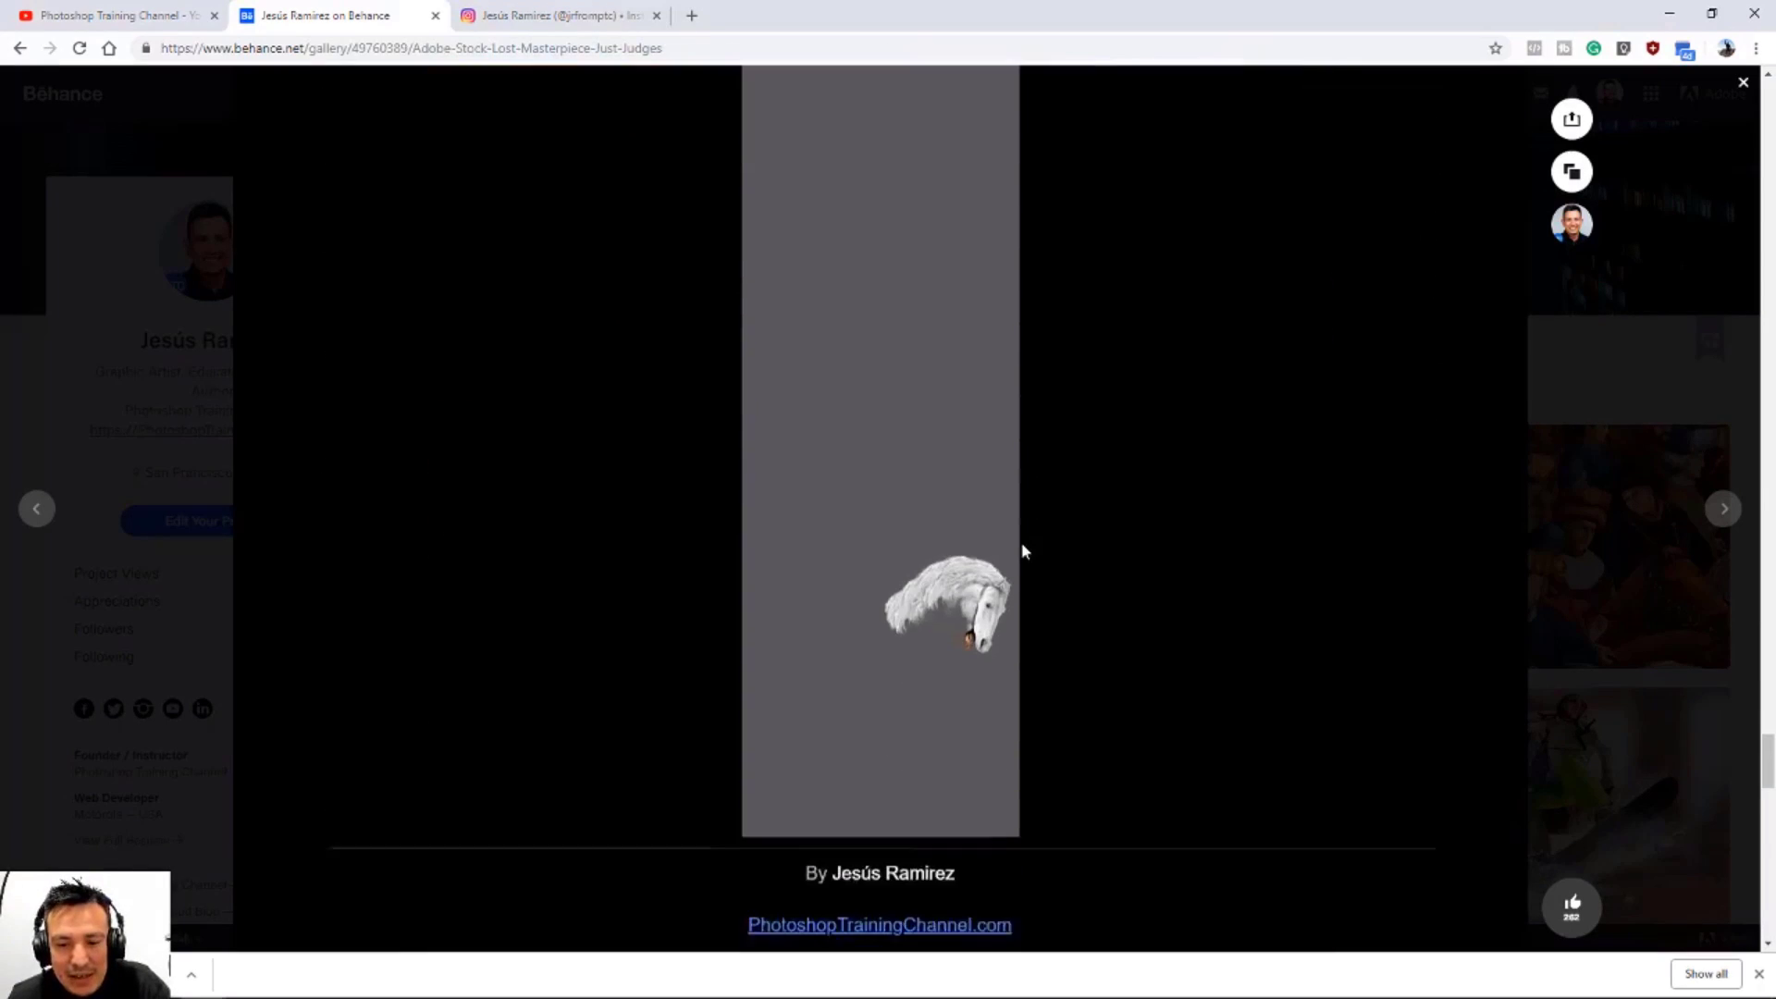
{"action": "scroll", "coordinate": [1021, 542], "scroll_direction": "up", "scroll_amount": 3}
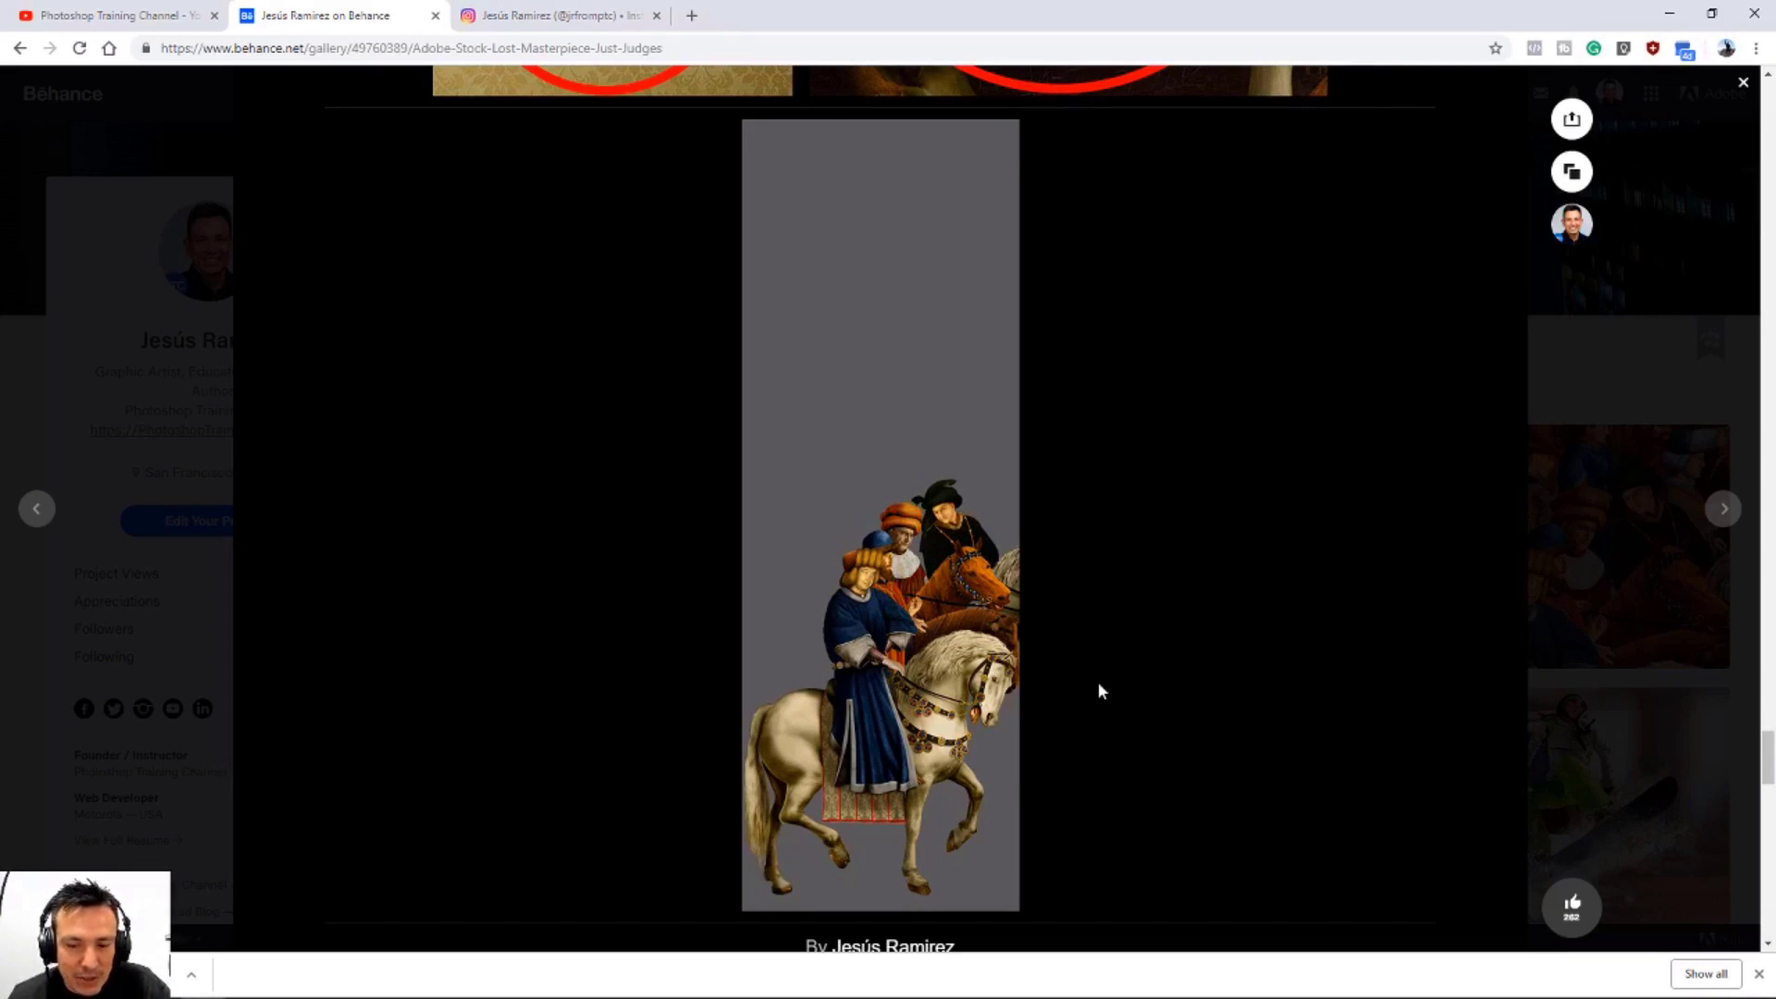
Step: Dismiss the browser's downloads bar and close the Lost Masterpiece project to return to the portfolio gallery
{"action": "left_click", "coordinate": [1759, 974]}
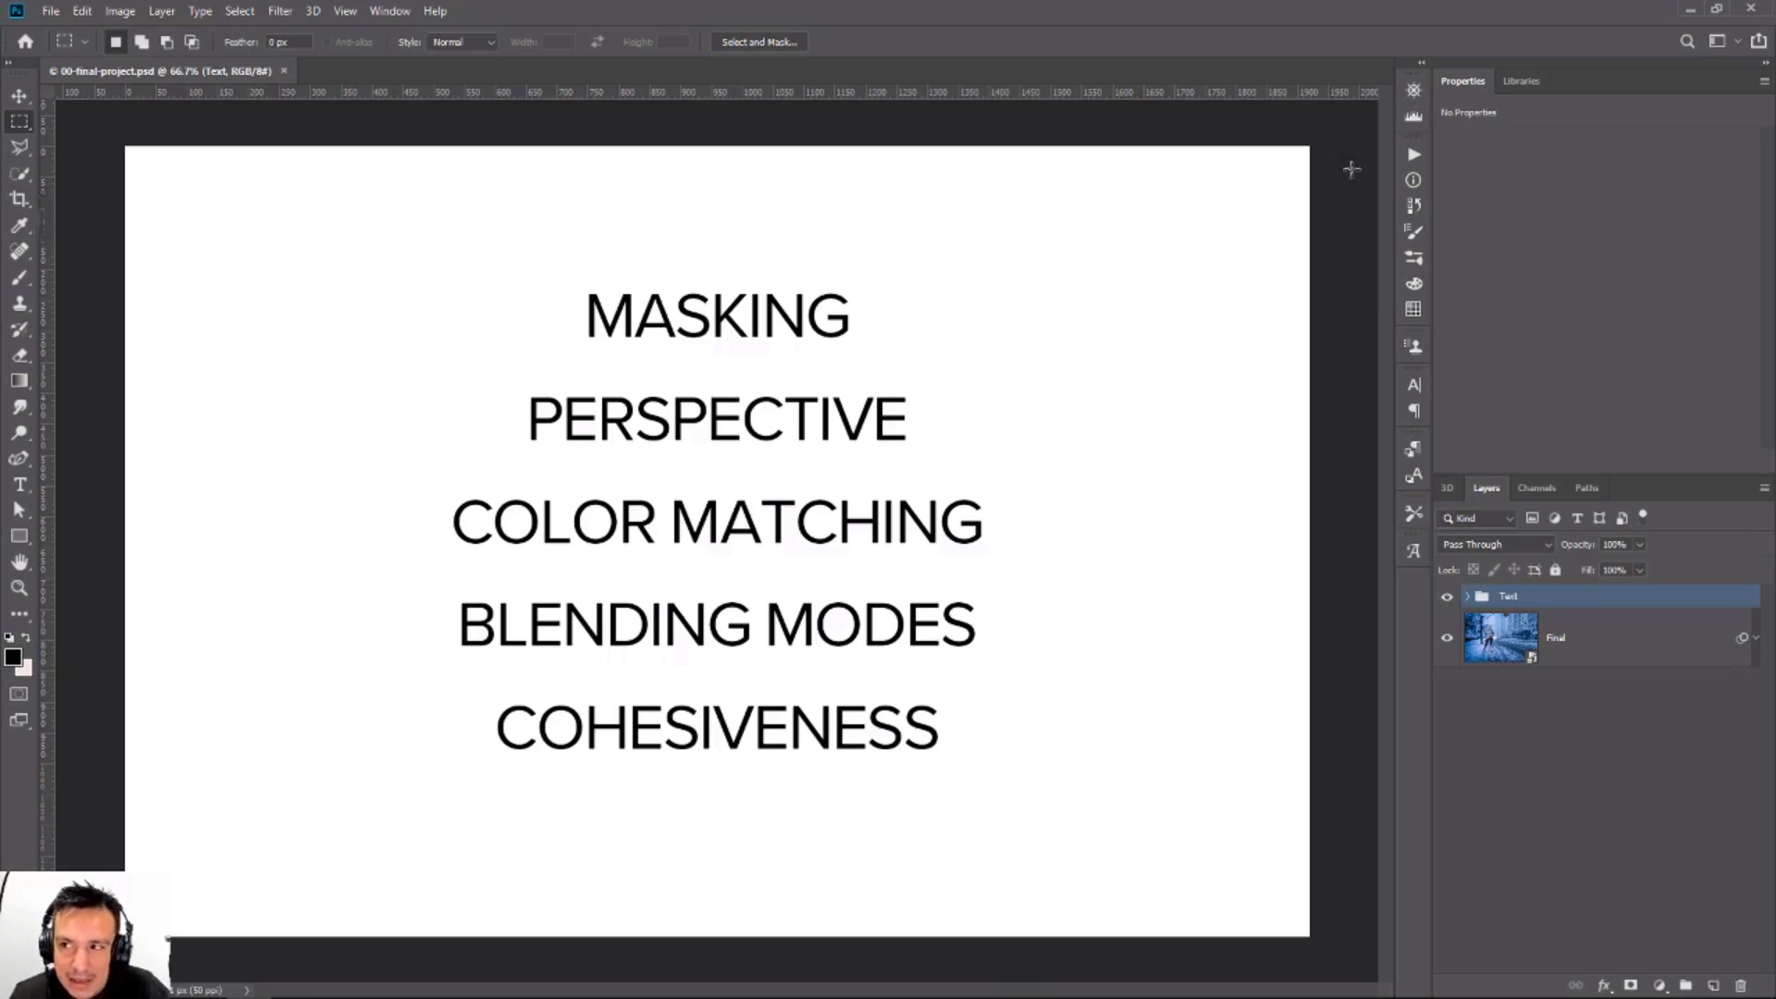
{"action": "left_click", "coordinate": [1691, 10]}
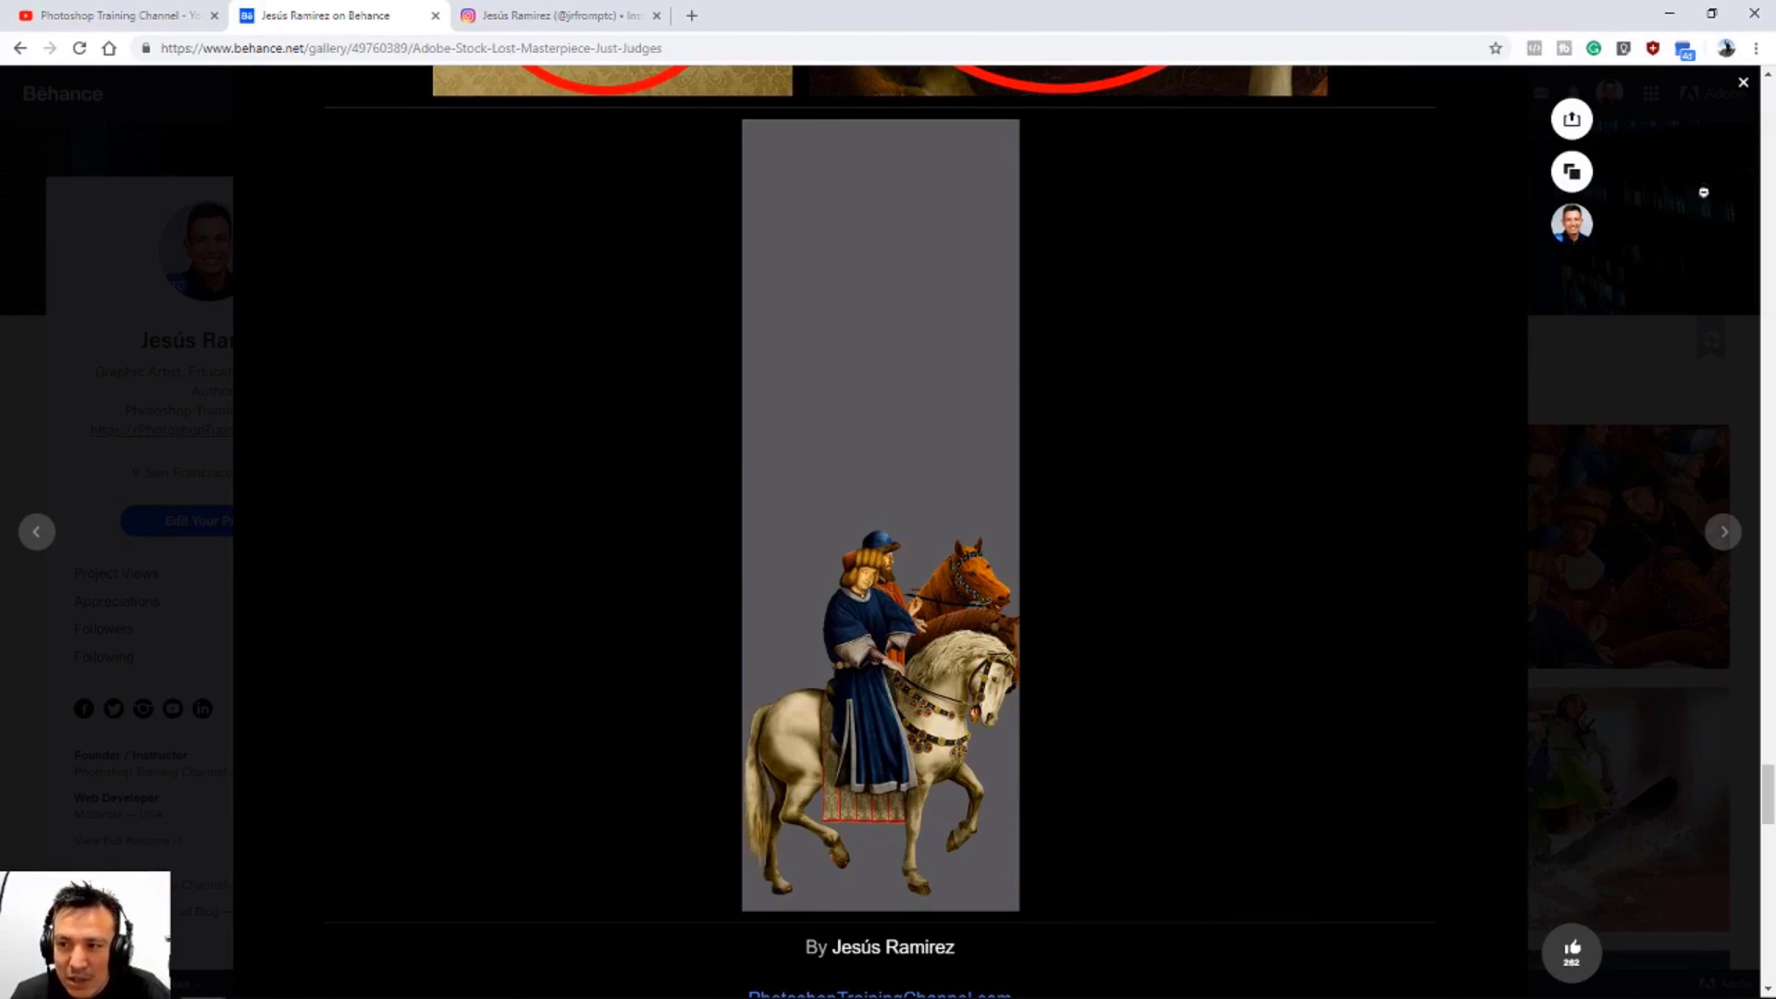
{"action": "left_click", "coordinate": [1744, 87]}
Step: Open the "Spider-Man - Miles Morales - Composite - Fan Art" project, review its description and stock images, and close it
{"action": "scroll", "coordinate": [488, 499], "scroll_direction": "down", "scroll_amount": 1}
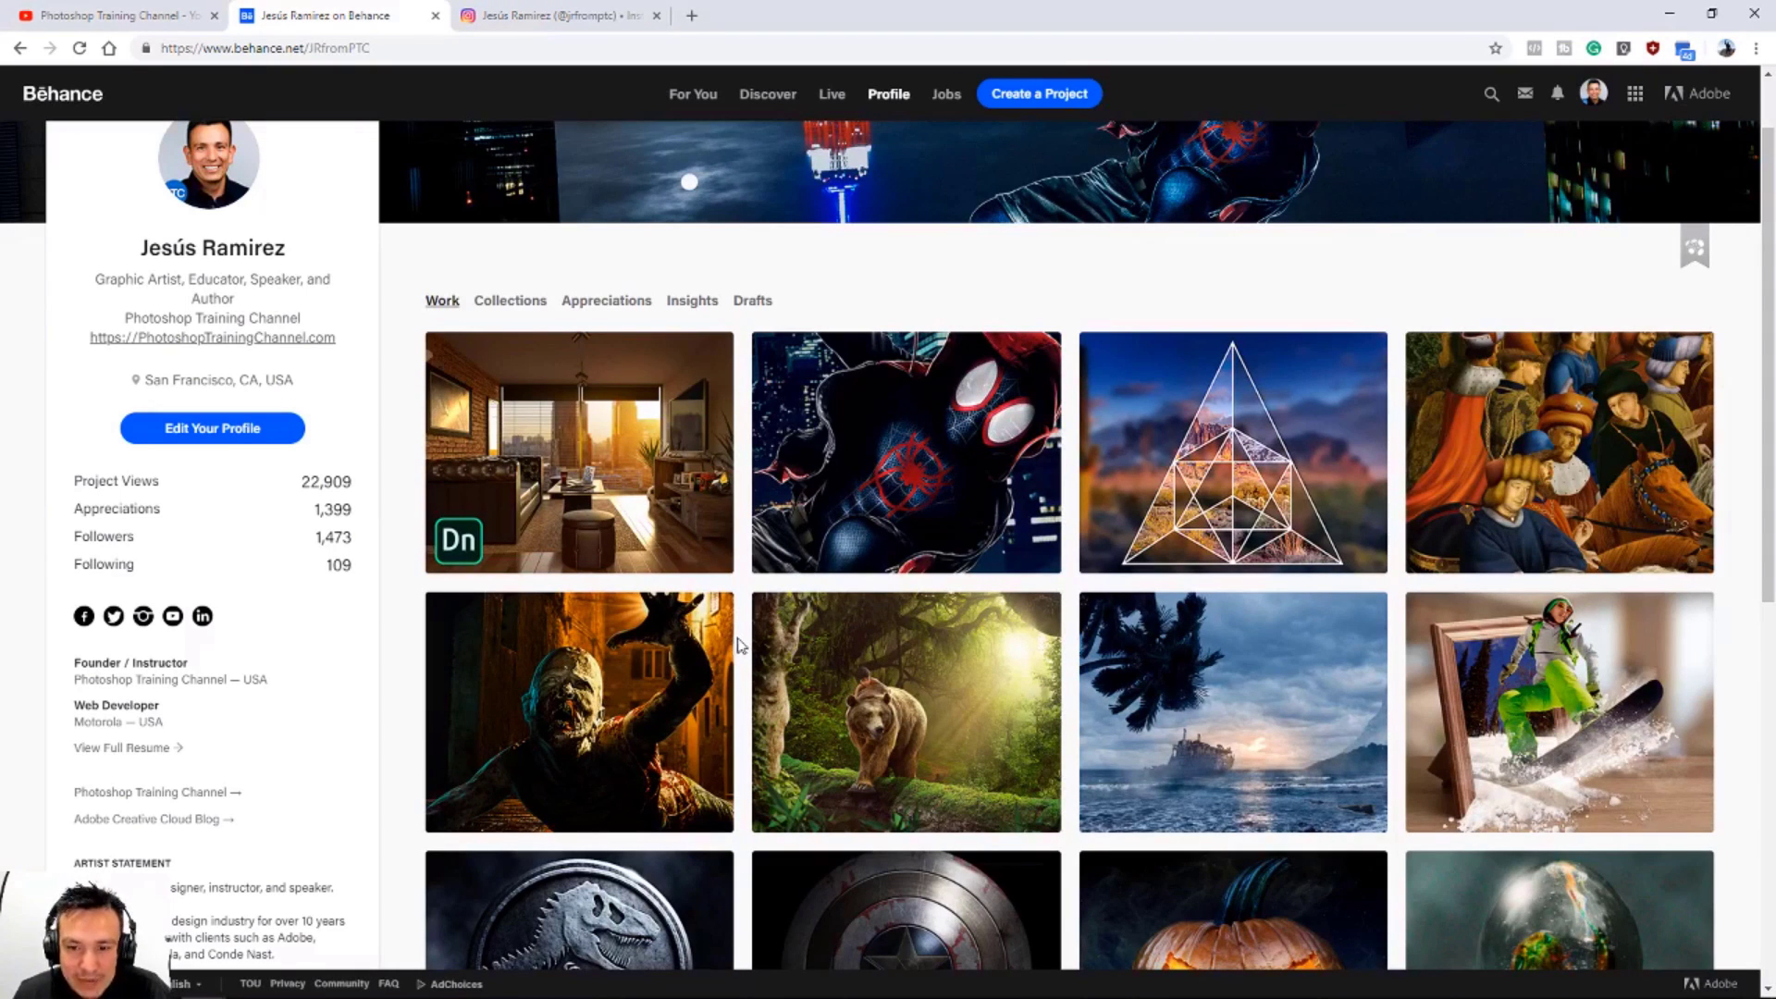
{"action": "left_click", "coordinate": [936, 451]}
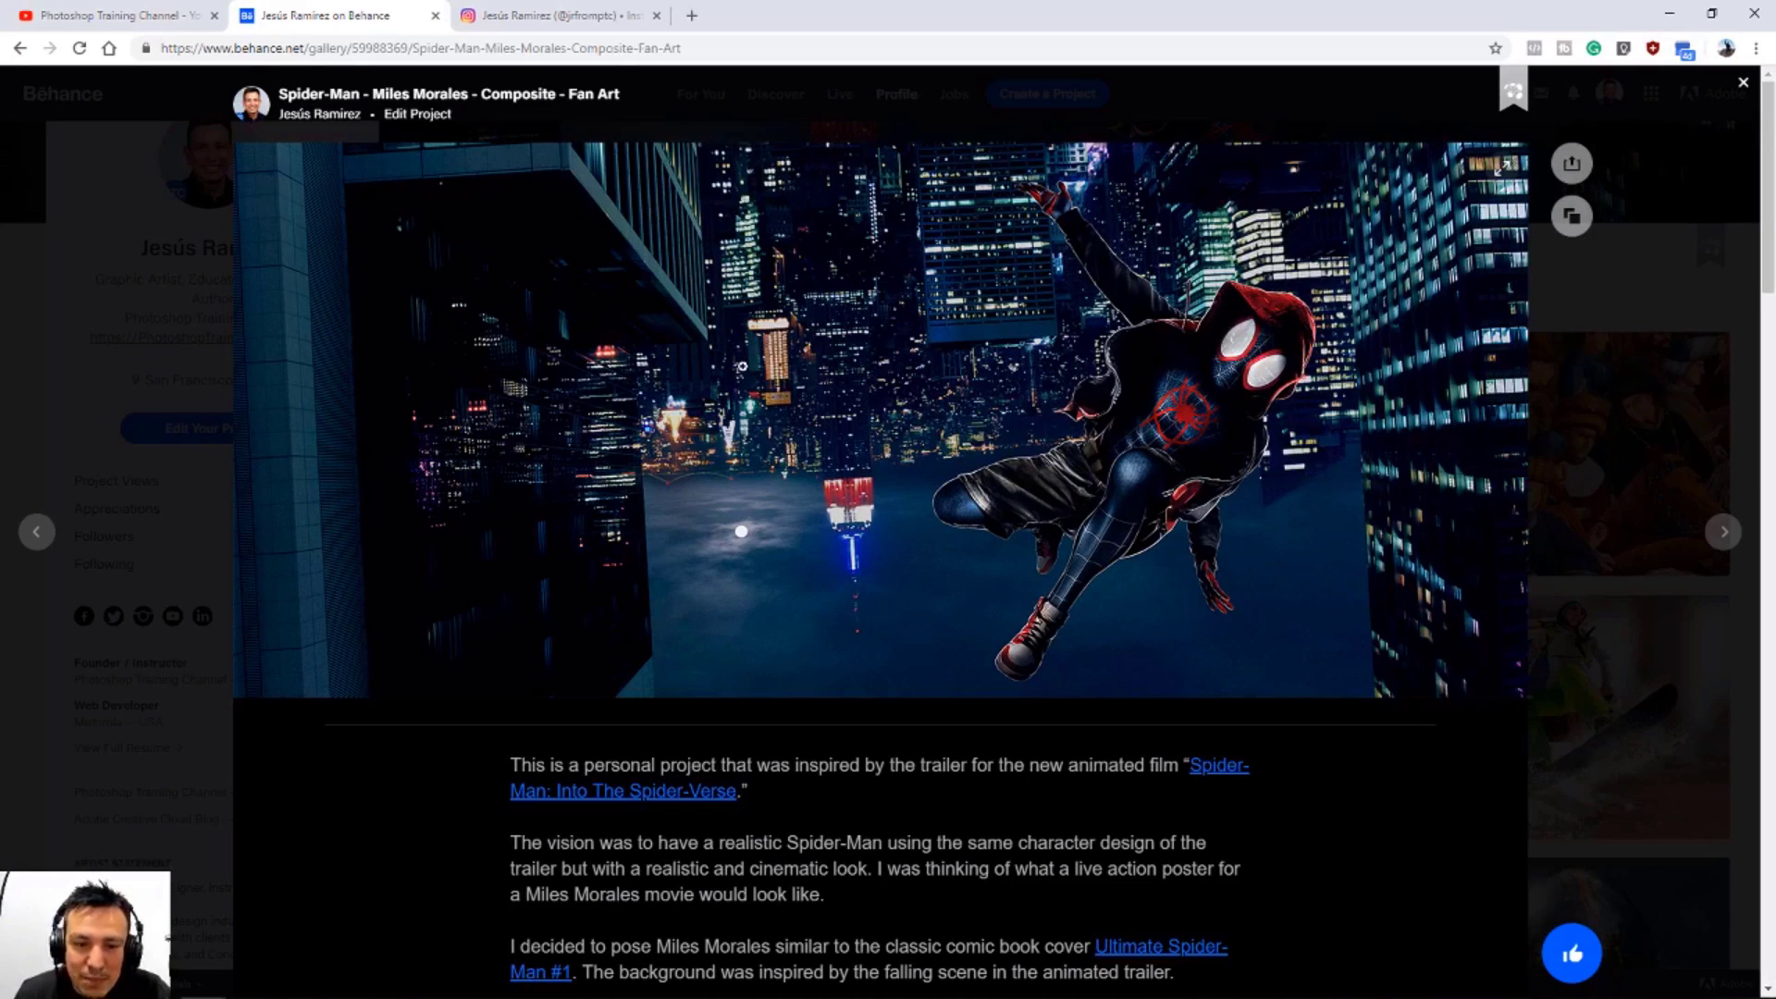
{"action": "scroll", "coordinate": [742, 368], "scroll_direction": "down", "scroll_amount": 8}
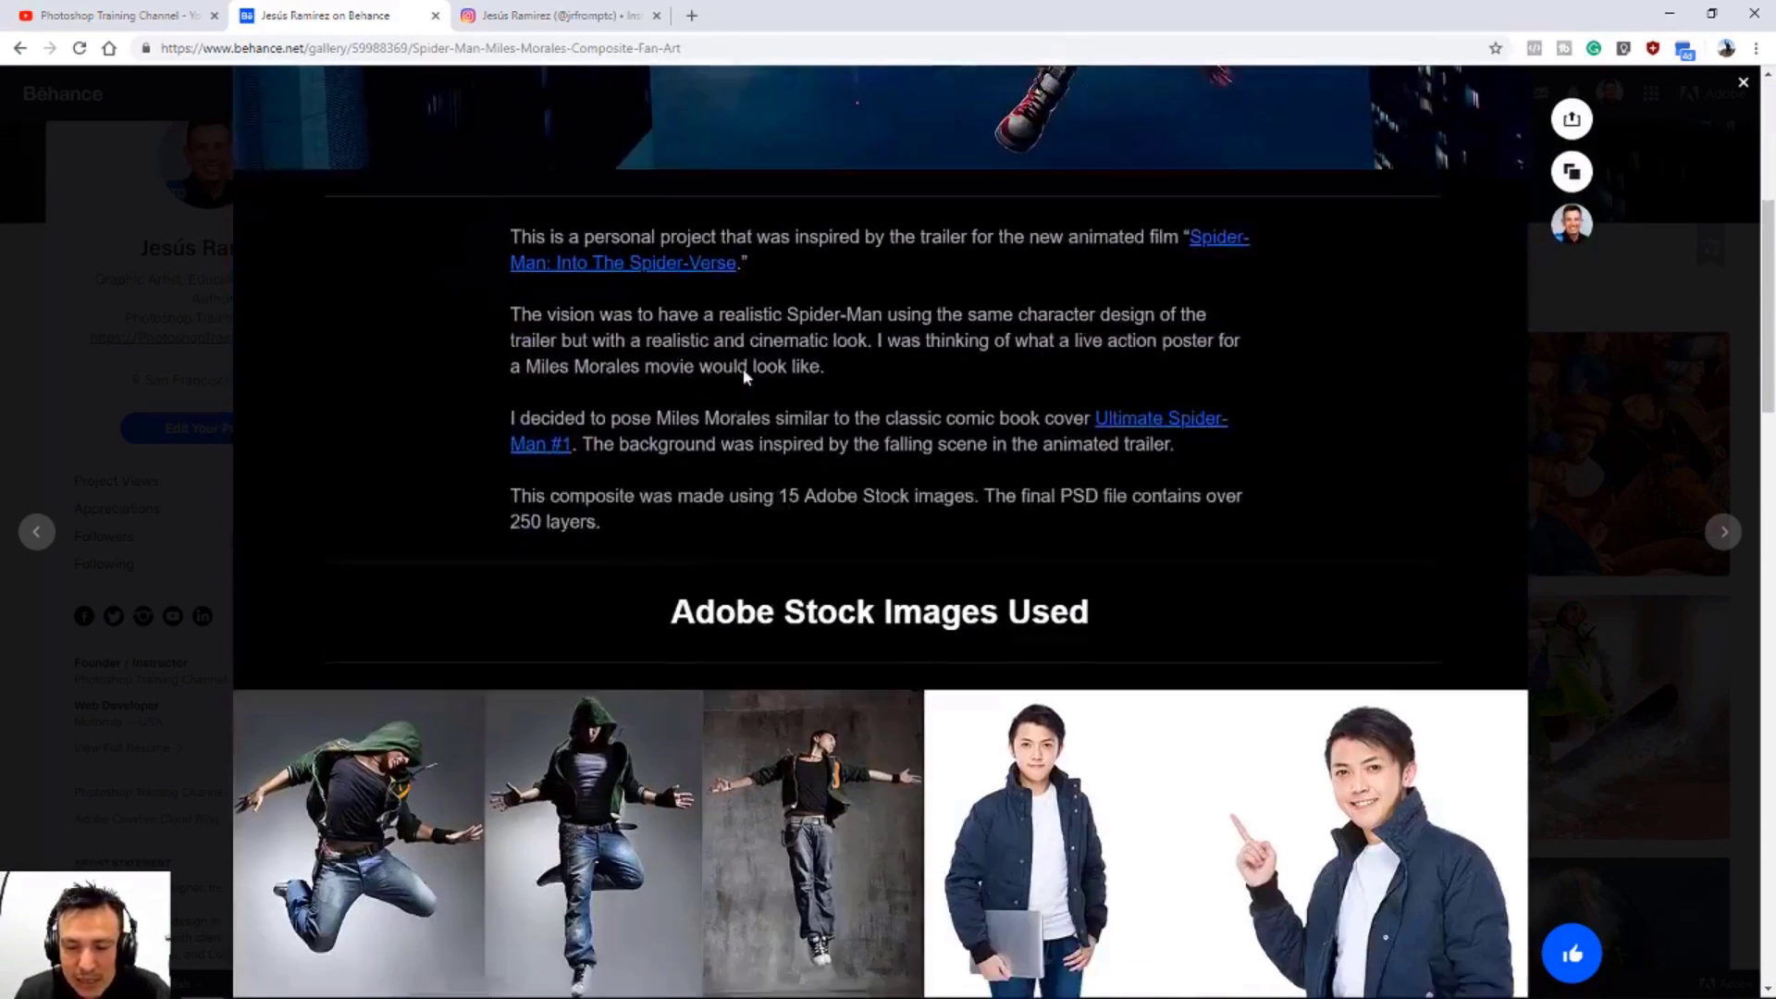
{"action": "scroll", "coordinate": [744, 376], "scroll_direction": "down", "scroll_amount": 3}
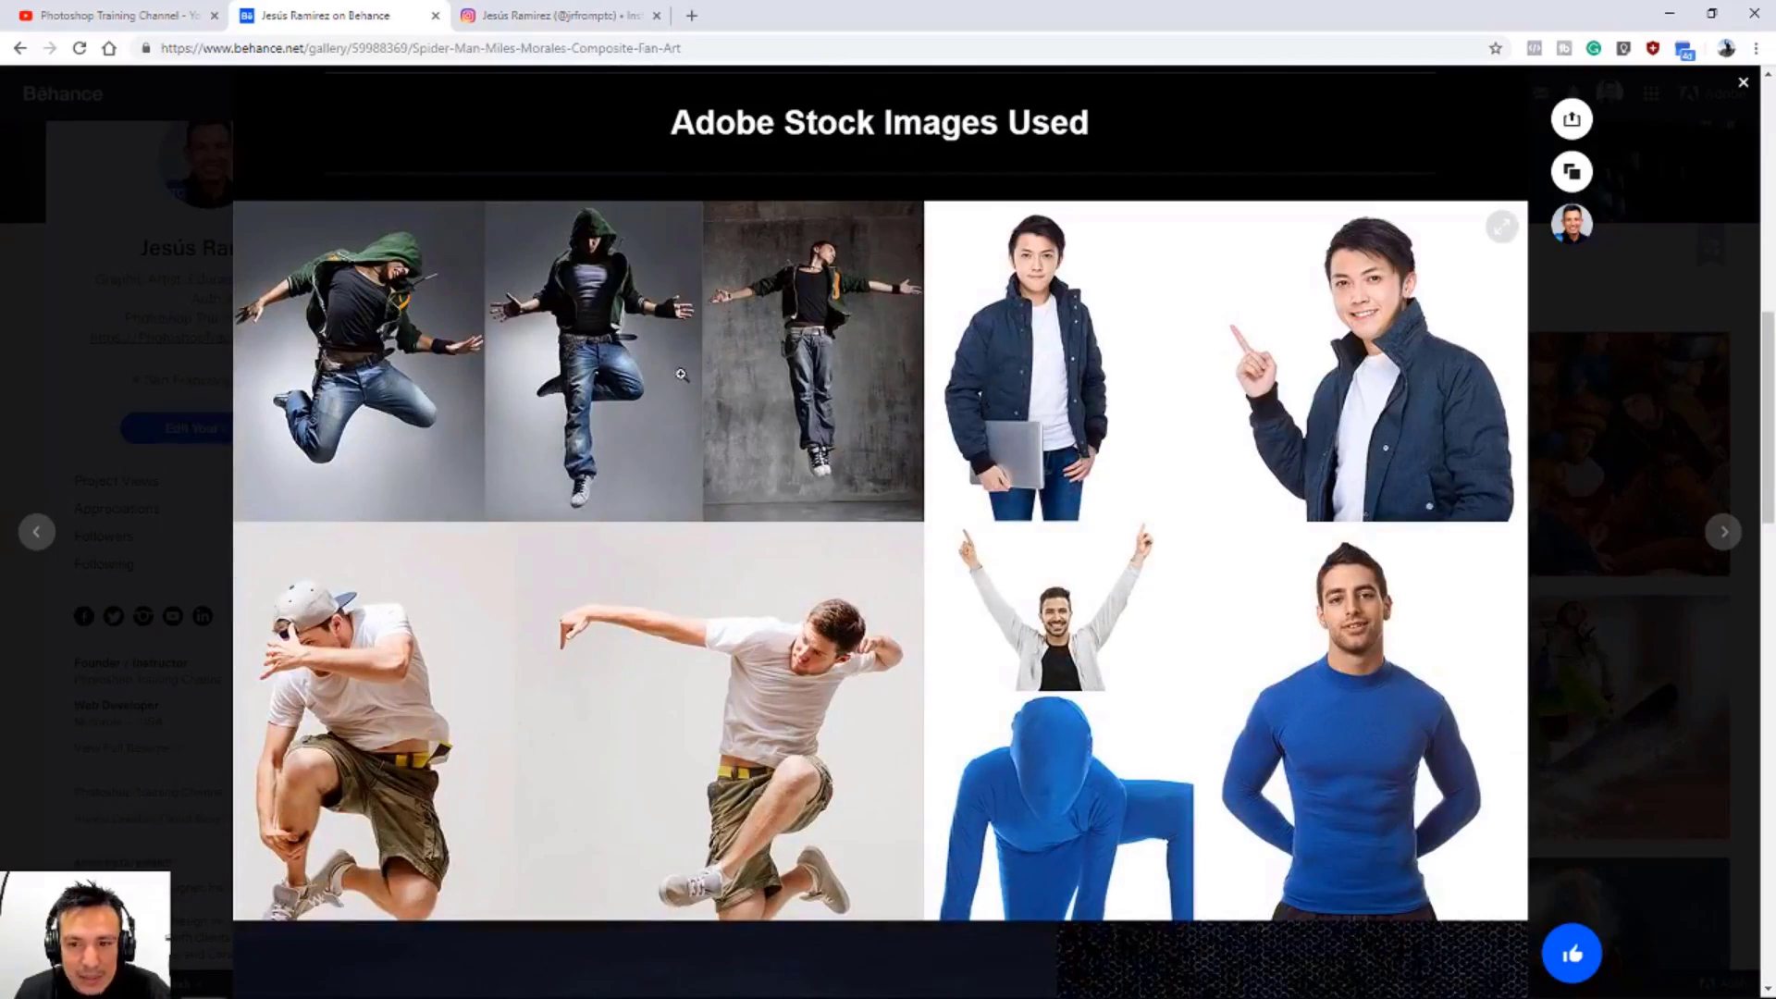
{"action": "scroll", "coordinate": [1418, 435], "scroll_direction": "down", "scroll_amount": 1}
{"action": "scroll", "coordinate": [1402, 426], "scroll_direction": "down", "scroll_amount": 8}
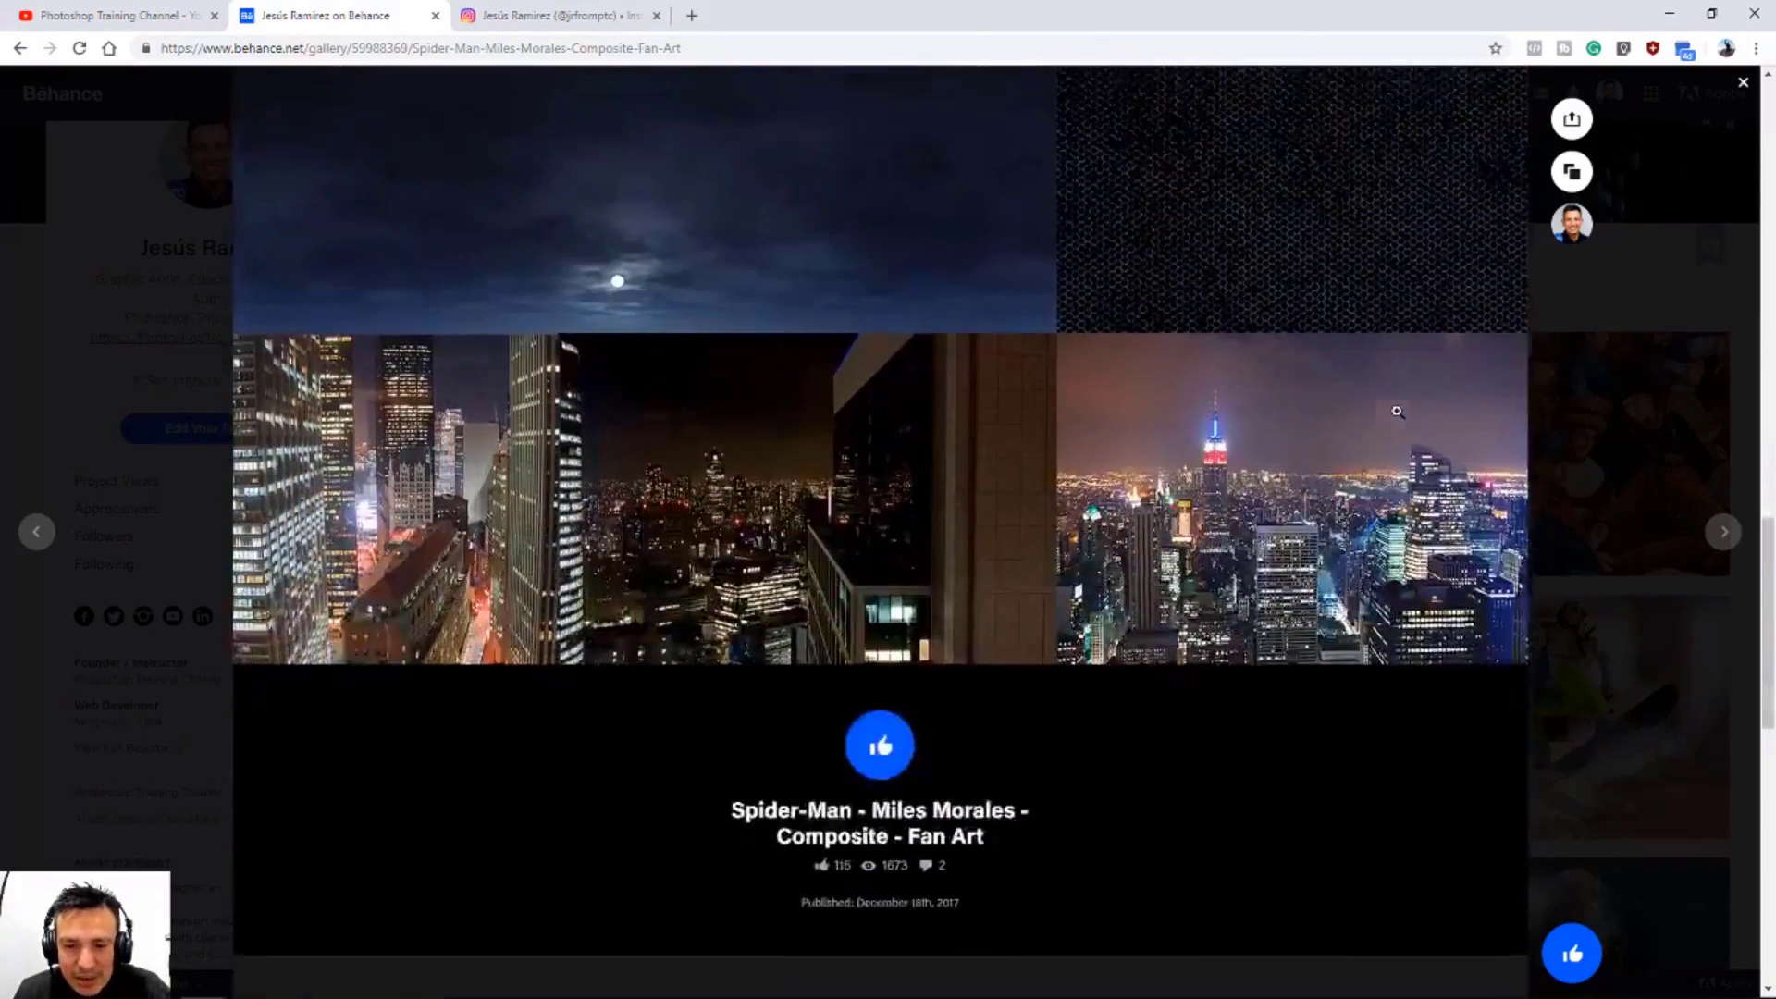
{"action": "scroll", "coordinate": [1396, 409], "scroll_direction": "up", "scroll_amount": 10}
{"action": "scroll", "coordinate": [1395, 410], "scroll_direction": "up", "scroll_amount": 9}
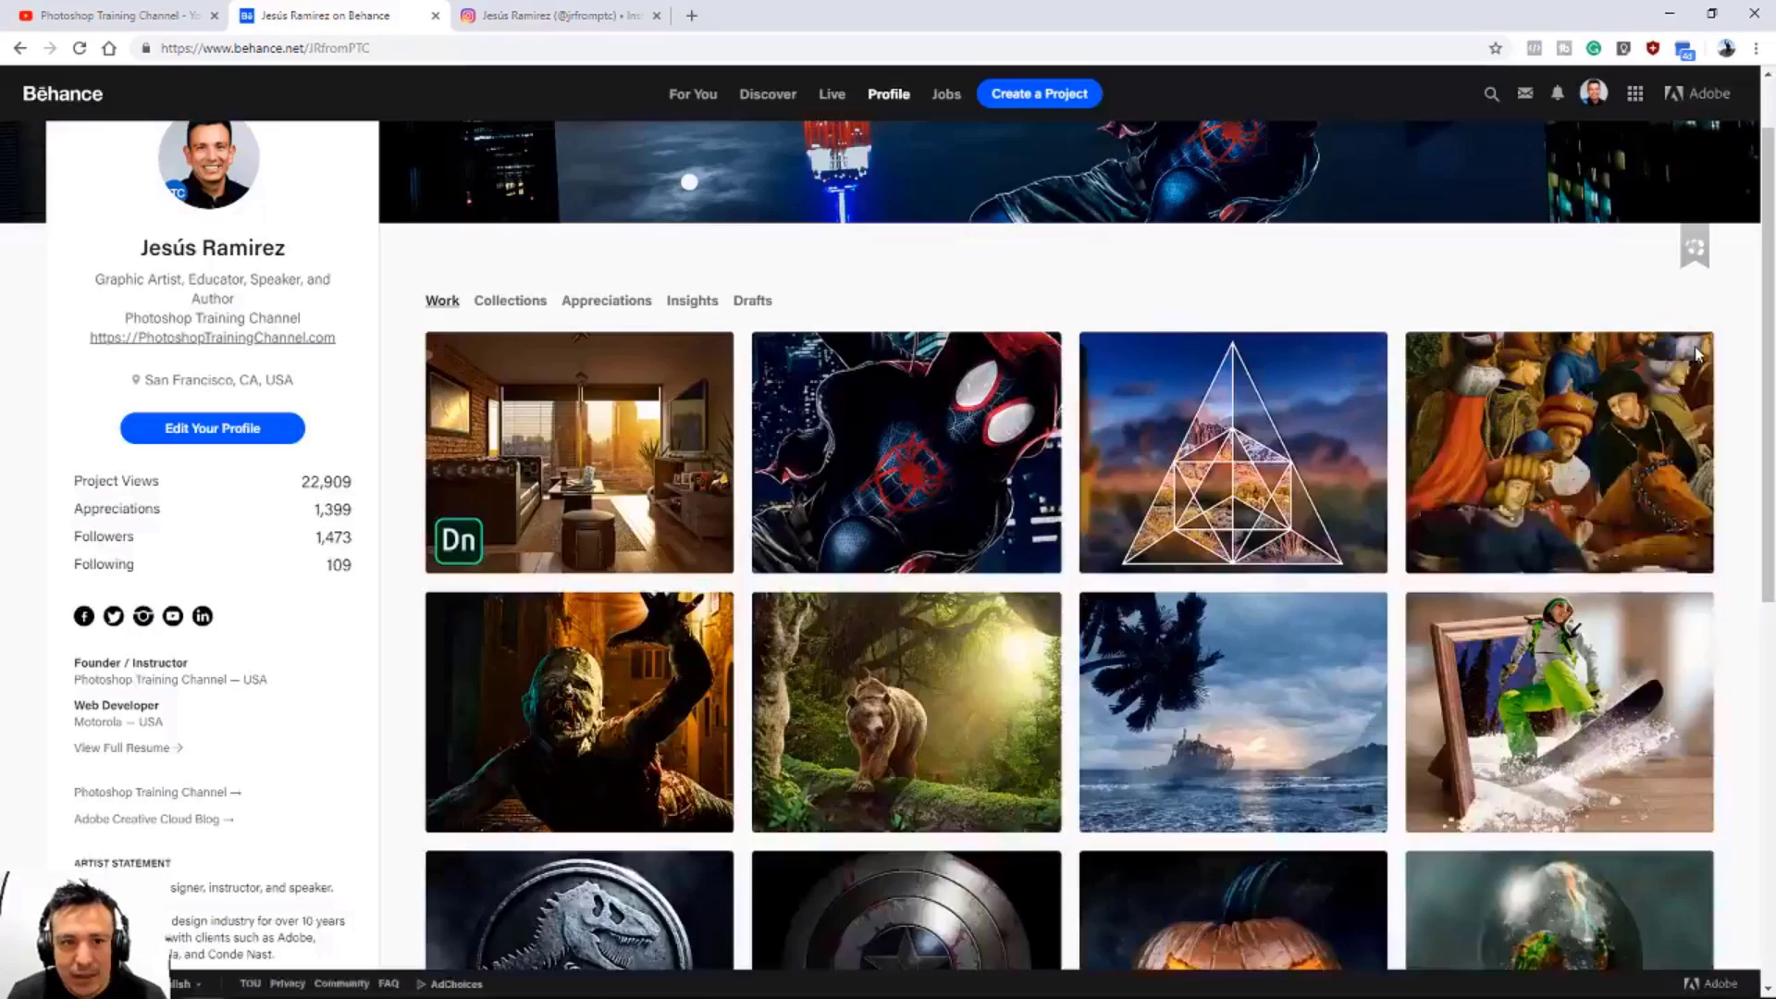
{"action": "left_click", "coordinate": [1703, 346]}
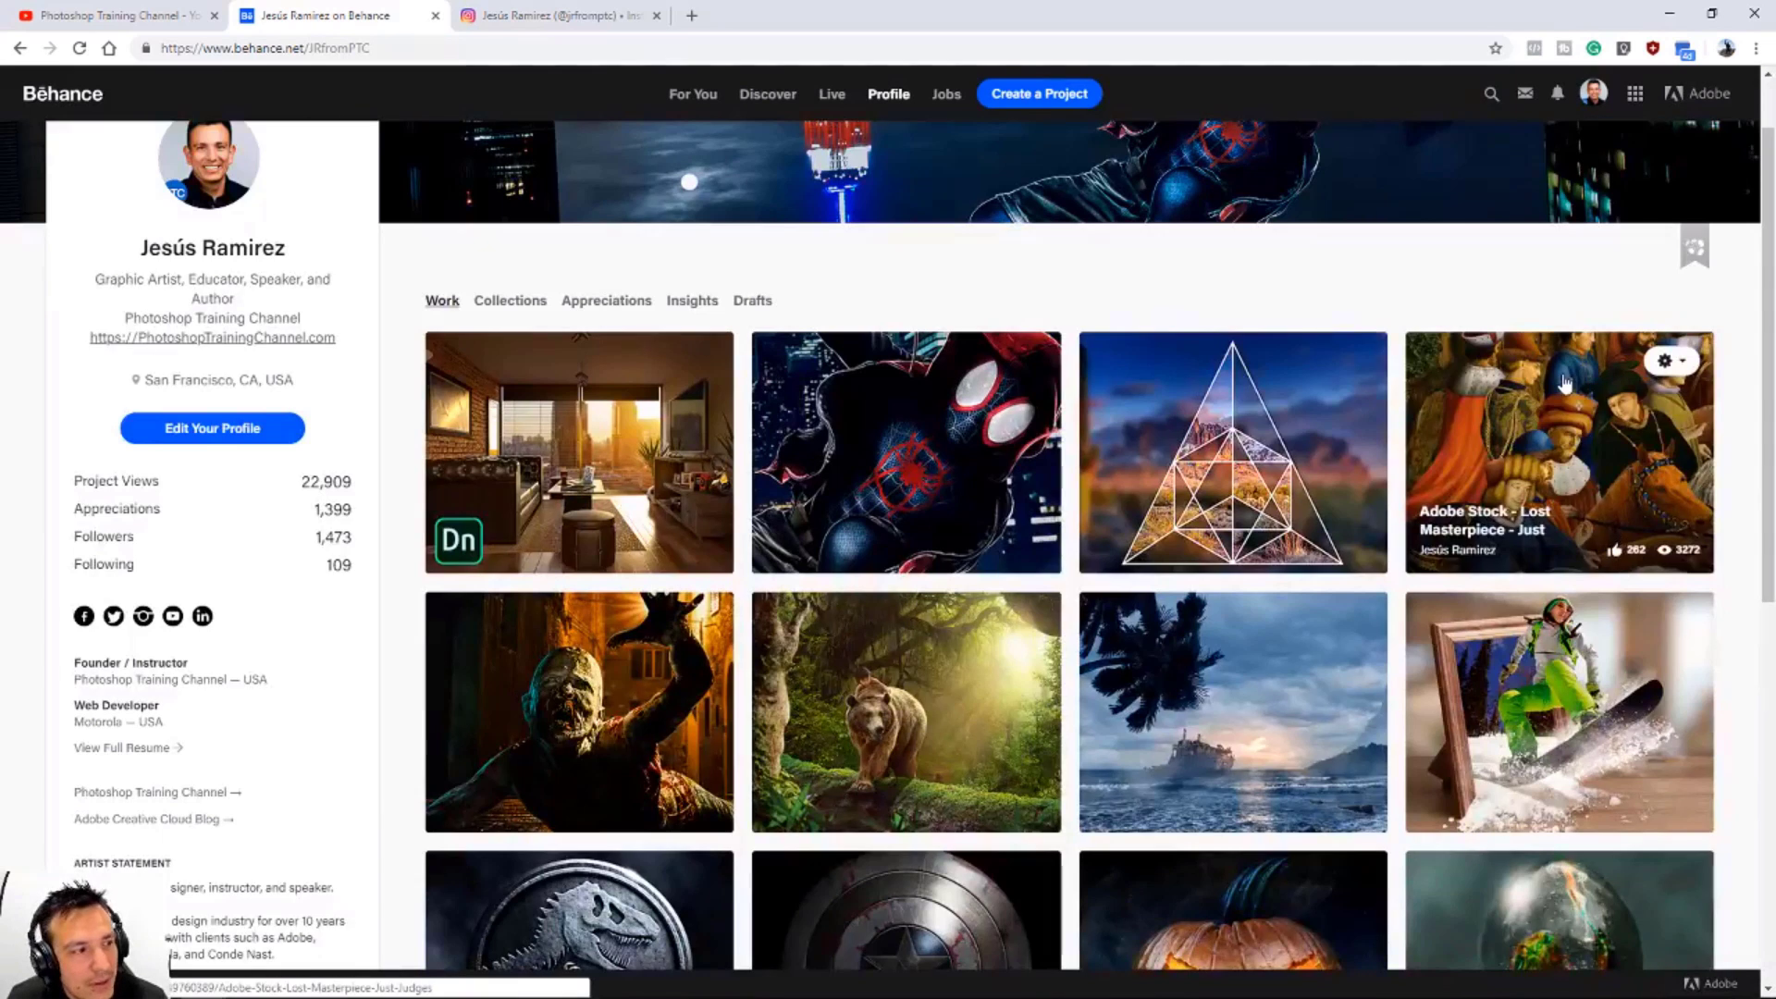
Step: Return to the start of the portfolio profile and switch to the already open Instagram profile page
{"action": "scroll", "coordinate": [1564, 382], "scroll_direction": "up", "scroll_amount": 1}
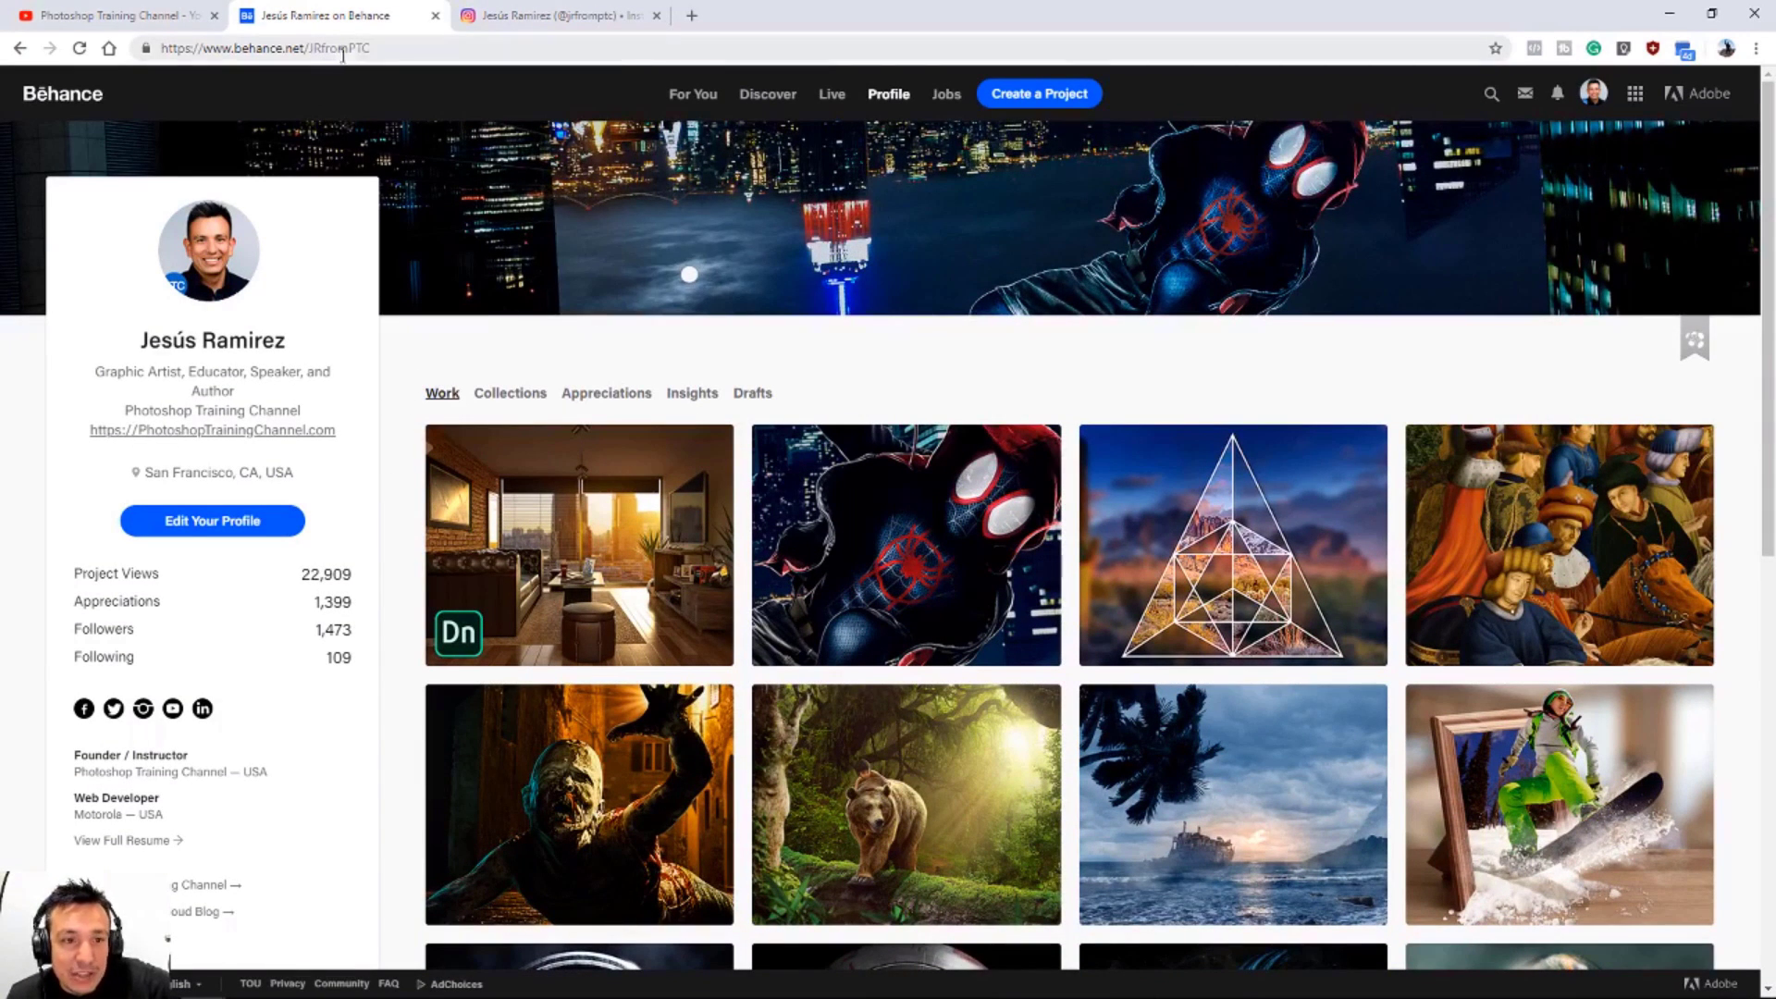
{"action": "left_click", "coordinate": [561, 21]}
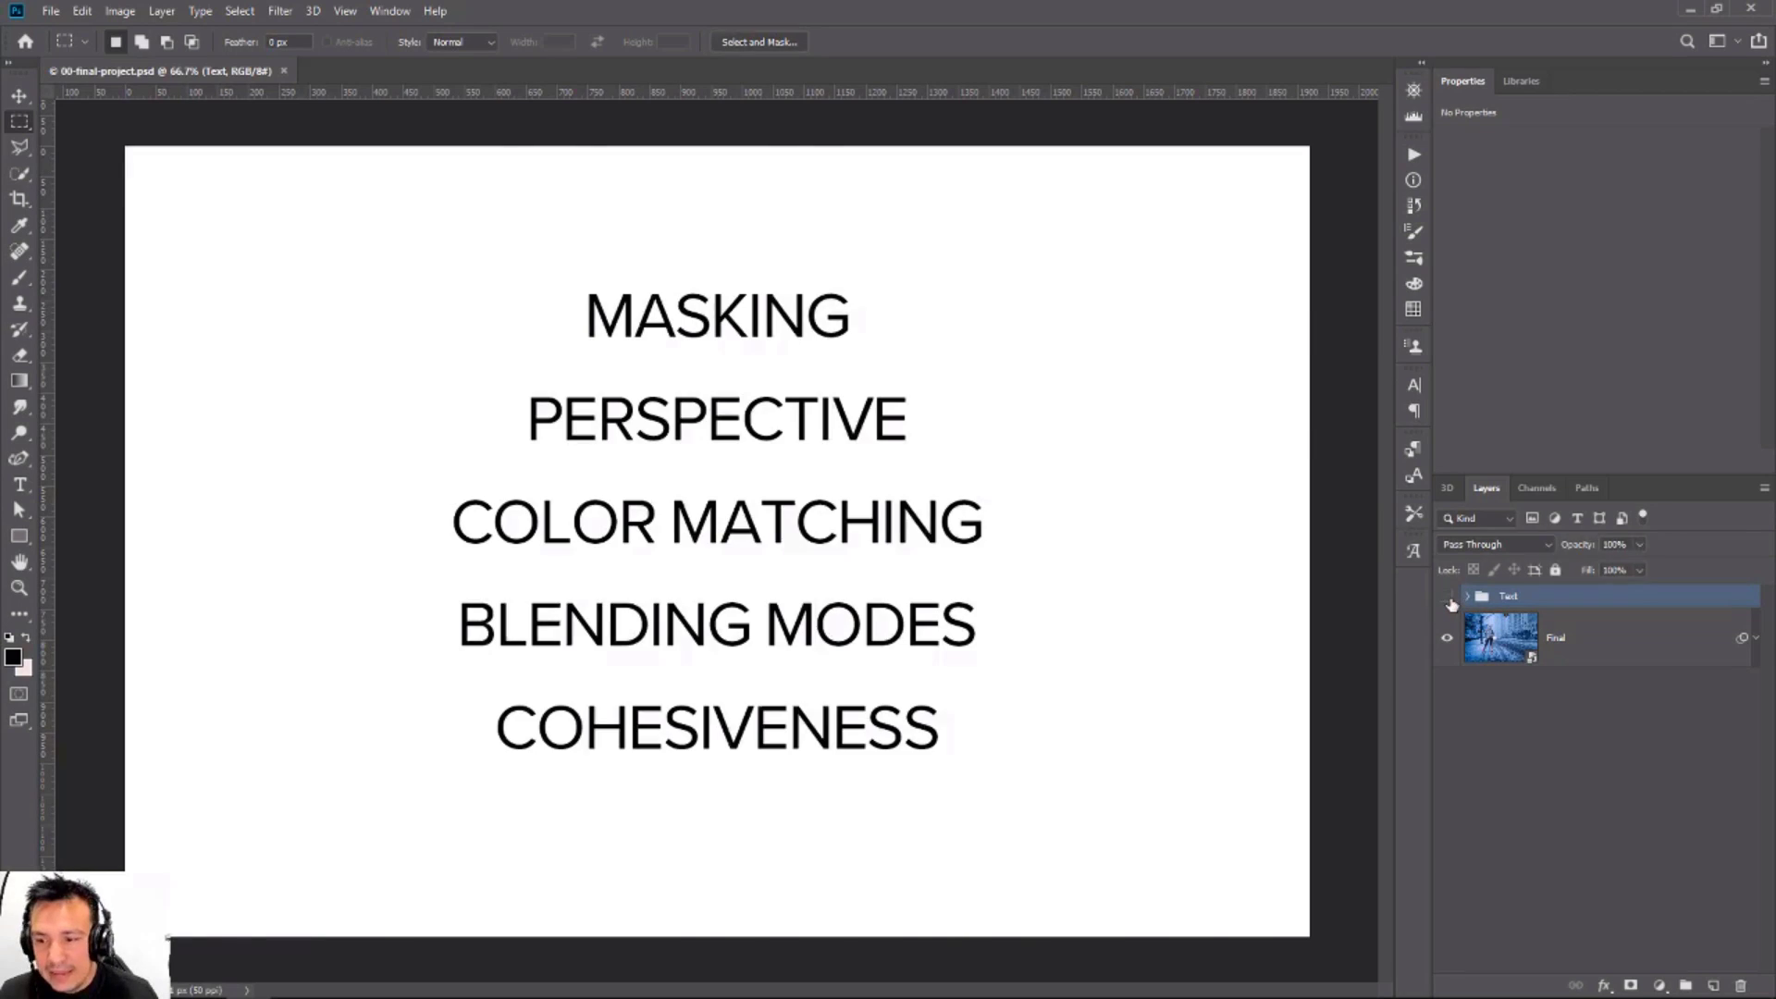
Step: Switch to Photoshop and hide the Text group in 00-final-project.psd to reveal the Final composite
{"action": "left_click", "coordinate": [1449, 597]}
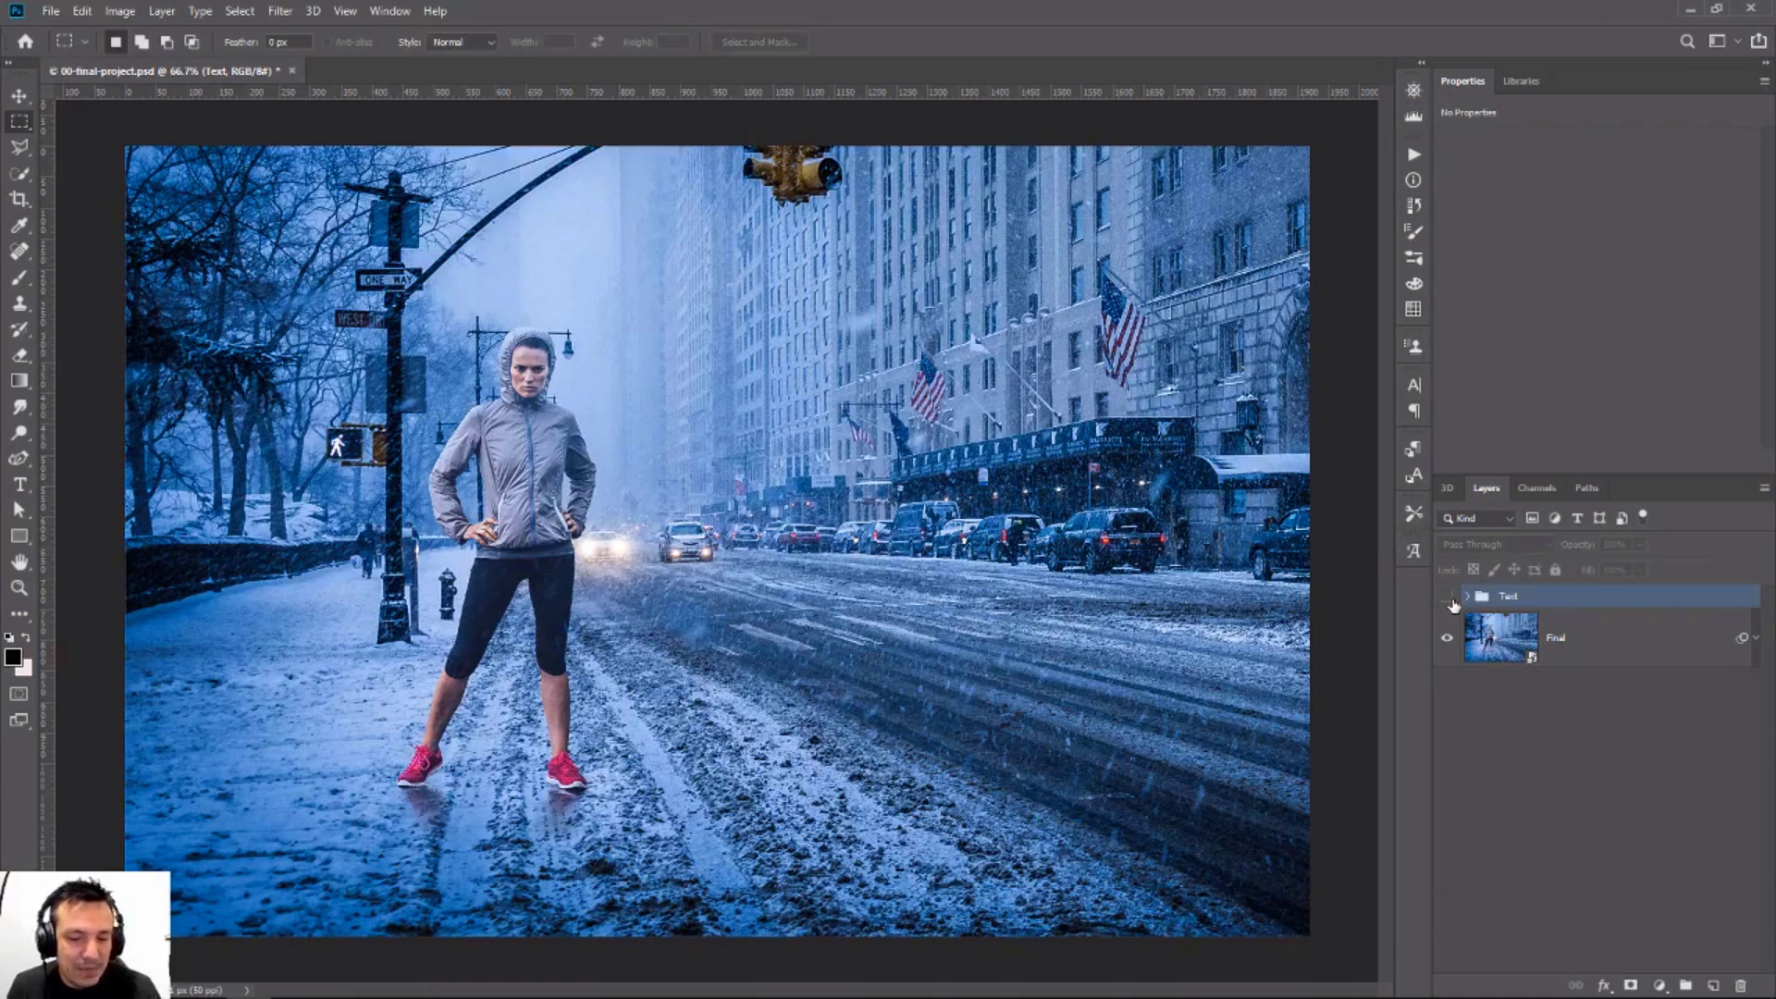
Step: Open 01-Runner-Project.psd from the Day 01 folder
{"action": "left_click", "coordinate": [50, 12]}
{"action": "left_click", "coordinate": [69, 48]}
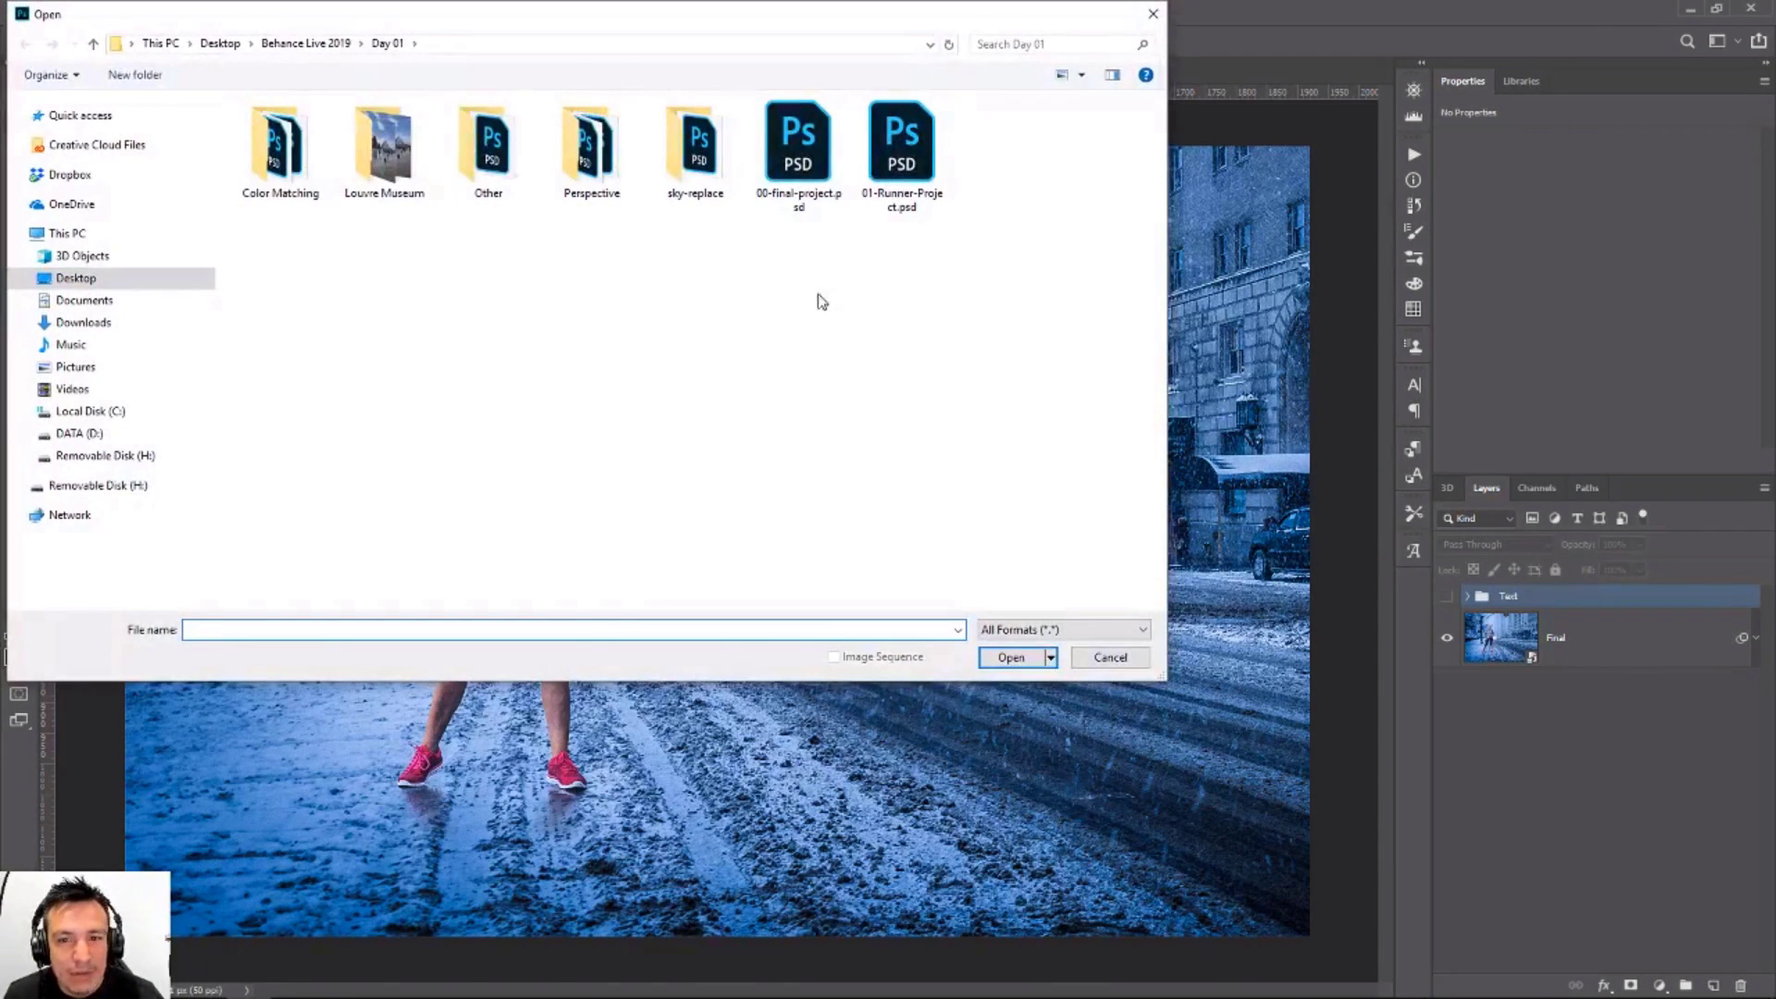
{"action": "double_click", "coordinate": [902, 148]}
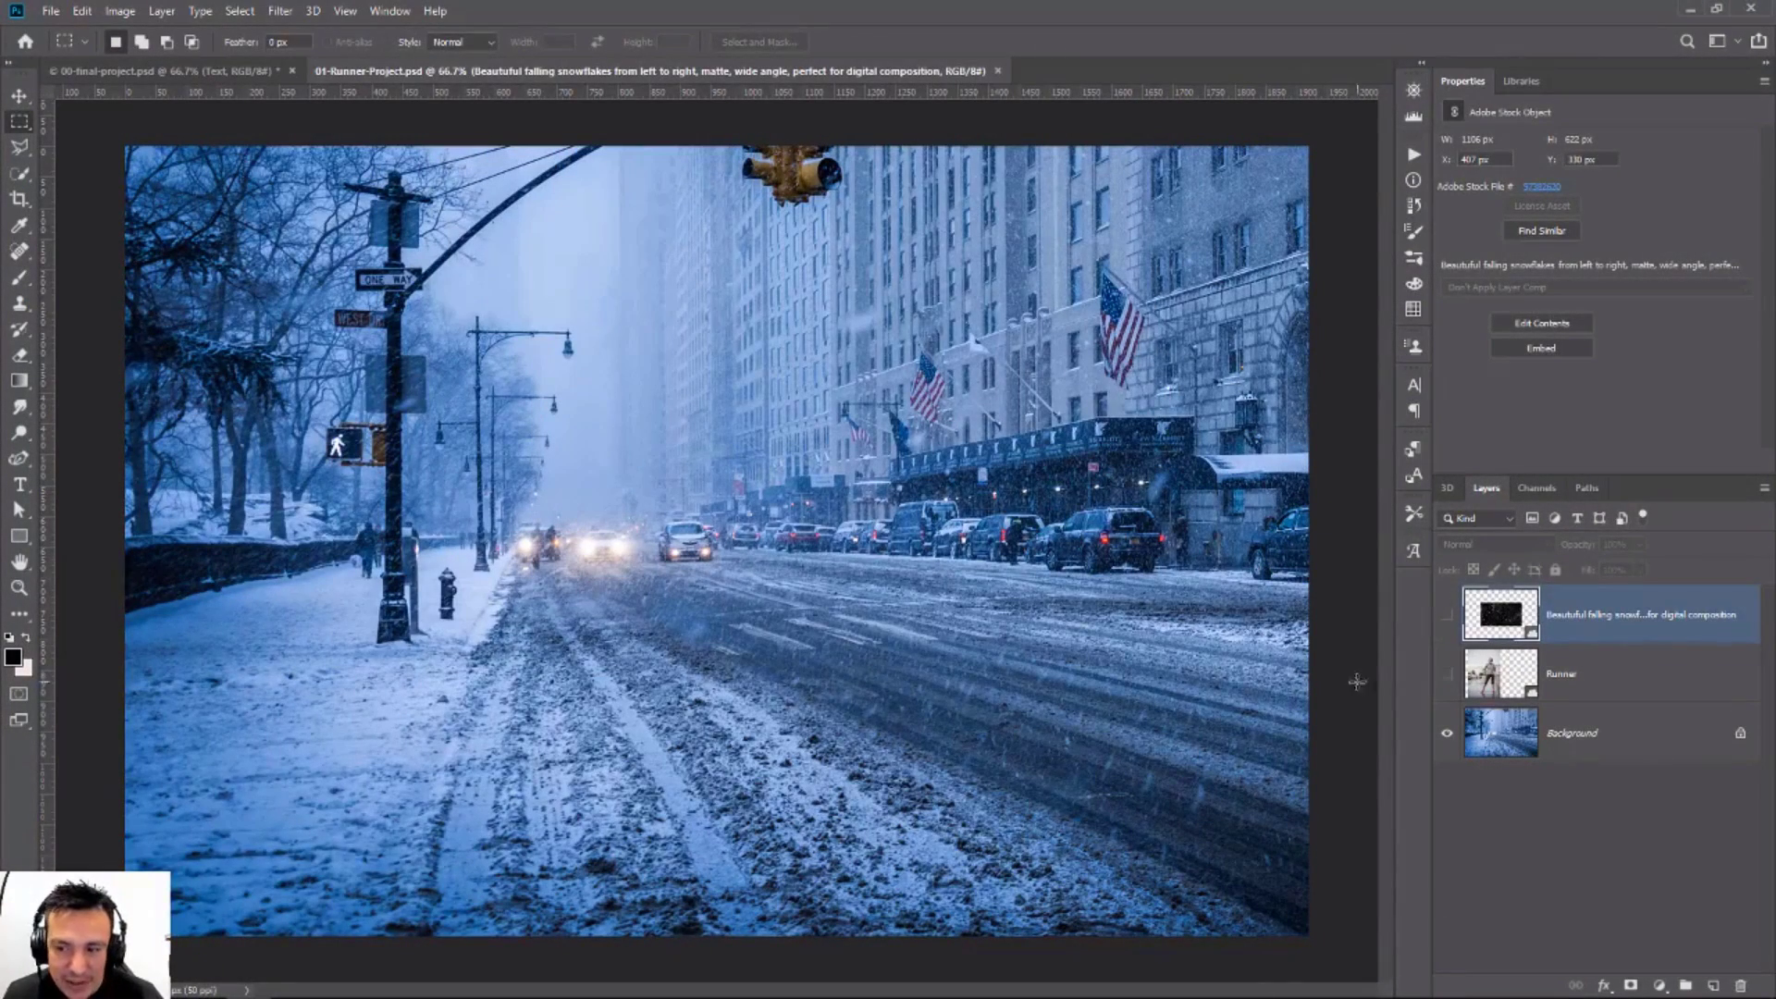
Step: Preview the Runner and falling snowflakes layers over the street photo, hide both again, and select the Background layer
{"action": "left_click", "coordinate": [1443, 673]}
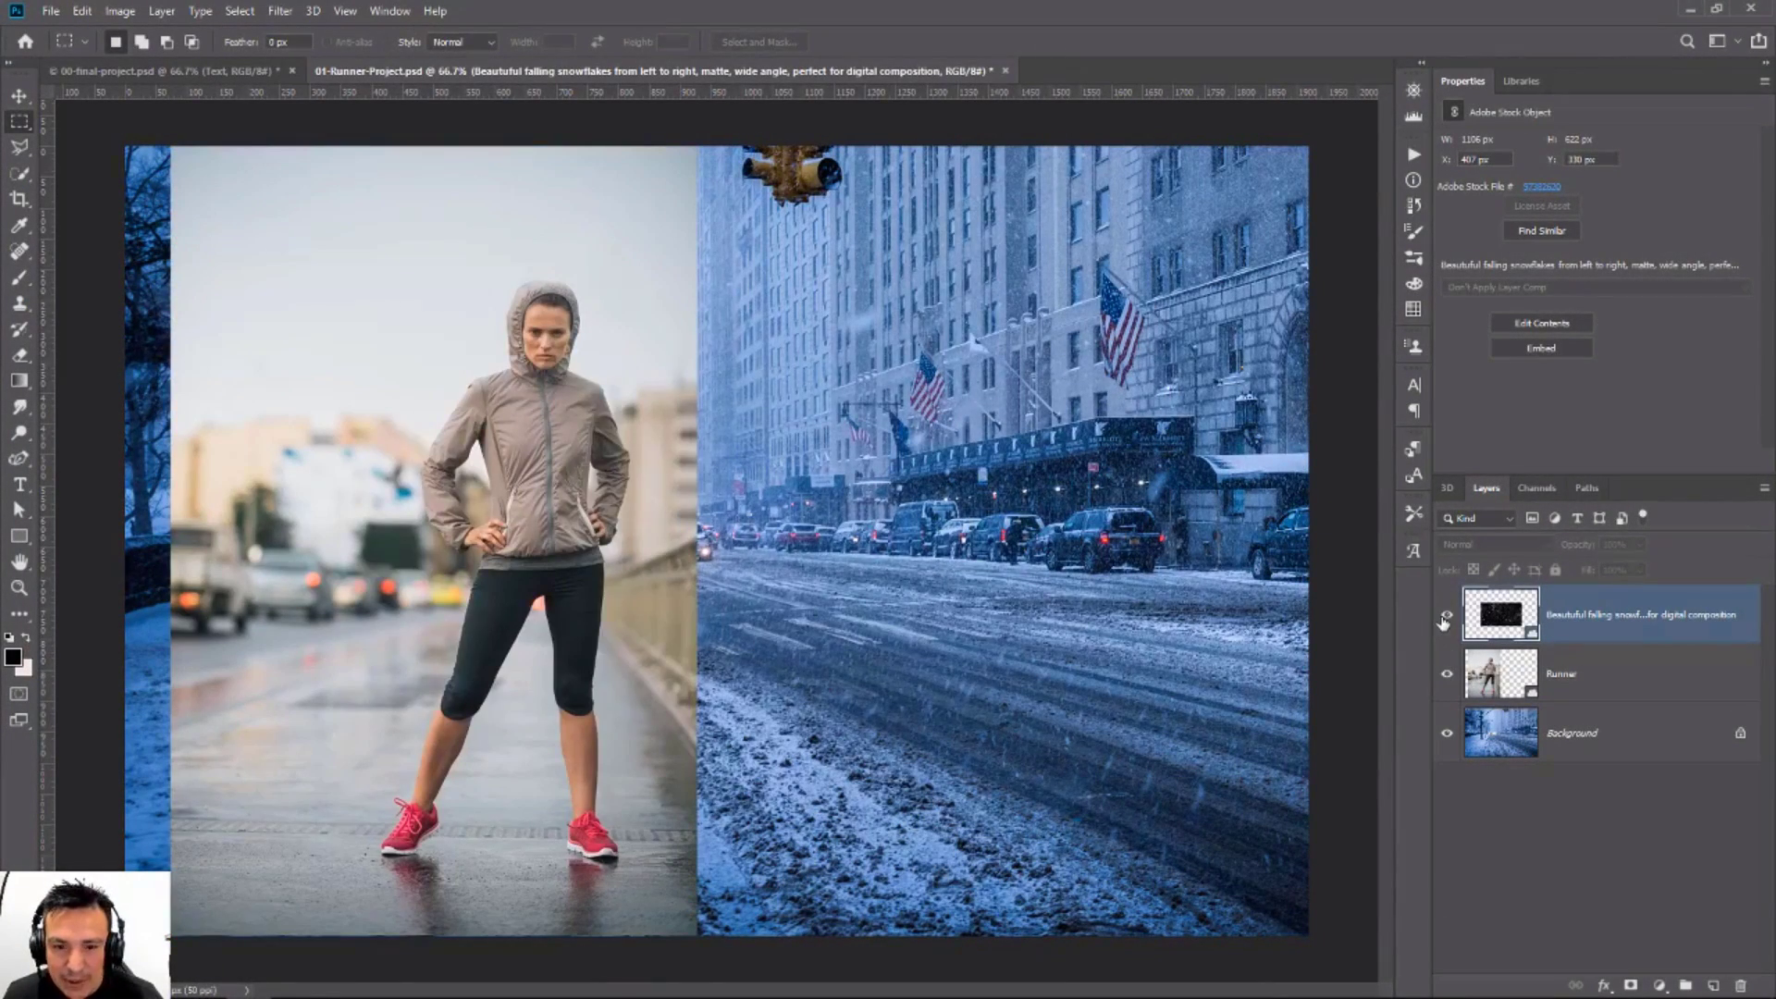
{"action": "left_click", "coordinate": [1445, 617]}
{"action": "left_click", "coordinate": [1446, 615]}
{"action": "left_click", "coordinate": [1446, 673]}
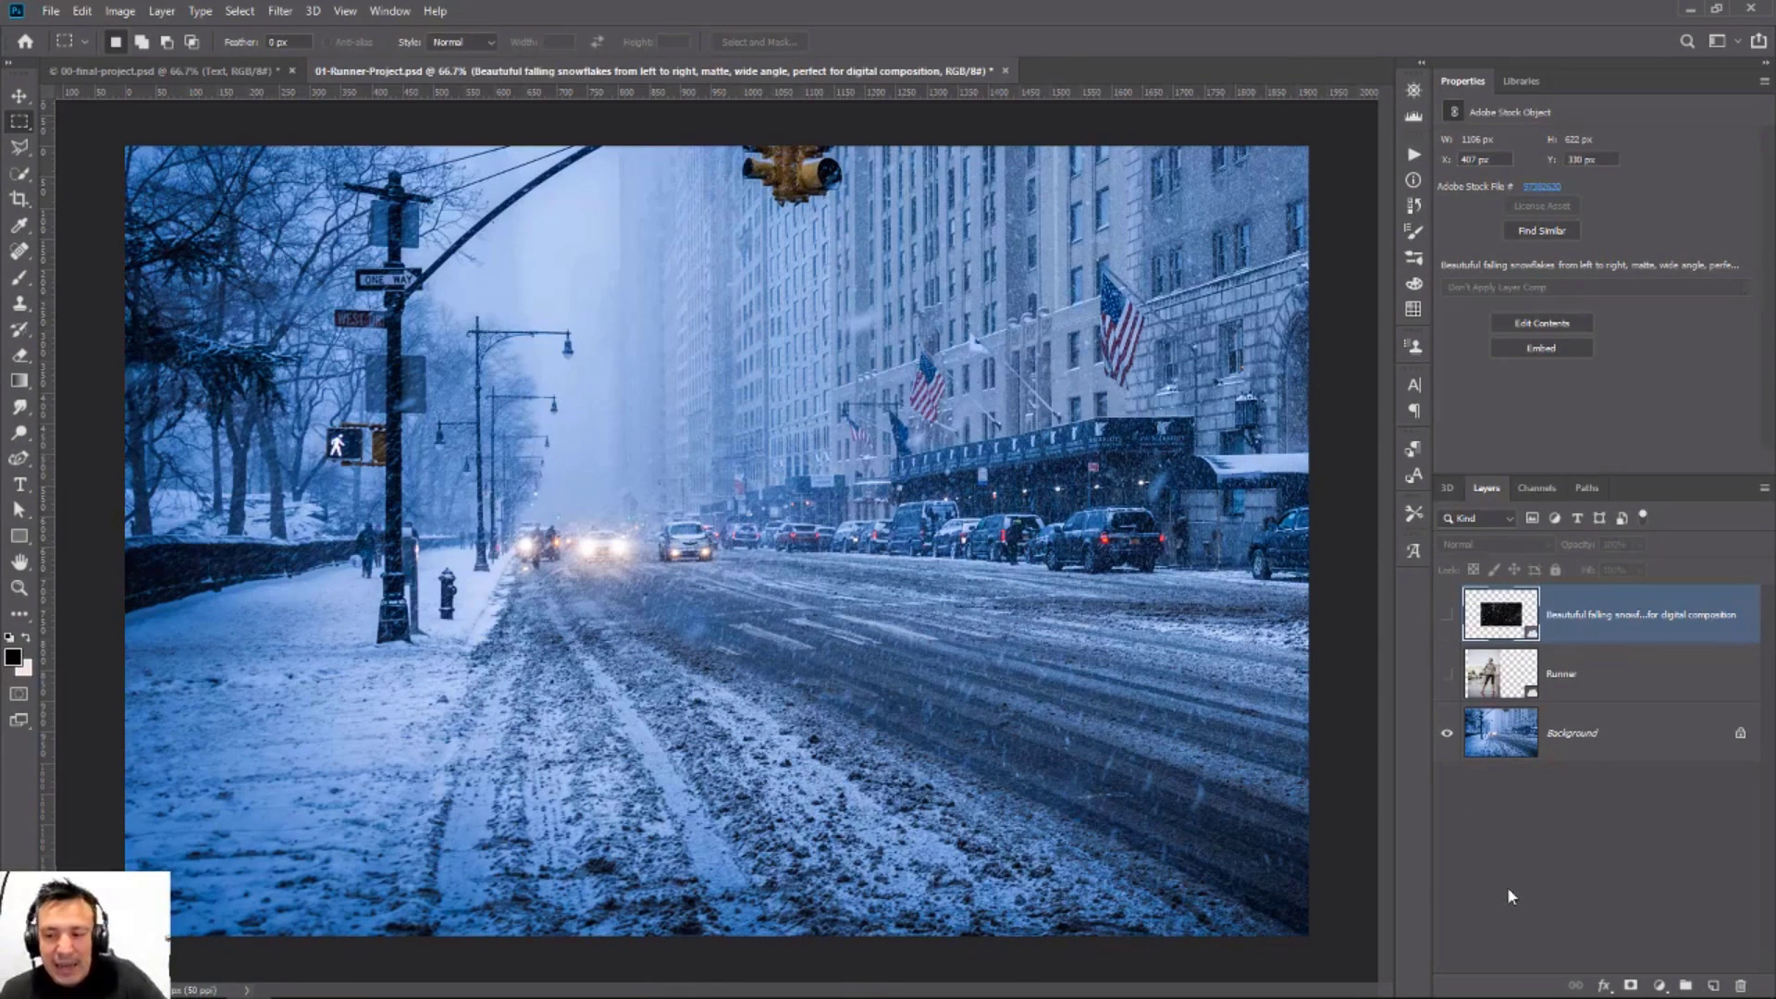
{"action": "left_click", "coordinate": [1560, 736]}
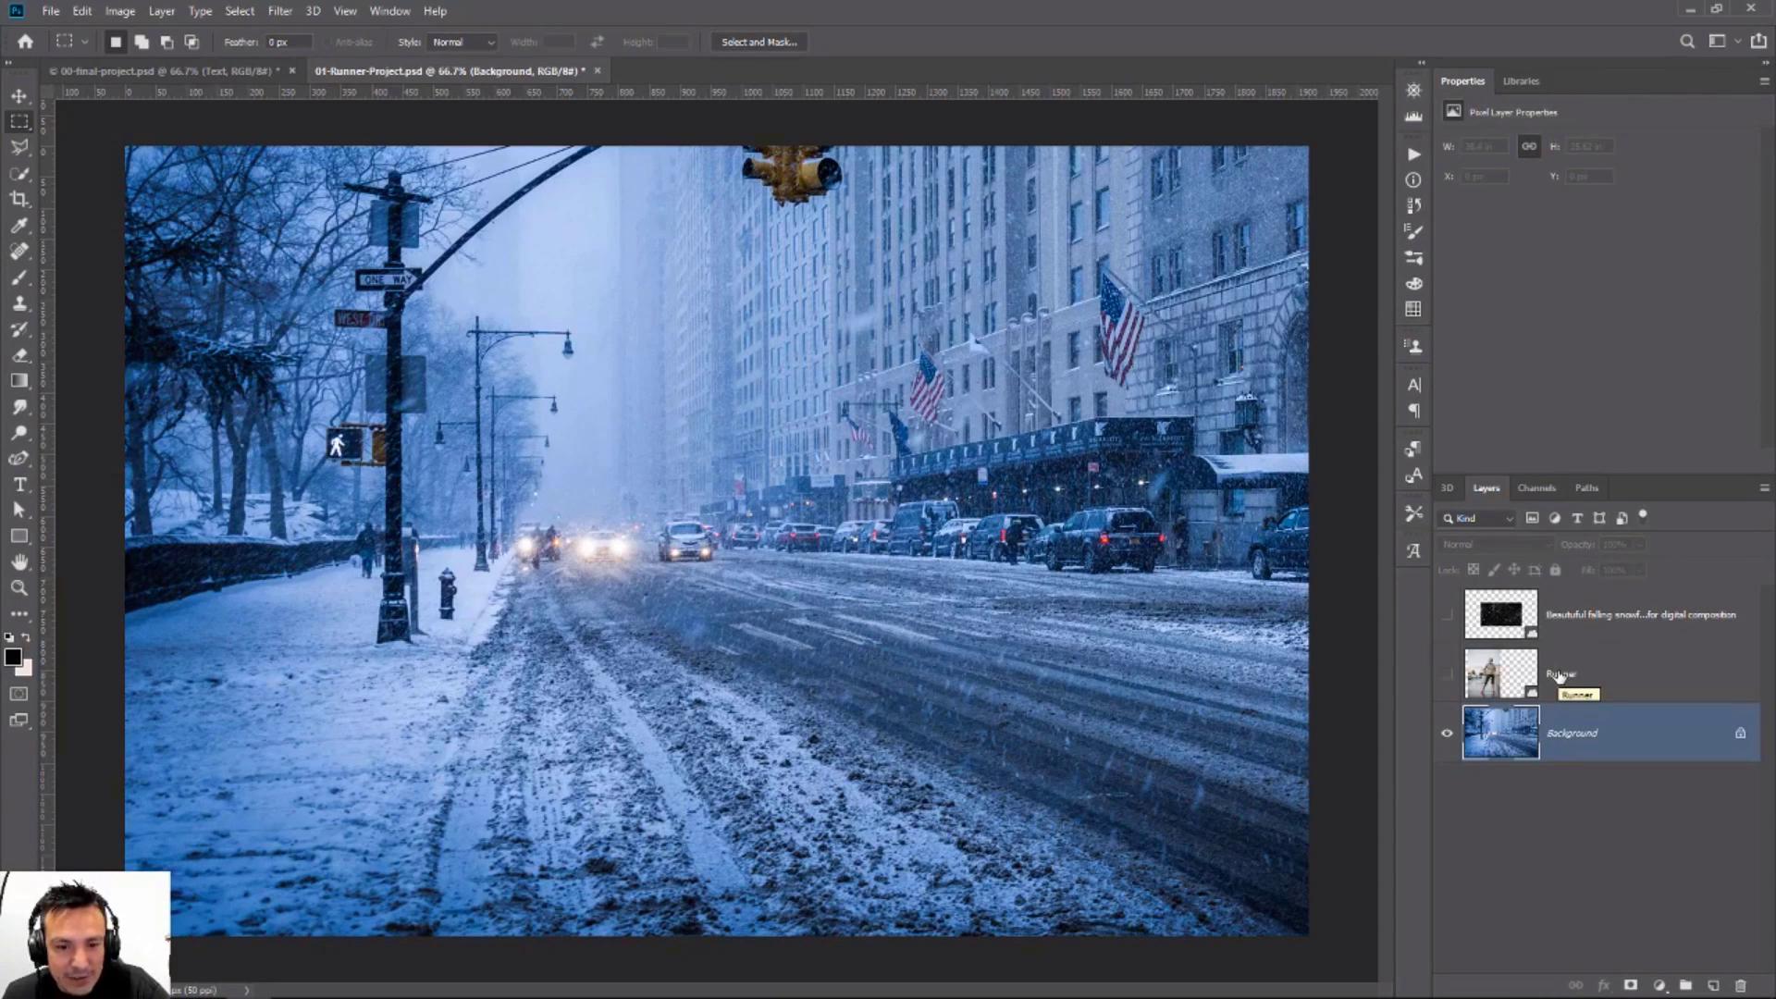
Step: Open 01-01-perspective.psd from the Perspective folder
{"action": "left_click", "coordinate": [51, 11]}
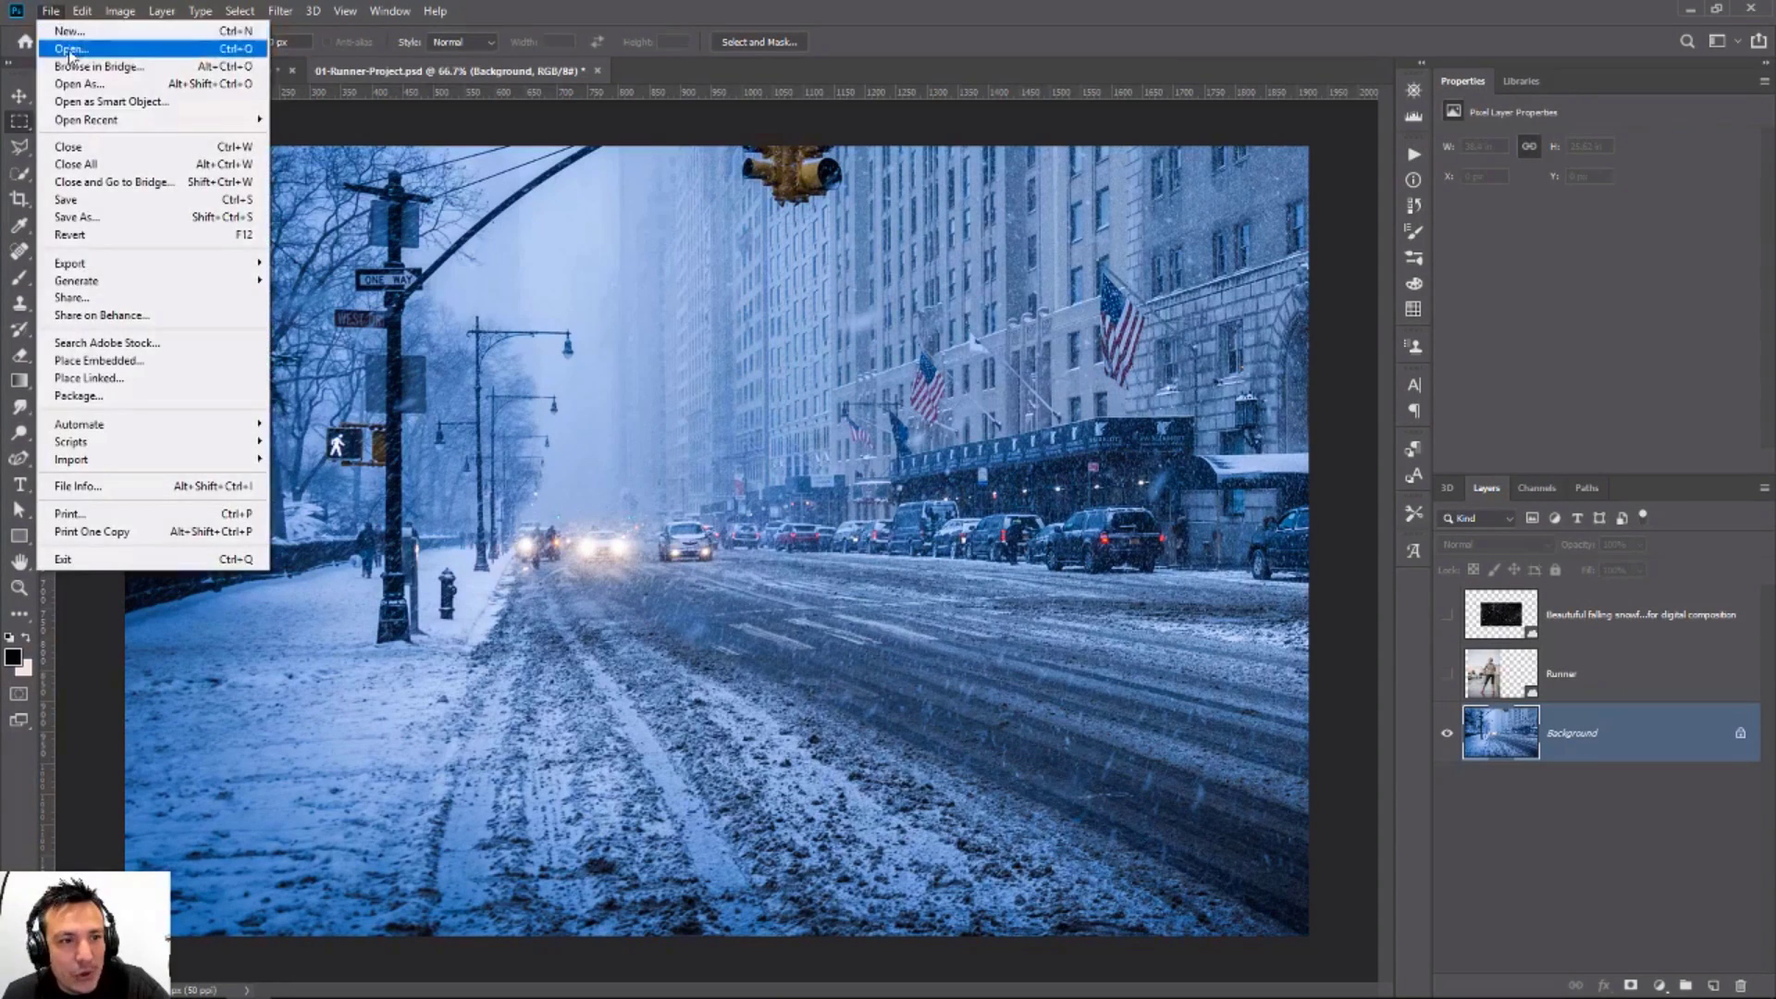
{"action": "left_click", "coordinate": [70, 47]}
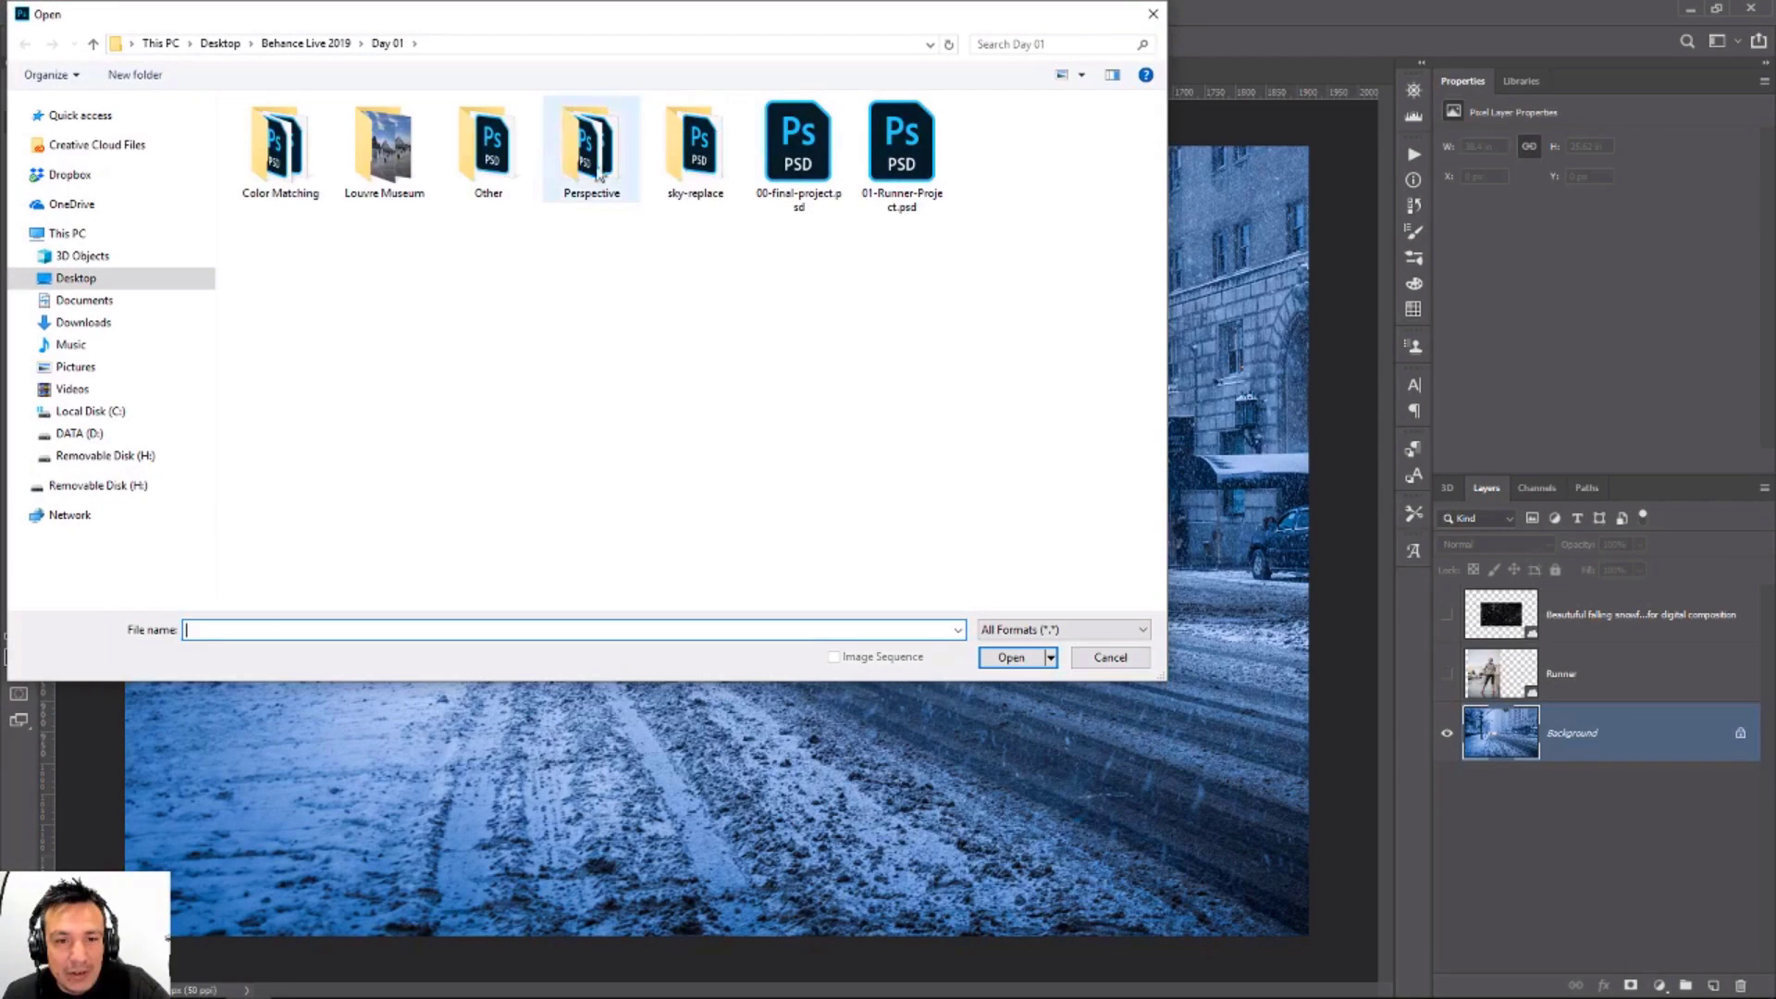
{"action": "double_click", "coordinate": [569, 144]}
{"action": "double_click", "coordinate": [280, 144]}
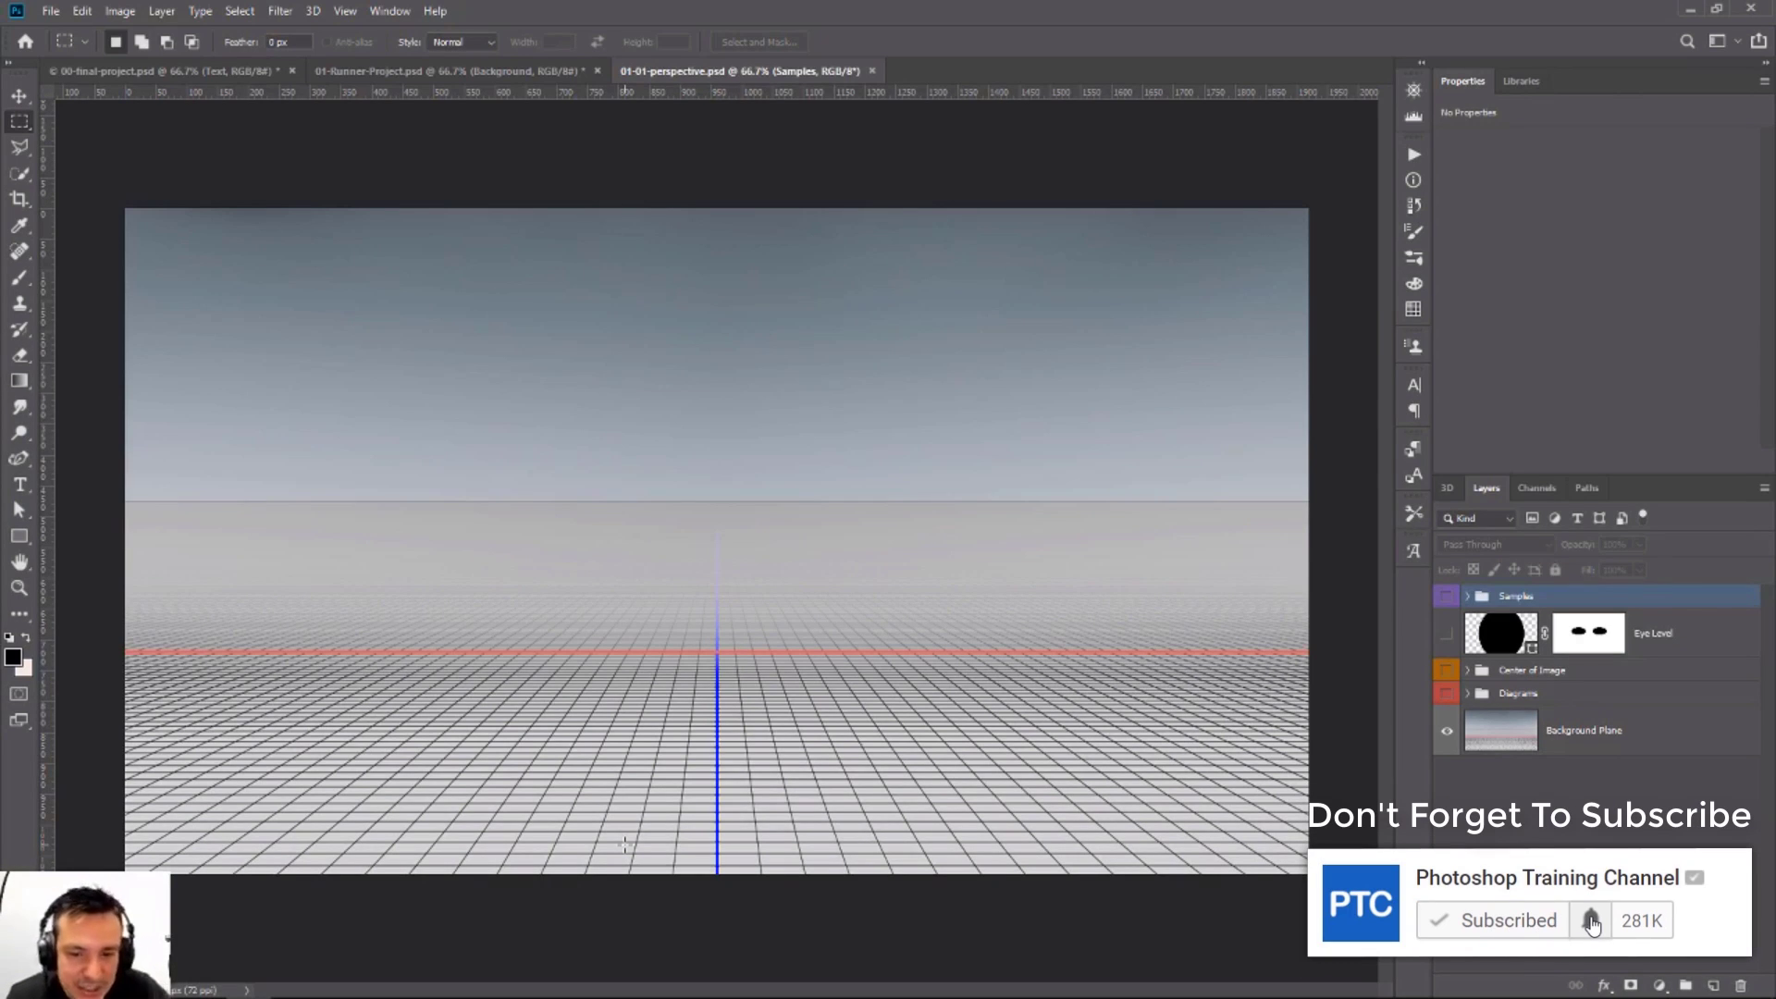
Step: Expand the Diagrams group and show its horizon line and one point perspective layers
{"action": "left_click", "coordinate": [1467, 694]}
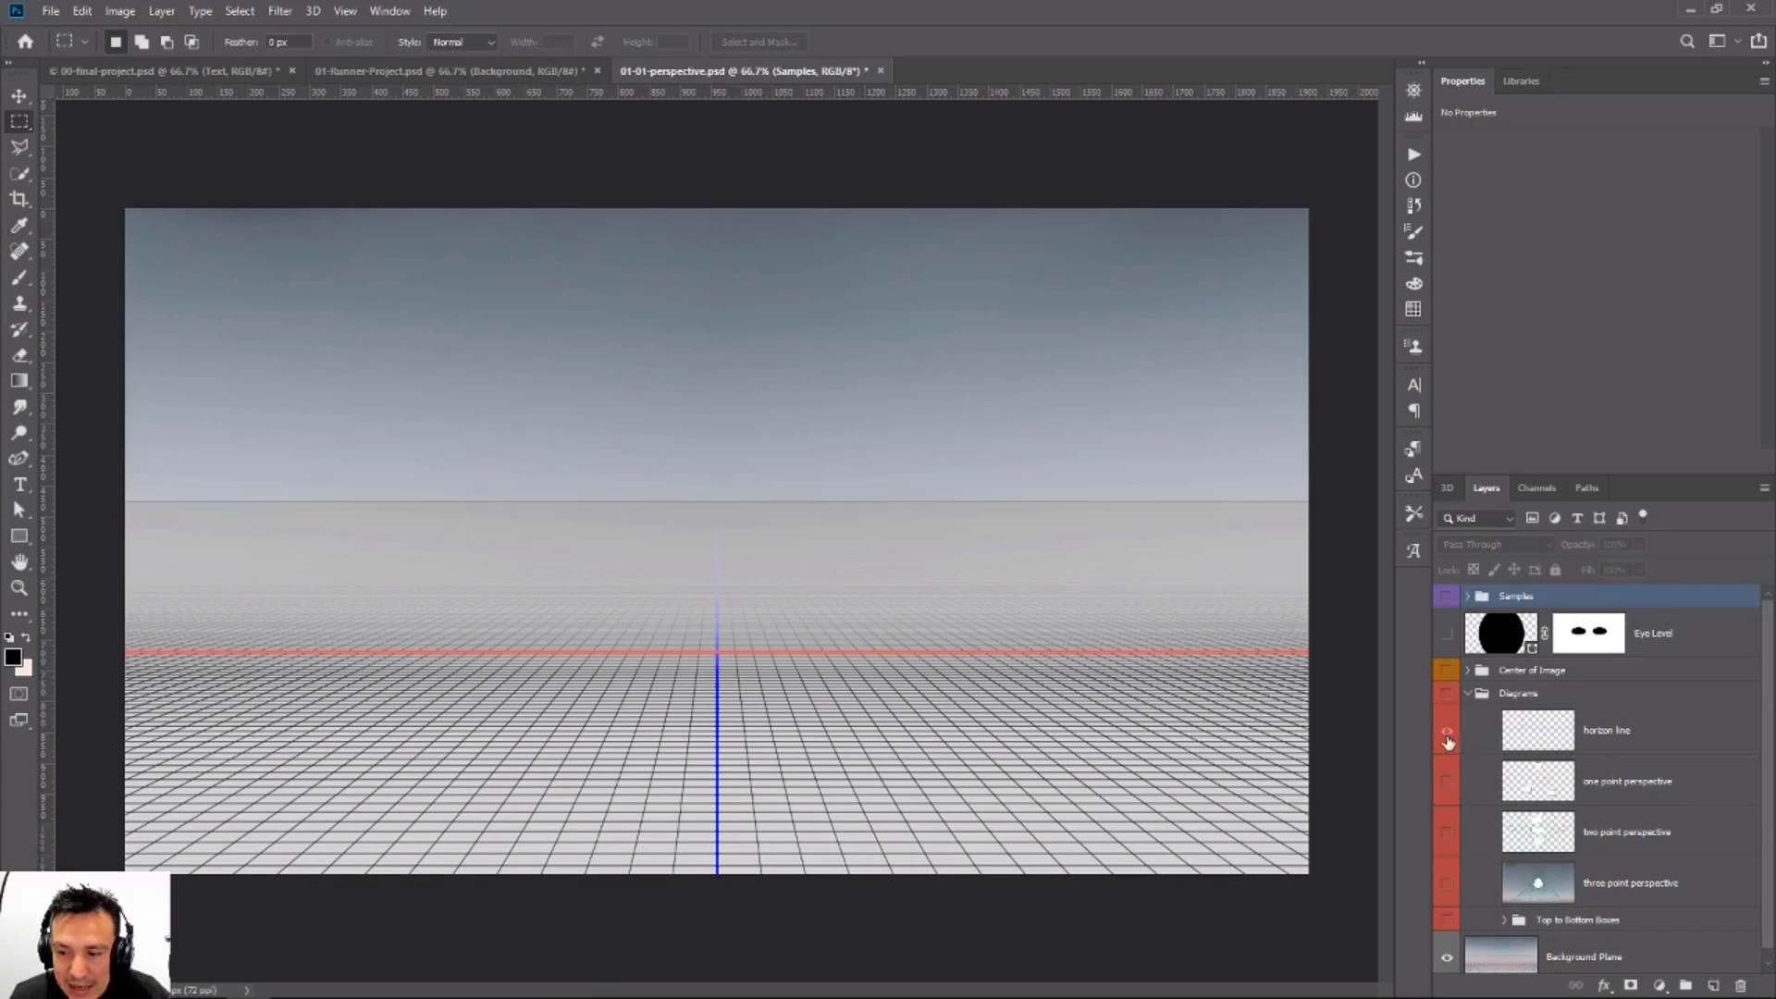
{"action": "left_click", "coordinate": [1448, 732]}
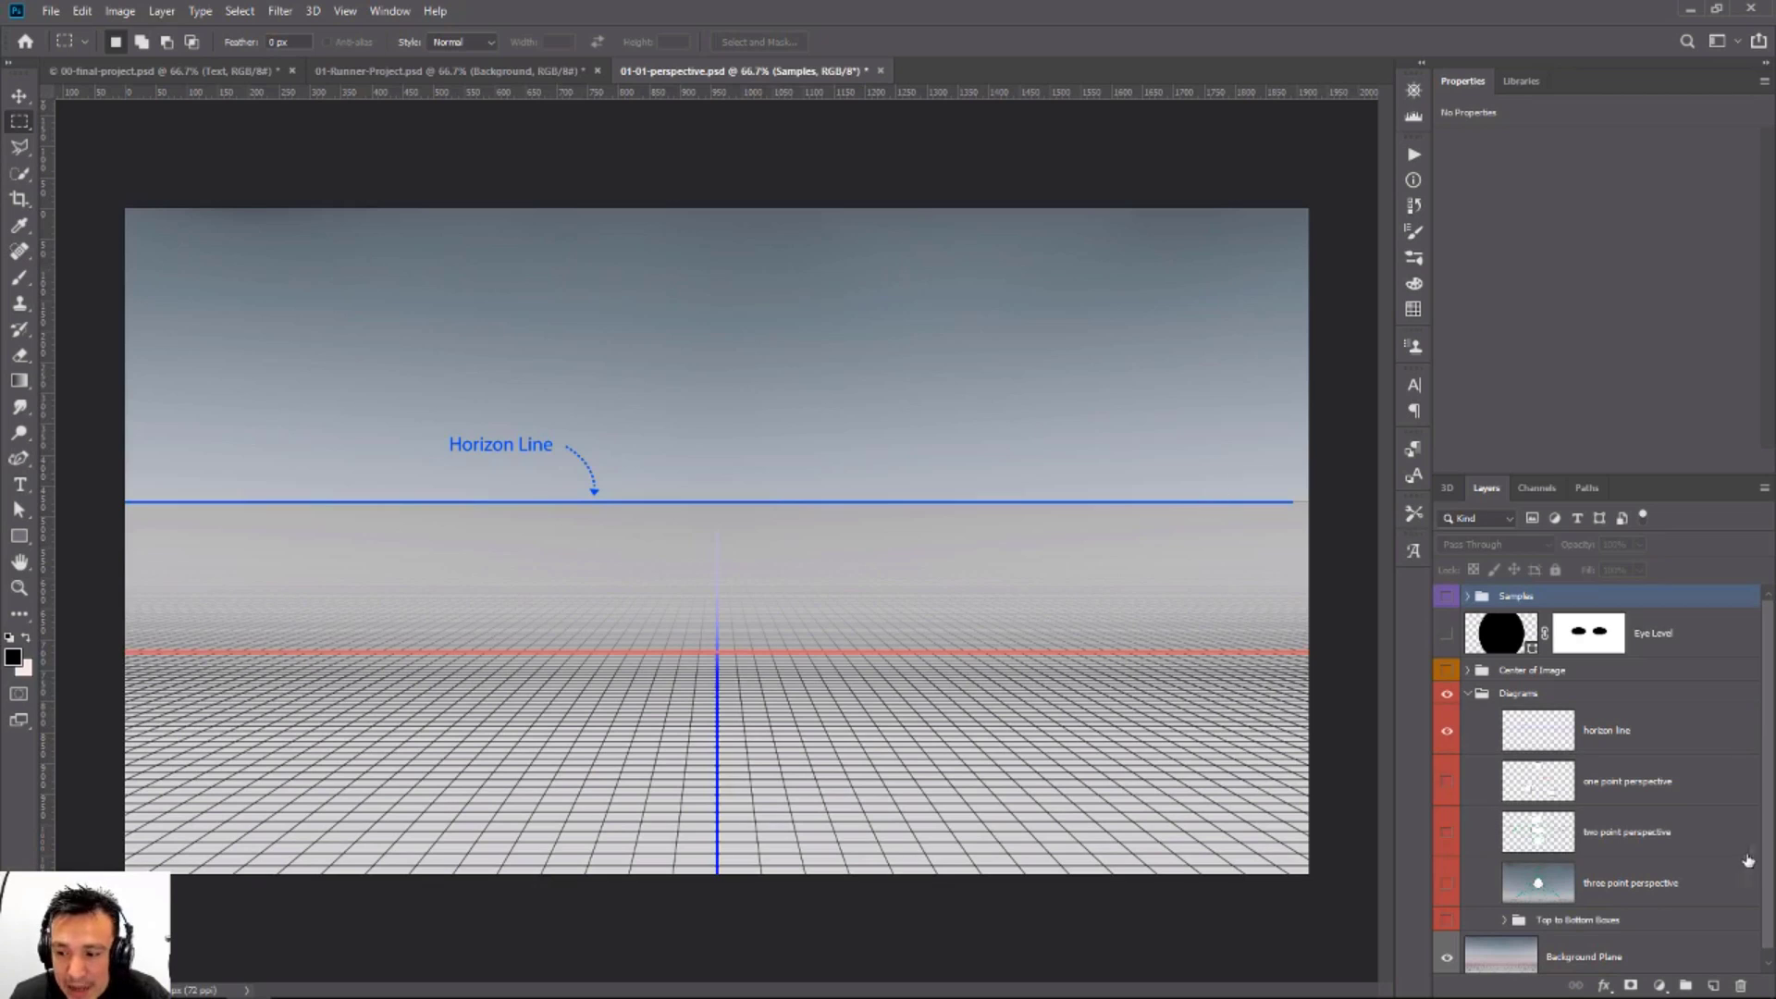
{"action": "left_click", "coordinate": [1446, 782]}
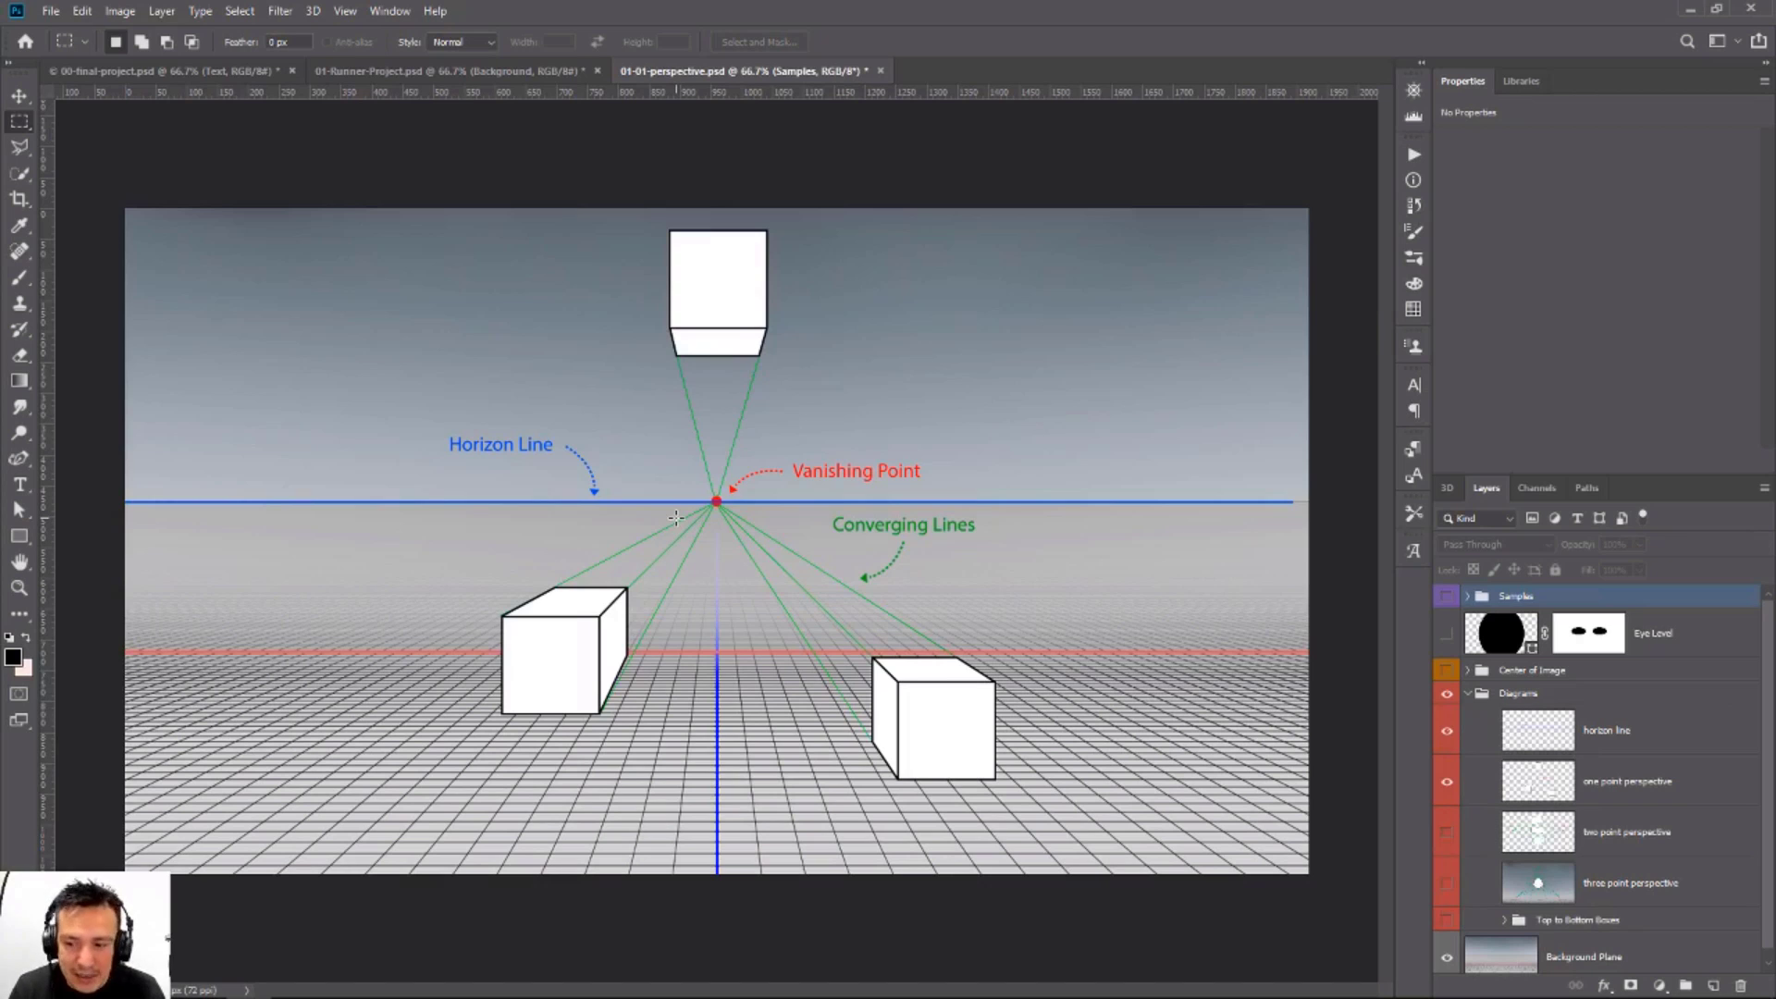
Step: Swap the one point diagram for the two point one and then the three point one, and hide the horizon line layer
{"action": "left_click", "coordinate": [1446, 781]}
{"action": "left_click", "coordinate": [1447, 833]}
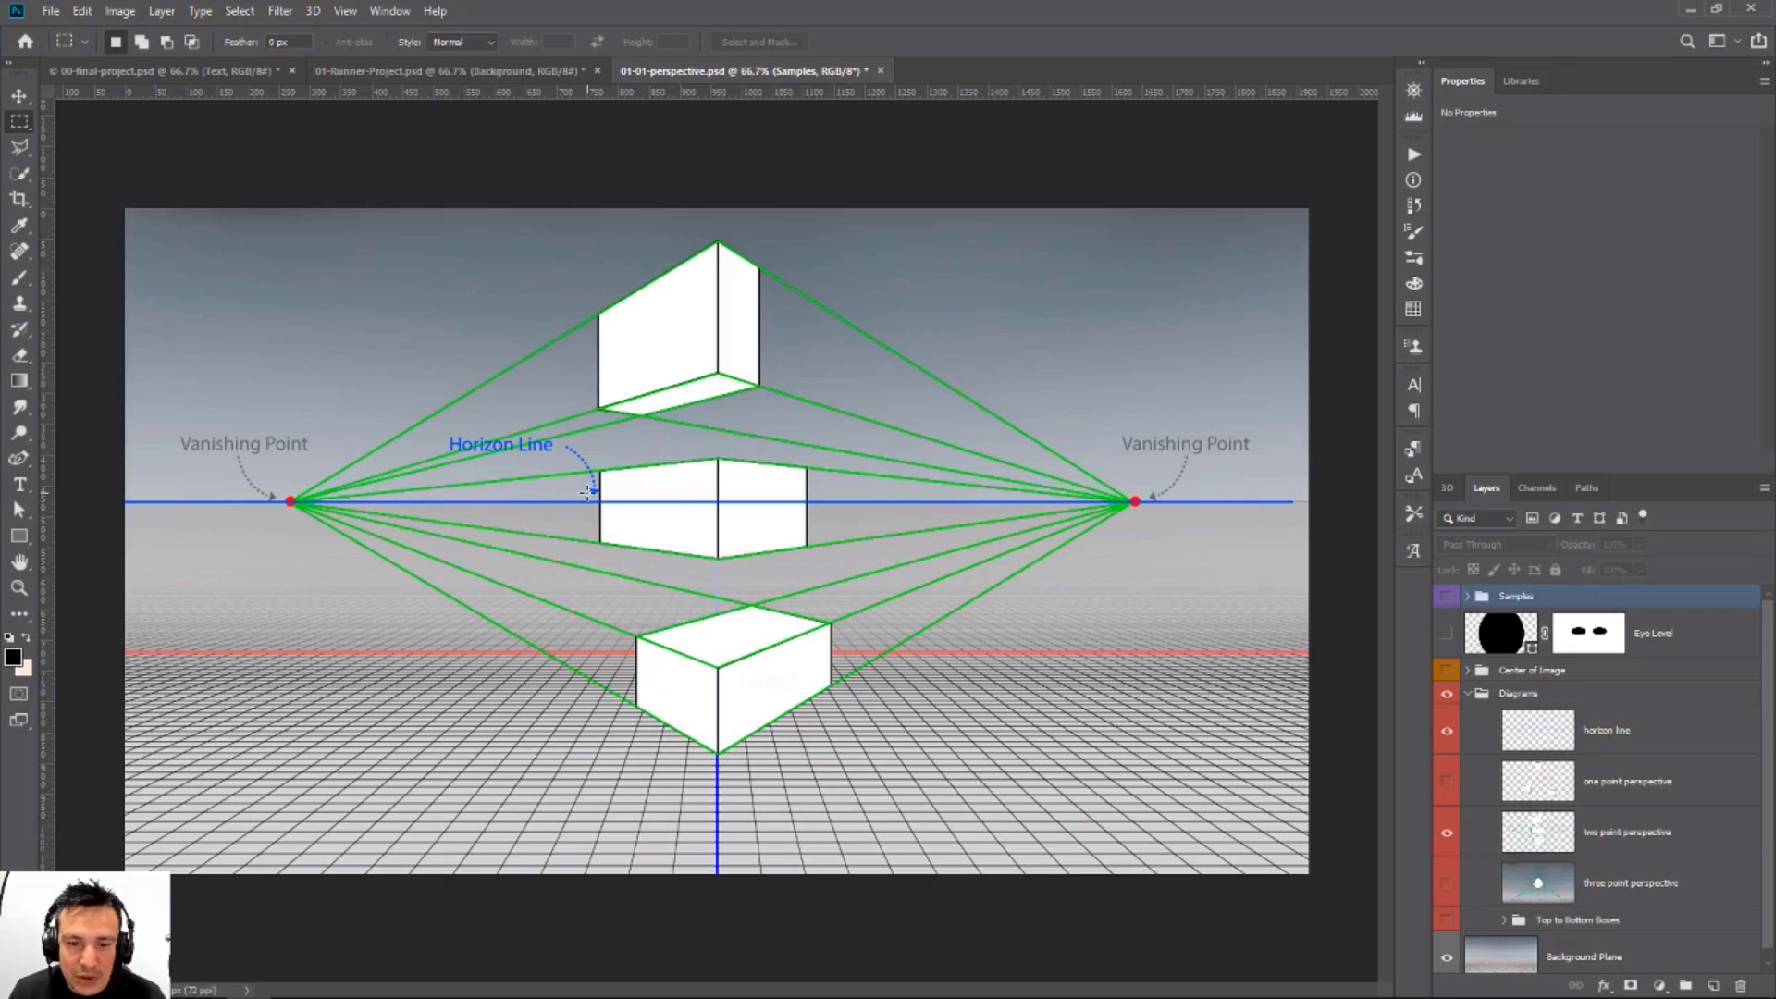
{"action": "left_click", "coordinate": [1447, 832]}
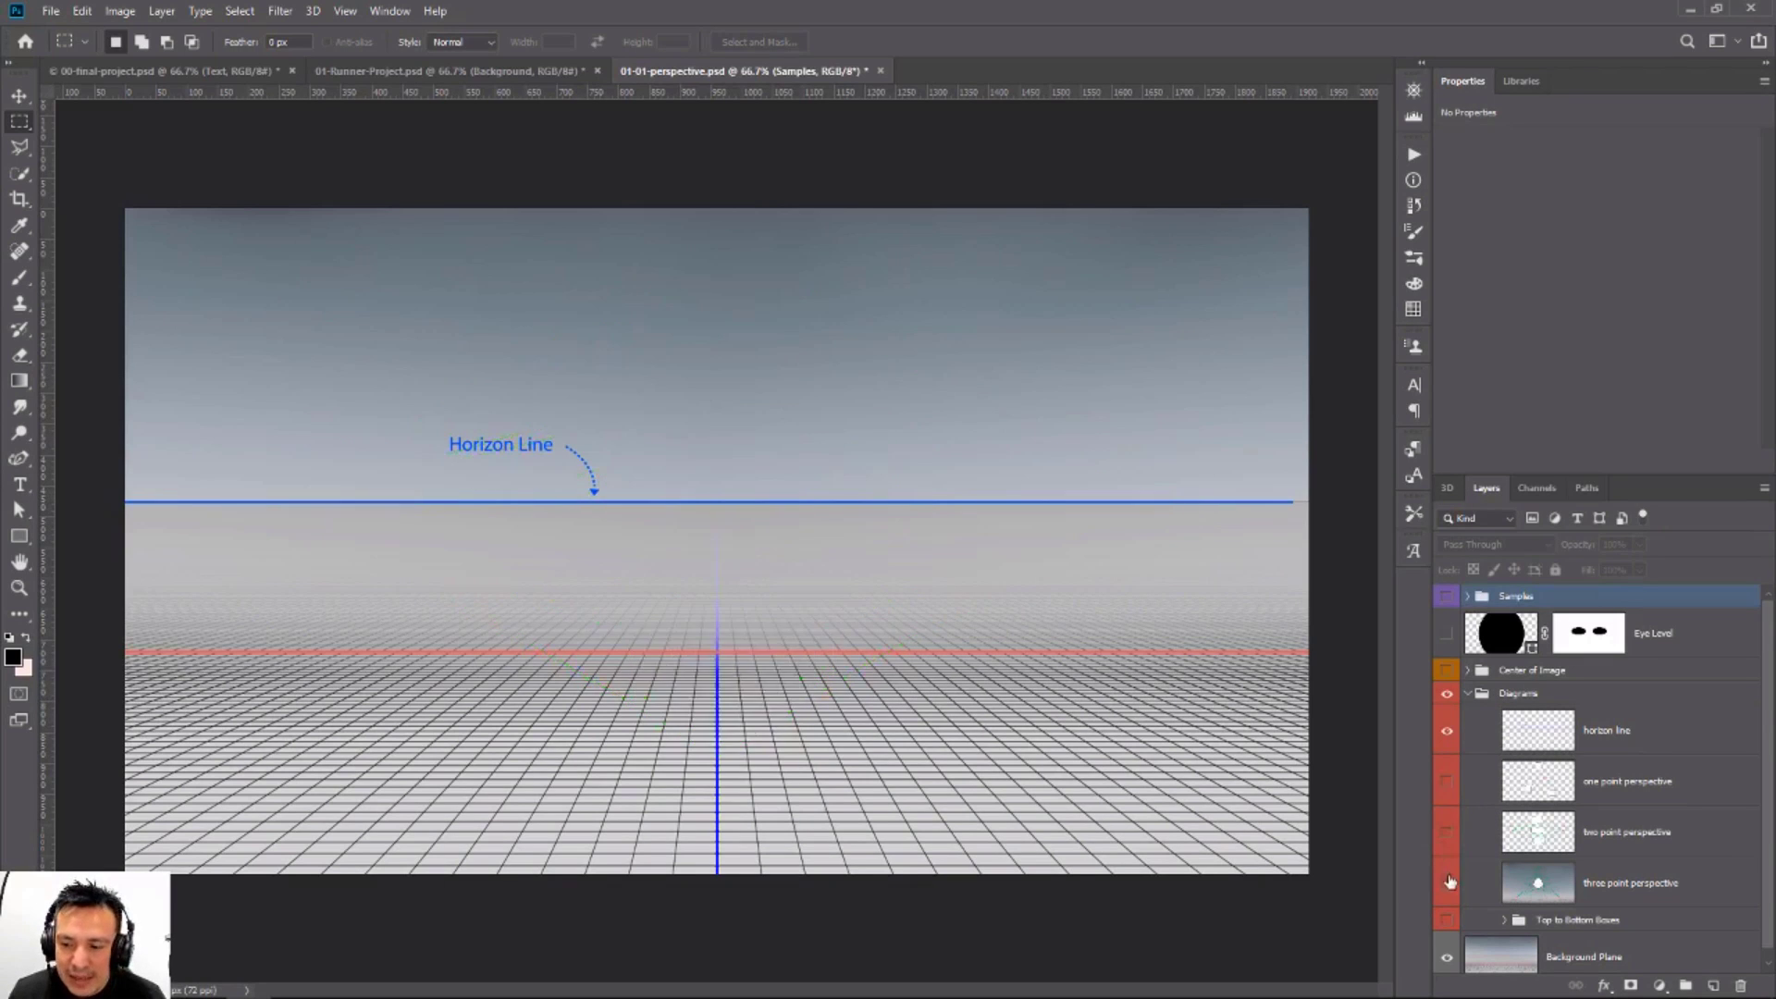
{"action": "left_click", "coordinate": [1447, 883]}
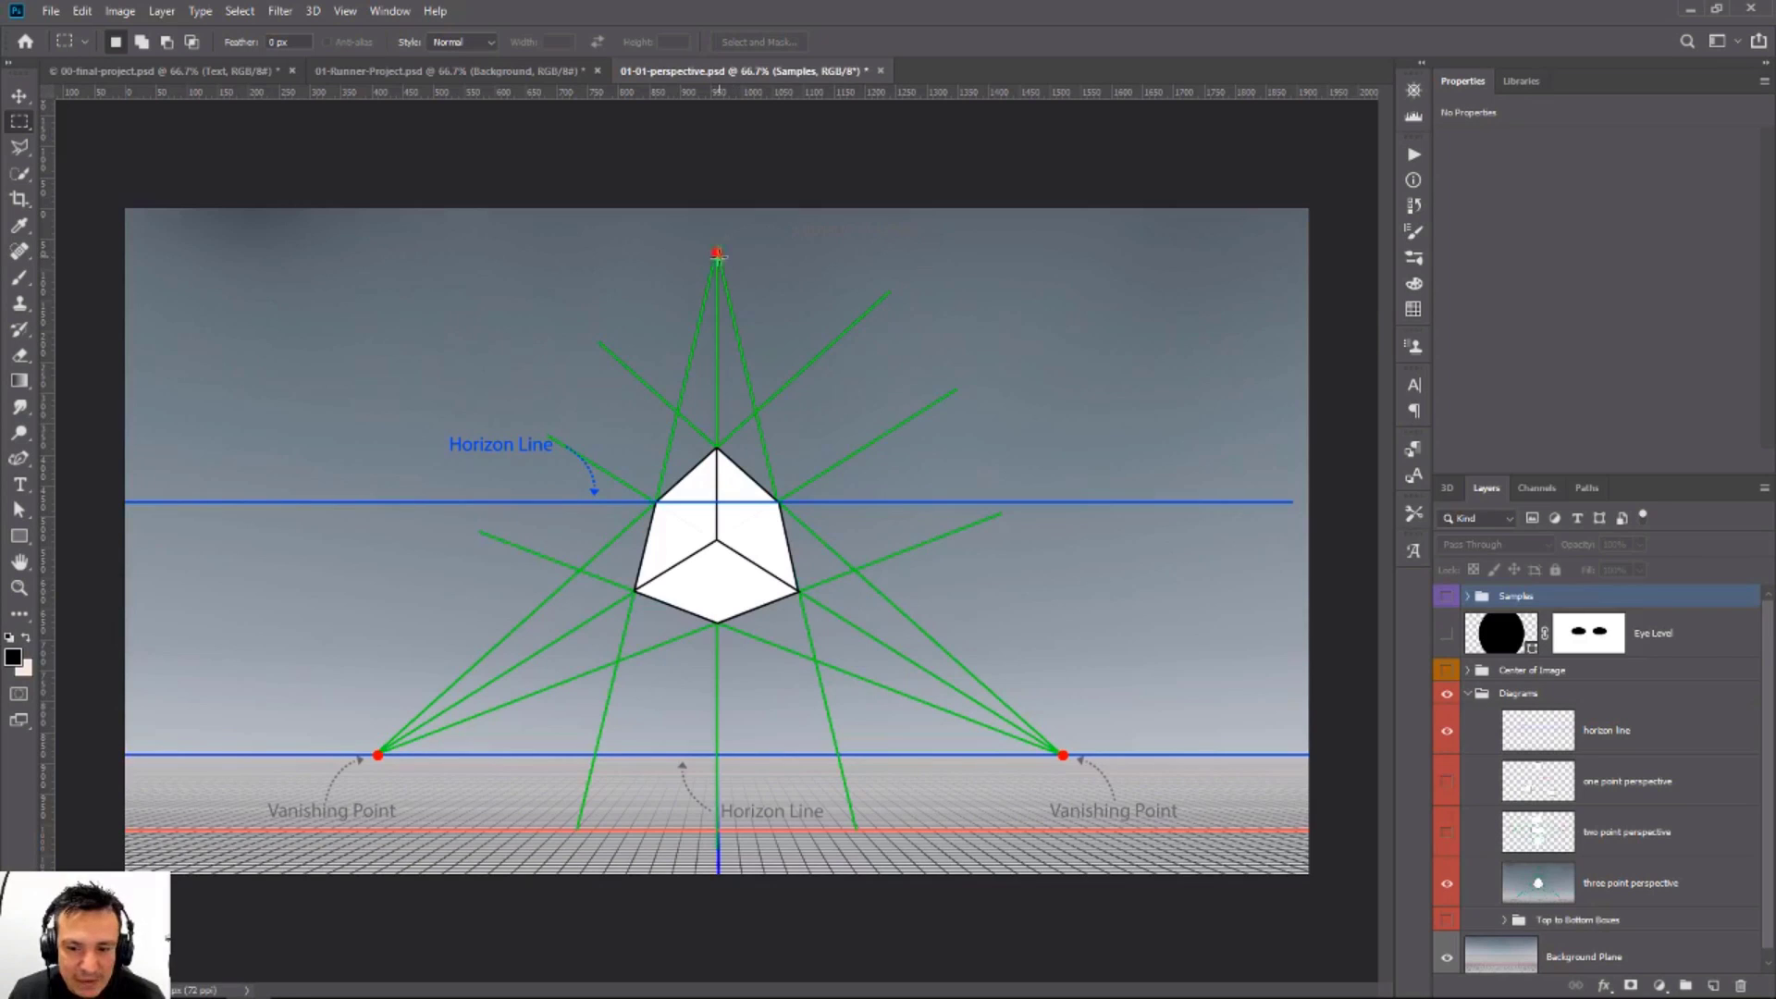
{"action": "left_click", "coordinate": [1447, 730]}
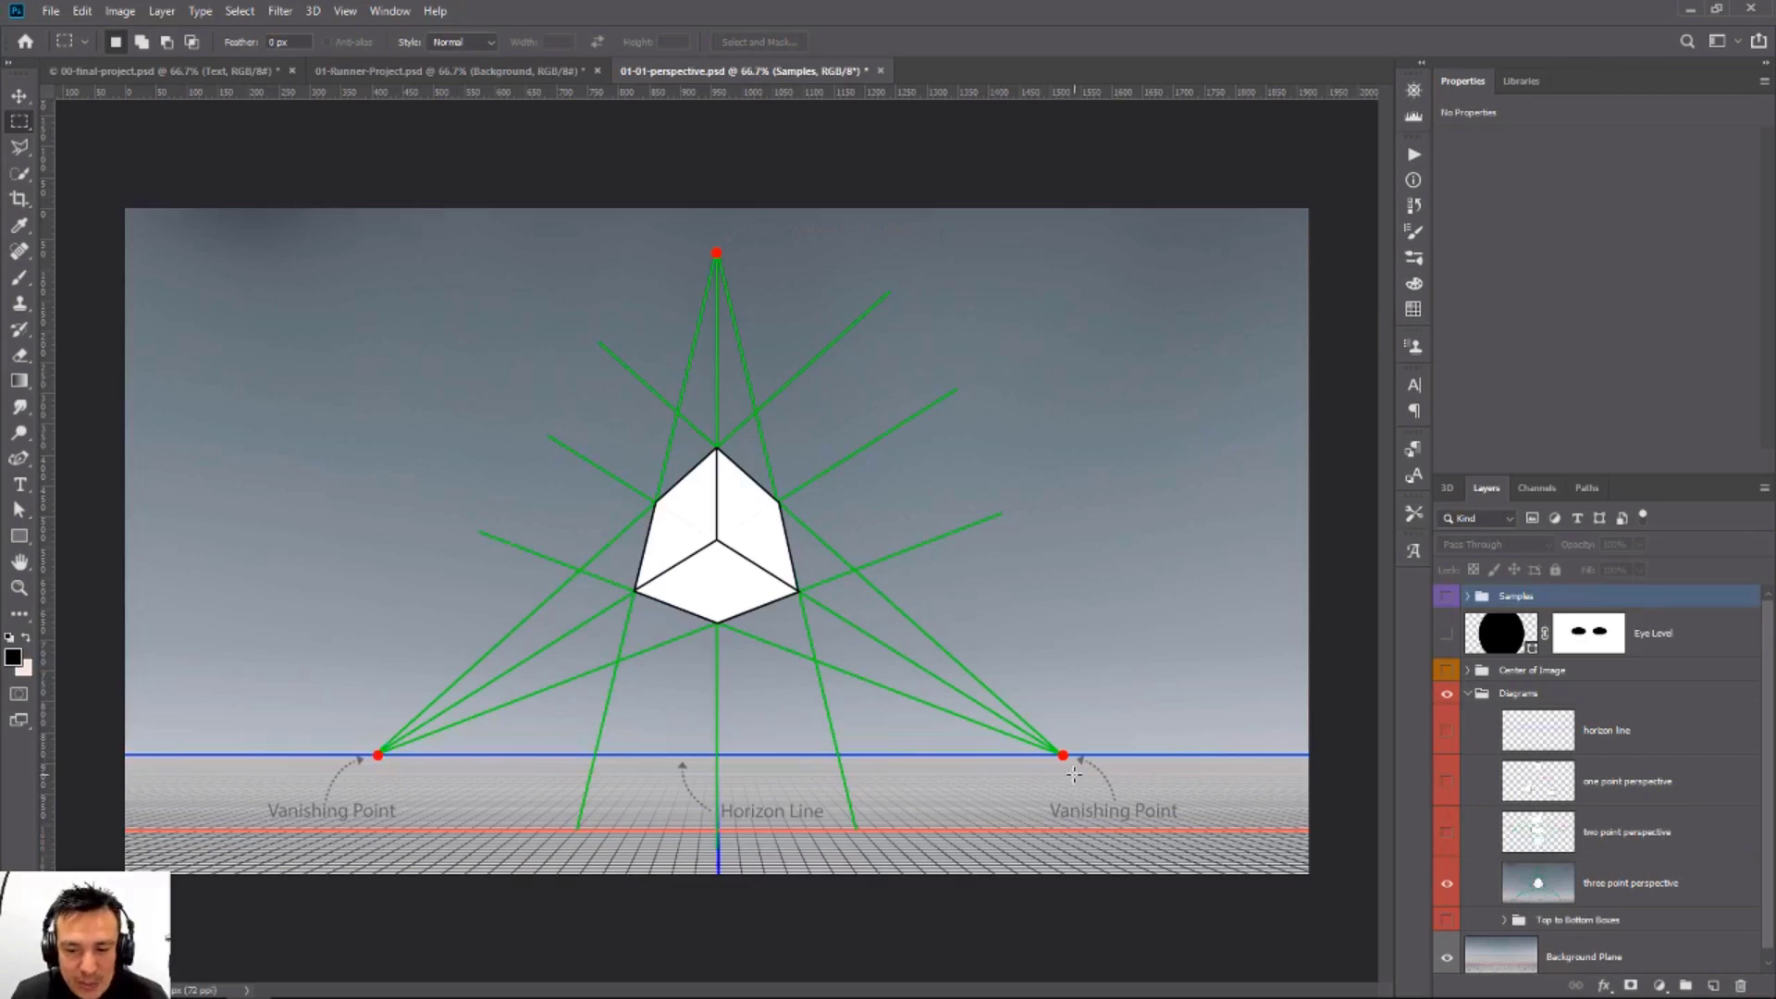
Step: Hide the Diagrams group, then show the Eye Level layer over the grid and hide it again
{"action": "left_click", "coordinate": [1468, 693]}
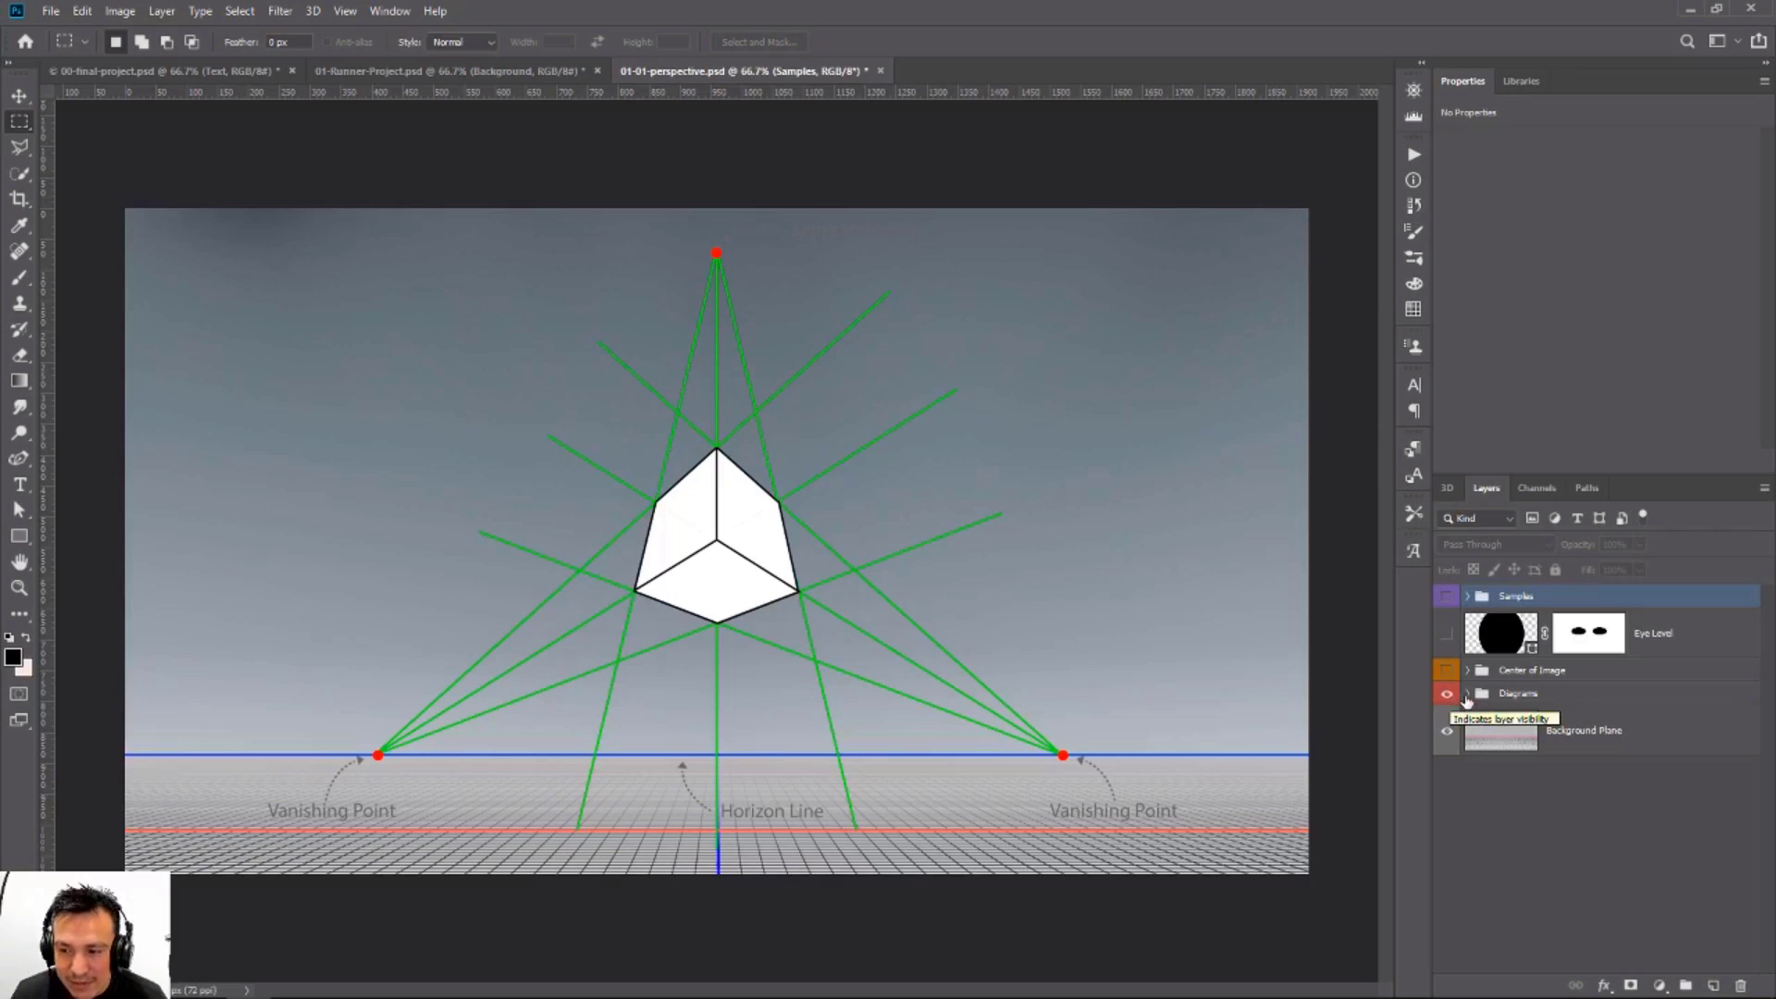
{"action": "left_click", "coordinate": [1468, 693]}
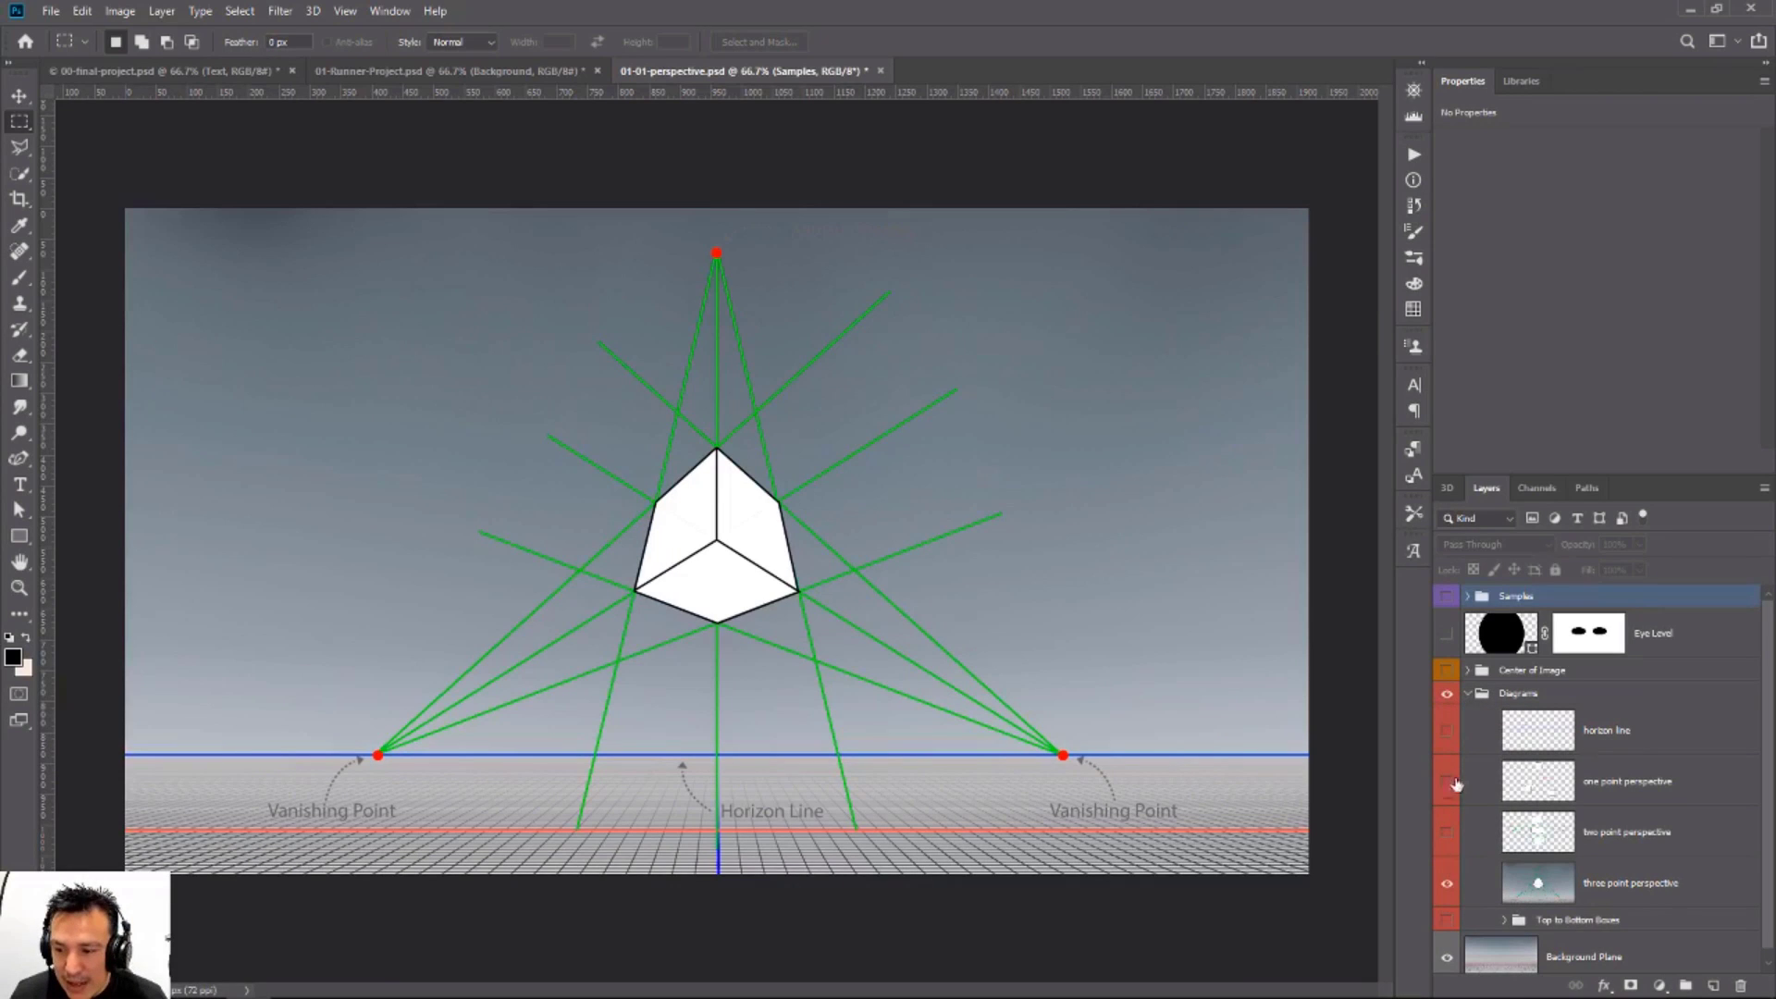
{"action": "left_click", "coordinate": [1447, 695]}
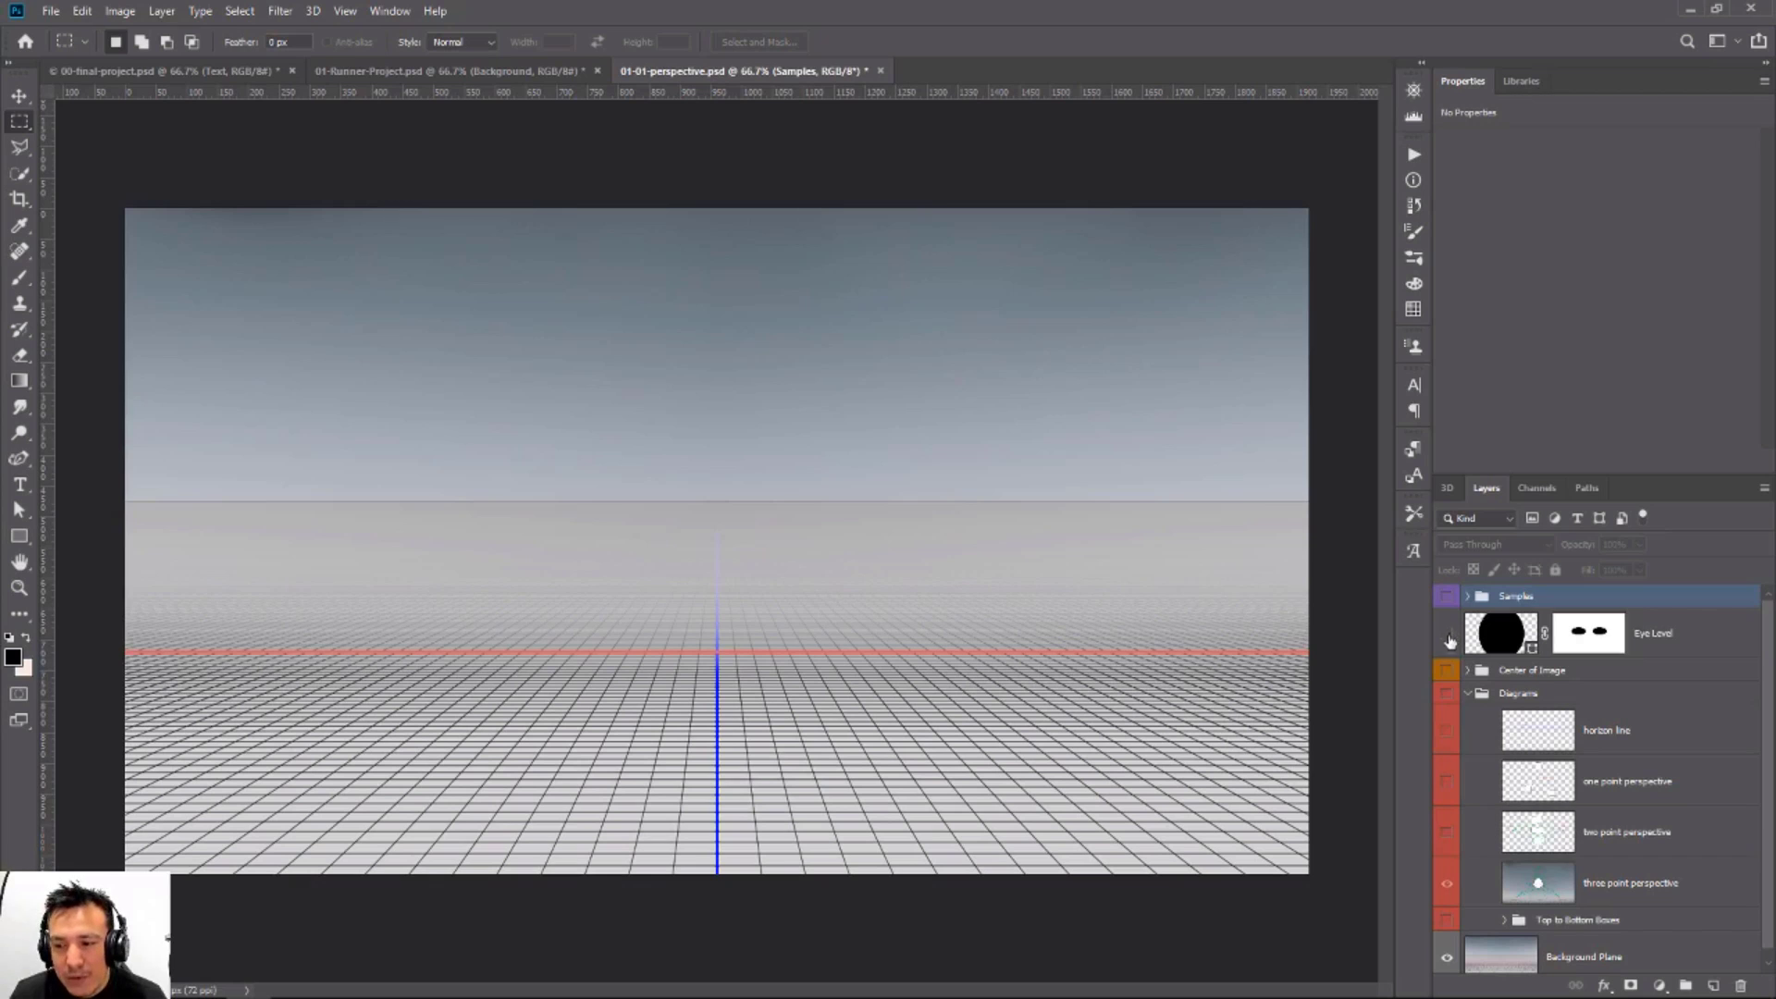
{"action": "left_click", "coordinate": [1448, 635]}
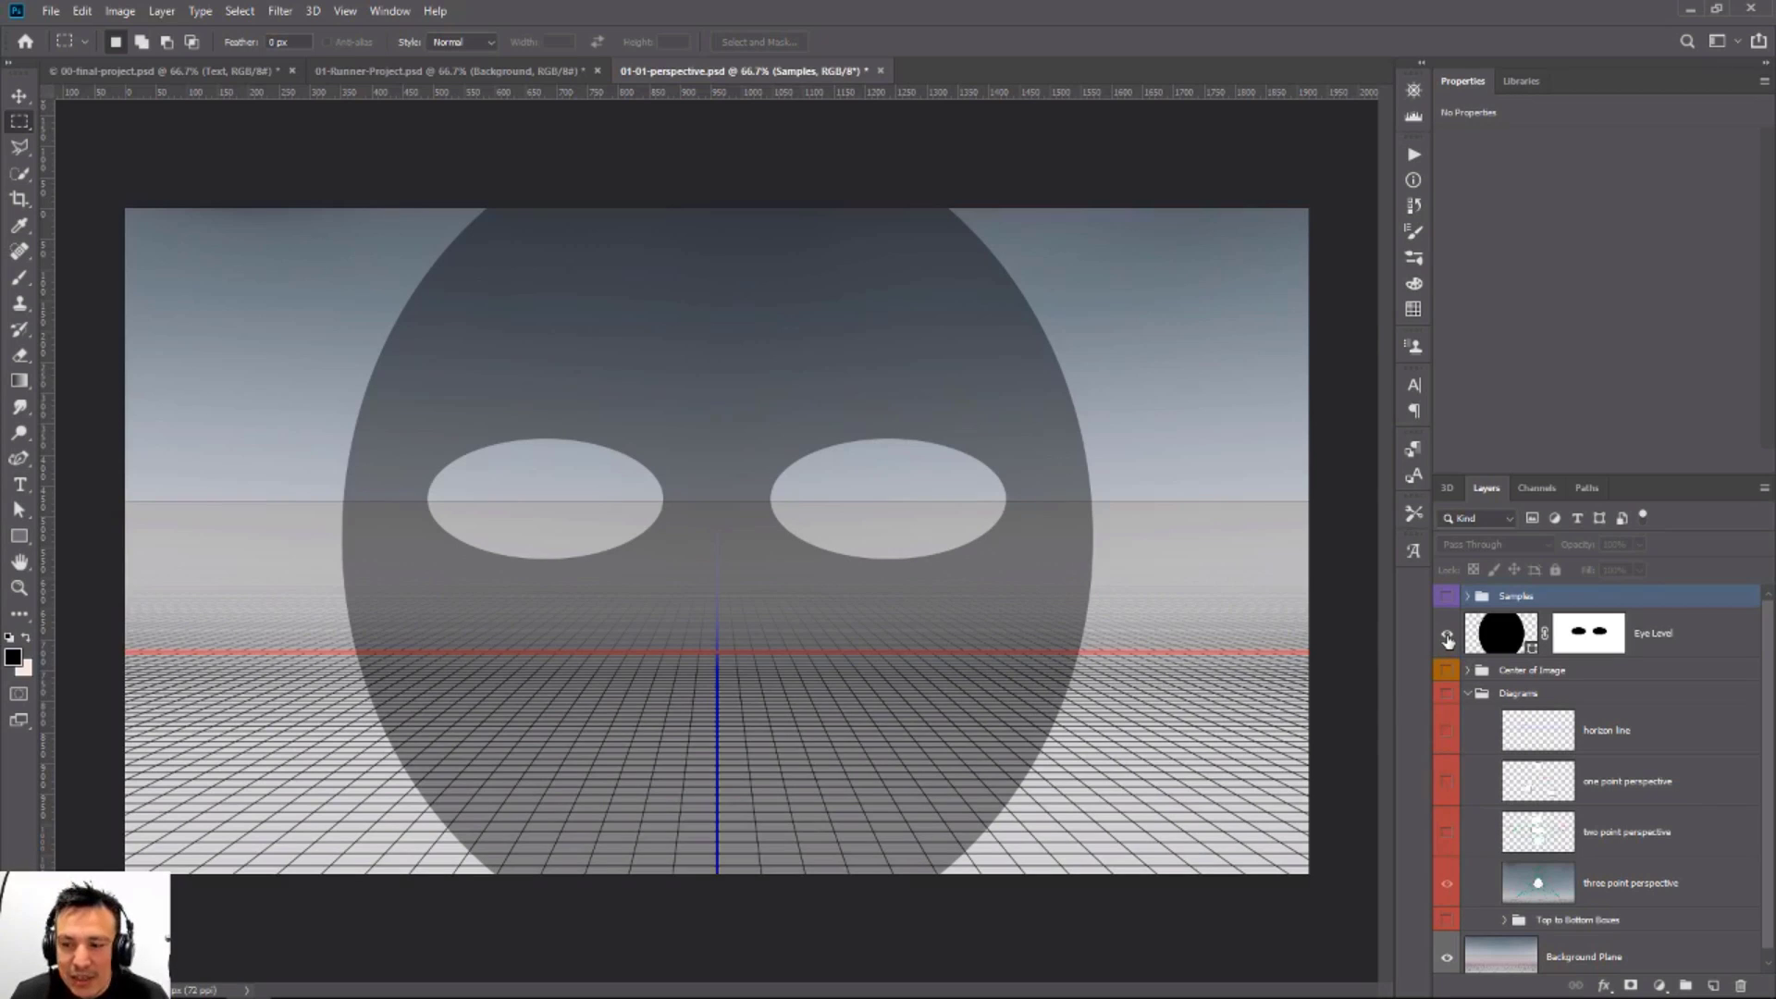
{"action": "left_click", "coordinate": [1448, 636]}
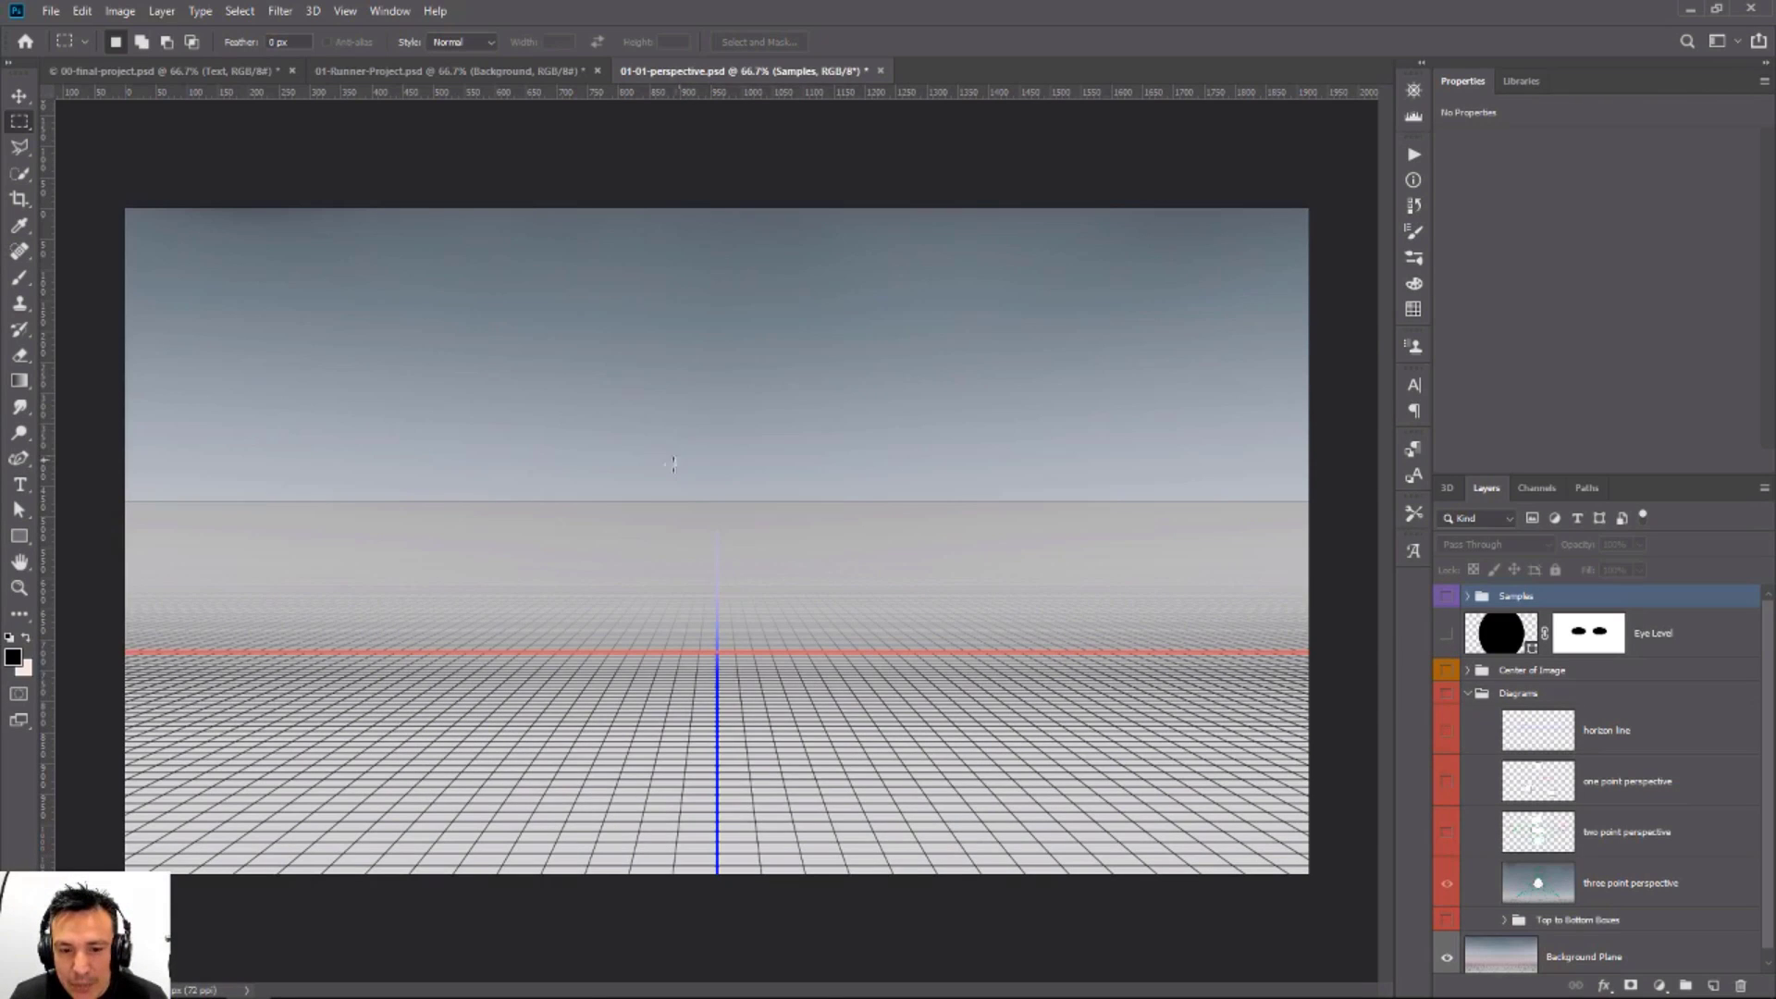
Step: Switch to 01-Runner-Project.psd and place a horizontal guide on the street photo's horizon, just above the distant headlights
{"action": "left_click", "coordinate": [461, 70]}
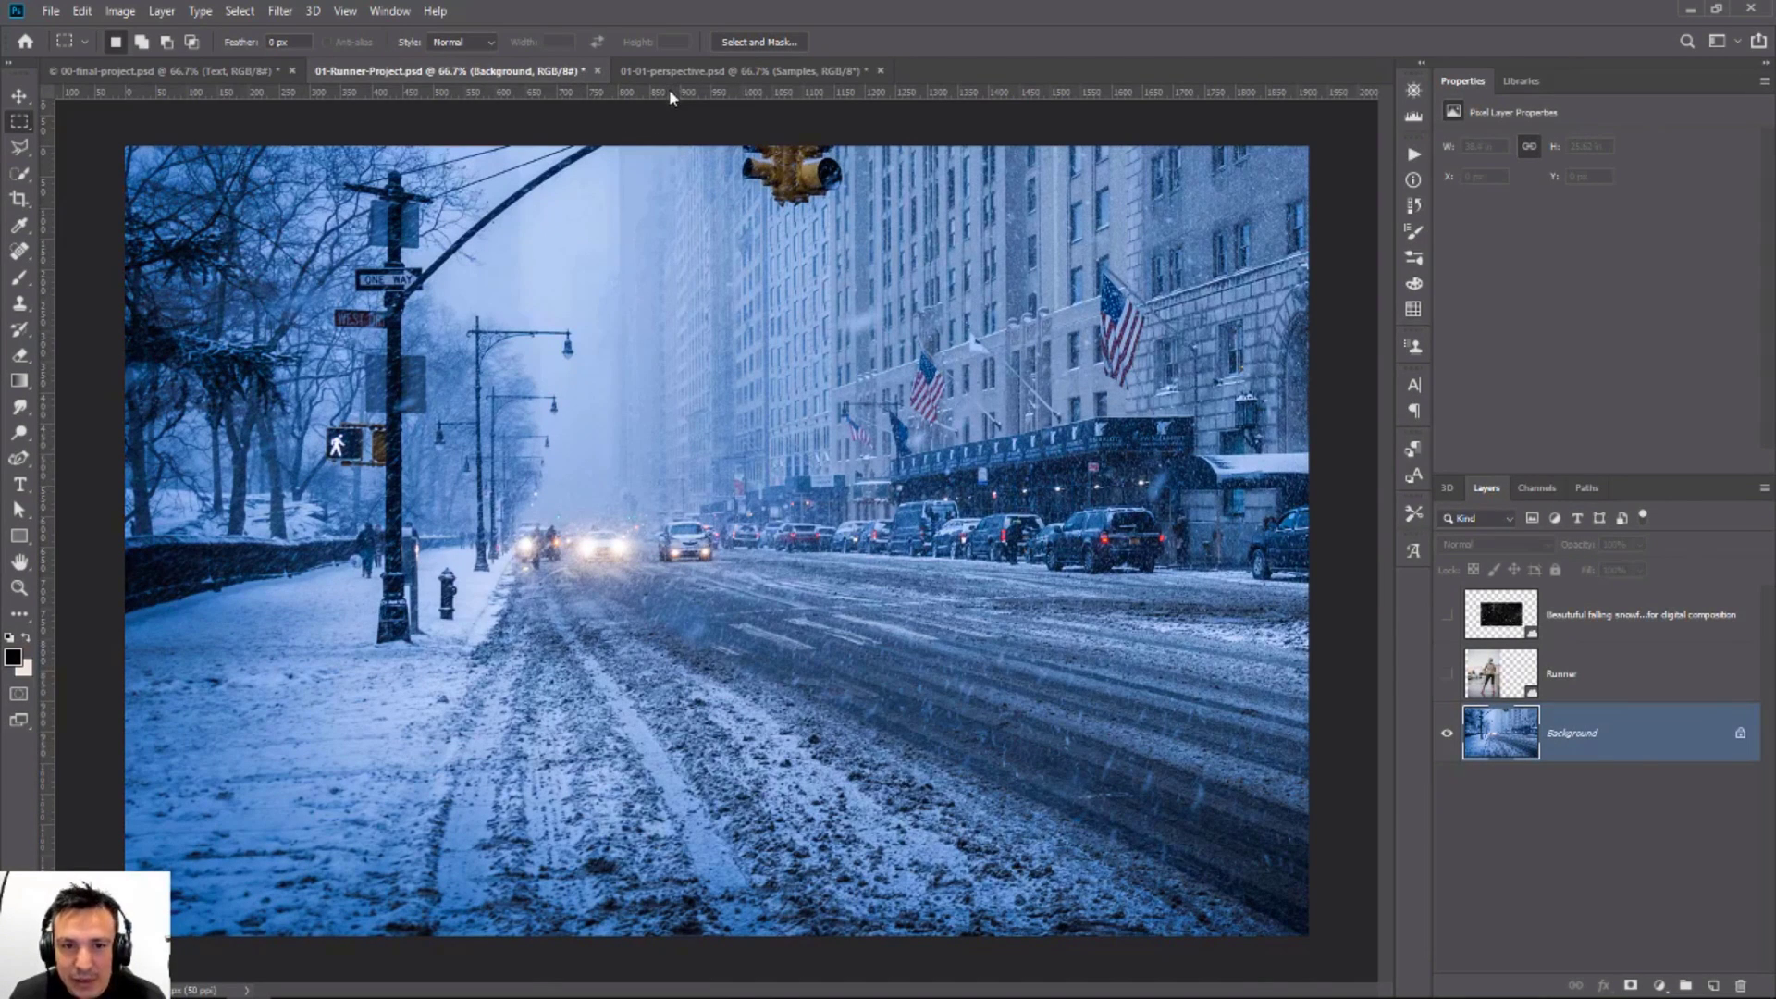
{"action": "left_click_drag", "start_coordinate": [669, 88], "coordinate": [645, 522]}
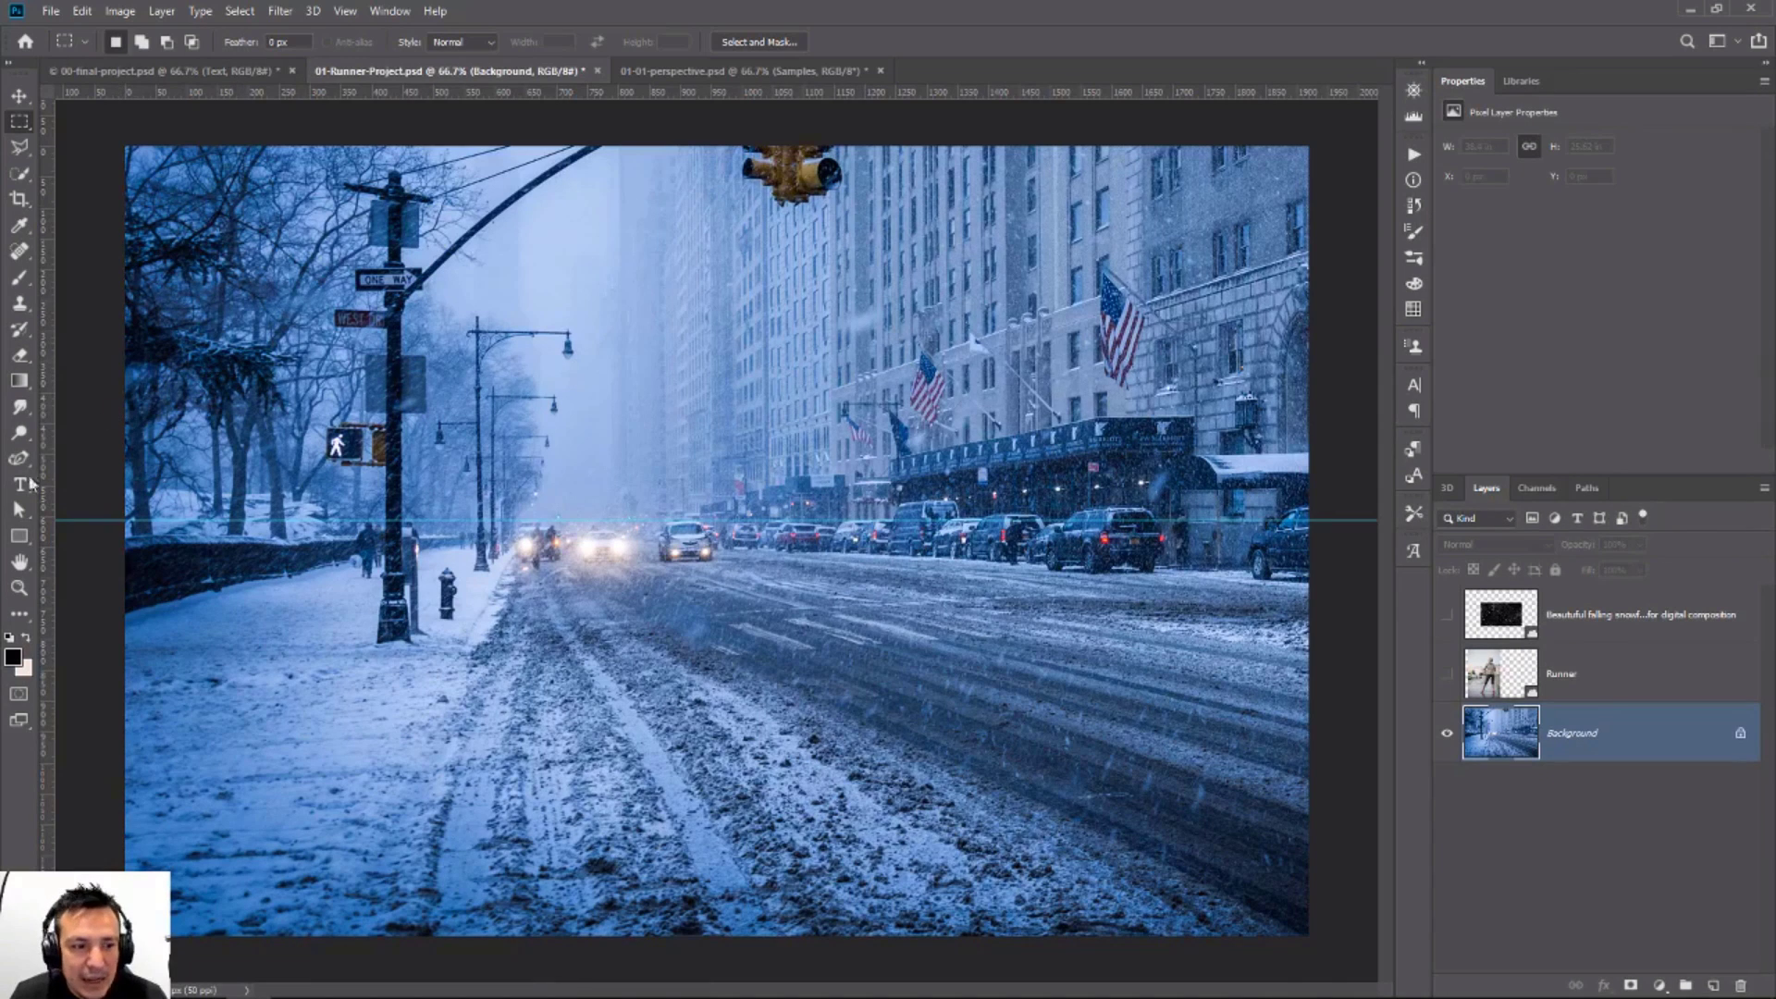
Step: Draw three lines with the Line tool along the building's receding edges, extending them past the horizon guide, redoing the second one longer
{"action": "left_click", "coordinate": [17, 512]}
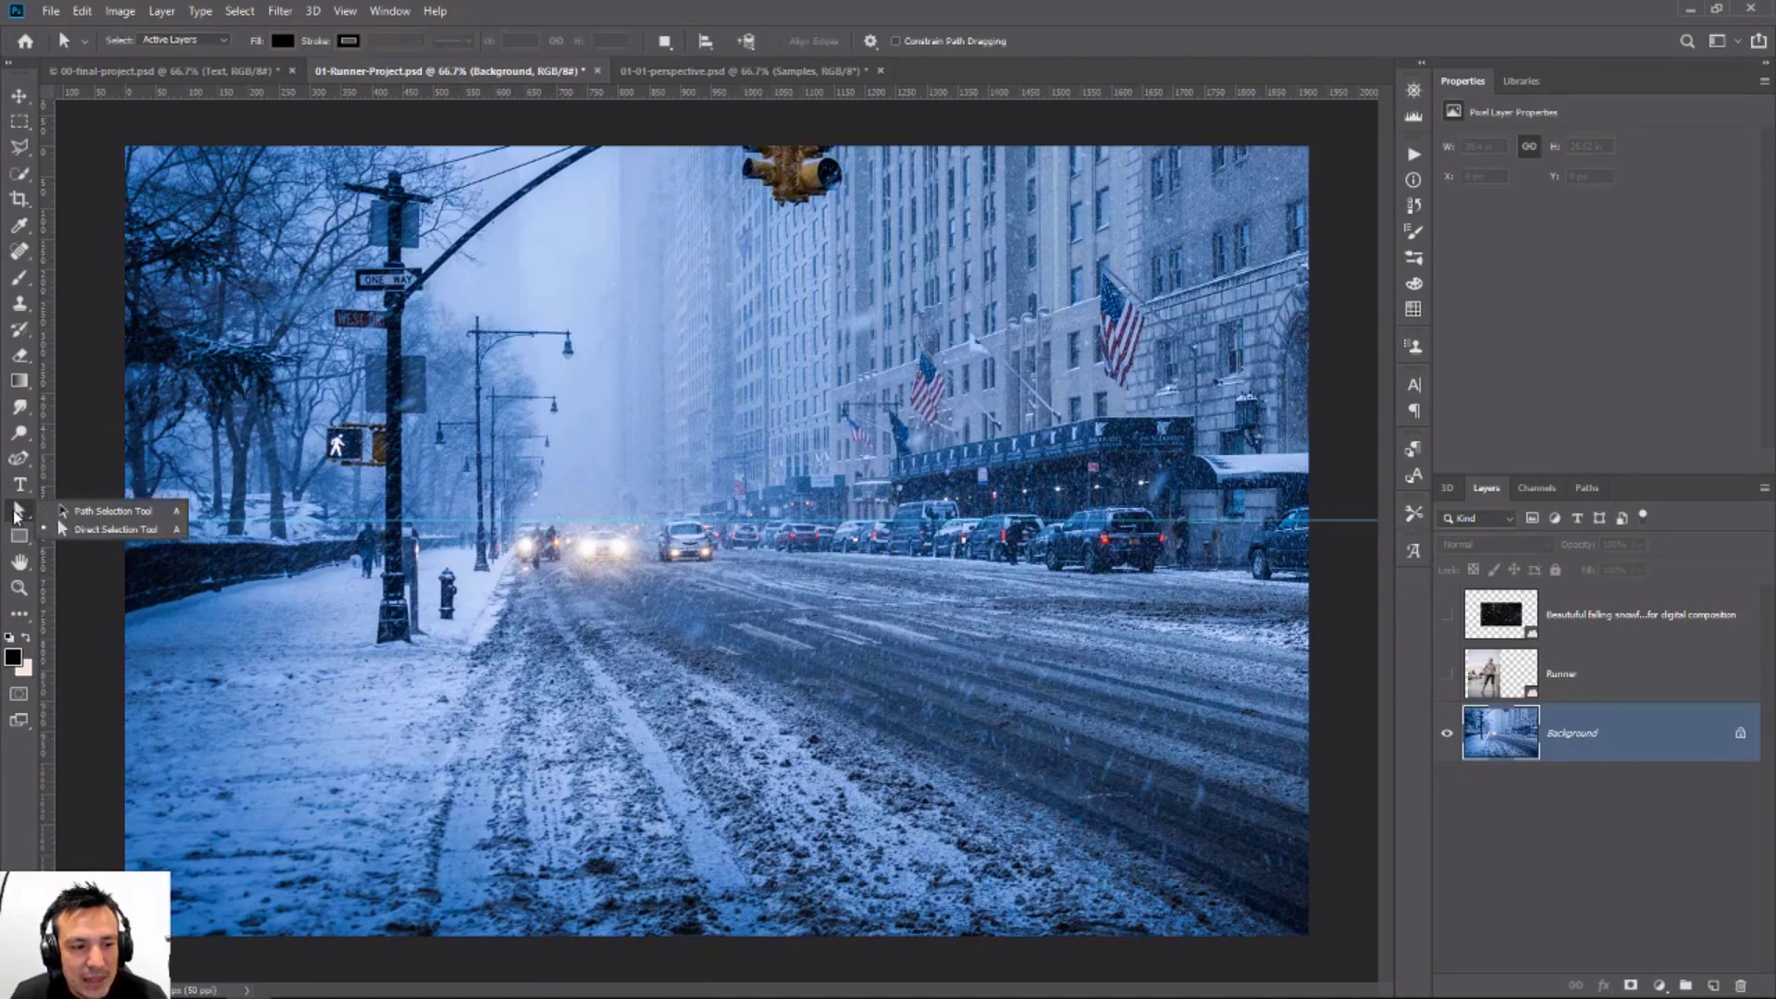
{"action": "left_click", "coordinate": [18, 536]}
{"action": "left_click", "coordinate": [135, 617]}
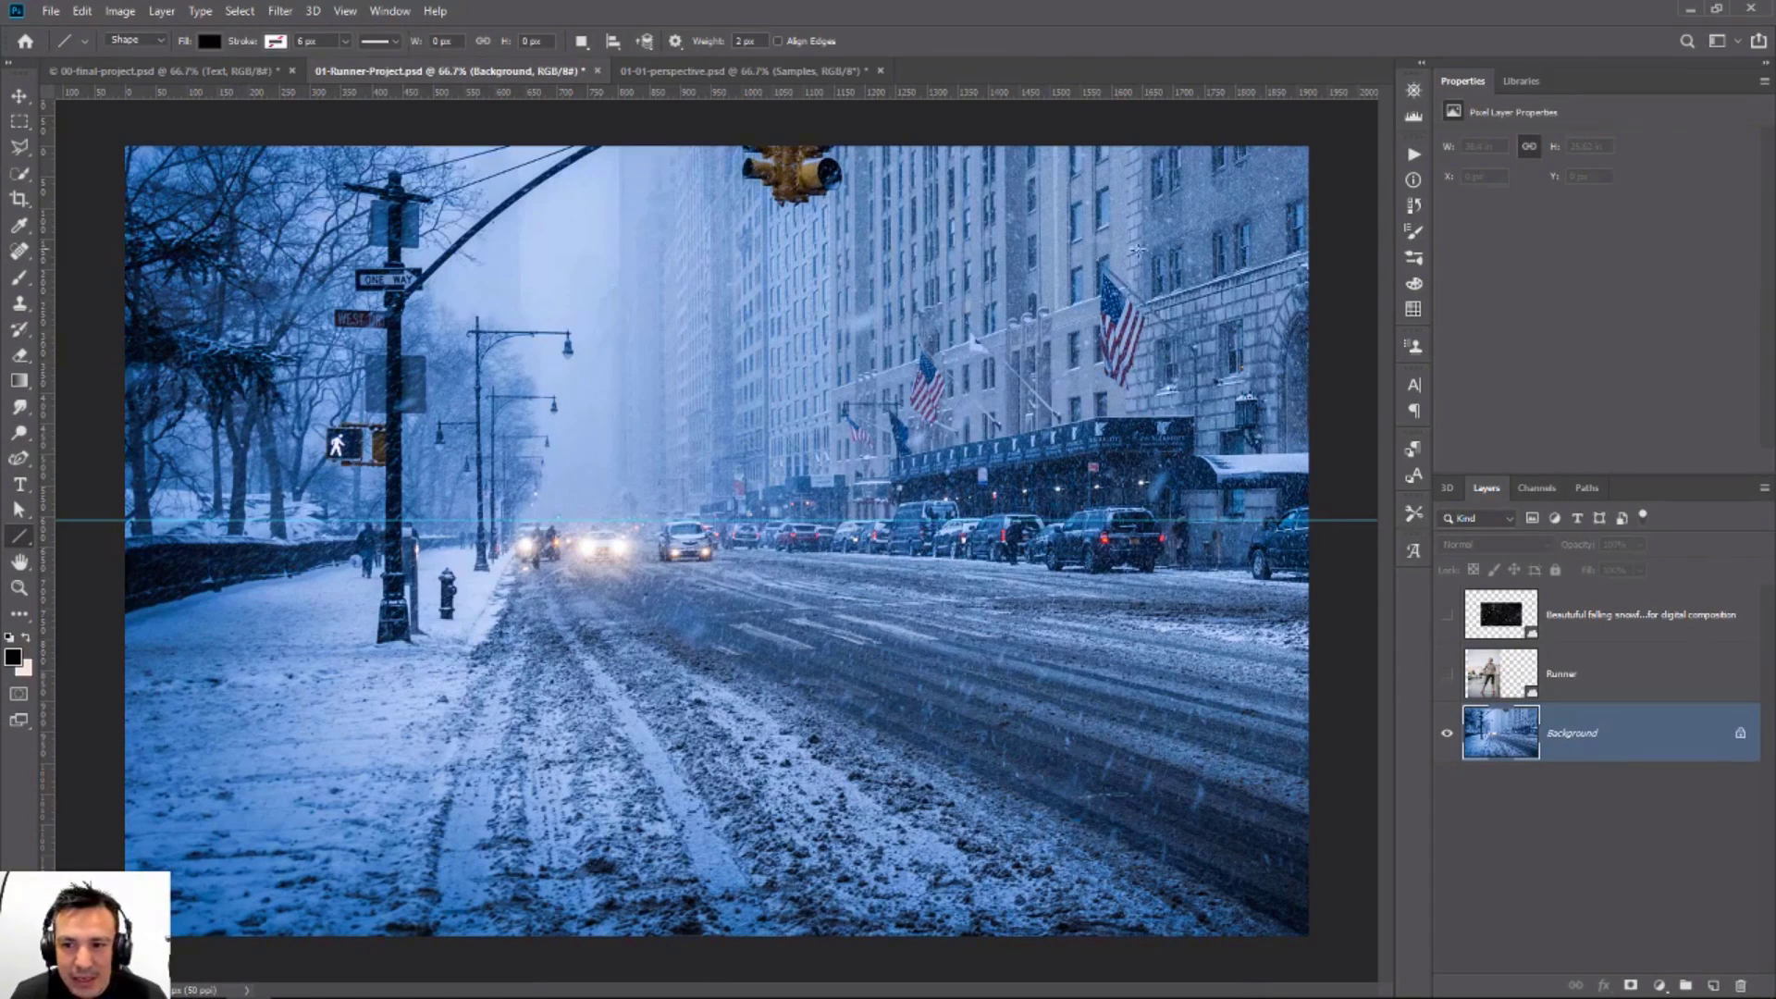
{"action": "left_click_drag", "start_coordinate": [1306, 254], "coordinate": [253, 563]}
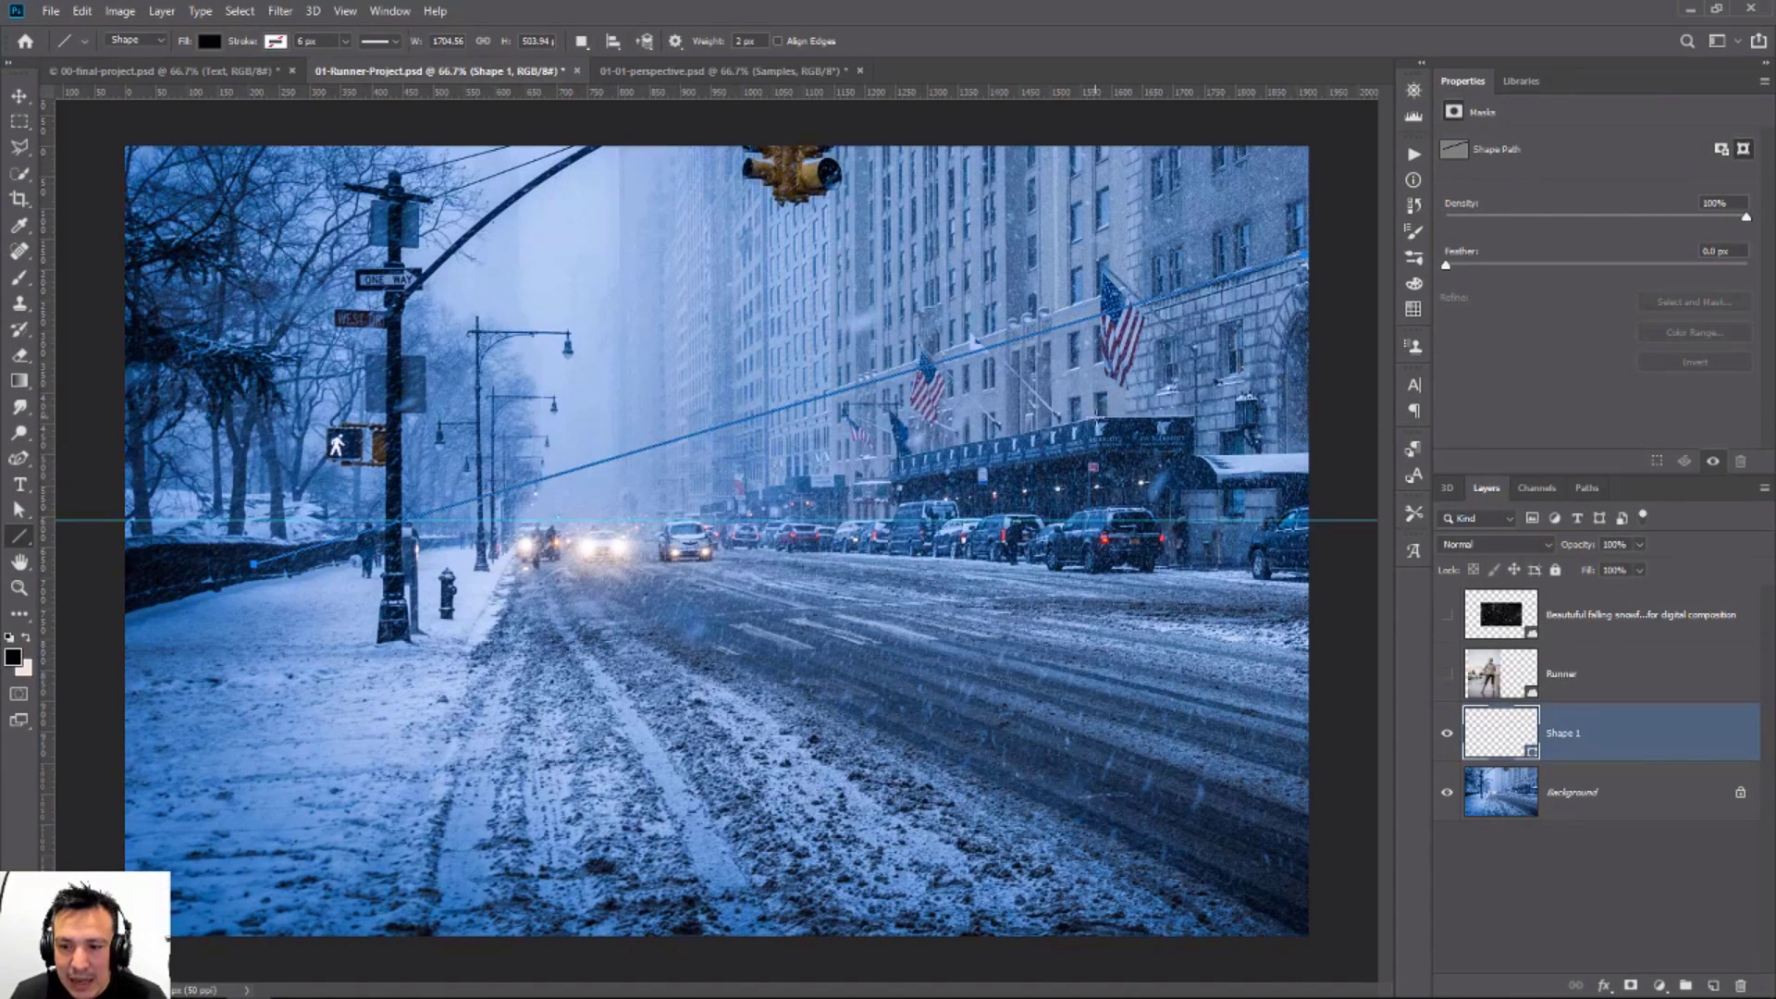
{"action": "left_click_drag", "start_coordinate": [1096, 419], "coordinate": [201, 557]}
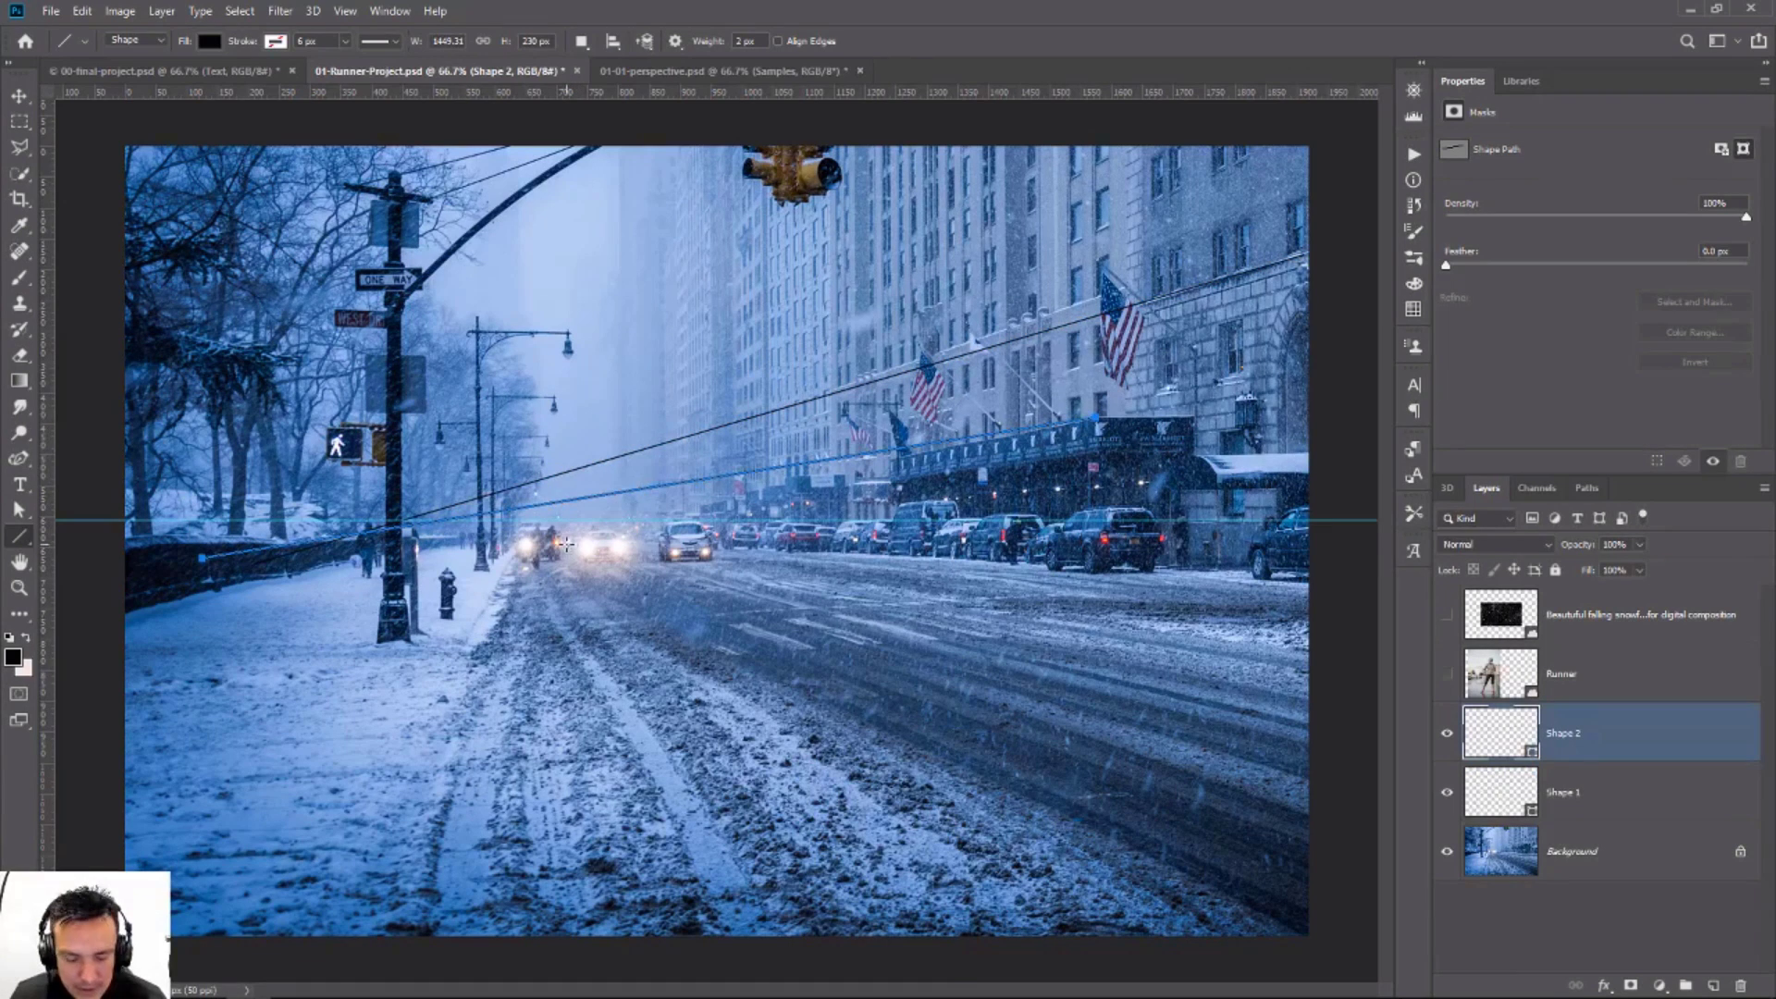
{"action": "key", "text": "ctrl+z"}
{"action": "left_click_drag", "start_coordinate": [1096, 419], "coordinate": [65, 578]}
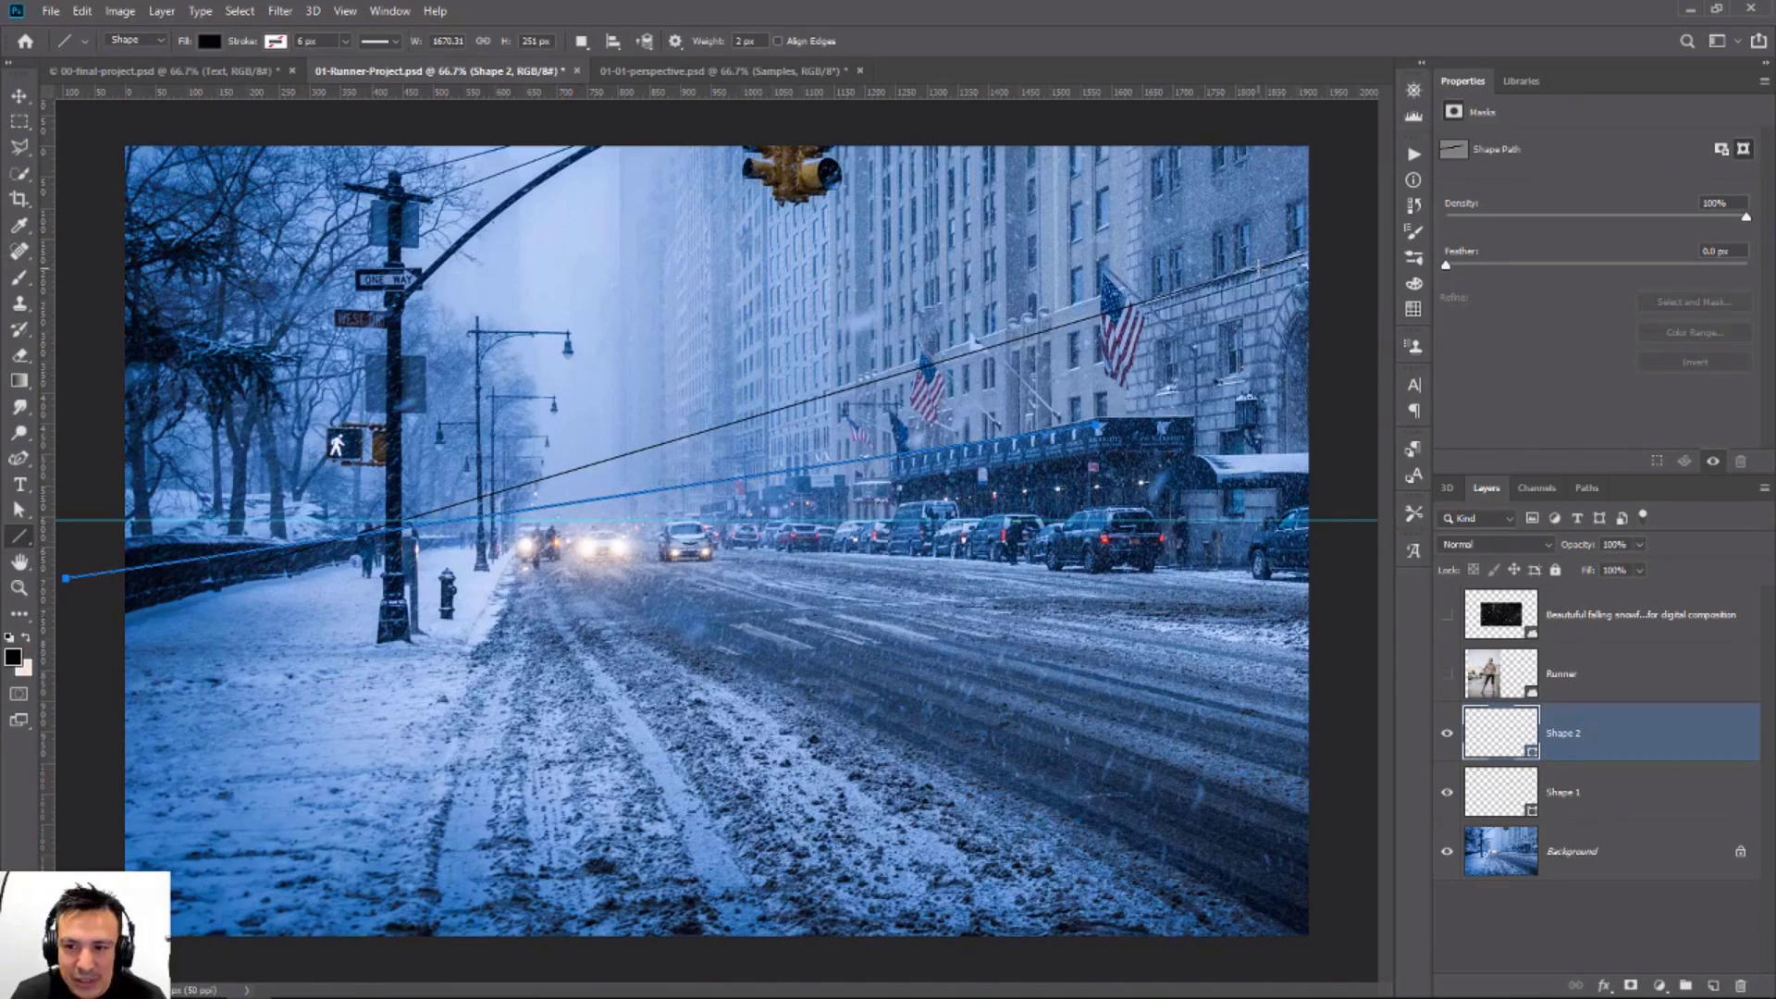
{"action": "left_click_drag", "start_coordinate": [1258, 264], "coordinate": [176, 597]}
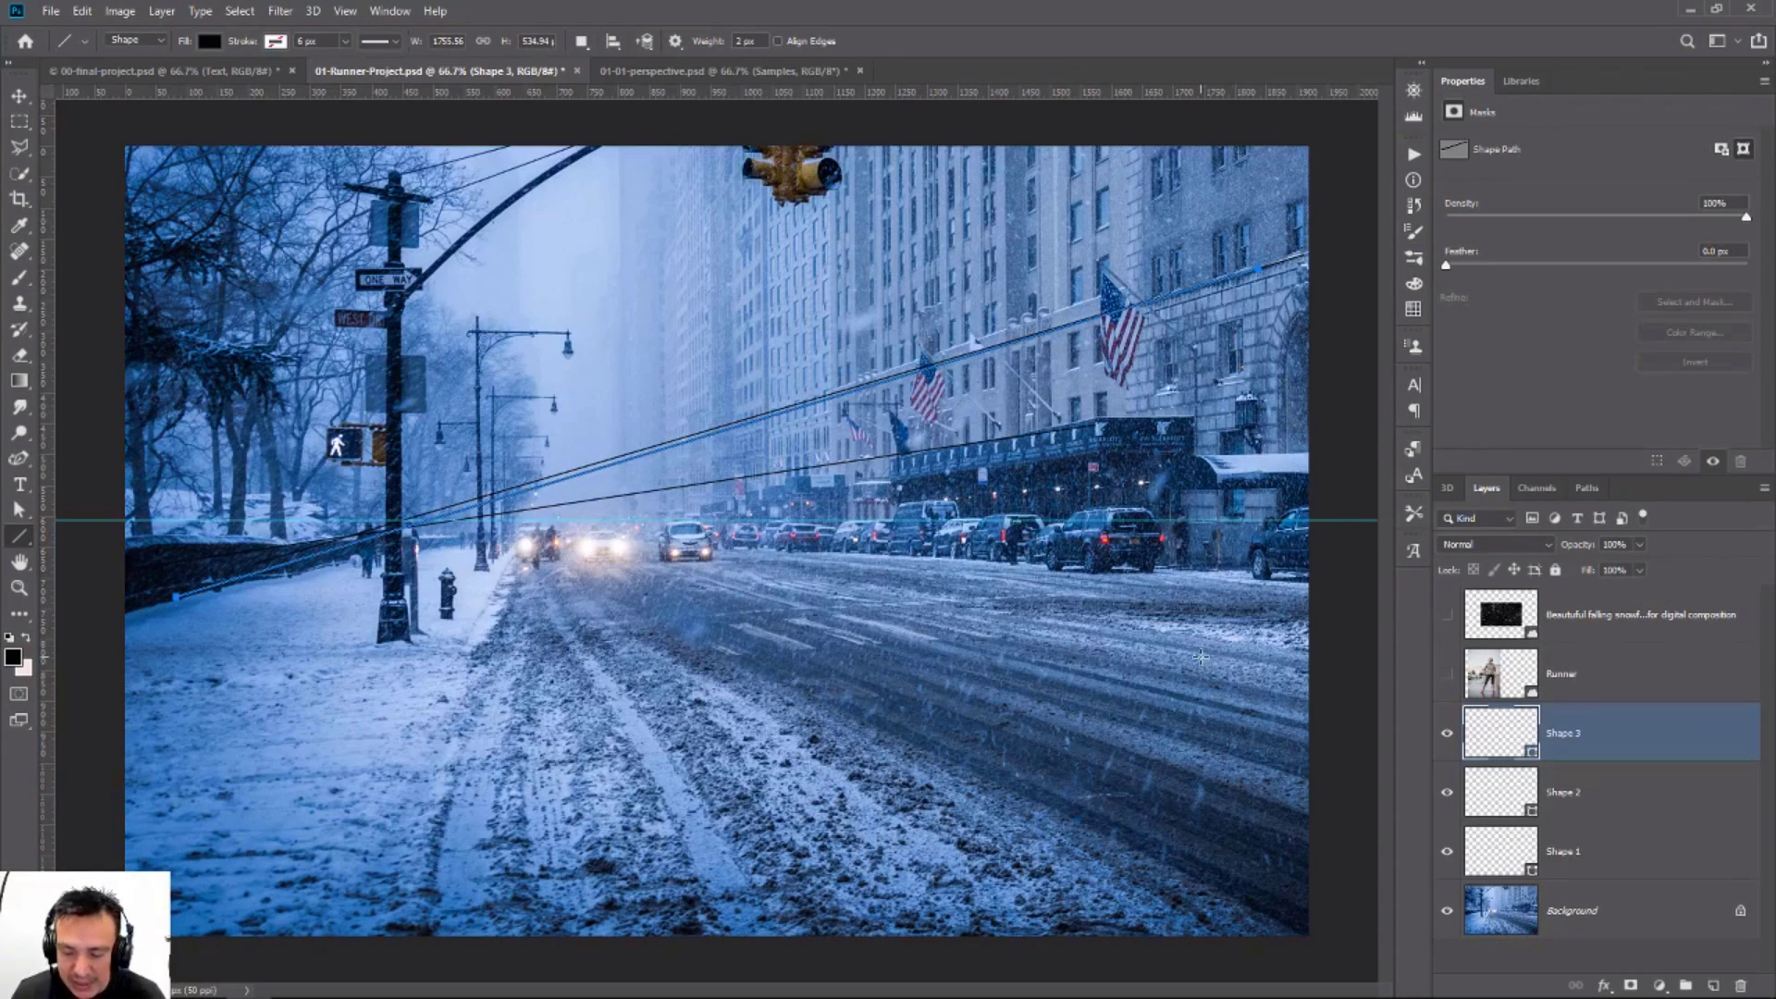
Step: Delete the three perspective line layers from the street photo
{"action": "key", "text": "Delete"}
{"action": "key", "text": "Delete"}
{"action": "key", "text": "Delete"}
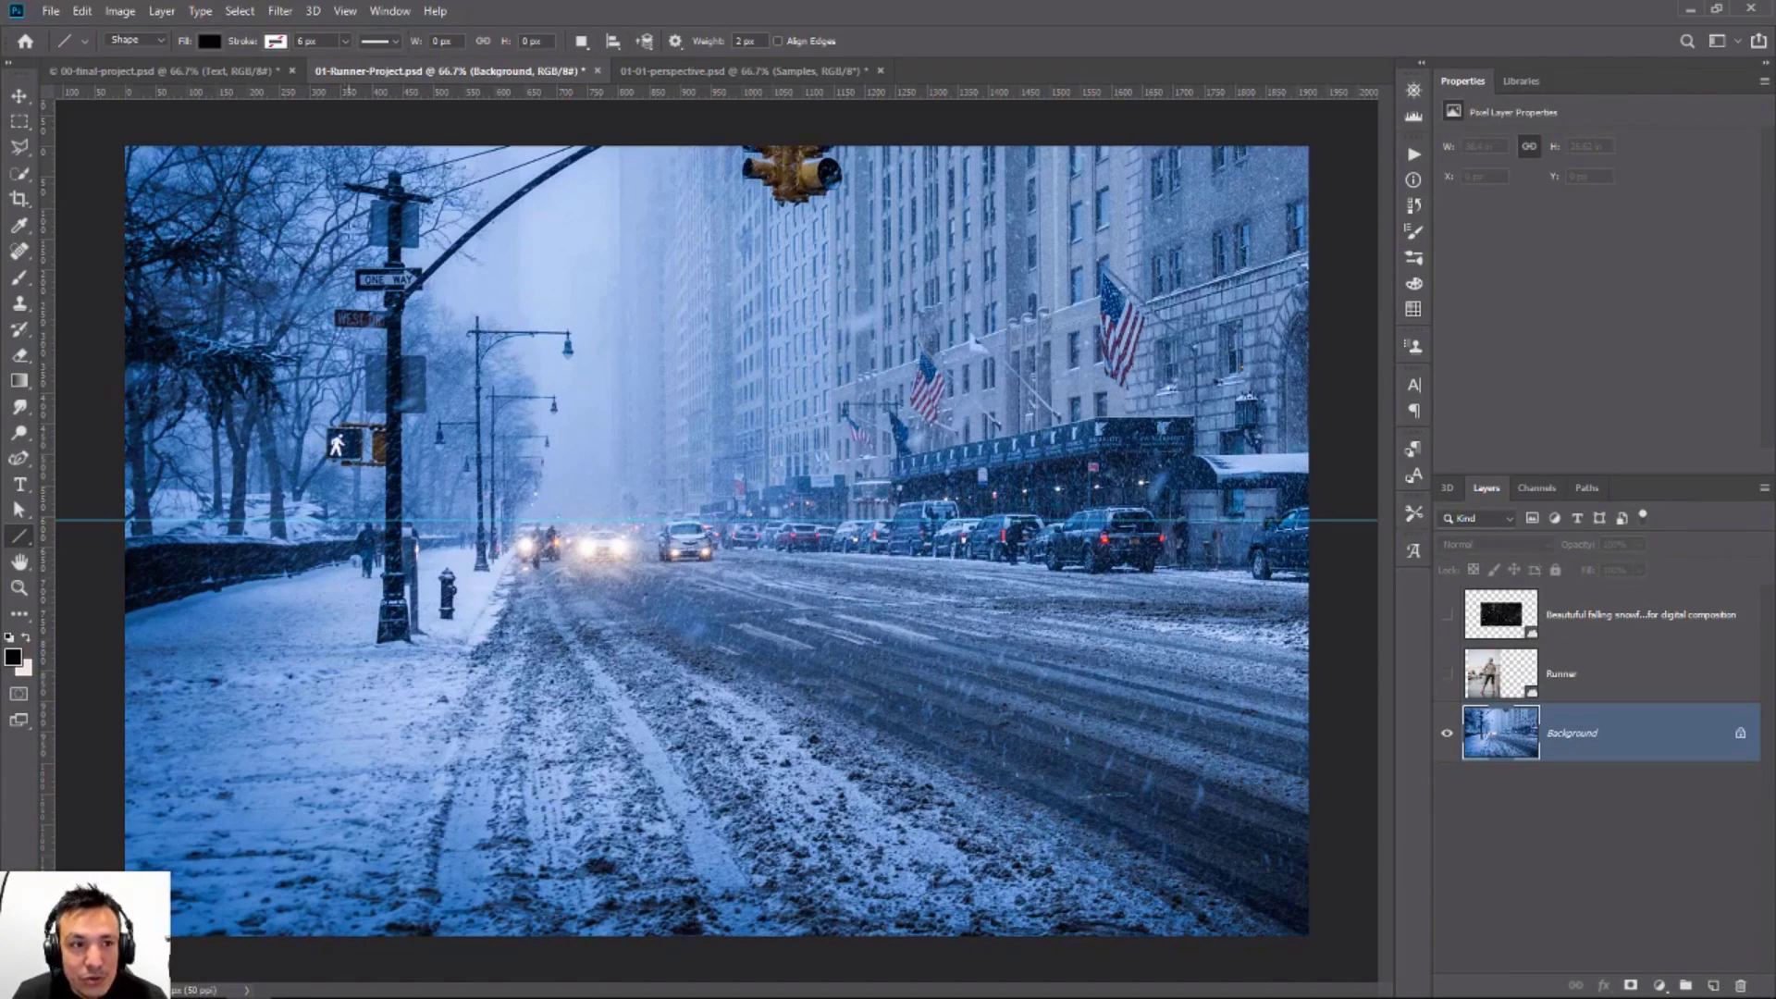
Step: Return to the perspective diagram document by reopening 01-01-perspective.psd from the Perspective folder
{"action": "left_click", "coordinate": [51, 11]}
{"action": "left_click", "coordinate": [64, 43]}
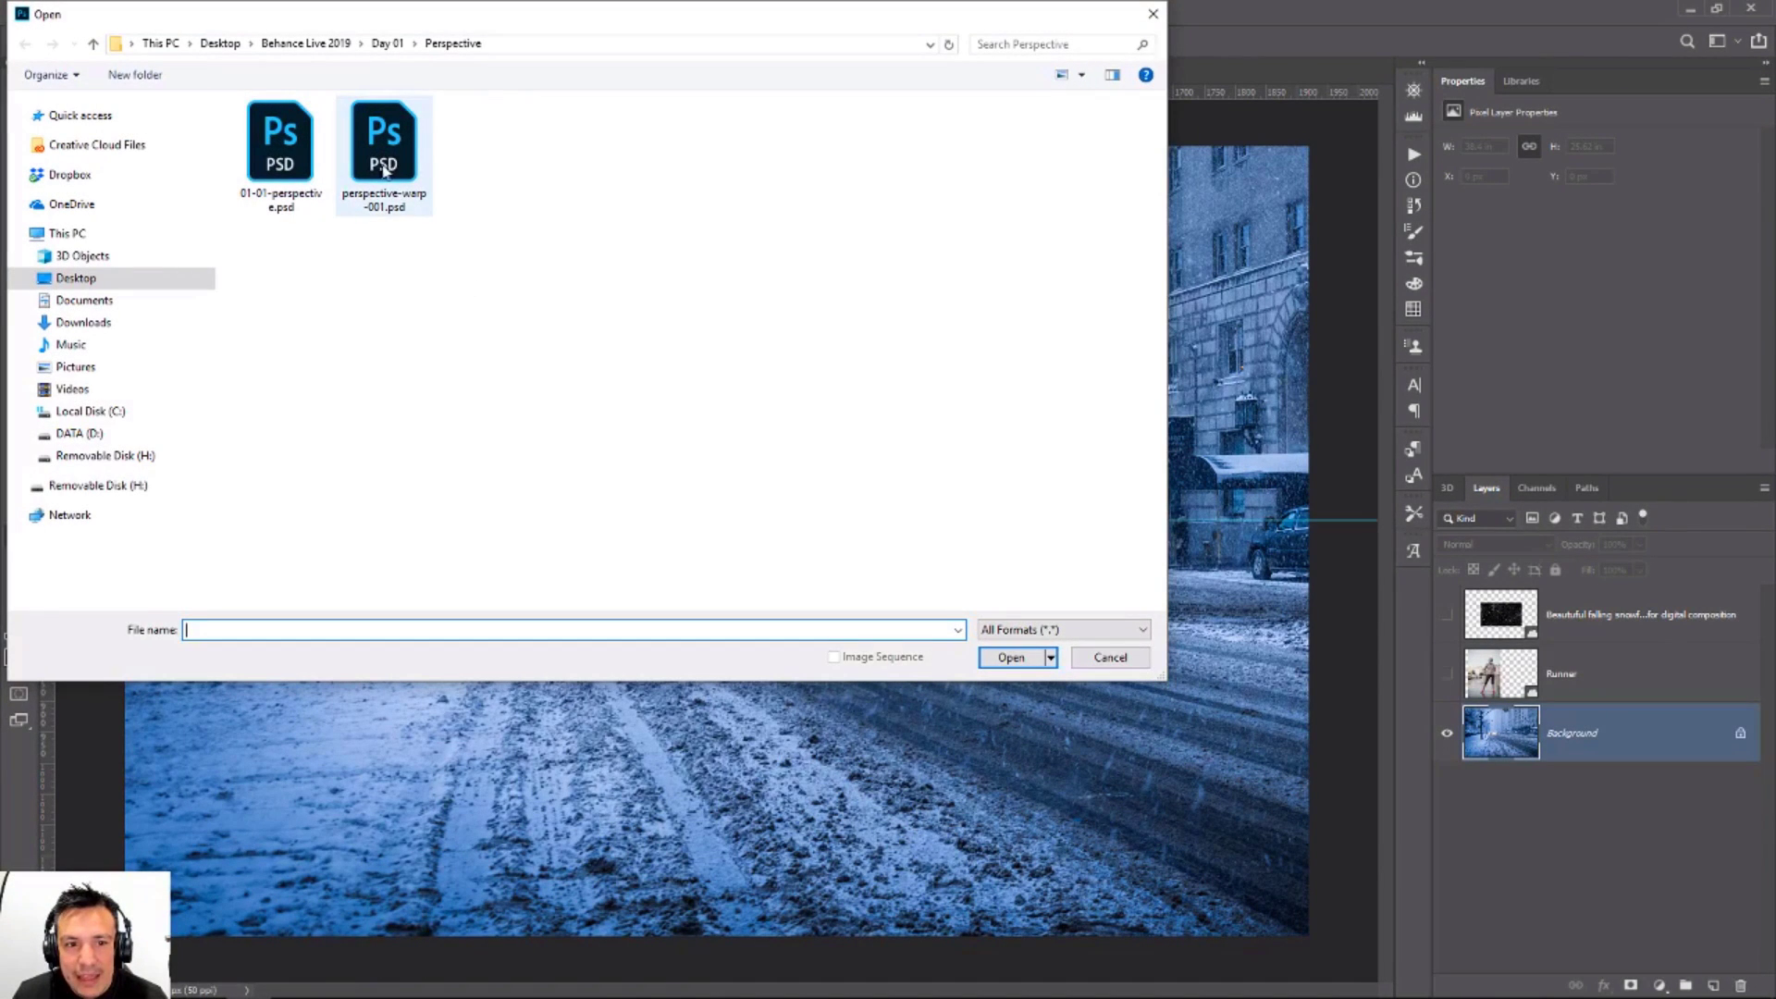
{"action": "left_click", "coordinate": [305, 167]}
{"action": "left_click", "coordinate": [1011, 657]}
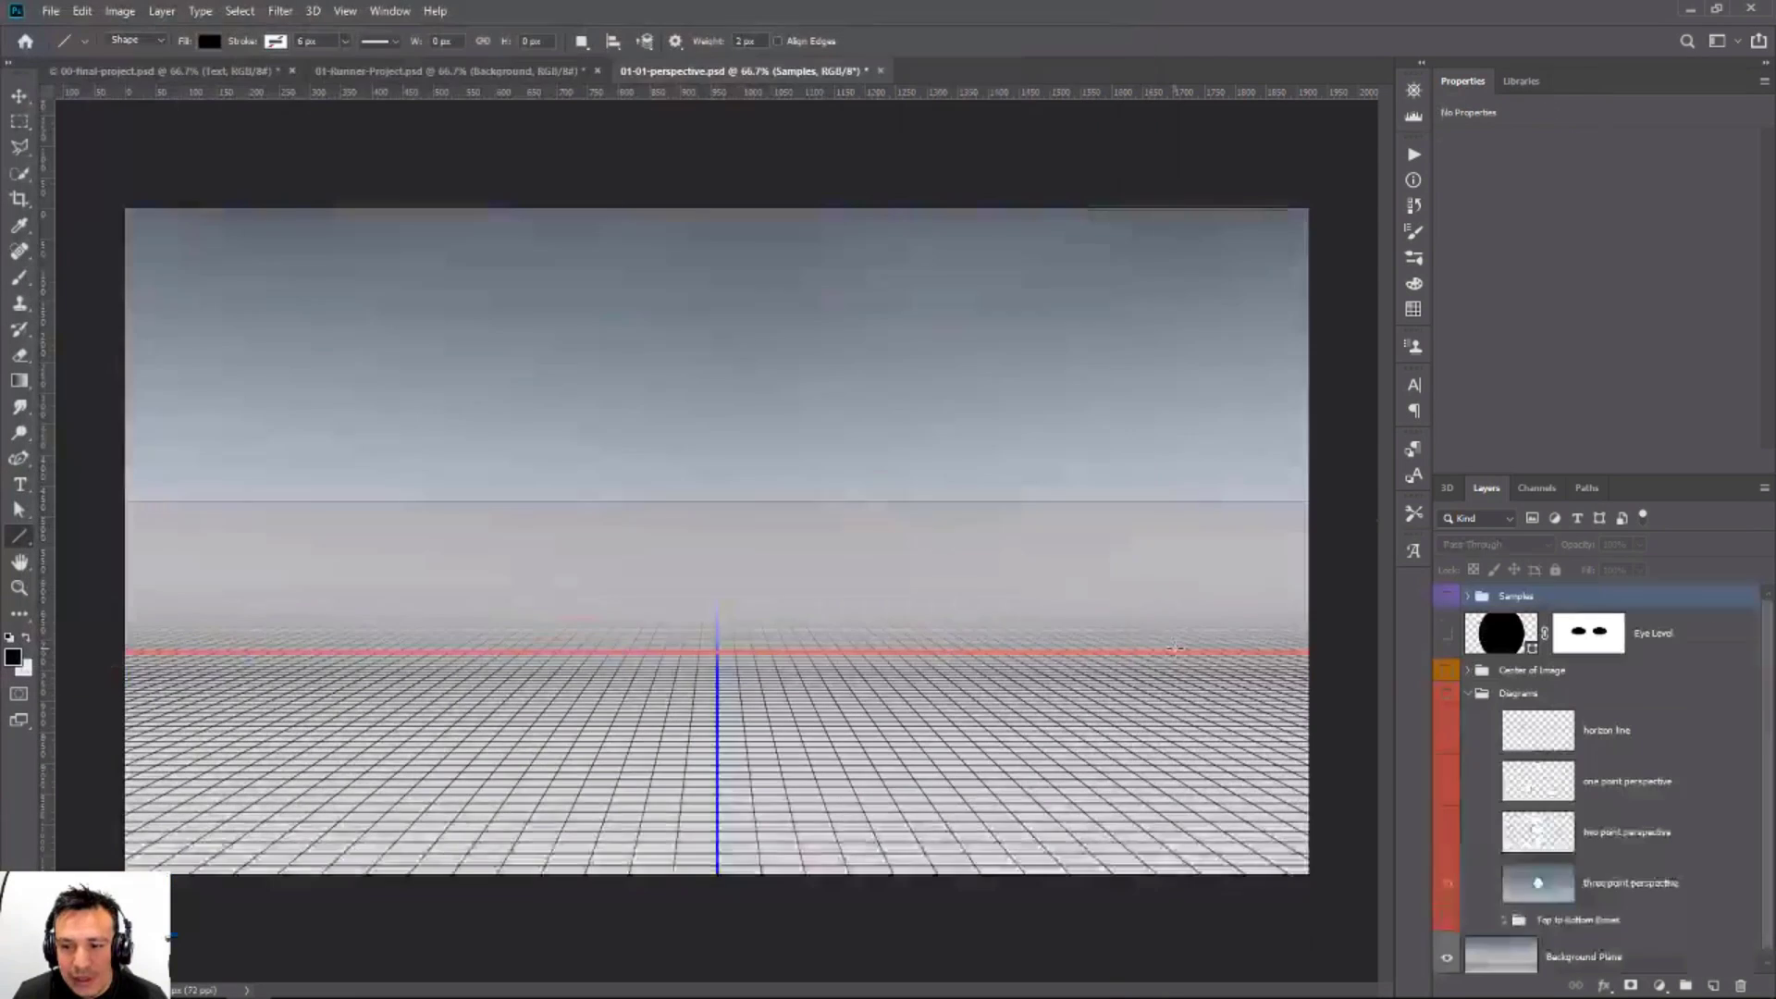
Step: Collapse the Diagrams group, then show and expand the Samples group and turn on its beach layer and man group
{"action": "left_click", "coordinate": [1468, 692]}
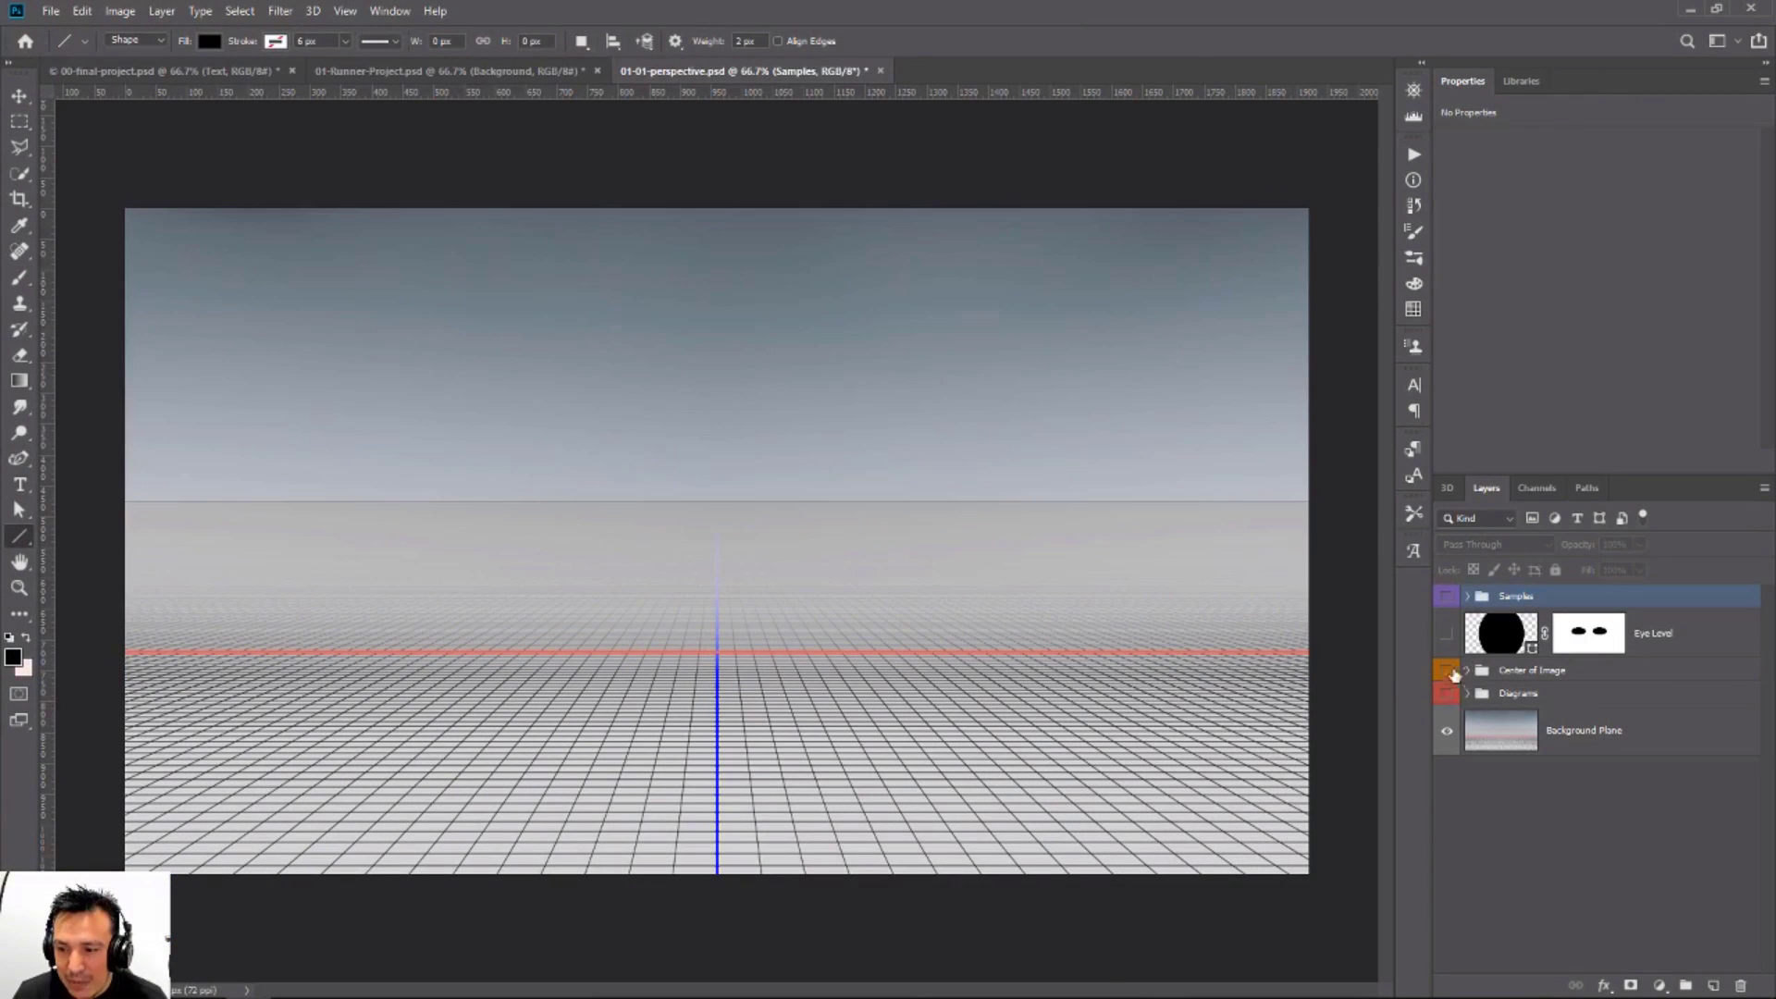
{"action": "left_click", "coordinate": [1447, 597]}
{"action": "left_click", "coordinate": [1468, 596]}
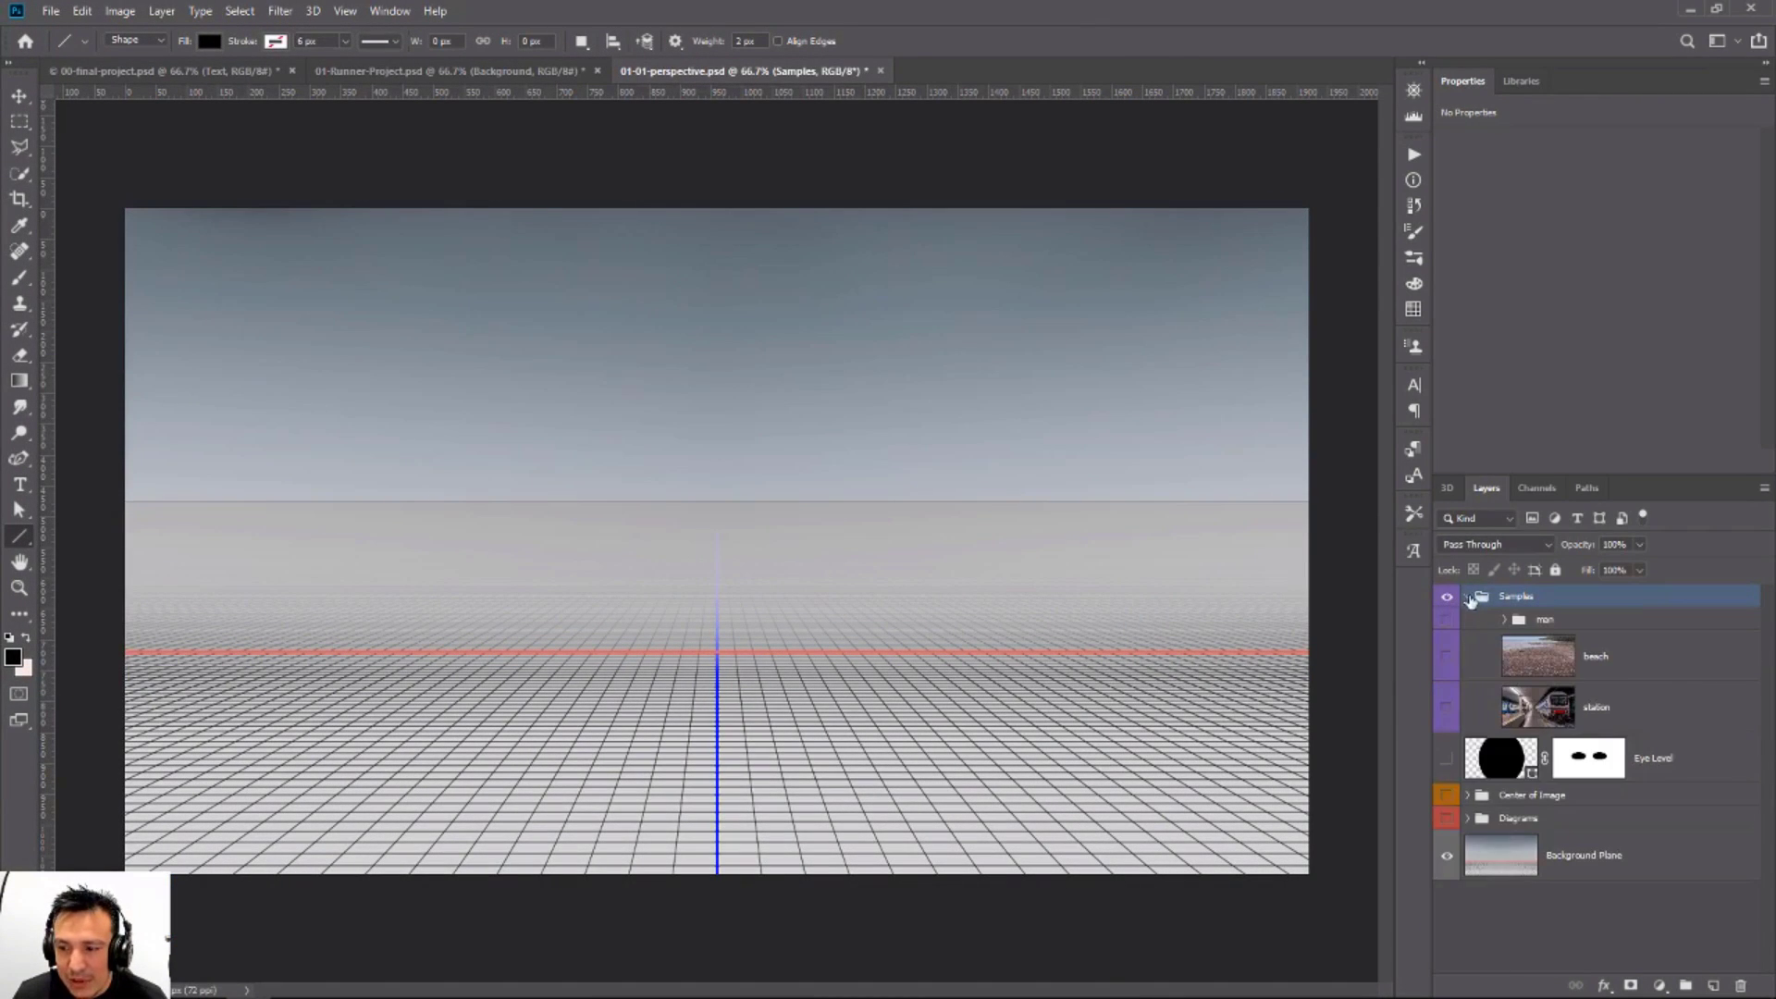
{"action": "left_click", "coordinate": [1447, 656]}
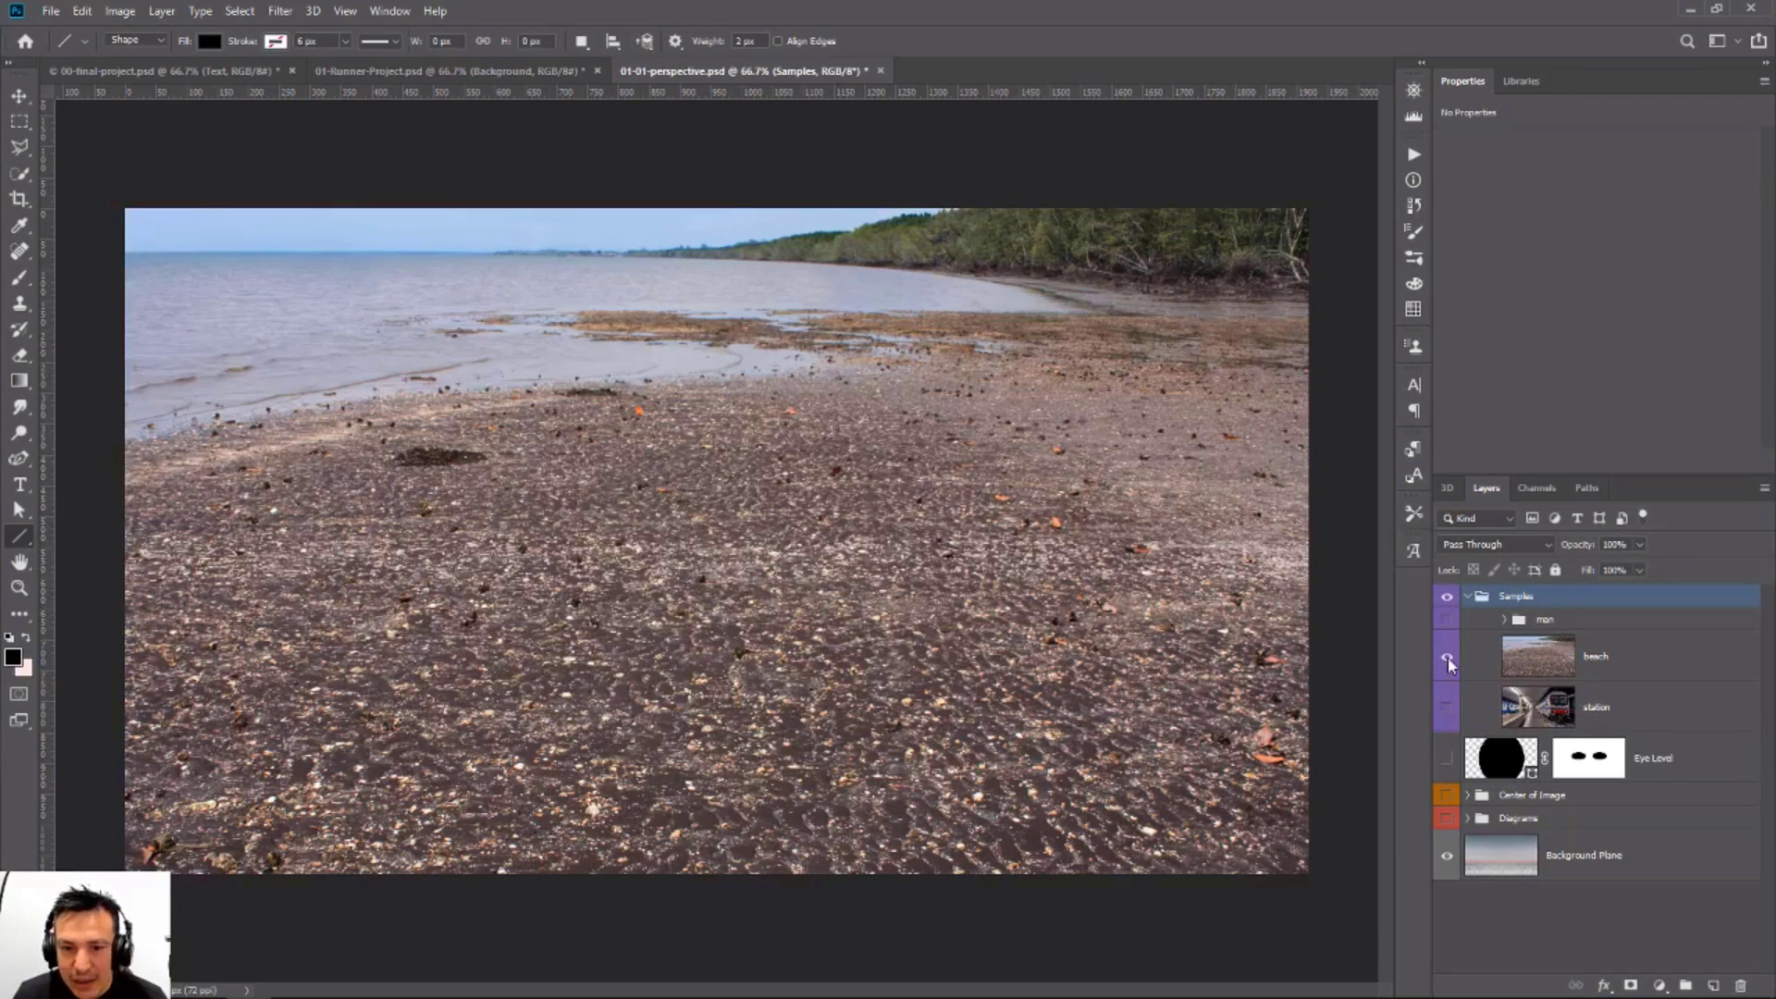
{"action": "left_click", "coordinate": [1447, 620]}
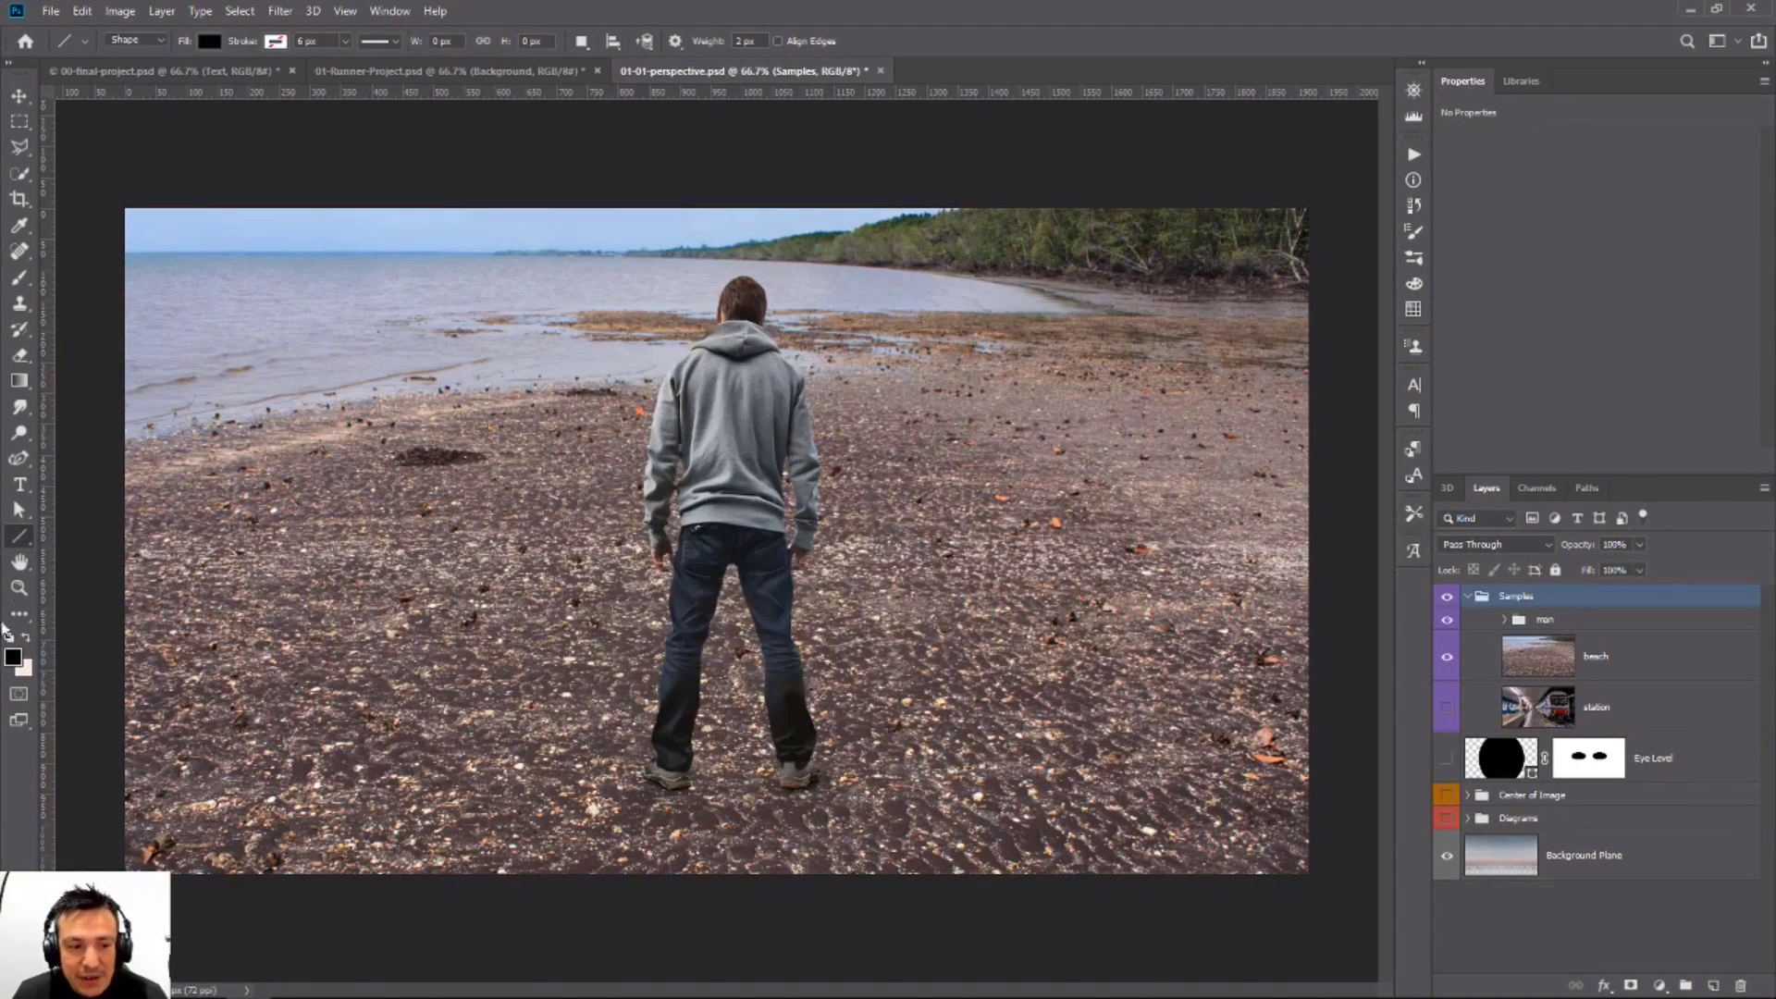
Step: Zoom in on the man to inspect his cutout edges, shoes and shadow against the beach, and fit the whole image back in view
{"action": "left_click", "coordinate": [19, 587]}
{"action": "left_click_drag", "start_coordinate": [766, 411], "coordinate": [872, 305]}
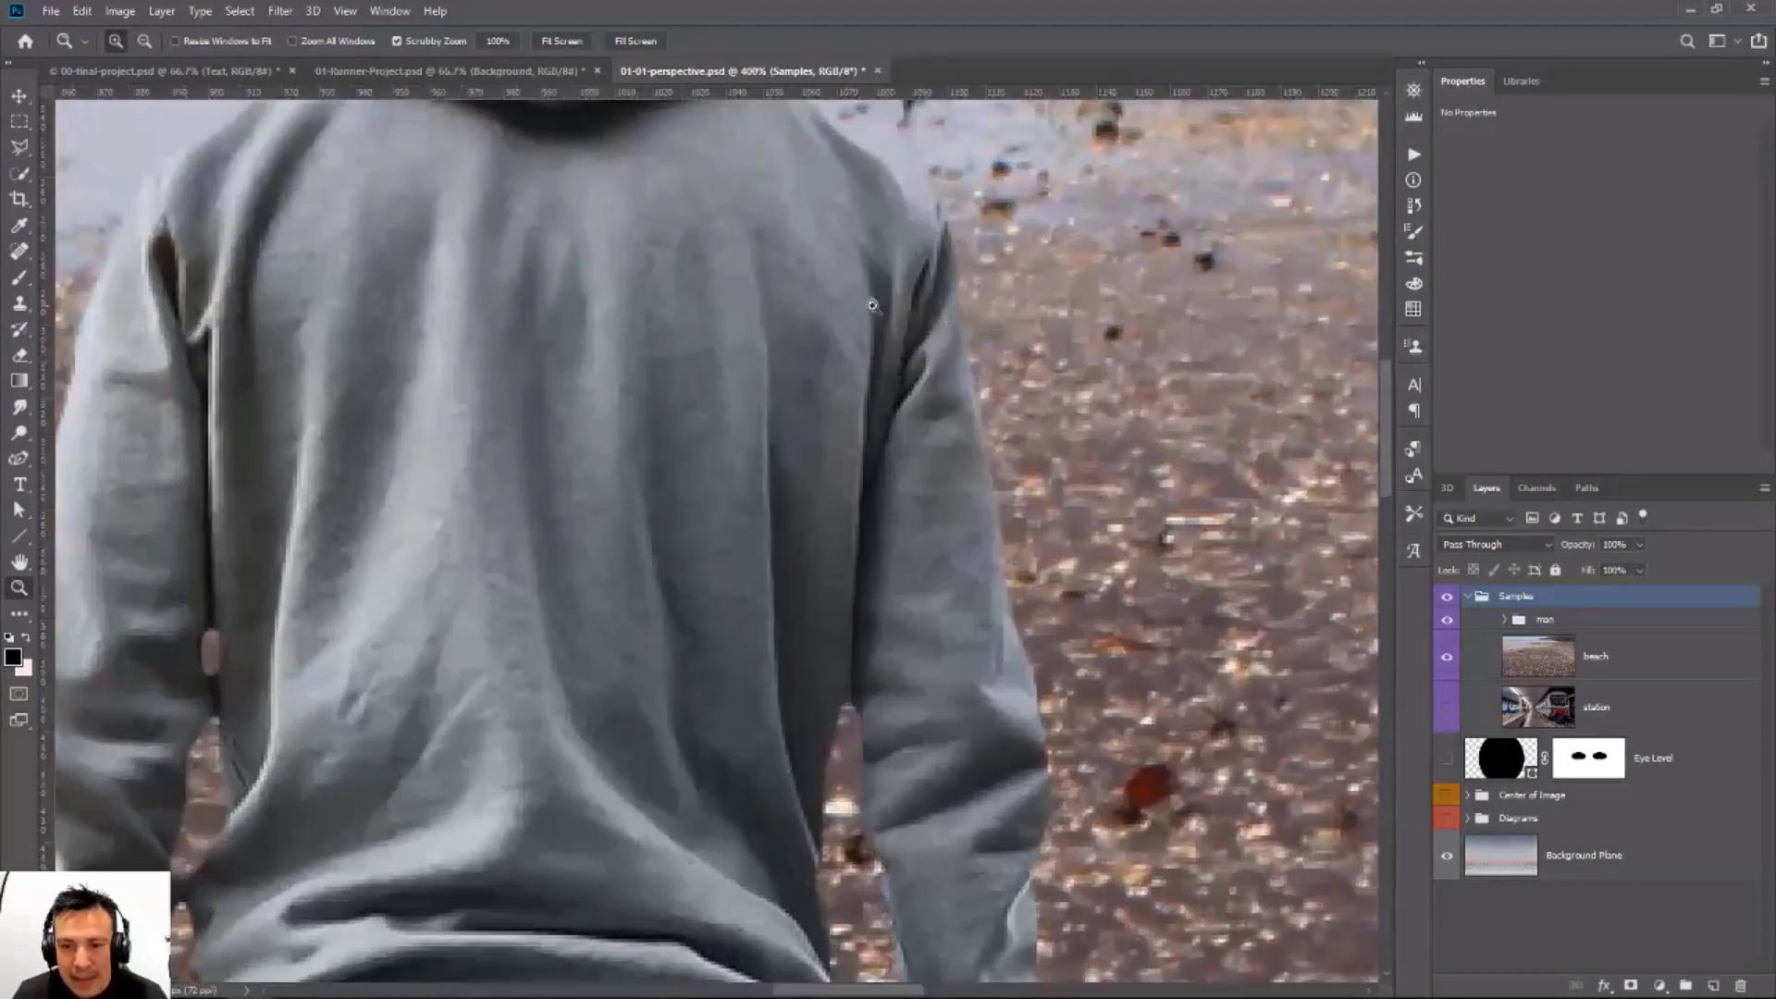
{"action": "left_click_drag", "start_coordinate": [1029, 742], "coordinate": [1036, 397]}
{"action": "left_click_drag", "start_coordinate": [900, 745], "coordinate": [1059, 484]}
{"action": "left_click_drag", "start_coordinate": [773, 742], "coordinate": [416, 407]}
{"action": "left_click_drag", "start_coordinate": [647, 740], "coordinate": [694, 407]}
{"action": "left_click_drag", "start_coordinate": [728, 730], "coordinate": [649, 268]}
{"action": "left_click_drag", "start_coordinate": [779, 744], "coordinate": [773, 468]}
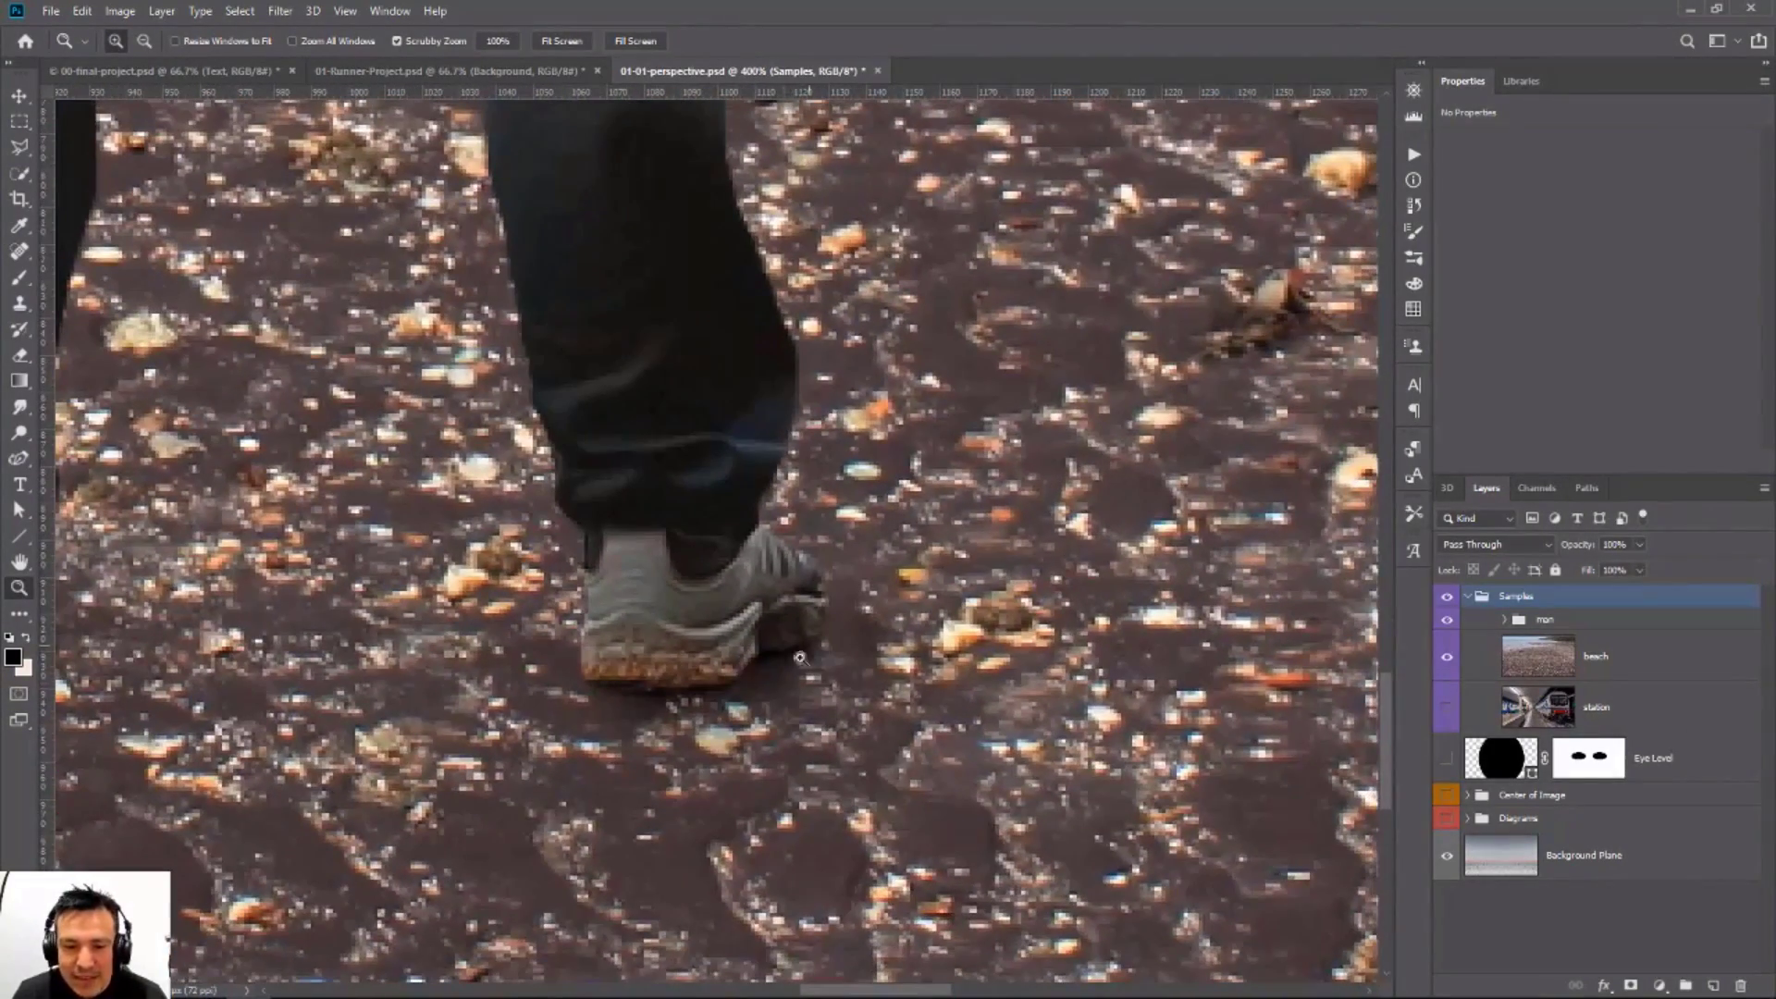
{"action": "right_click", "coordinate": [566, 650]}
{"action": "left_click", "coordinate": [582, 658]}
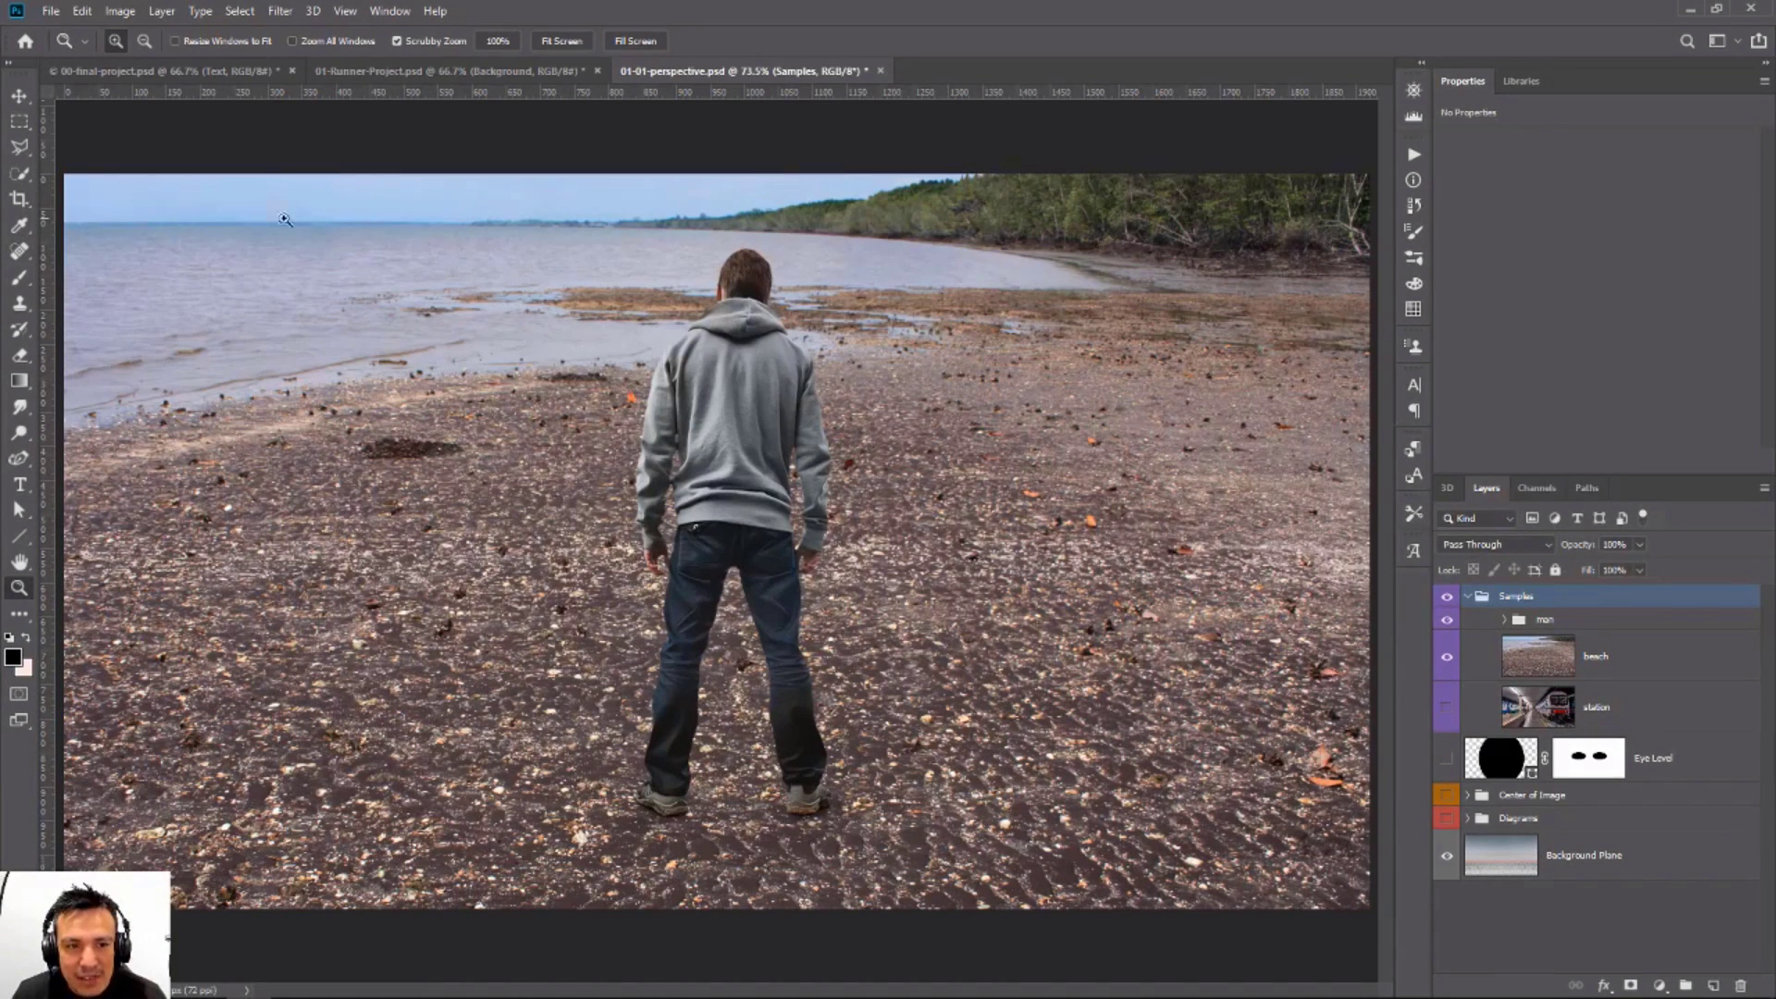
Step: Expand the man group and temporarily disable the man layer's mask to view the original photo behind him
{"action": "left_click", "coordinate": [1505, 620]}
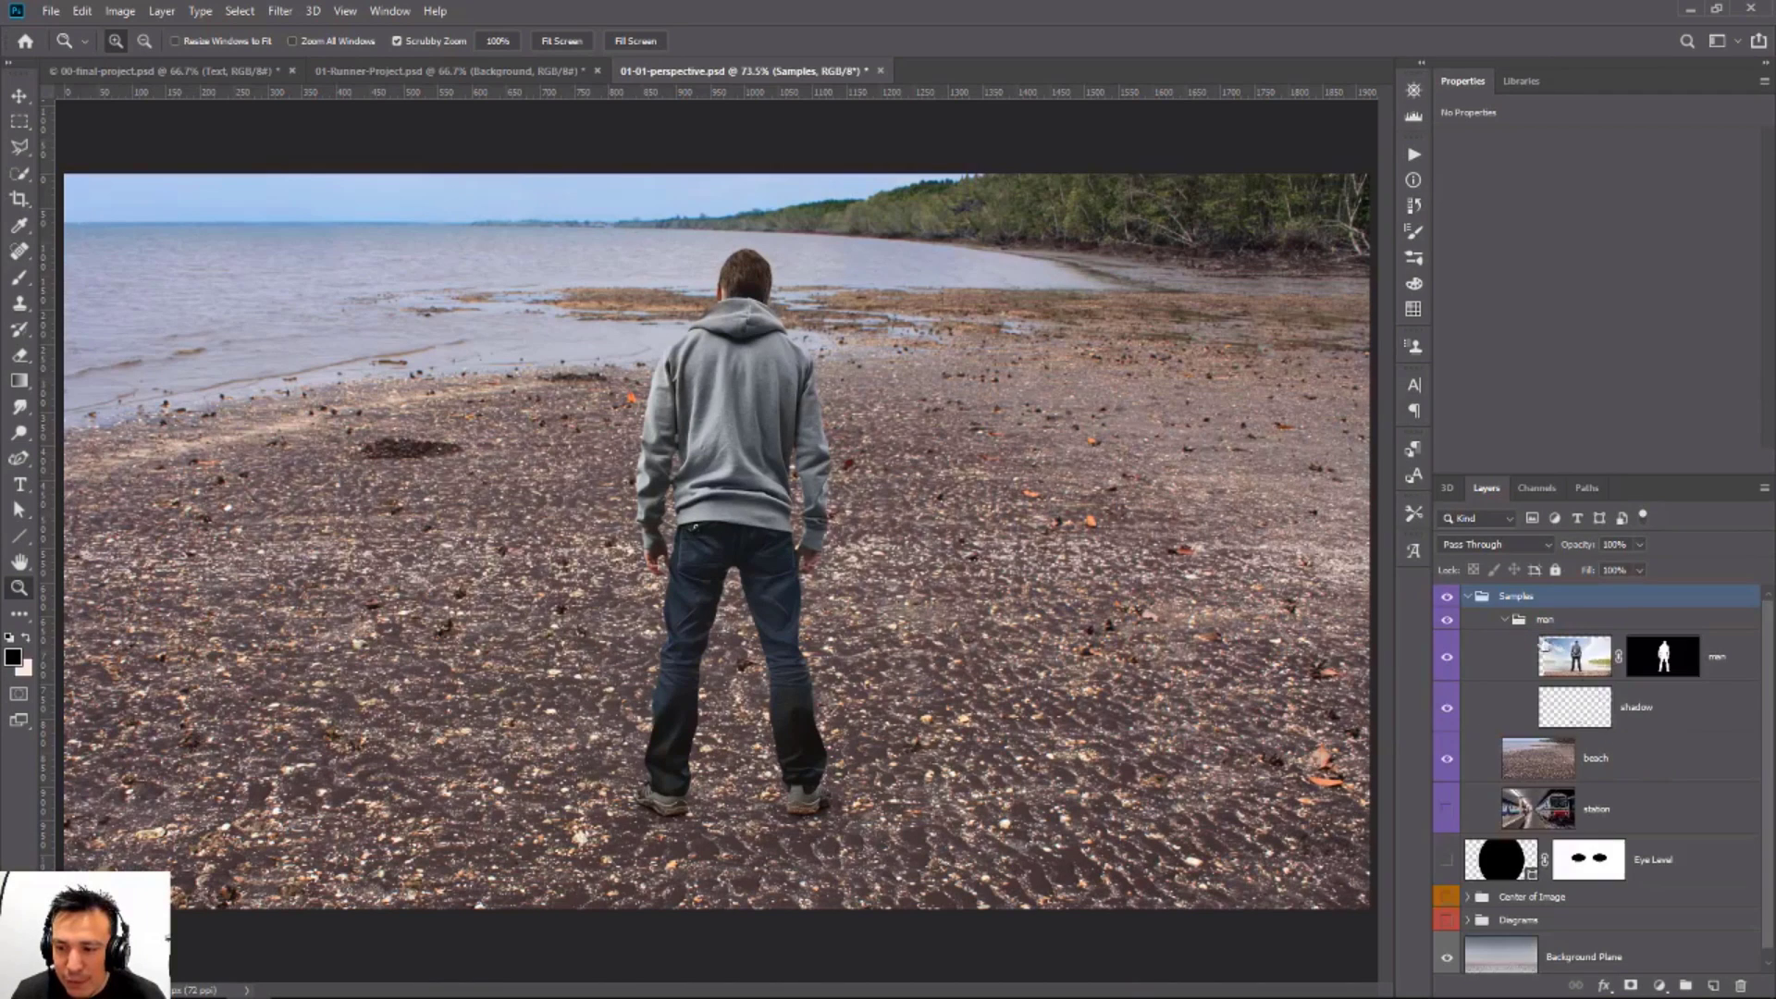
{"action": "left_click", "coordinate": [1680, 672]}
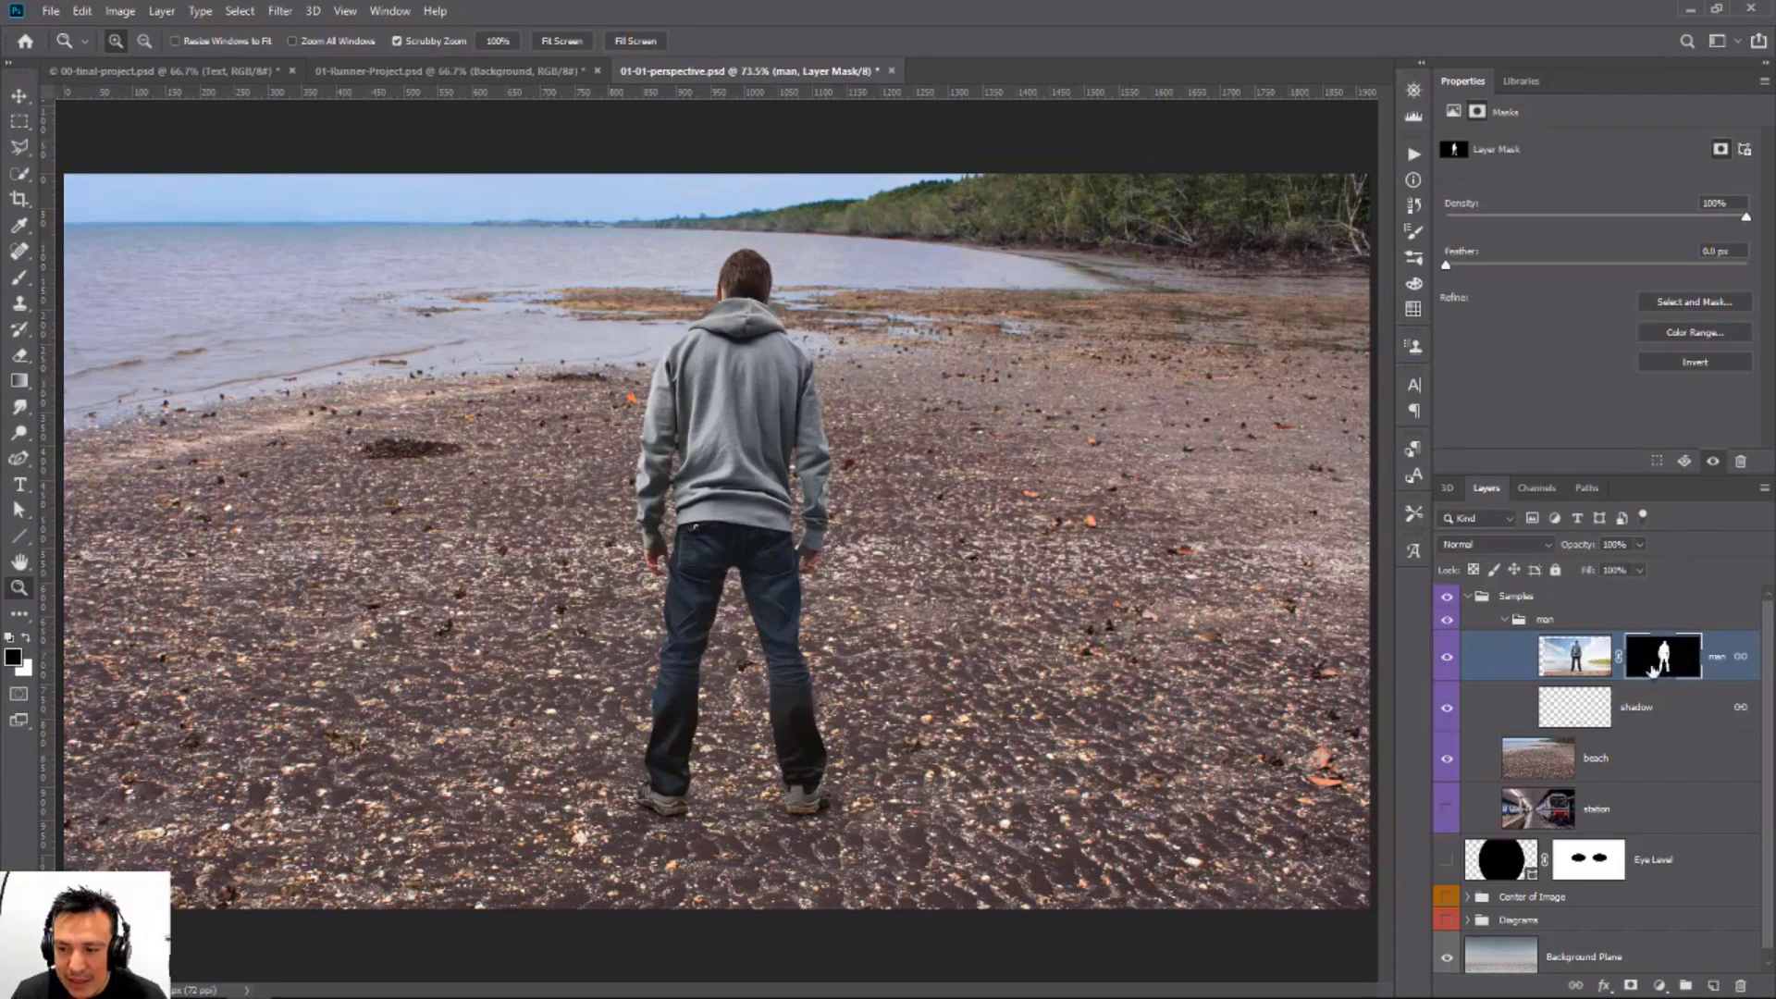
{"action": "left_click", "coordinate": [1662, 659], "text": "shift"}
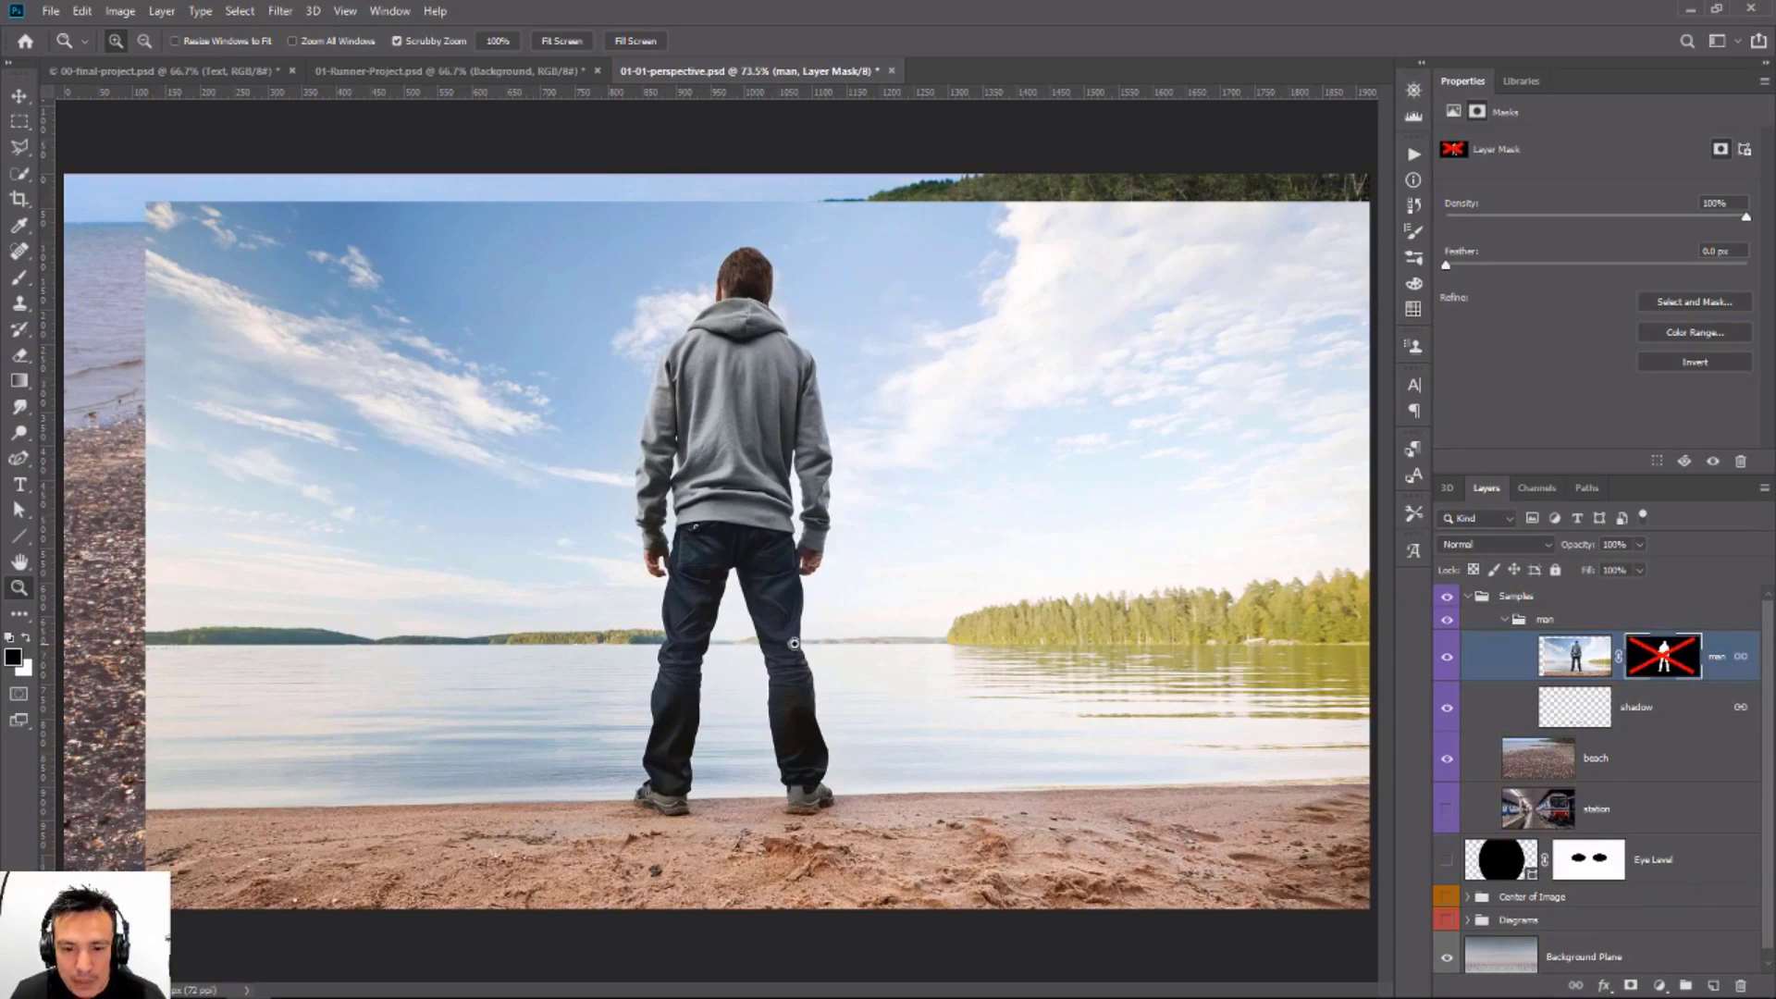
{"action": "left_click", "coordinate": [1656, 666], "text": "shift"}
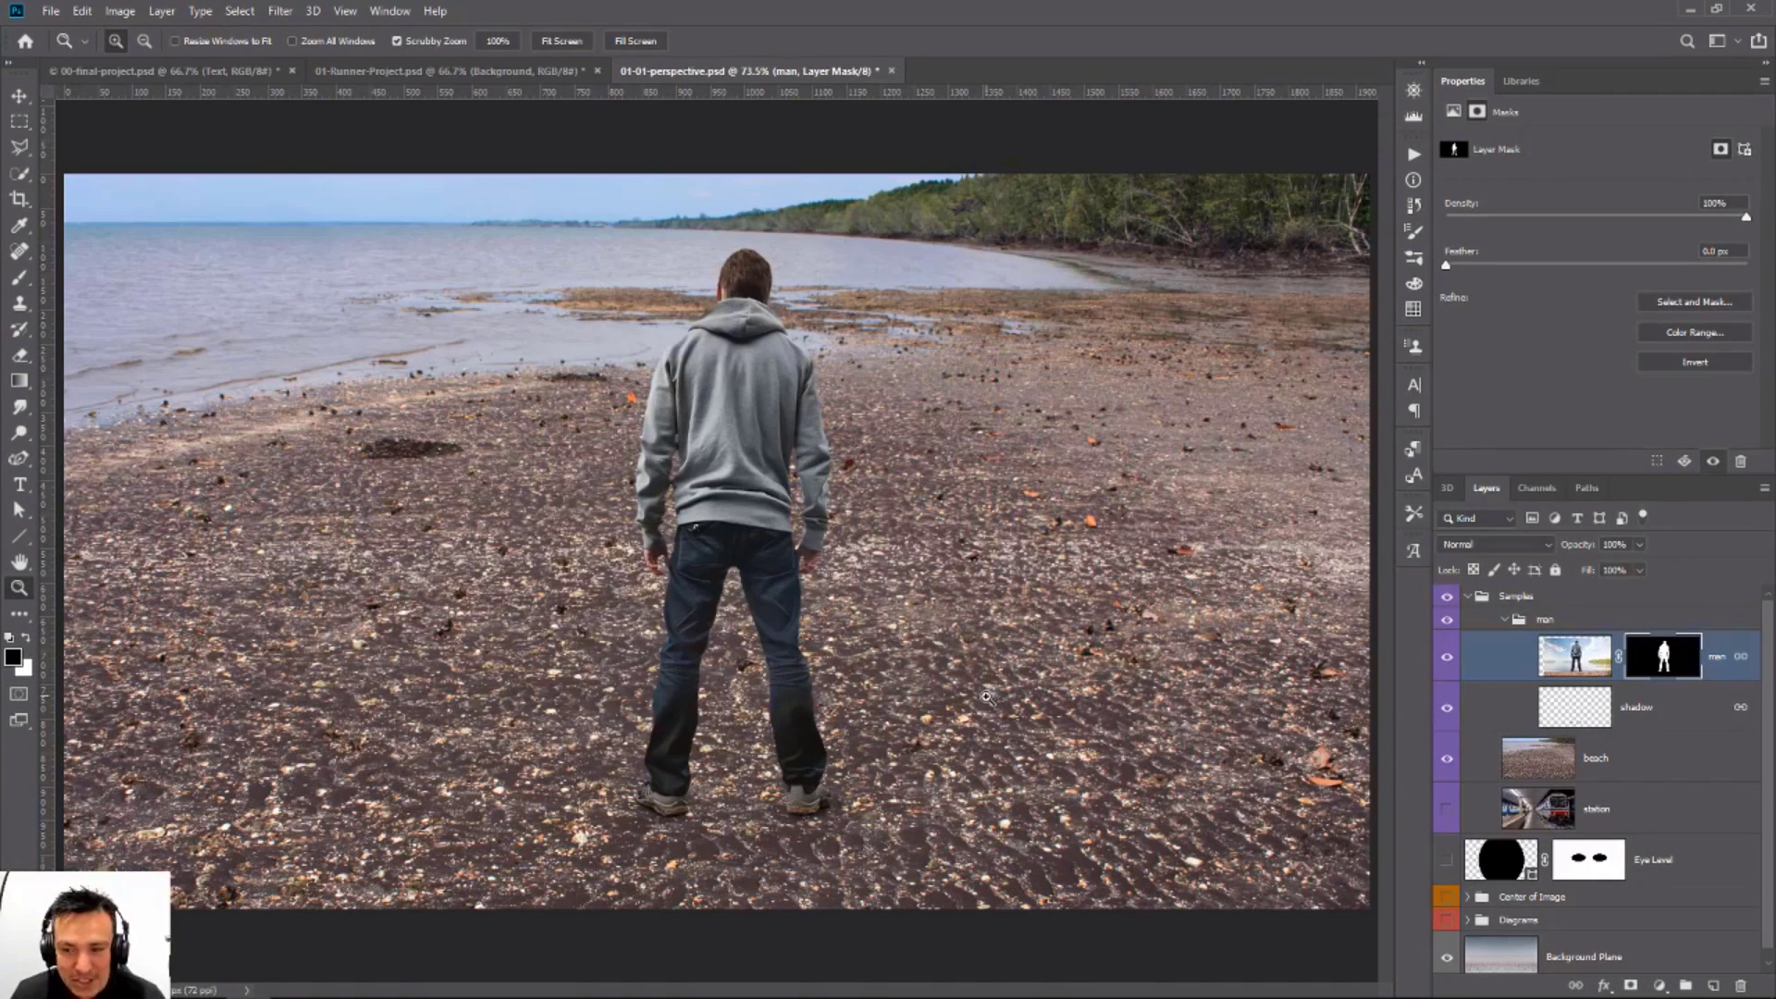
{"action": "left_click", "coordinate": [1613, 785]}
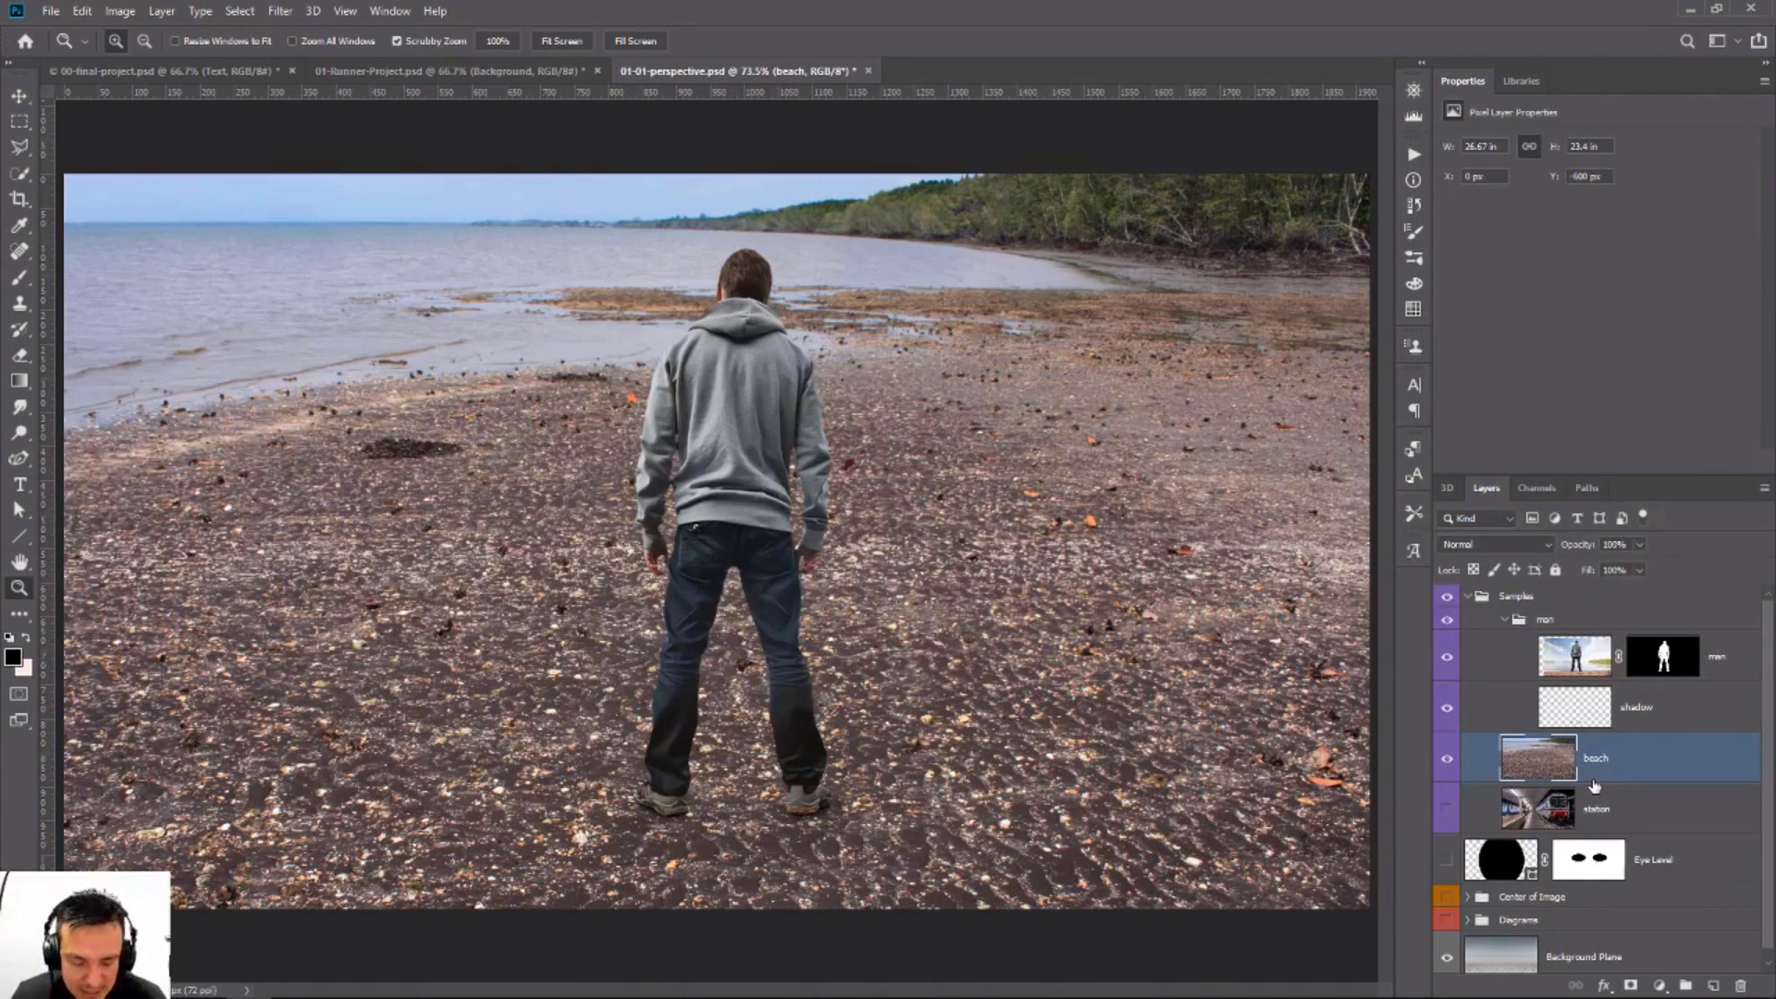
{"action": "left_click", "coordinate": [686, 567], "text": "ctrl"}
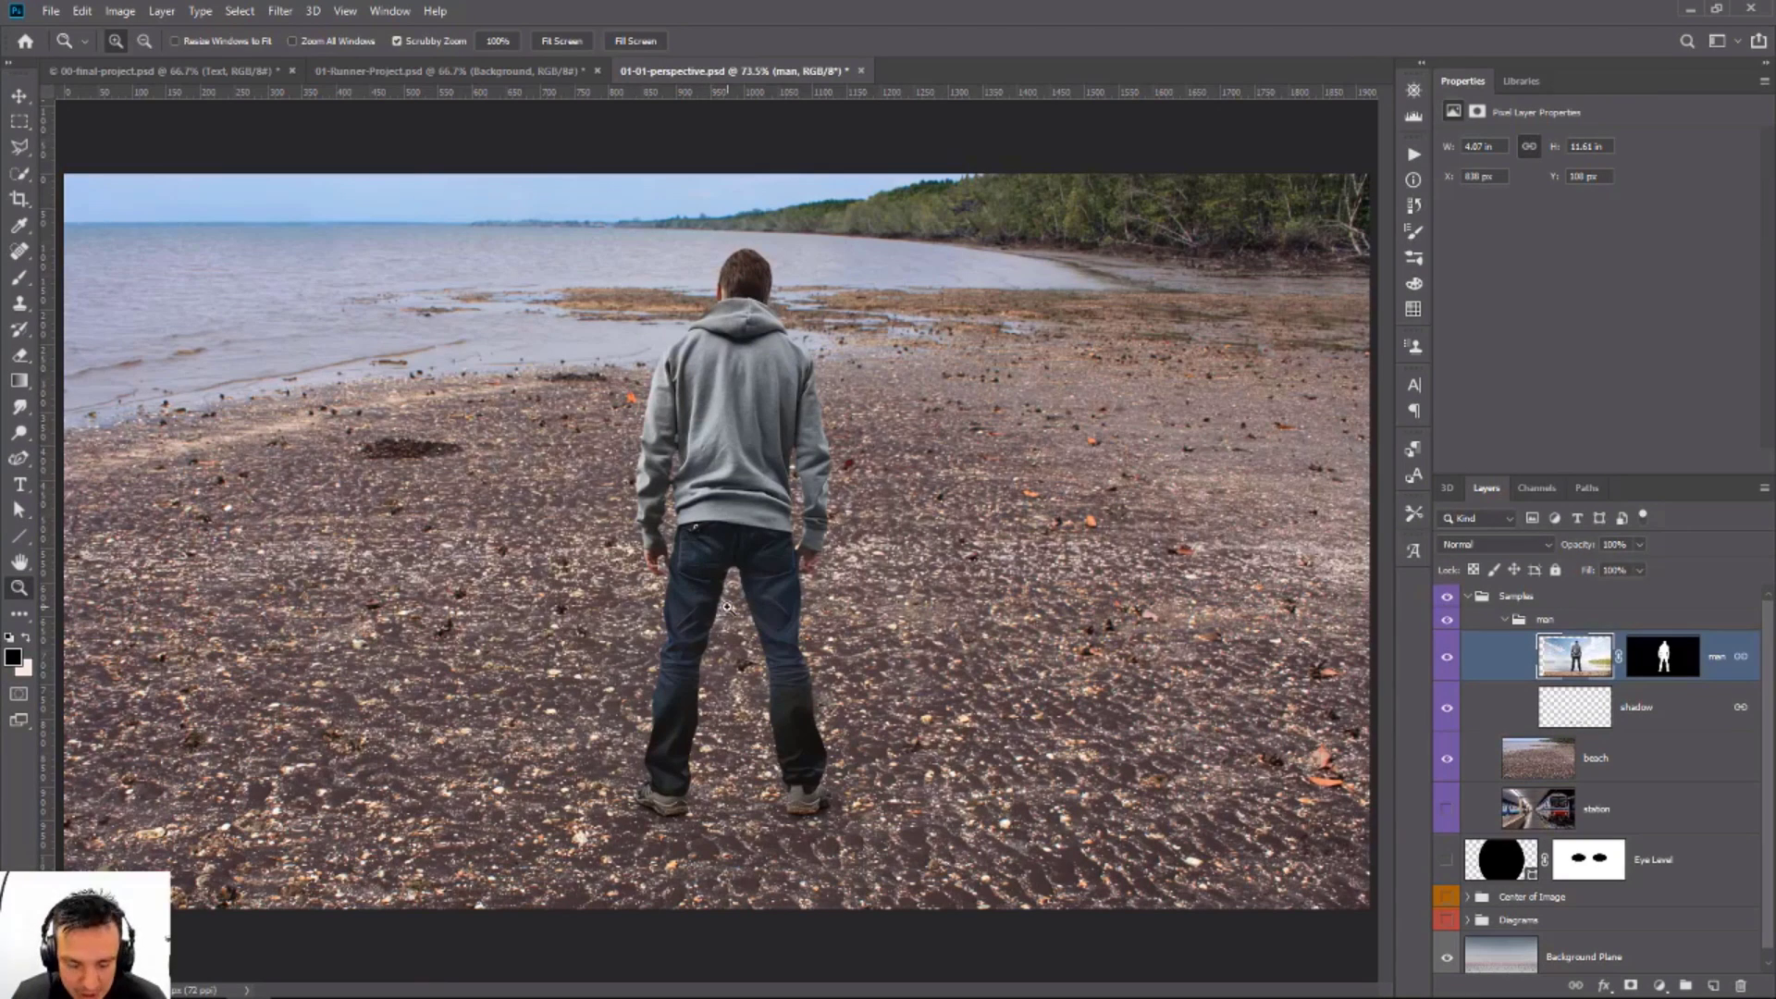
{"action": "key", "text": "v"}
{"action": "left_click_drag", "start_coordinate": [779, 665], "coordinate": [633, 256]}
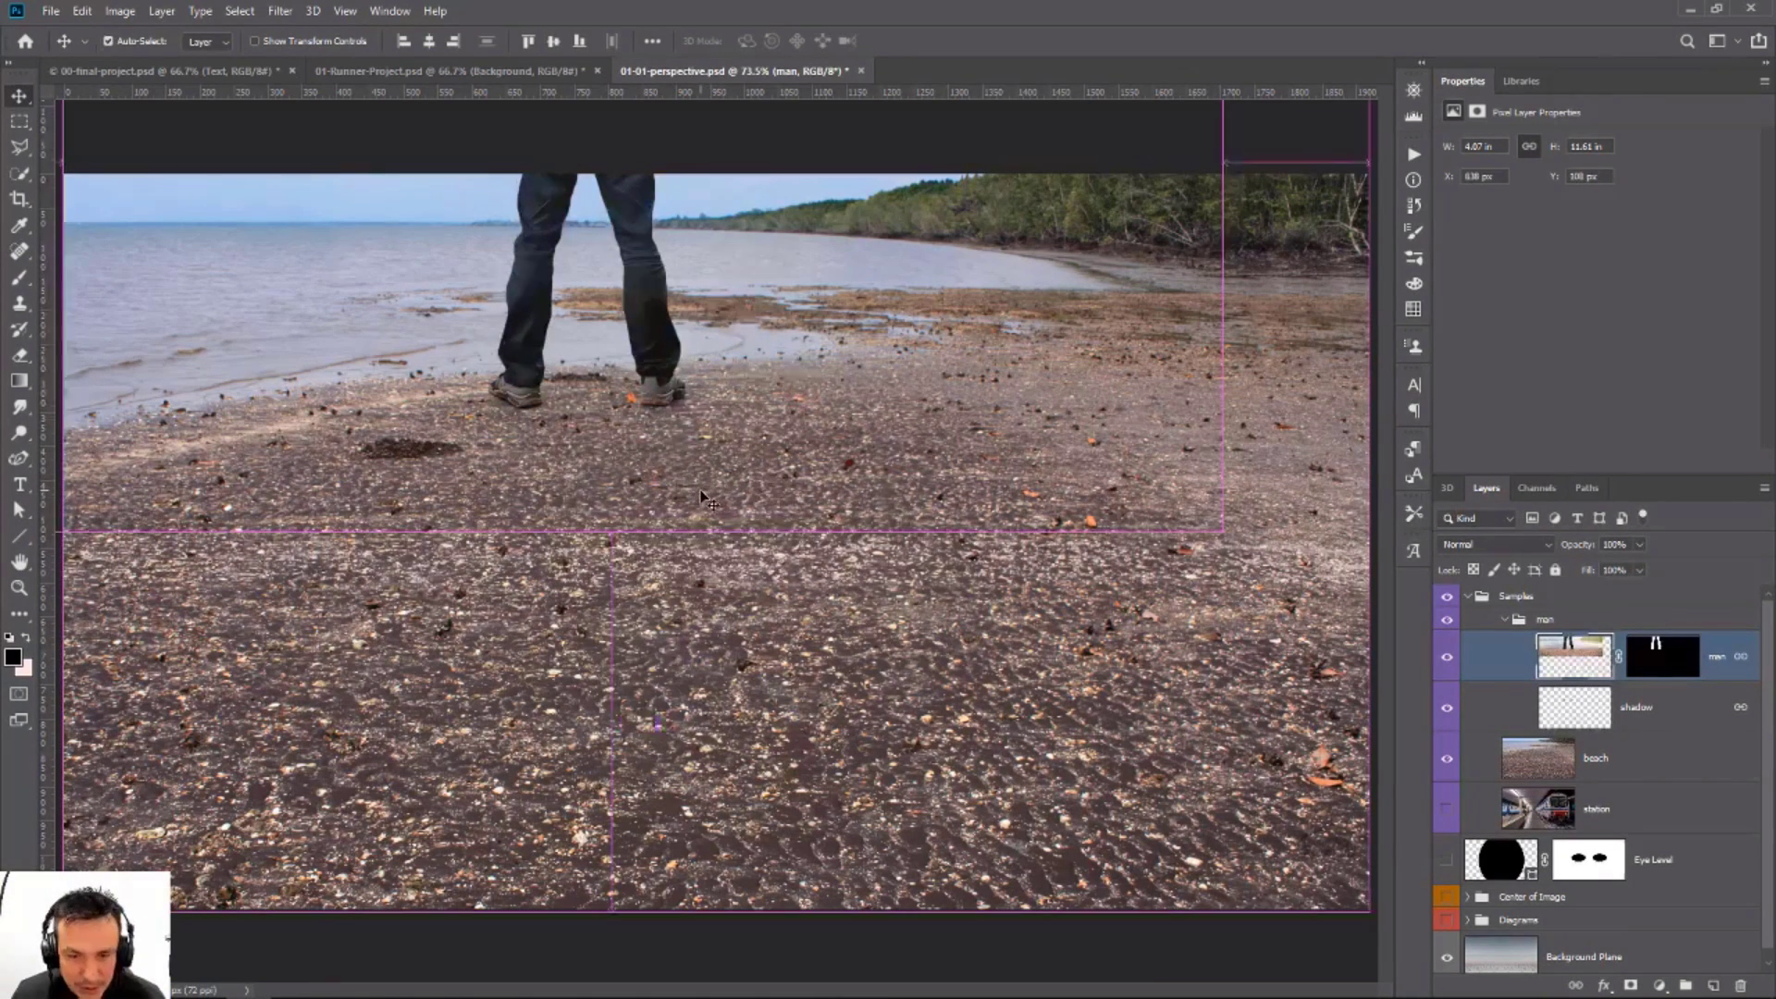
{"action": "key", "text": "ctrl+z"}
Step: Move the beach layer straight down 600 px behind the man to lower its horizon line
{"action": "left_click", "coordinate": [1551, 763]}
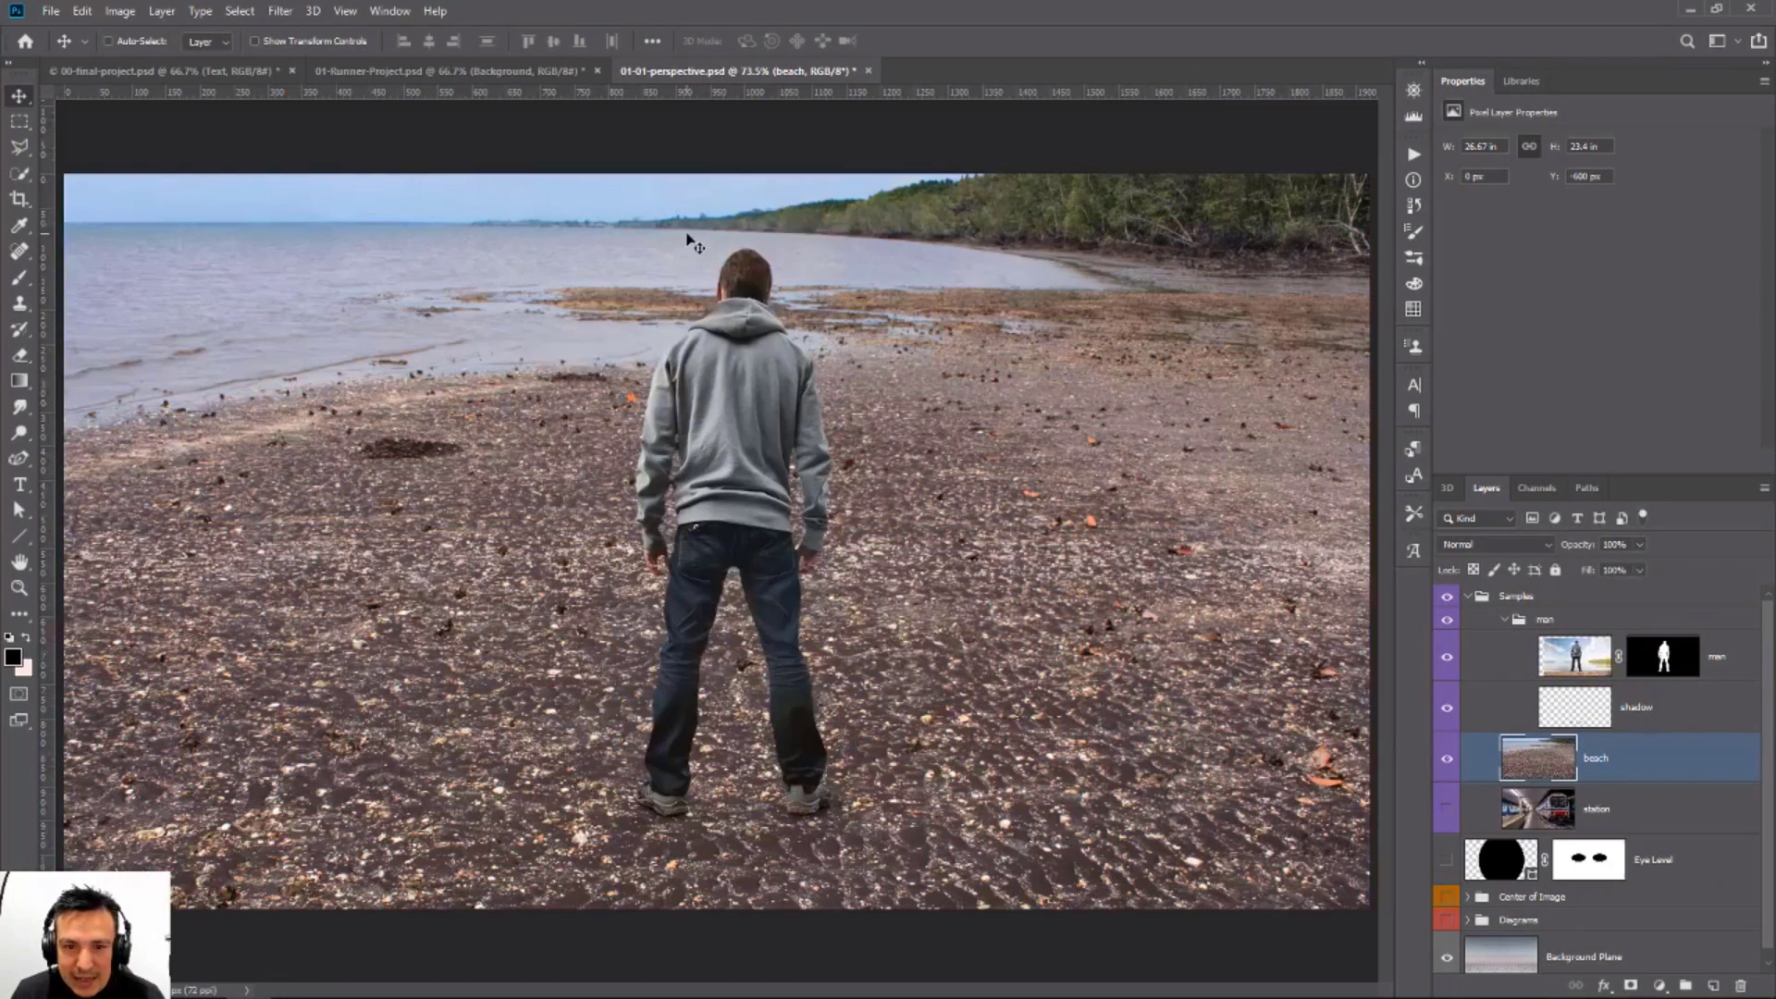
{"action": "left_click_drag", "start_coordinate": [686, 248], "coordinate": [683, 652]}
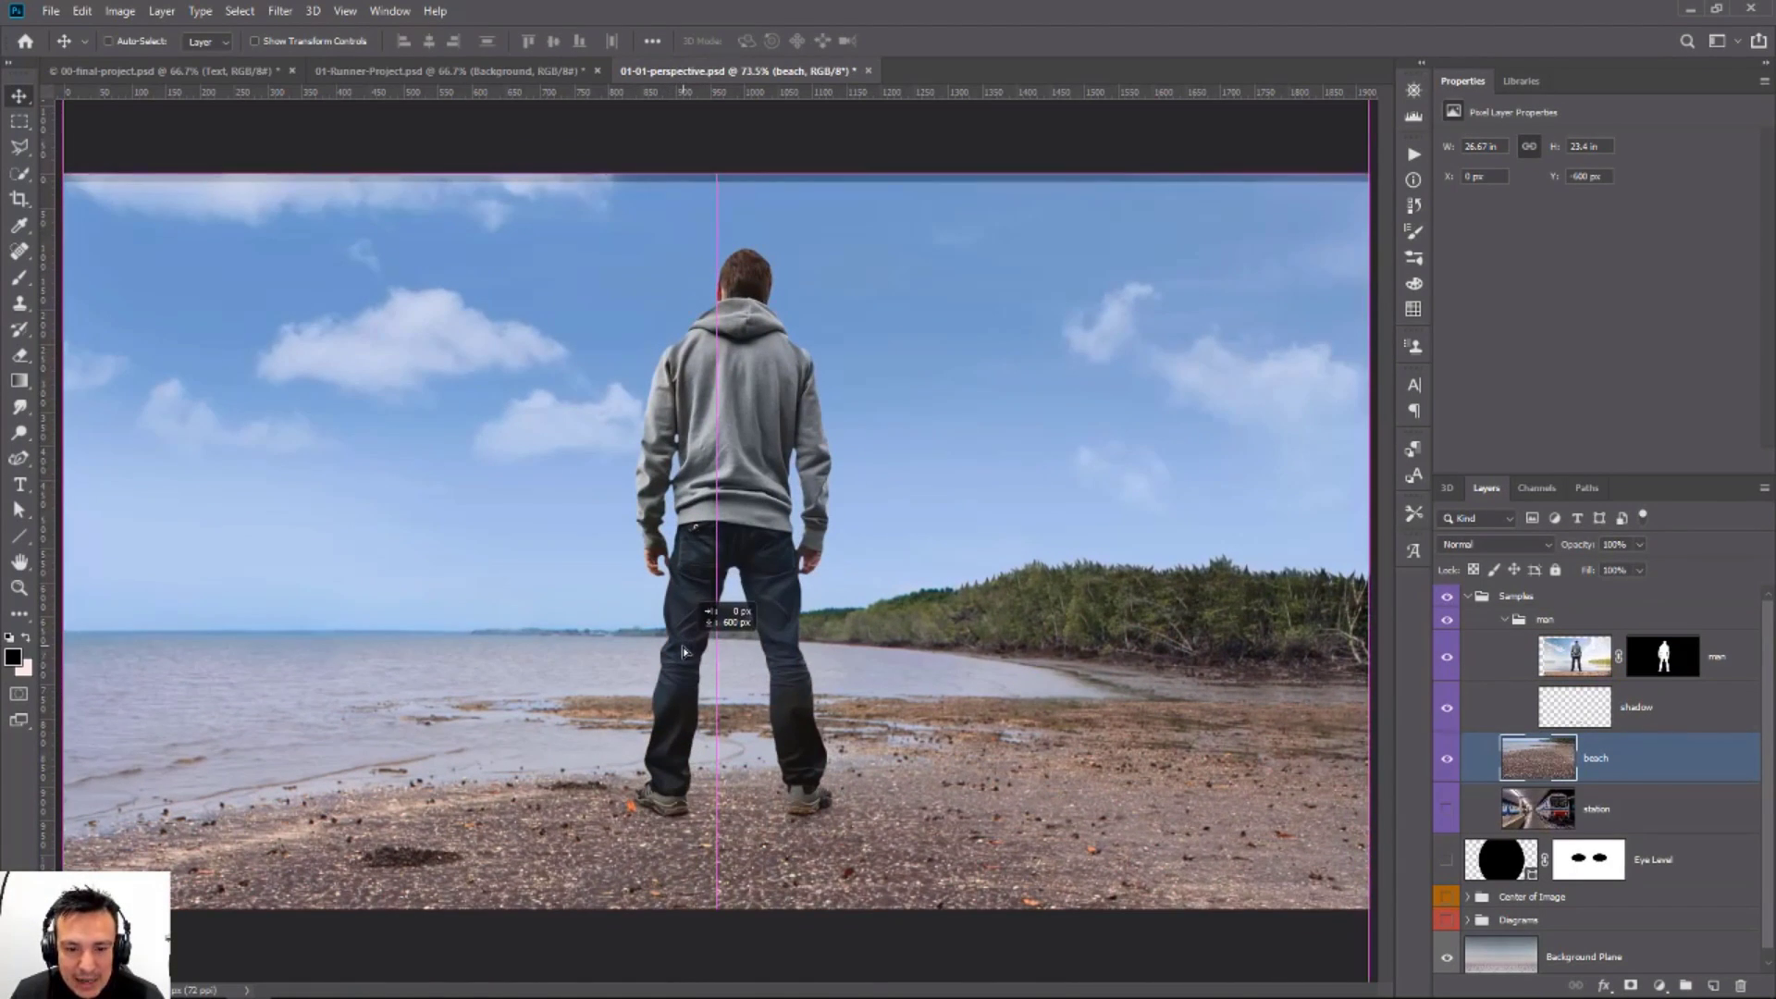
{"action": "key", "text": "ctrl+z"}
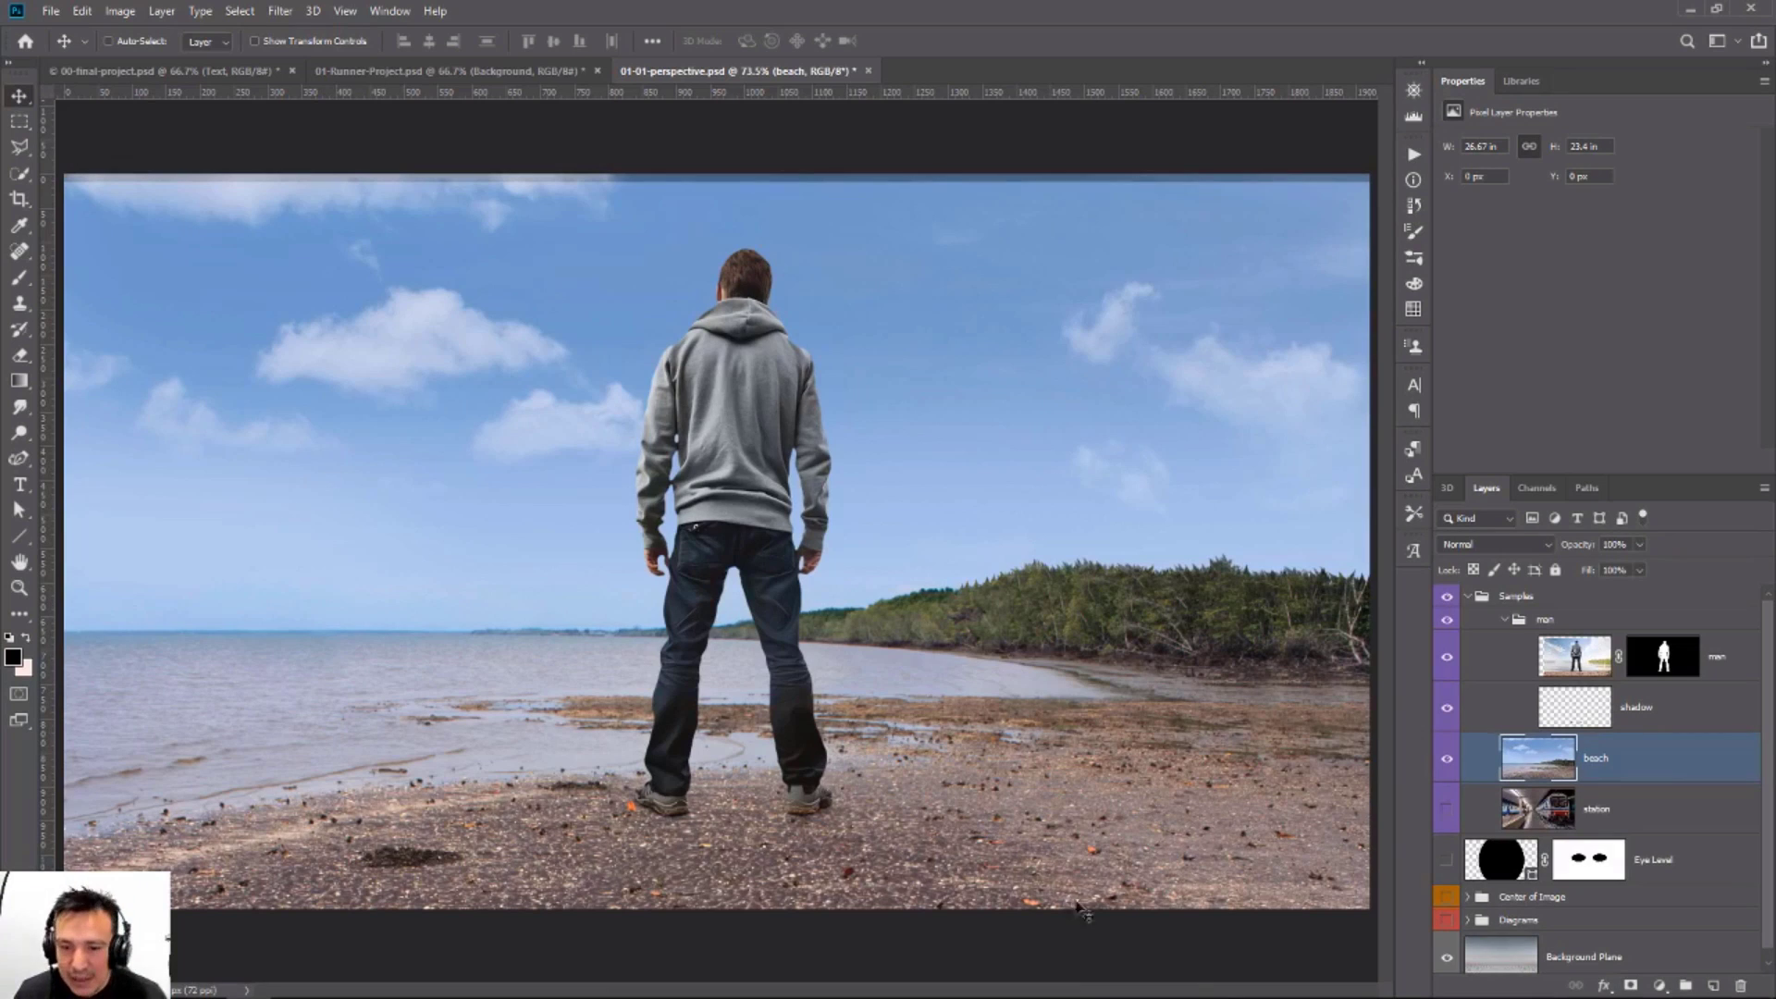
Step: Hide the beach layer and the man group, and show the station layer
{"action": "left_click", "coordinate": [1447, 758]}
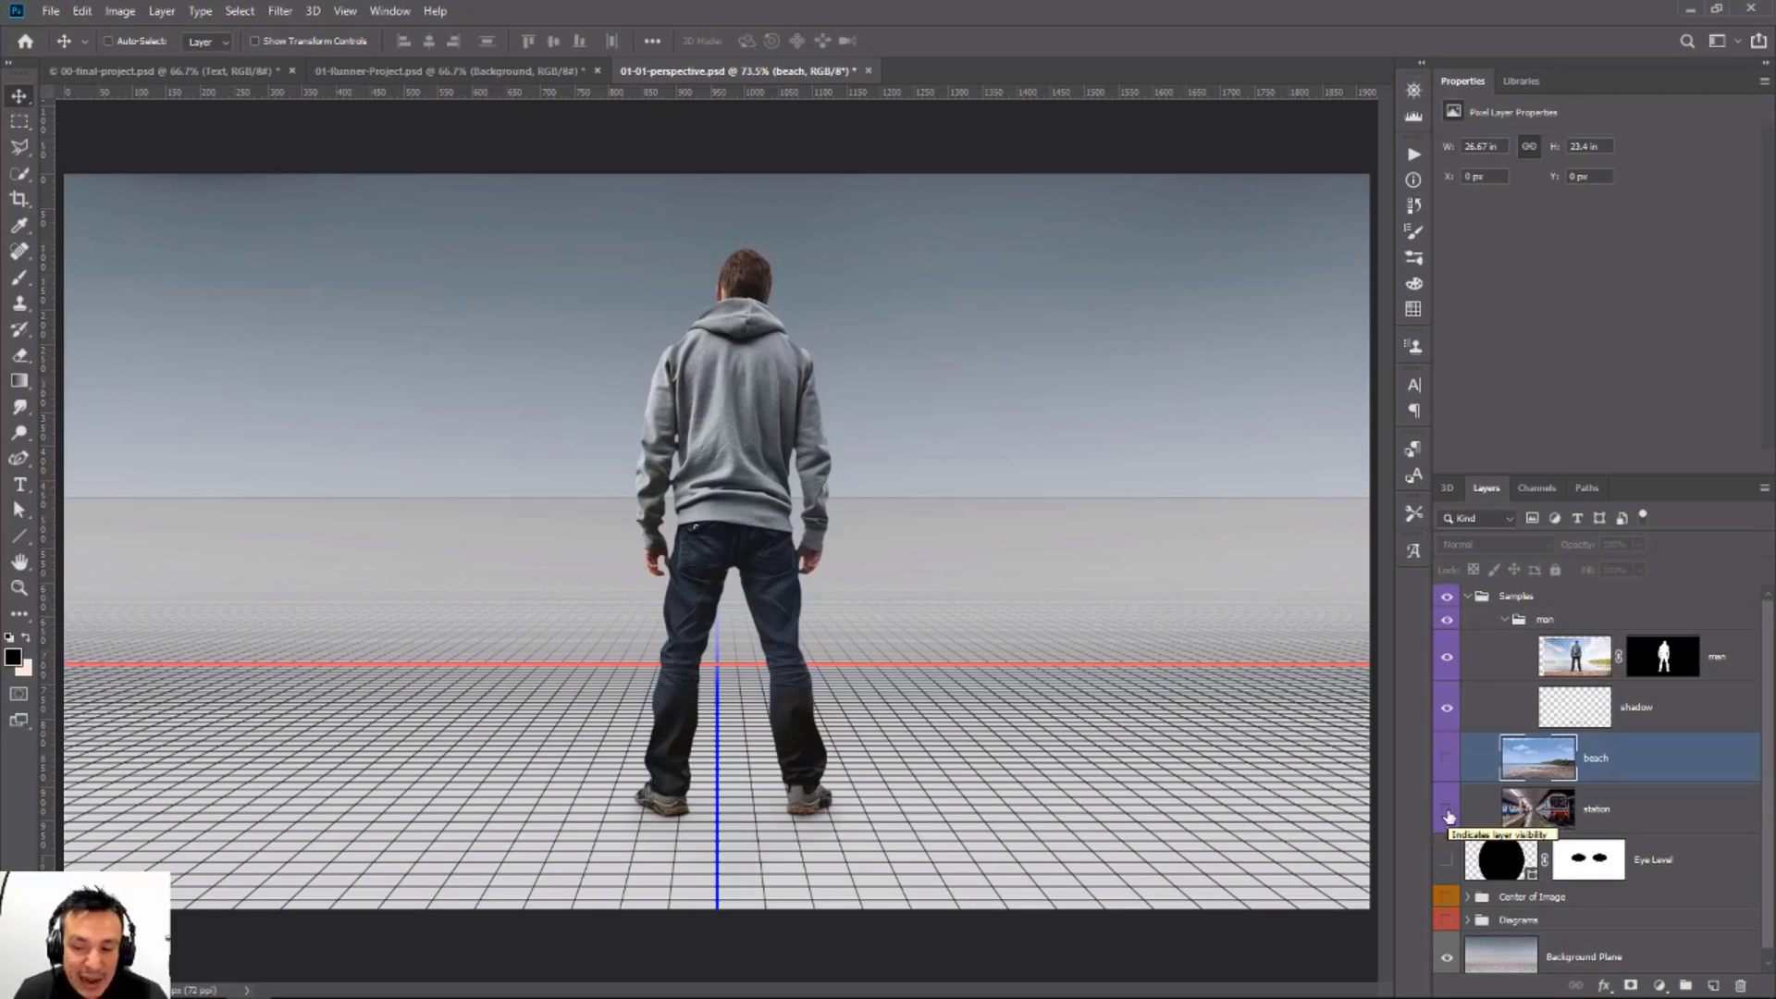
{"action": "left_click", "coordinate": [1445, 810]}
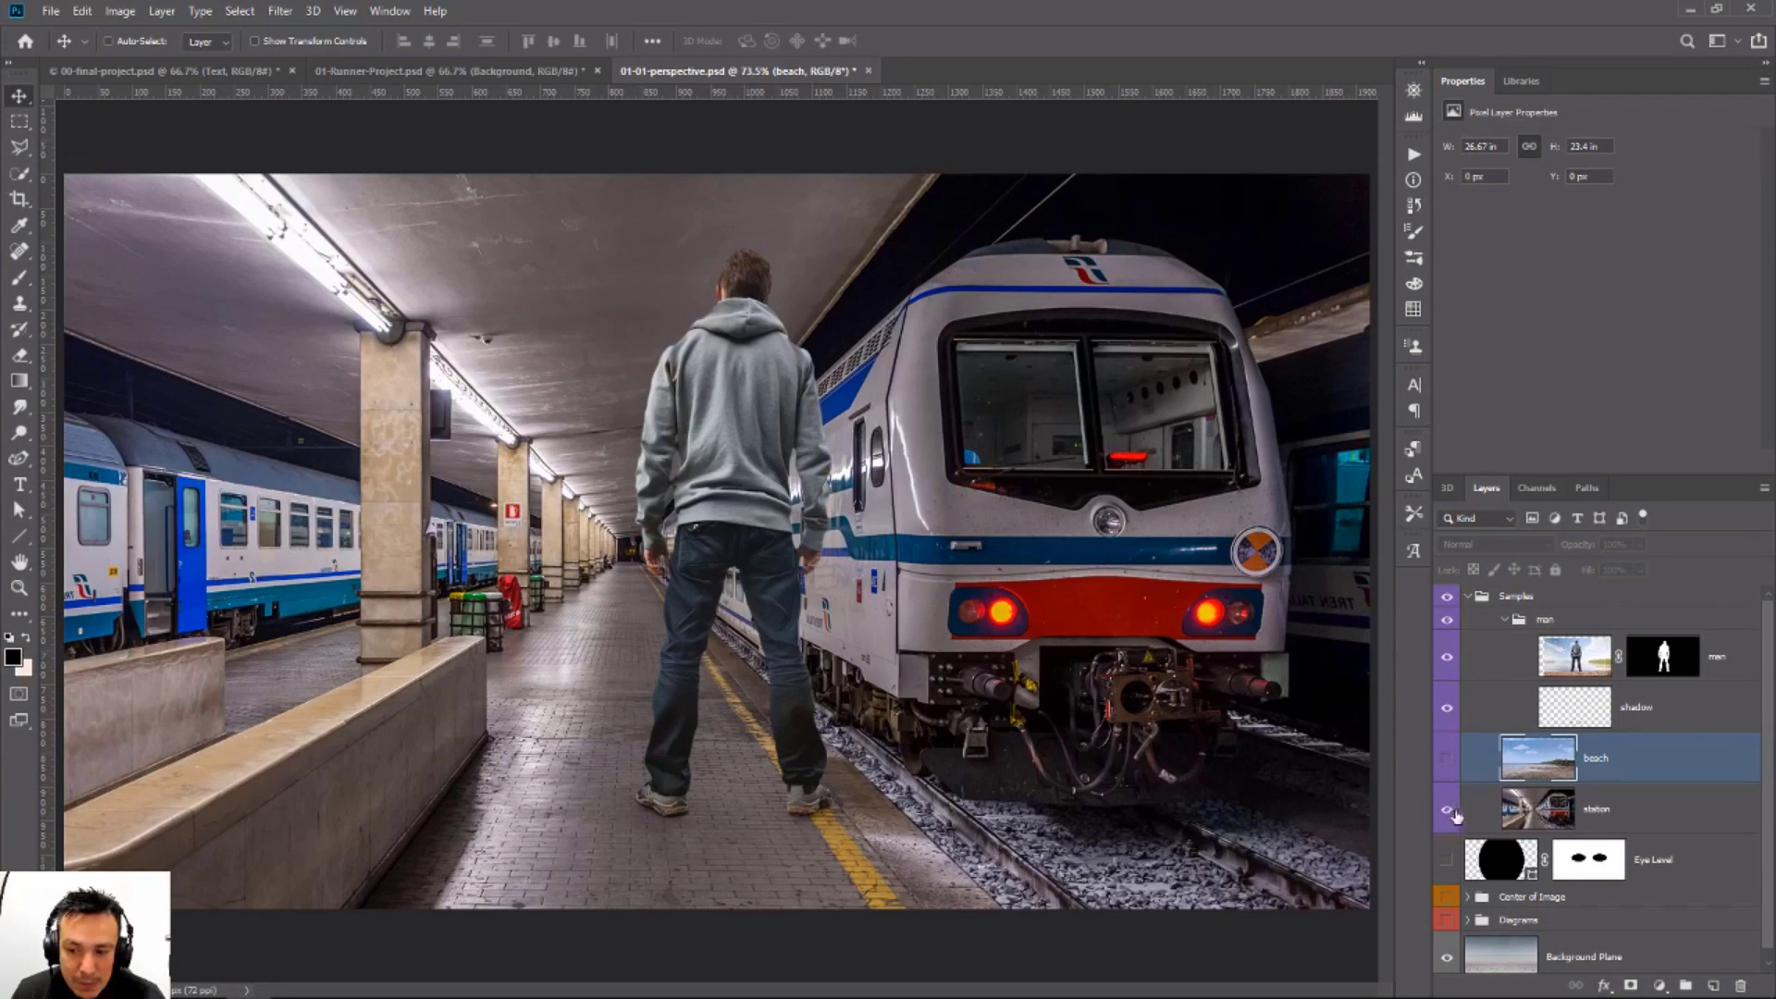
{"action": "left_click", "coordinate": [1446, 619]}
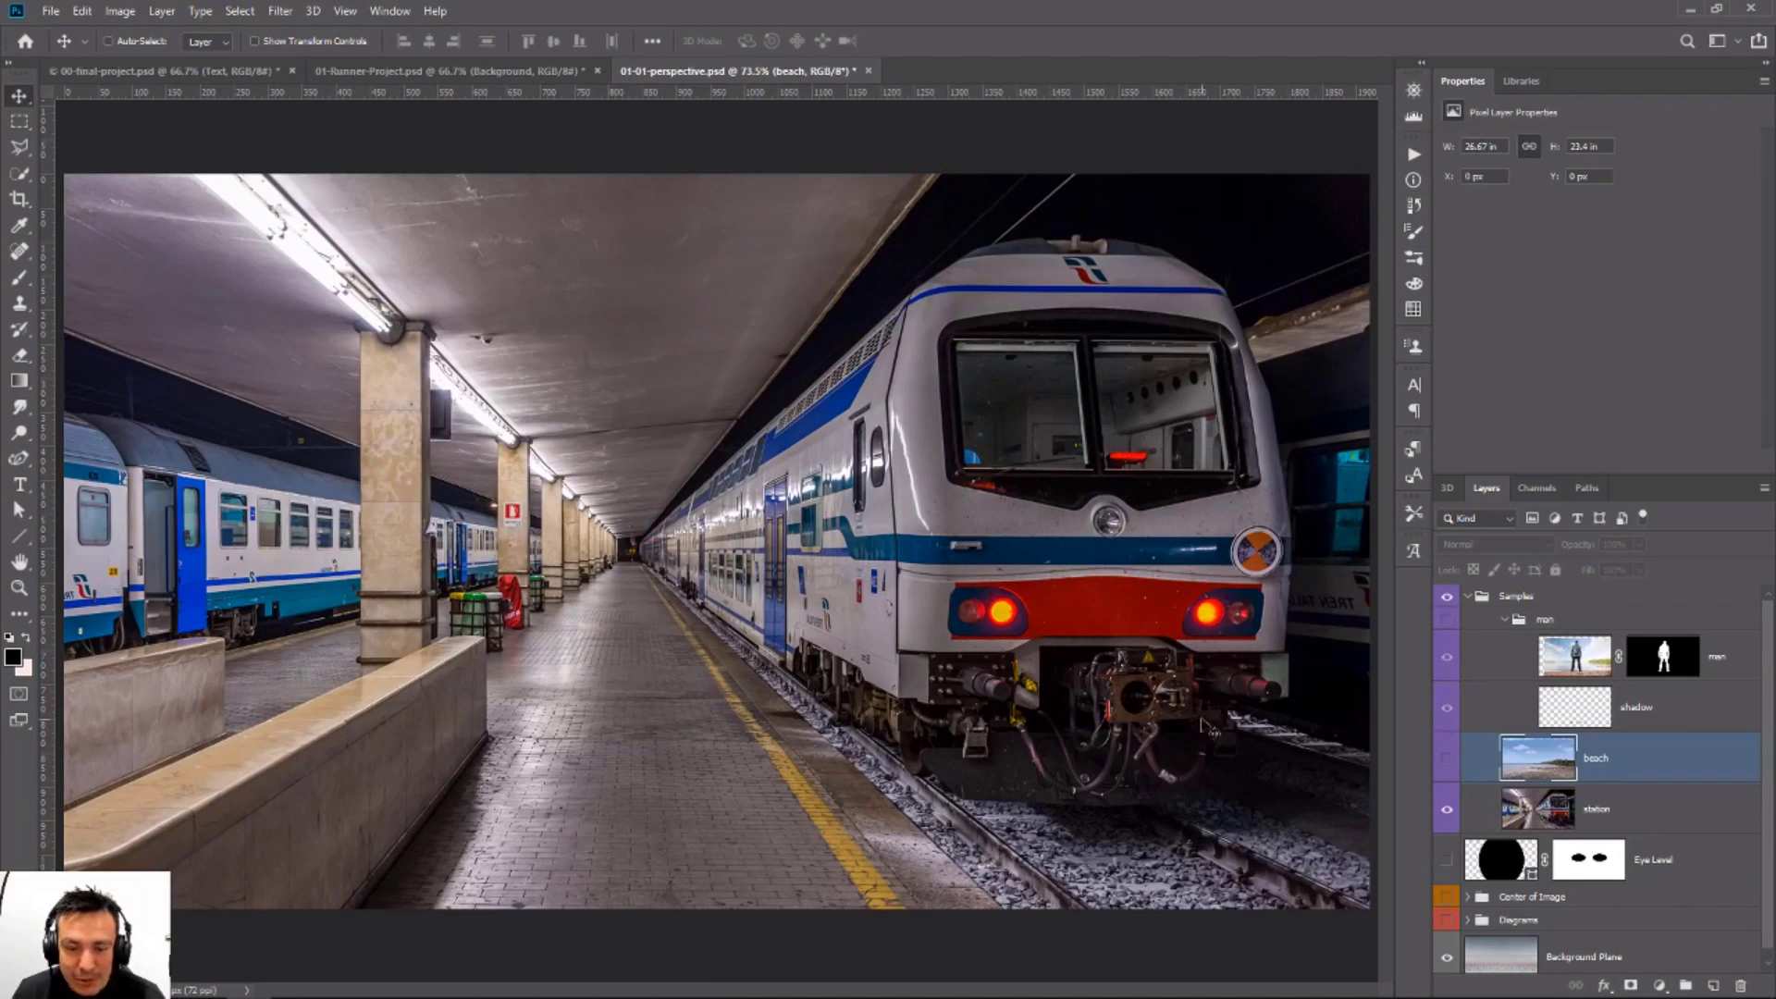
Step: Draw four lines along the platform edge, both trains' upper edges and the low wall through the vanishing point, and delete their layers
{"action": "left_click", "coordinate": [20, 537]}
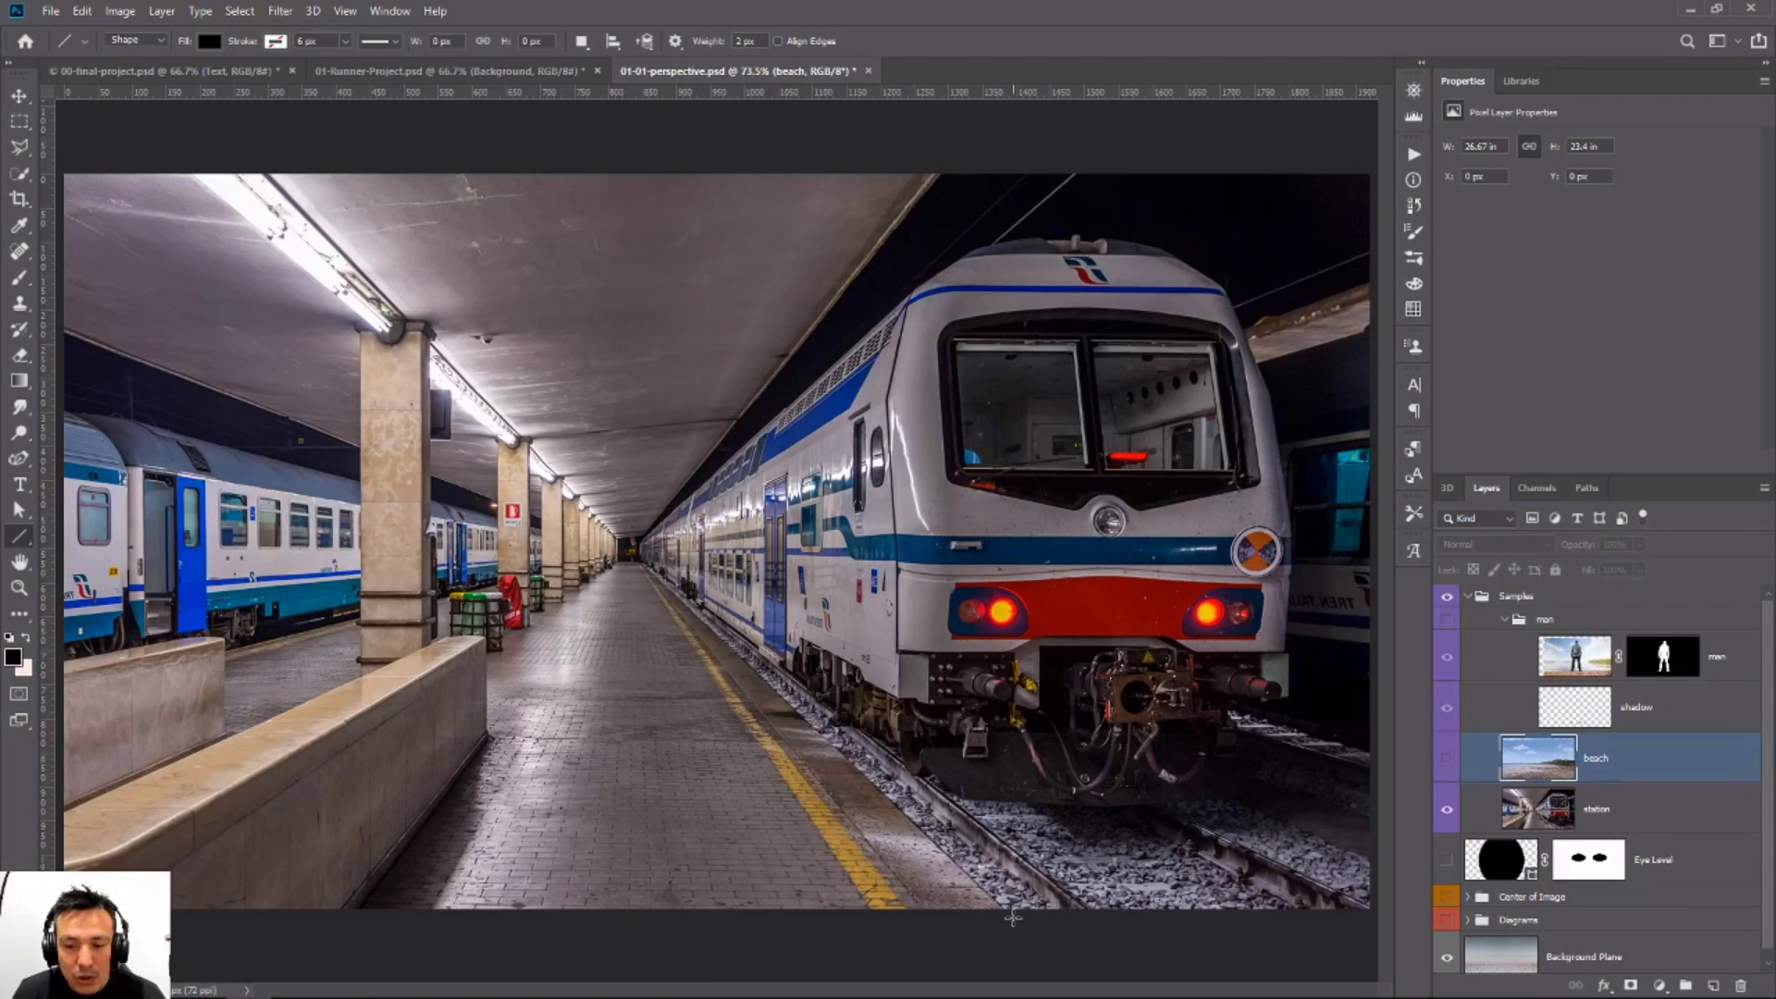
{"action": "left_click_drag", "start_coordinate": [1013, 915], "coordinate": [539, 460]}
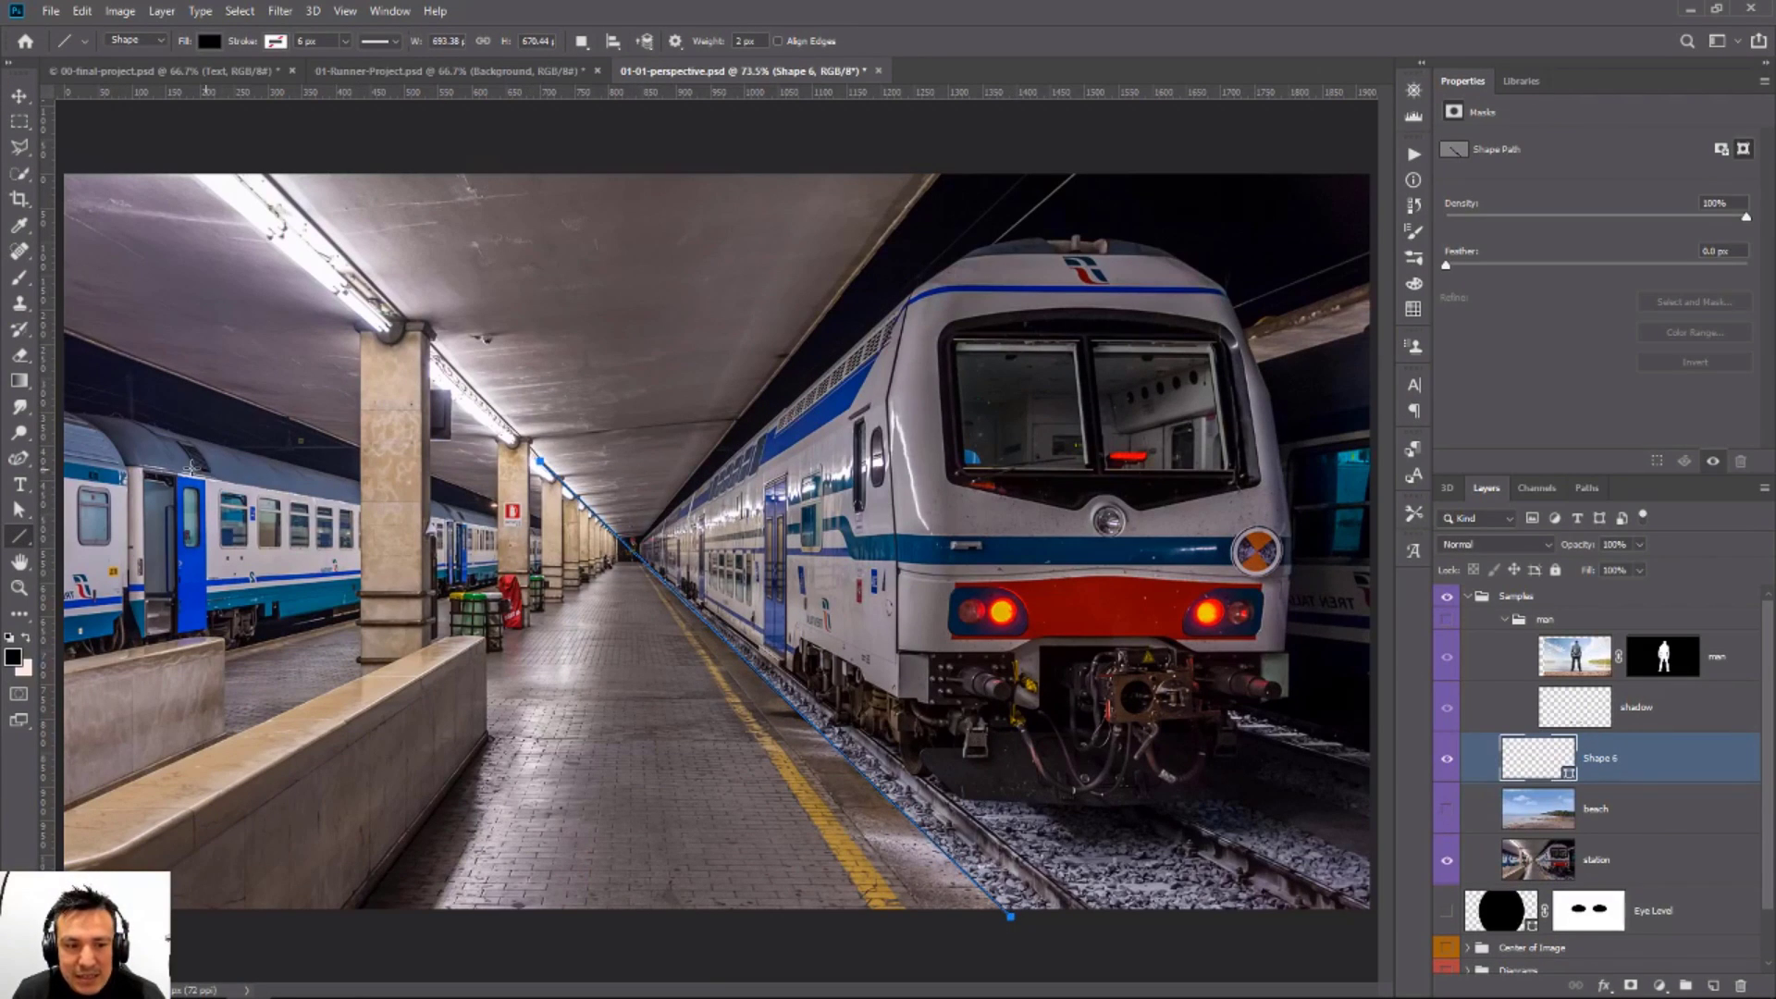
{"action": "left_click_drag", "start_coordinate": [132, 419], "coordinate": [735, 575]}
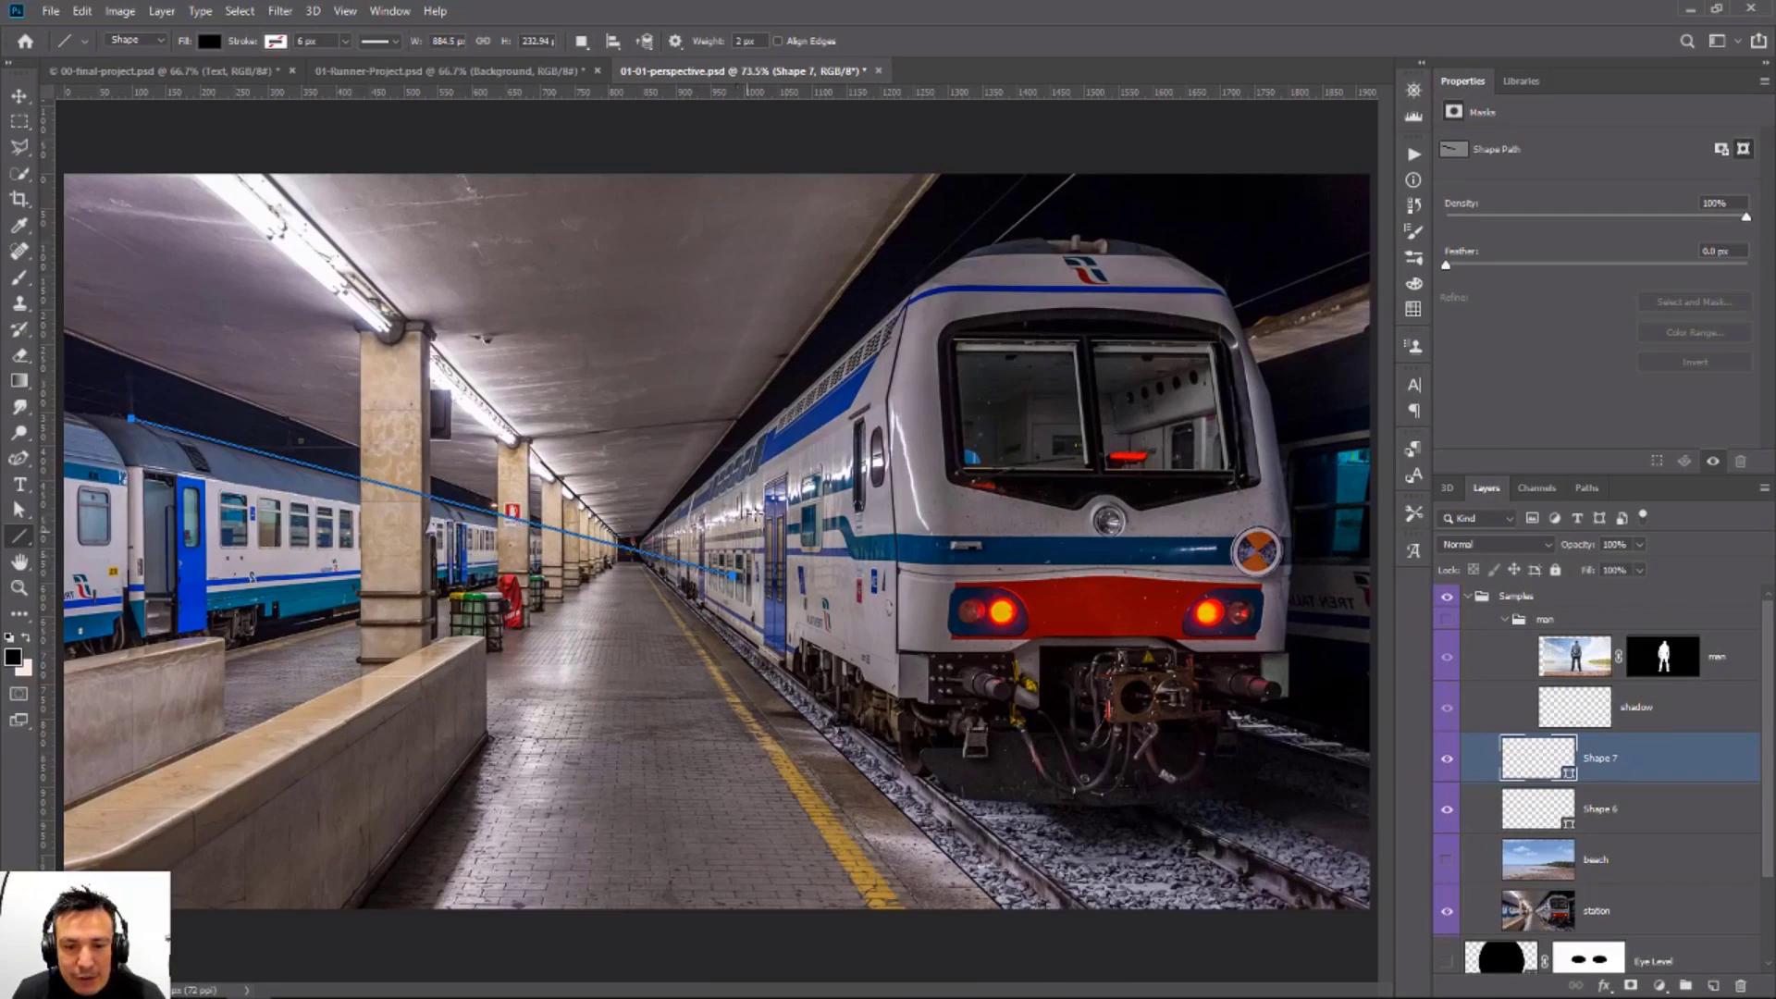
{"action": "mouse_move", "coordinate": [920, 294]}
{"action": "left_mouse_down"}
{"action": "mouse_move", "coordinate": [555, 578]}
{"action": "mouse_move", "coordinate": [583, 590]}
{"action": "left_mouse_up"}
{"action": "mouse_move", "coordinate": [173, 866]}
{"action": "left_mouse_down"}
{"action": "mouse_move", "coordinate": [740, 485]}
{"action": "mouse_move", "coordinate": [685, 510]}
{"action": "left_mouse_up"}
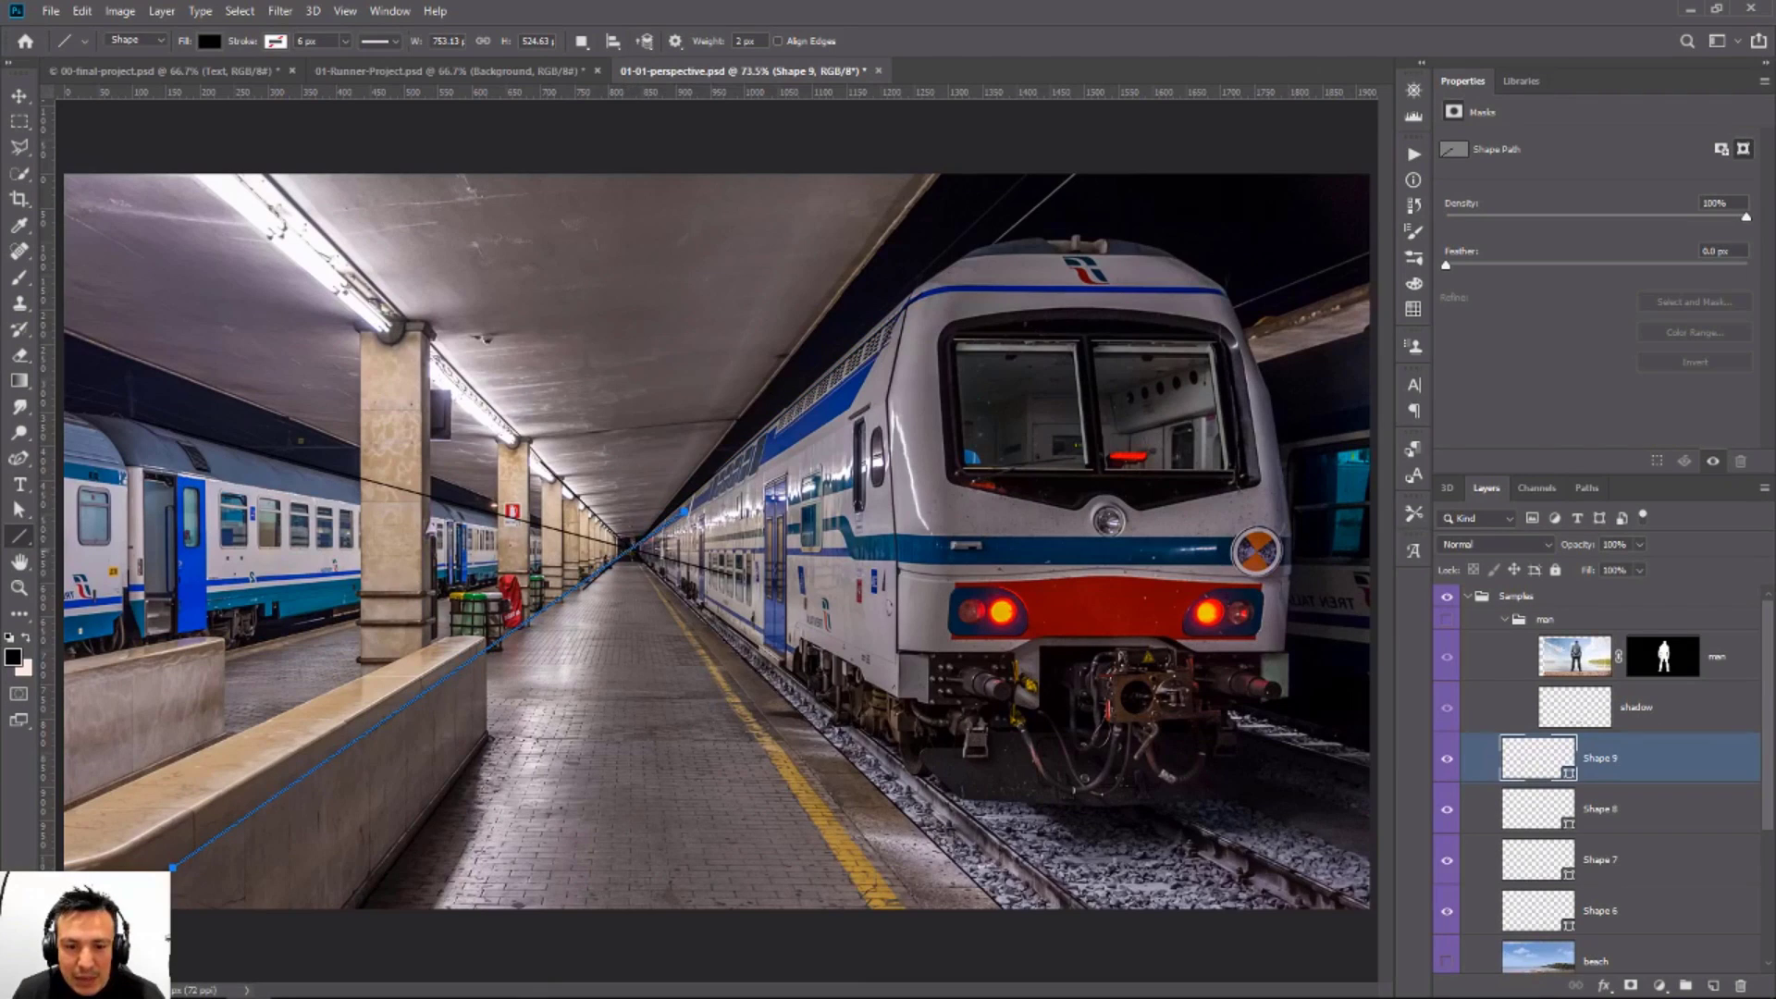
{"action": "left_click", "coordinate": [1649, 904], "text": "shift"}
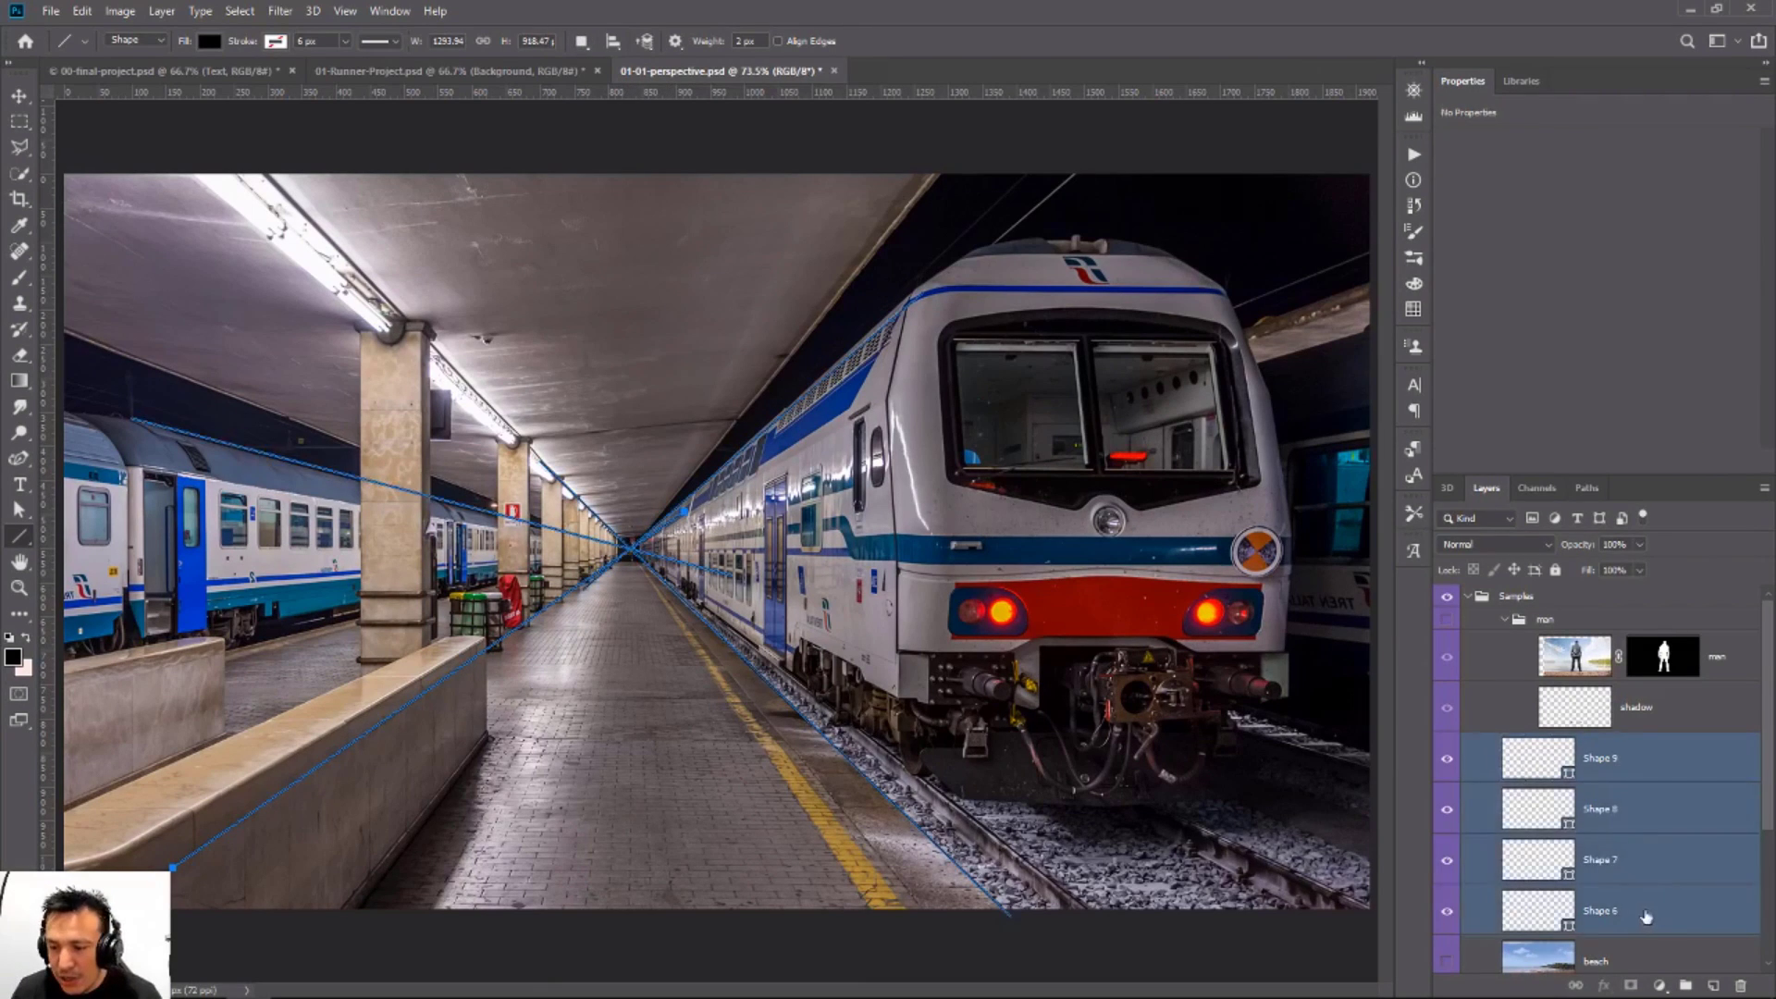
{"action": "key", "text": "Delete"}
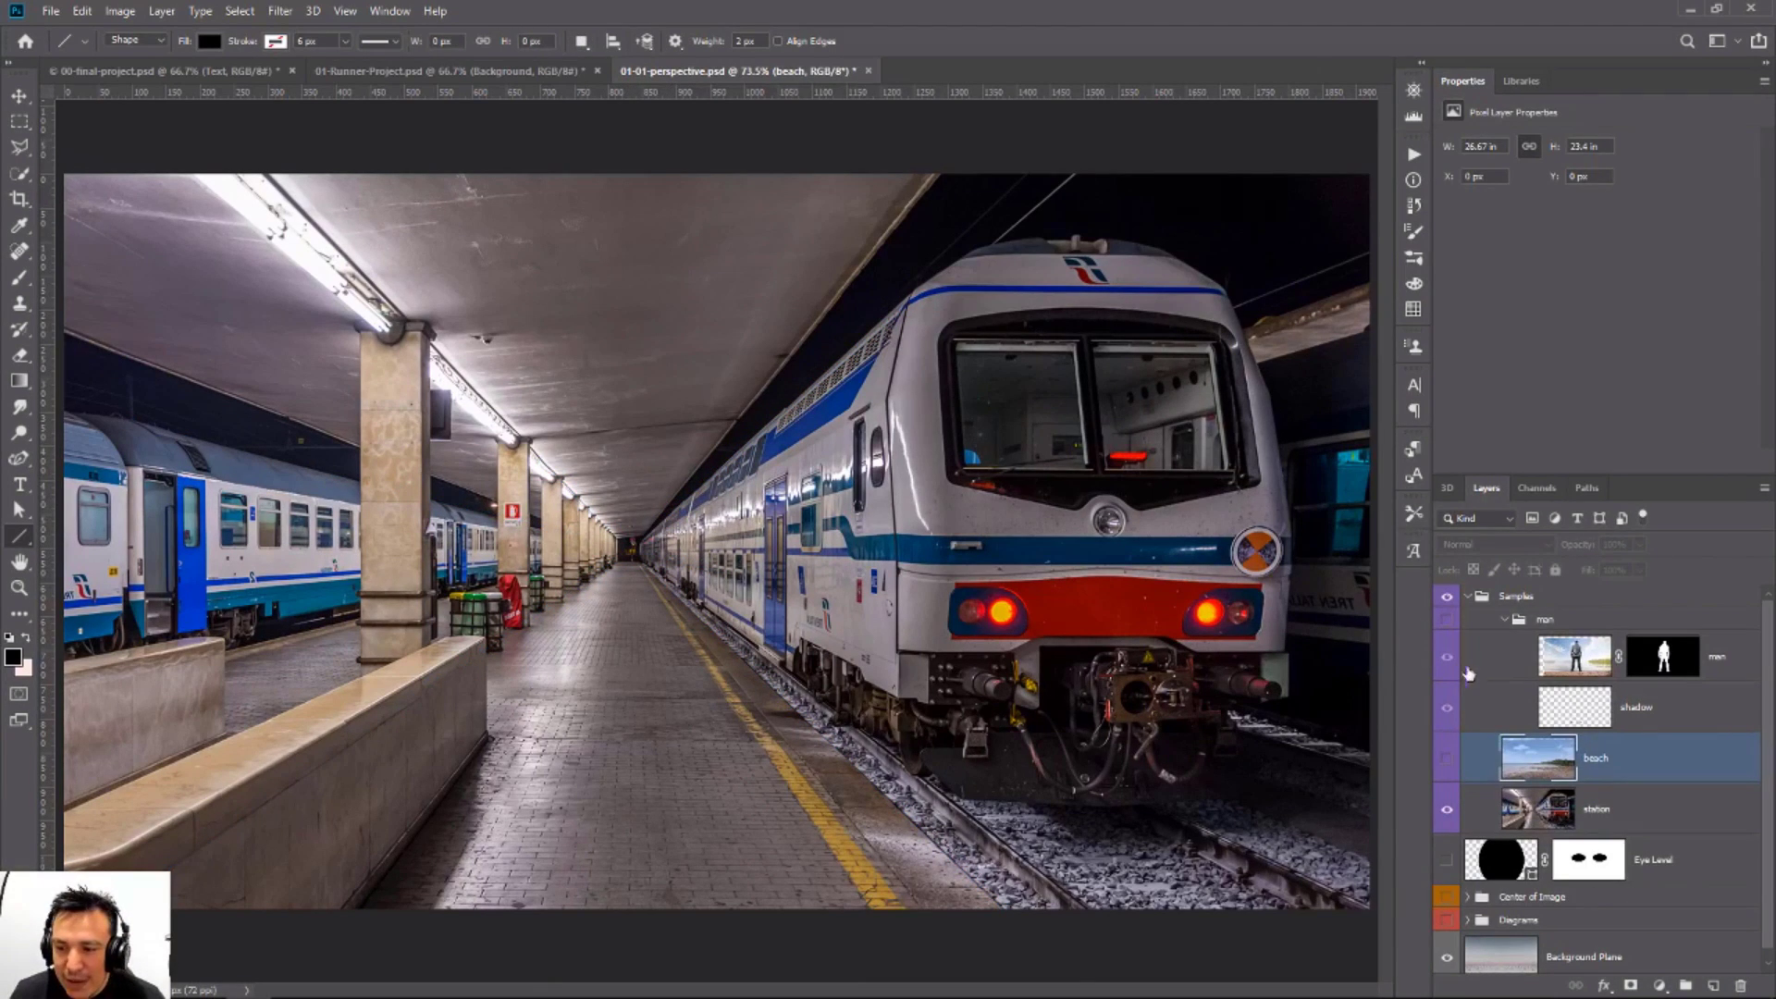
Step: Show the man group again and move the man up and left, placing his feet on the walkway beside the yellow line
{"action": "left_click", "coordinate": [1573, 661]}
{"action": "left_click", "coordinate": [1446, 621]}
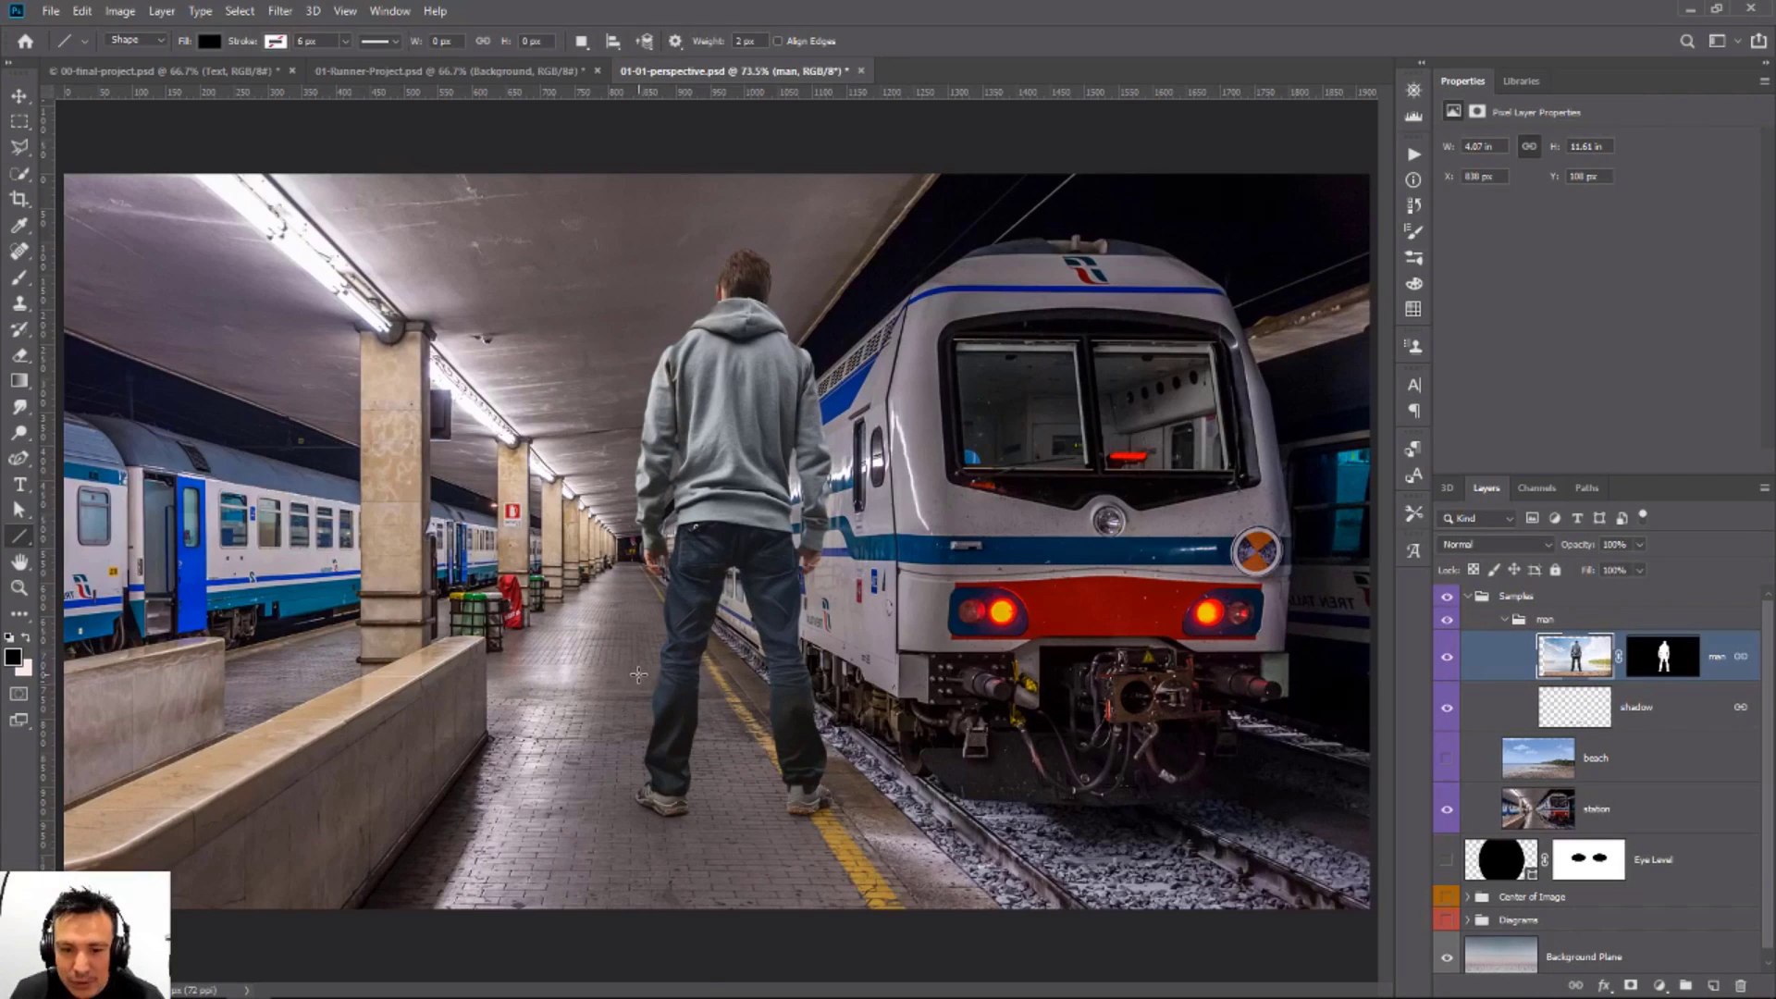
{"action": "key", "text": "v"}
{"action": "left_click_drag", "start_coordinate": [786, 733], "coordinate": [670, 652]}
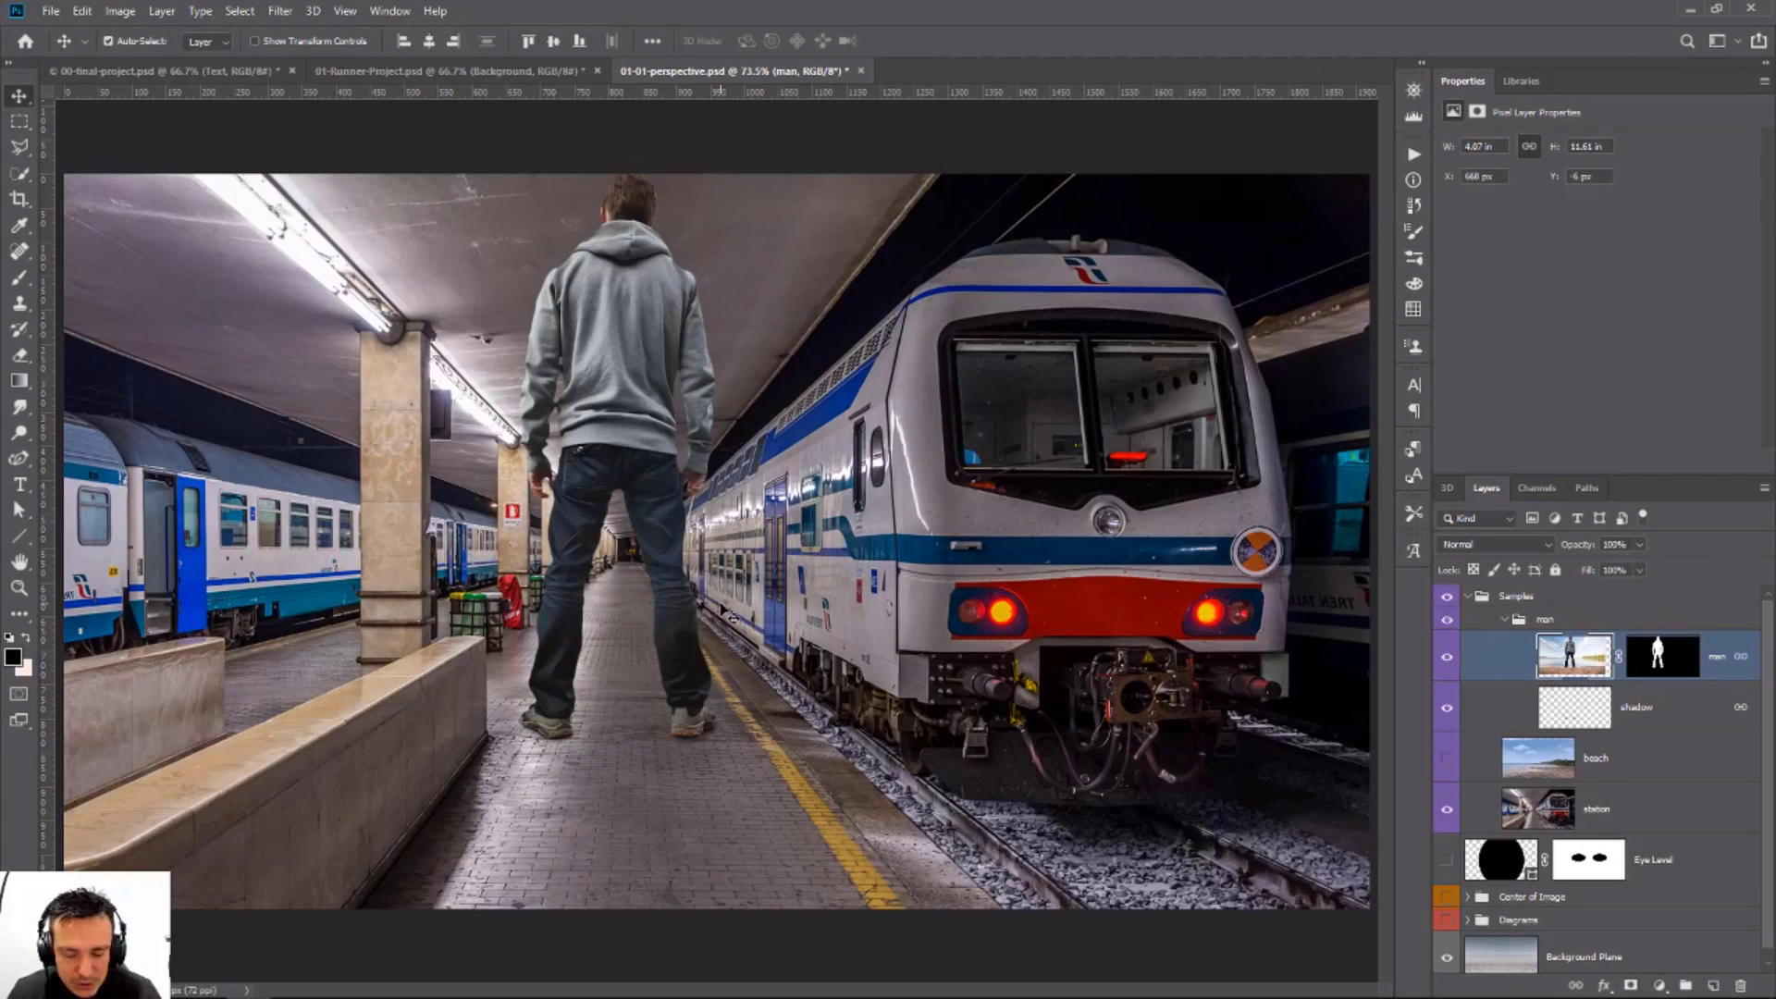
Step: Try scaling the man down to about 49% and standing him on the platform with his head near the horizon, and undo the transform
{"action": "key", "text": "ctrl+t"}
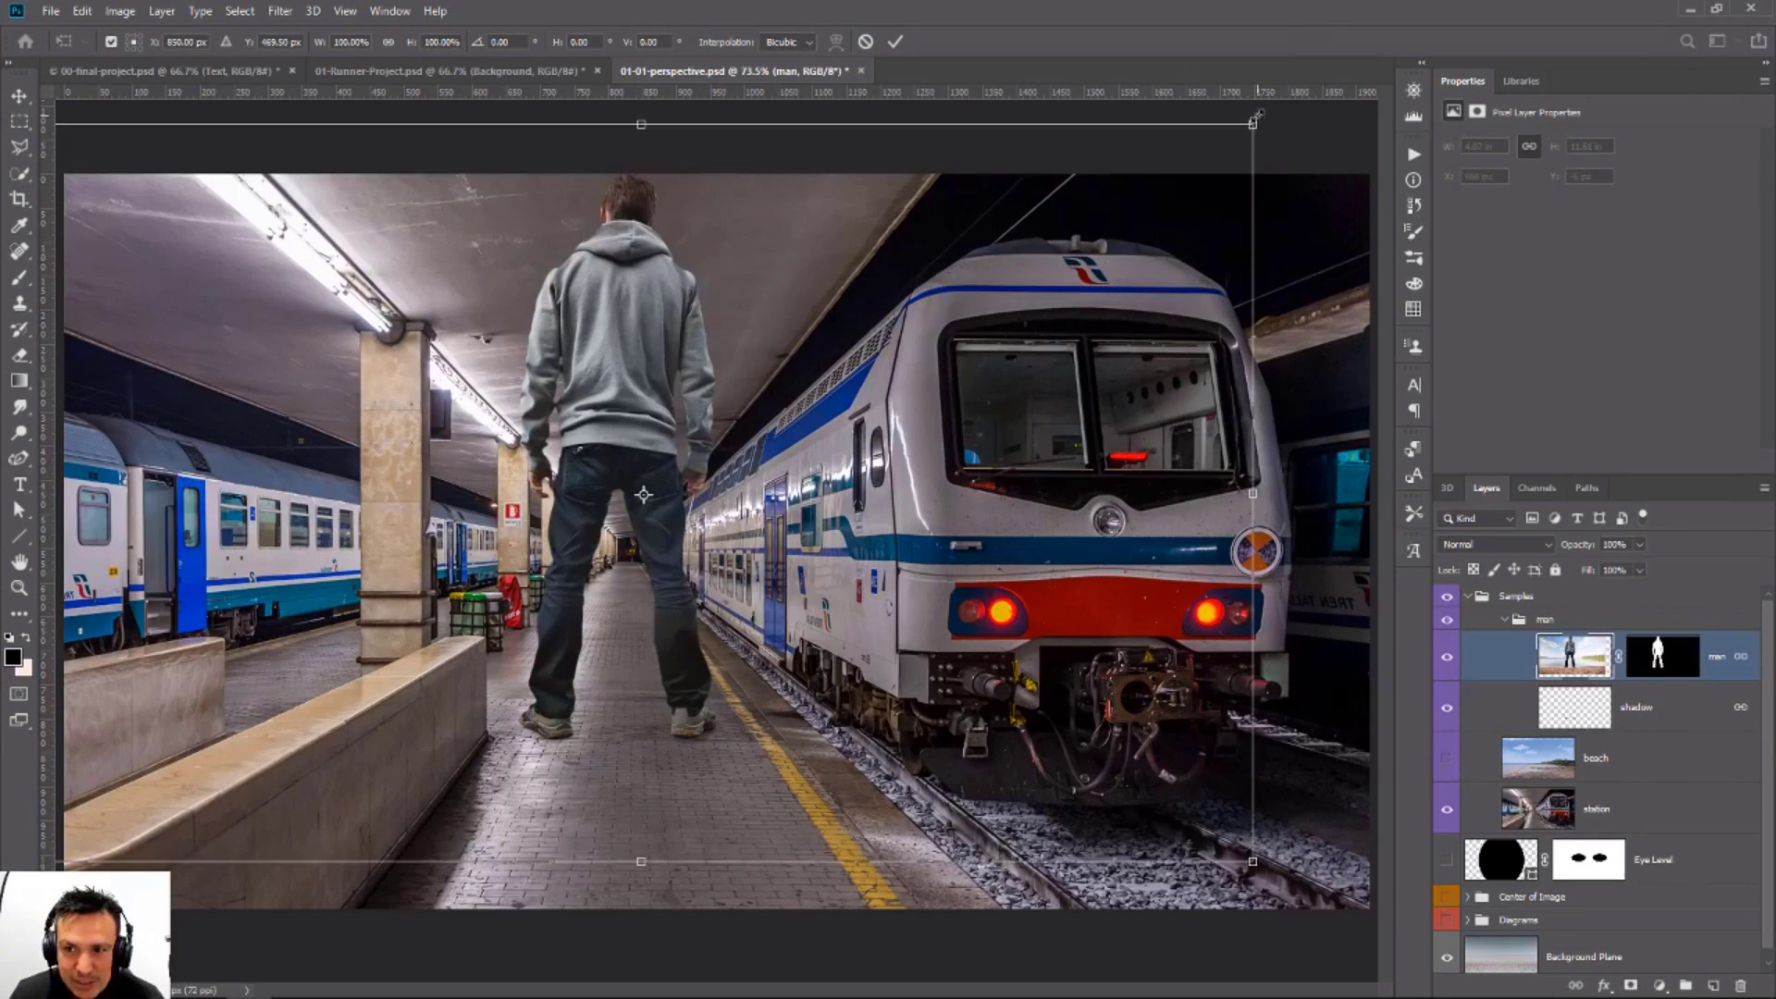
{"action": "left_click_drag", "start_coordinate": [1255, 118], "coordinate": [849, 368]}
{"action": "left_click_drag", "start_coordinate": [655, 449], "coordinate": [645, 629]}
{"action": "left_click_drag", "start_coordinate": [842, 544], "coordinate": [1034, 417]}
{"action": "left_click_drag", "start_coordinate": [834, 560], "coordinate": [753, 592]}
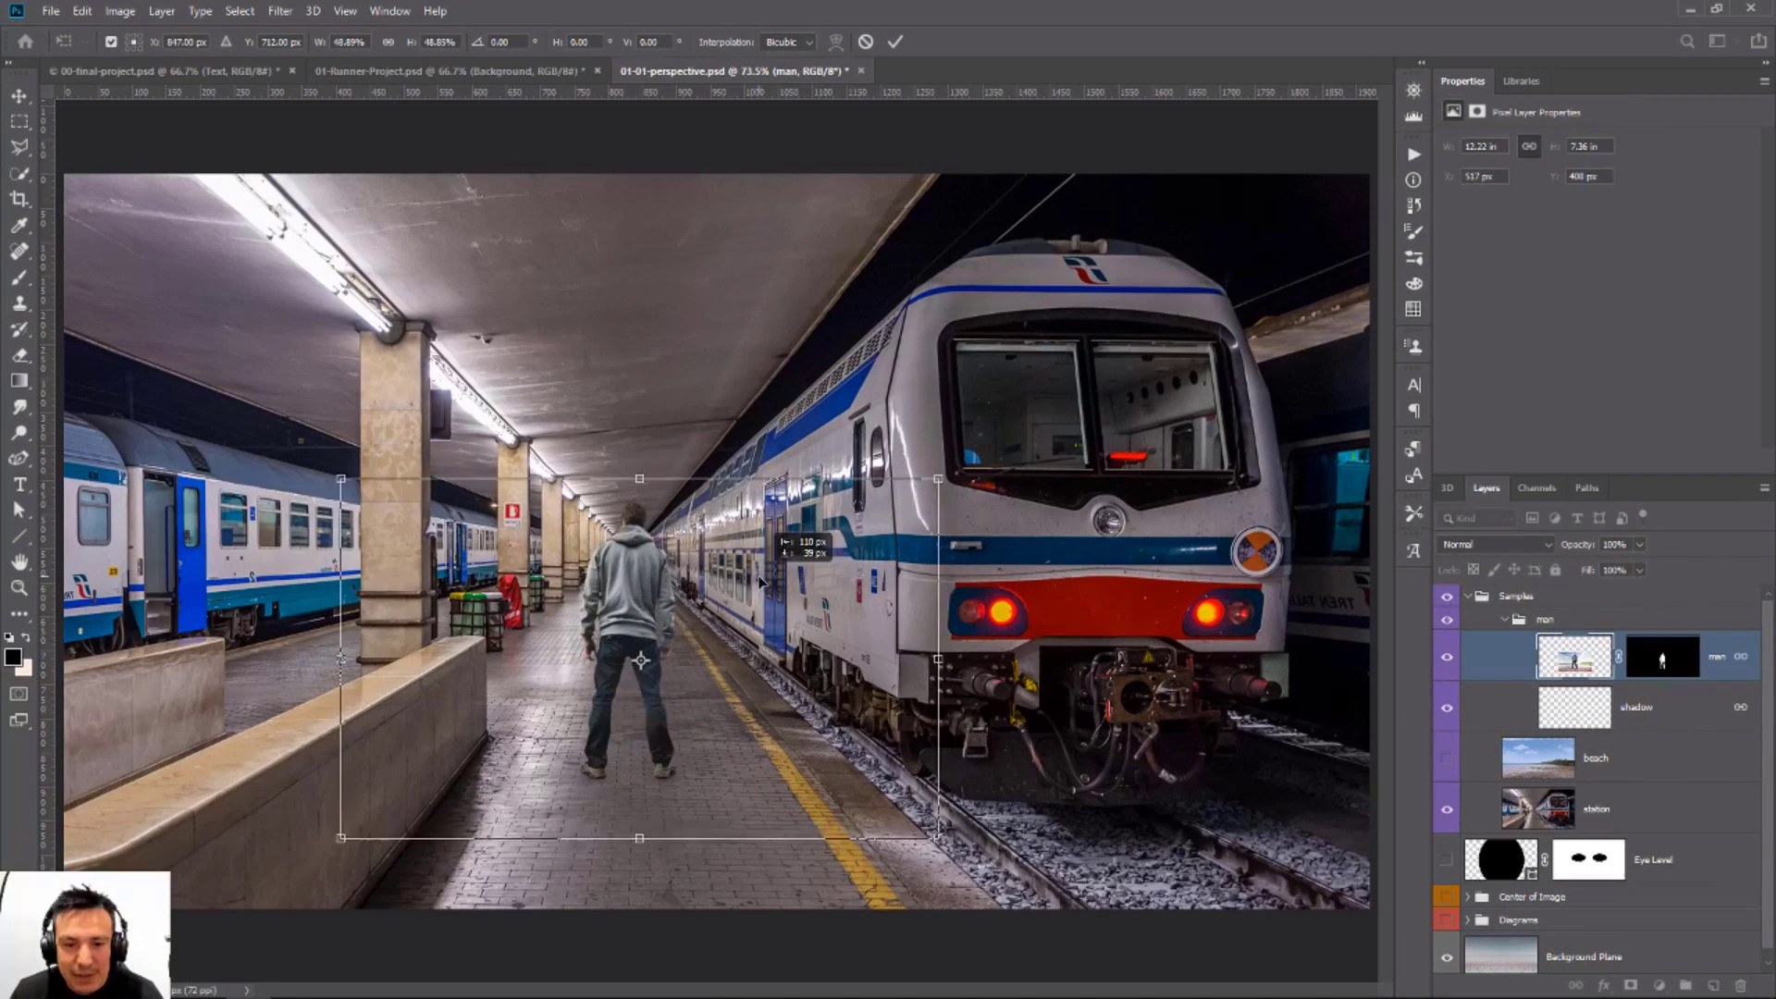
{"action": "key", "text": "Return"}
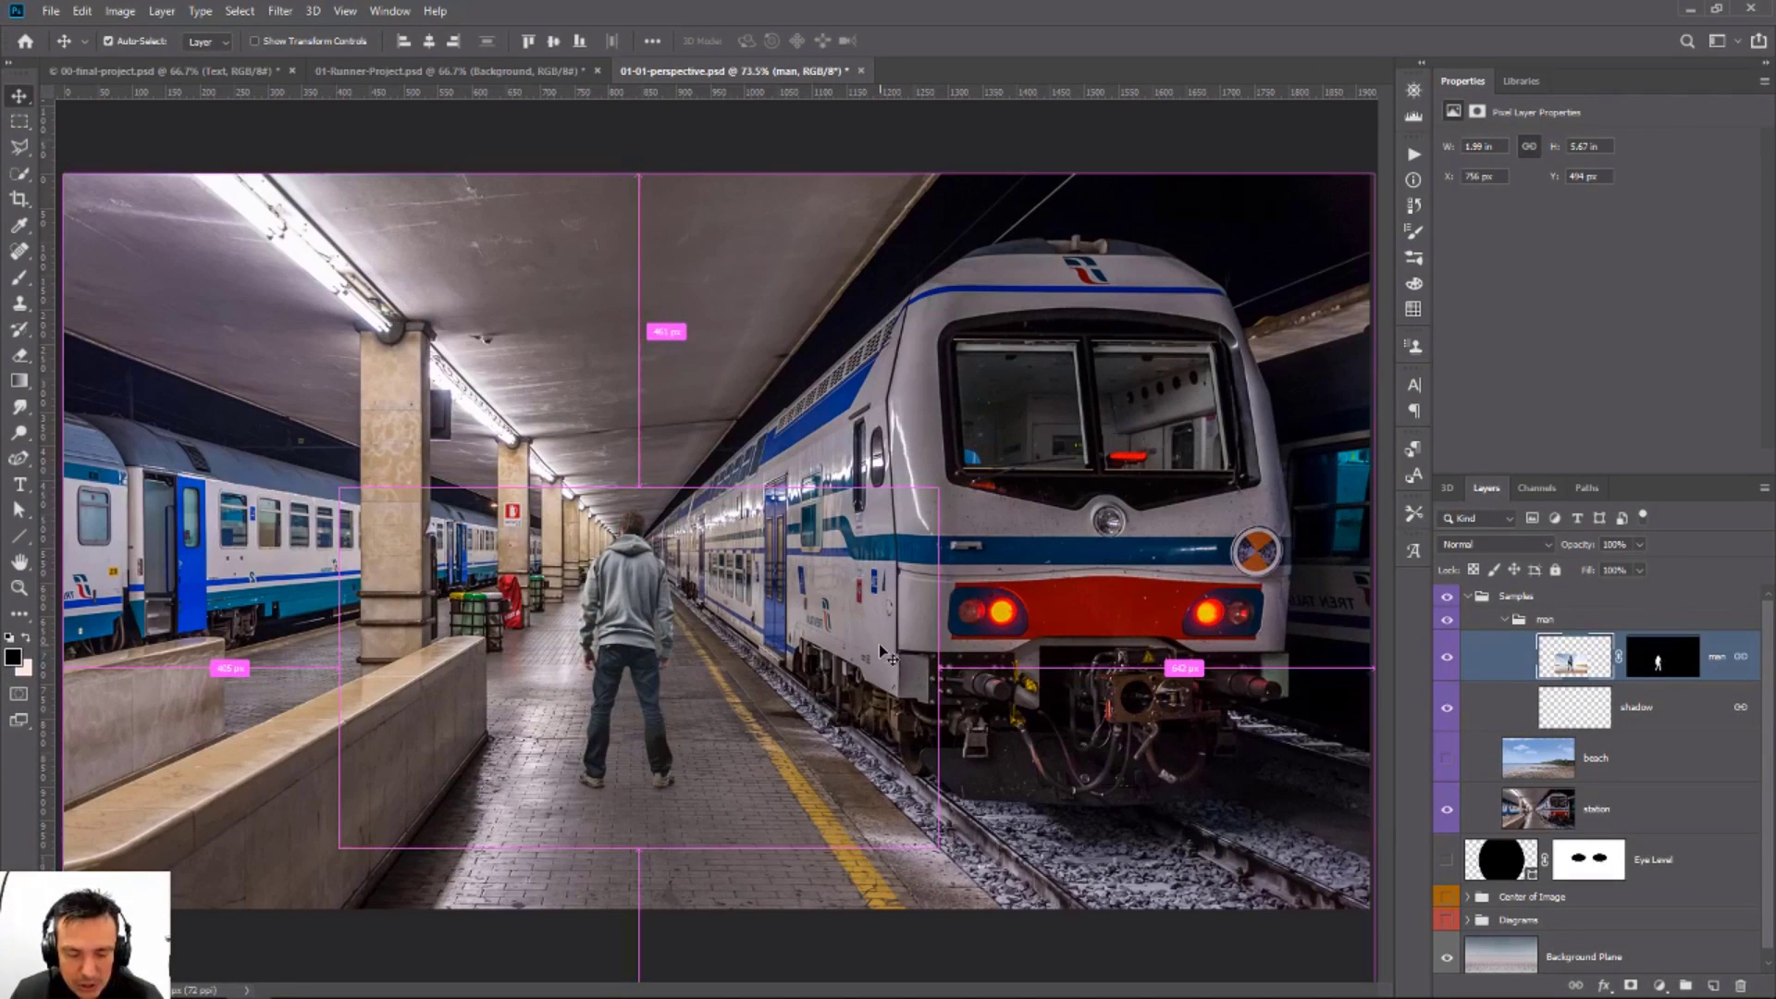
{"action": "key", "text": "ctrl+z"}
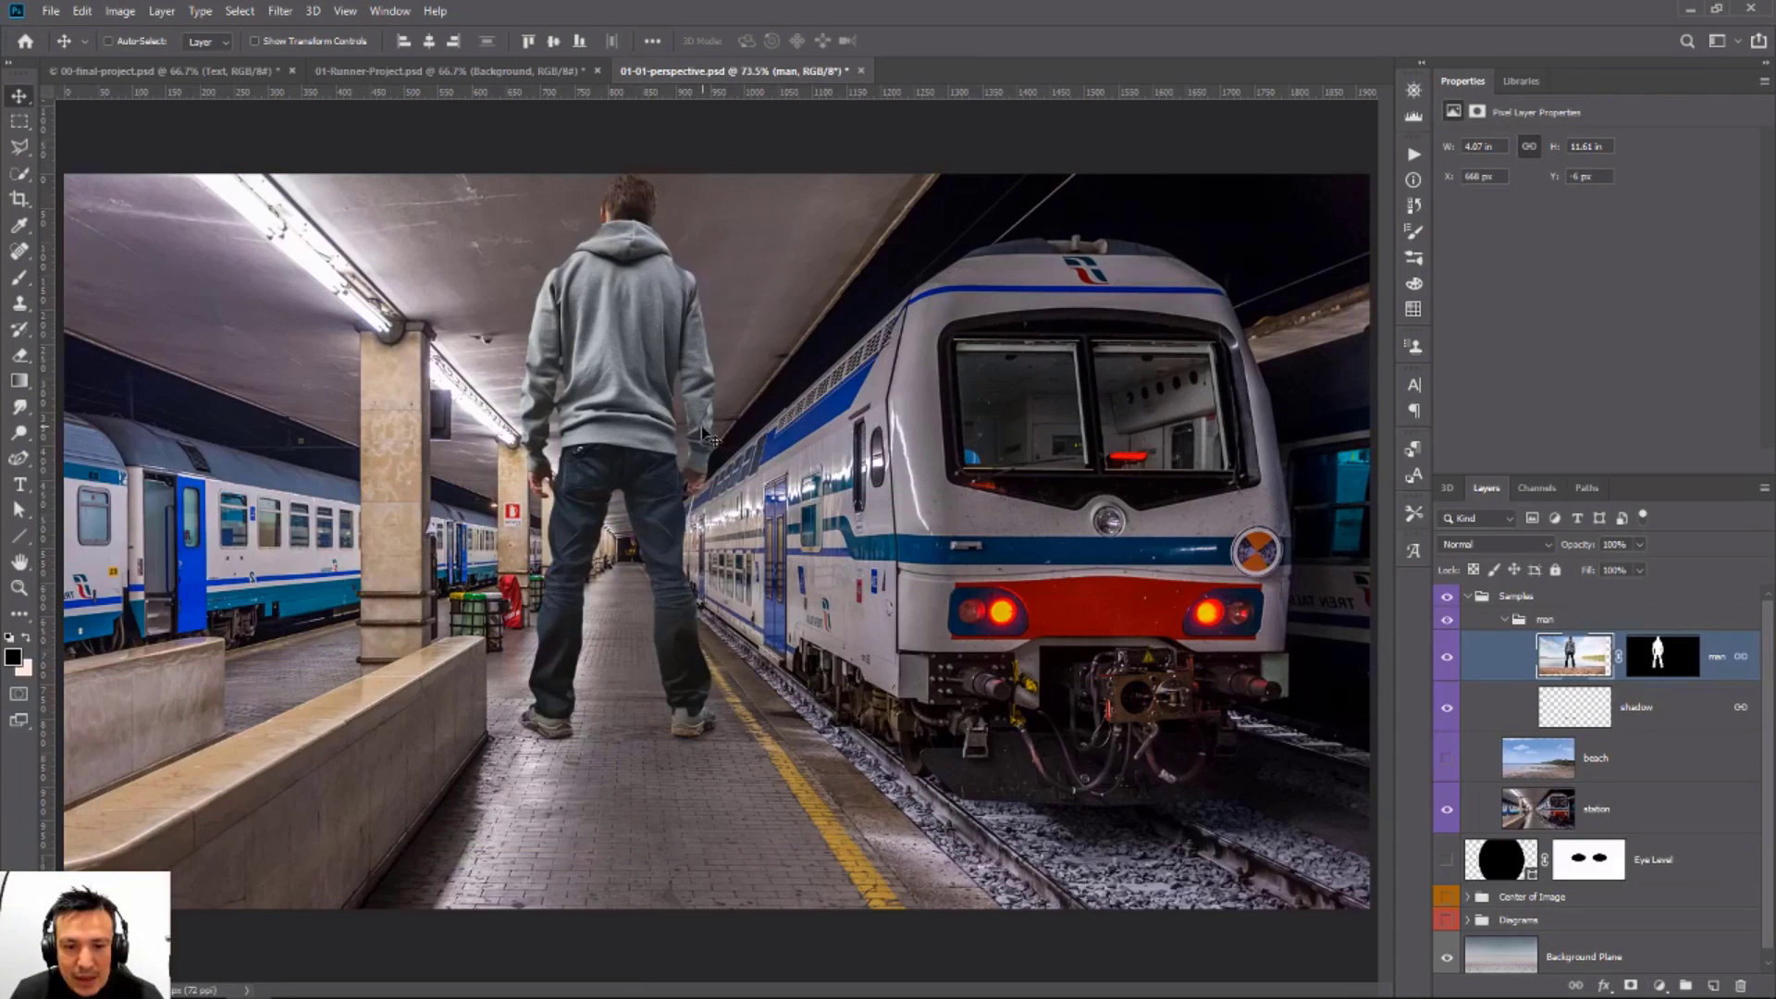
Step: Shift the man slightly to the right on the platform at full size
{"action": "mouse_move", "coordinate": [704, 433]}
{"action": "left_mouse_down"}
{"action": "mouse_move", "coordinate": [715, 421]}
{"action": "mouse_move", "coordinate": [692, 441]}
{"action": "mouse_move", "coordinate": [715, 447]}
{"action": "left_mouse_up"}
{"action": "key", "text": "ctrl+z"}
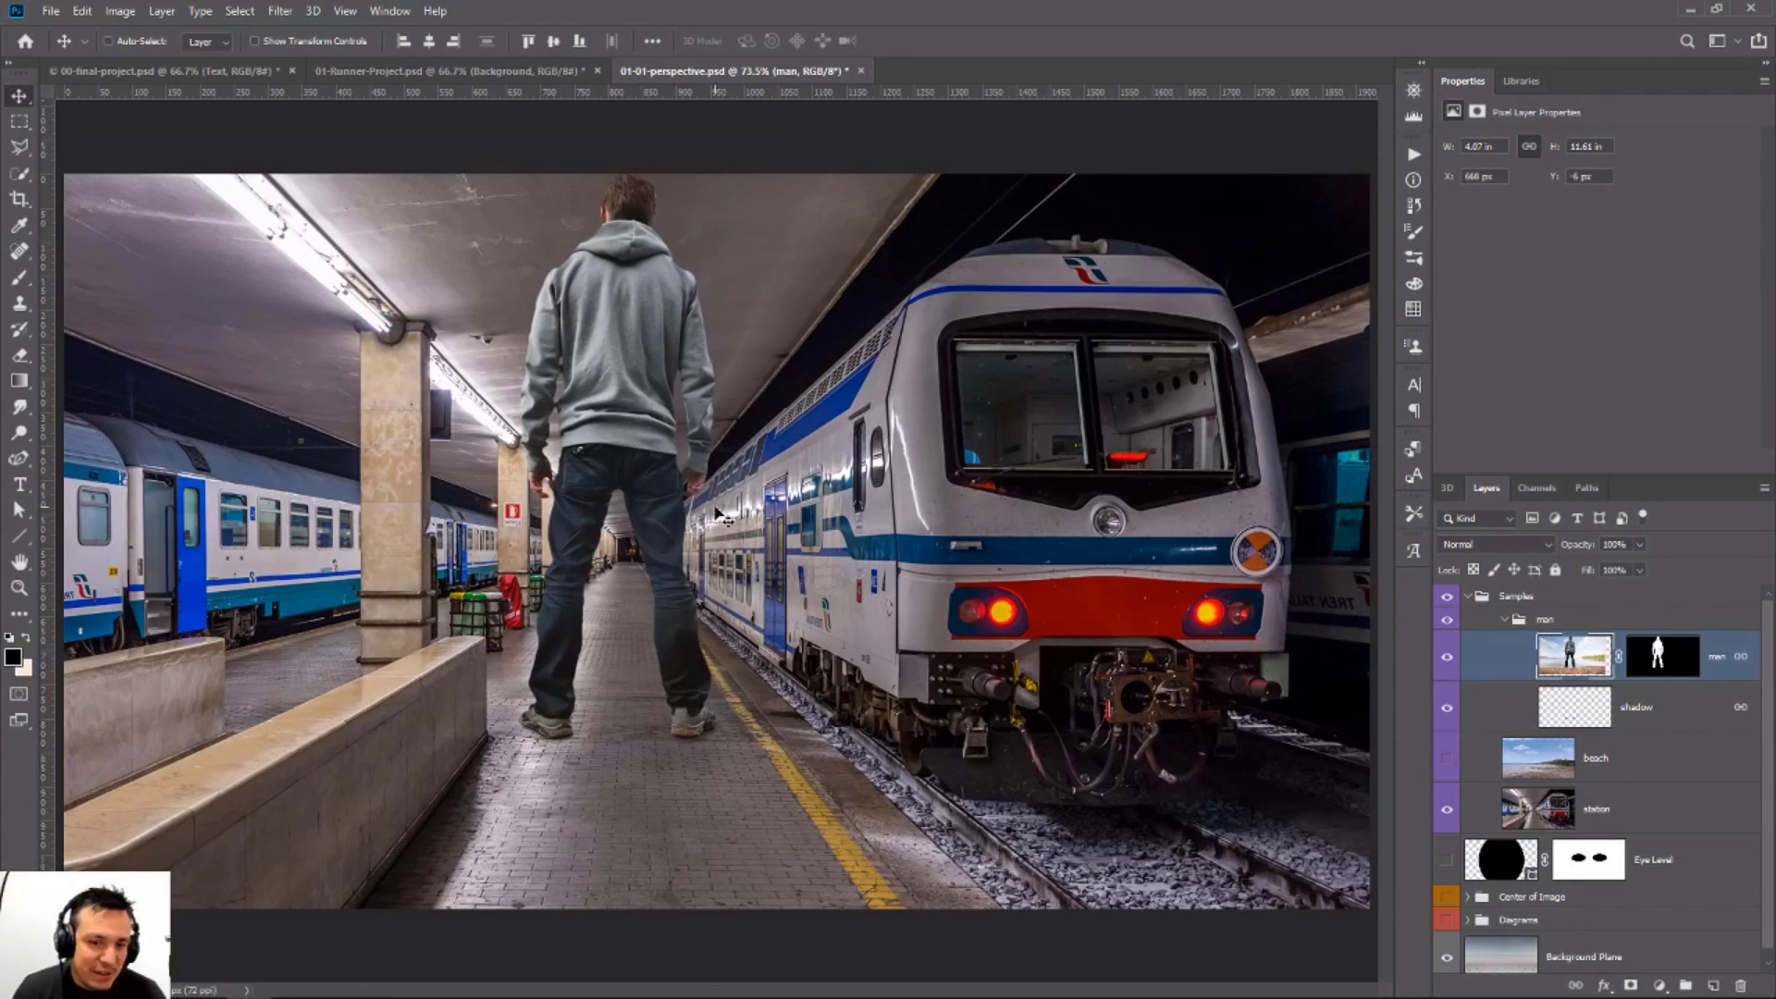
{"action": "mouse_move", "coordinate": [678, 591]}
{"action": "left_mouse_down"}
{"action": "mouse_move", "coordinate": [720, 549]}
{"action": "mouse_move", "coordinate": [686, 586]}
{"action": "left_mouse_up"}
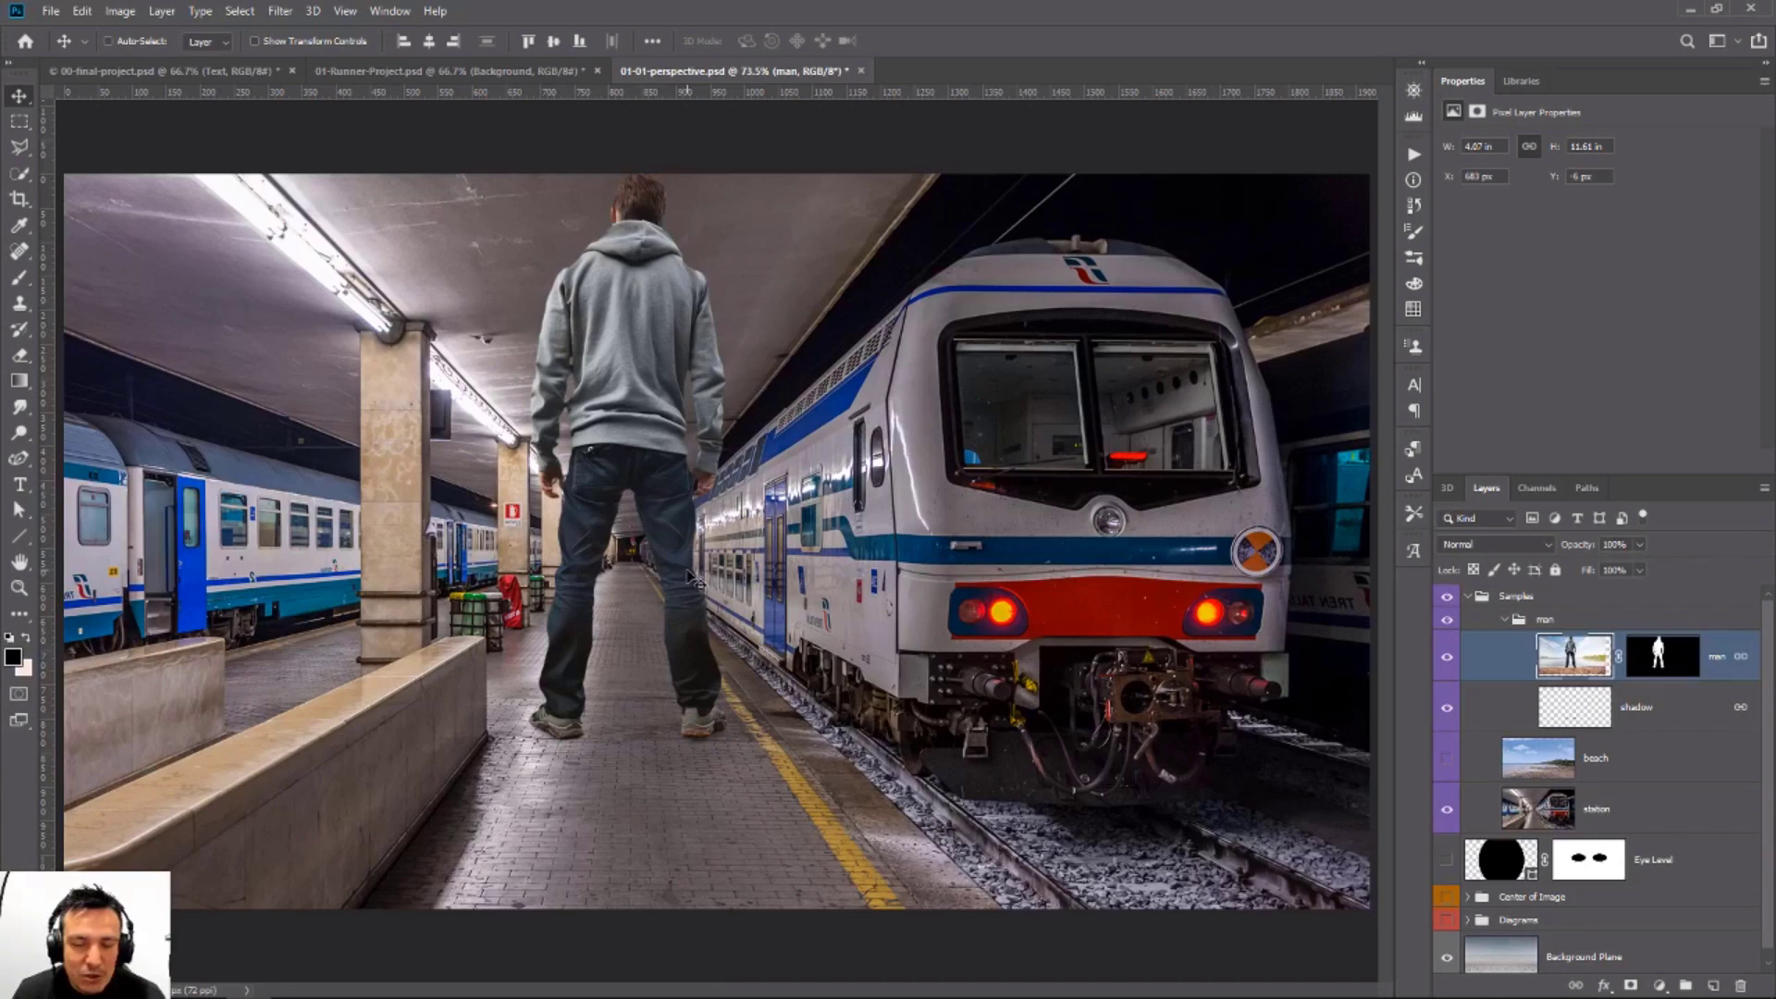
{"action": "left_click_drag", "start_coordinate": [675, 611], "coordinate": [674, 610]}
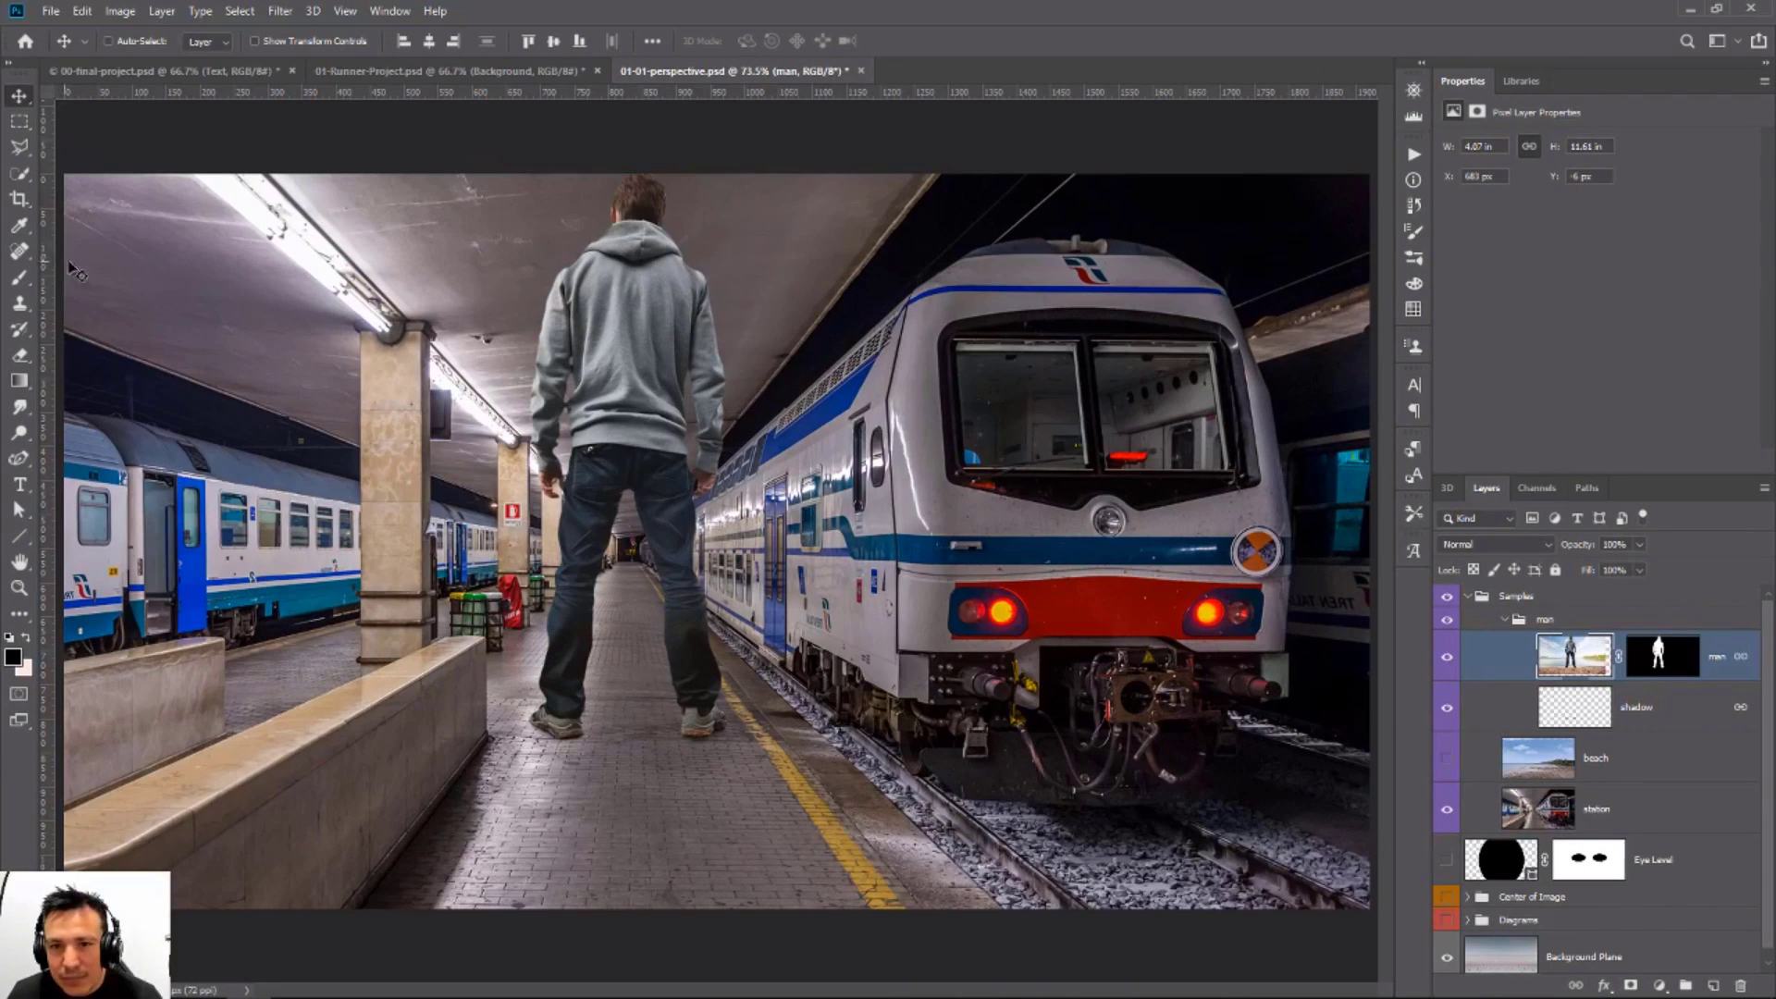
Step: Close 01-01-perspective.psd without saving, and select and show the Runner layer in 01-Runner-Project.psd
{"action": "left_click", "coordinate": [860, 71]}
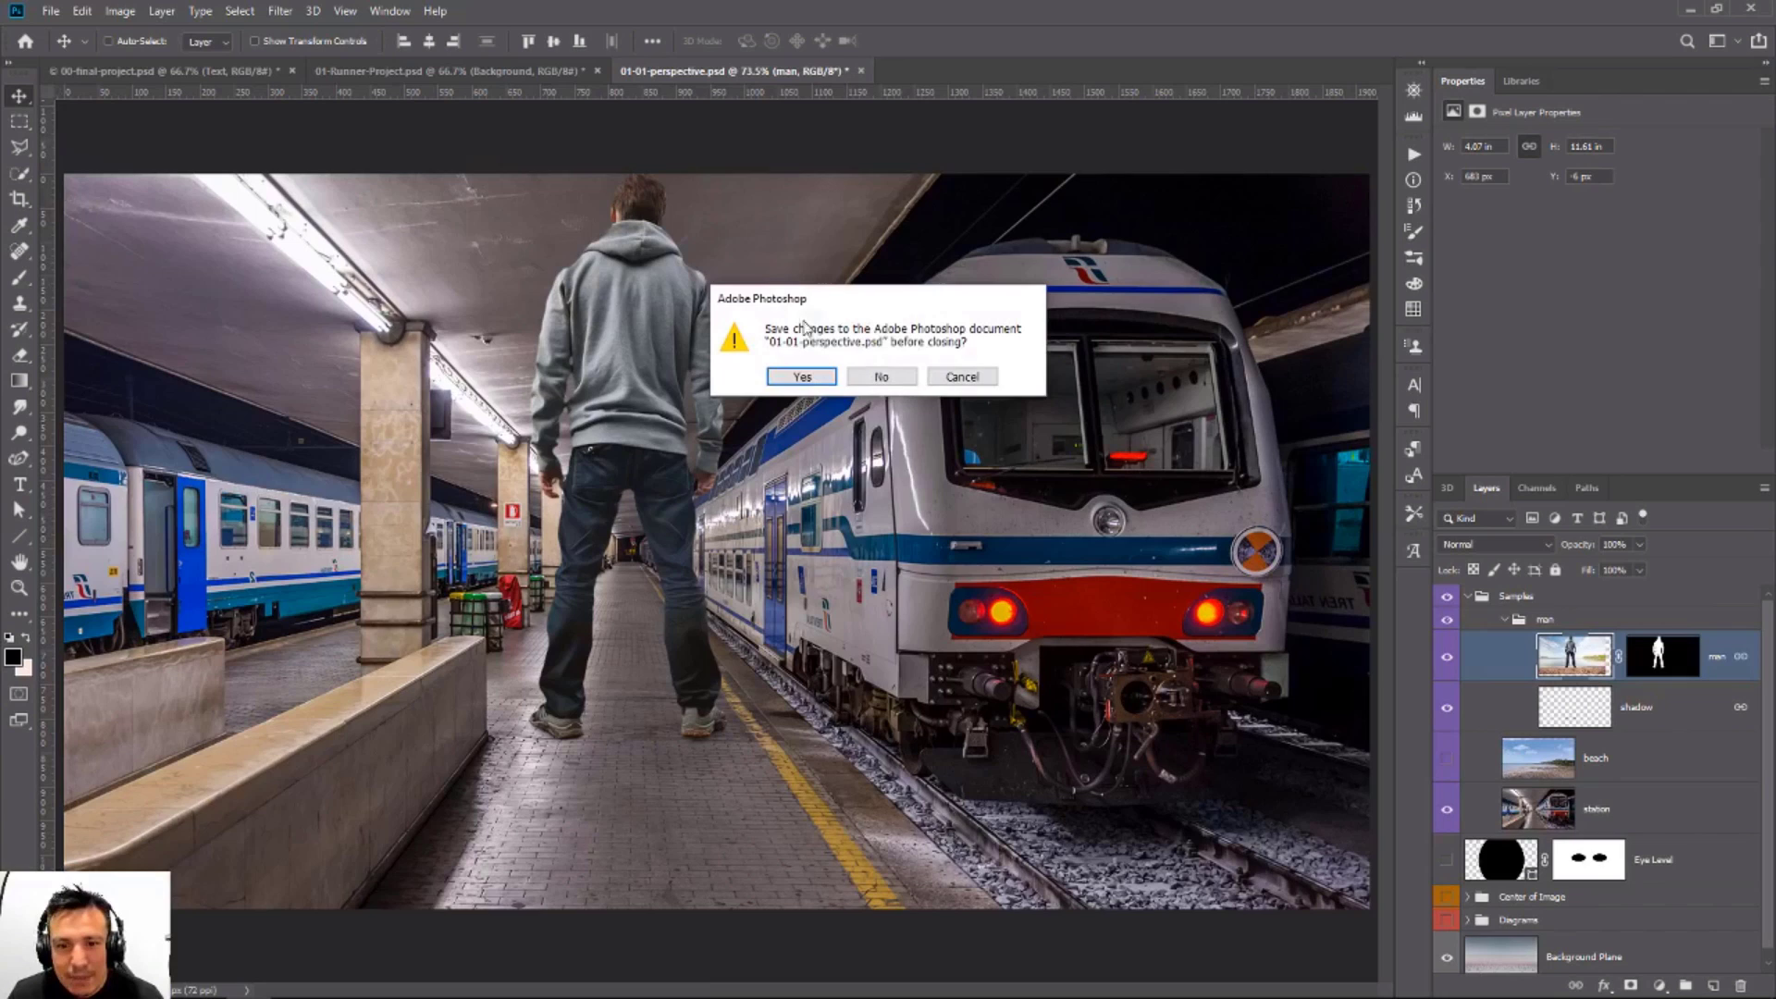
{"action": "left_click", "coordinate": [877, 378]}
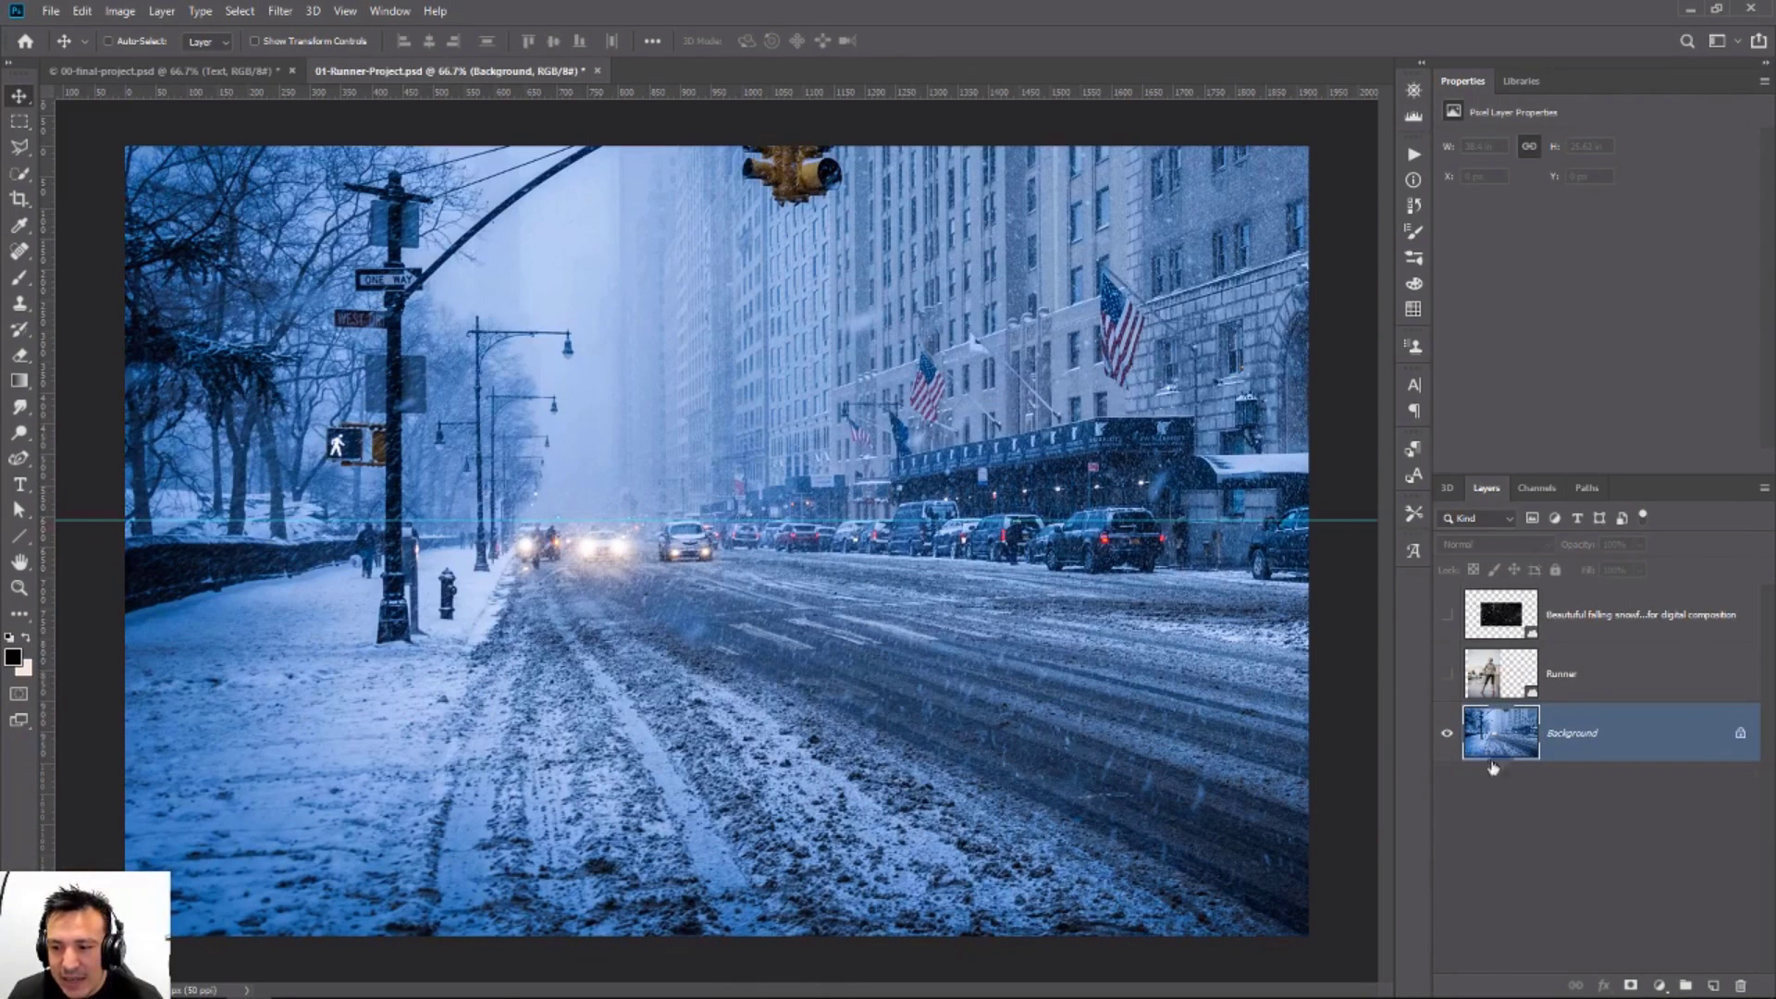
{"action": "left_click", "coordinate": [1561, 696]}
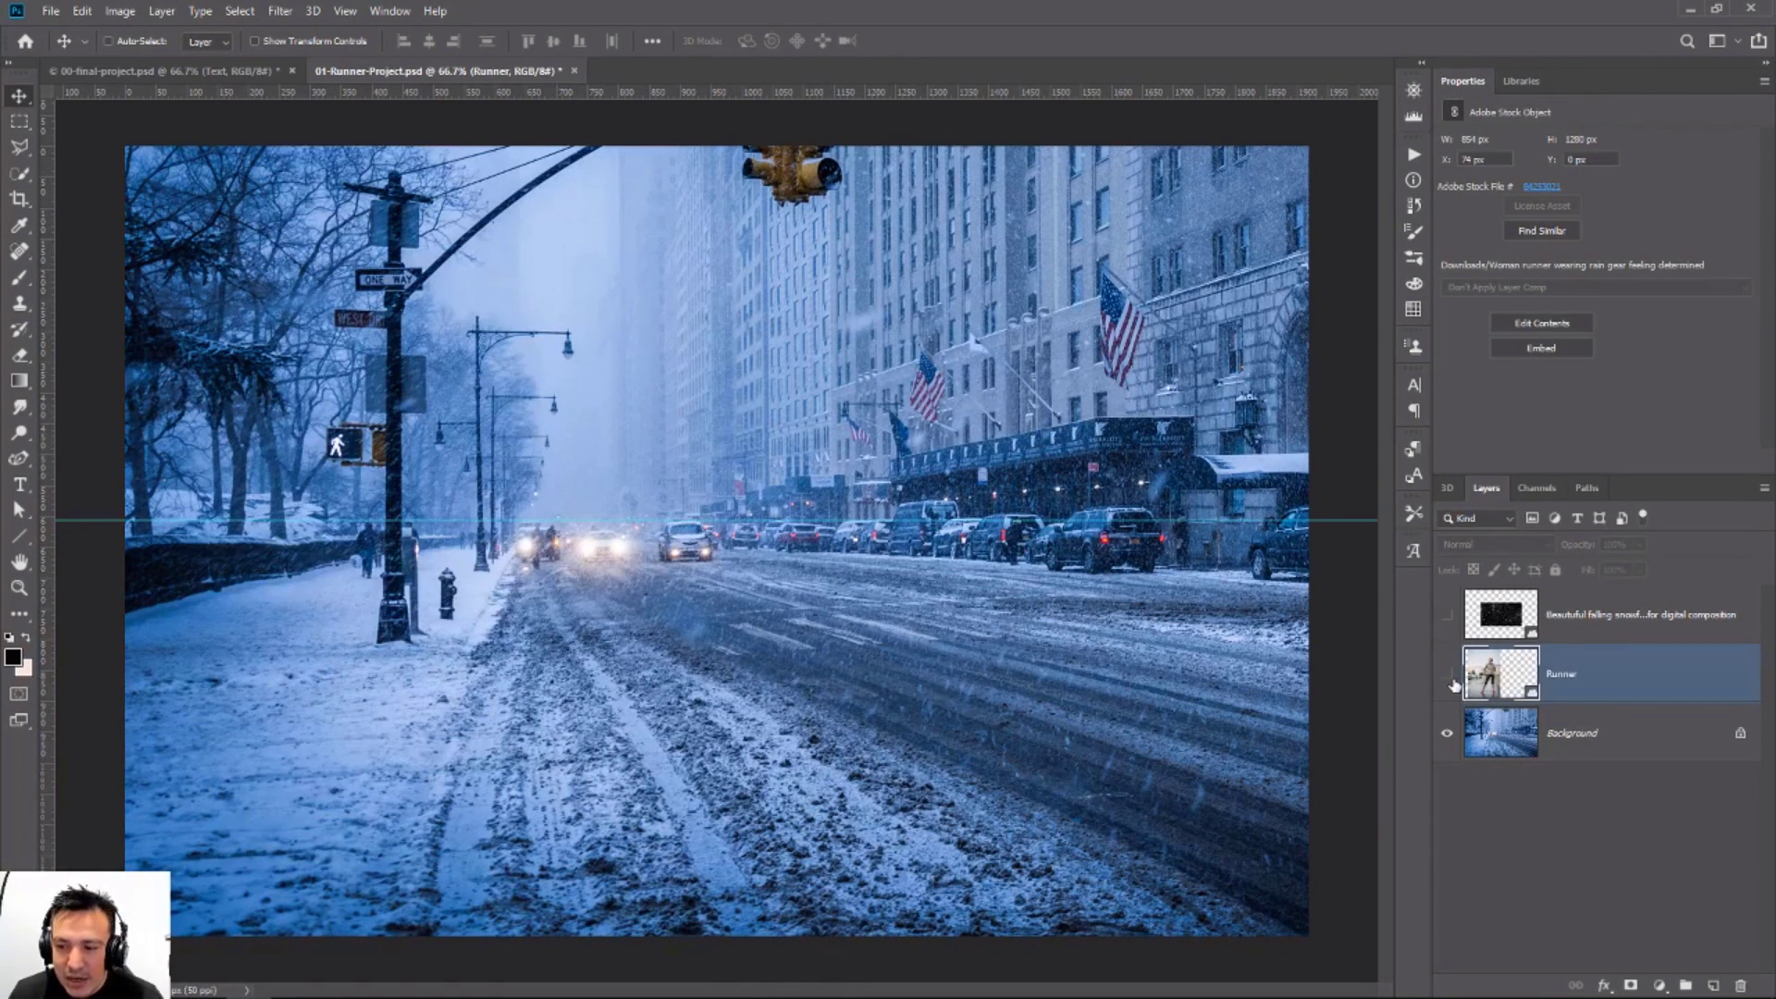
{"action": "left_click", "coordinate": [1448, 677]}
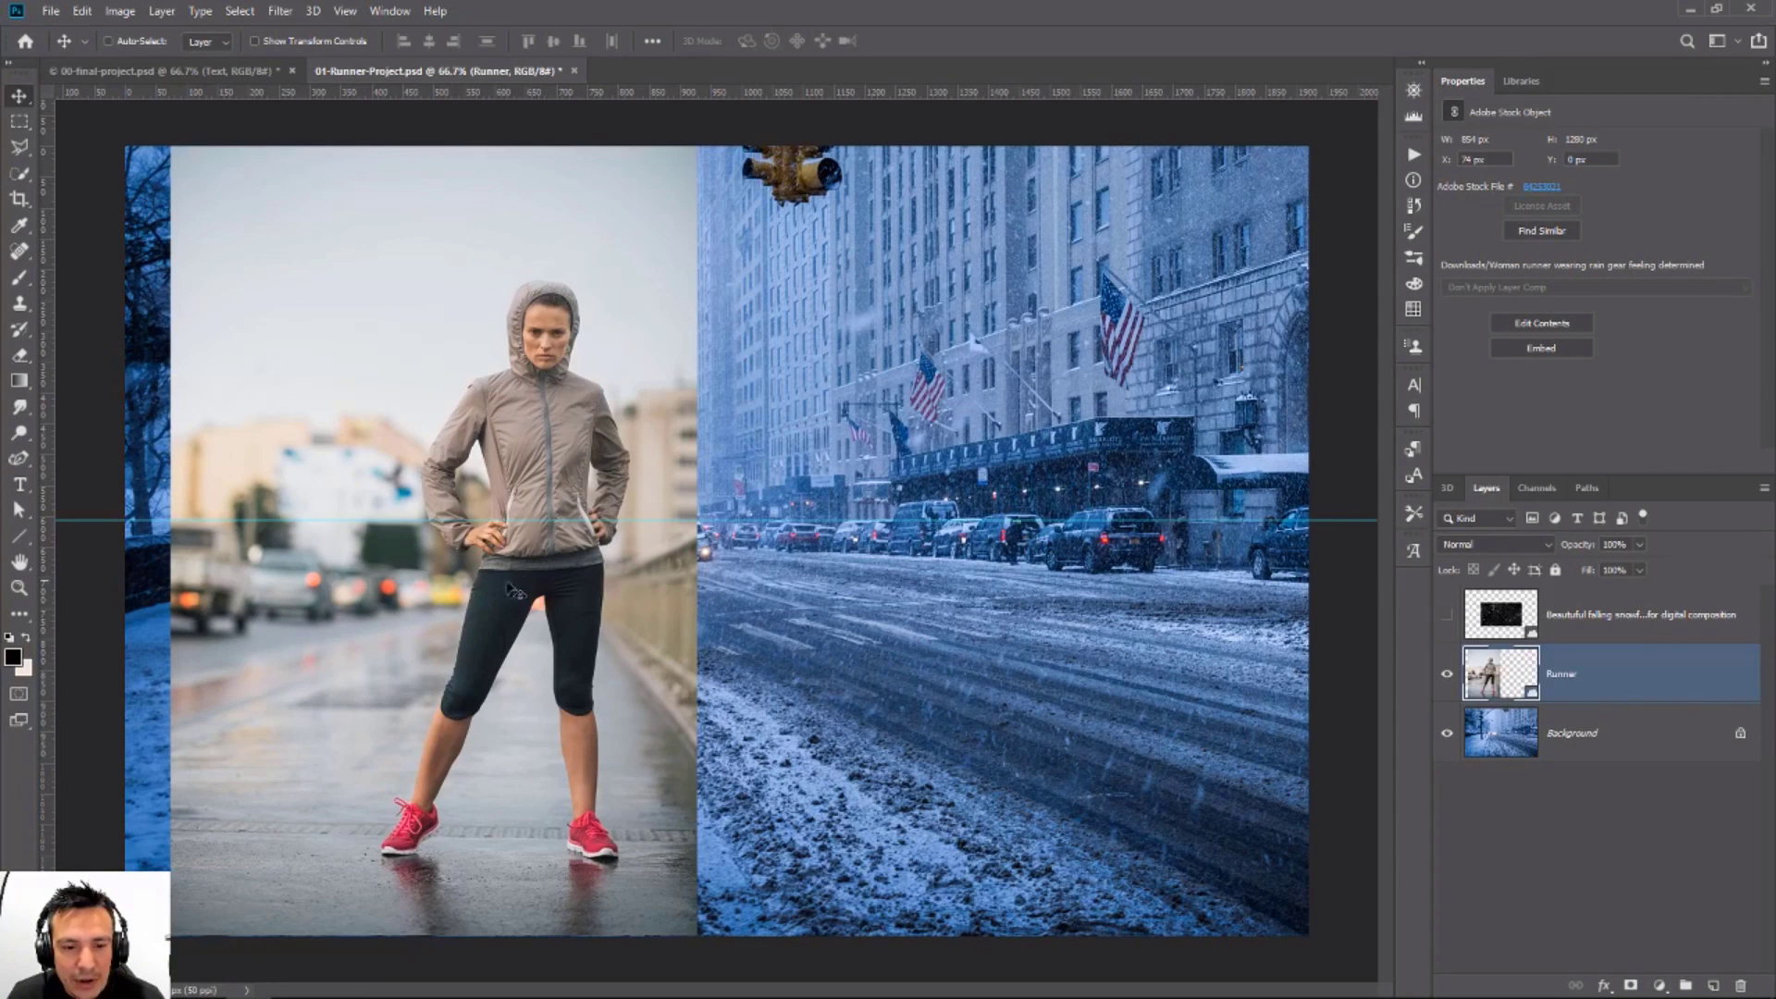
Step: Select the whole runner on the Runner layer with Select Subject, replacing the rough Quick Selection made over her hood and jacket
{"action": "mouse_move", "coordinate": [609, 764]}
{"action": "left_mouse_down"}
{"action": "mouse_move", "coordinate": [604, 704]}
{"action": "mouse_move", "coordinate": [631, 773]}
{"action": "left_mouse_up"}
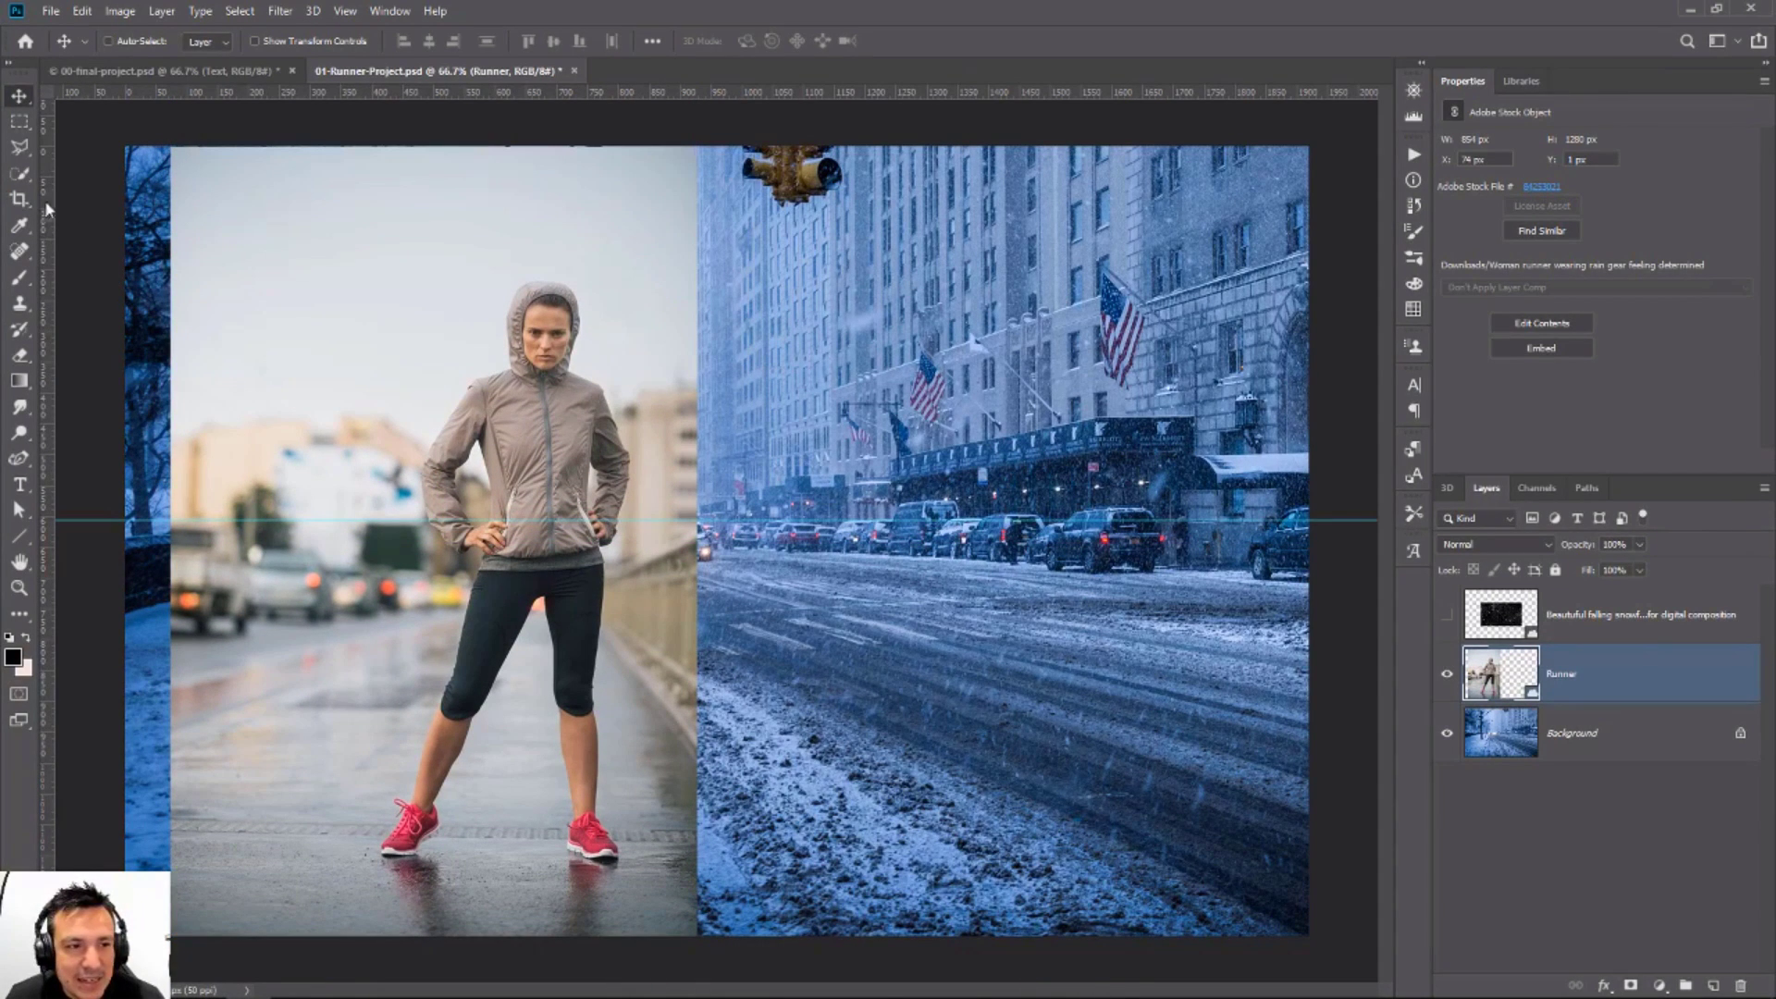
{"action": "left_click", "coordinate": [18, 175]}
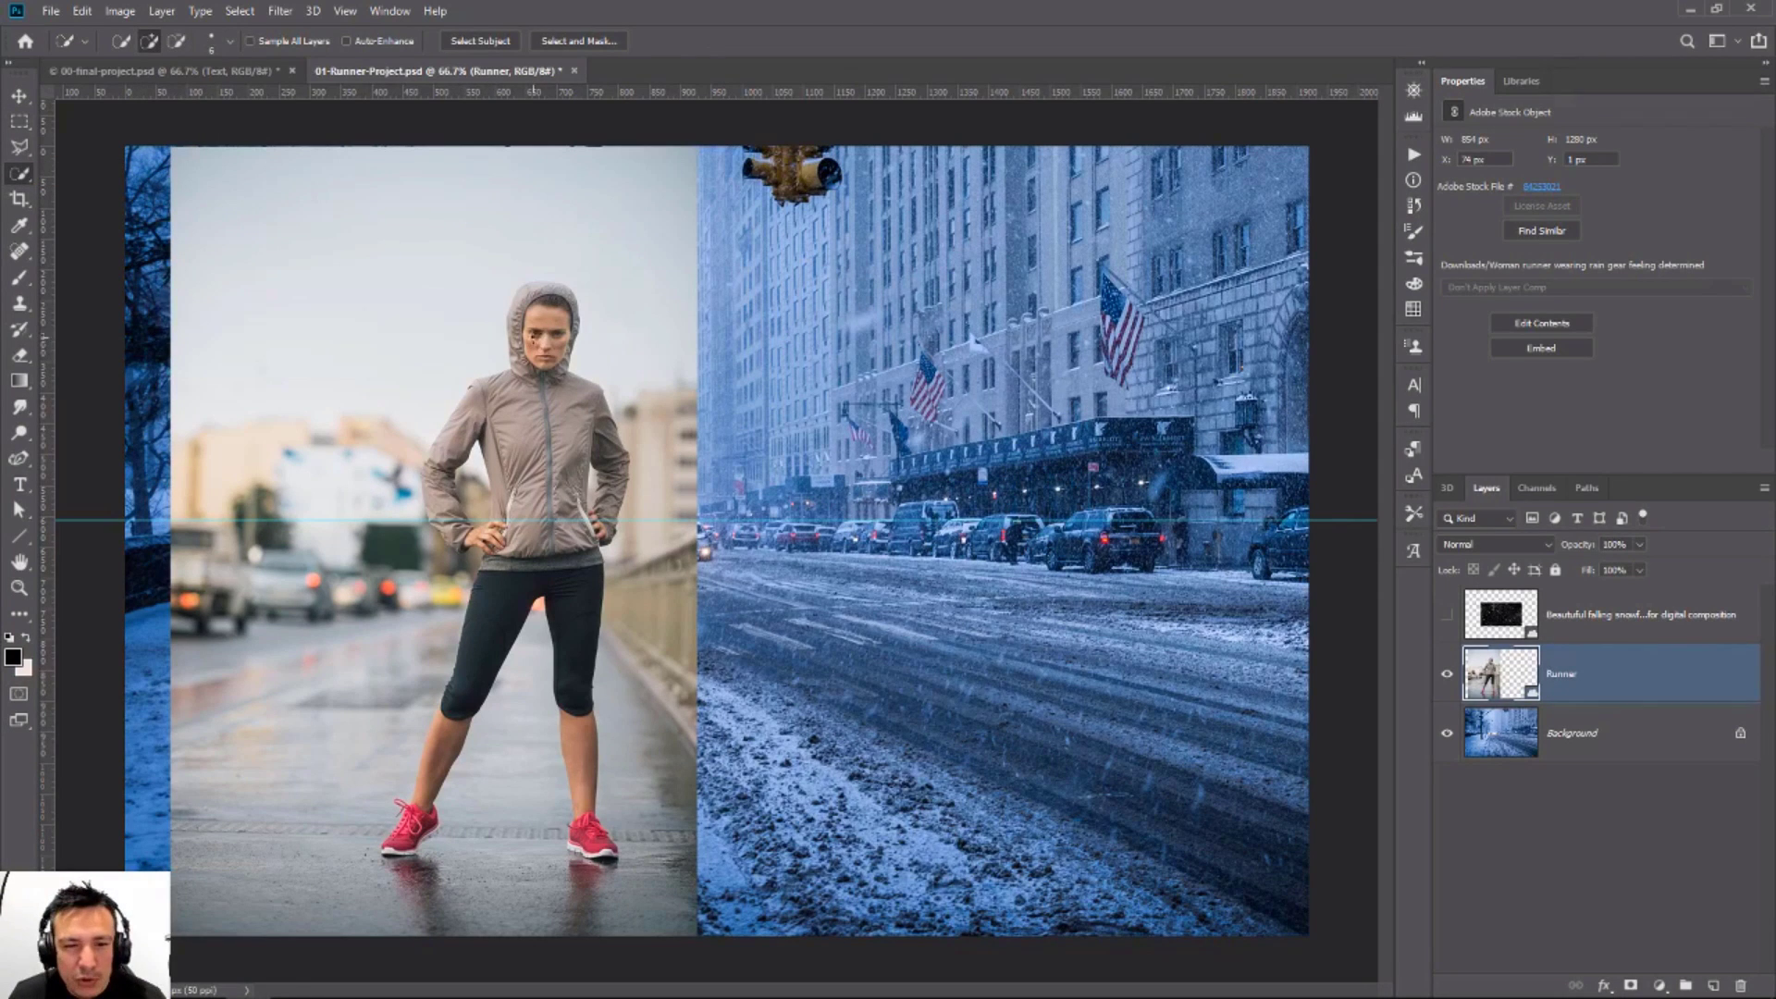
{"action": "mouse_move", "coordinate": [540, 334]}
{"action": "left_mouse_down"}
{"action": "mouse_move", "coordinate": [572, 417]}
{"action": "mouse_move", "coordinate": [539, 455]}
{"action": "left_mouse_up"}
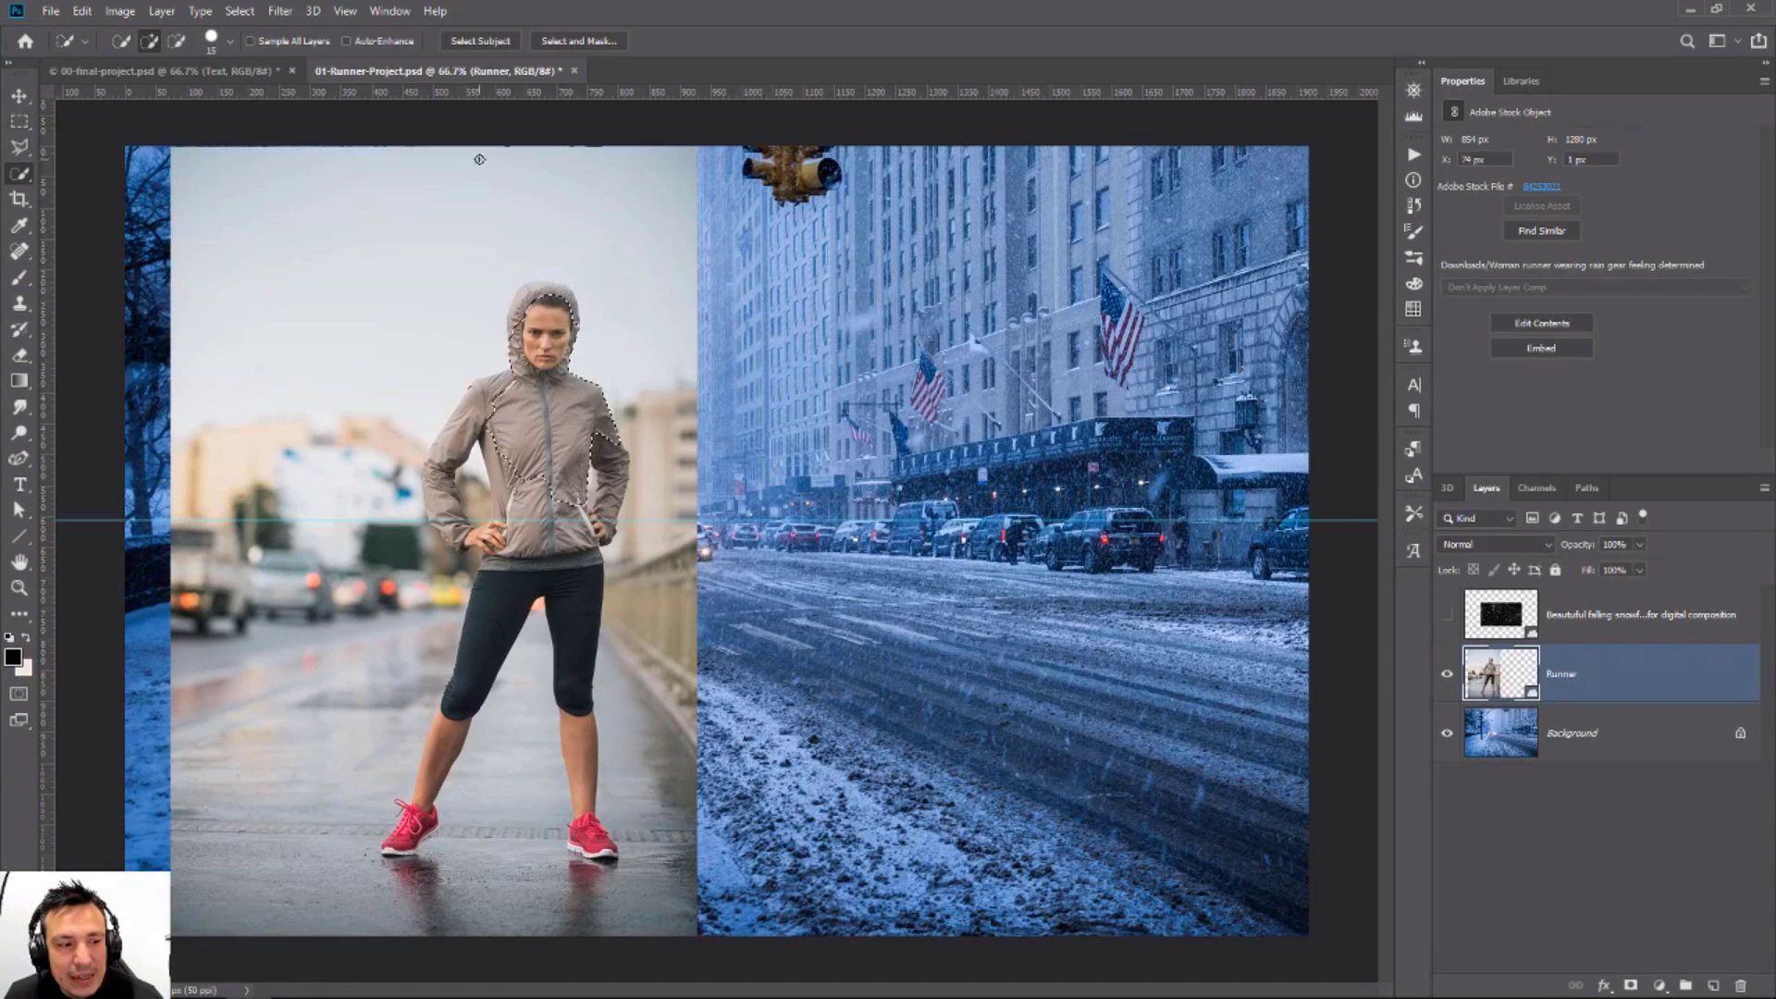
{"action": "left_click", "coordinate": [495, 45]}
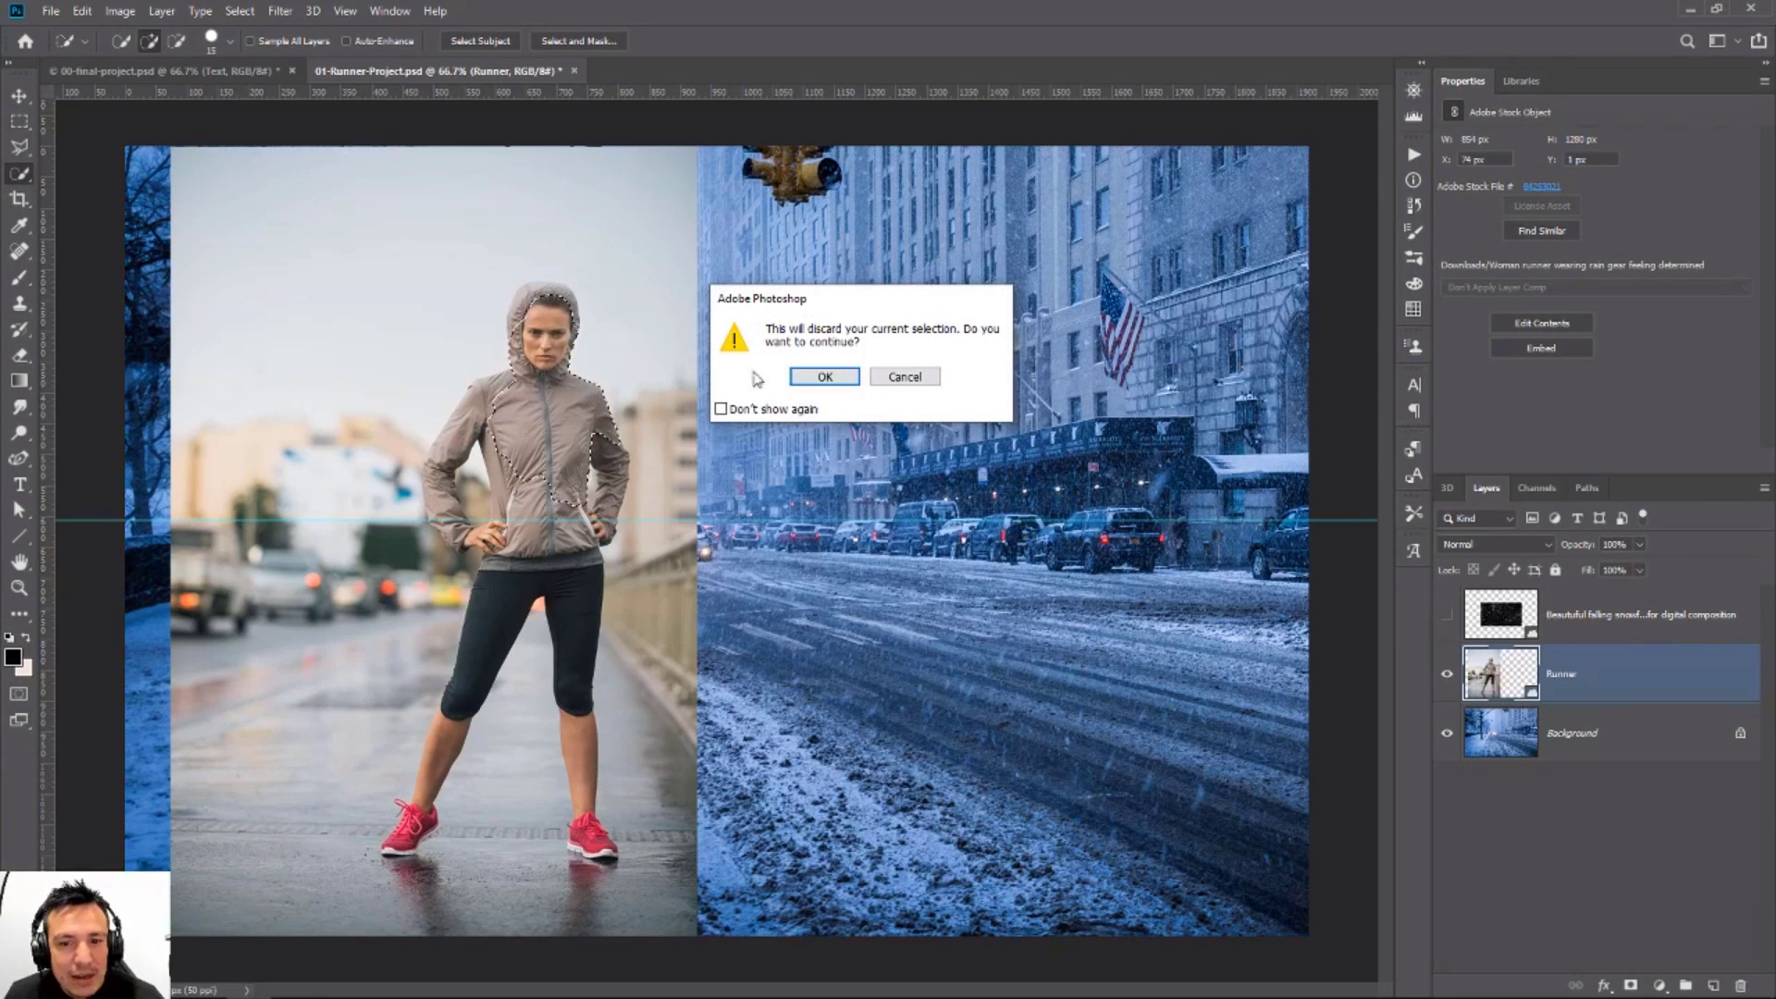
{"action": "left_click", "coordinate": [825, 375]}
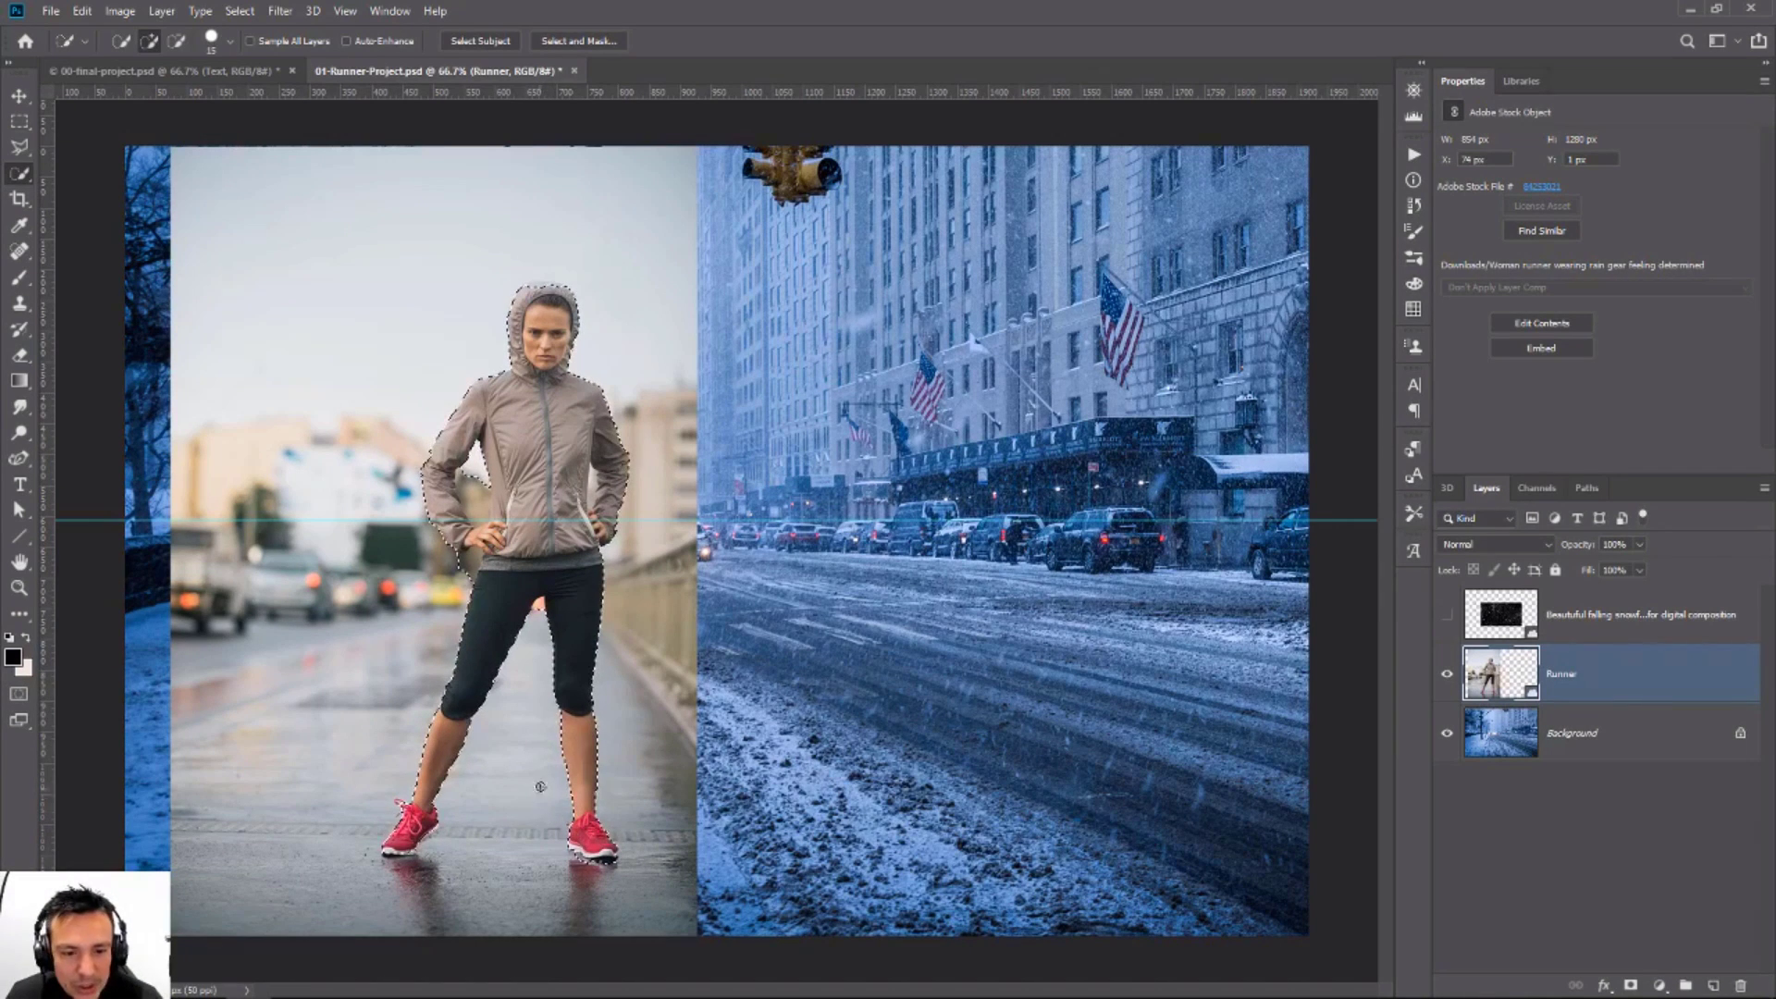
Step: Subtract the background areas around the runner's arm and legs from the selection and turn it into a layer mask on the Runner layer
{"action": "key", "text": "alt"}
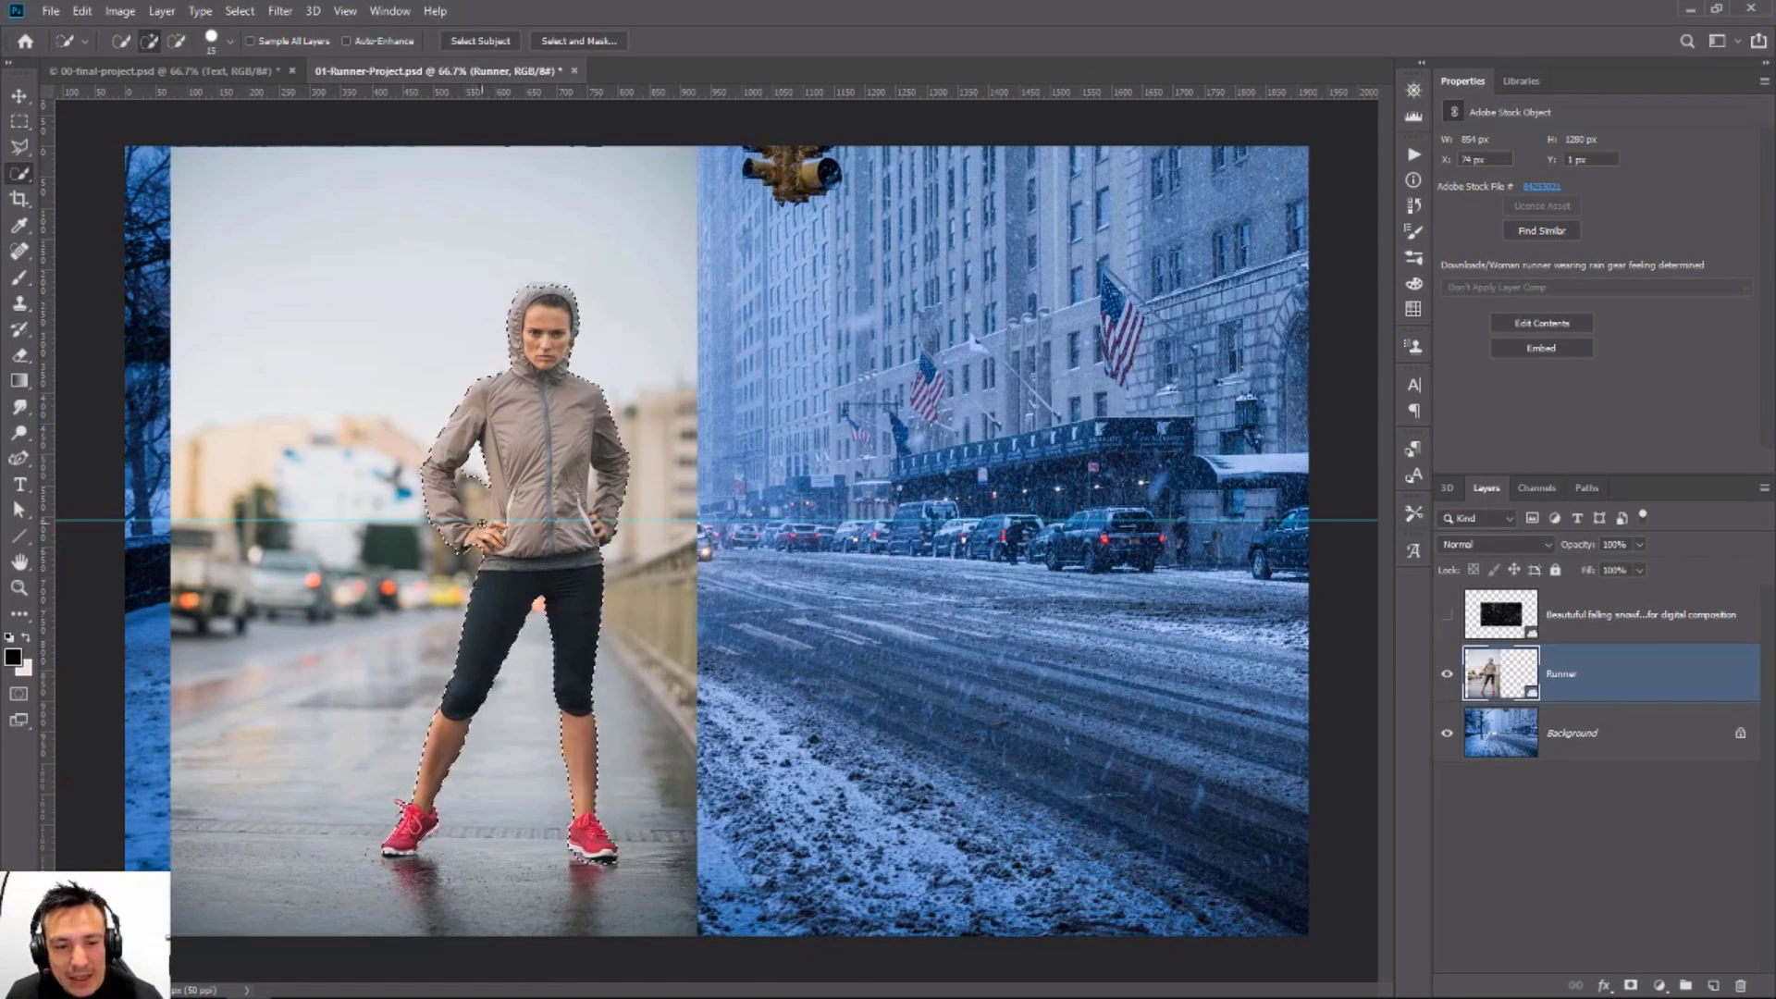
{"action": "key", "text": "alt"}
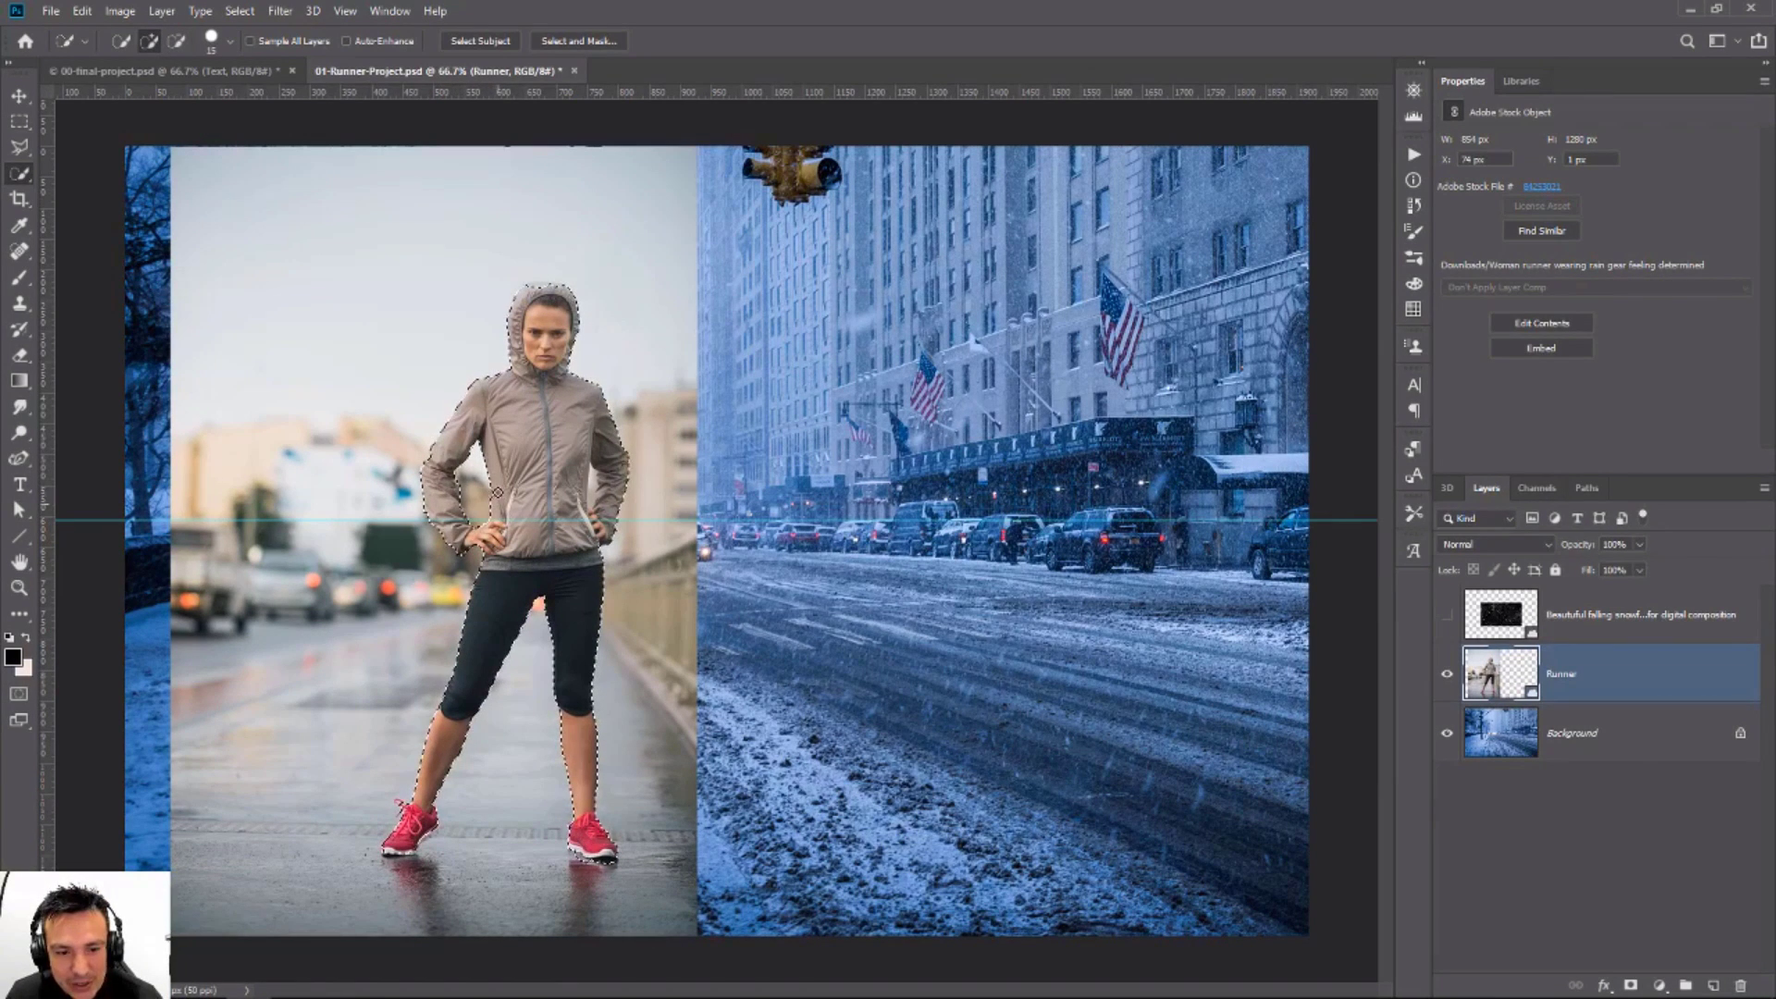
{"action": "key", "text": "alt"}
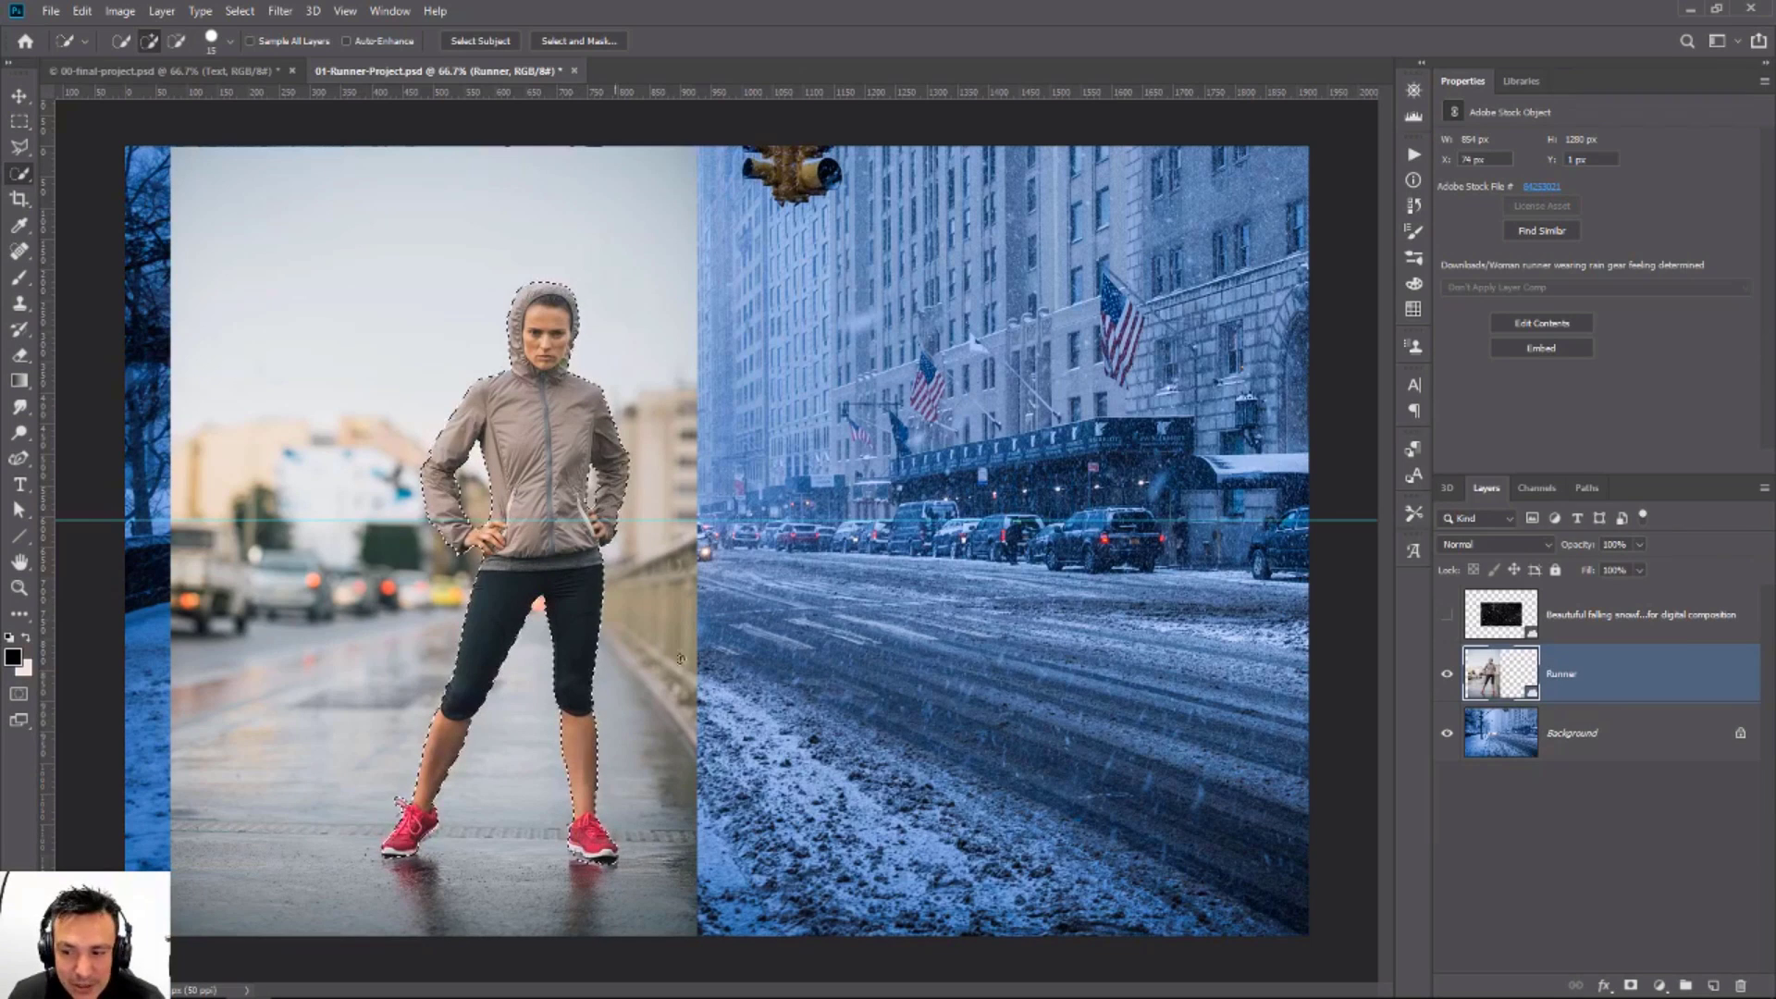
{"action": "left_click", "coordinate": [1632, 986]}
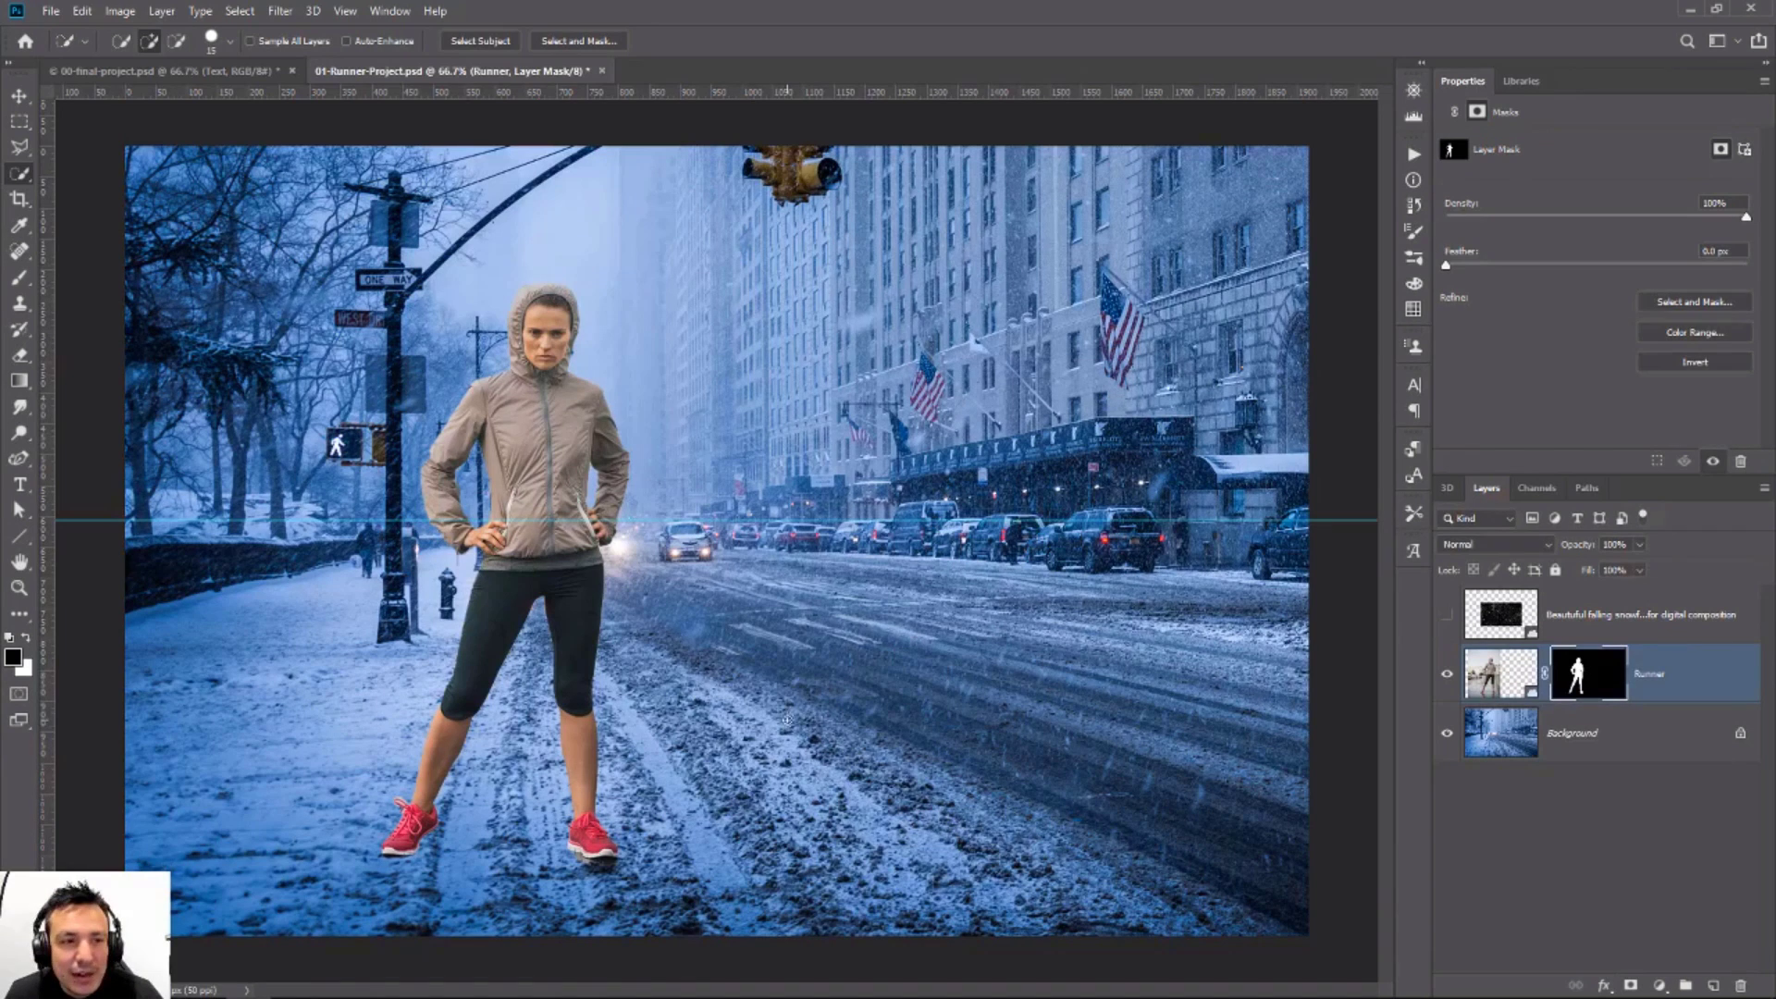
Step: Scale the masked runner down to about 80% and stand her on the snowy street with her hips near the horizon guide
{"action": "left_click", "coordinate": [18, 95]}
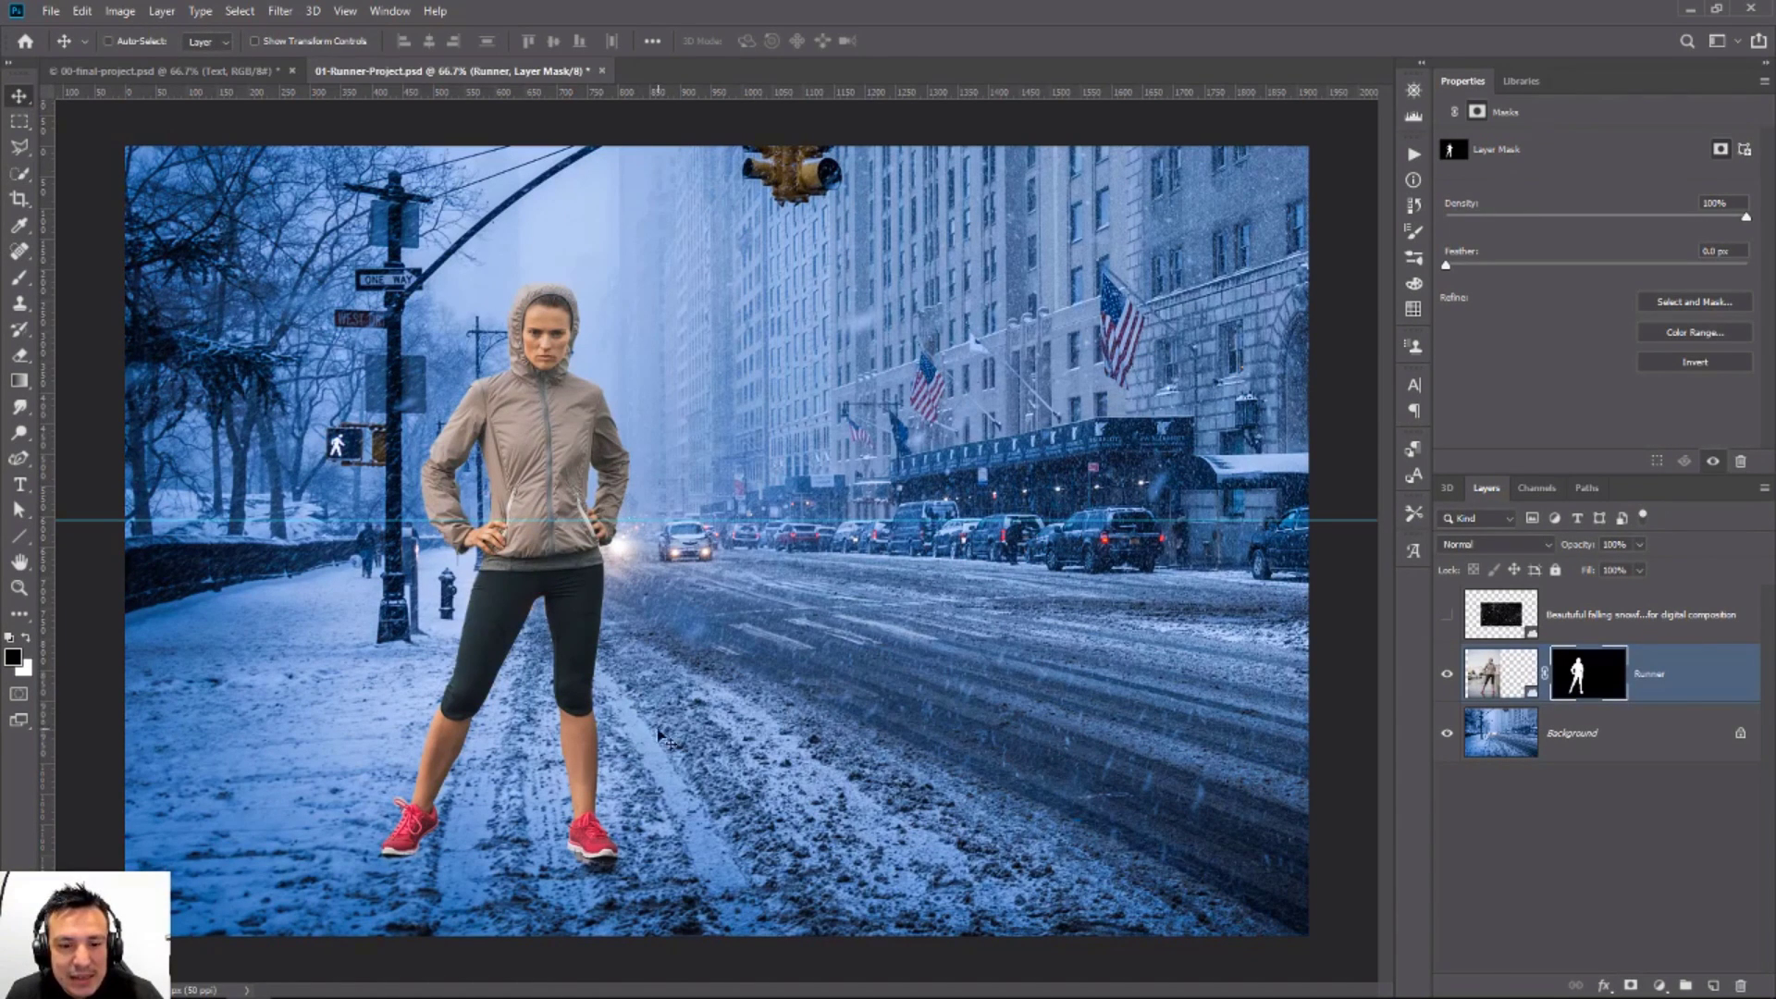
{"action": "left_click_drag", "start_coordinate": [592, 713], "coordinate": [581, 661]}
{"action": "key", "text": "ctrl+t"}
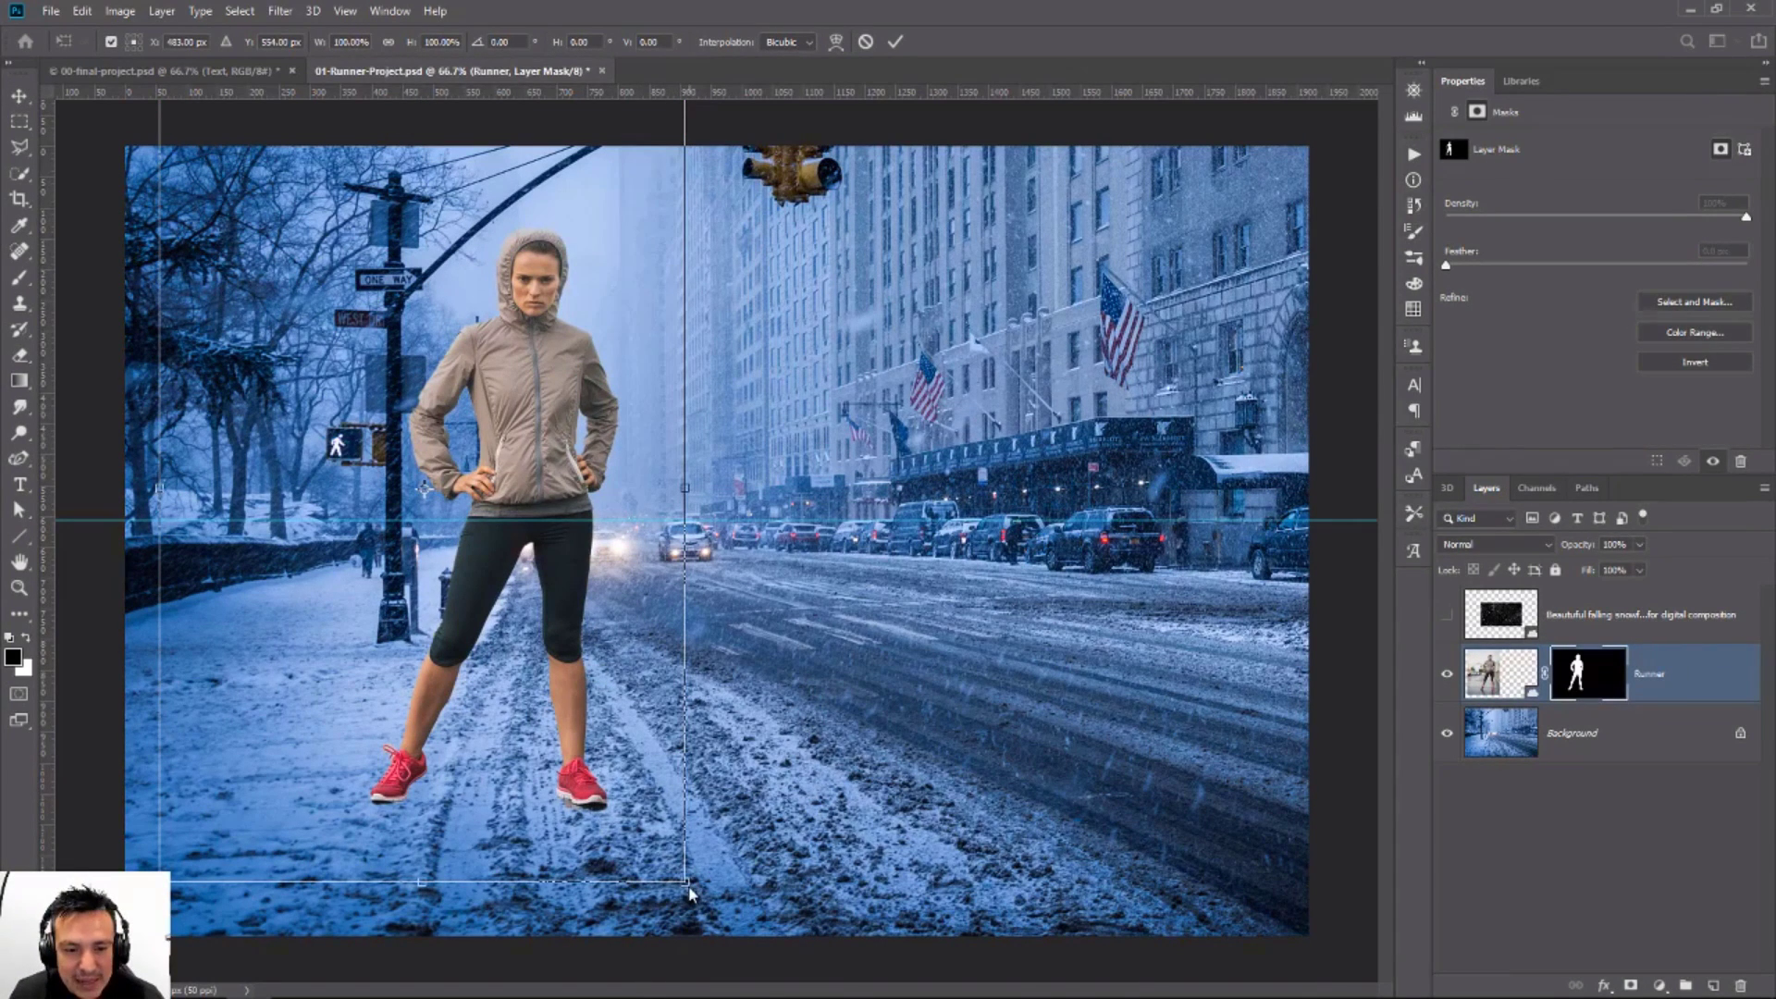
{"action": "left_click_drag", "start_coordinate": [685, 882], "coordinate": [635, 808]}
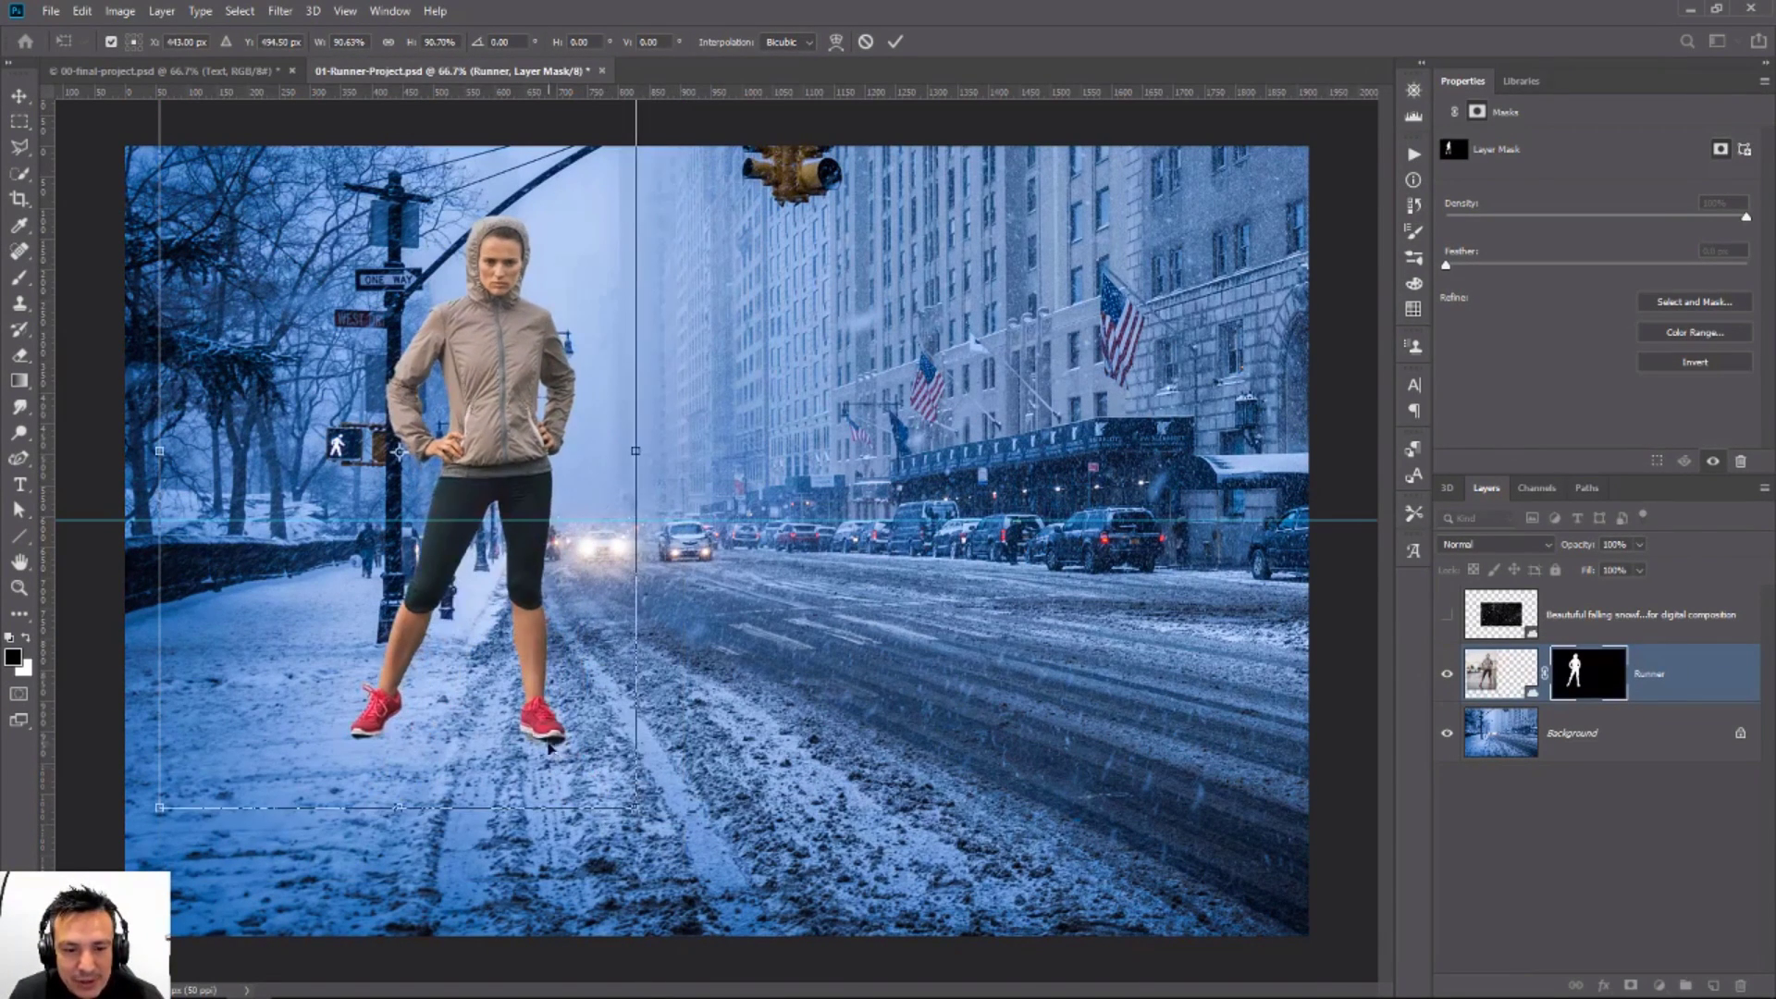
{"action": "left_click_drag", "start_coordinate": [555, 749], "coordinate": [587, 818]}
{"action": "left_click_drag", "start_coordinate": [671, 877], "coordinate": [615, 794]}
{"action": "left_click_drag", "start_coordinate": [553, 745], "coordinate": [585, 795]}
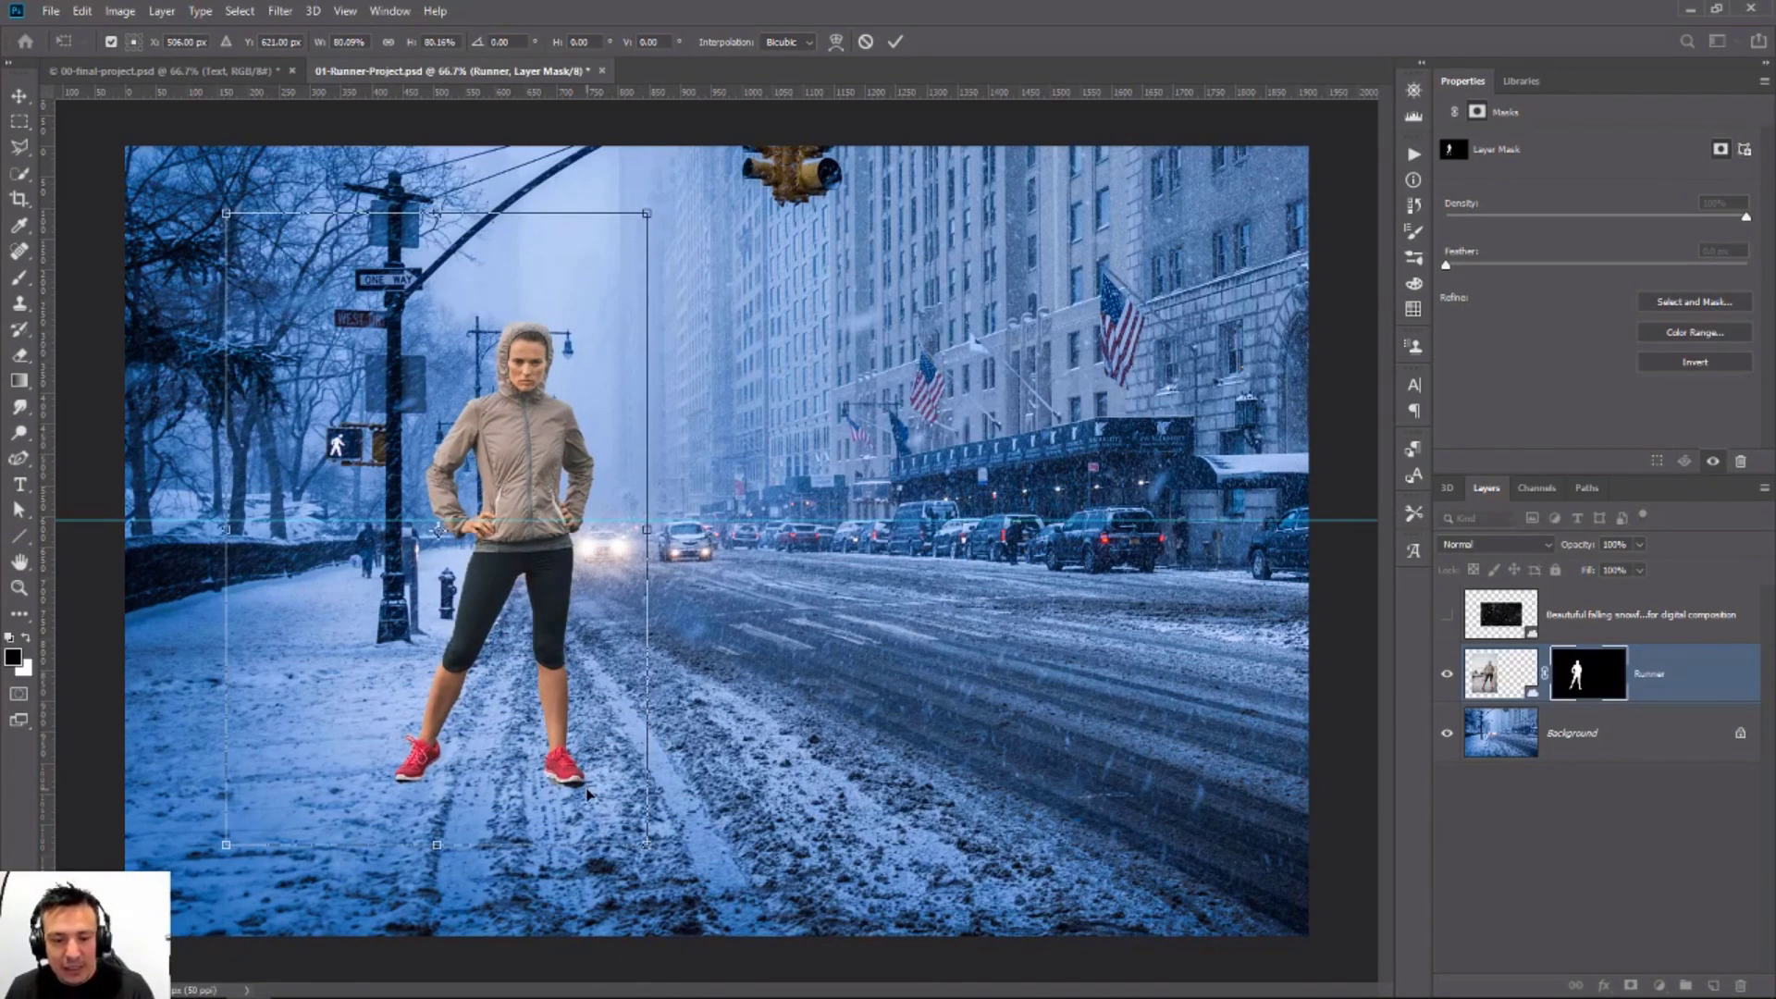
{"action": "key", "text": "Return"}
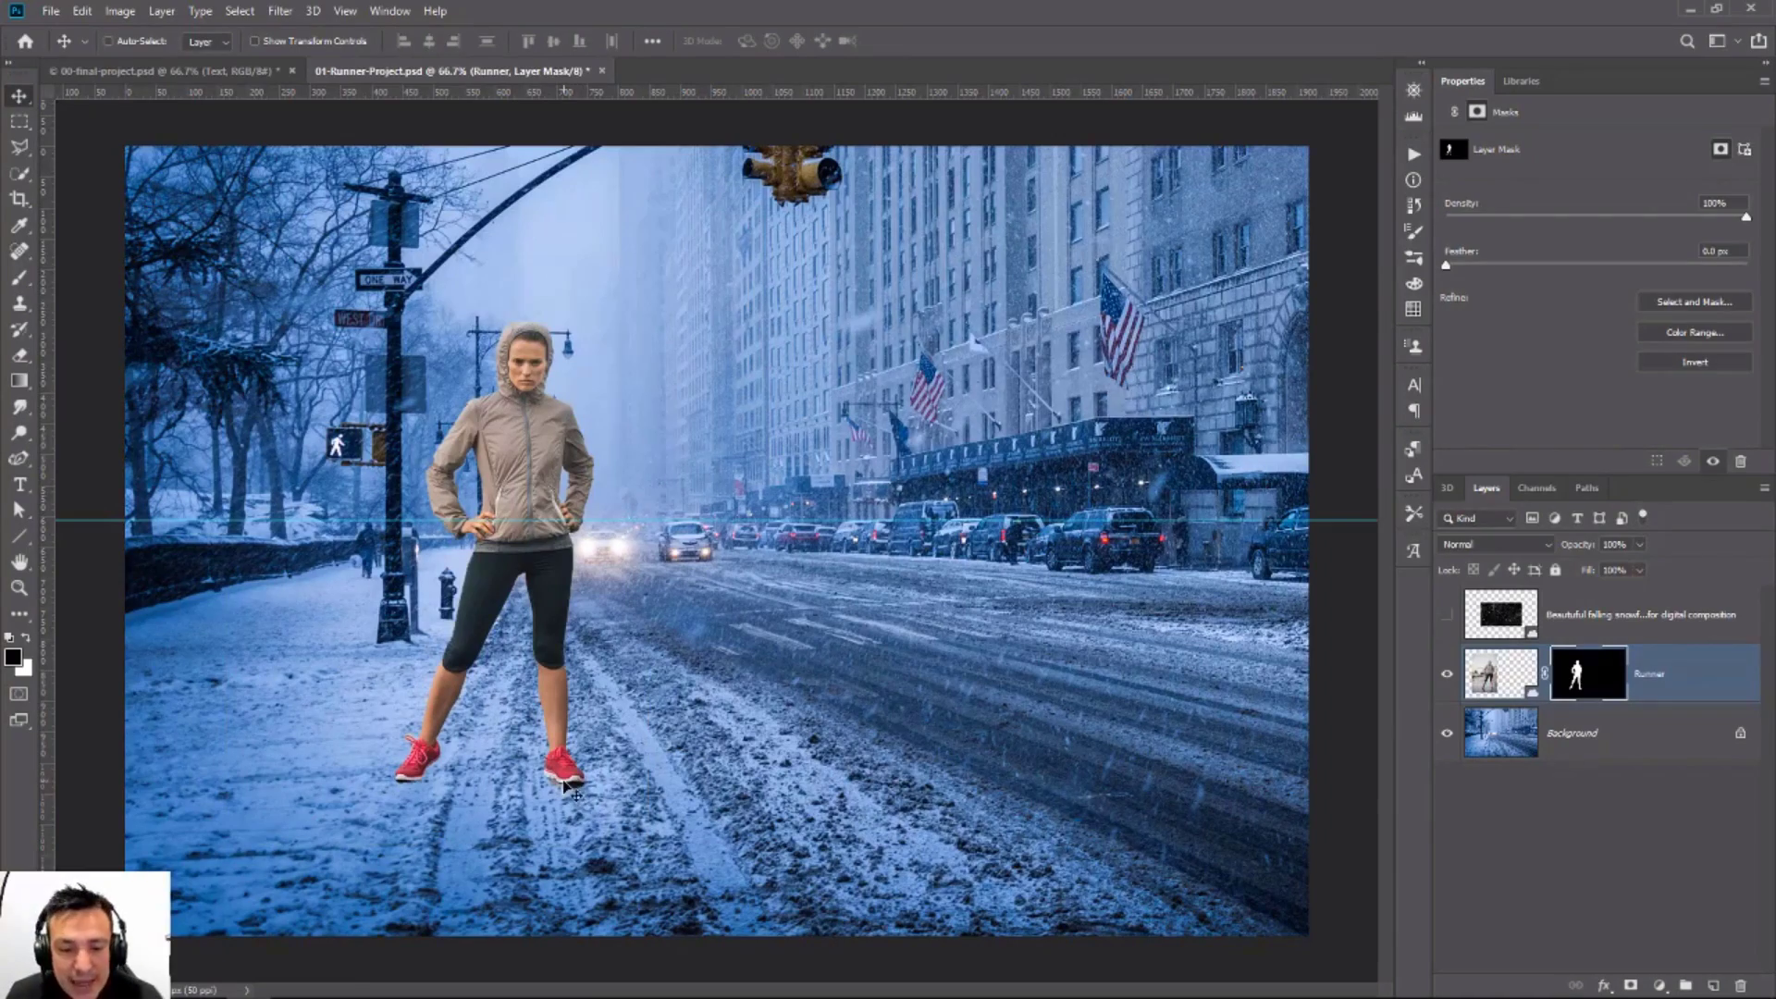
Step: Examine the runner's shoes up close, switching the Runner layer mask off and on to compare the original ground reflections
{"action": "left_click", "coordinate": [18, 587]}
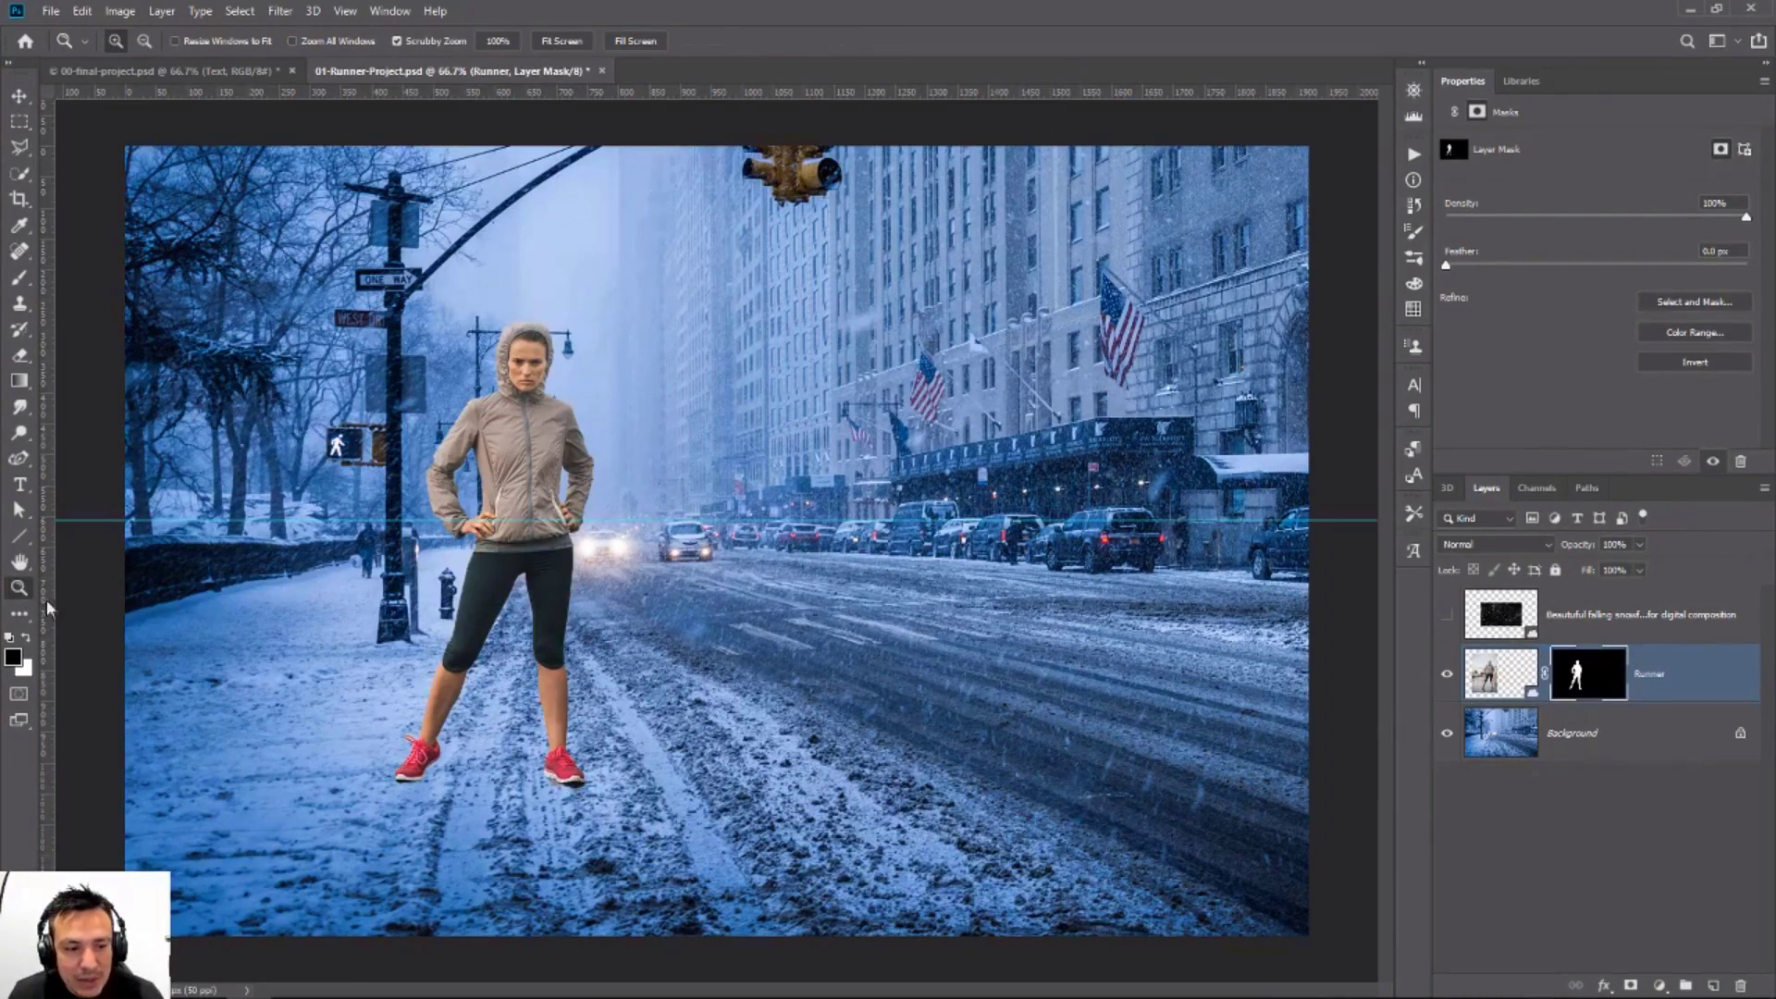
{"action": "left_click", "coordinate": [549, 811]}
{"action": "left_click", "coordinate": [549, 811]}
{"action": "left_click", "coordinate": [549, 811]}
{"action": "left_click", "coordinate": [549, 811]}
{"action": "left_click_drag", "start_coordinate": [550, 811], "coordinate": [1042, 630]}
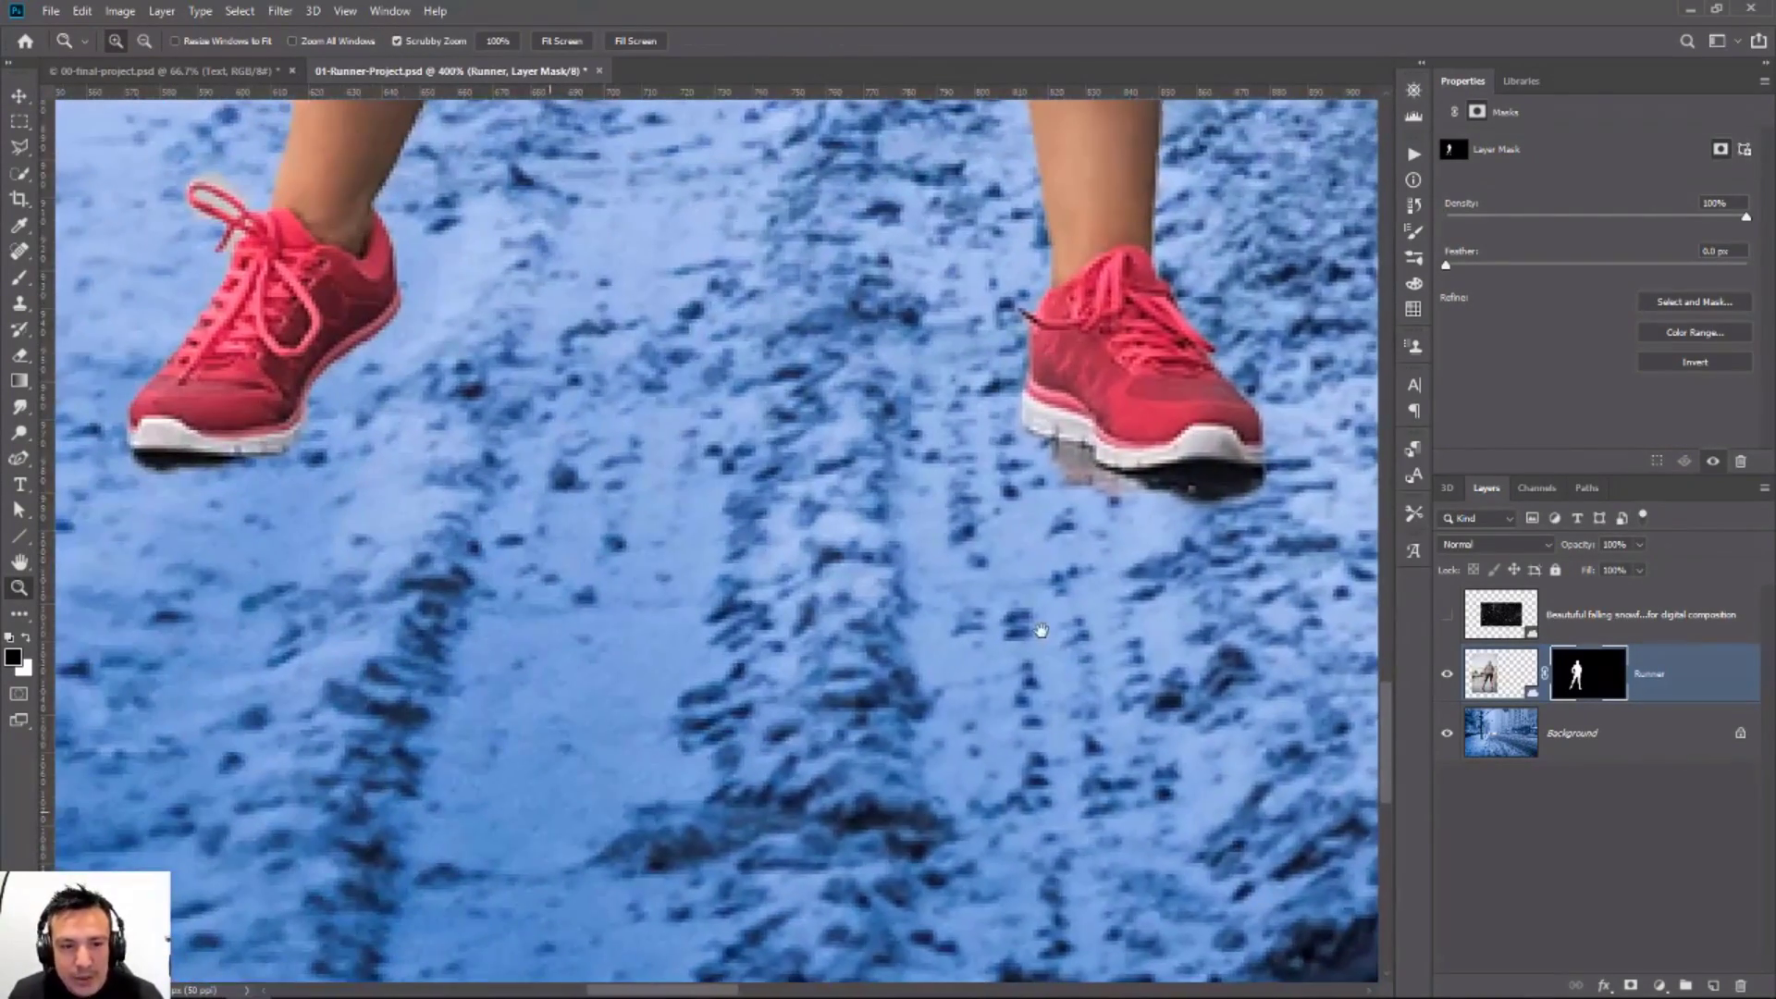
{"action": "left_click", "coordinate": [1583, 675], "text": "shift"}
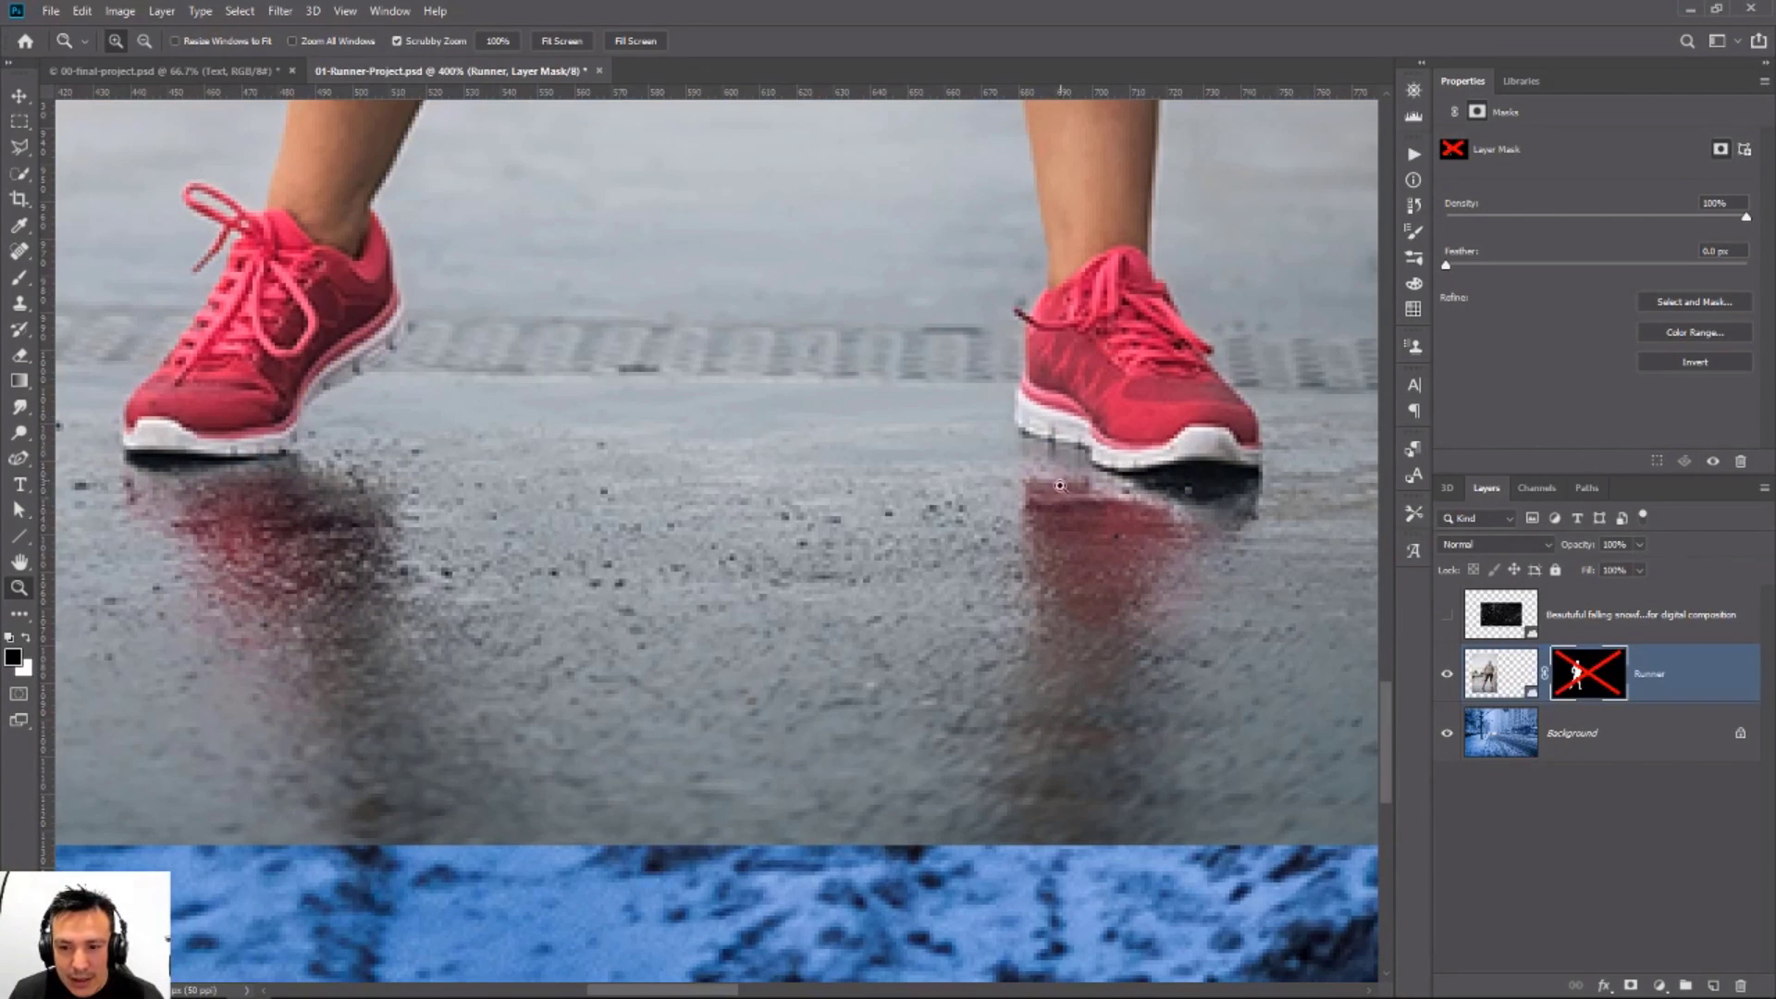
{"action": "left_click", "coordinate": [1583, 686], "text": "shift"}
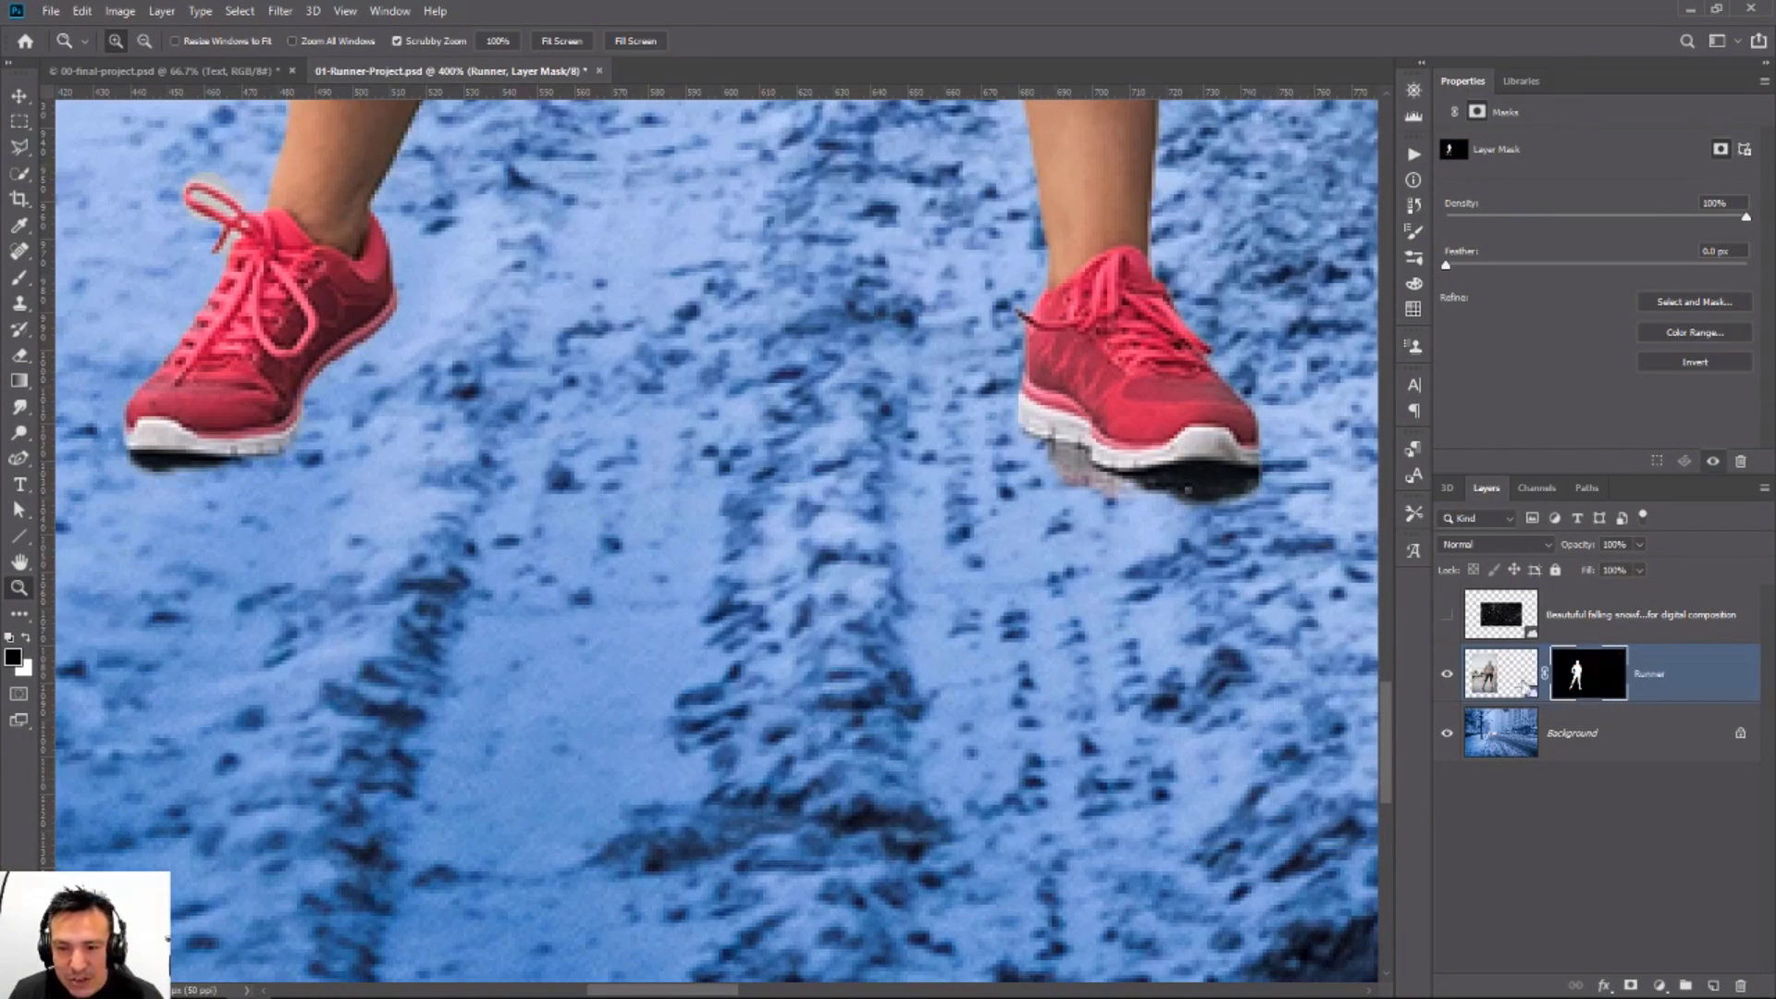
Step: Paint white on the runner's mask with a Soft Round brush at 0% hardness to reveal the reflection under the shoe on the left
{"action": "left_click", "coordinate": [18, 278]}
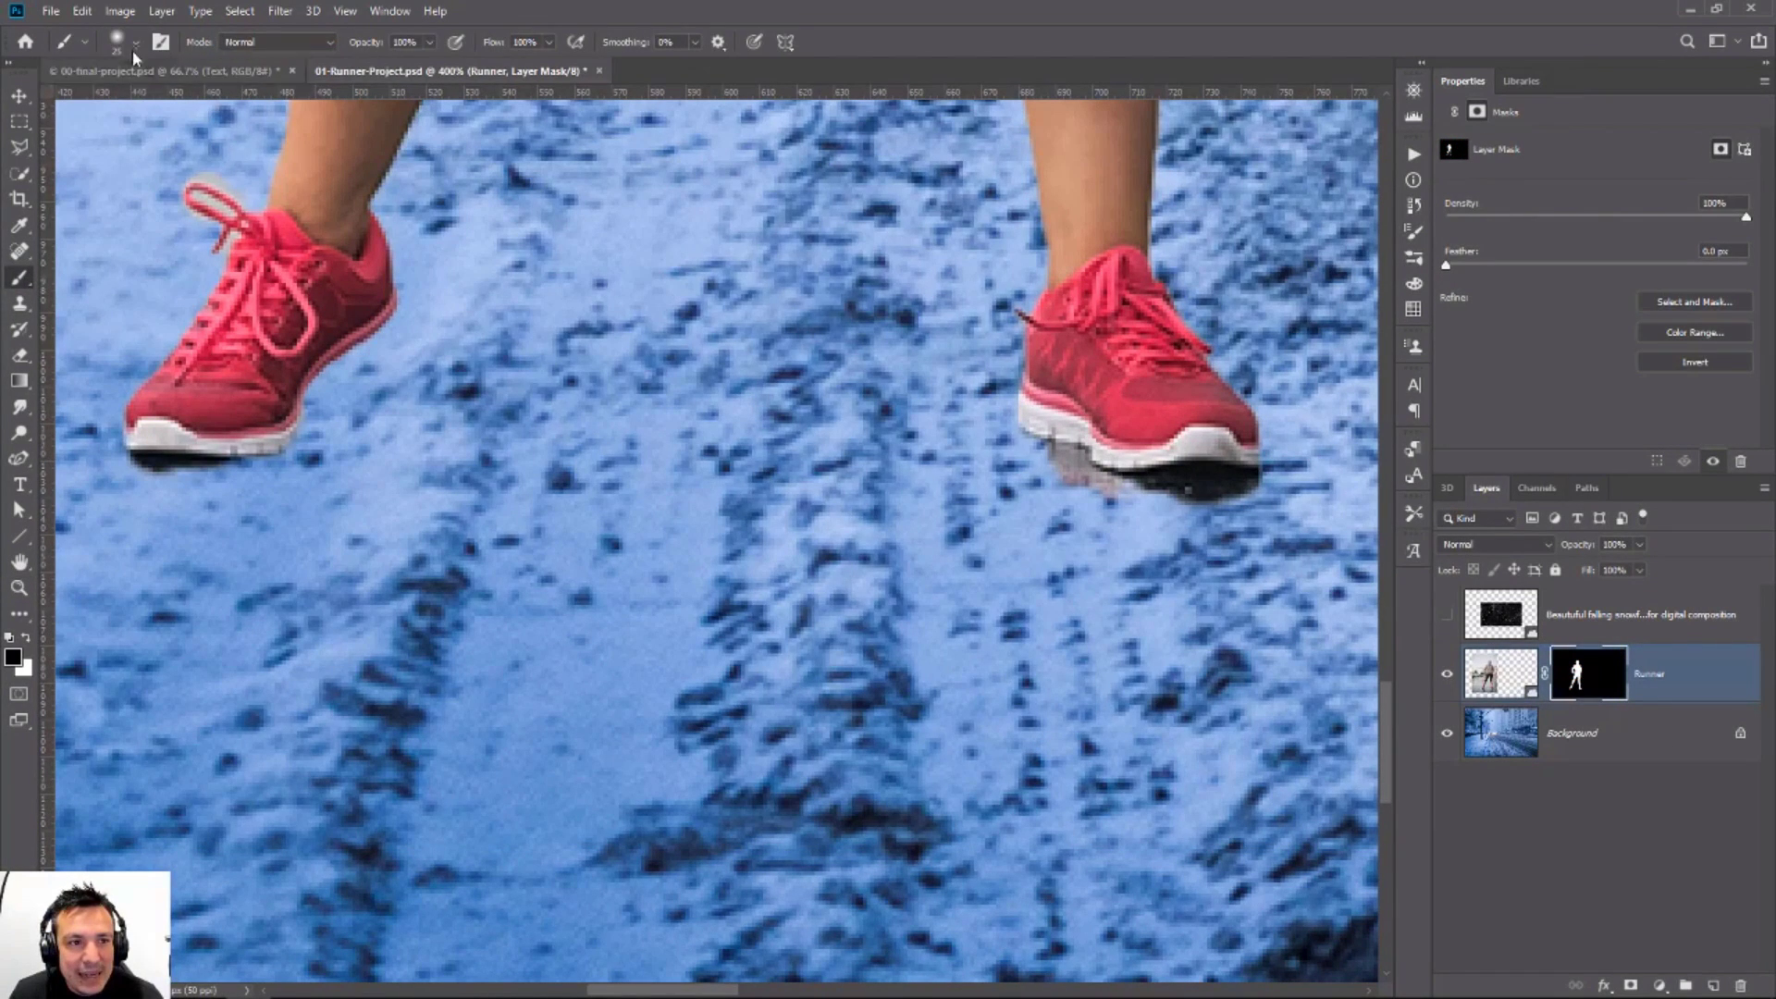
{"action": "left_click", "coordinate": [135, 44]}
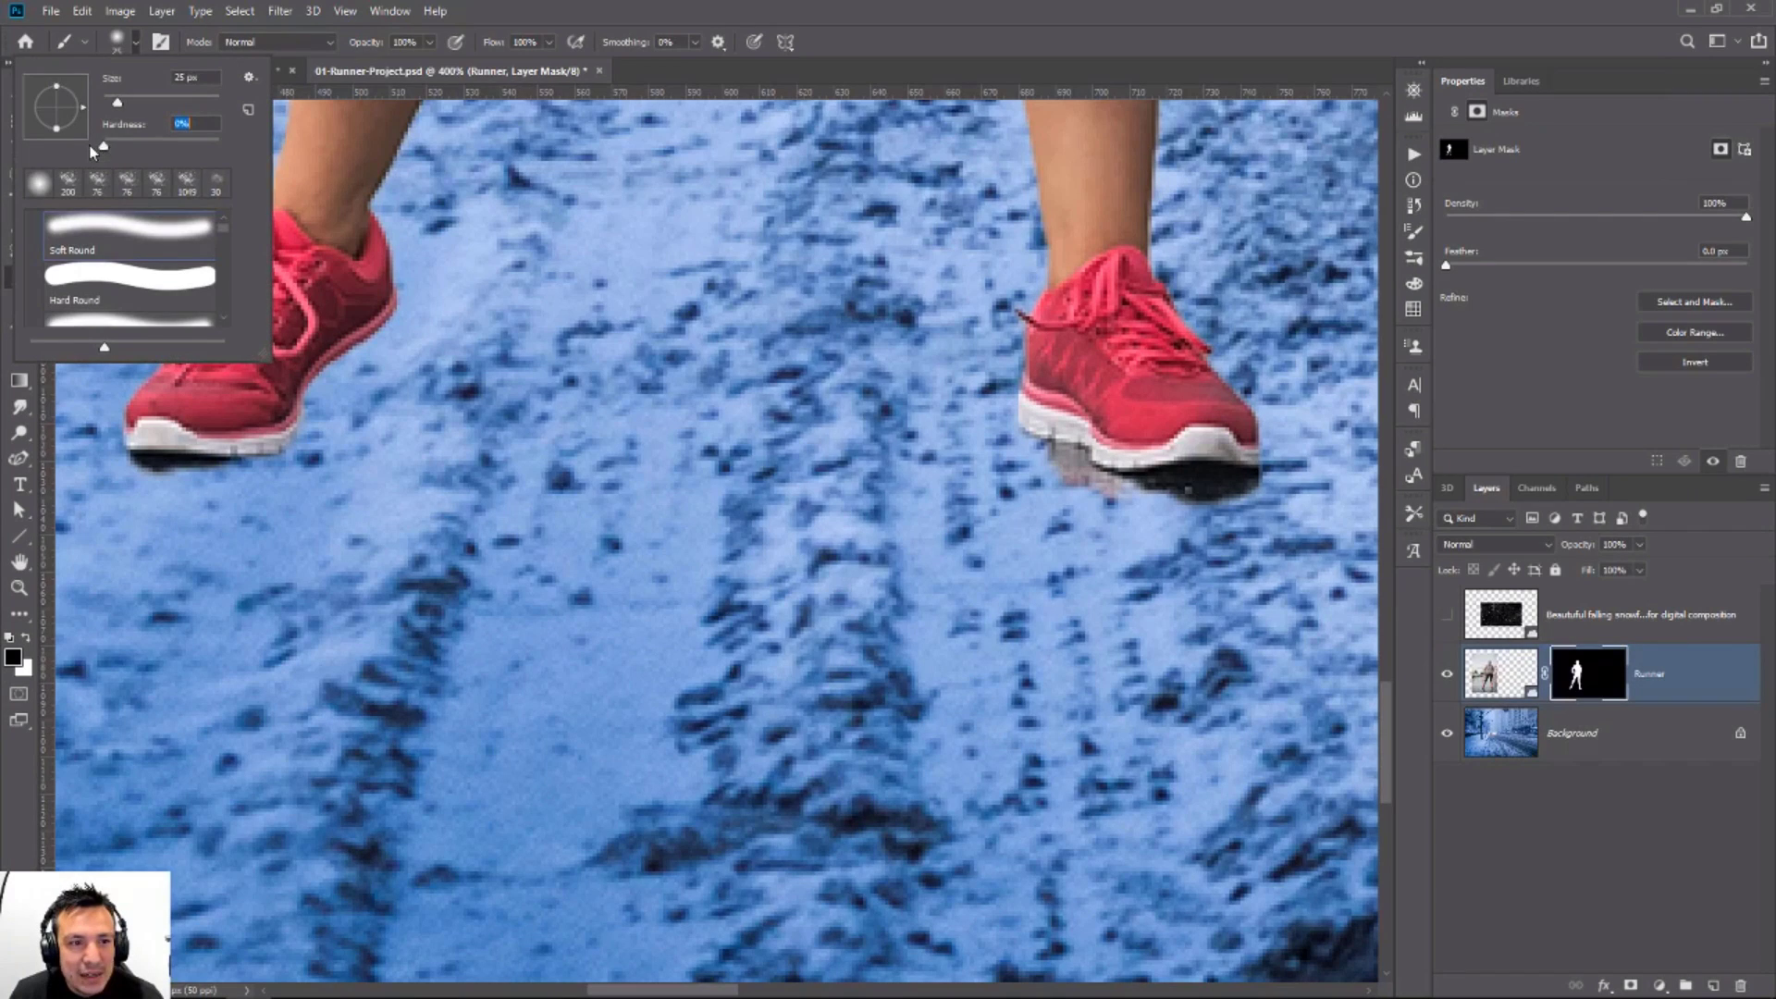
{"action": "left_click", "coordinate": [862, 25]}
{"action": "mouse_move", "coordinate": [245, 458]}
{"action": "left_mouse_down"}
{"action": "mouse_move", "coordinate": [278, 477]}
{"action": "mouse_move", "coordinate": [335, 359]}
{"action": "mouse_move", "coordinate": [389, 333]}
{"action": "mouse_move", "coordinate": [342, 417]}
{"action": "left_mouse_up"}
{"action": "left_click", "coordinate": [26, 638]}
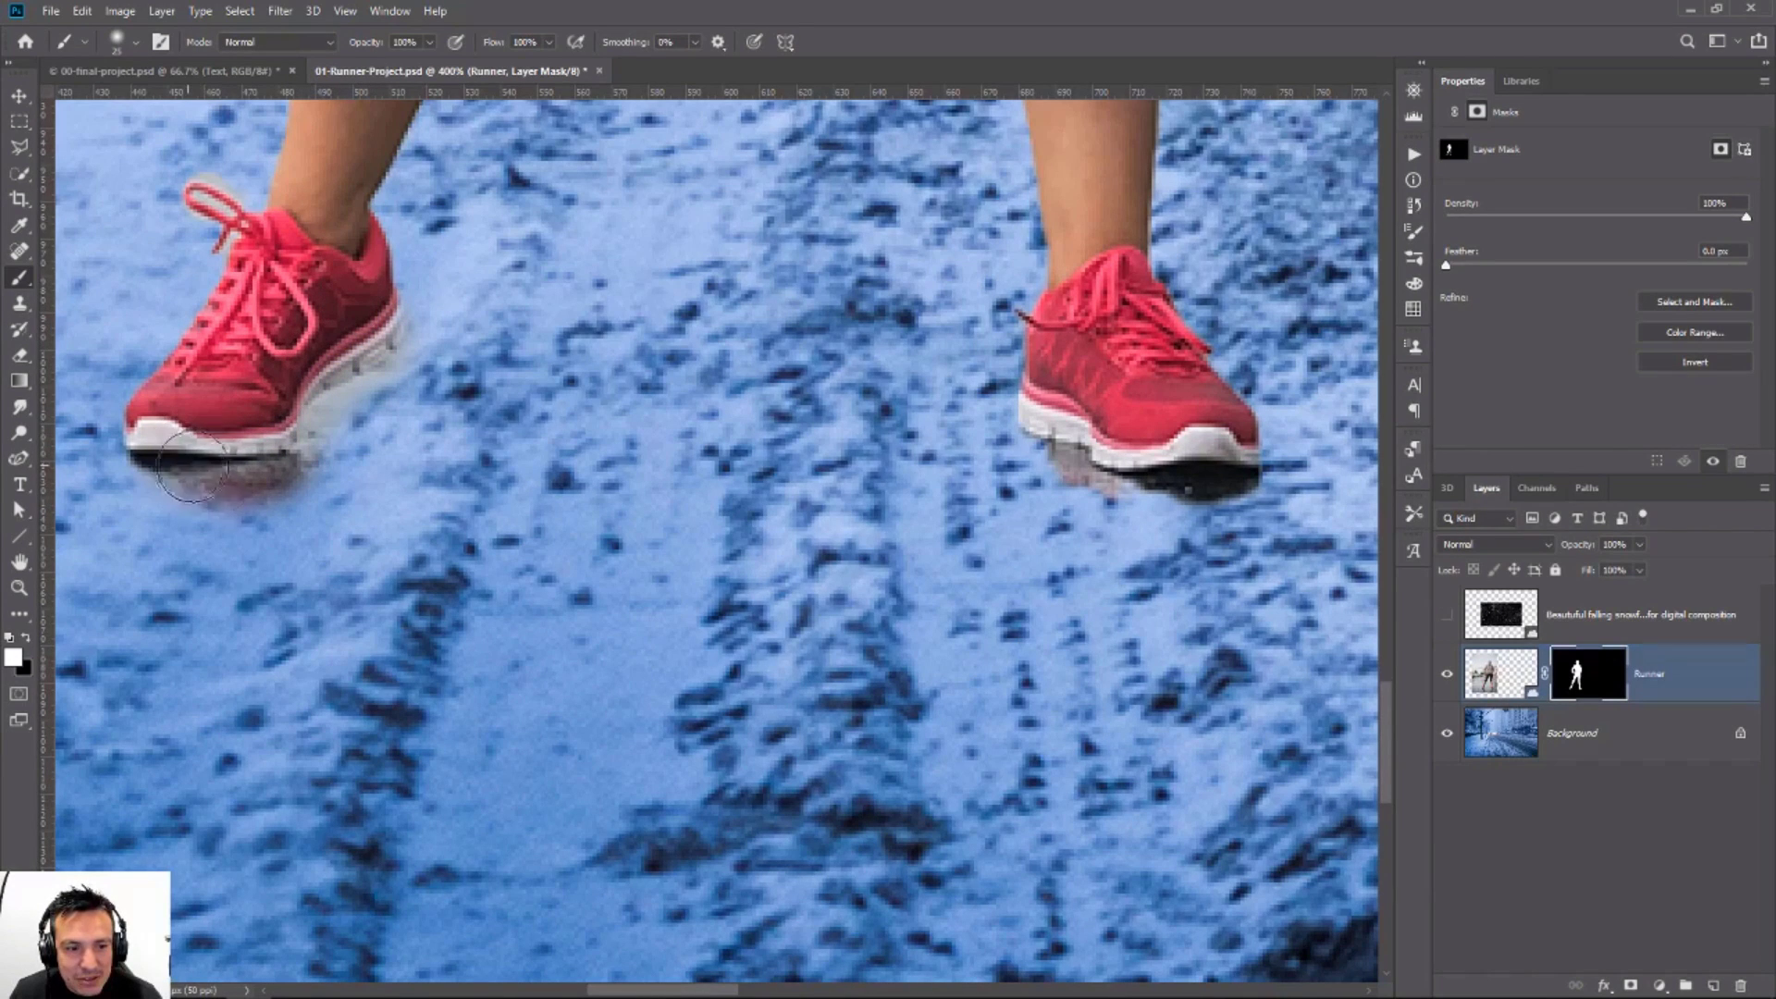
{"action": "mouse_move", "coordinate": [192, 467]}
{"action": "left_mouse_down"}
{"action": "mouse_move", "coordinate": [246, 502]}
{"action": "mouse_move", "coordinate": [255, 571]}
{"action": "mouse_move", "coordinate": [256, 535]}
{"action": "mouse_move", "coordinate": [229, 510]}
{"action": "mouse_move", "coordinate": [312, 500]}
{"action": "mouse_move", "coordinate": [312, 546]}
{"action": "mouse_move", "coordinate": [328, 441]}
{"action": "mouse_move", "coordinate": [369, 402]}
{"action": "mouse_move", "coordinate": [225, 556]}
{"action": "mouse_move", "coordinate": [283, 603]}
{"action": "left_mouse_up"}
{"action": "key", "text": "bracketright"}
{"action": "key", "text": "bracketright"}
{"action": "key", "text": "bracketright"}
{"action": "key", "text": "bracketright"}
{"action": "key", "text": "bracketright"}
{"action": "key", "text": "bracketright"}
{"action": "key", "text": "bracketright"}
{"action": "key", "text": "bracketright"}
{"action": "key", "text": "bracketright"}
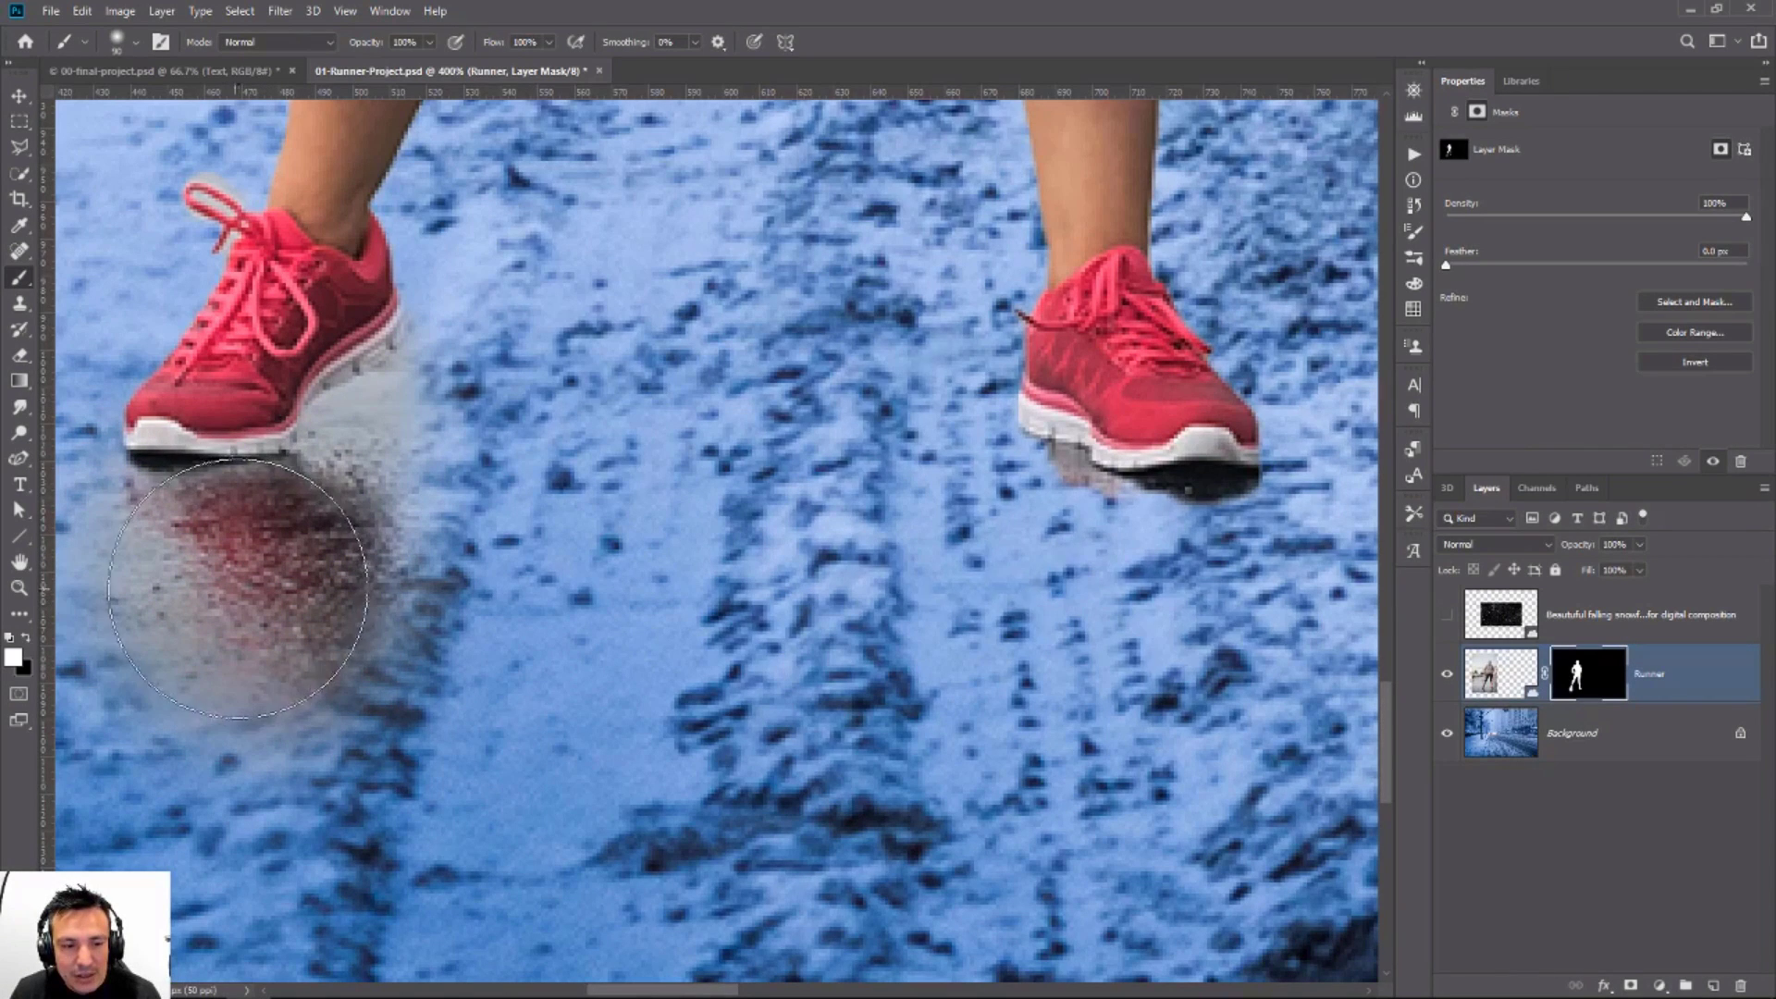
Step: Reveal the reflection under the shoe on the right by painting white on the mask with a slightly smaller soft brush
{"action": "key", "text": "bracketleft"}
{"action": "key", "text": "bracketleft"}
{"action": "key", "text": "bracketleft"}
{"action": "mouse_move", "coordinate": [1110, 544]}
{"action": "left_mouse_down"}
{"action": "mouse_move", "coordinate": [1141, 507]}
{"action": "mouse_move", "coordinate": [1107, 510]}
{"action": "mouse_move", "coordinate": [1094, 474]}
{"action": "mouse_move", "coordinate": [1147, 518]}
{"action": "mouse_move", "coordinate": [1212, 527]}
{"action": "mouse_move", "coordinate": [1156, 573]}
{"action": "mouse_move", "coordinate": [1103, 585]}
{"action": "mouse_move", "coordinate": [1156, 638]}
{"action": "mouse_move", "coordinate": [1082, 647]}
{"action": "mouse_move", "coordinate": [1090, 562]}
{"action": "left_mouse_up"}
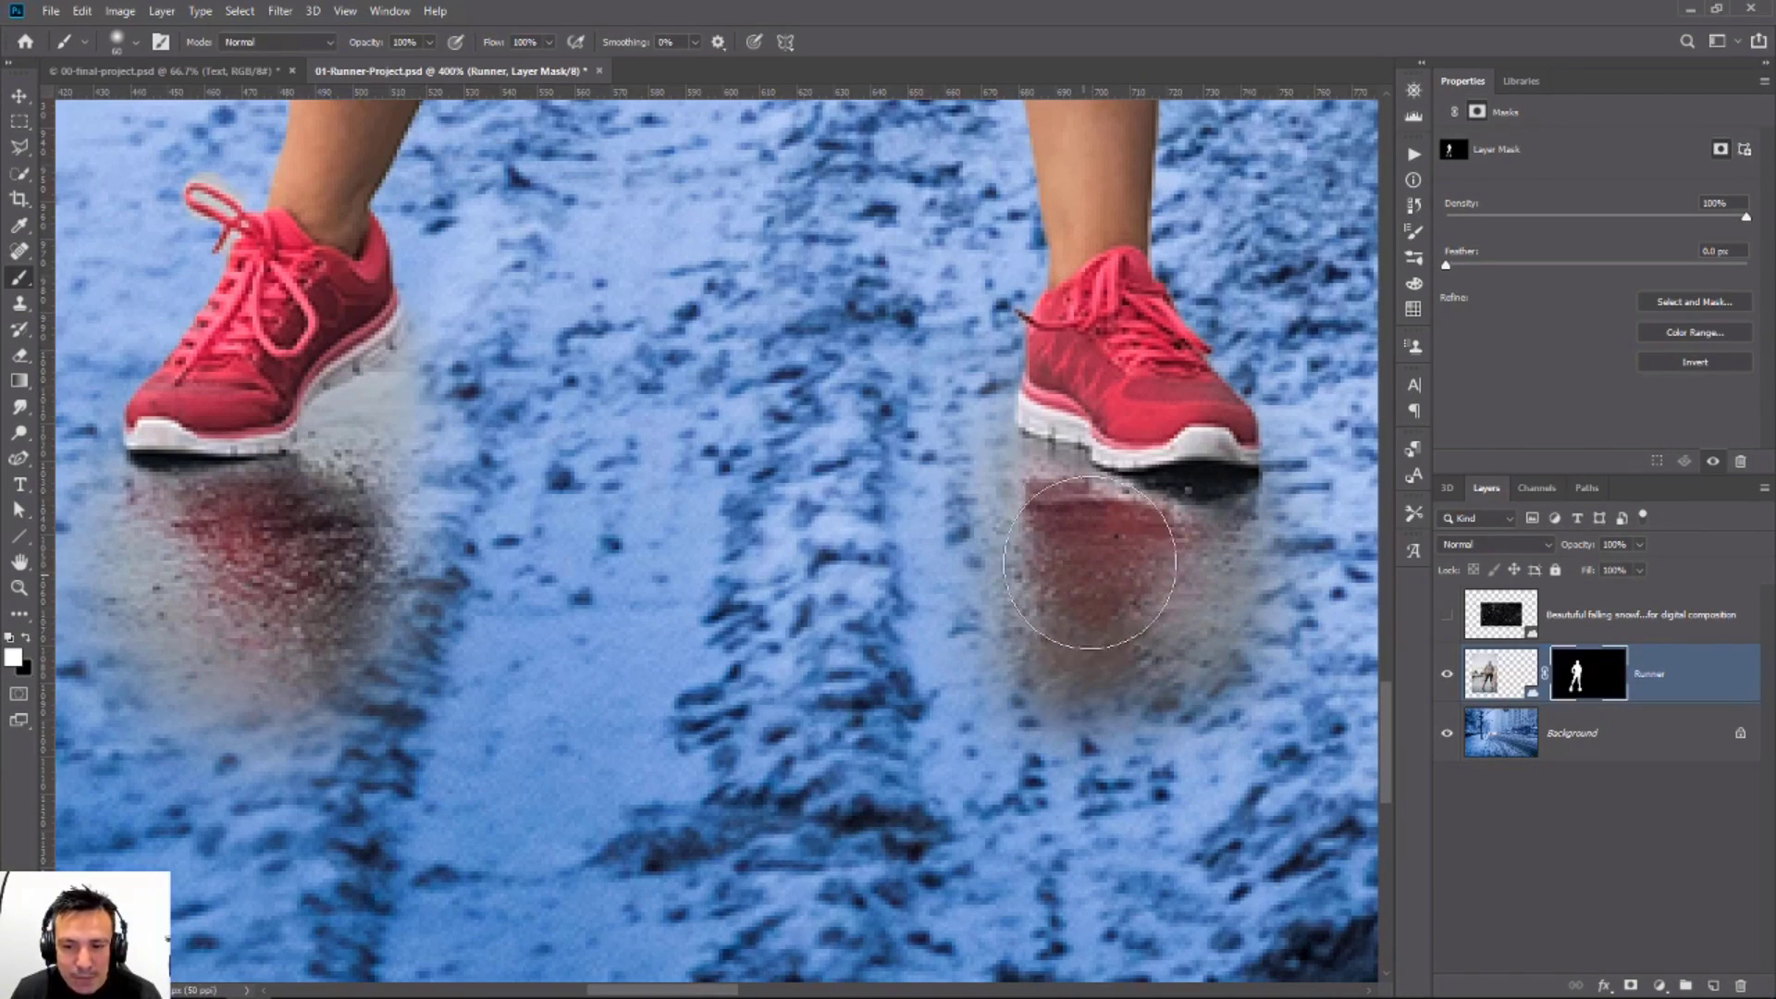
Step: Fit the image on screen and fade the lower edges of both shoe reflections by painting black on the mask with a 250 px soft brush
{"action": "double_click", "coordinate": [18, 588]}
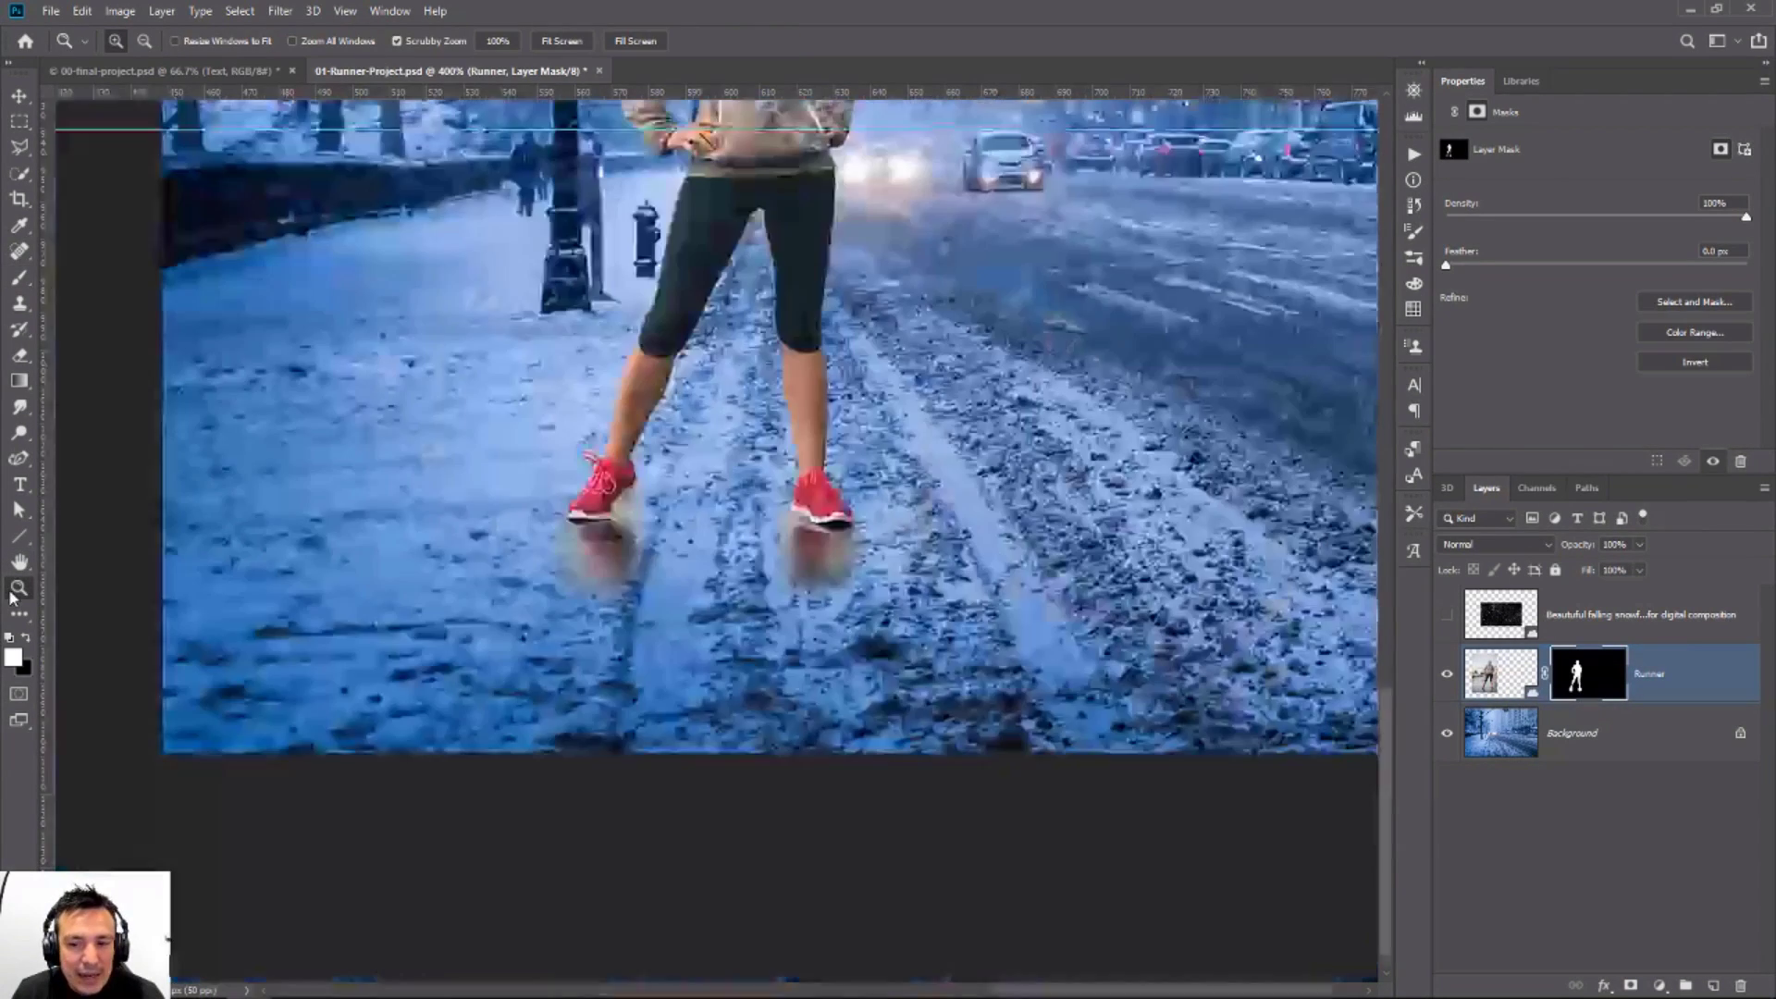
{"action": "right_click", "coordinate": [714, 627]}
{"action": "left_click", "coordinate": [740, 638]}
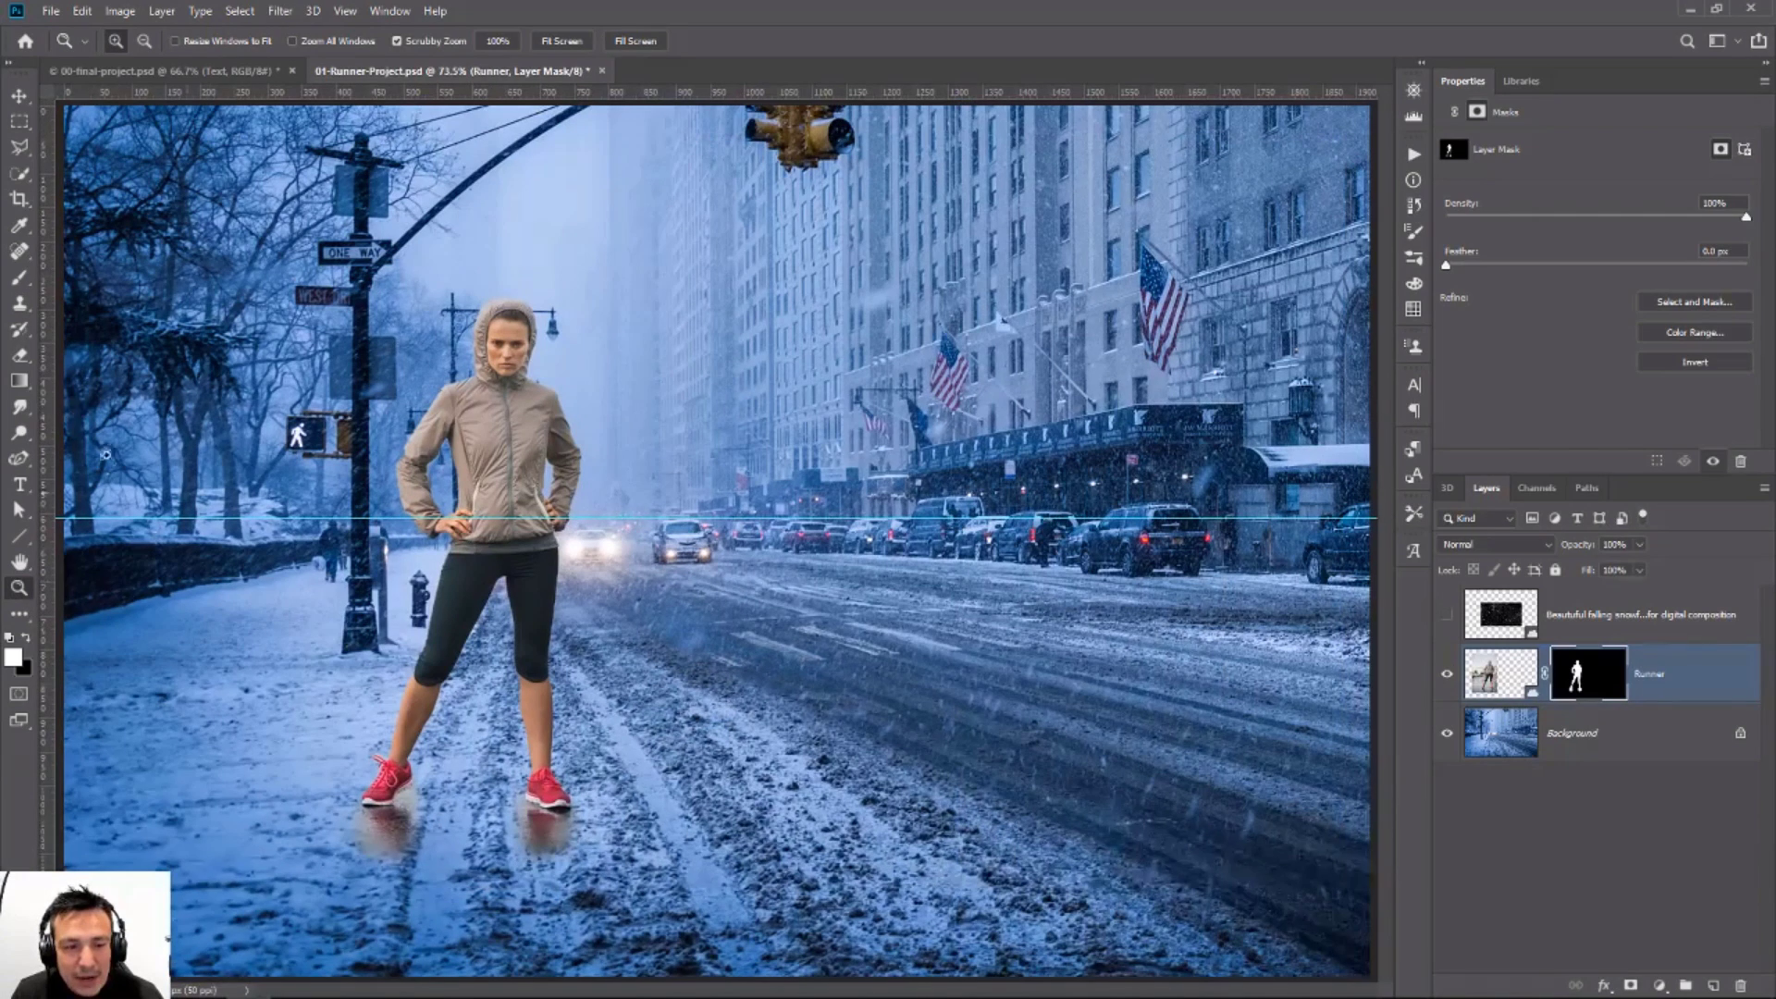
{"action": "left_click", "coordinate": [19, 277]}
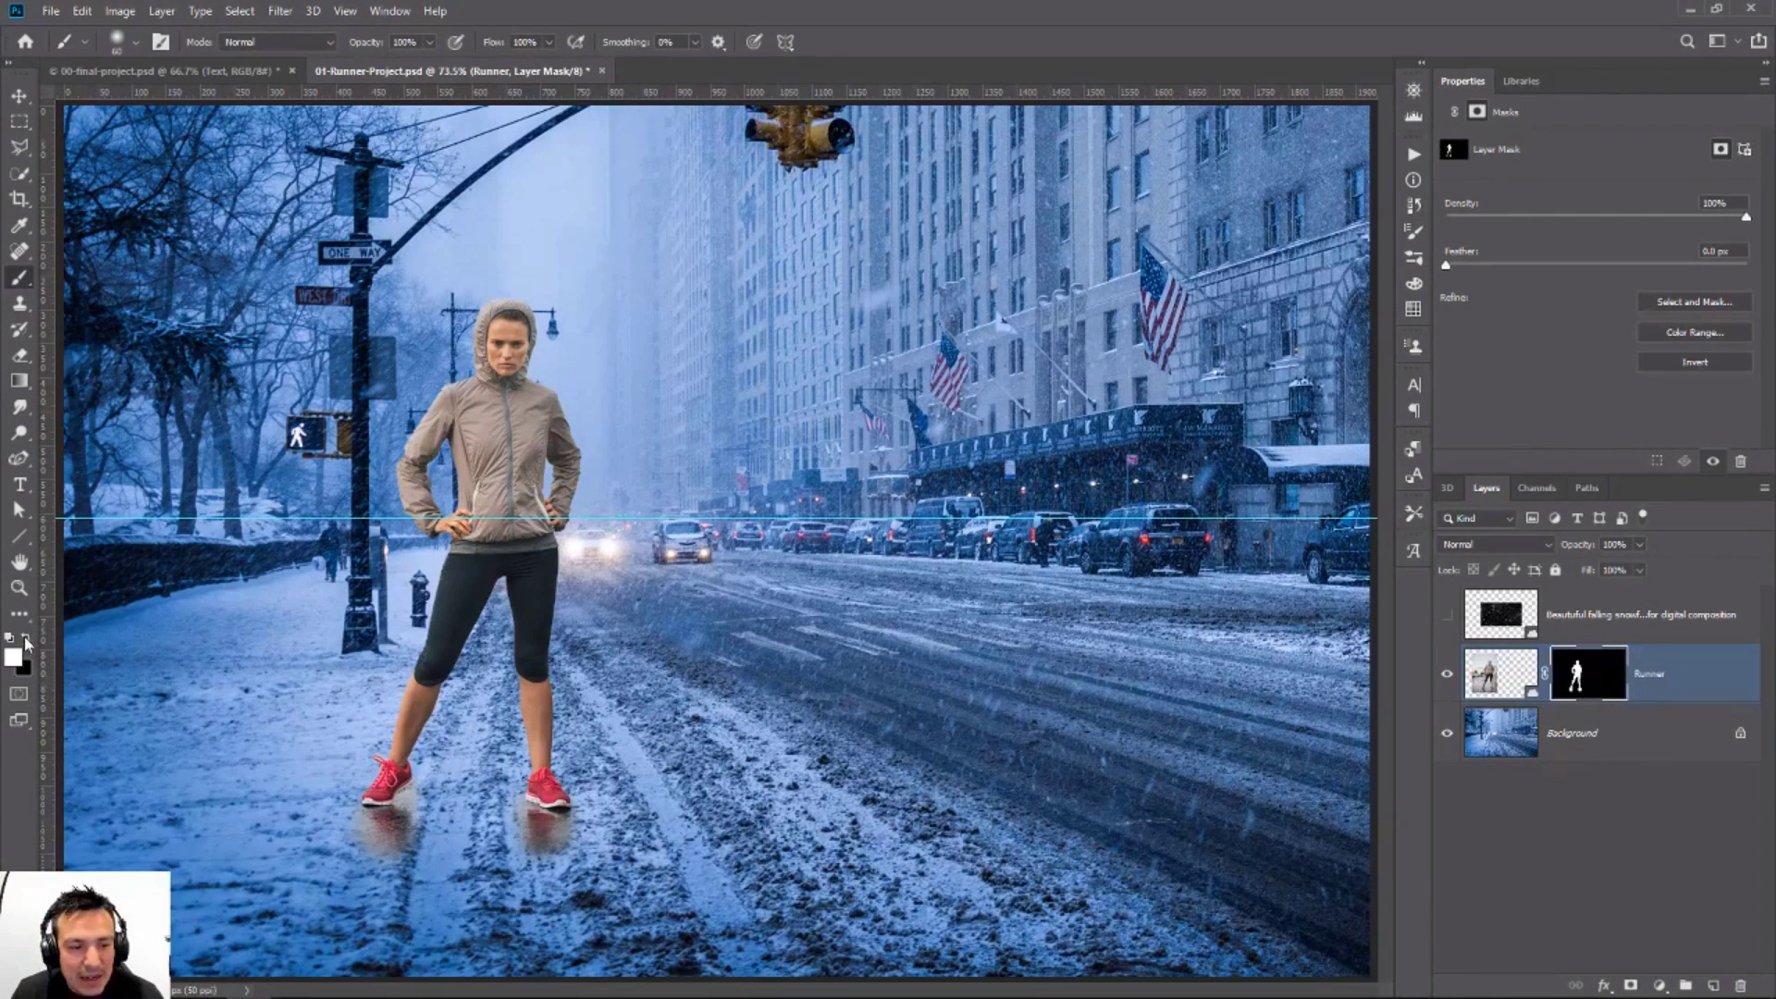
{"action": "left_click", "coordinate": [26, 638]}
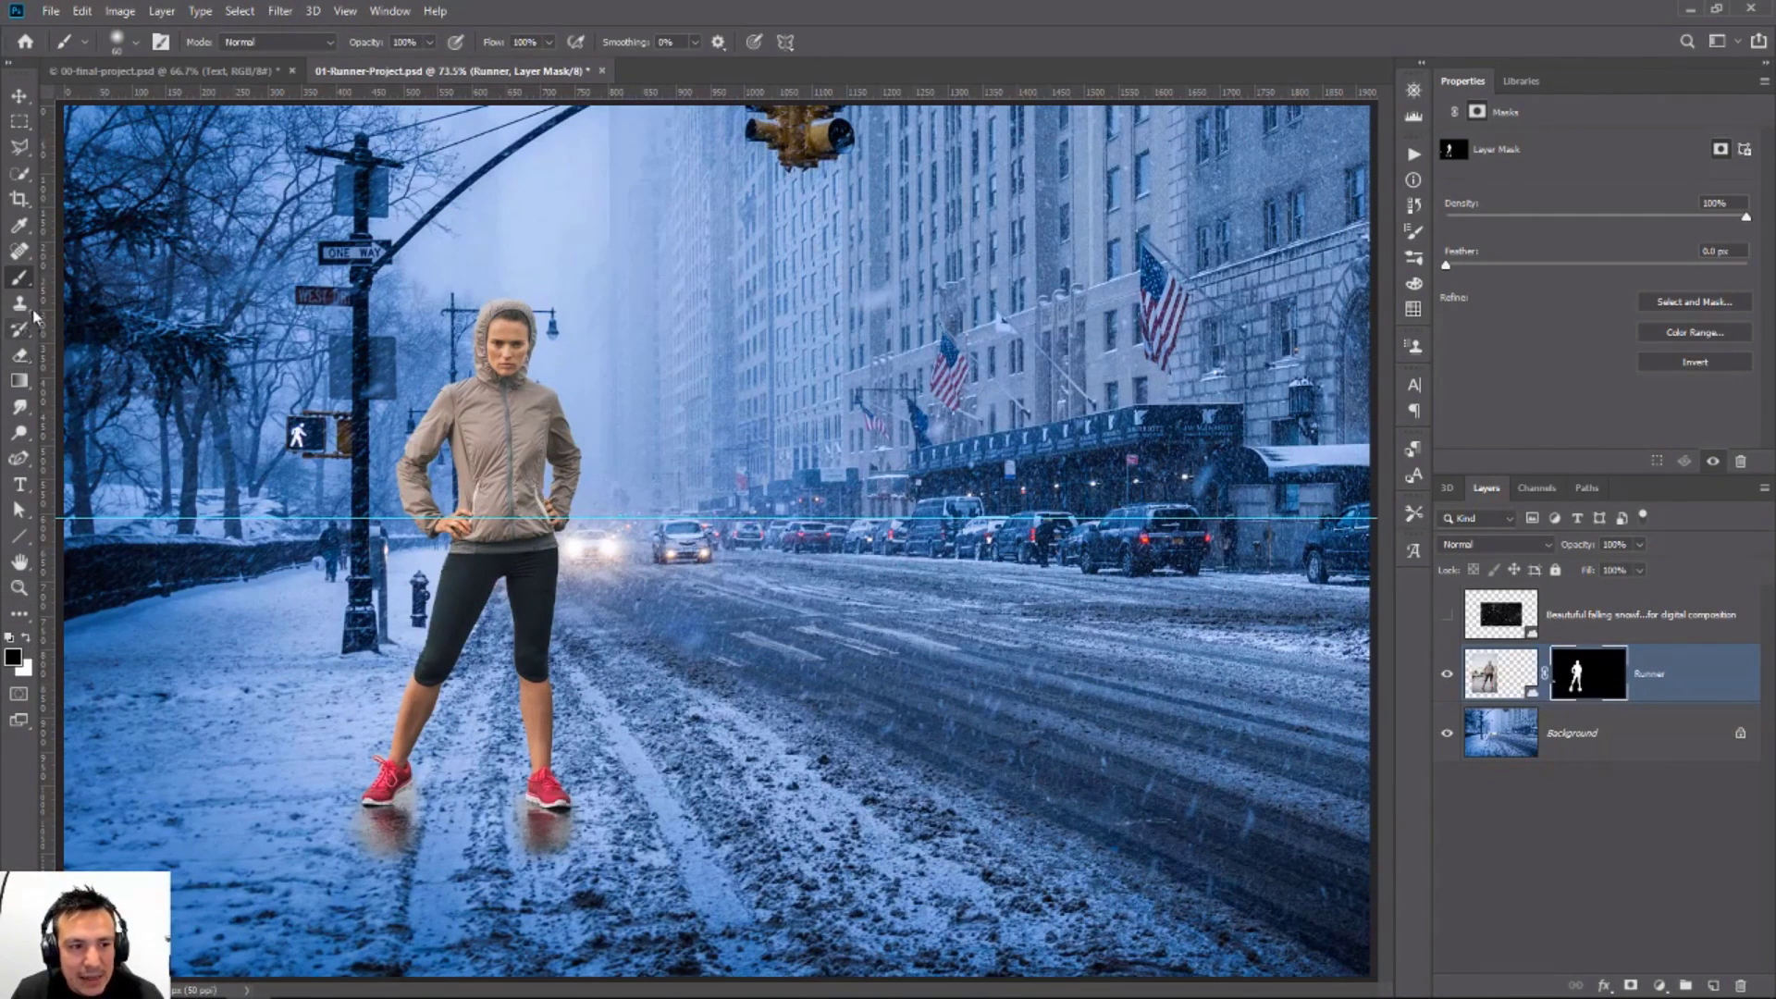
{"action": "key", "text": "bracketright"}
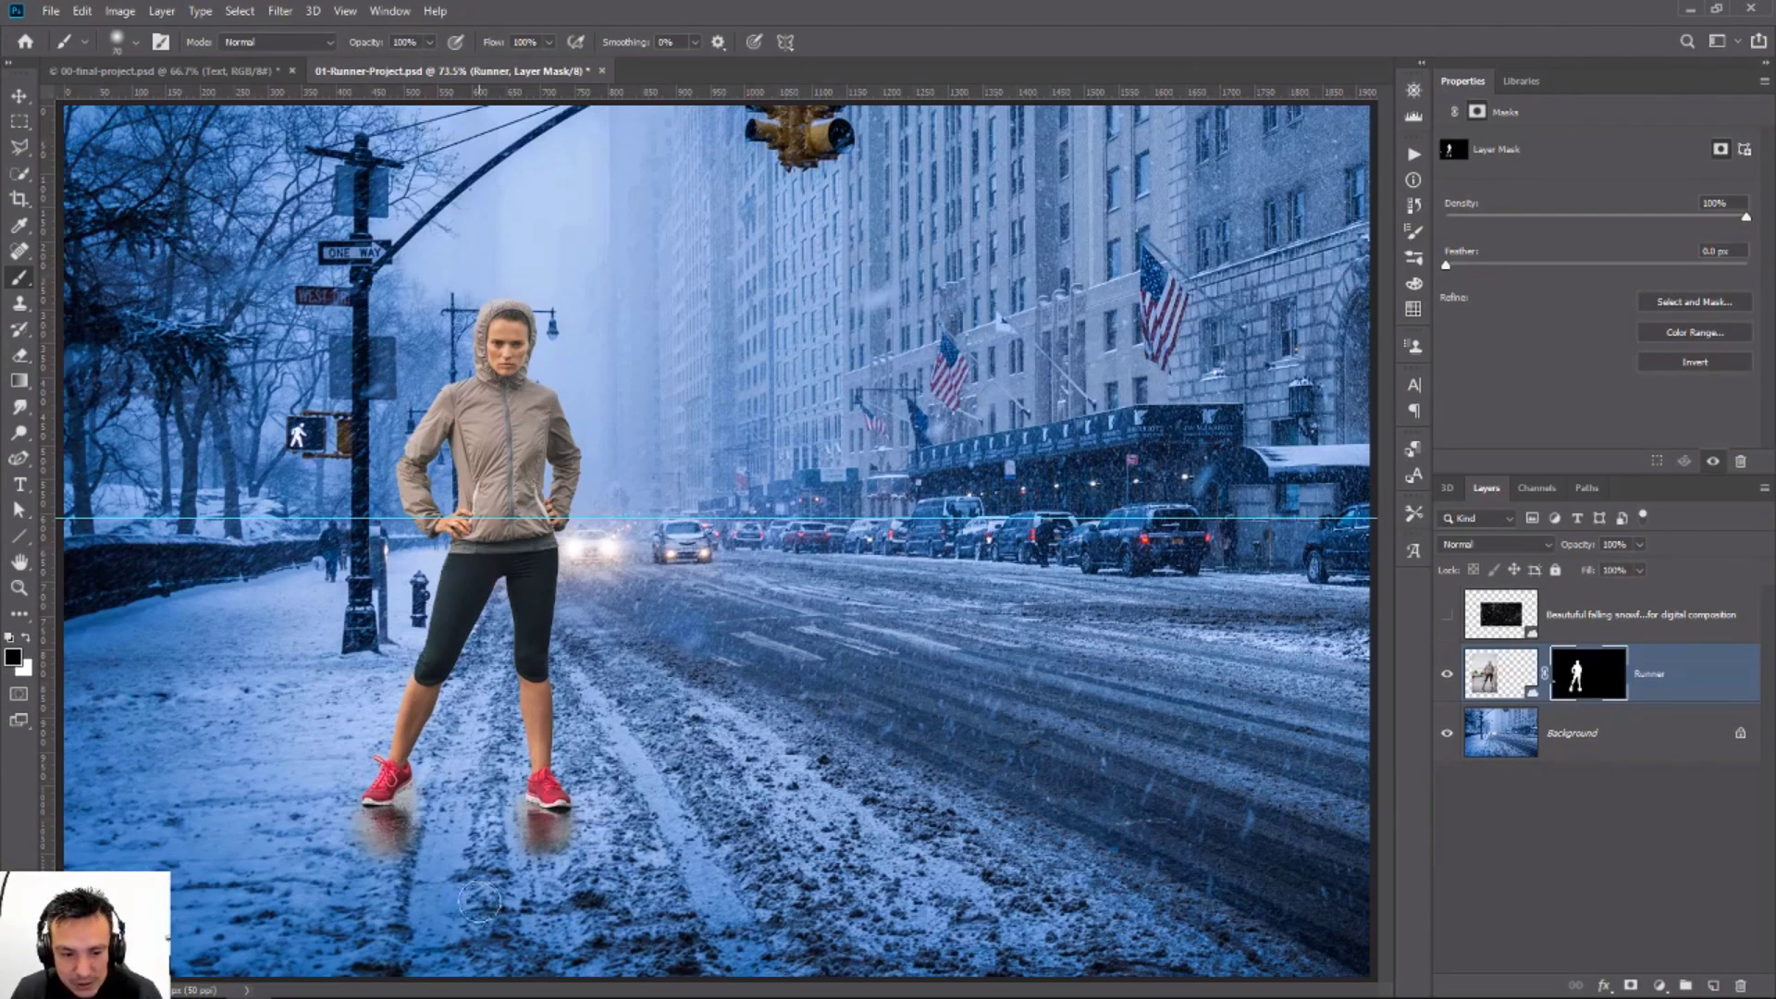
{"action": "key", "text": "bracketright"}
{"action": "key", "text": "bracketright"}
{"action": "key", "text": "bracketright"}
{"action": "key", "text": "bracketright"}
{"action": "key", "text": "bracketright"}
{"action": "key", "text": "bracketright"}
{"action": "key", "text": "bracketright"}
{"action": "key", "text": "bracketright"}
{"action": "key", "text": "bracketright"}
{"action": "key", "text": "bracketright"}
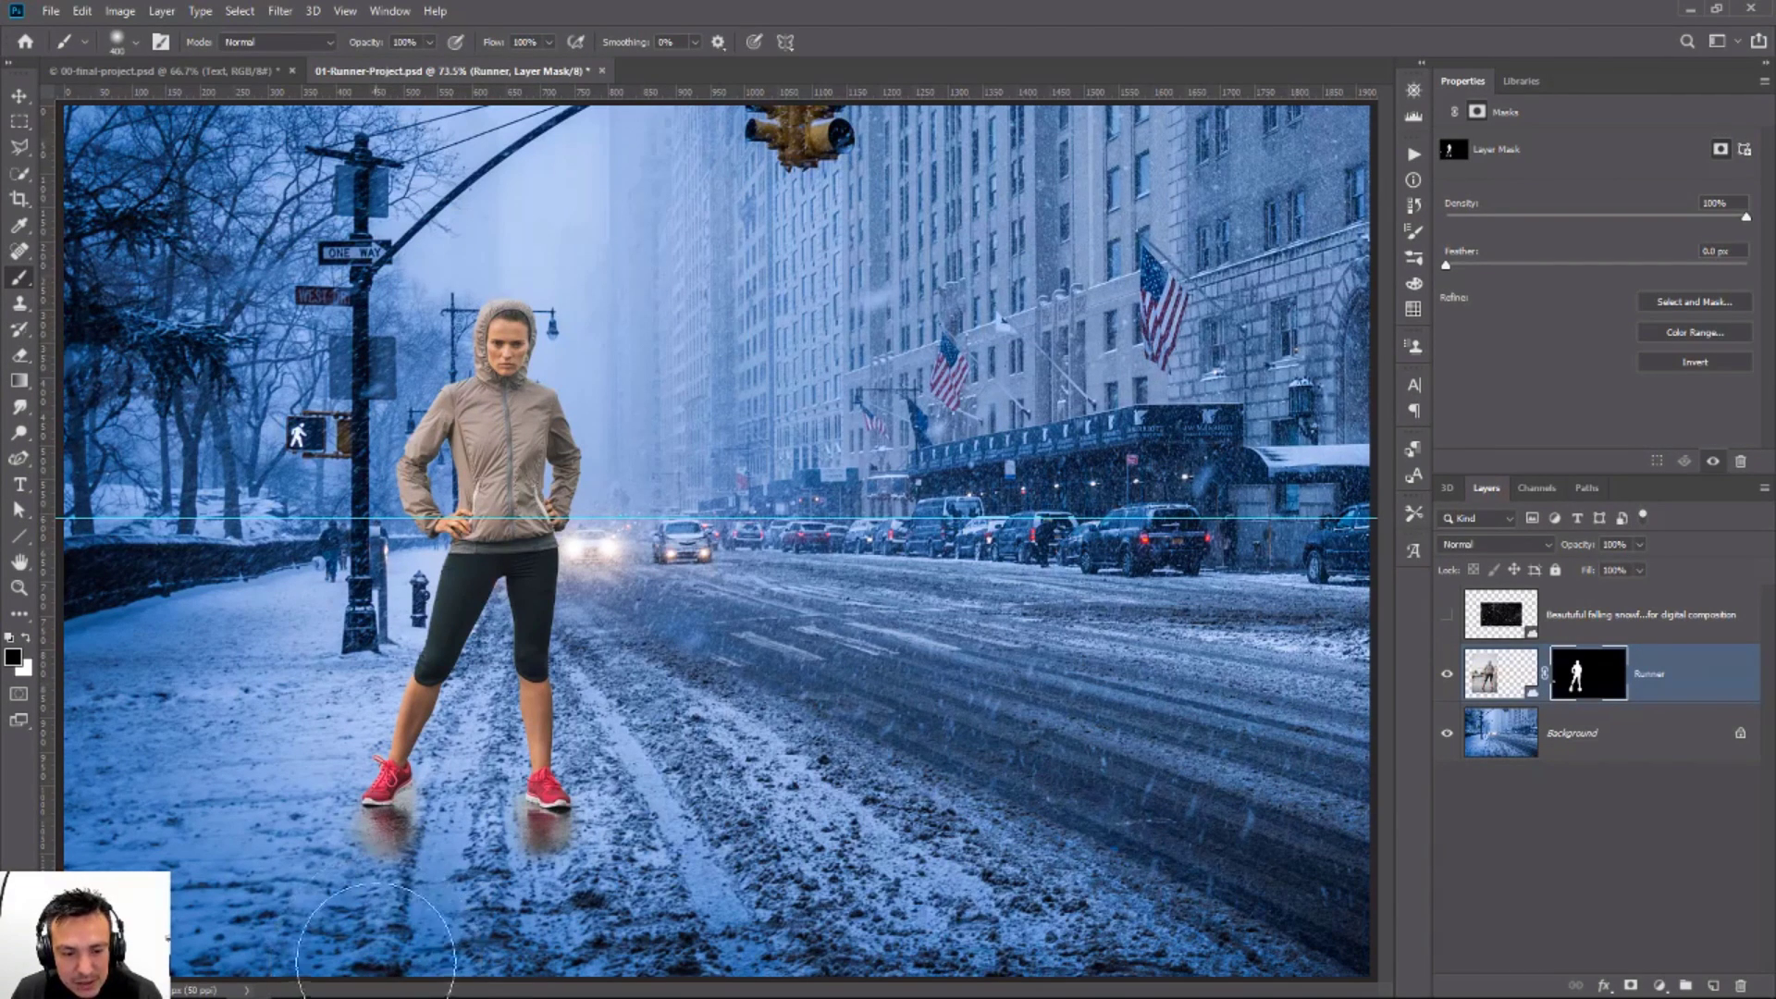
{"action": "key", "text": "bracketleft"}
{"action": "key", "text": "bracketleft"}
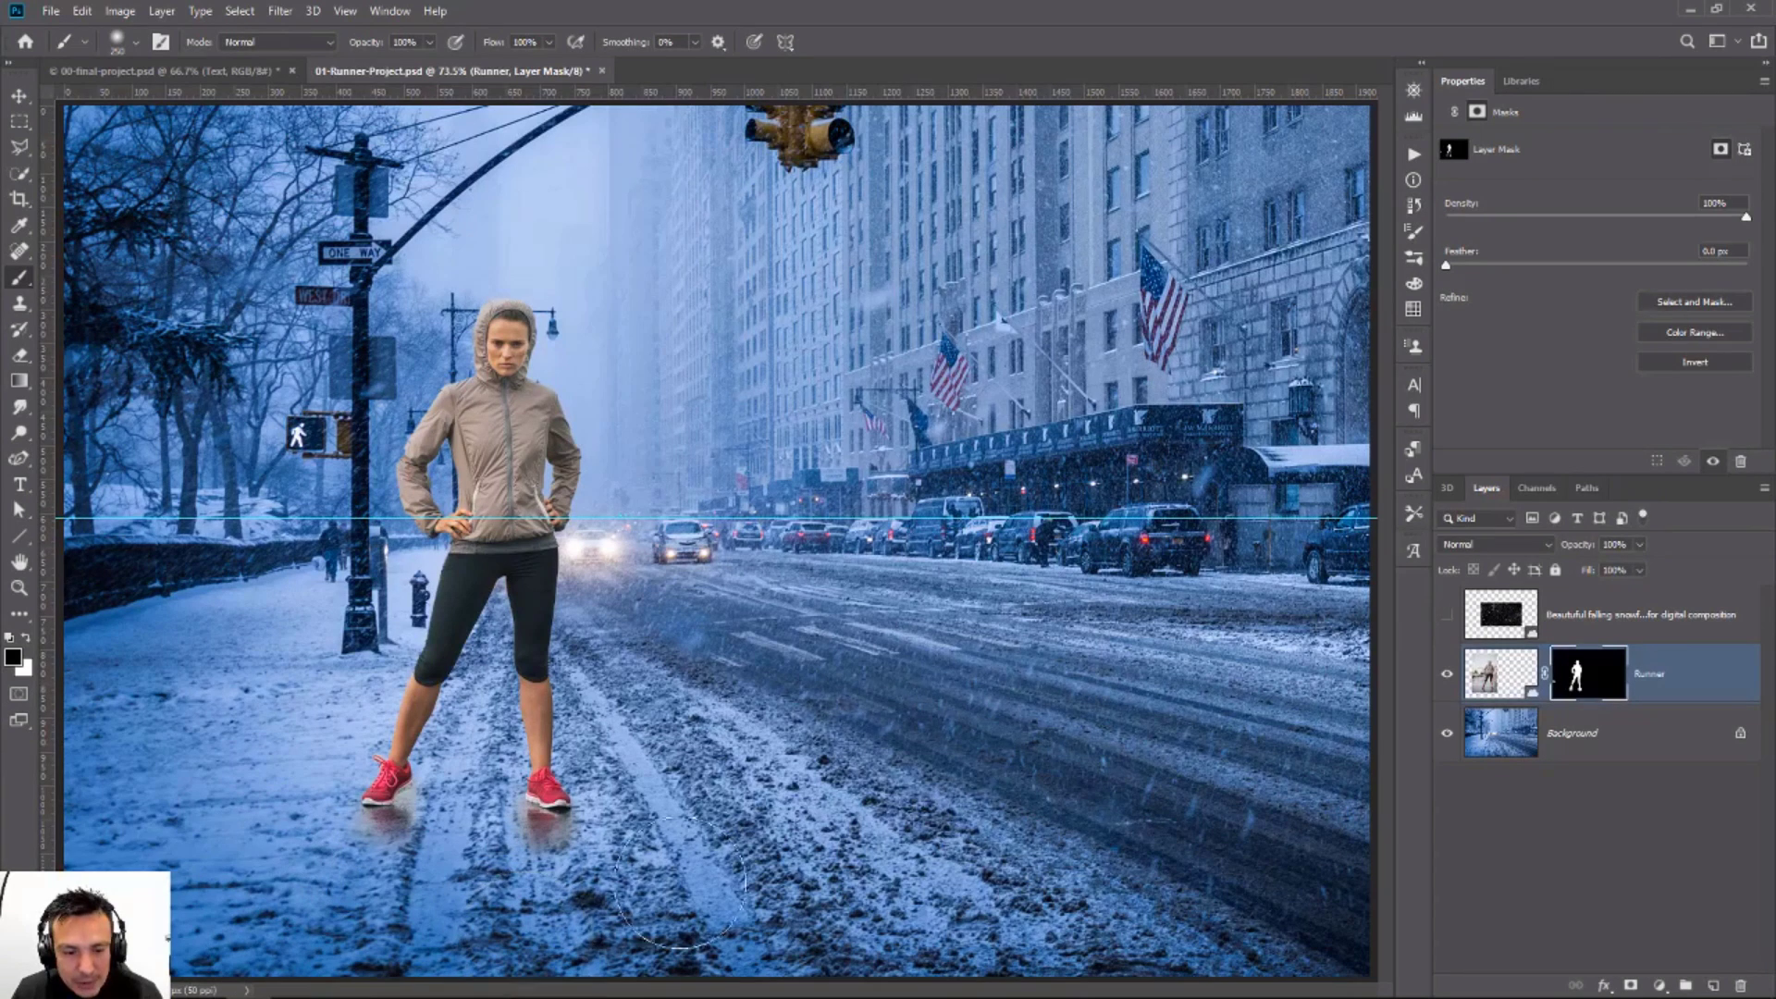
Step: Compare the street with and without the runner by hiding and showing the Runner layer
{"action": "left_click", "coordinate": [1447, 674]}
{"action": "left_click", "coordinate": [1446, 675]}
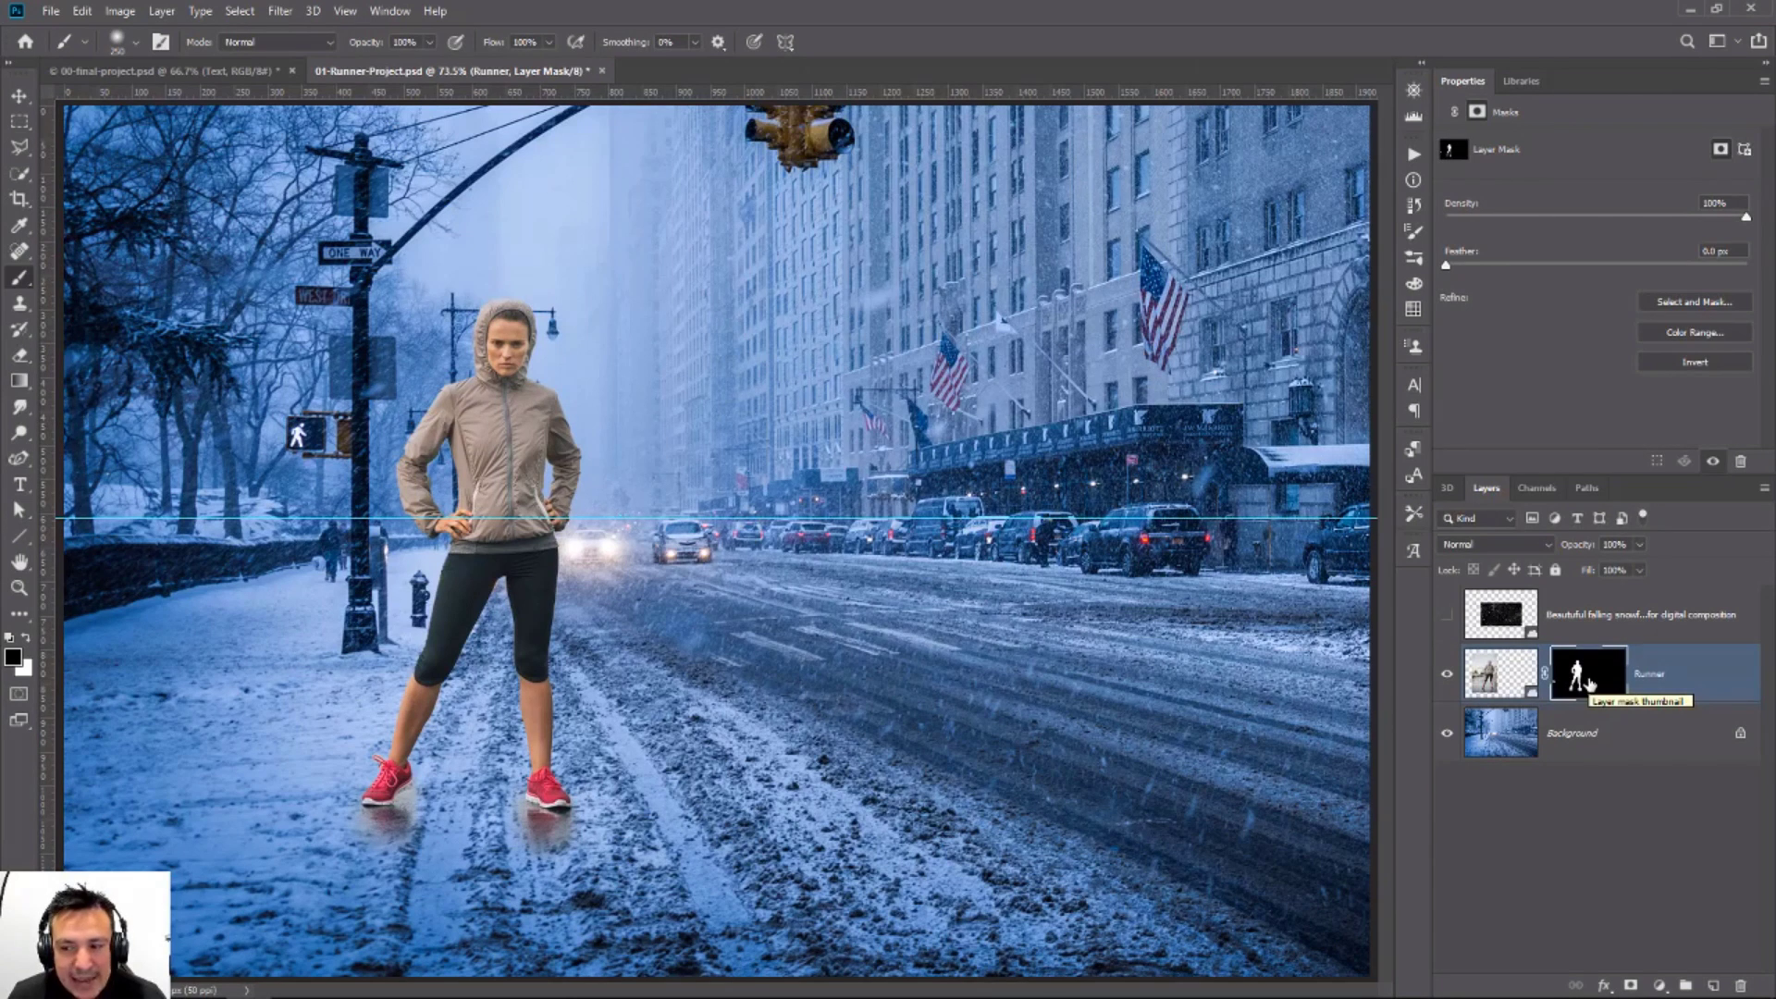
{"action": "left_click", "coordinate": [1448, 689]}
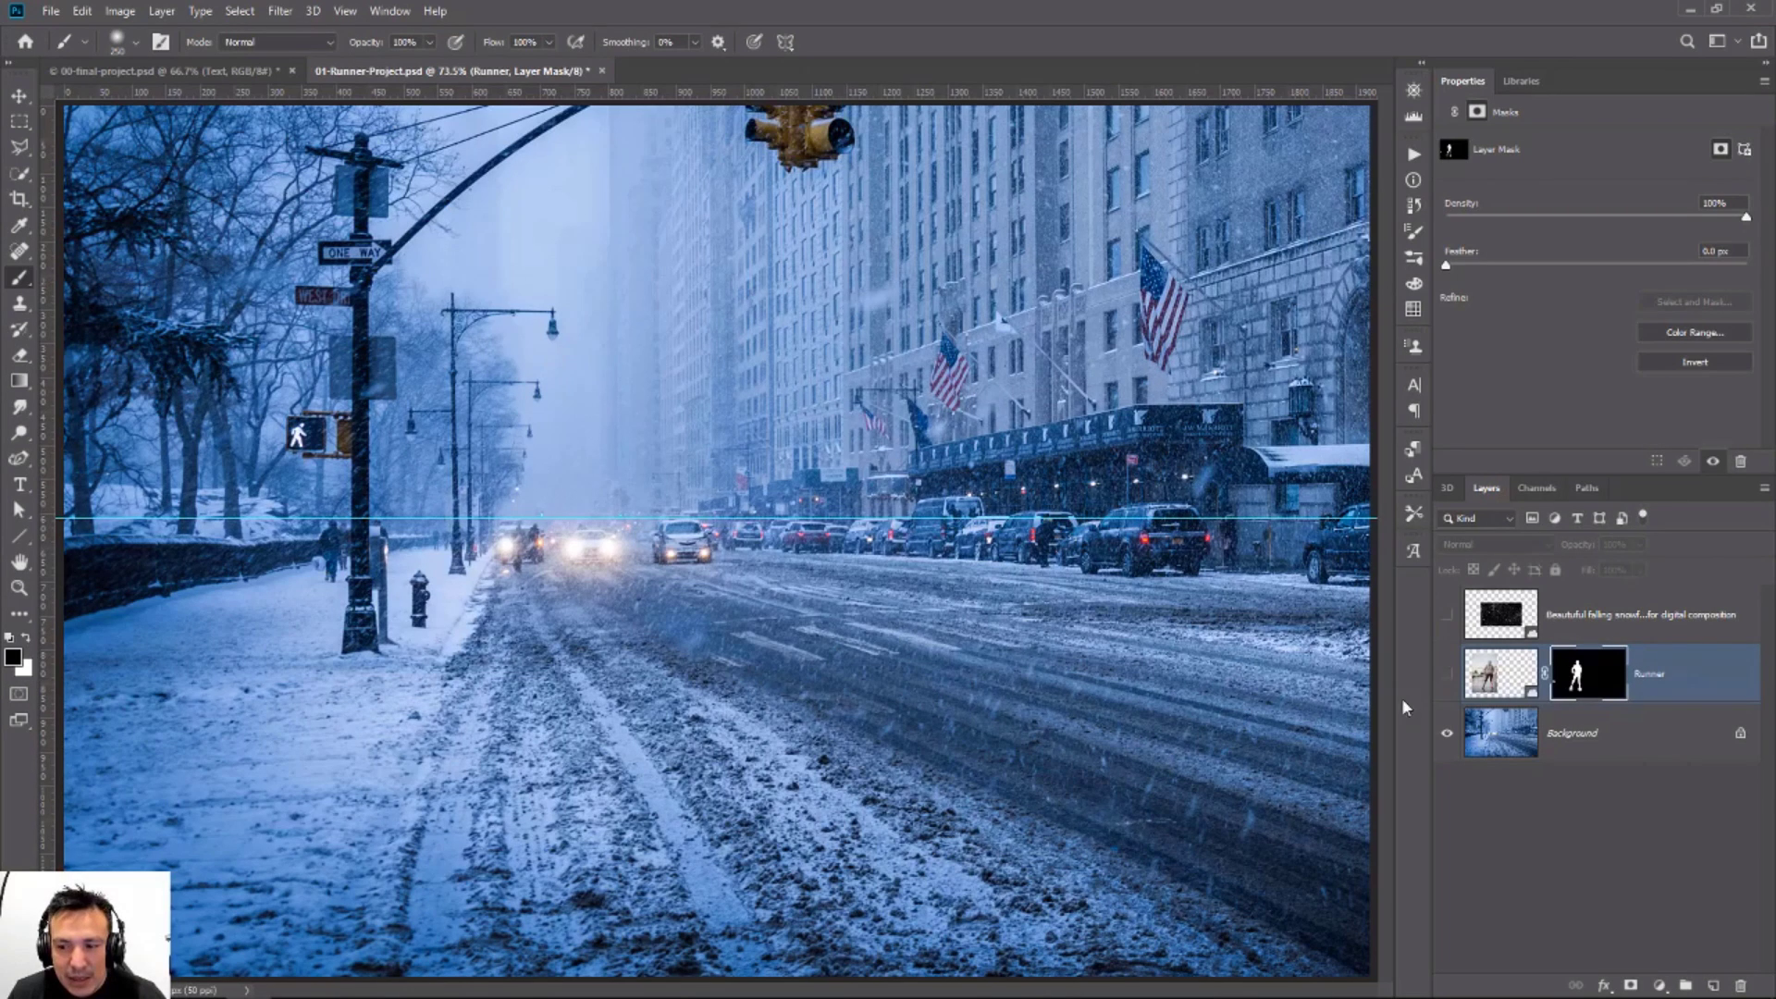
{"action": "left_click", "coordinate": [1447, 682]}
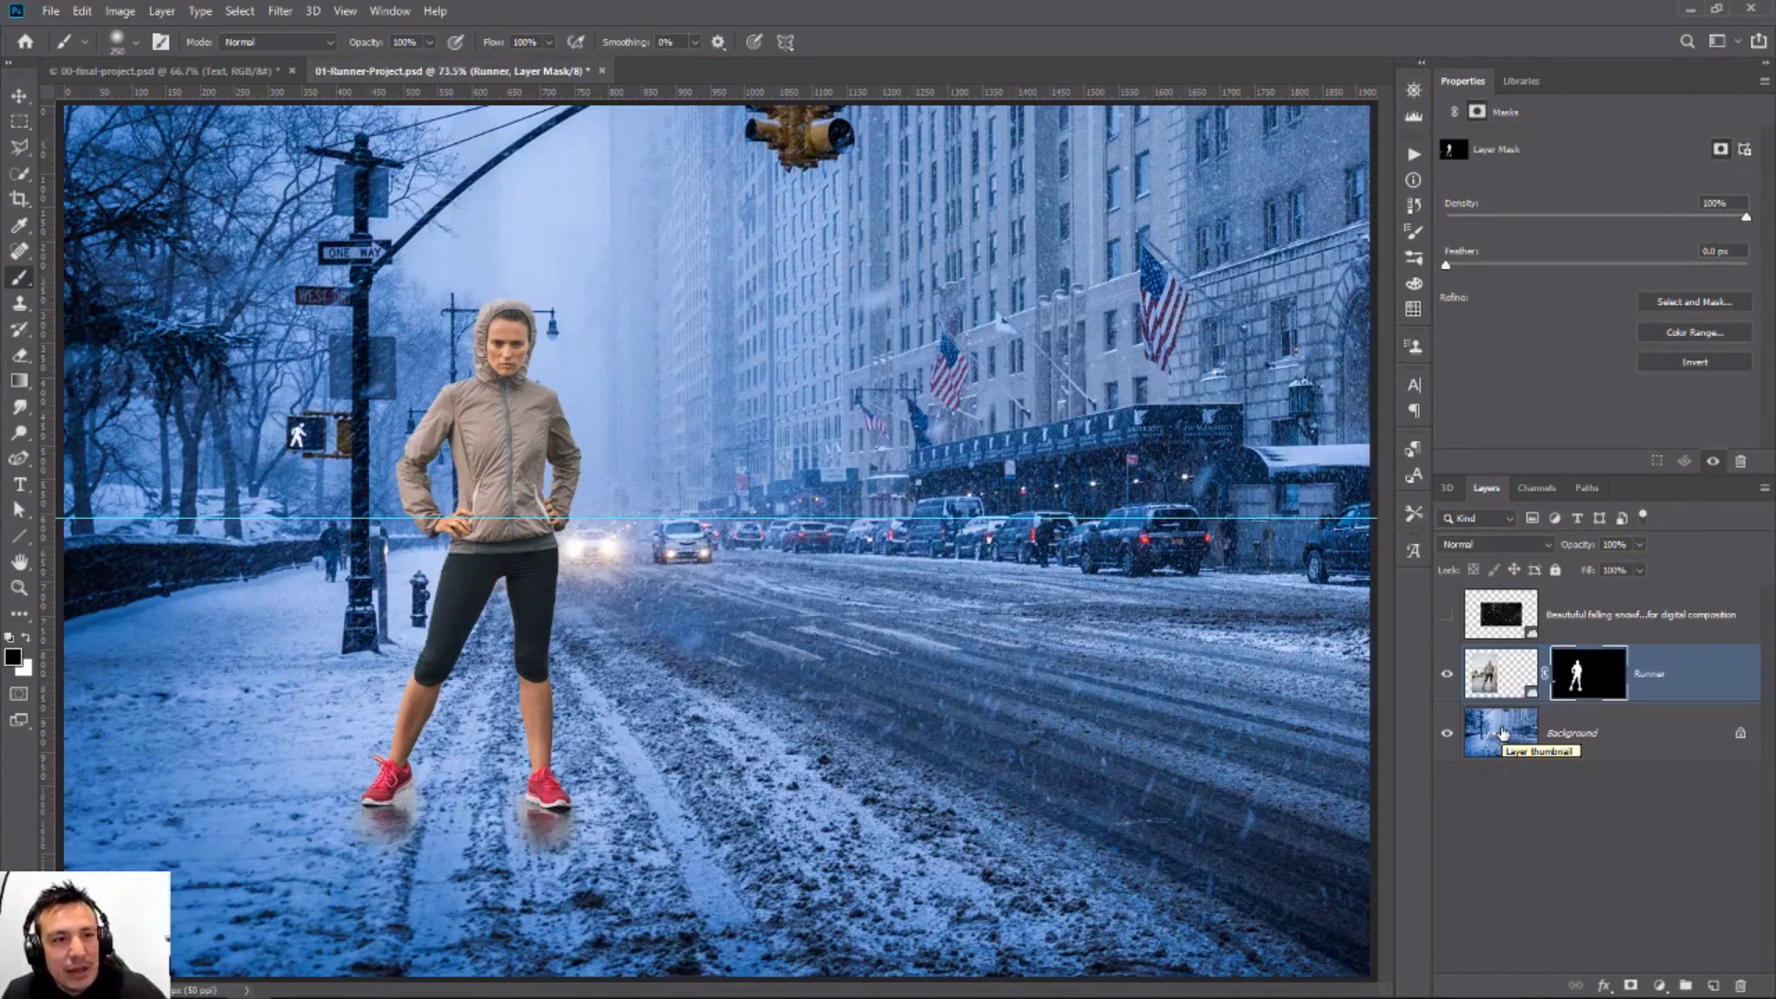
Step: Open Curves-Adjustment-01-starter.psd from the Color Matching folder in Day 01 and fit the image on screen
{"action": "left_click", "coordinate": [50, 11]}
{"action": "left_click", "coordinate": [71, 49]}
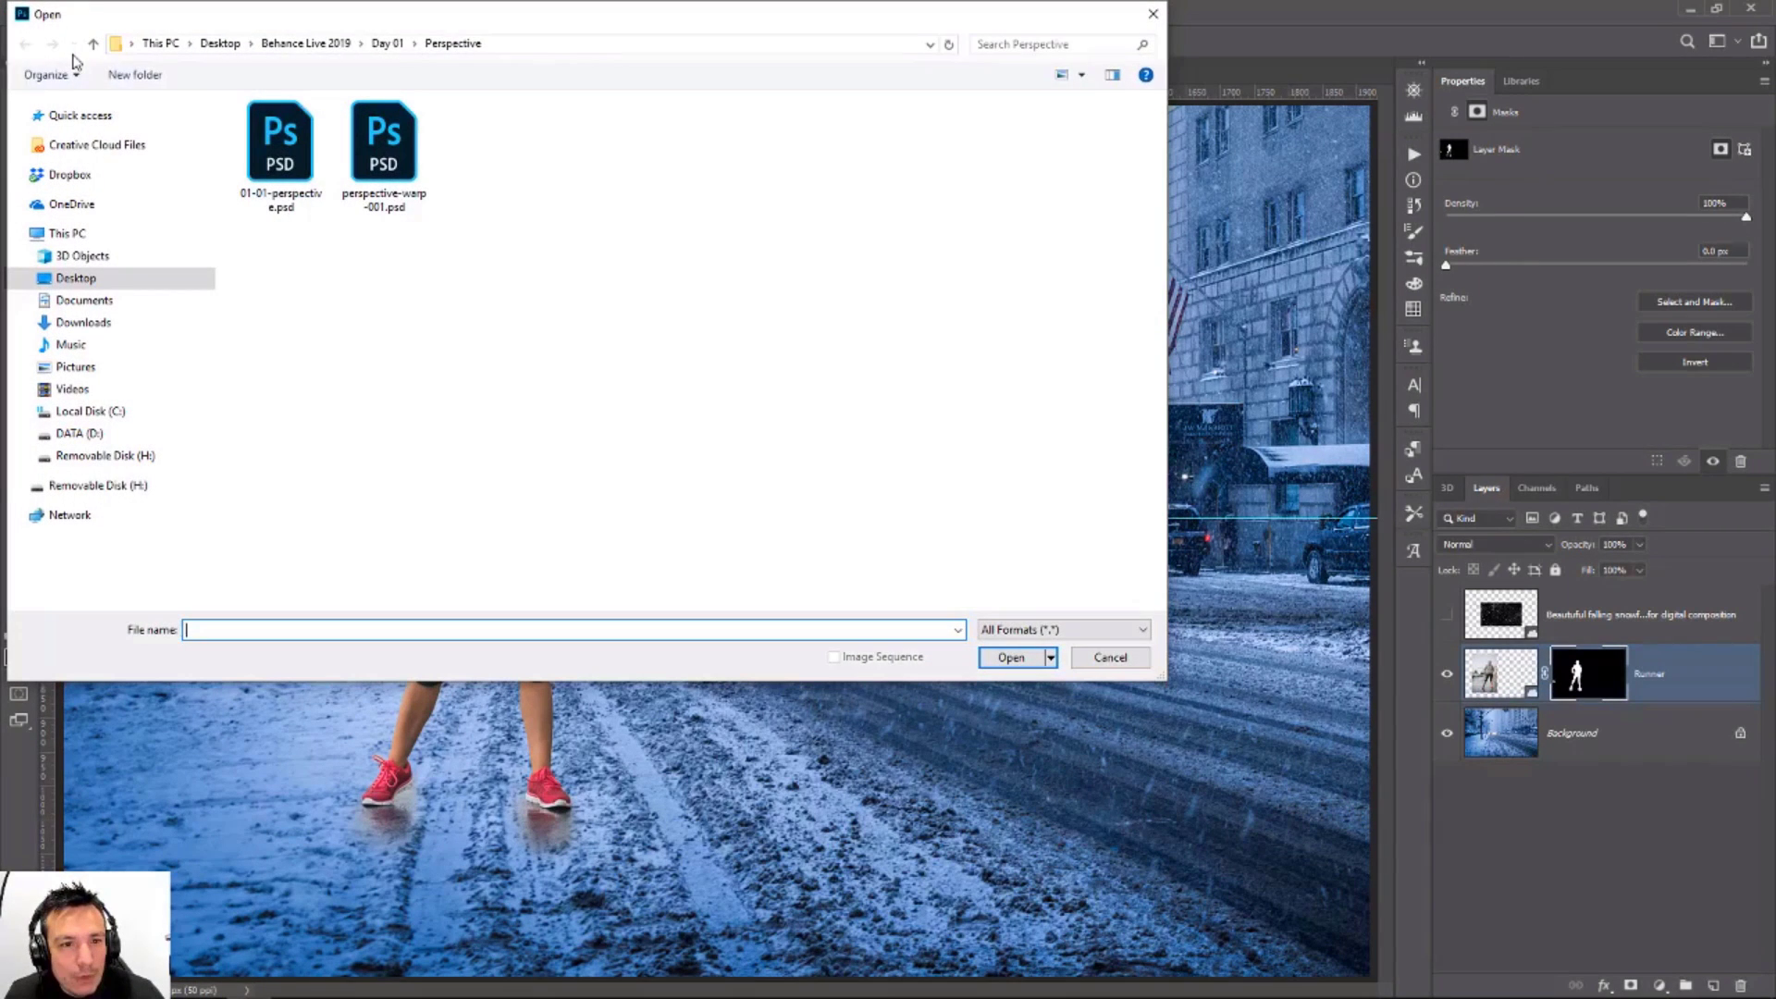
{"action": "left_click", "coordinate": [387, 44]}
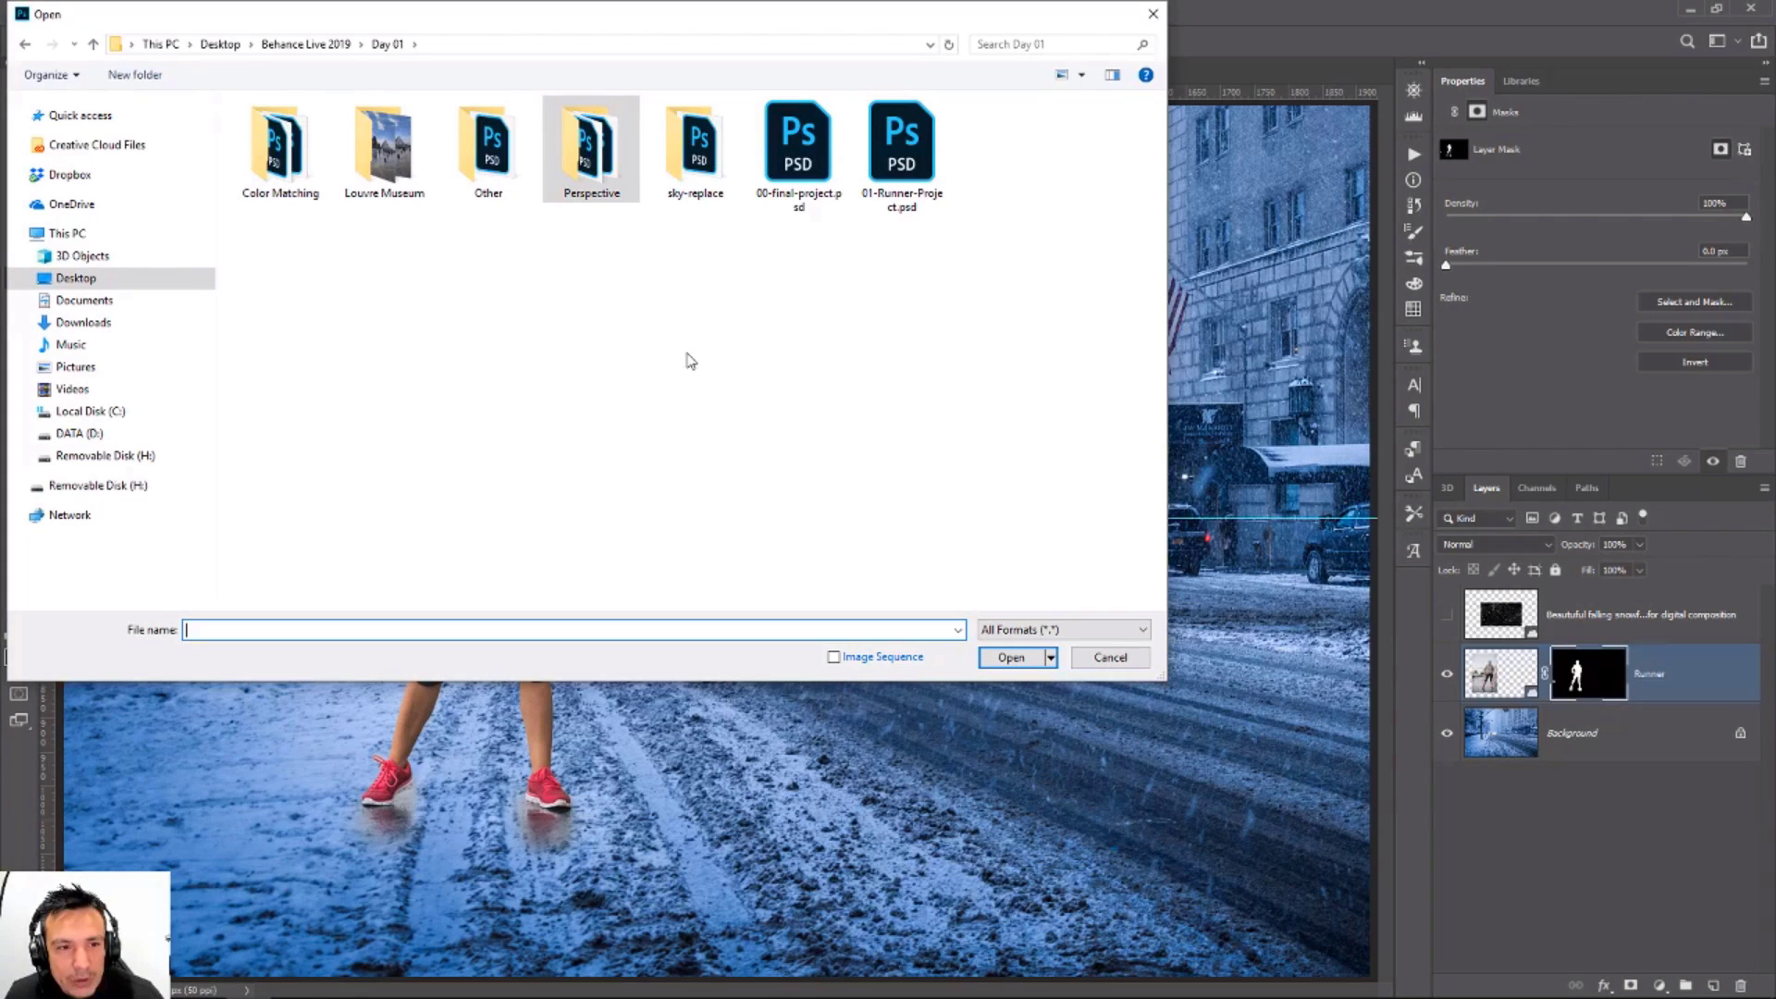
{"action": "double_click", "coordinate": [286, 172]}
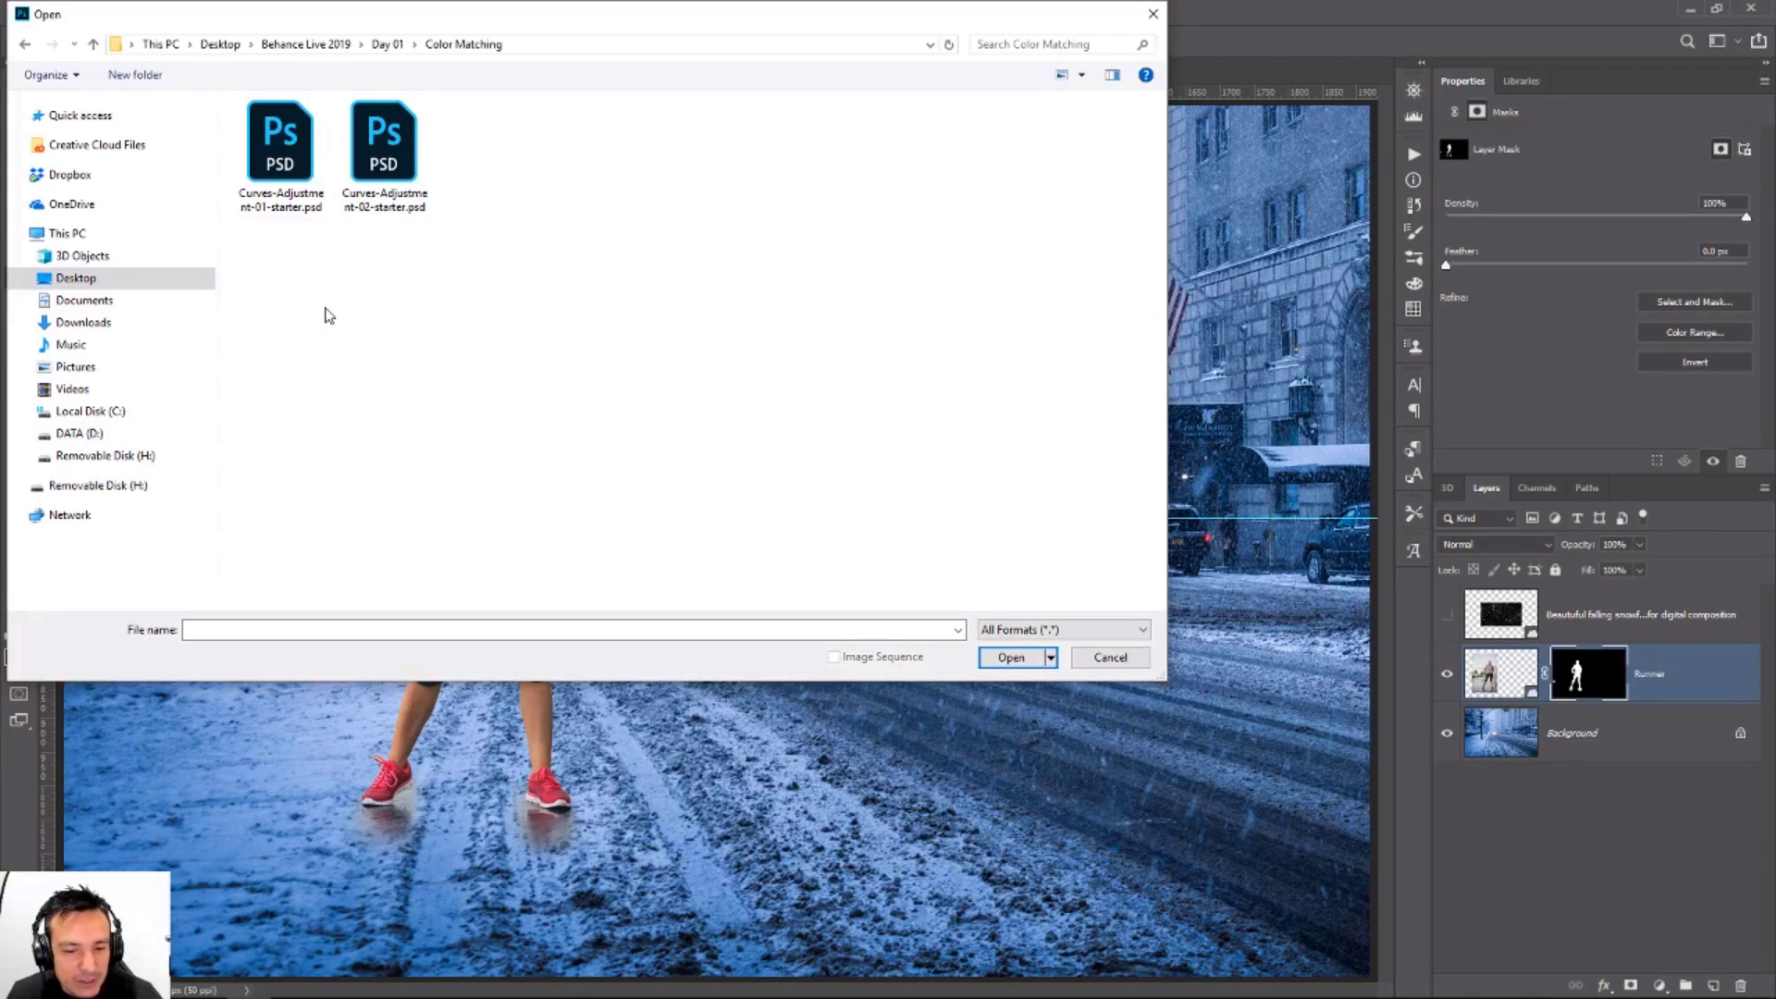
{"action": "left_click", "coordinate": [280, 157]}
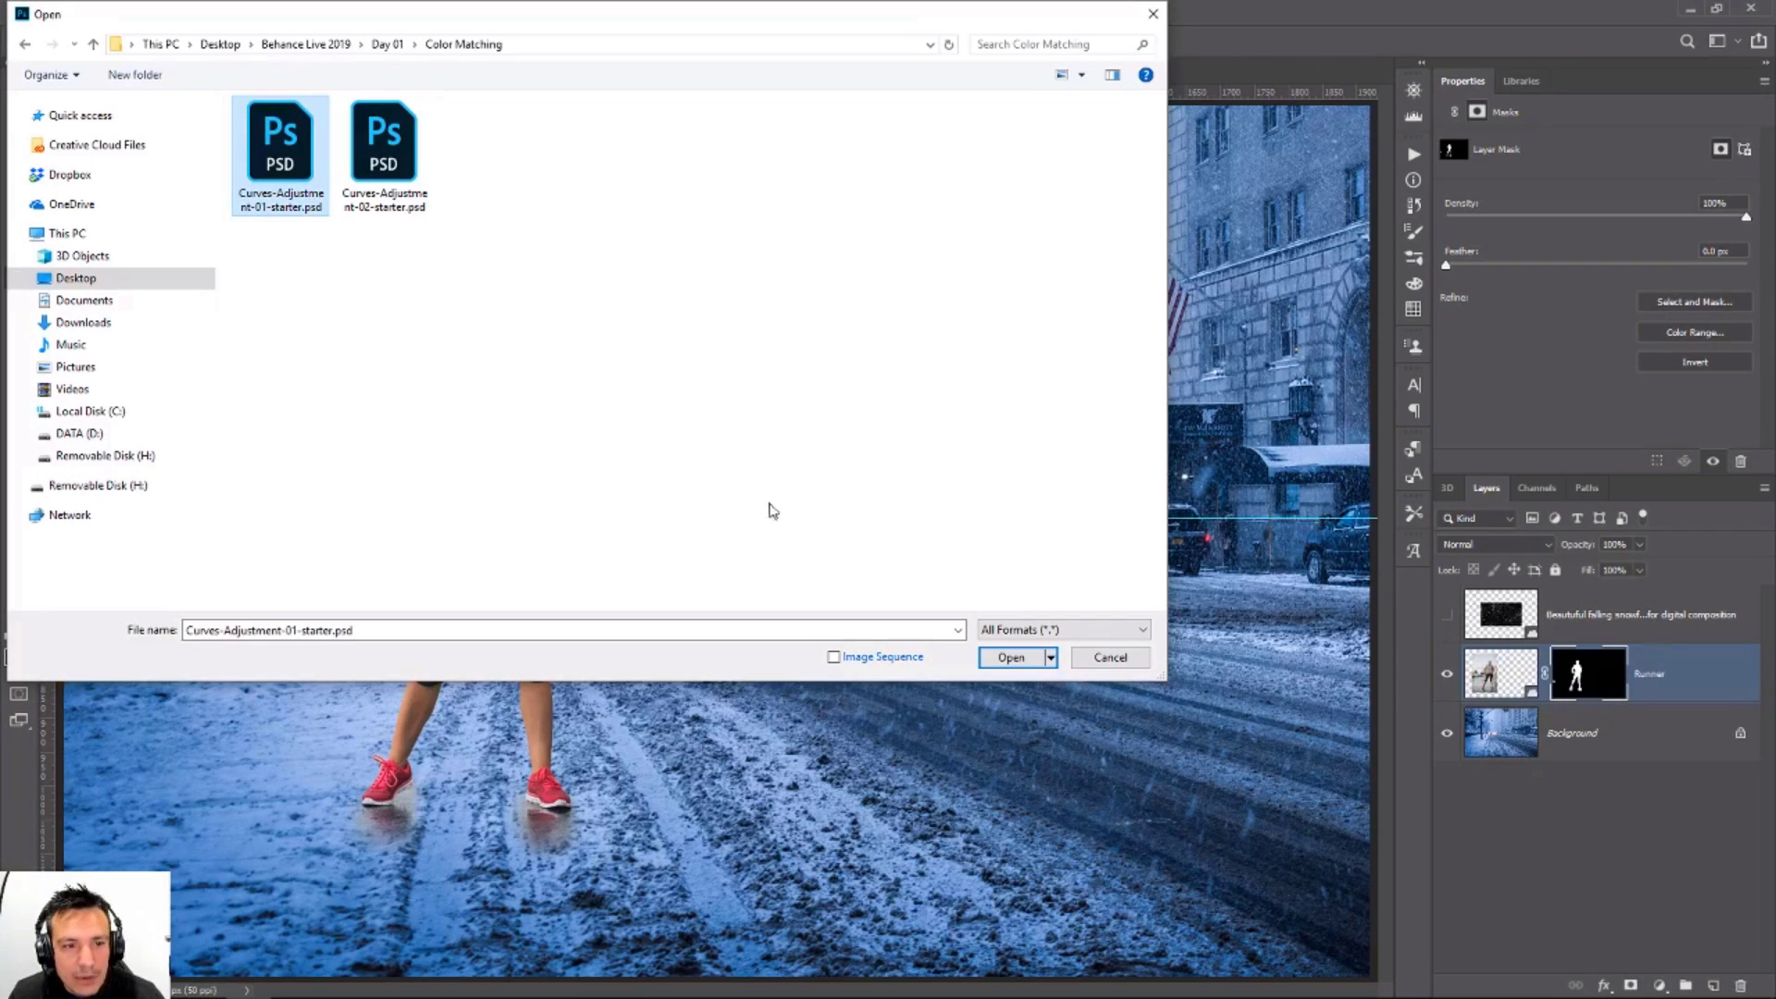
{"action": "left_click", "coordinate": [1011, 657]}
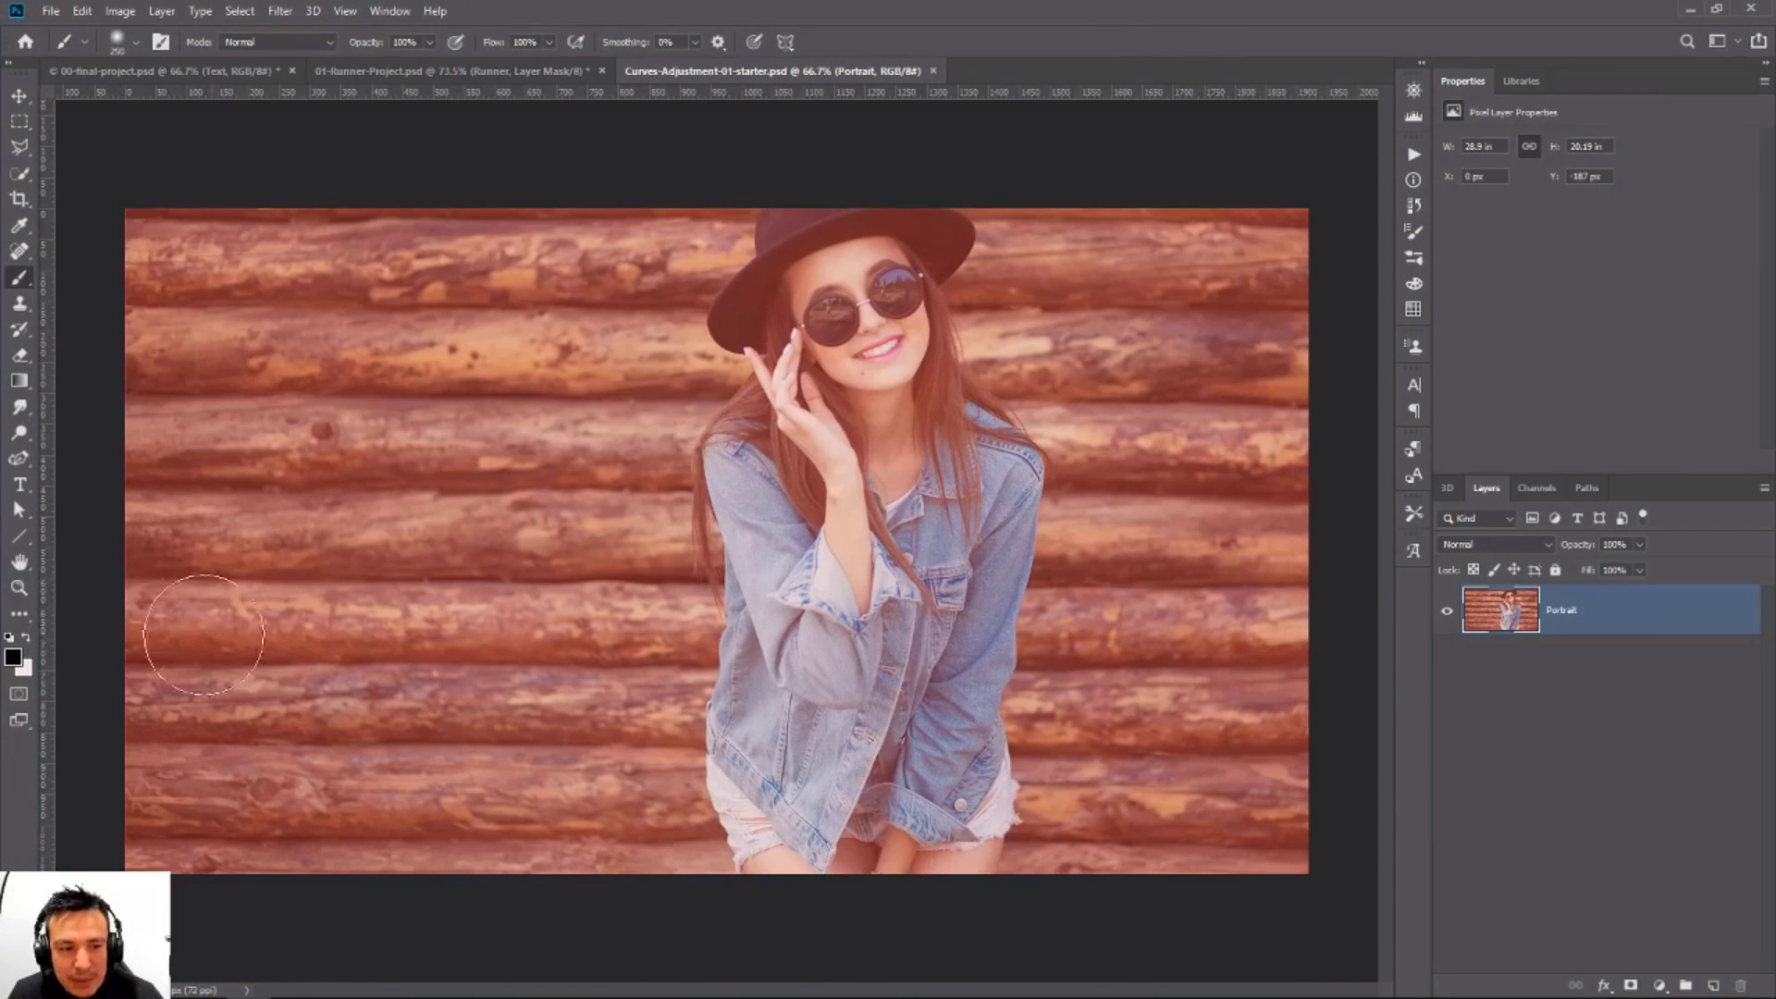
{"action": "double_click", "coordinate": [20, 561]}
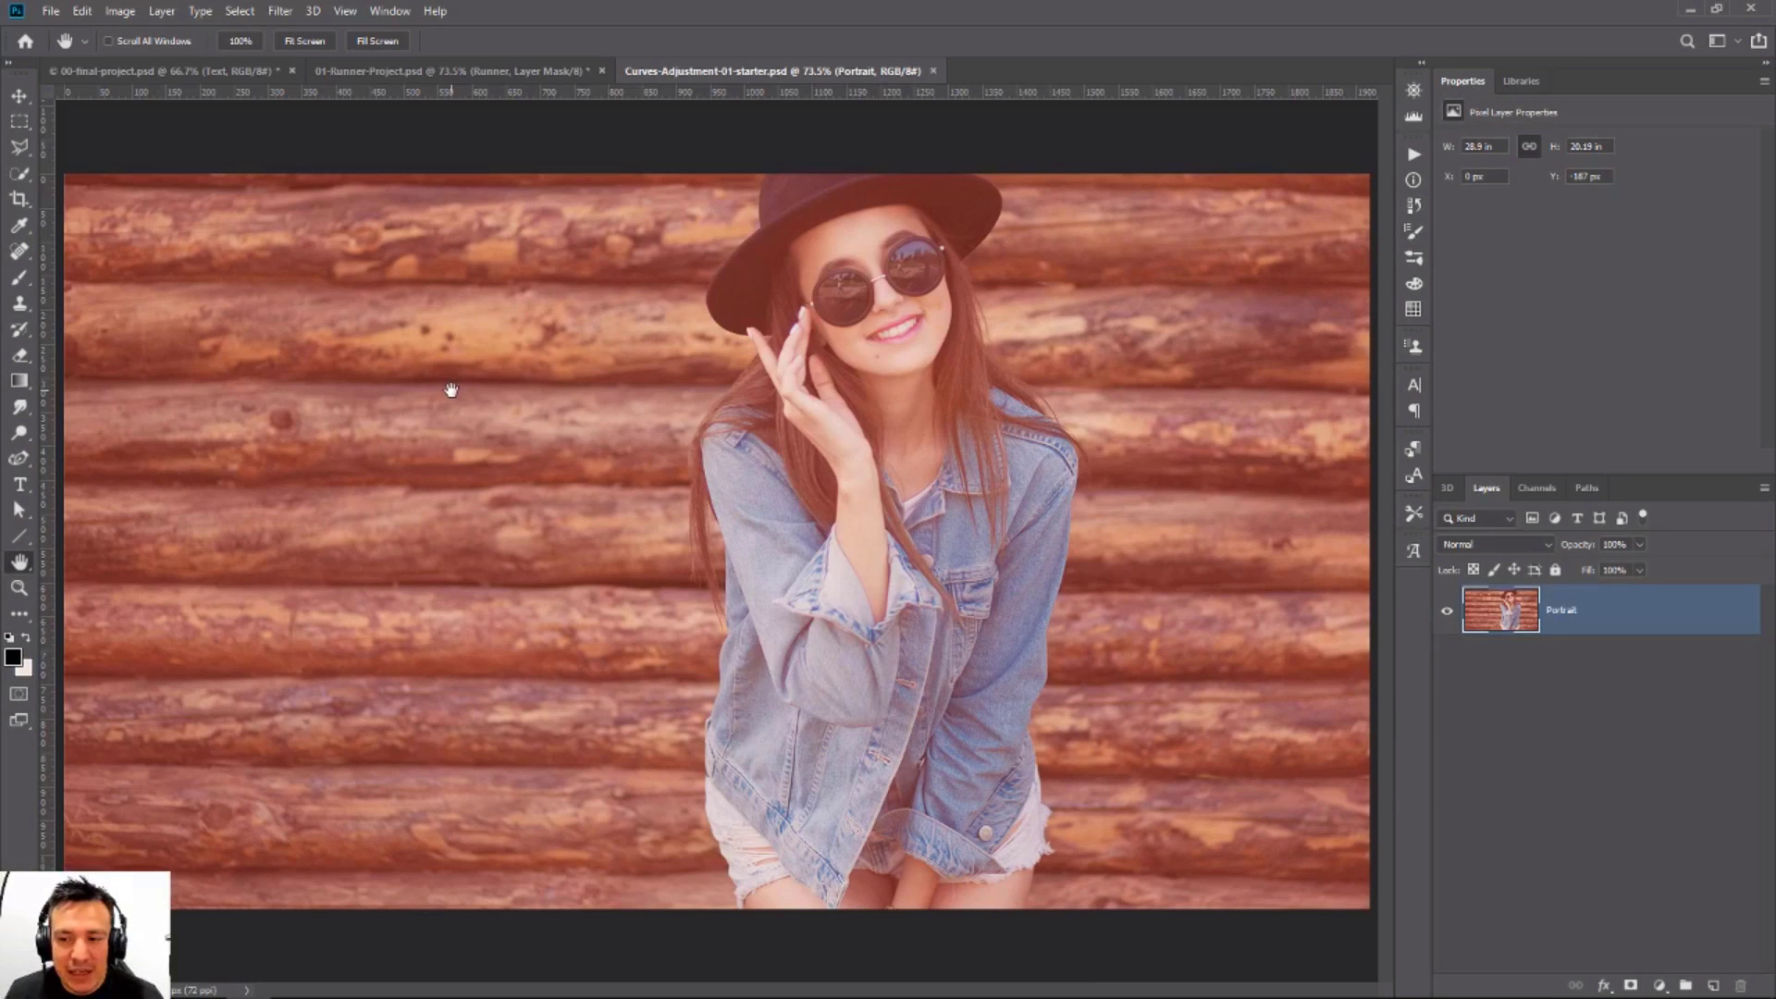
Step: Add a Curves adjustment layer above the Portrait layer and apply its automatic correction
{"action": "left_click", "coordinate": [1660, 986]}
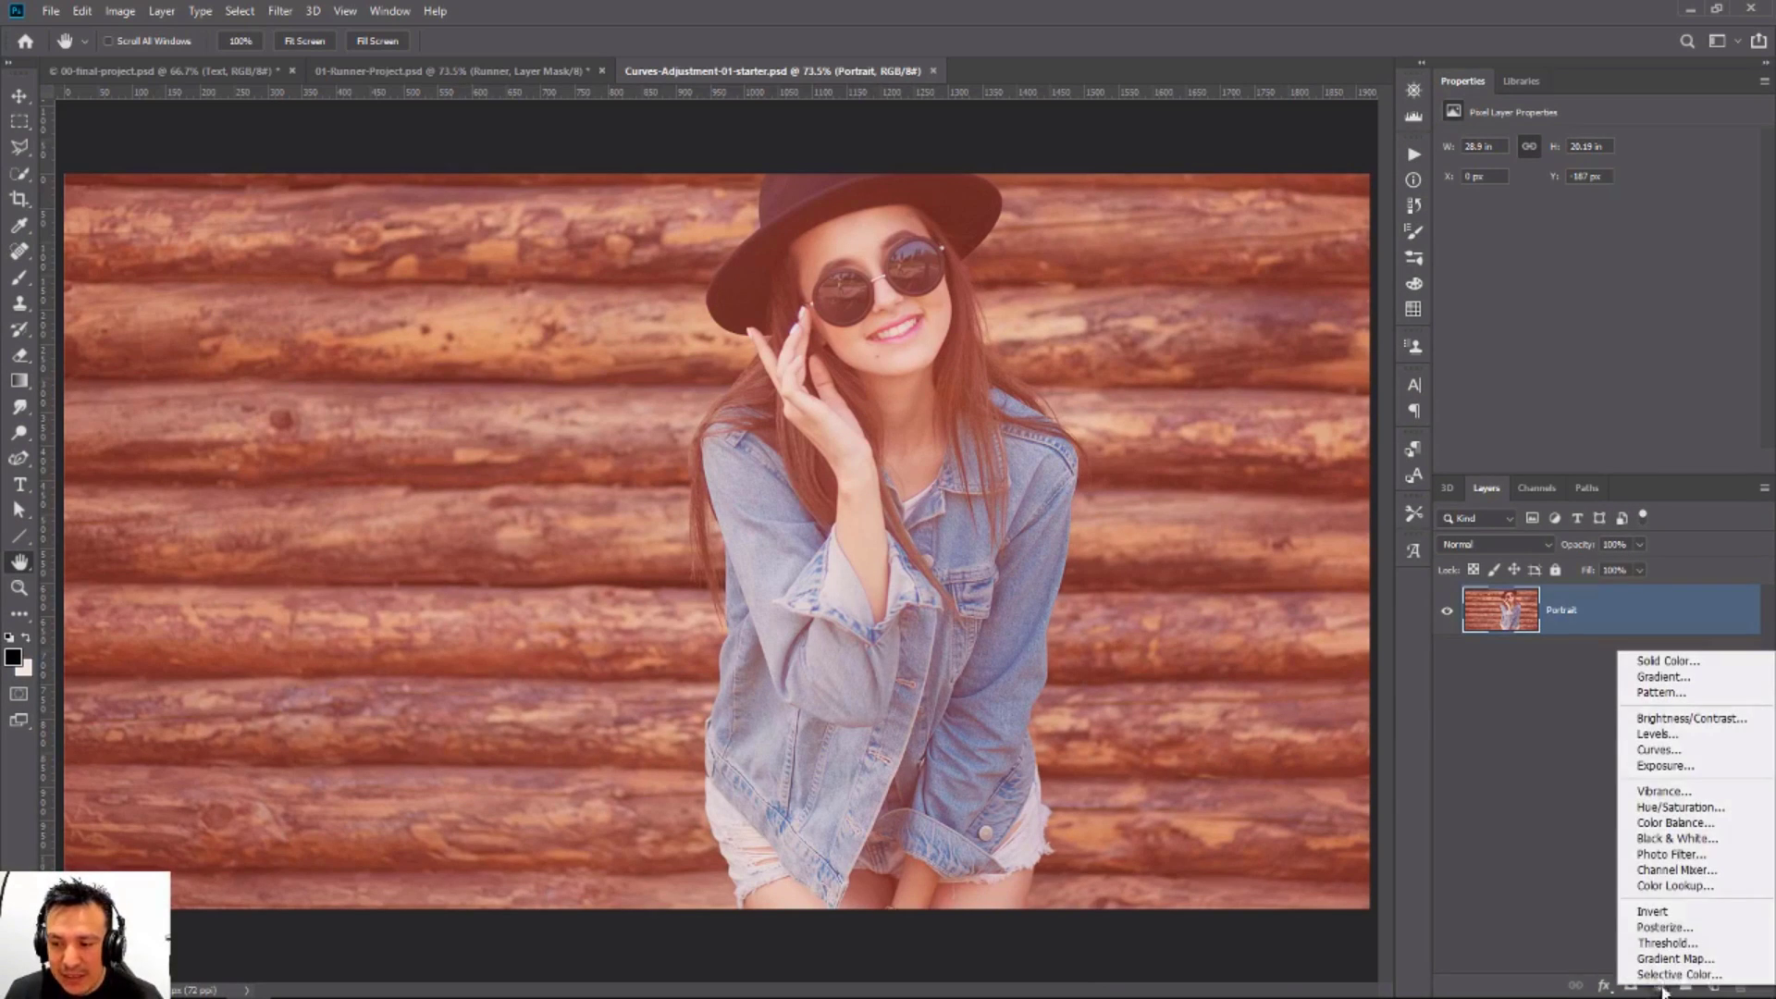
{"action": "left_click", "coordinate": [1678, 751]}
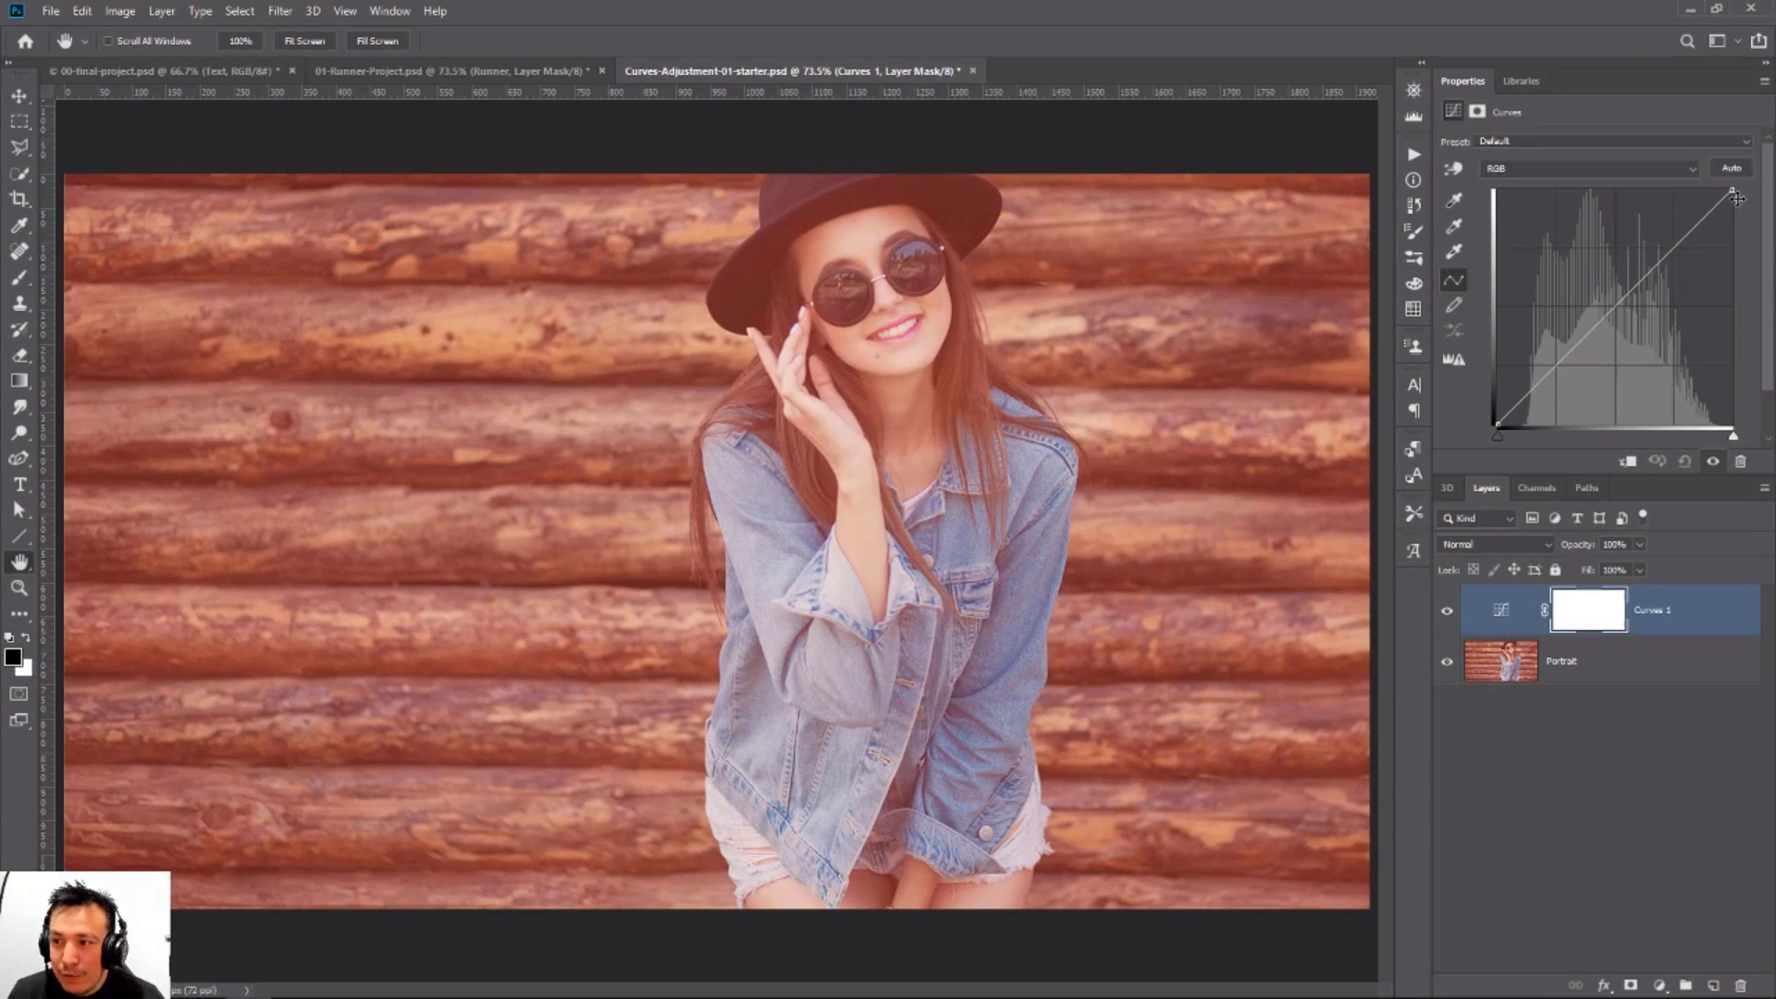
{"action": "left_click", "coordinate": [1730, 169]}
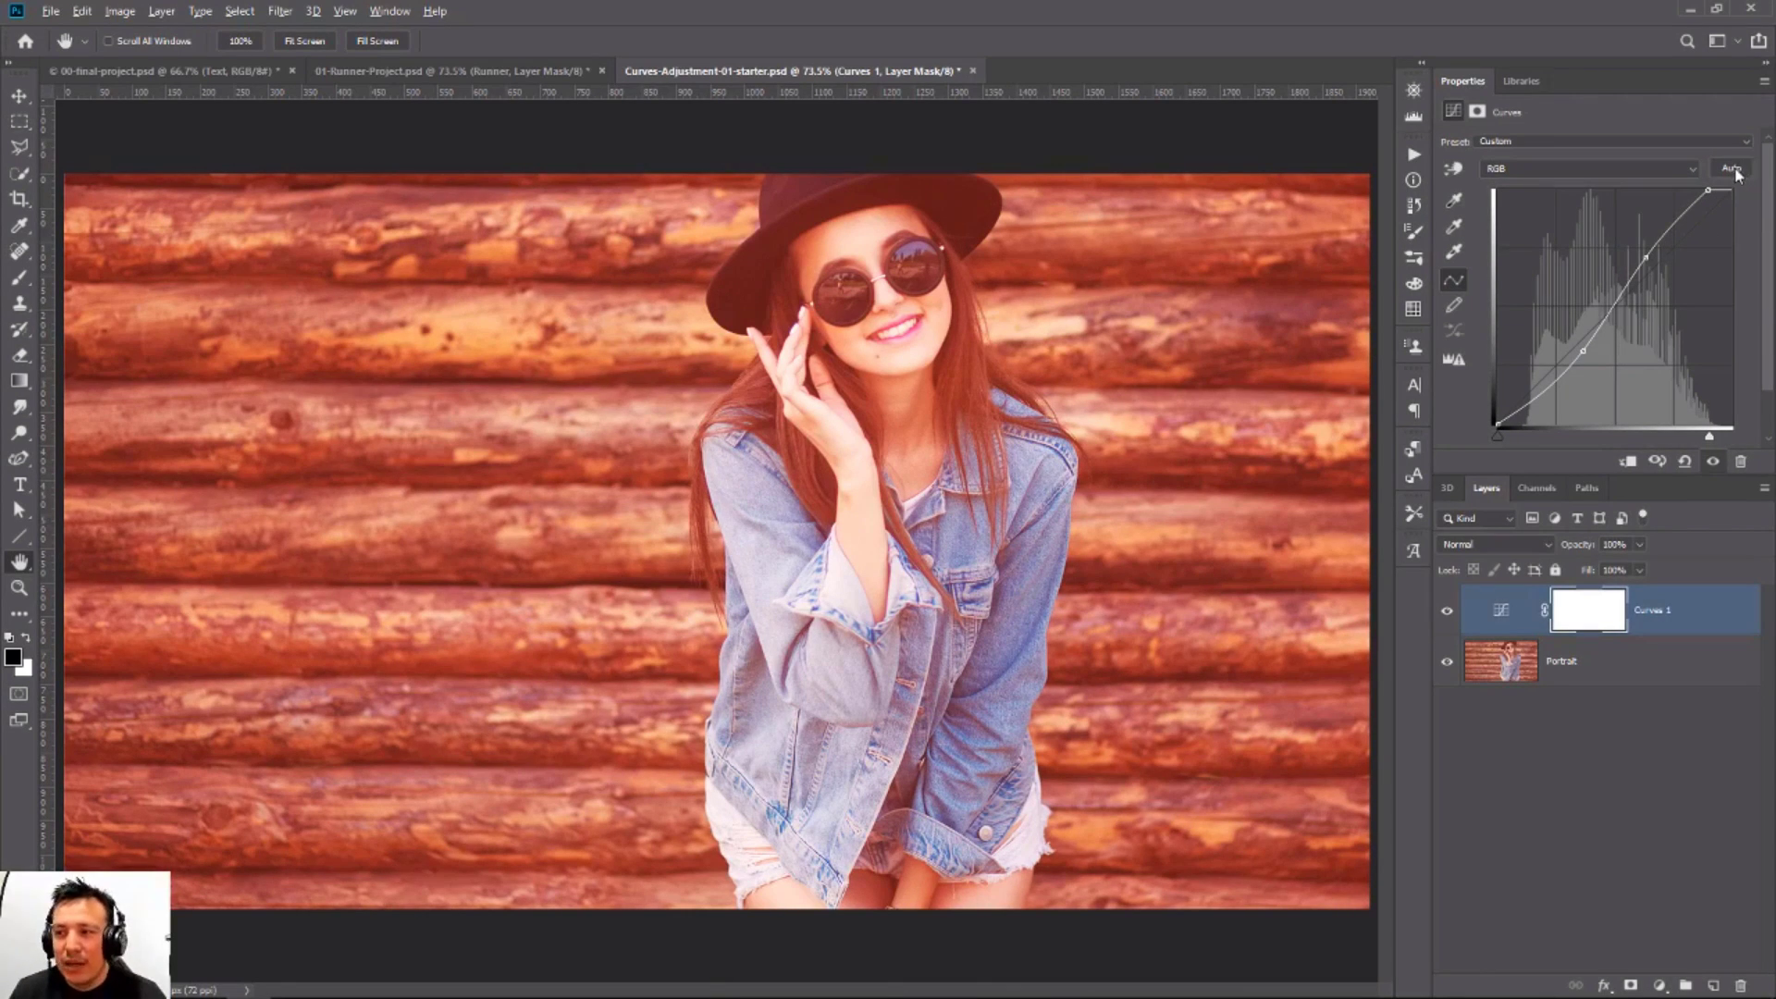
Step: Set the auto color correction algorithm to Find Dark & Light Colors with Snap Neutral Midtones and save these options as defaults
{"action": "left_click", "coordinate": [1732, 169], "text": "alt"}
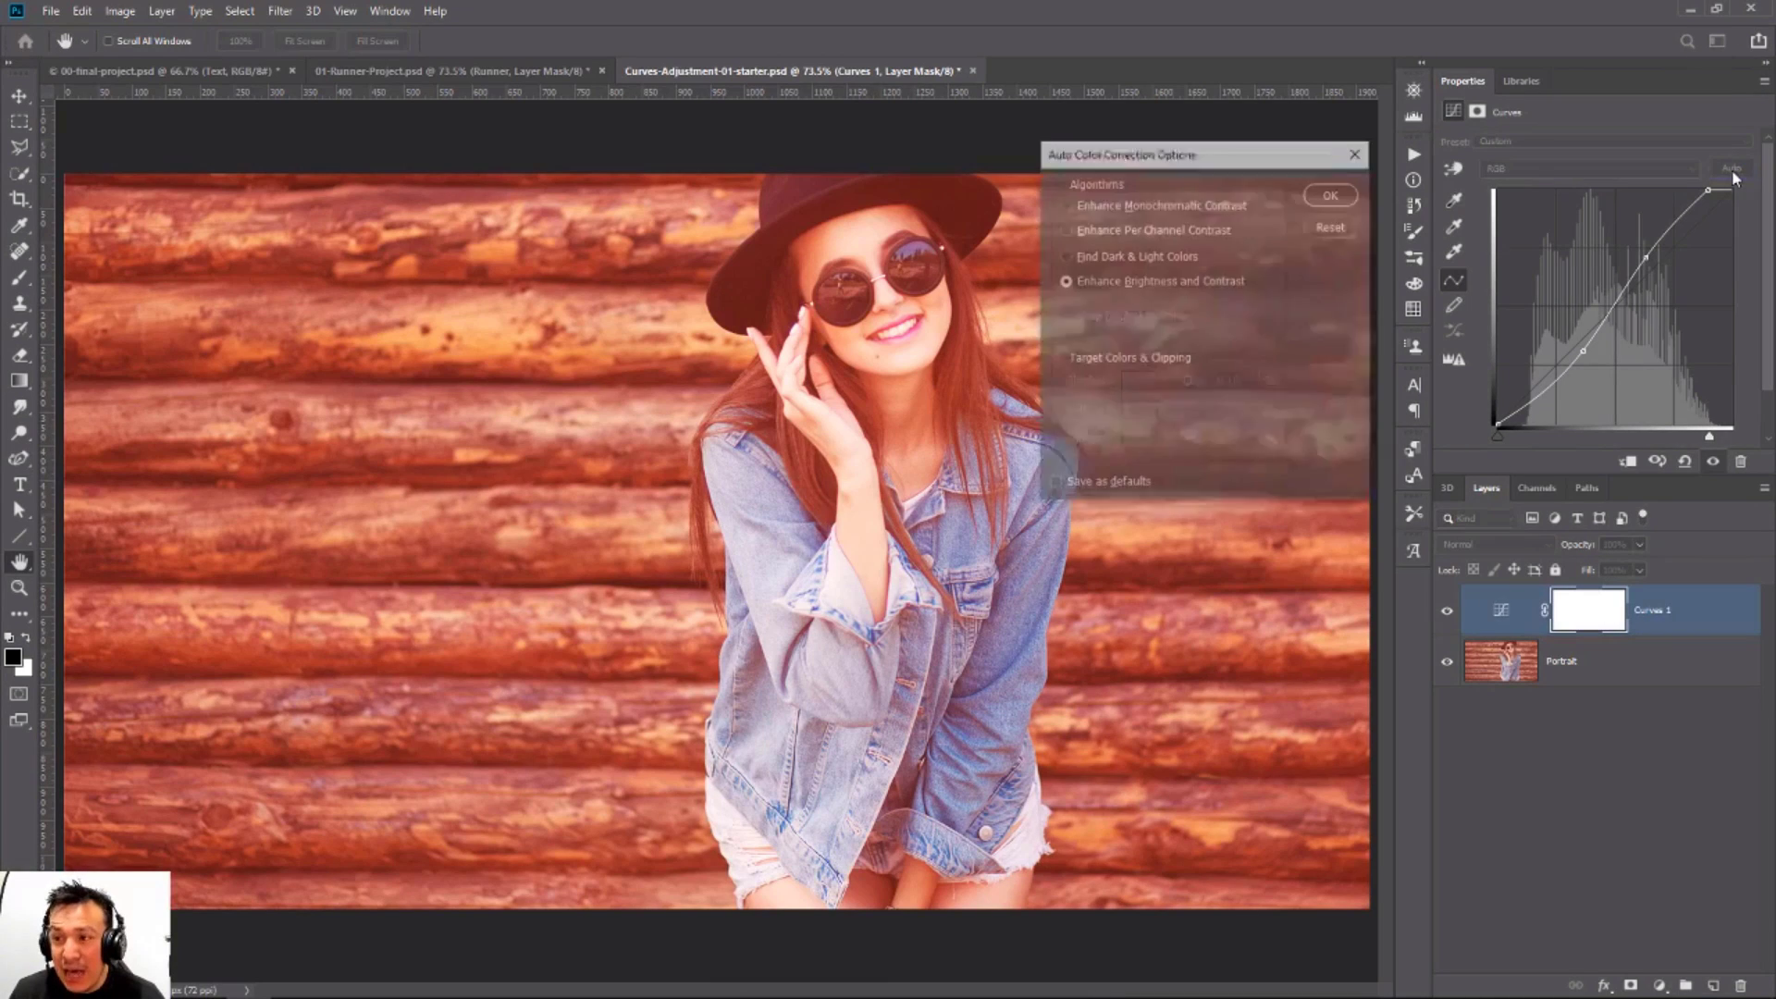
{"action": "mouse_move", "coordinate": [1275, 165]}
{"action": "left_mouse_down"}
{"action": "mouse_move", "coordinate": [1242, 151]}
{"action": "mouse_move", "coordinate": [1269, 136]}
{"action": "left_mouse_up"}
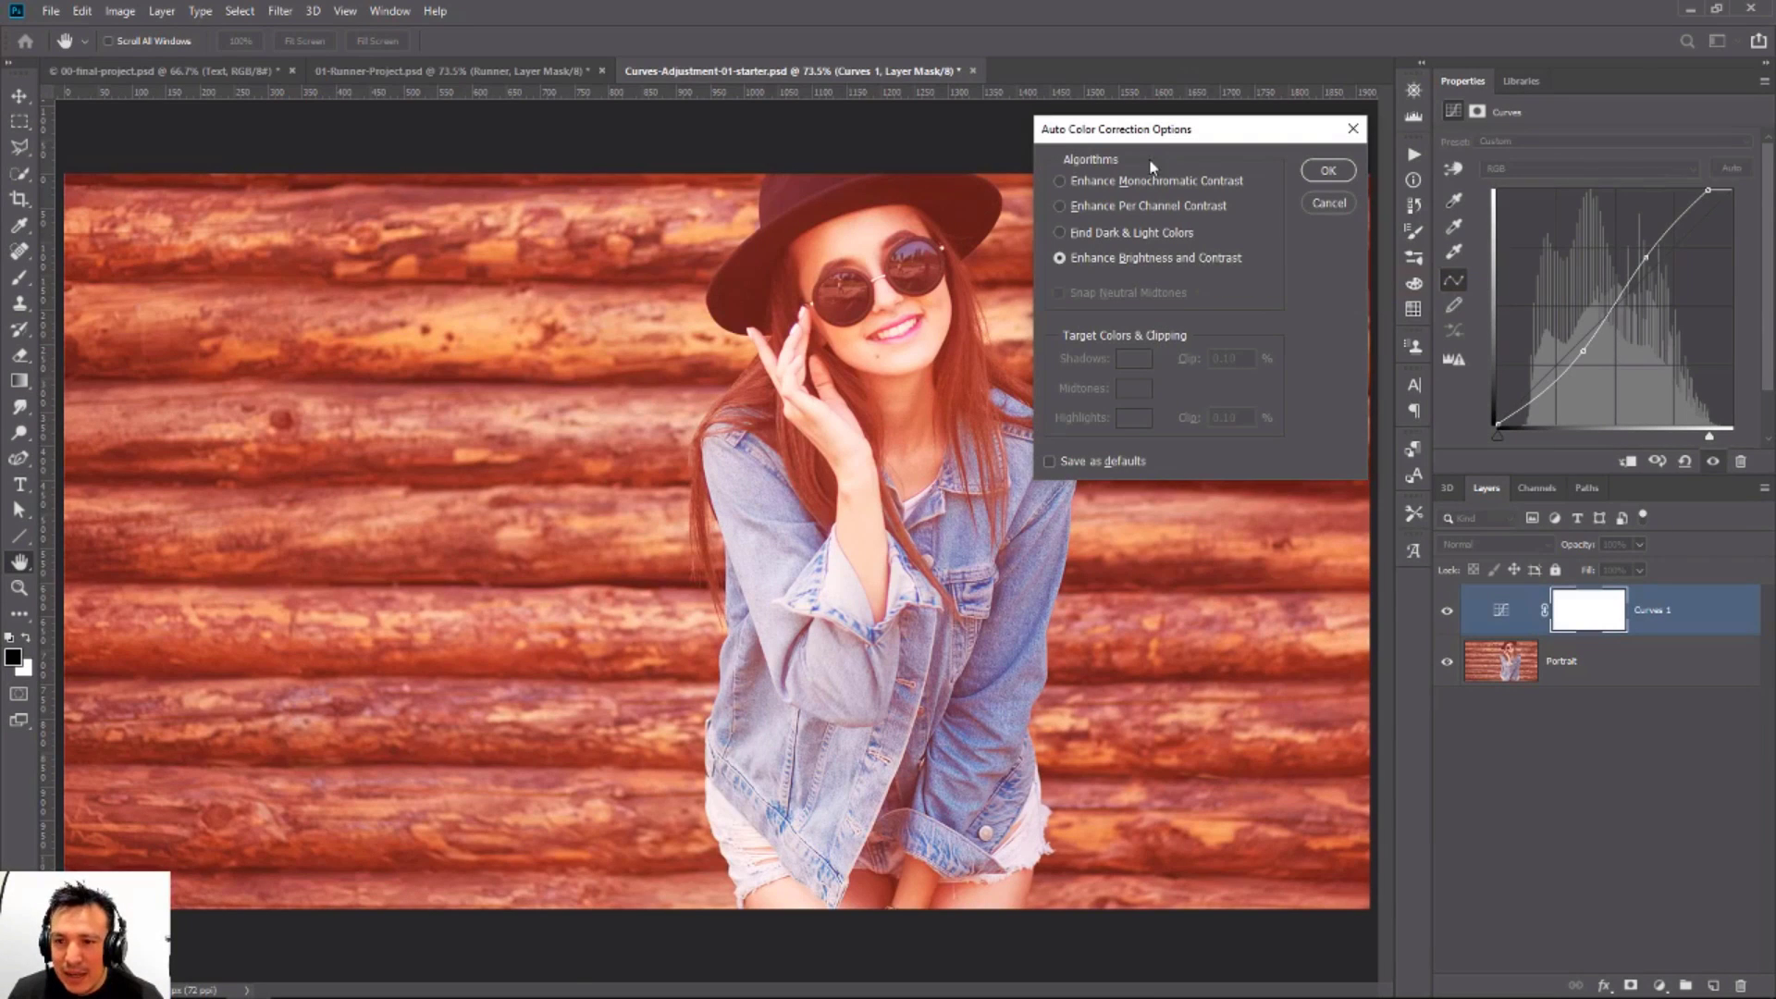
{"action": "left_click", "coordinate": [1151, 185]}
{"action": "left_click", "coordinate": [1153, 208]}
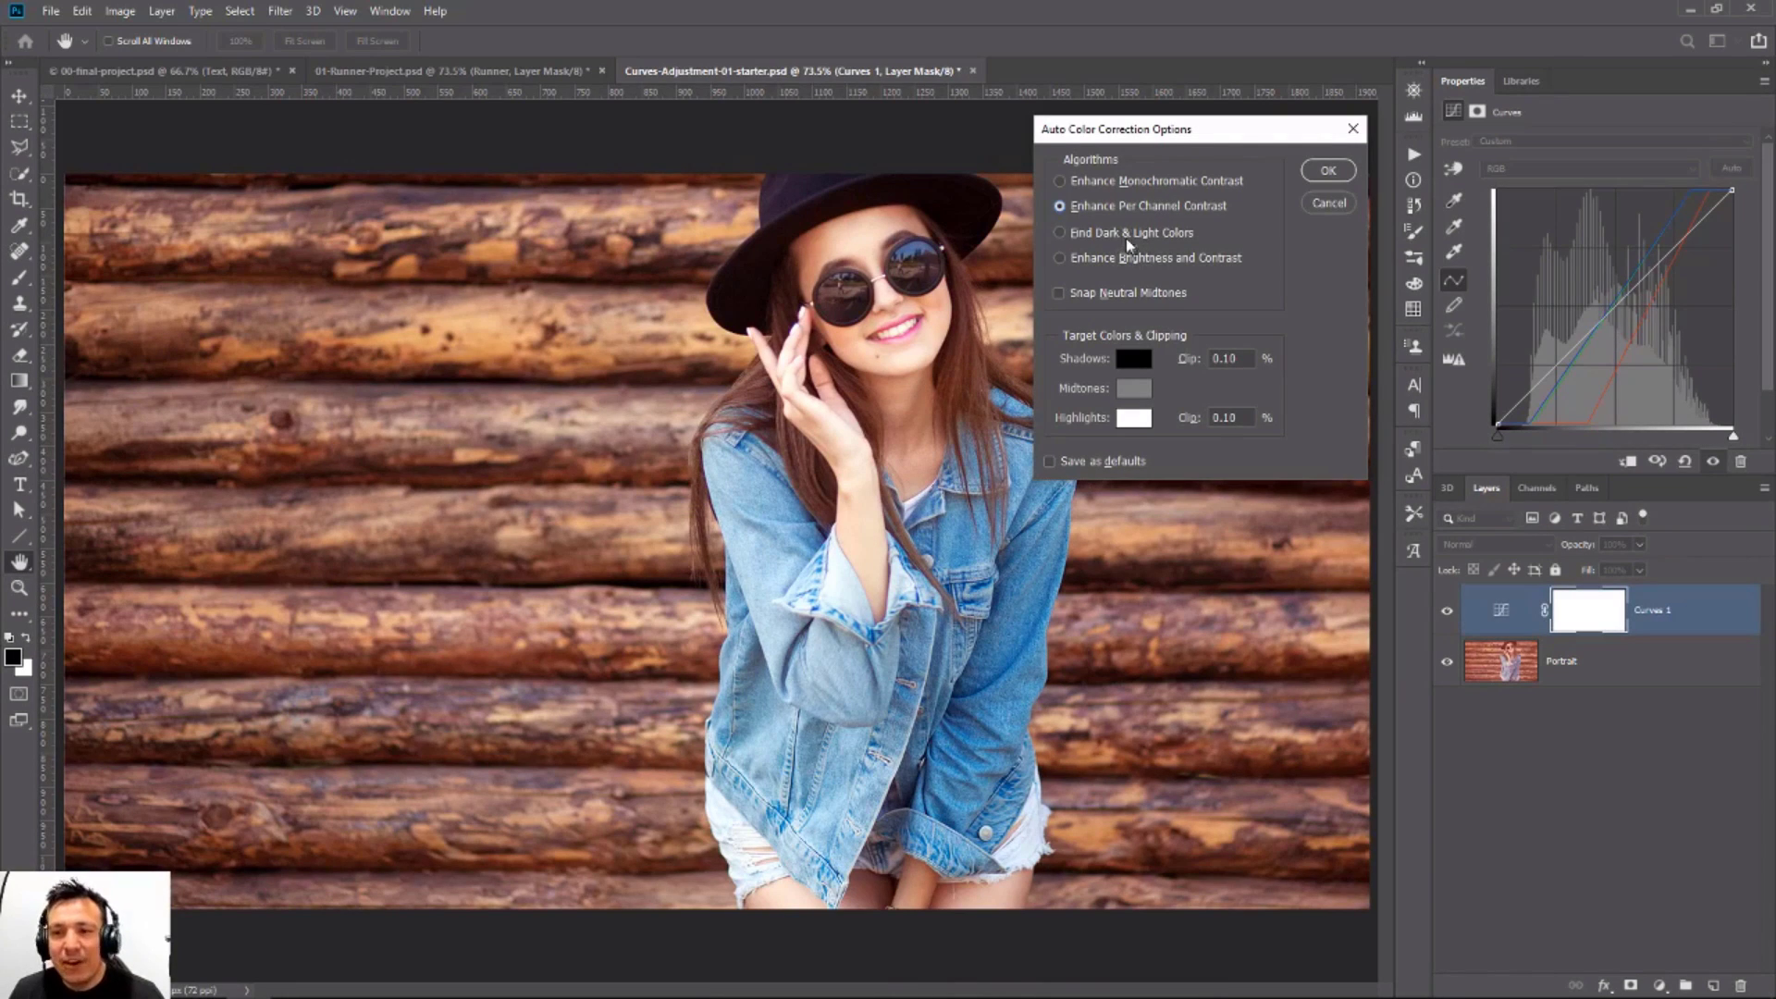
{"action": "left_click", "coordinate": [1128, 234]}
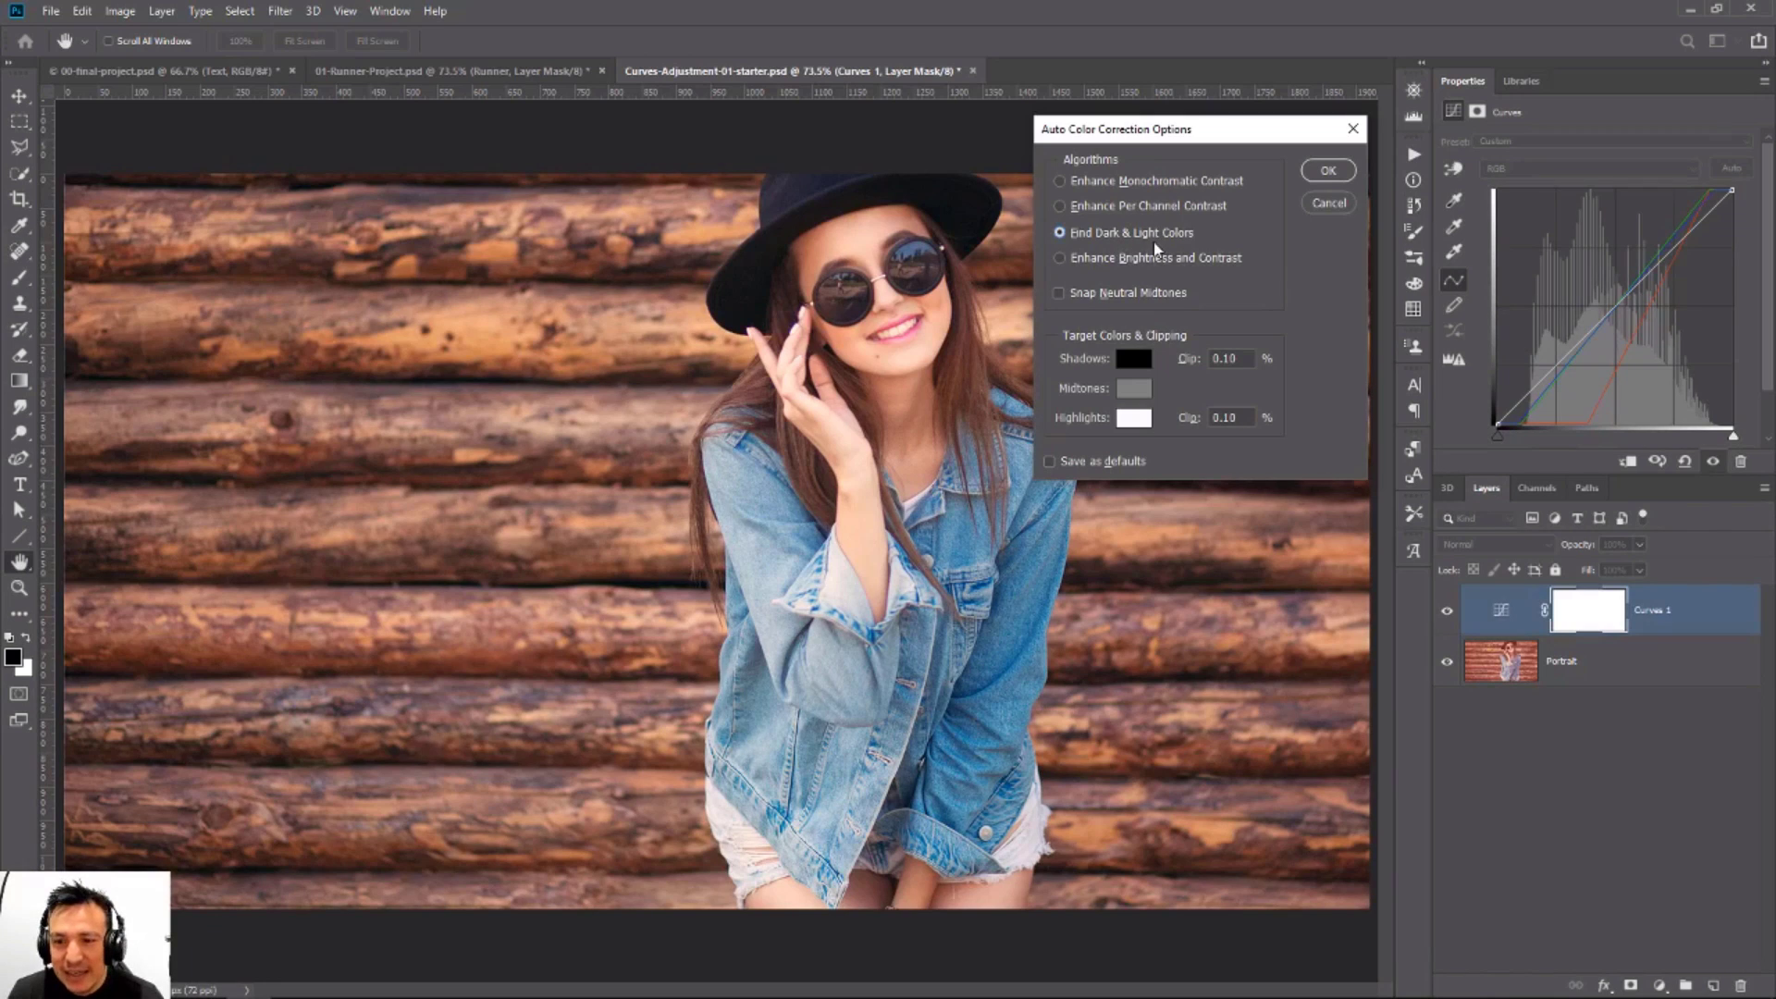
{"action": "left_click", "coordinate": [1058, 292]}
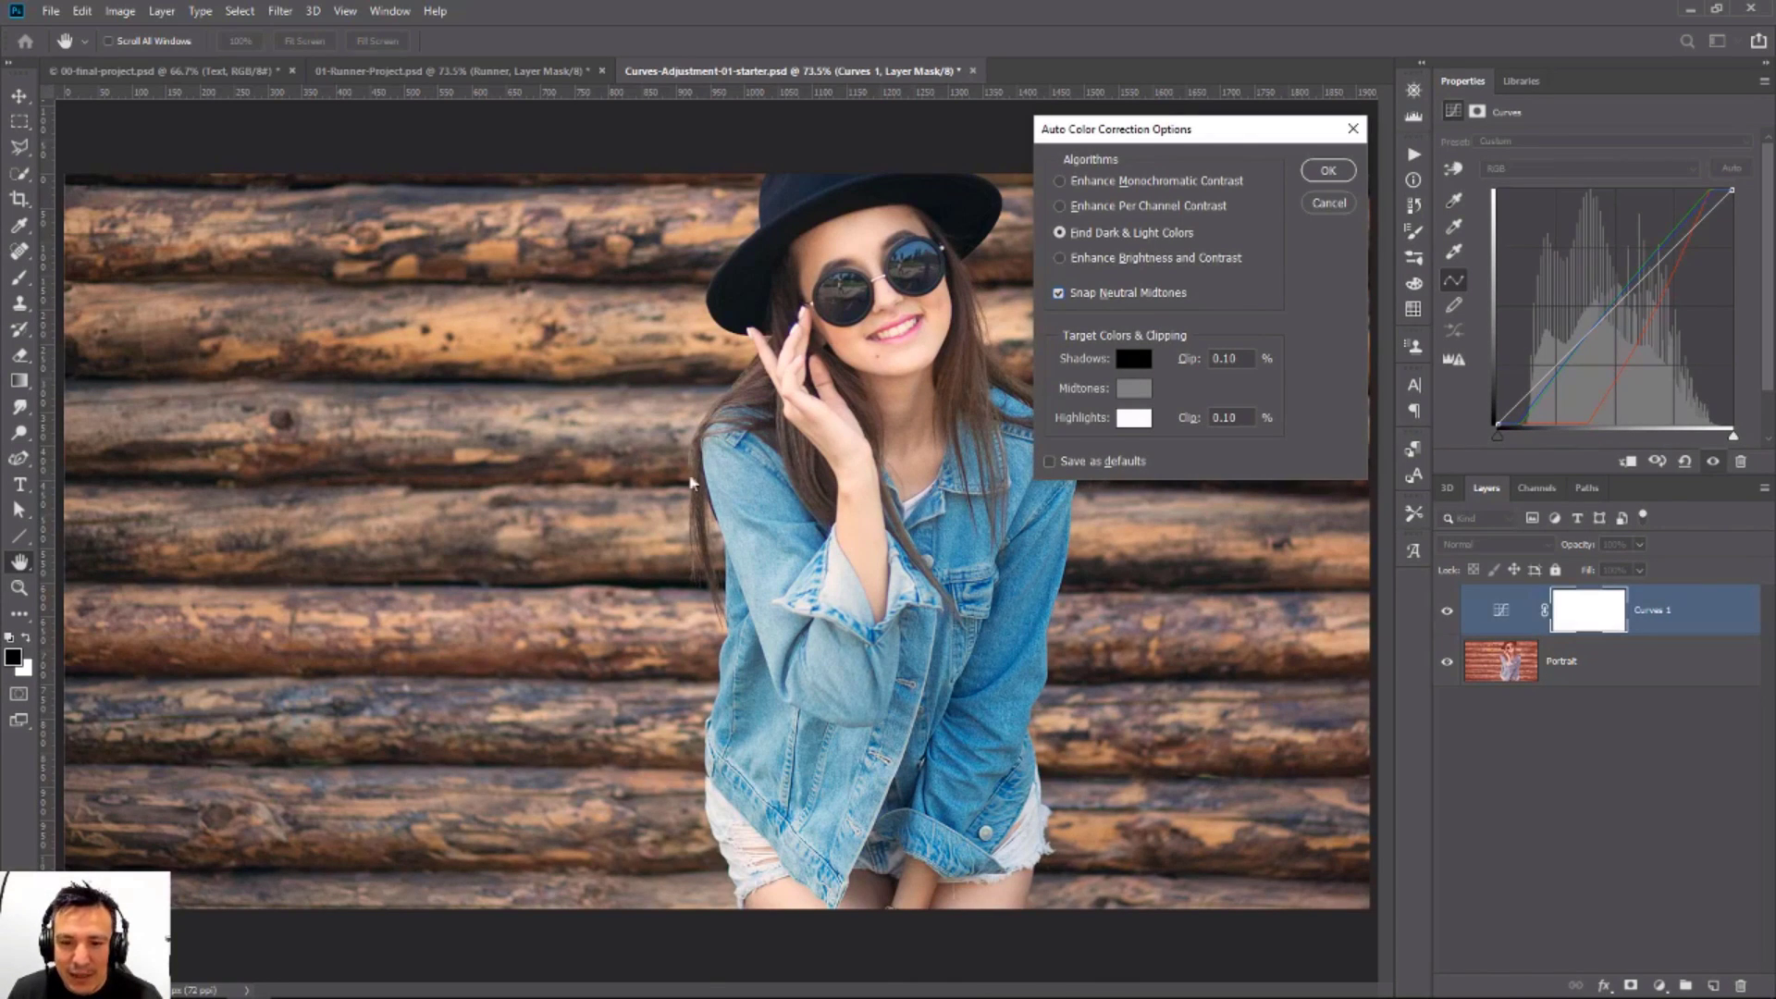
{"action": "left_click", "coordinate": [1048, 461]}
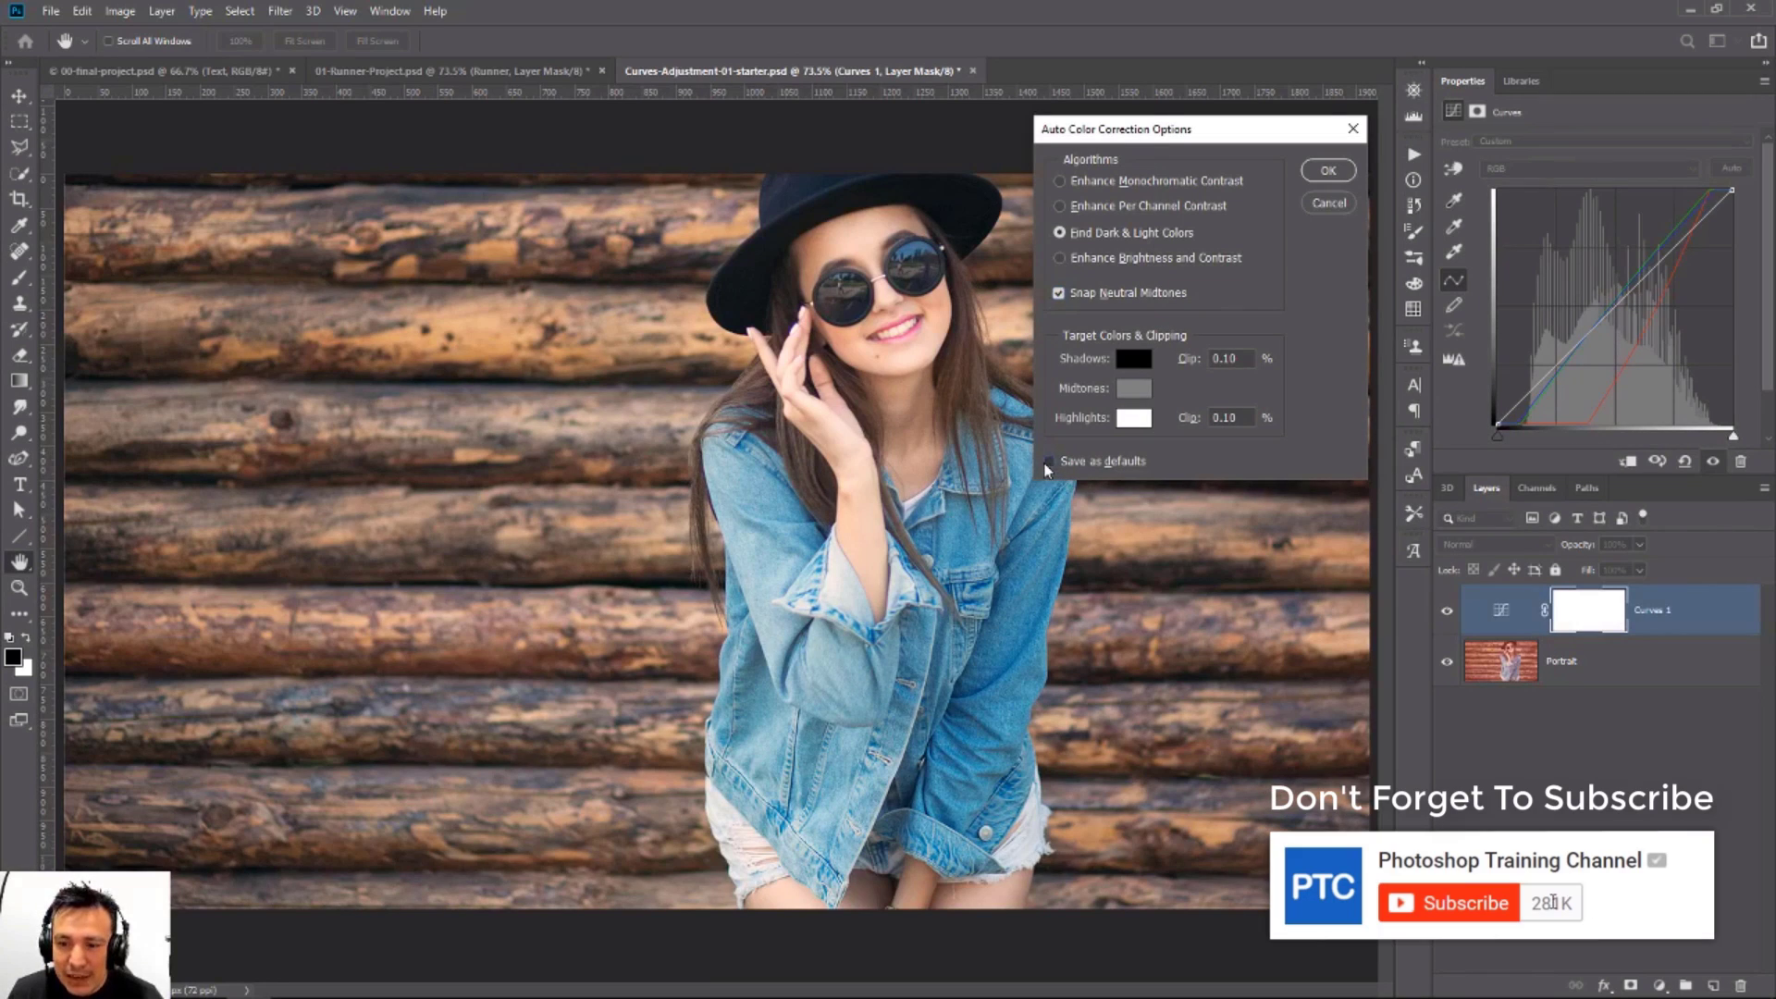
{"action": "left_click", "coordinate": [1322, 171]}
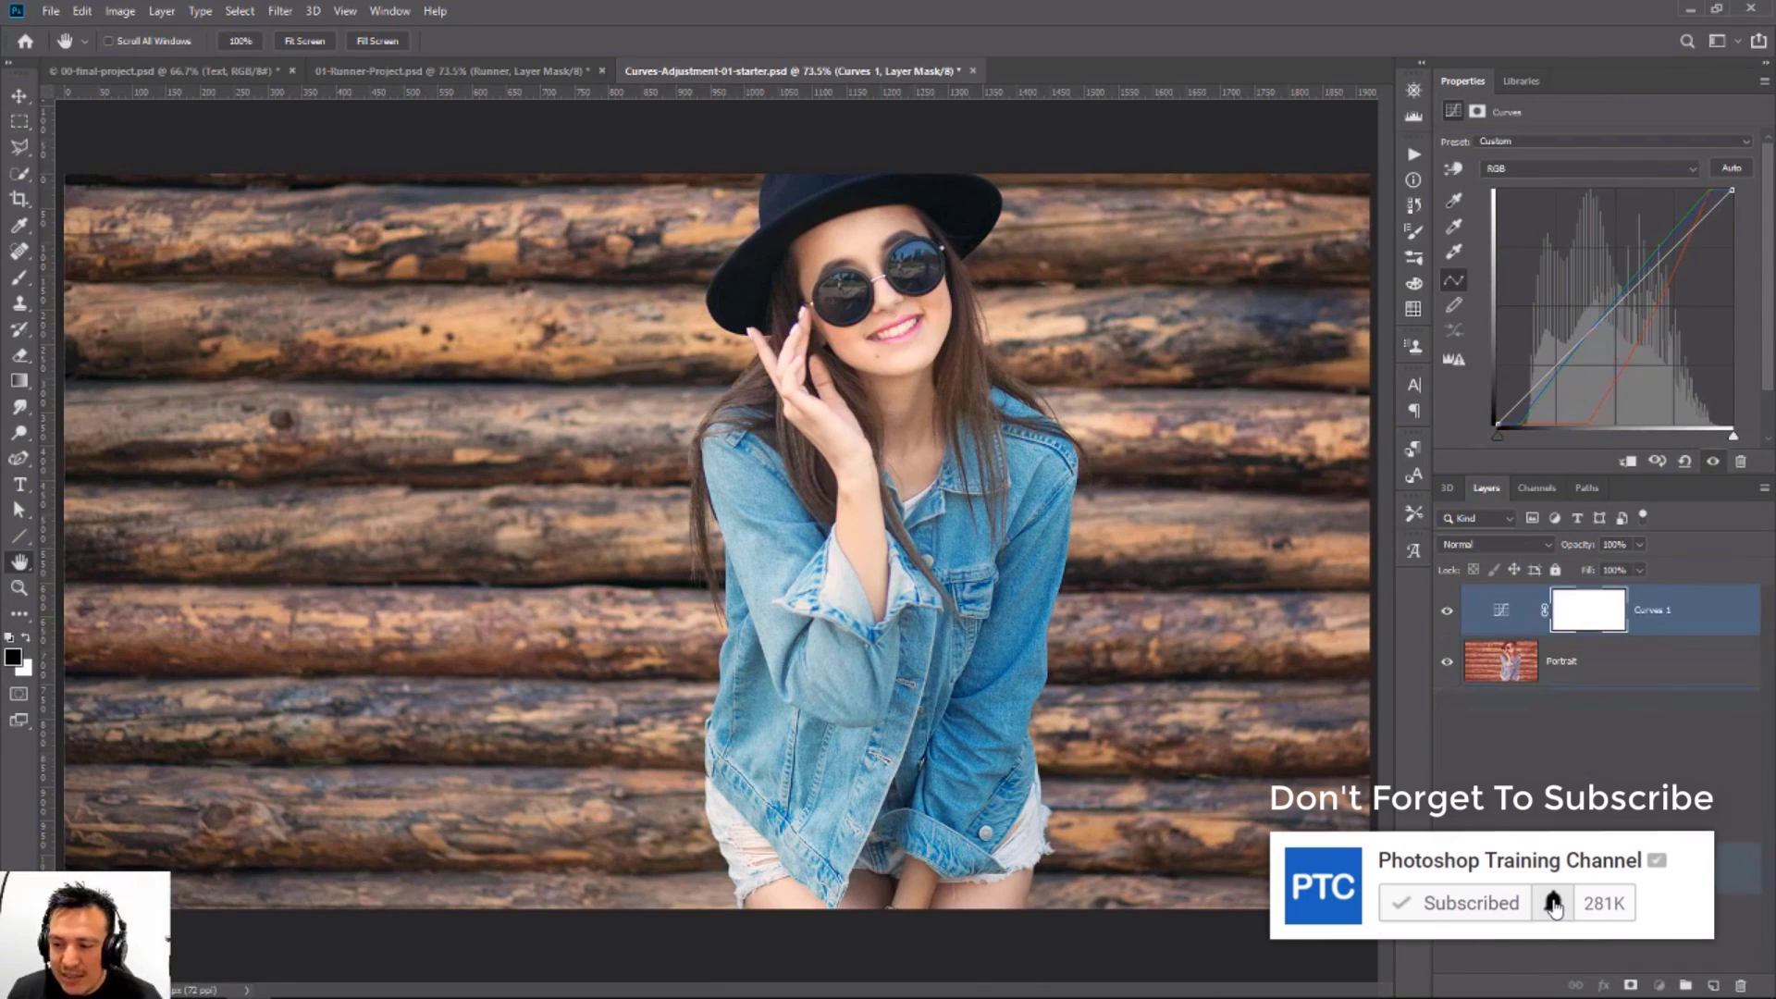
Step: Delete the Curves layer, add a new one and apply the automatic correction with the saved defaults
{"action": "left_click_drag", "start_coordinate": [1665, 876], "coordinate": [1740, 986]}
{"action": "left_click", "coordinate": [1659, 986]}
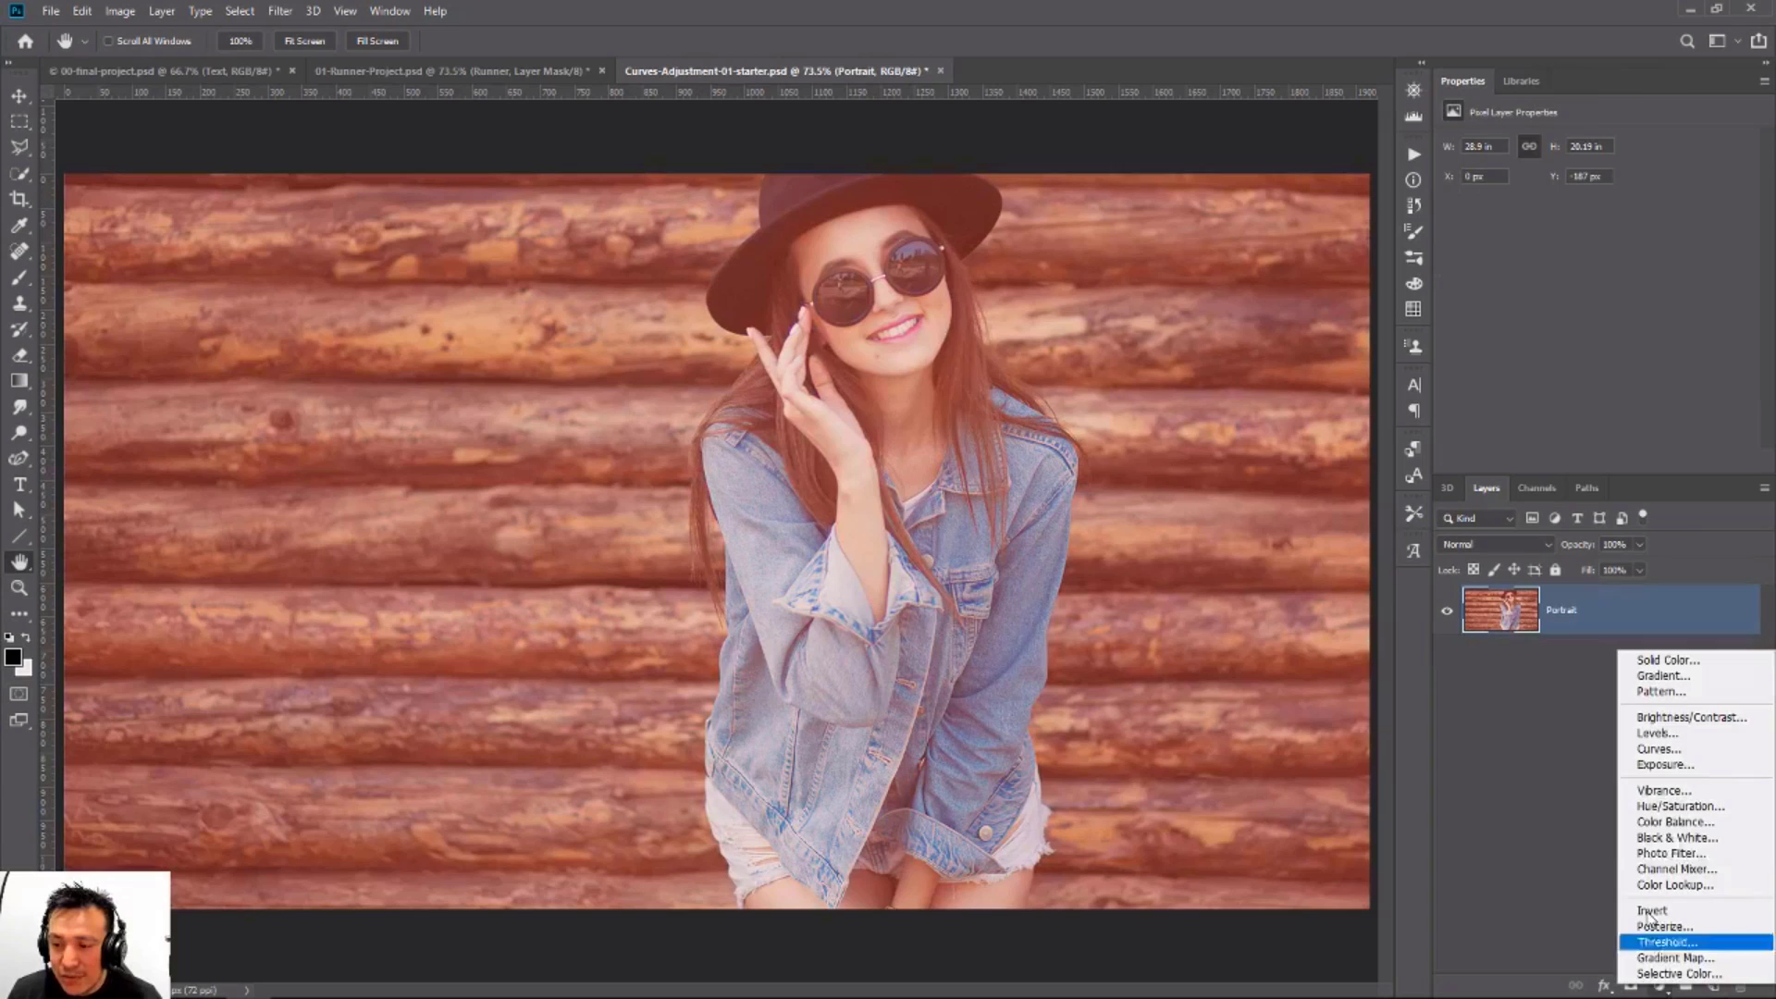
{"action": "left_click", "coordinate": [1659, 751]}
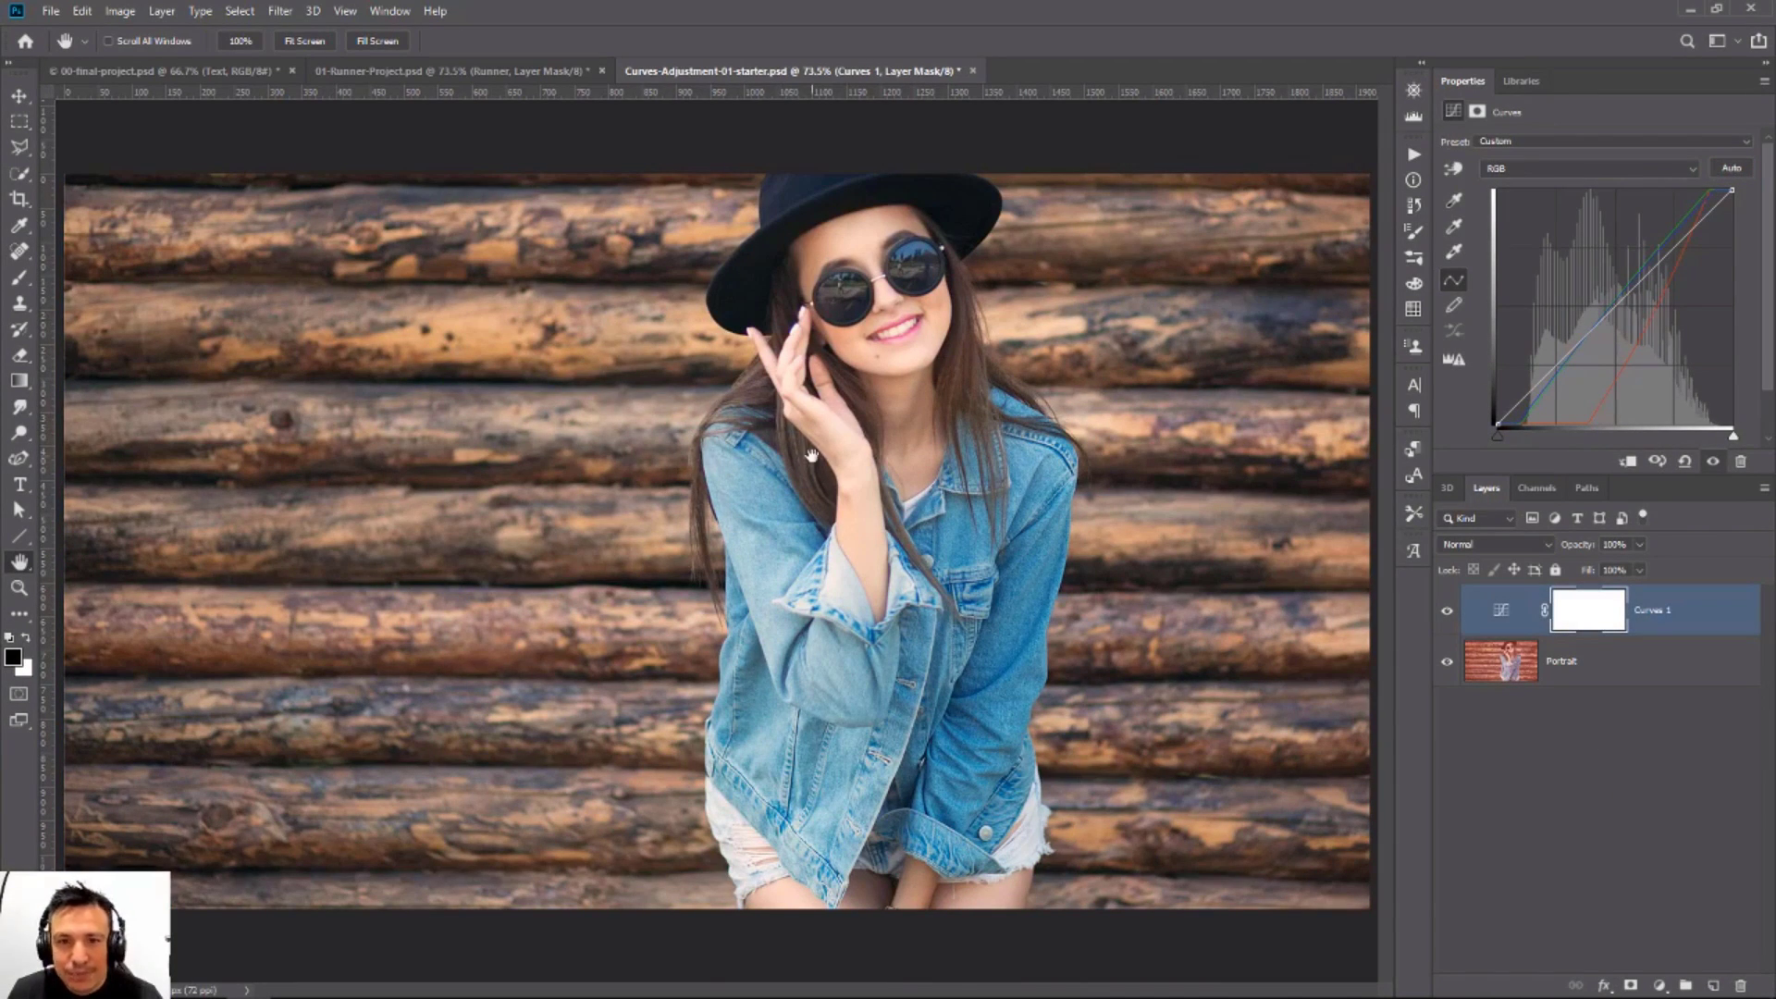
Step: Close Curves-Adjustment-01-starter.psd without saving and open Curves-Adjustment-02-starter.psd
{"action": "left_click", "coordinate": [972, 71]}
{"action": "left_click", "coordinate": [894, 381]}
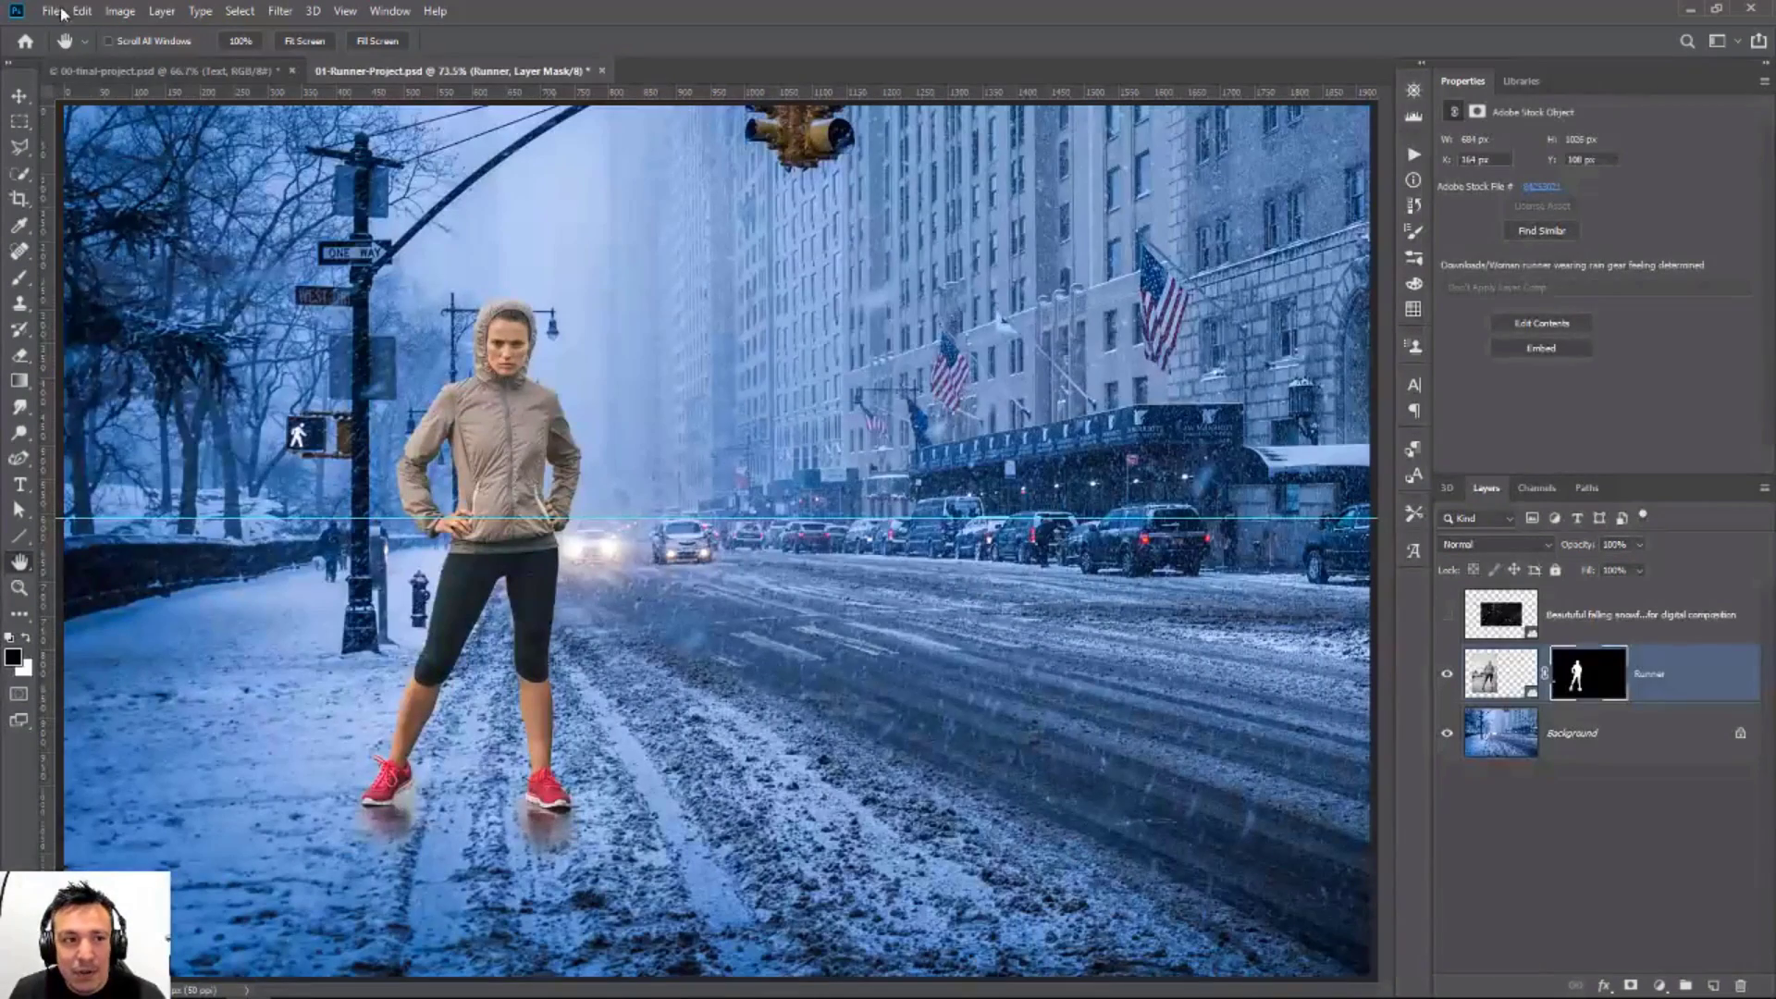
{"action": "left_click", "coordinate": [51, 11]}
{"action": "left_click", "coordinate": [67, 50]}
{"action": "double_click", "coordinate": [377, 139]}
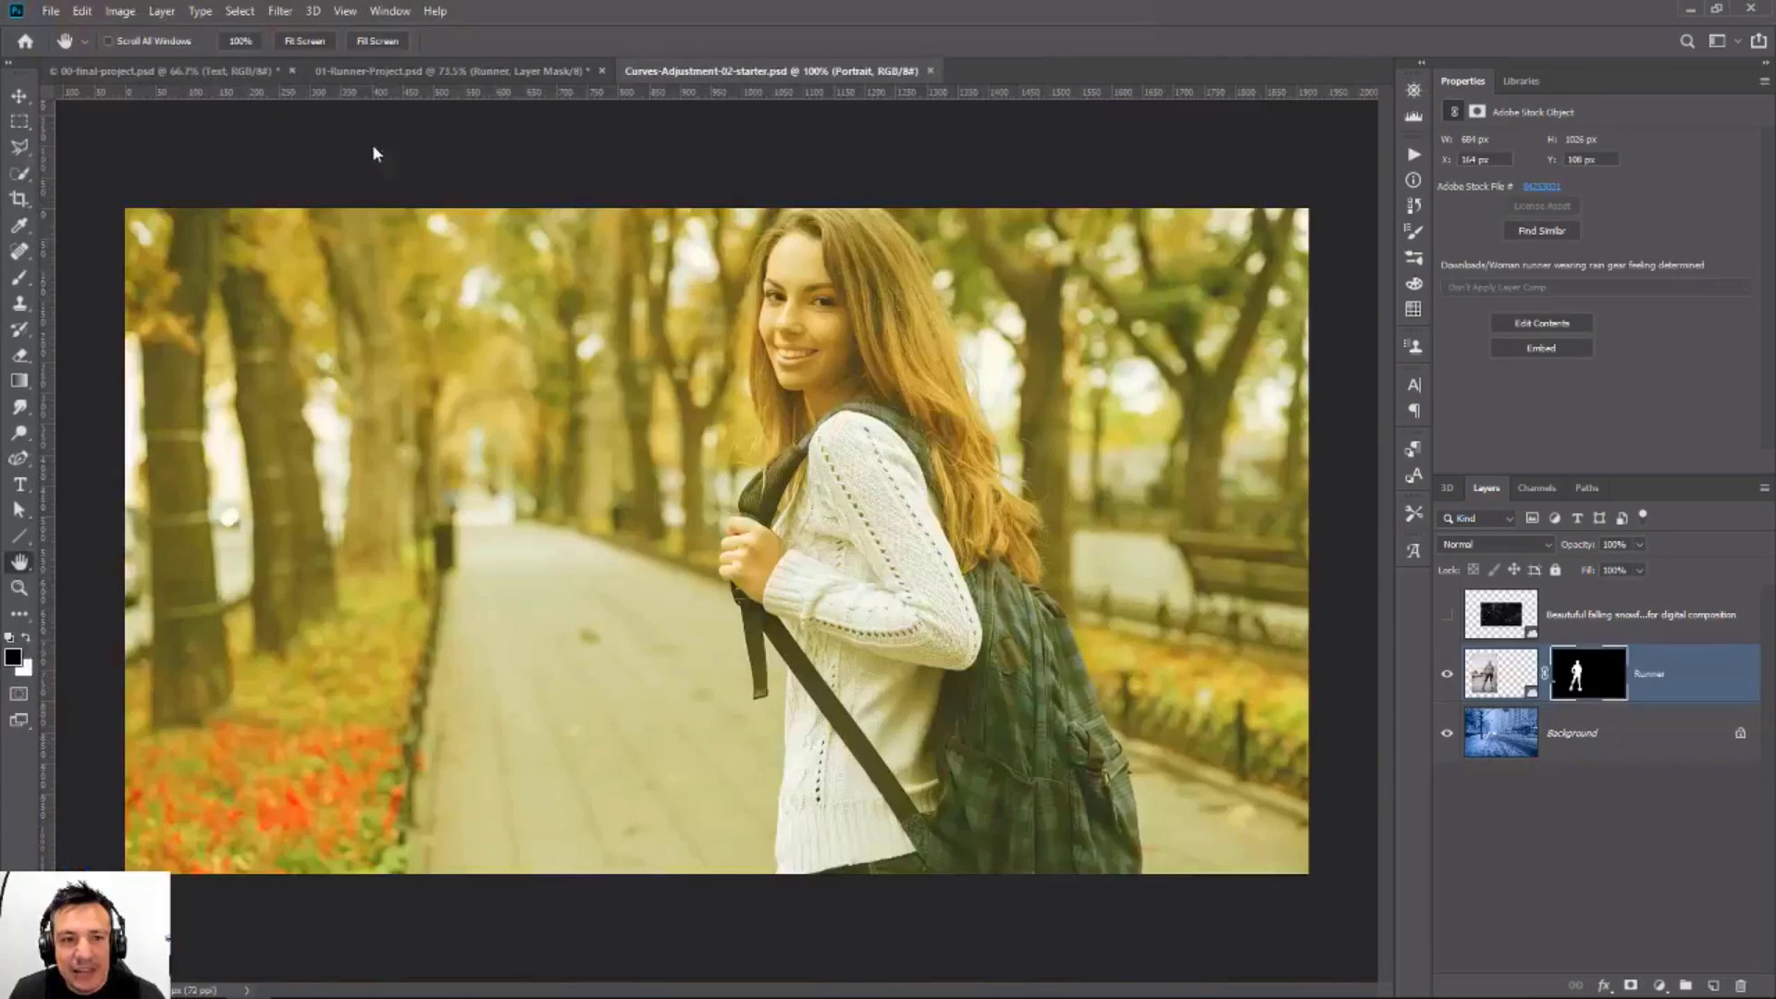
Step: Add a Curves adjustment layer with the automatic correction and sample the paved path as the gray point to remove the yellow cast
{"action": "left_click", "coordinate": [1661, 985]}
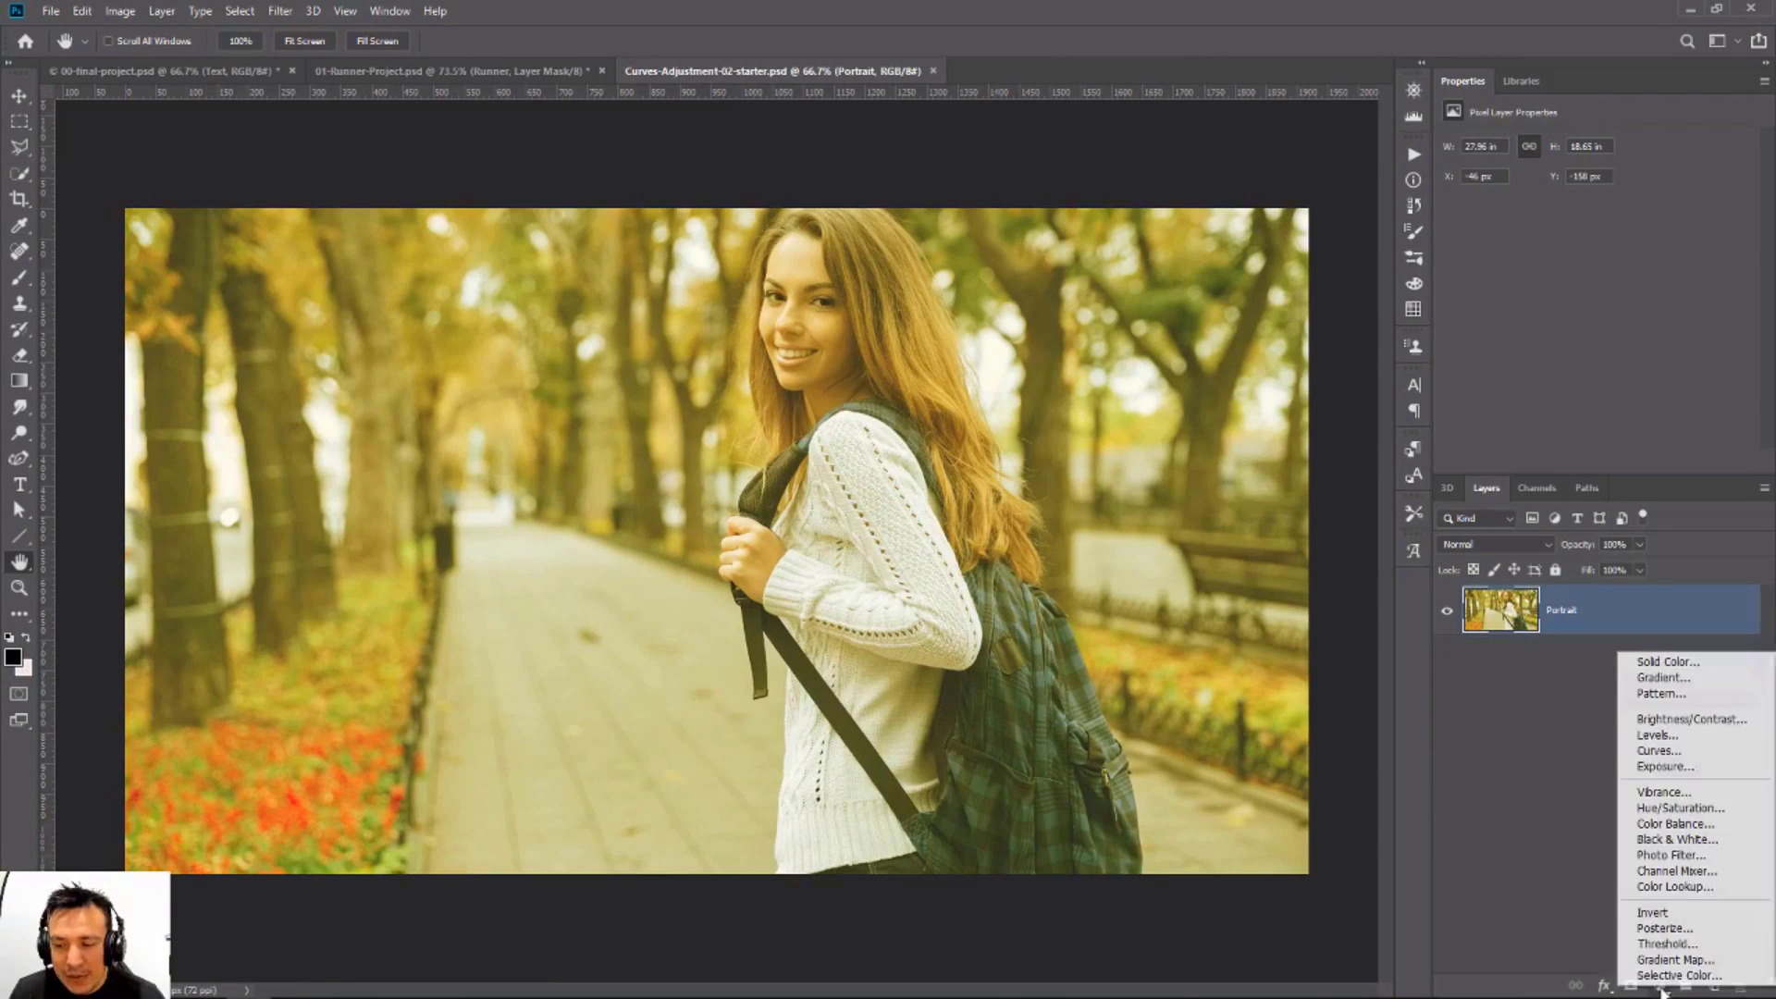
{"action": "left_click", "coordinate": [1682, 753]}
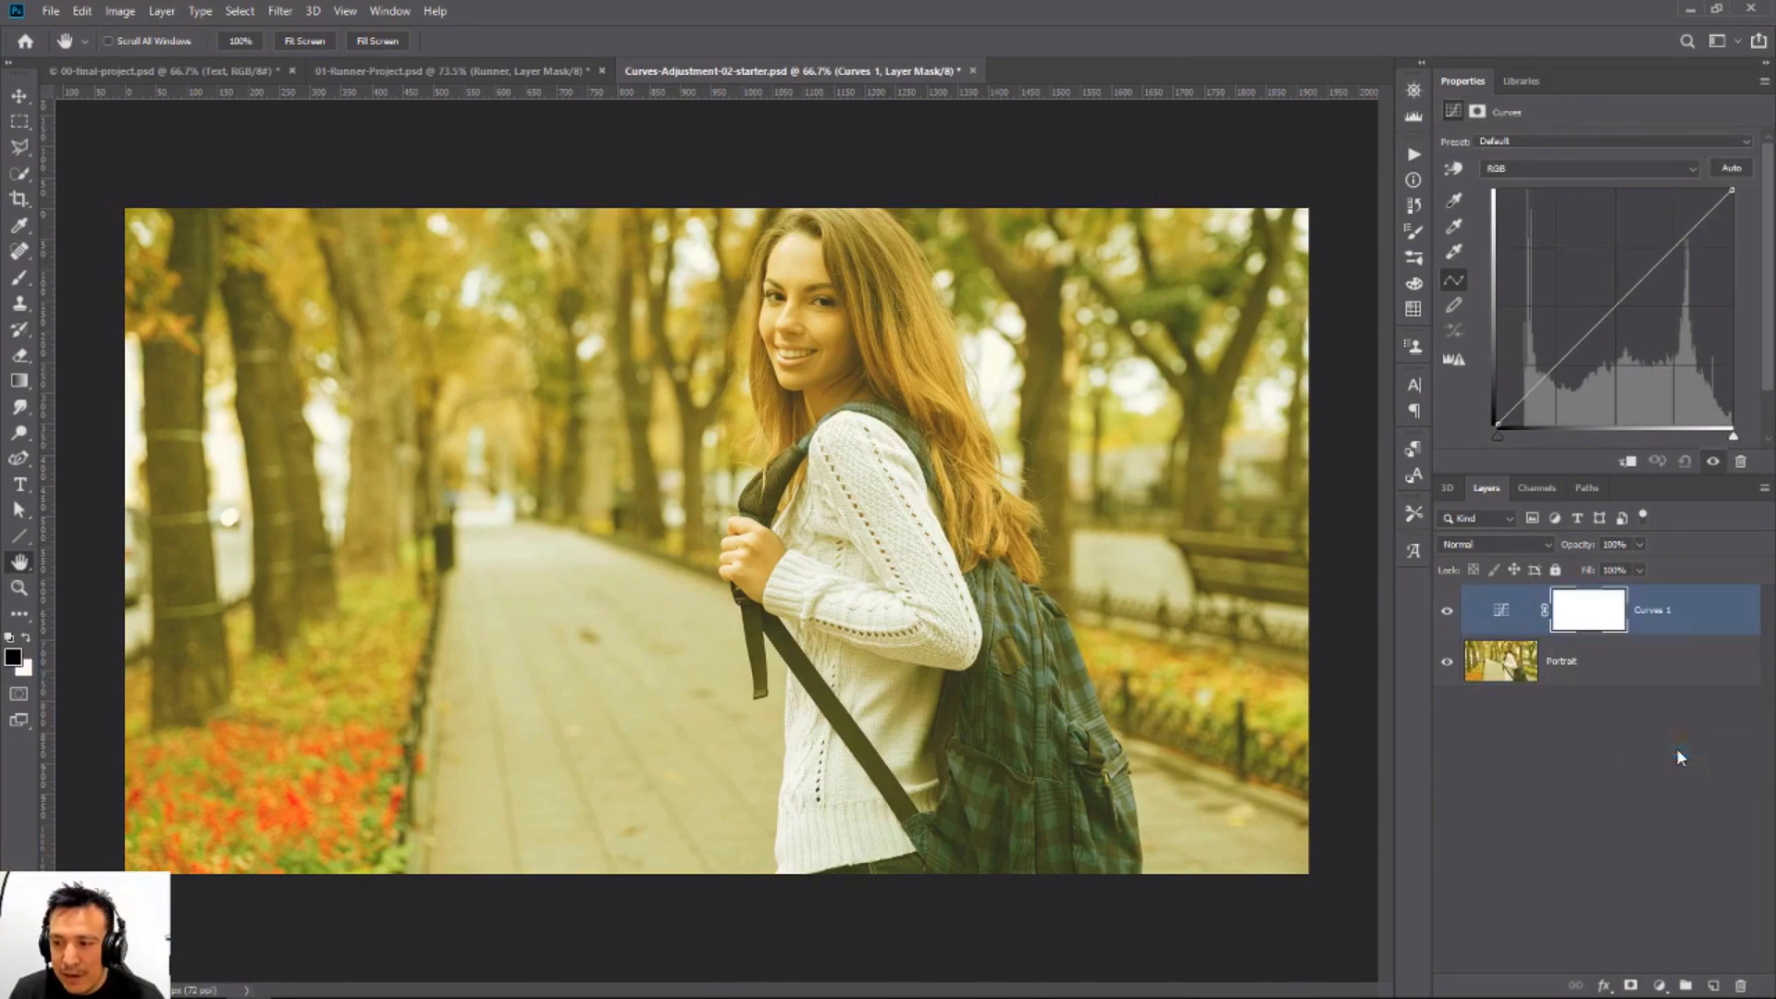
{"action": "left_click", "coordinate": [1730, 170]}
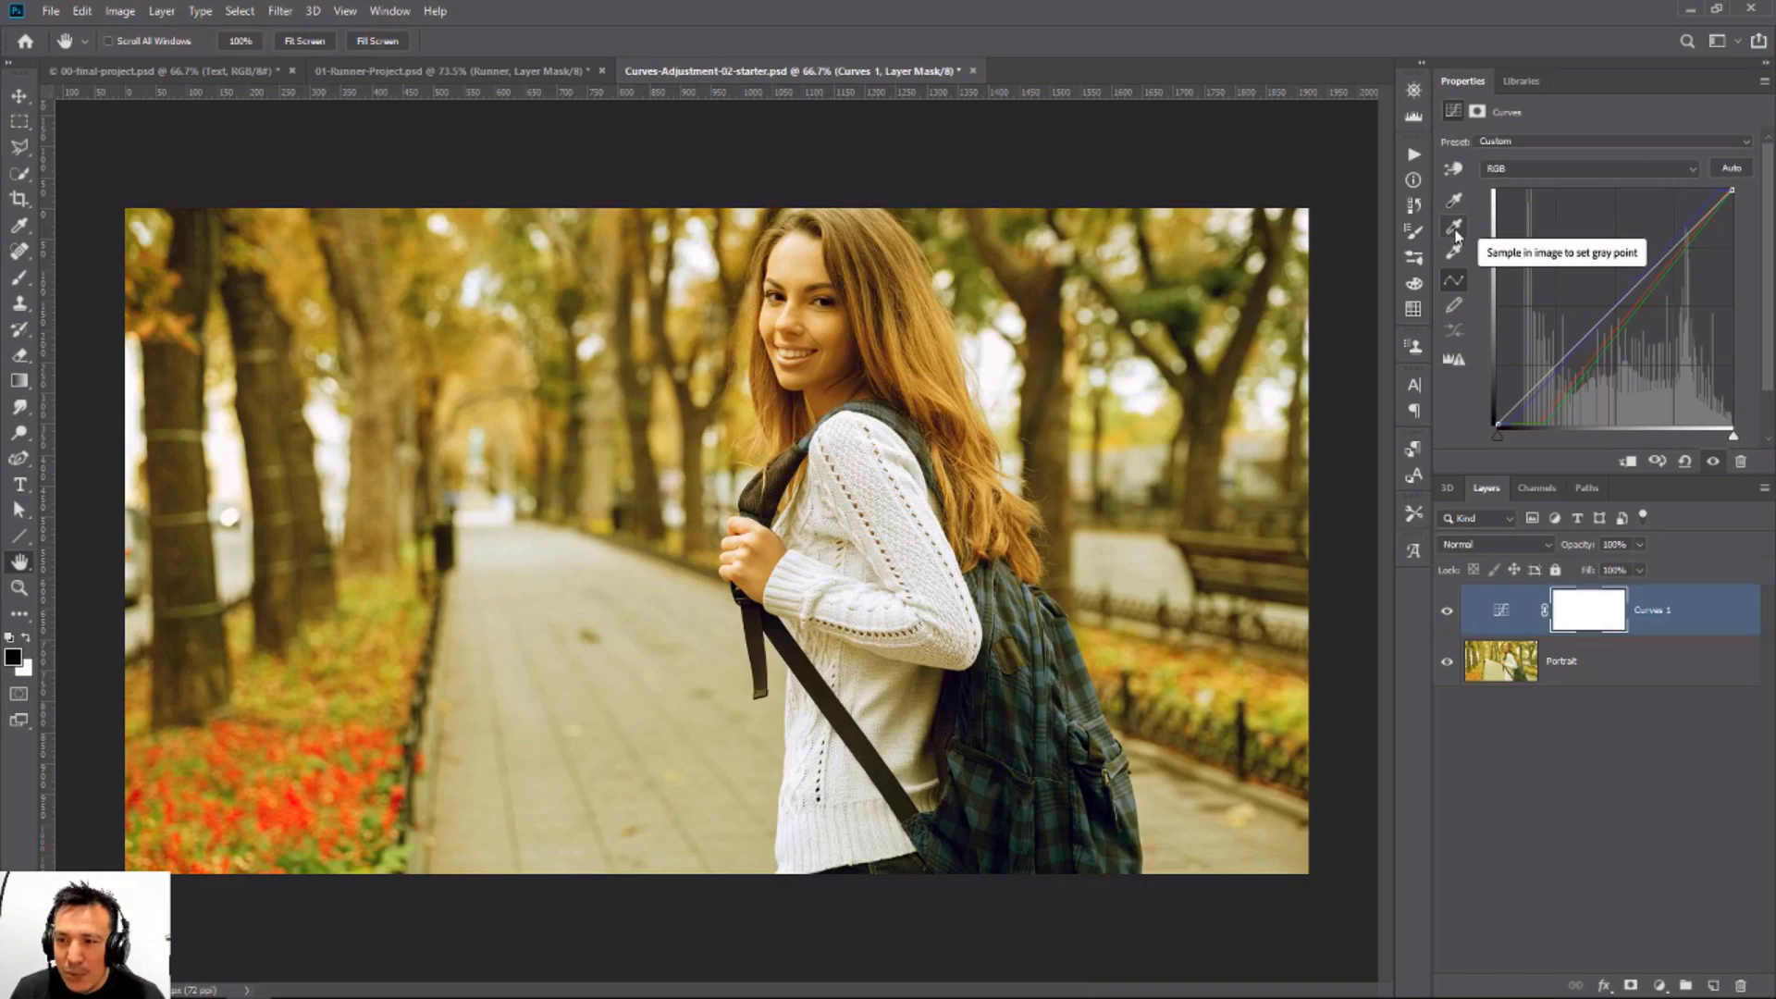
{"action": "left_click", "coordinate": [1453, 229]}
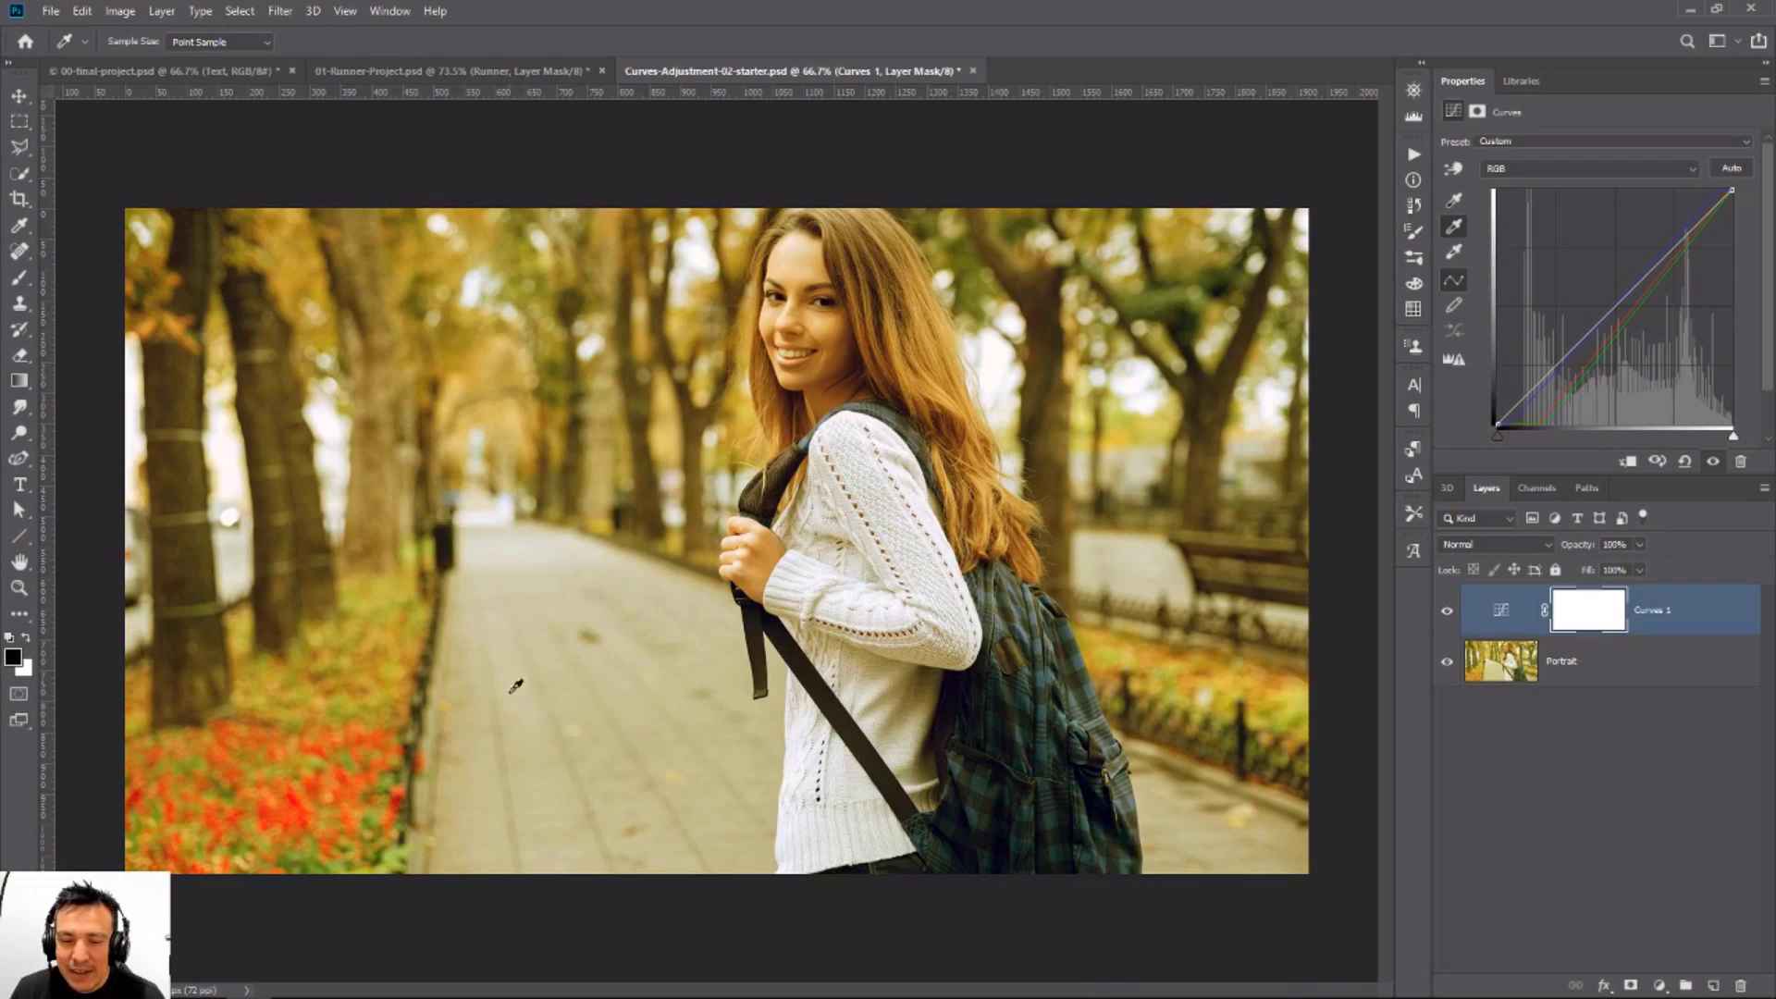
{"action": "left_click", "coordinate": [636, 698]}
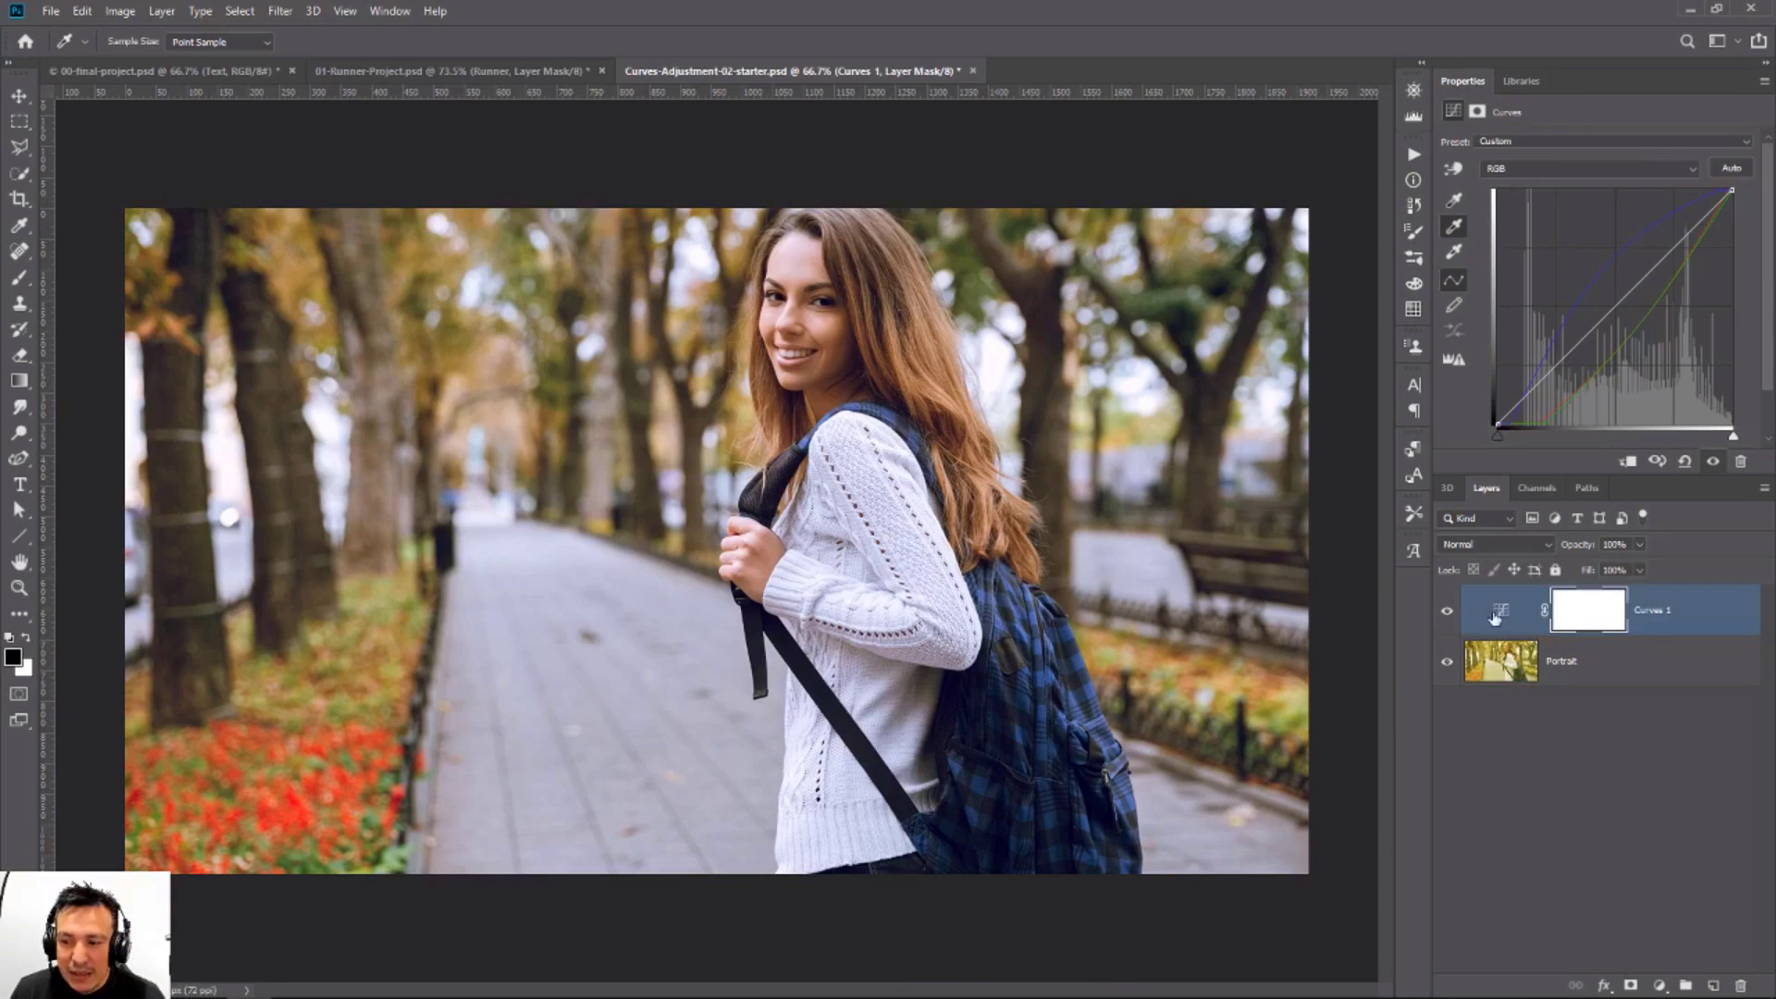
Step: Replace the Curves layer with a new one and sample the path as gray point, first without and then after the automatic correction
{"action": "left_click_drag", "start_coordinate": [1518, 615], "coordinate": [1740, 986]}
{"action": "left_click", "coordinate": [1658, 986]}
{"action": "left_click", "coordinate": [1658, 751]}
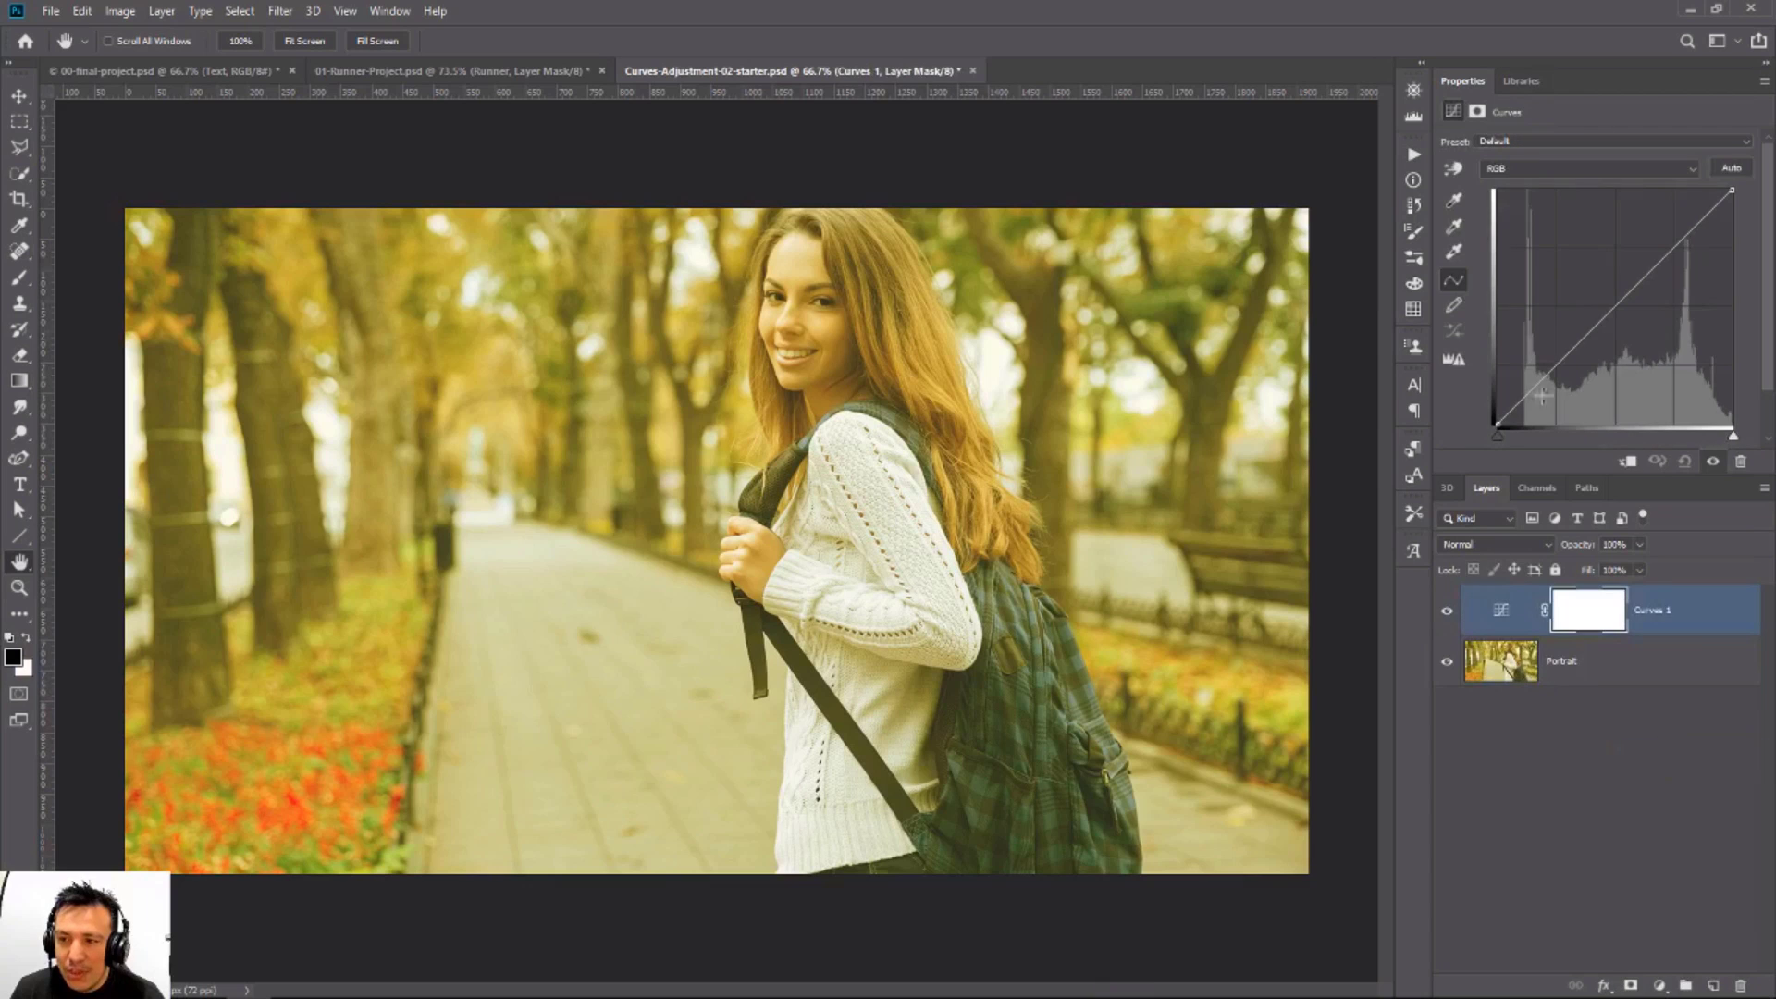
{"action": "left_click", "coordinate": [1453, 230]}
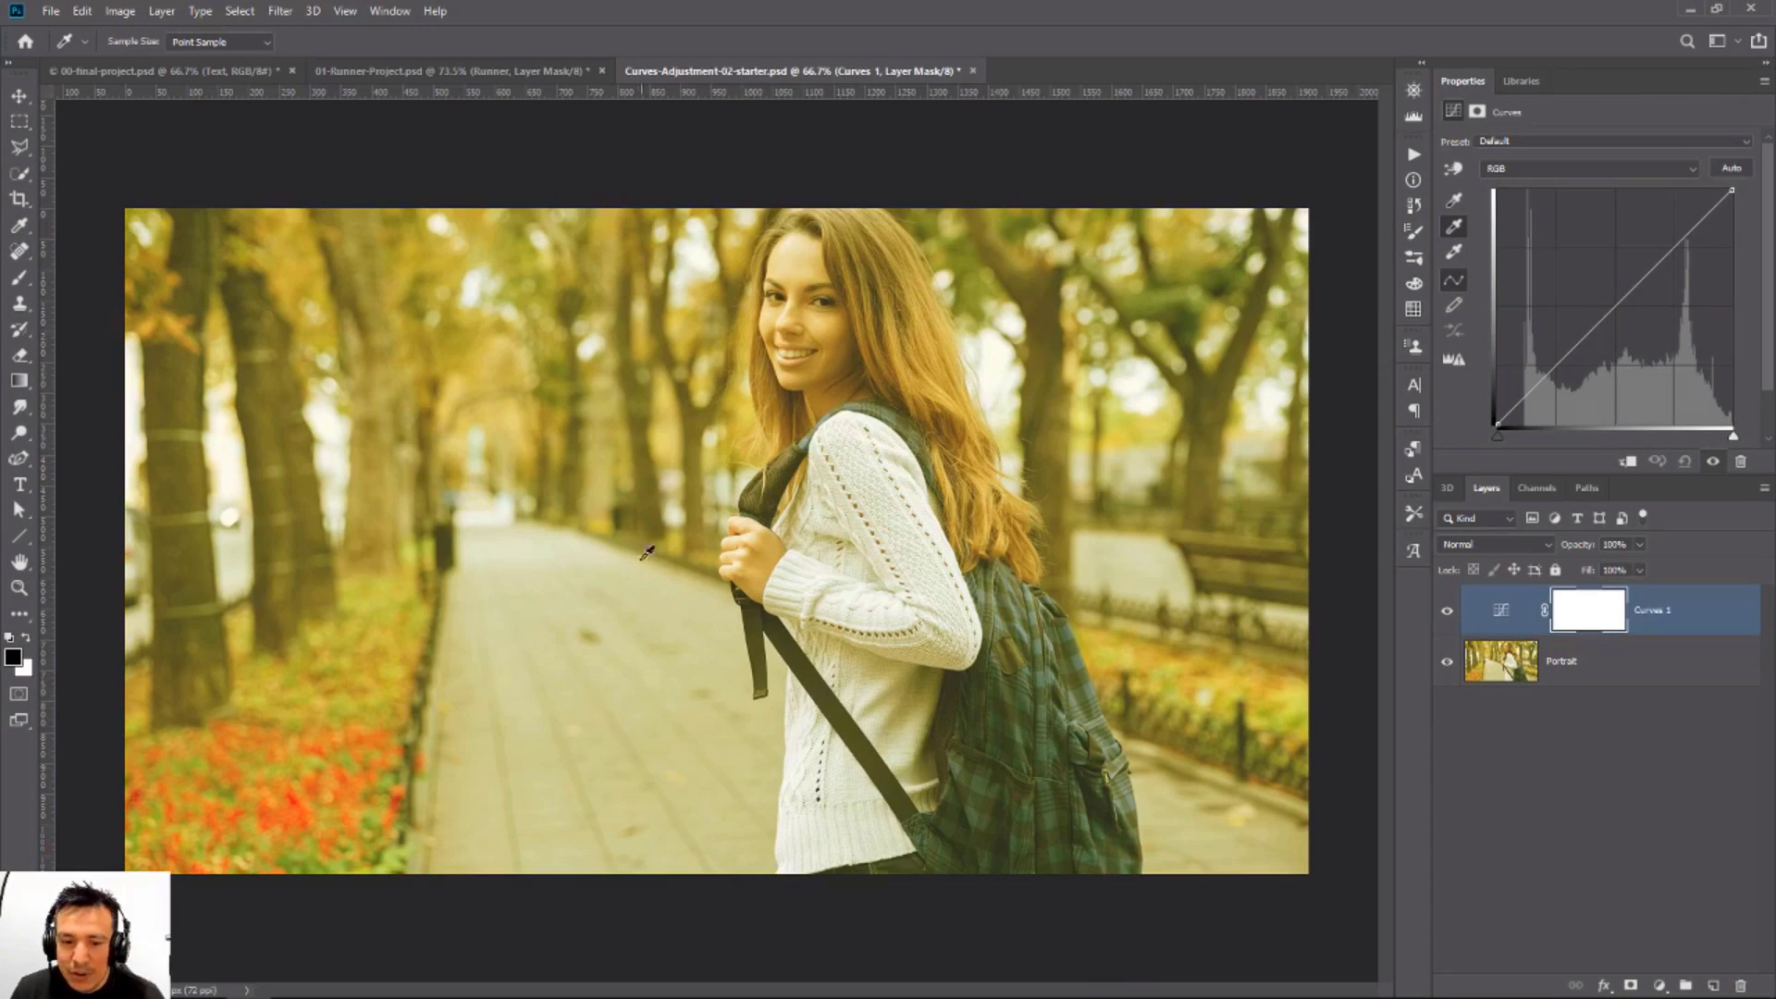
{"action": "left_click", "coordinate": [635, 698]}
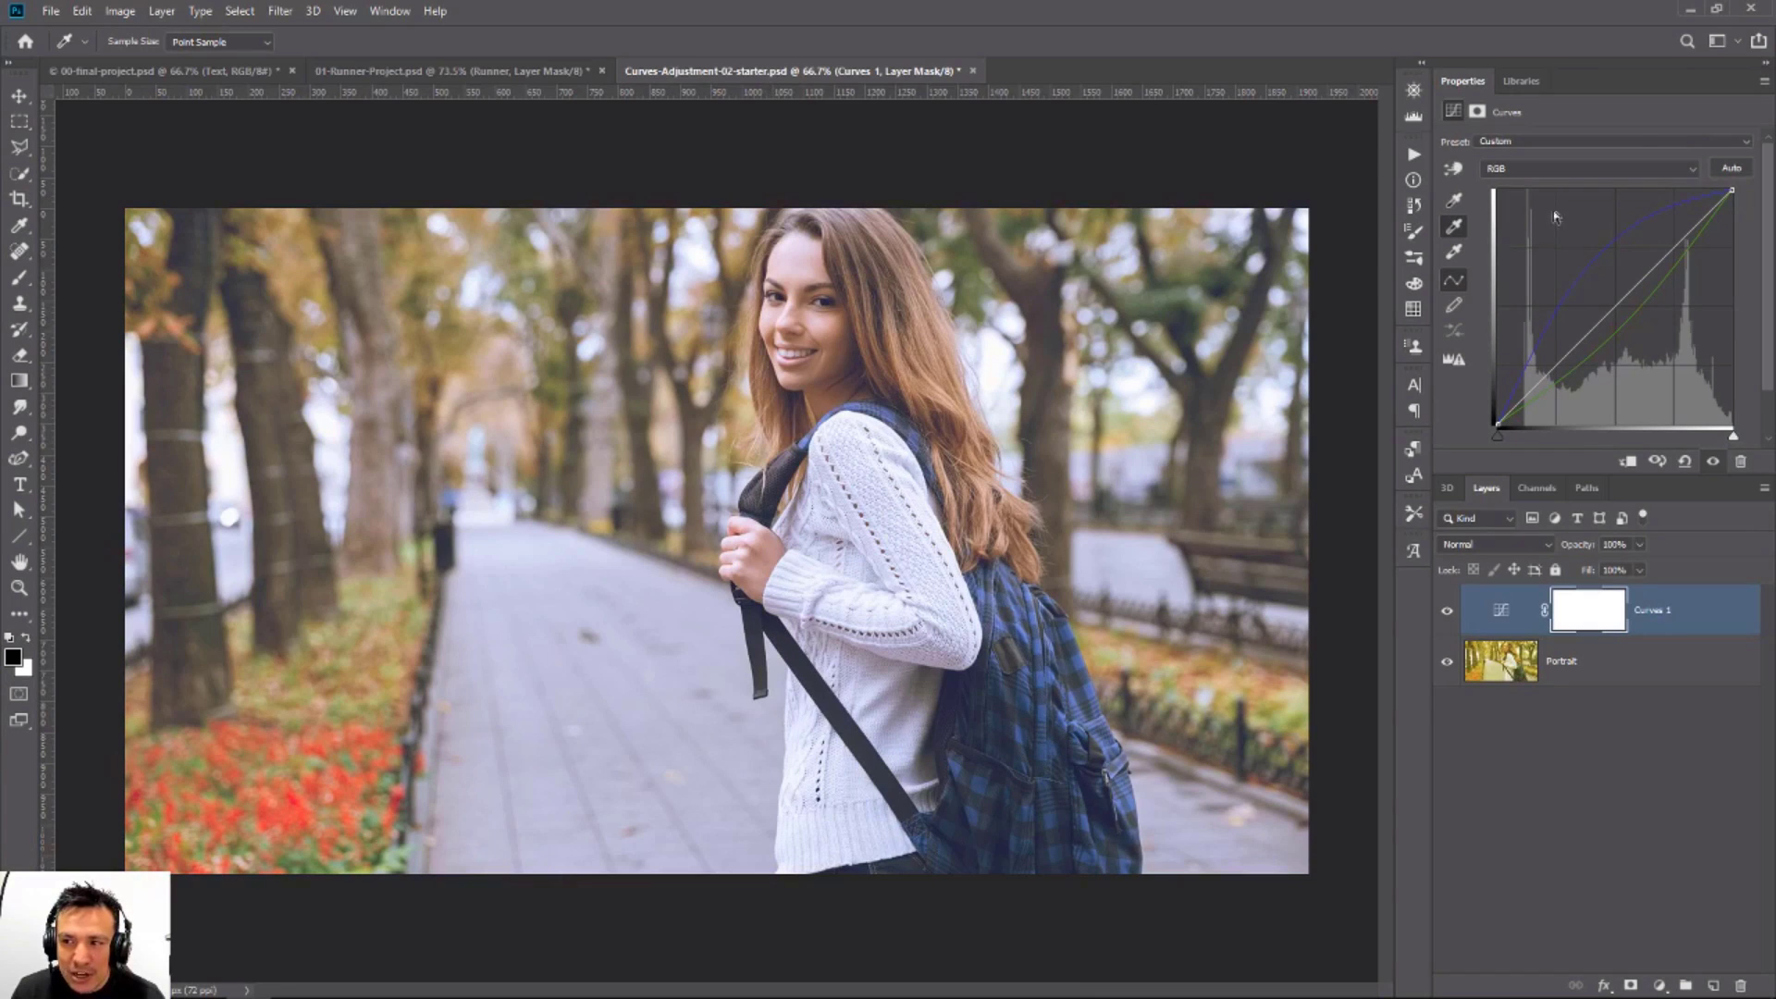
{"action": "left_click", "coordinate": [1733, 169]}
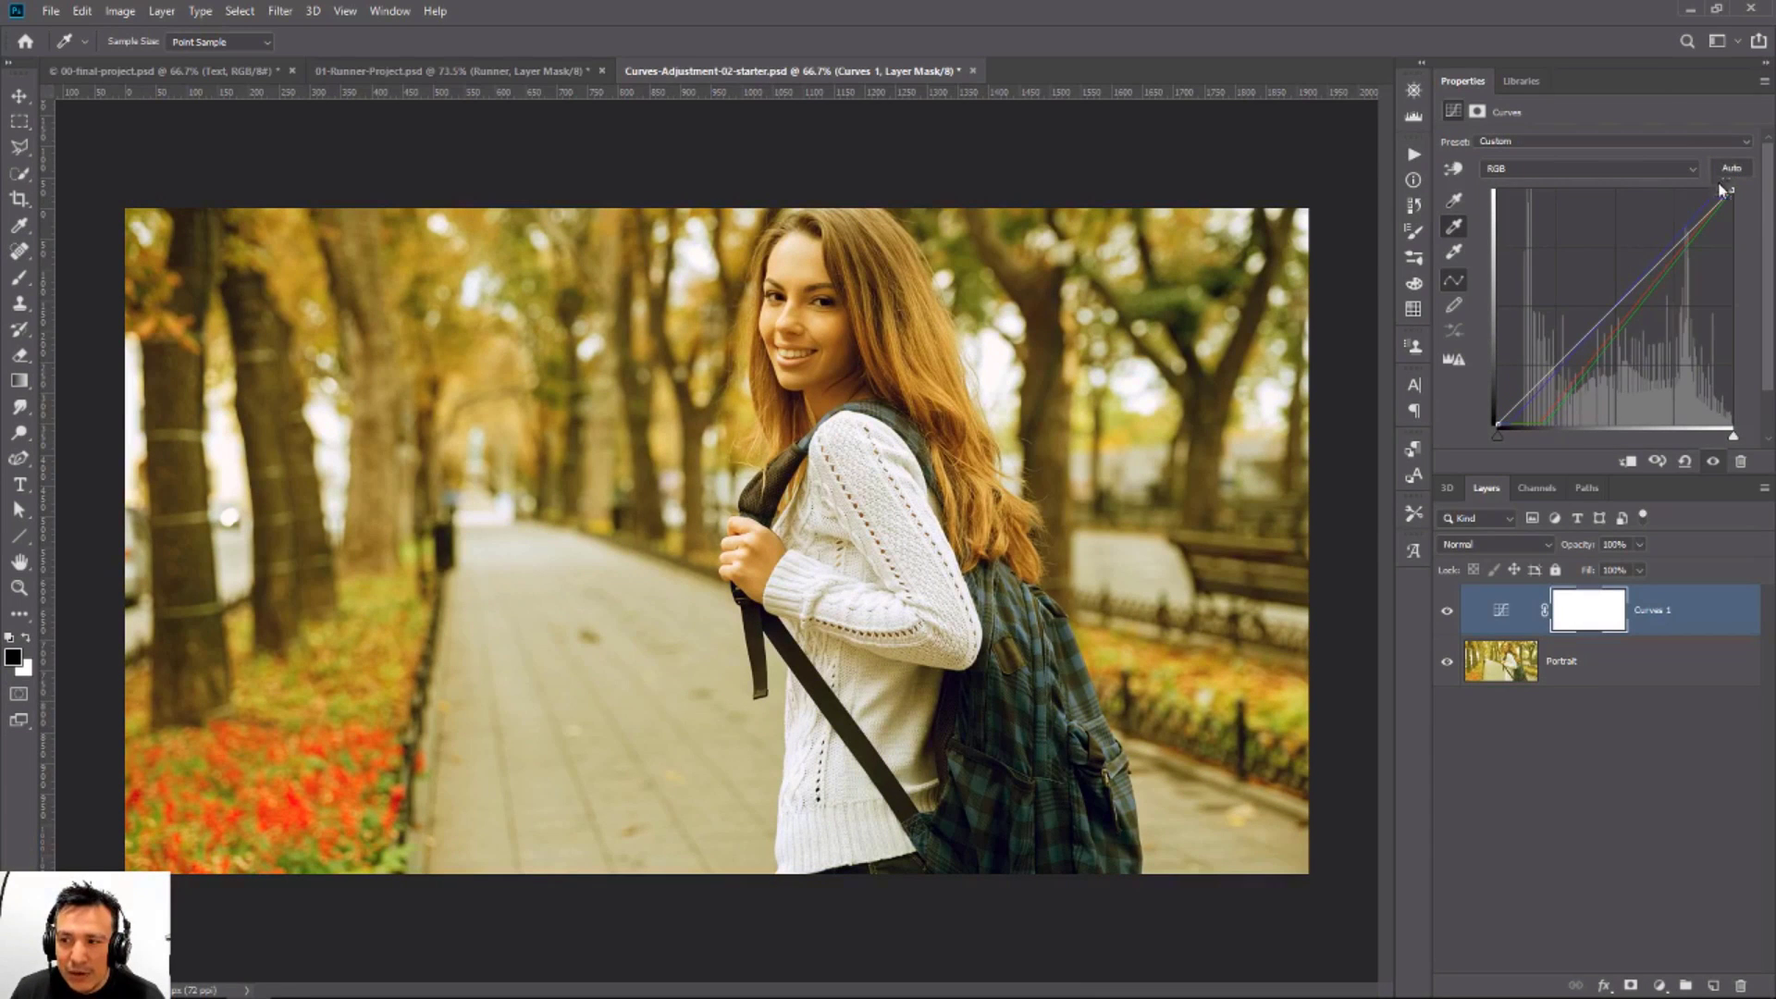
{"action": "left_click", "coordinate": [637, 705]}
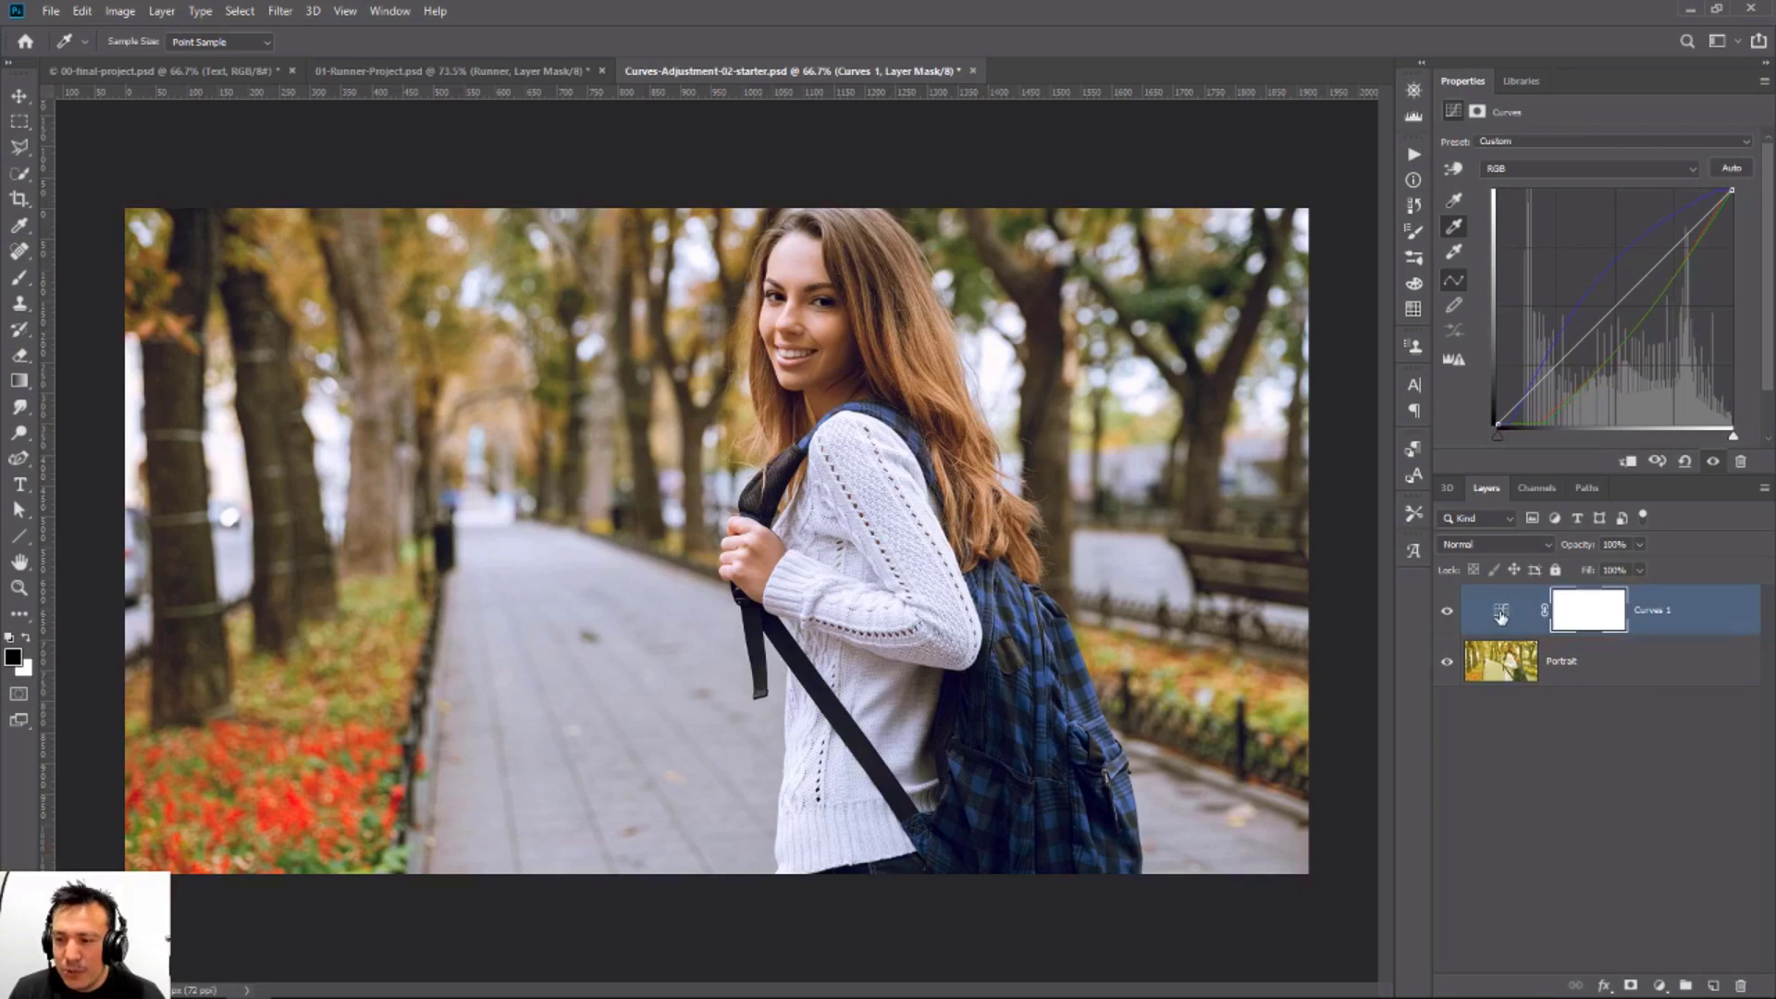
Step: Replace the Curves layer with a new one and check its auto color correction options without applying them
{"action": "left_click_drag", "start_coordinate": [1500, 615], "coordinate": [1746, 985]}
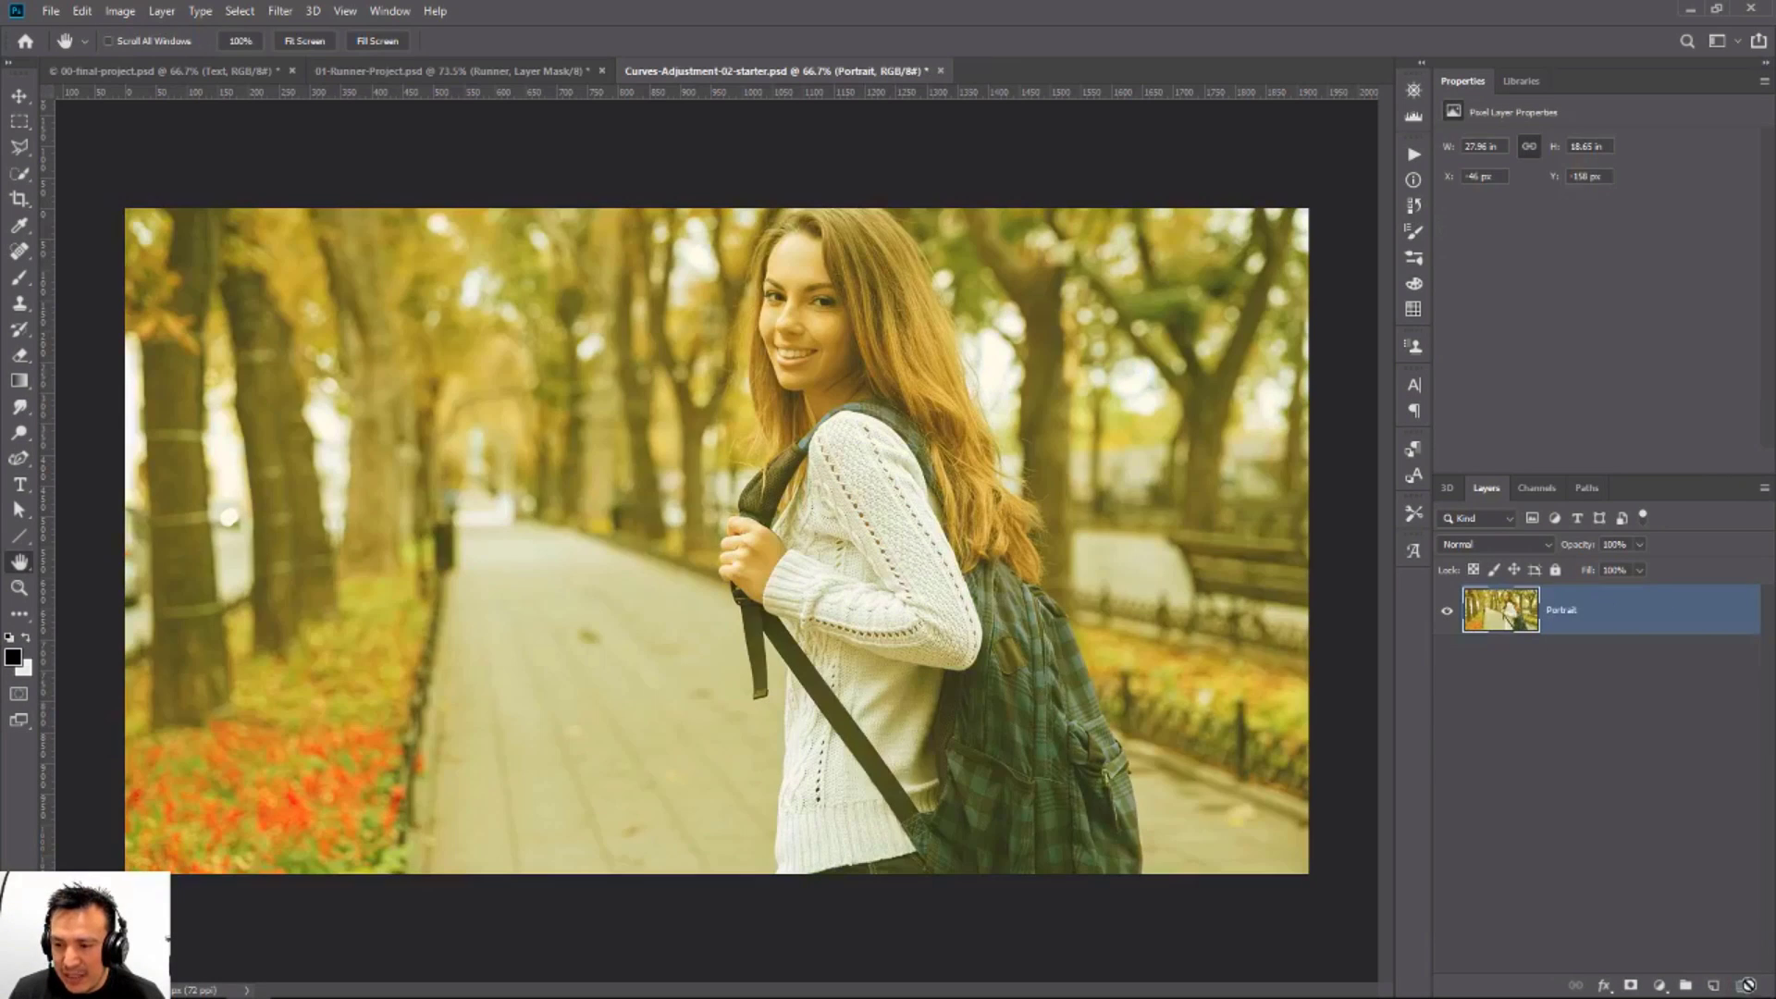
{"action": "left_click", "coordinate": [1659, 985]}
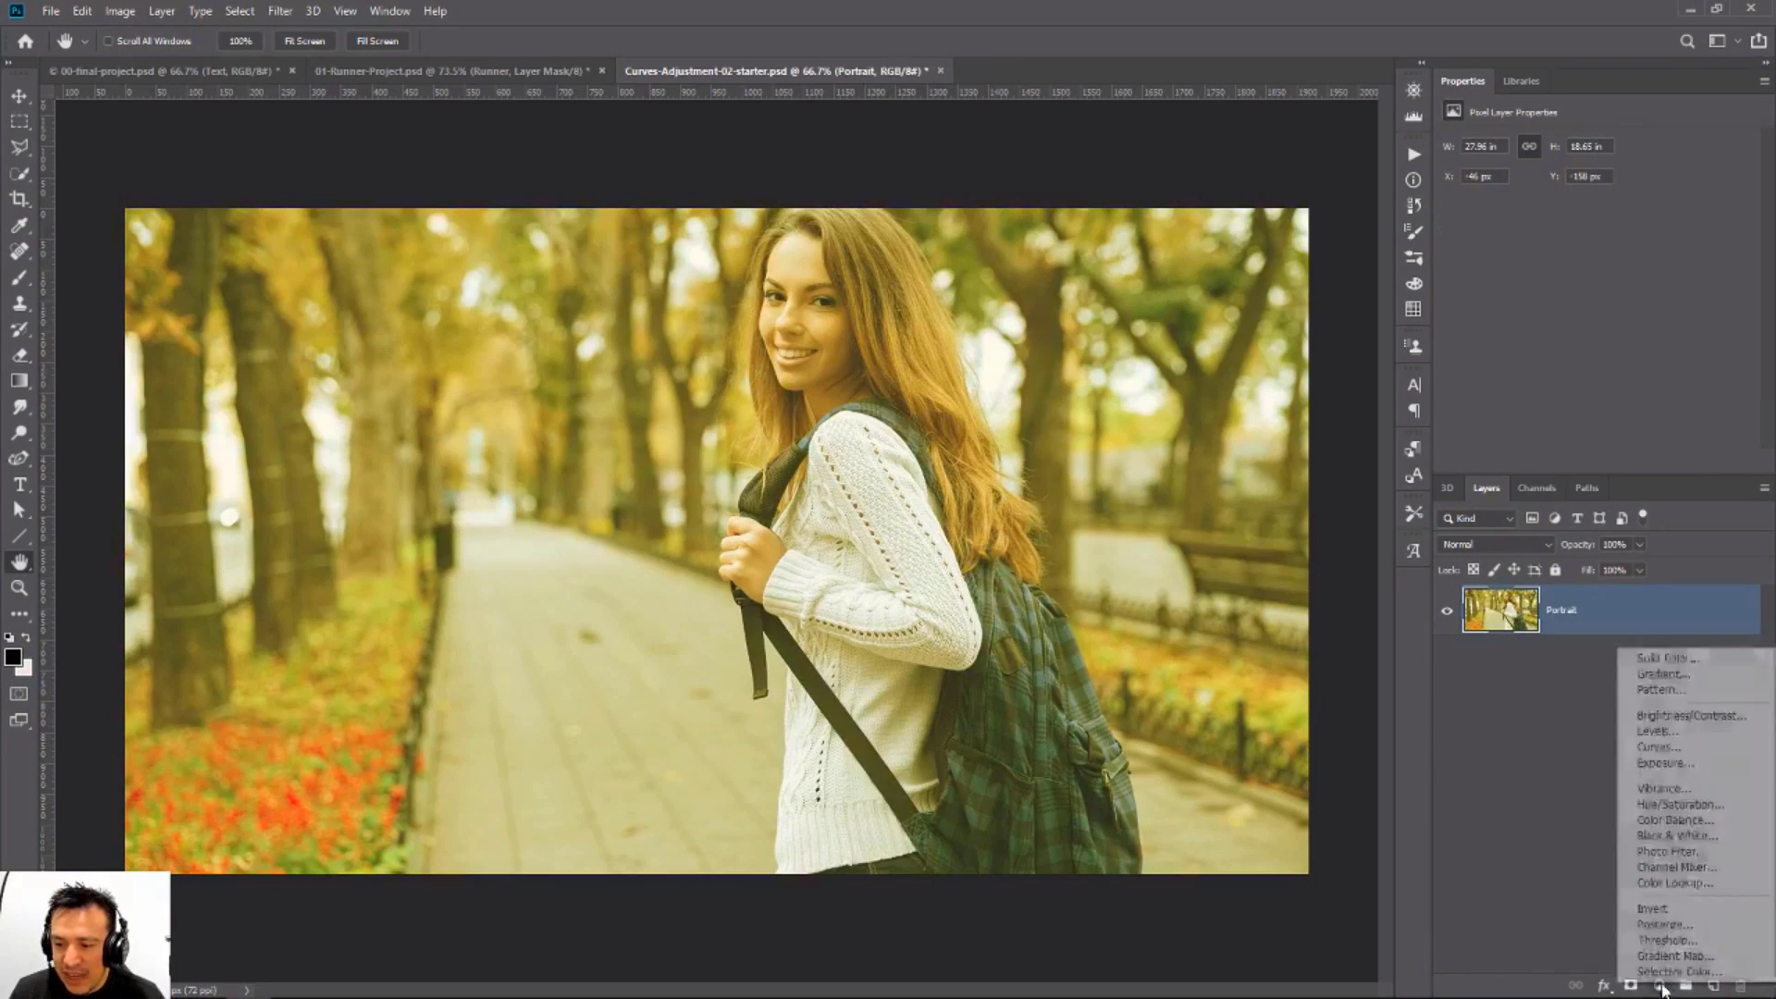
{"action": "left_click", "coordinate": [1682, 750]}
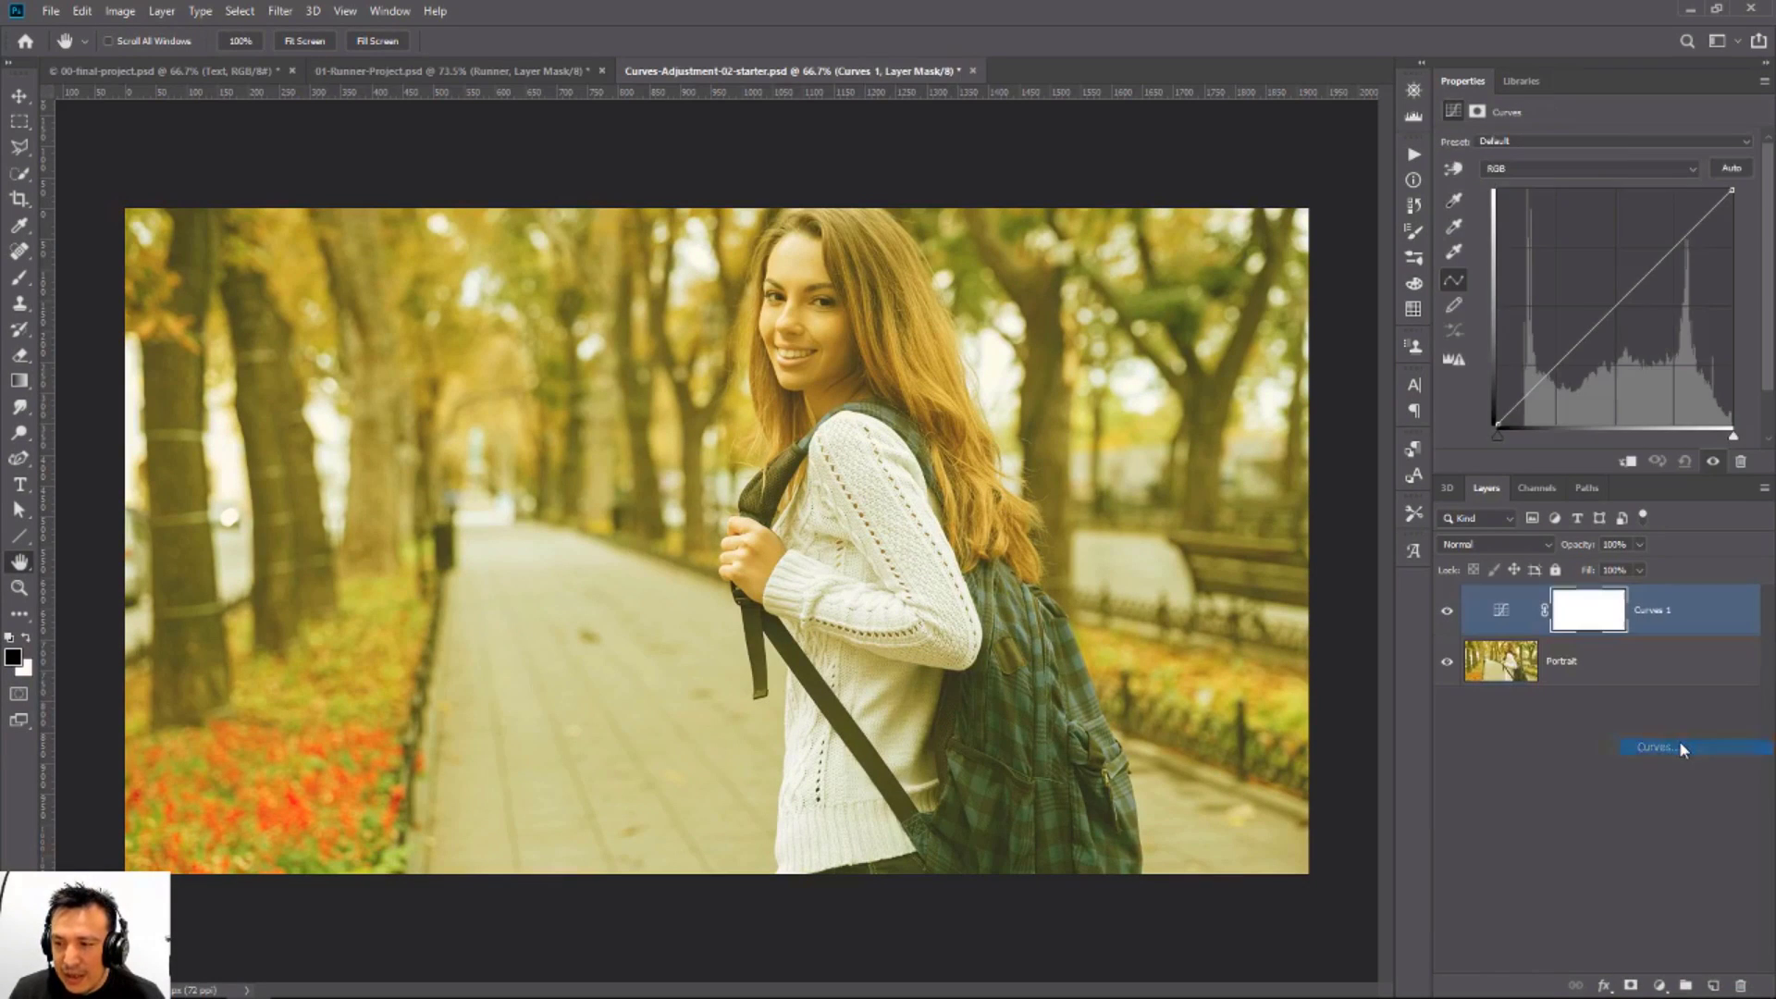
{"action": "left_click", "coordinate": [1731, 168], "text": "alt"}
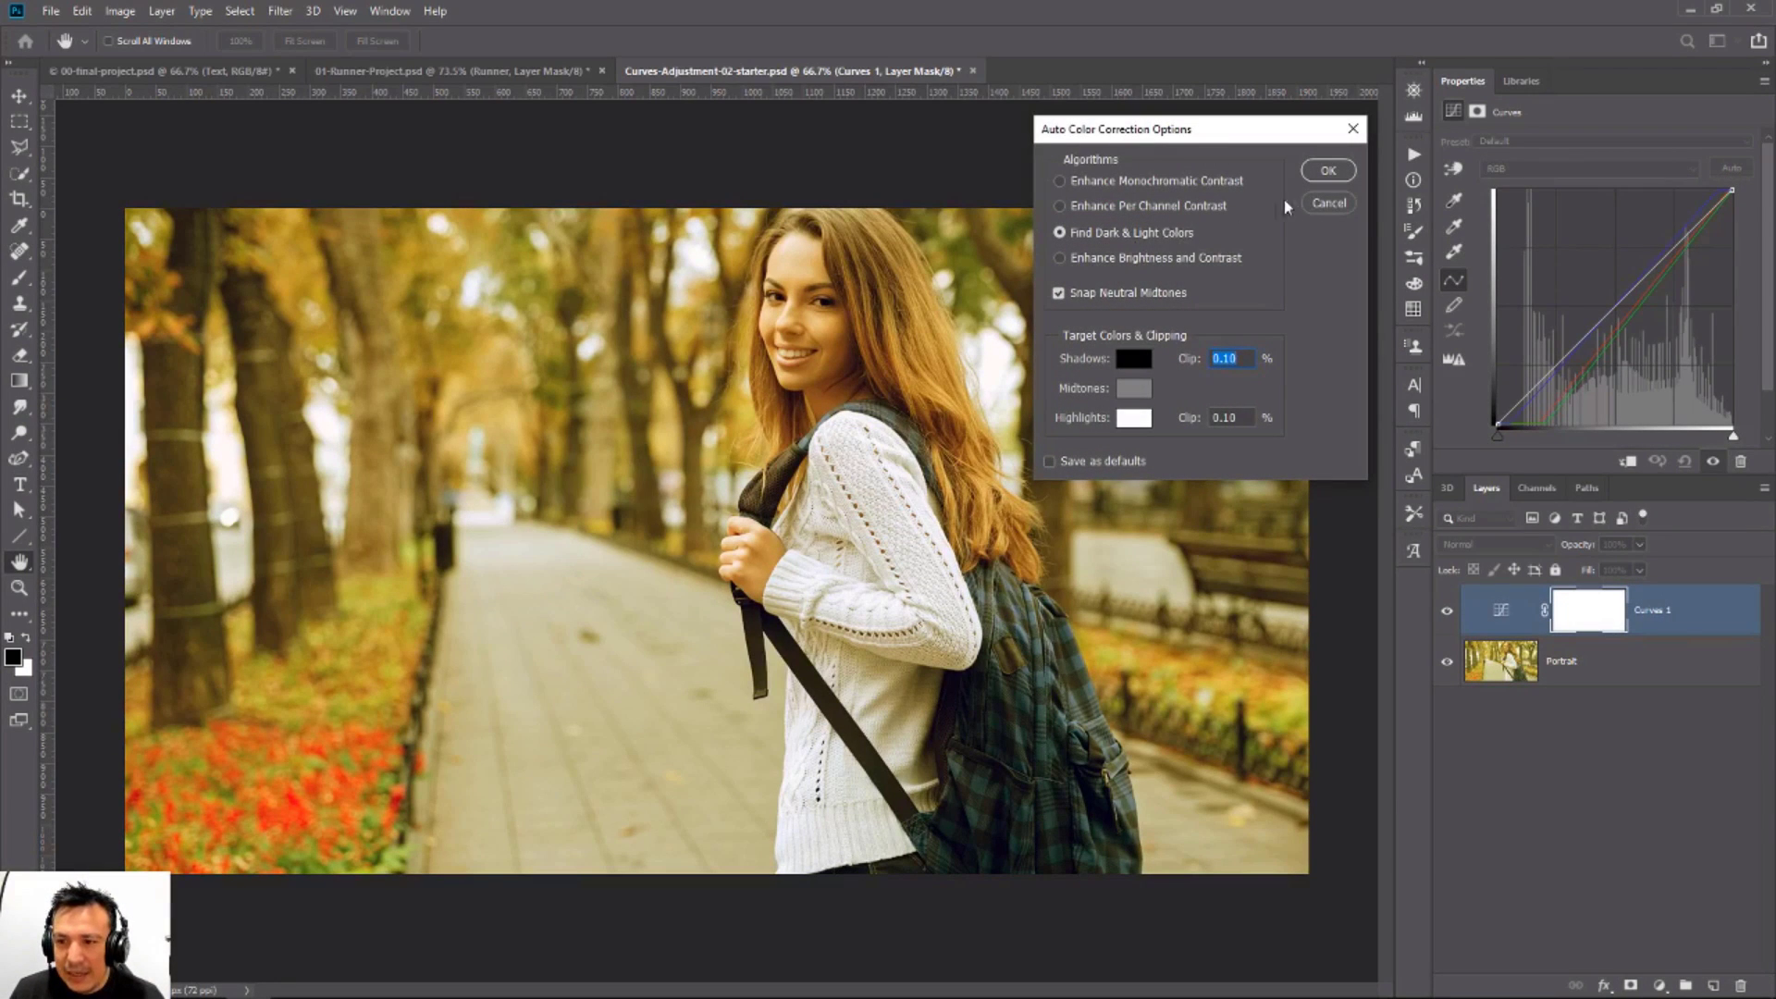
{"action": "left_click", "coordinate": [1313, 207]}
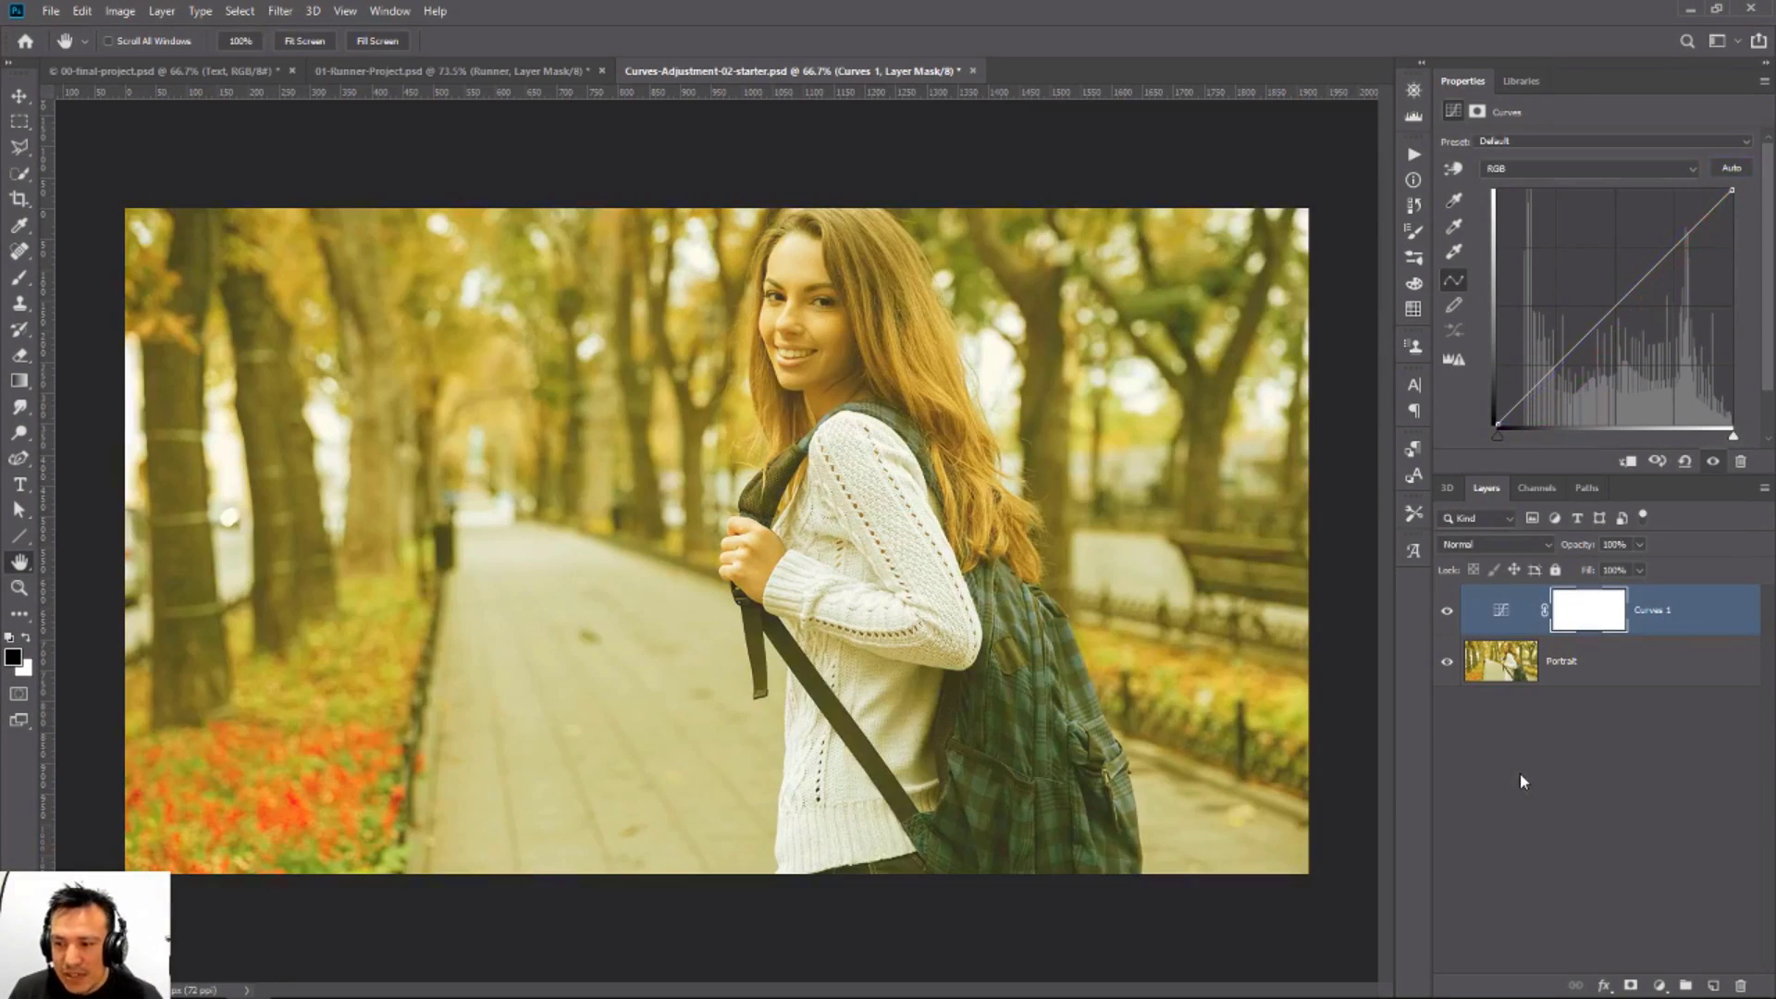
Step: Move the black points of the Curves layer's red and green channels up to where each channel's histogram begins
{"action": "left_click", "coordinate": [1493, 627]}
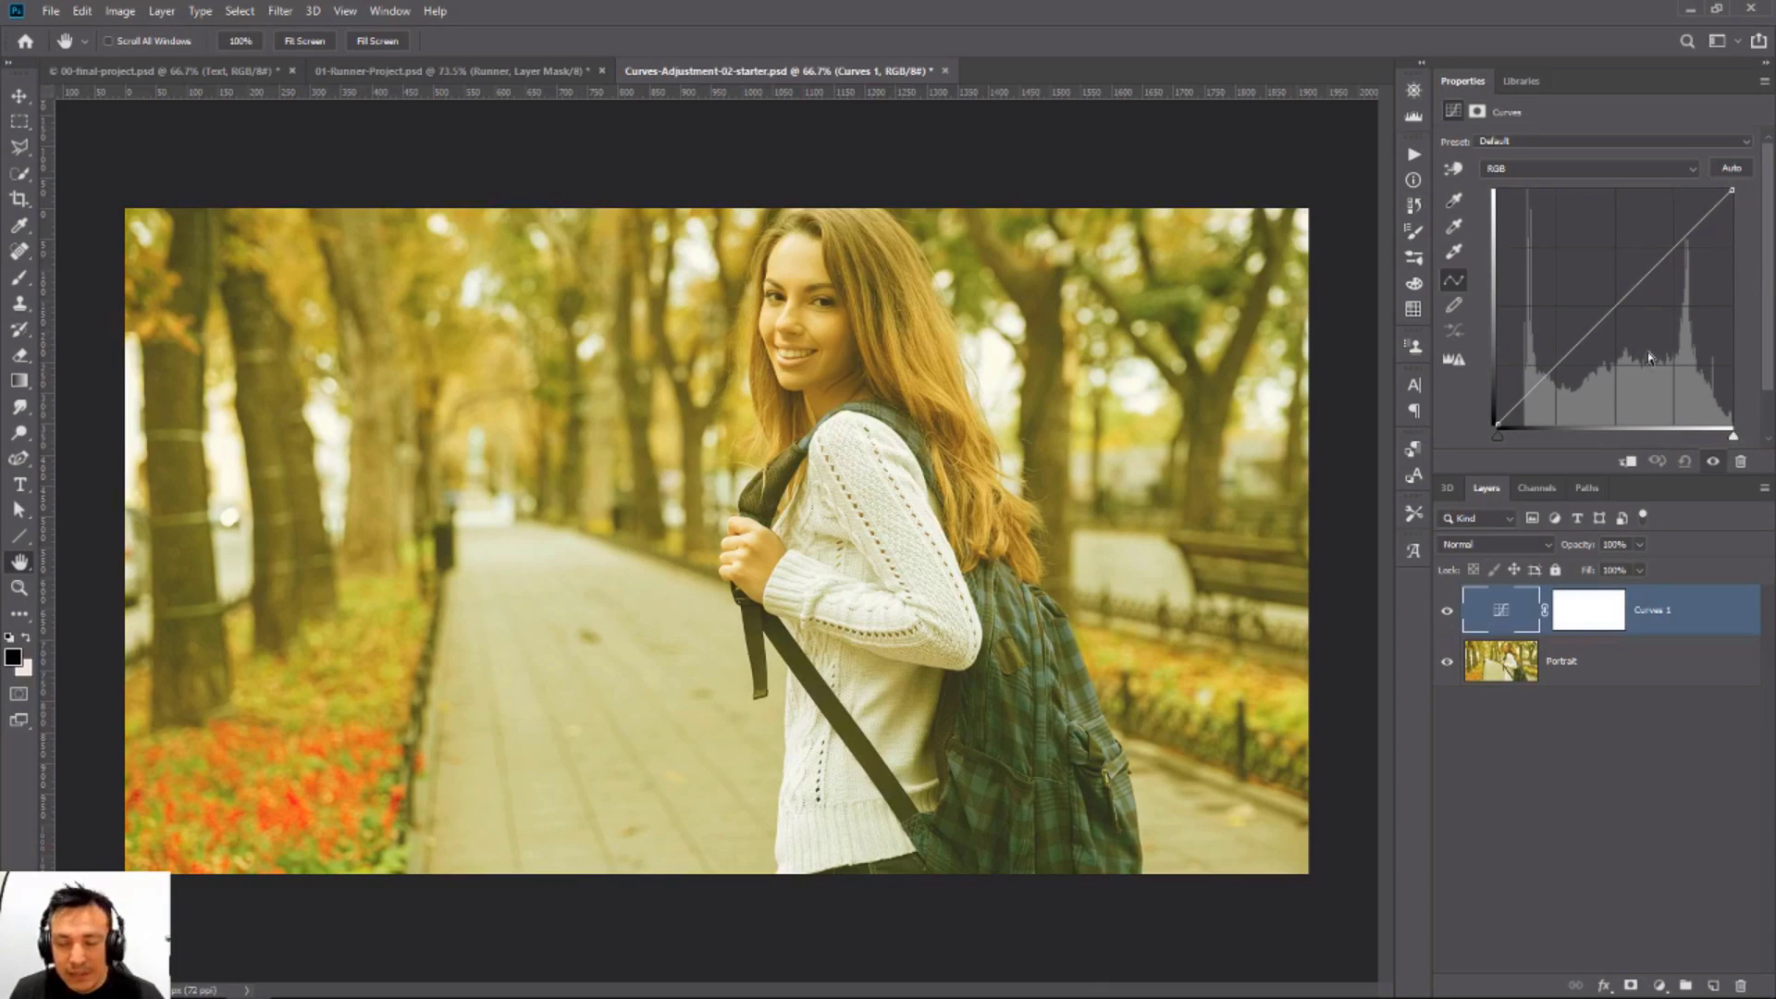
{"action": "left_click", "coordinate": [1579, 164]}
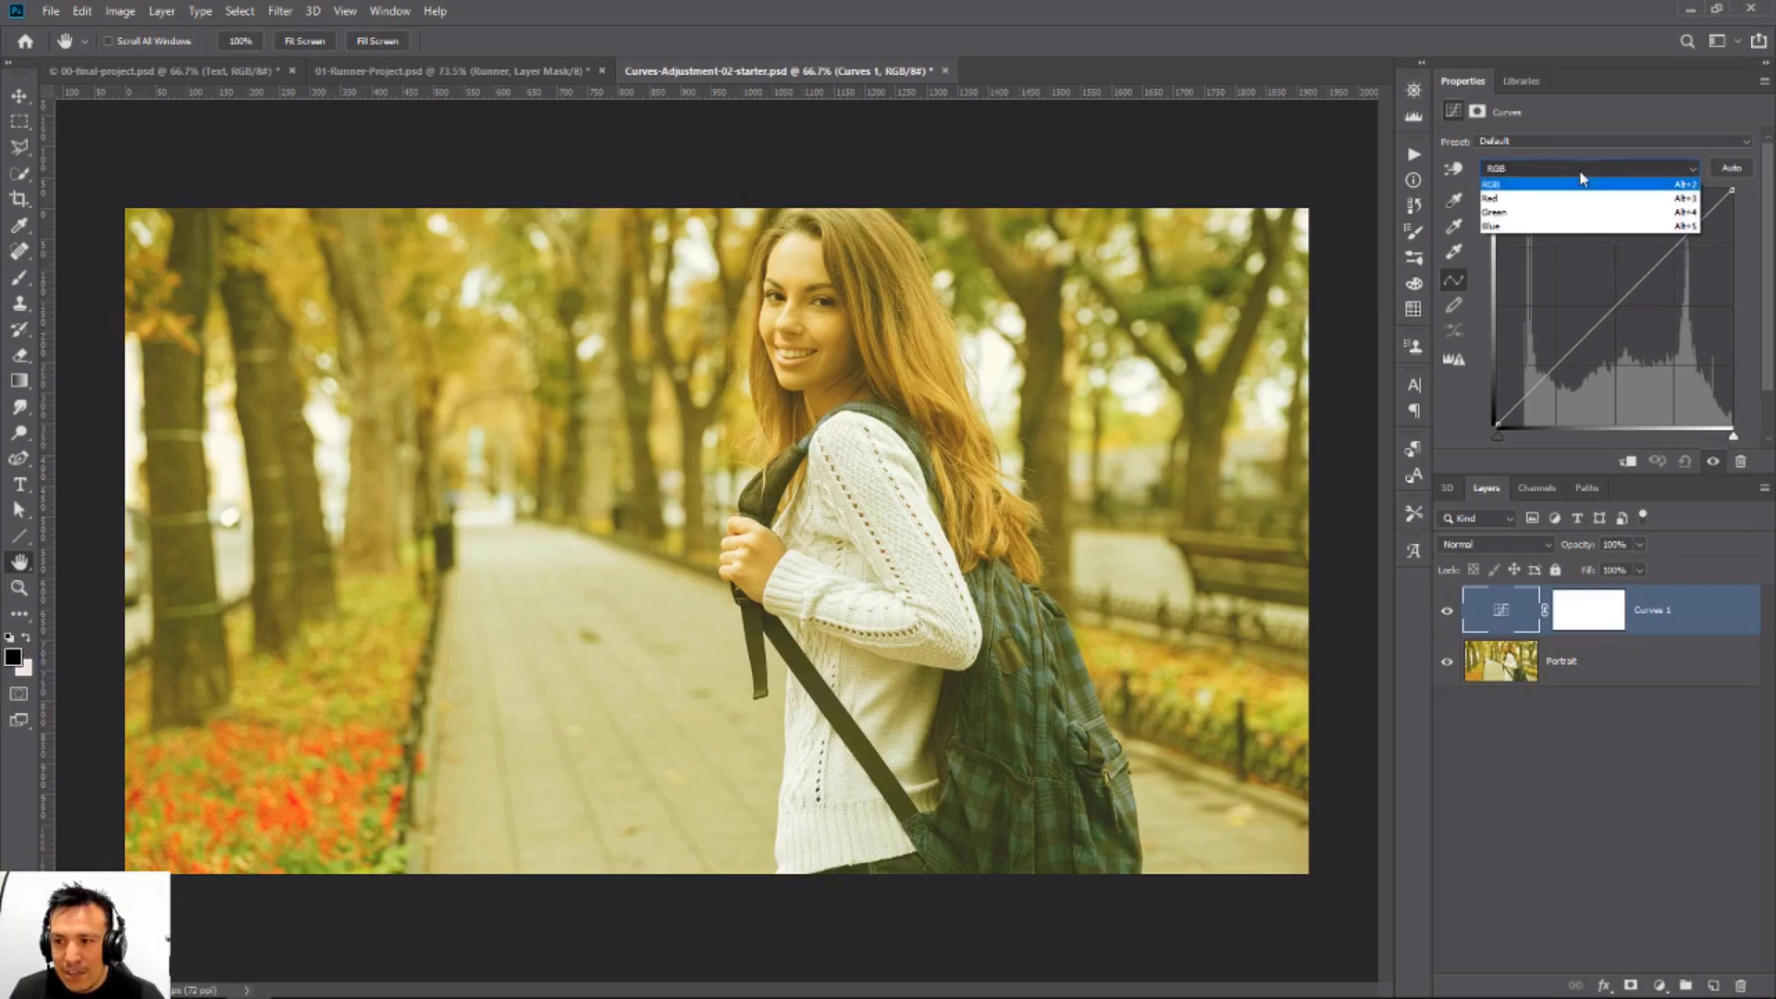
{"action": "left_click", "coordinate": [1580, 200]}
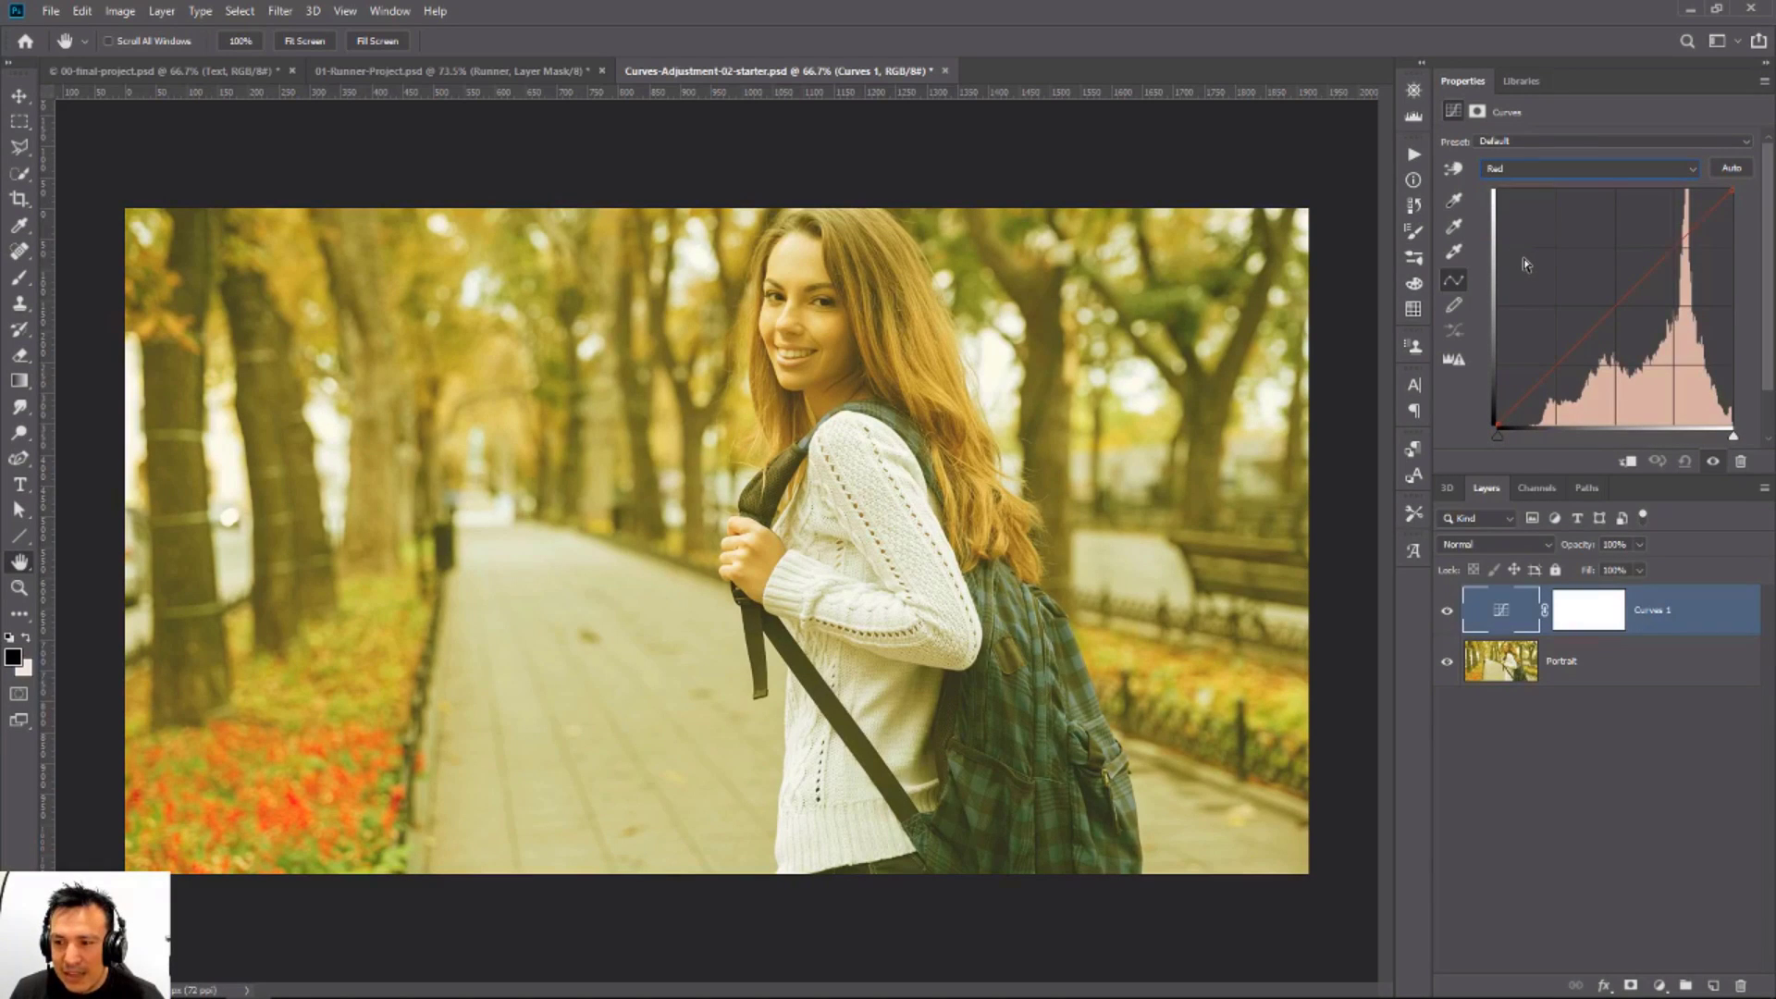
{"action": "left_click", "coordinate": [1494, 435]}
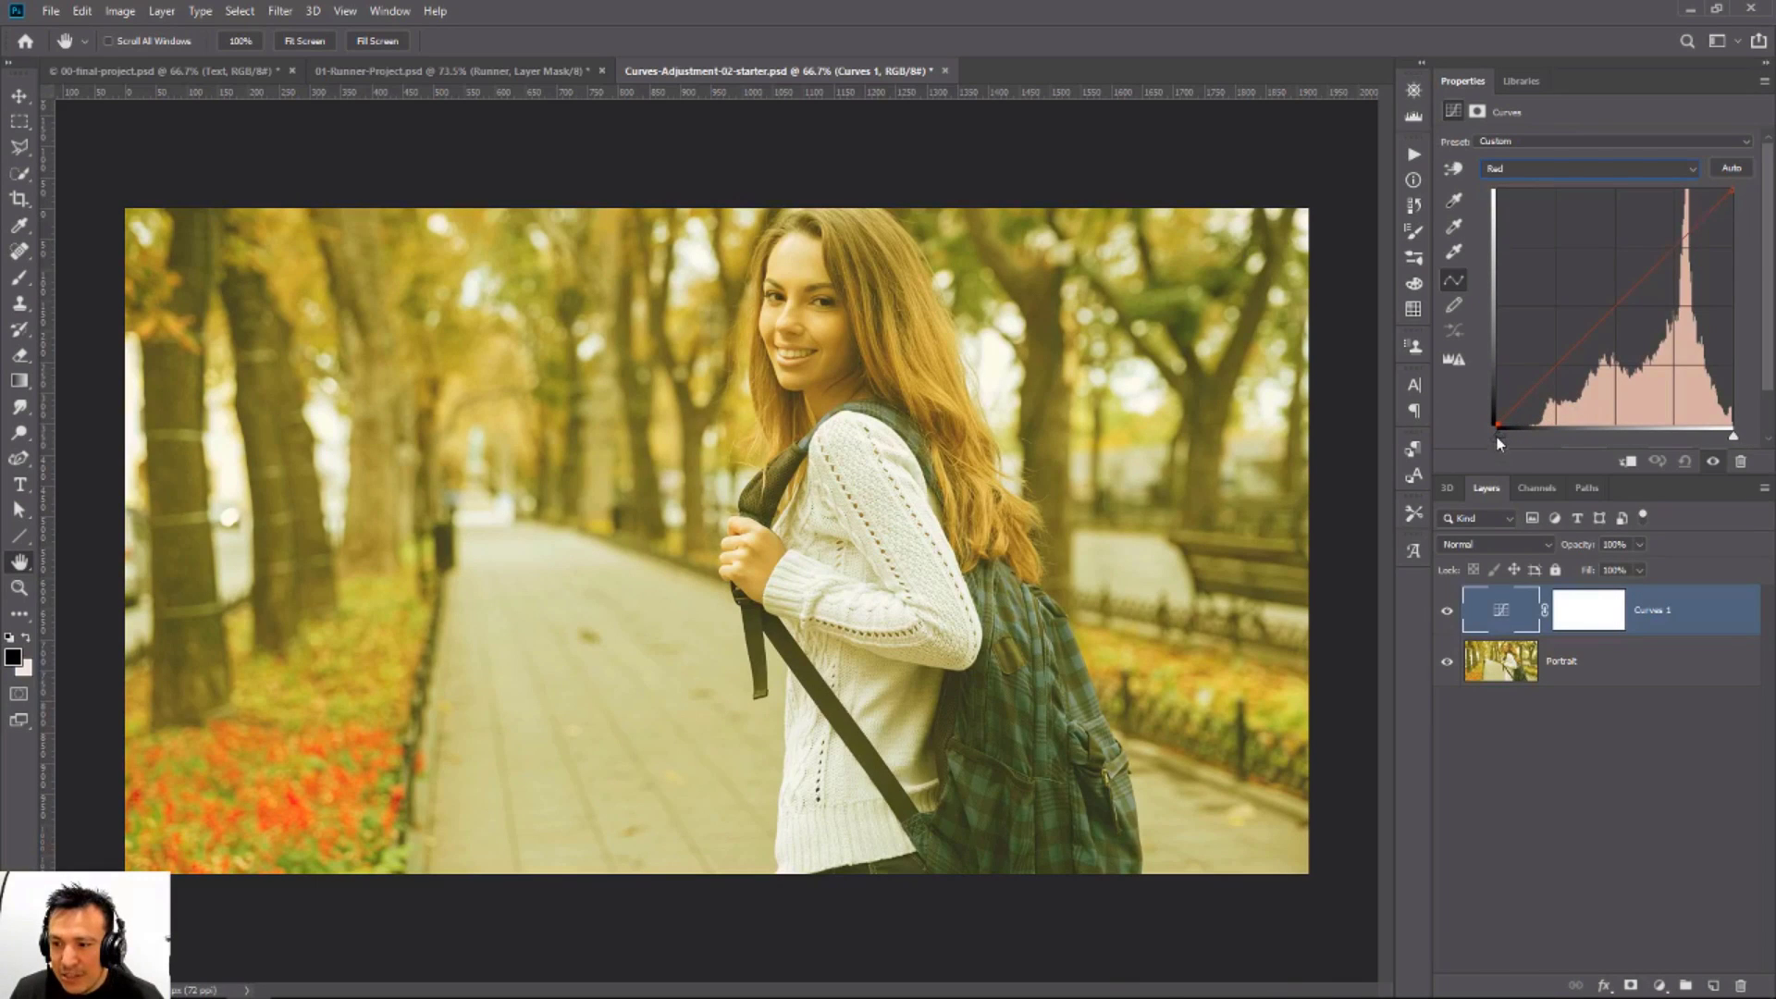
{"action": "left_click_drag", "start_coordinate": [1498, 436], "coordinate": [1513, 440]}
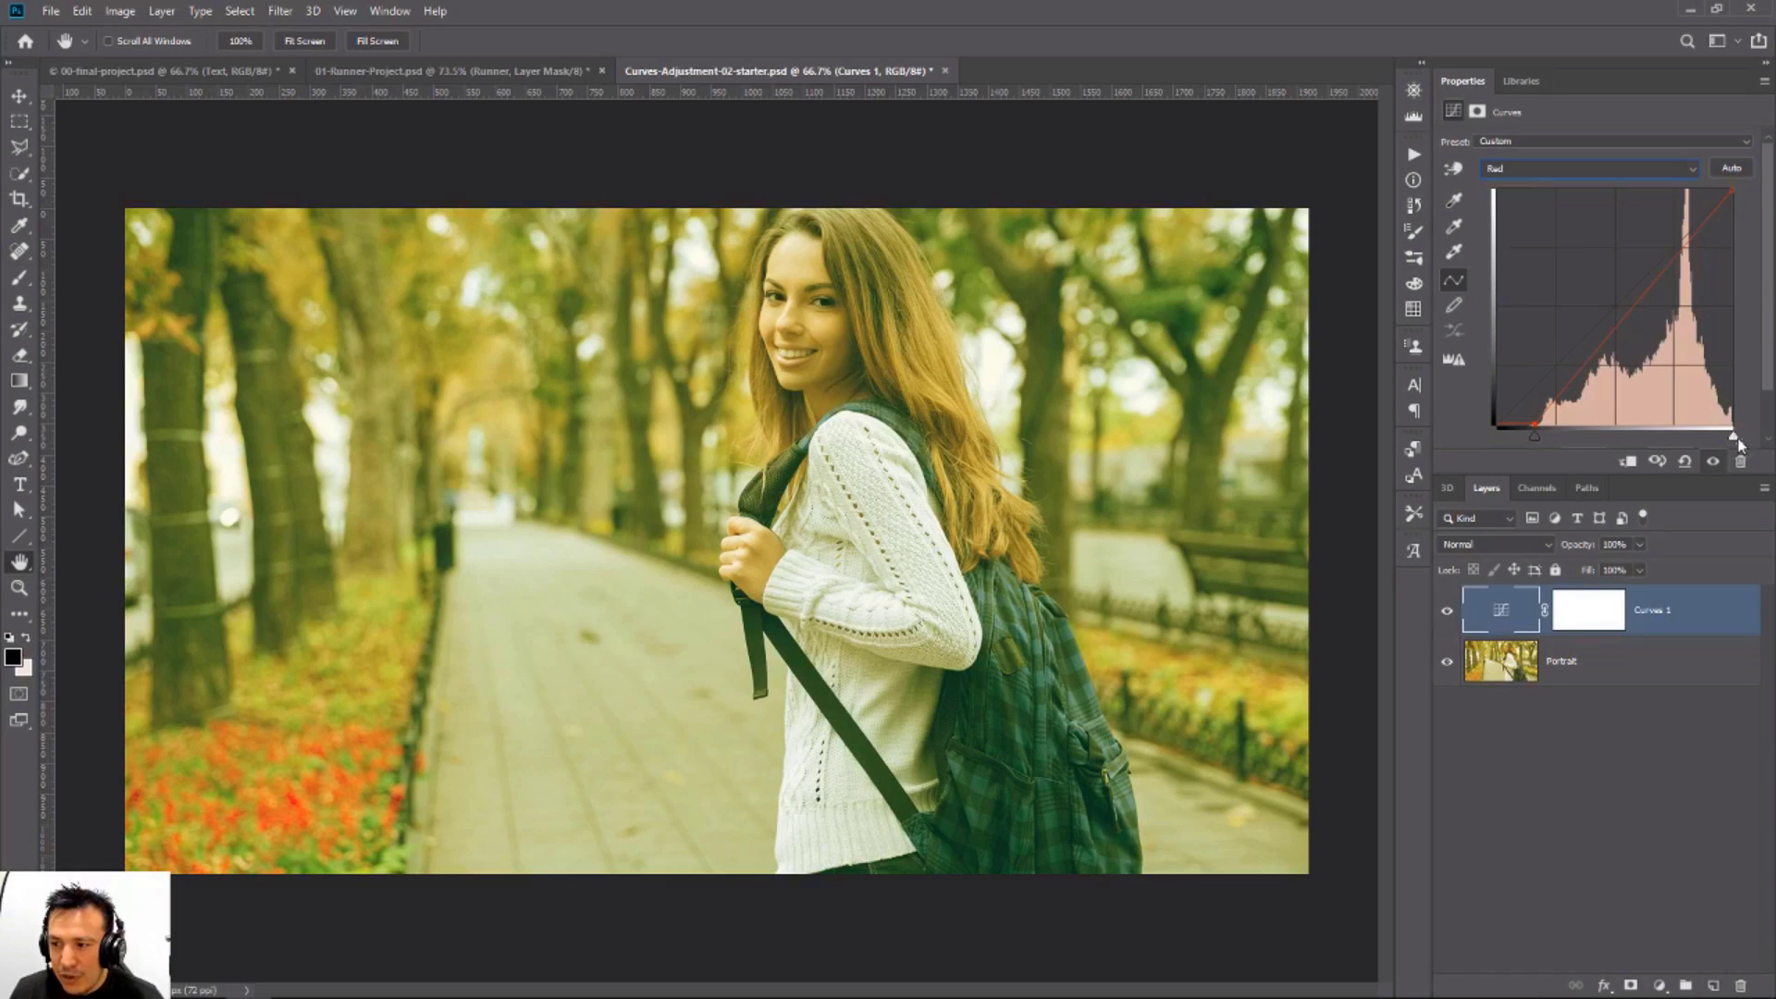
{"action": "left_click", "coordinate": [1609, 166]}
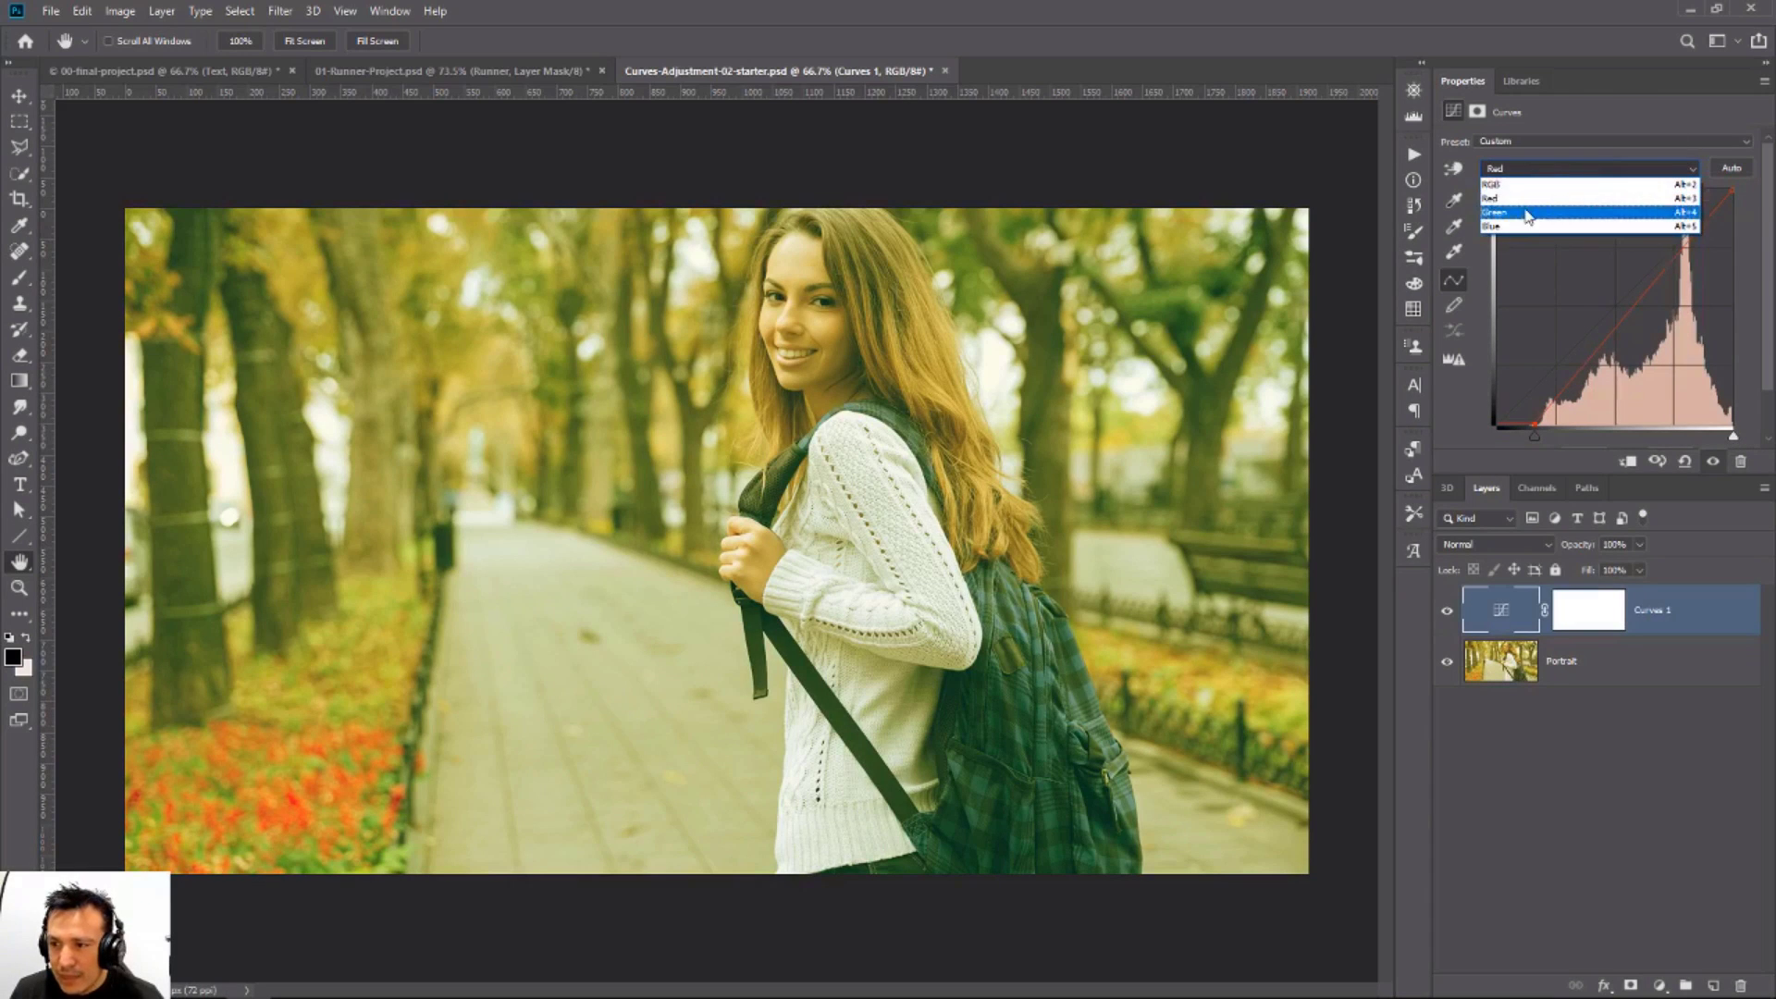
{"action": "left_click", "coordinate": [1527, 211]}
{"action": "left_click_drag", "start_coordinate": [1496, 436], "coordinate": [1544, 440]}
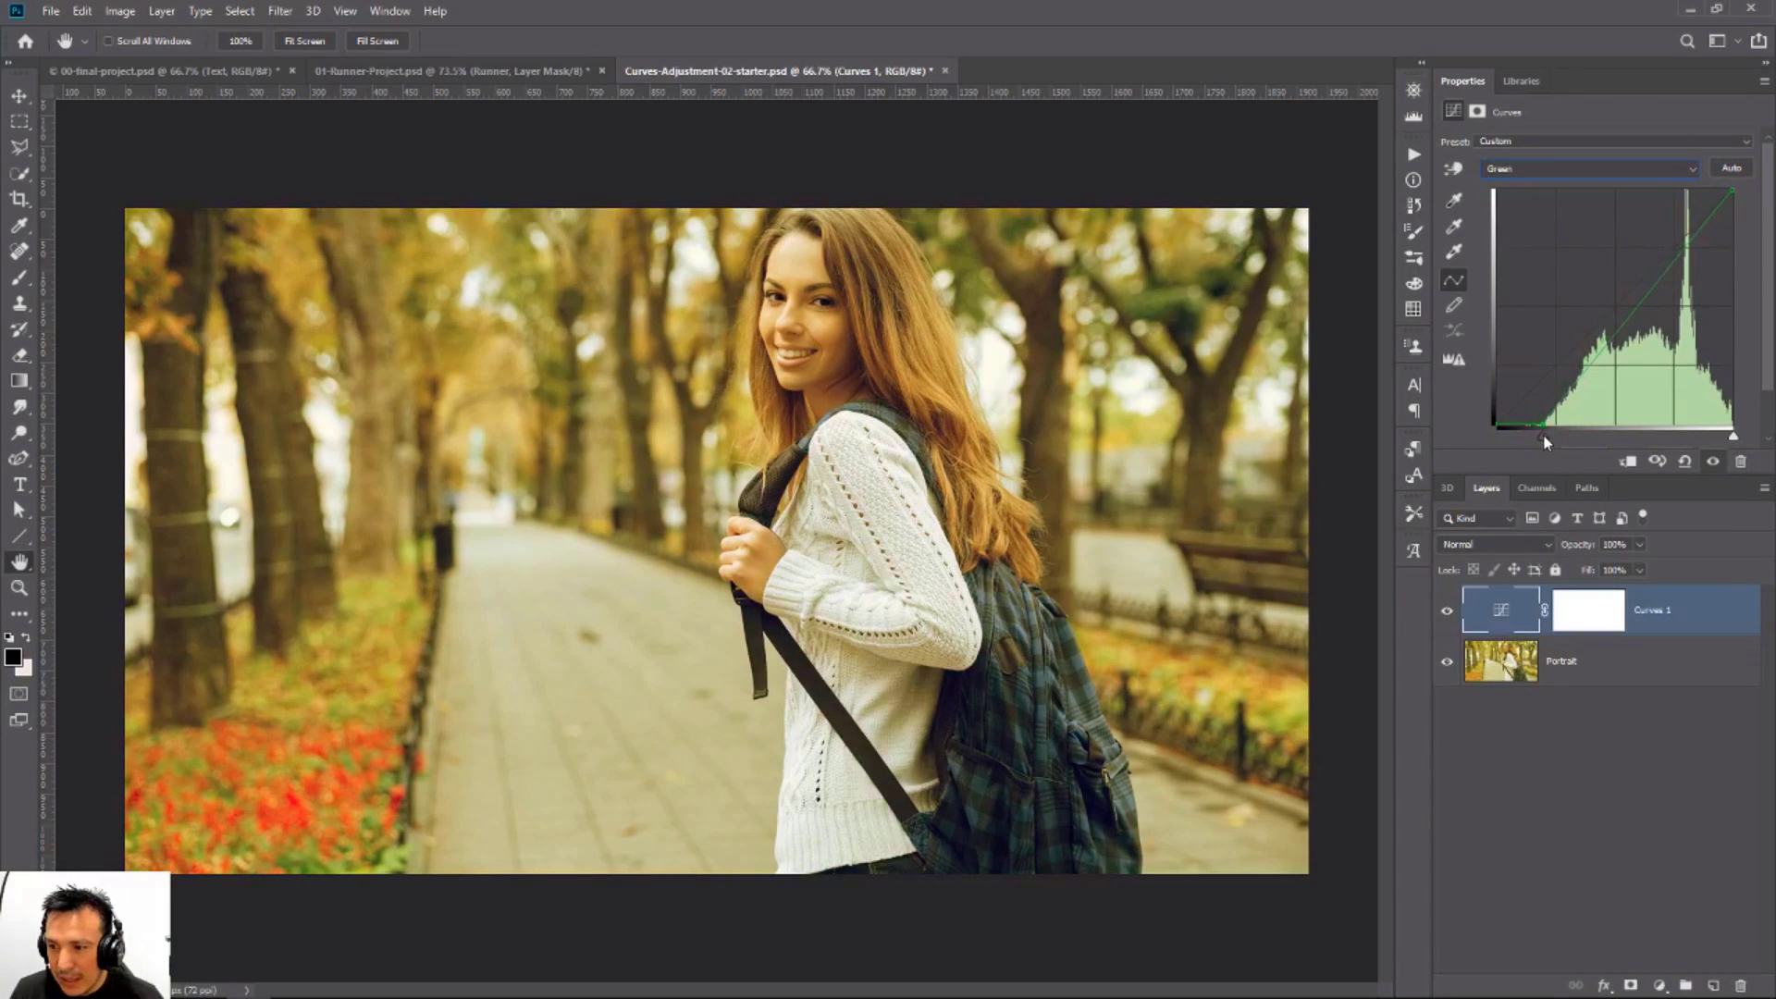
Step: Fit the blue channel's black and white points to its histogram and sample the paved path as the gray point
{"action": "left_click", "coordinate": [1600, 168]}
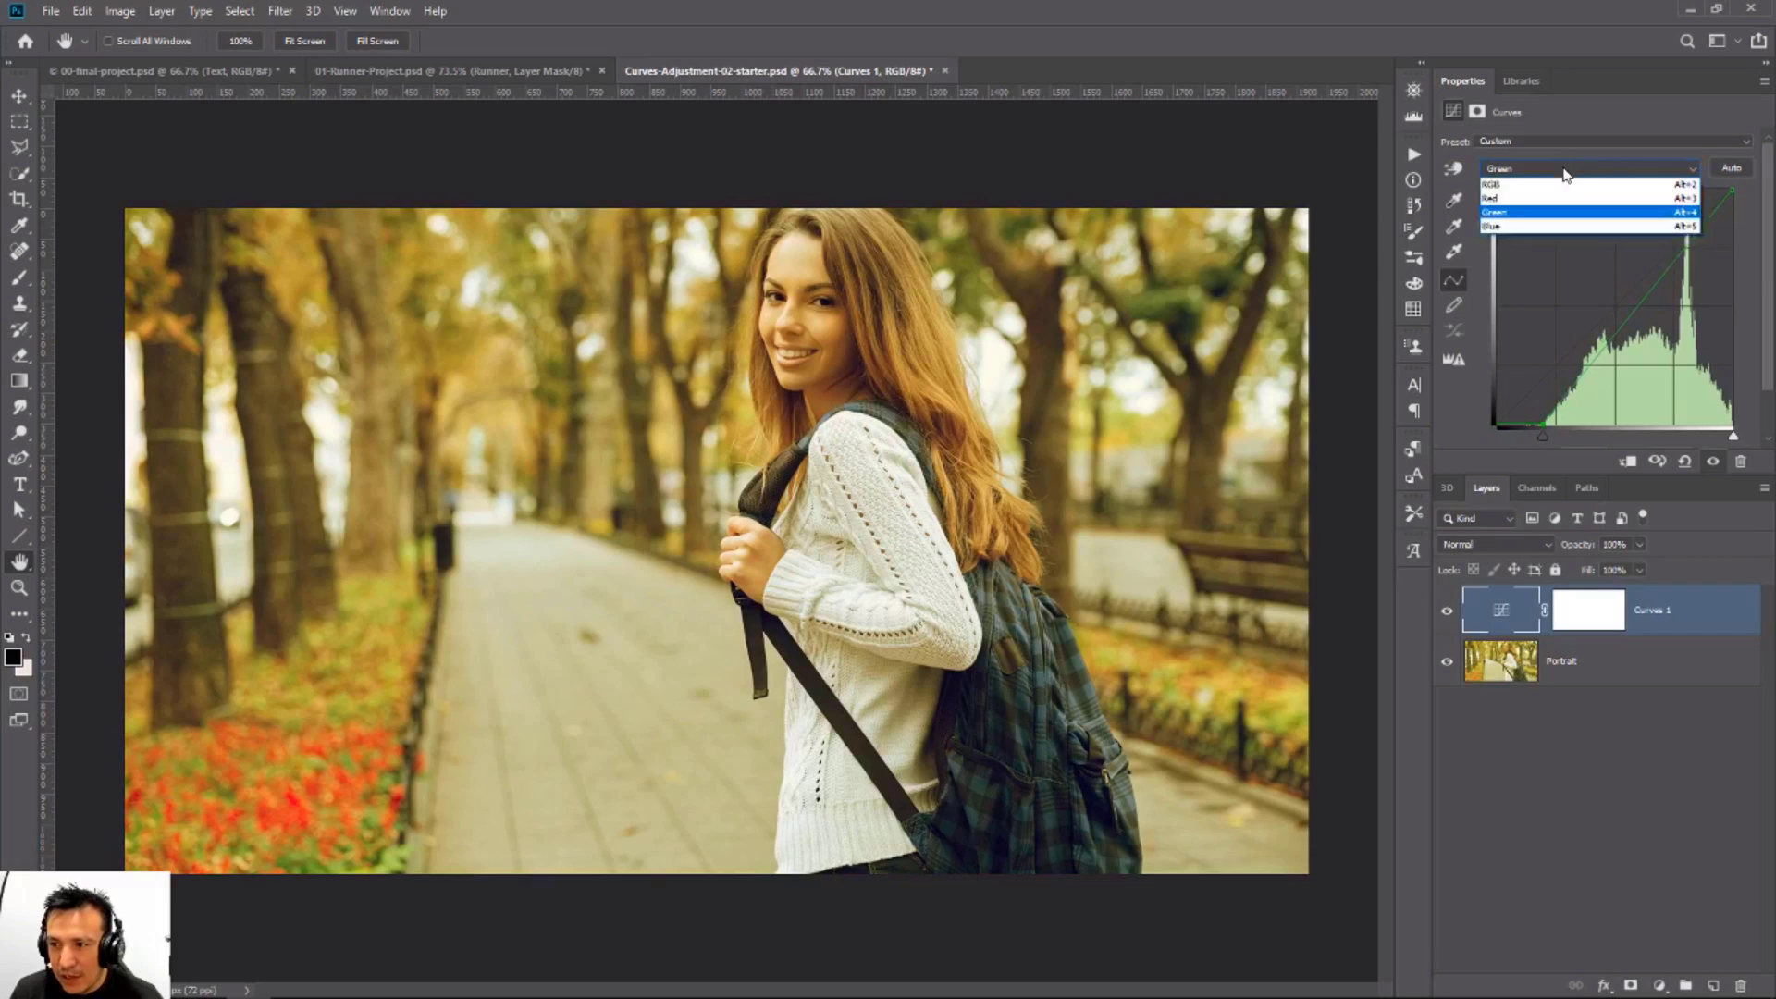
{"action": "left_click", "coordinate": [1535, 226]}
{"action": "left_click_drag", "start_coordinate": [1507, 436], "coordinate": [1514, 436]}
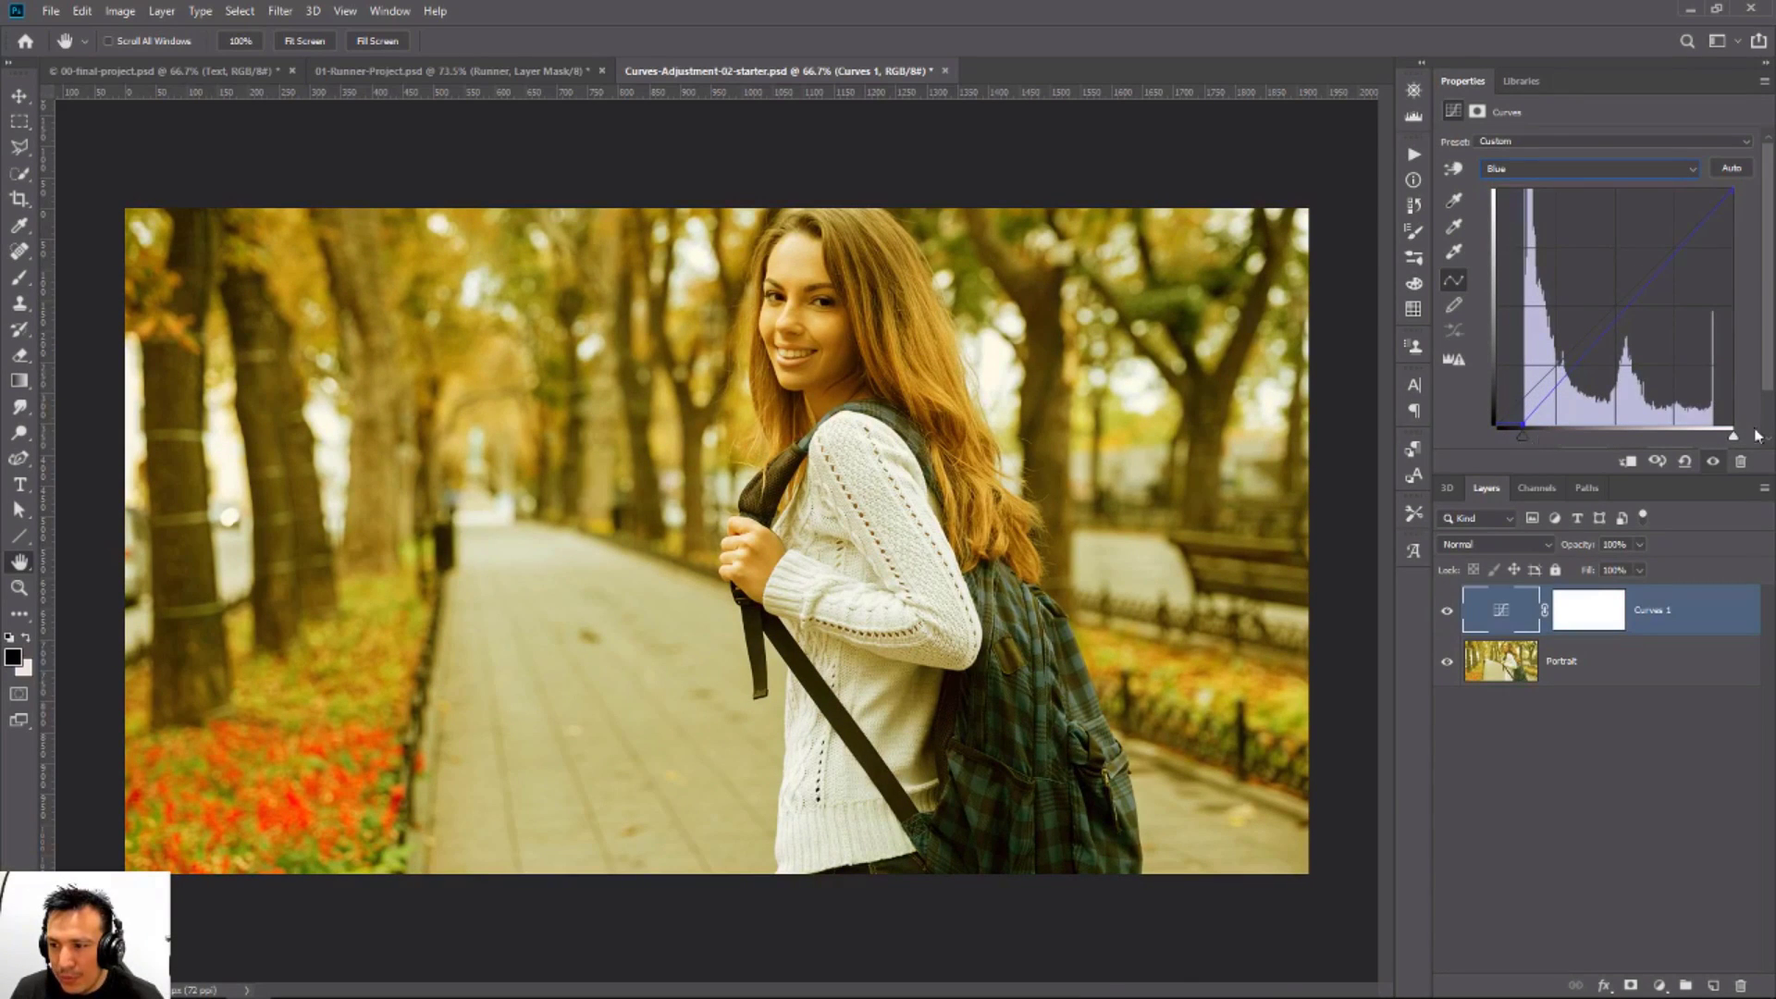
{"action": "left_click_drag", "start_coordinate": [1732, 436], "coordinate": [1717, 435]}
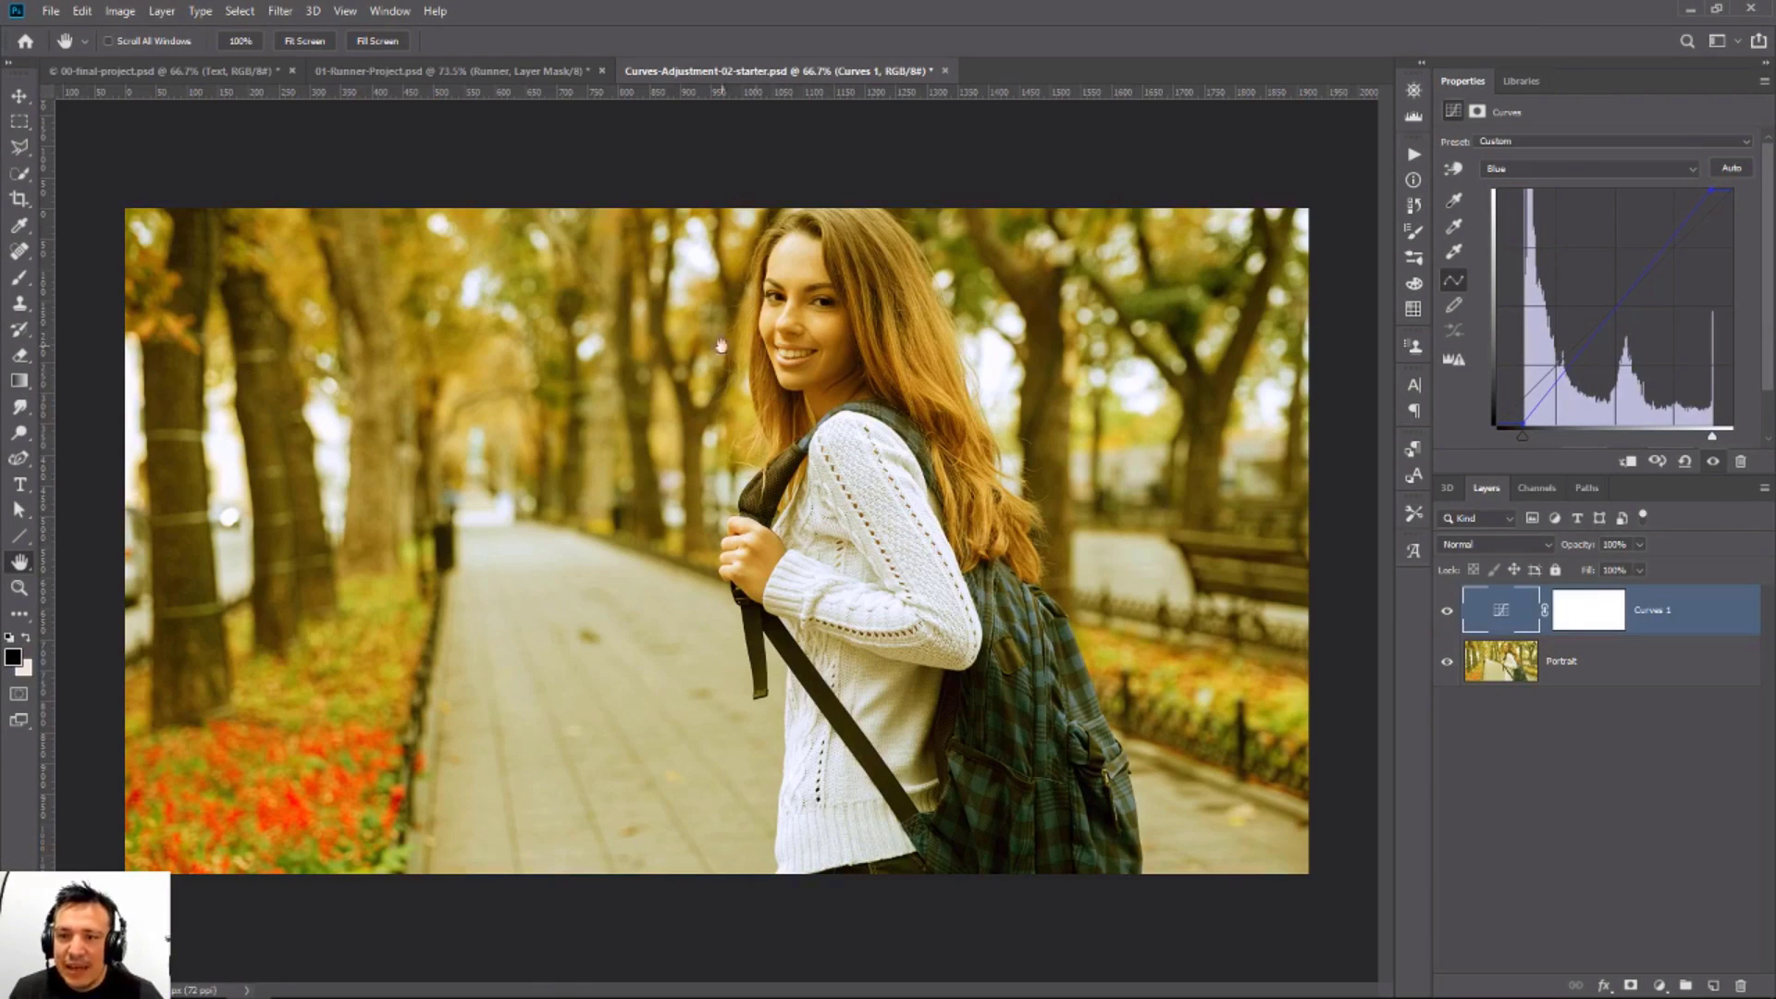
{"action": "left_click", "coordinate": [1454, 226]}
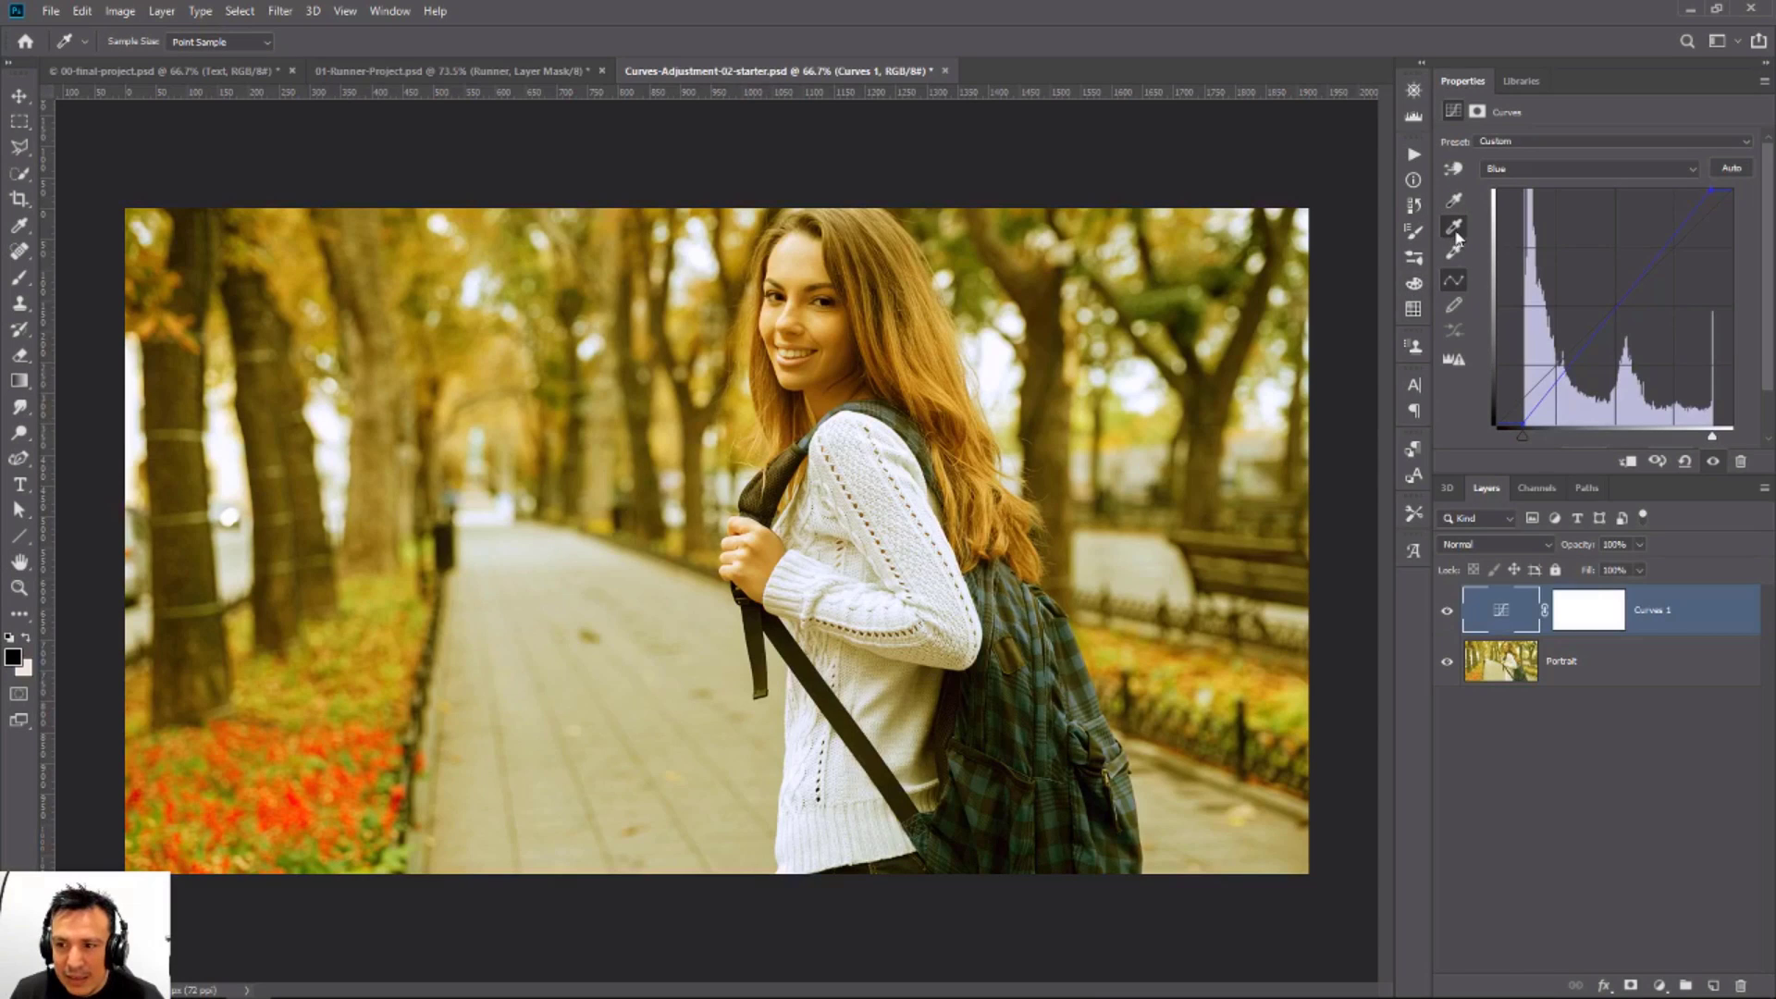
{"action": "left_click", "coordinate": [637, 690]}
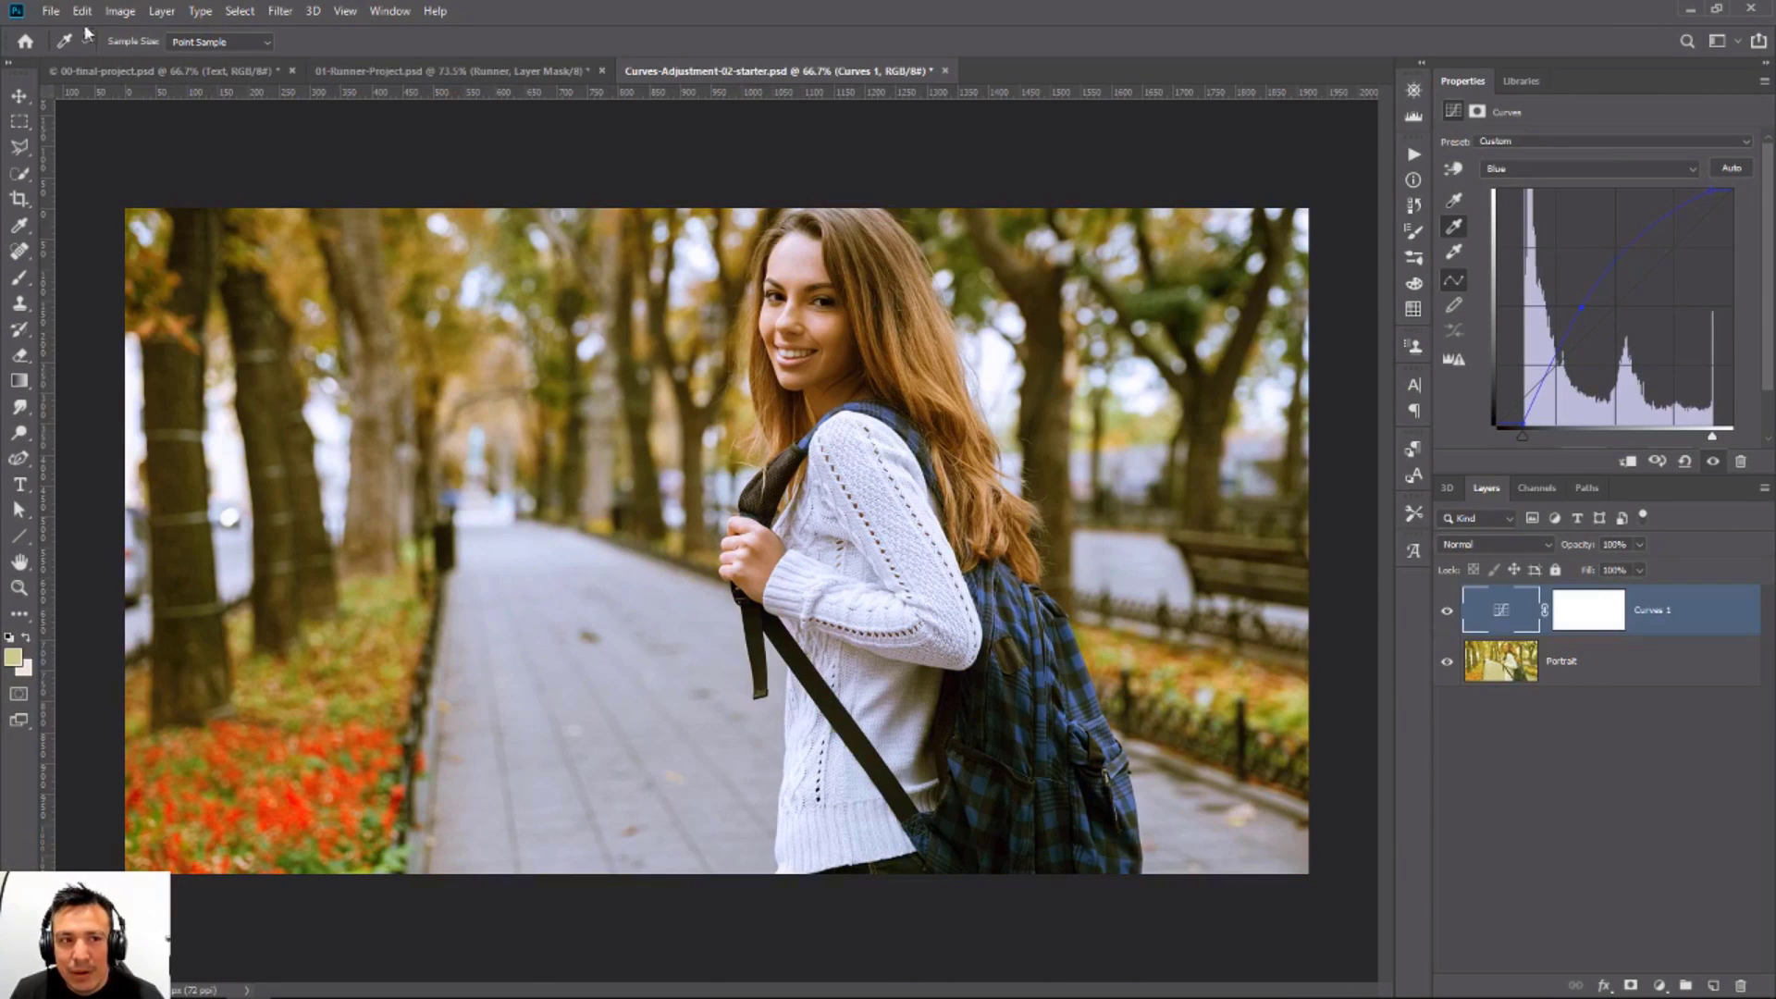
Step: Reopen Curves-Adjustment-01-starter.psd and add a Curves adjustment layer above the Portrait layer
{"action": "left_click", "coordinate": [51, 11]}
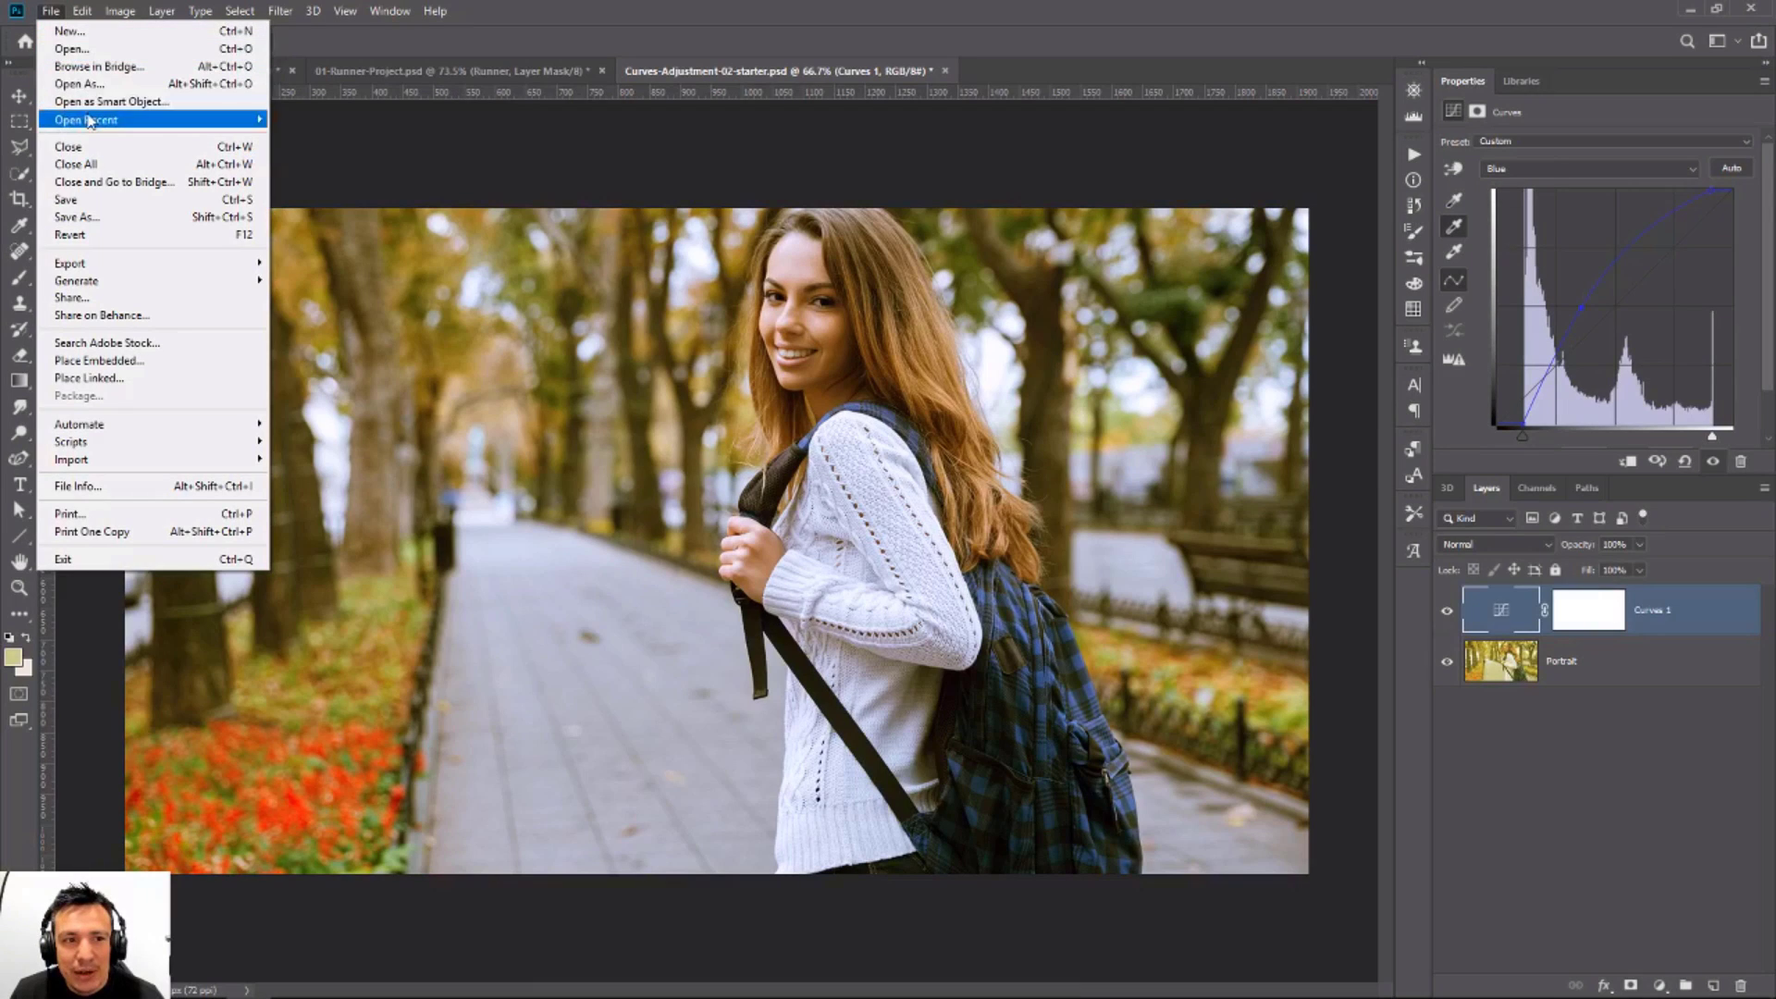
{"action": "mouse_move", "coordinate": [92, 119]}
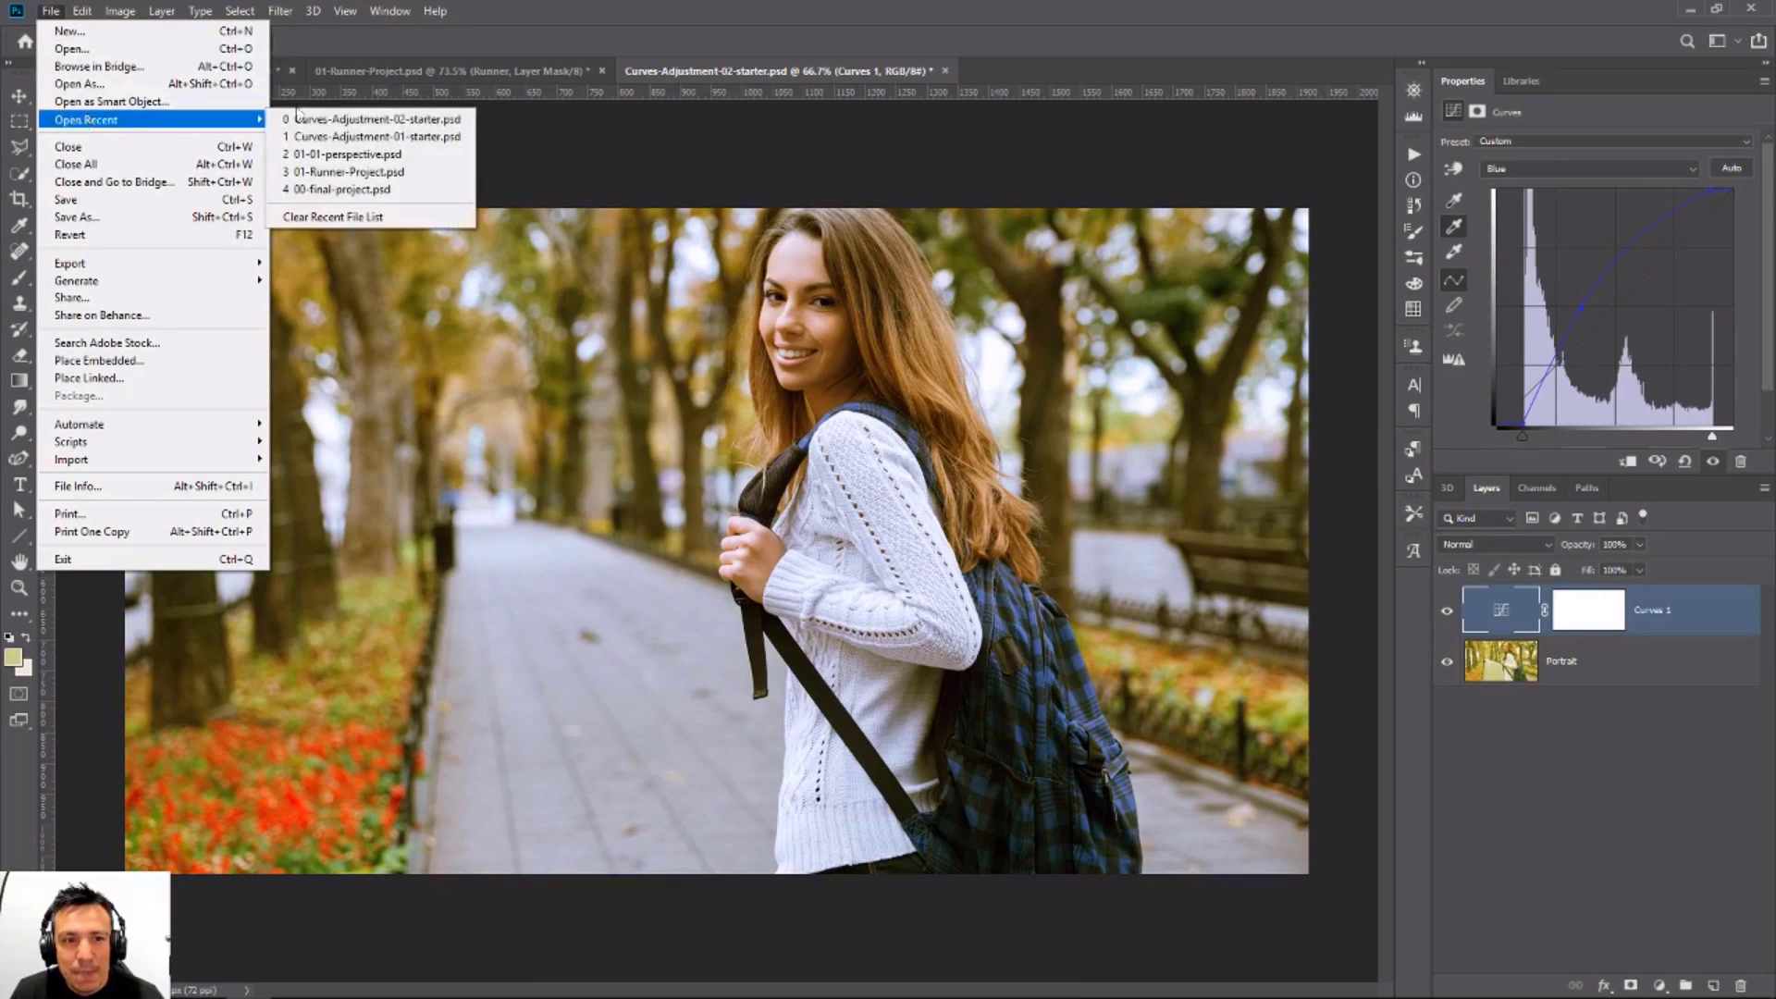
{"action": "left_click", "coordinate": [435, 136]}
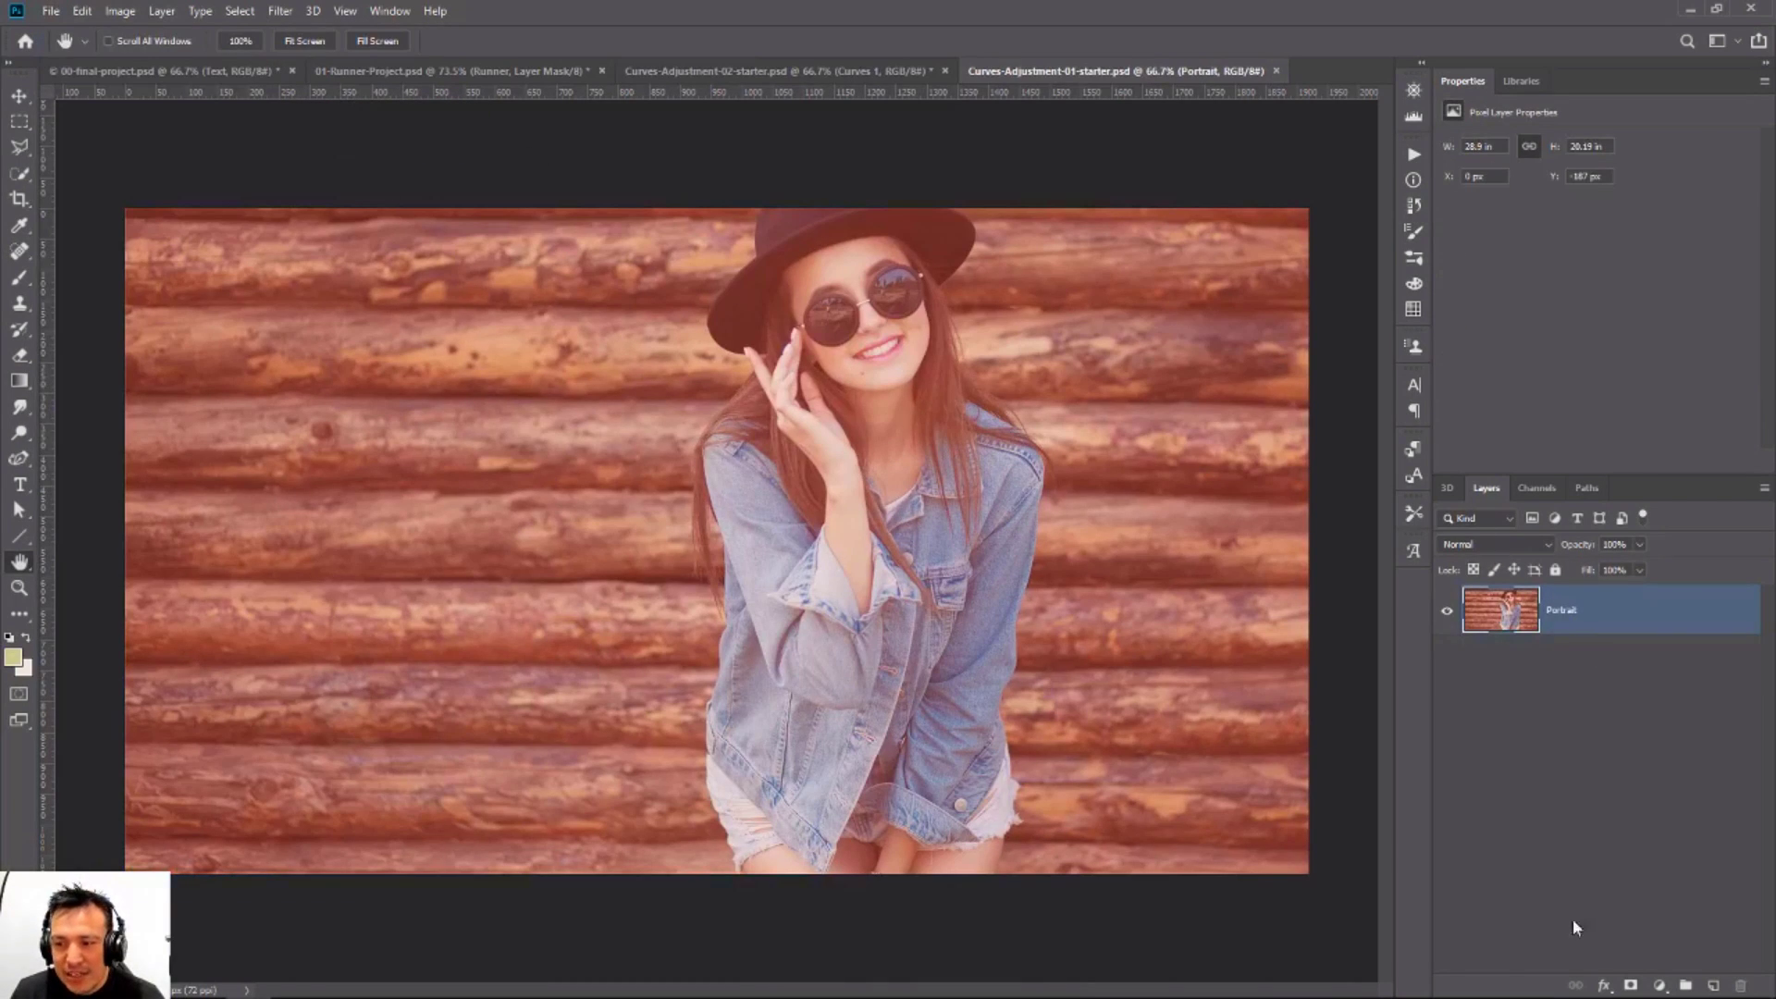
{"action": "left_click", "coordinate": [1658, 985]}
{"action": "left_click", "coordinate": [1673, 744]}
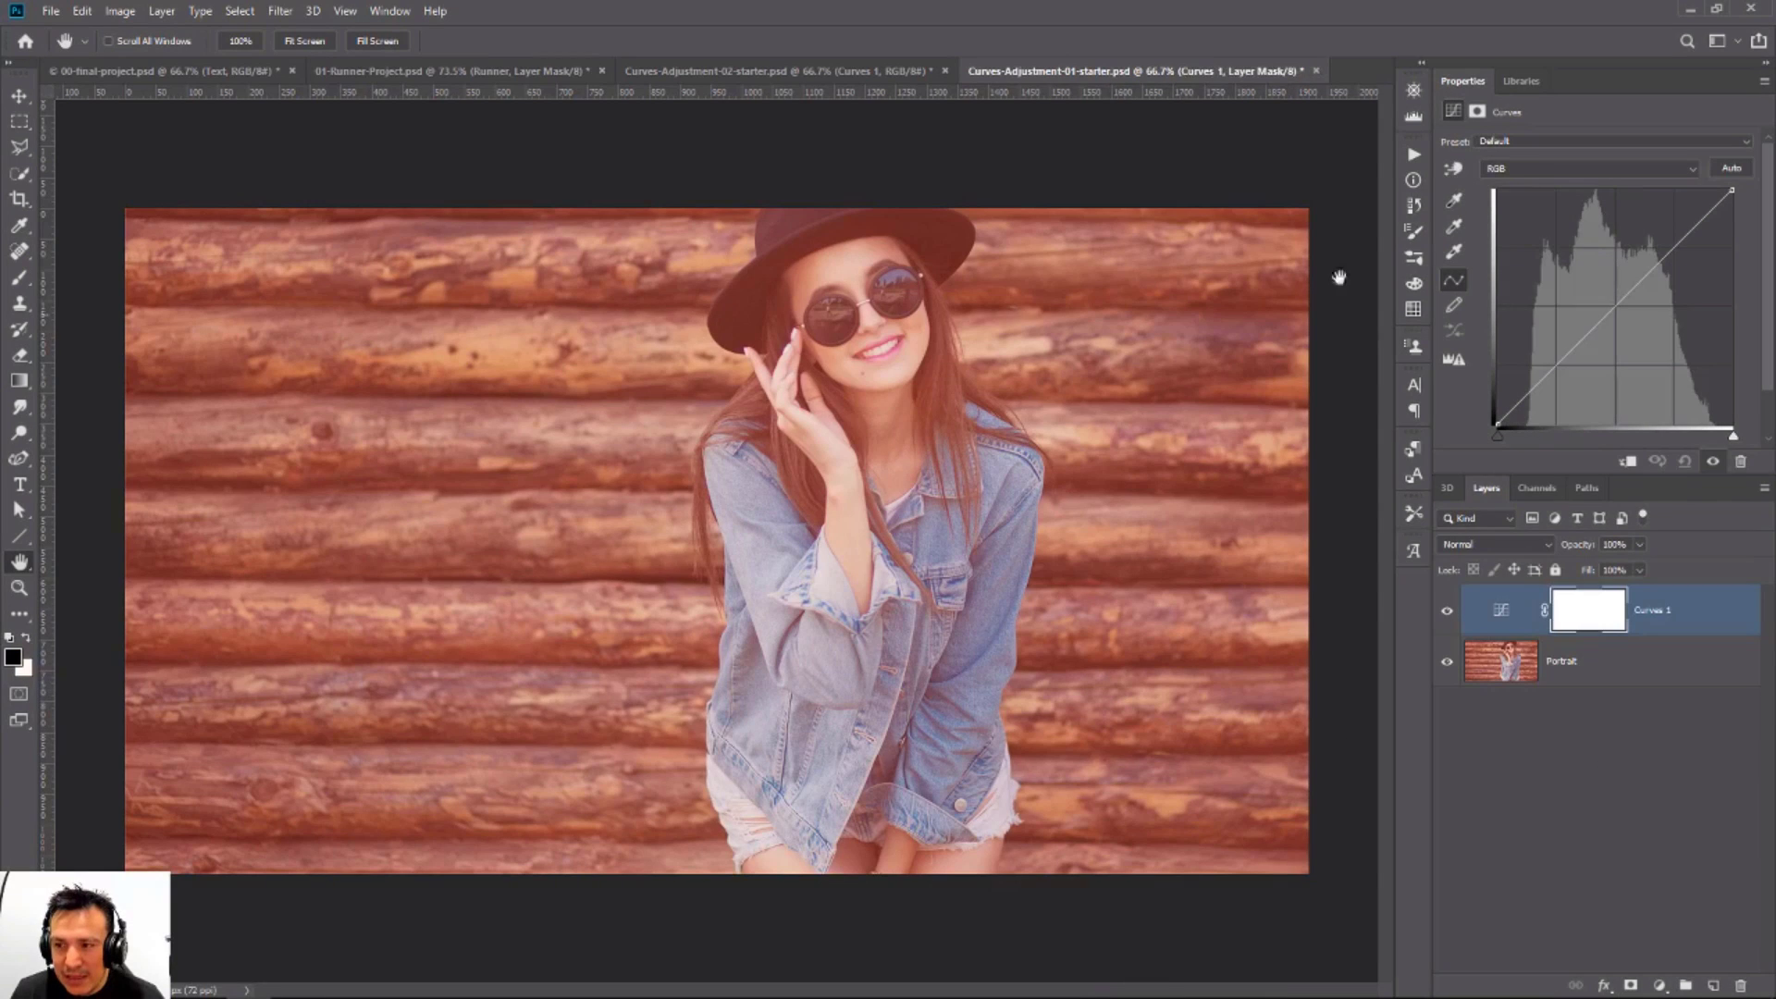
Step: Move the Curves layer's red channel black and white points inward to the ends of its histogram
{"action": "left_click", "coordinate": [1520, 170]}
{"action": "left_click", "coordinate": [1514, 200]}
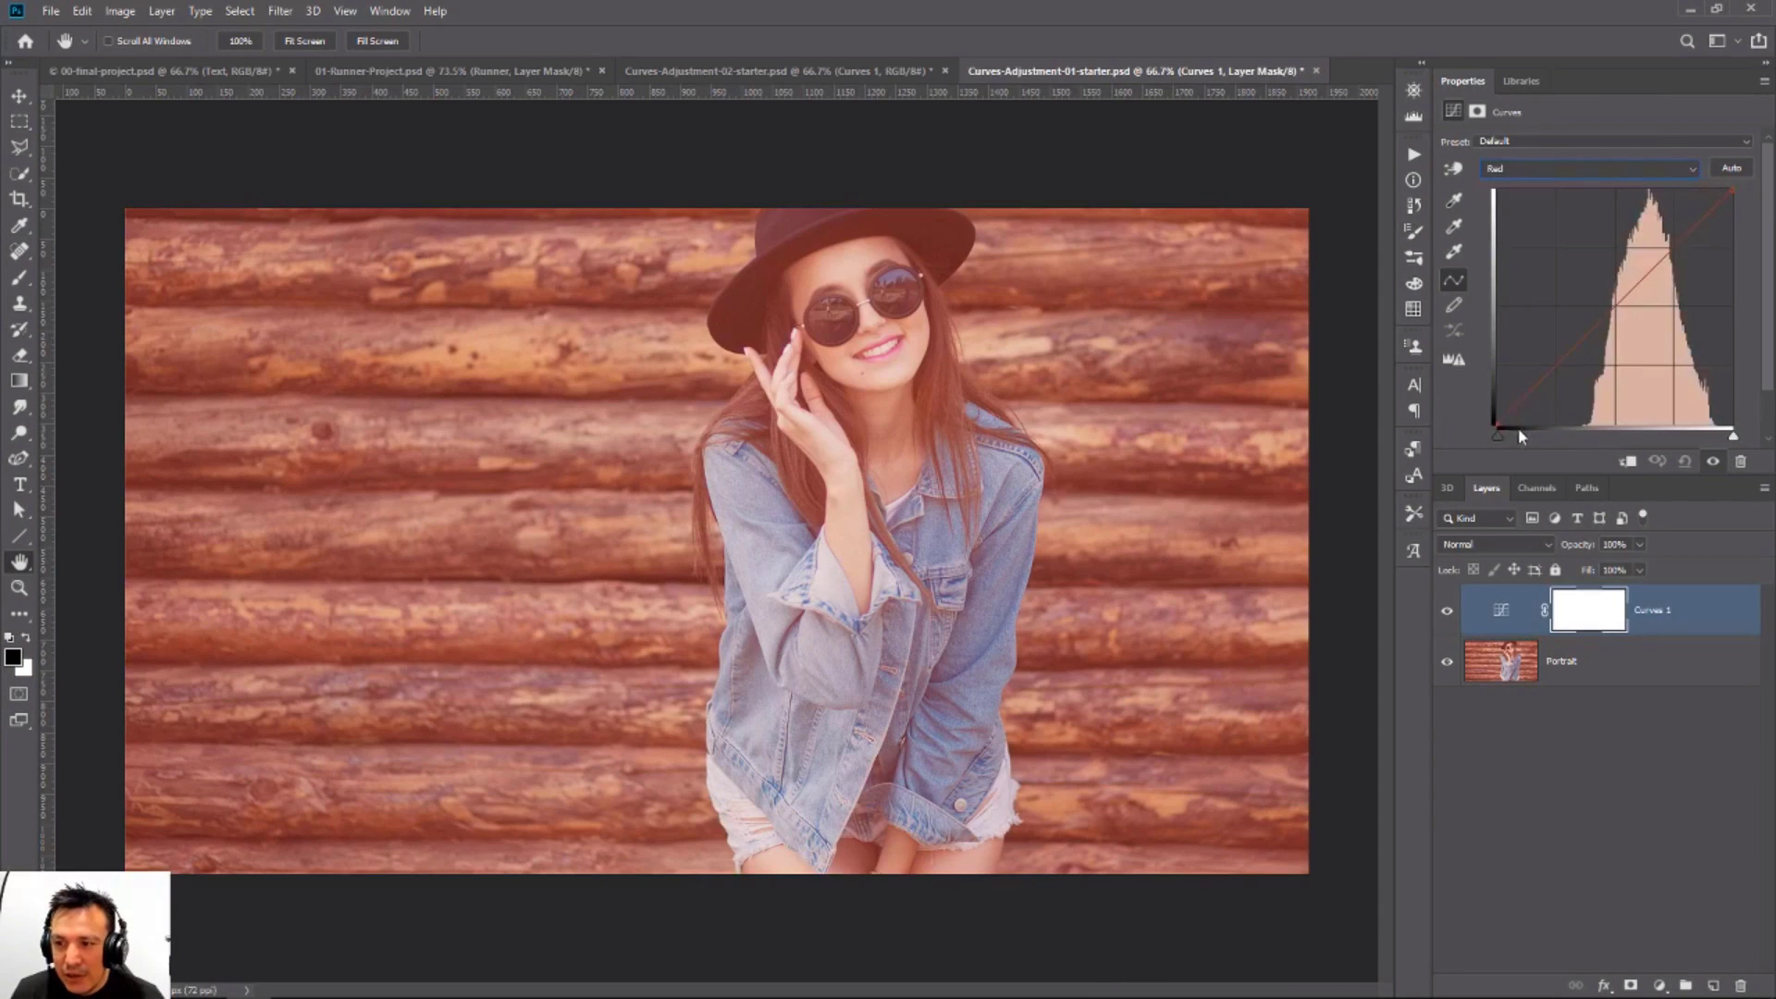
{"action": "left_click_drag", "start_coordinate": [1501, 435], "coordinate": [1583, 435]}
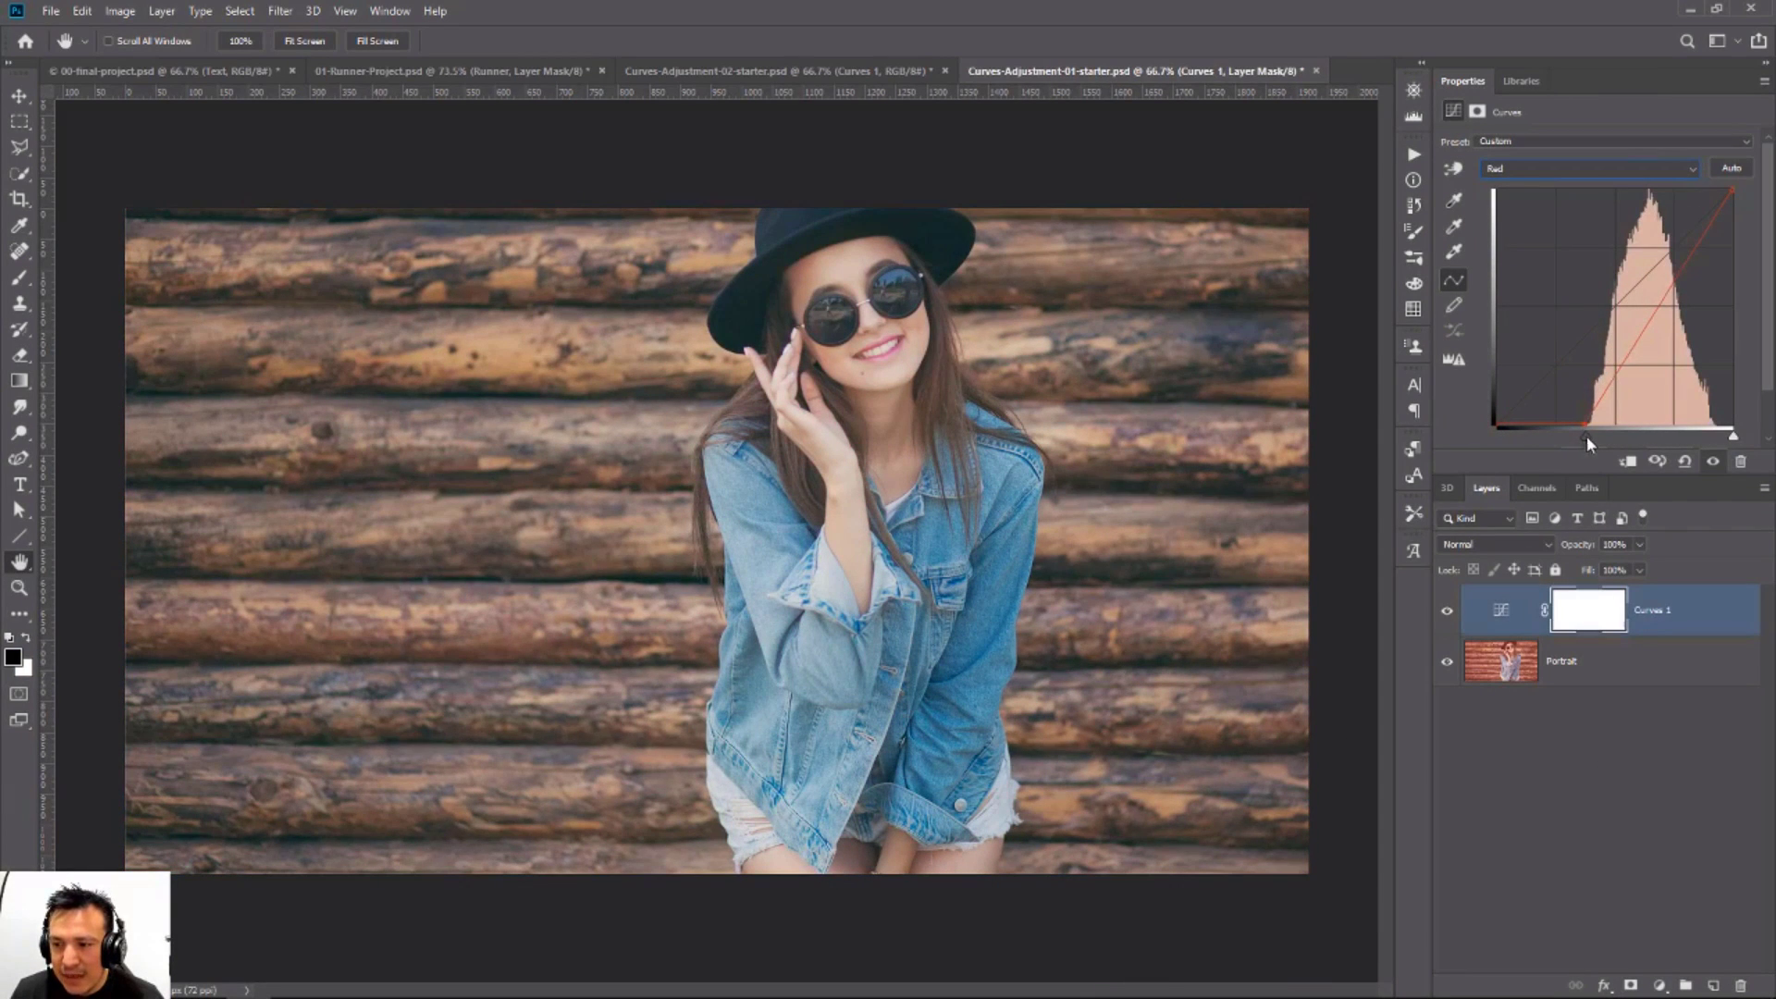
{"action": "left_click_drag", "start_coordinate": [1732, 436], "coordinate": [1714, 436]}
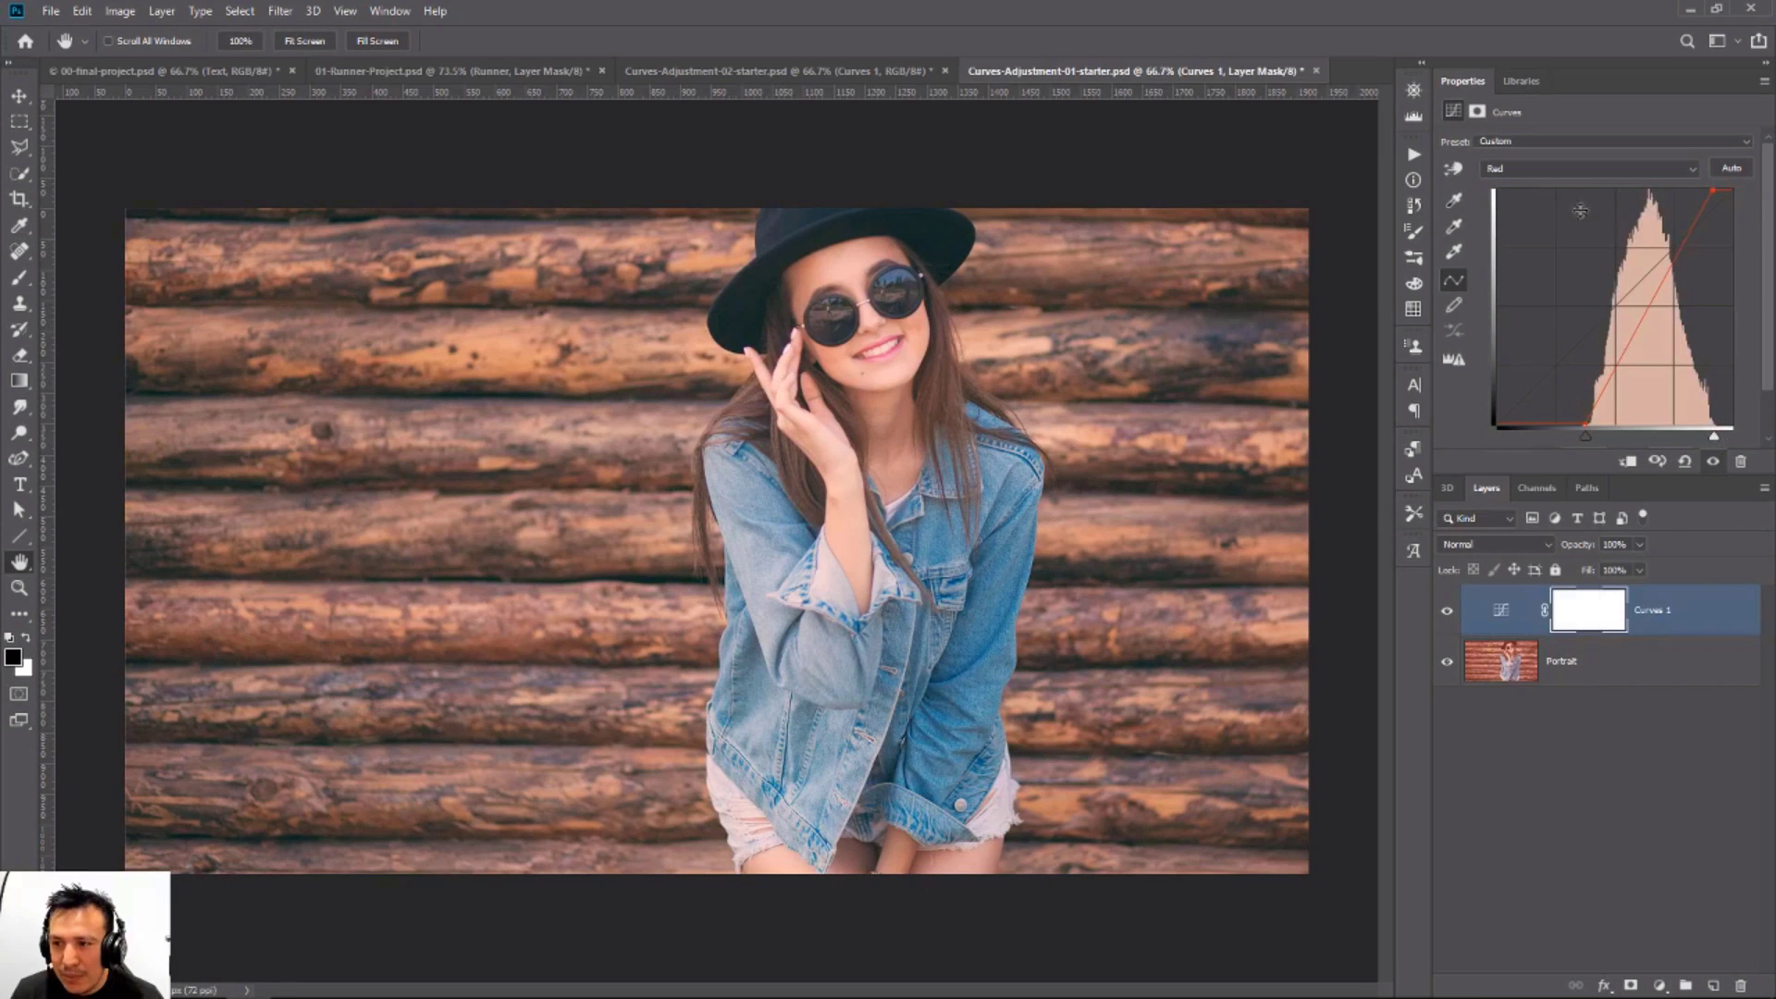
Step: Move the green channel's black and white points inward to the ends of its histogram
{"action": "left_click", "coordinate": [1588, 169]}
{"action": "left_click", "coordinate": [1508, 216]}
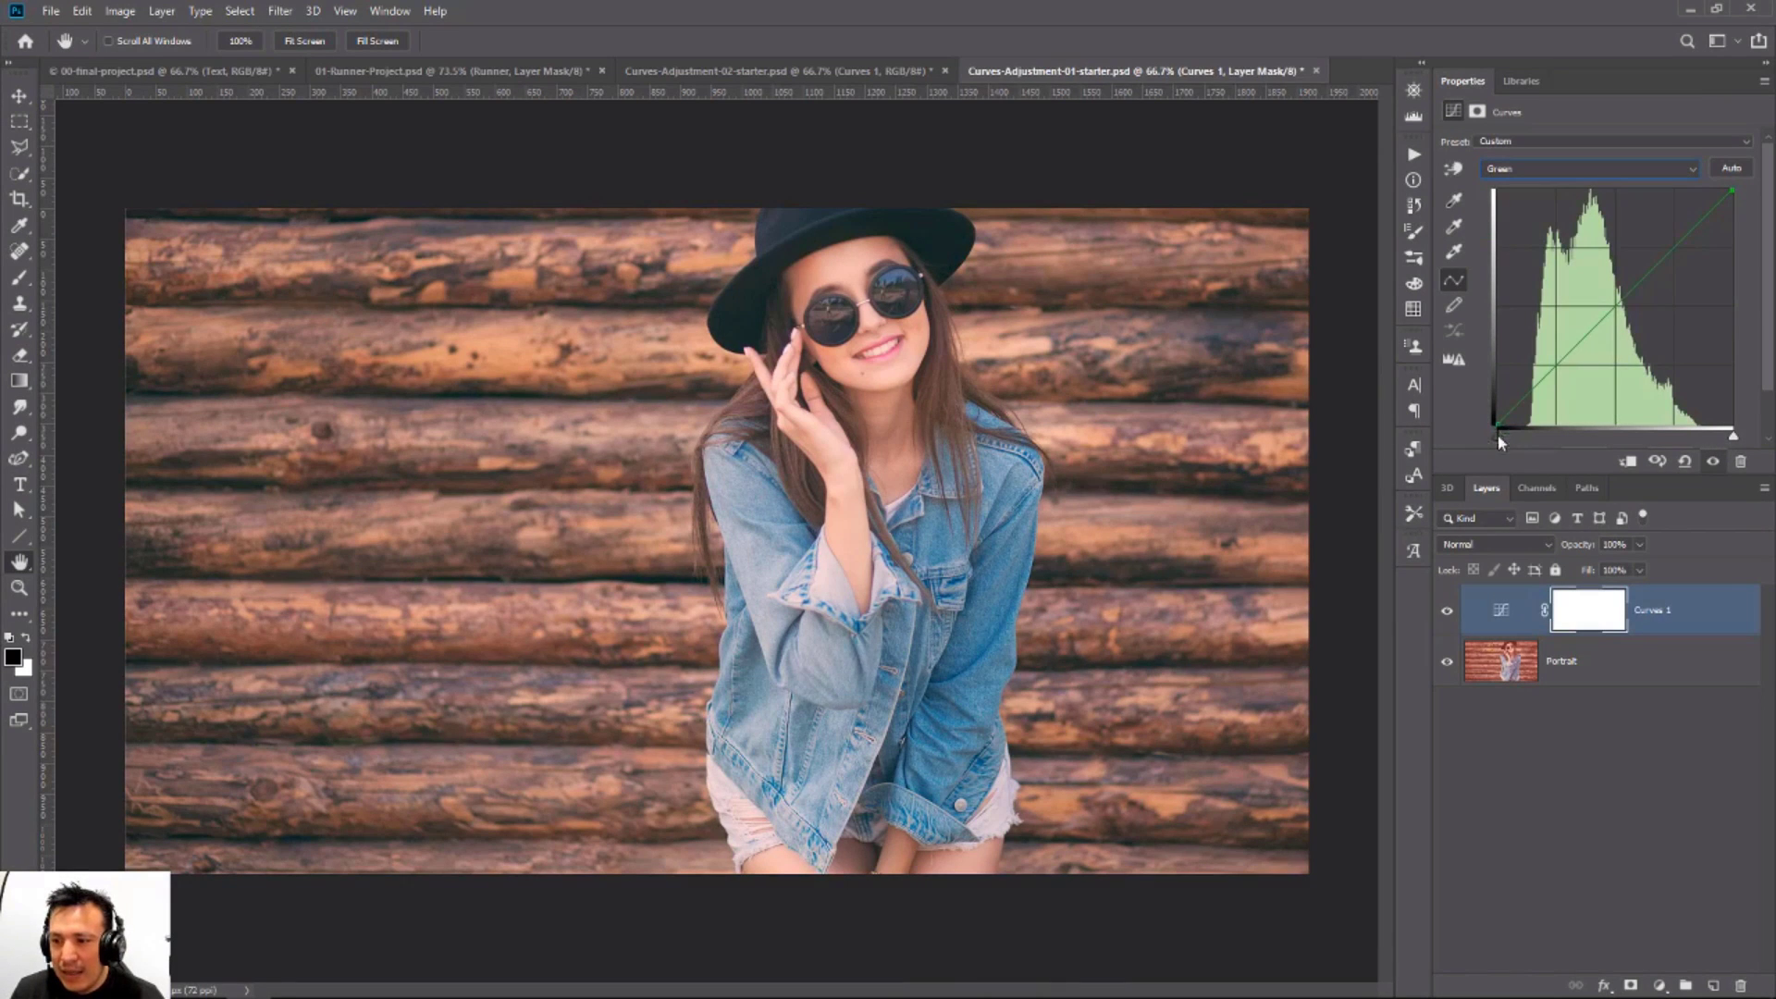
{"action": "left_click_drag", "start_coordinate": [1498, 435], "coordinate": [1526, 434]}
{"action": "left_click_drag", "start_coordinate": [1733, 435], "coordinate": [1697, 437]}
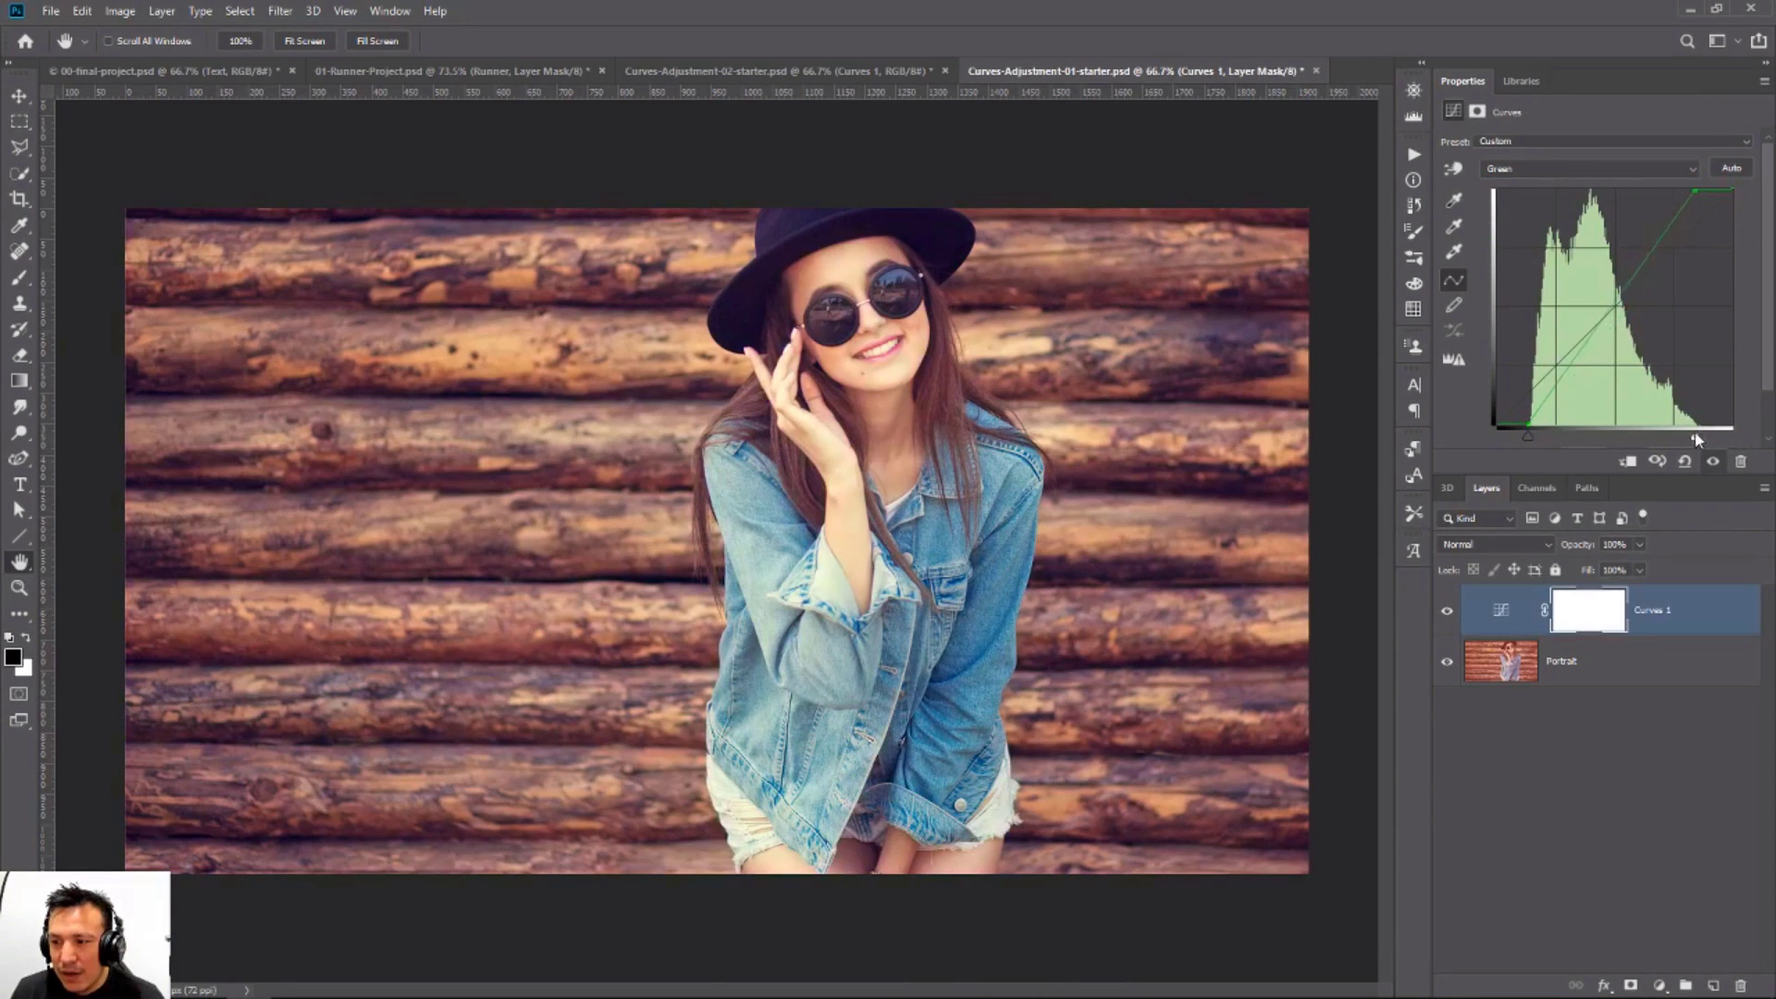
Step: Fit the blue channel's black and white points to its histogram and compare the result with the auto color correction options
{"action": "left_click", "coordinate": [1551, 168]}
{"action": "left_click", "coordinate": [1521, 237]}
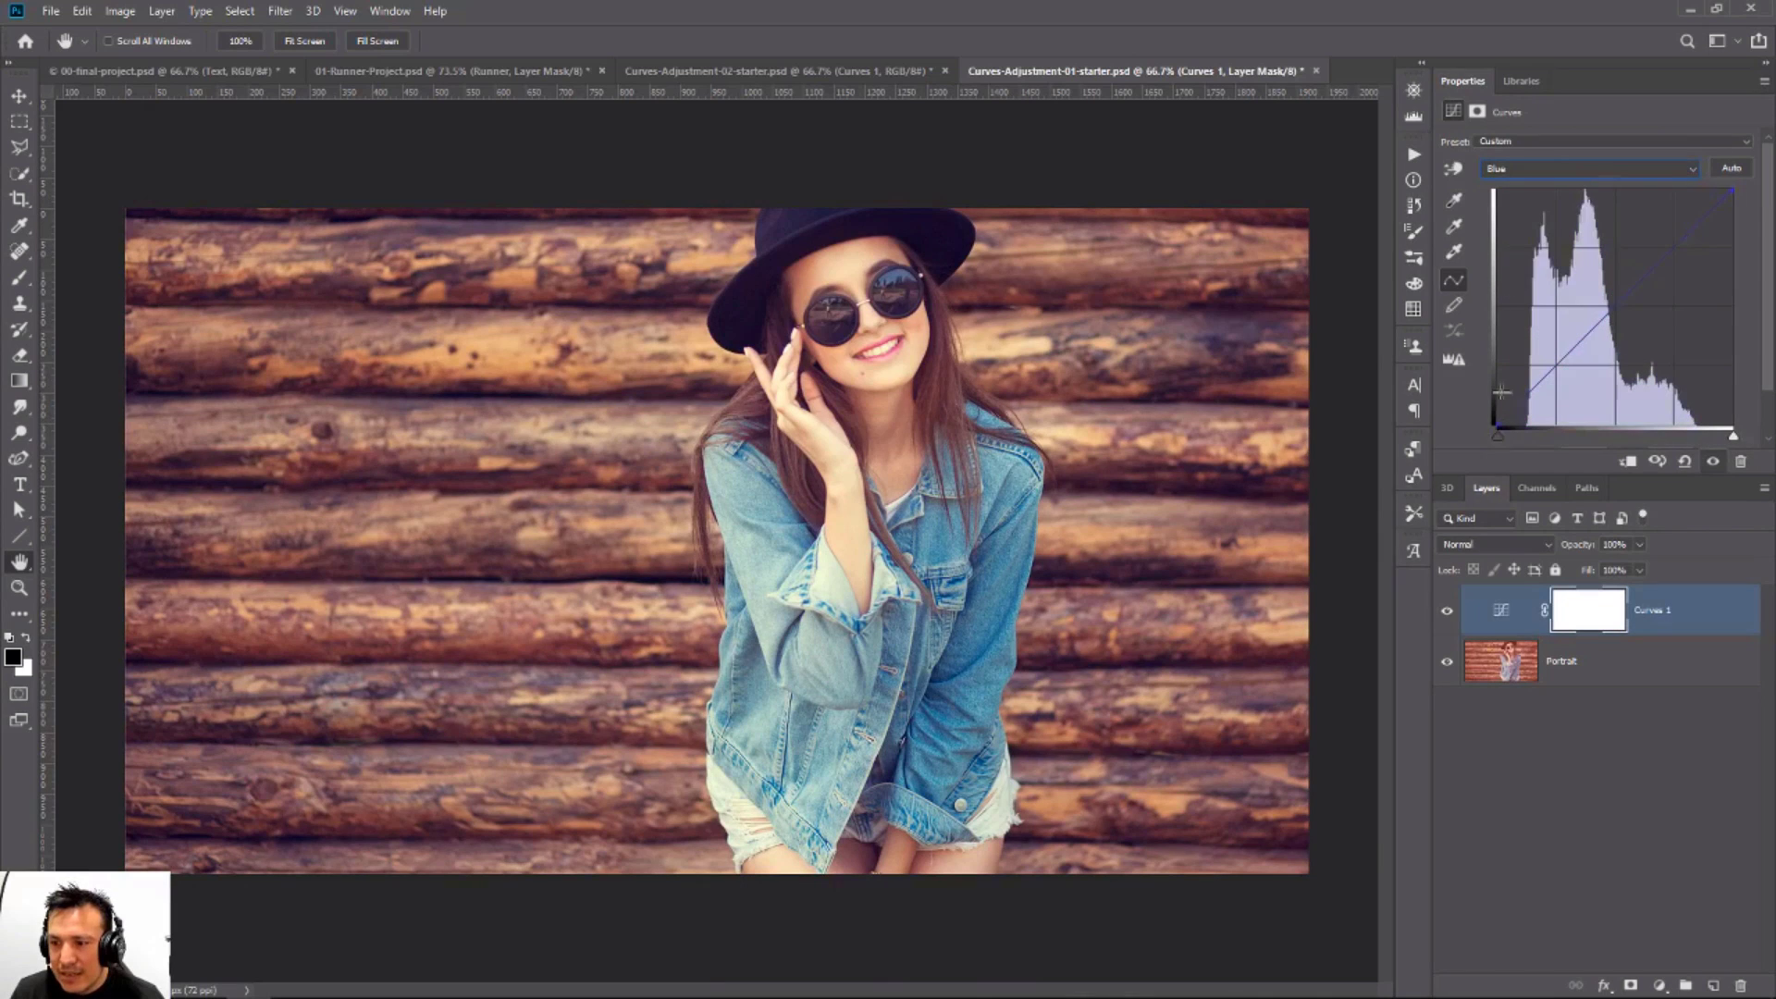
{"action": "left_click_drag", "start_coordinate": [1498, 435], "coordinate": [1525, 435]}
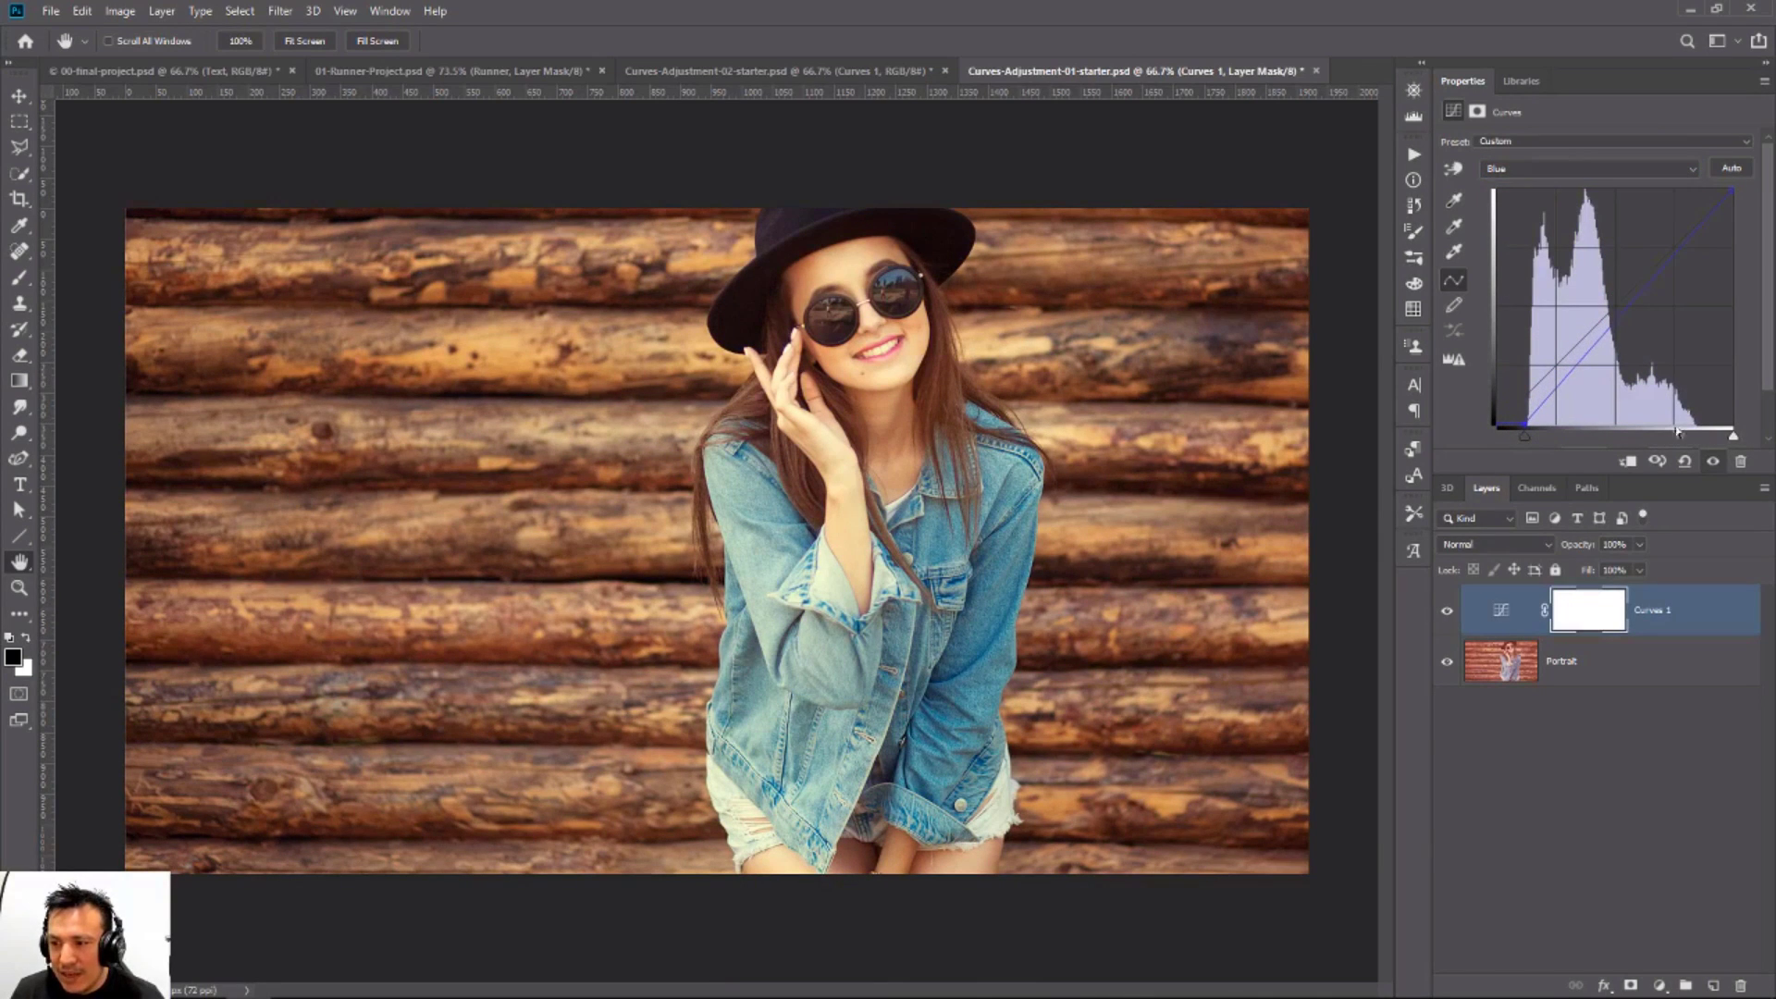
{"action": "left_click_drag", "start_coordinate": [1734, 440], "coordinate": [1696, 437]}
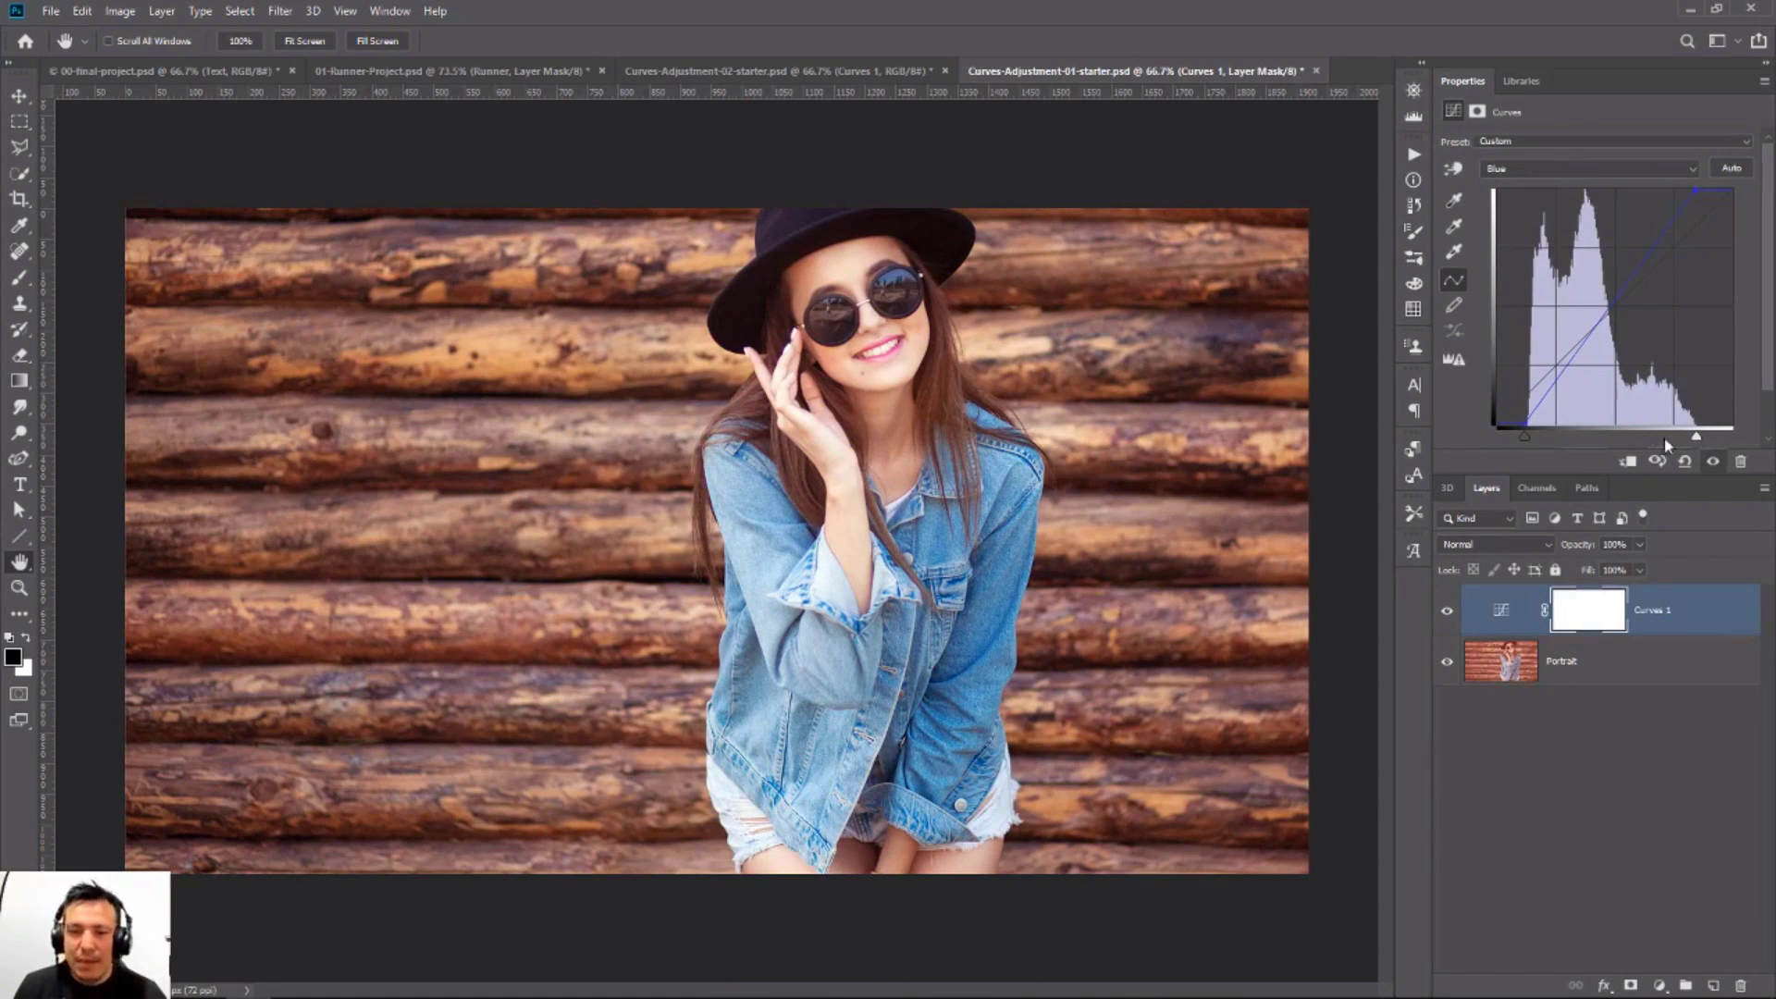
{"action": "left_click", "coordinate": [1729, 169], "text": "alt"}
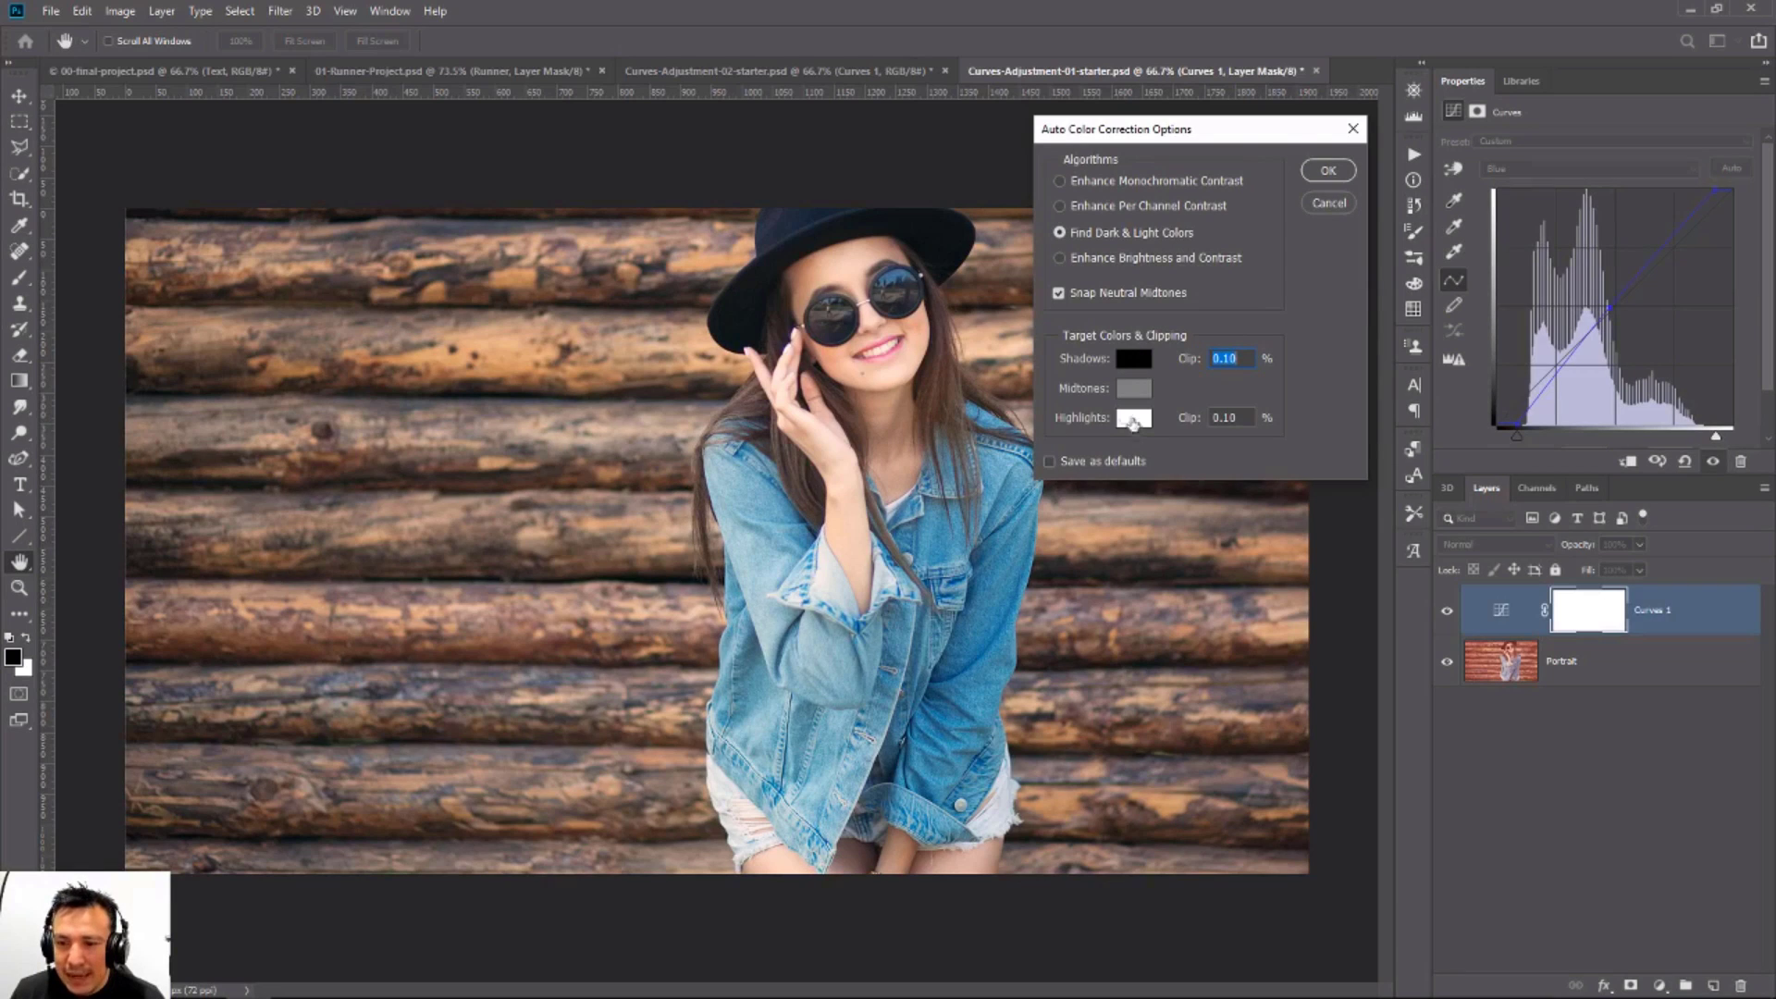
{"action": "left_click", "coordinate": [1328, 170]}
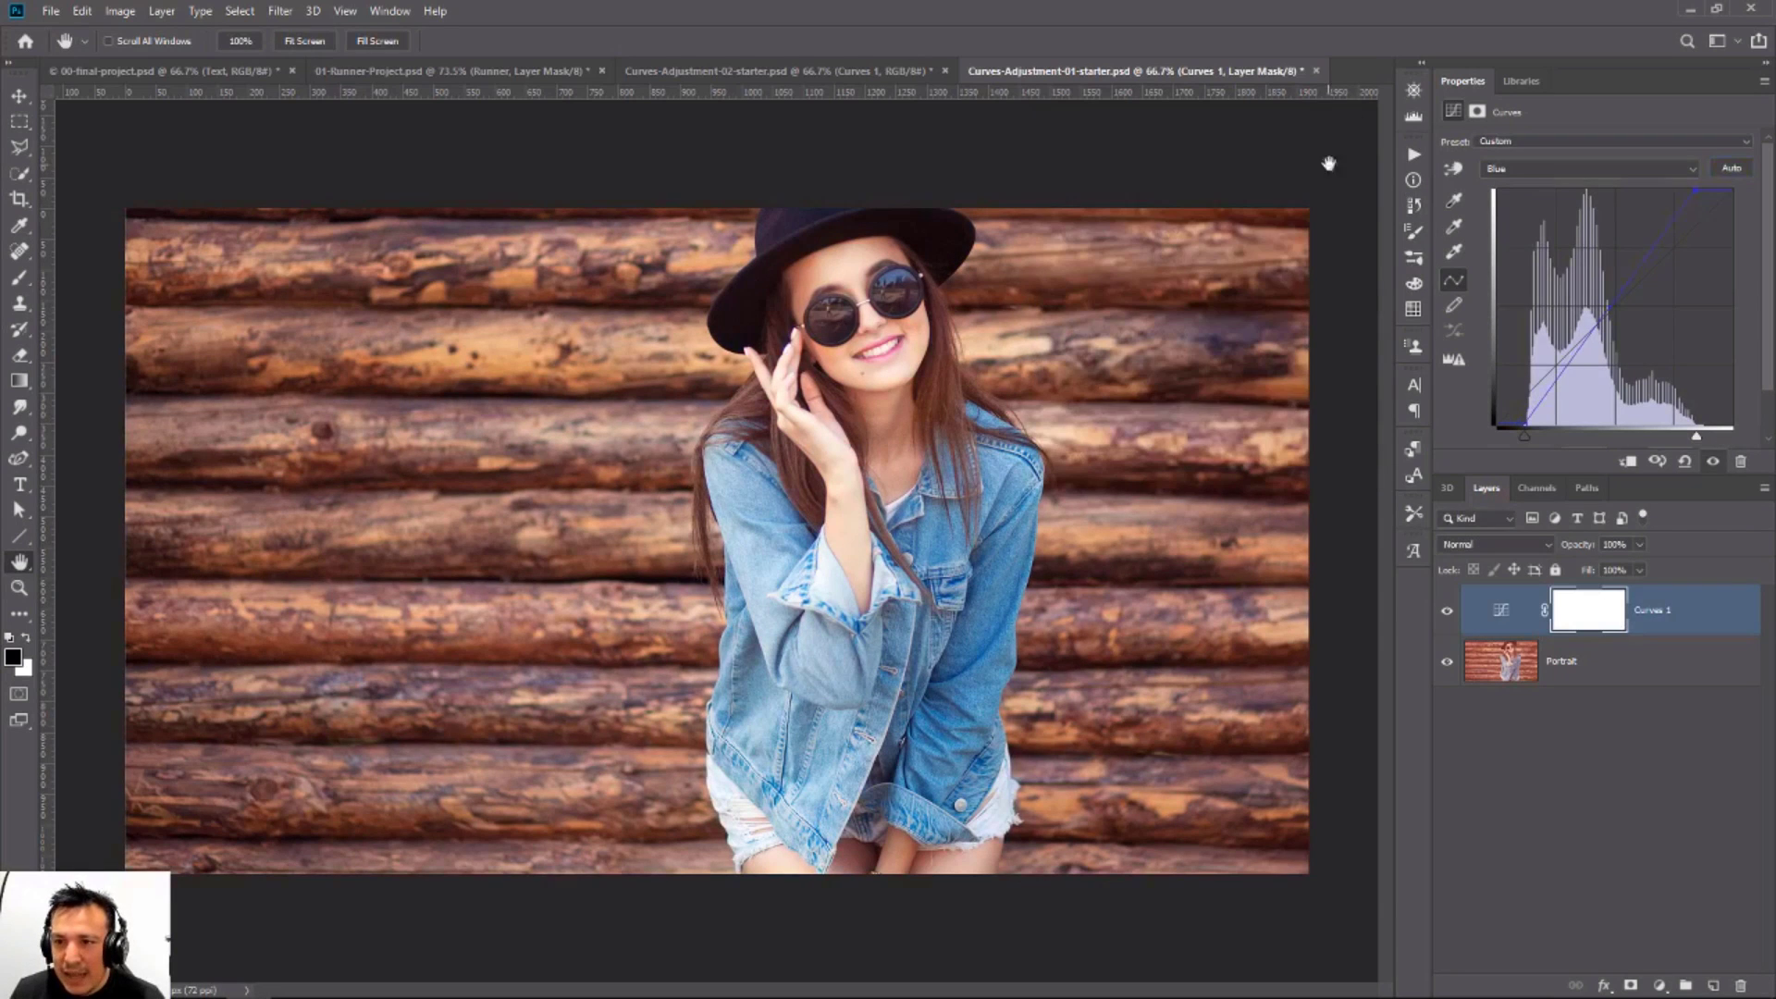
Step: Close Curves-Adjustment-01-starter.psd and Curves-Adjustment-02-starter.psd without saving, returning to the runner project
{"action": "left_click", "coordinate": [1315, 70]}
{"action": "left_click", "coordinate": [904, 375]}
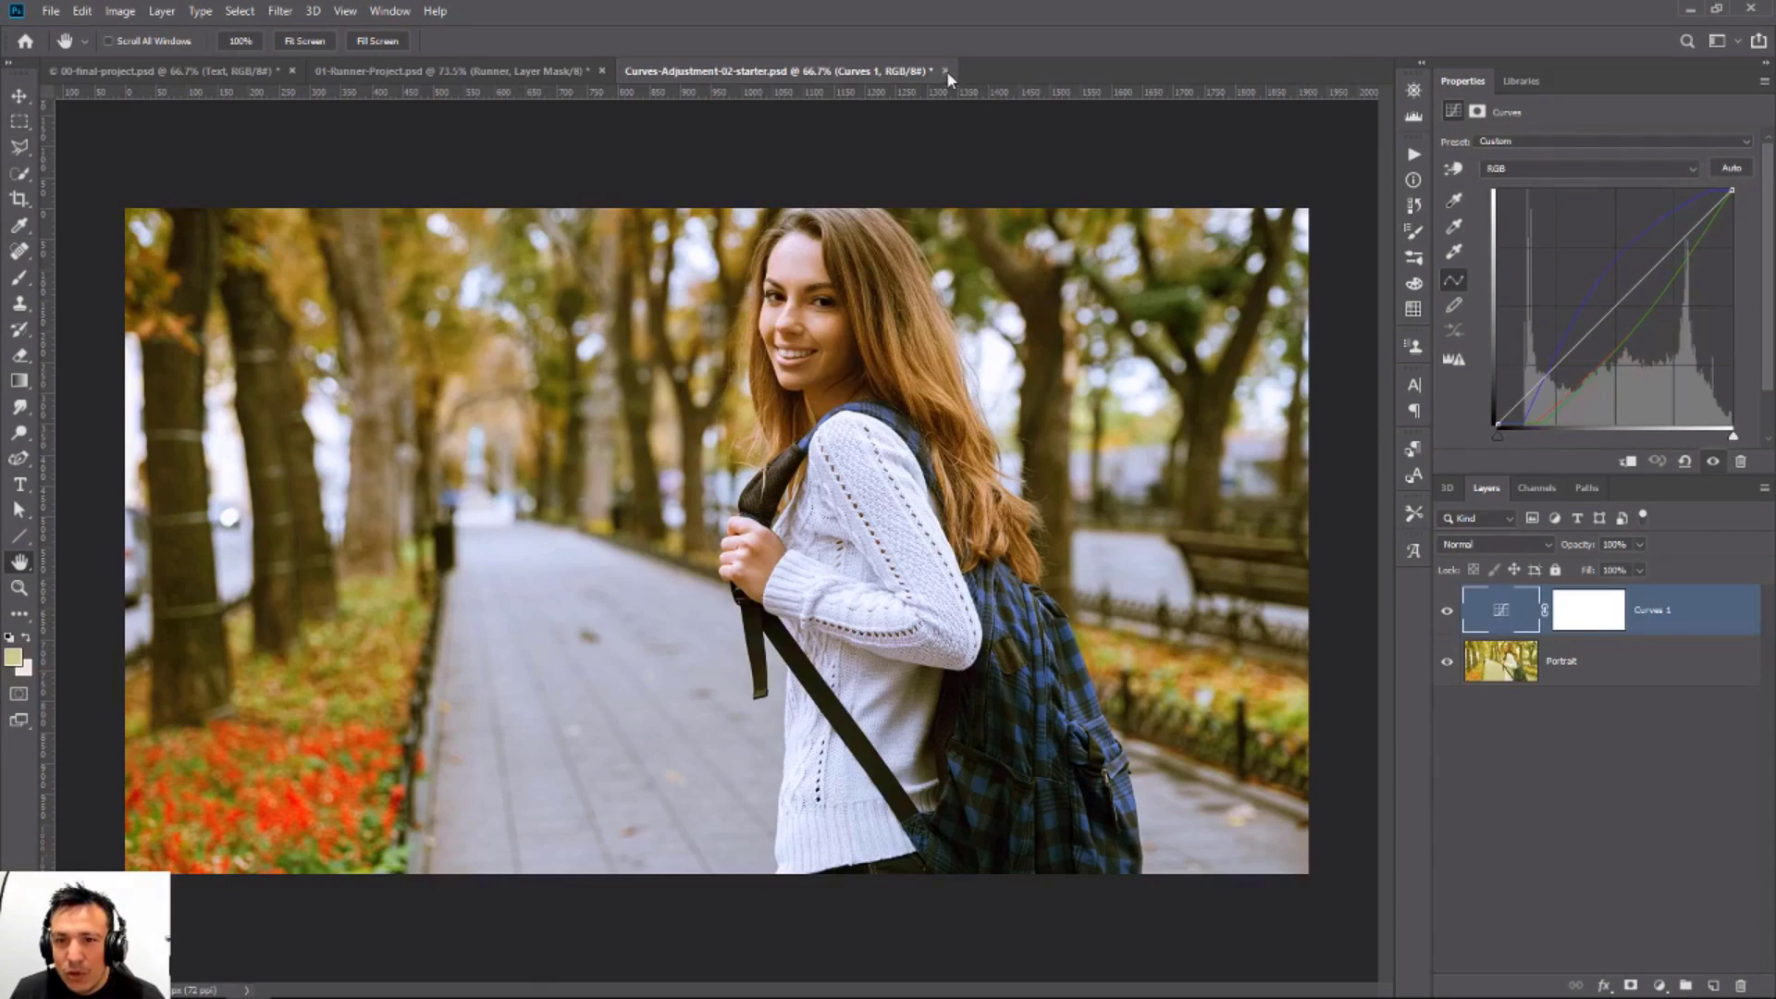
{"action": "left_click", "coordinate": [945, 70]}
{"action": "left_click", "coordinate": [883, 377]}
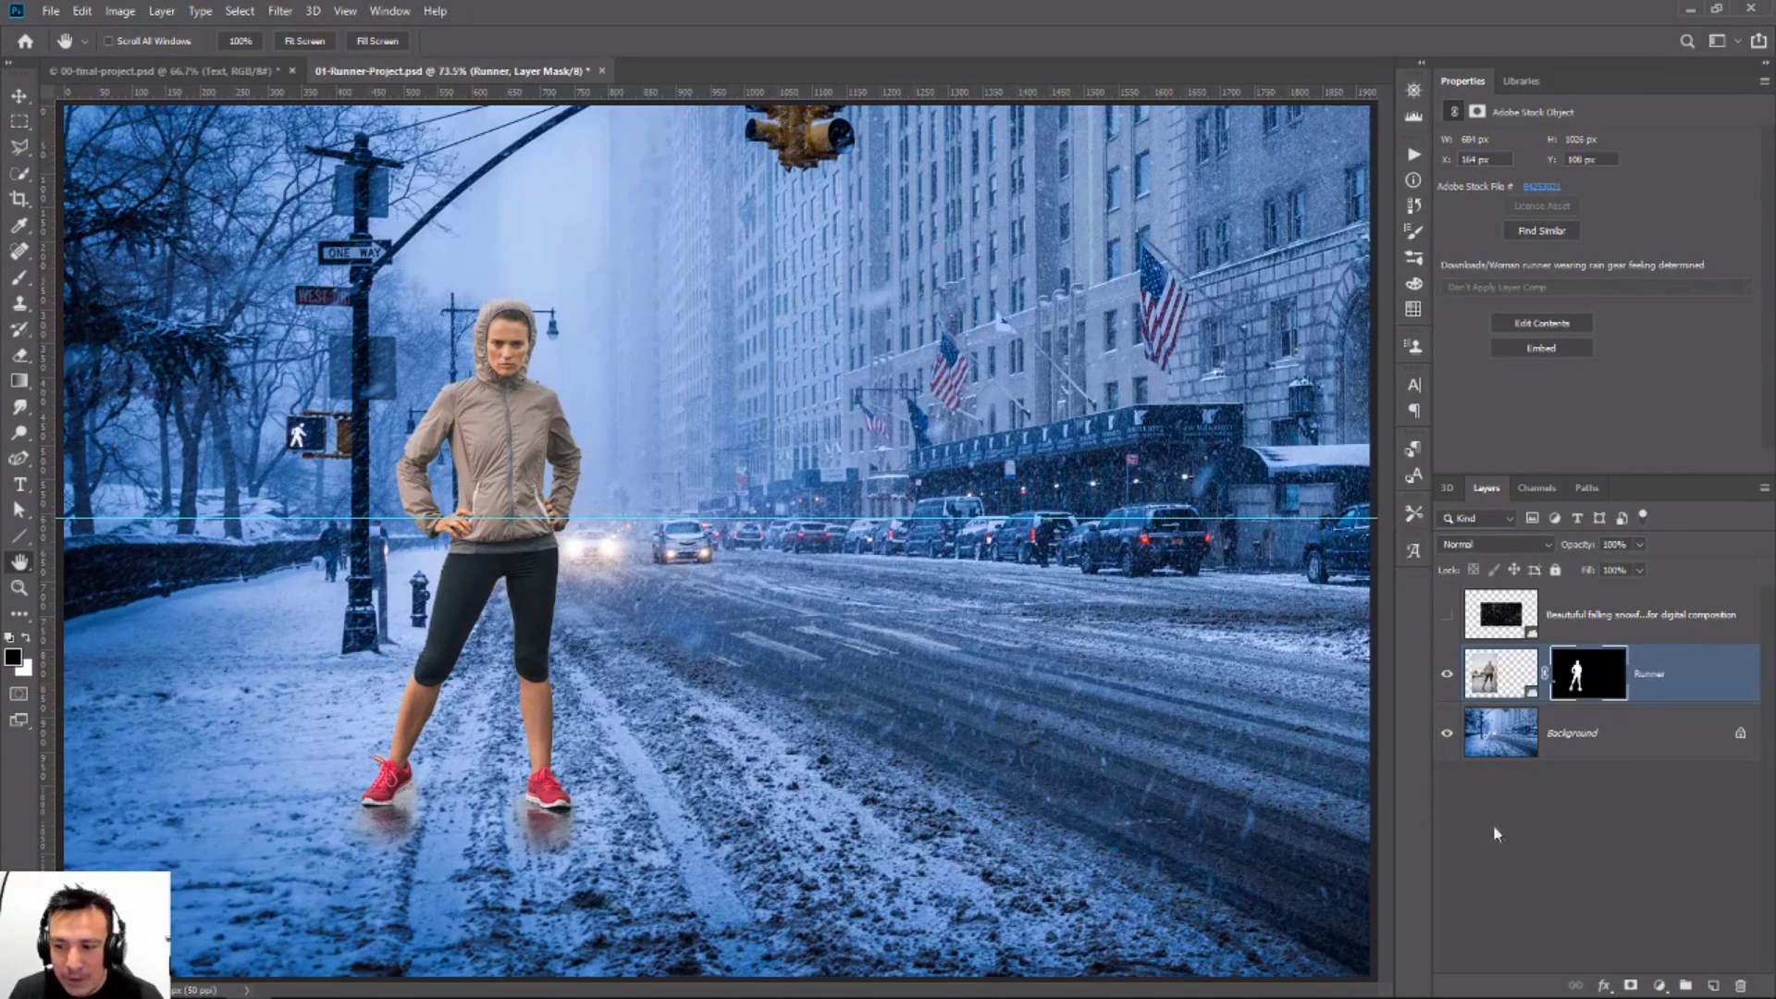
Step: Add a Curves adjustment layer above the Runner layer and clip it so it affects only the runner
{"action": "left_click", "coordinate": [1661, 984]}
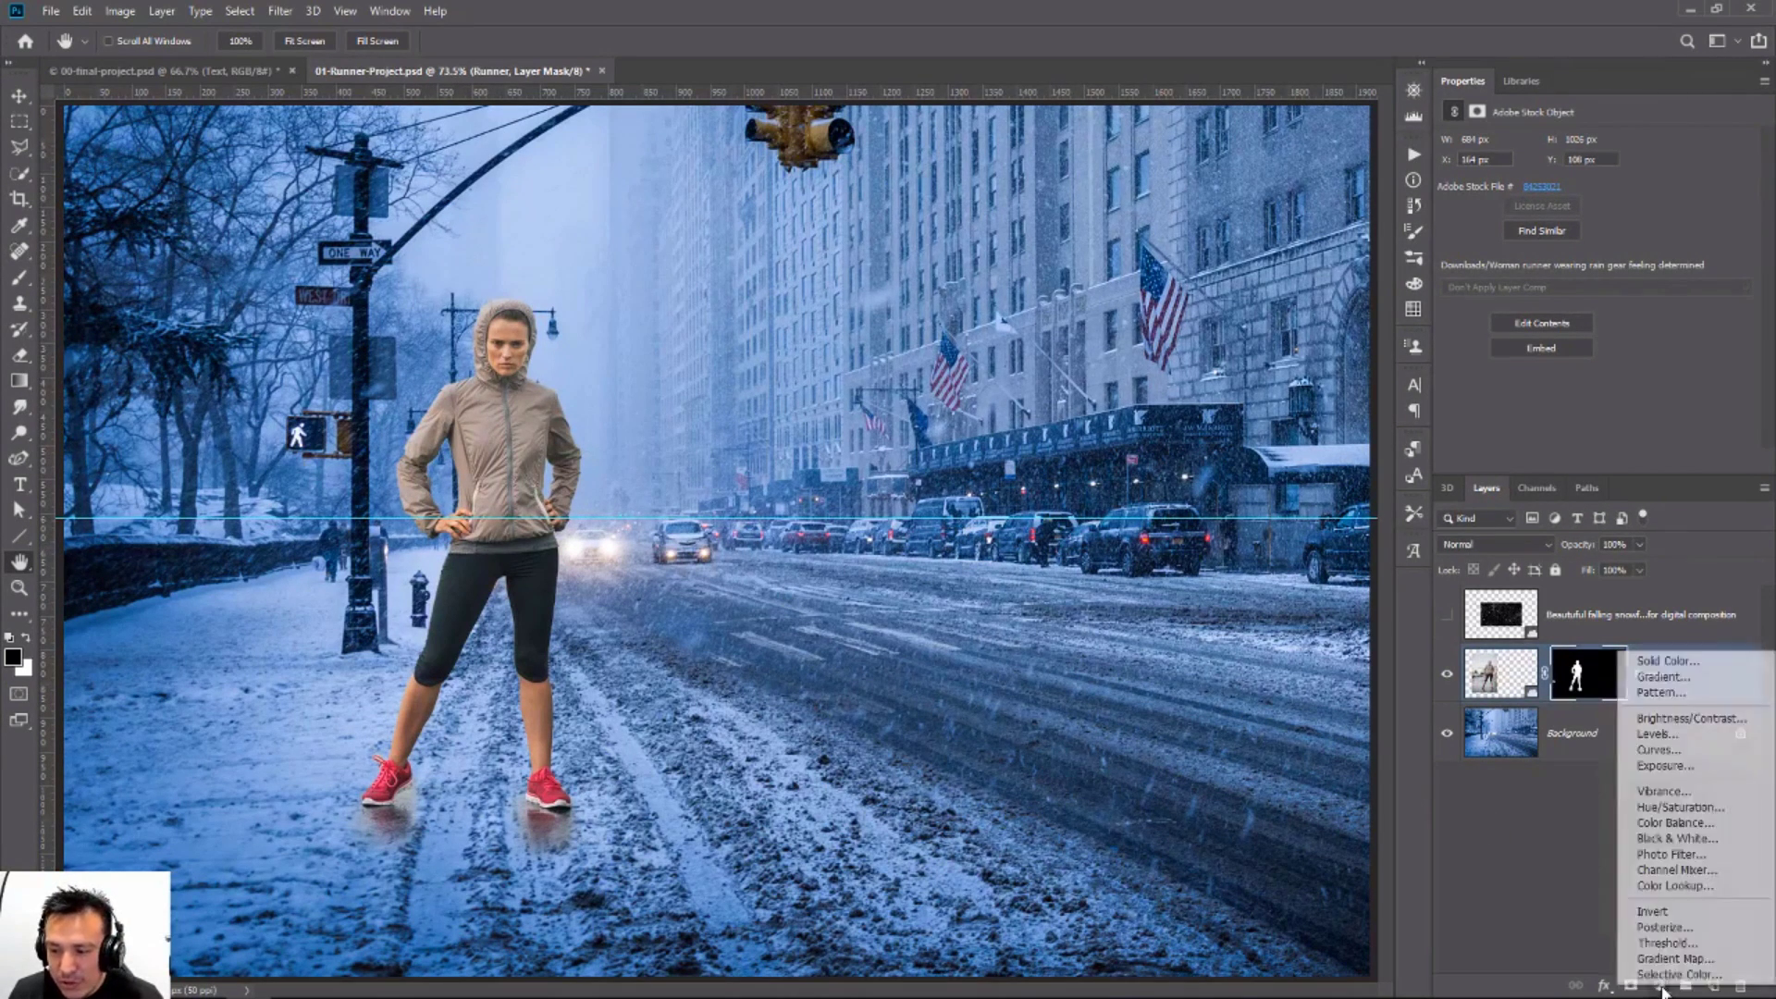
{"action": "left_click", "coordinate": [1679, 749]}
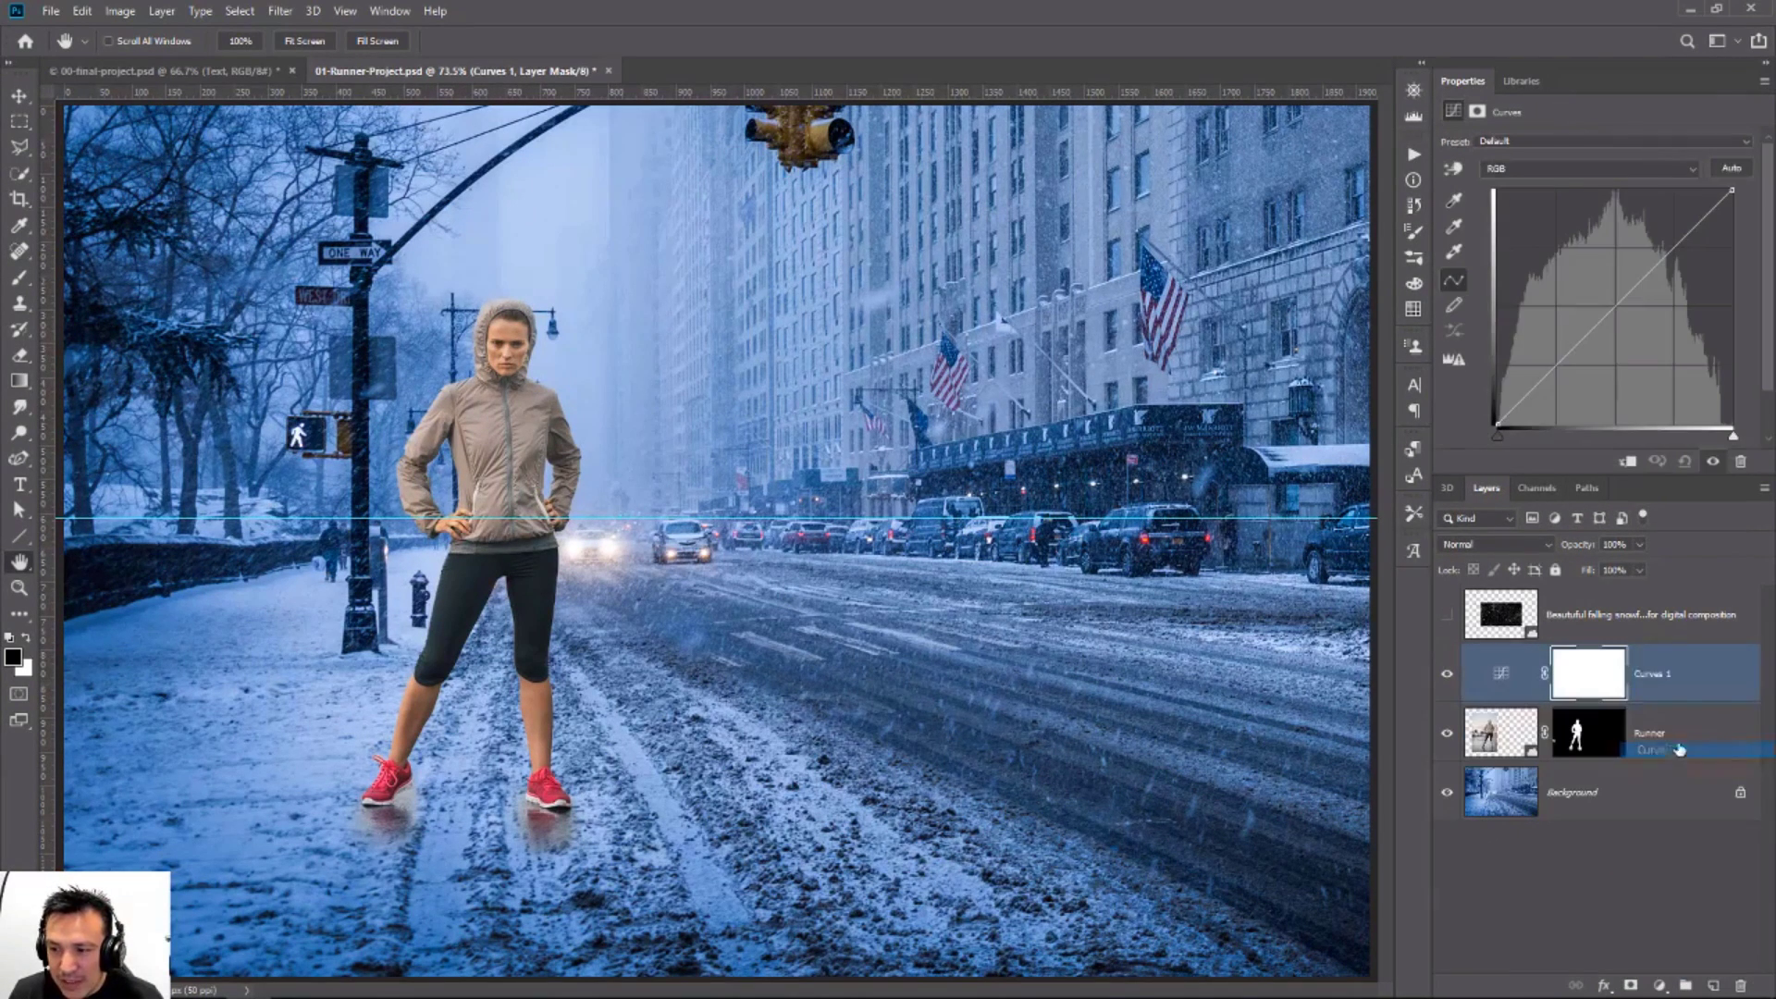
{"action": "left_click", "coordinate": [1630, 471]}
{"action": "left_click_drag", "start_coordinate": [1577, 359], "coordinate": [1482, 235]}
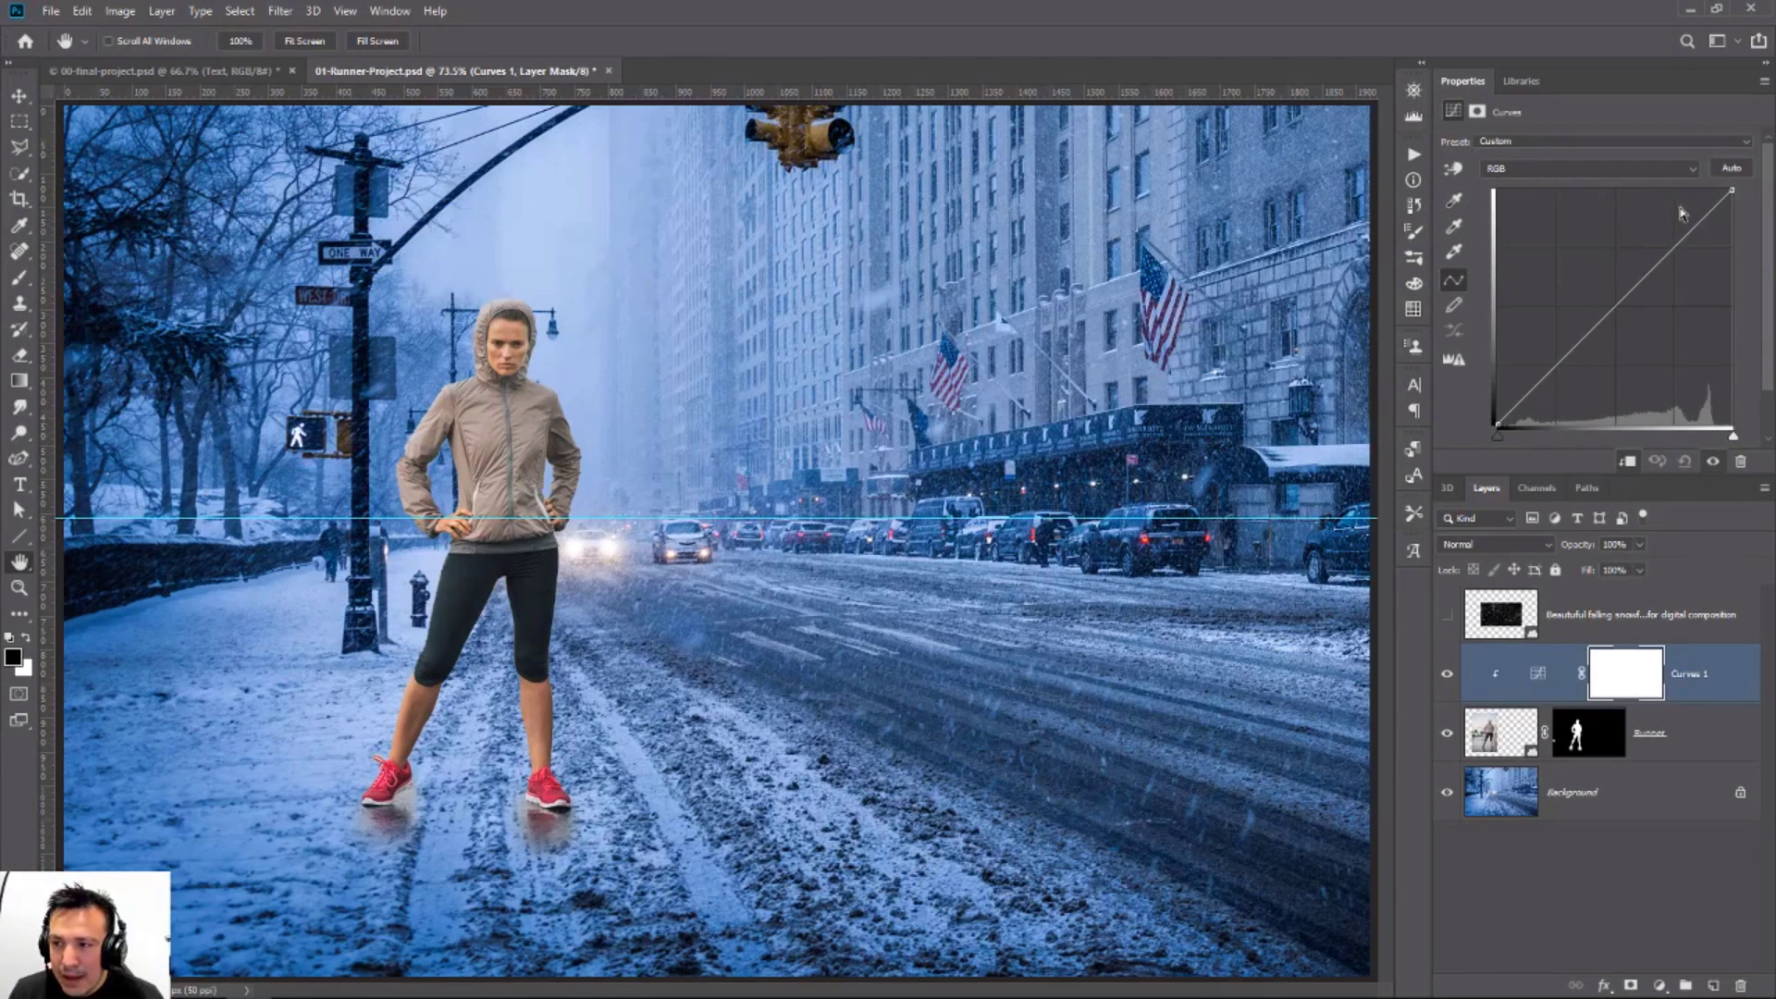
{"action": "left_click", "coordinate": [1731, 170], "text": "alt"}
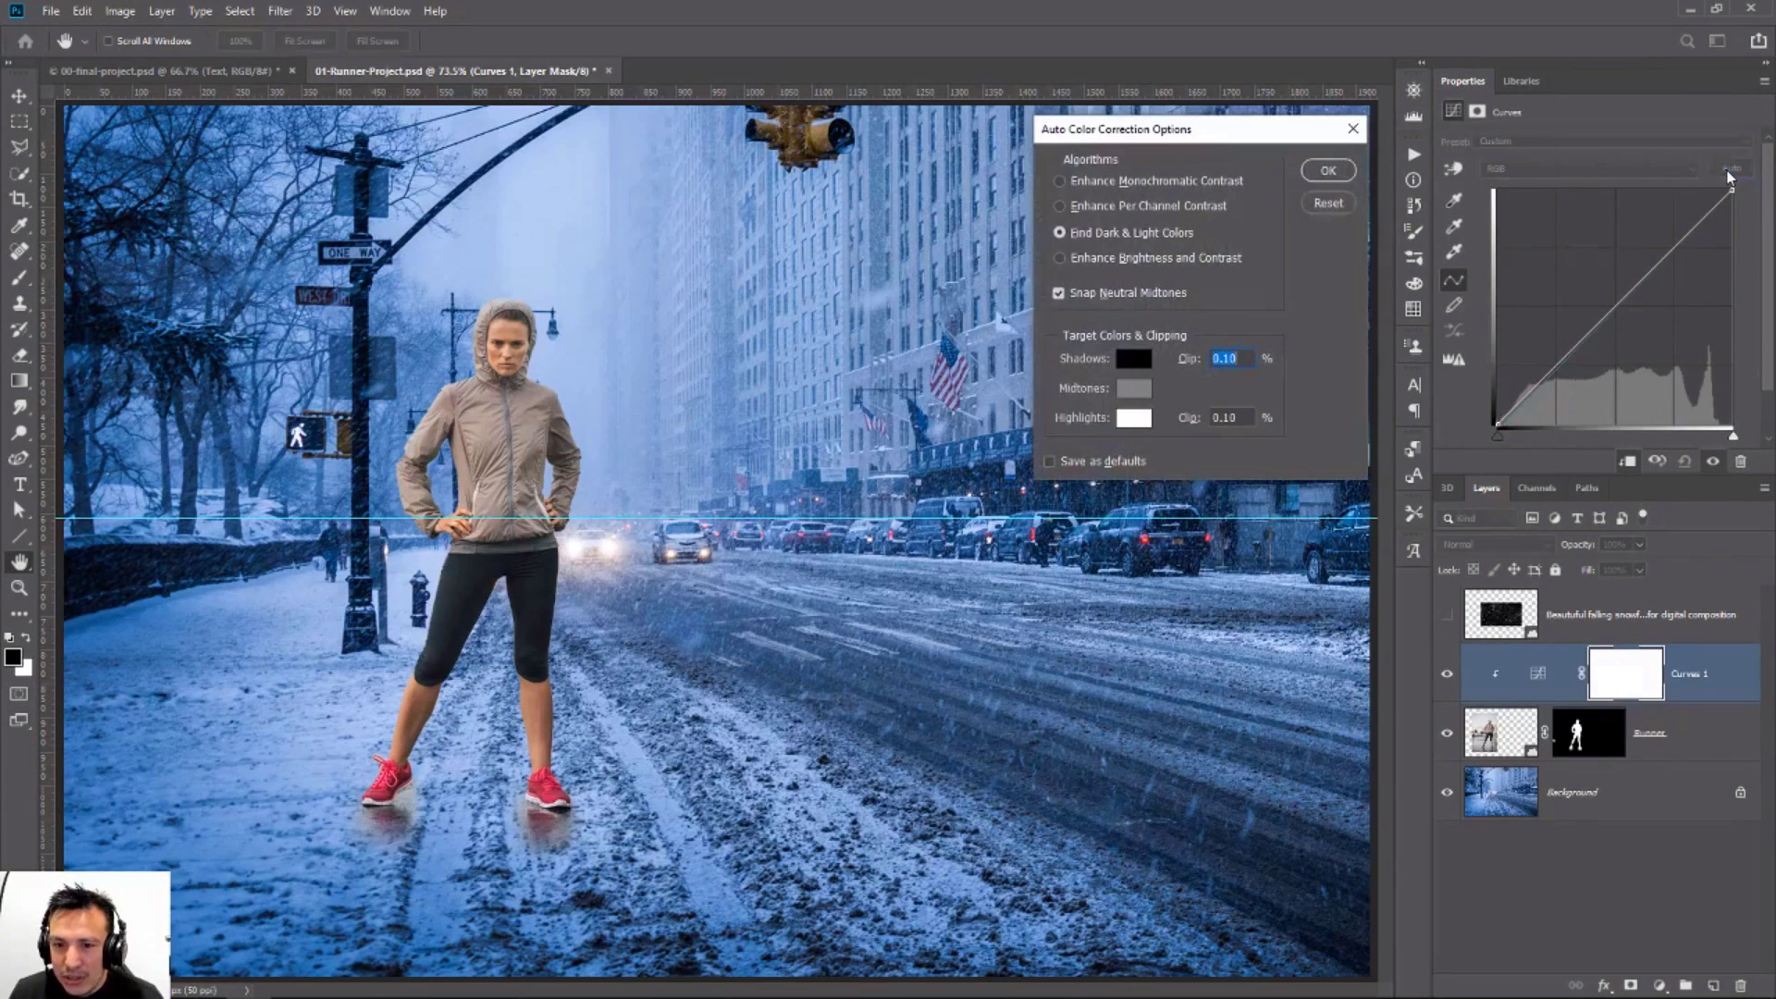
{"action": "left_click", "coordinate": [1059, 294]}
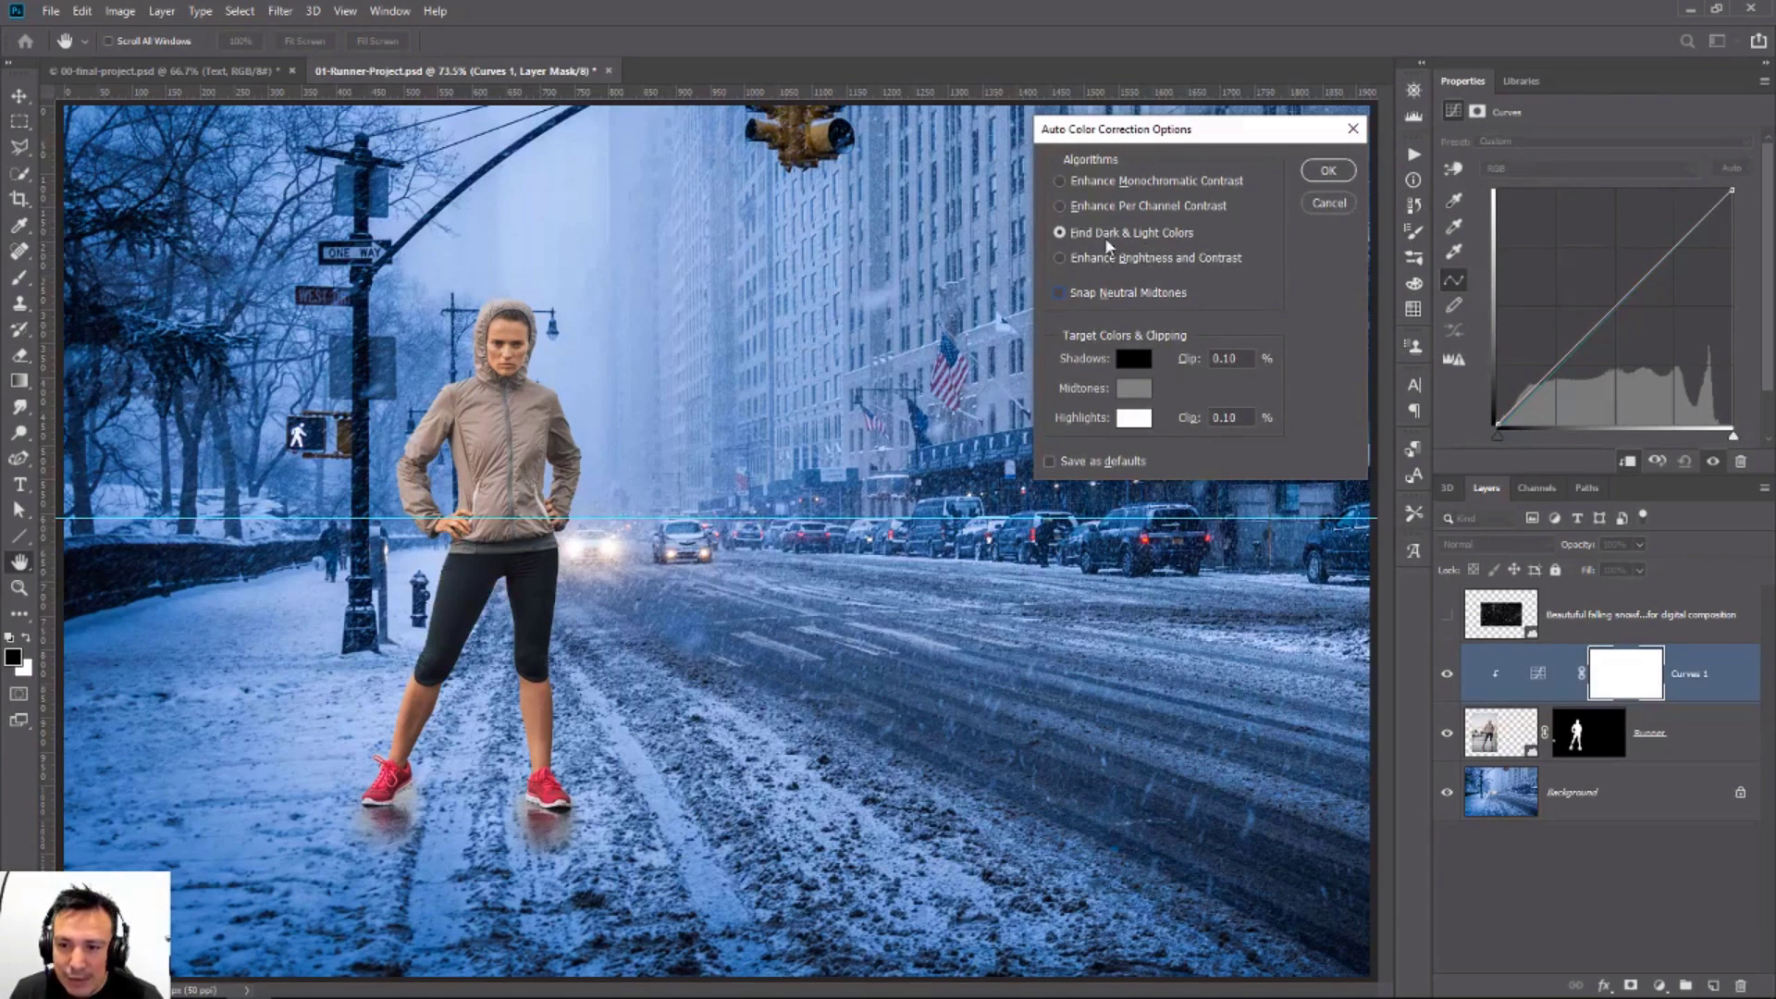
{"action": "left_click", "coordinate": [1140, 360]}
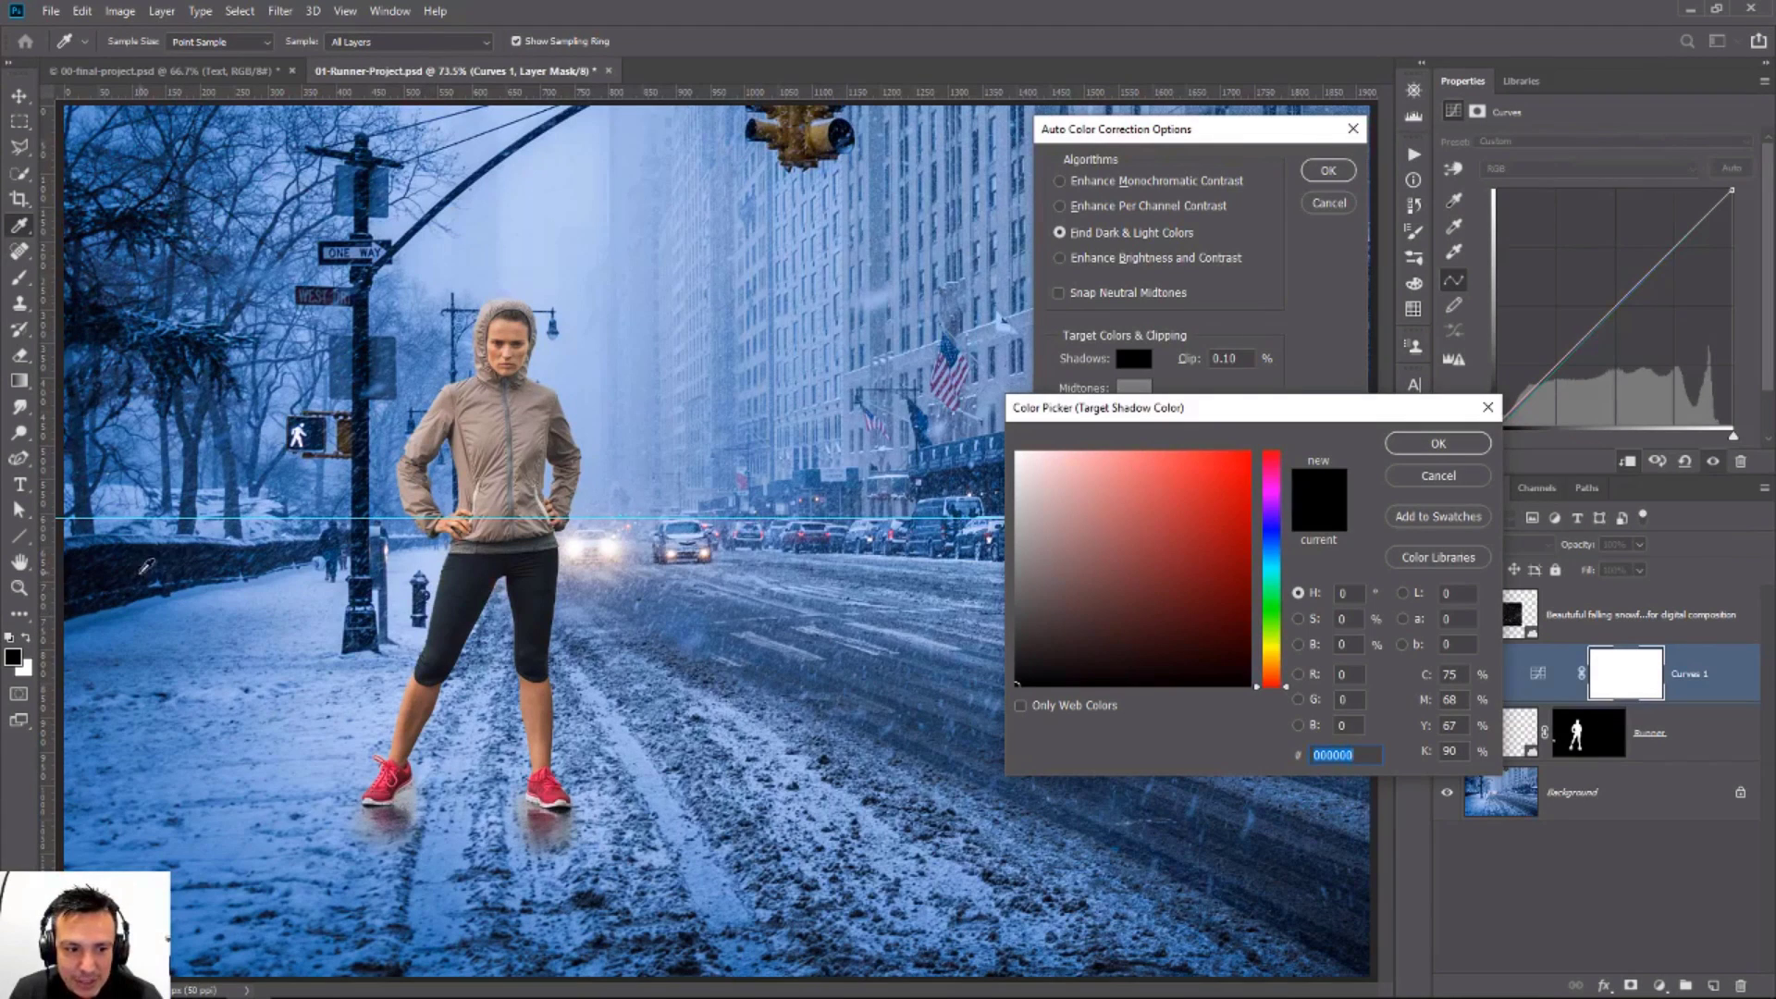
{"action": "left_click", "coordinate": [106, 566]}
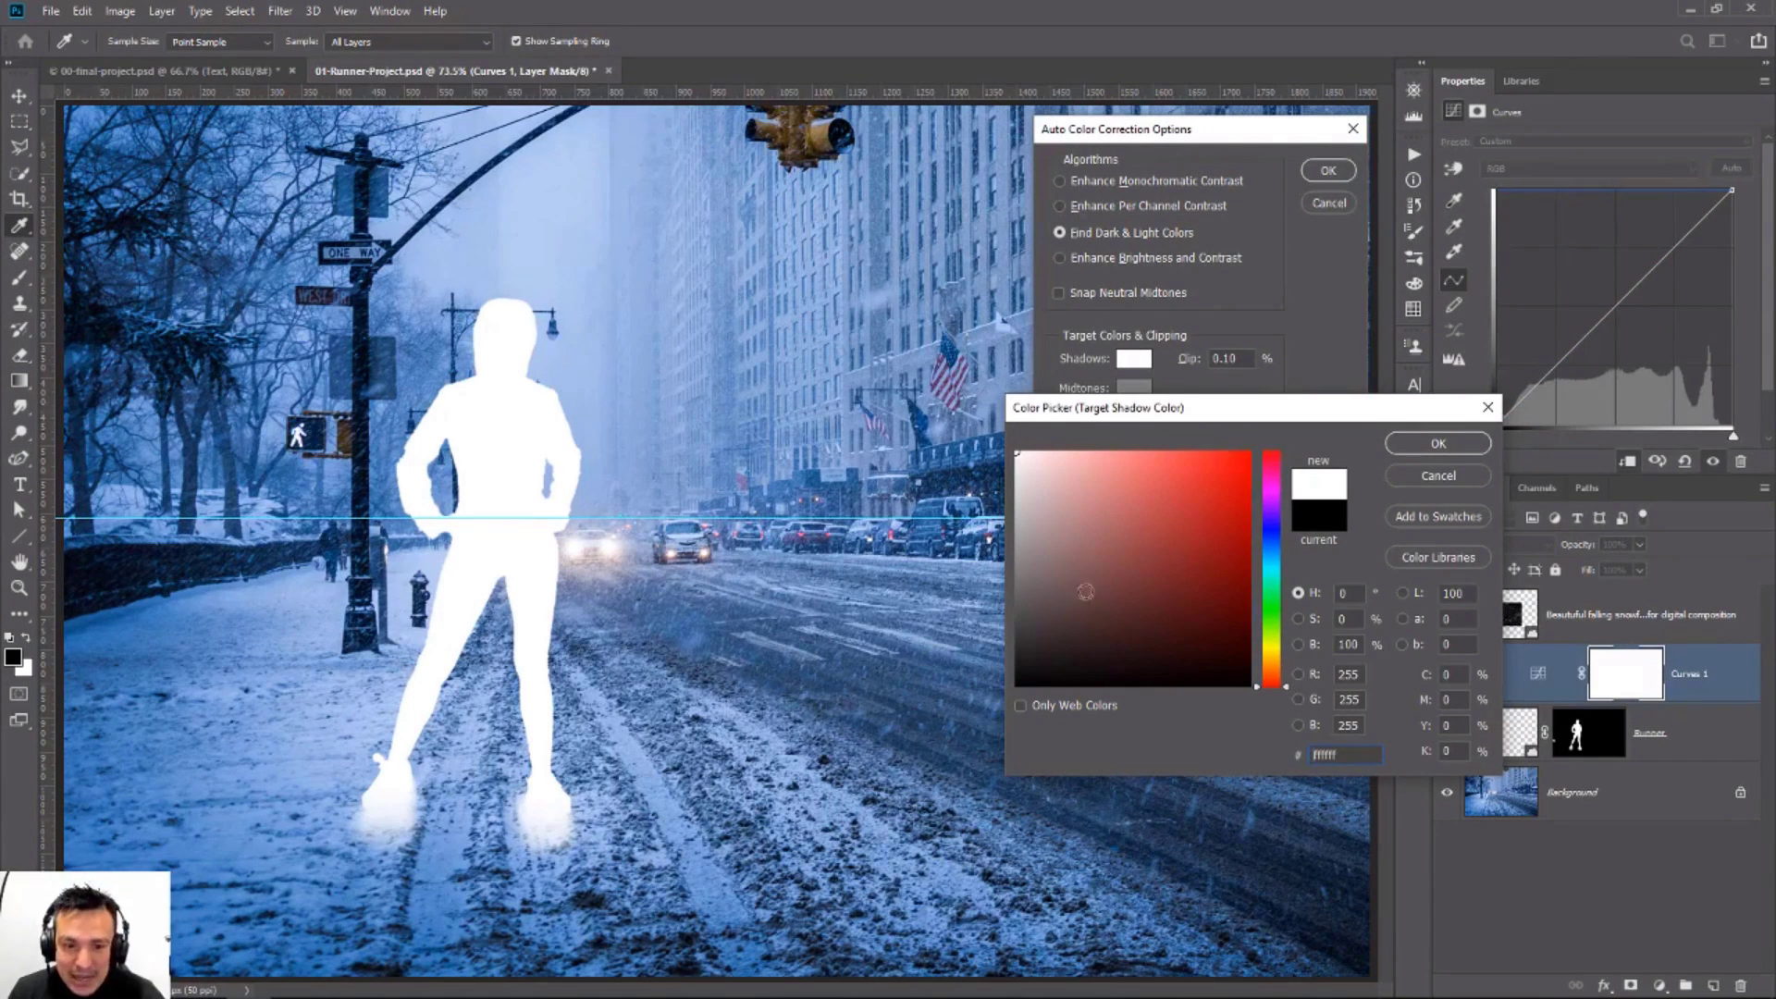
{"action": "left_click", "coordinate": [1424, 481]}
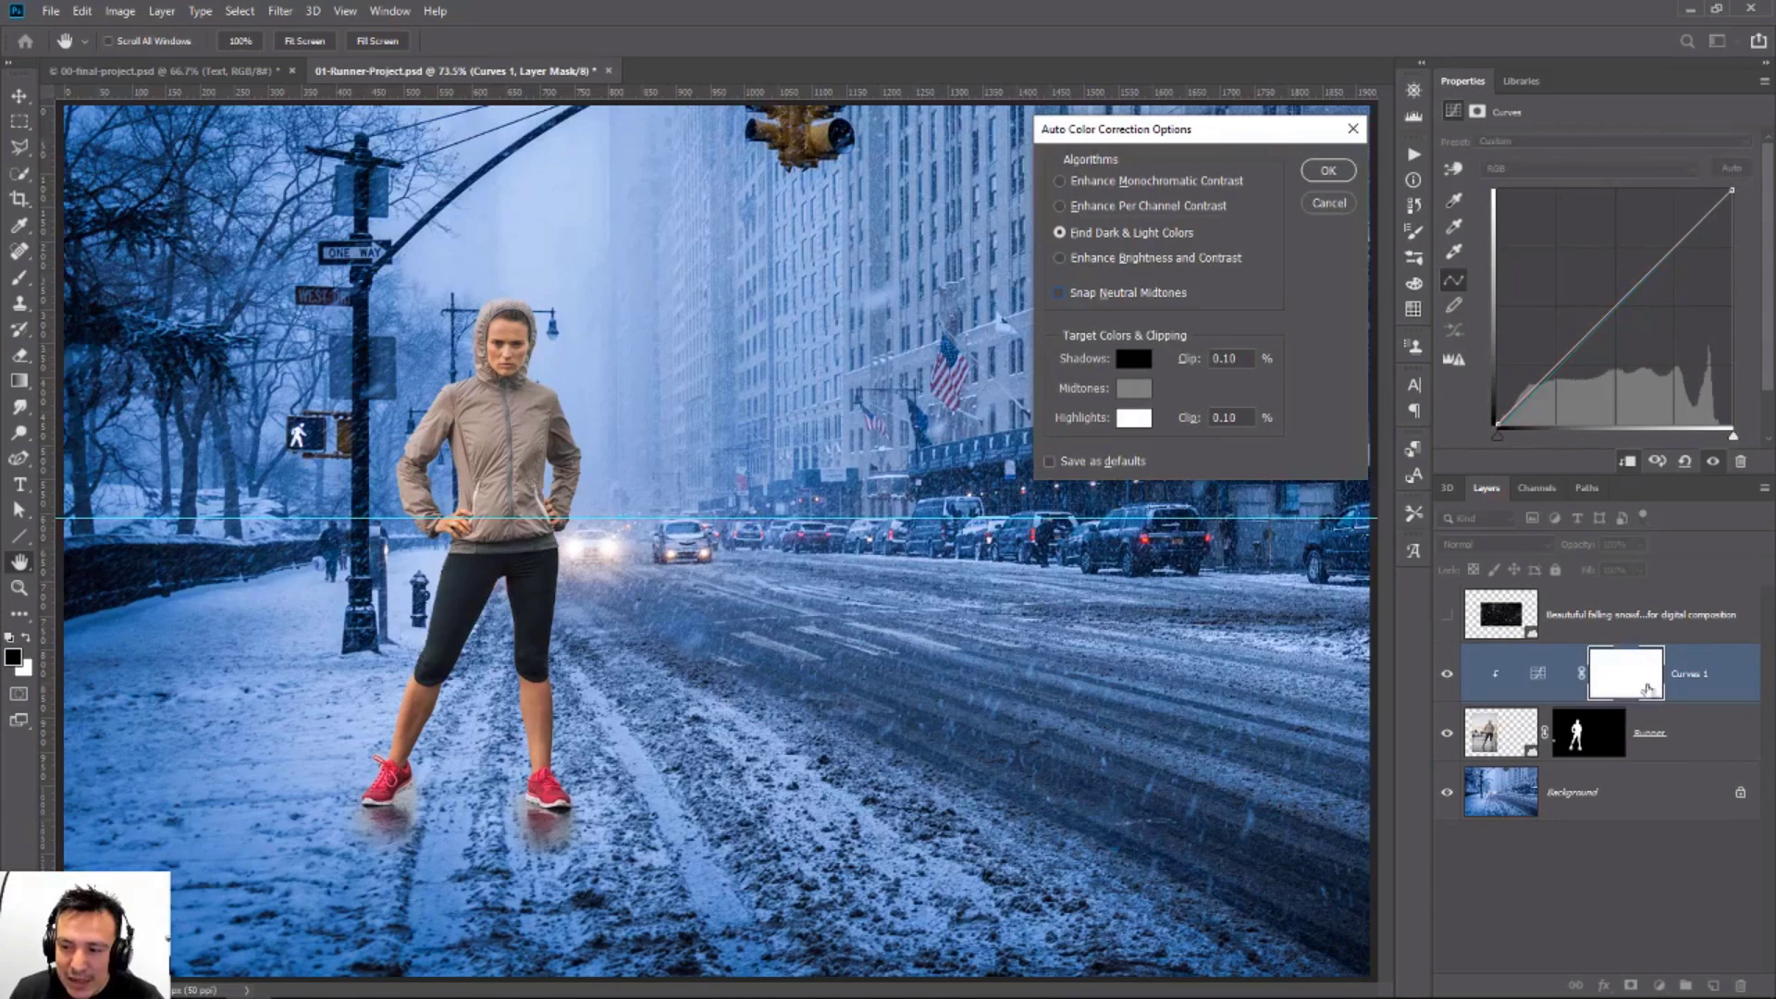
{"action": "left_click", "coordinate": [1329, 202]}
Step: For the Curves 1 adjustment itself, set the auto correction's target shadow color from the dark hedge, shifted to navy #061122
{"action": "left_click", "coordinate": [1539, 689]}
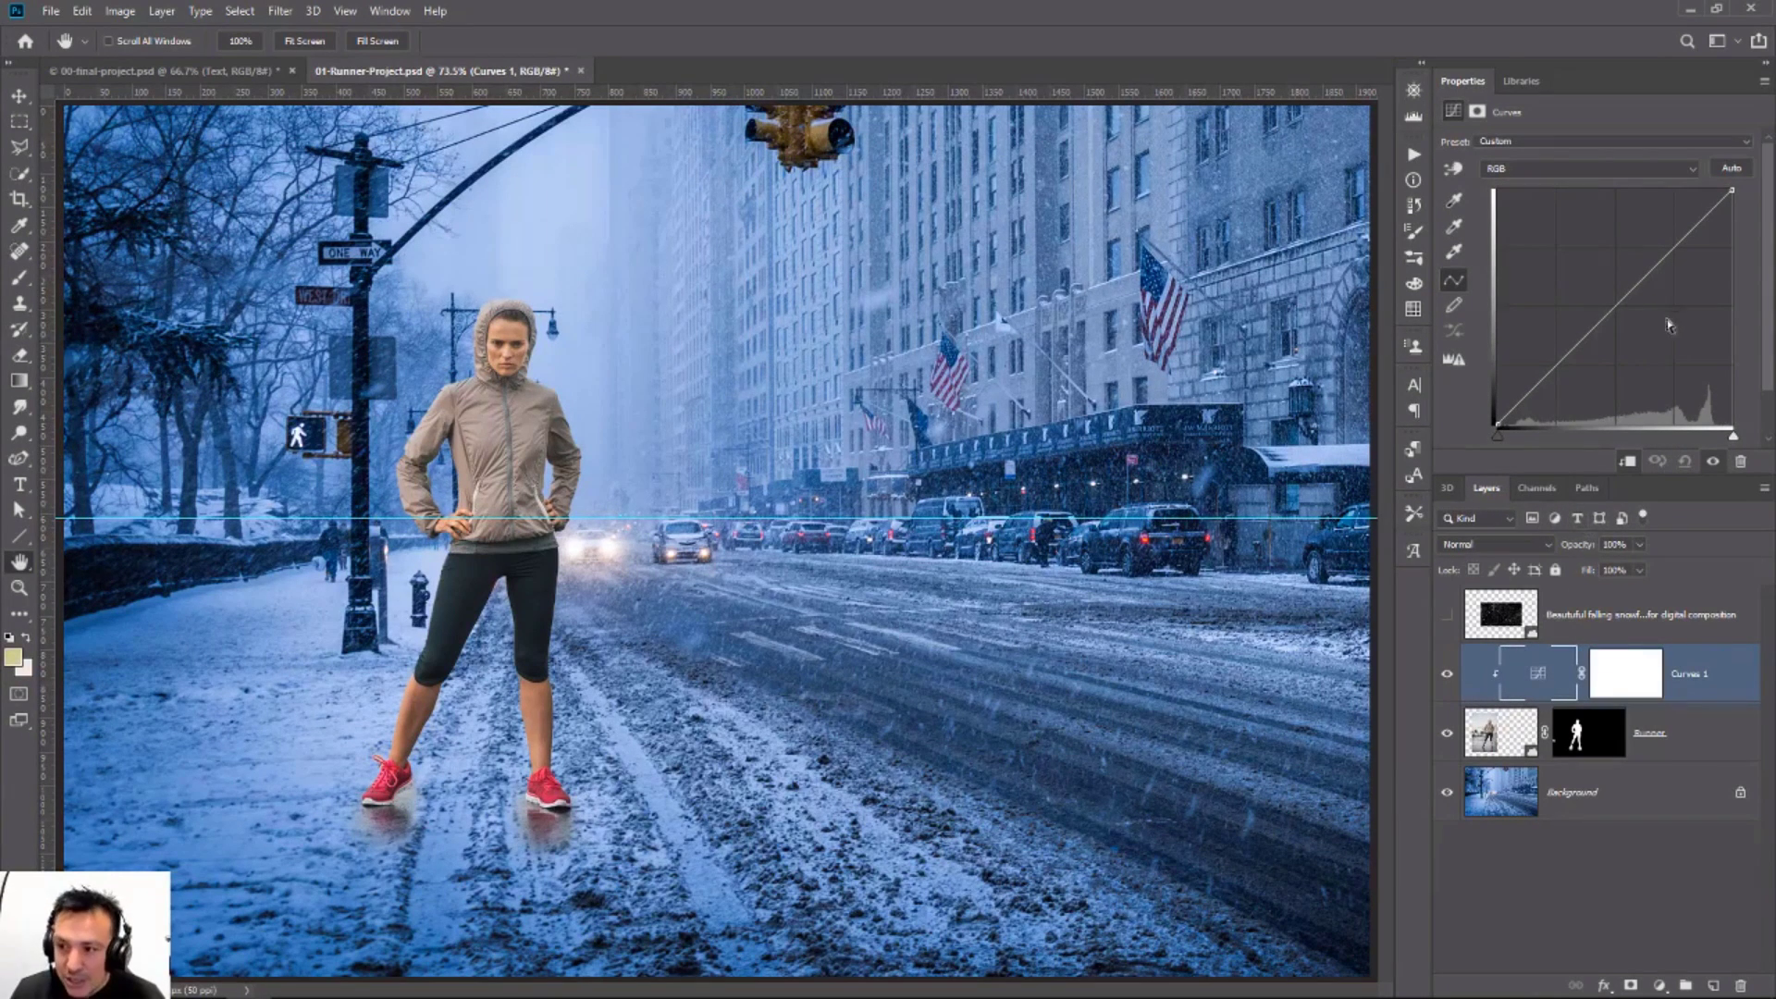
{"action": "left_click", "coordinate": [1730, 169], "text": "alt"}
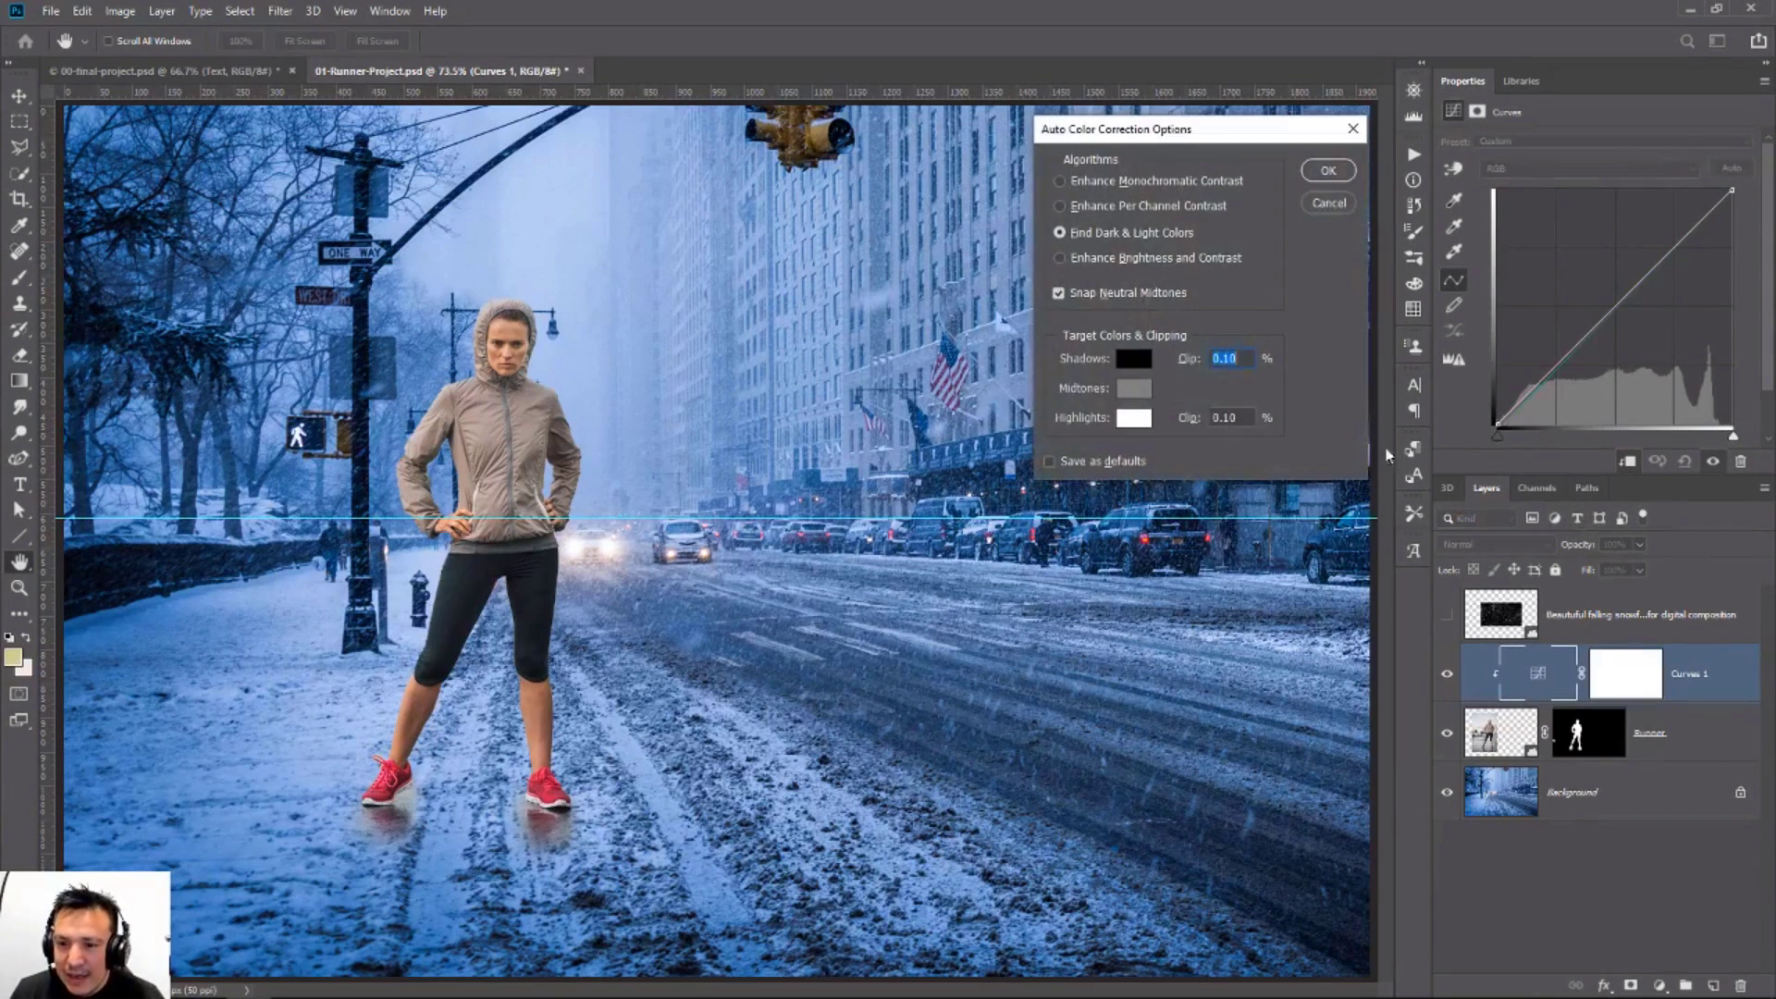
{"action": "left_click", "coordinate": [1133, 358]}
{"action": "left_click", "coordinate": [100, 575]}
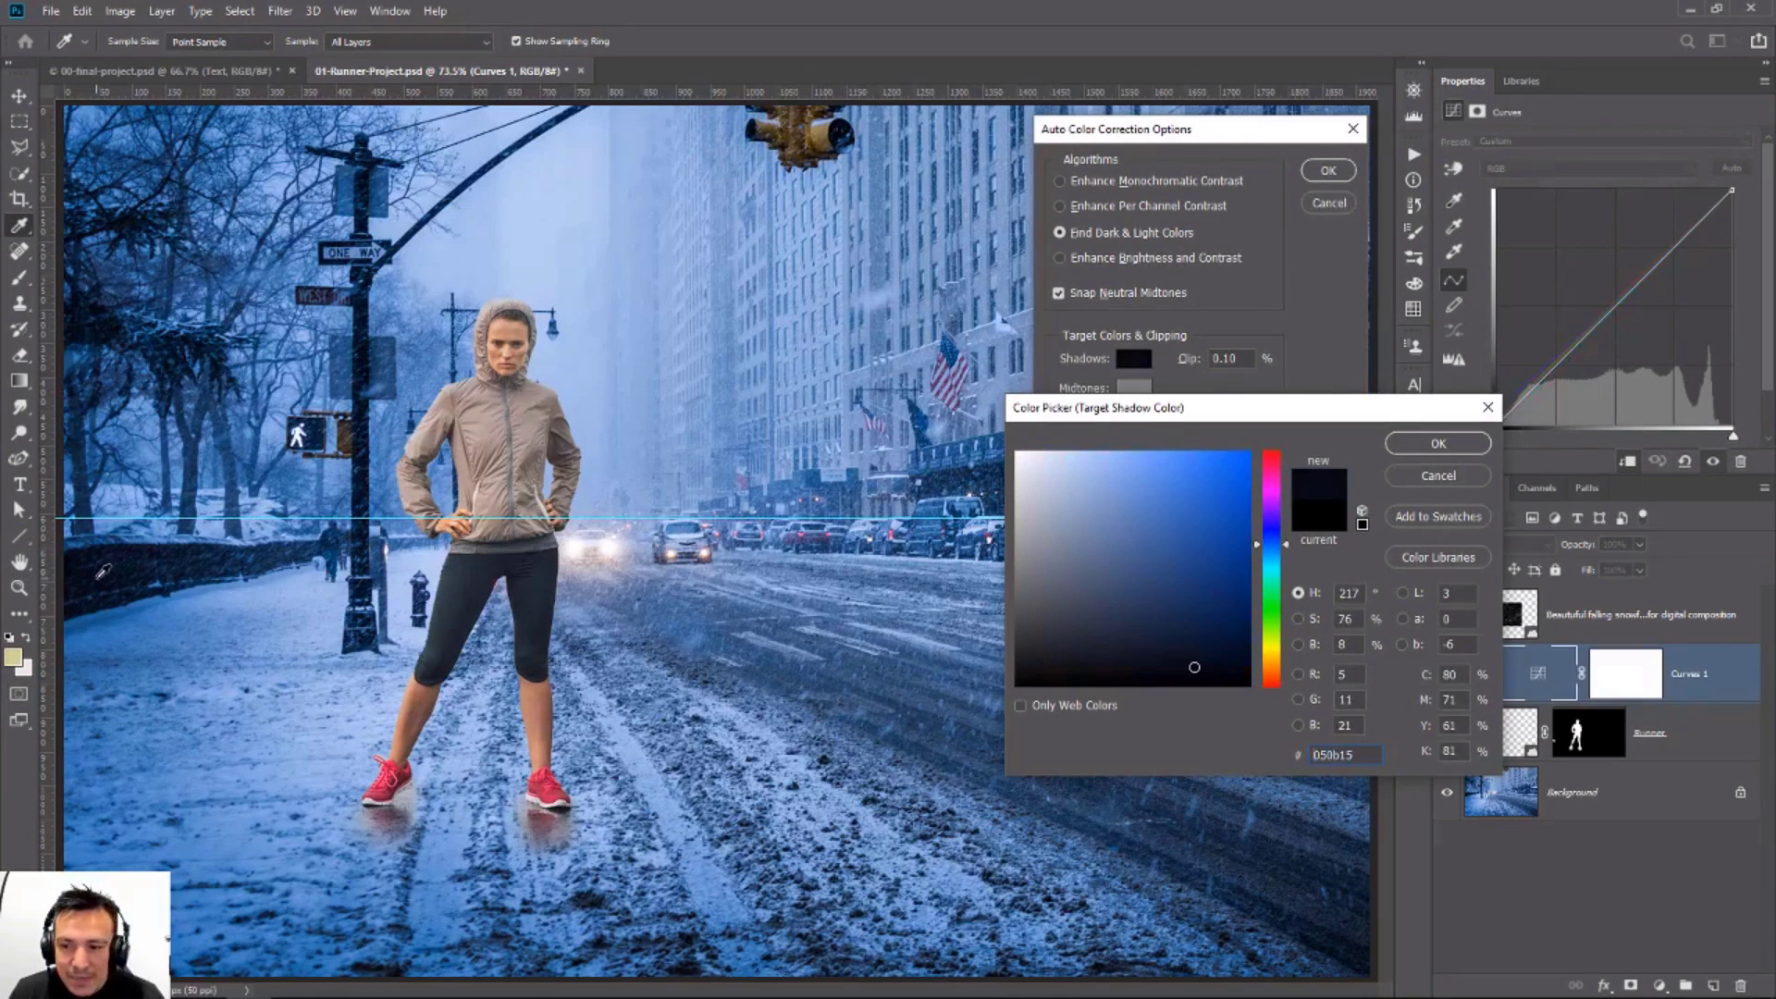
{"action": "left_click_drag", "start_coordinate": [1186, 676], "coordinate": [1209, 656]}
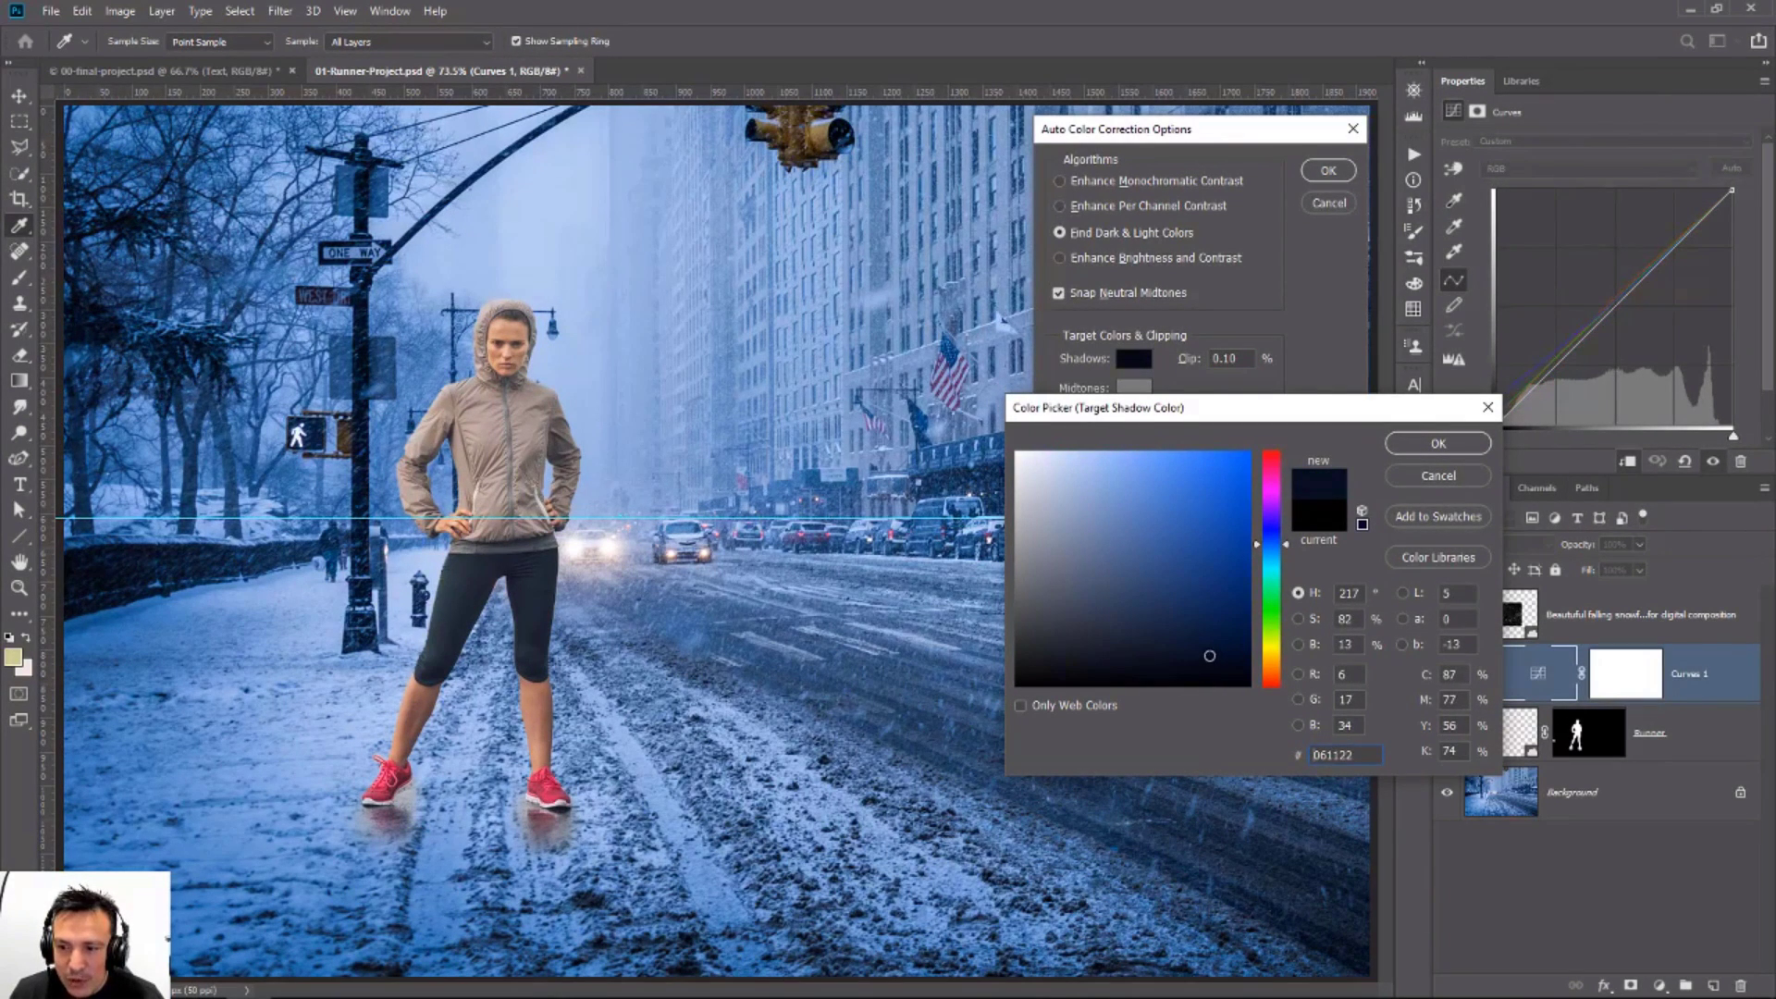
{"action": "left_click", "coordinate": [1419, 446]}
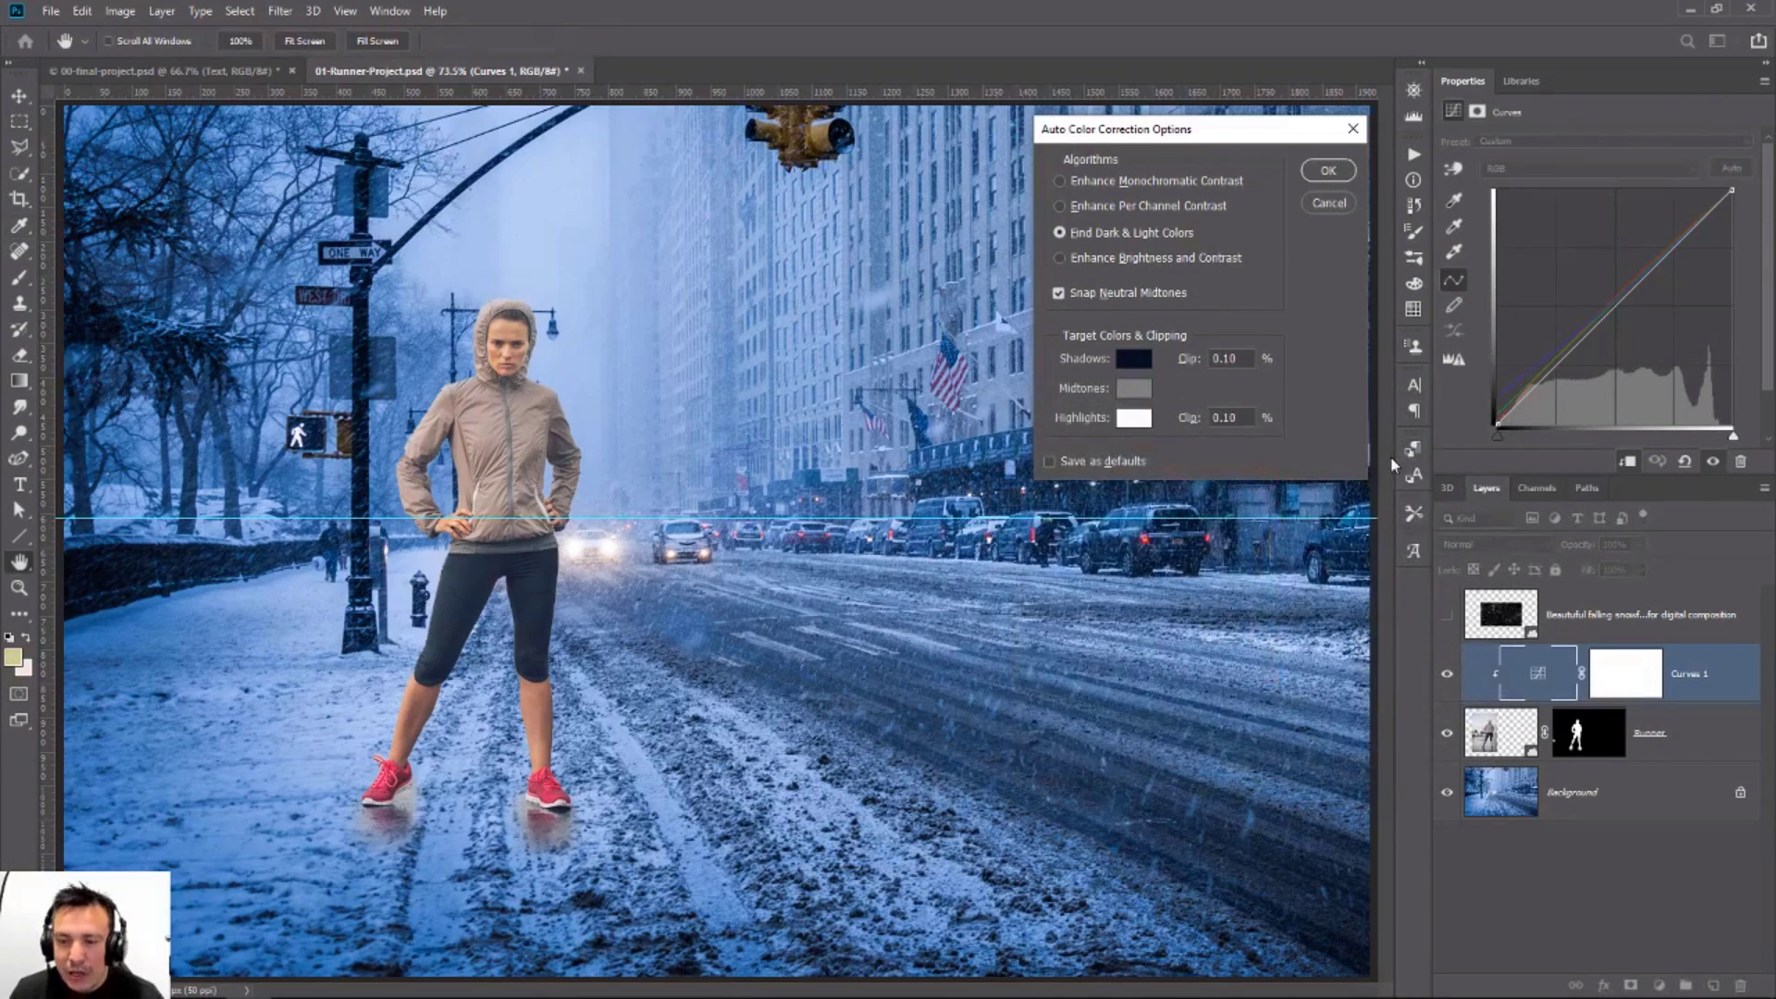
Step: Sample the snow beside the runner as the target highlight color, #b6cbf0, and turn off Snap Neutral Midtones
{"action": "left_click", "coordinate": [1134, 419]}
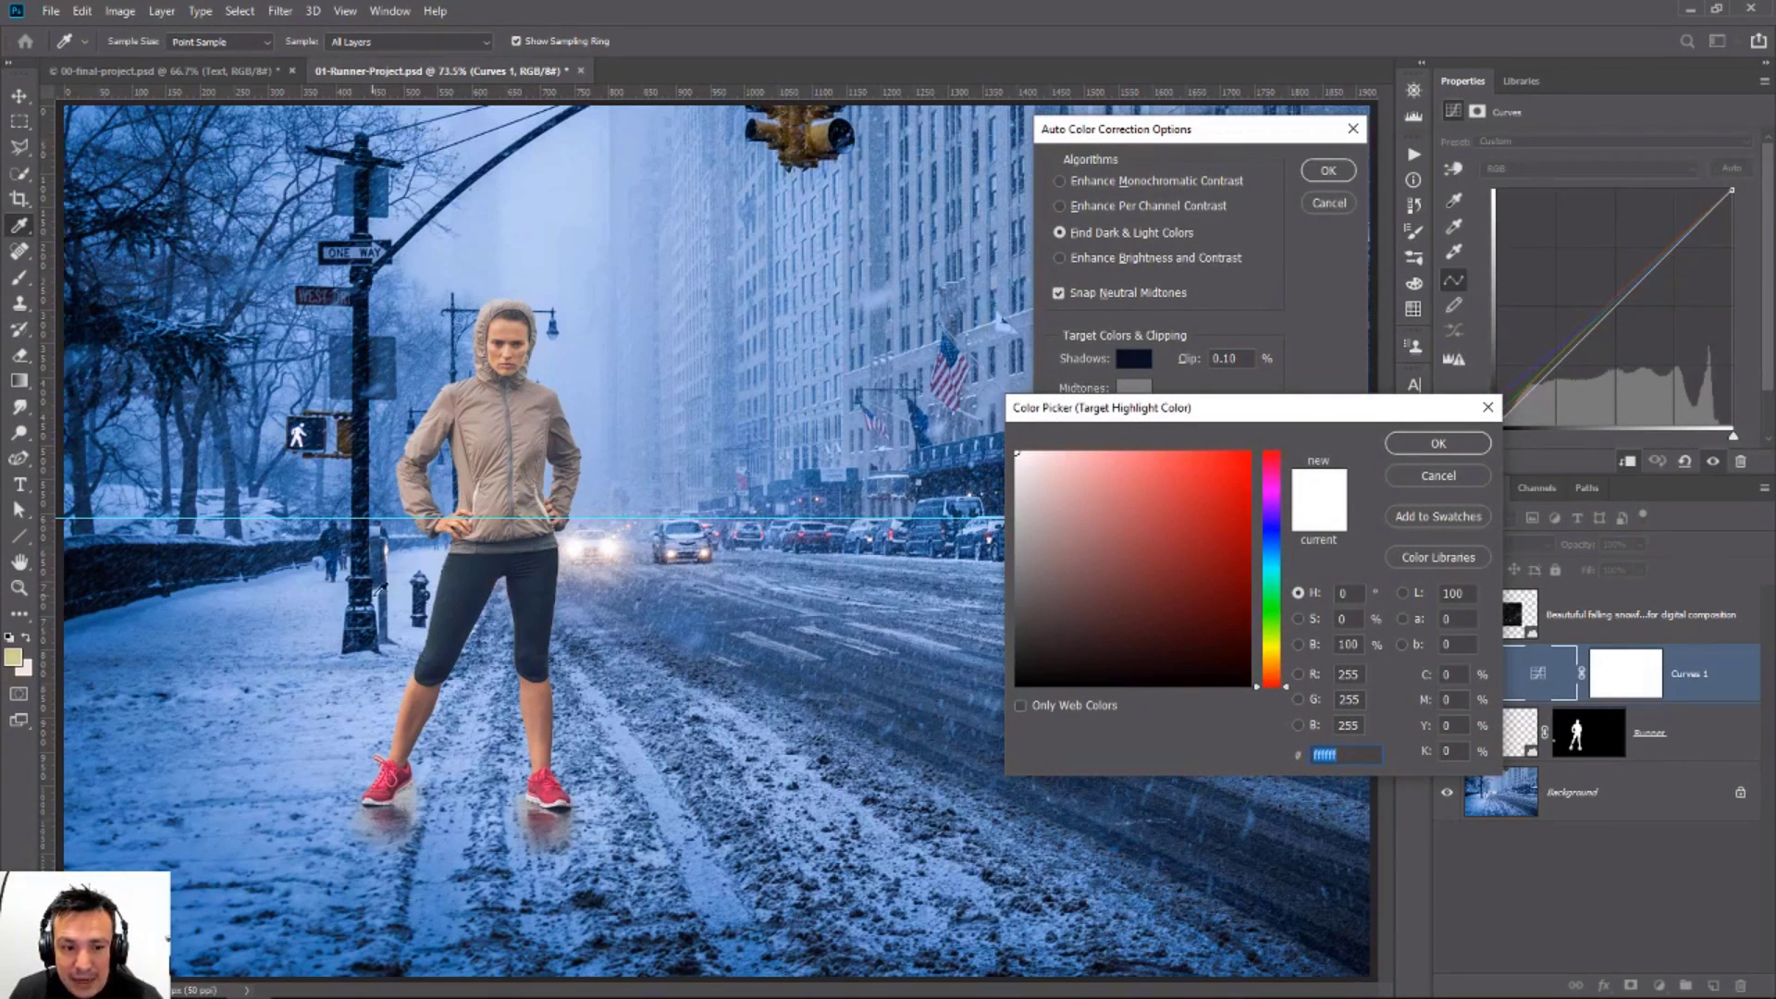
{"action": "left_click", "coordinate": [433, 558]}
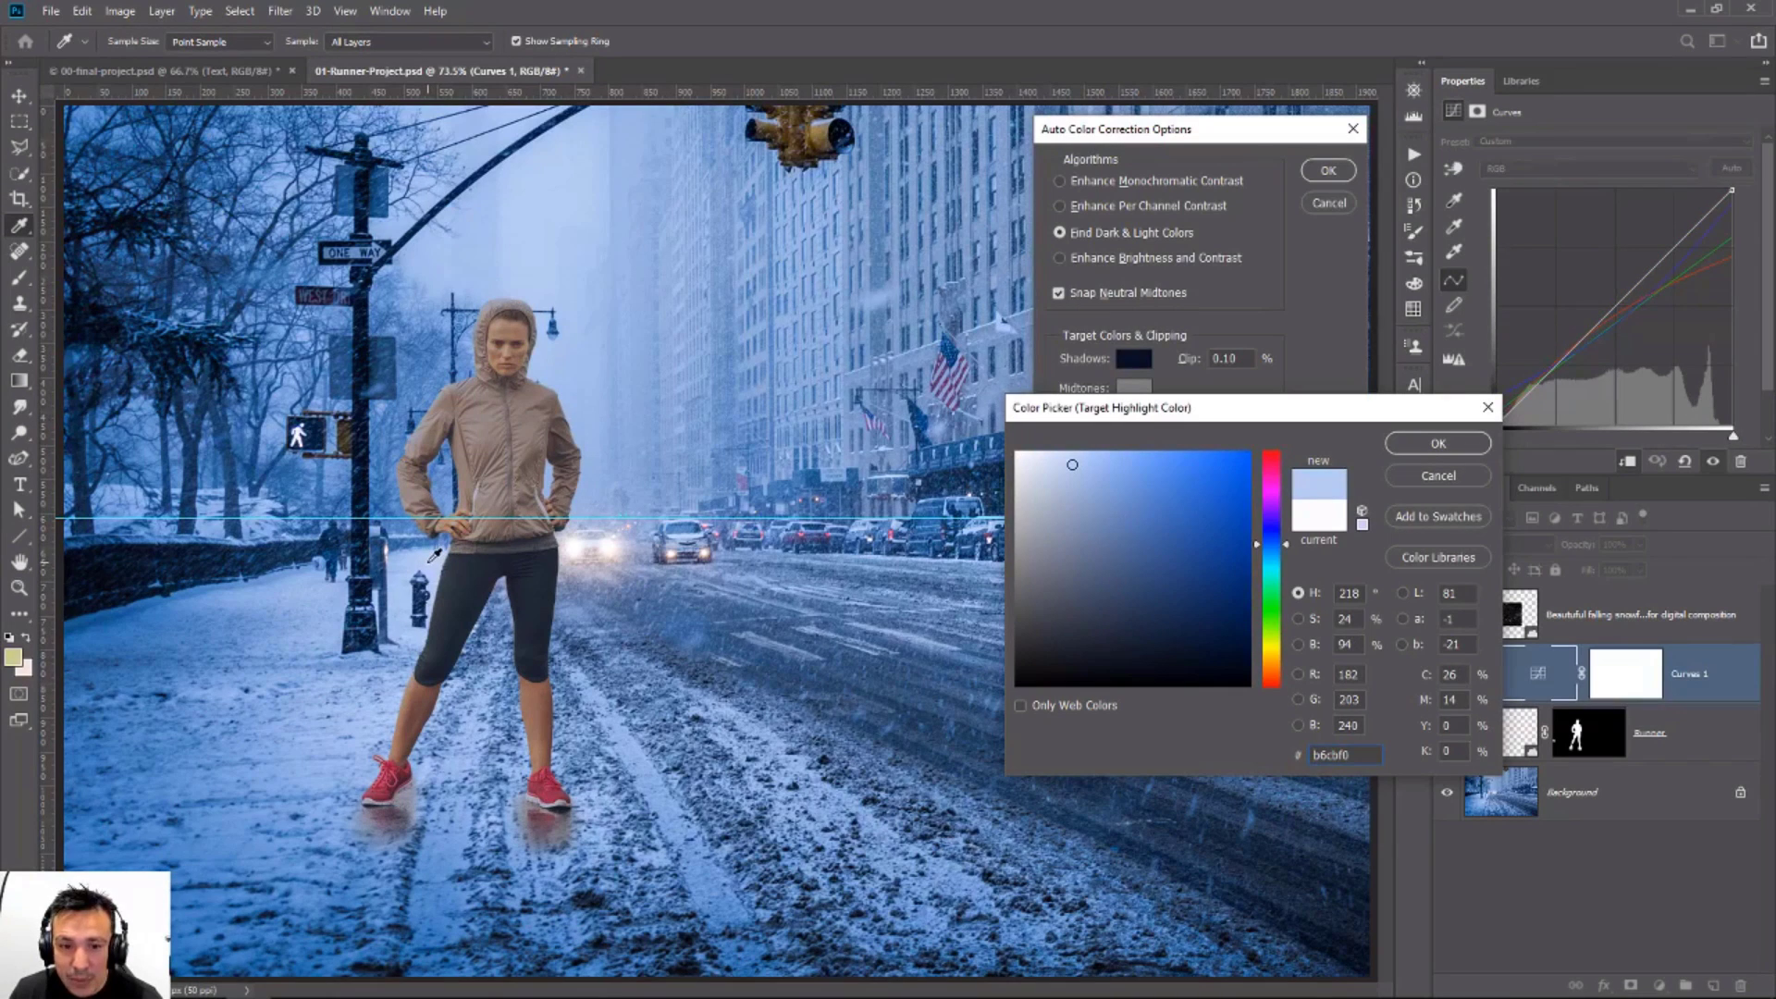
{"action": "left_click", "coordinate": [1438, 446]}
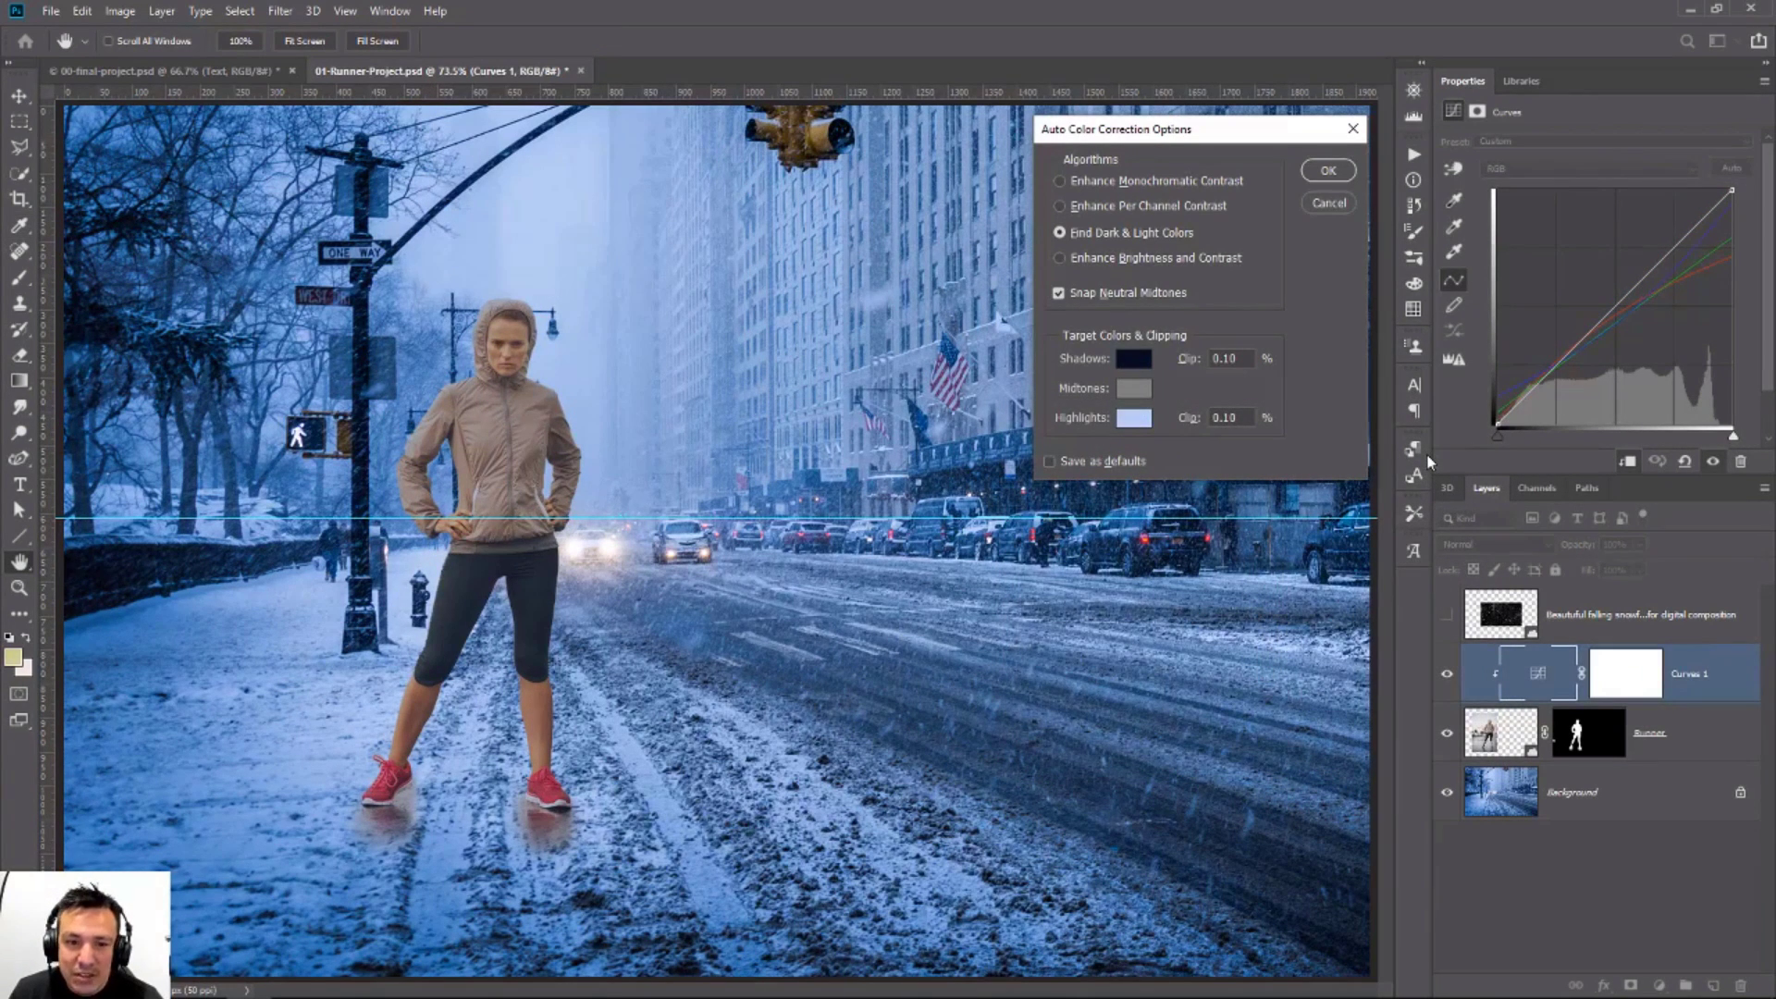
{"action": "left_click", "coordinate": [1059, 293]}
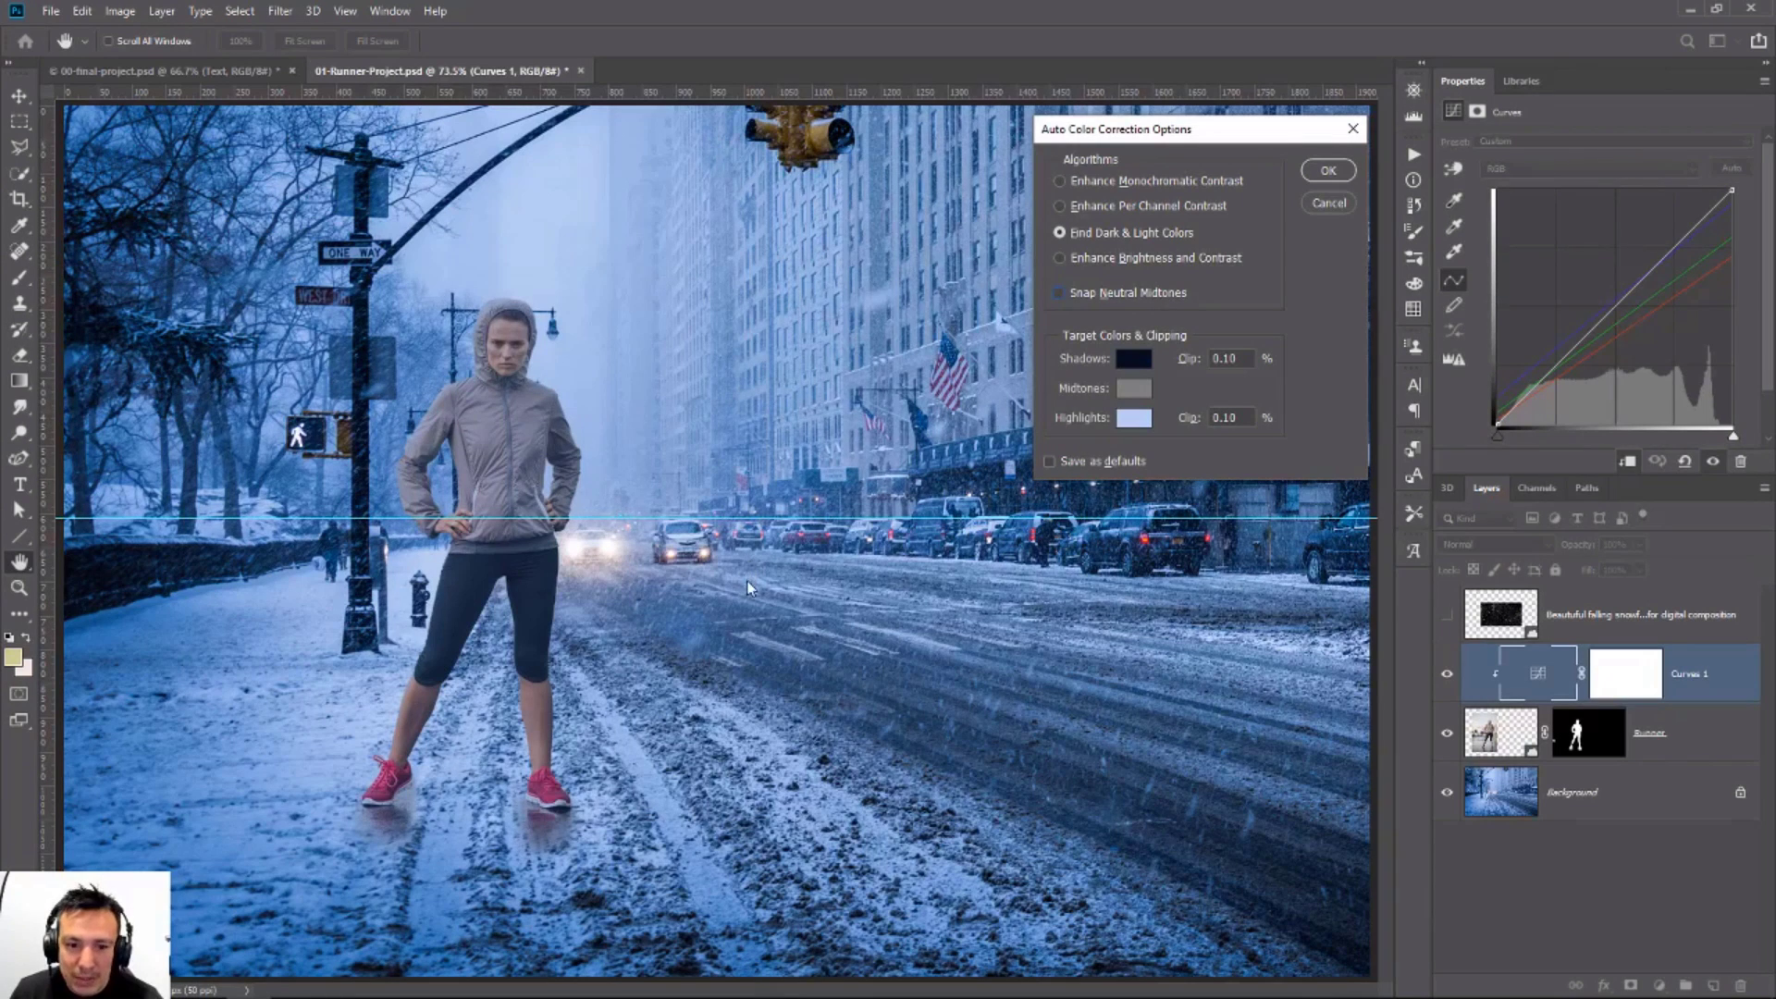
Step: Change the target shadow color to a slightly brighter, more saturated navy, about #051932
{"action": "left_click", "coordinate": [1134, 359]}
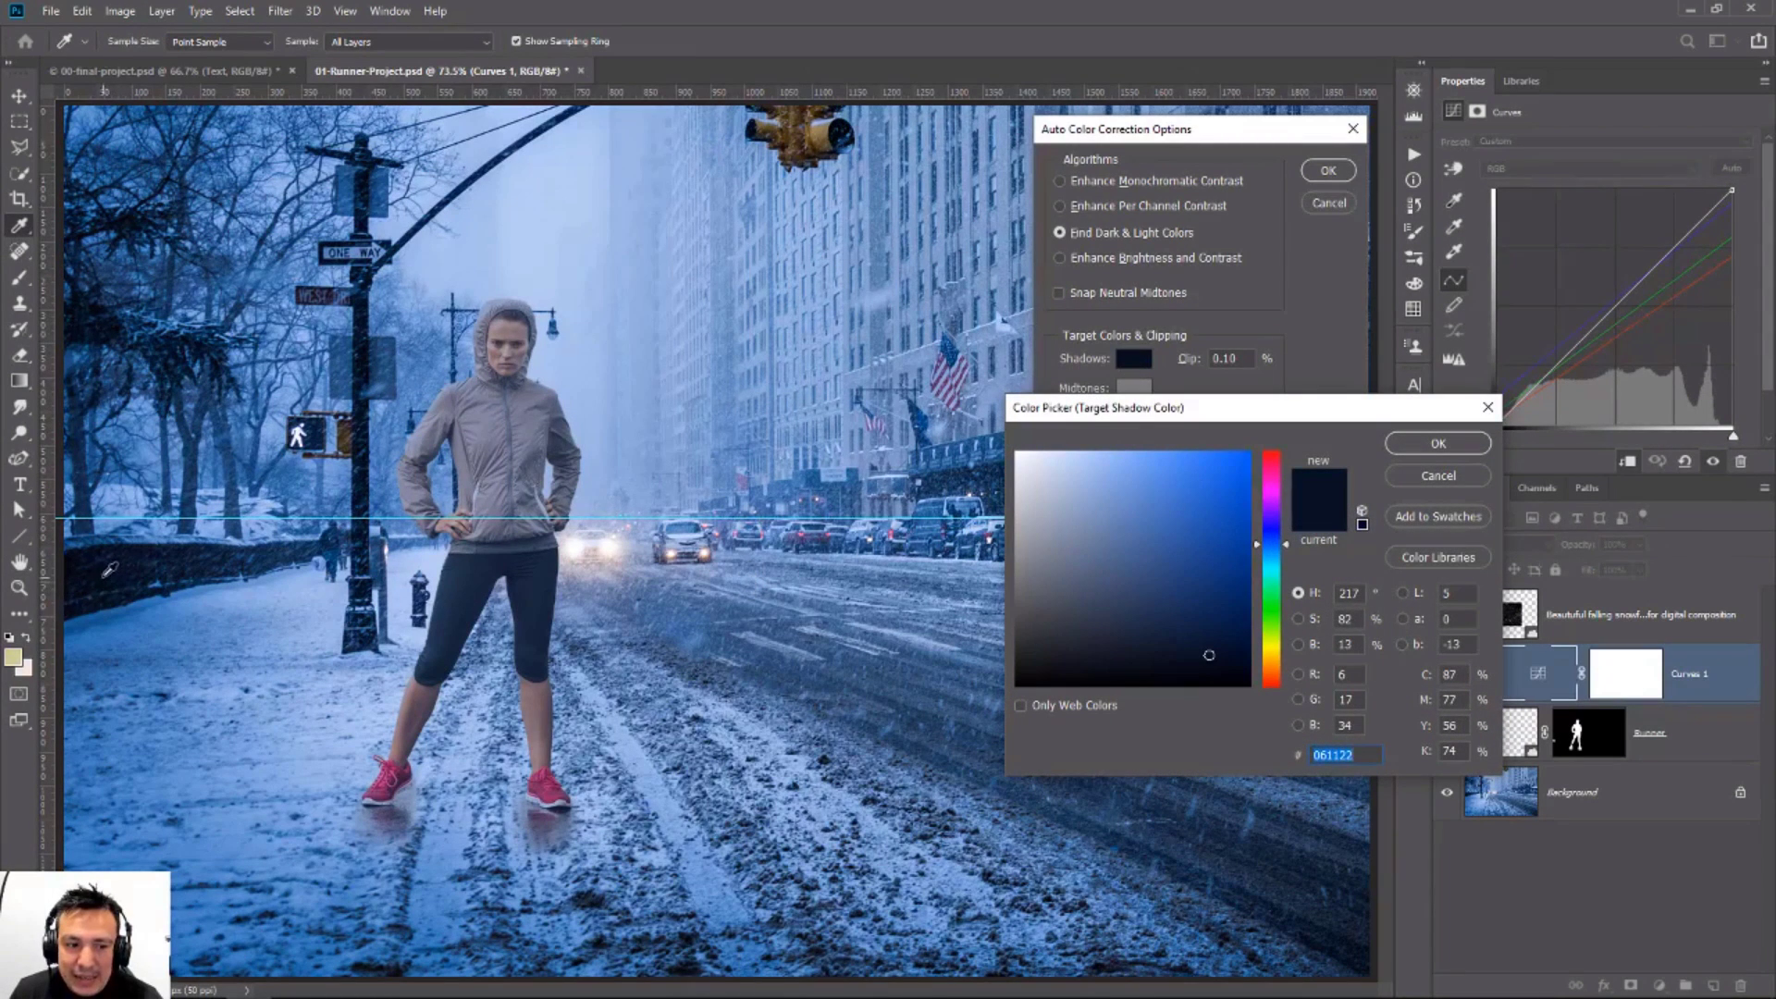
{"action": "left_click", "coordinate": [1236, 590]}
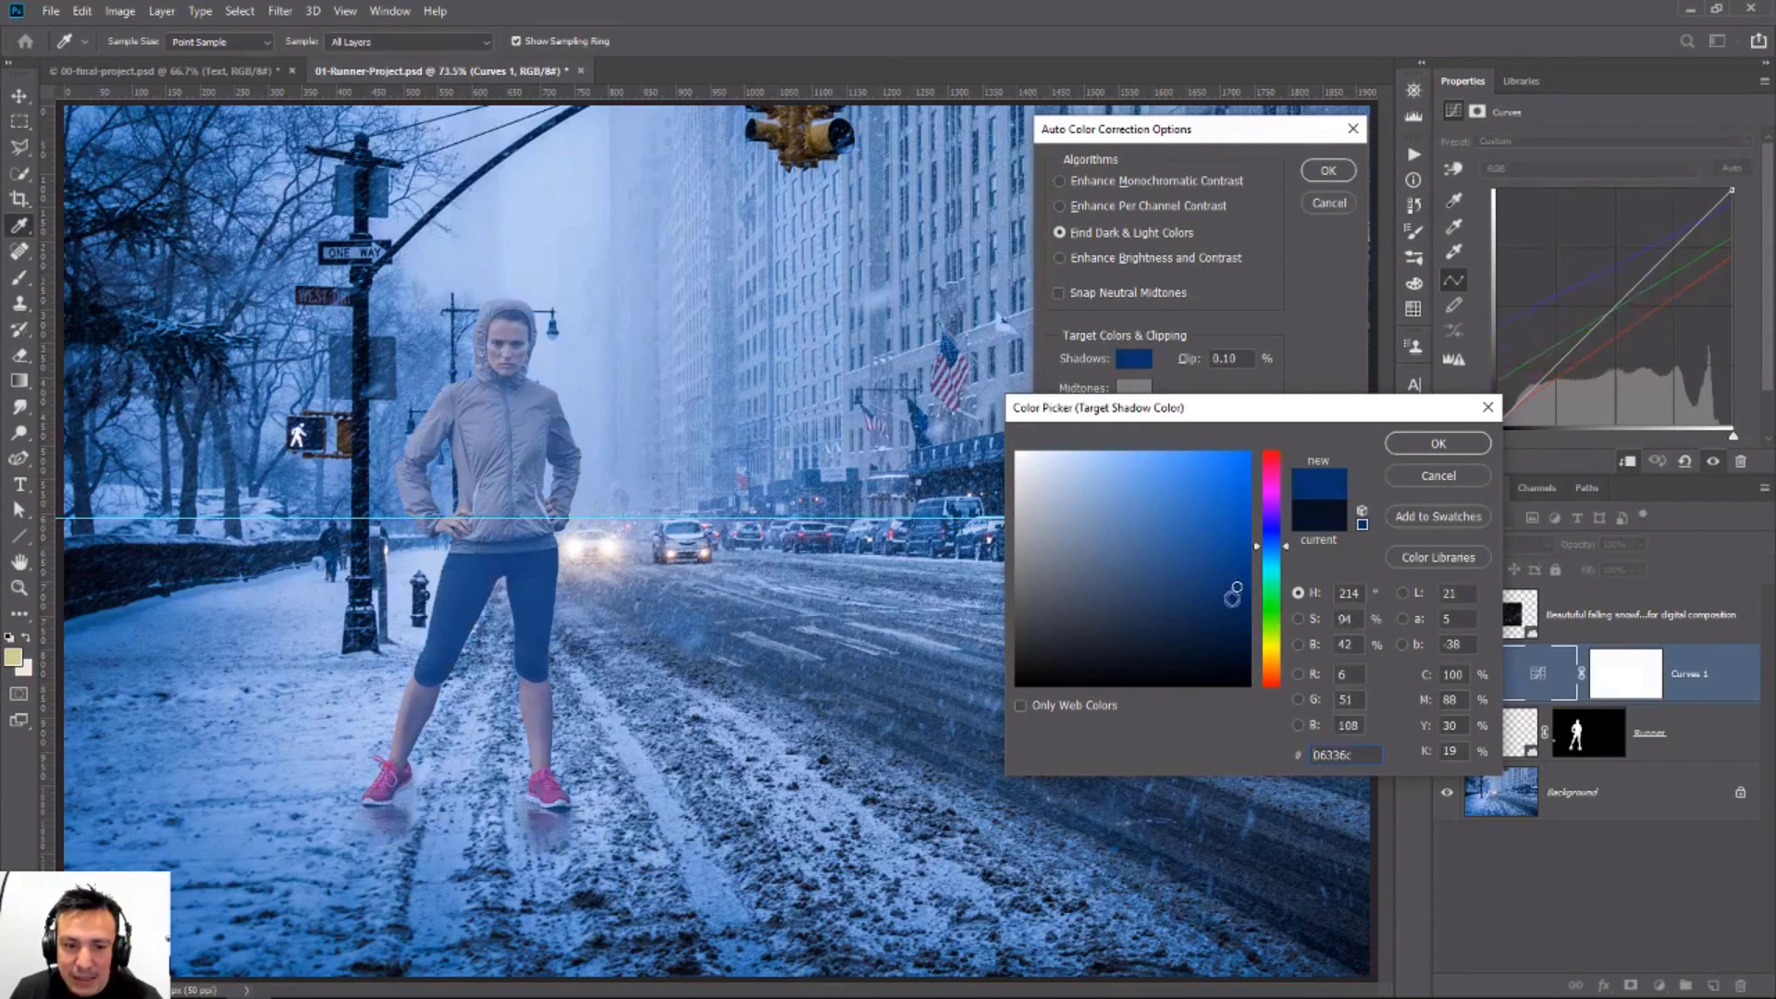
{"action": "left_click_drag", "start_coordinate": [1233, 595], "coordinate": [1217, 647]}
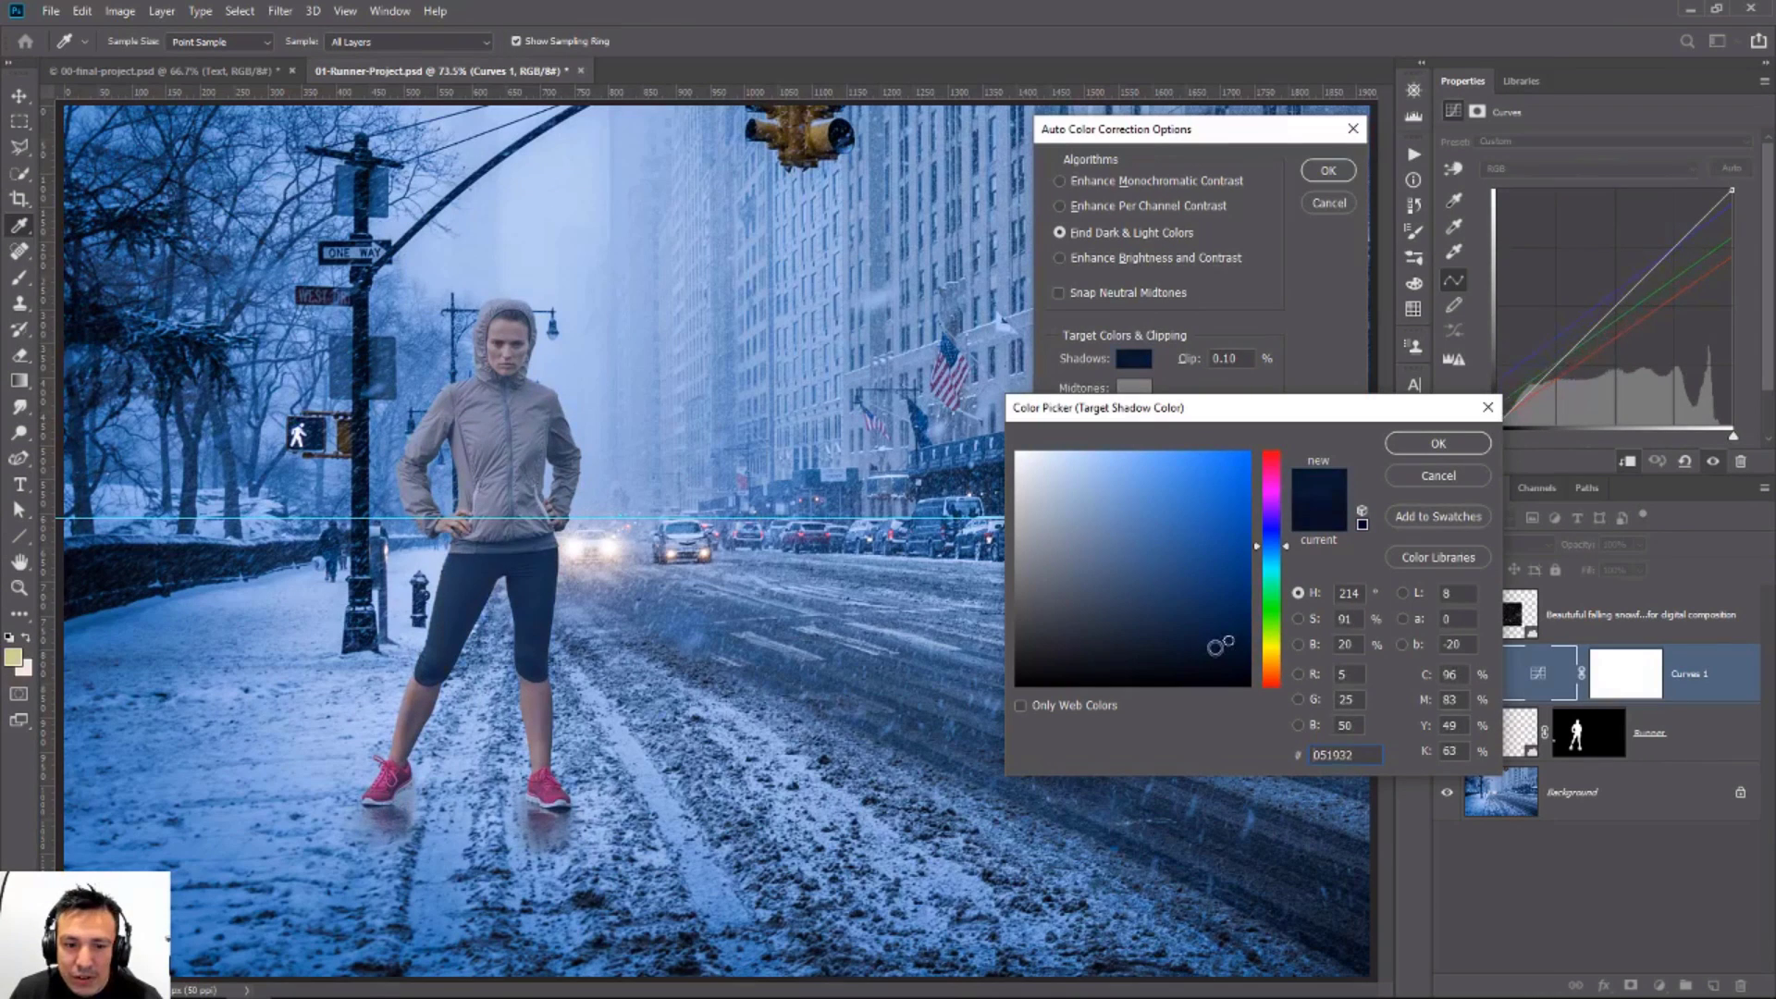
{"action": "left_click", "coordinate": [1416, 474]}
Step: Lighten the target highlight color to #c3d6f7 and apply the auto color correction without saving the target colors as defaults
{"action": "left_click", "coordinate": [1135, 418]}
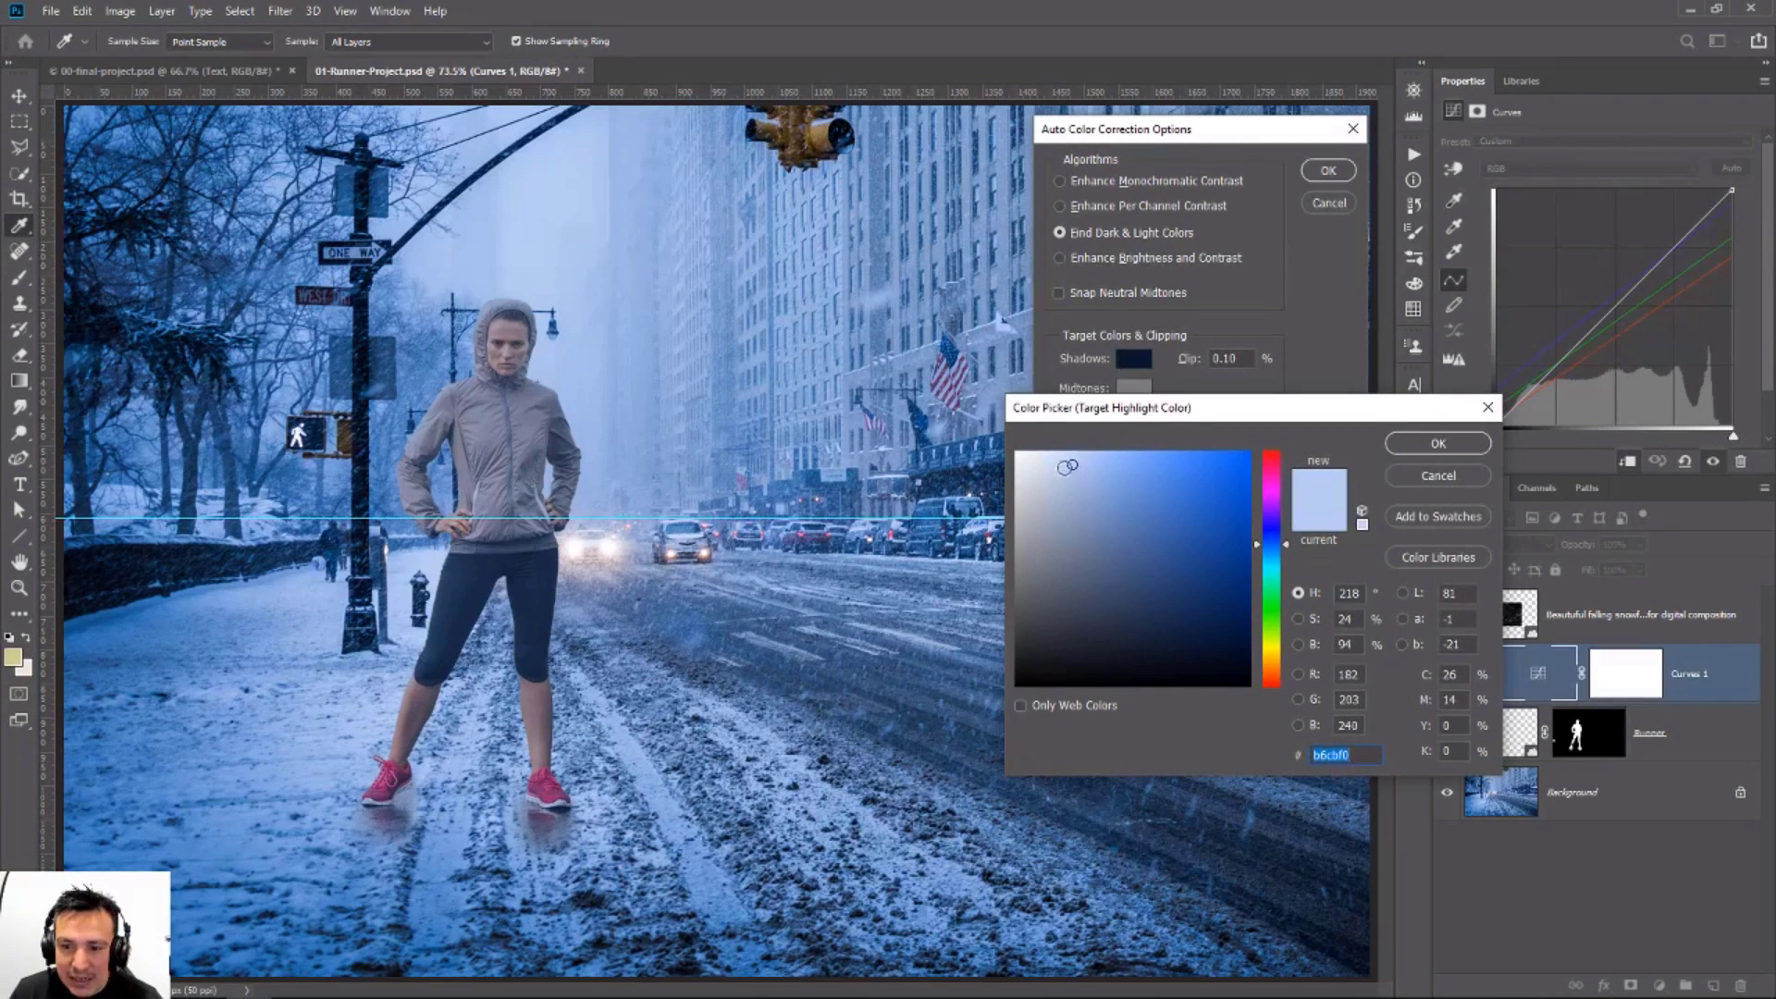
{"action": "left_click_drag", "start_coordinate": [1066, 468], "coordinate": [1063, 462]}
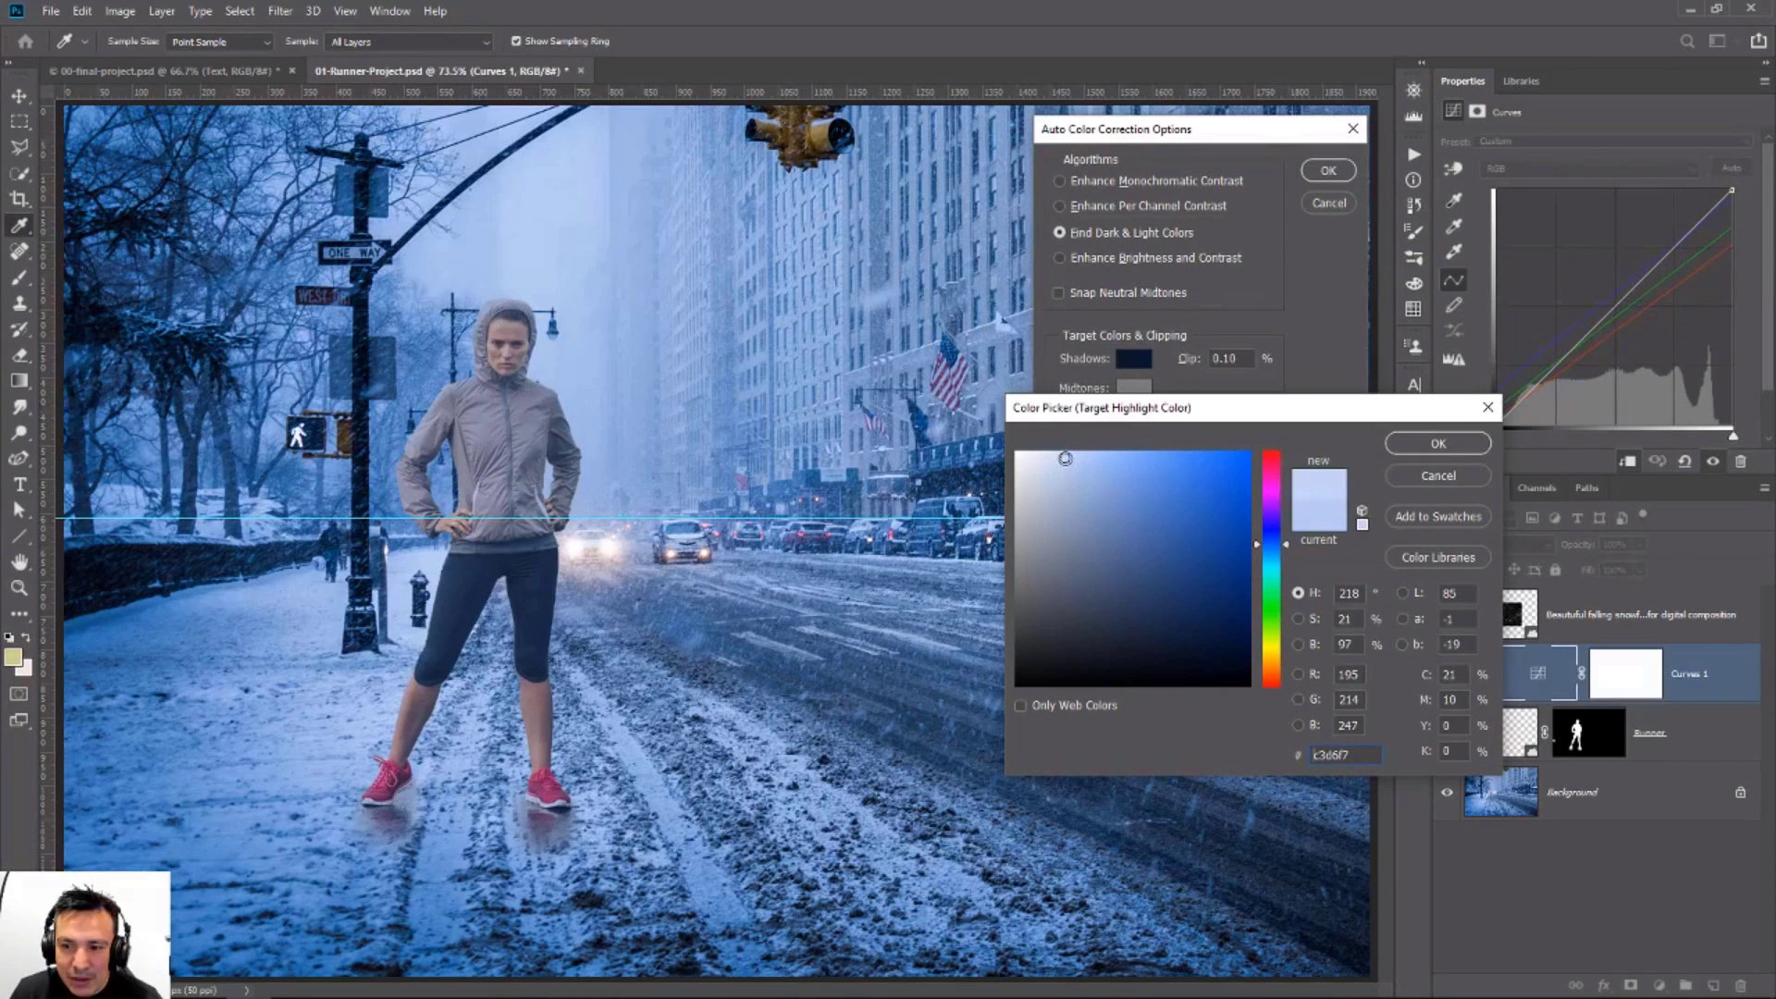
{"action": "left_click", "coordinate": [1439, 444]}
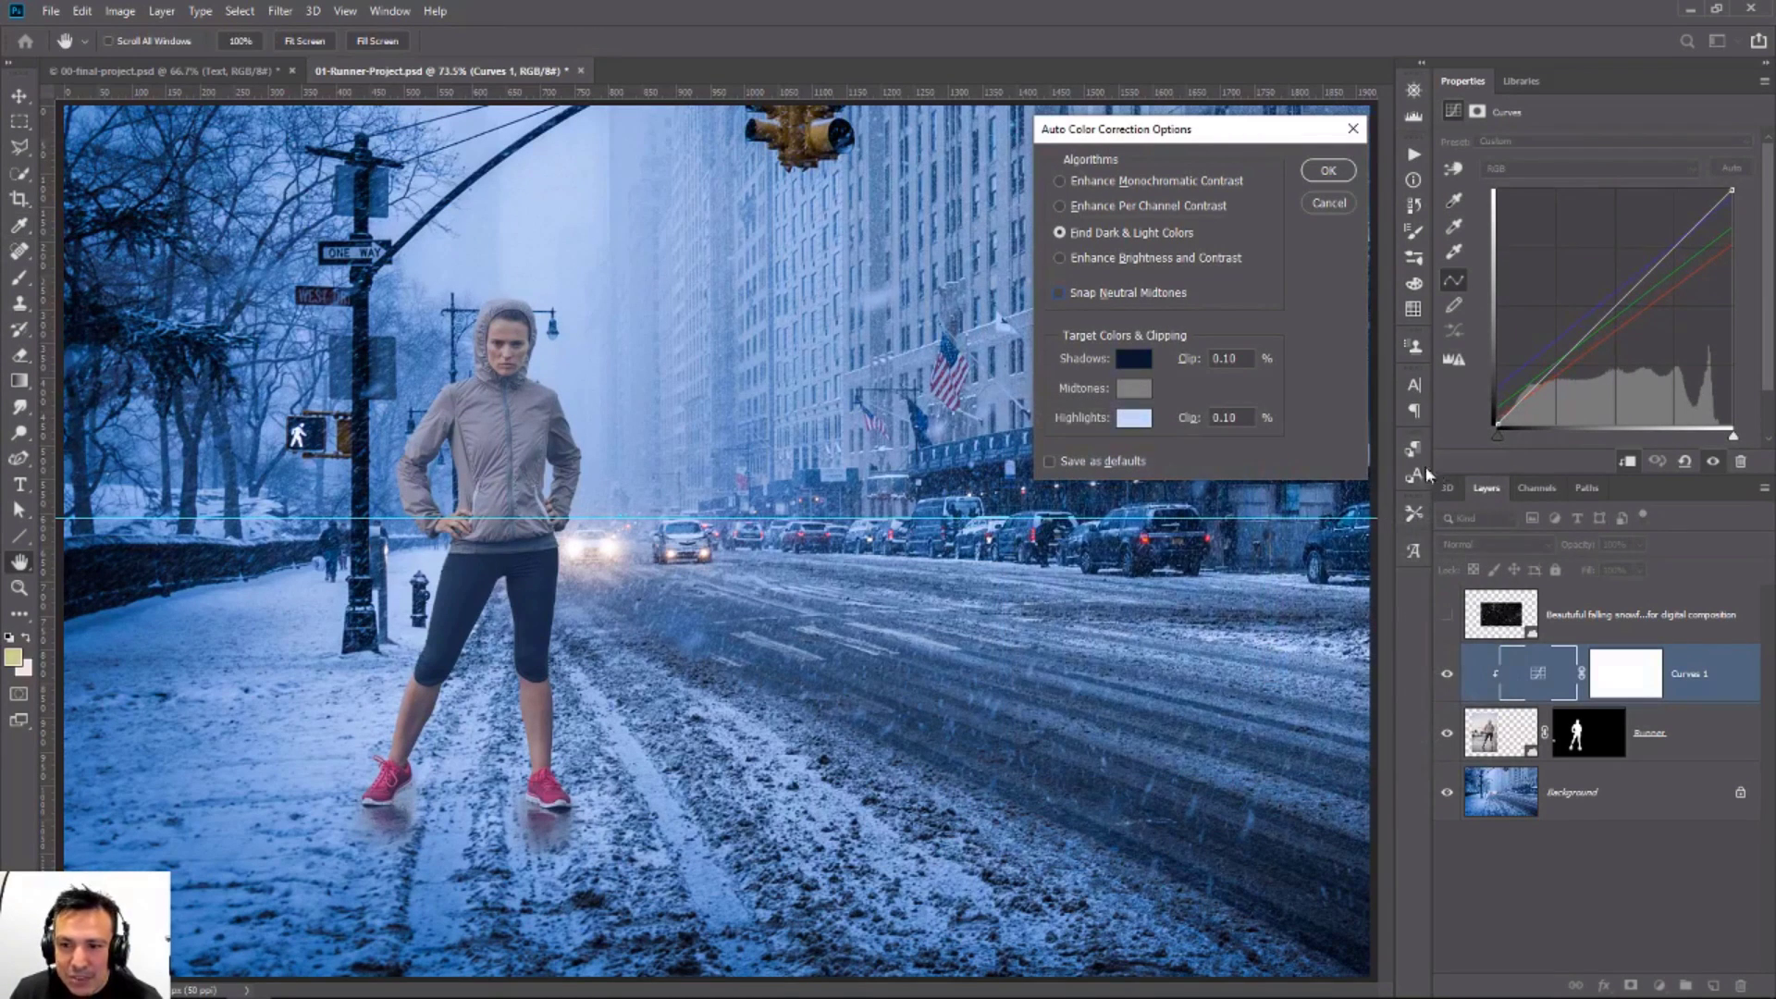
{"action": "left_click", "coordinate": [1328, 172]}
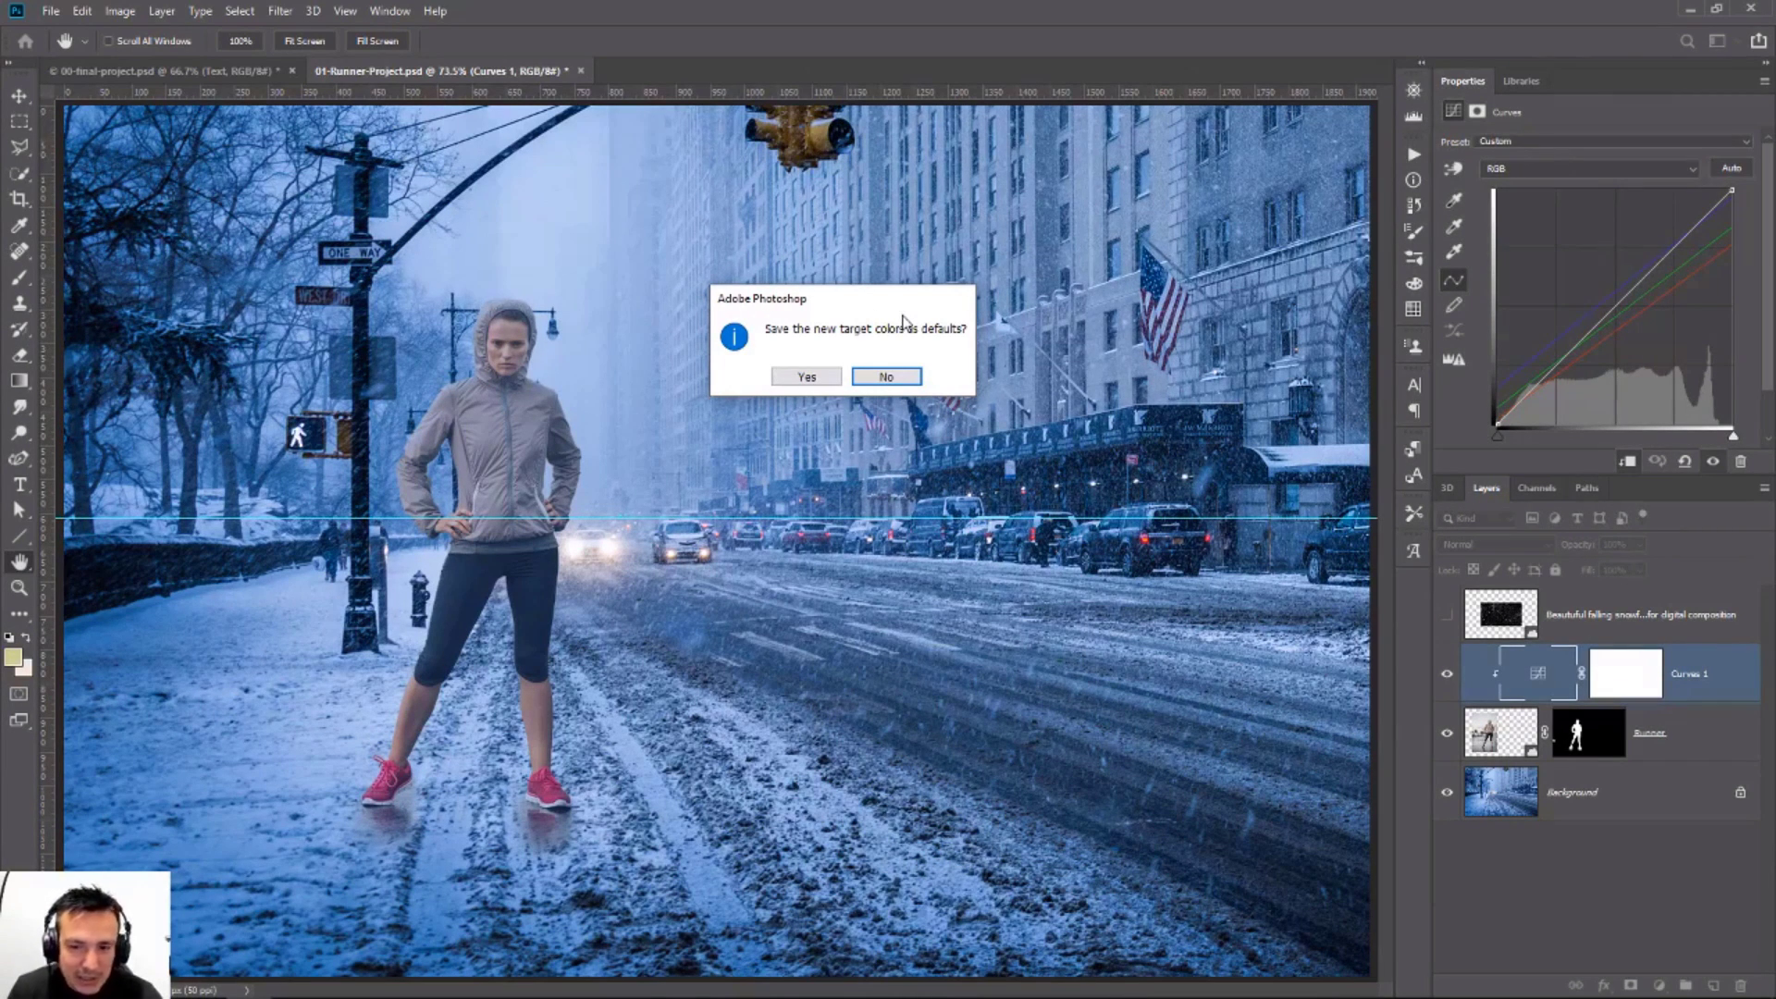
{"action": "left_click", "coordinate": [907, 376]}
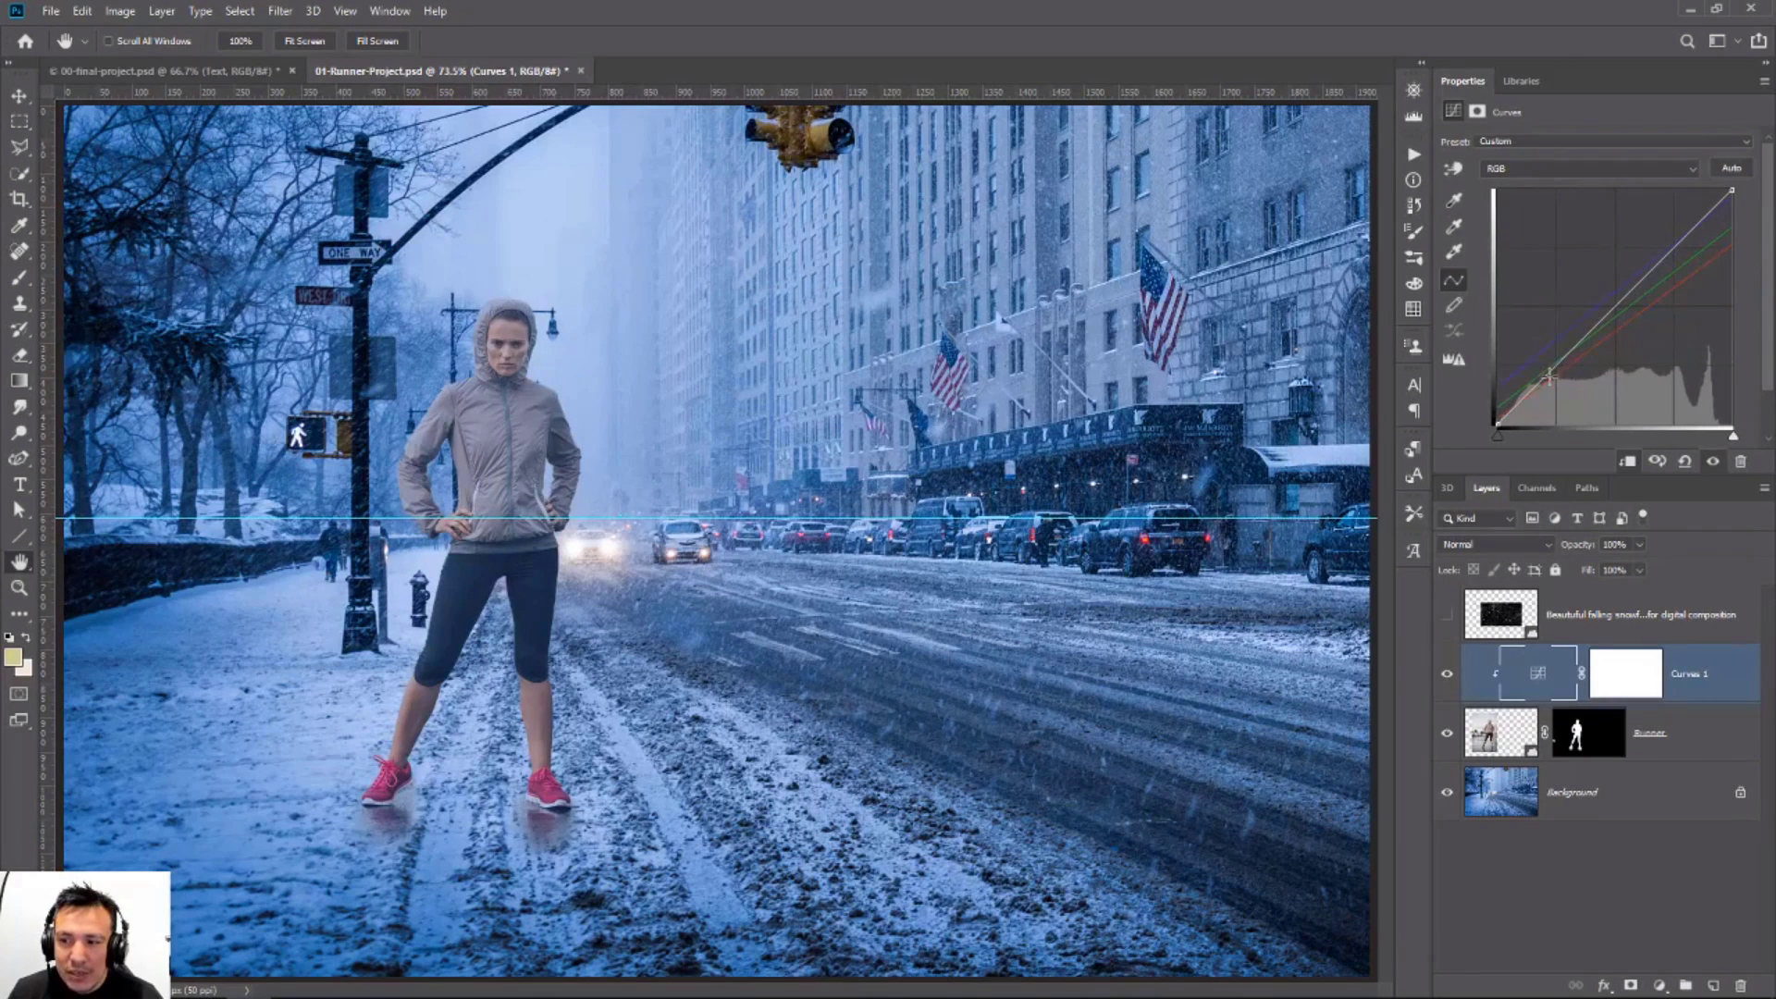
Step: Try a strong S-shaped contrast curve on the RGB channel of Curves 1, and remove its points again
{"action": "left_click_drag", "start_coordinate": [1548, 376], "coordinate": [1564, 387]}
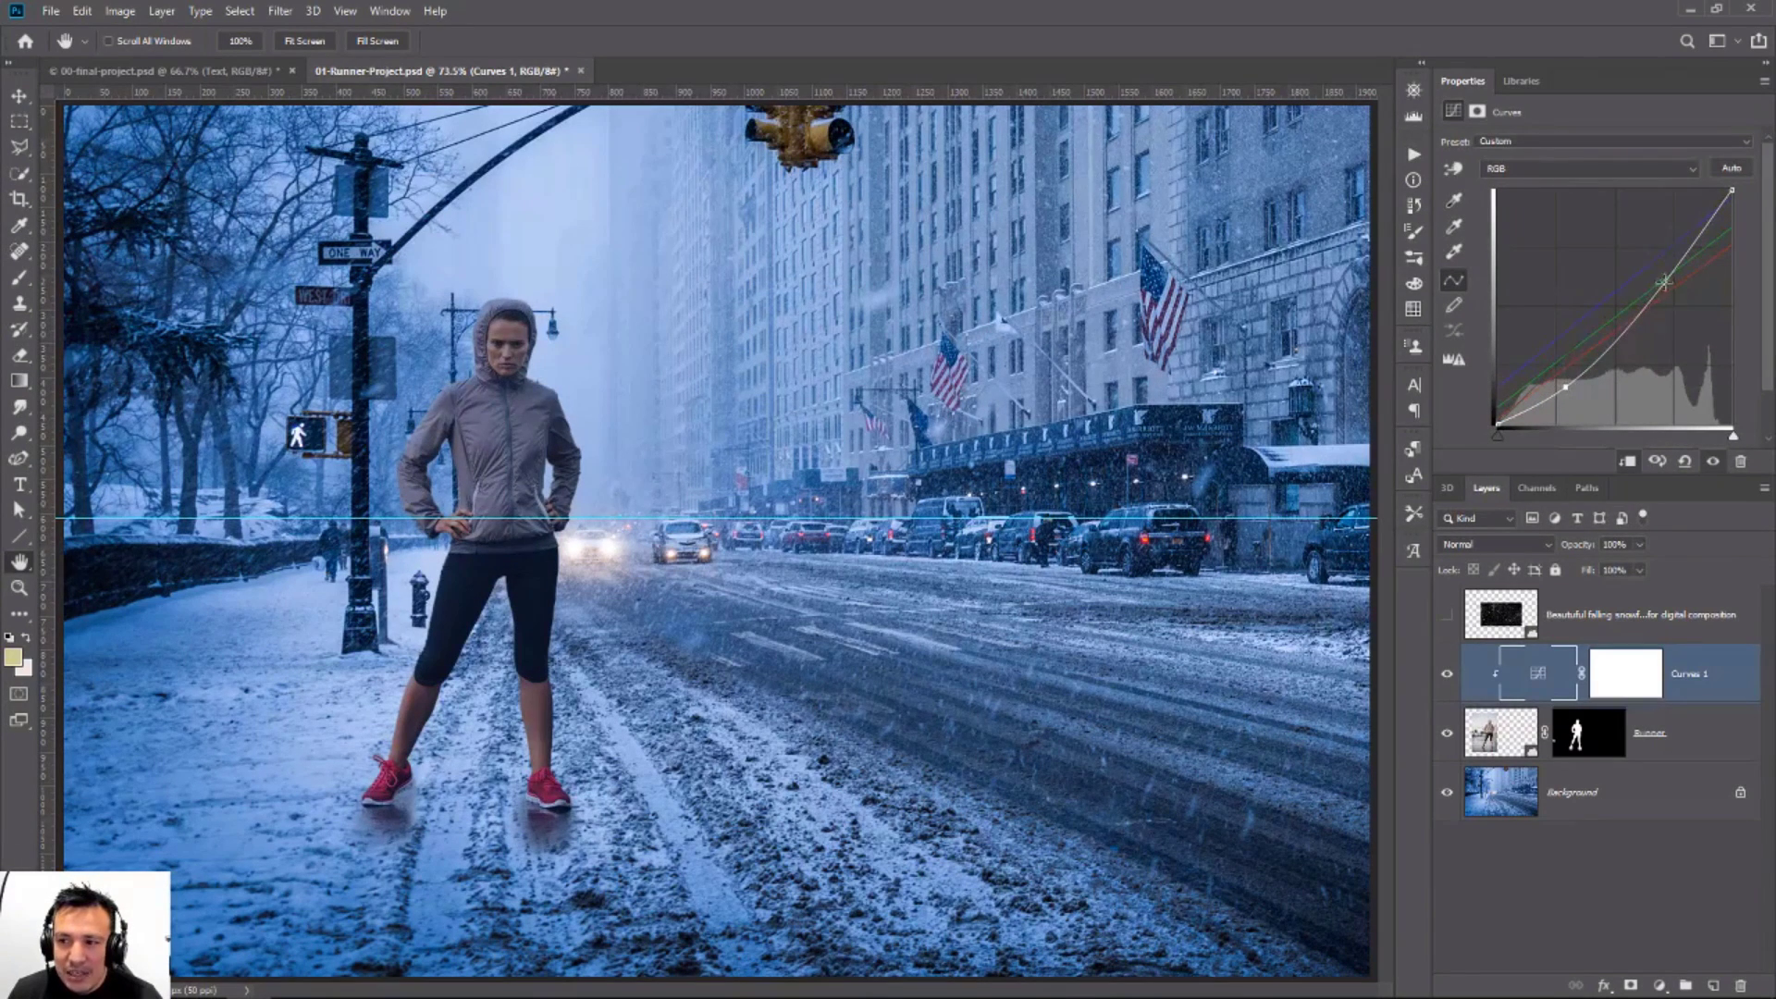
{"action": "left_click_drag", "start_coordinate": [1639, 298], "coordinate": [1637, 265]}
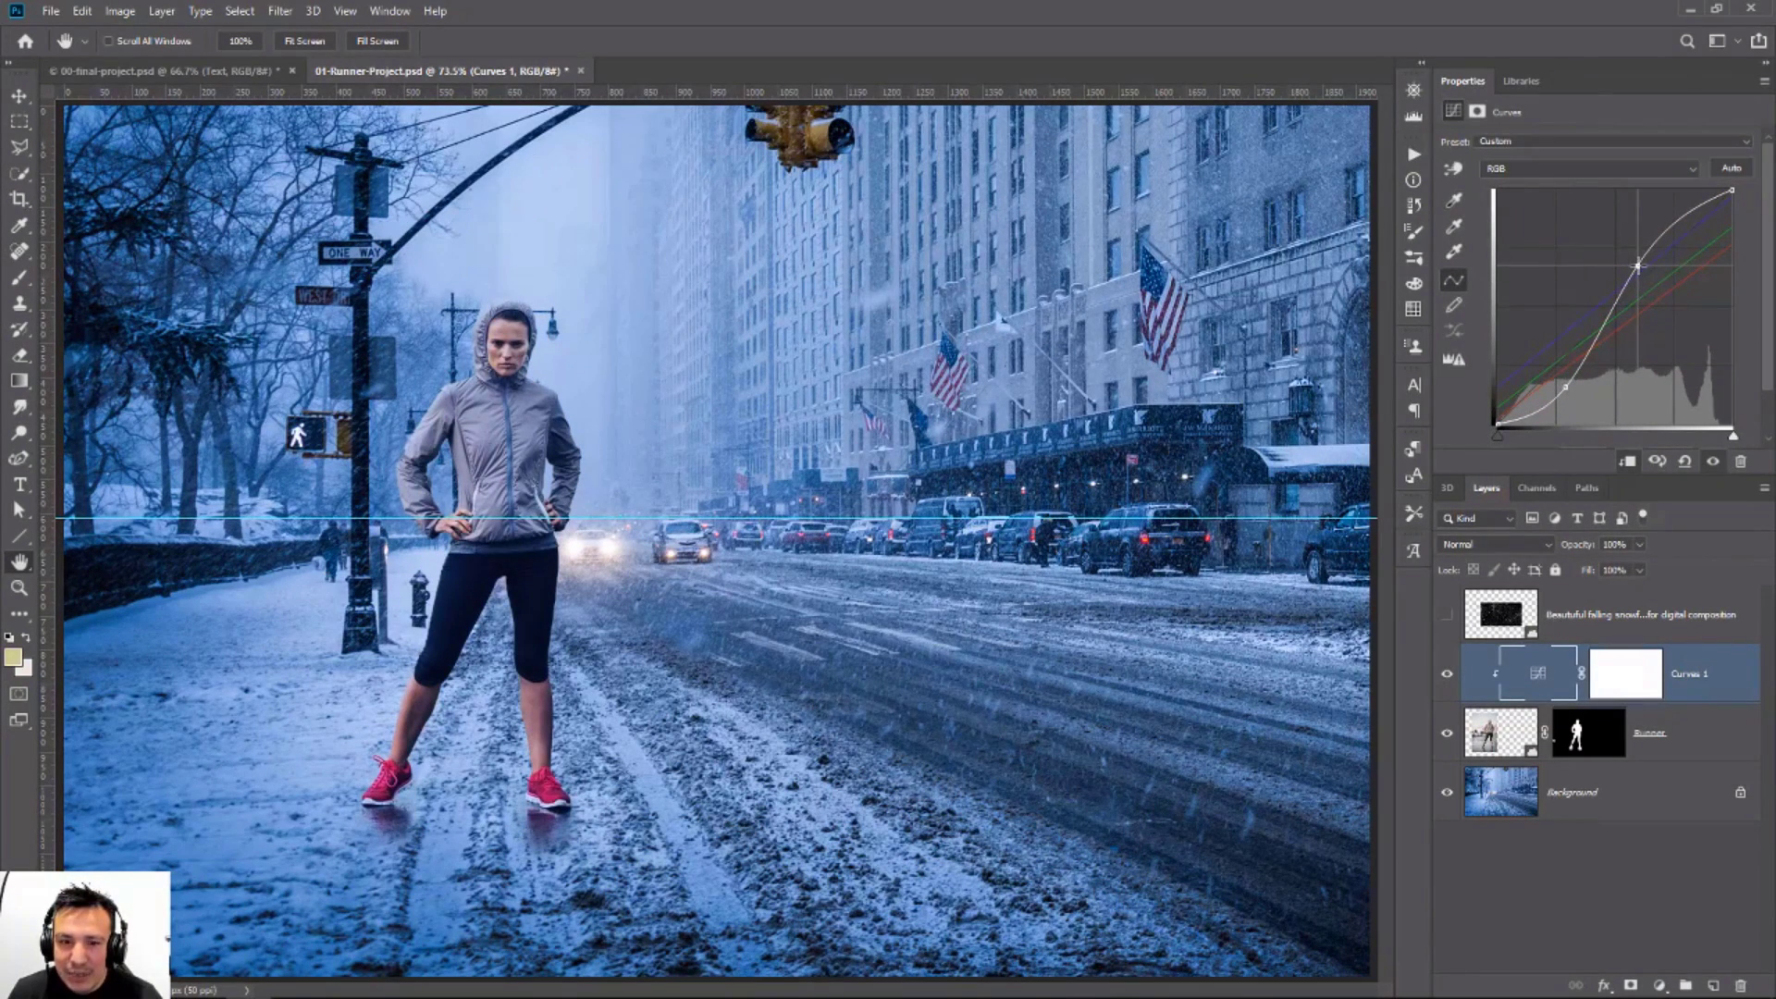
{"action": "left_click_drag", "start_coordinate": [1566, 388], "coordinate": [1532, 384]}
{"action": "left_click_drag", "start_coordinate": [1637, 267], "coordinate": [1709, 441]}
Step: Add a Black & White adjustment layer above Curves 1 for comparing the runner's luminance with the street
{"action": "left_click", "coordinate": [1658, 985]}
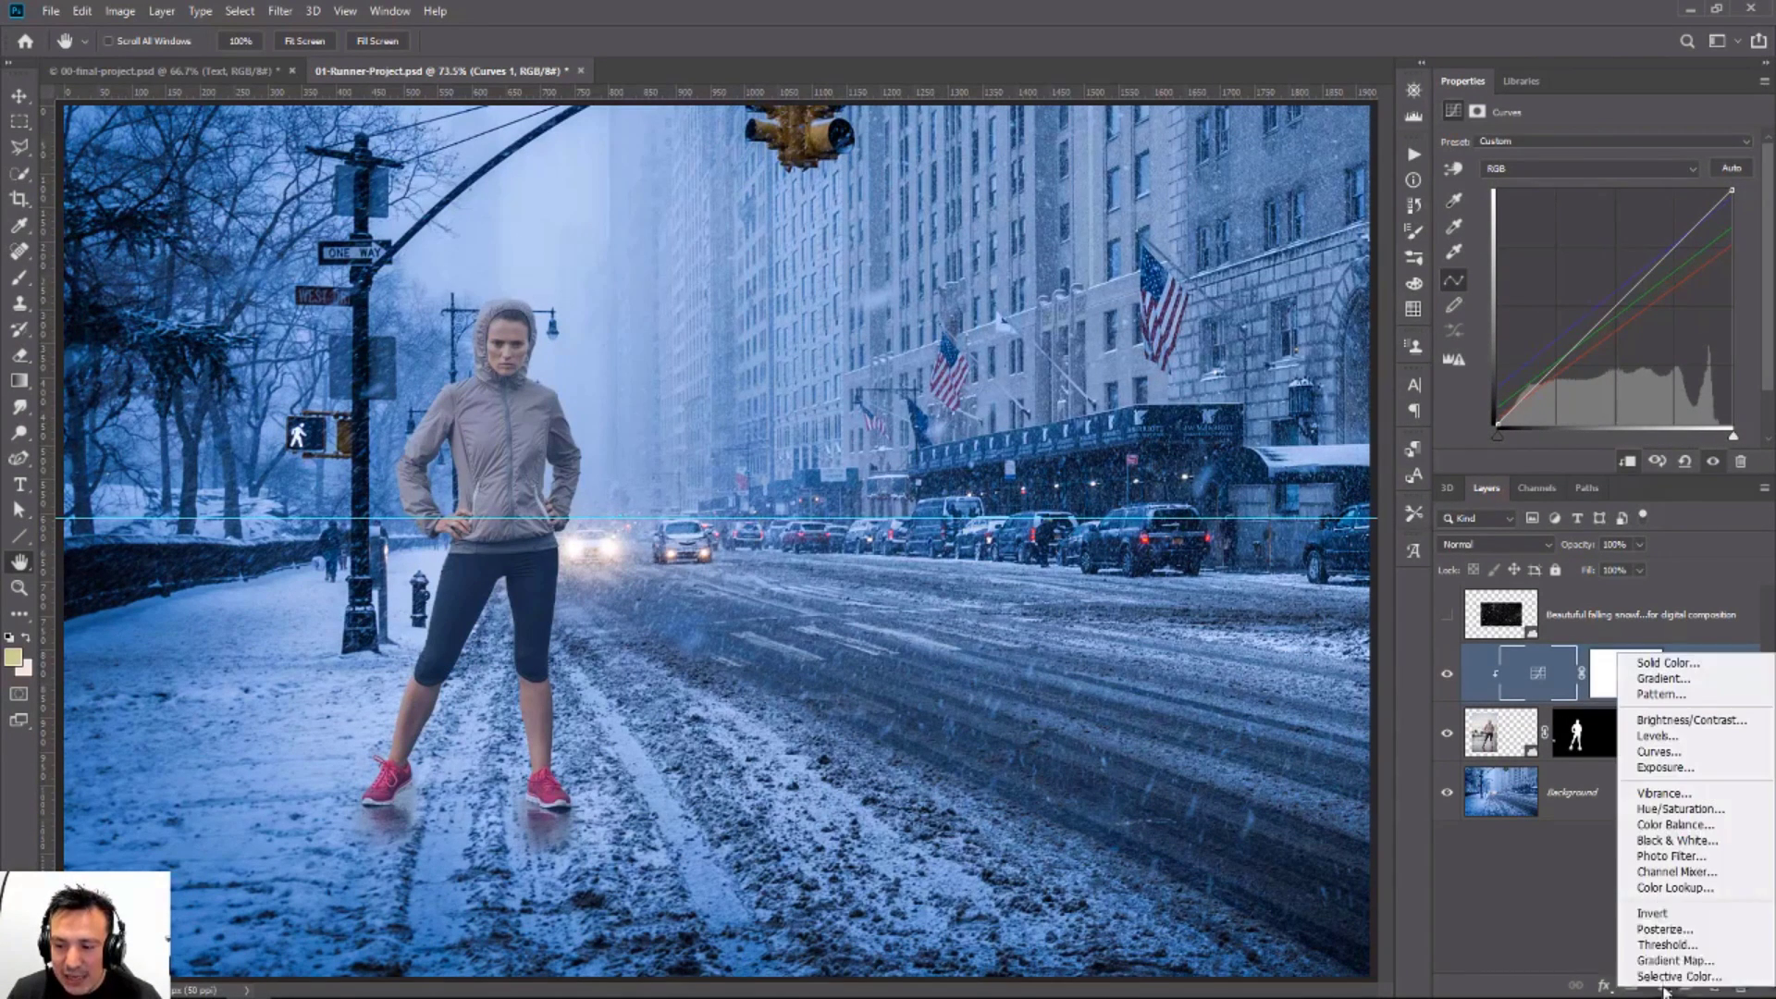
{"action": "left_click", "coordinate": [1712, 844]}
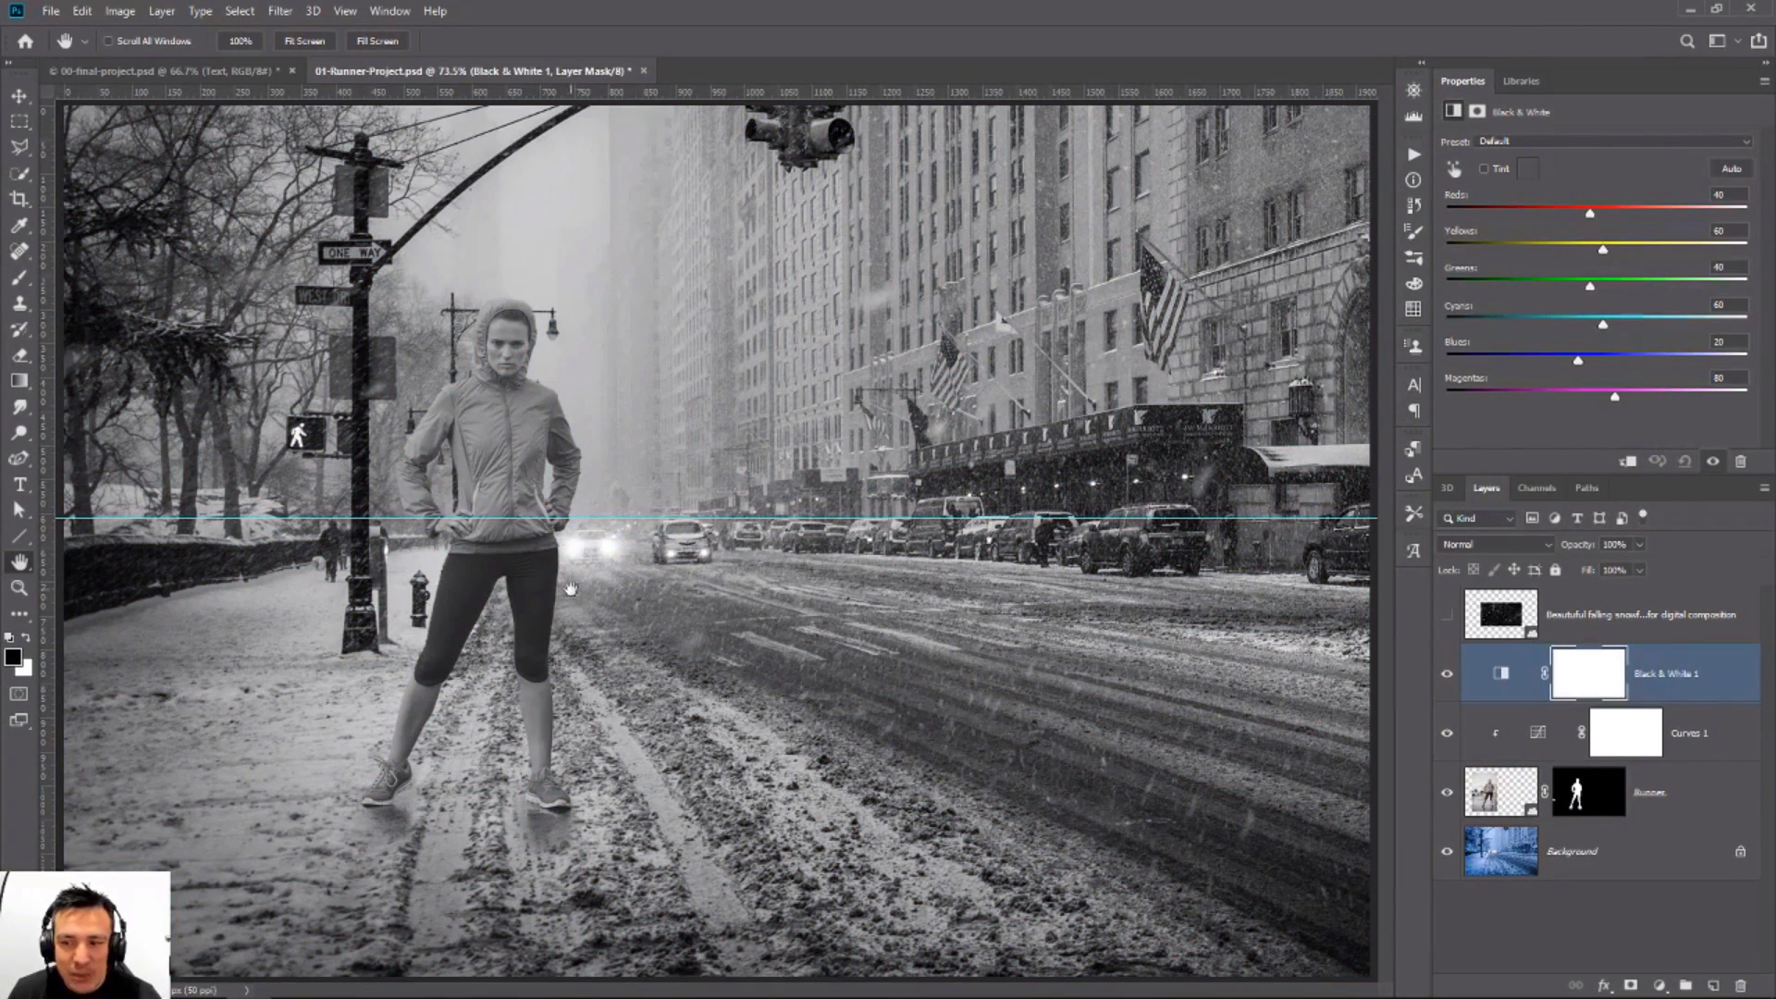
Step: Shape a gentle S-curve in Curves 1's RGB channel, with darker shadows and brighter highlights, and hide the Black & White layer
{"action": "left_click", "coordinate": [1552, 752]}
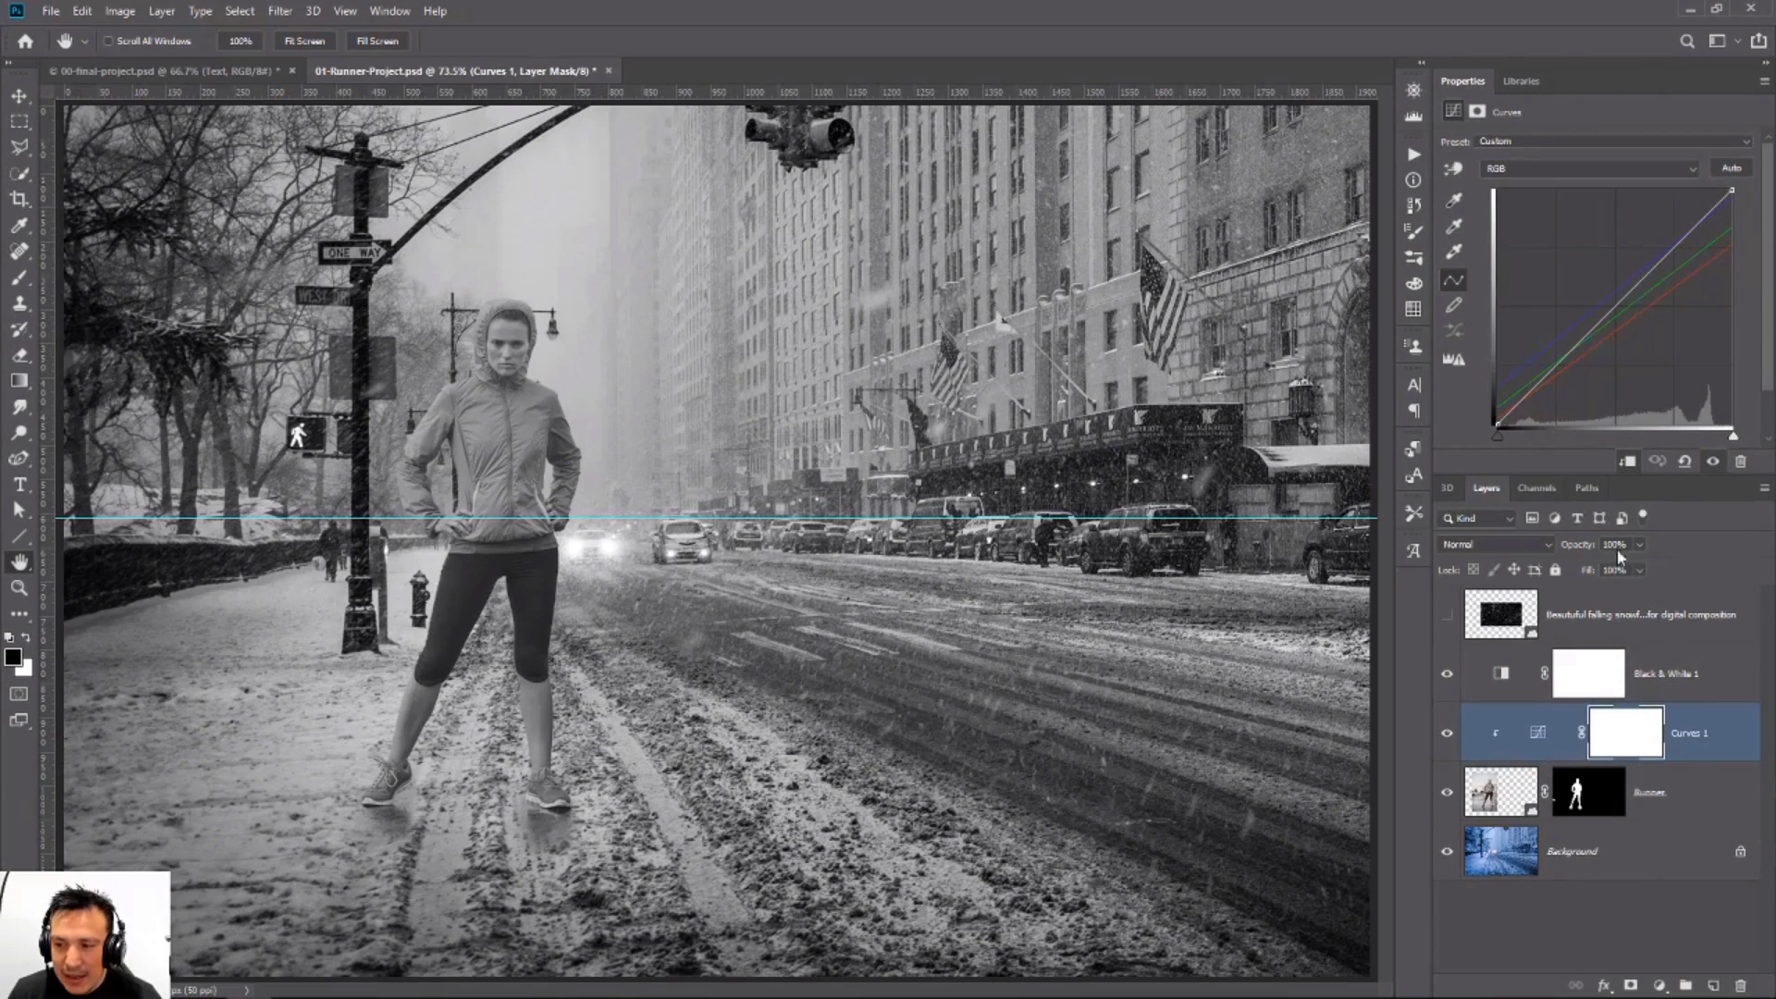
{"action": "left_click", "coordinate": [1554, 372]}
{"action": "left_click_drag", "start_coordinate": [1655, 267], "coordinate": [1653, 262]}
{"action": "left_click_drag", "start_coordinate": [1557, 372], "coordinate": [1566, 377]}
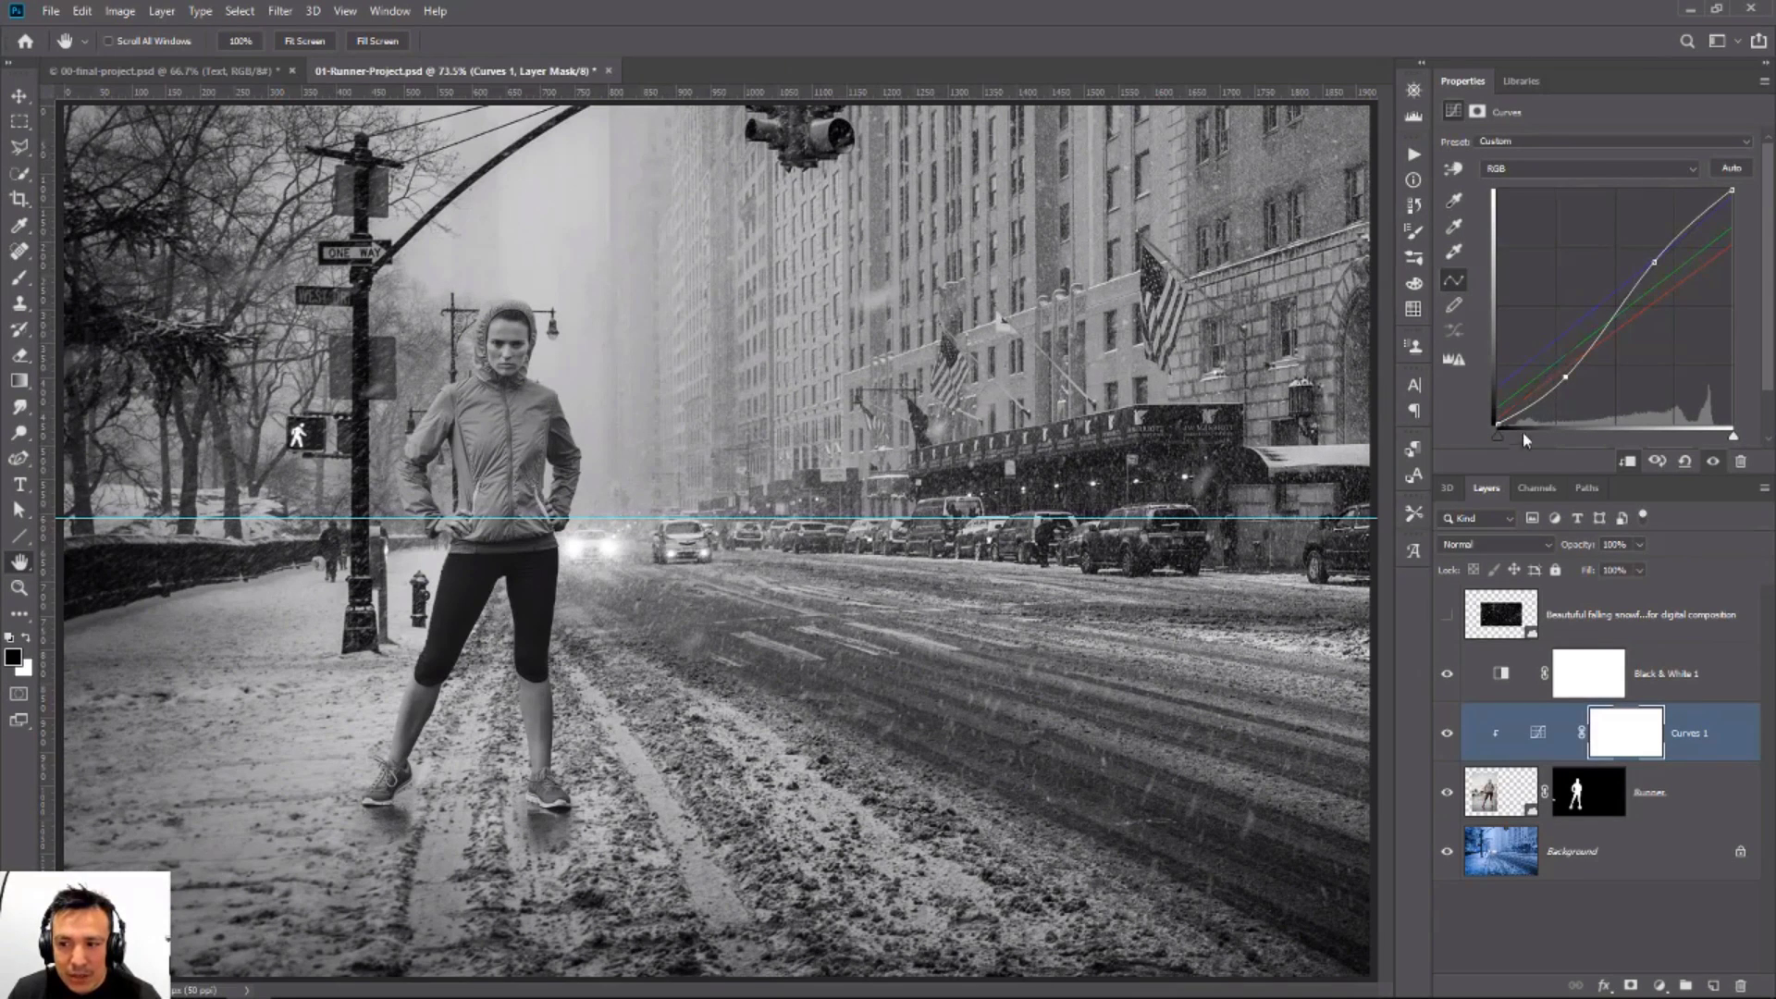
{"action": "left_click", "coordinate": [1564, 378]}
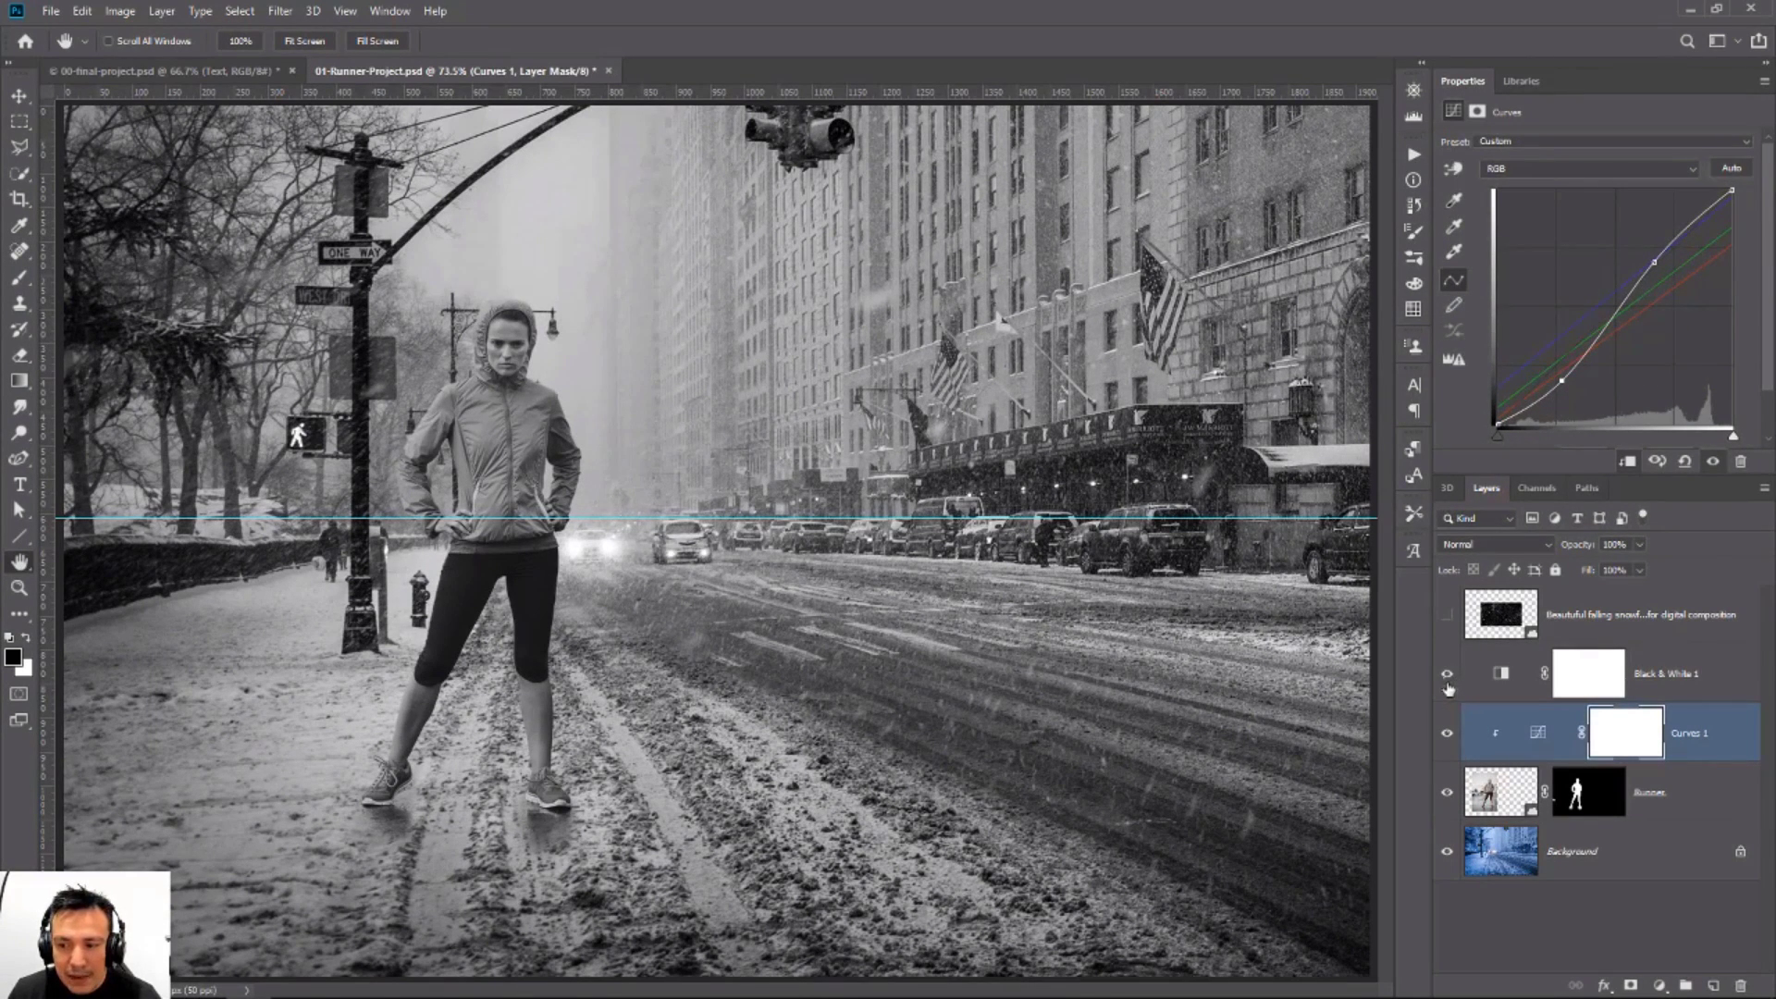
{"action": "left_click", "coordinate": [1449, 674]}
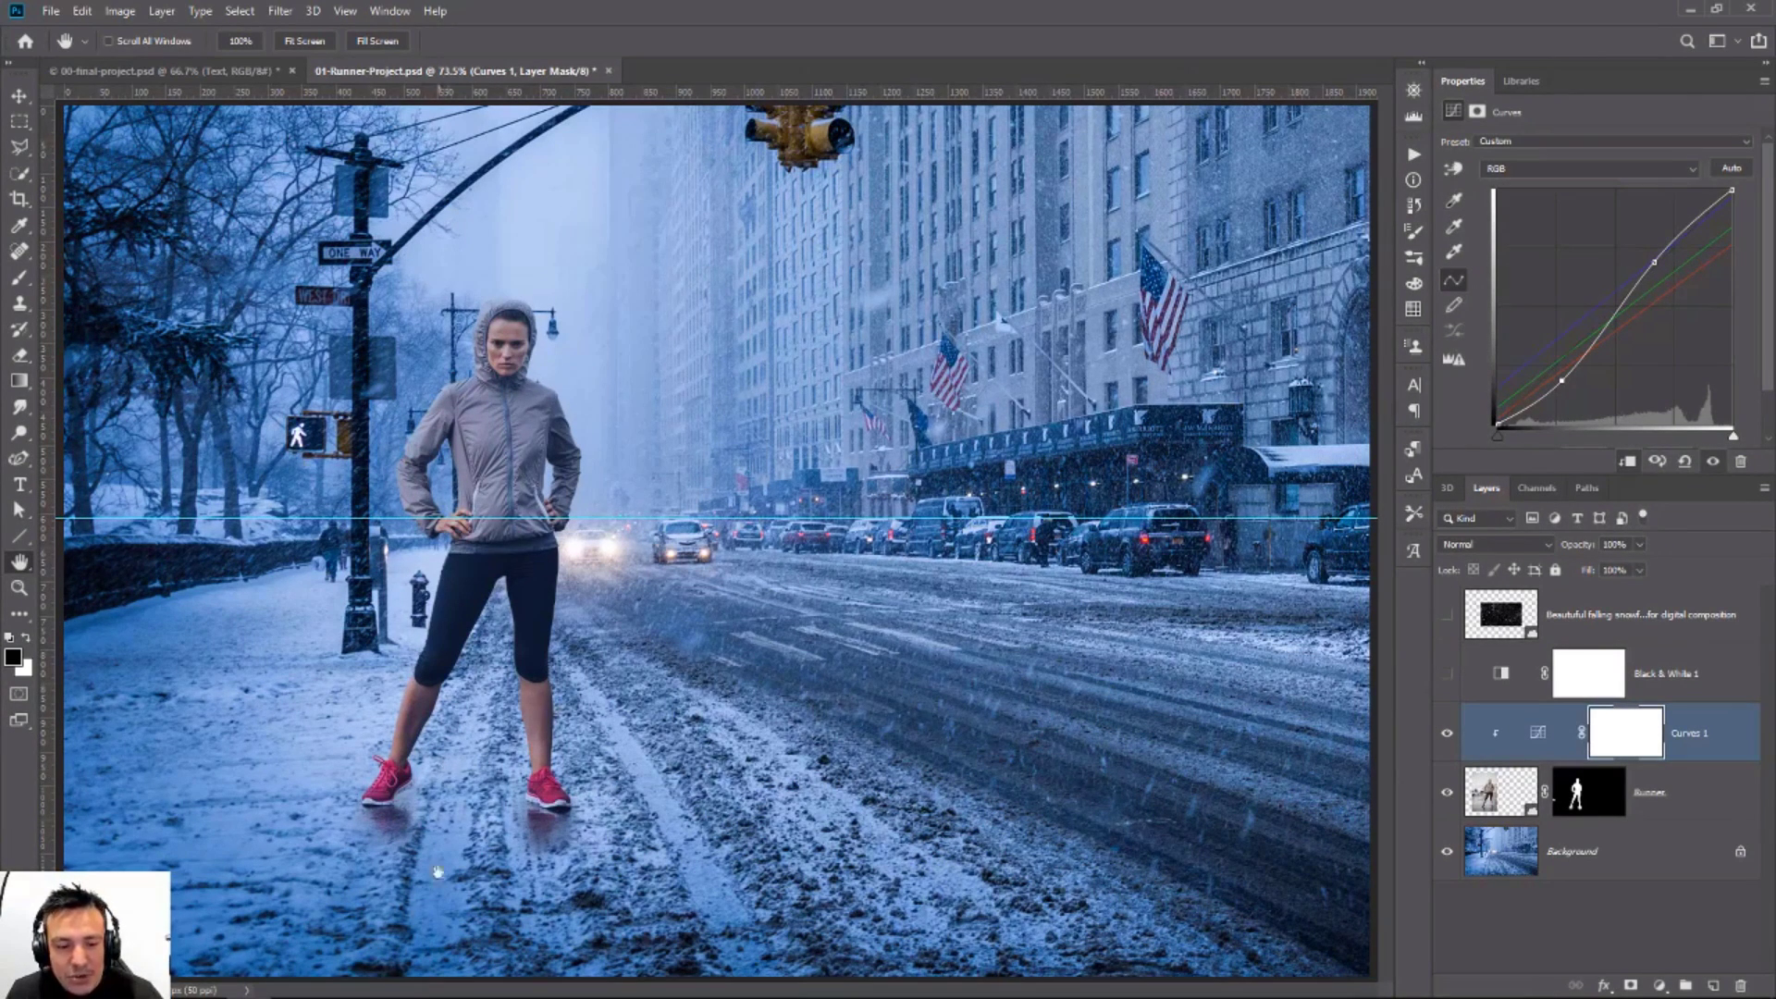
Step: Switch to Chrome, open photoshoptrainingchannel.com in the new tab and go to its Premium Tutorials page
{"action": "mouse_move", "coordinate": [204, 979]}
{"action": "left_click", "coordinate": [209, 932]}
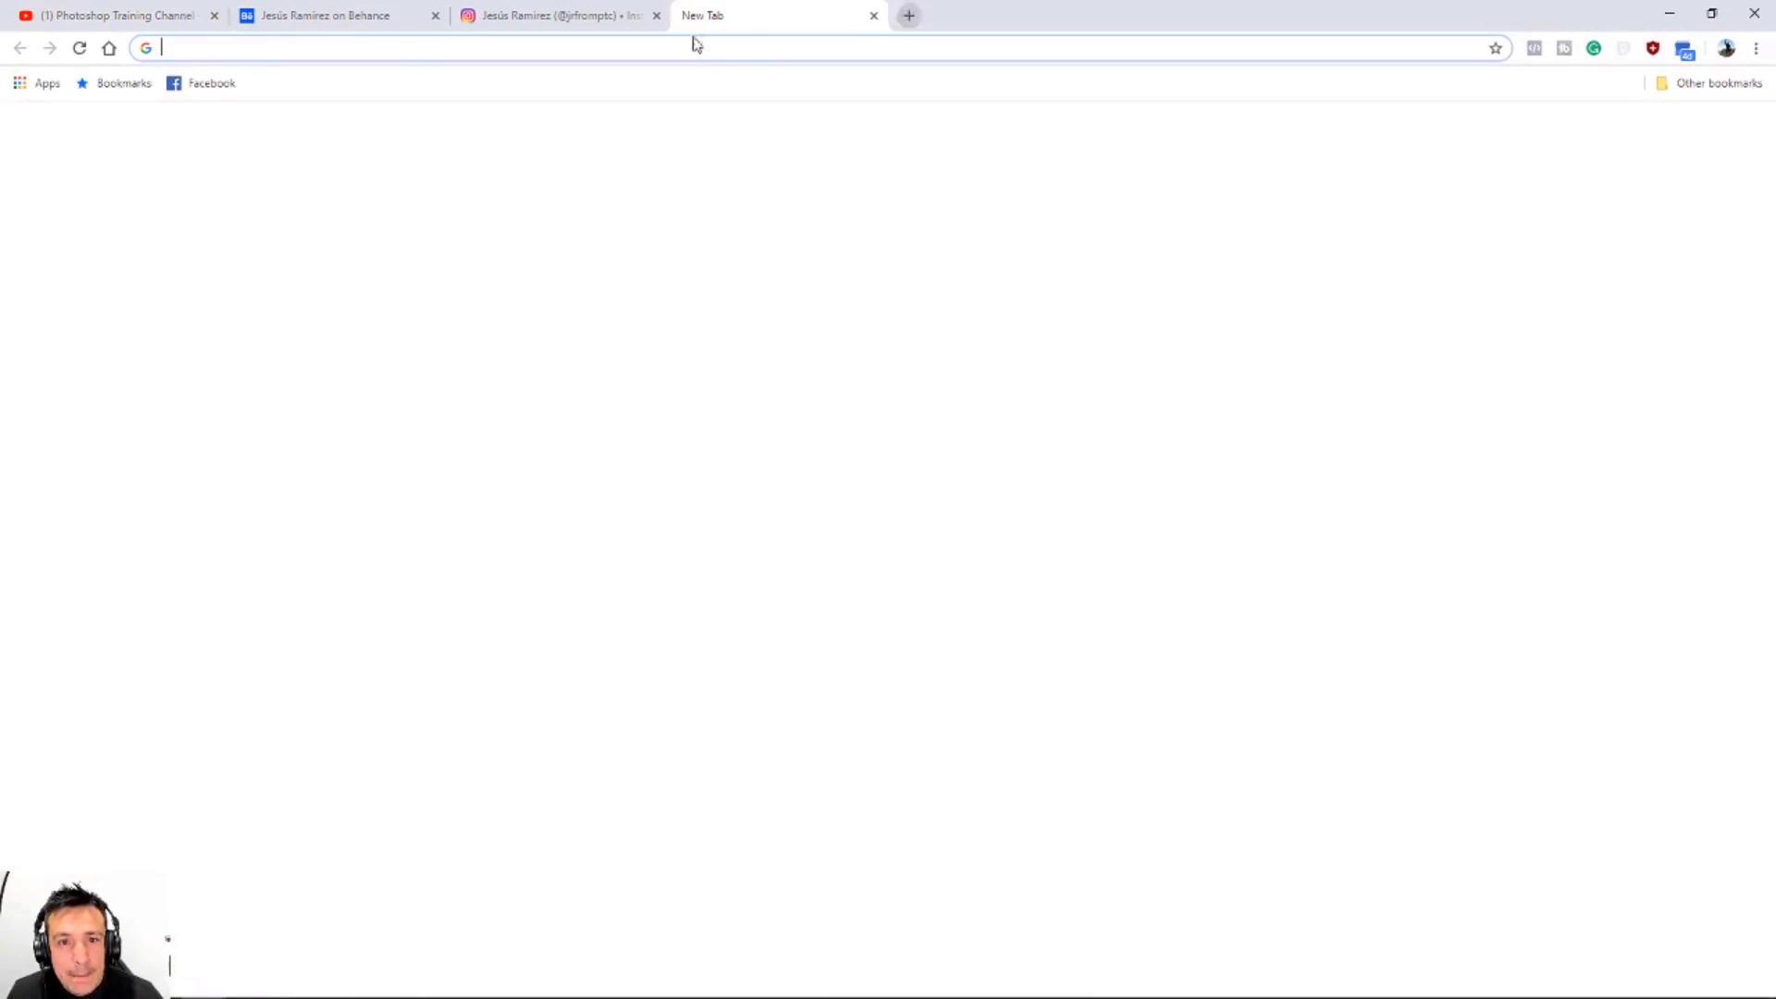
{"action": "left_click", "coordinate": [691, 15]}
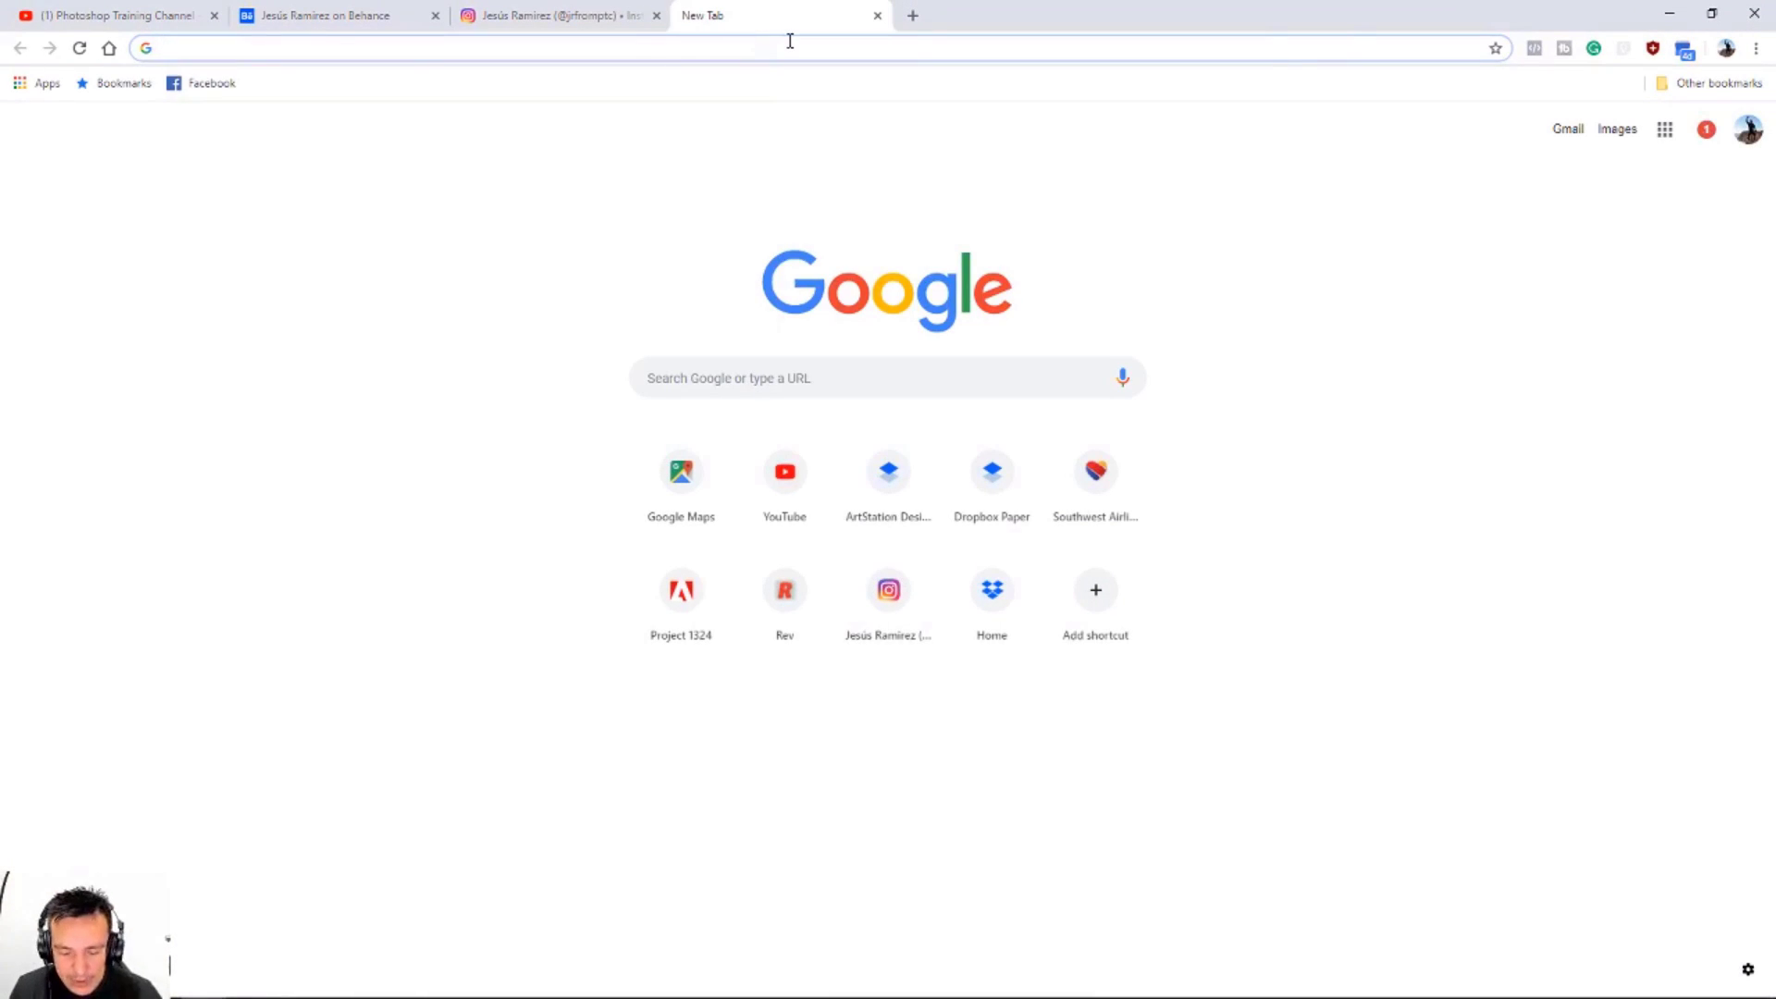
{"action": "type", "text": "pho"}
{"action": "key", "text": "Return"}
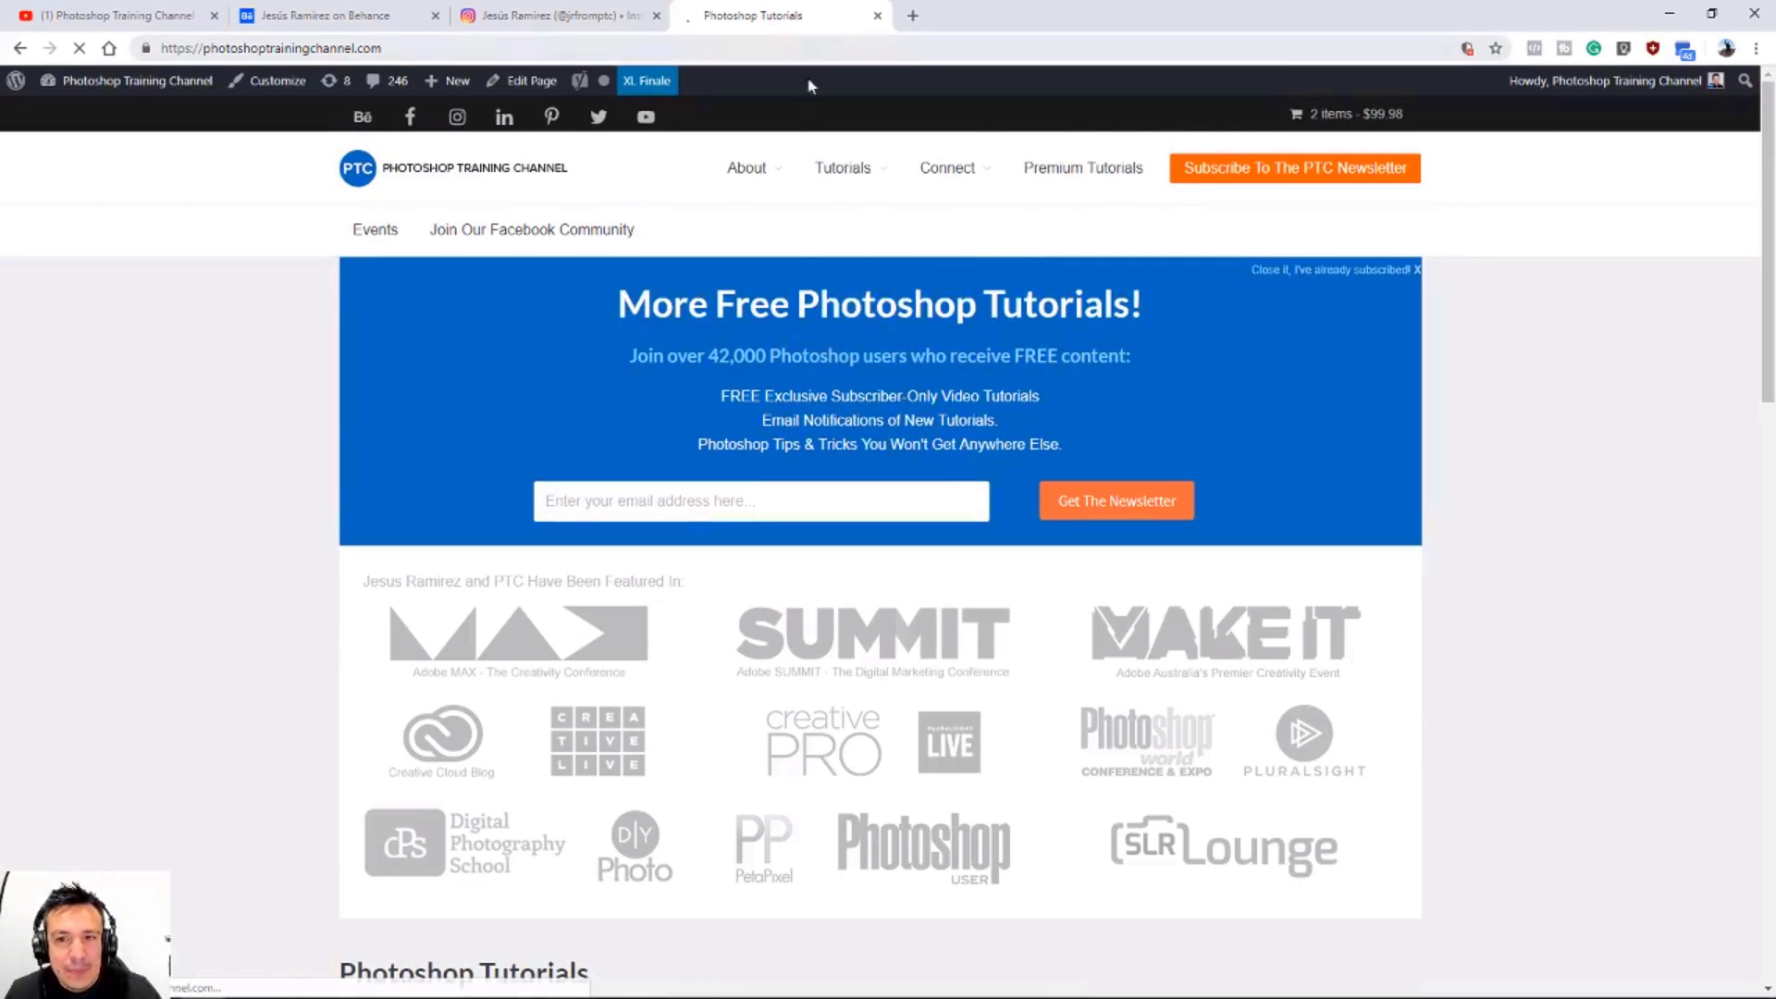
{"action": "mouse_move", "coordinate": [844, 178]}
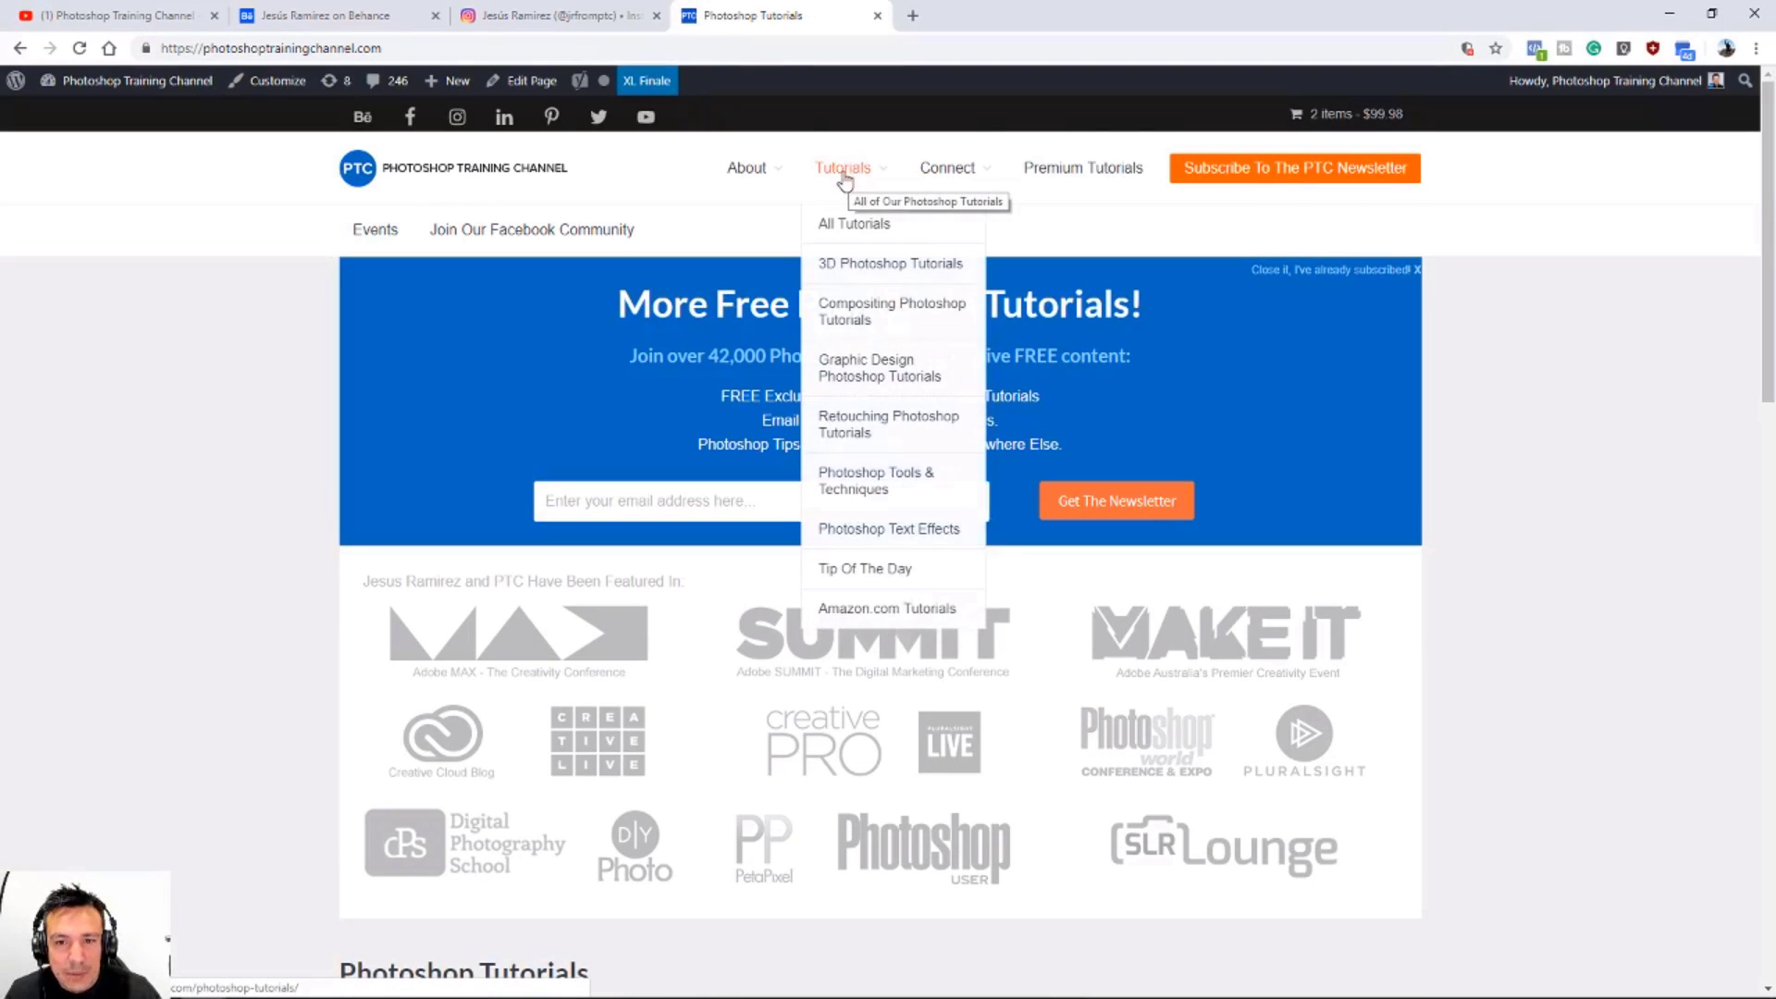
{"action": "left_click", "coordinate": [1074, 174]}
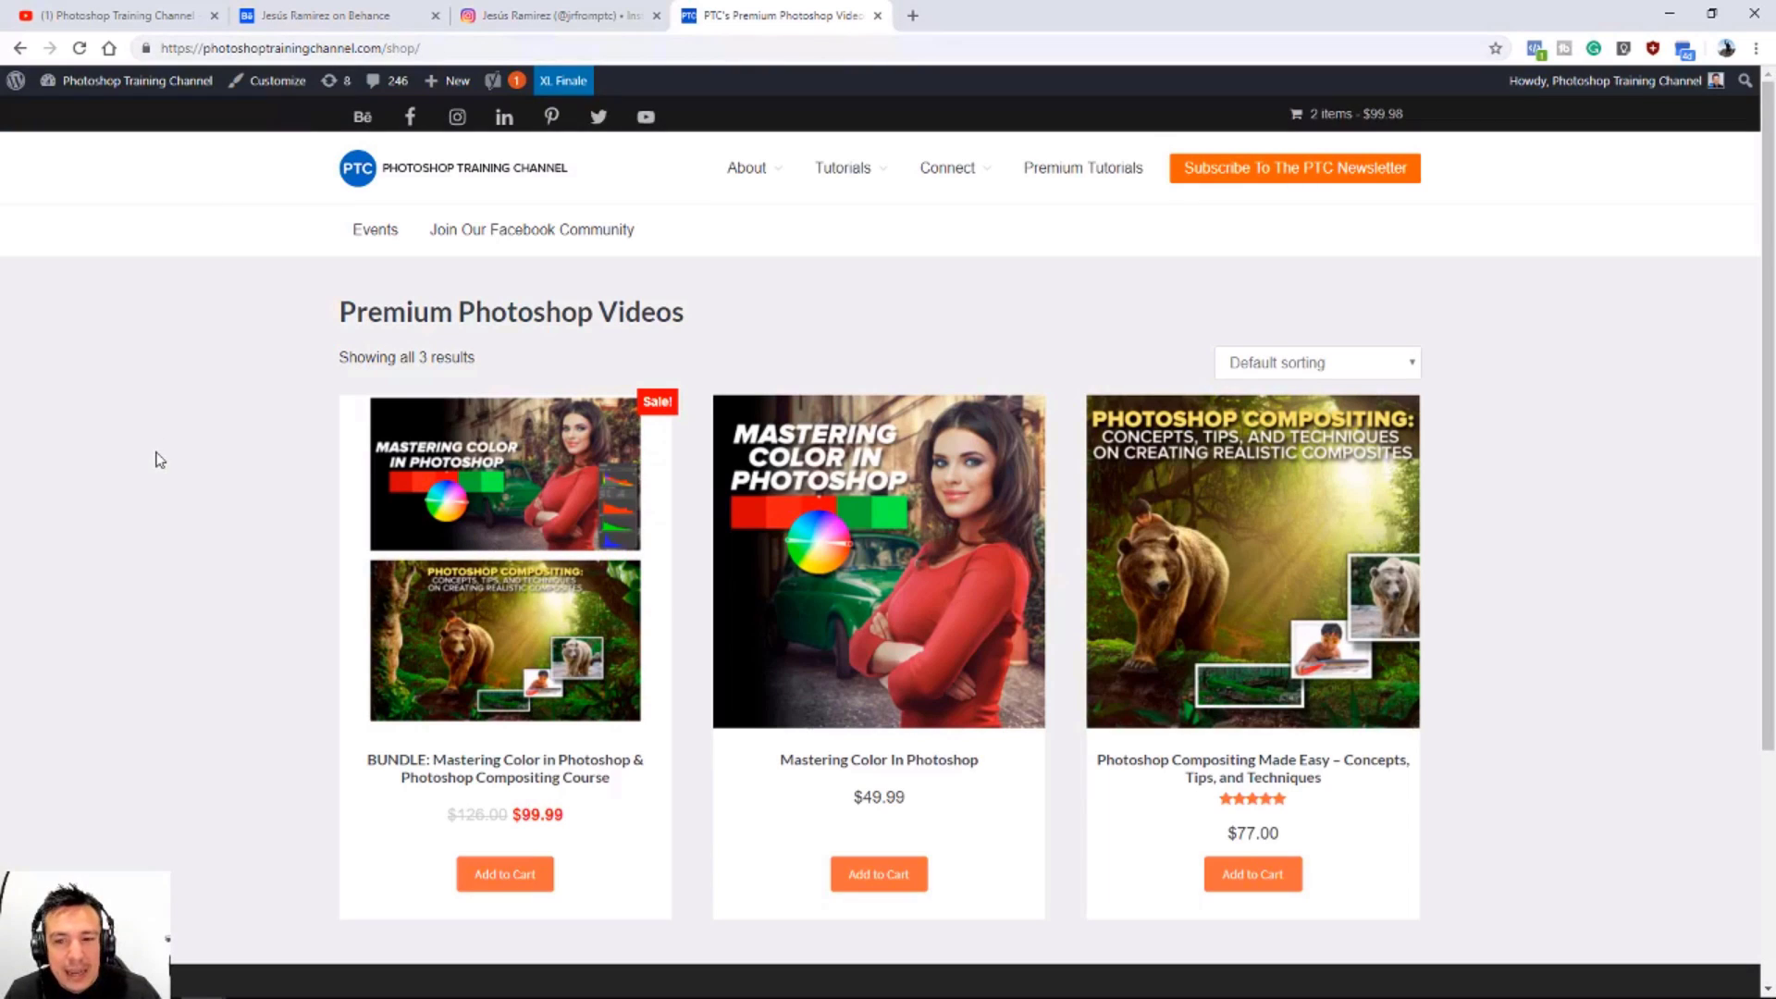
Step: Open the Photoshop Compositing Made Easy course page and look through its description and module list
{"action": "scroll", "coordinate": [157, 455], "scroll_direction": "down", "scroll_amount": 1}
{"action": "left_click", "coordinate": [1241, 666]}
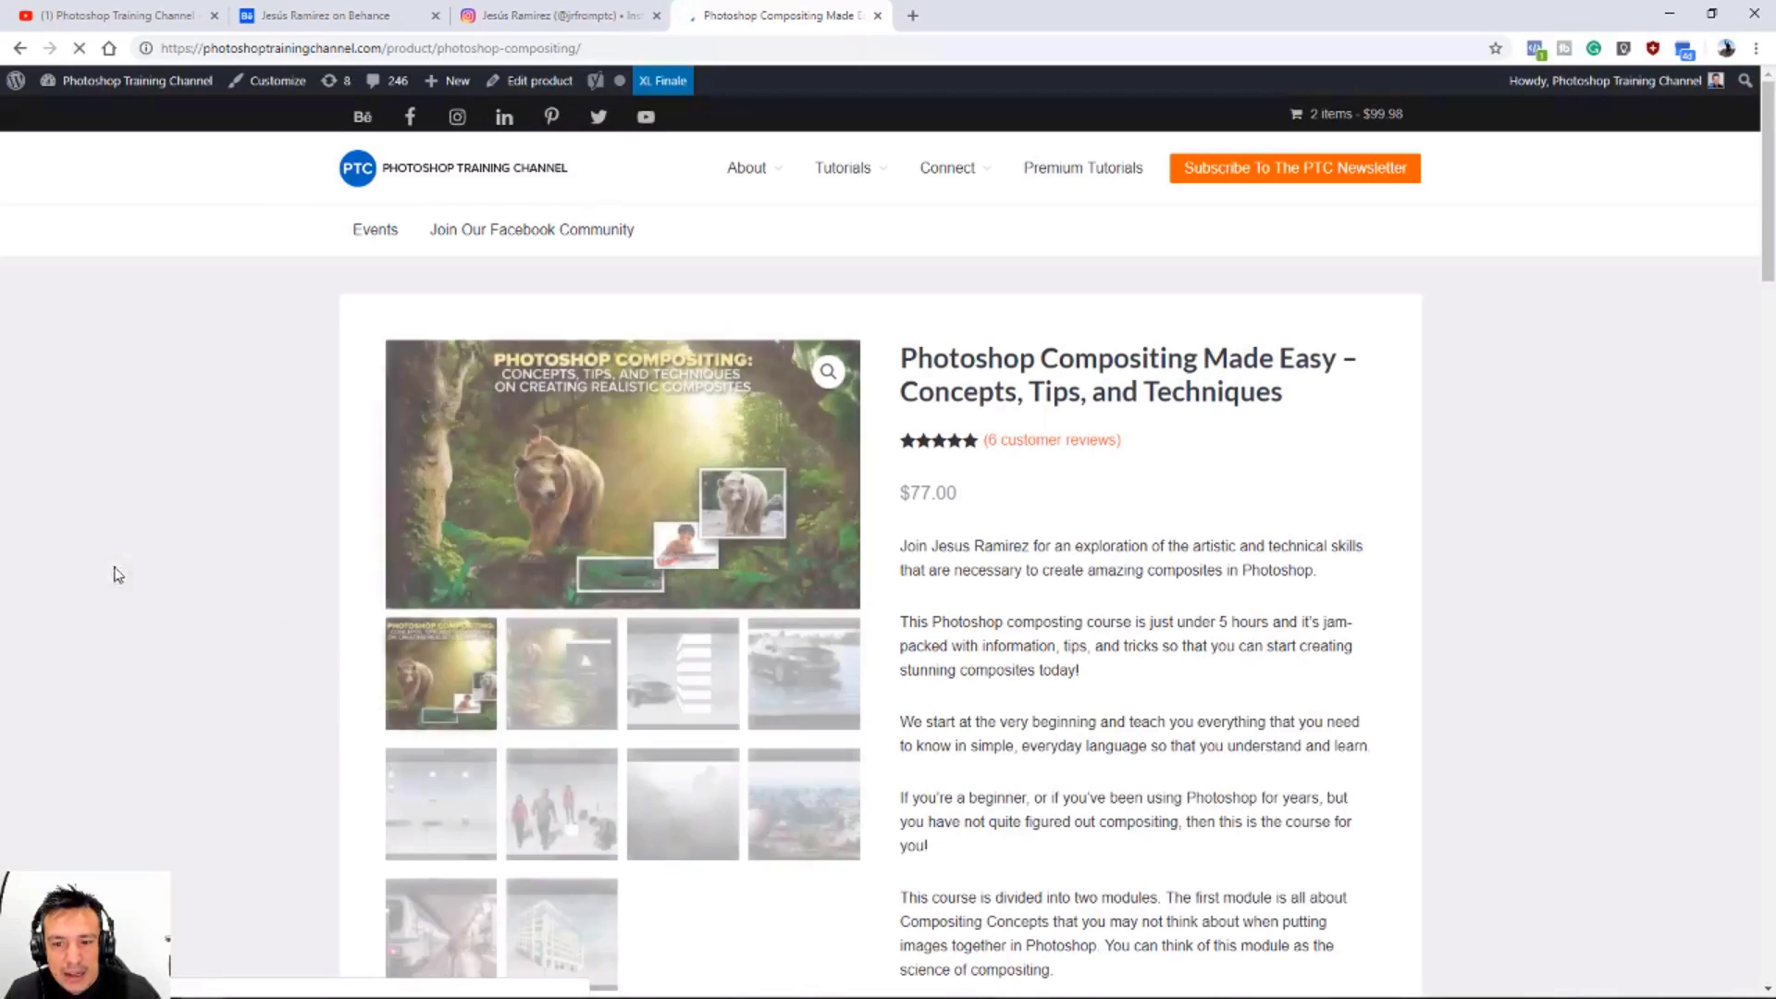
{"action": "scroll", "coordinate": [258, 489], "scroll_direction": "down", "scroll_amount": 10}
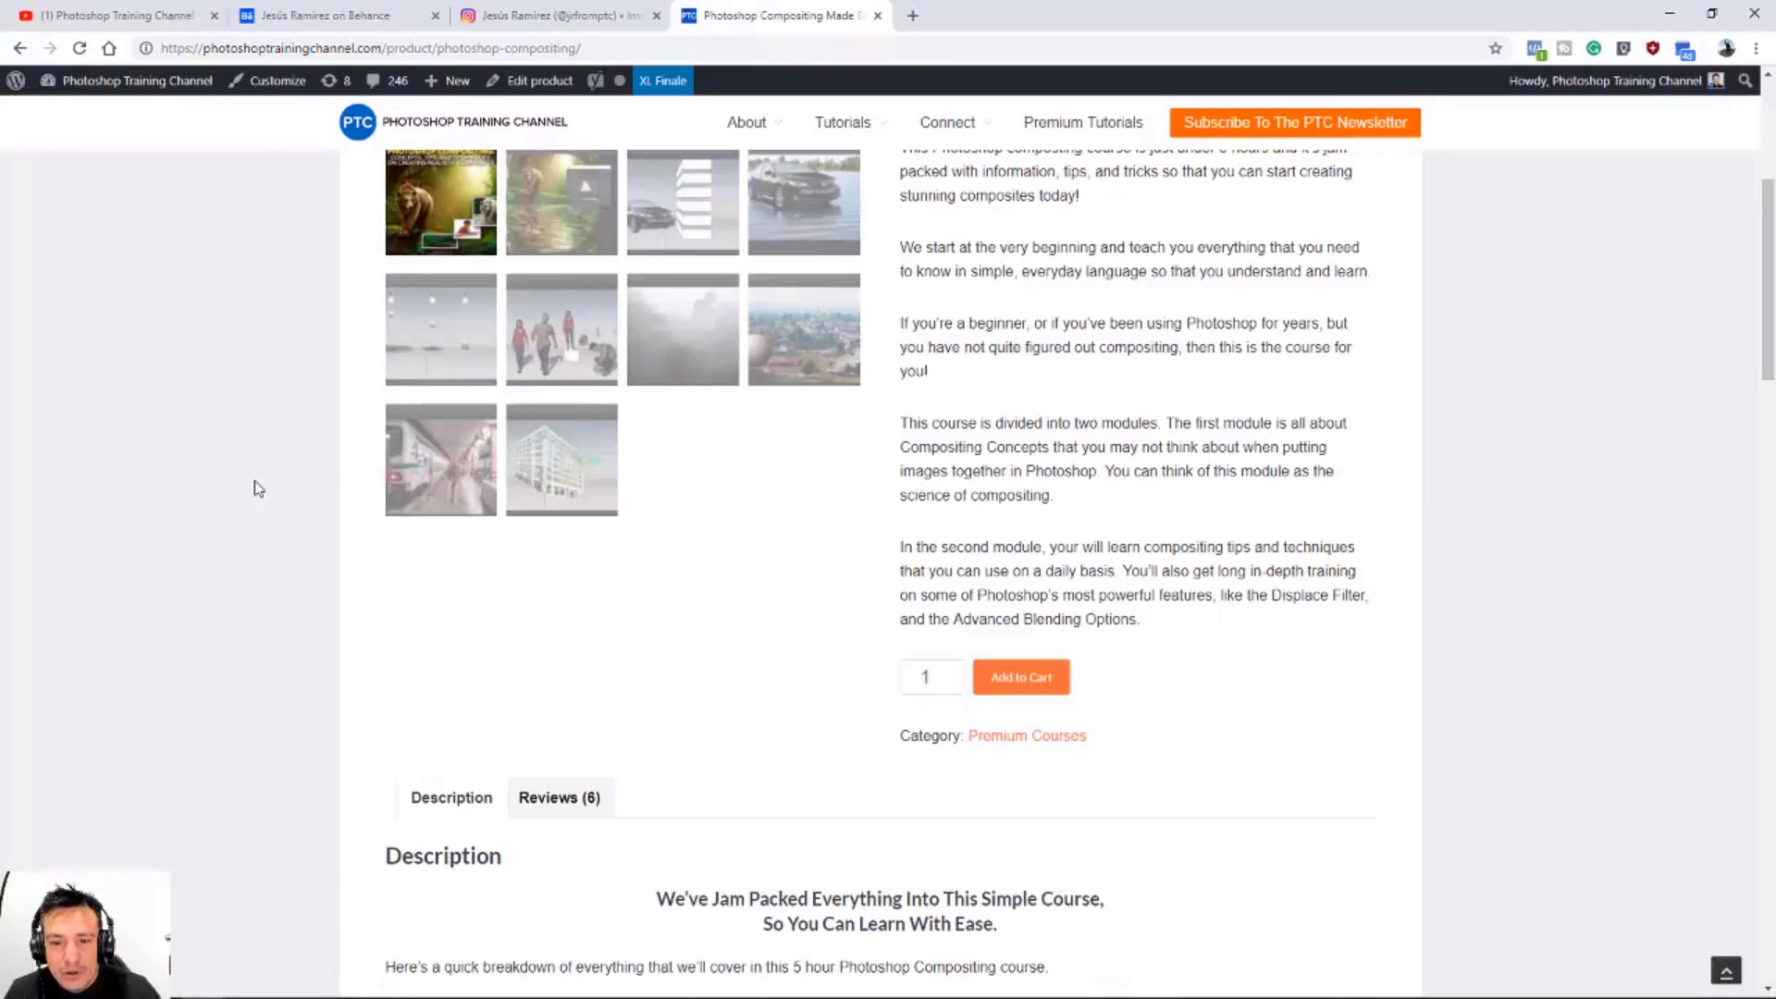
{"action": "scroll", "coordinate": [256, 491], "scroll_direction": "down", "scroll_amount": 7}
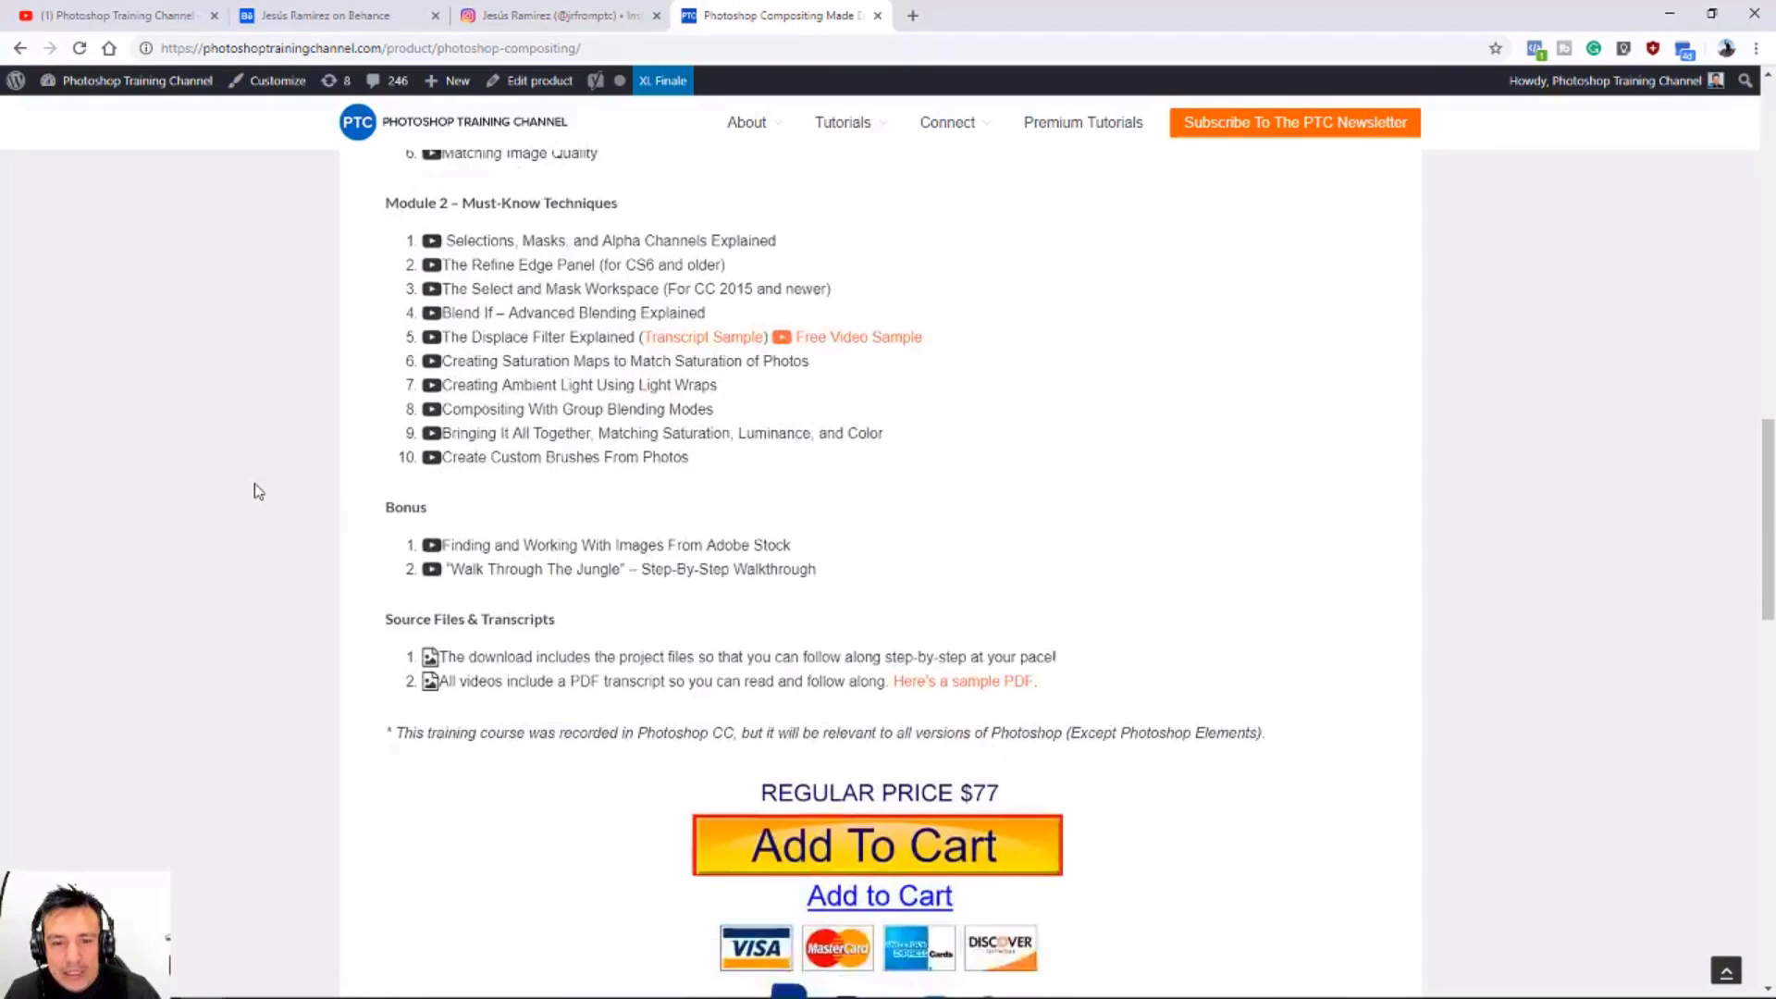
{"action": "scroll", "coordinate": [244, 551], "scroll_direction": "up", "scroll_amount": 5}
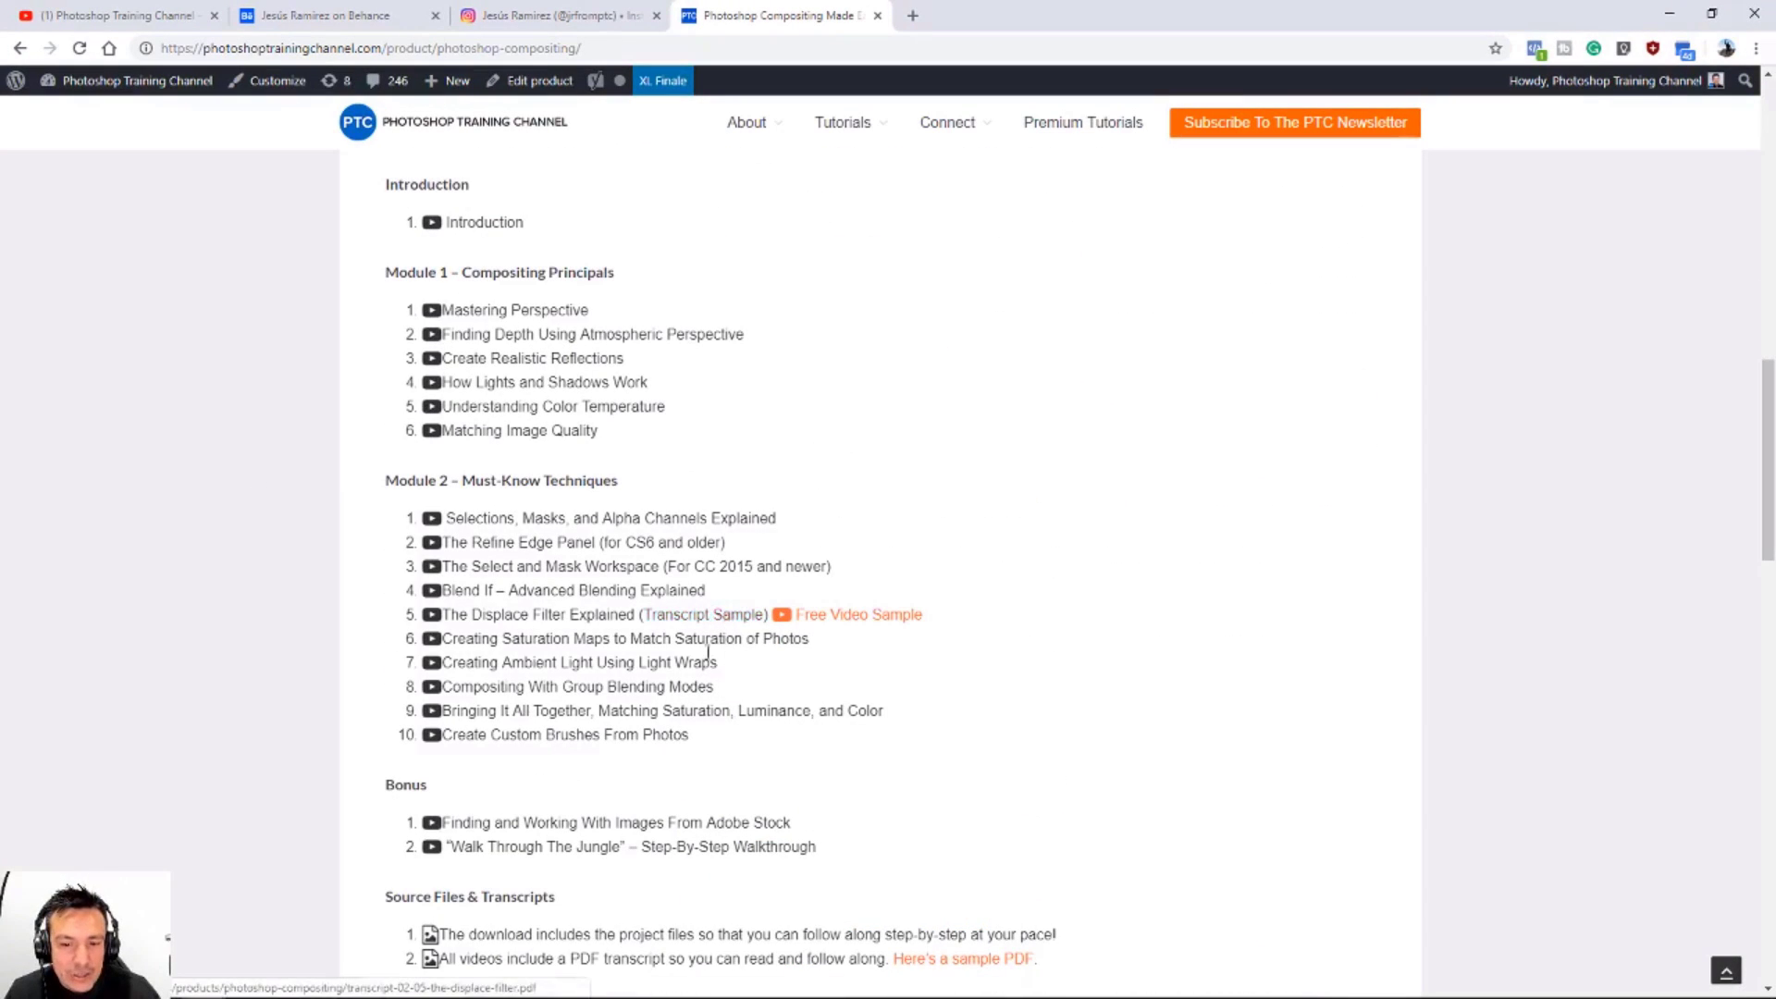
{"action": "scroll", "coordinate": [769, 805], "scroll_direction": "up", "scroll_amount": 10}
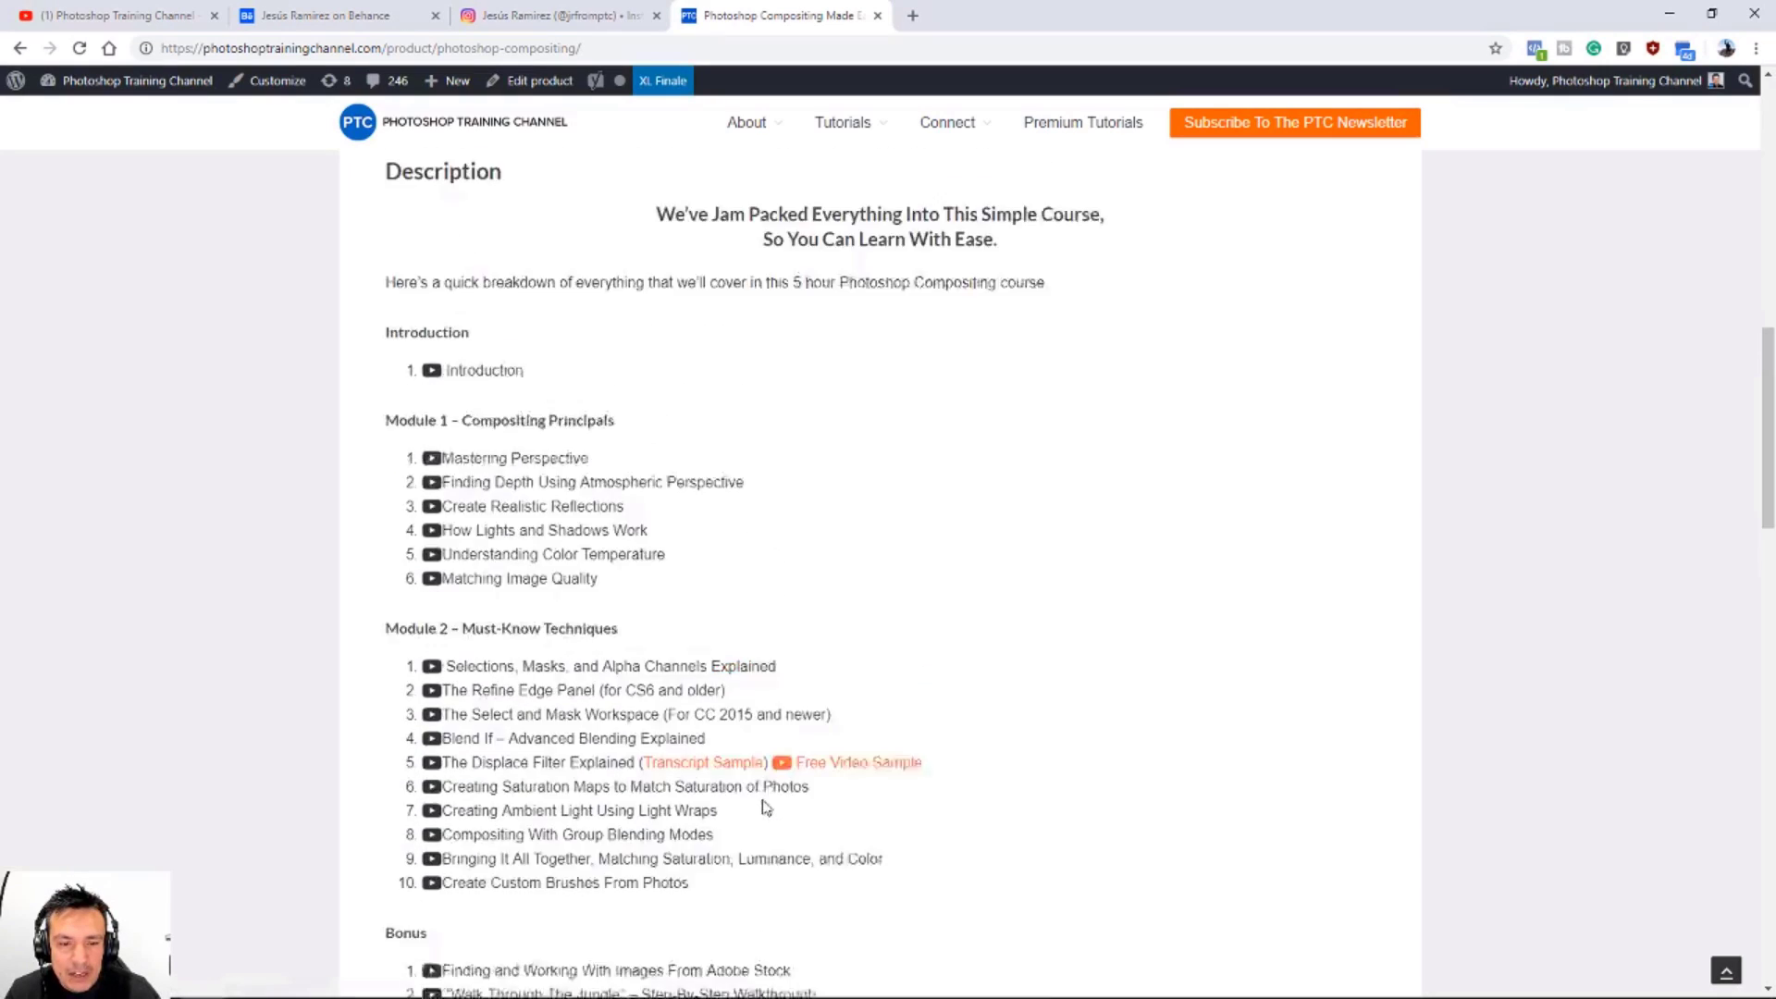
{"action": "scroll", "coordinate": [761, 807], "scroll_direction": "up", "scroll_amount": 2}
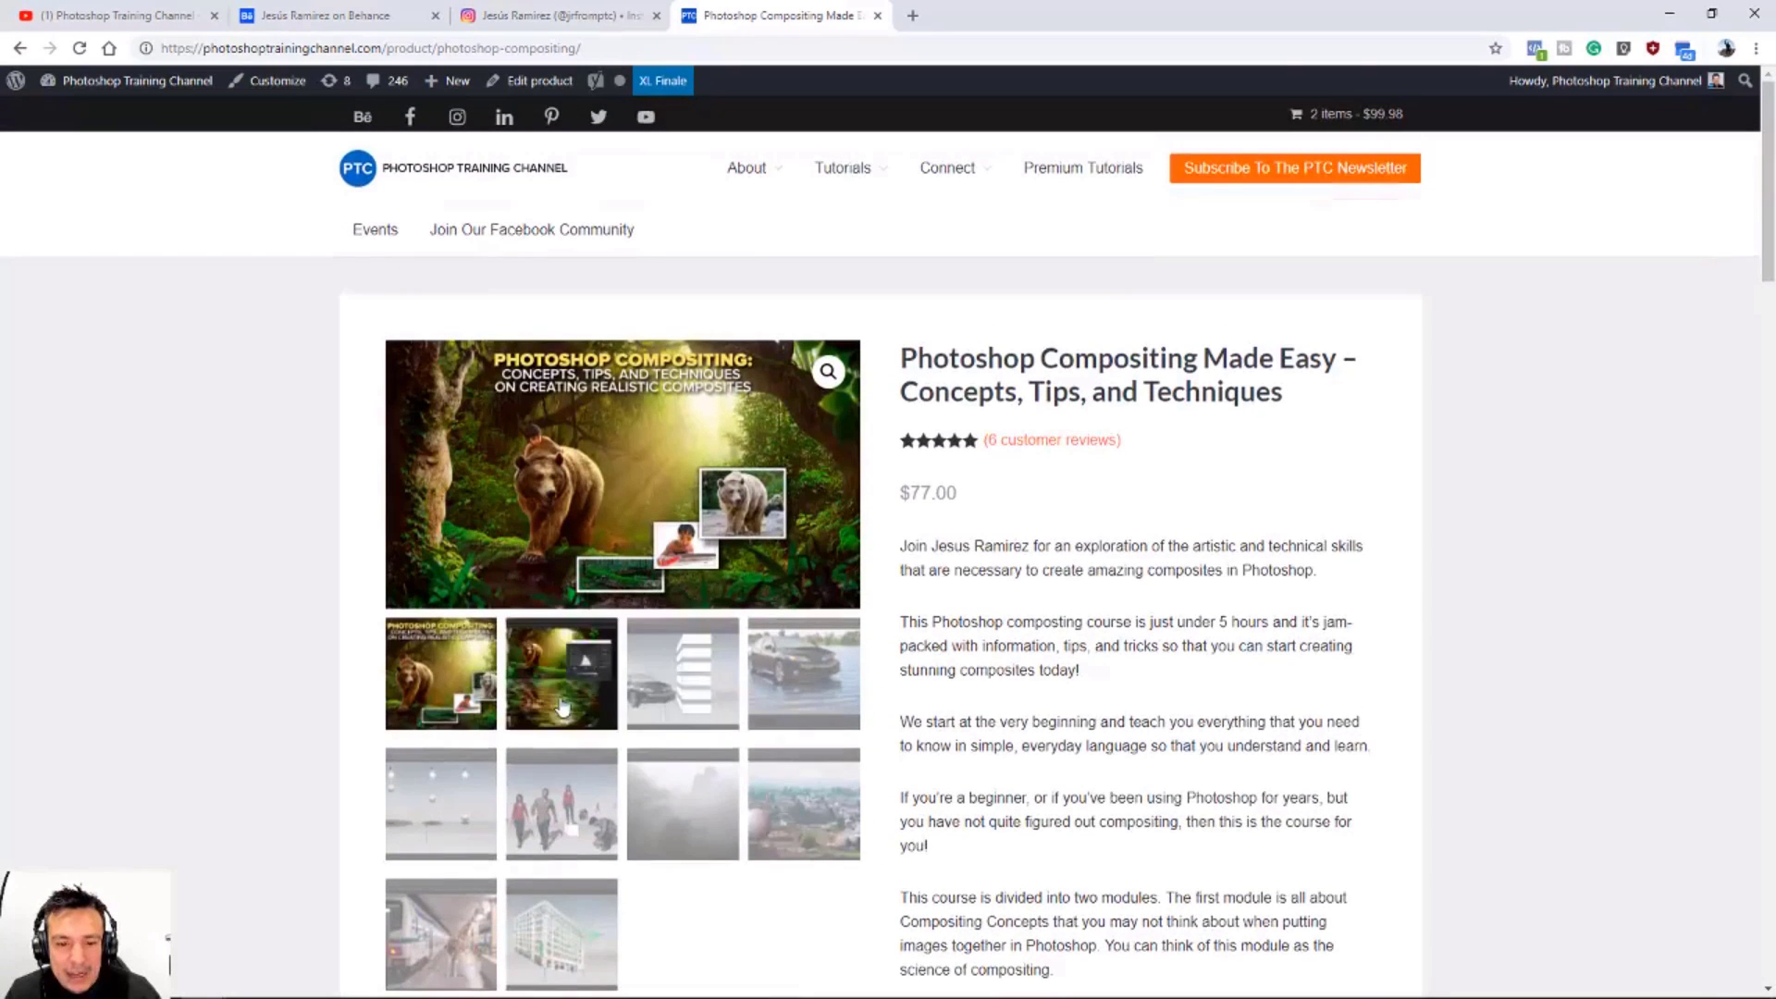
Step: Browse the course's preview images, such as the car reflection, foggy forest, subway giraffe, building perspective and hanging spheres
{"action": "left_click", "coordinate": [564, 705]}
{"action": "left_click", "coordinate": [670, 694]}
{"action": "left_click", "coordinate": [801, 663]}
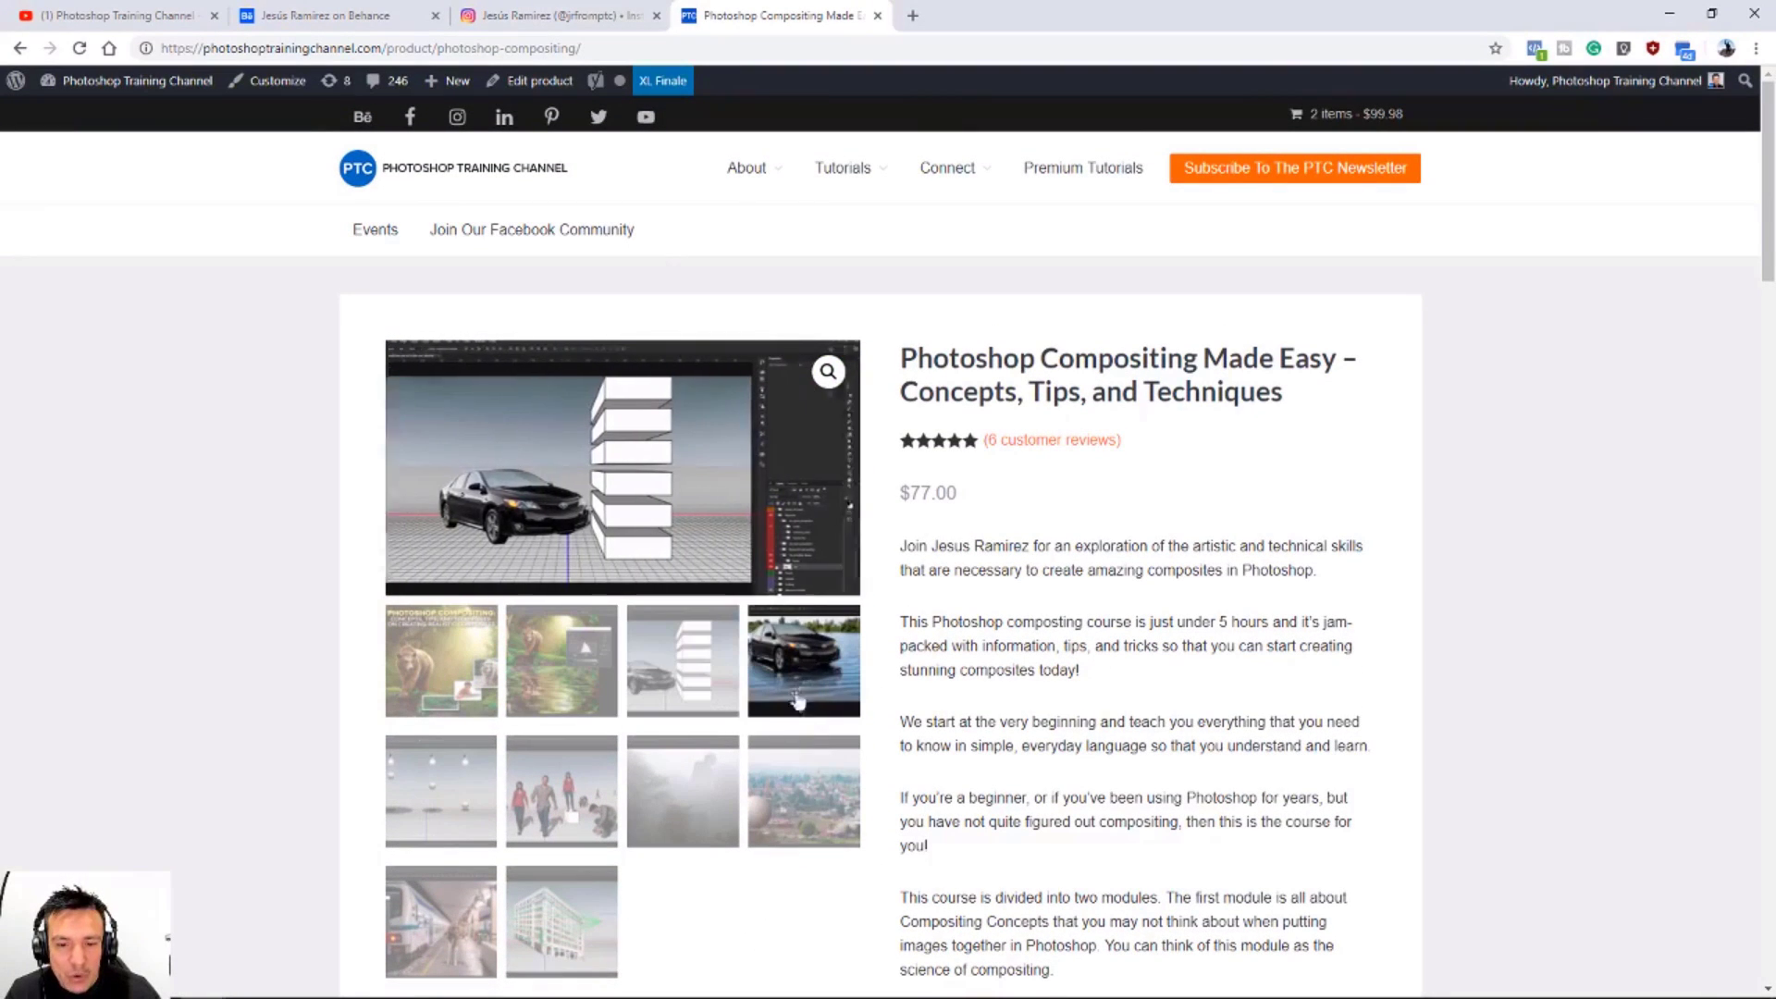
{"action": "left_click", "coordinate": [799, 808]}
{"action": "left_click", "coordinate": [673, 825]}
{"action": "left_click", "coordinate": [561, 790]}
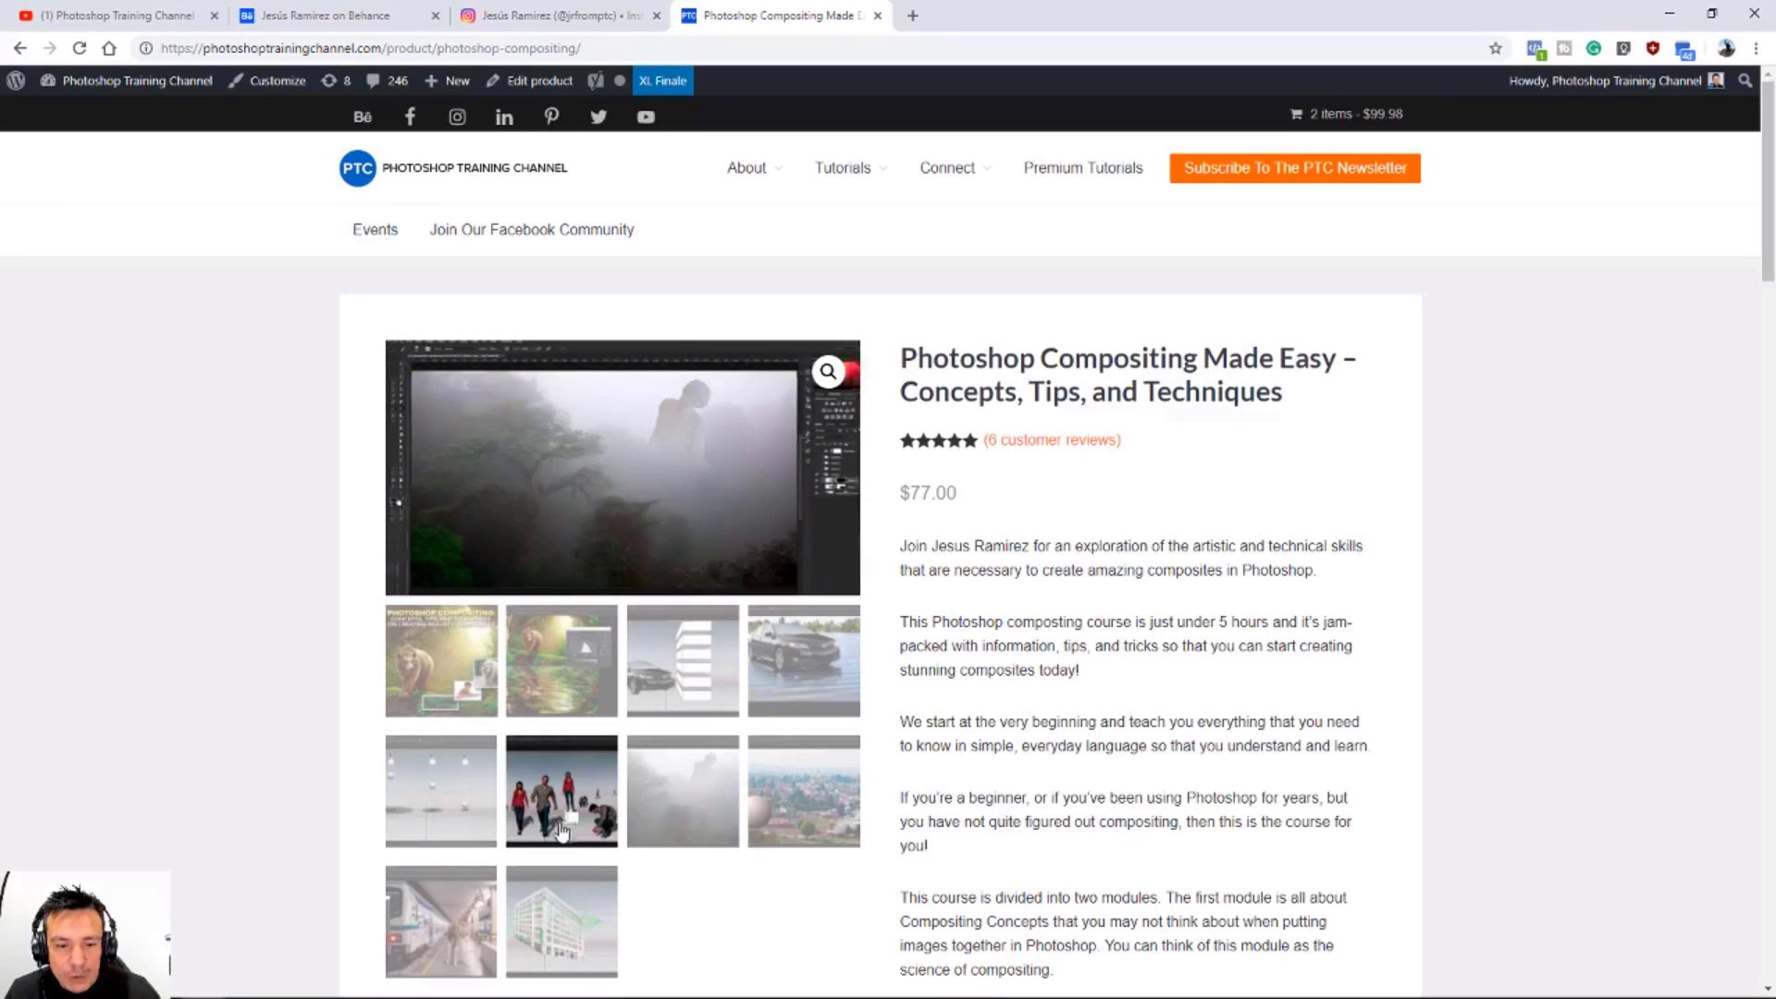
{"action": "left_click", "coordinate": [441, 791]}
{"action": "left_click", "coordinate": [441, 937]}
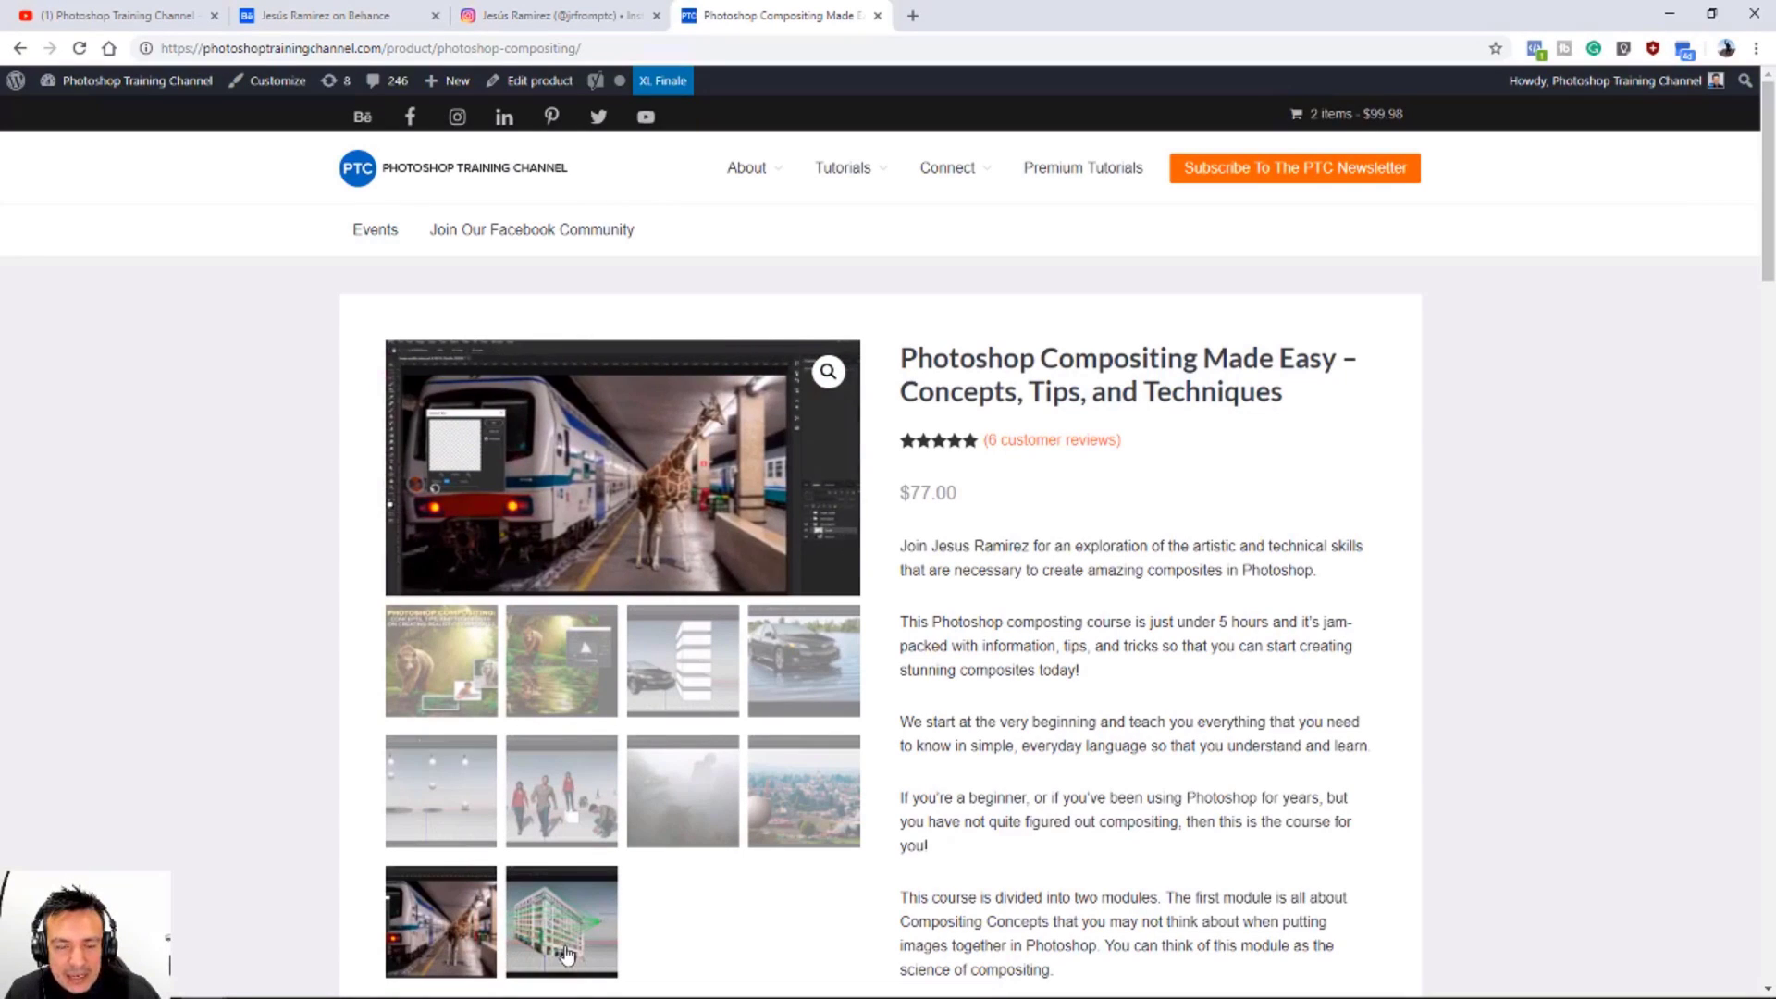
{"action": "left_click", "coordinate": [566, 952]}
{"action": "left_click", "coordinate": [442, 916]}
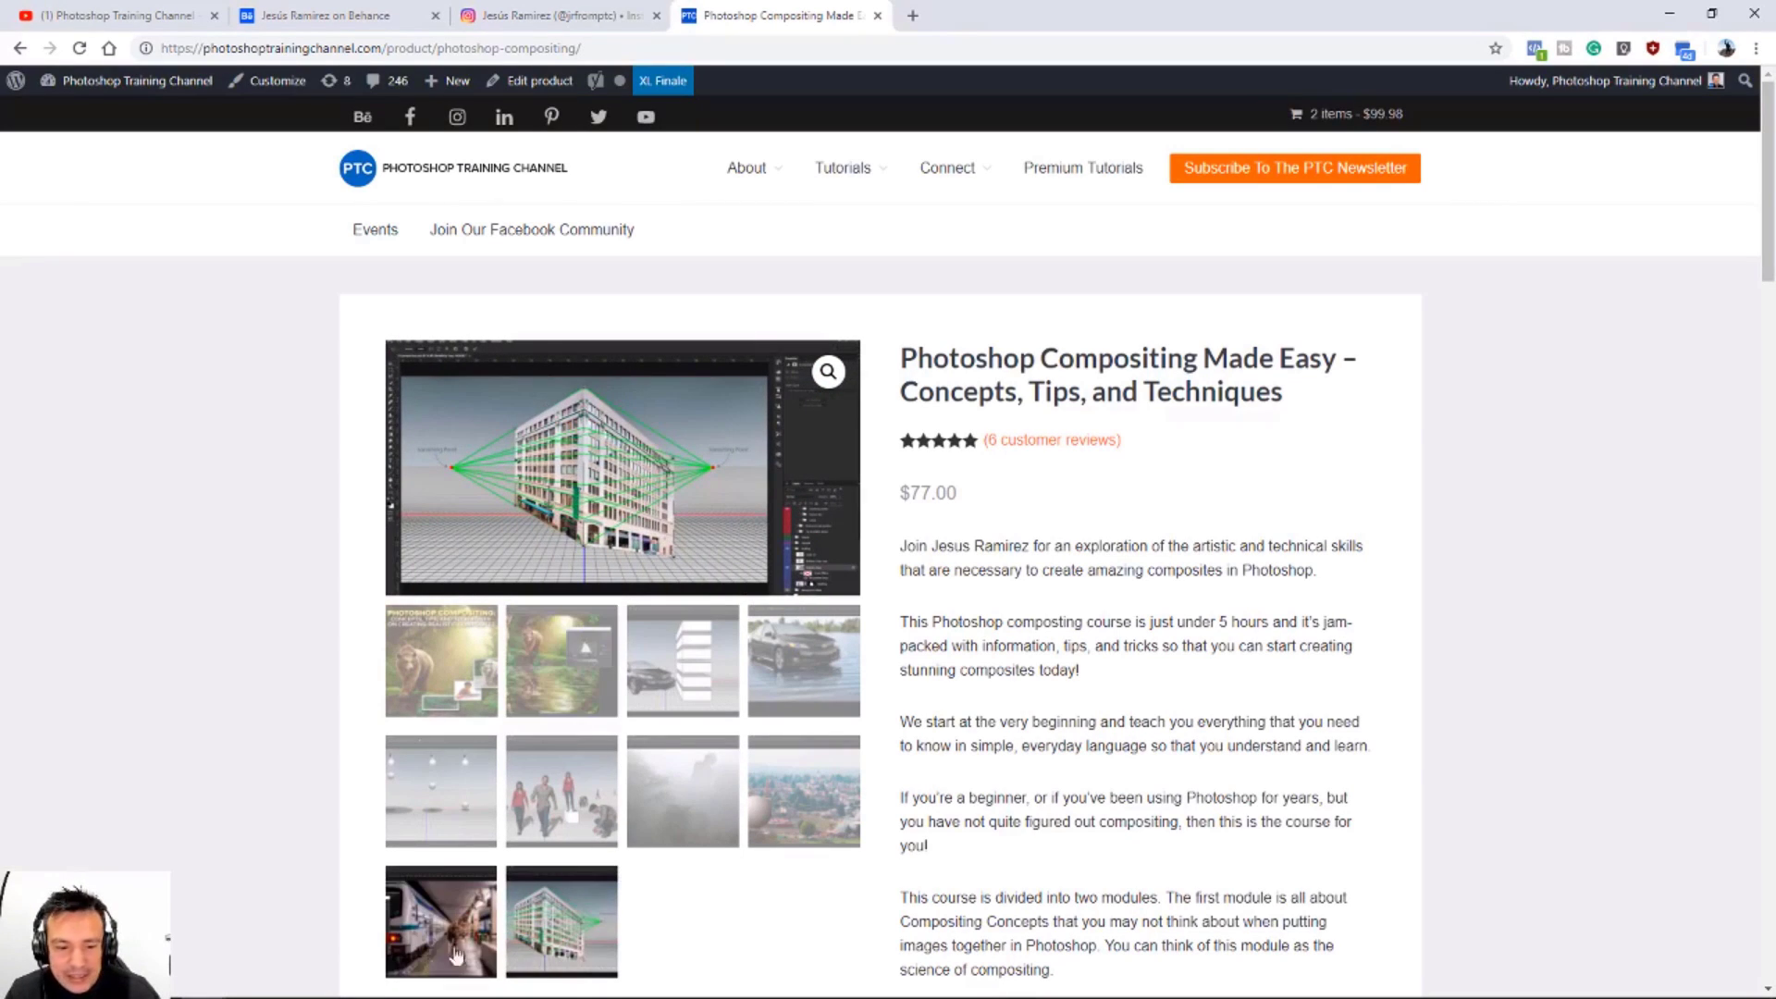
{"action": "left_click", "coordinate": [440, 837]}
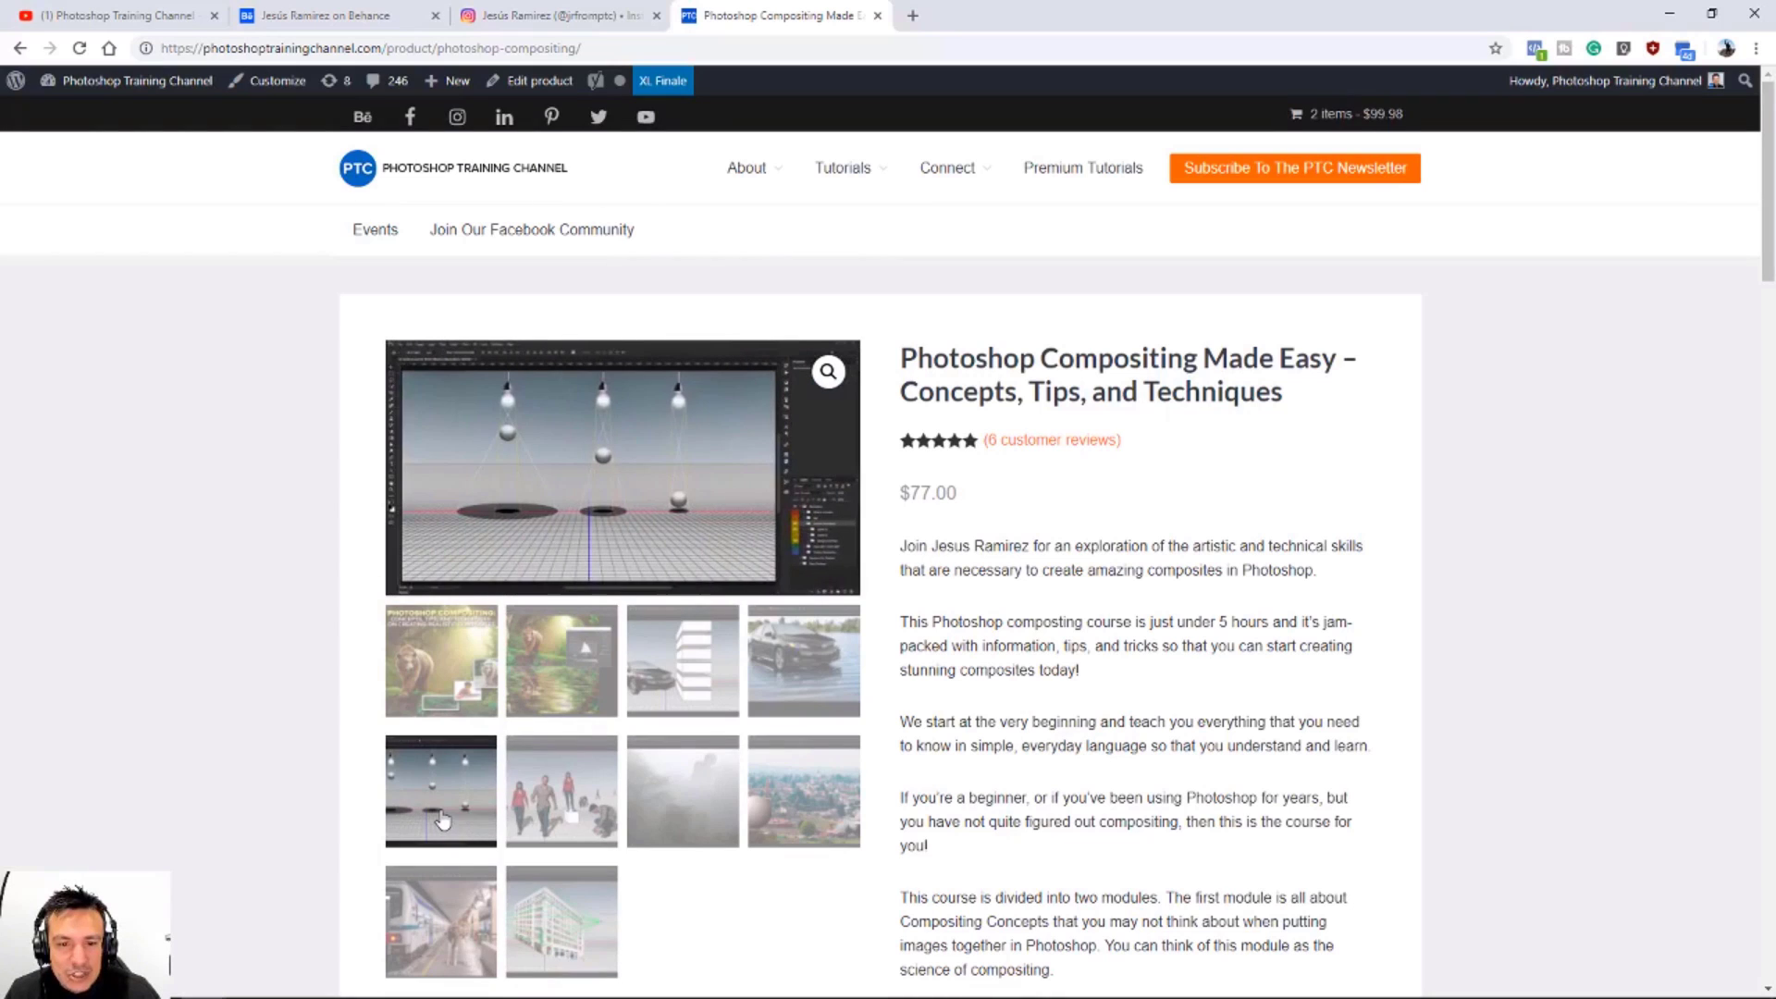
{"action": "left_click", "coordinate": [590, 811]}
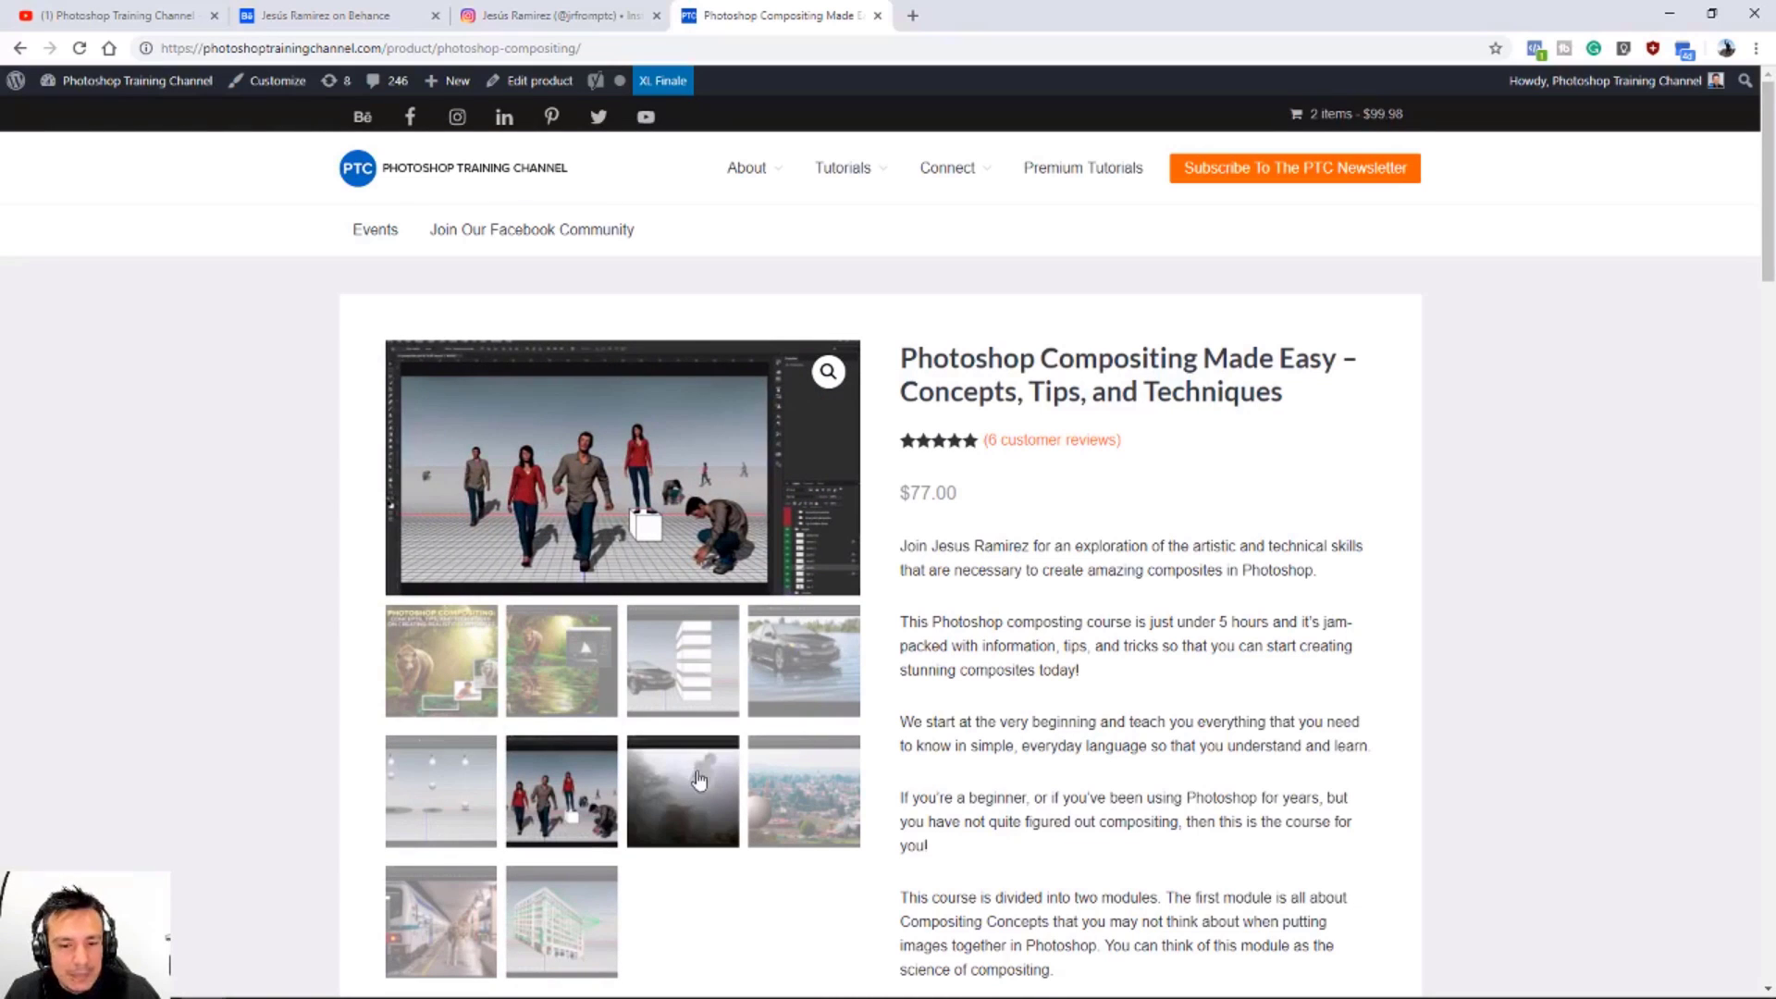
{"action": "left_click", "coordinate": [696, 777]}
{"action": "left_click", "coordinate": [807, 685]}
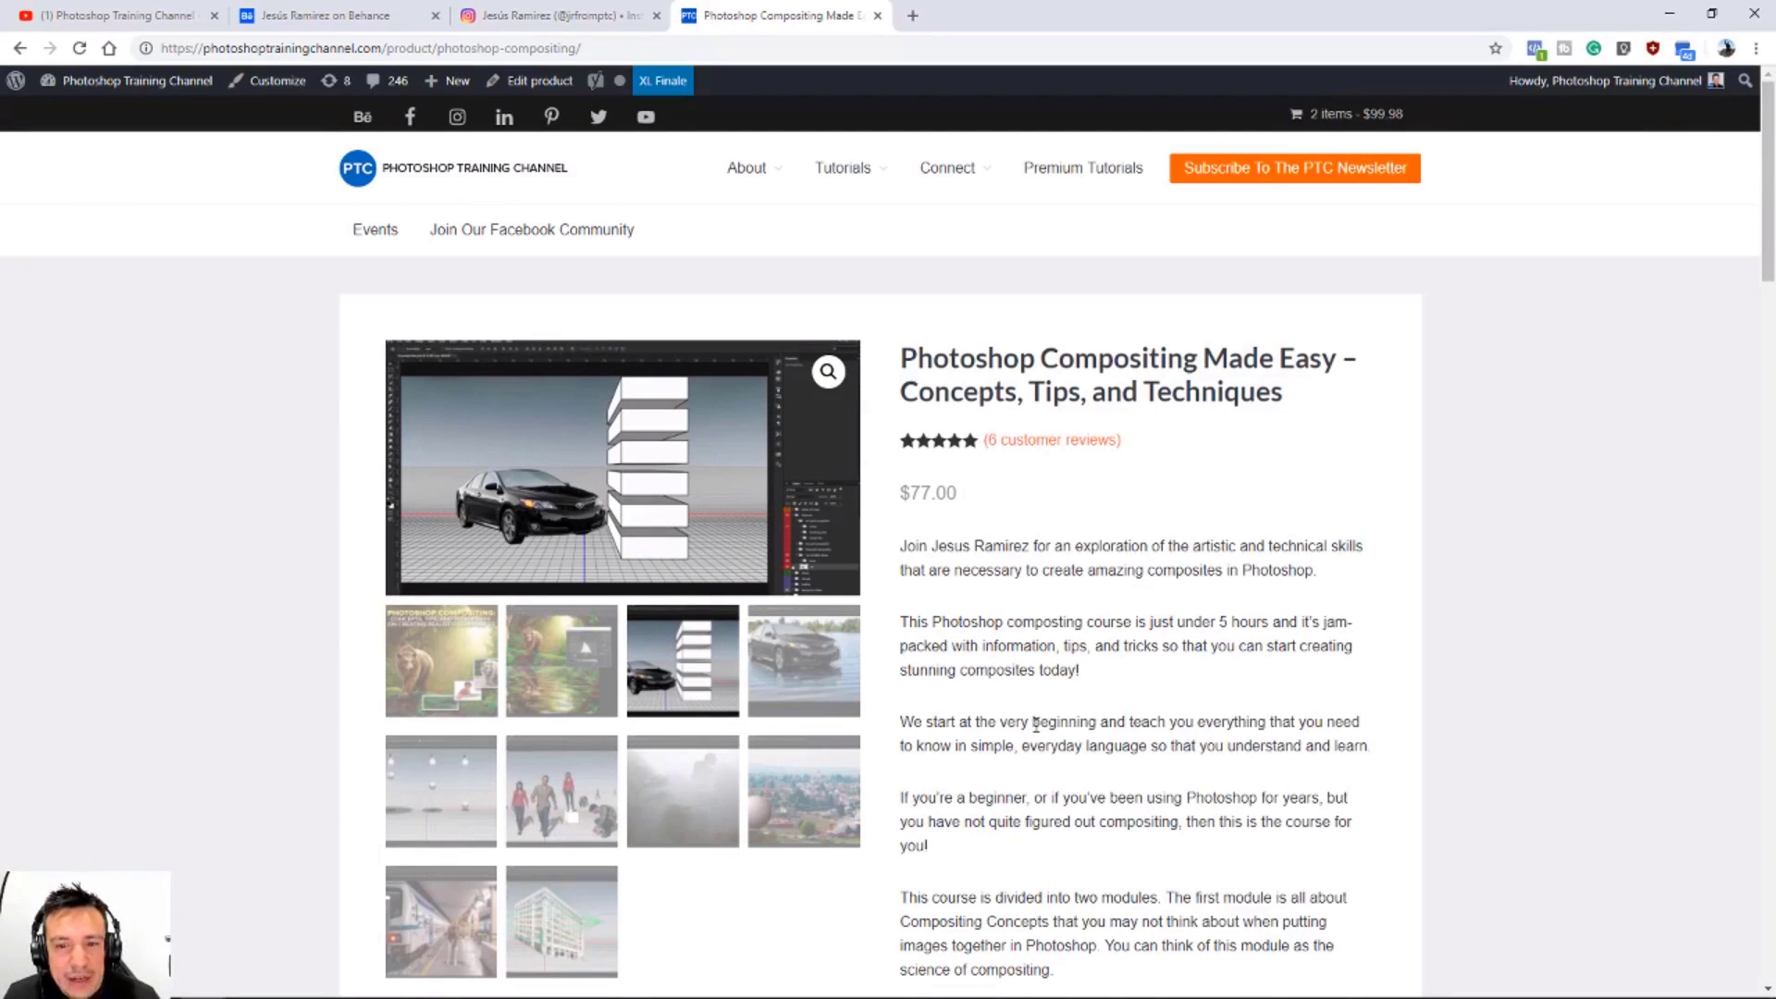
{"action": "scroll", "coordinate": [1031, 721], "scroll_direction": "down", "scroll_amount": 1}
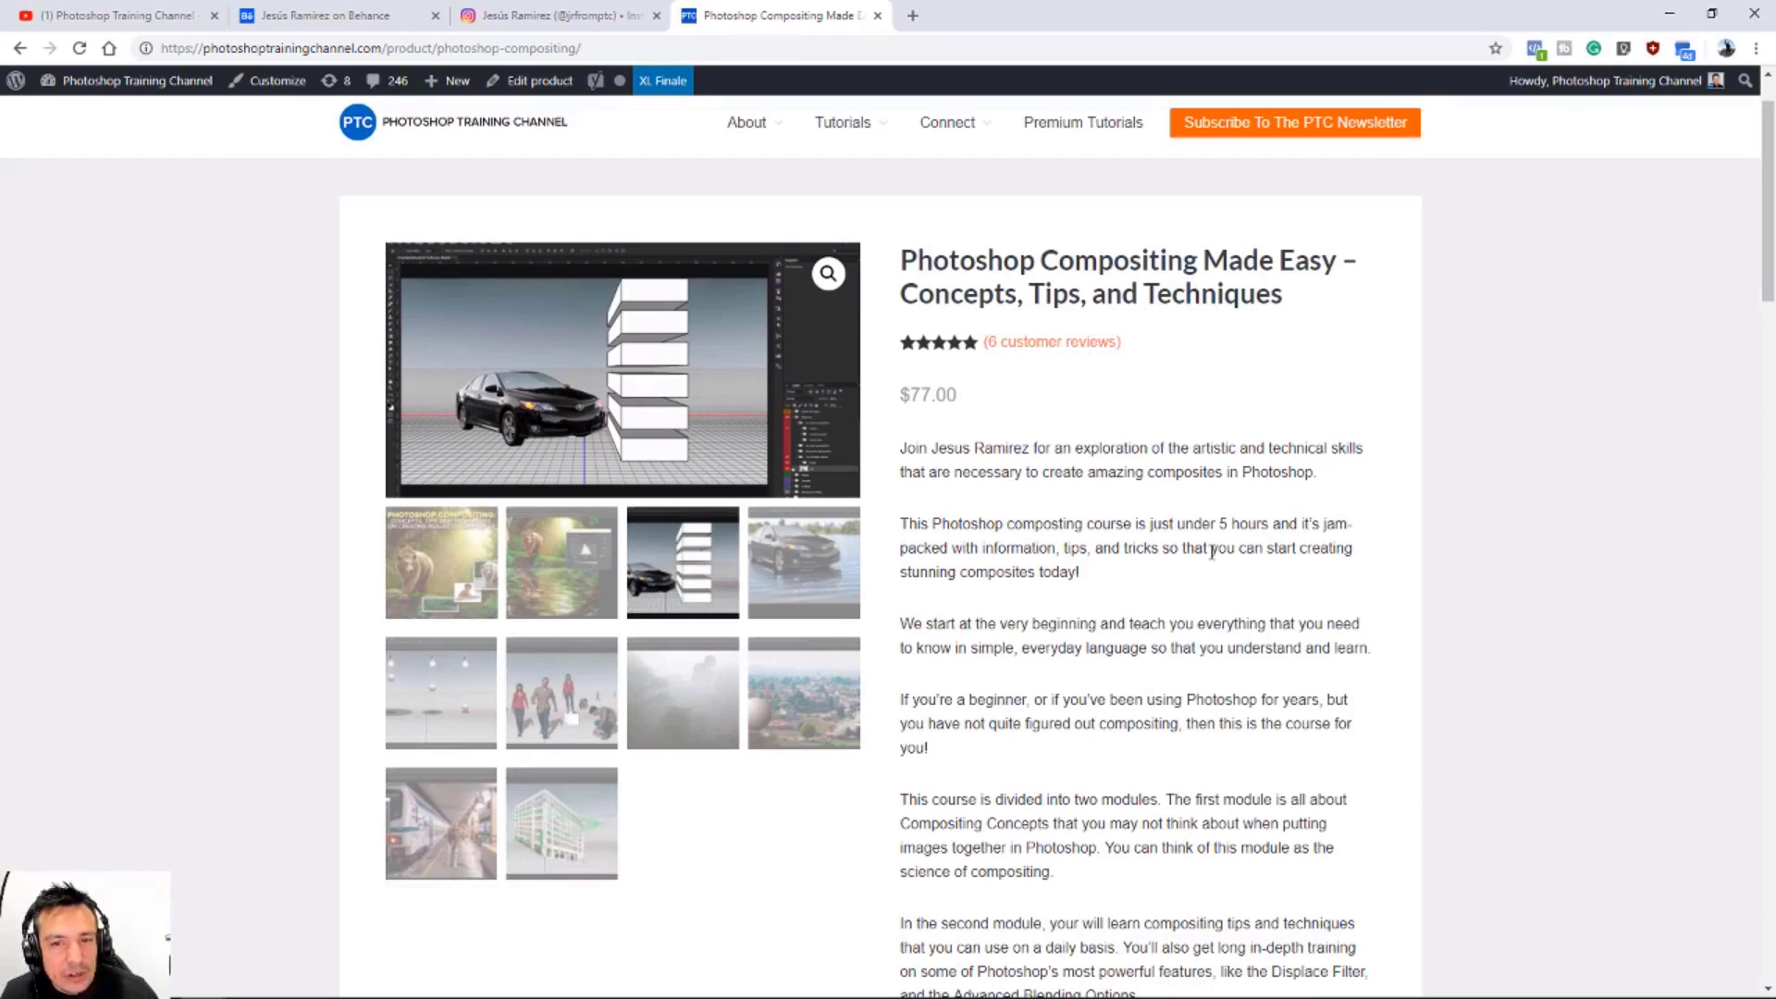
Step: Leave the course web page and switch to the runner composite in Photoshop
{"action": "scroll", "coordinate": [1211, 564], "scroll_direction": "down", "scroll_amount": 1}
{"action": "scroll", "coordinate": [1209, 565], "scroll_direction": "up", "scroll_amount": 3}
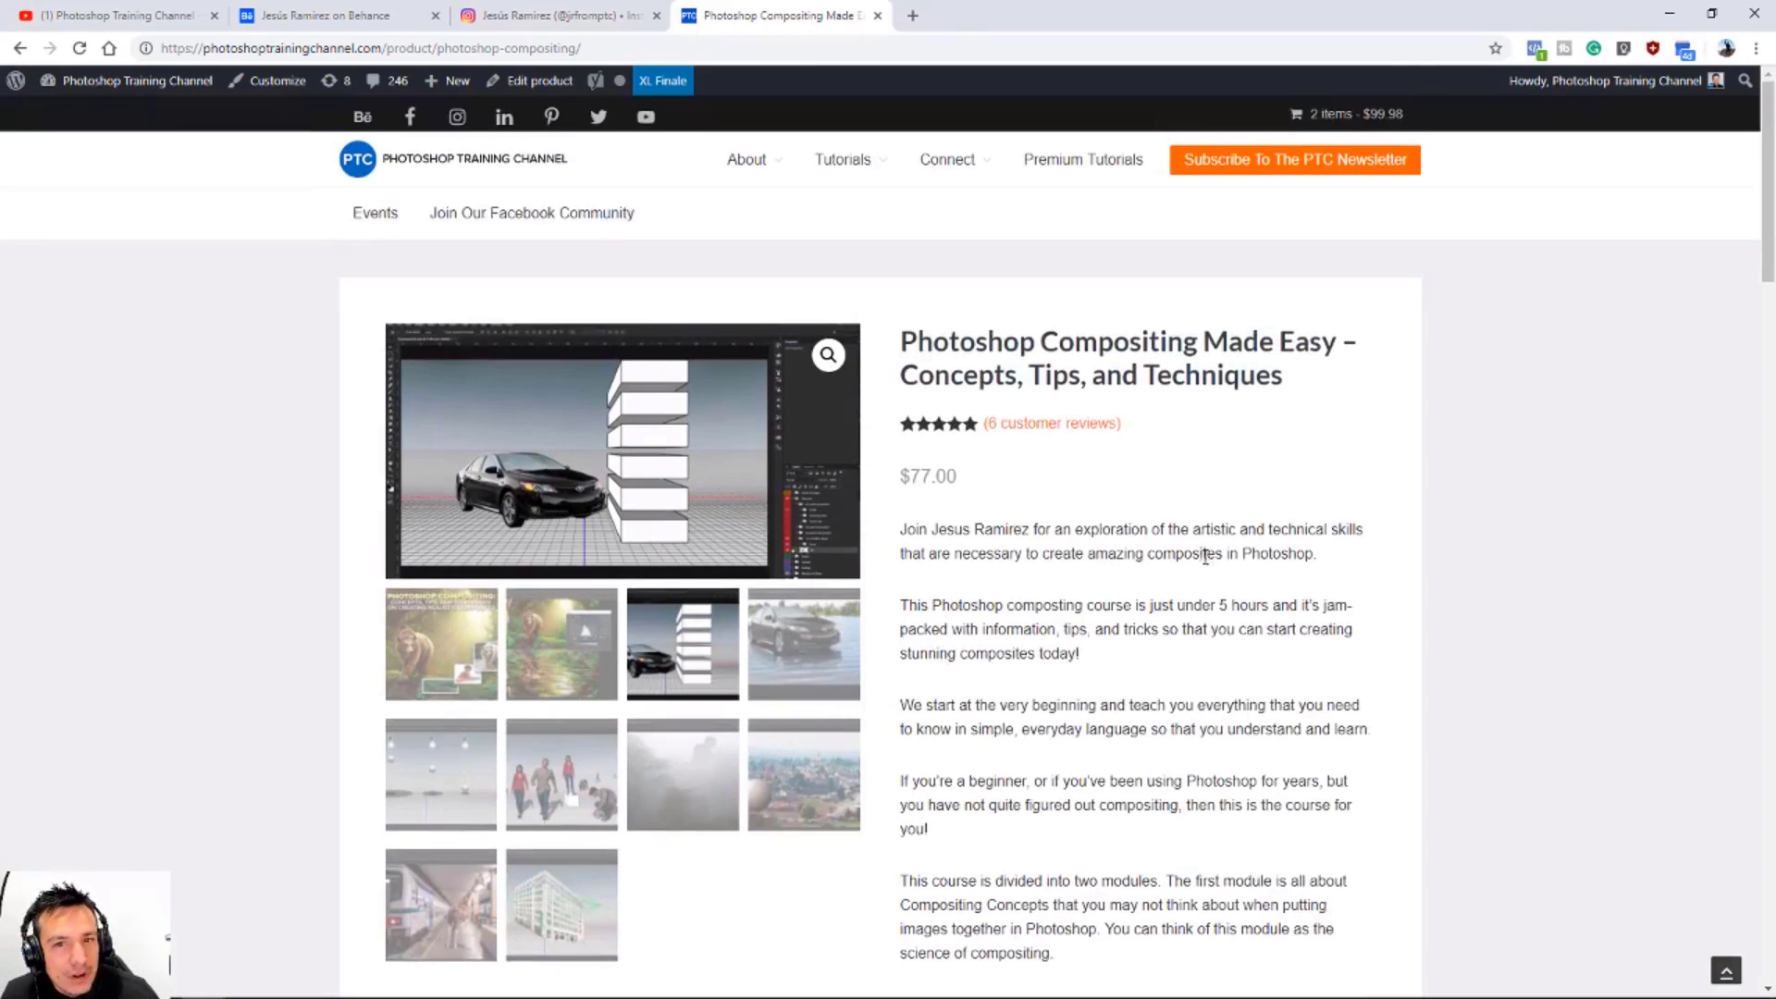
{"action": "left_click", "coordinate": [1668, 15]}
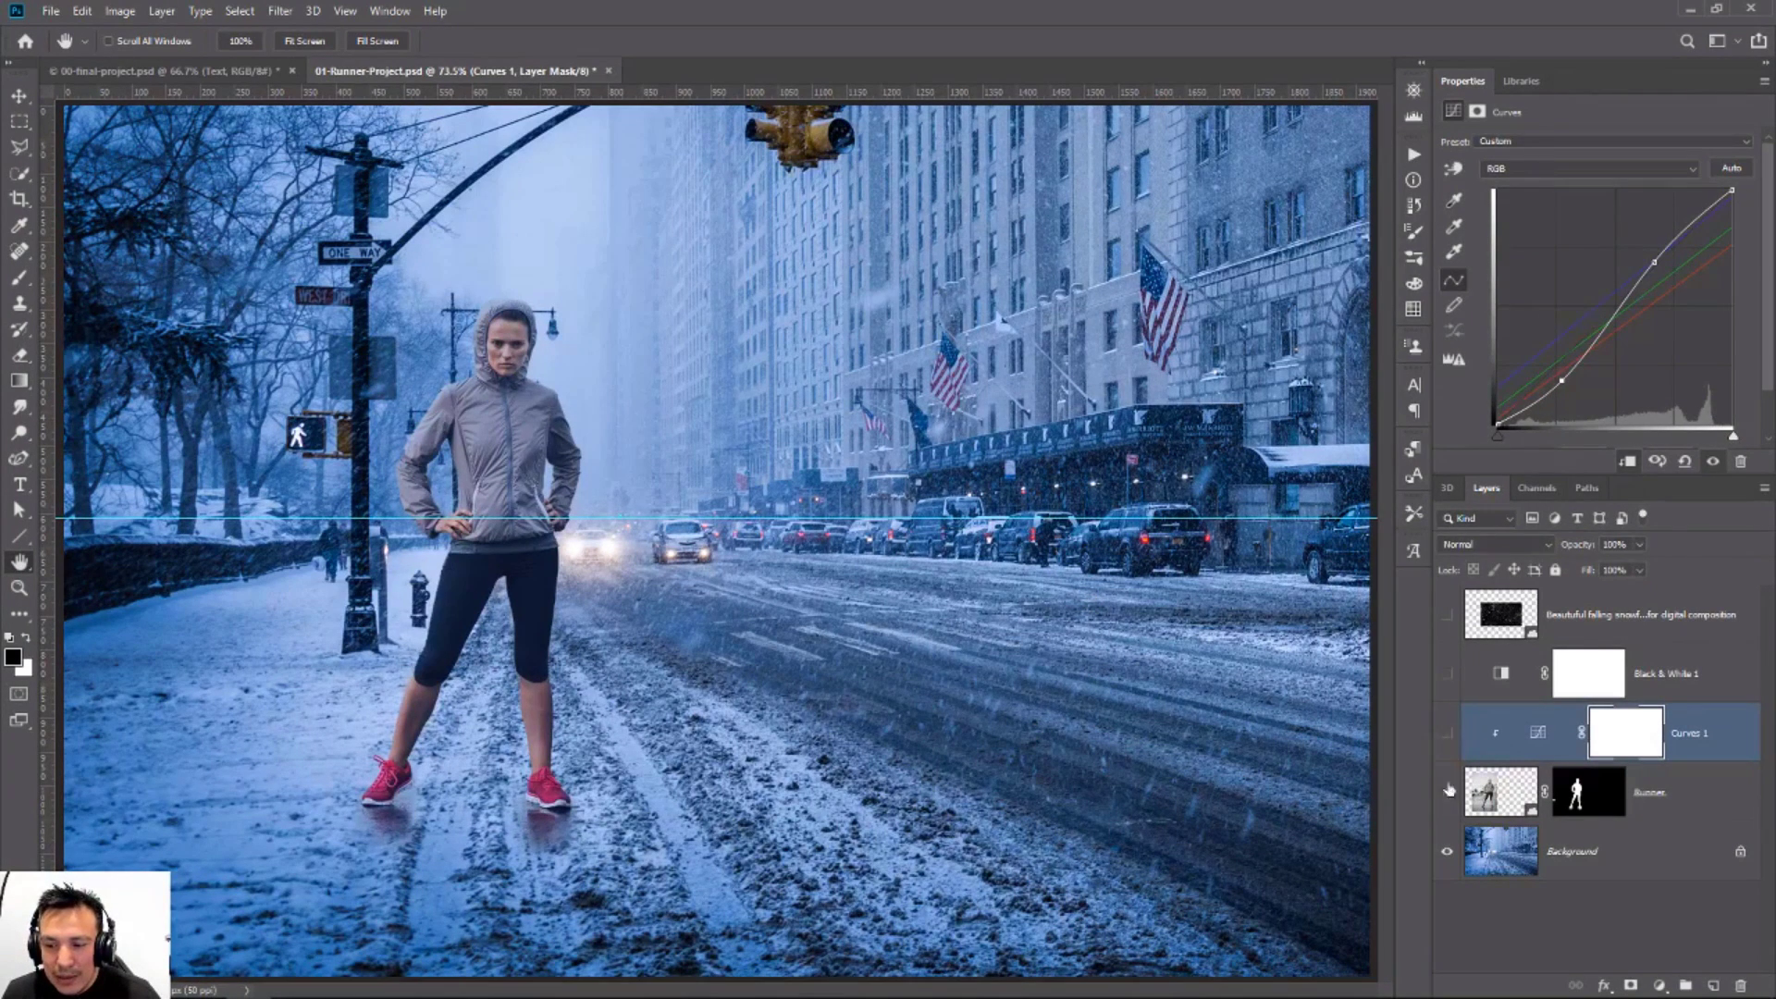
Step: Compare the image without the runner, then show the runner's Curves 1 adjustment and hide the guides
{"action": "left_click", "coordinate": [1447, 809]}
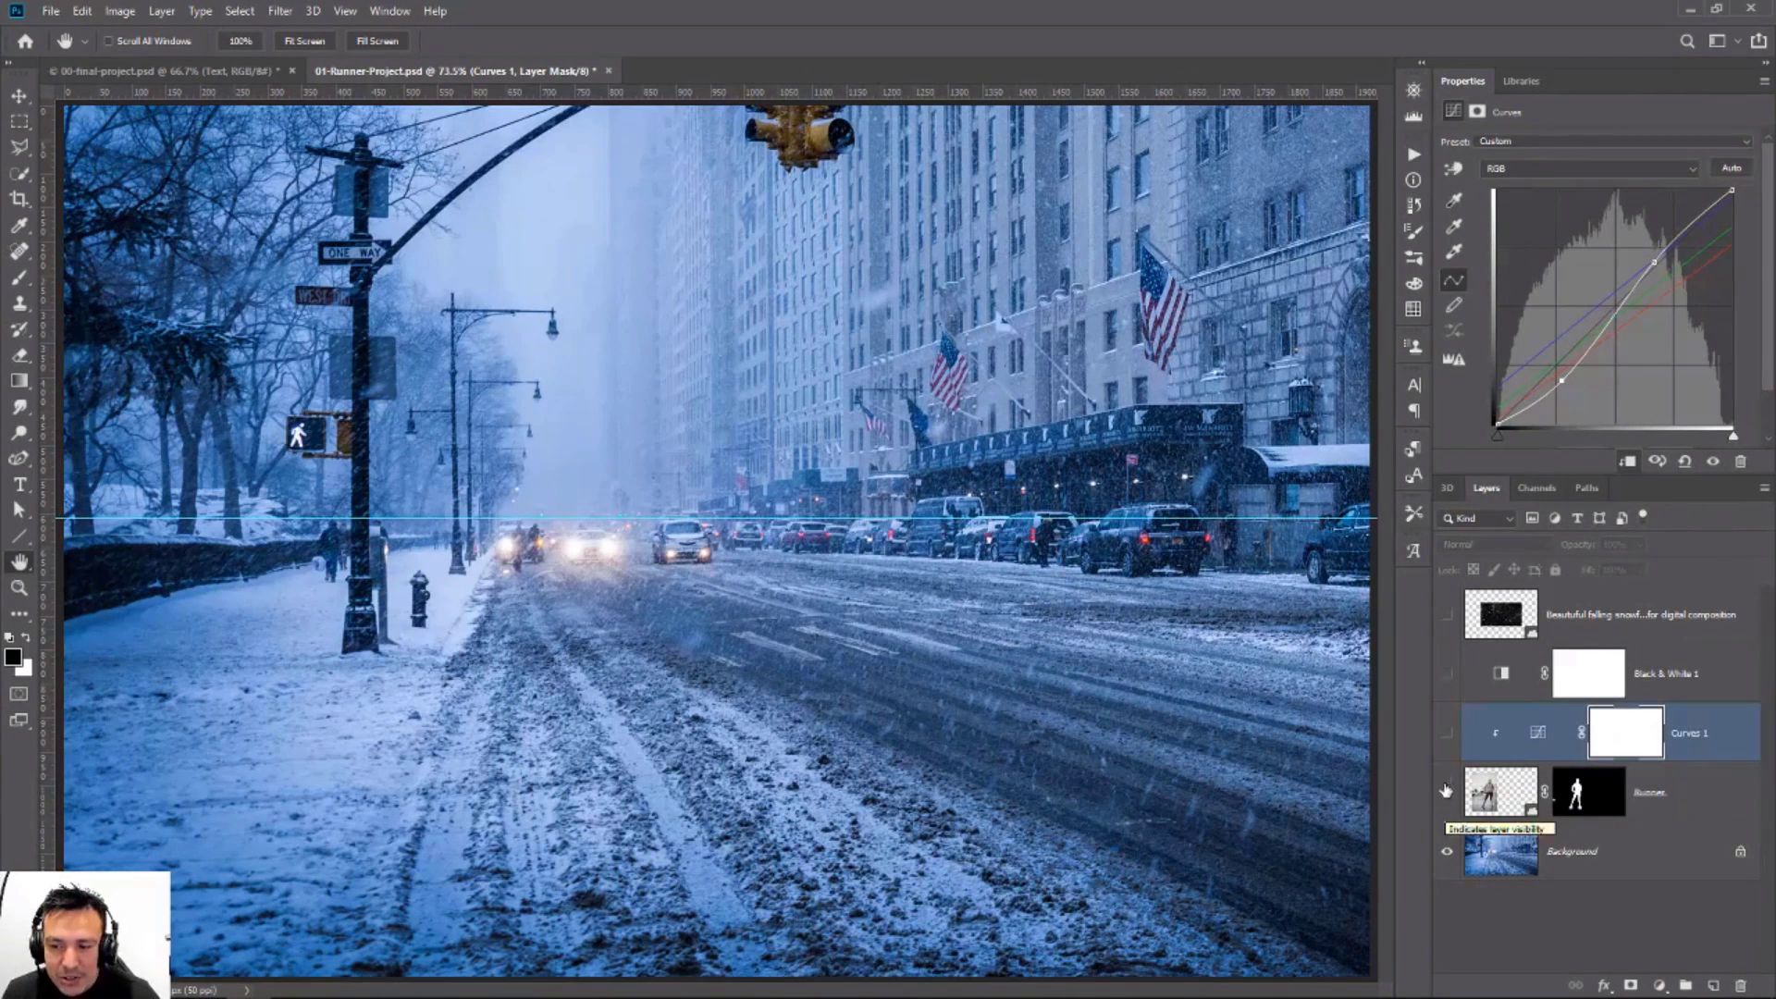
{"action": "left_click", "coordinate": [1449, 797]}
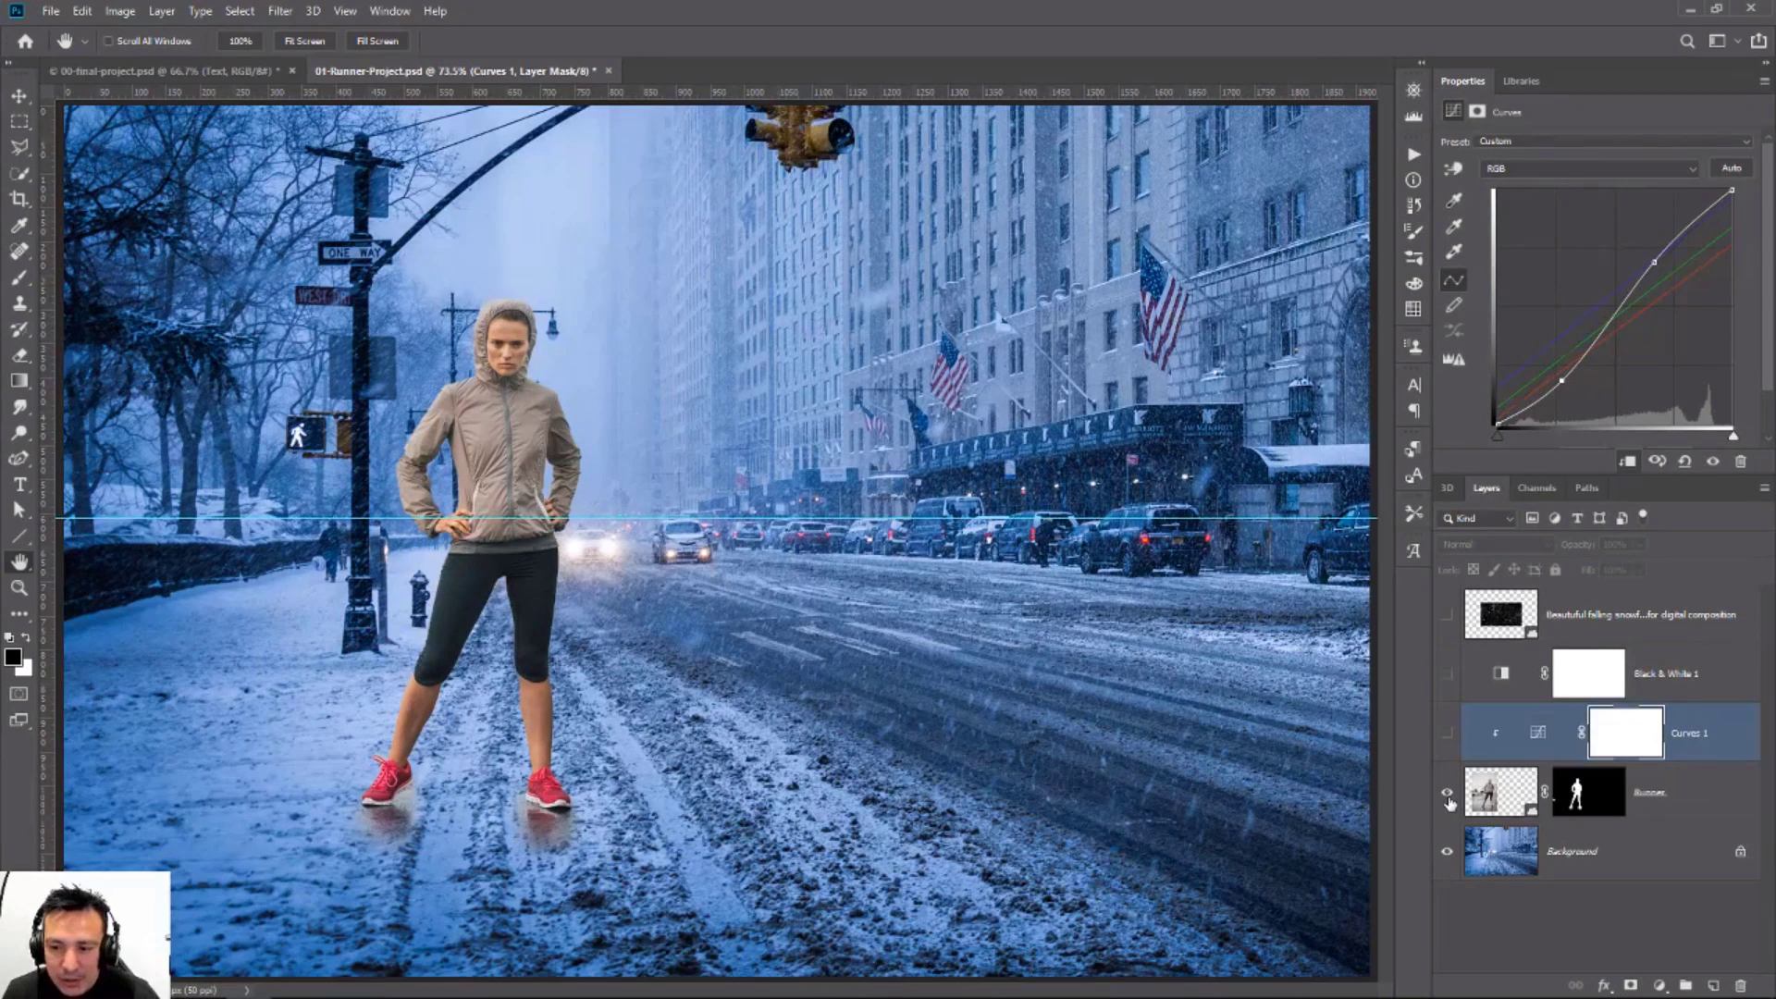
{"action": "left_click", "coordinate": [1448, 735]}
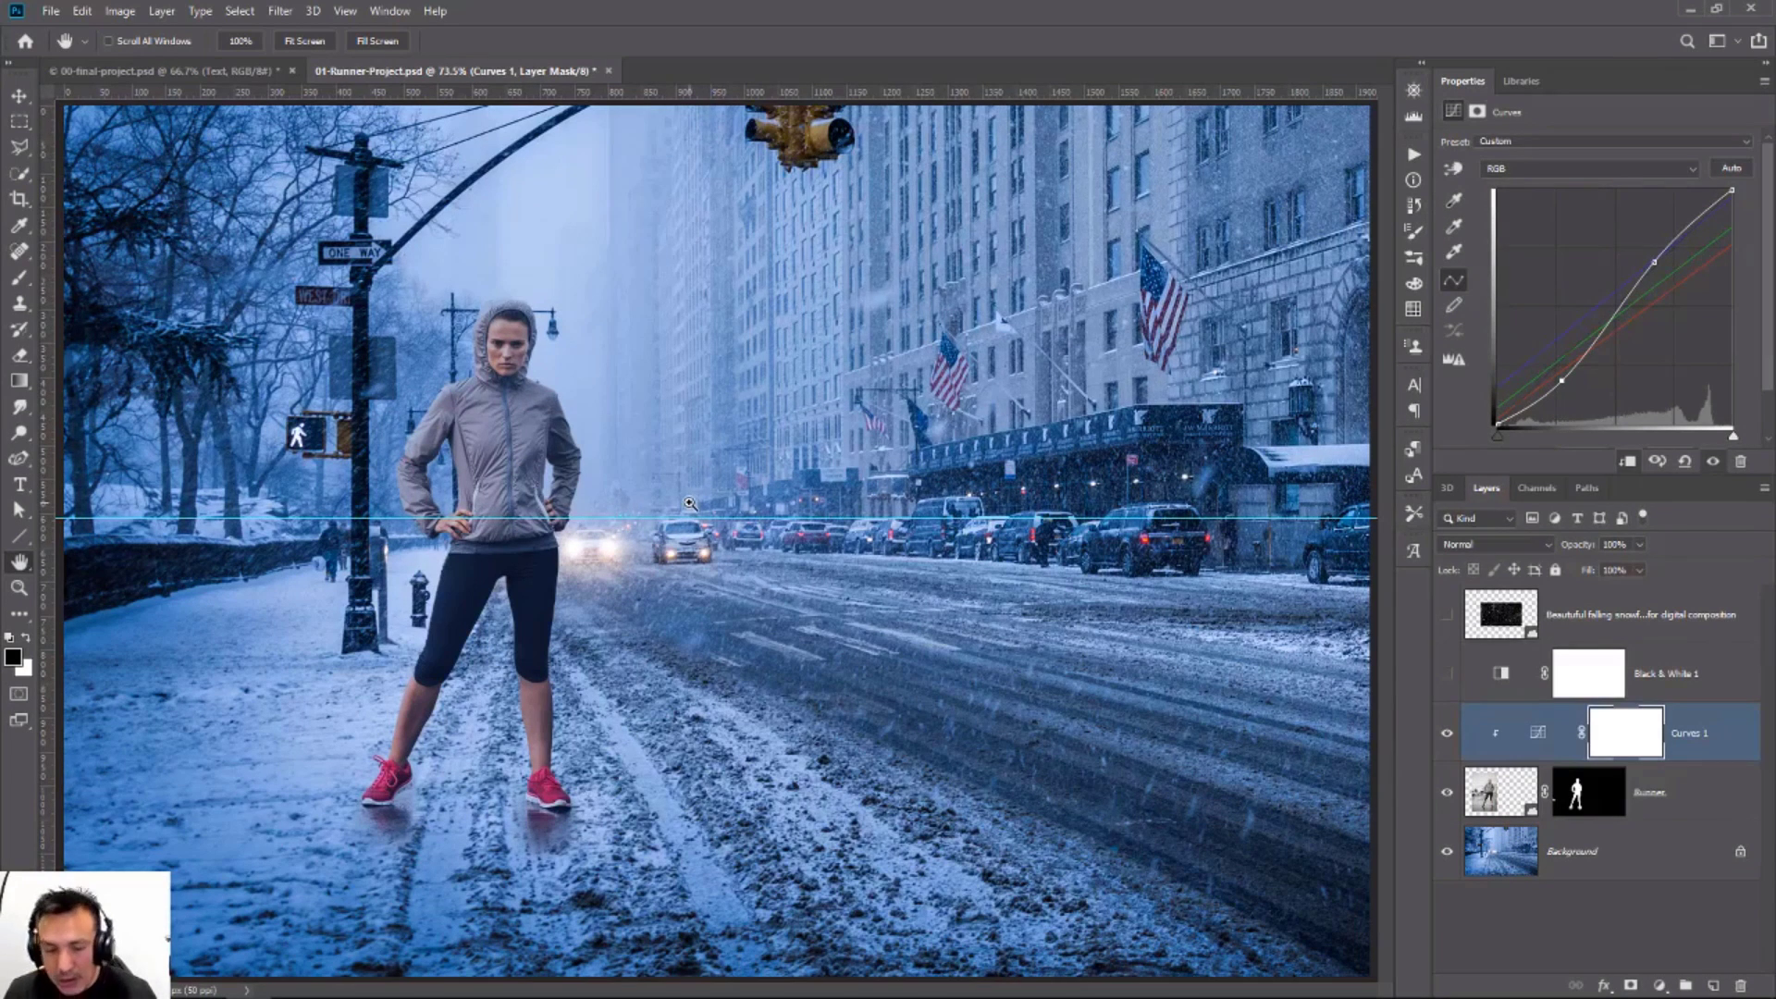
{"action": "key", "text": "ctrl+semicolon"}
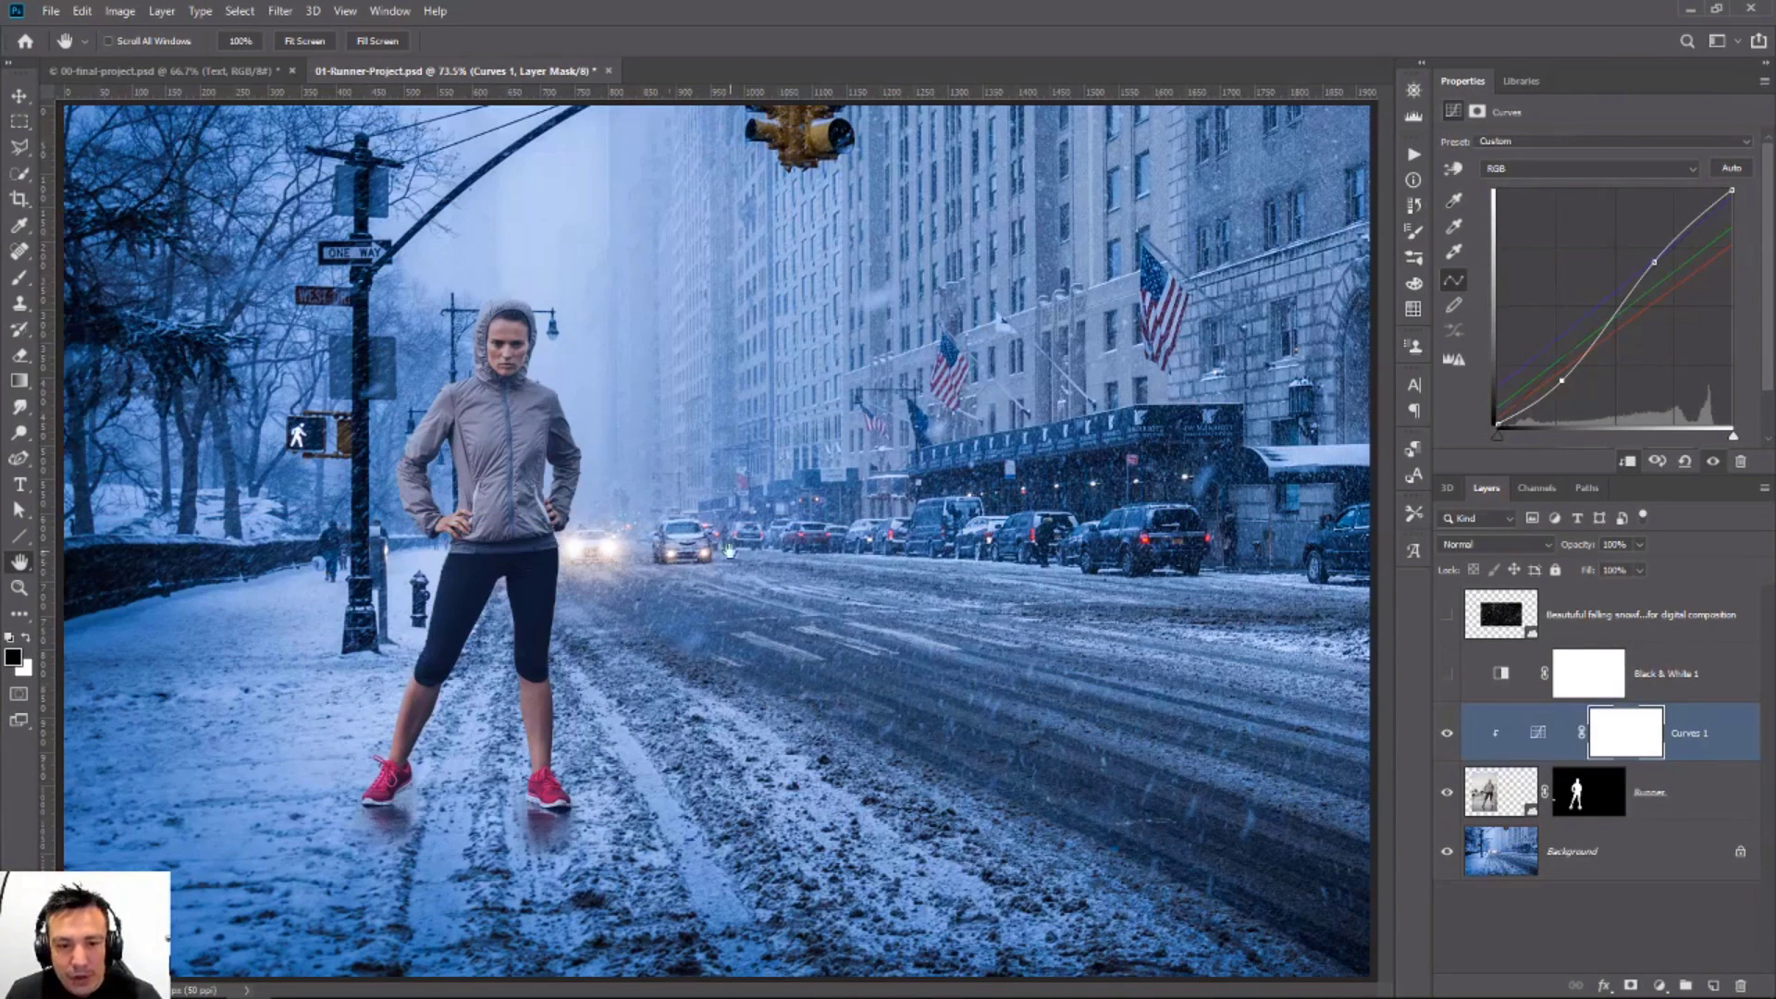
Step: Examine up close how the falling snow looks over the cars, pedestrians and street compared with the runner
{"action": "left_click", "coordinate": [20, 588]}
{"action": "left_click", "coordinate": [763, 552]}
{"action": "left_click", "coordinate": [527, 588]}
{"action": "left_click", "coordinate": [523, 590]}
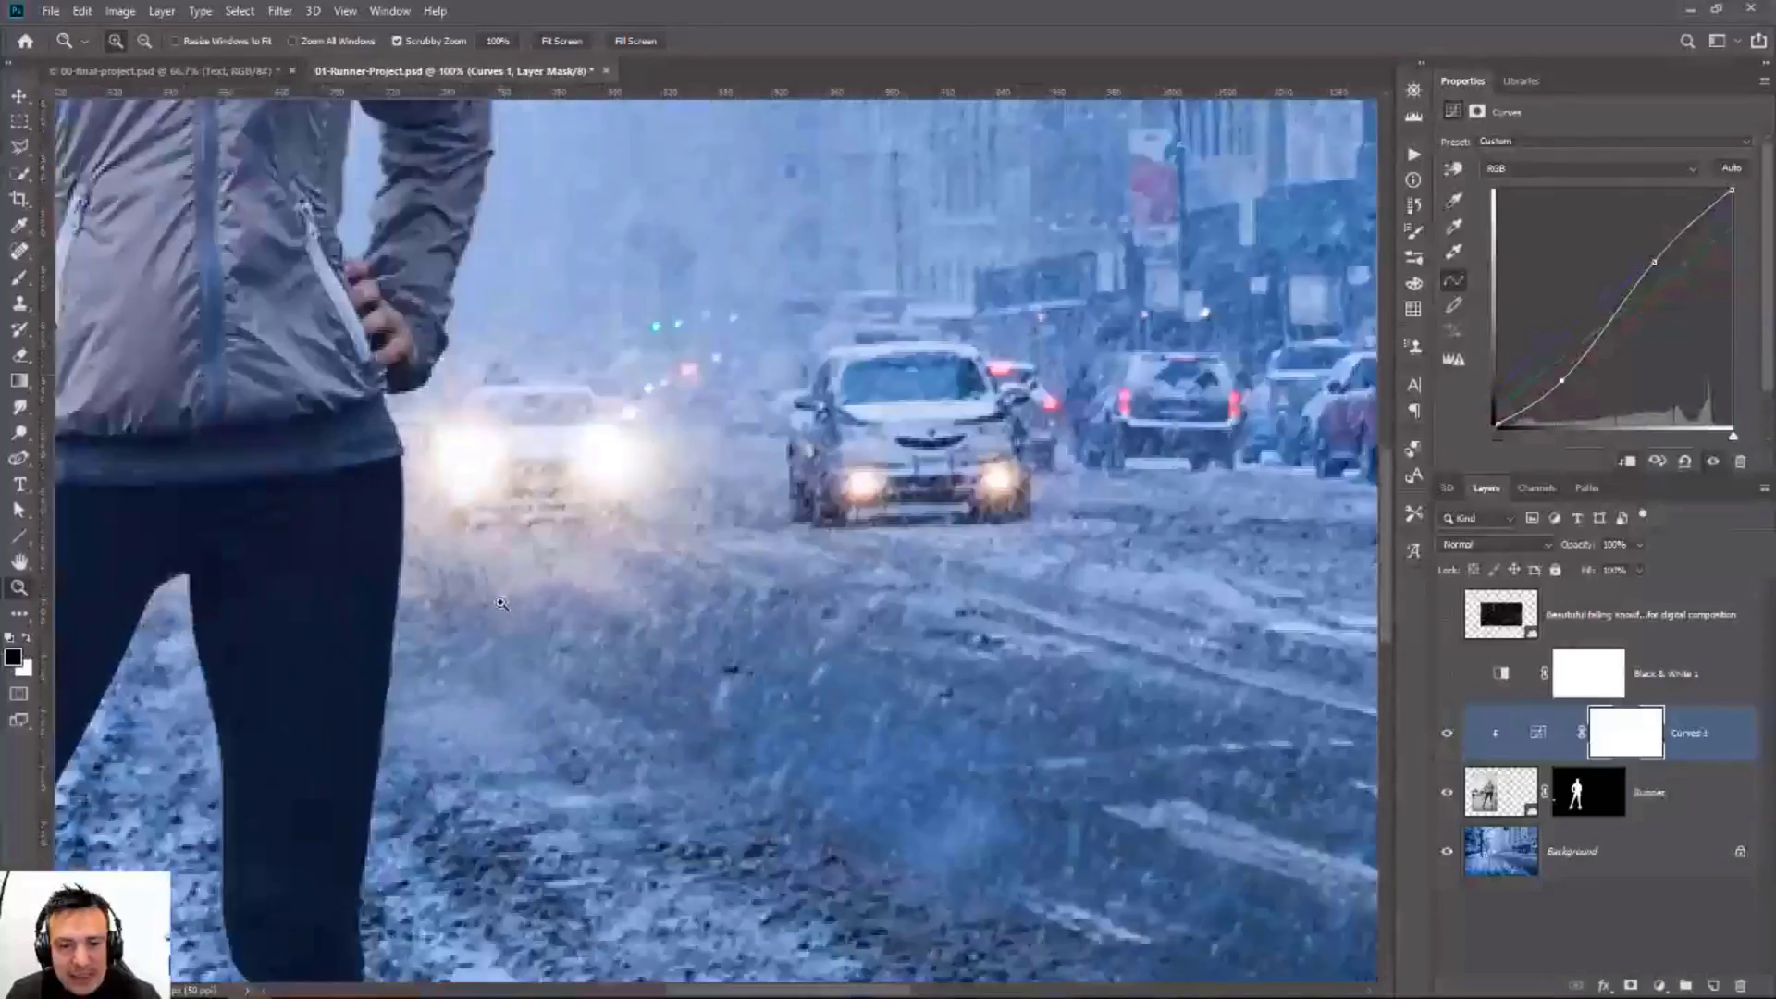
{"action": "left_click", "coordinate": [520, 592]}
{"action": "left_click_drag", "start_coordinate": [496, 654], "coordinate": [851, 210]}
{"action": "left_click_drag", "start_coordinate": [642, 571], "coordinate": [762, 242]}
{"action": "left_click_drag", "start_coordinate": [1105, 352], "coordinate": [307, 933]}
{"action": "left_click_drag", "start_coordinate": [681, 500], "coordinate": [891, 672]}
{"action": "left_click_drag", "start_coordinate": [686, 503], "coordinate": [948, 823]}
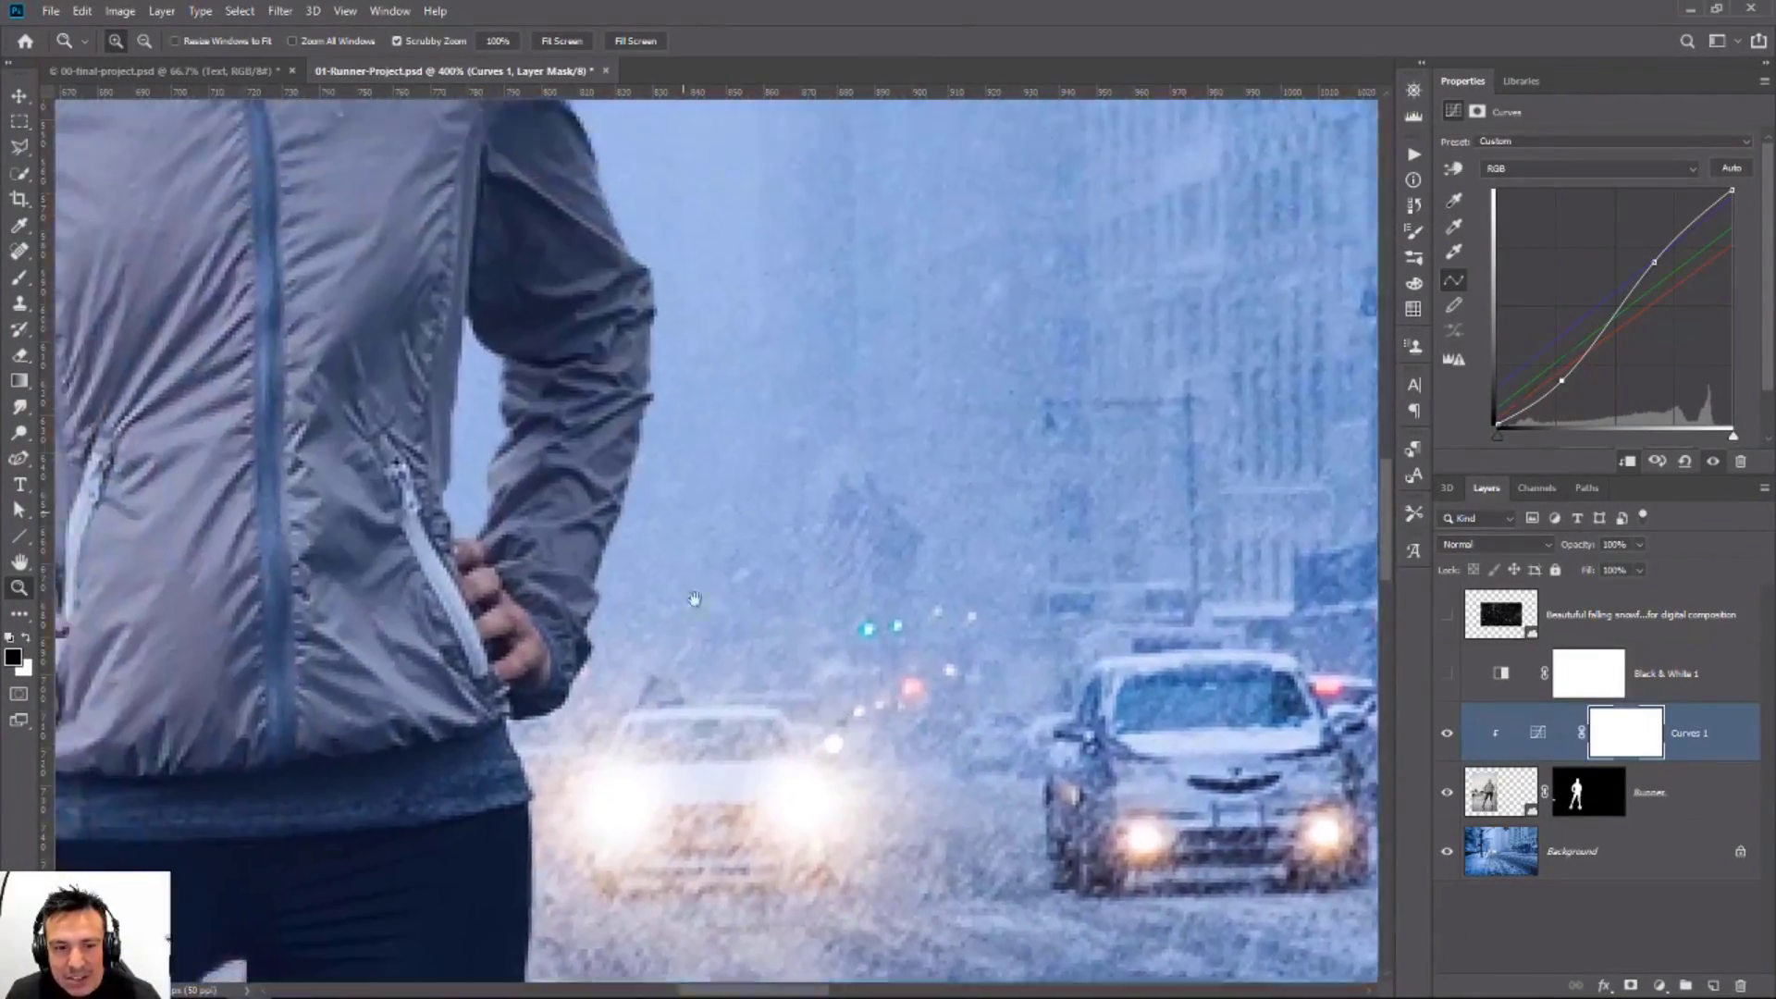
{"action": "left_click_drag", "start_coordinate": [325, 212], "coordinate": [927, 674]}
{"action": "left_click_drag", "start_coordinate": [640, 601], "coordinate": [924, 684]}
{"action": "left_click_drag", "start_coordinate": [764, 869], "coordinate": [873, 167]}
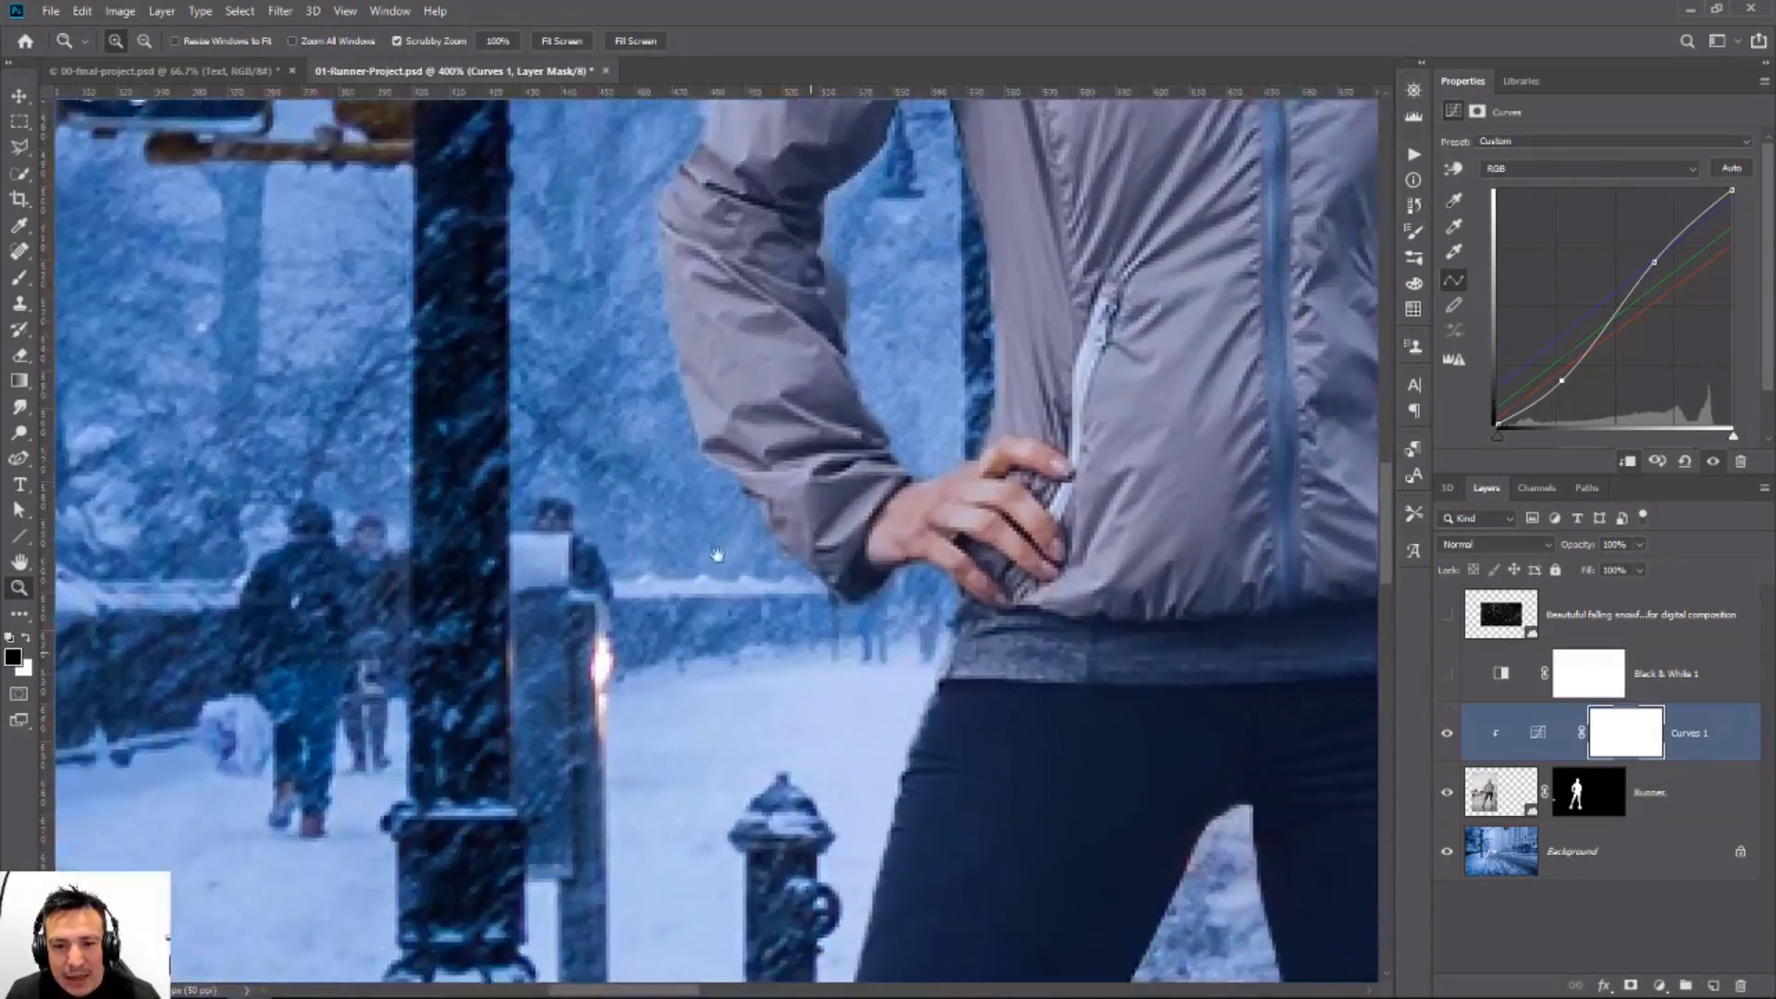
{"action": "left_click_drag", "start_coordinate": [931, 733], "coordinate": [784, 541]}
{"action": "left_click_drag", "start_coordinate": [853, 869], "coordinate": [711, 608]}
{"action": "right_click", "coordinate": [810, 524]}
{"action": "left_click", "coordinate": [816, 554]}
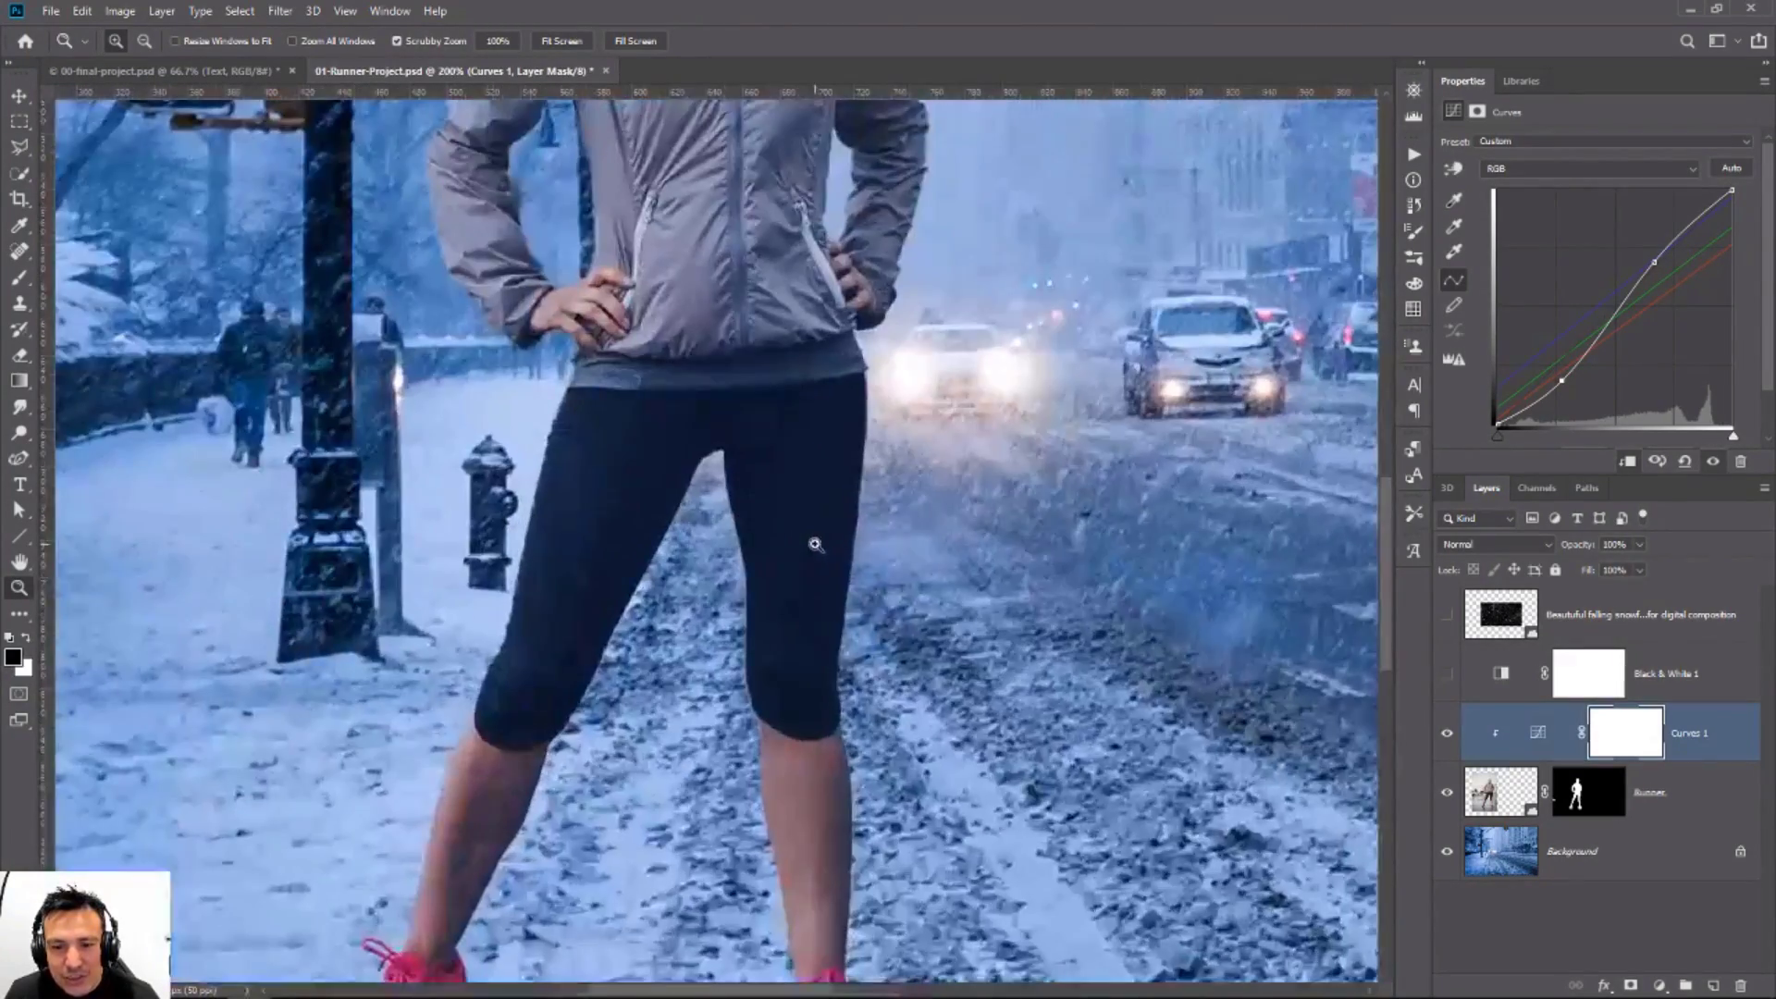
{"action": "right_click", "coordinate": [820, 543]}
{"action": "left_click", "coordinate": [833, 557]}
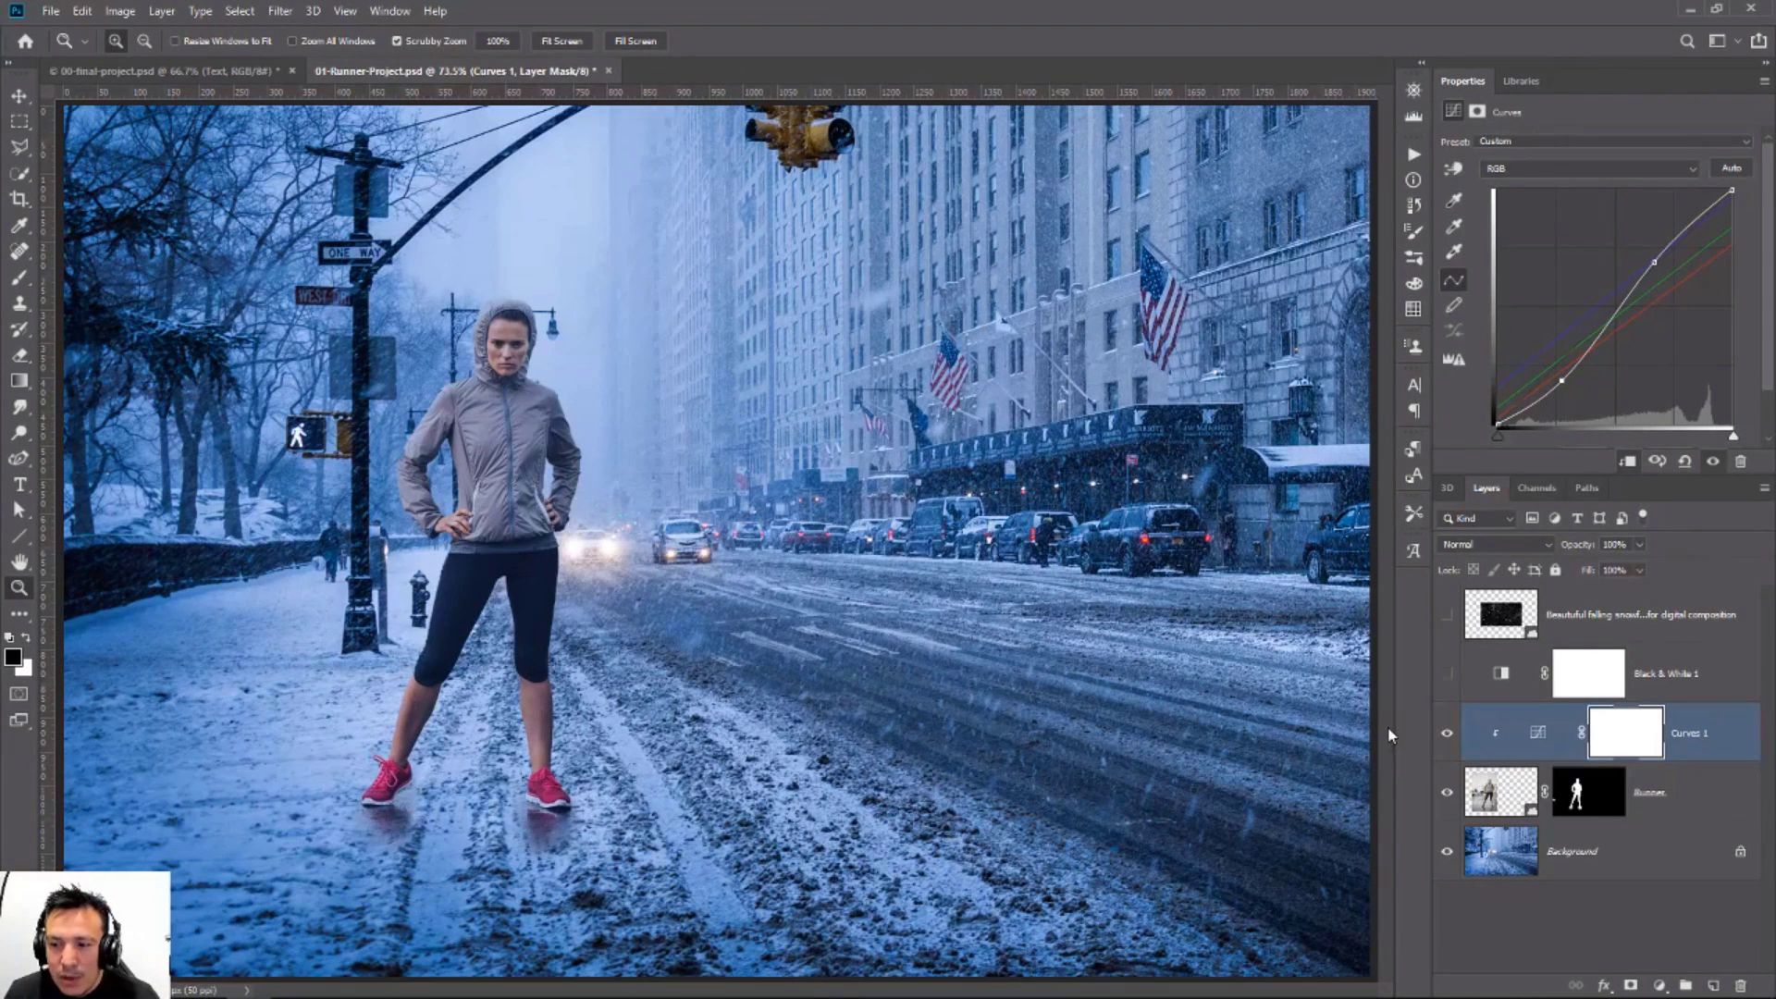
Step: Search Adobe Stock for "snow overlay" and browse the suggested snow images
{"action": "left_click", "coordinate": [1522, 81]}
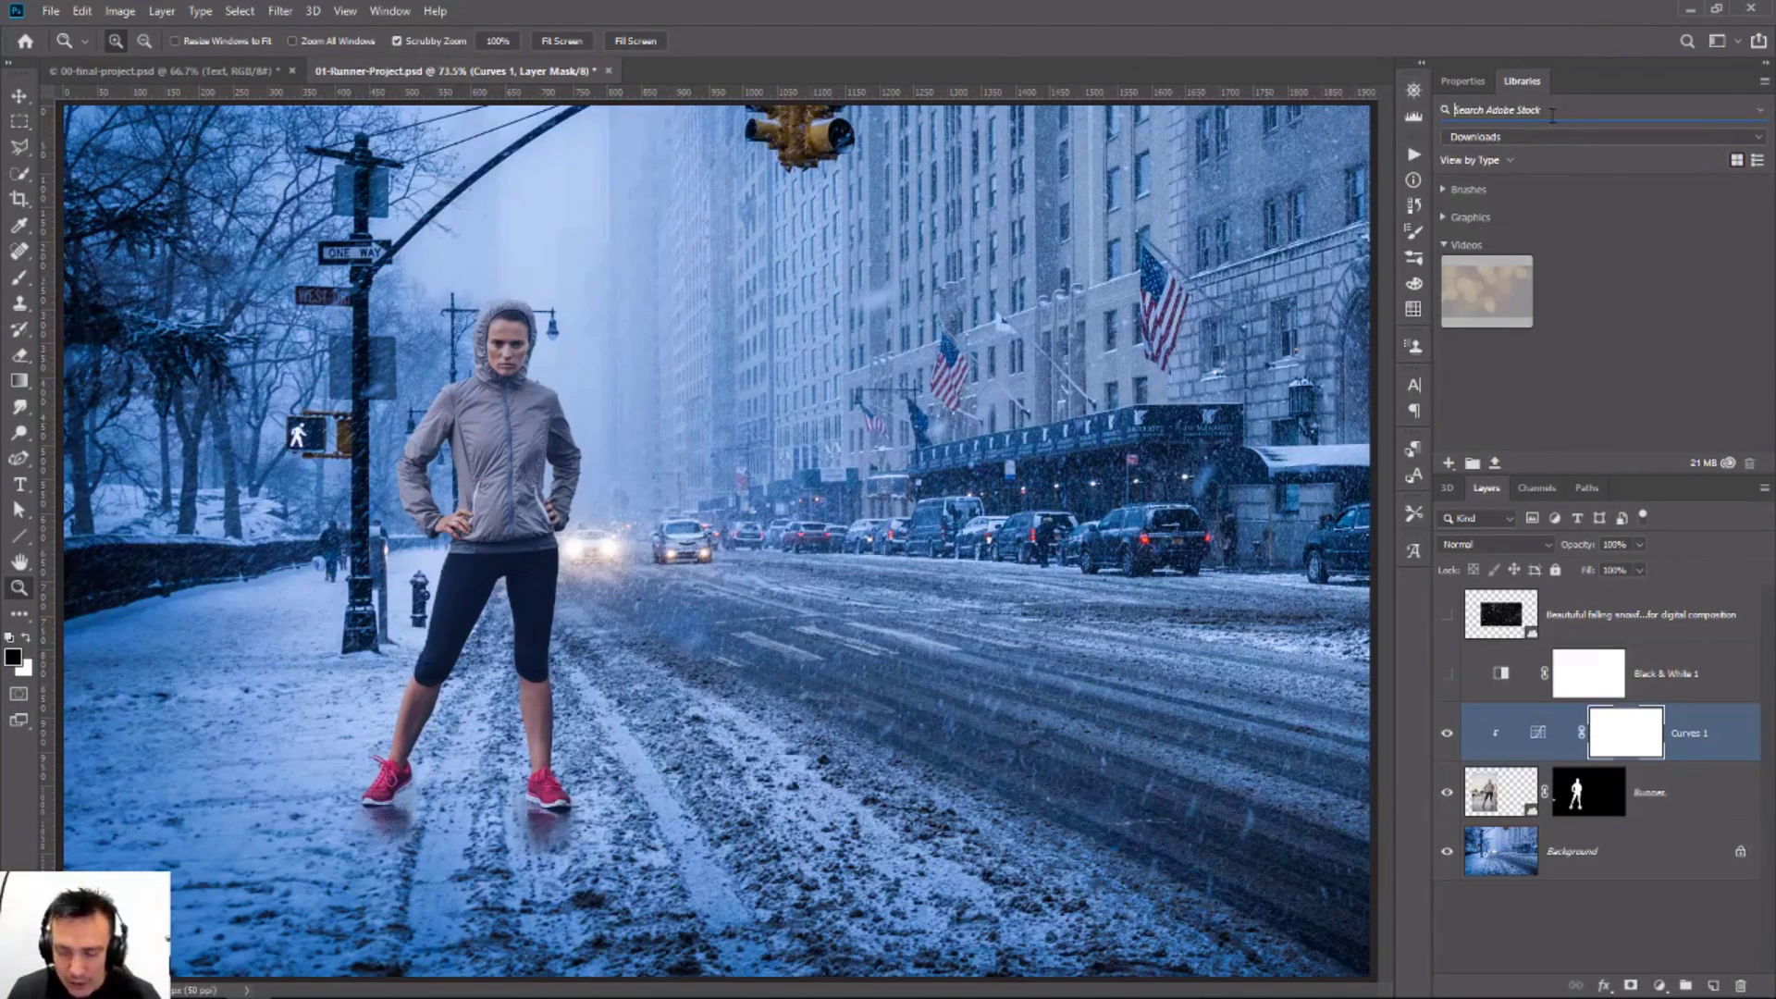
{"action": "type", "text": "snow o"}
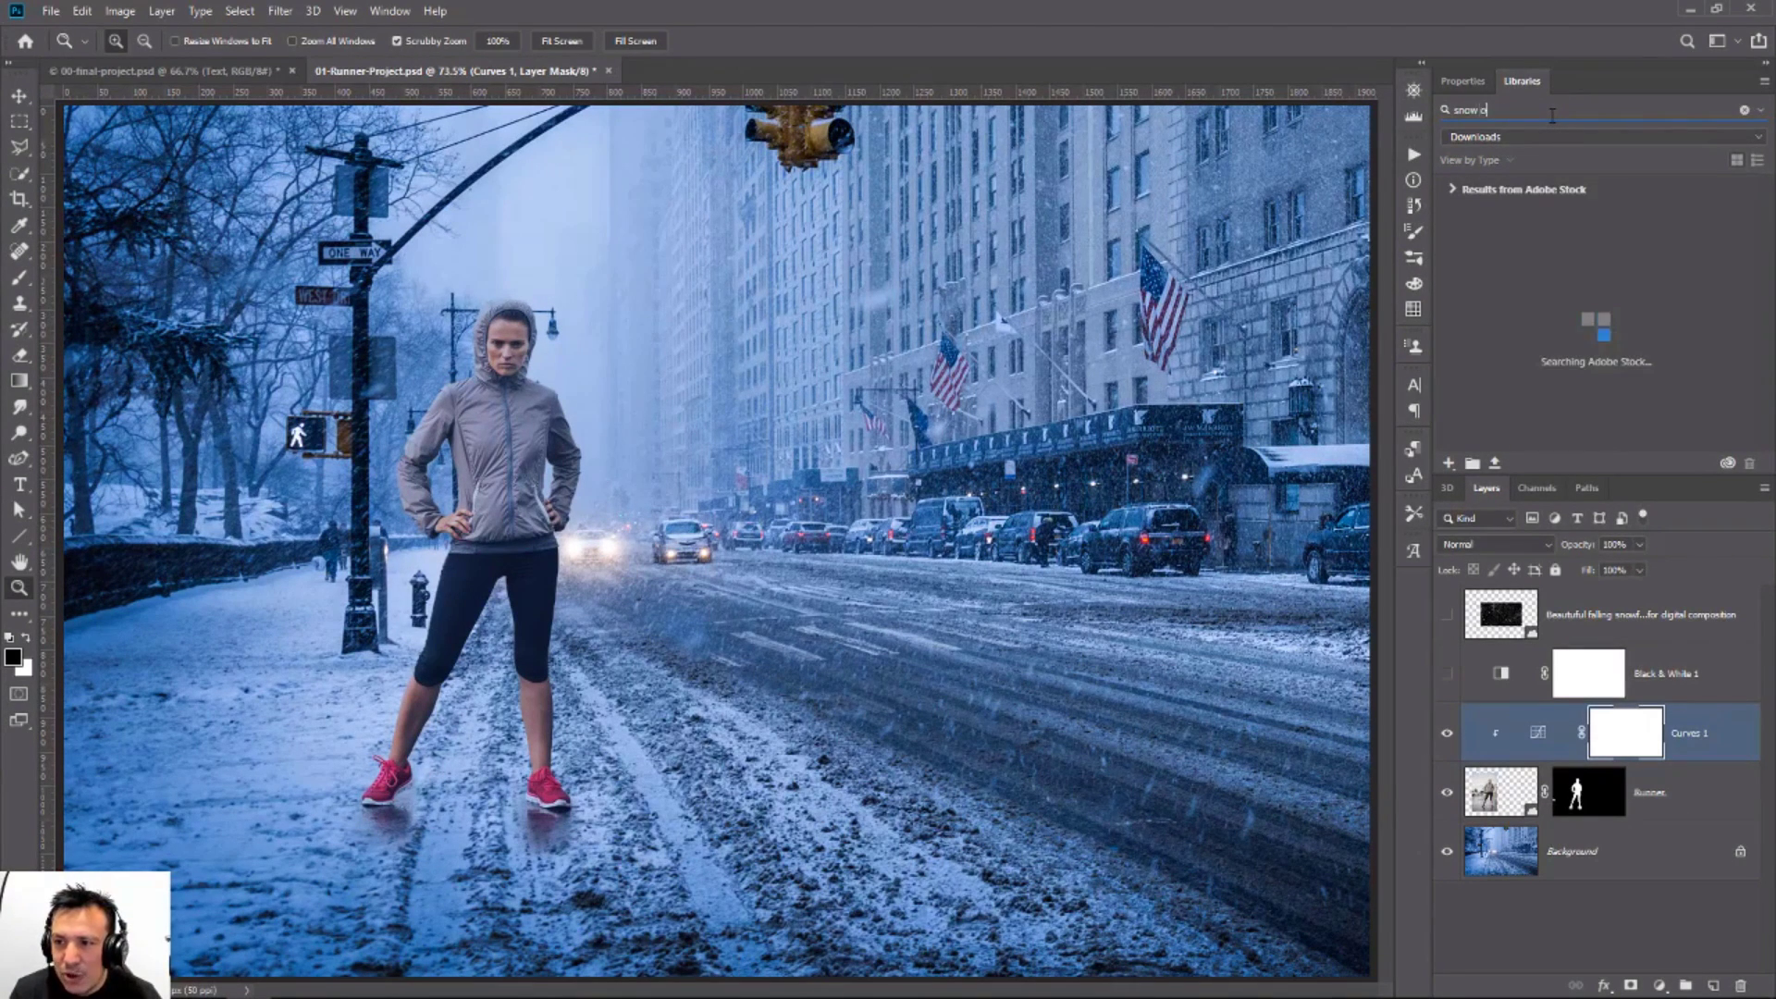
{"action": "type", "text": "verlay"}
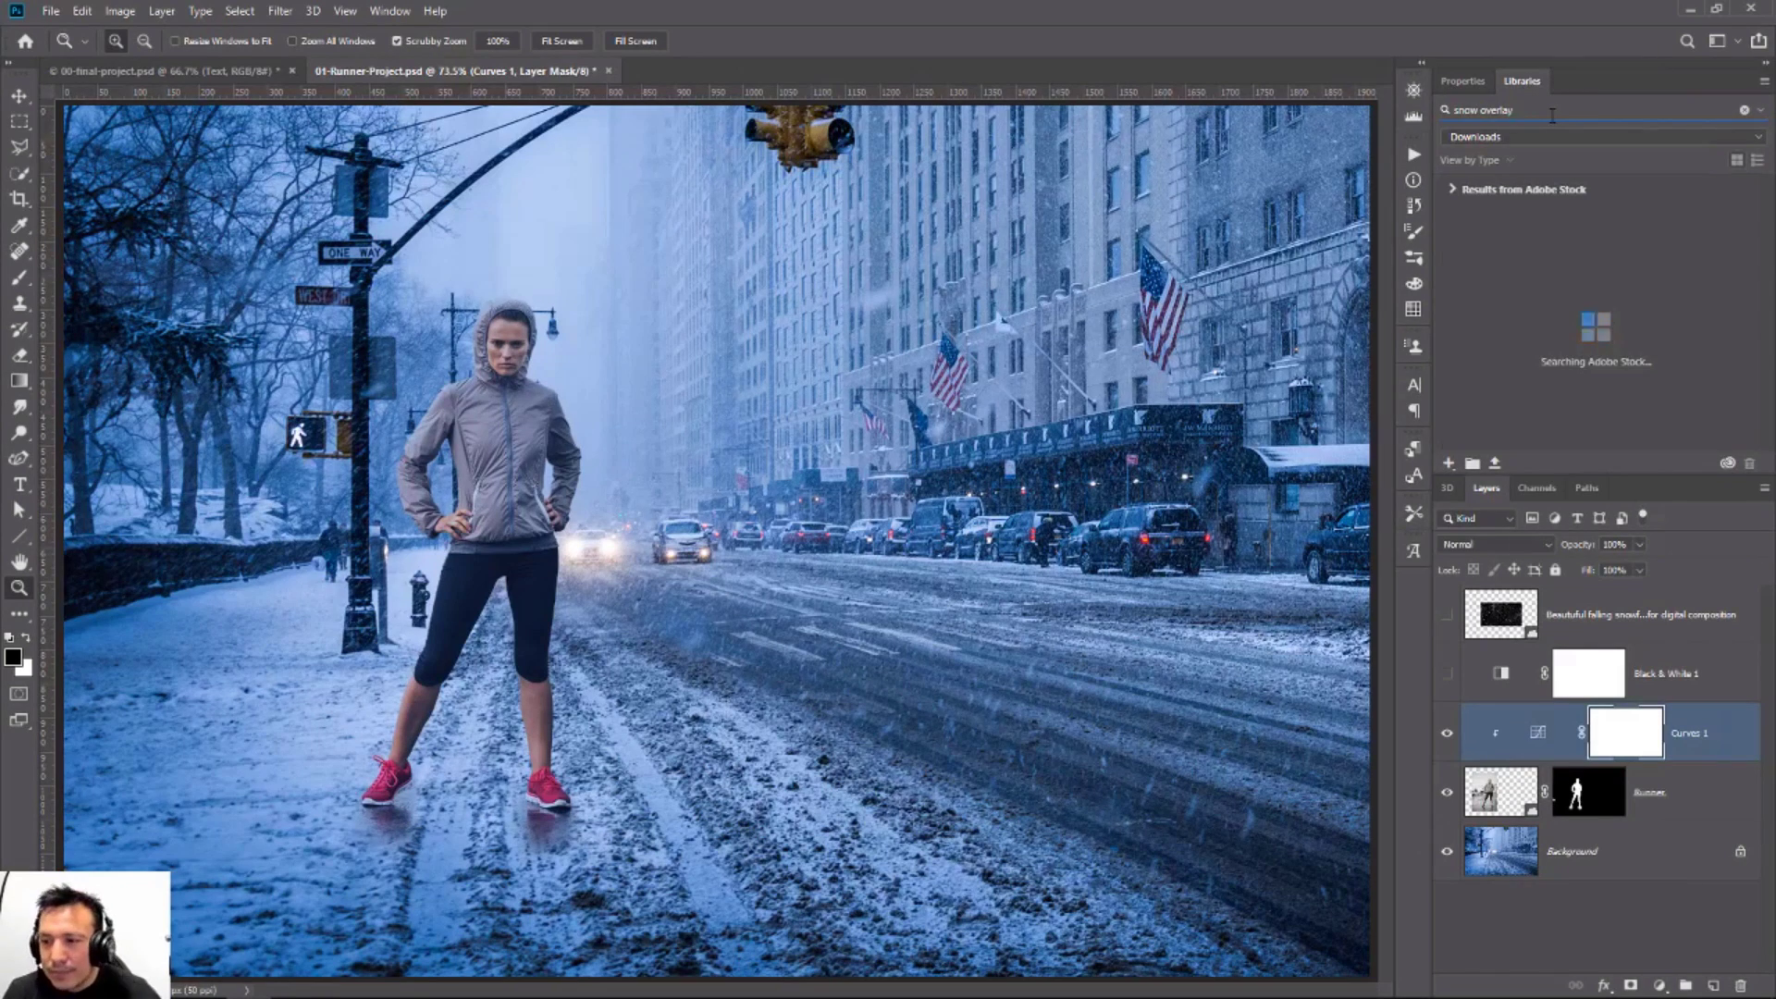
{"action": "scroll", "coordinate": [1611, 297], "scroll_direction": "down", "scroll_amount": 5}
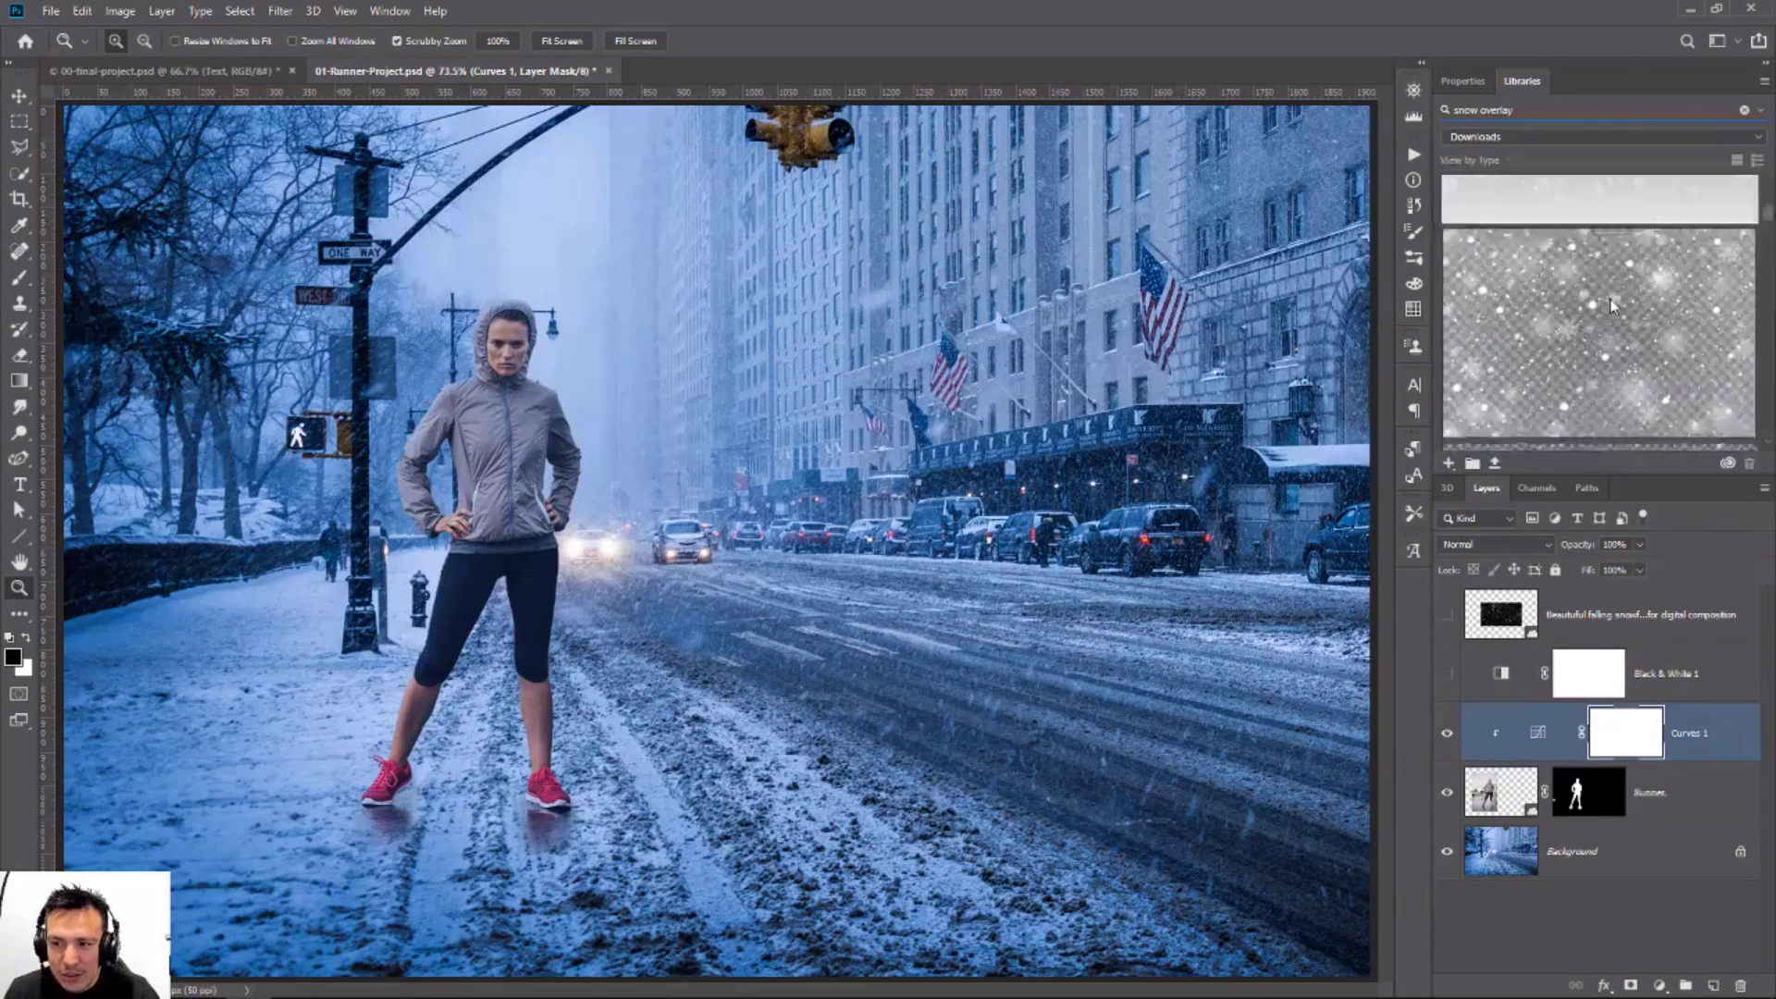
{"action": "scroll", "coordinate": [1610, 307], "scroll_direction": "down", "scroll_amount": 4}
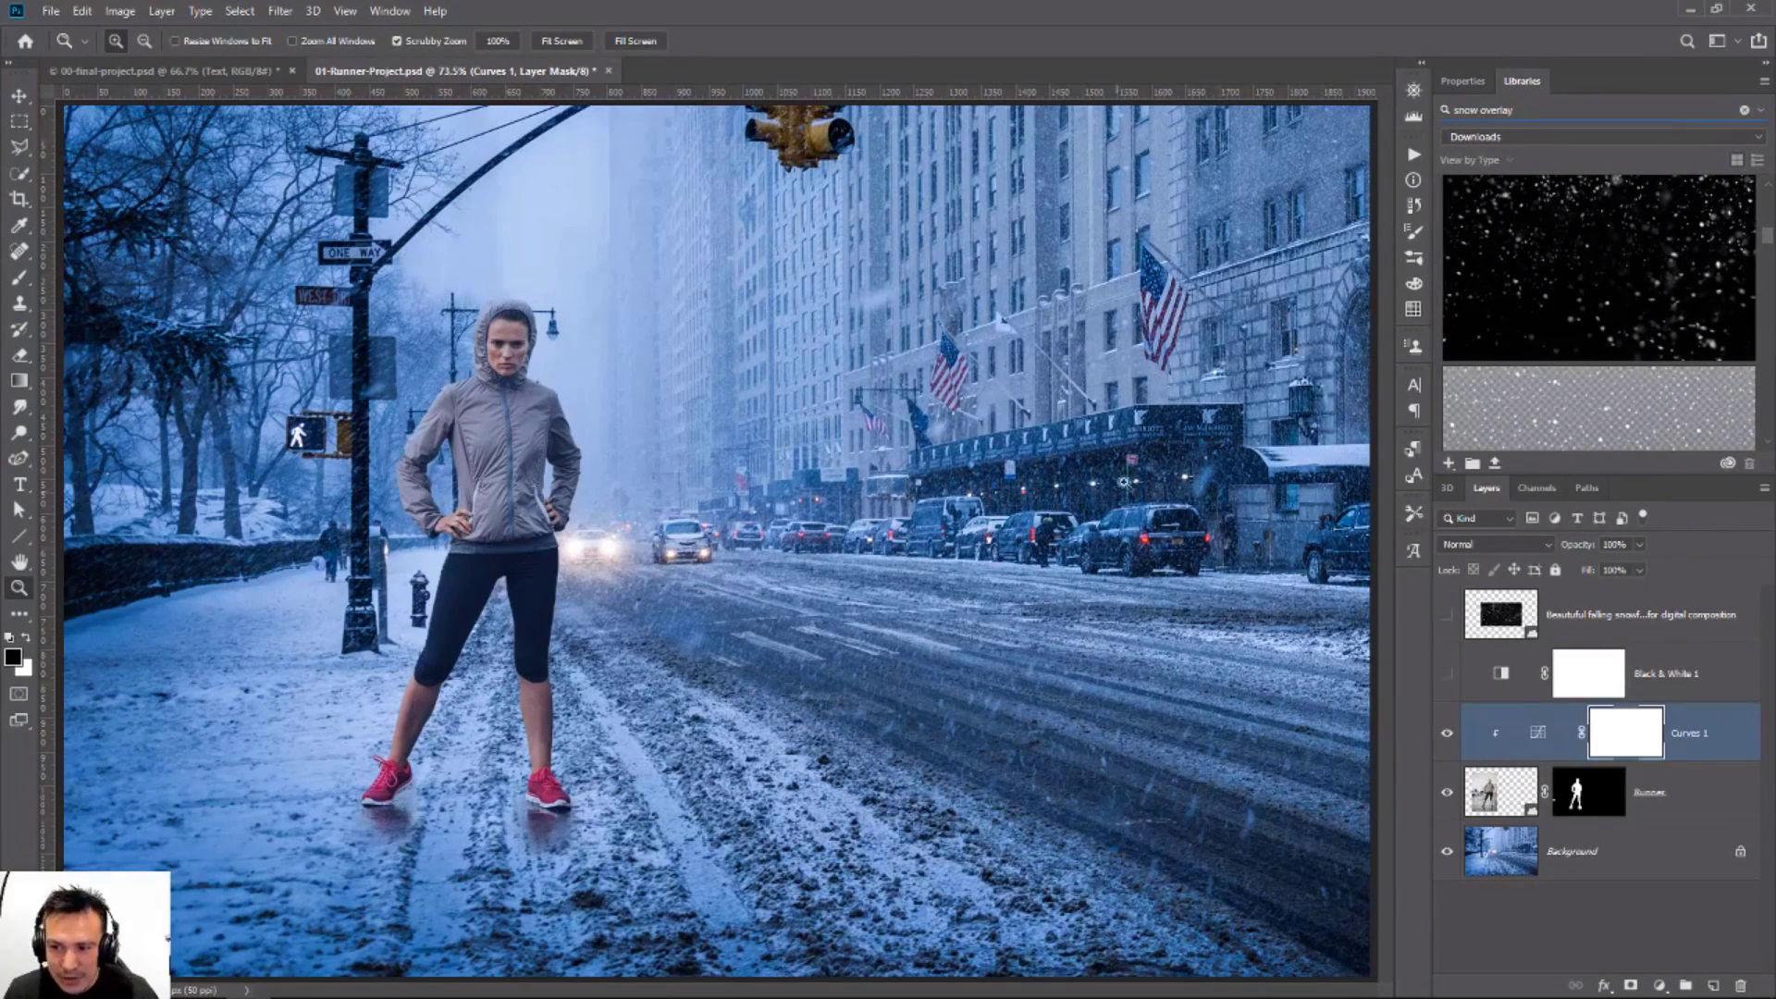
{"action": "scroll", "coordinate": [1563, 356], "scroll_direction": "down", "scroll_amount": 3}
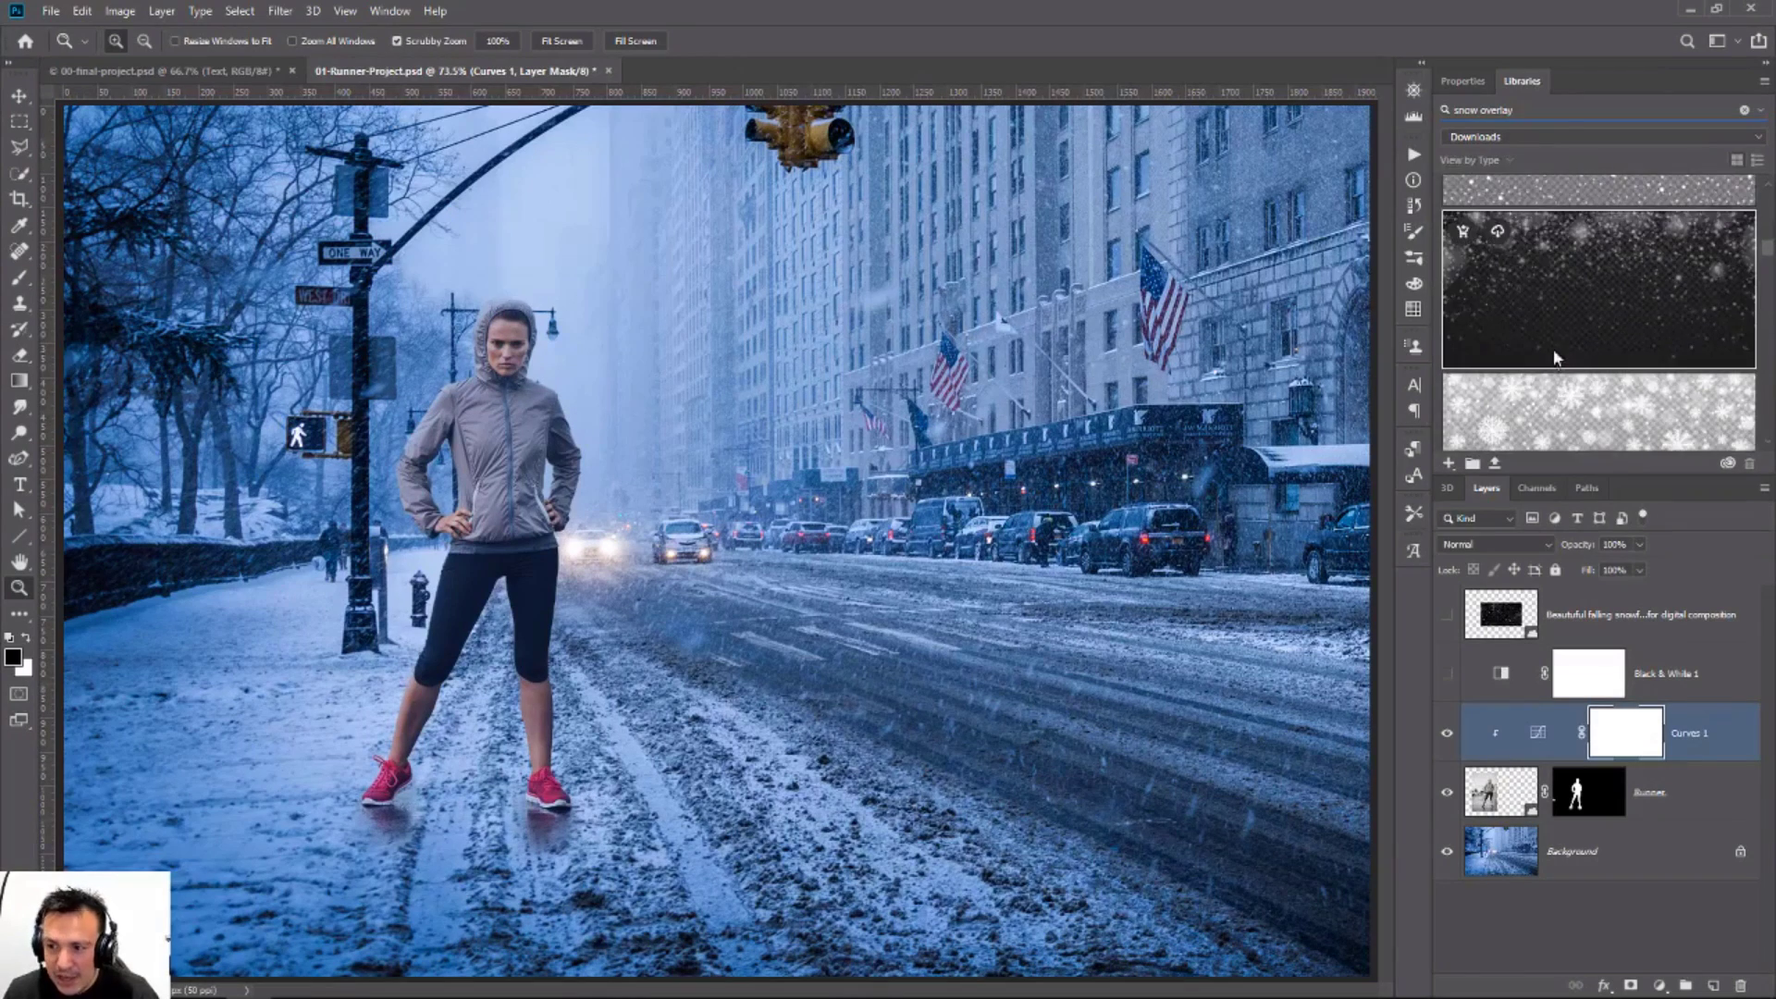
{"action": "scroll", "coordinate": [1550, 356], "scroll_direction": "down", "scroll_amount": 4}
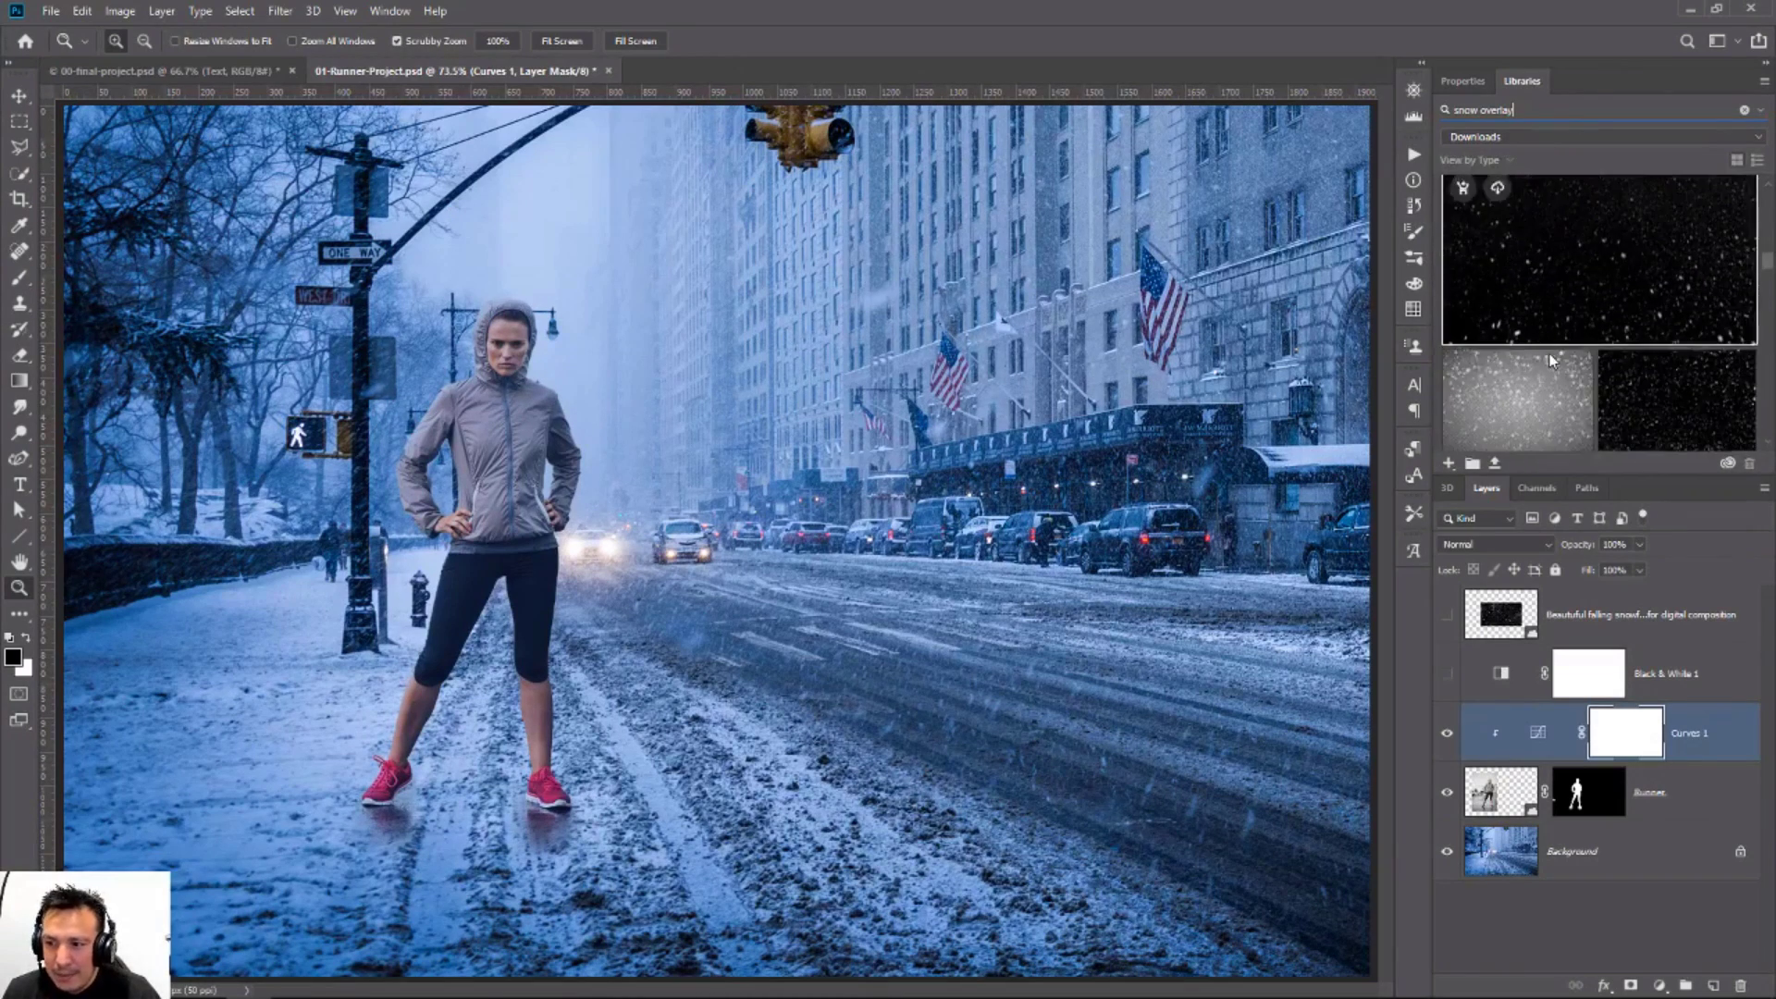
Step: Show the falling snowflakes layer and make it the active layer
{"action": "left_click", "coordinate": [1463, 81]}
{"action": "left_click", "coordinate": [1447, 614]}
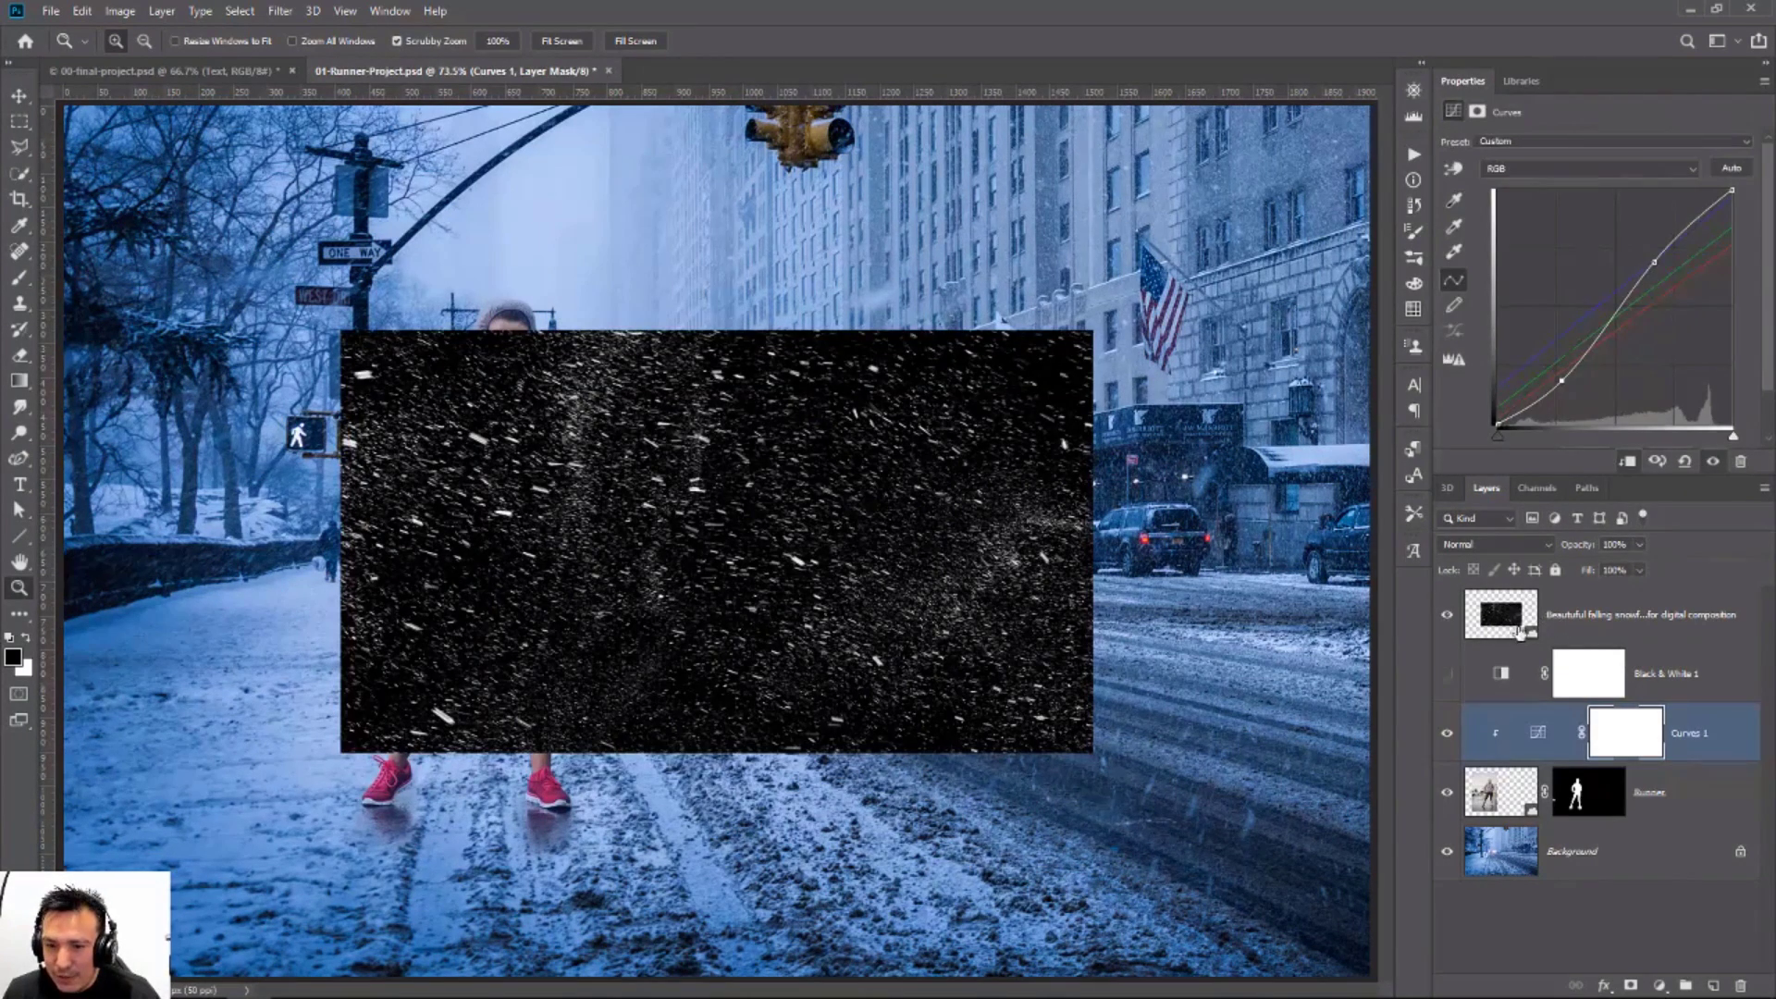
{"action": "left_click", "coordinate": [1592, 623]}
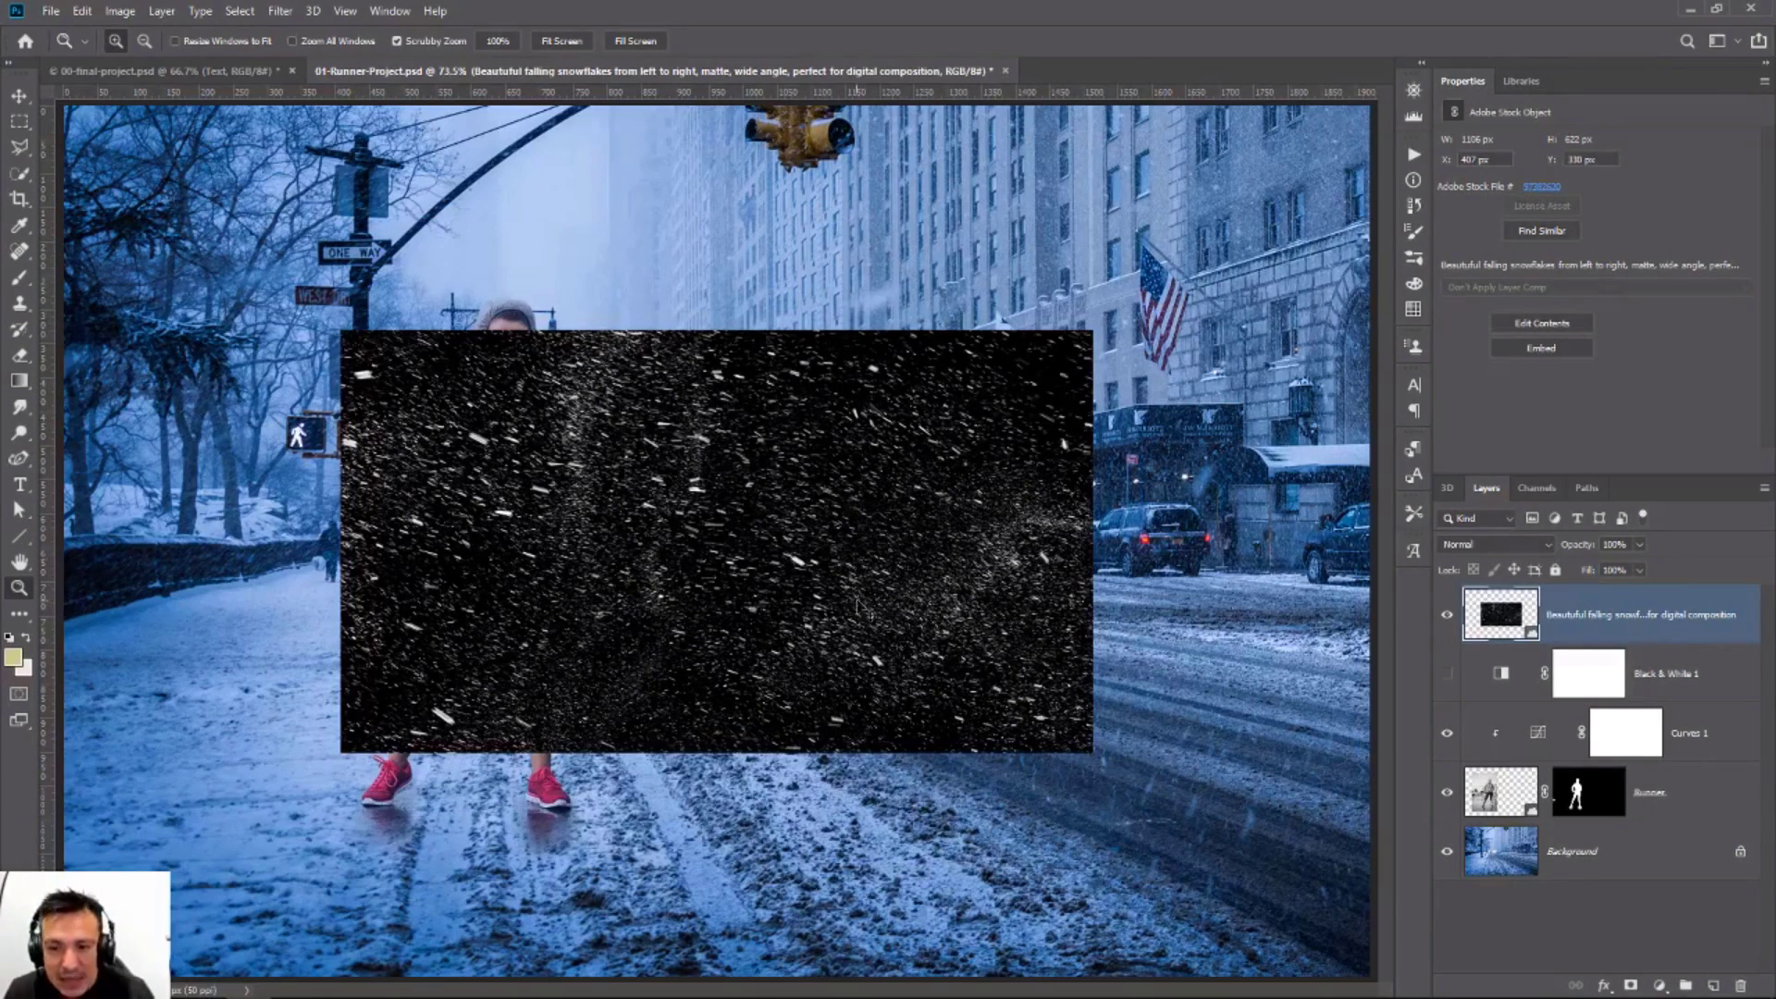
Step: Transform the snow layer to cover the runner, rotated to about -81.5° and scaled to about 198% wide by 231% high
{"action": "key", "text": "ctrl+t"}
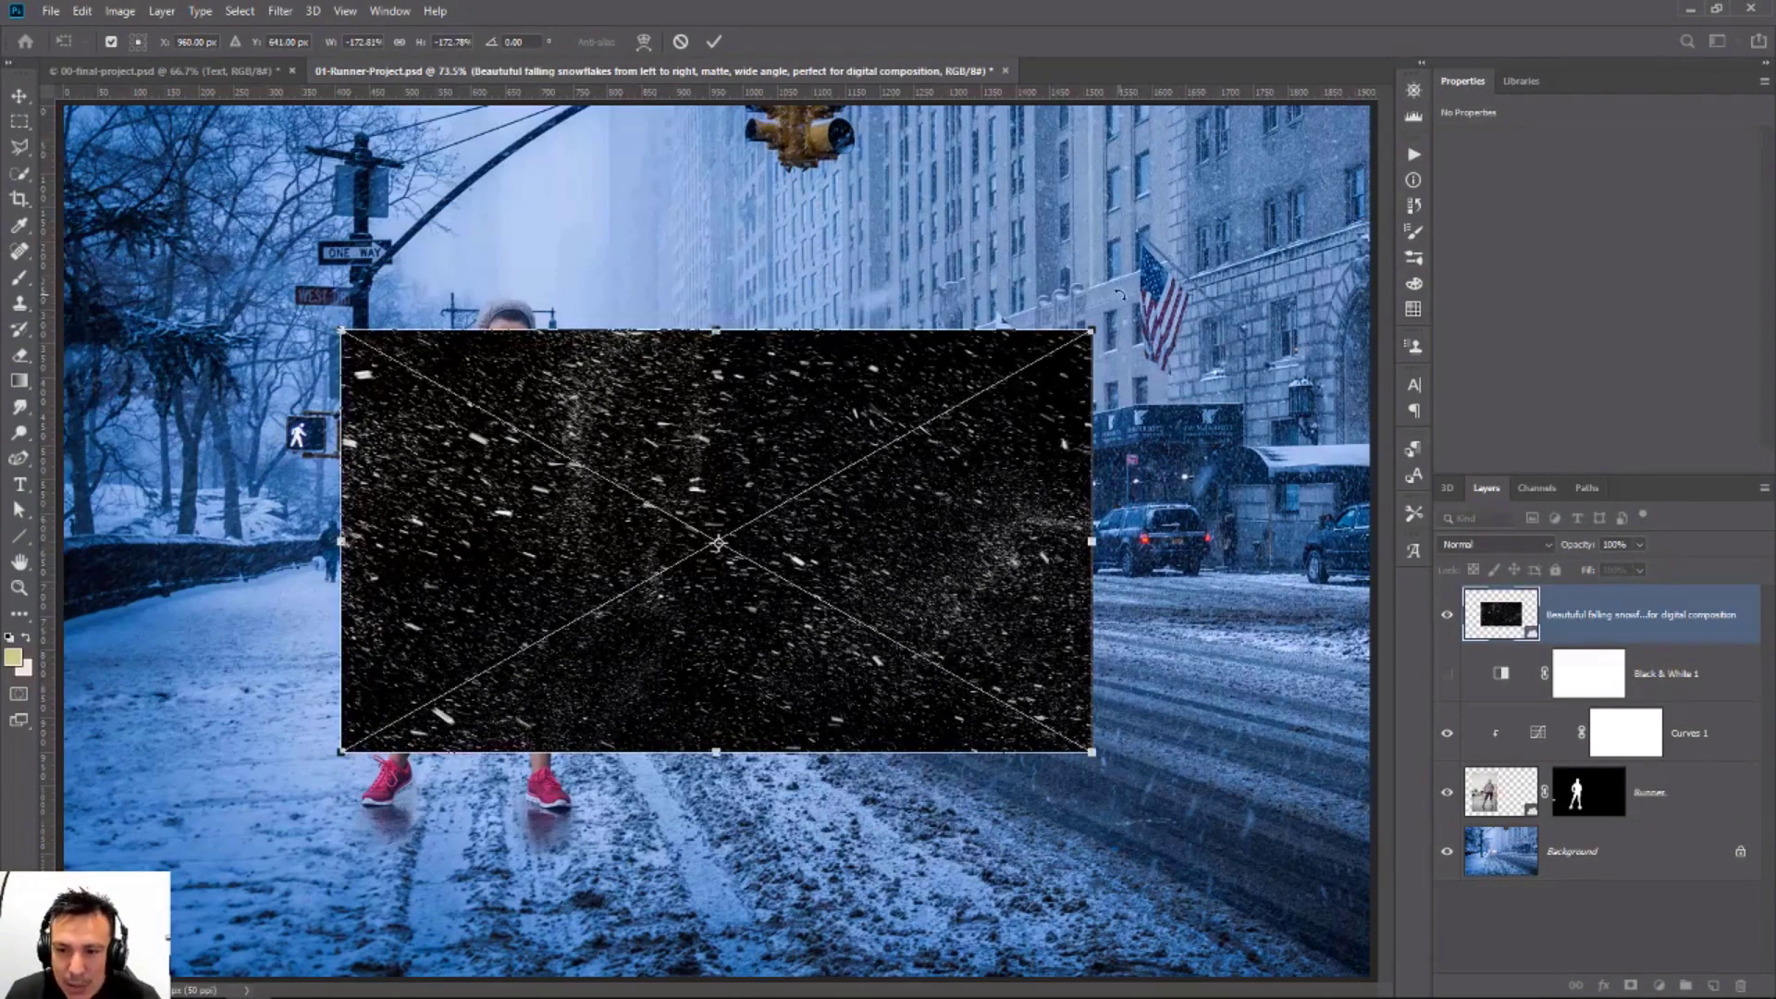
{"action": "left_click_drag", "start_coordinate": [1119, 294], "coordinate": [962, 945]}
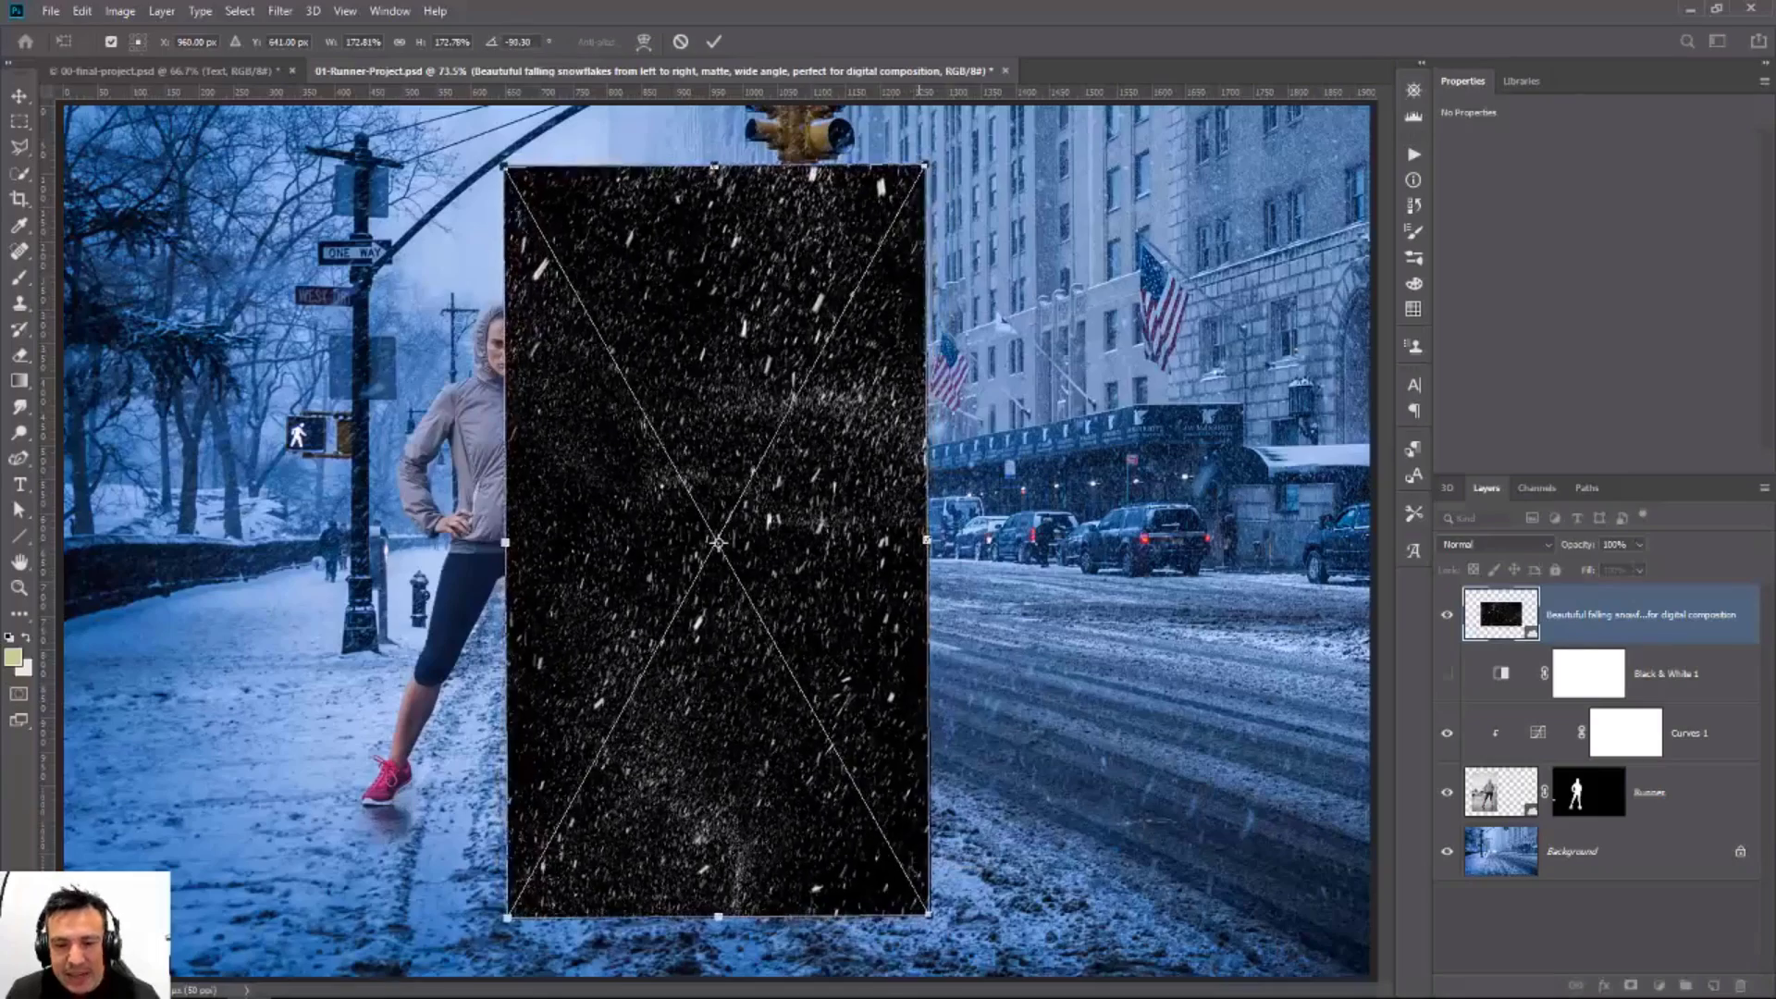
{"action": "left_click_drag", "start_coordinate": [716, 542], "coordinate": [516, 518]}
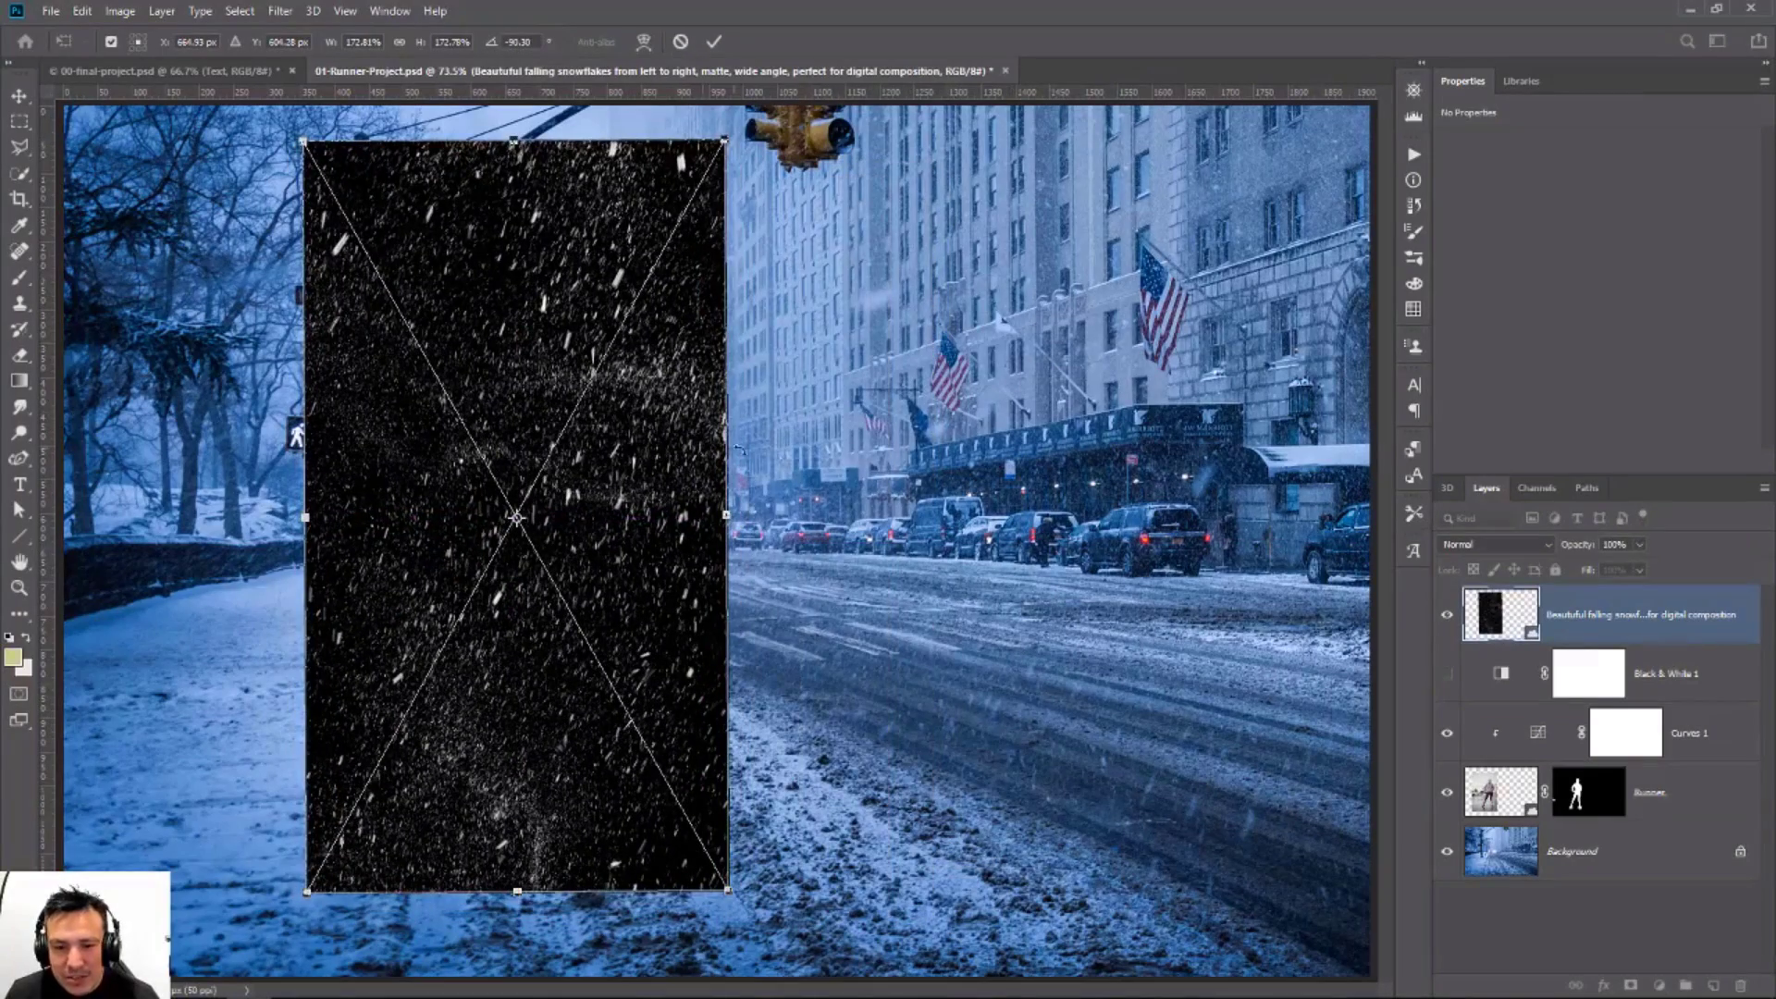
{"action": "left_click_drag", "start_coordinate": [737, 451], "coordinate": [710, 568]}
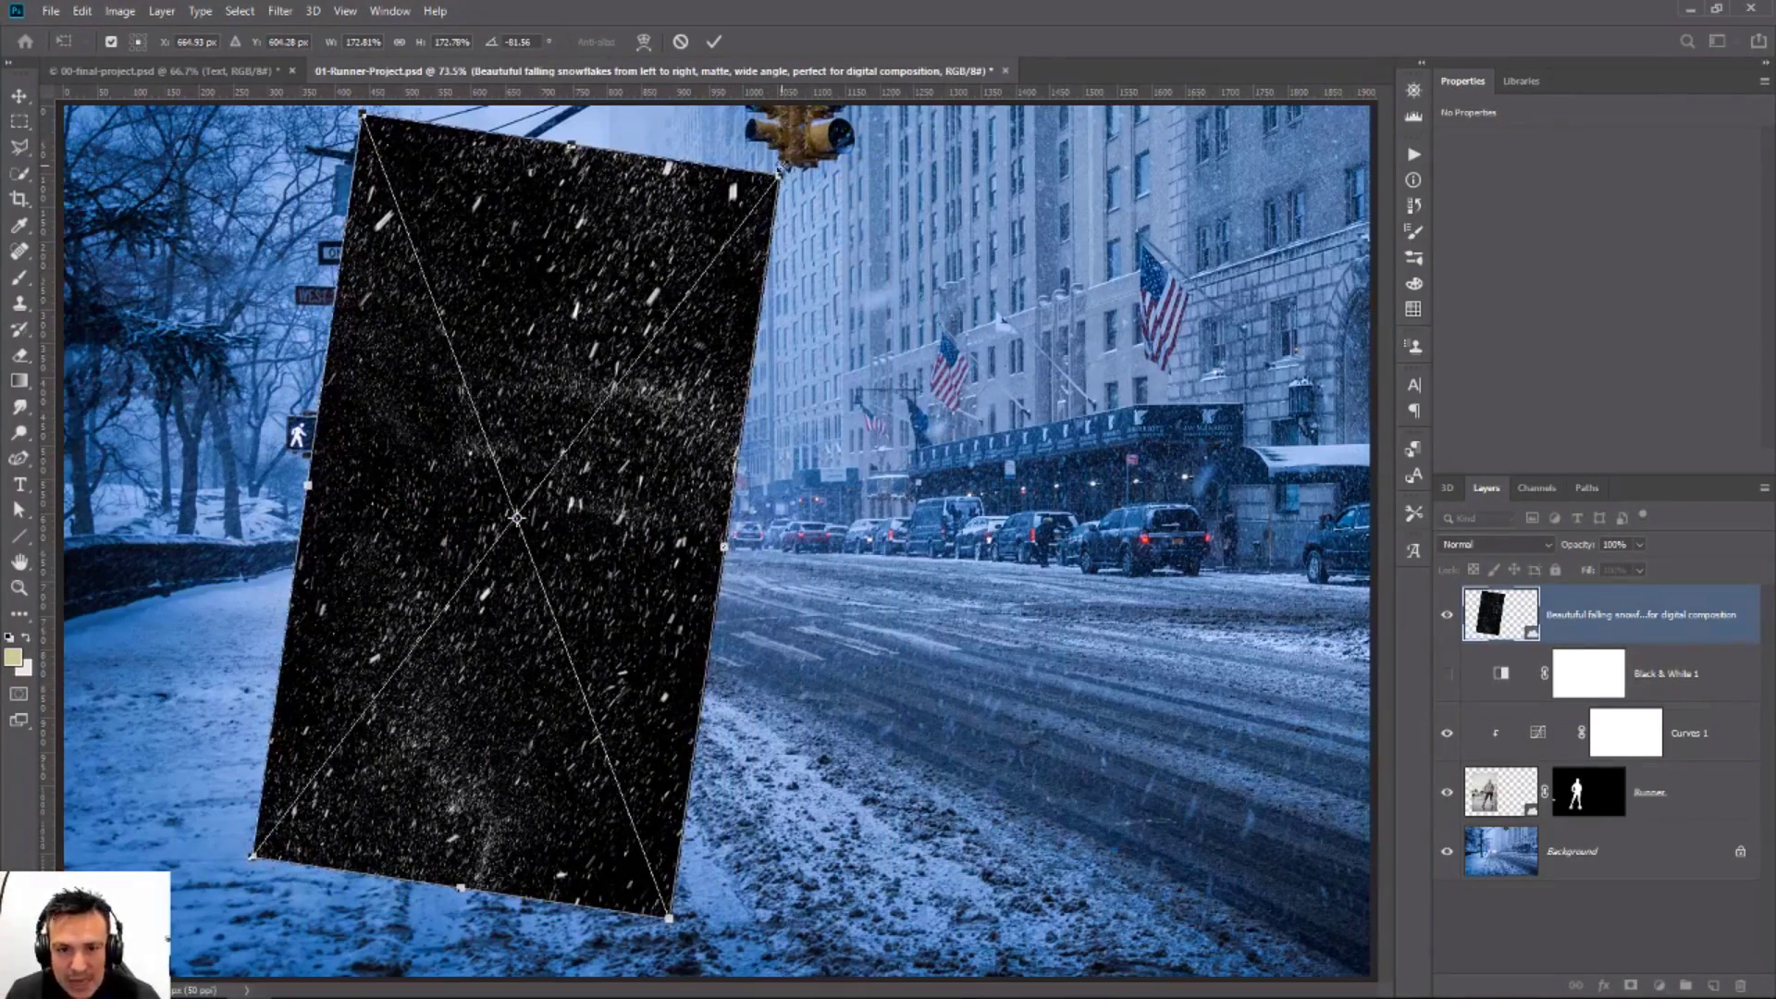
{"action": "left_click_drag", "start_coordinate": [780, 171], "coordinate": [934, 83]}
{"action": "key", "text": "ctrl+z"}
{"action": "left_click_drag", "start_coordinate": [786, 435], "coordinate": [717, 499]}
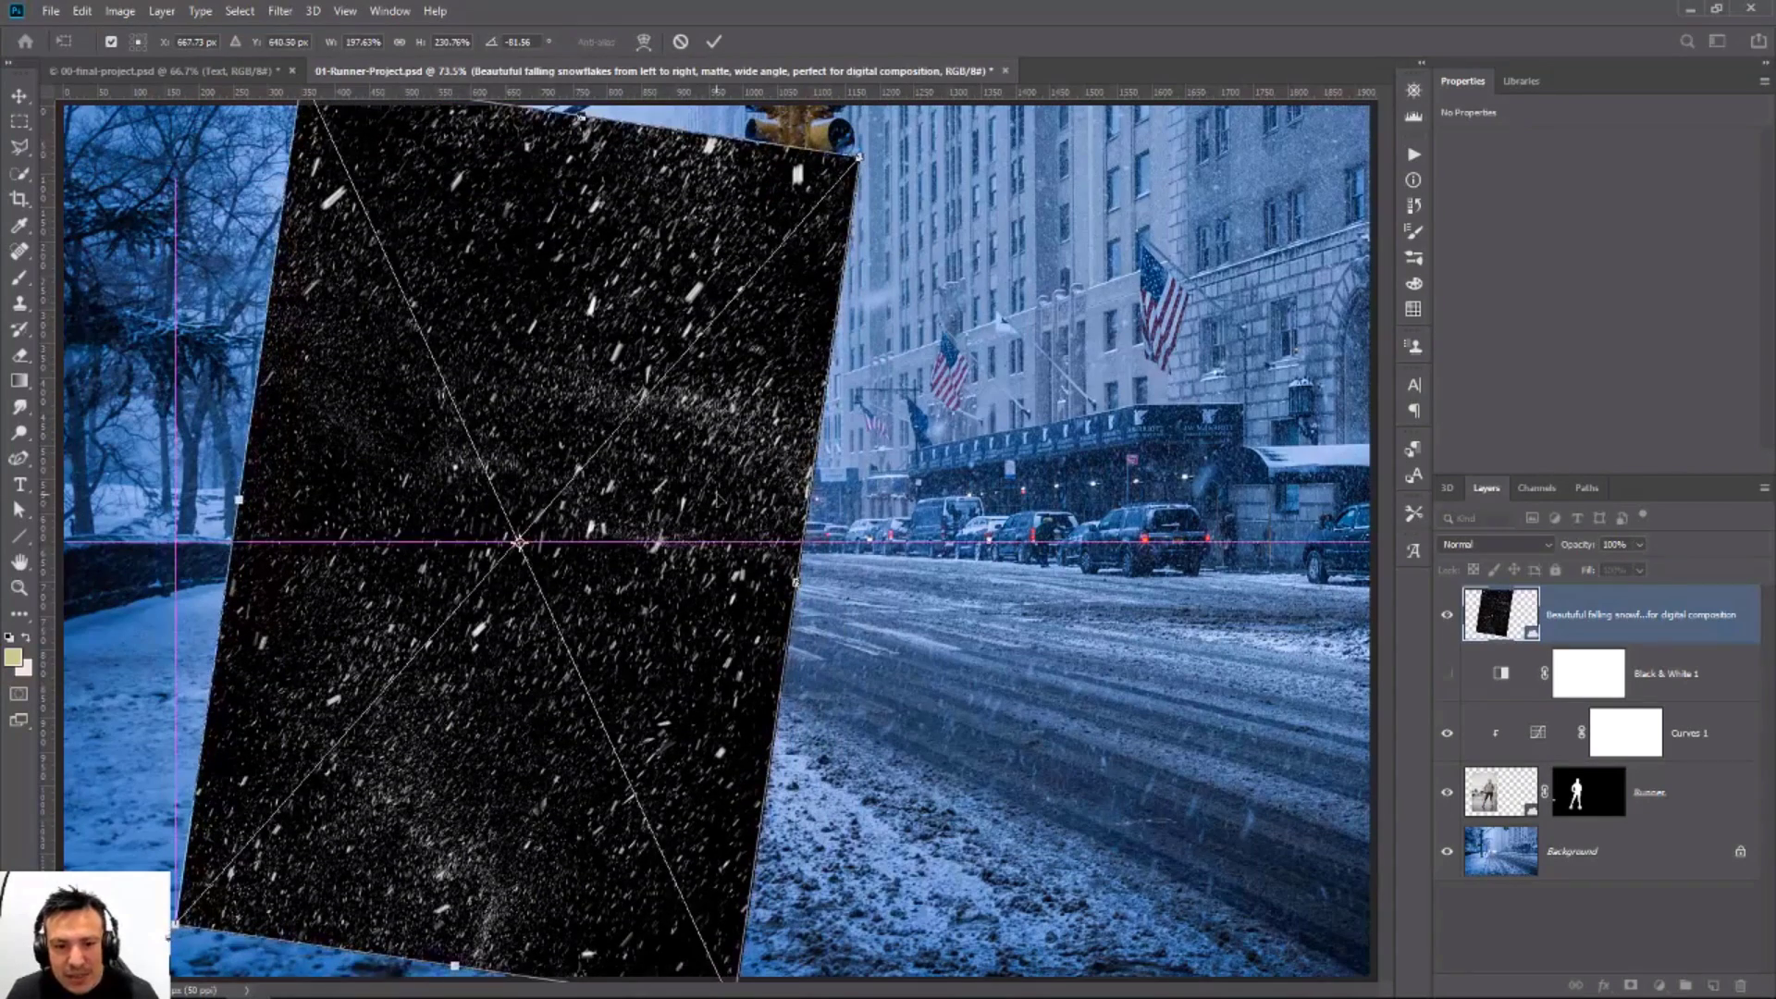
{"action": "key", "text": "Return"}
Step: Clip the snow layer to the runner directly above Curves 1 and set its blend mode to Screen
{"action": "key", "text": "z"}
{"action": "left_click_drag", "start_coordinate": [1496, 629], "coordinate": [1510, 710]}
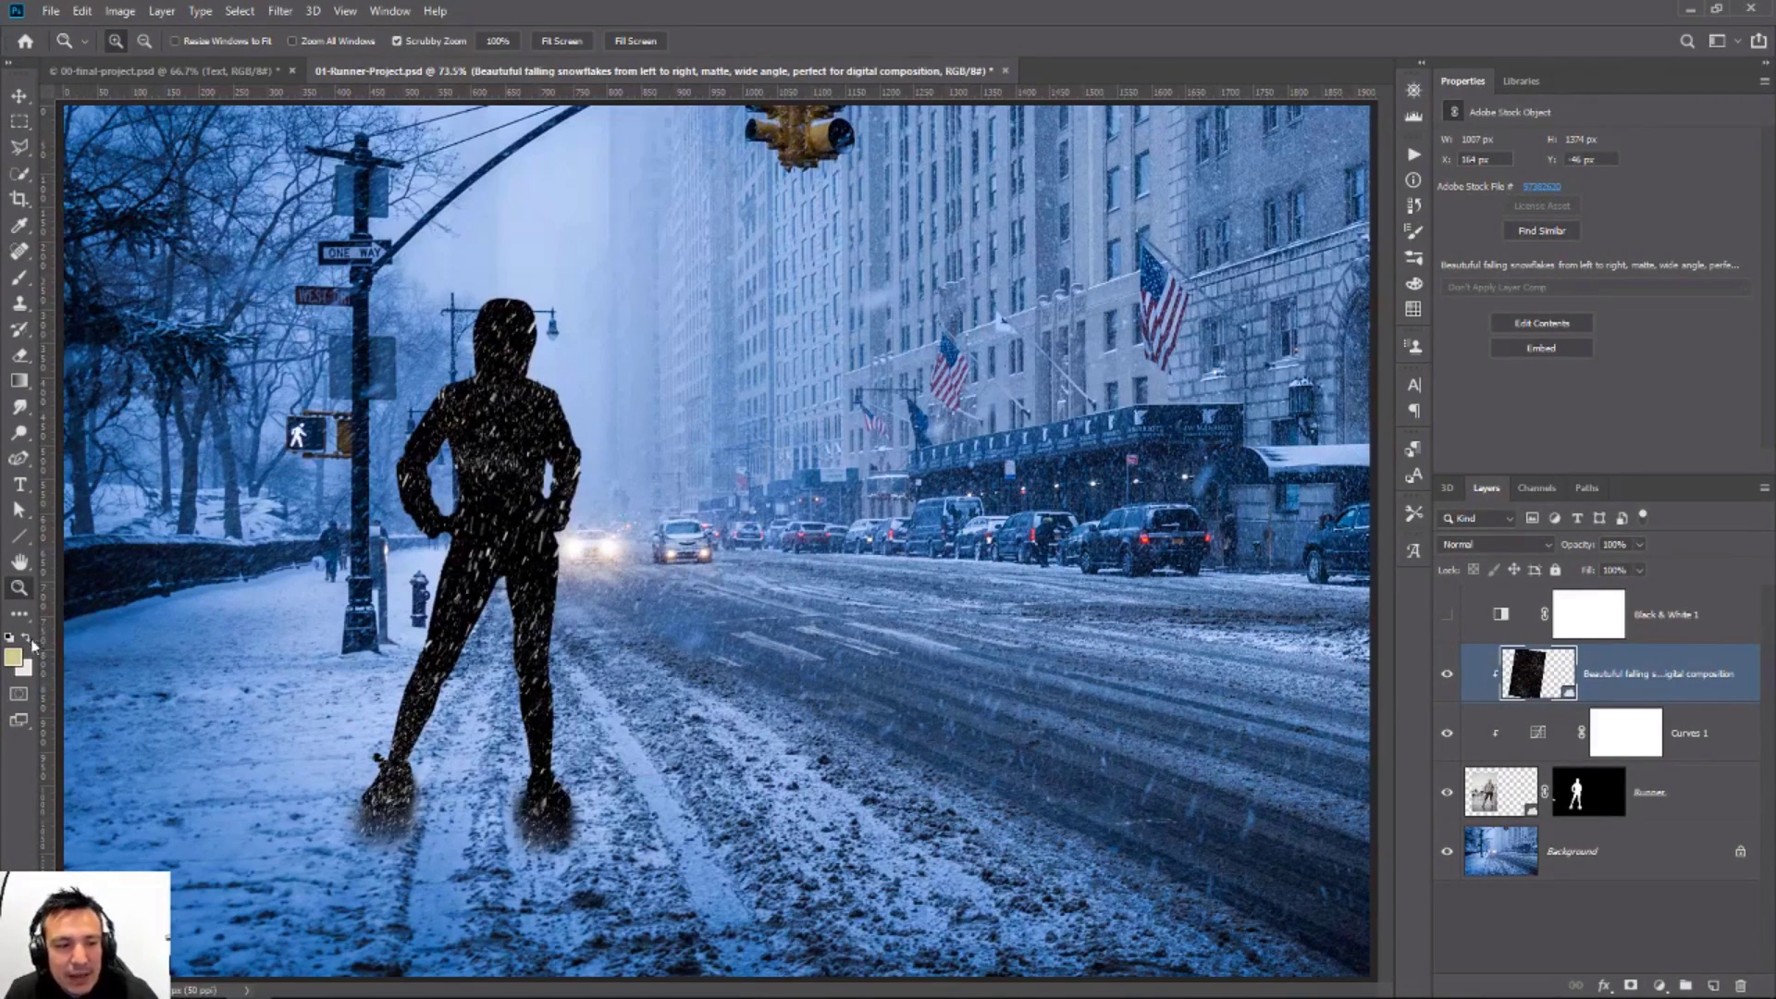
{"action": "left_click_drag", "start_coordinate": [491, 467], "coordinate": [490, 467]}
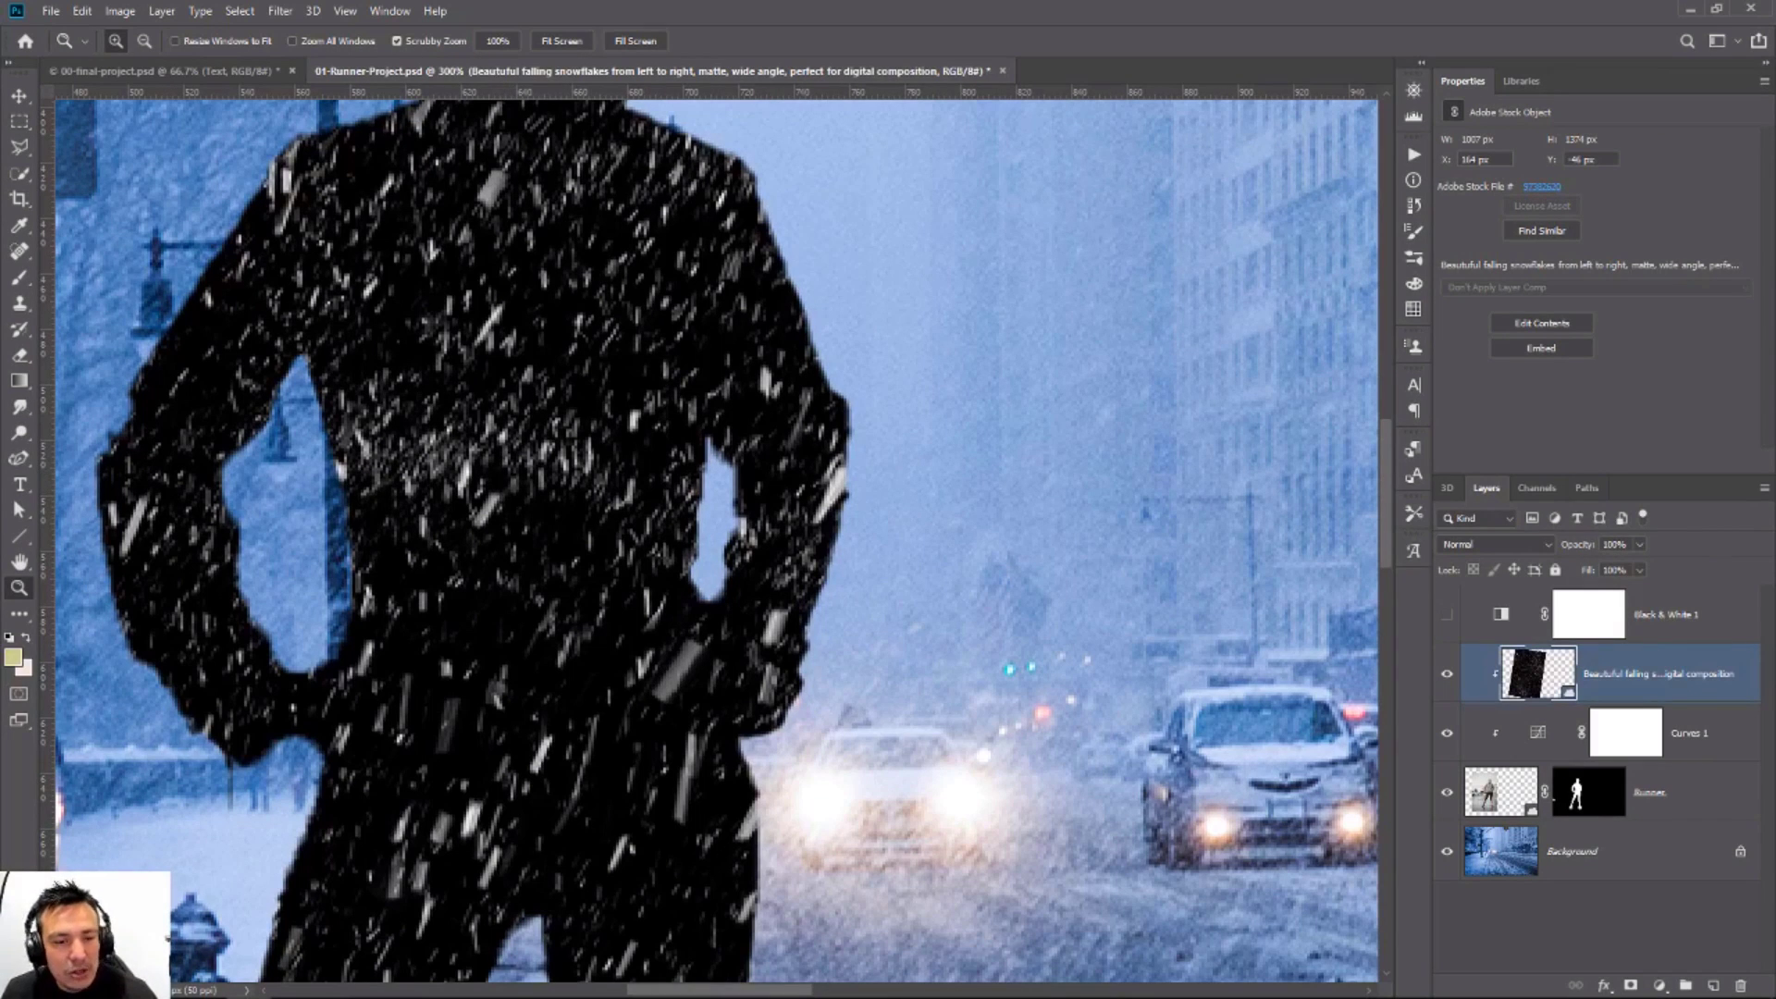
{"action": "left_click", "coordinate": [1482, 545]}
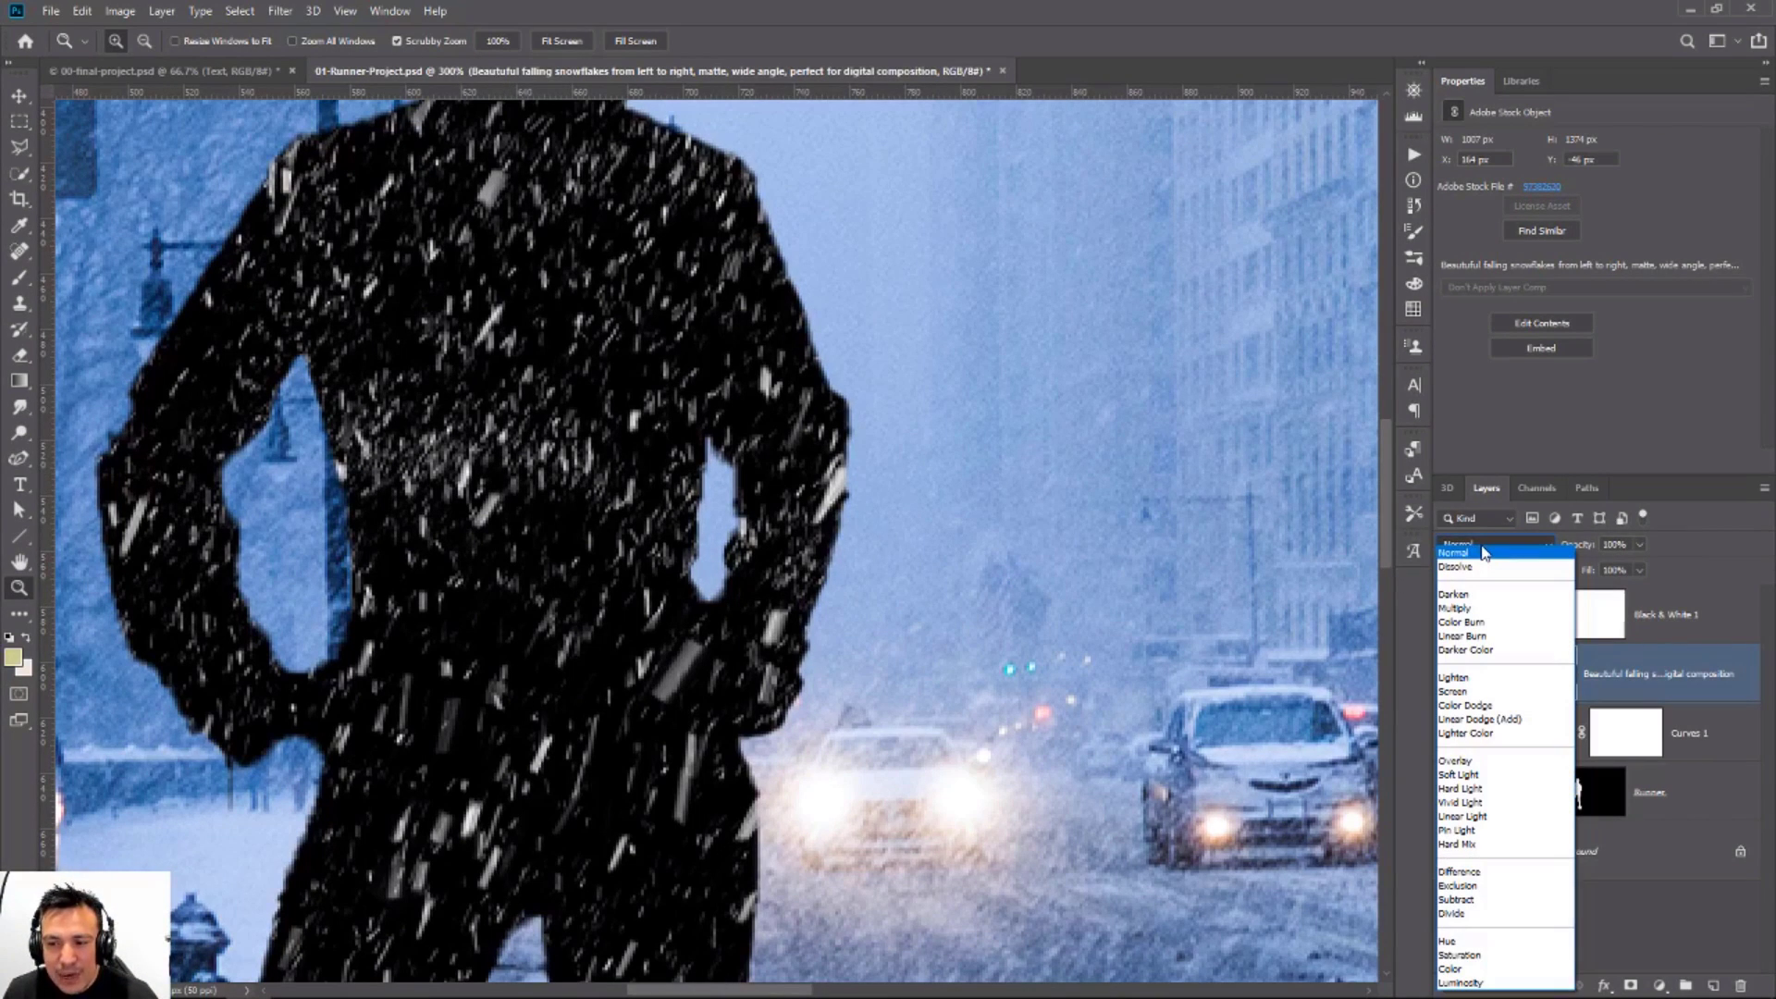
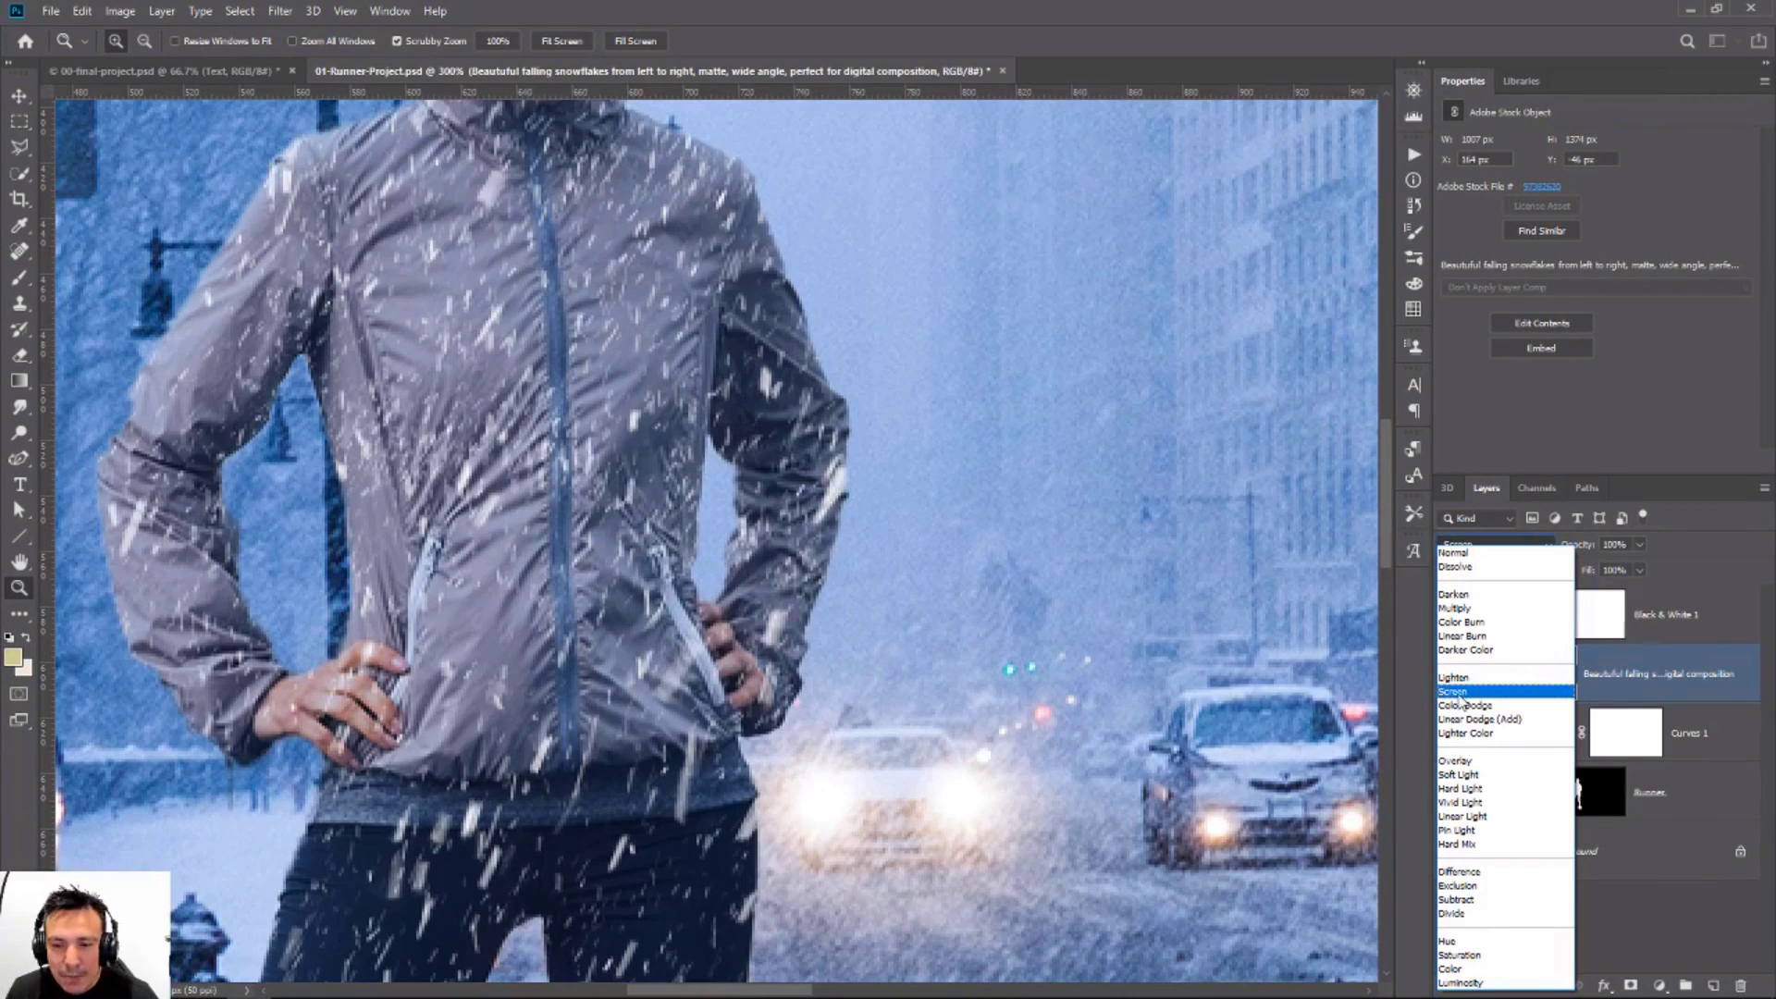
{"action": "left_click", "coordinate": [1460, 694]}
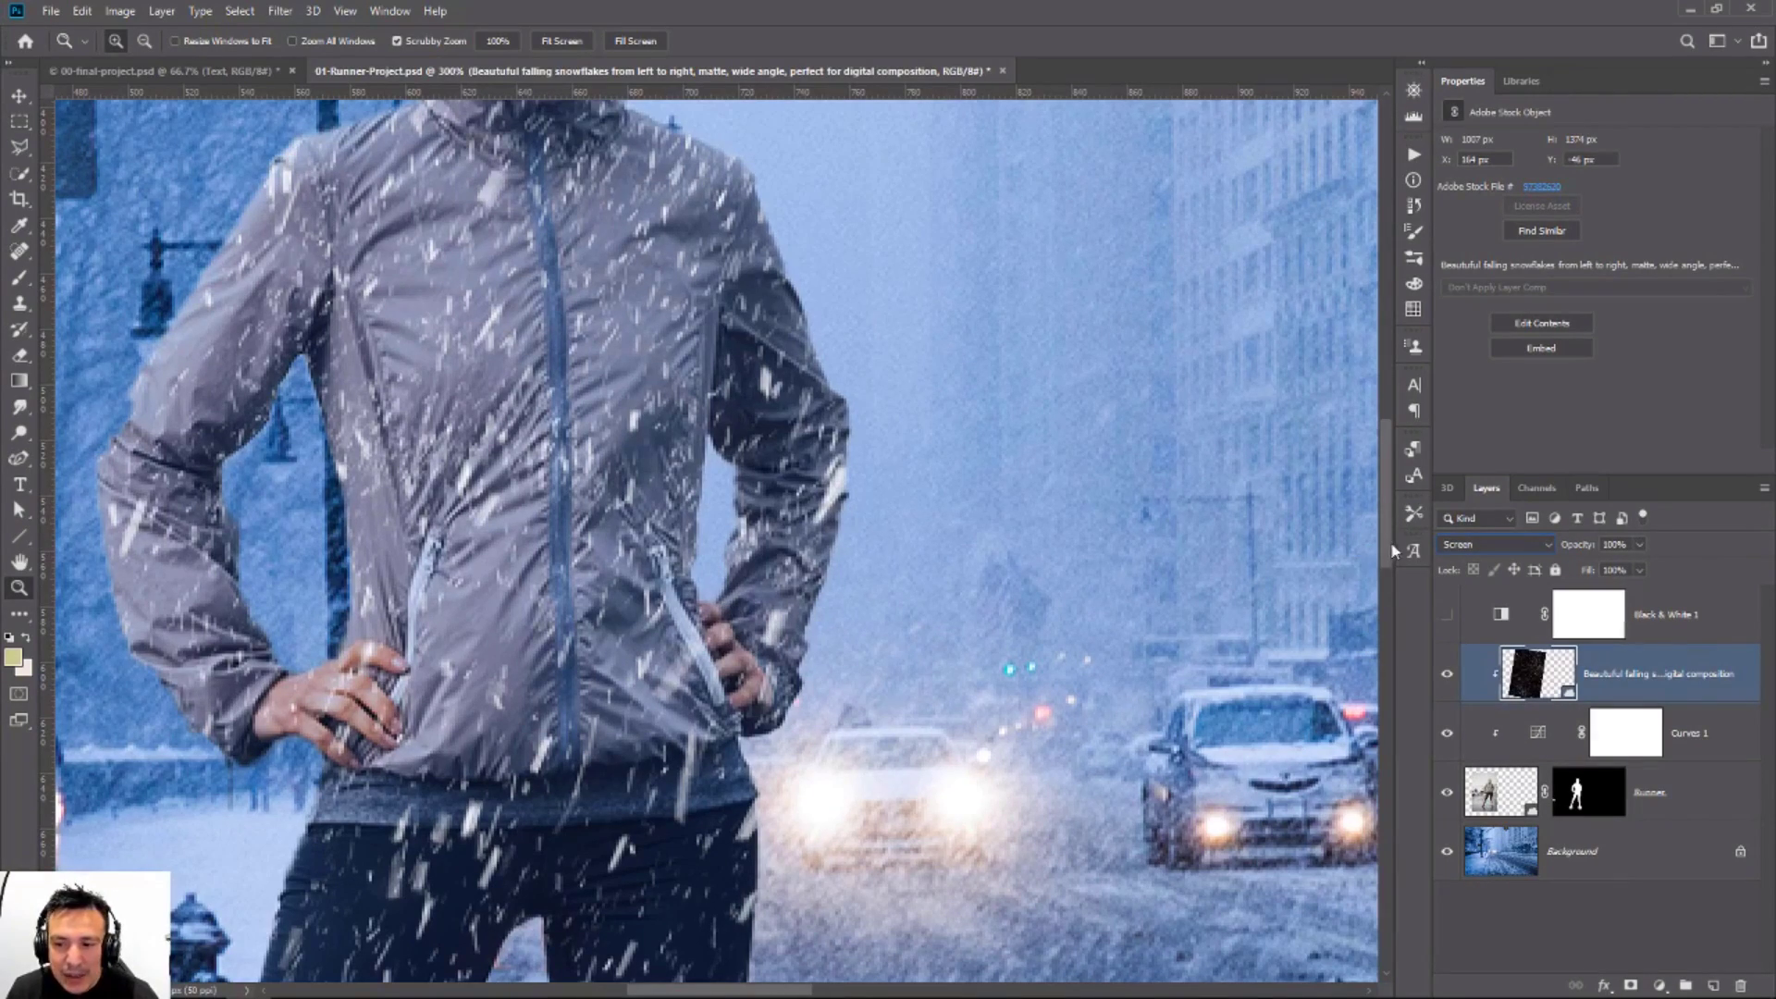
Step: Apply a Gaussian Blur with a 0.7 pixel radius to the snow layer
{"action": "left_click_drag", "start_coordinate": [1392, 551], "coordinate": [1378, 619]}
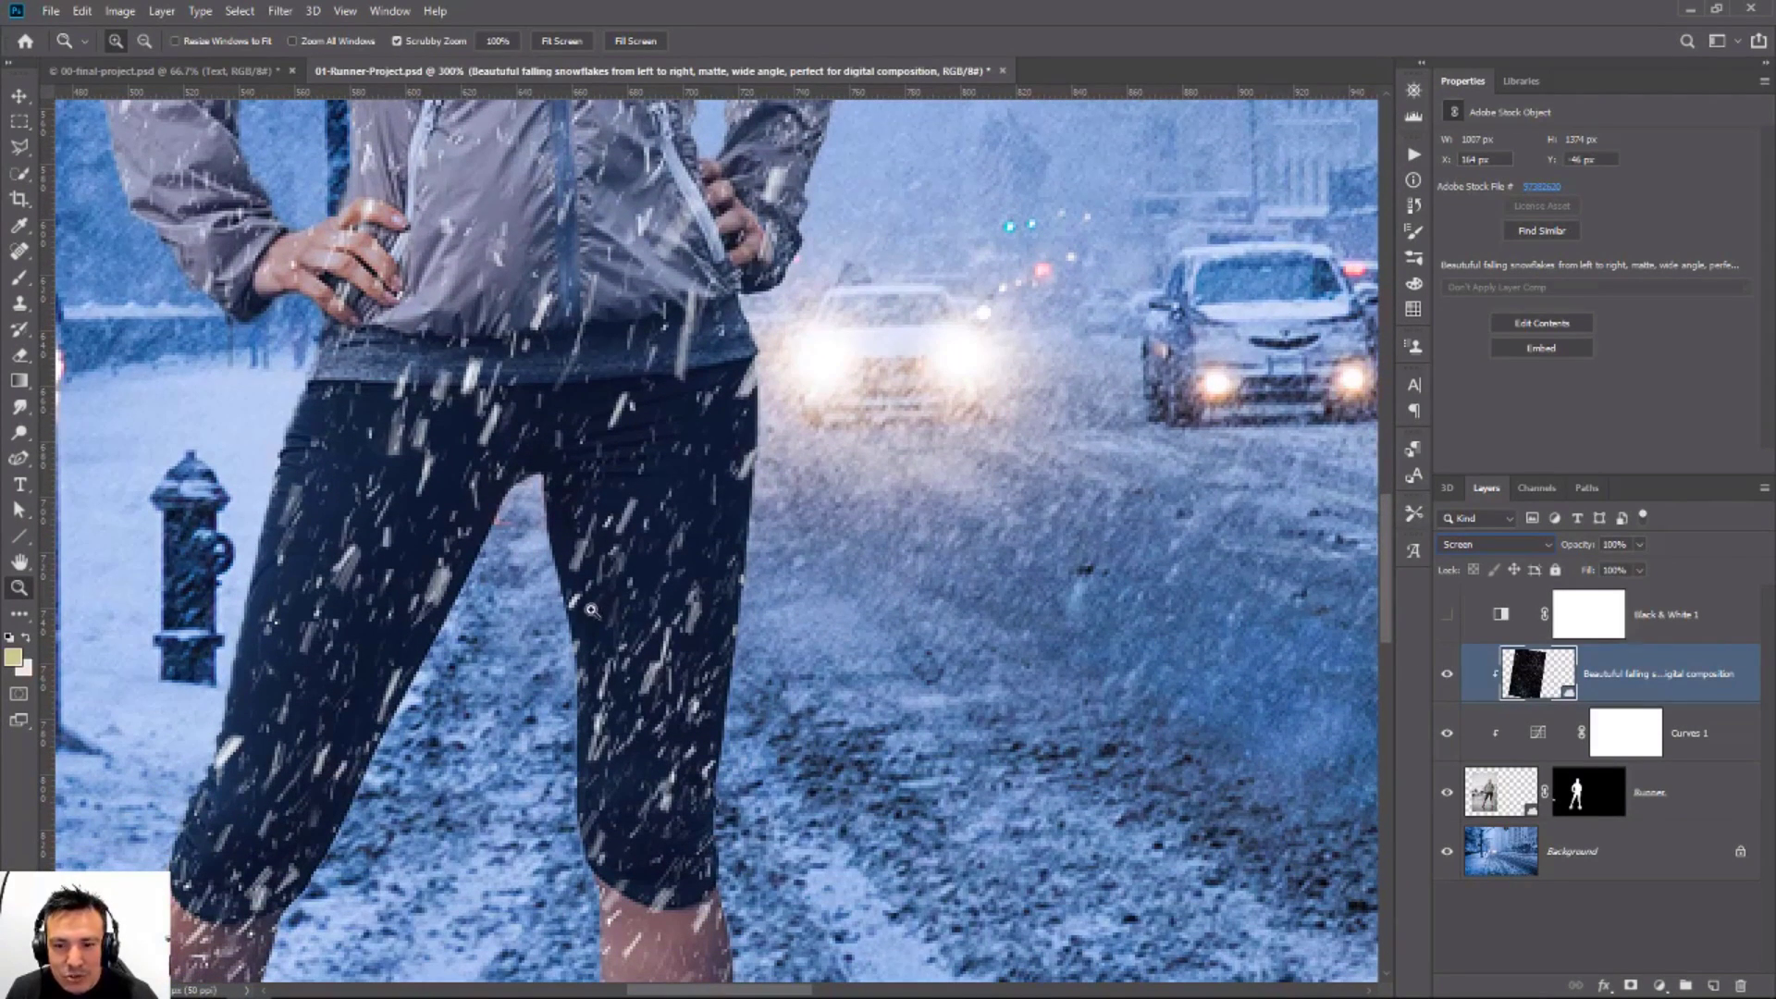
{"action": "left_click", "coordinate": [280, 13]}
{"action": "mouse_move", "coordinate": [291, 221]}
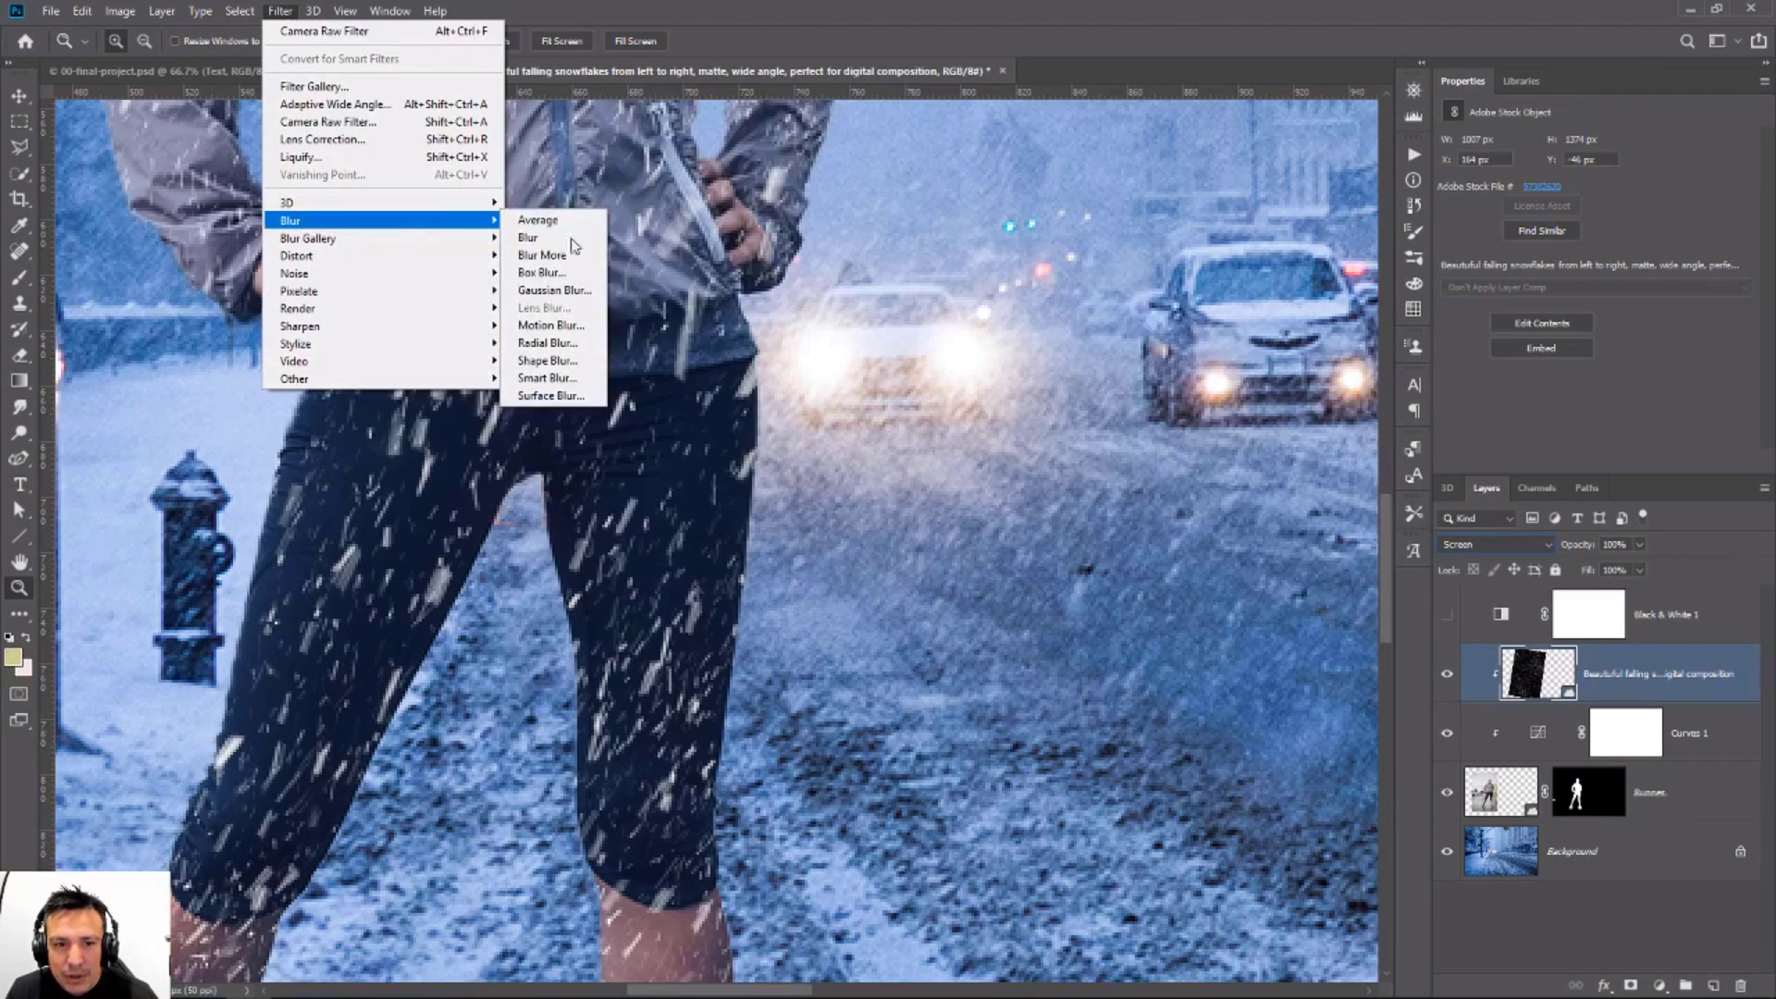
{"action": "left_click", "coordinate": [555, 290]}
{"action": "left_click_drag", "start_coordinate": [469, 391], "coordinate": [456, 397]}
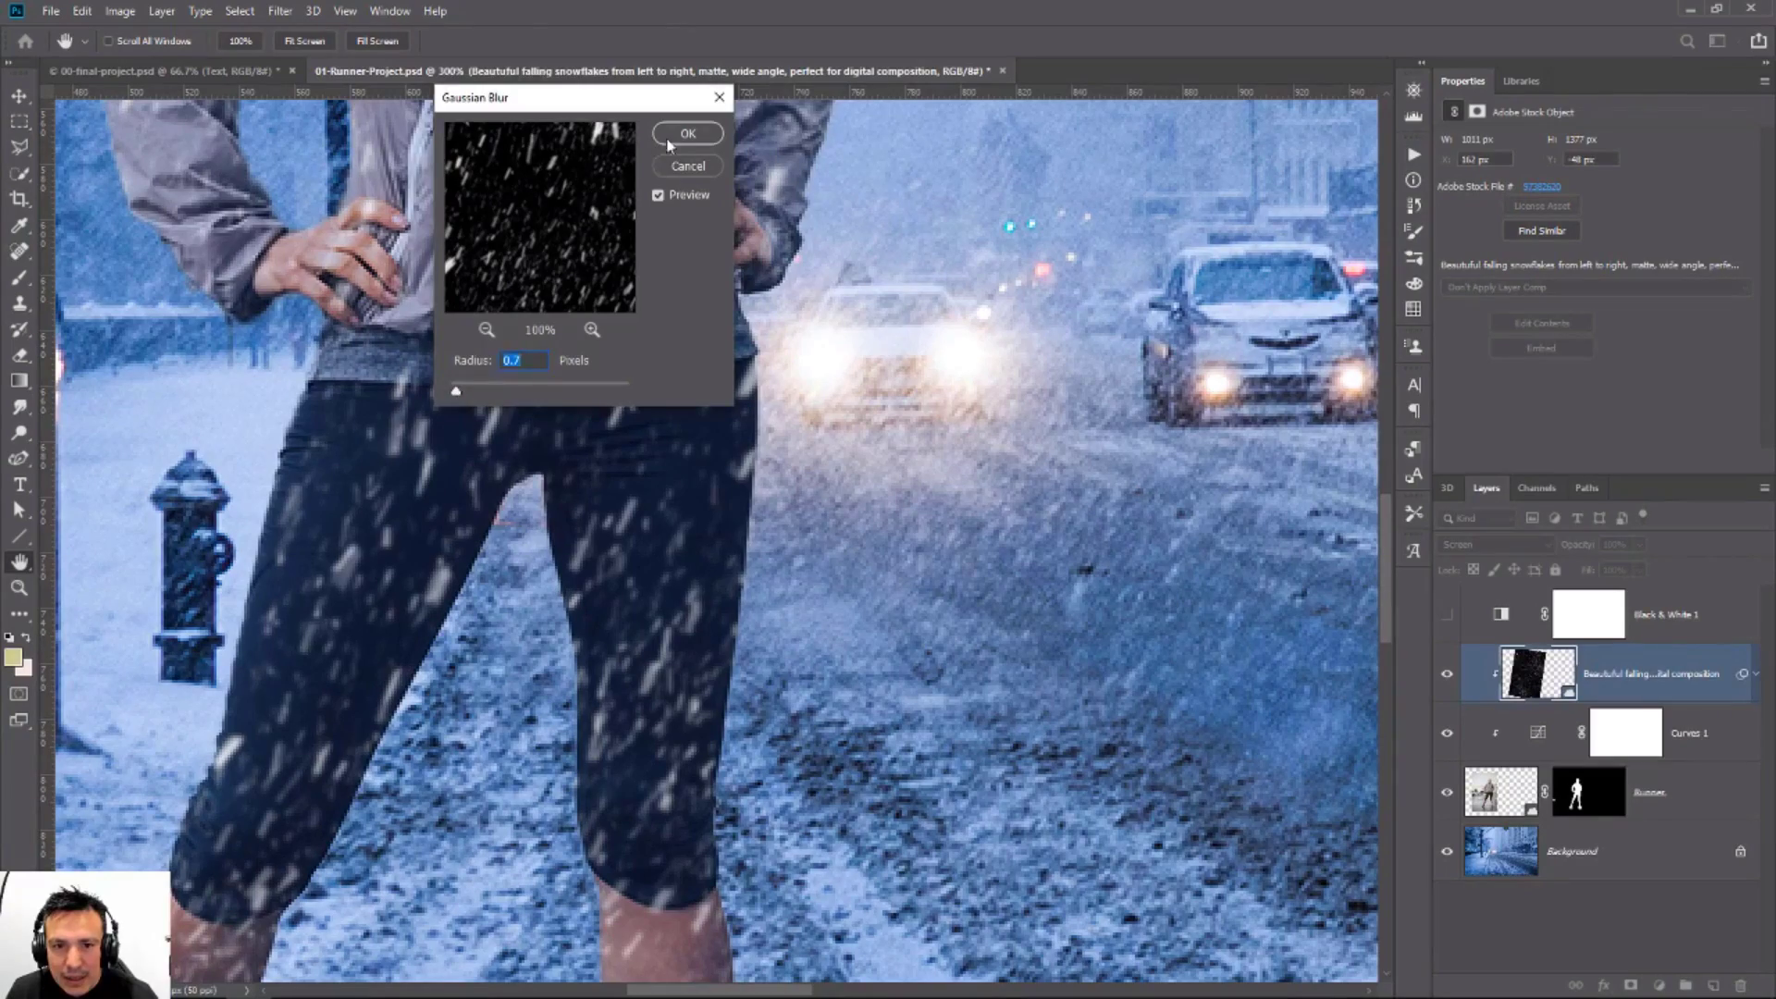
{"action": "key", "text": "Return"}
Step: Scale the snow layer down to about 129% wide by 135% high and reposition it over the runner
{"action": "left_click", "coordinate": [529, 526], "text": "alt"}
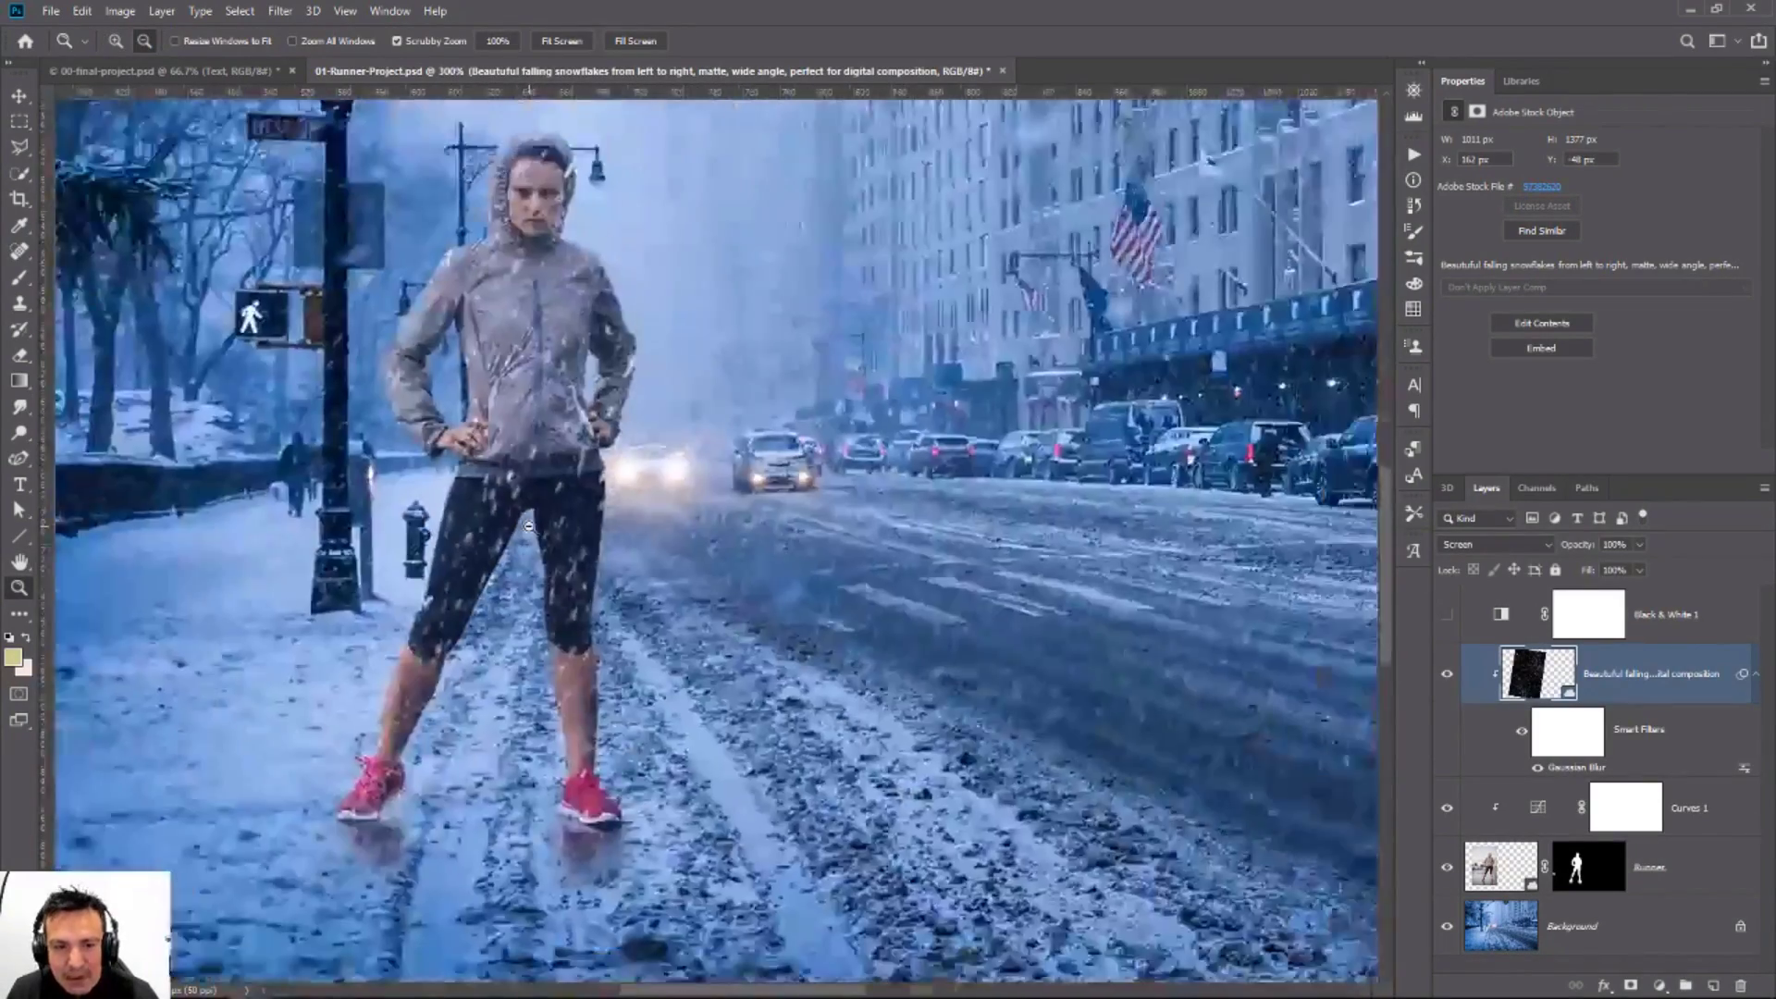
{"action": "key", "text": "ctrl+t"}
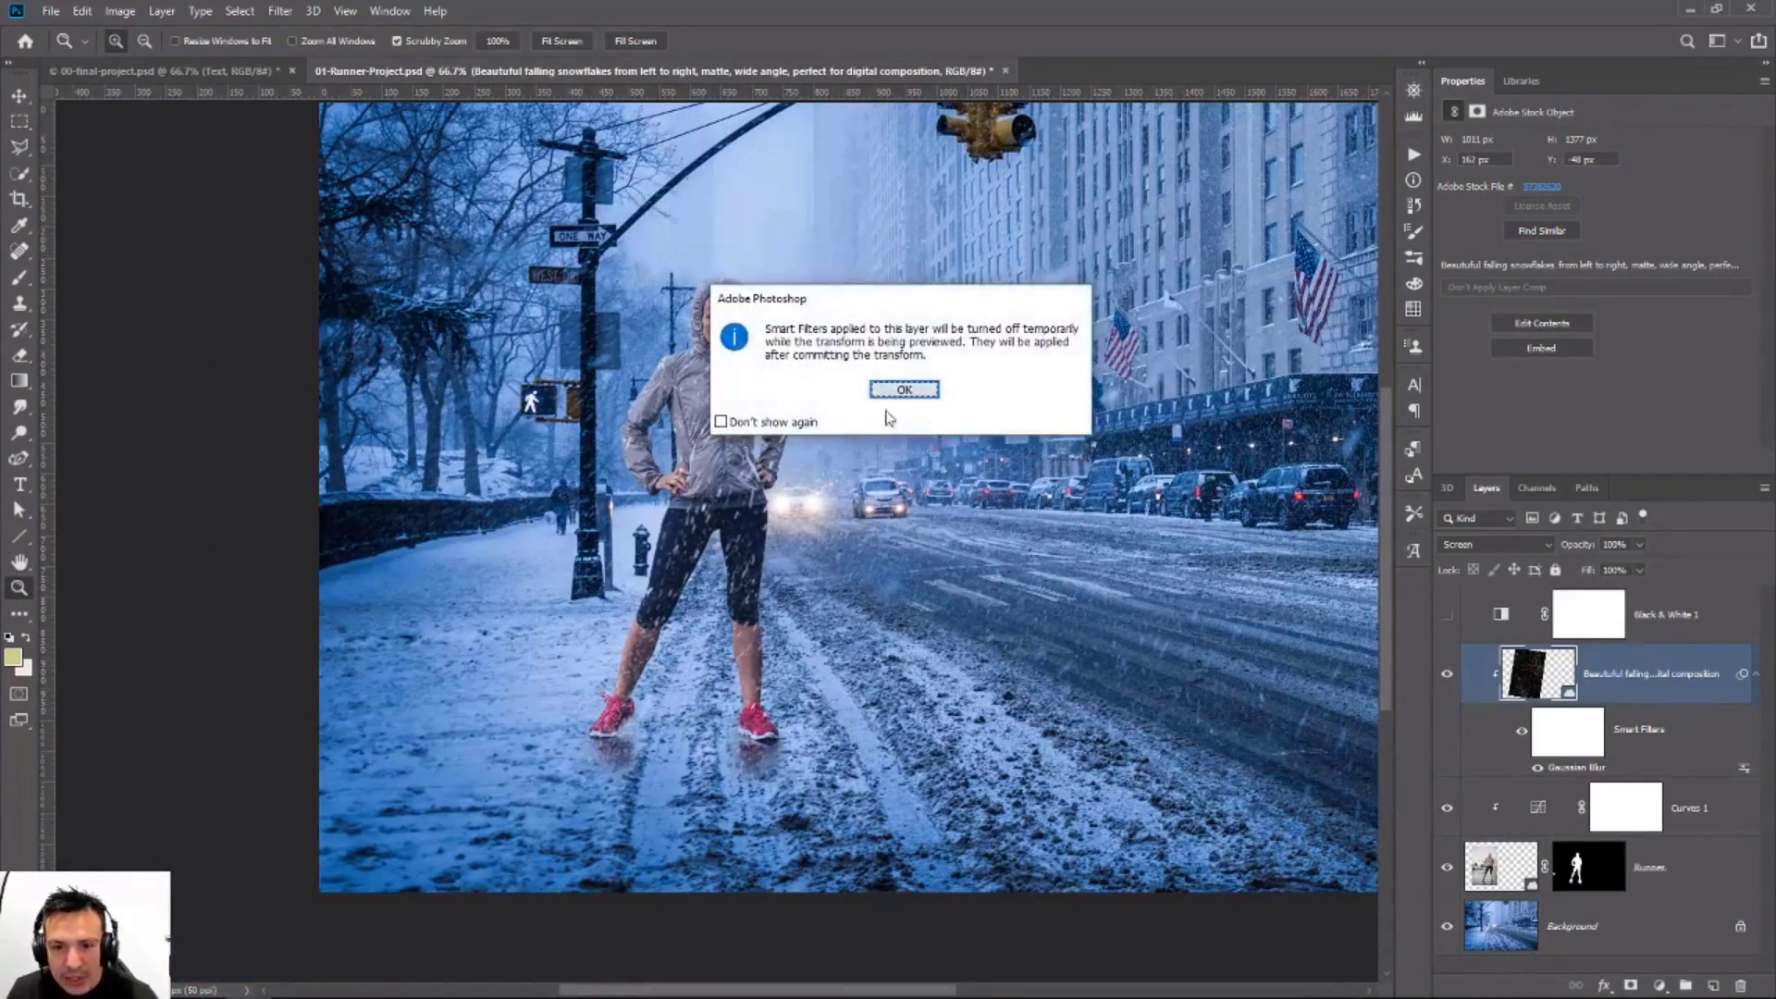
{"action": "left_click", "coordinate": [903, 390]}
{"action": "left_click_drag", "start_coordinate": [927, 920], "coordinate": [870, 797]}
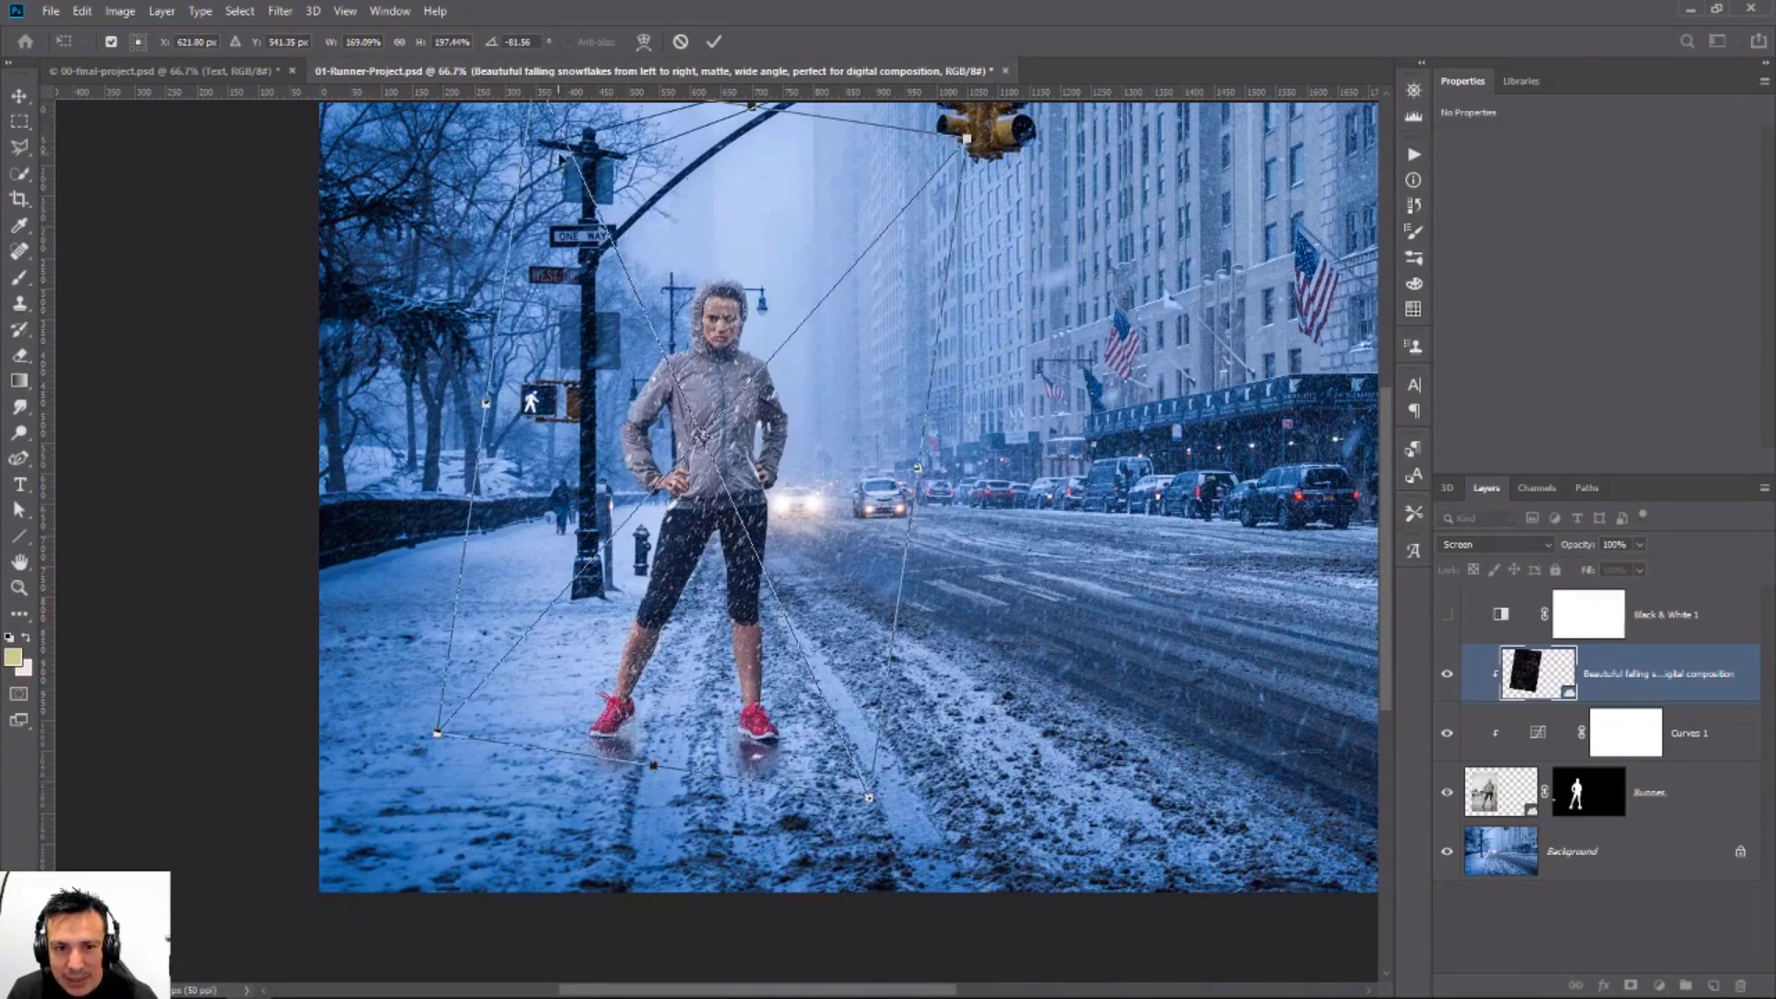
{"action": "left_click_drag", "start_coordinate": [703, 436], "coordinate": [735, 574]}
{"action": "left_click_drag", "start_coordinate": [900, 936], "coordinate": [823, 802]}
{"action": "left_click_drag", "start_coordinate": [566, 211], "coordinate": [603, 256]}
{"action": "left_click_drag", "start_coordinate": [727, 408], "coordinate": [738, 408]}
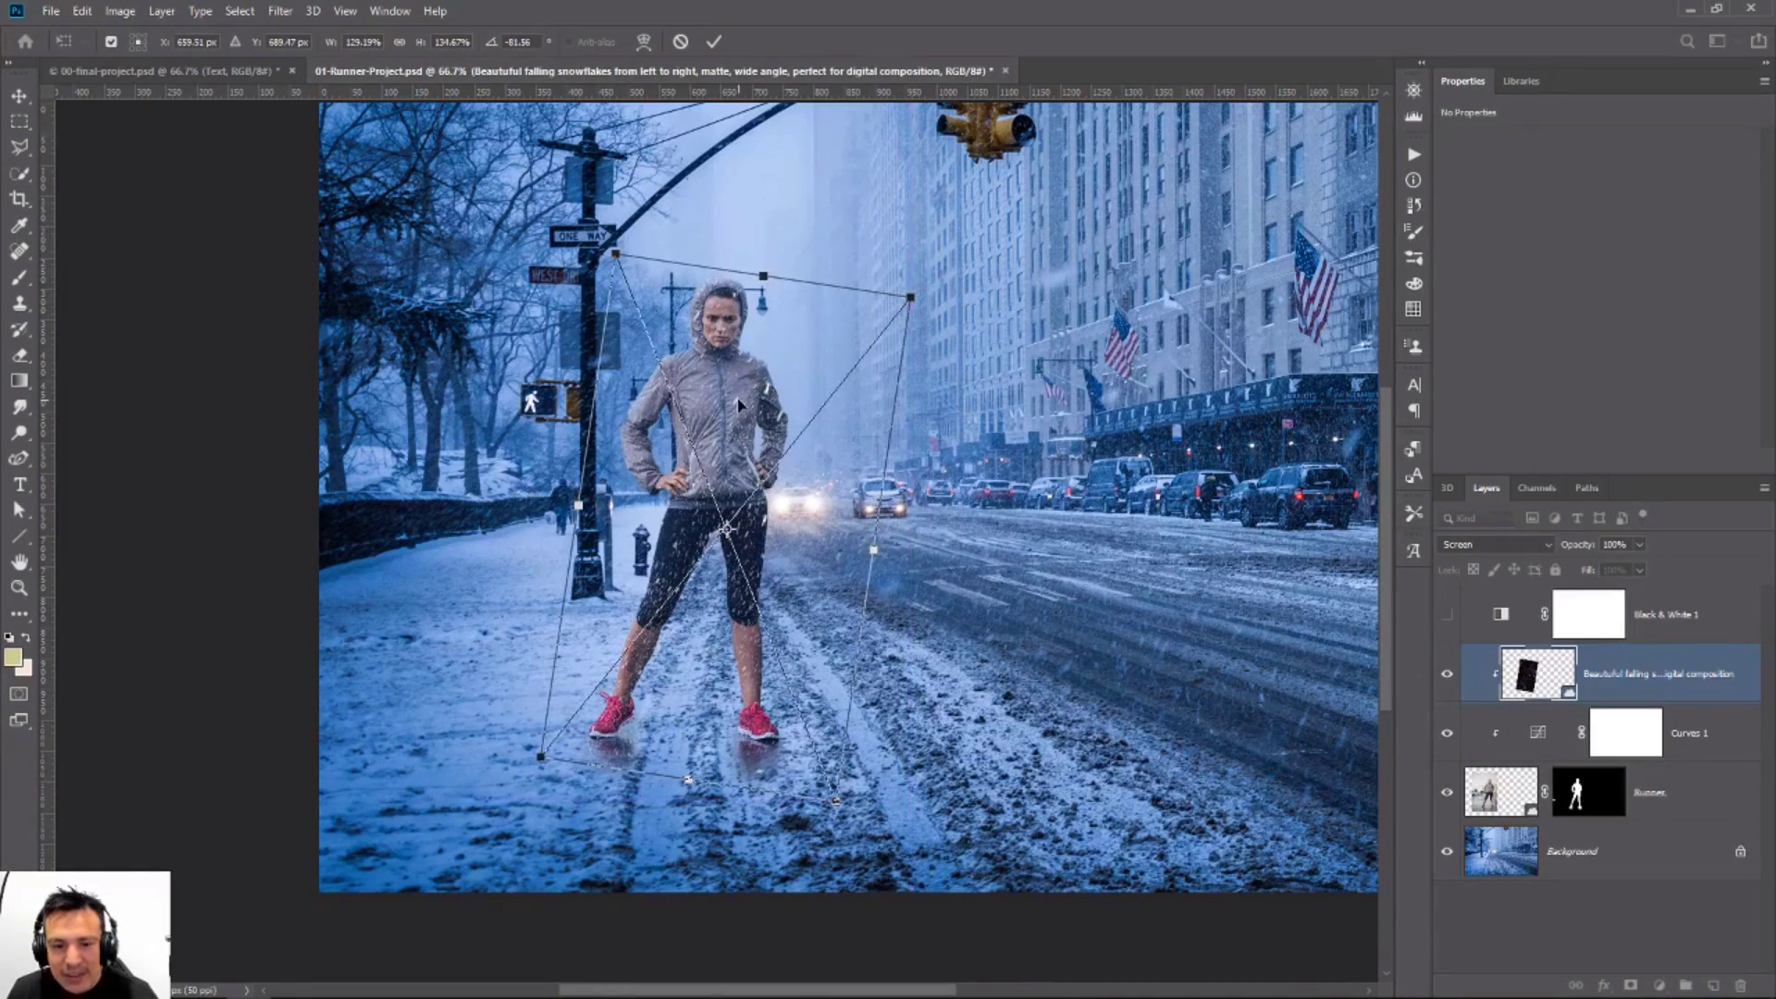
{"action": "key", "text": "Return"}
Step: Inspect the snow on the runner's legs and collapse the snow layer's smart filter list
{"action": "key", "text": "z"}
{"action": "left_click", "coordinate": [740, 530]}
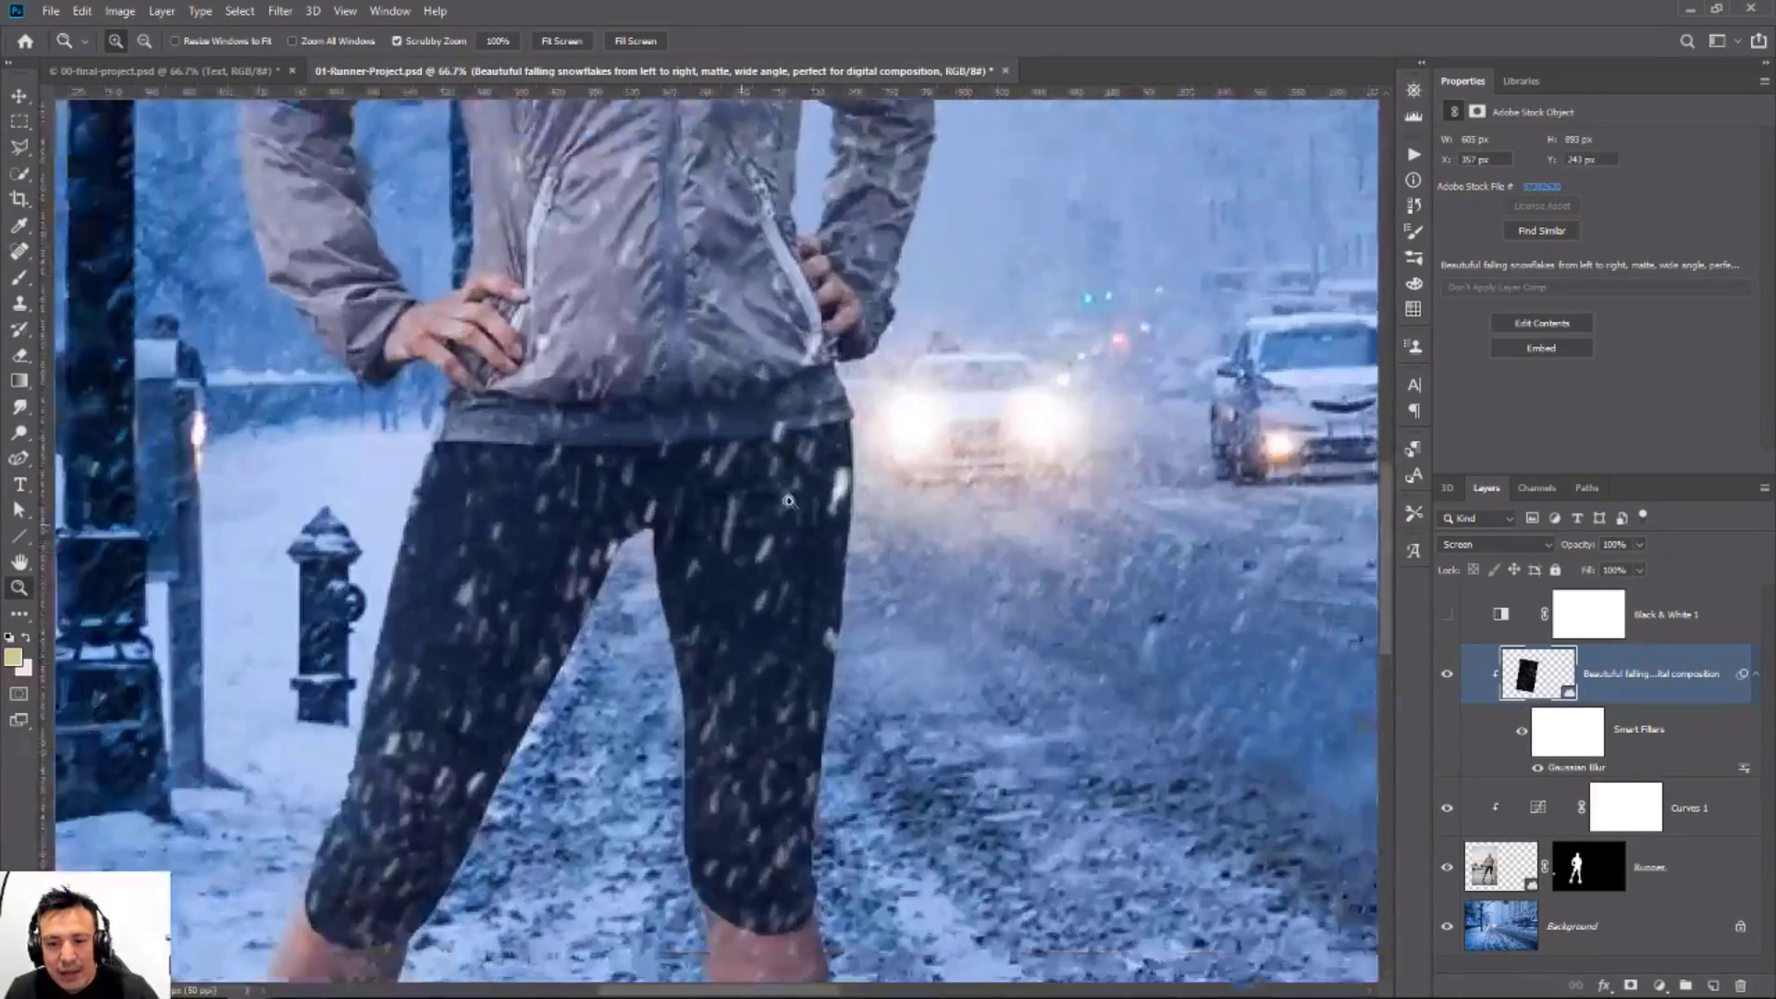
{"action": "left_click", "coordinate": [494, 679]}
{"action": "left_click_drag", "start_coordinate": [304, 428], "coordinate": [148, 430]}
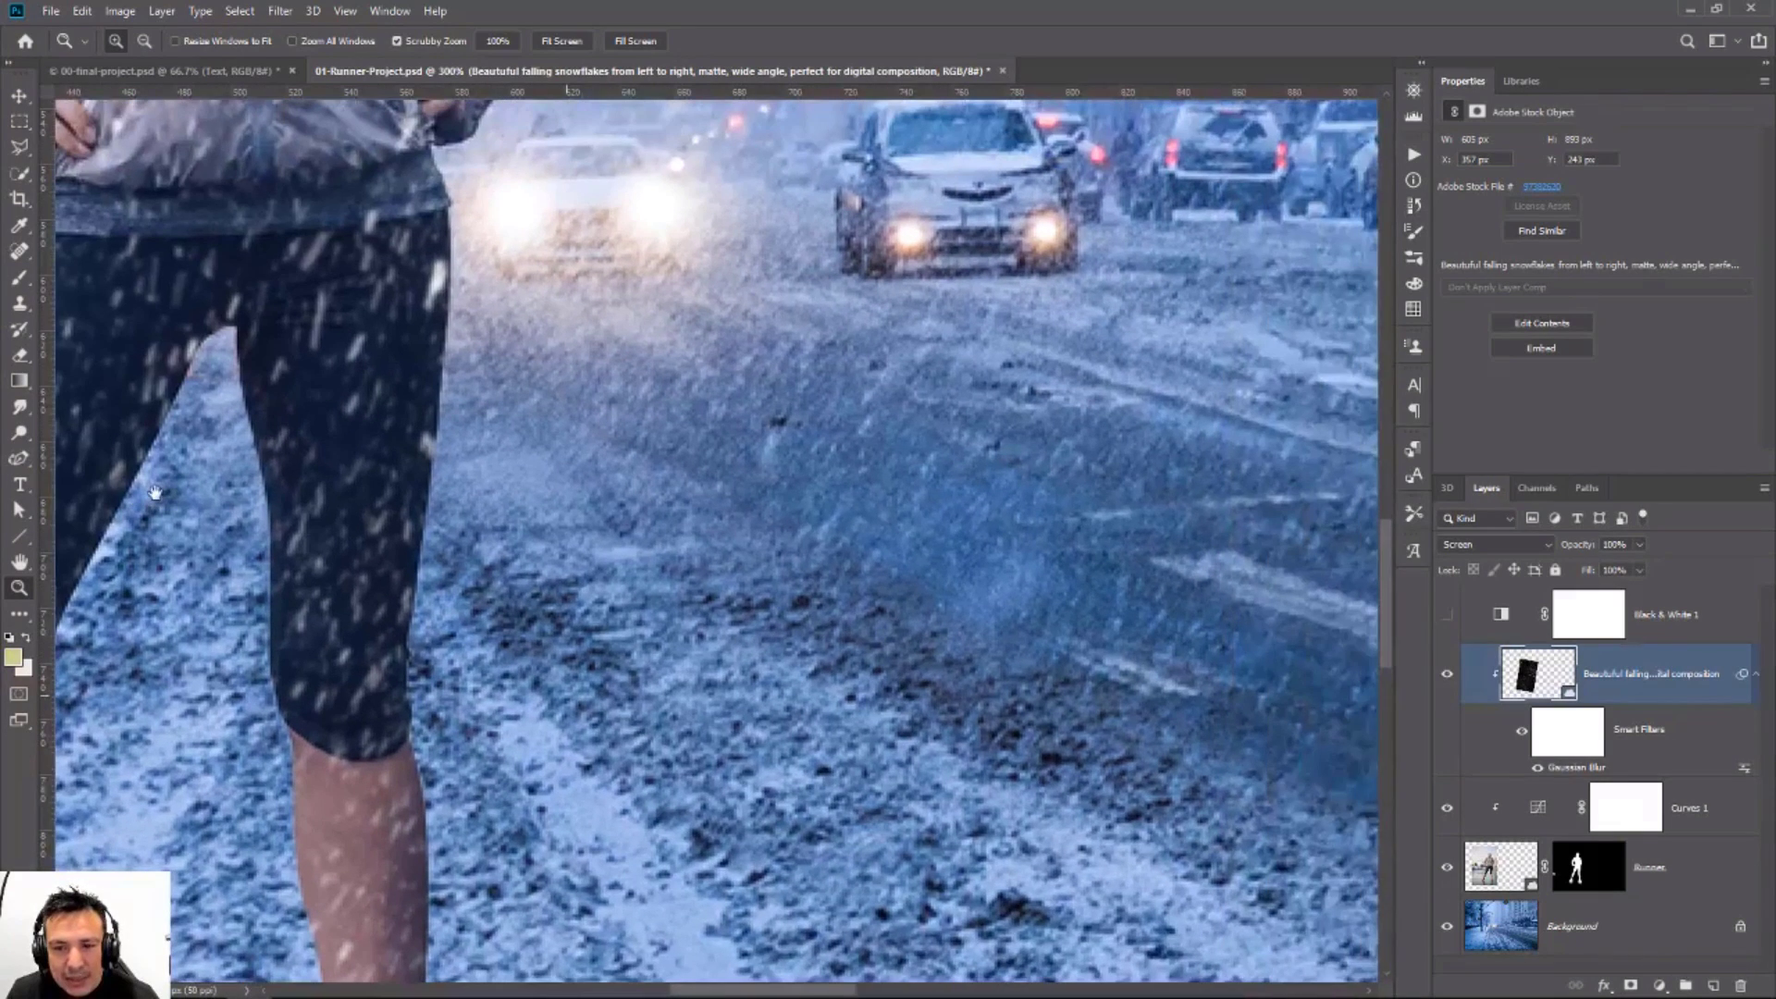
{"action": "left_click_drag", "start_coordinate": [298, 508], "coordinate": [624, 515]}
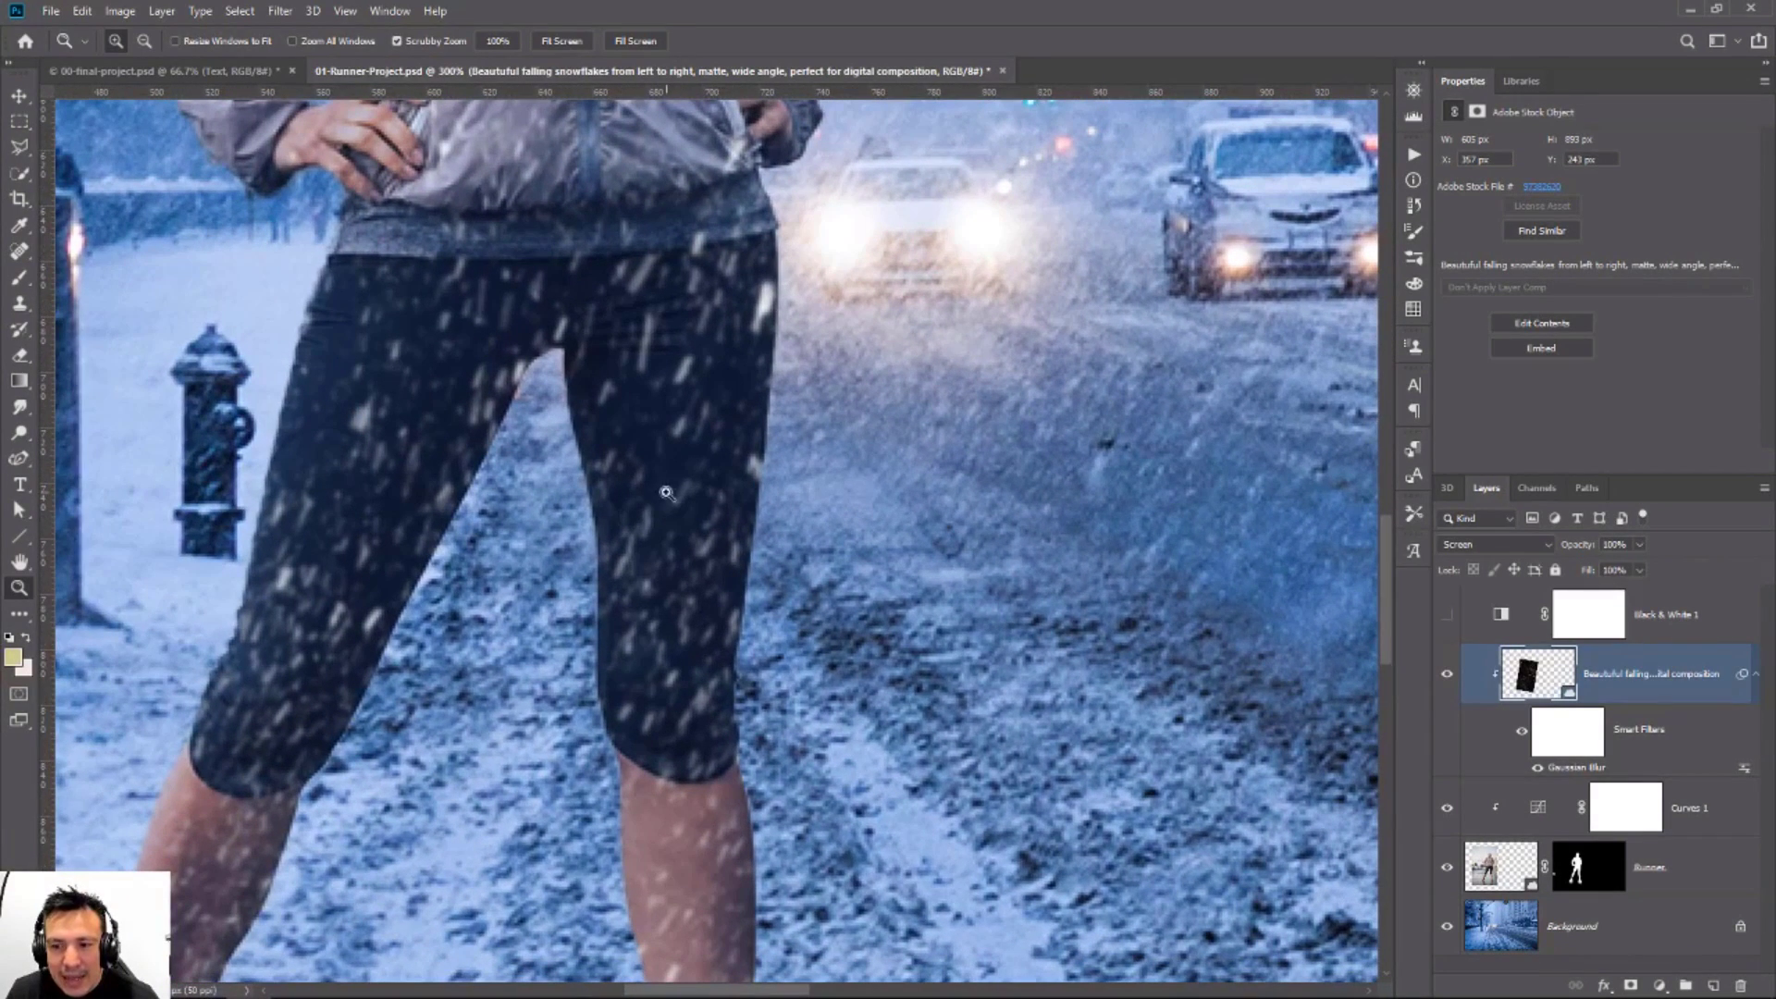
{"action": "left_click", "coordinate": [1754, 676]}
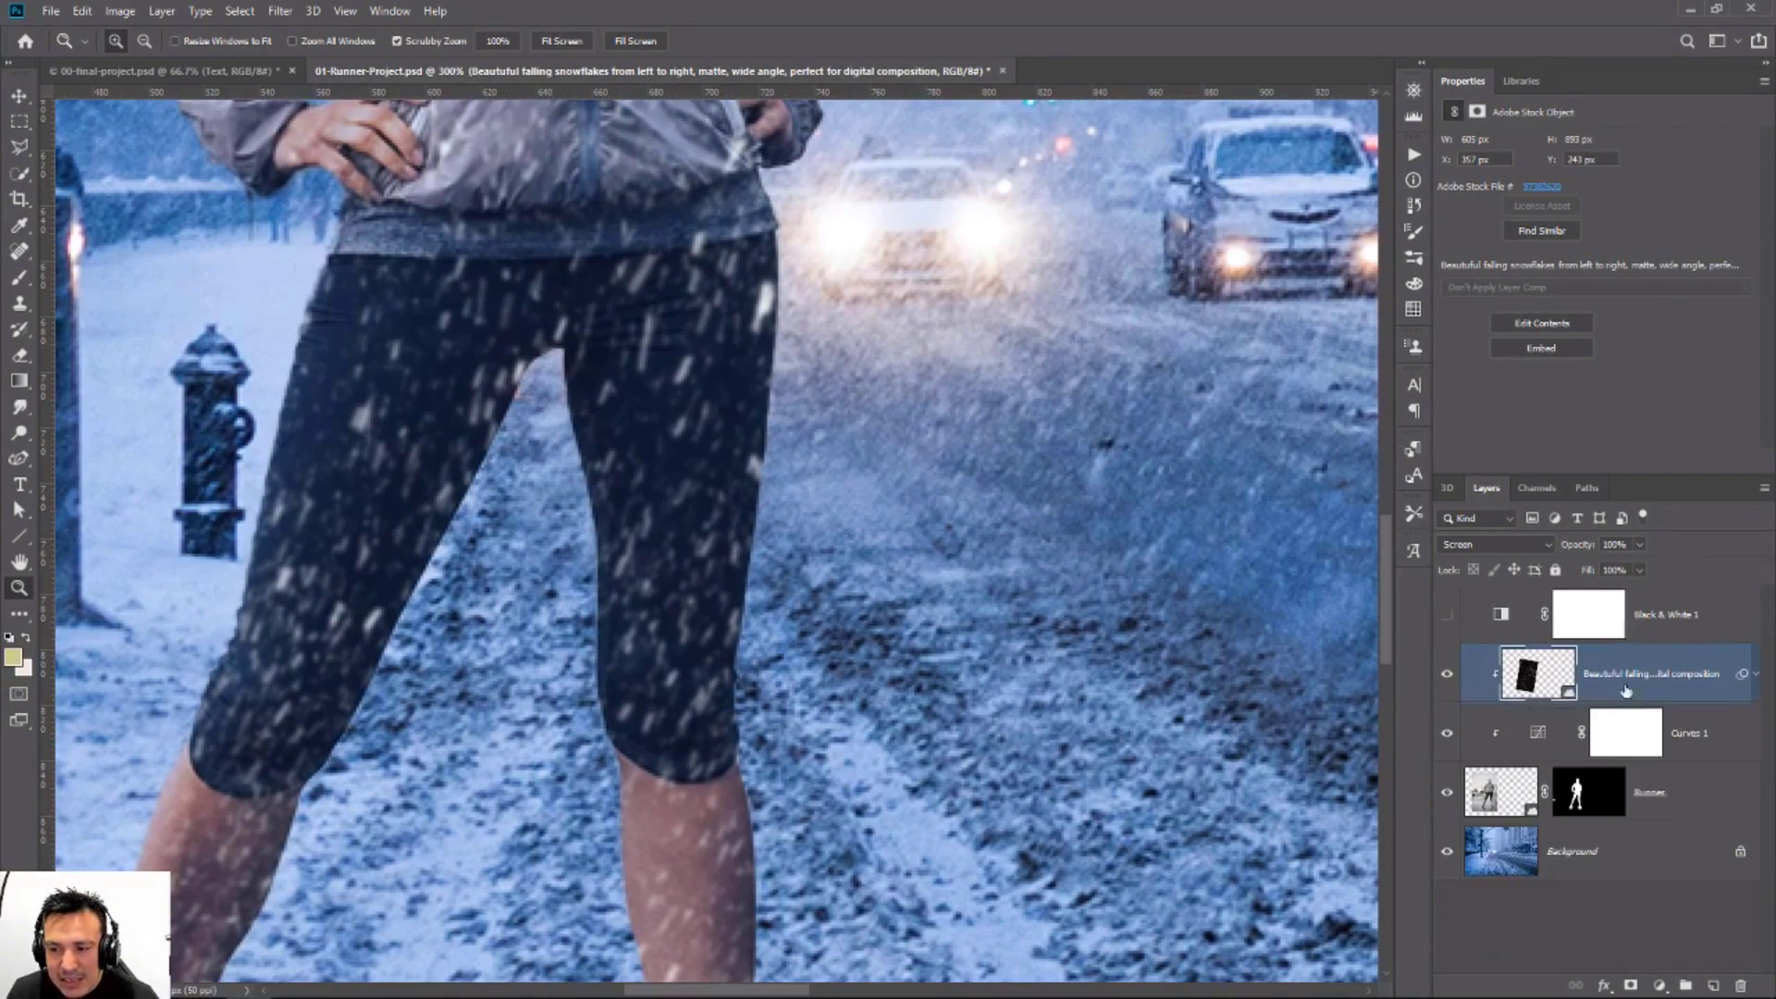
Step: Colorize the snow layer blue with Hue/Saturation, using hue 208, saturation 36 and lightness 0
{"action": "left_click", "coordinate": [120, 11]}
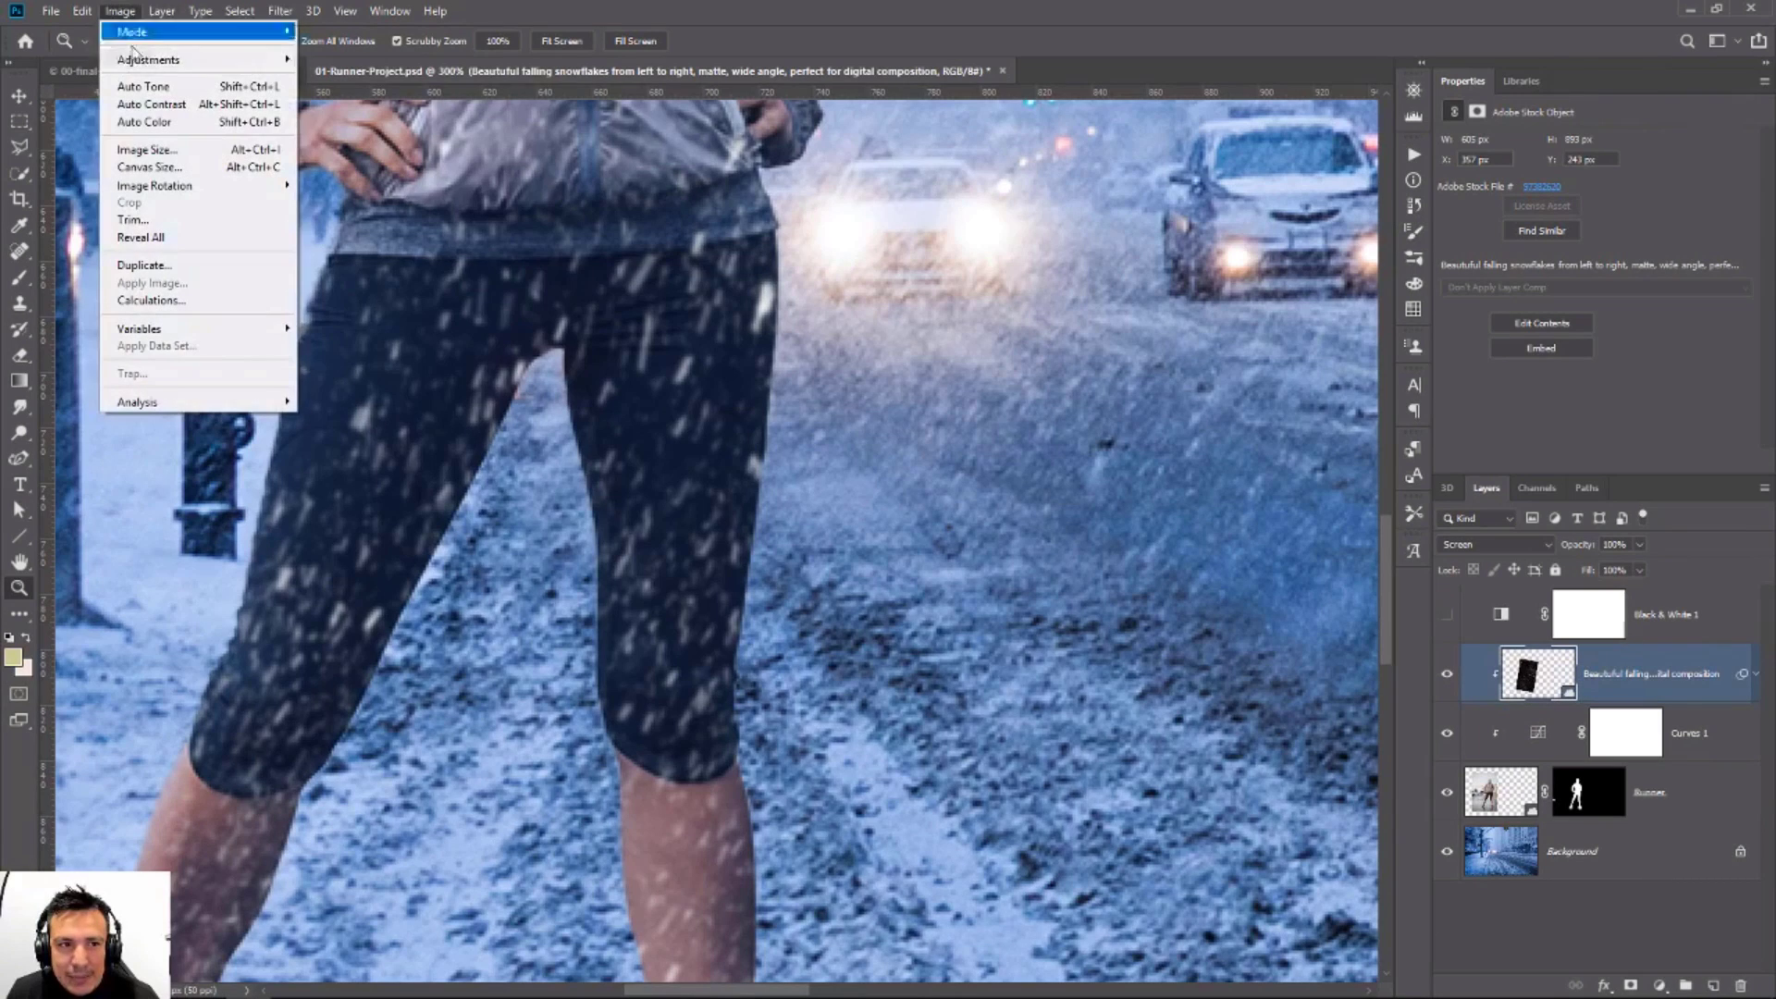
{"action": "mouse_move", "coordinate": [157, 59]}
{"action": "left_click", "coordinate": [416, 157]}
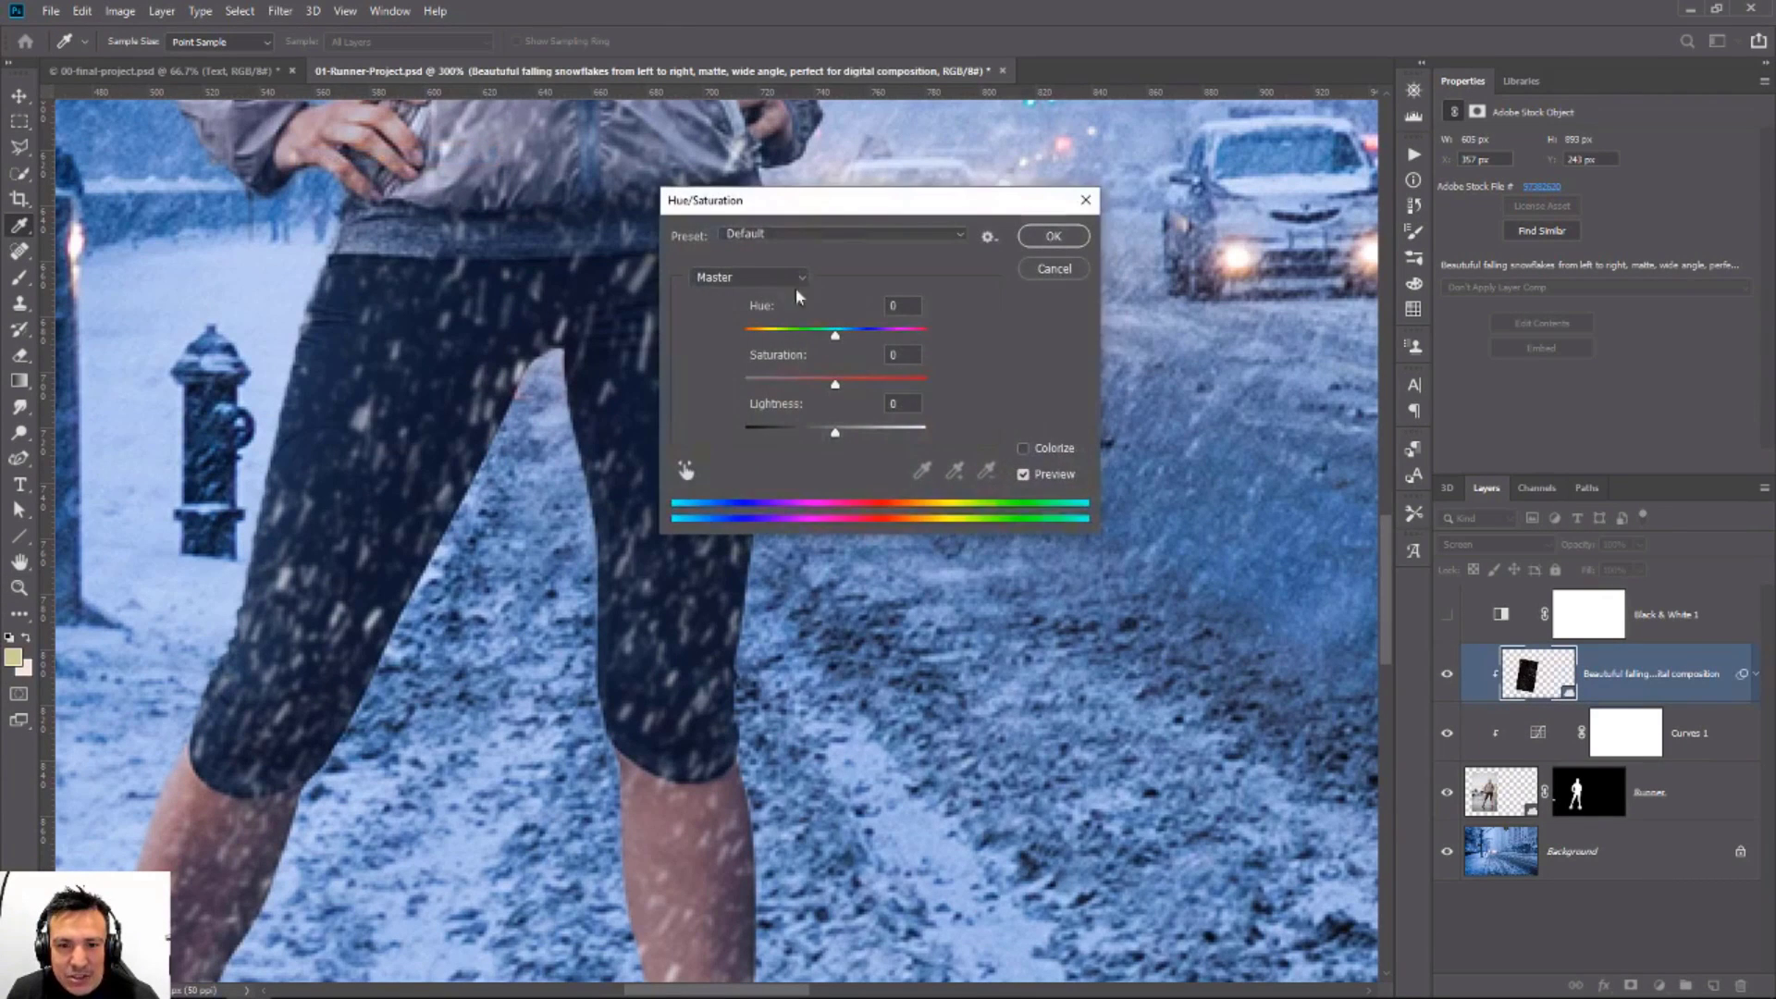
{"action": "left_click_drag", "start_coordinate": [818, 212], "coordinate": [1020, 153]}
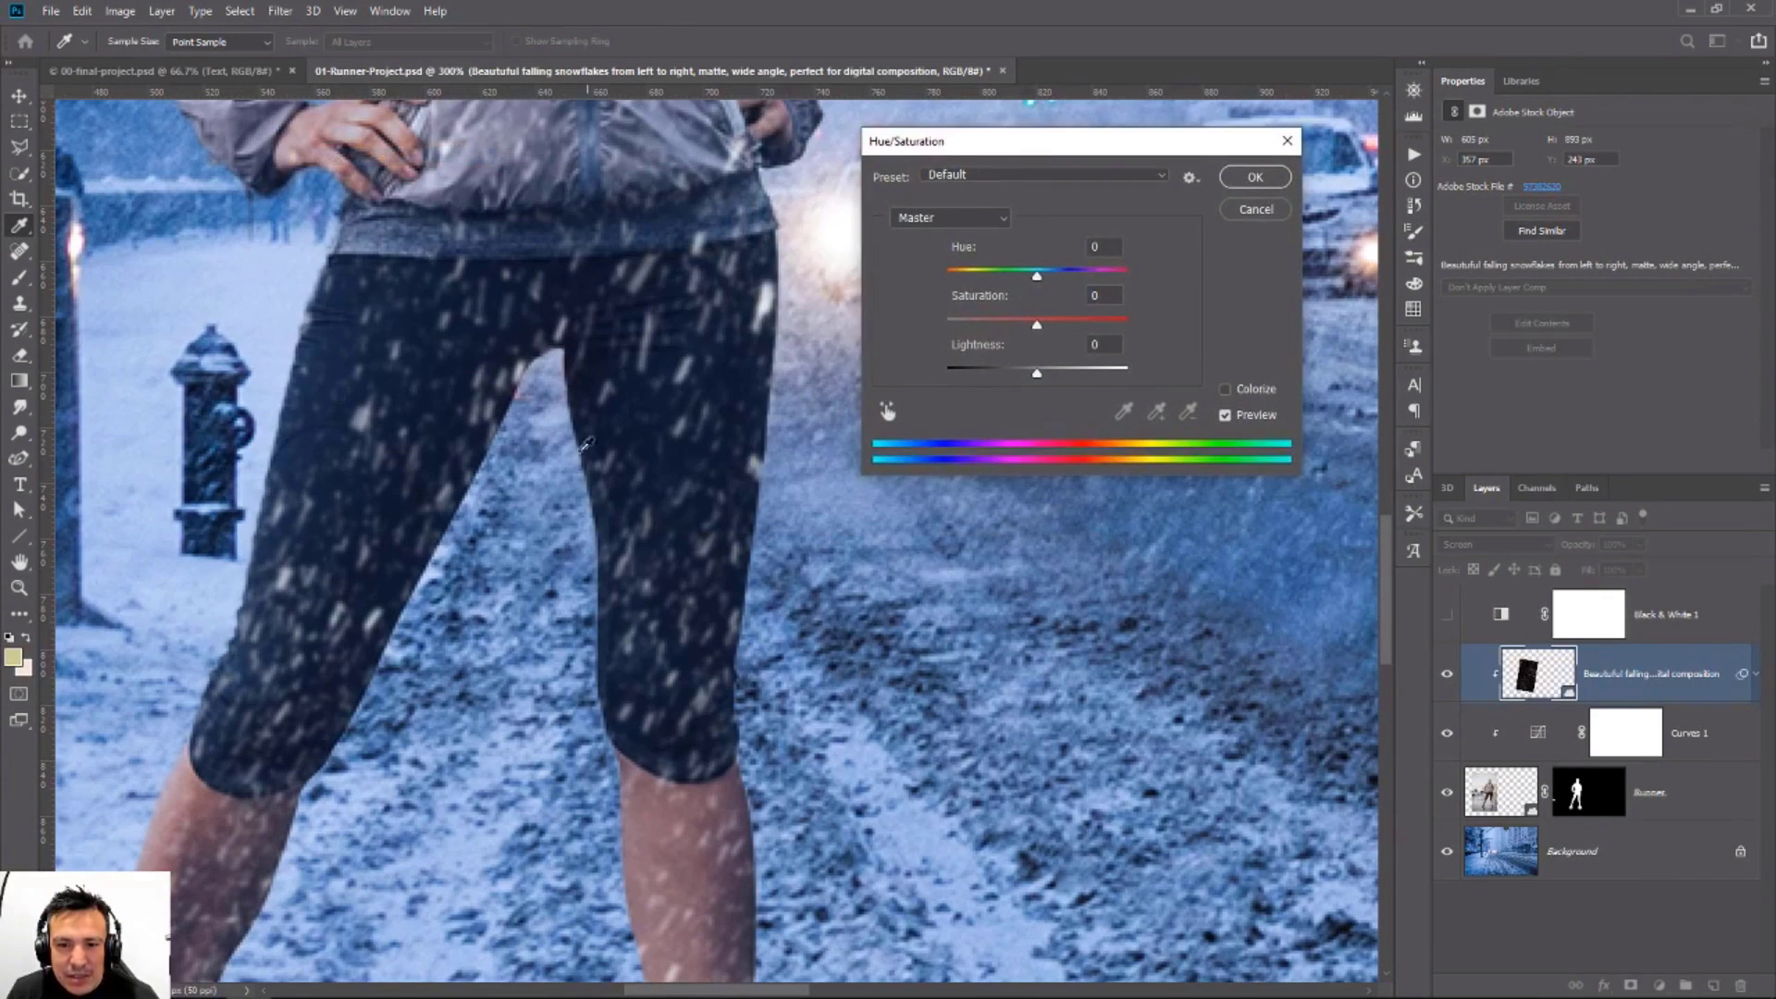
{"action": "left_click", "coordinate": [1225, 389]}
{"action": "left_click_drag", "start_coordinate": [983, 275], "coordinate": [1018, 331]}
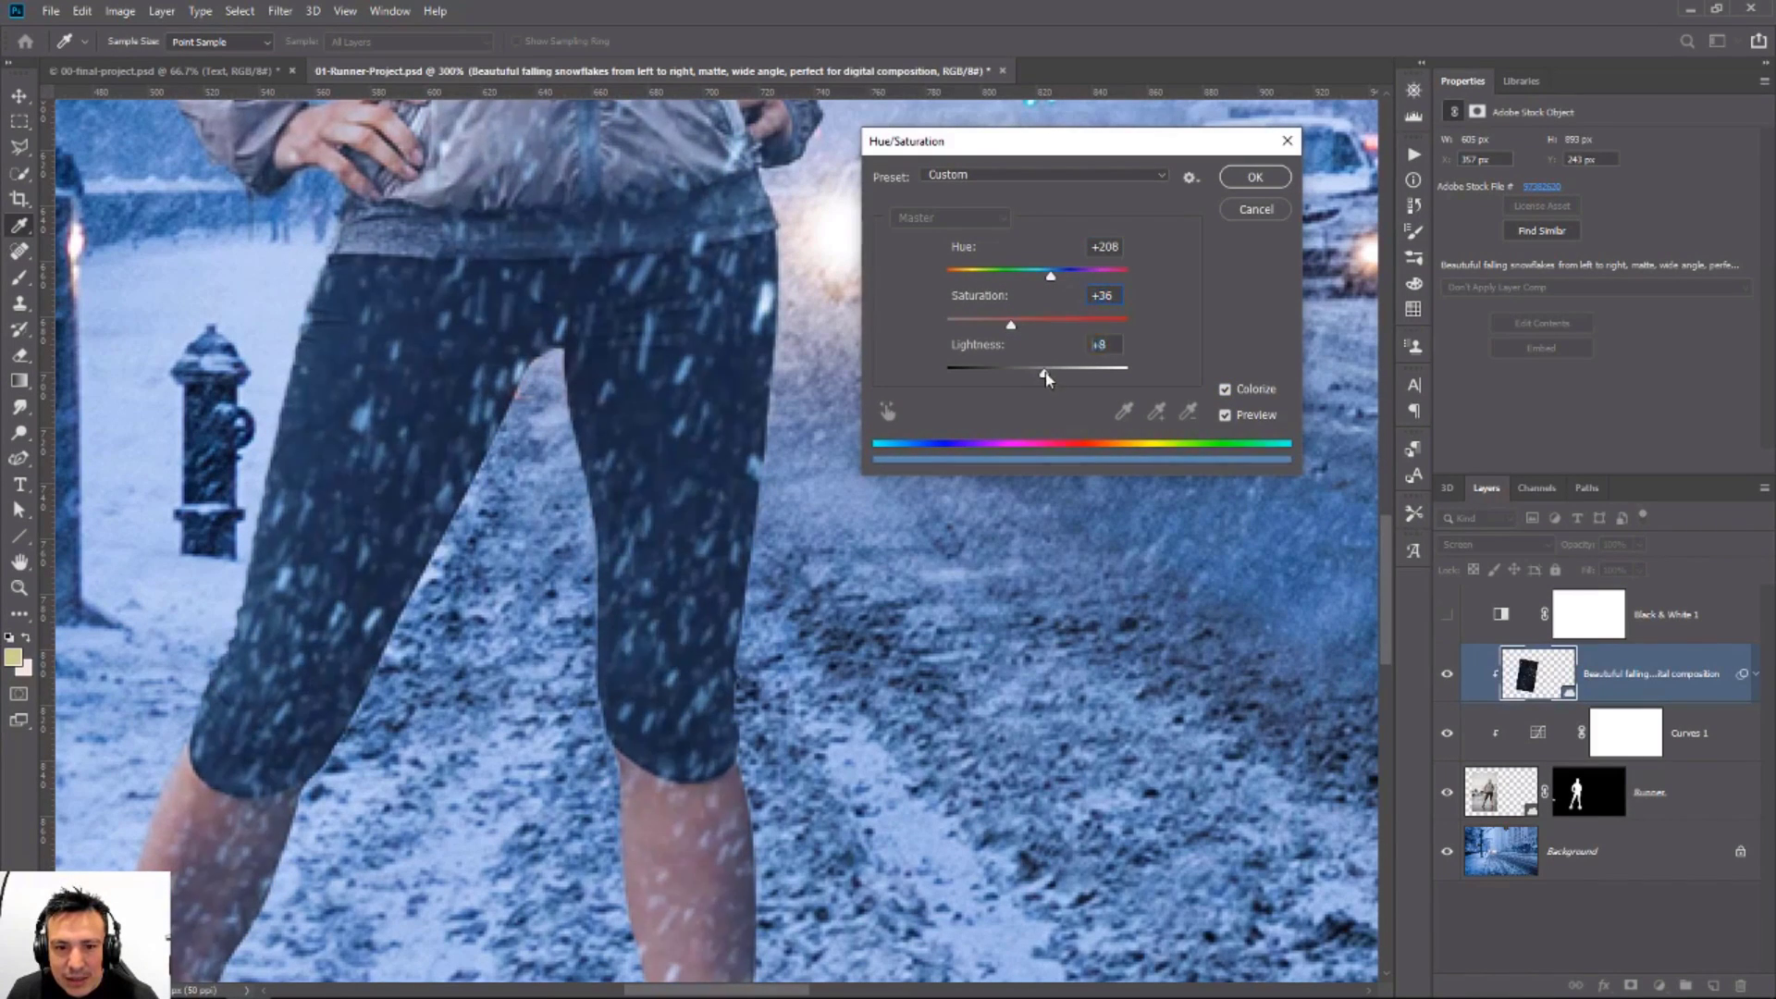
{"action": "key", "text": "Tab"}
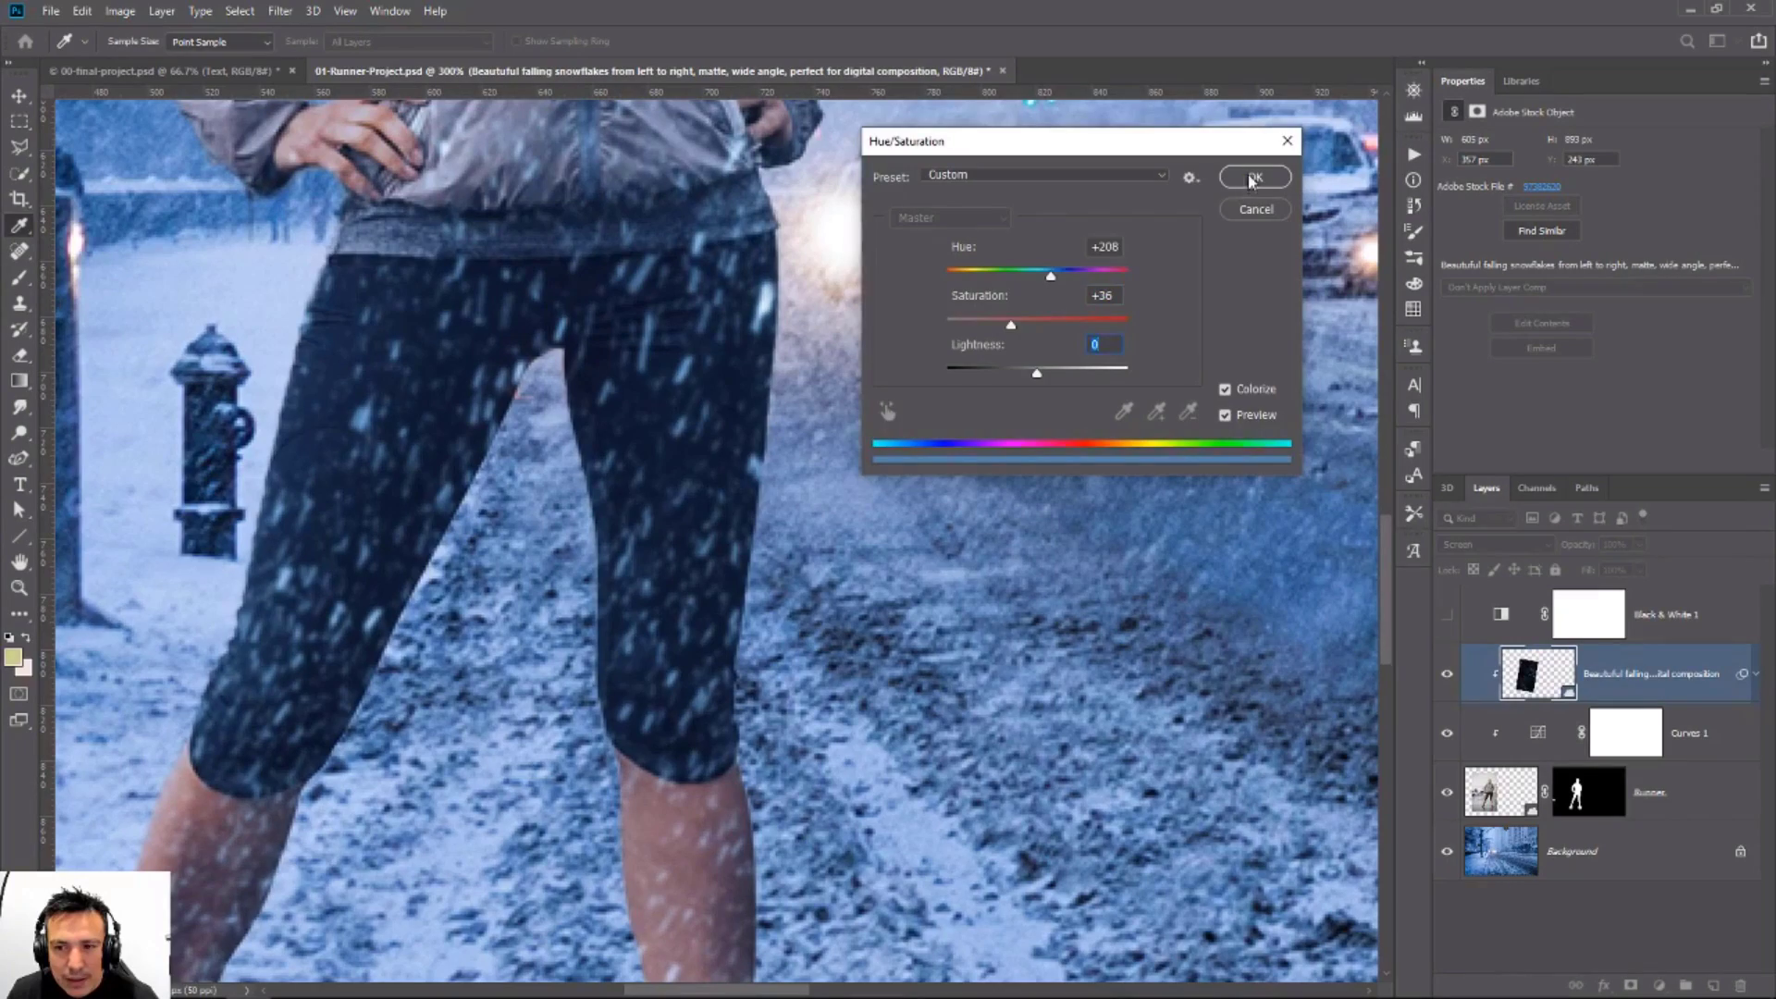
{"action": "left_click", "coordinate": [1250, 178]}
Step: Lower the snow layer's opacity so the flakes over the runner look subtler, checking them close up
{"action": "key", "text": "z"}
{"action": "right_click", "coordinate": [660, 414]}
{"action": "left_click", "coordinate": [677, 435]}
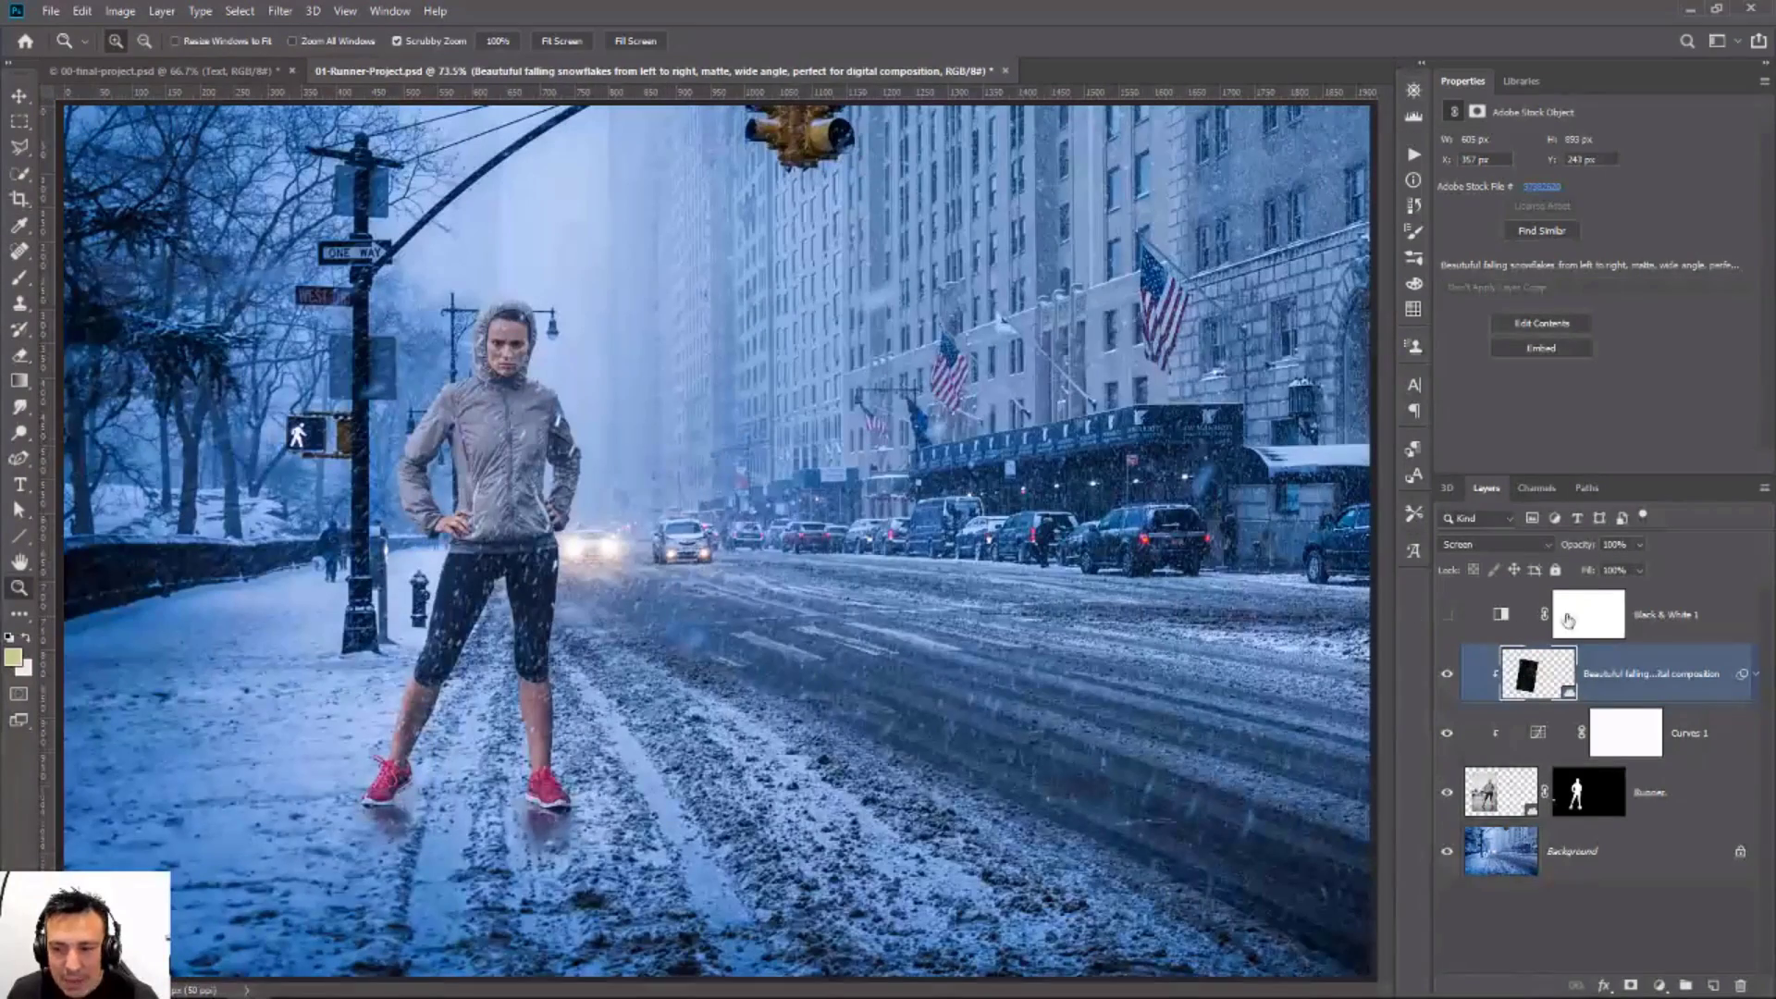
{"action": "left_click_drag", "start_coordinate": [1577, 547], "coordinate": [1542, 555]}
{"action": "left_click_drag", "start_coordinate": [555, 606], "coordinate": [596, 552]}
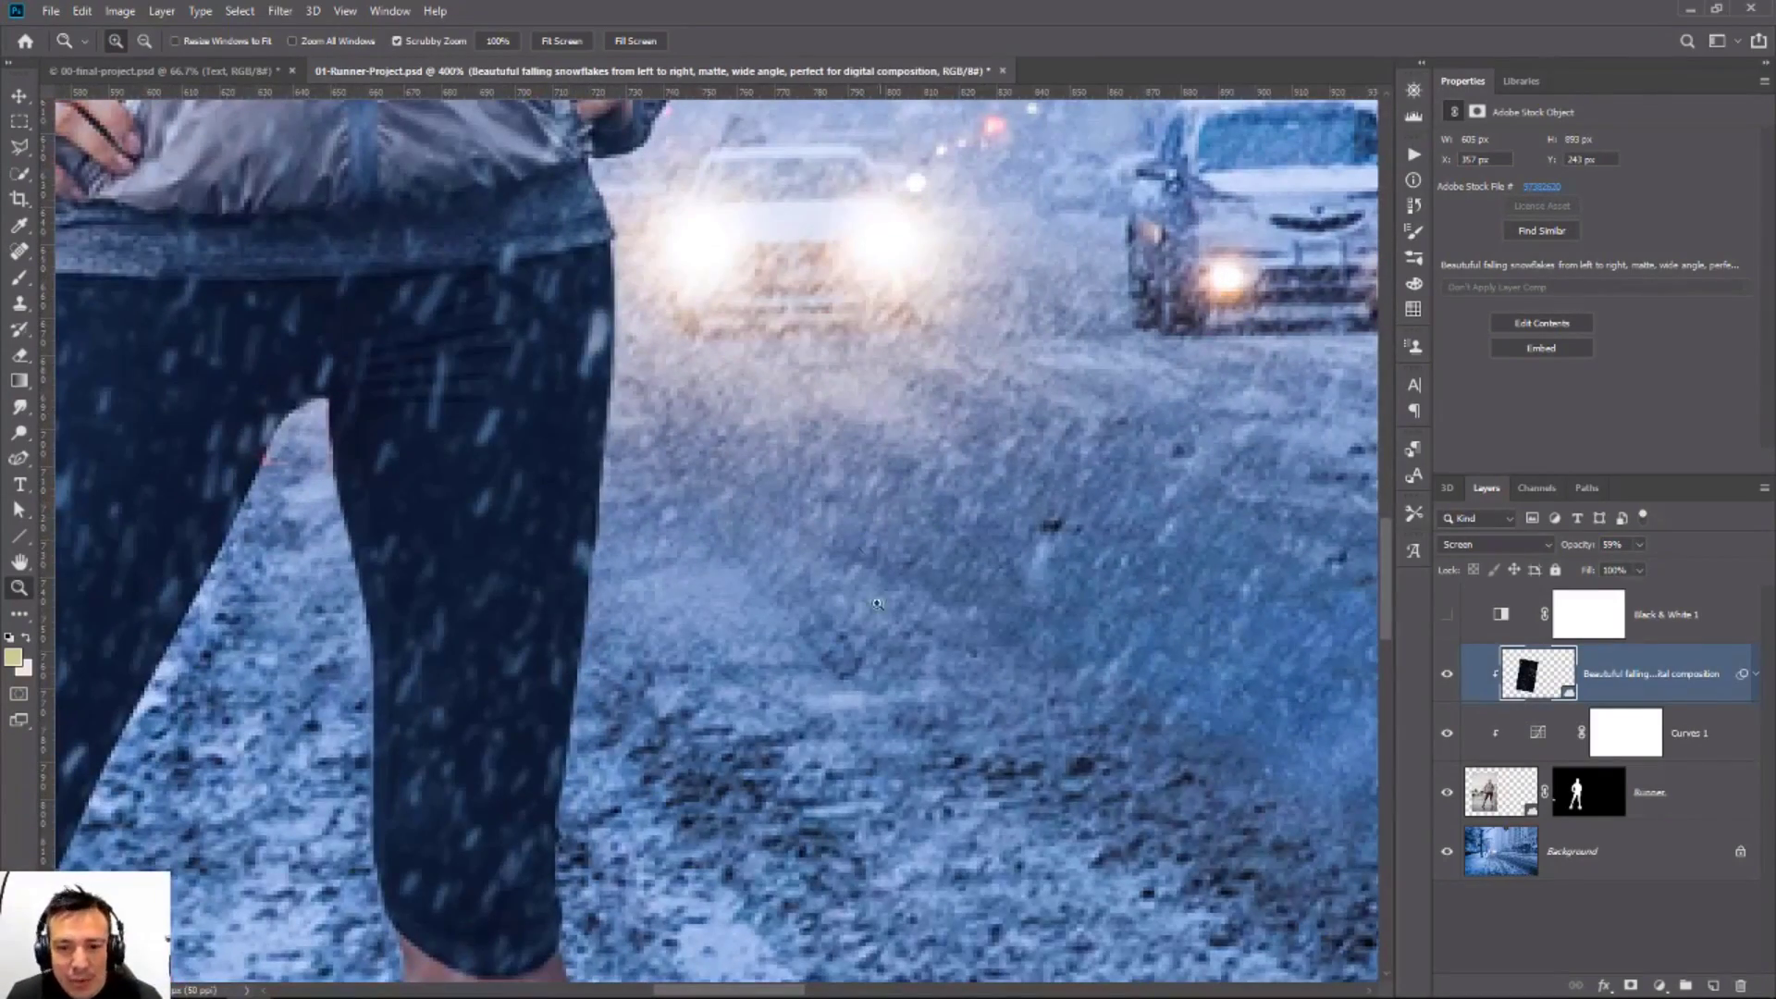
{"action": "left_click_drag", "start_coordinate": [870, 610], "coordinate": [1145, 587]}
{"action": "right_click", "coordinate": [1045, 589]}
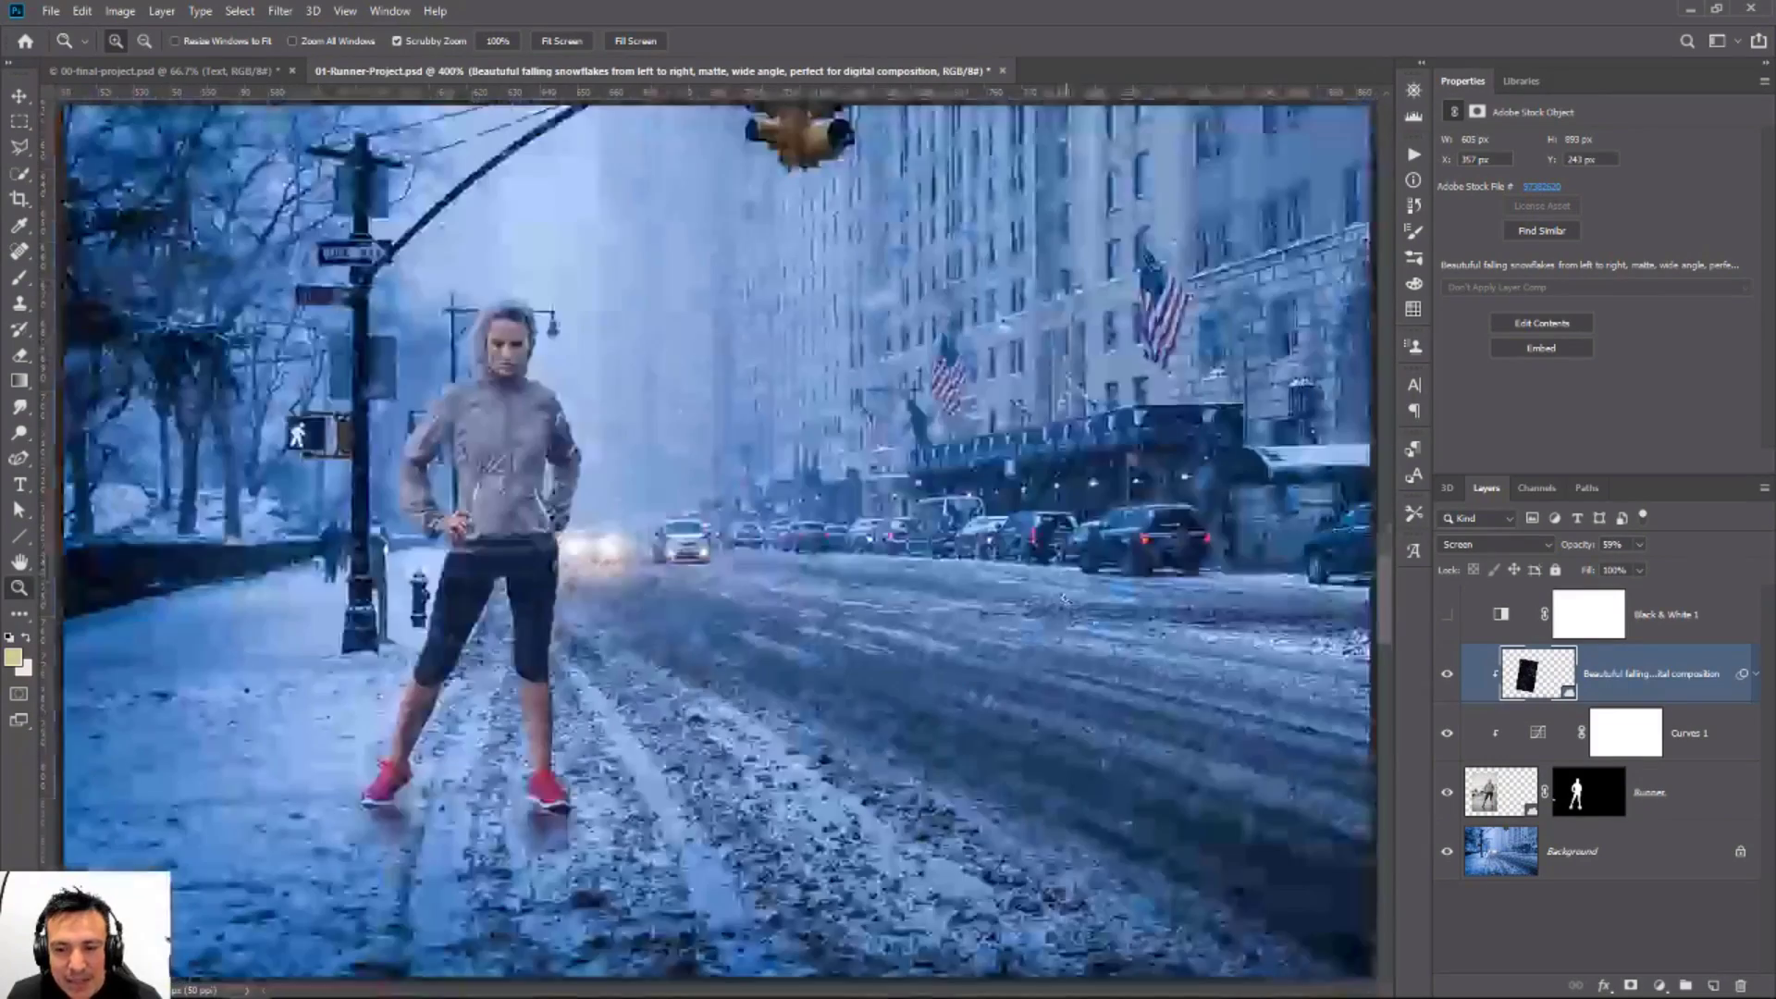
{"action": "left_click", "coordinate": [1089, 601]}
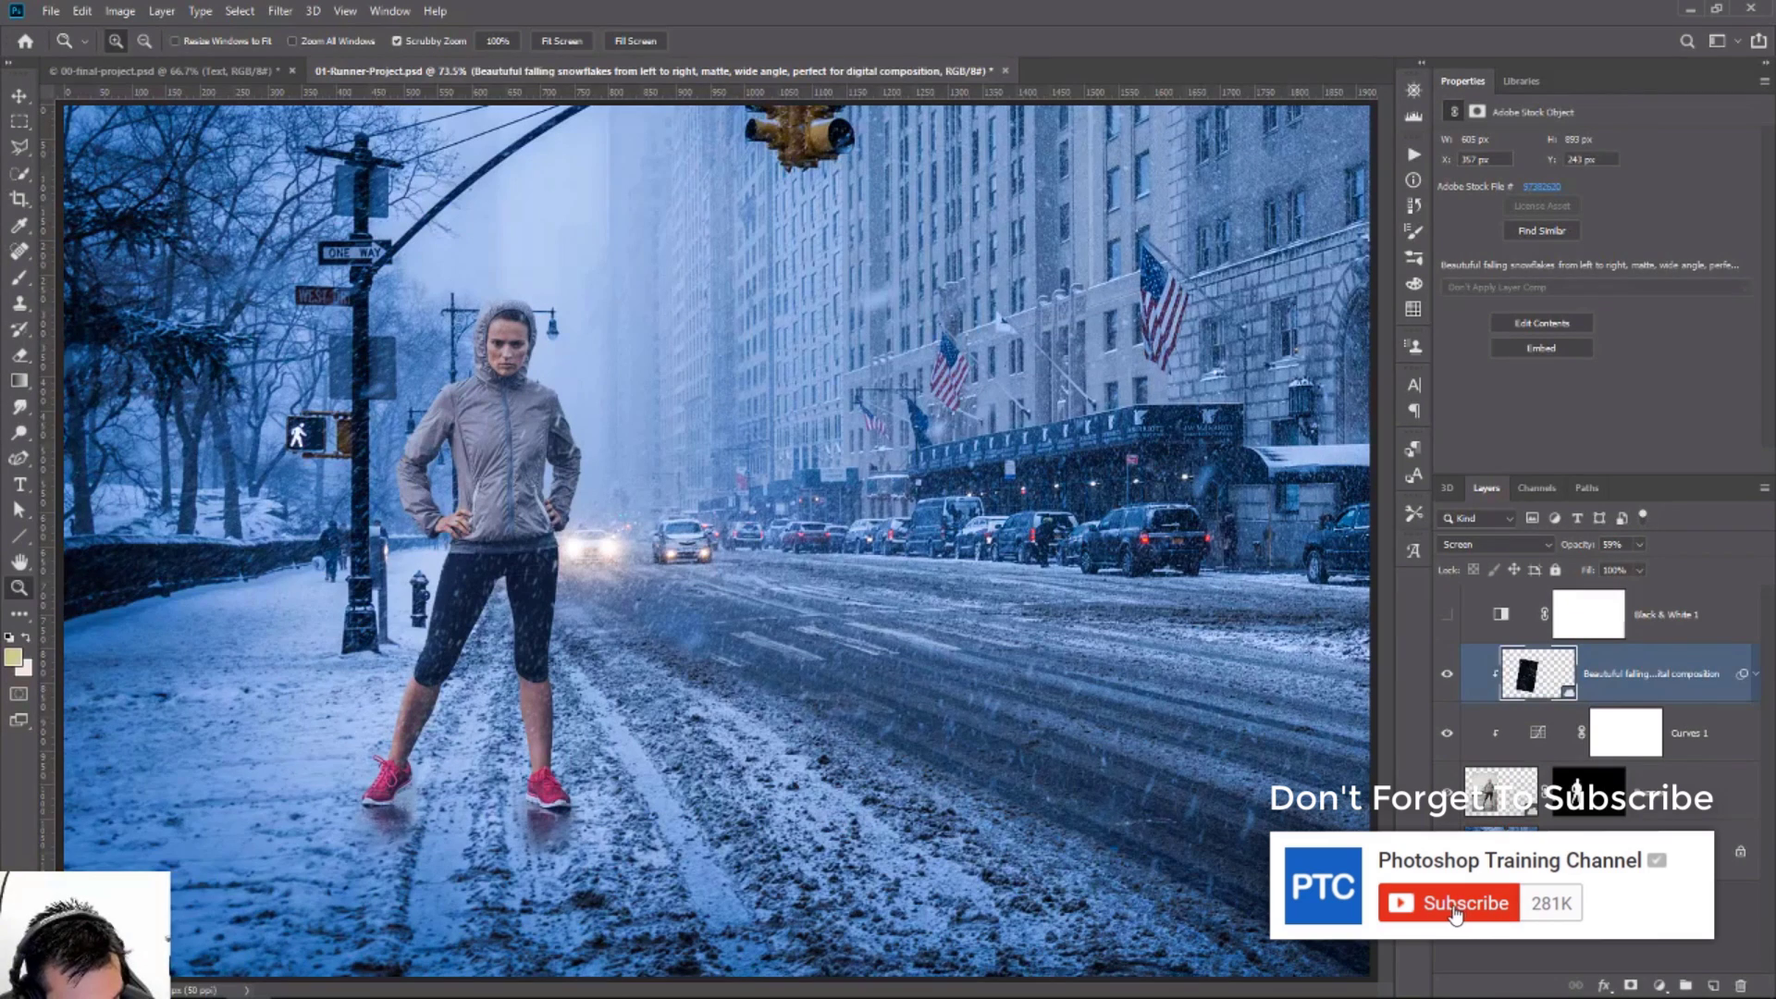
Step: Switch to the Adobe Creative Cloud desktop app and show the Brushes category of the Market assets
{"action": "key", "text": "super"}
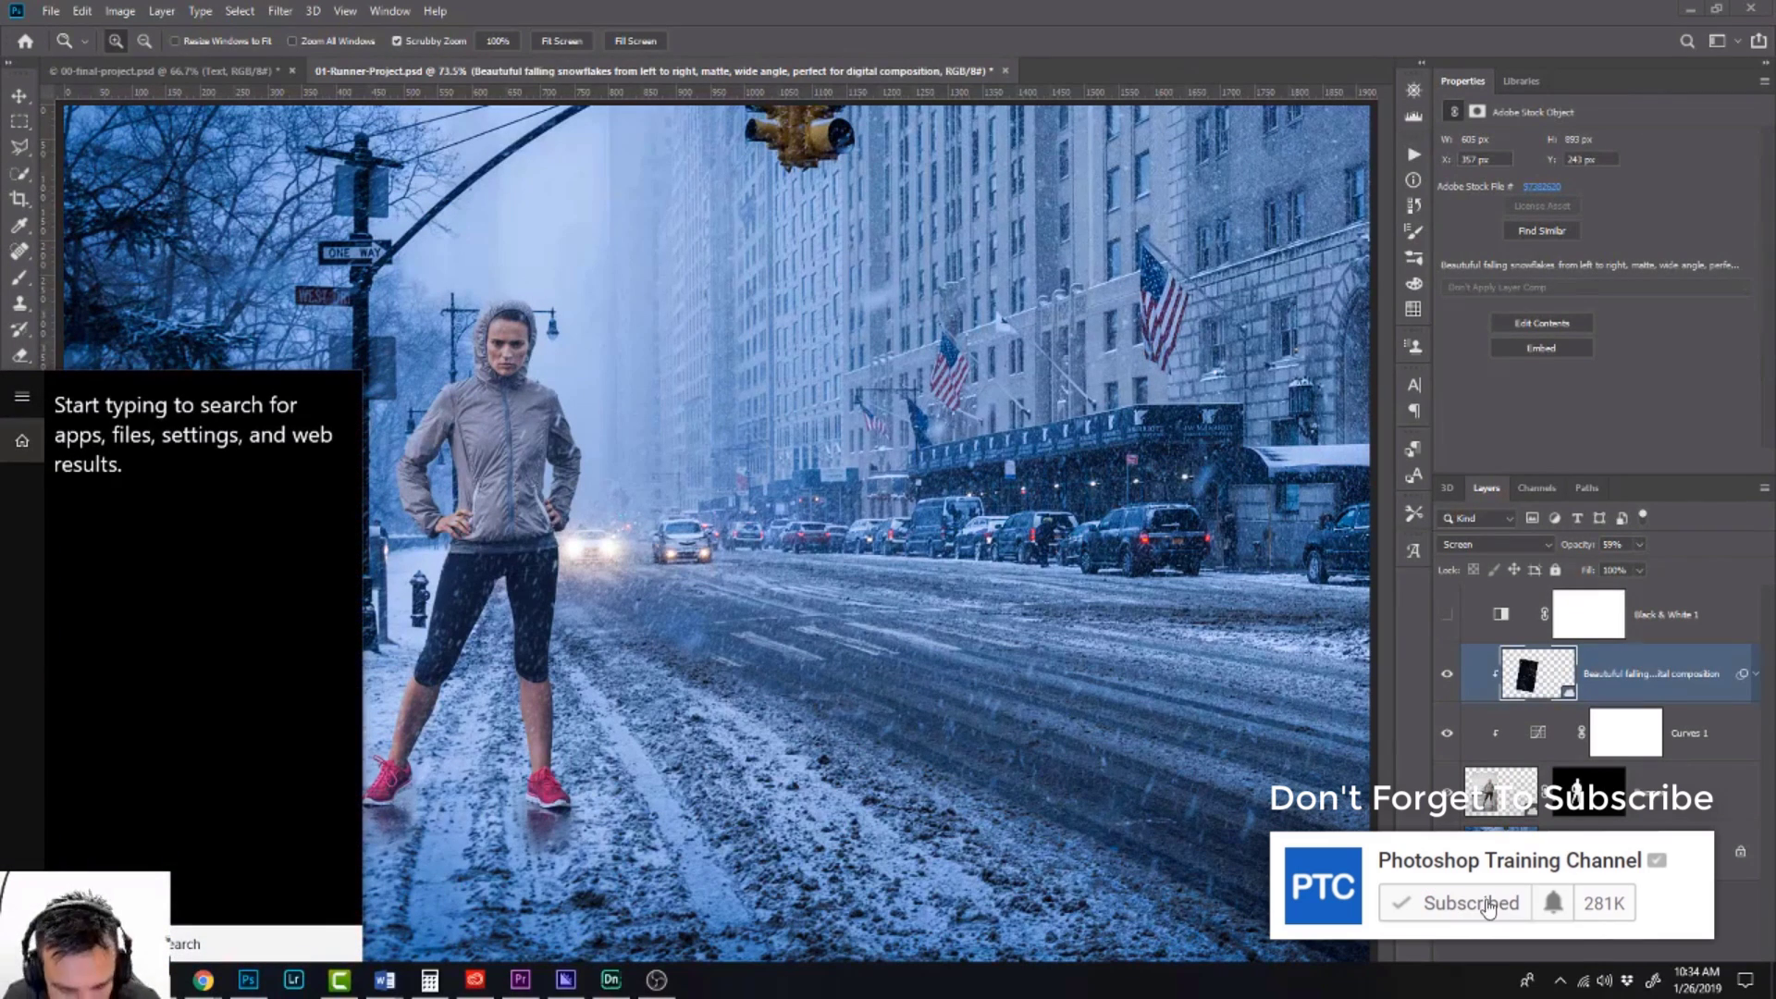
{"action": "type", "text": "cr"}
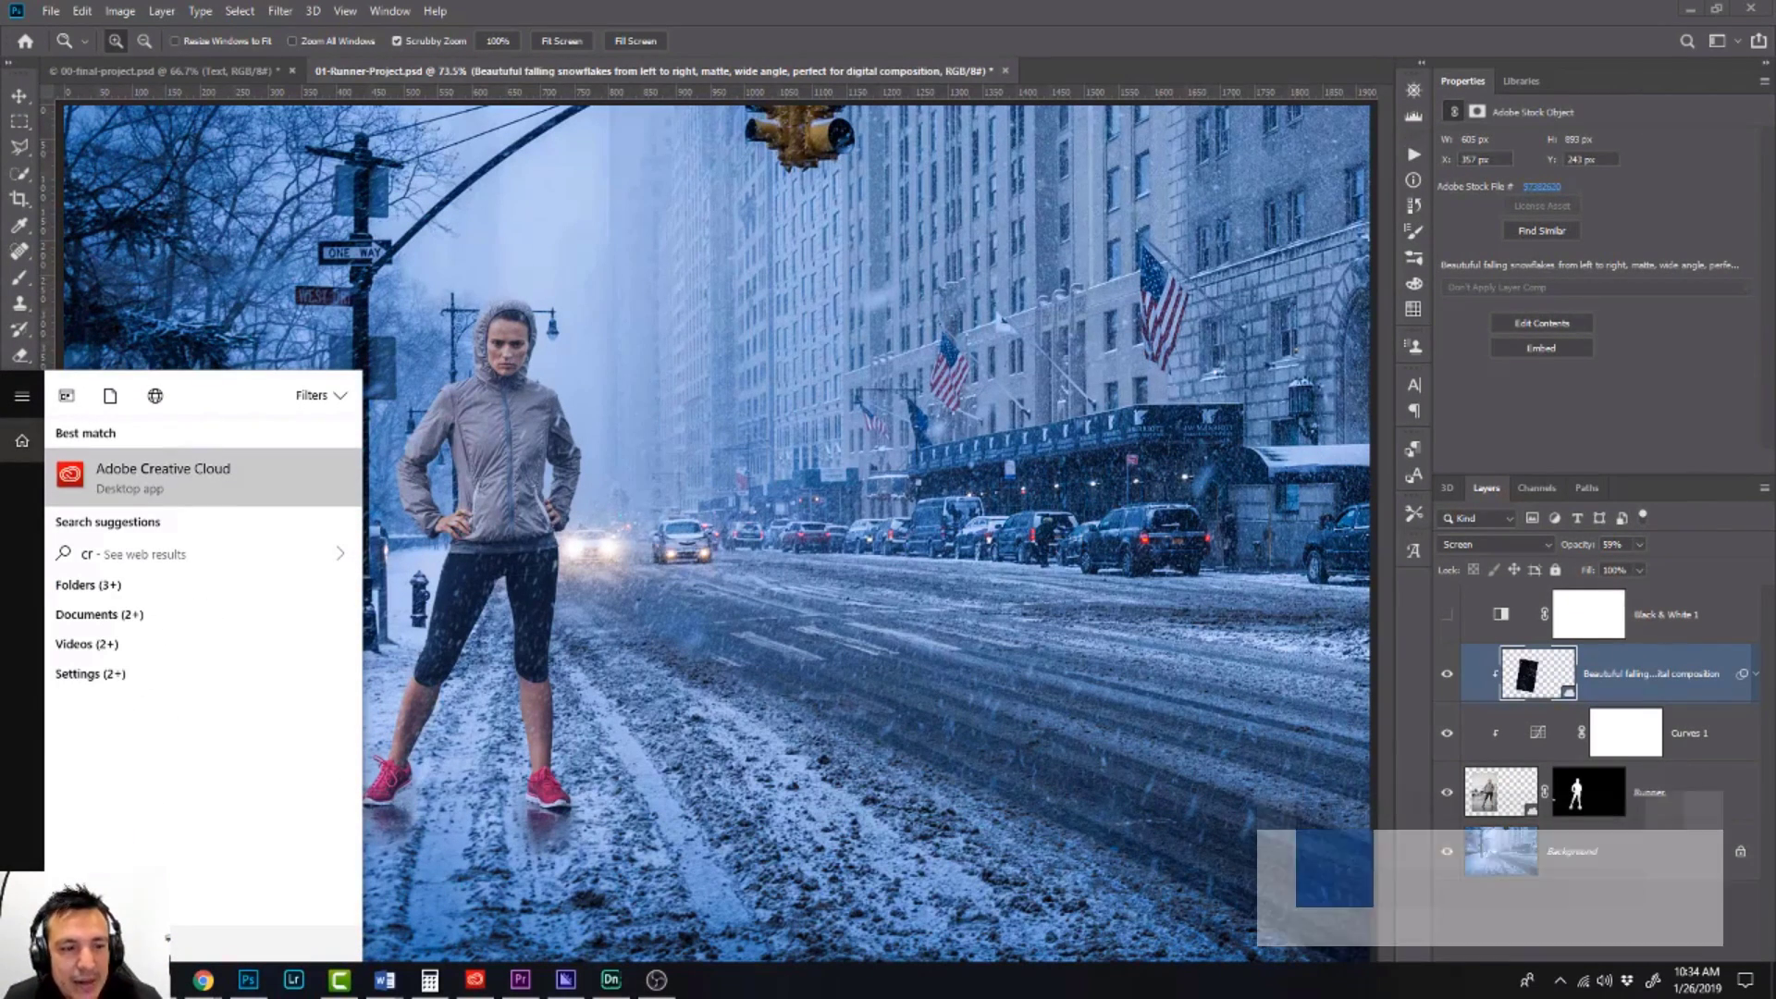
{"action": "left_click", "coordinate": [231, 472]}
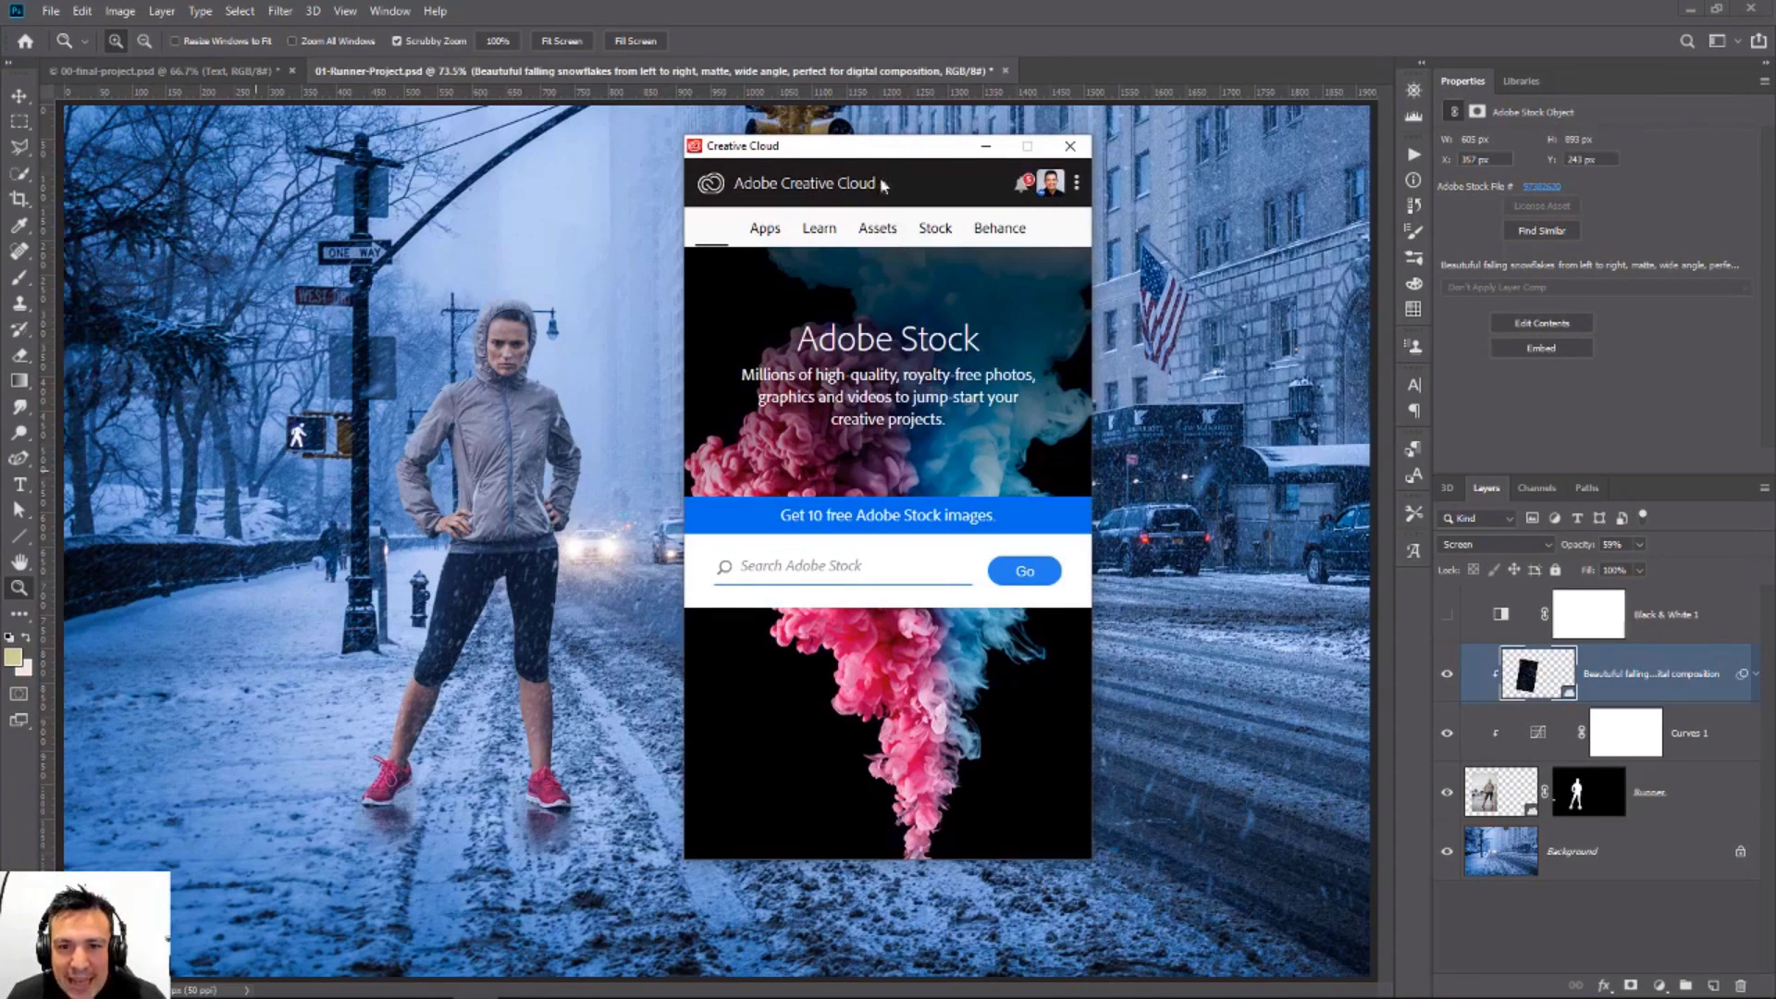
{"action": "left_click_drag", "start_coordinate": [879, 175], "coordinate": [891, 163]}
{"action": "left_click", "coordinate": [888, 215]}
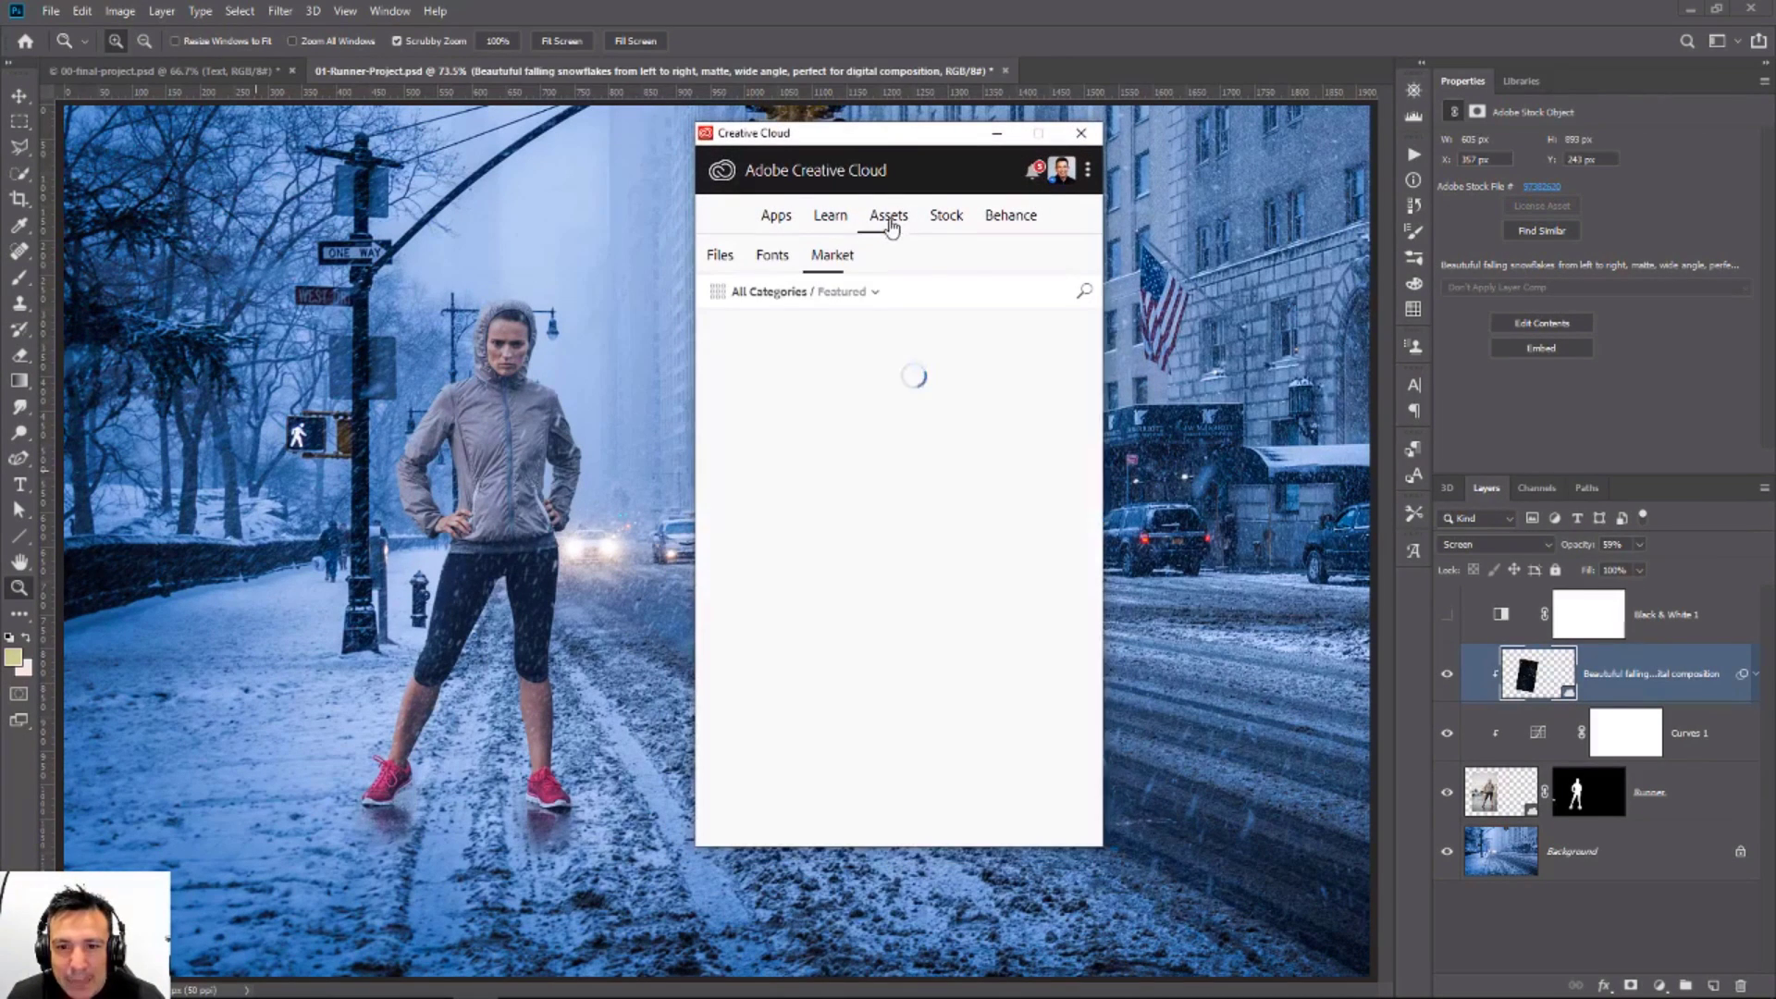
{"action": "left_click", "coordinate": [849, 293]}
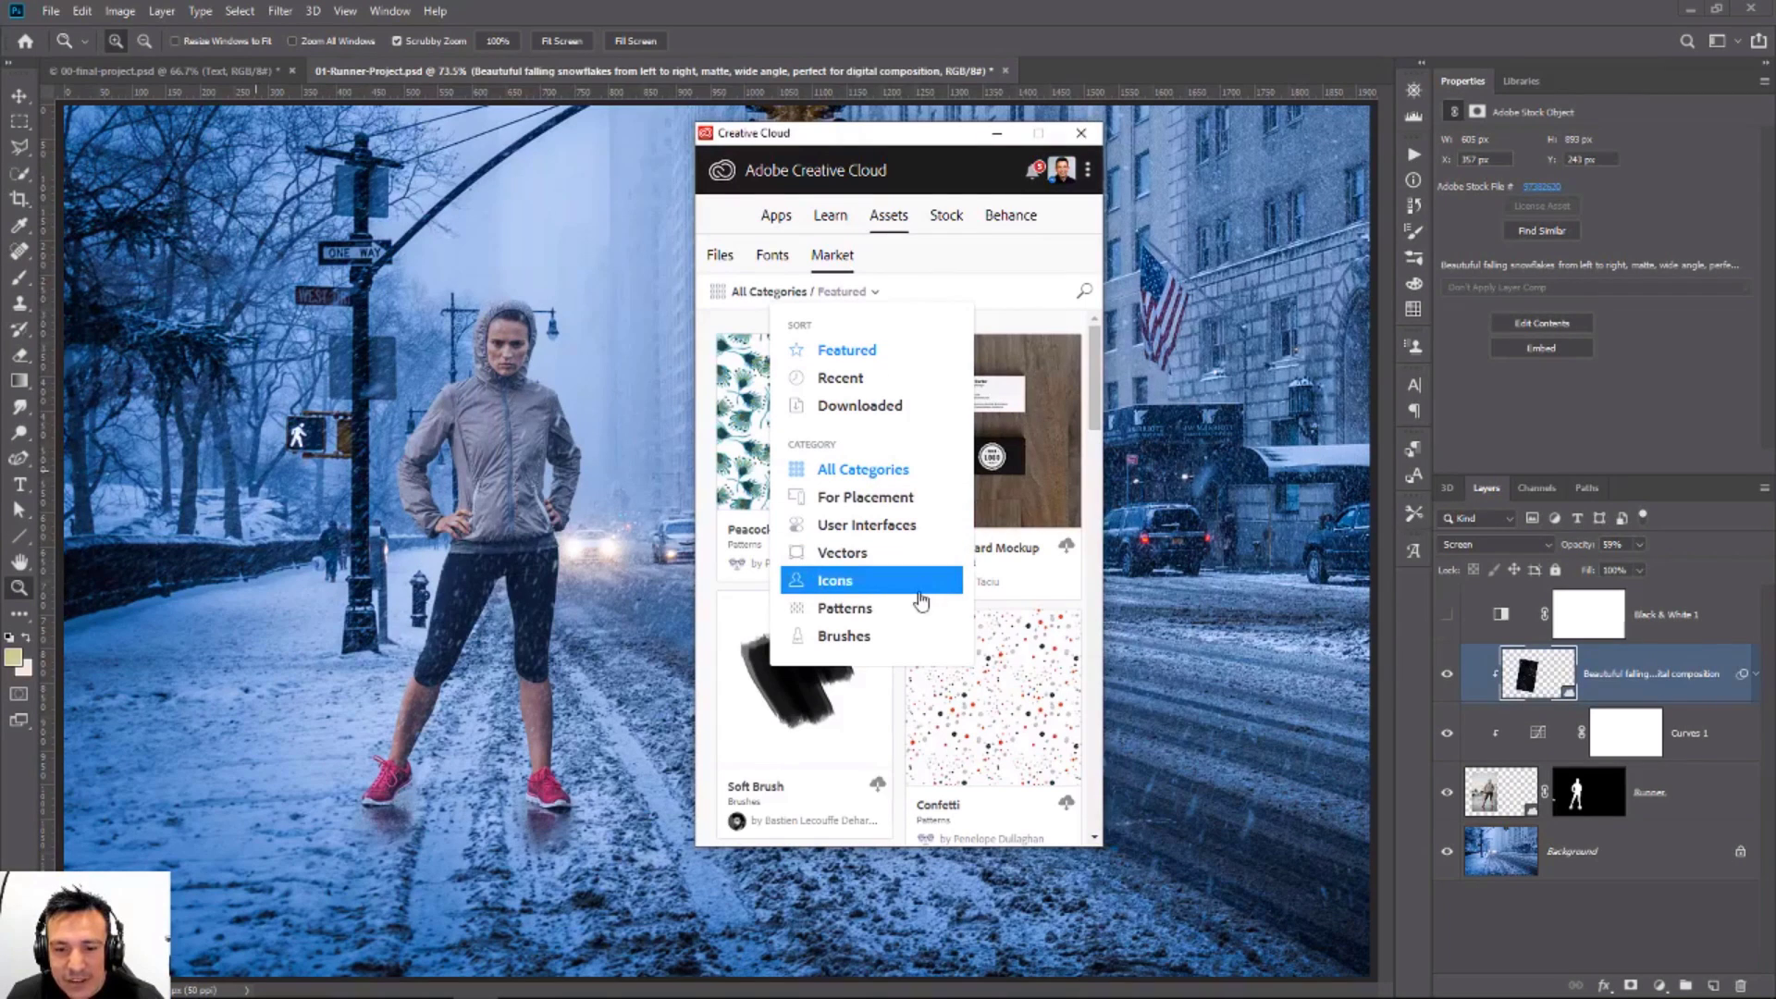
{"action": "left_click", "coordinate": [865, 646]}
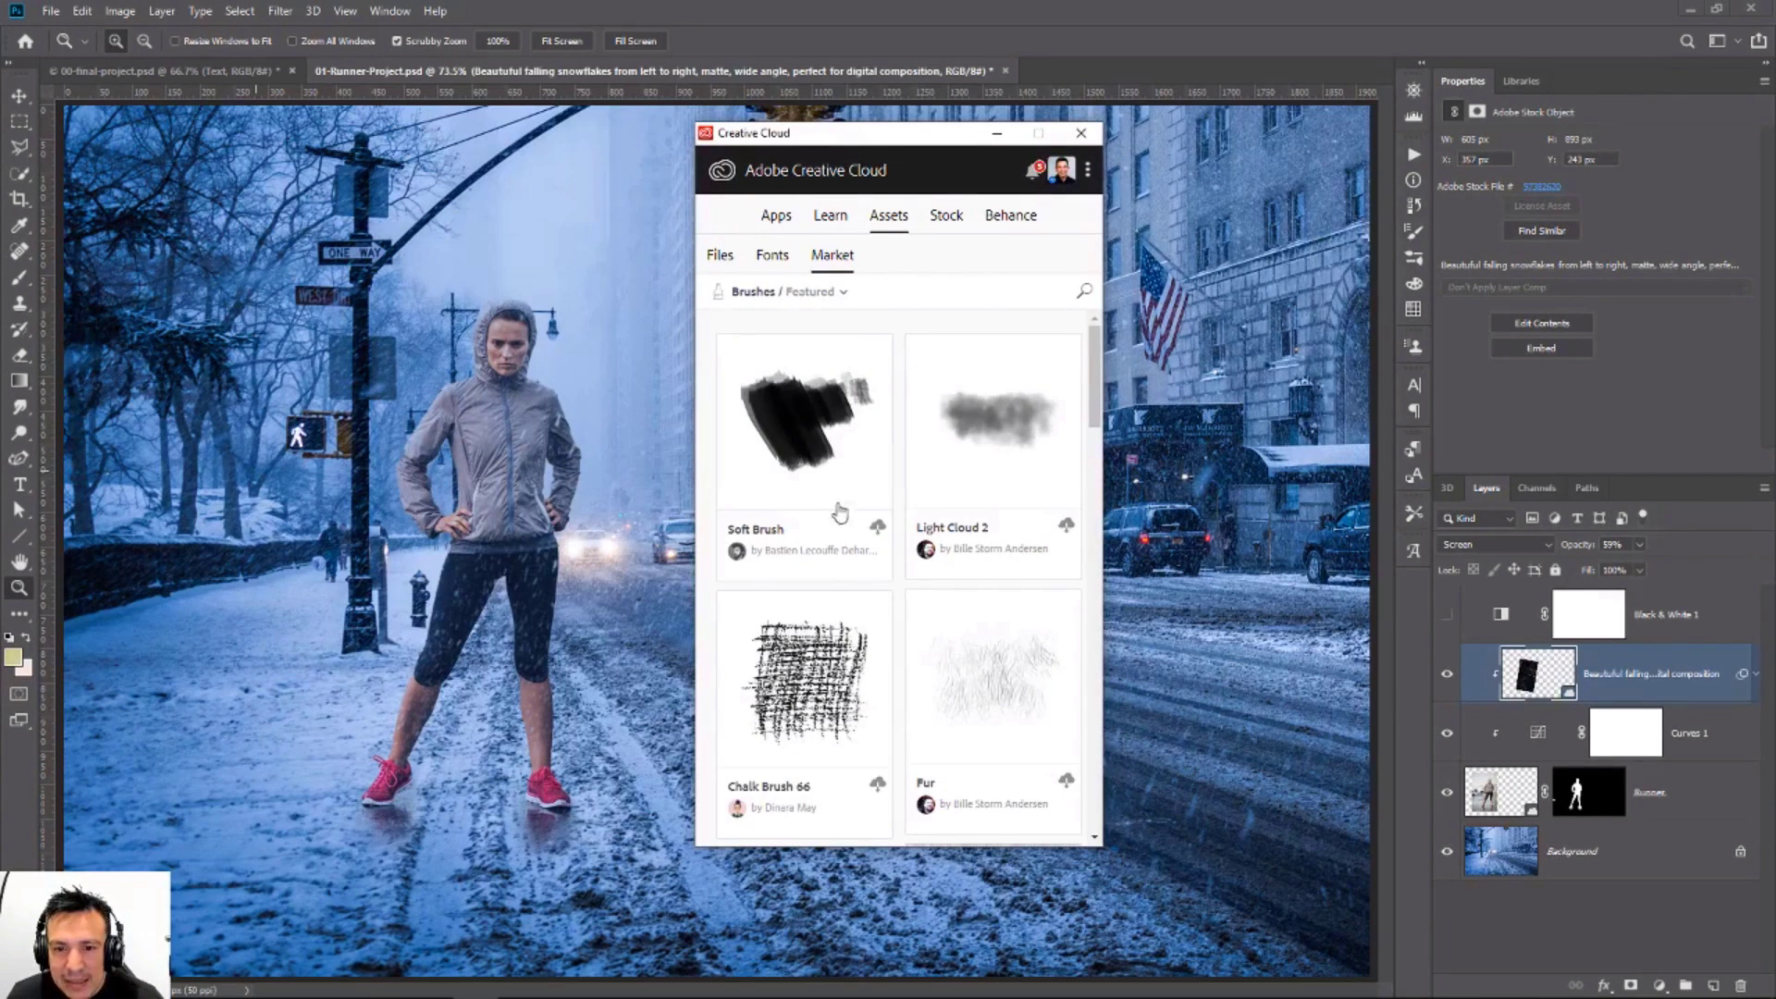
Step: Search the Market assets for "fog" and limit the results to brushes
{"action": "left_click", "coordinate": [1084, 292]}
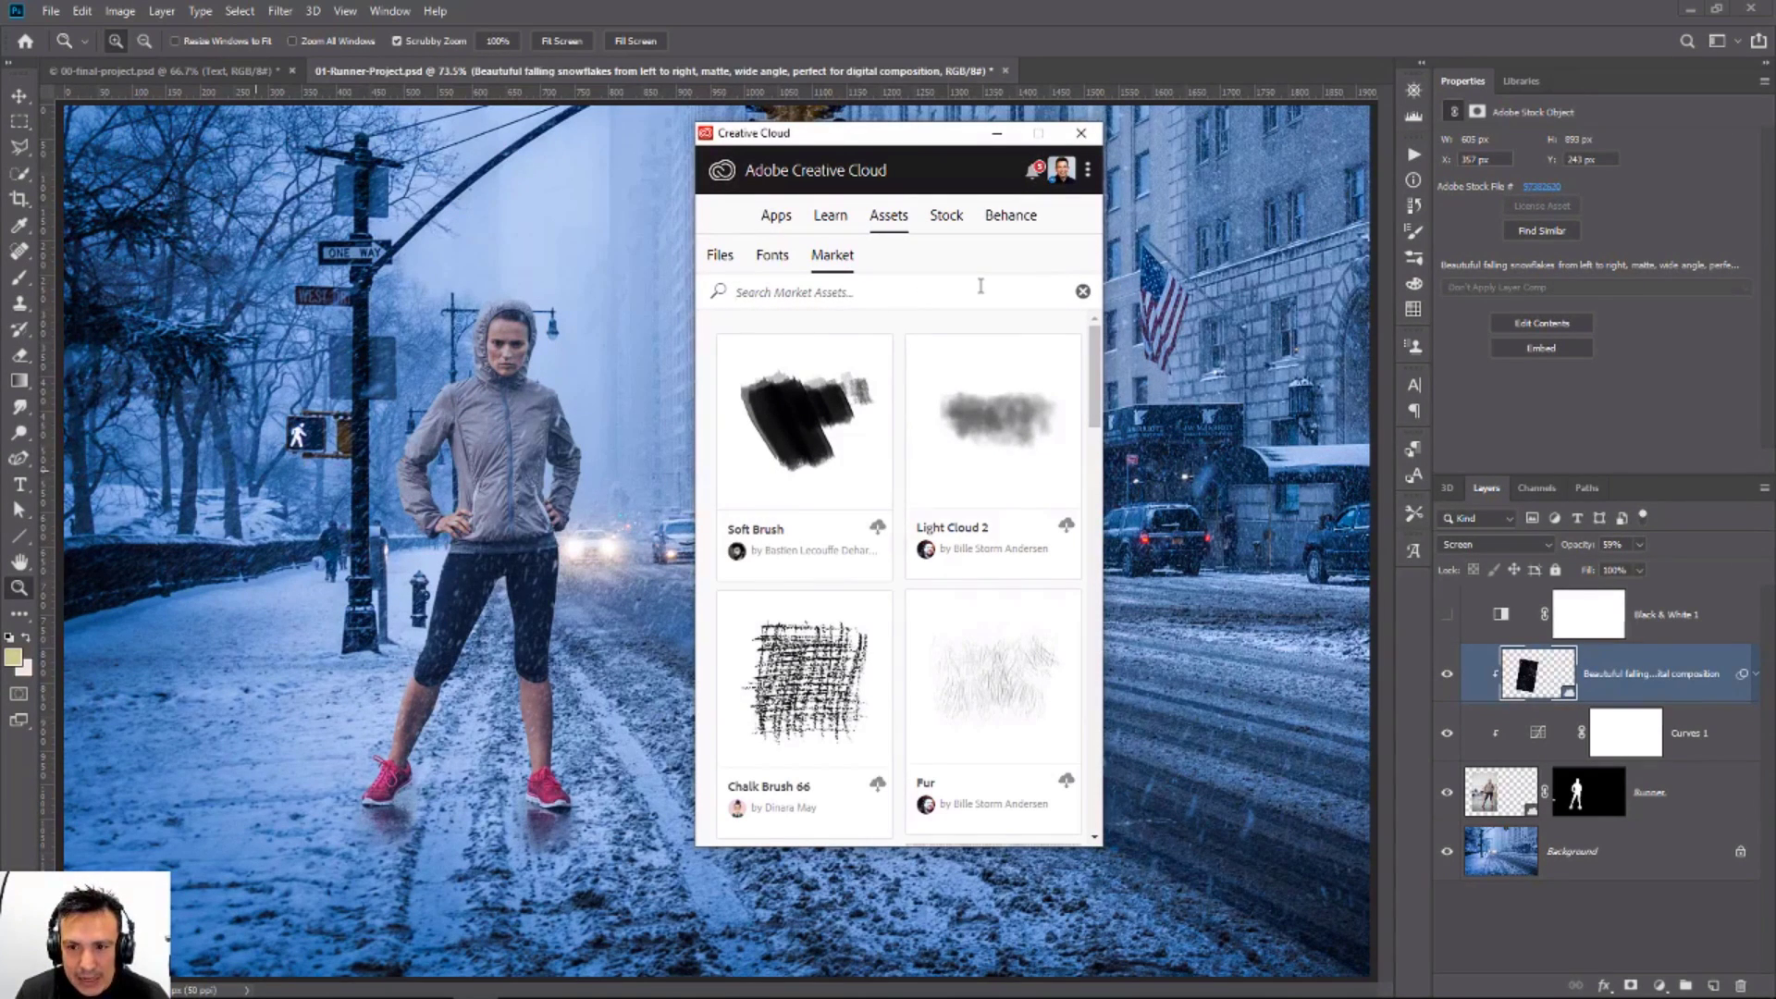
{"action": "type", "text": "fog"}
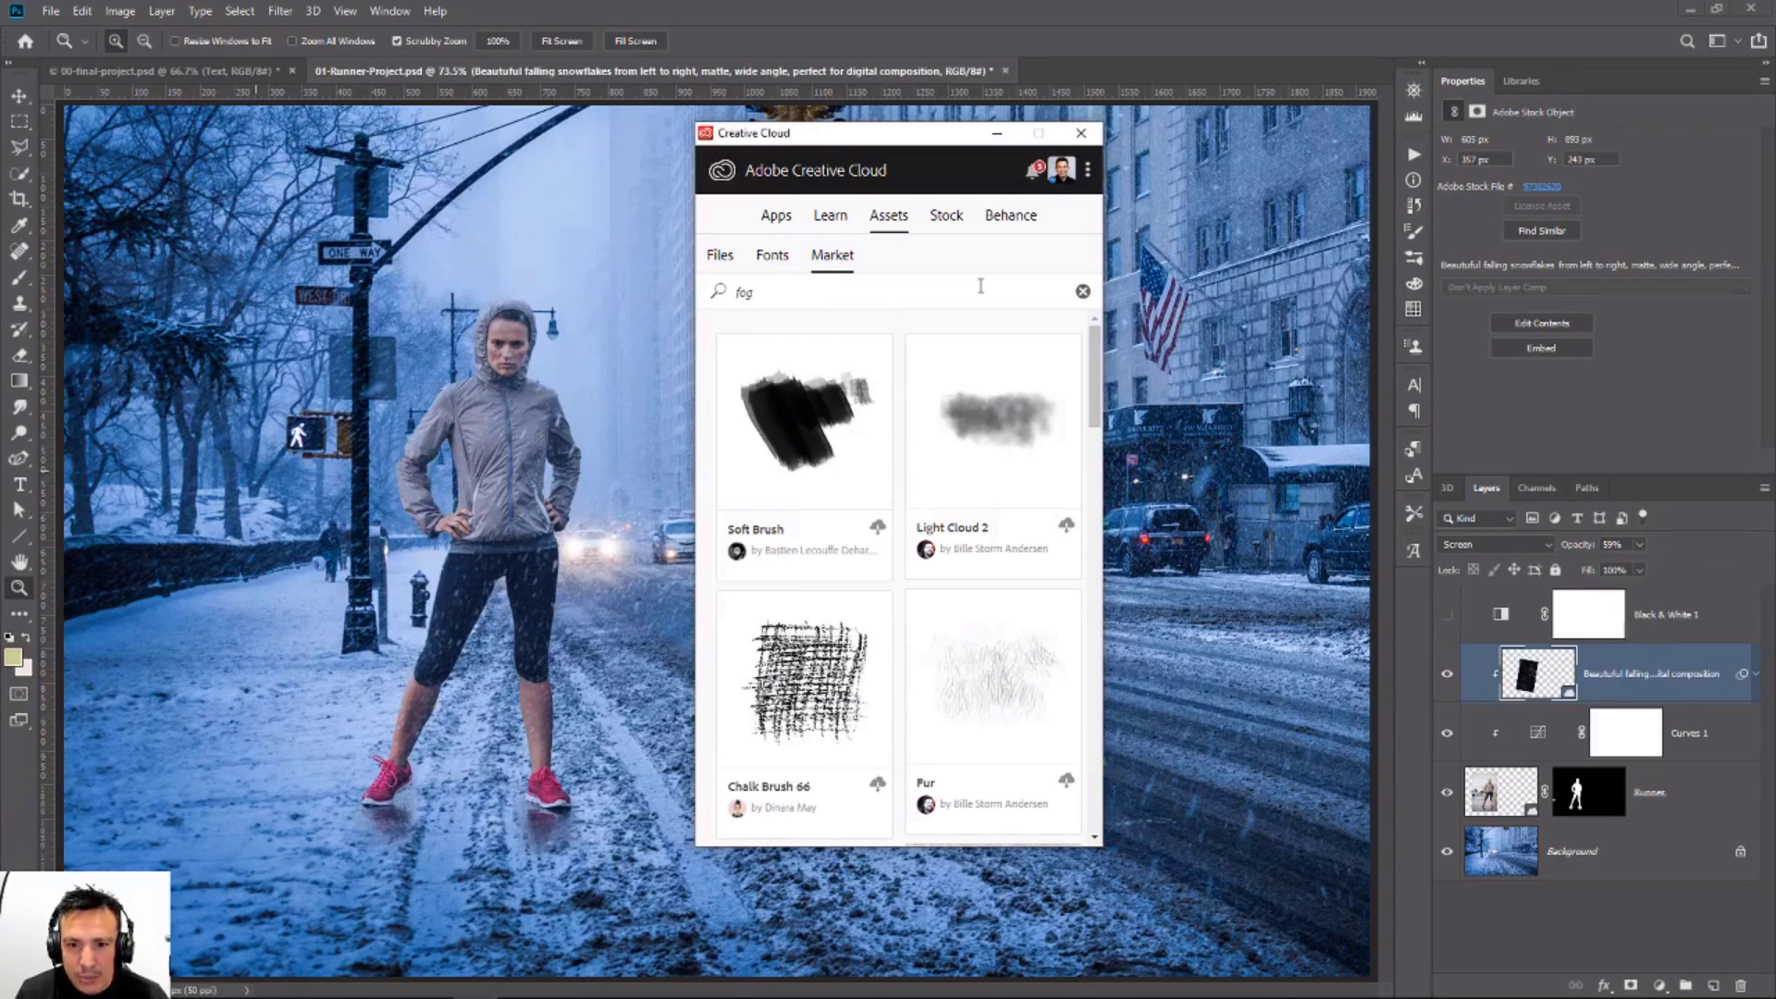
{"action": "key", "text": "Return"}
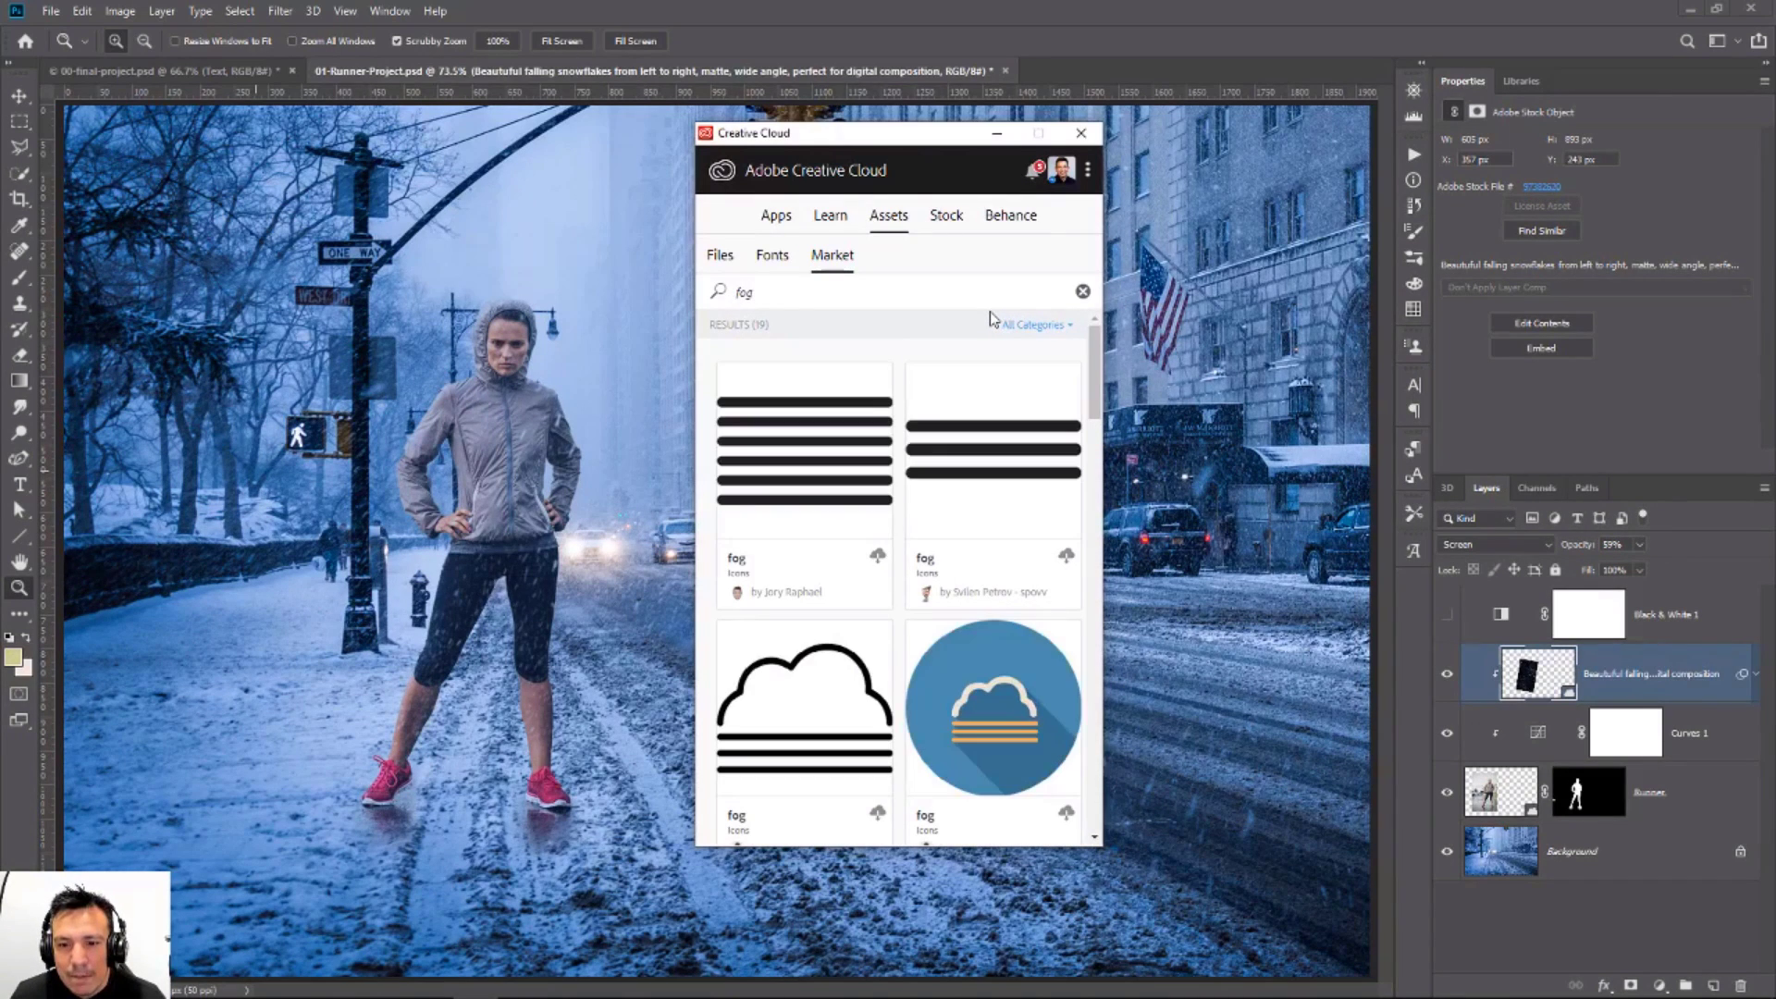
{"action": "left_click", "coordinate": [1044, 325]}
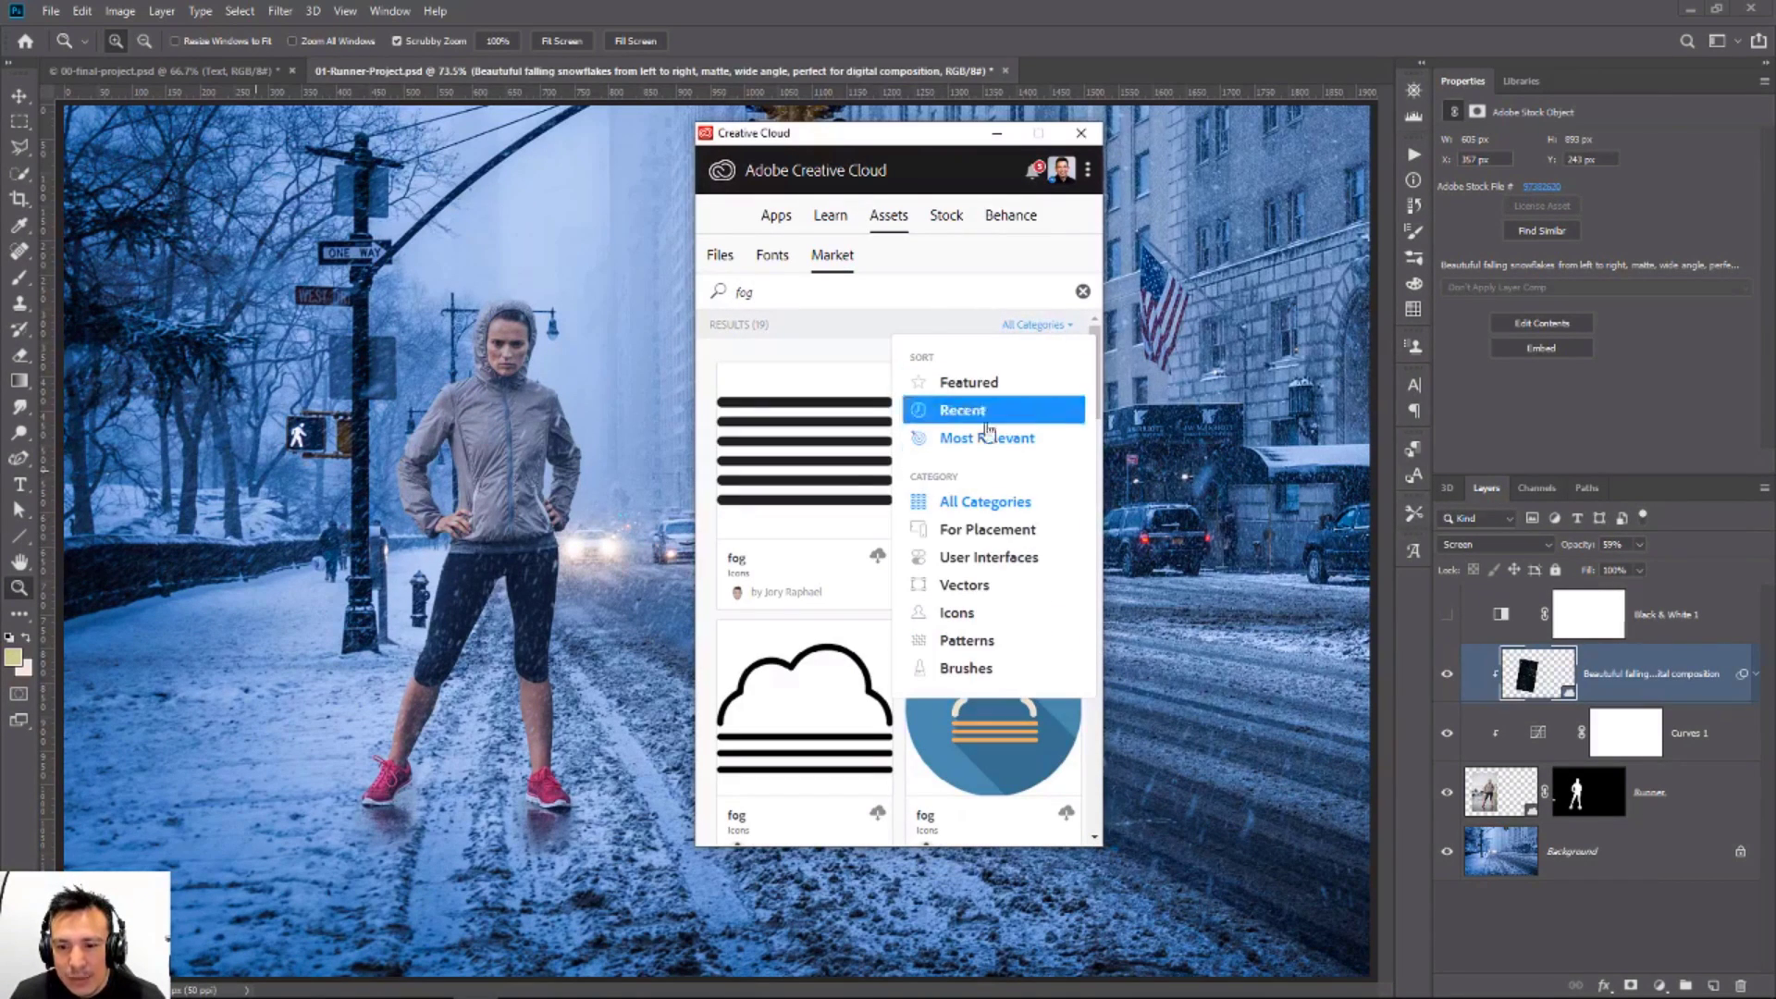
{"action": "left_click", "coordinate": [986, 669]}
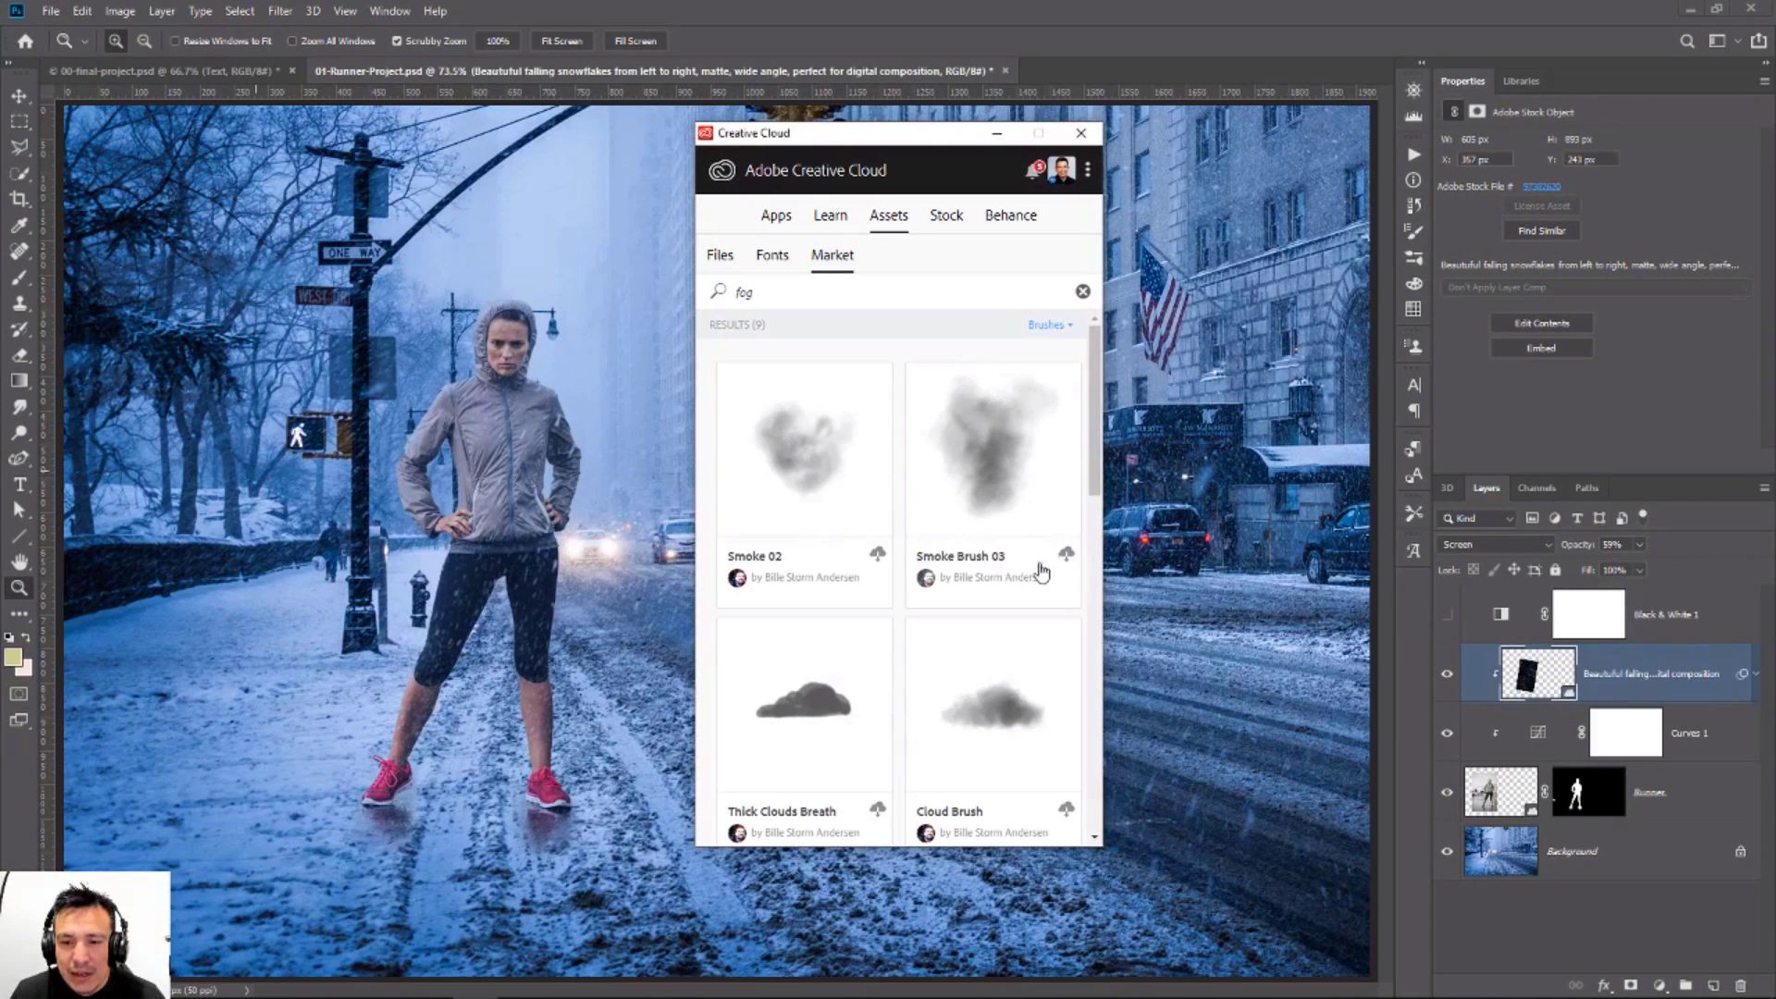
Step: Add the Smoke 02 brush to the Tutorials library
{"action": "left_click", "coordinate": [877, 556]}
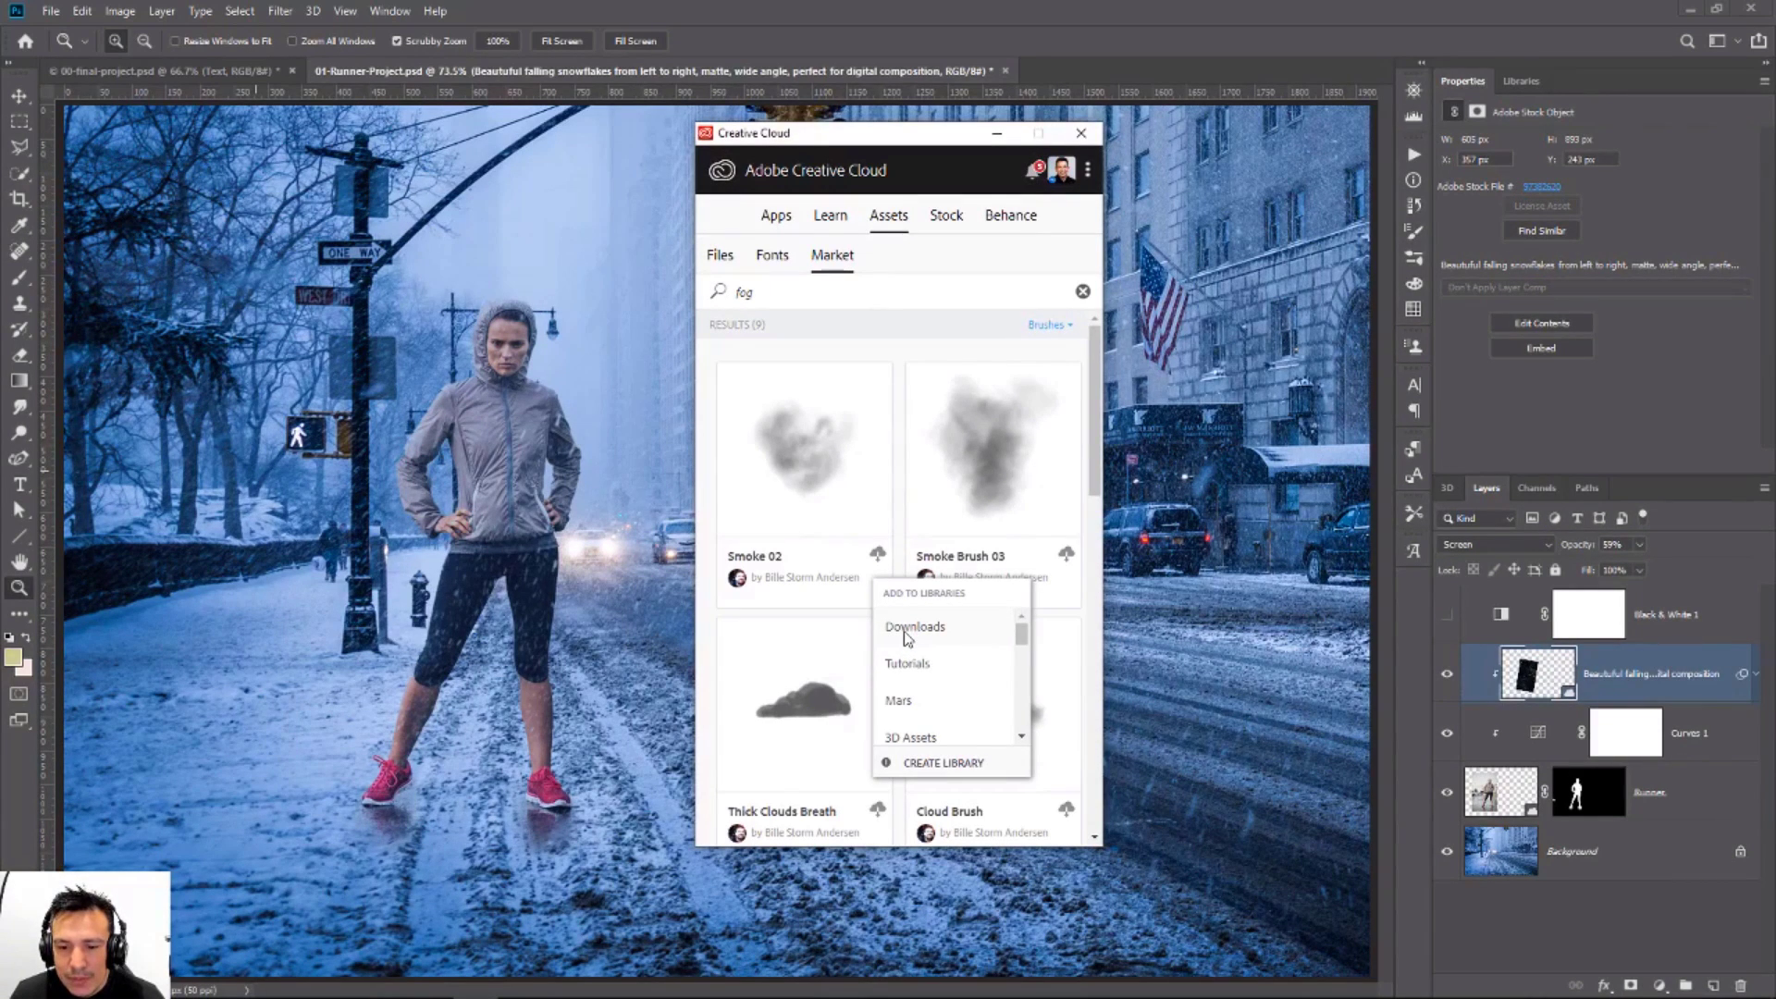
{"action": "left_click", "coordinate": [912, 673]}
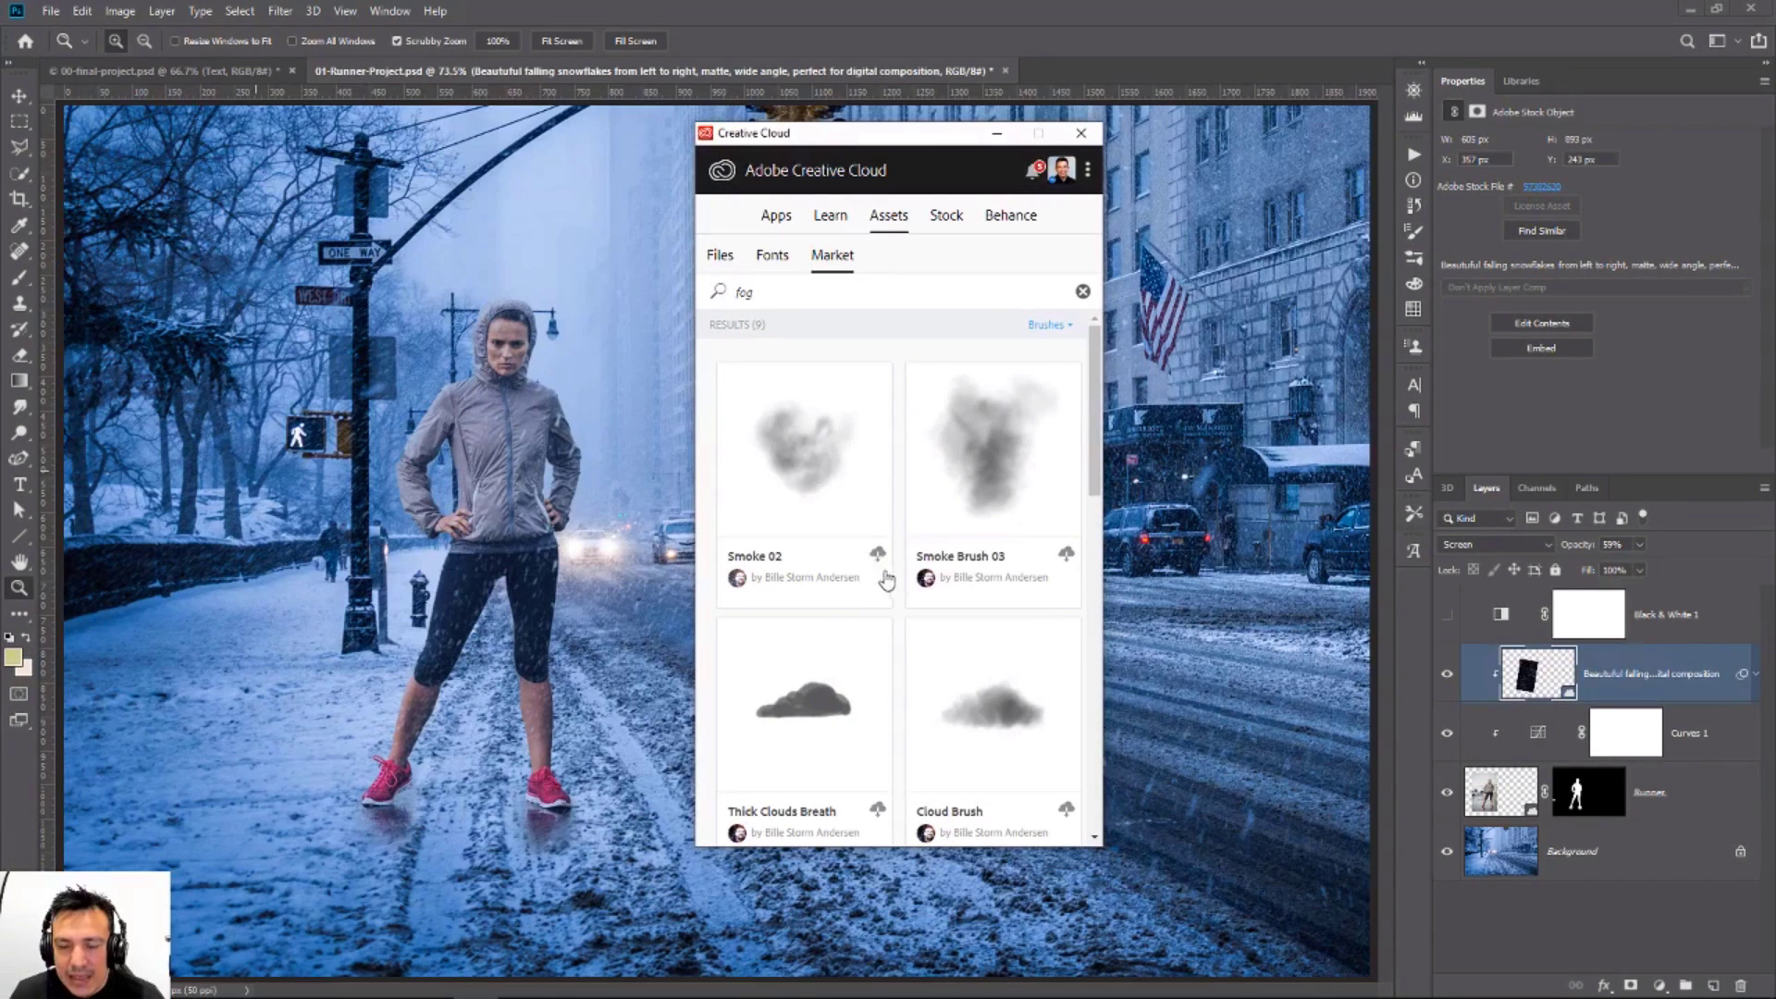
{"action": "left_click", "coordinate": [876, 555]}
{"action": "left_click", "coordinate": [900, 637]}
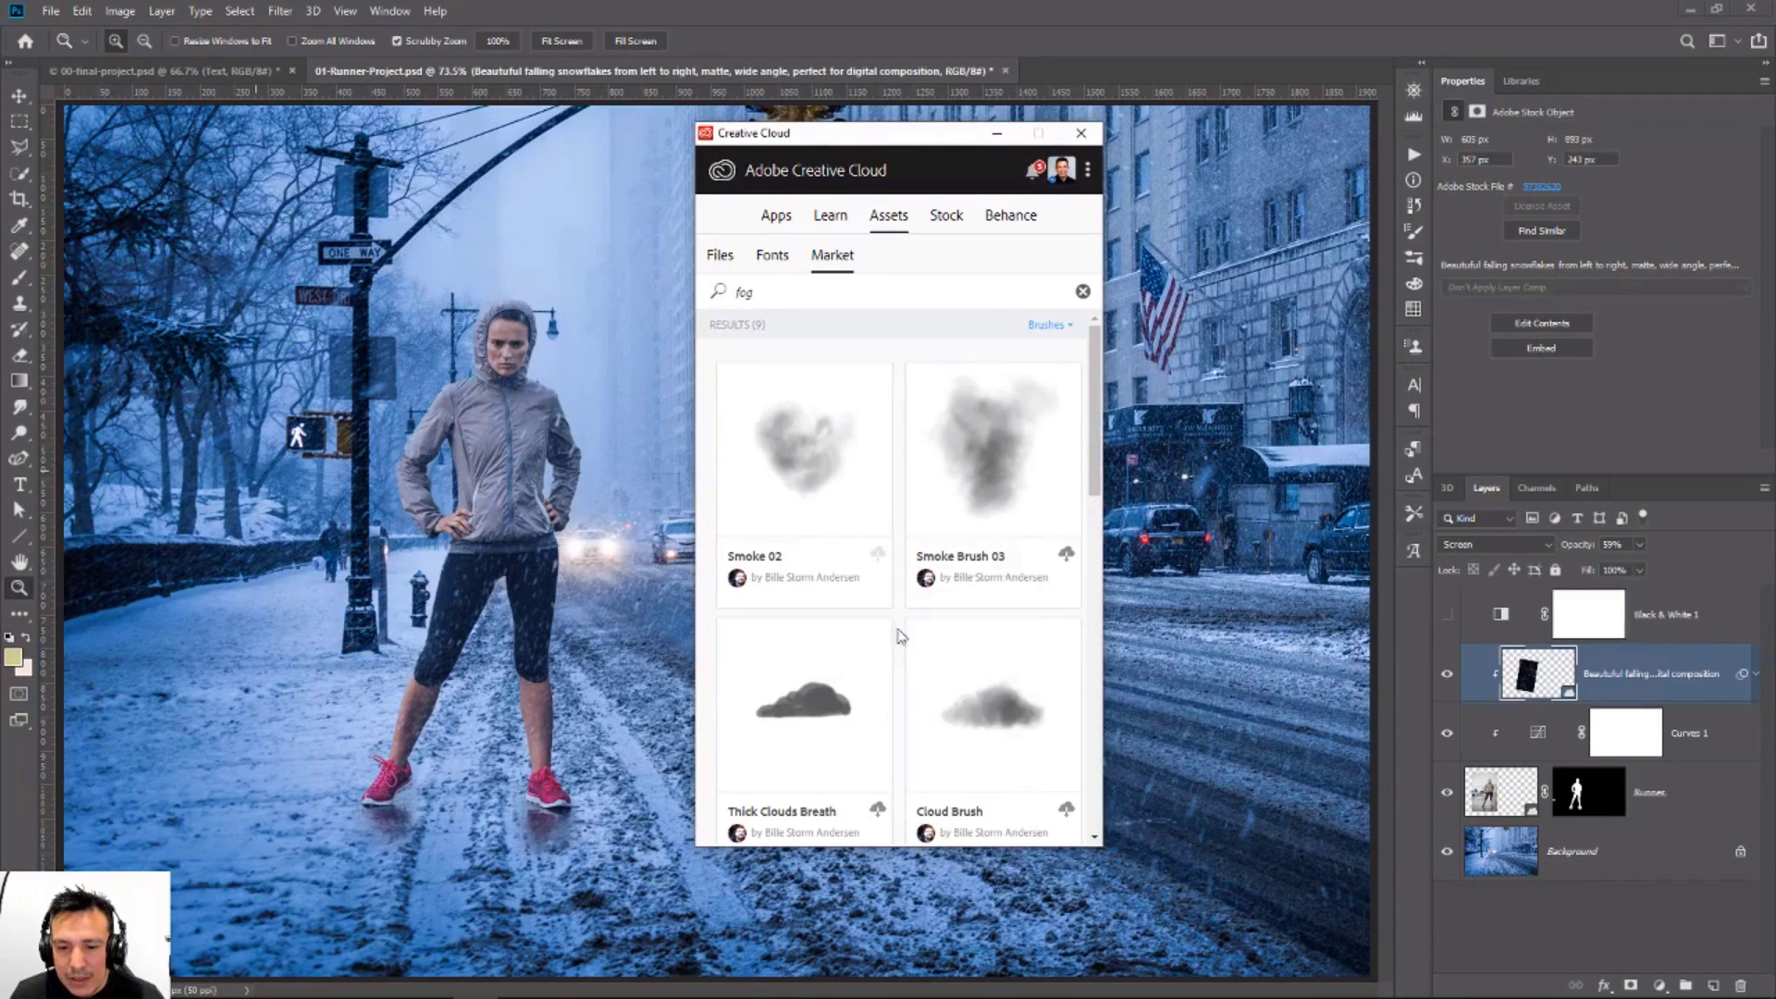
Step: Return to Photoshop, switch to the Tutorials library, clear the "snow overlay" search and expand its brushes
{"action": "left_click", "coordinate": [997, 135]}
{"action": "left_click", "coordinate": [1521, 81]}
{"action": "left_click", "coordinate": [1501, 138]}
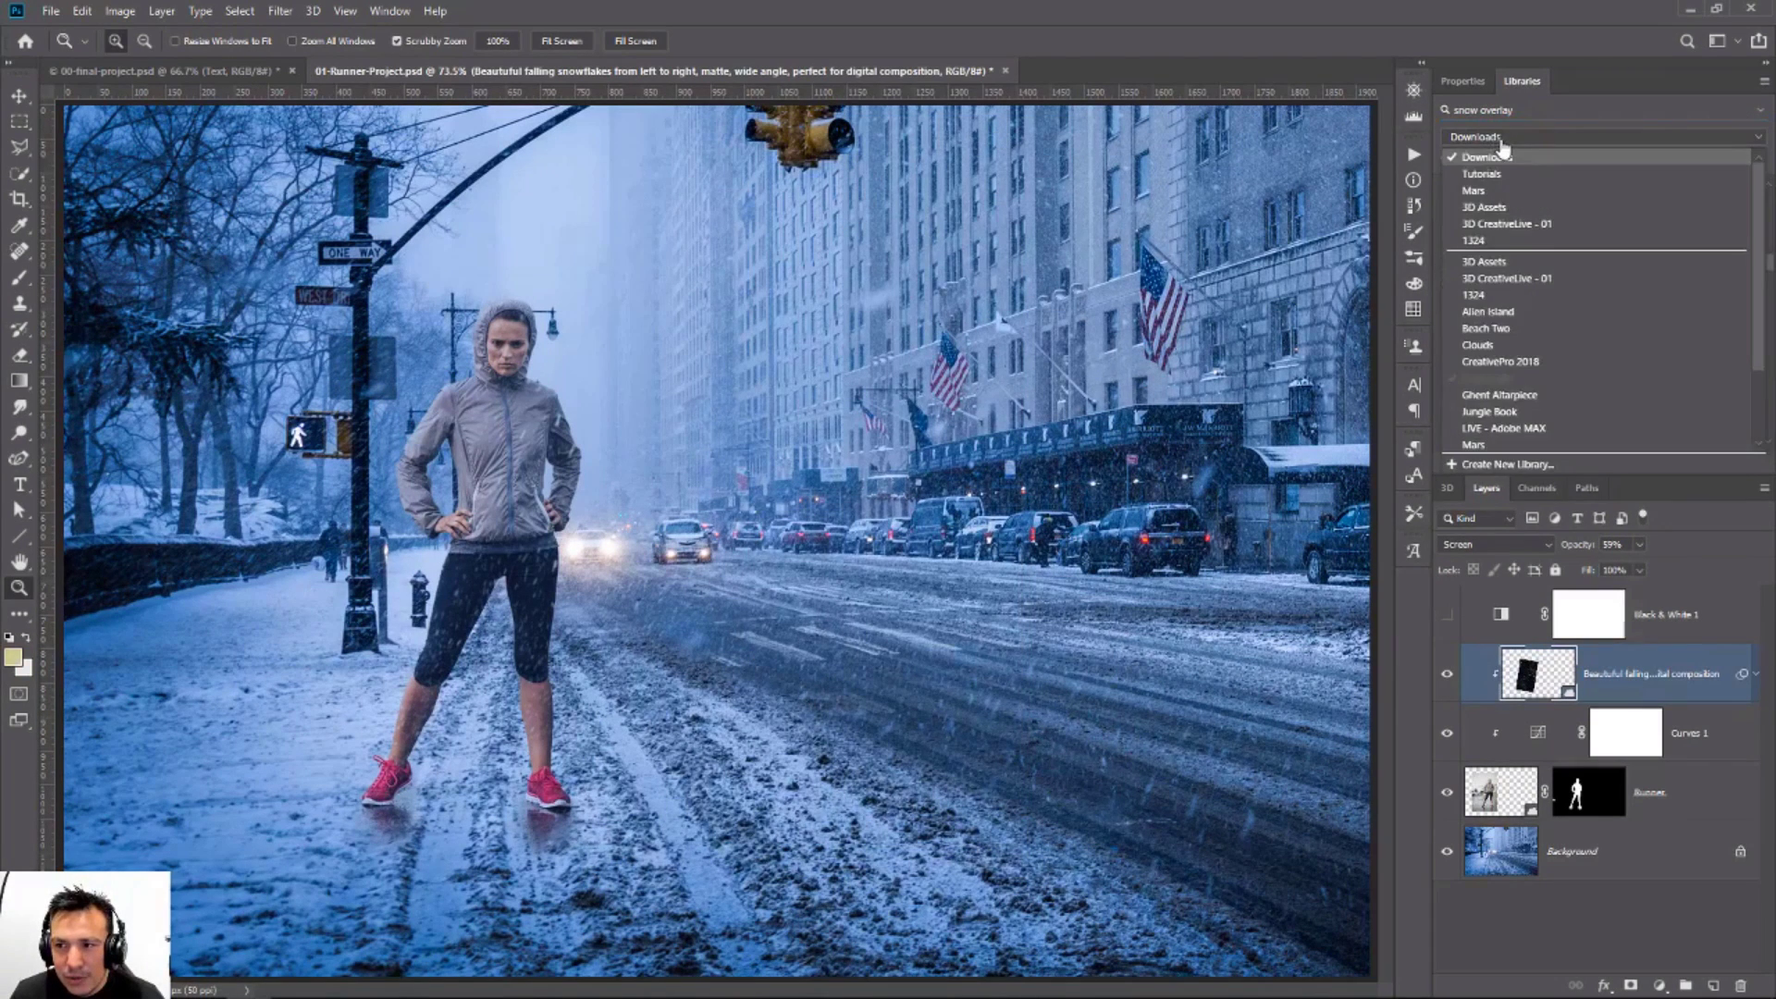
{"action": "left_click", "coordinate": [1482, 174]}
{"action": "left_click", "coordinate": [1758, 110]}
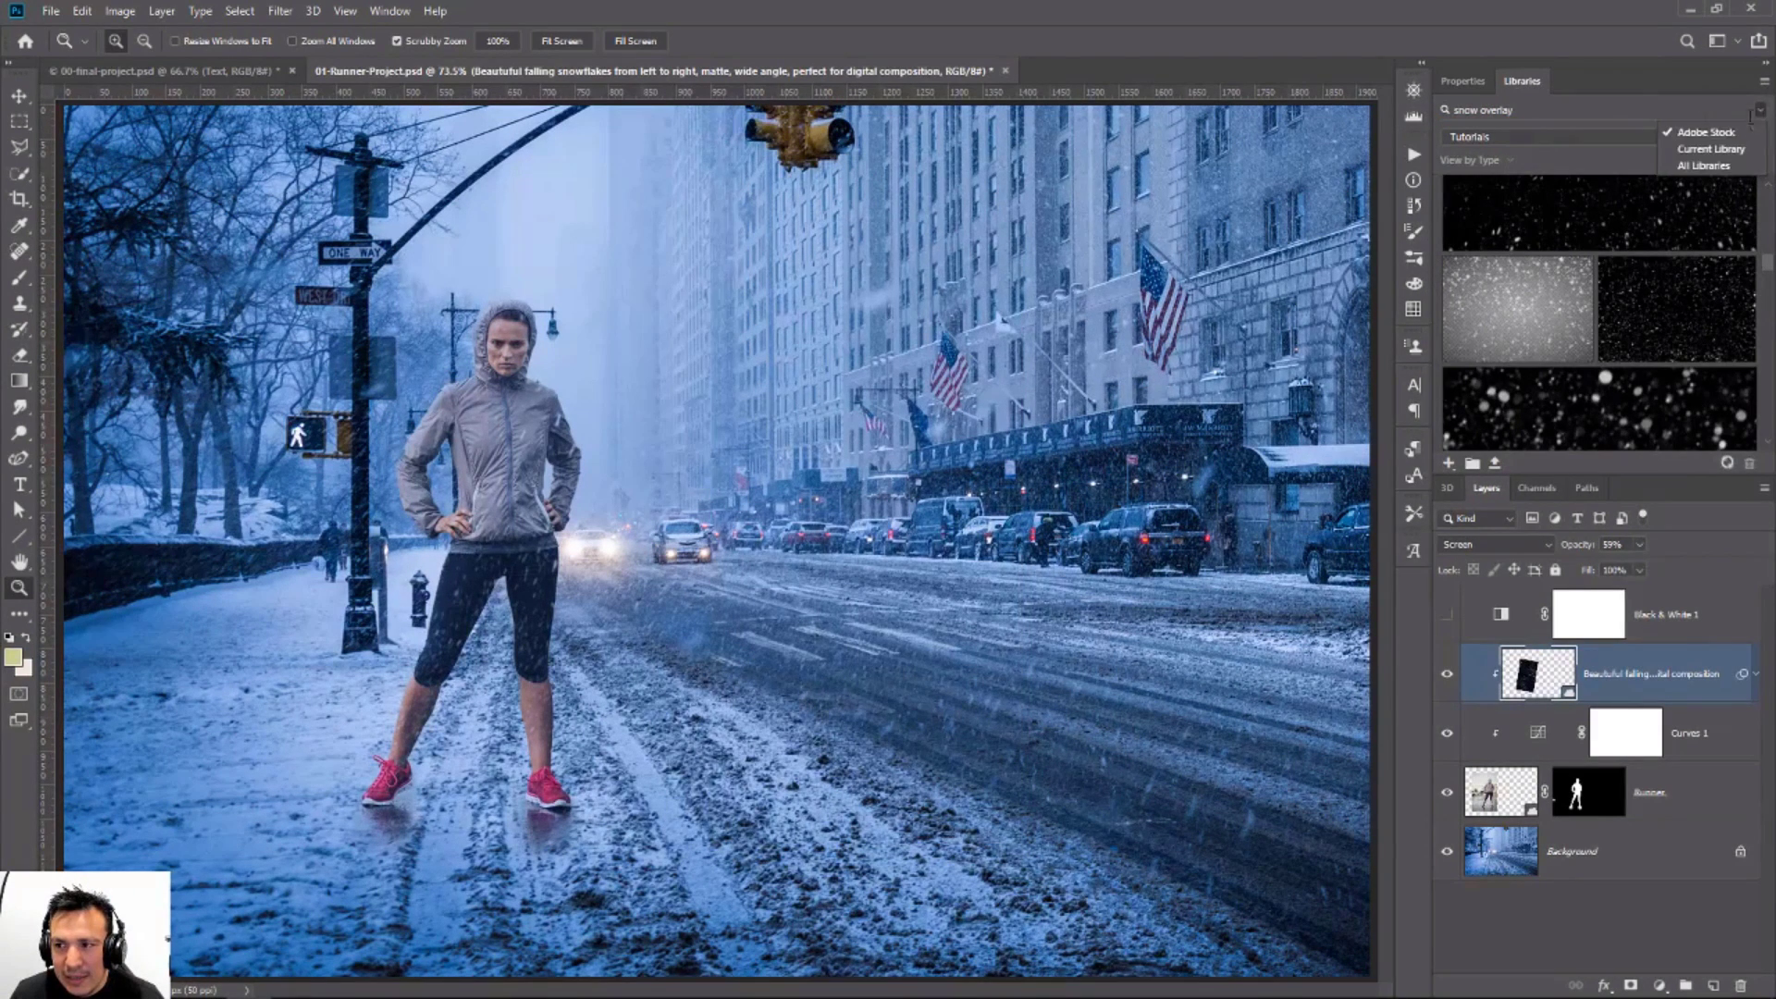
{"action": "left_click", "coordinate": [1565, 108]}
{"action": "key", "text": "BackSpace"}
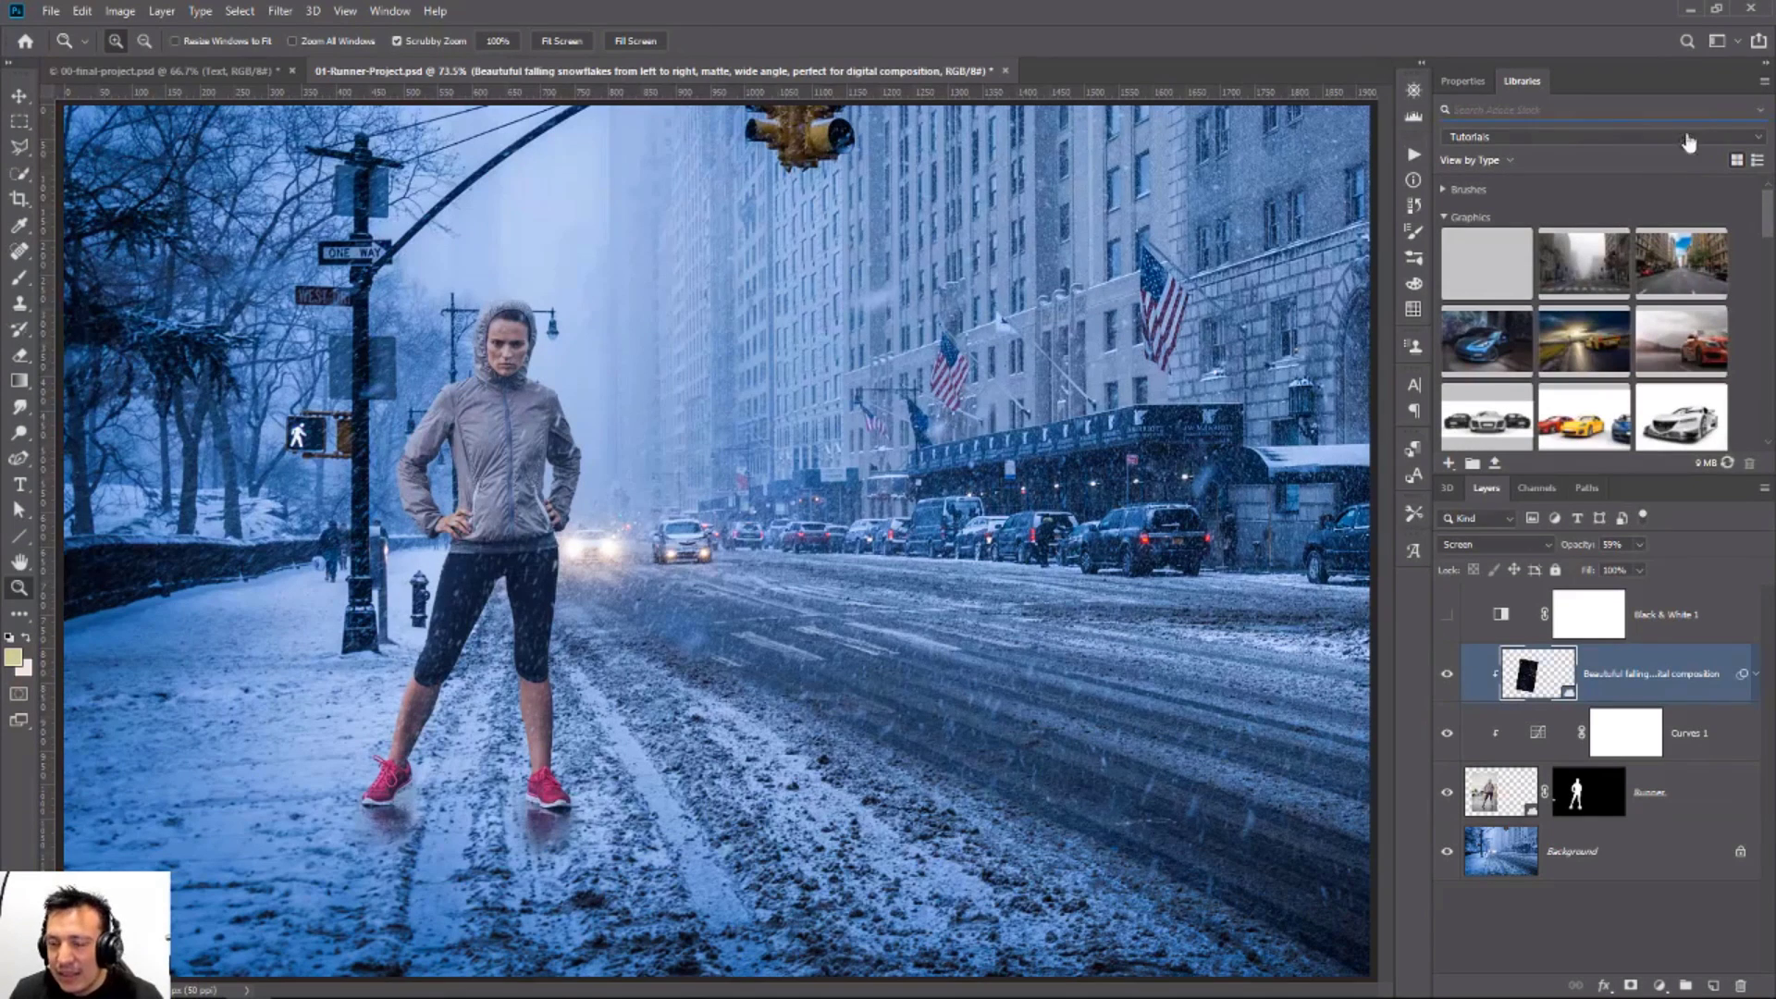
{"action": "left_click", "coordinate": [1444, 190]}
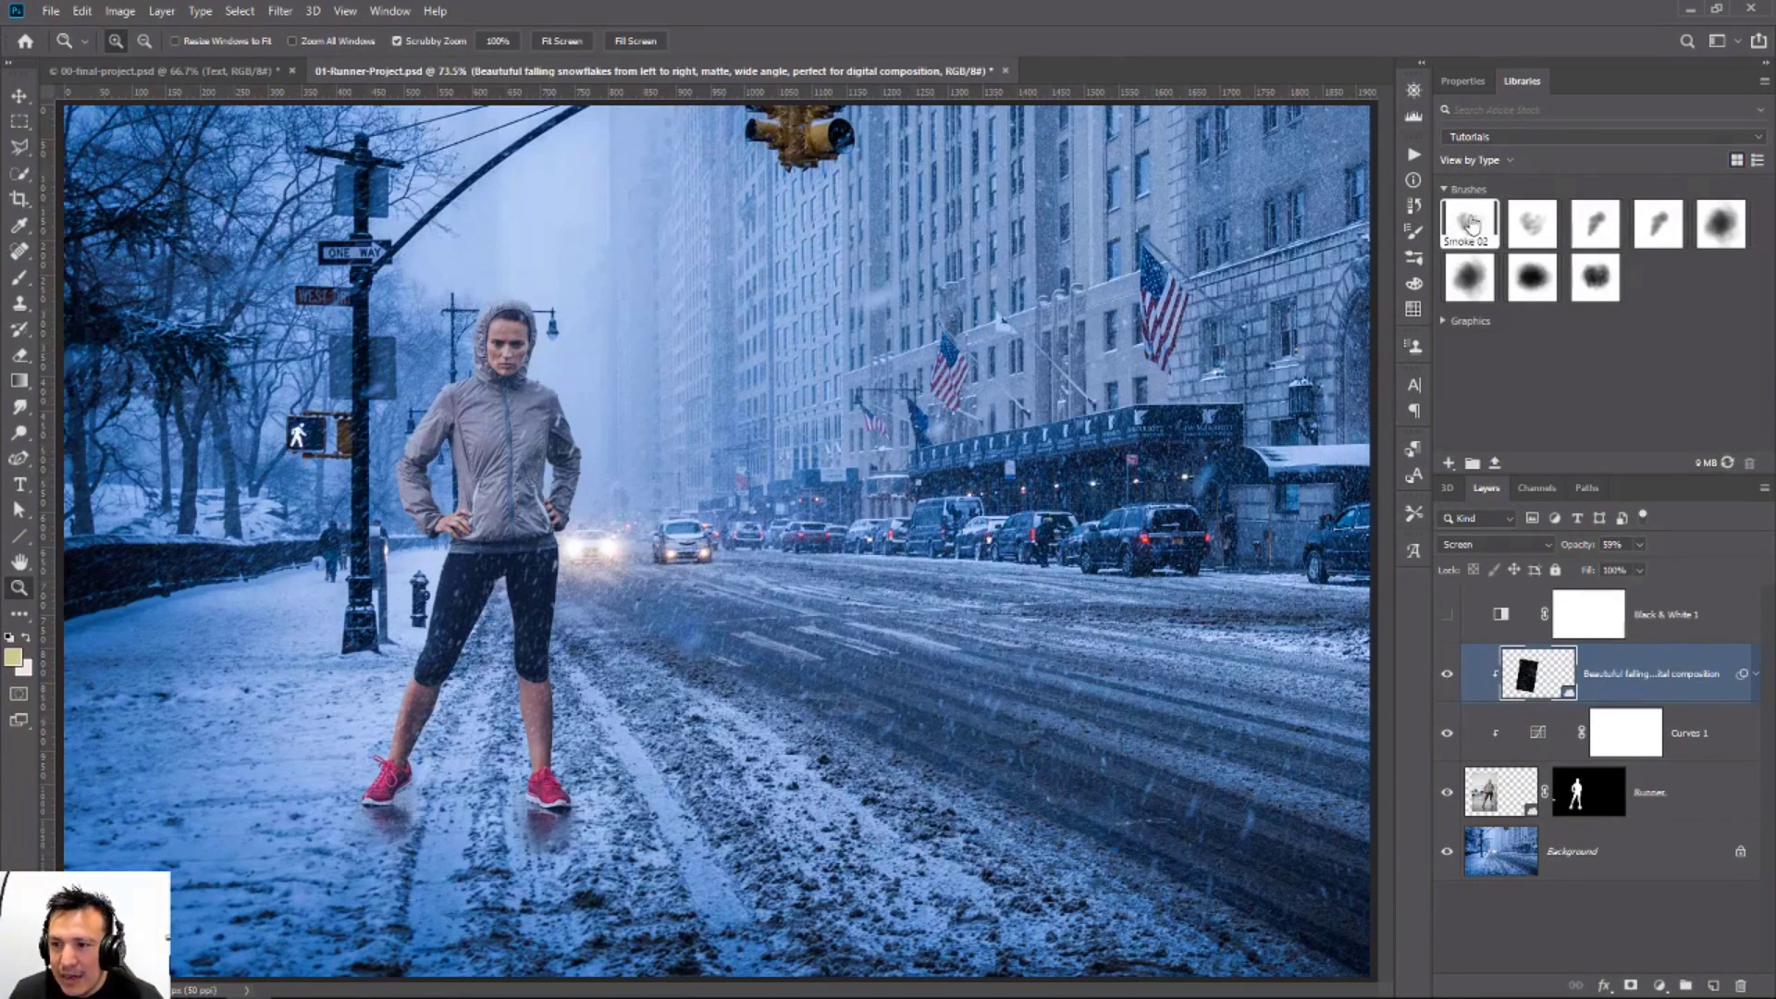
Step: Activate the Brush tool with the Smoke 02 brush and add a new layer above the falling-snow overlay
{"action": "mouse_move", "coordinate": [1474, 222]}
{"action": "left_mouse_down"}
{"action": "mouse_move", "coordinate": [876, 419]}
{"action": "mouse_move", "coordinate": [834, 506]}
{"action": "left_mouse_up"}
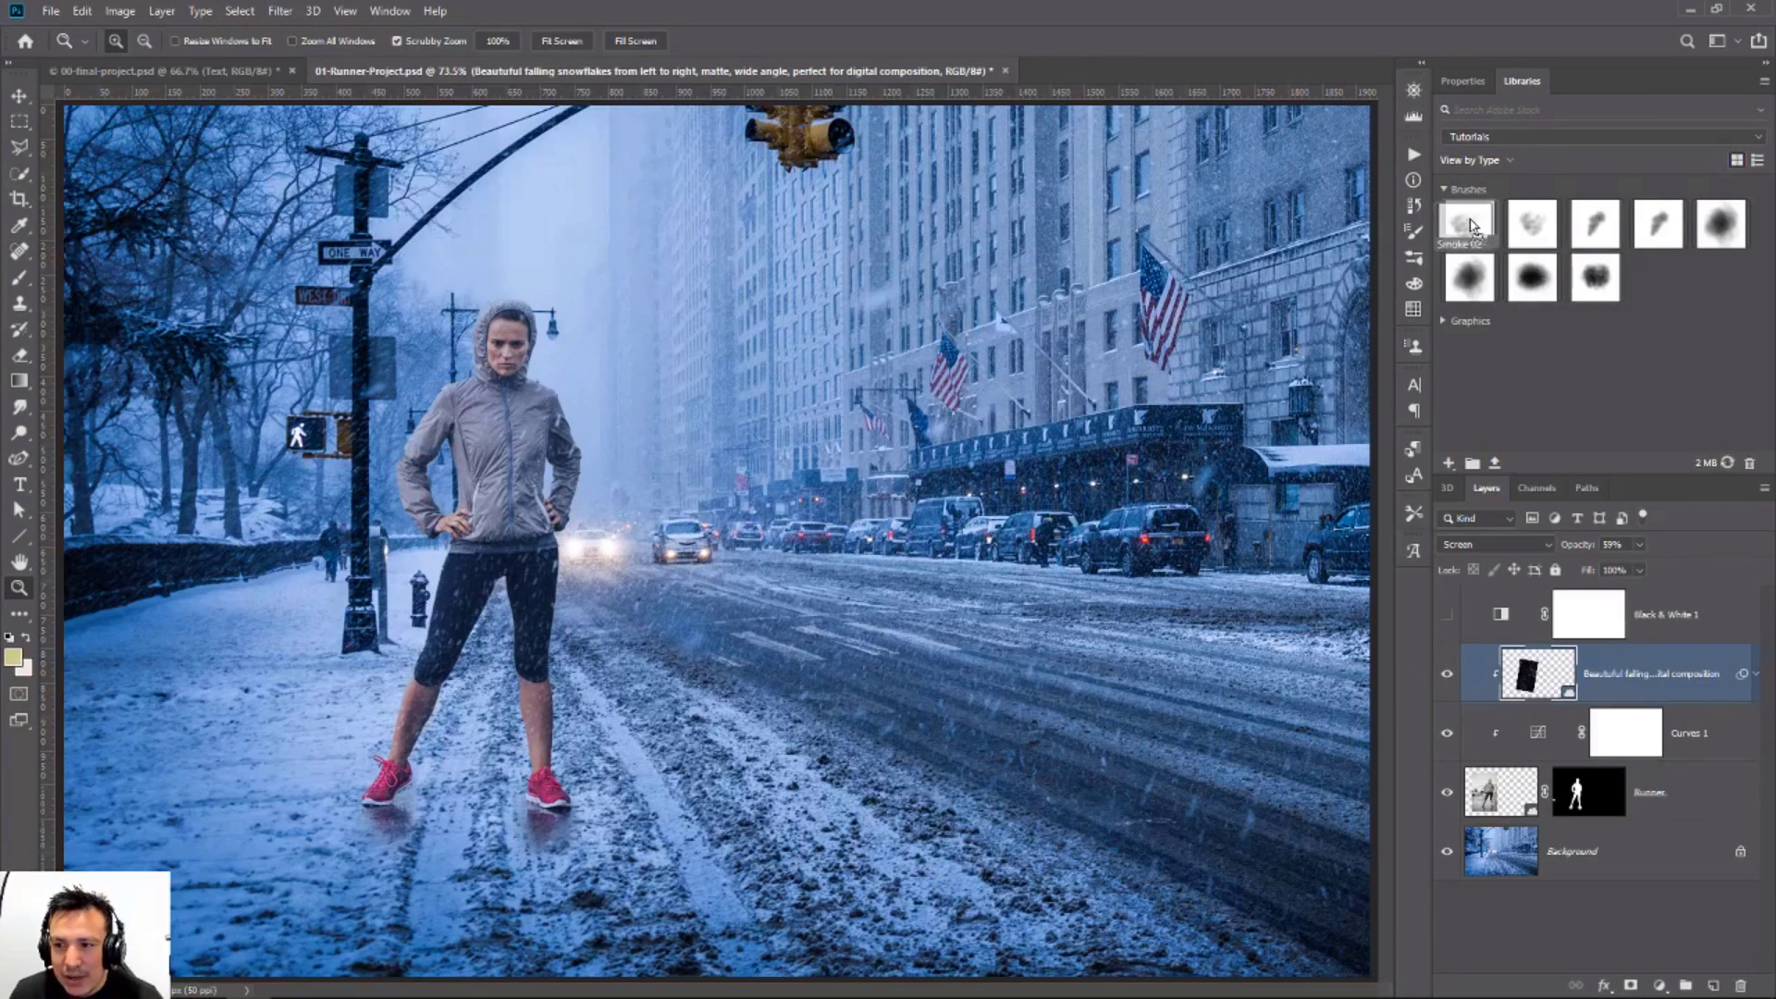
{"action": "right_click", "coordinate": [18, 285]}
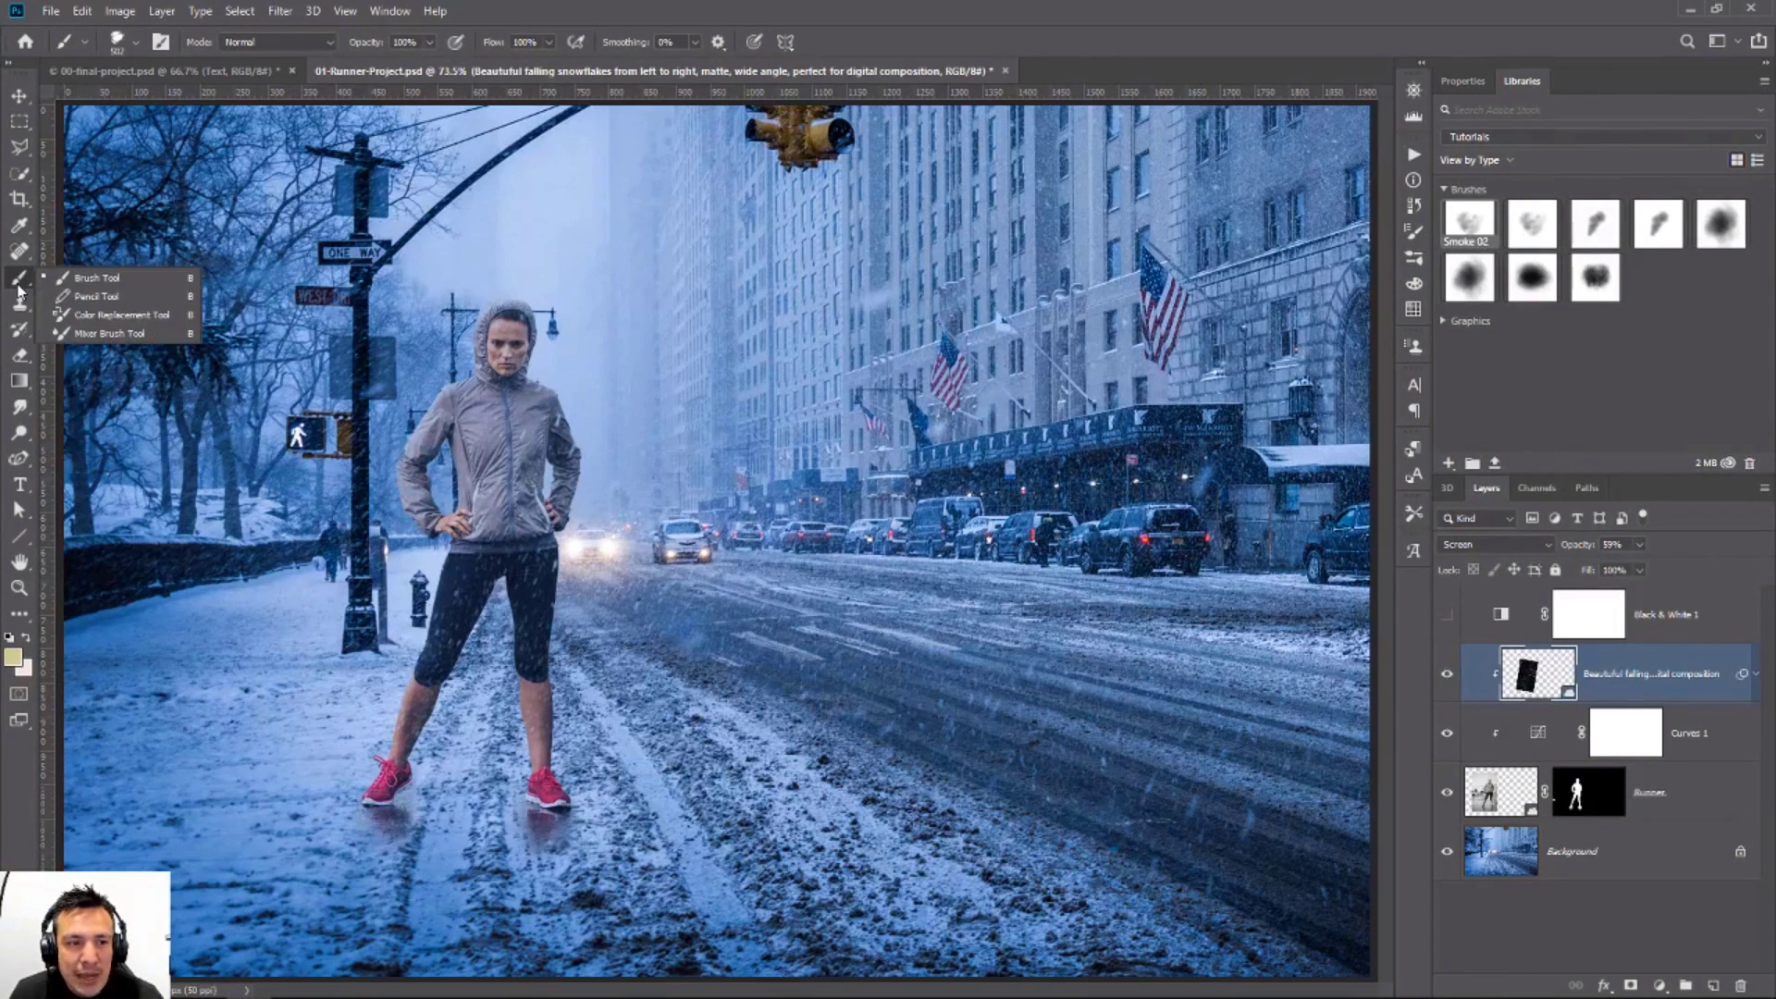
{"action": "left_click", "coordinate": [88, 278]}
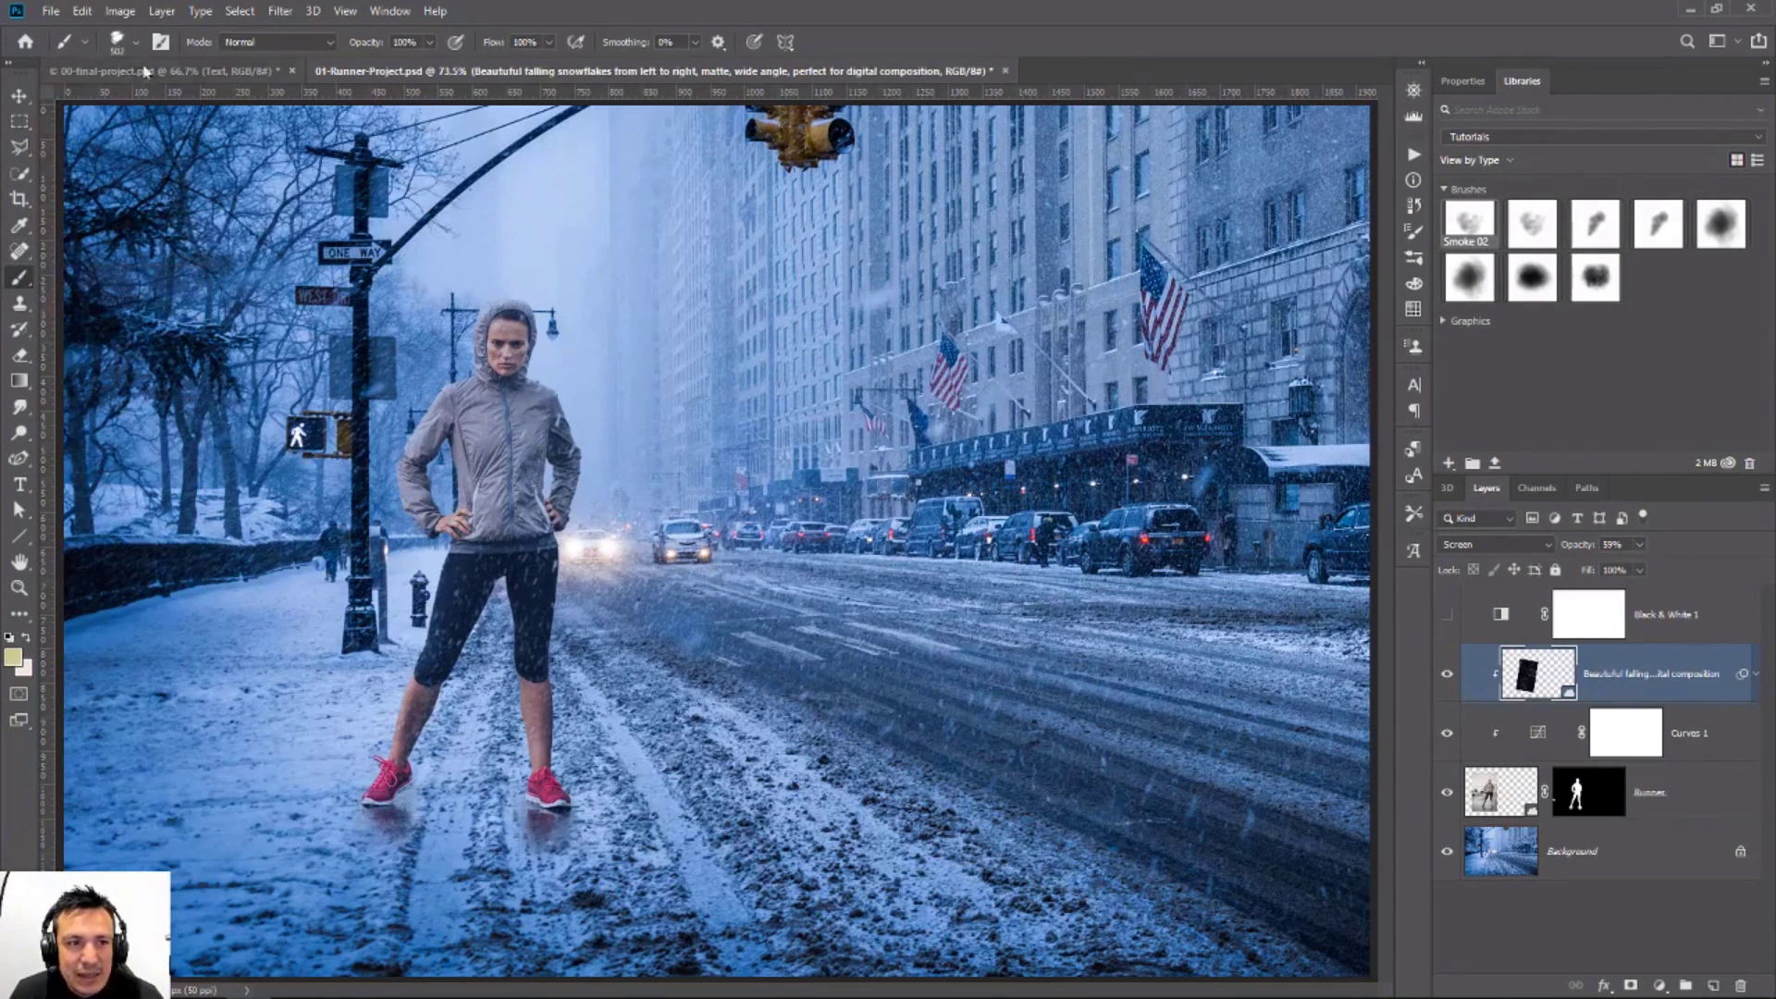
{"action": "left_click", "coordinate": [1713, 986]}
Step: Undo a trial yellow fog stroke across the foreground and replace the brush color with a light blue sampled from the snow
{"action": "mouse_move", "coordinate": [1359, 879]}
{"action": "left_mouse_down"}
{"action": "mouse_move", "coordinate": [1097, 864]}
{"action": "mouse_move", "coordinate": [579, 979]}
{"action": "mouse_move", "coordinate": [185, 869]}
{"action": "left_mouse_up"}
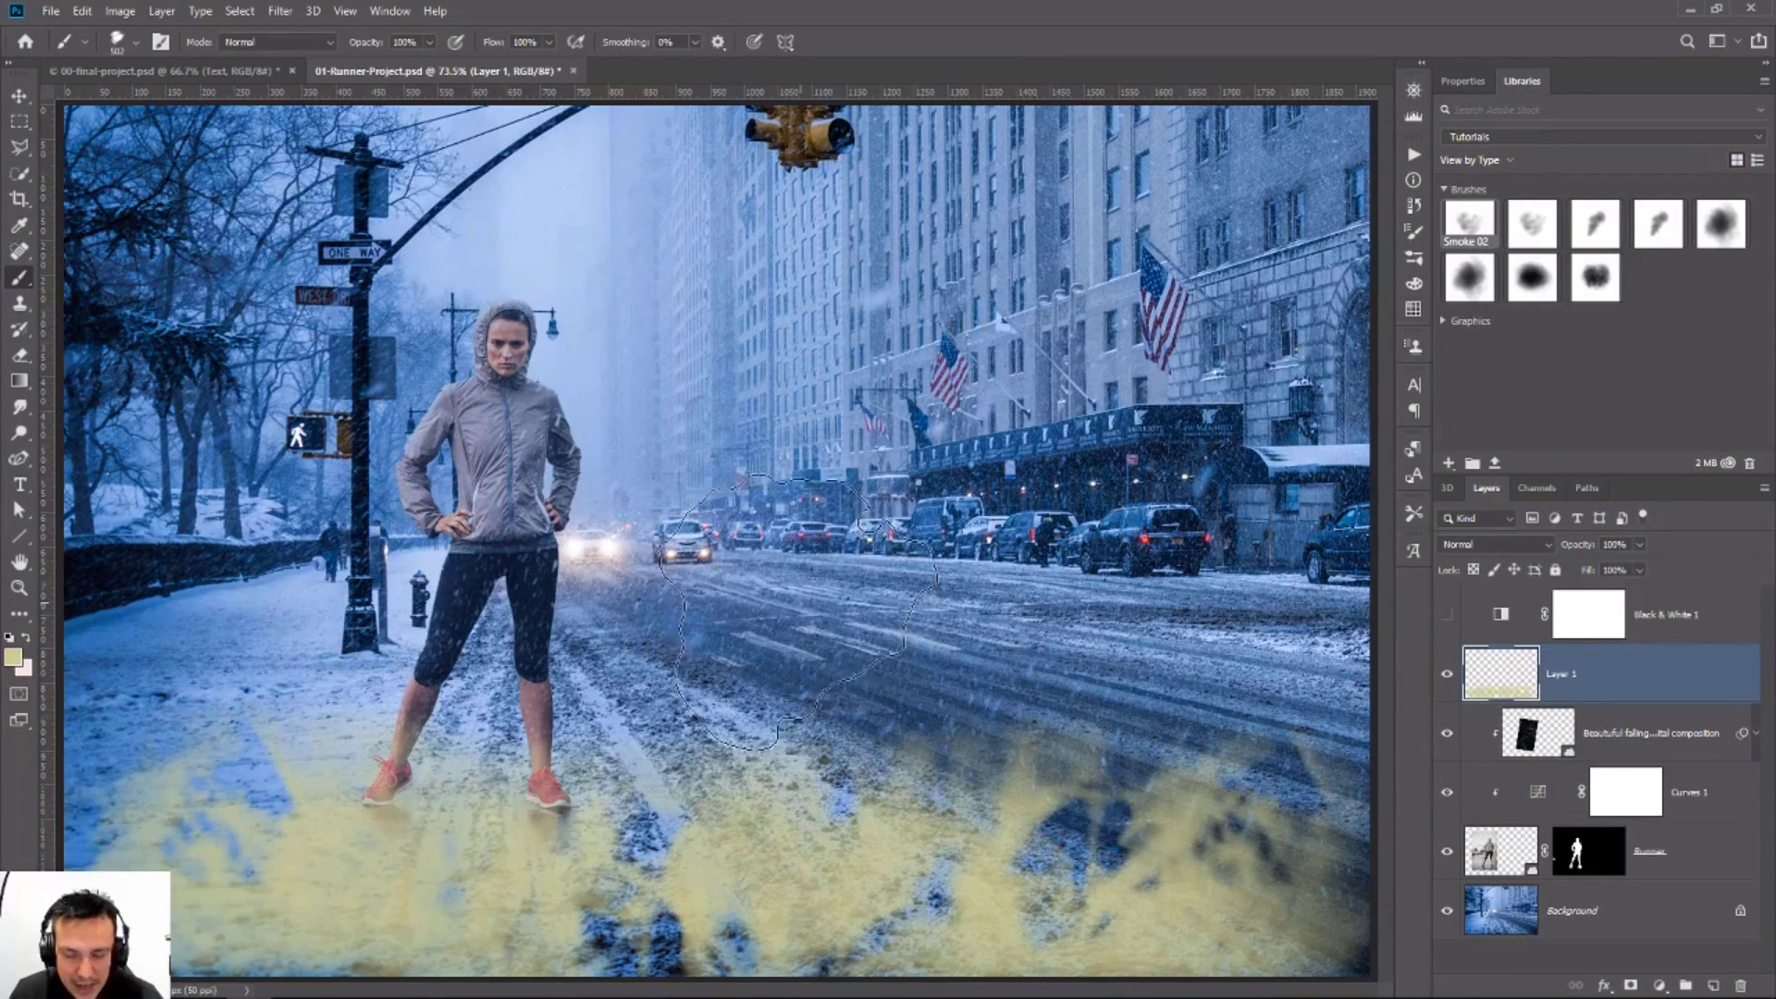
{"action": "key", "text": "ctrl+z"}
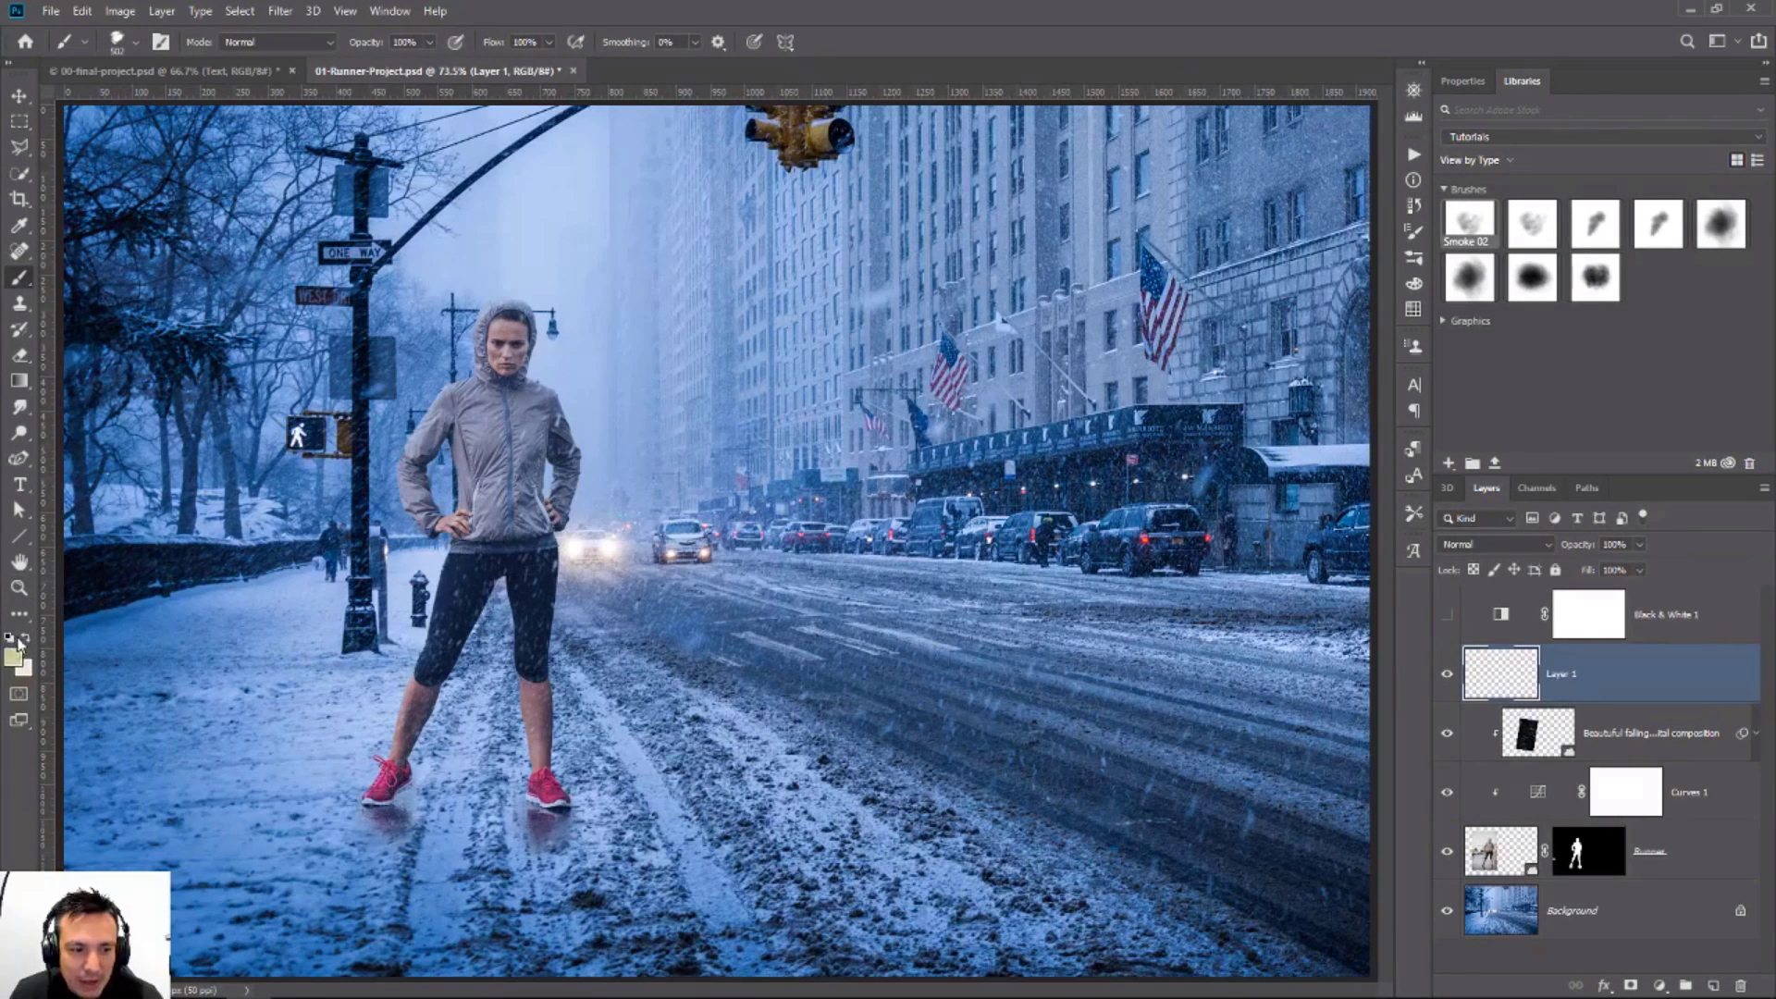
{"action": "left_click", "coordinate": [9, 638]}
{"action": "left_click", "coordinate": [26, 640]}
{"action": "left_click", "coordinate": [18, 225]}
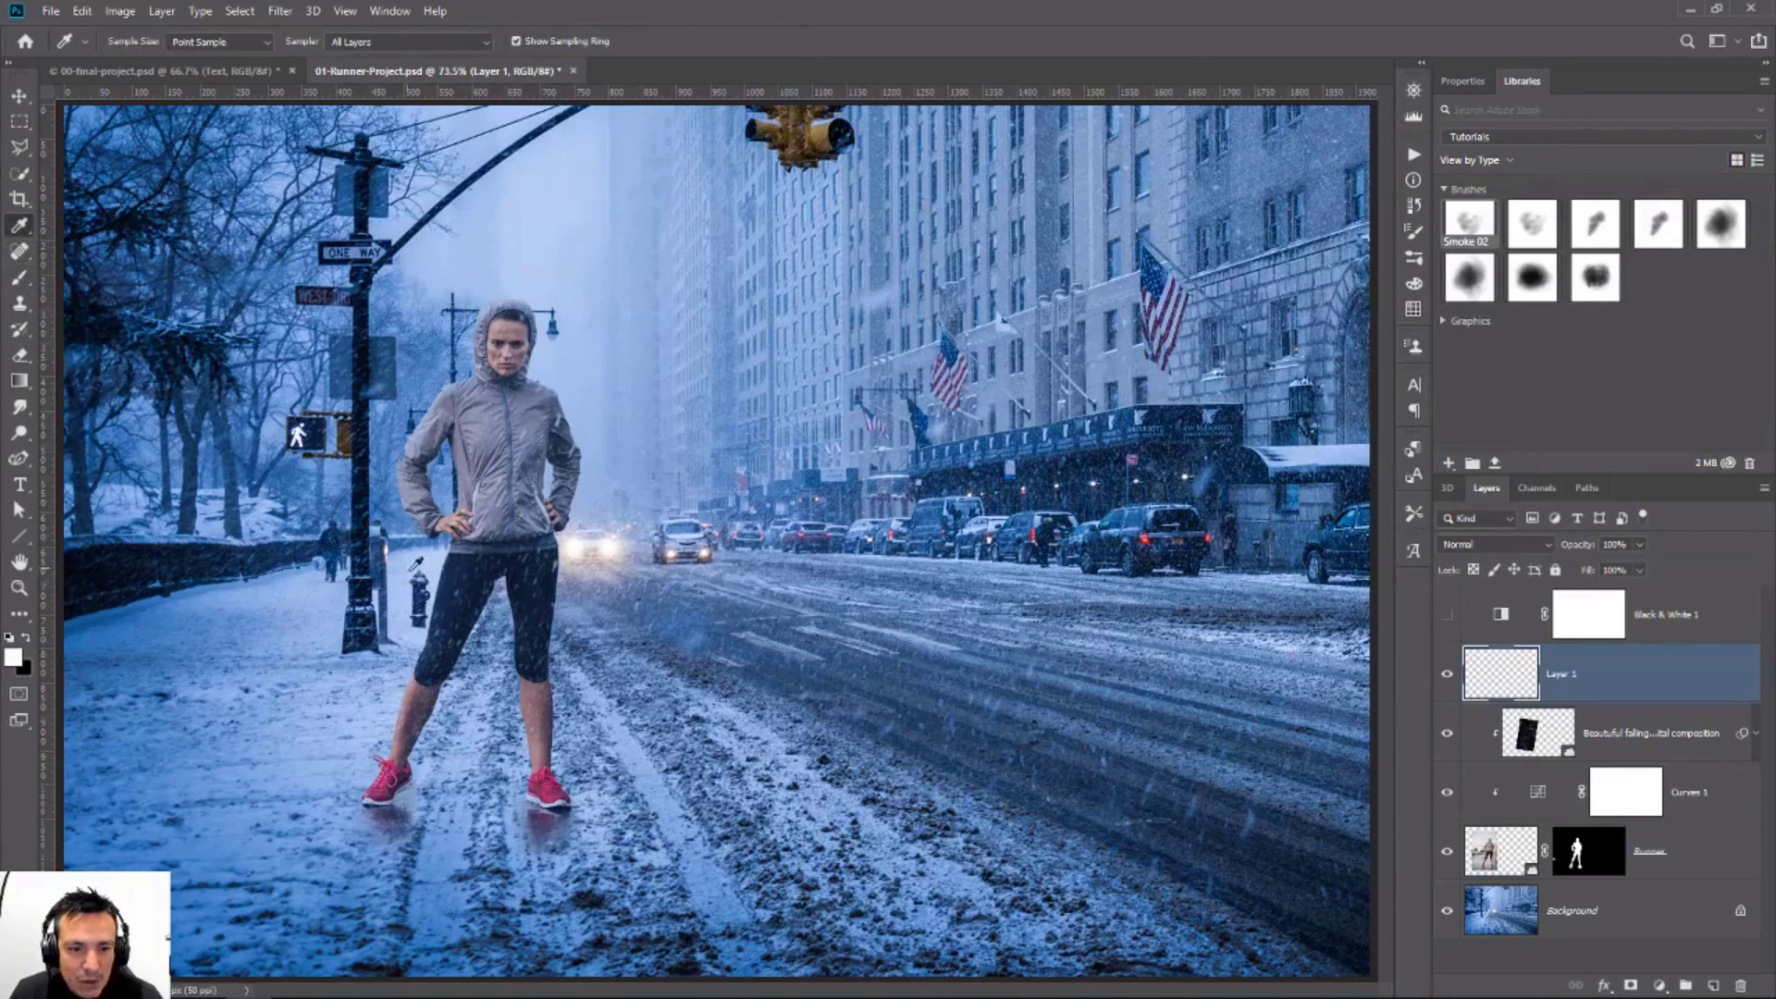
{"action": "left_click_drag", "start_coordinate": [426, 555], "coordinate": [250, 596]}
Step: Paint light blue fog across the foreground of the street and lower the fog layer's opacity to 29%
{"action": "left_click", "coordinate": [18, 277]}
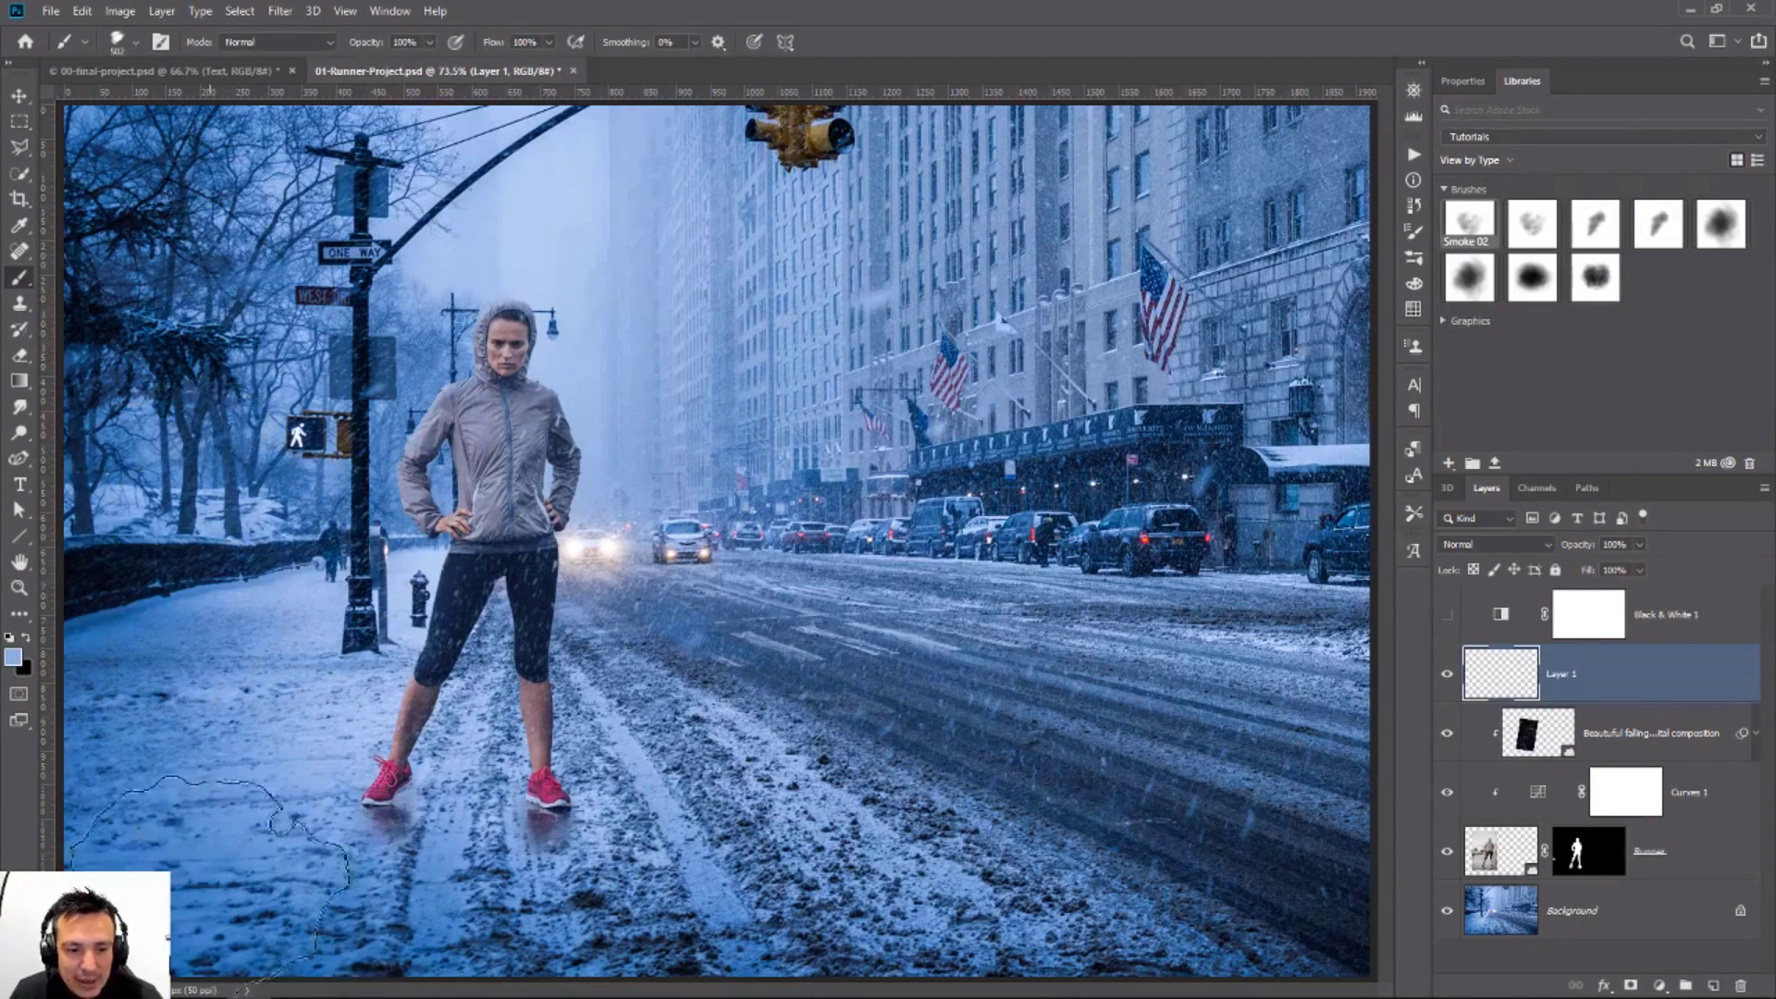
{"action": "mouse_move", "coordinate": [241, 888]}
{"action": "left_mouse_down"}
{"action": "mouse_move", "coordinate": [1115, 934]}
{"action": "mouse_move", "coordinate": [1304, 911]}
{"action": "left_mouse_up"}
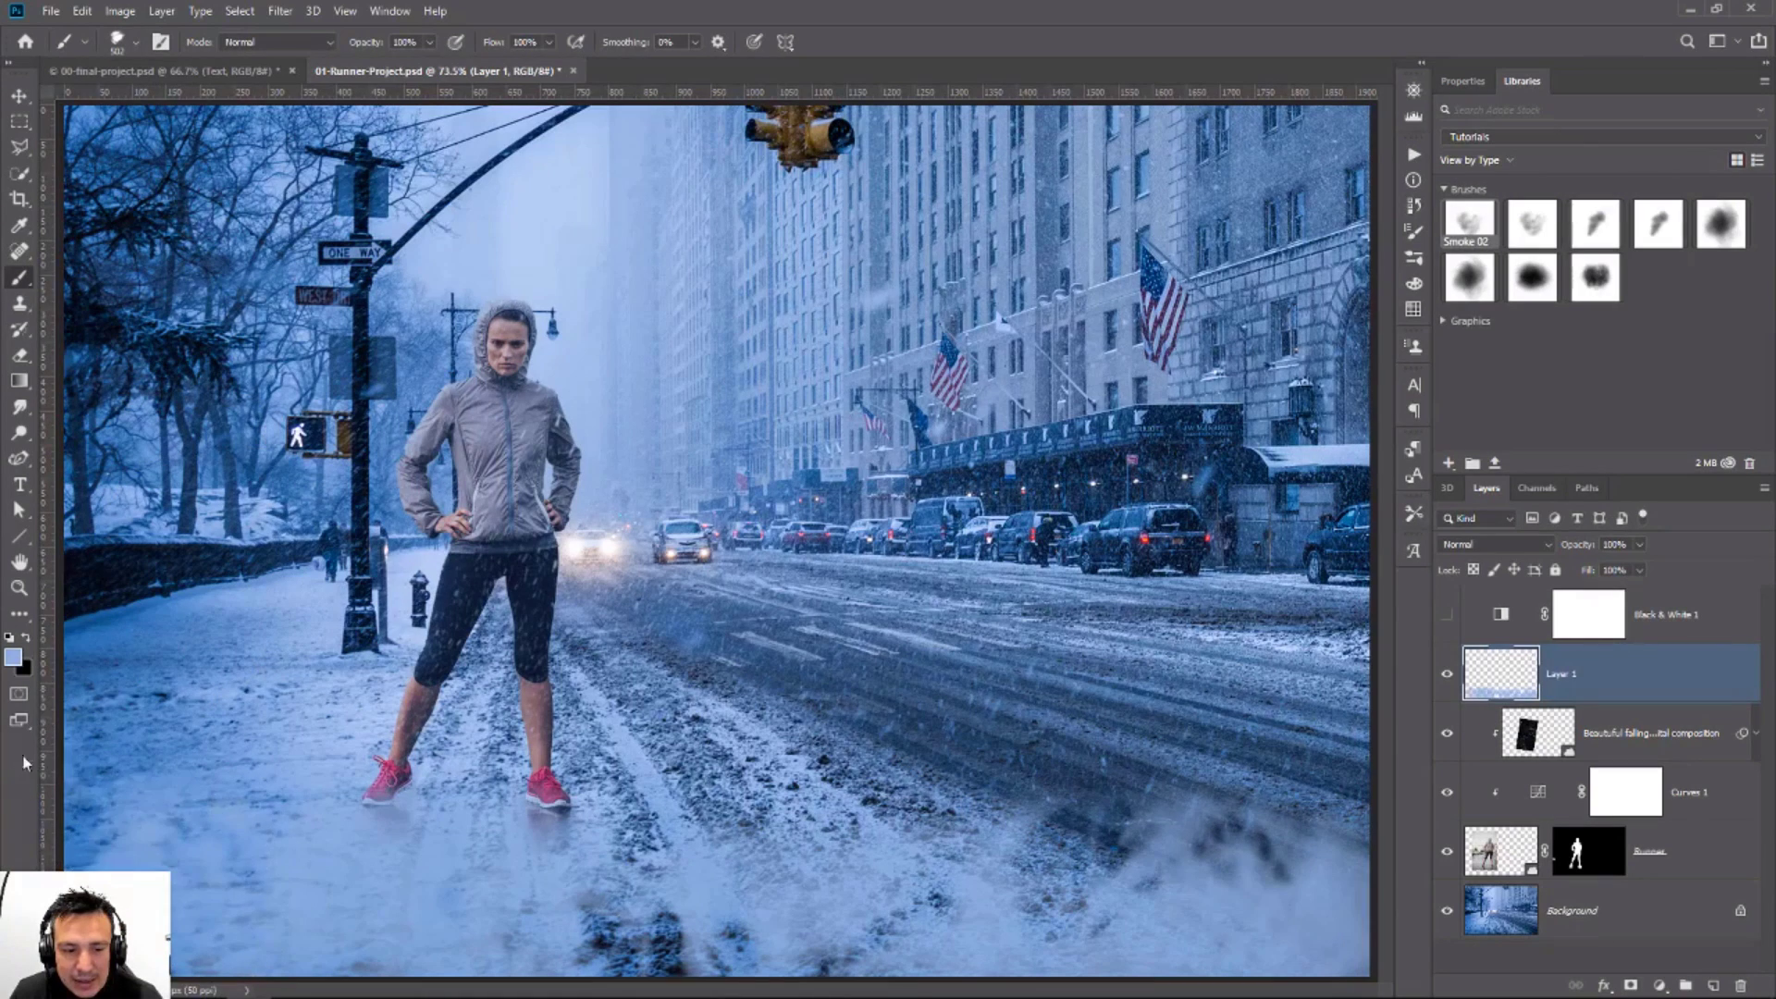
{"action": "mouse_move", "coordinate": [1577, 552]}
{"action": "left_mouse_down"}
{"action": "mouse_move", "coordinate": [1461, 557]}
{"action": "mouse_move", "coordinate": [1481, 557]}
{"action": "left_mouse_up"}
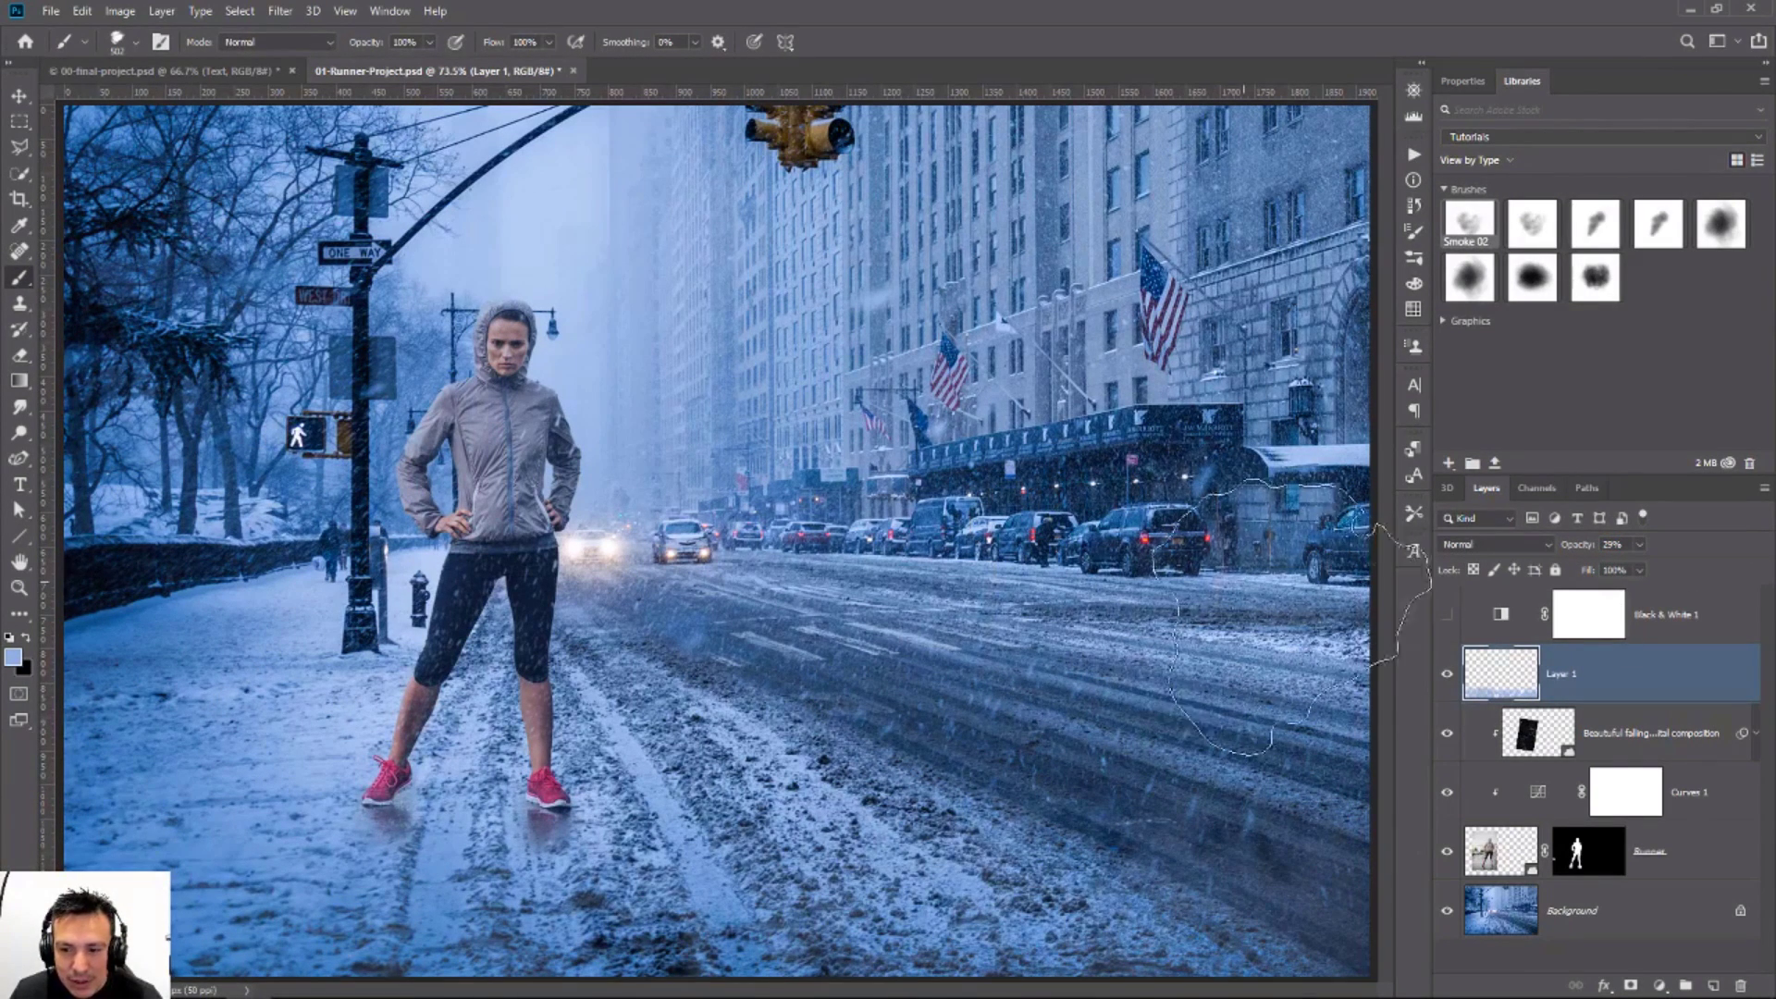
Step: Paint more fog over the trees and the road, and compare the image with the fog layer hidden and shown
{"action": "mouse_move", "coordinate": [199, 601]}
{"action": "left_mouse_down"}
{"action": "mouse_move", "coordinate": [176, 481]}
{"action": "mouse_move", "coordinate": [204, 361]}
{"action": "left_mouse_up"}
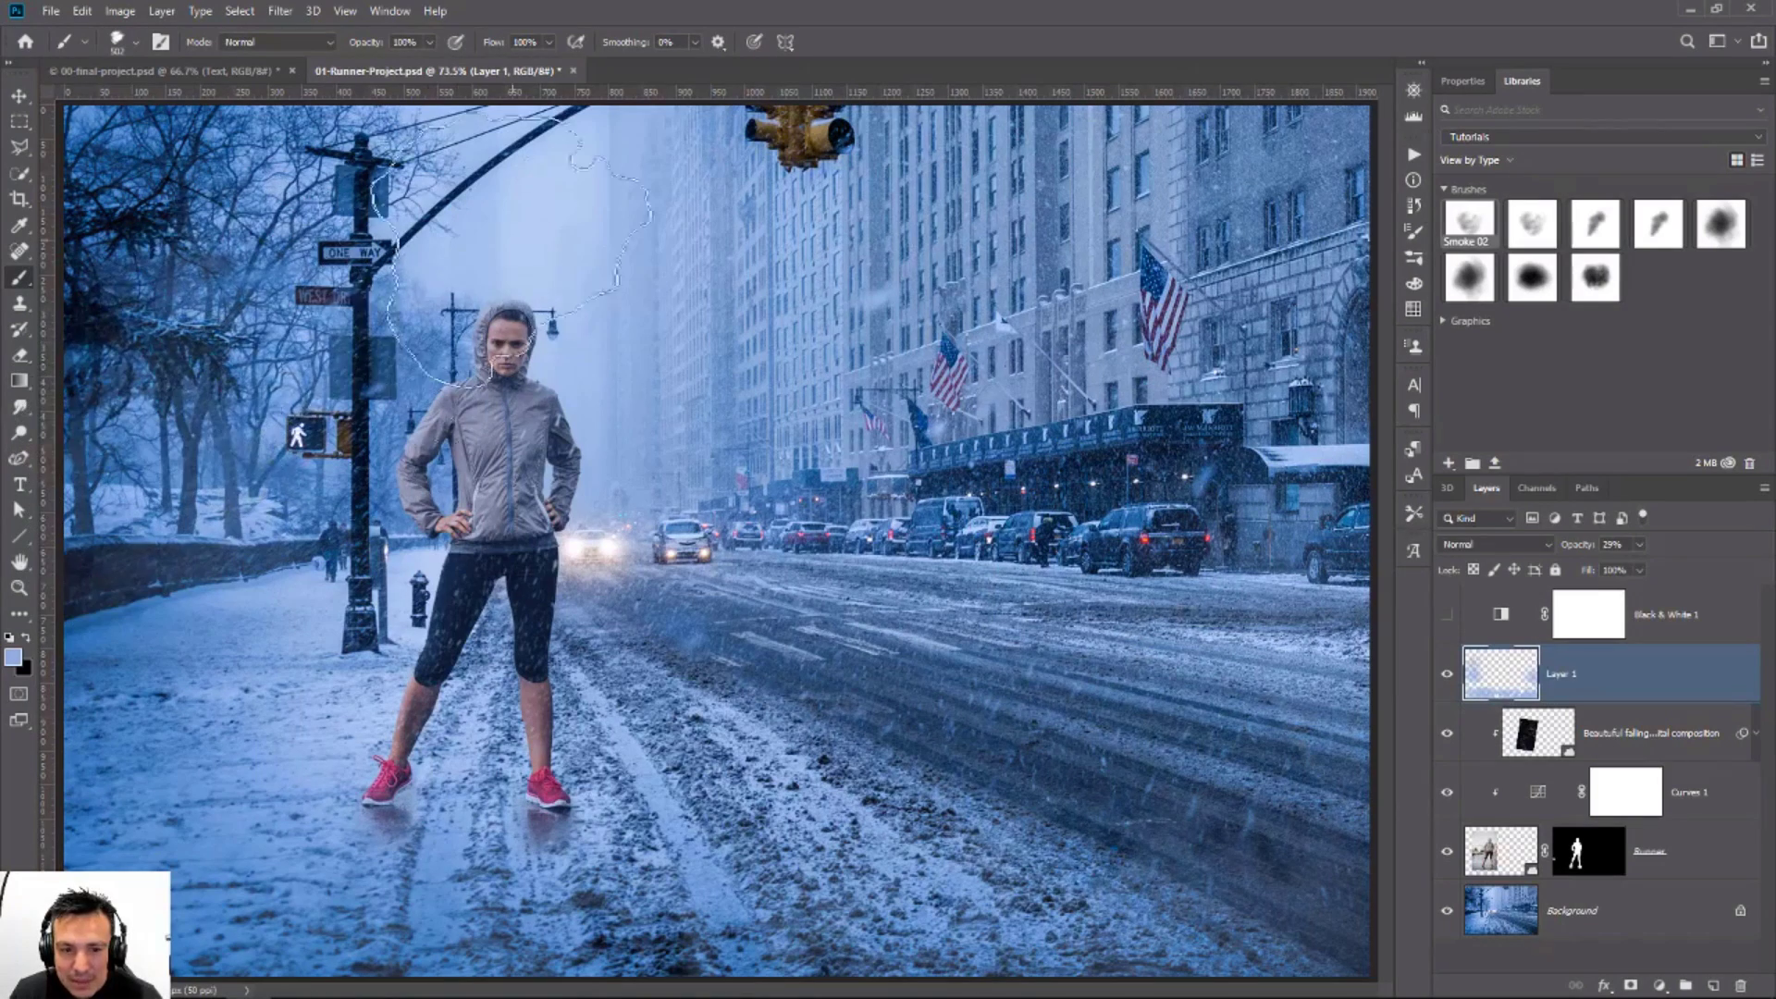
{"action": "mouse_move", "coordinate": [1111, 668]}
{"action": "left_mouse_down"}
{"action": "mouse_move", "coordinate": [1212, 656]}
{"action": "mouse_move", "coordinate": [841, 721]}
{"action": "mouse_move", "coordinate": [1193, 722]}
{"action": "mouse_move", "coordinate": [1189, 767]}
{"action": "mouse_move", "coordinate": [1309, 800]}
{"action": "mouse_move", "coordinate": [1267, 860]}
{"action": "left_mouse_up"}
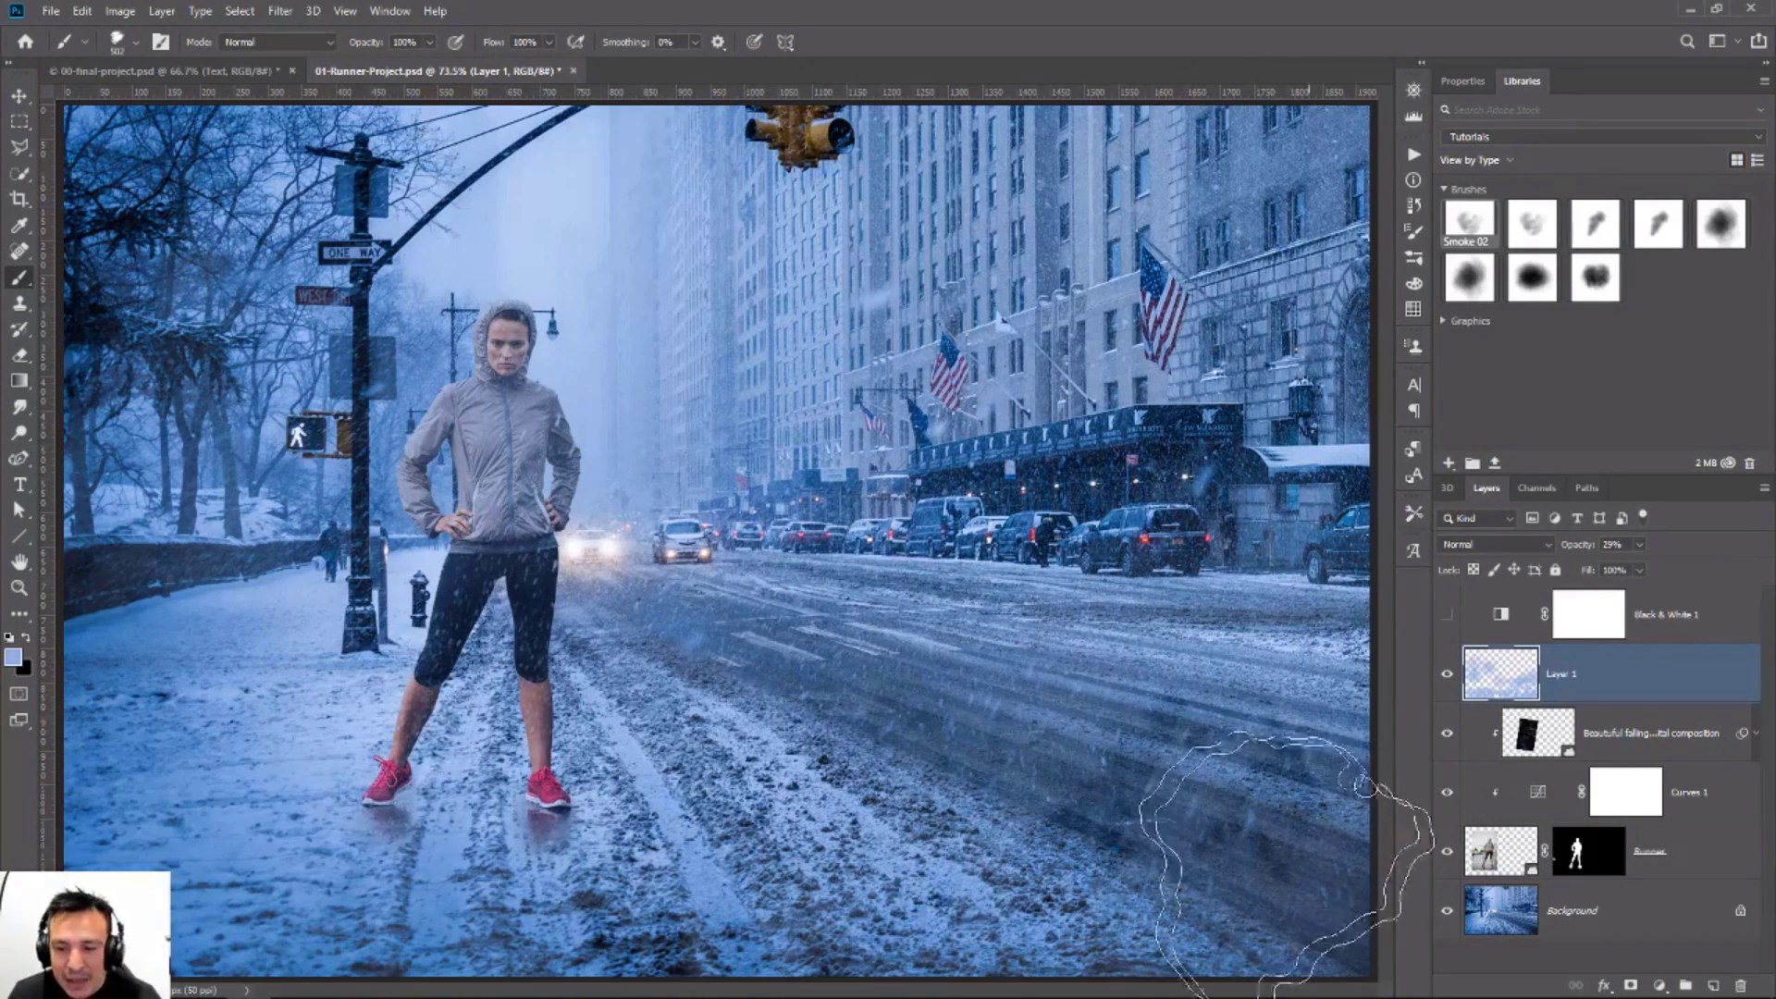
{"action": "left_click", "coordinate": [1445, 682]}
{"action": "left_click", "coordinate": [1449, 685]}
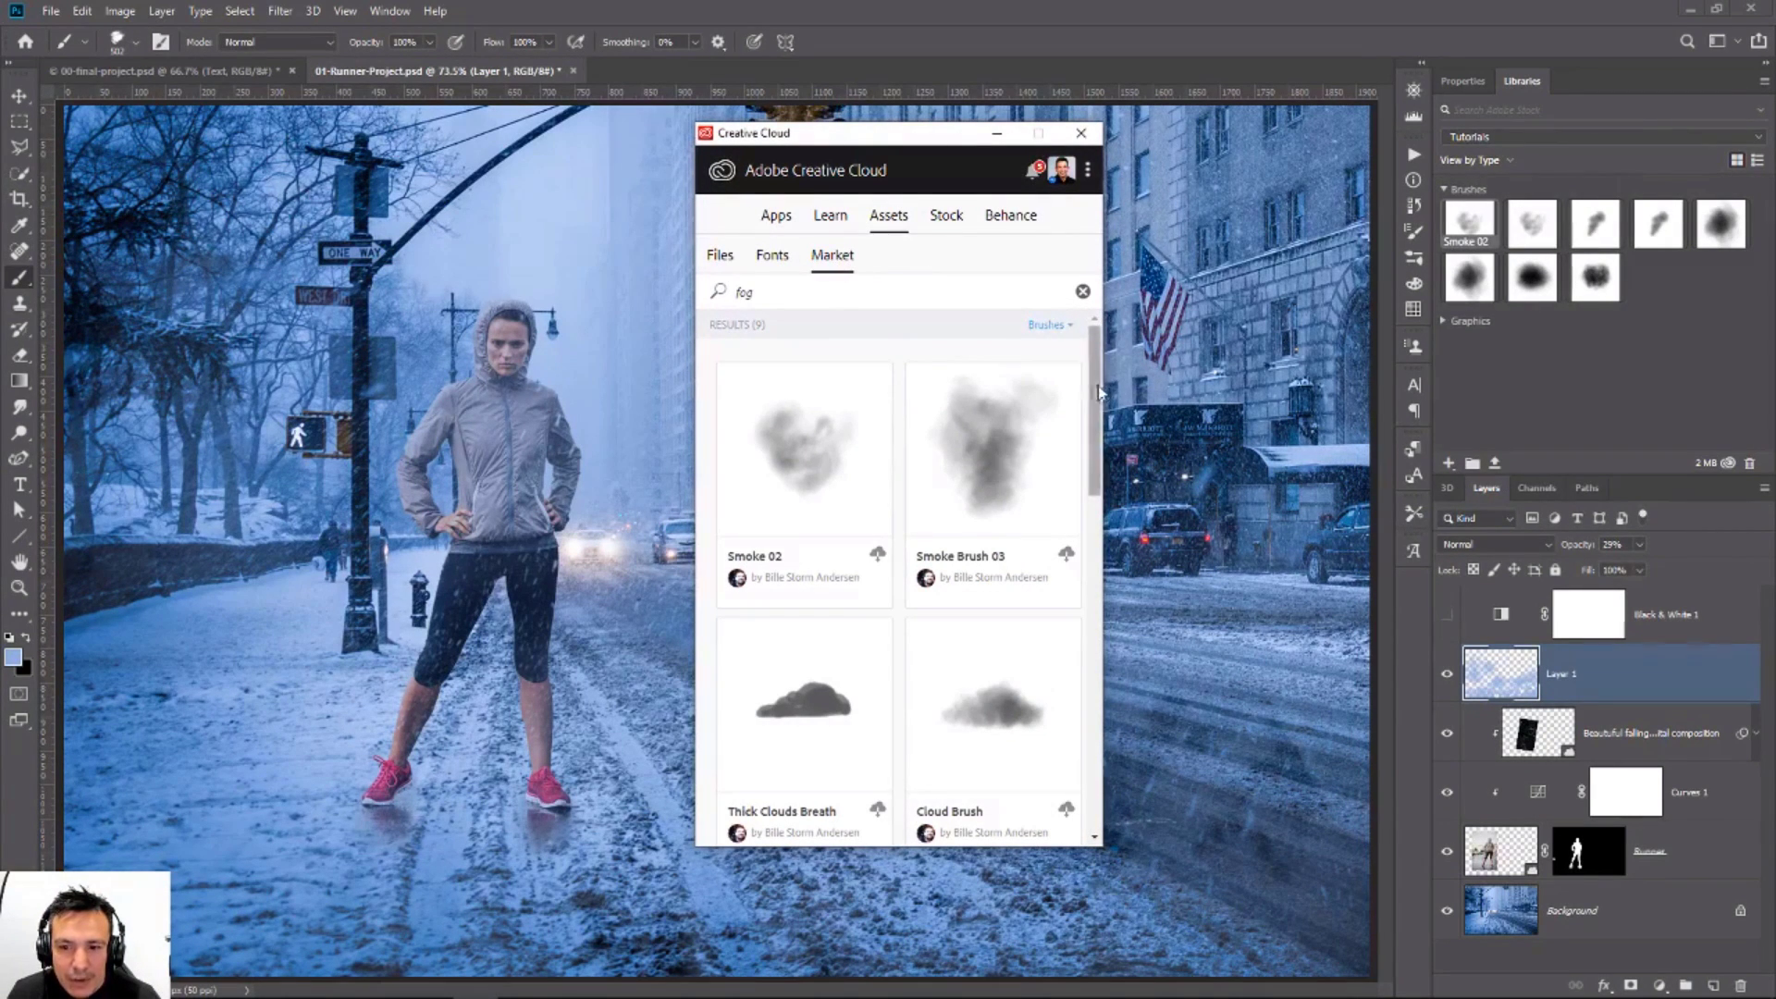
Step: Switch to the Creative Cloud app, clear the "fog" search and show the Icons category of the Market assets
{"action": "mouse_move", "coordinate": [1094, 397]}
{"action": "left_mouse_down"}
{"action": "mouse_move", "coordinate": [1083, 810]}
{"action": "mouse_move", "coordinate": [1095, 277]}
{"action": "left_mouse_up"}
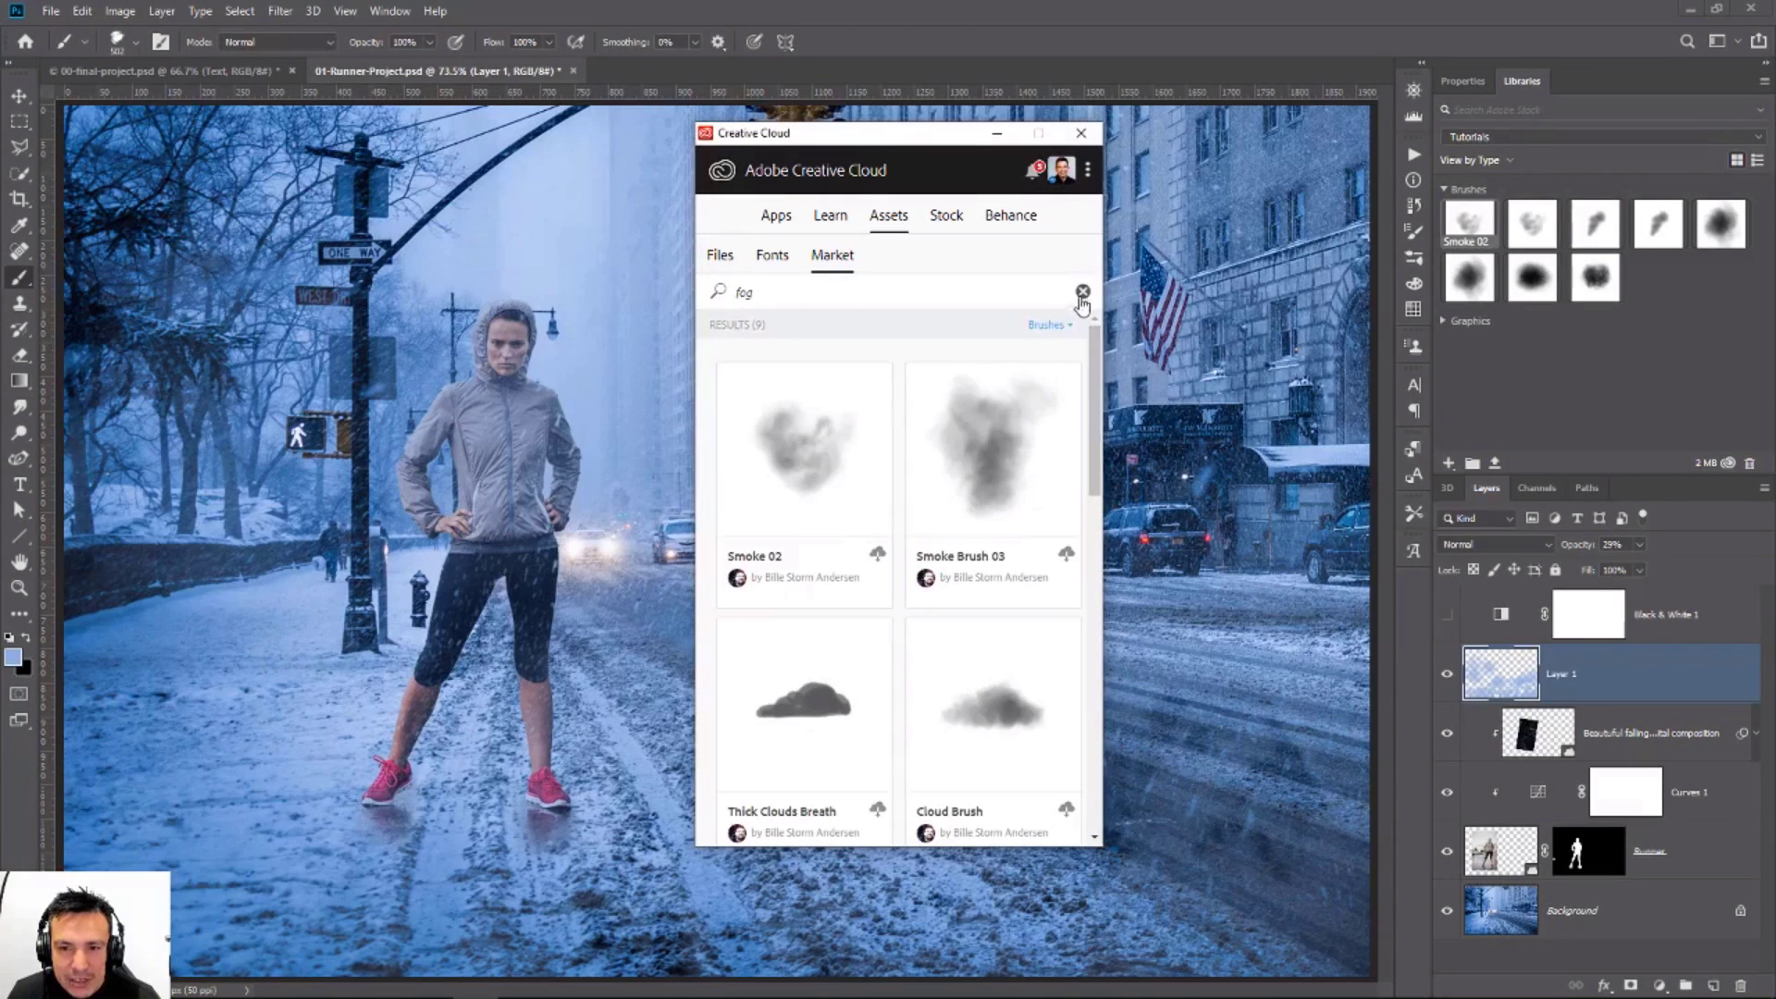
{"action": "left_click", "coordinate": [1082, 292]}
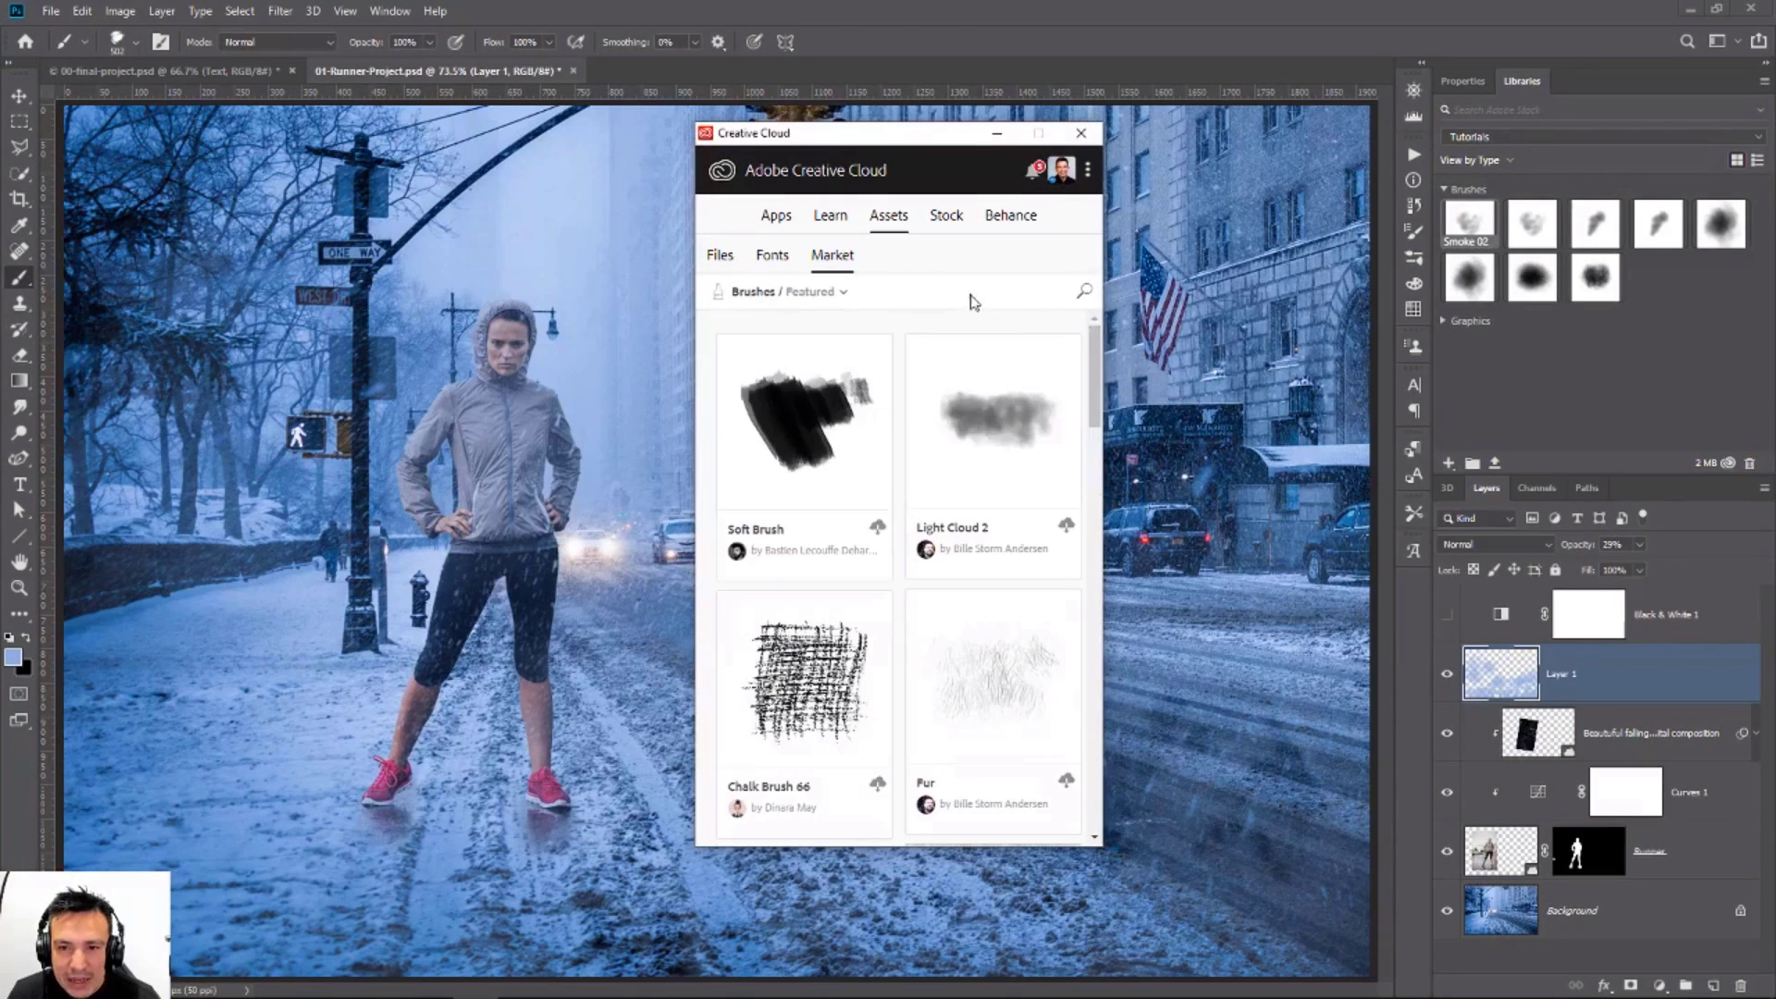
{"action": "left_click", "coordinate": [837, 292]}
{"action": "left_click", "coordinate": [848, 590]}
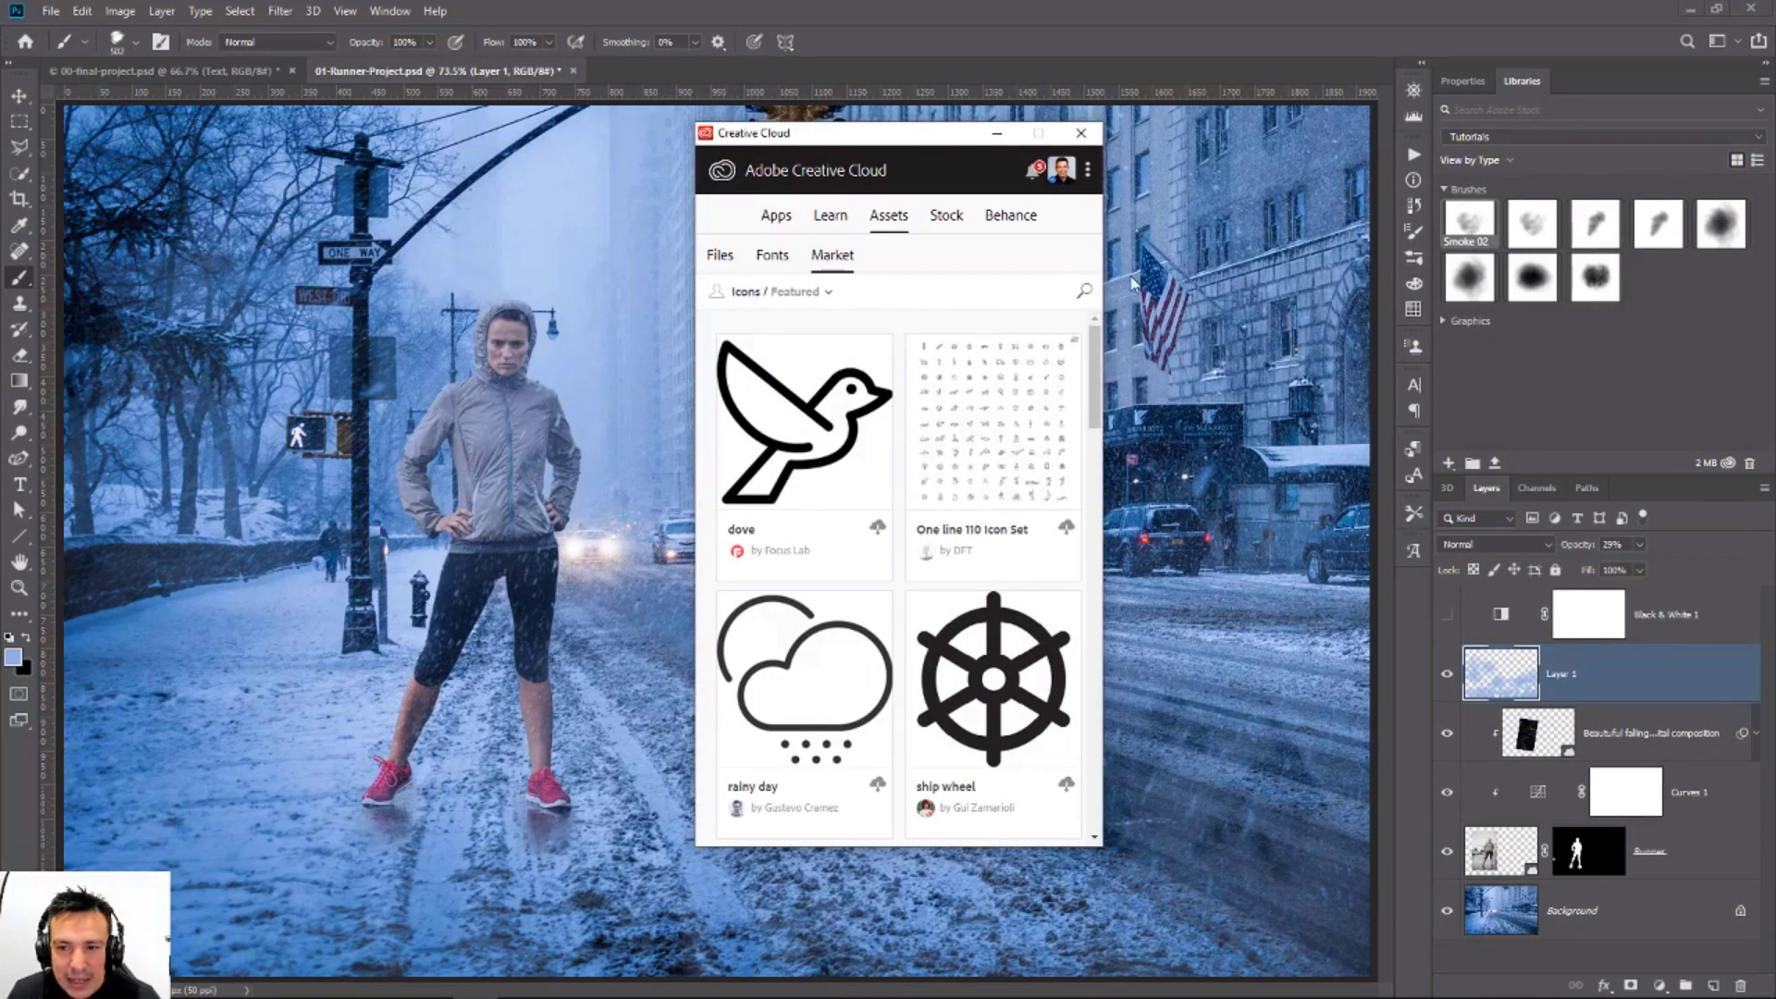
Step: Search the Market assets for "facebook" and clear the search
{"action": "left_click", "coordinate": [1083, 292]}
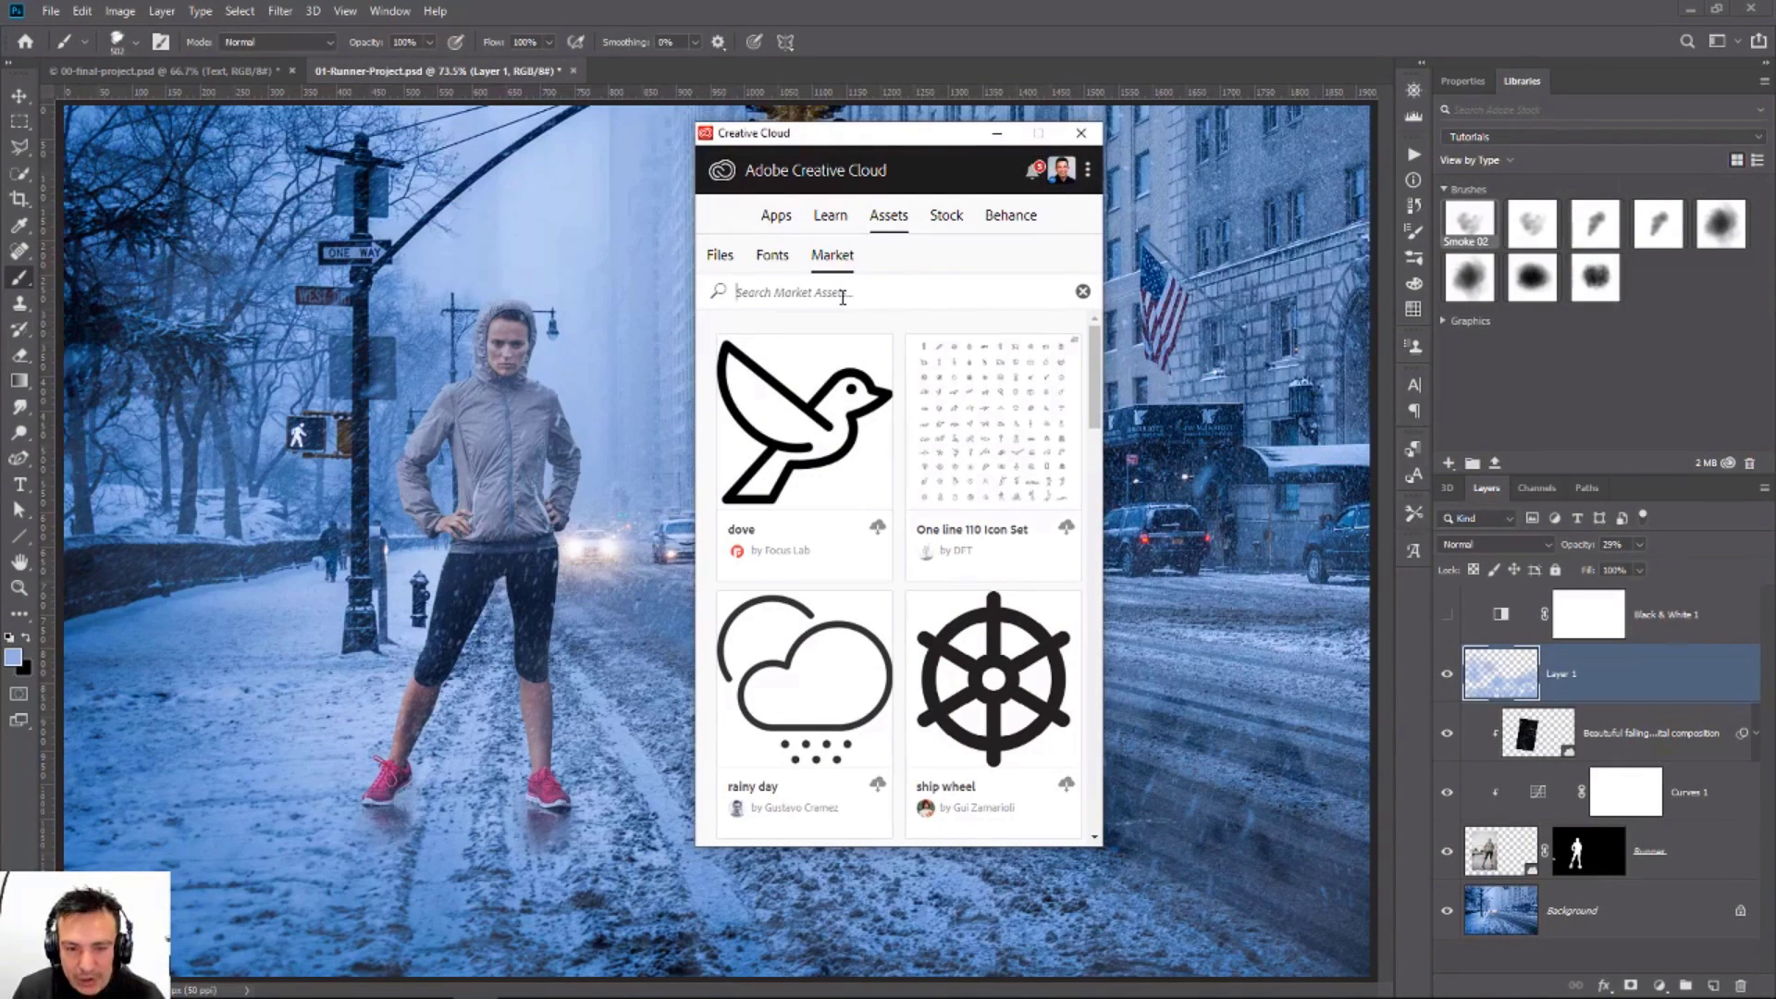
{"action": "type", "text": "facebook"}
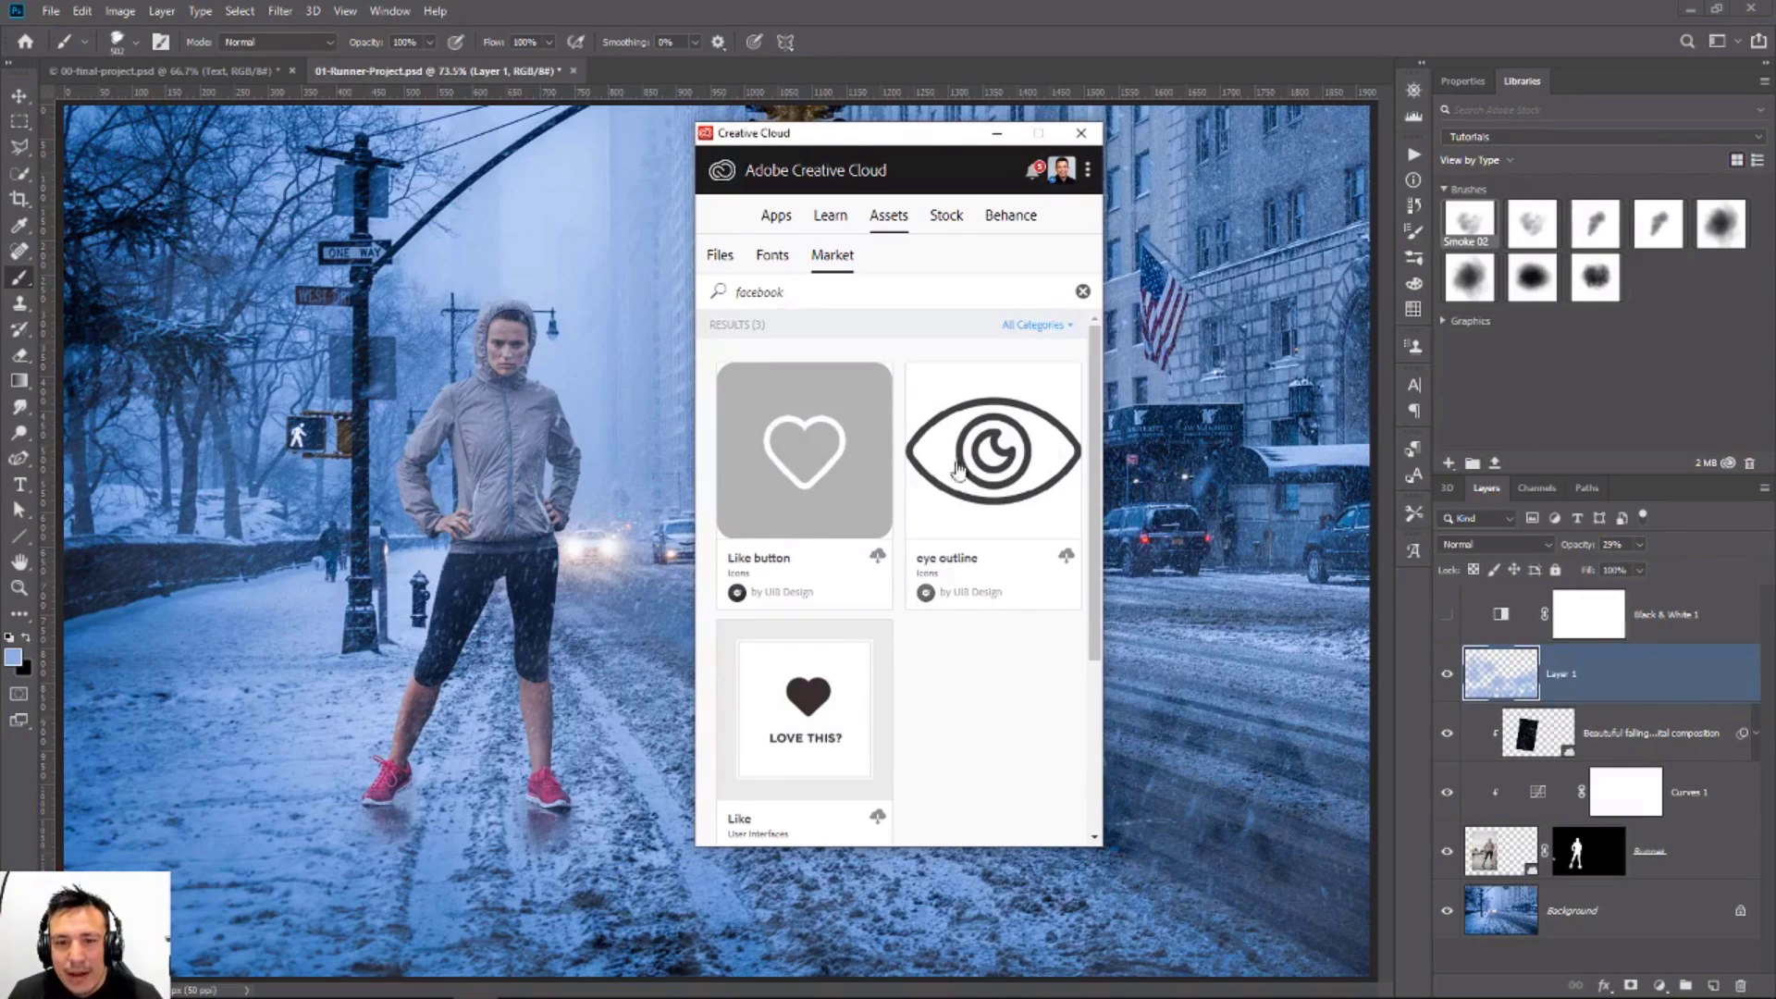
{"action": "left_click", "coordinate": [1082, 293]}
Step: Search the Market assets for "social media"
{"action": "left_click", "coordinate": [832, 294]}
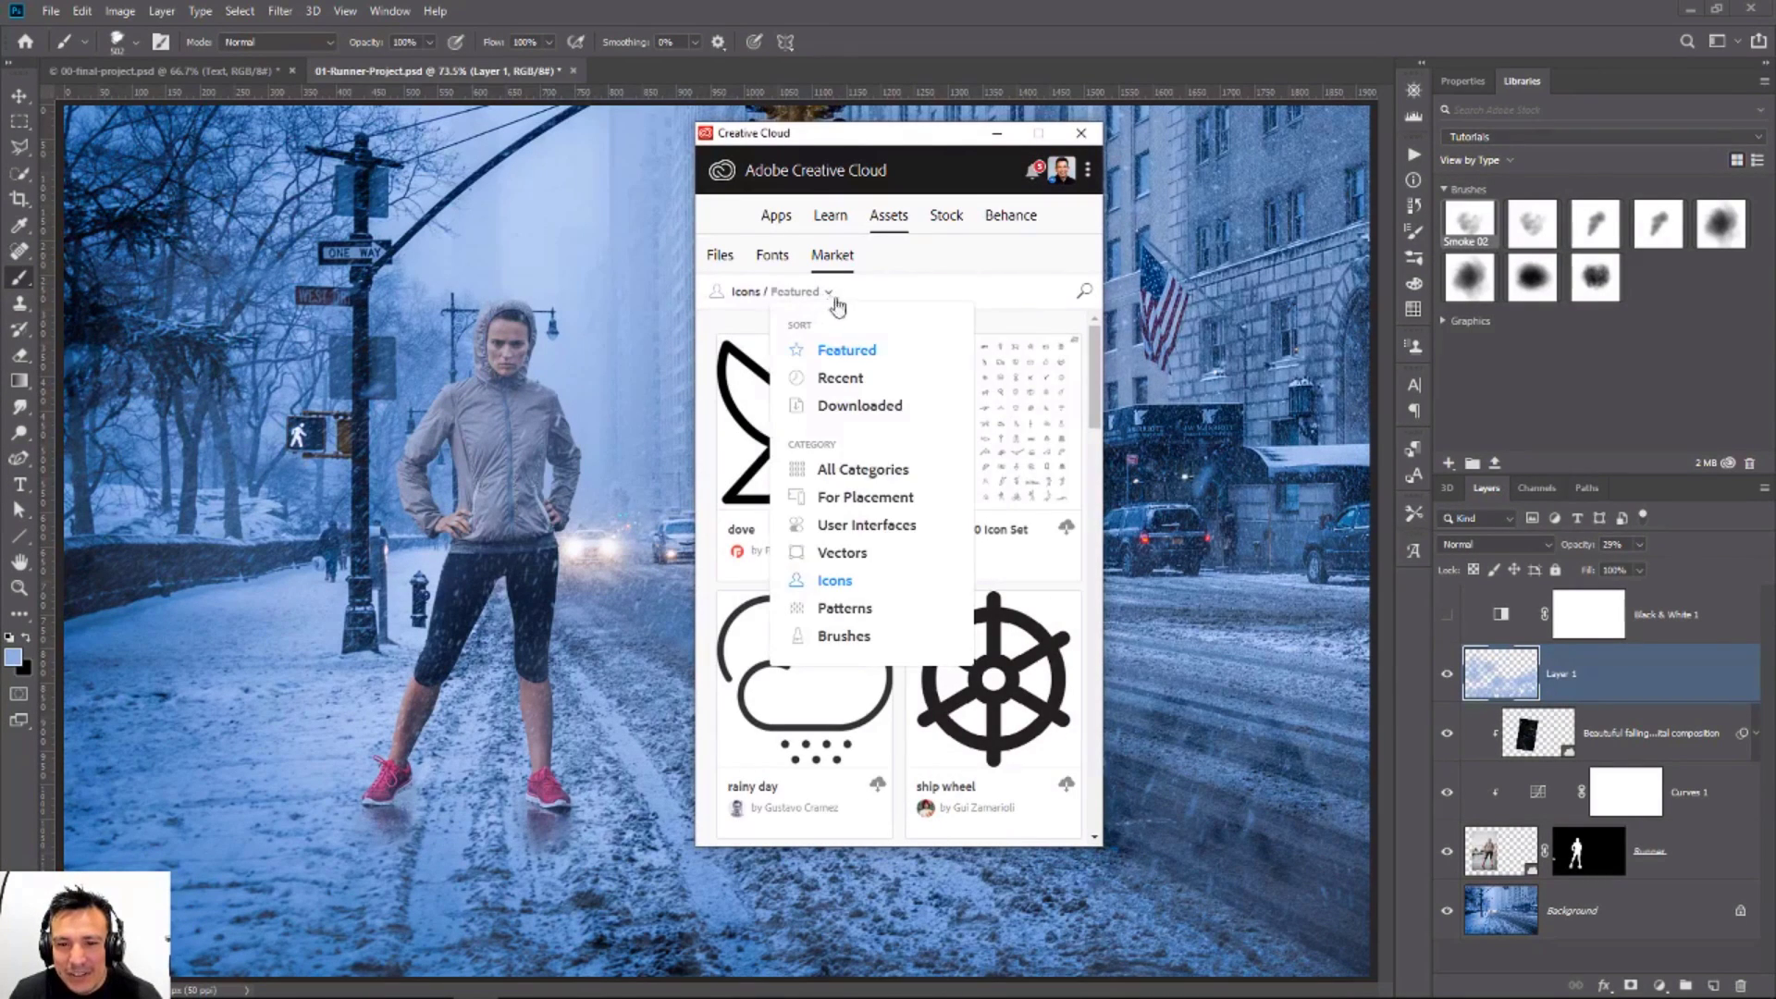
{"action": "left_click", "coordinate": [1084, 294]}
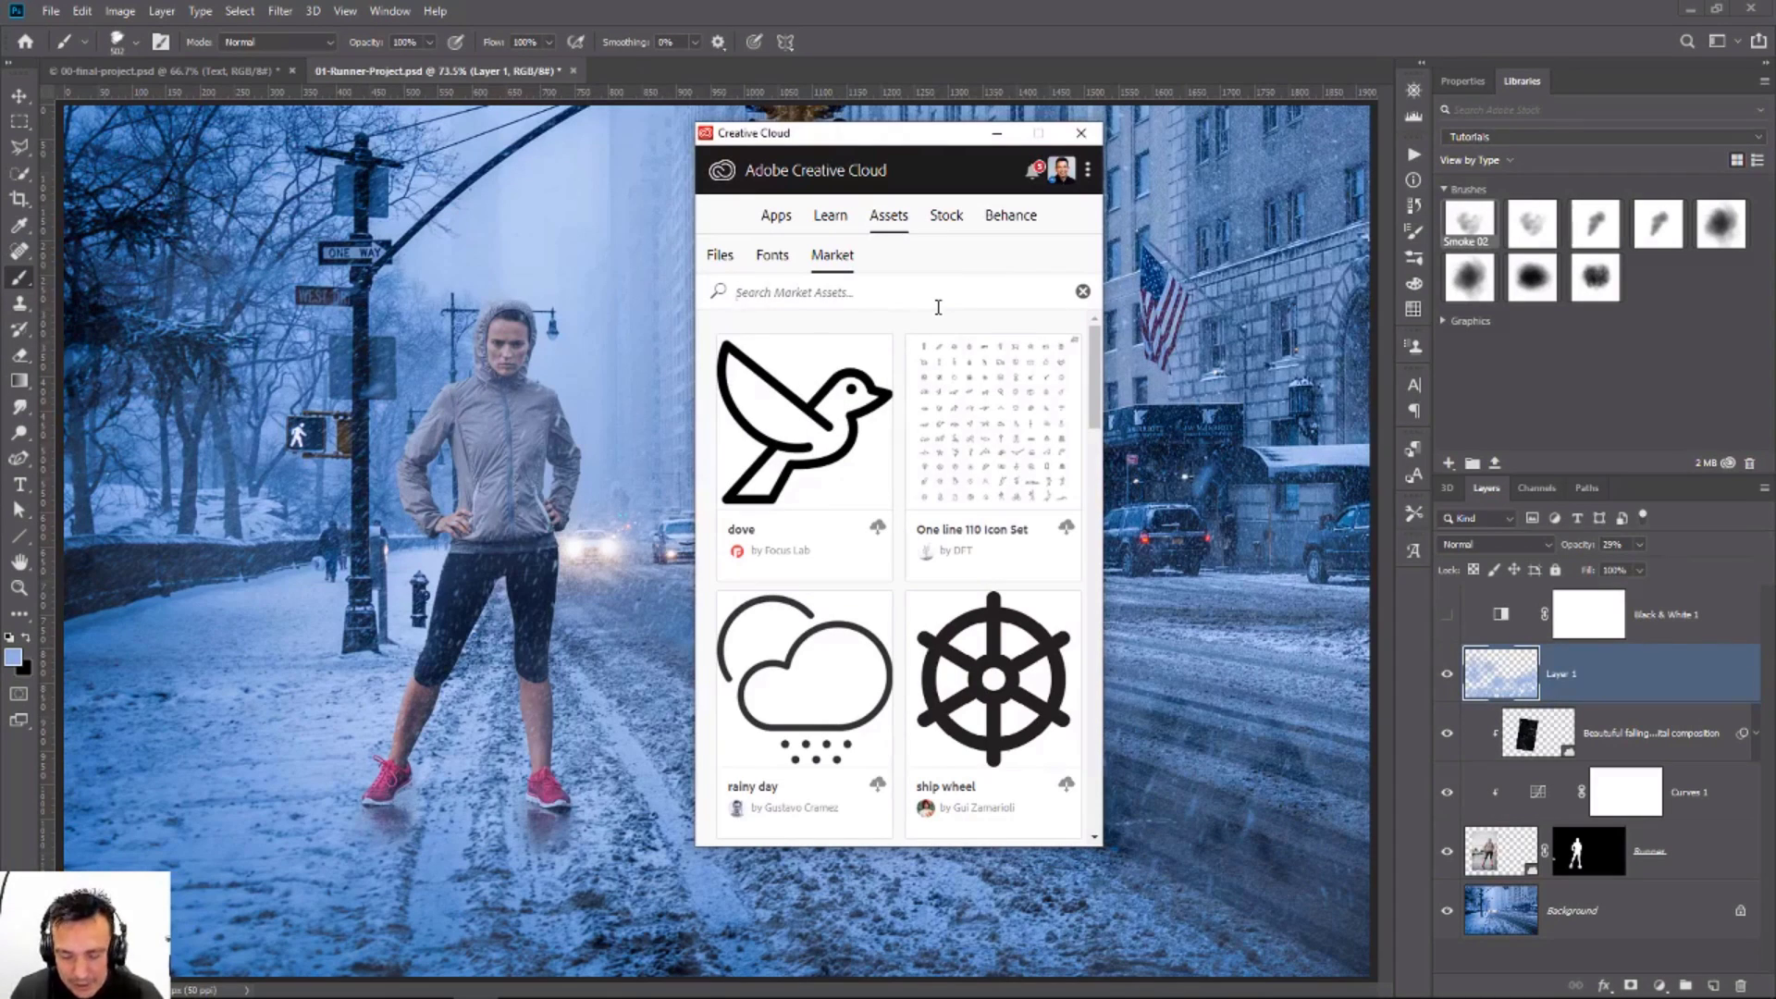
{"action": "type", "text": "soc"}
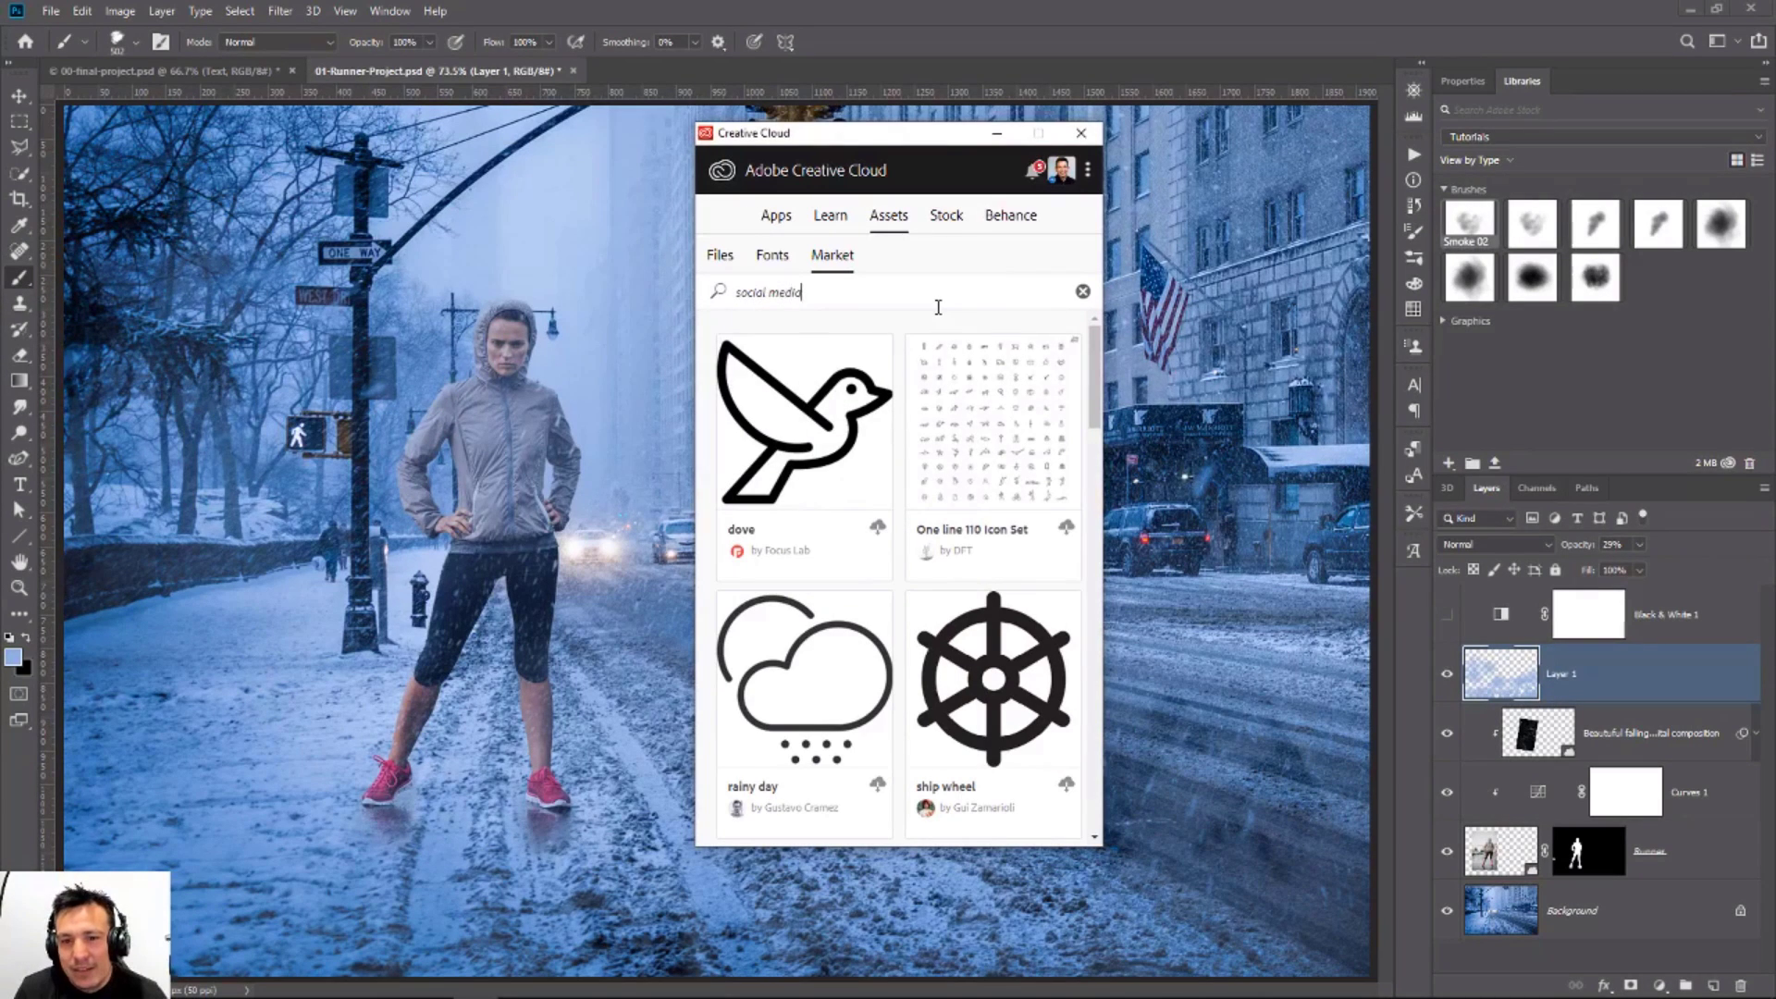
{"action": "type", "text": "ial media"}
{"action": "key", "text": "Return"}
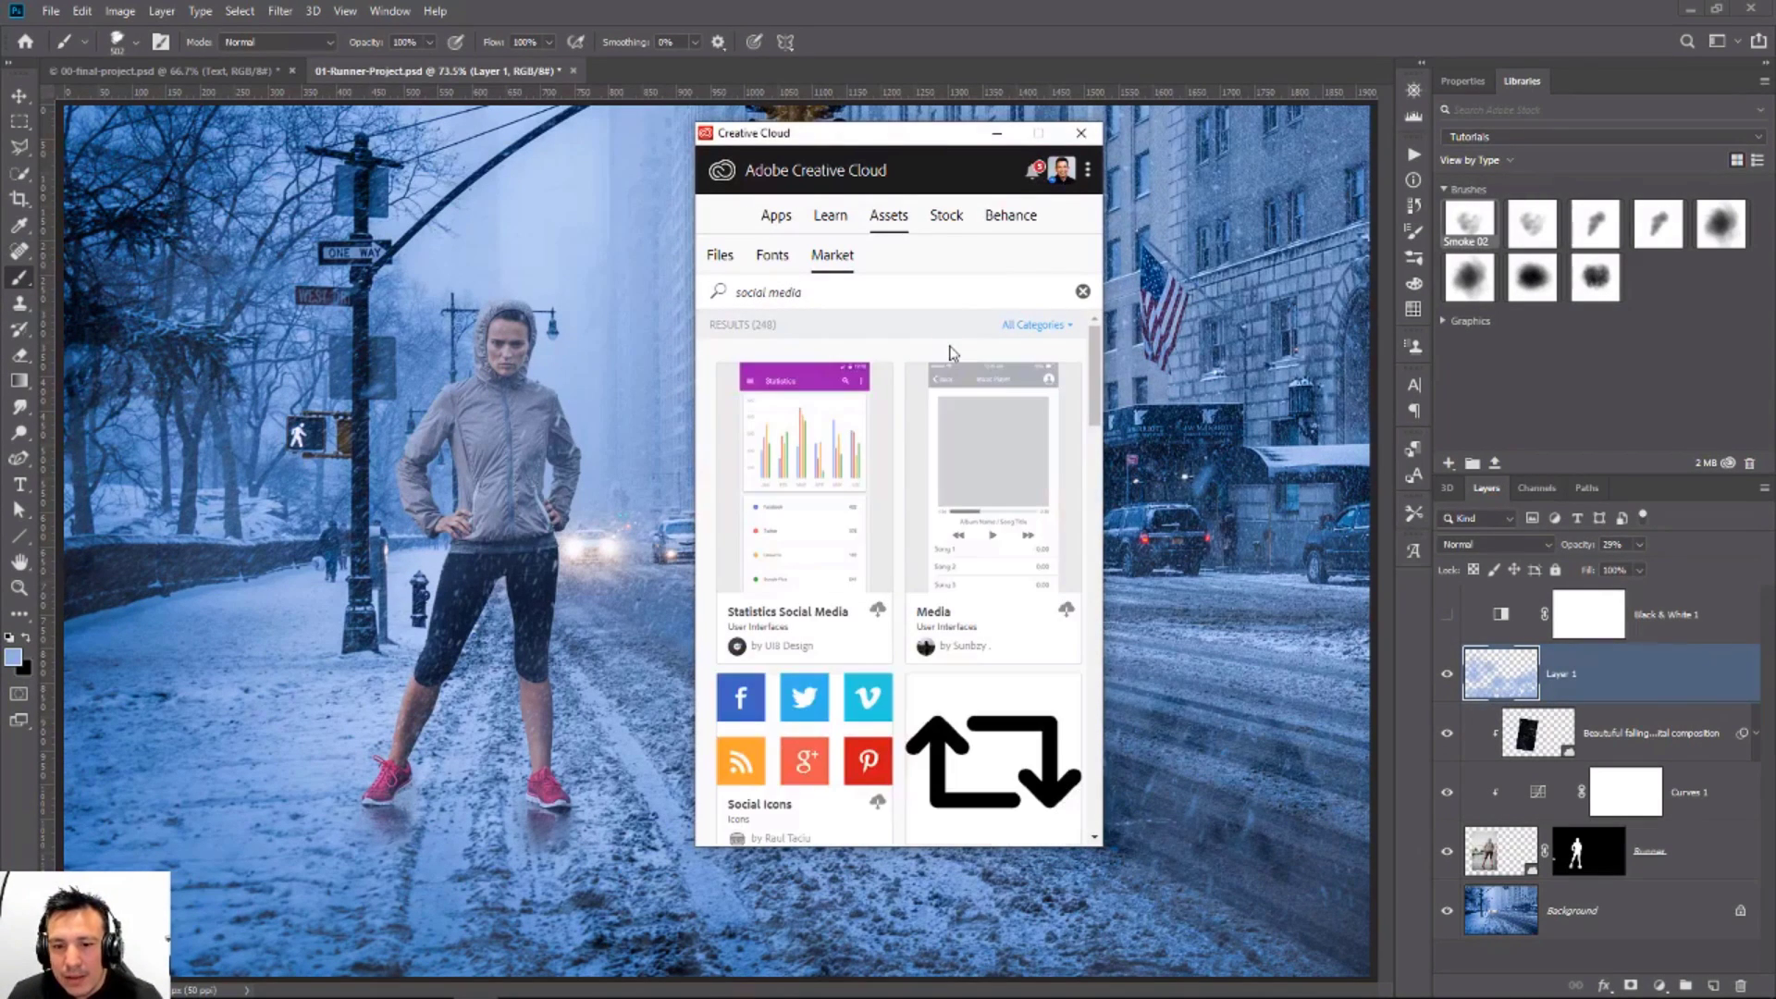
Step: Browse the "social media" results for icons and user-interface assets
{"action": "scroll", "coordinate": [793, 626], "scroll_direction": "down", "scroll_amount": 3}
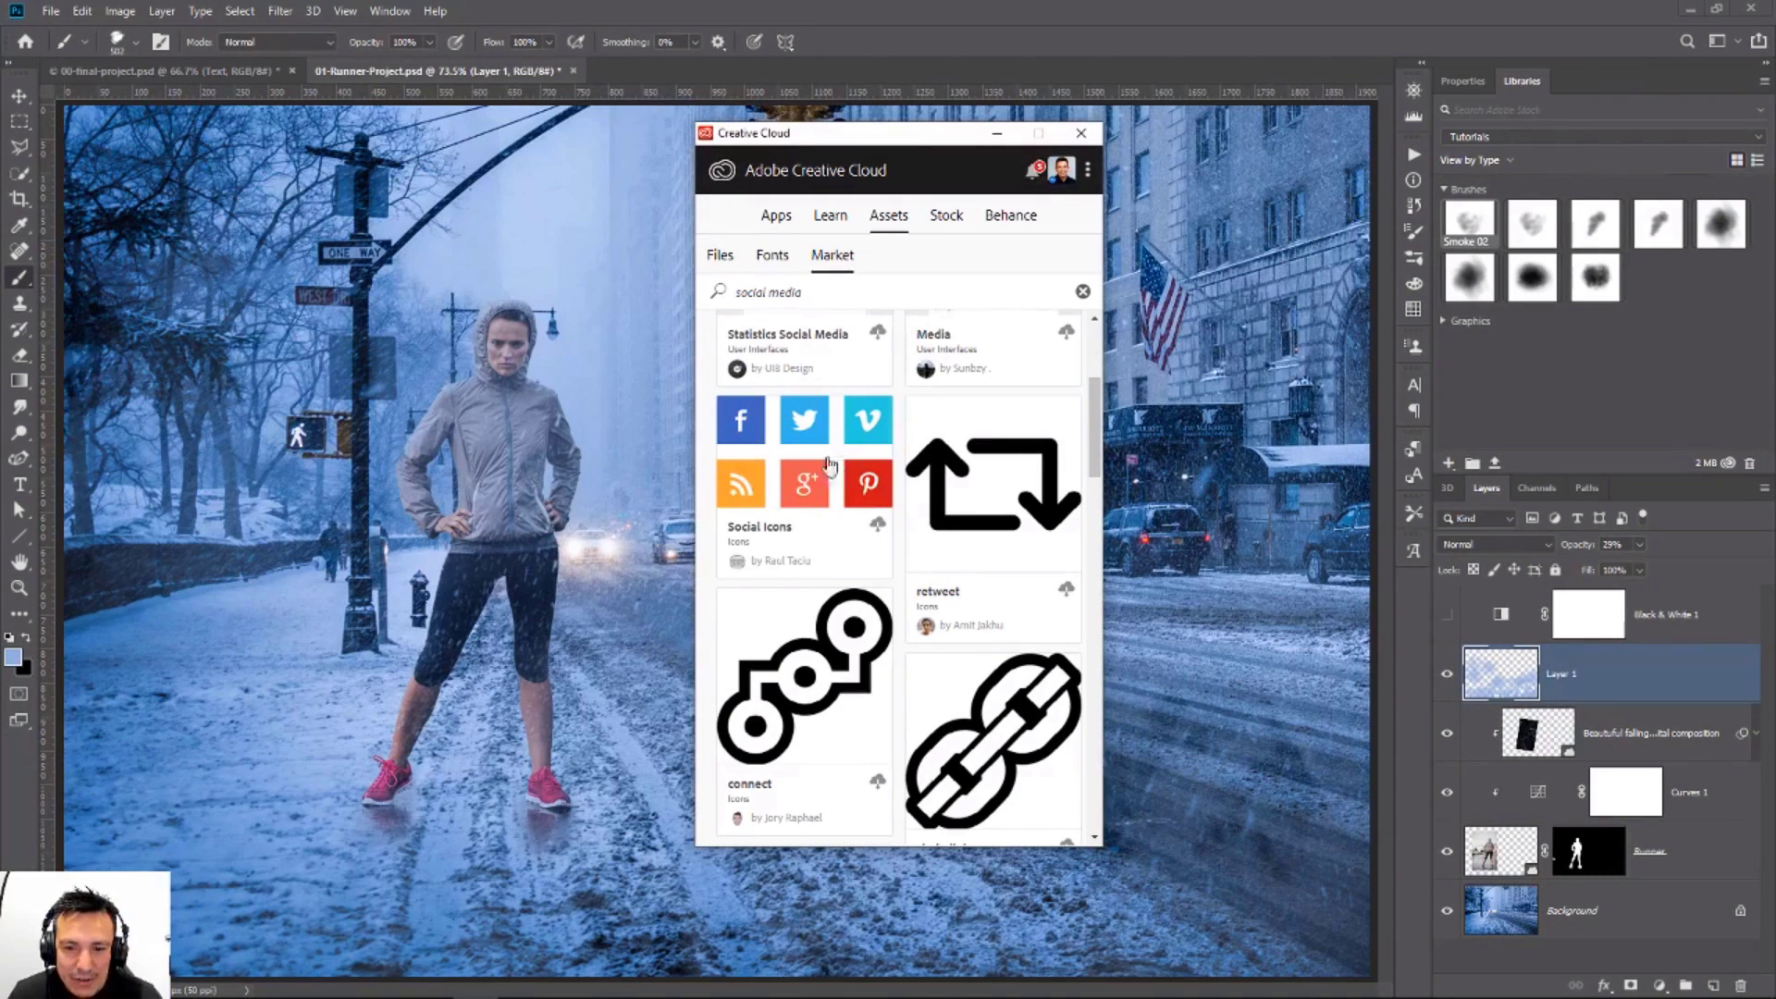
{"action": "scroll", "coordinate": [800, 513], "scroll_direction": "down", "scroll_amount": 8}
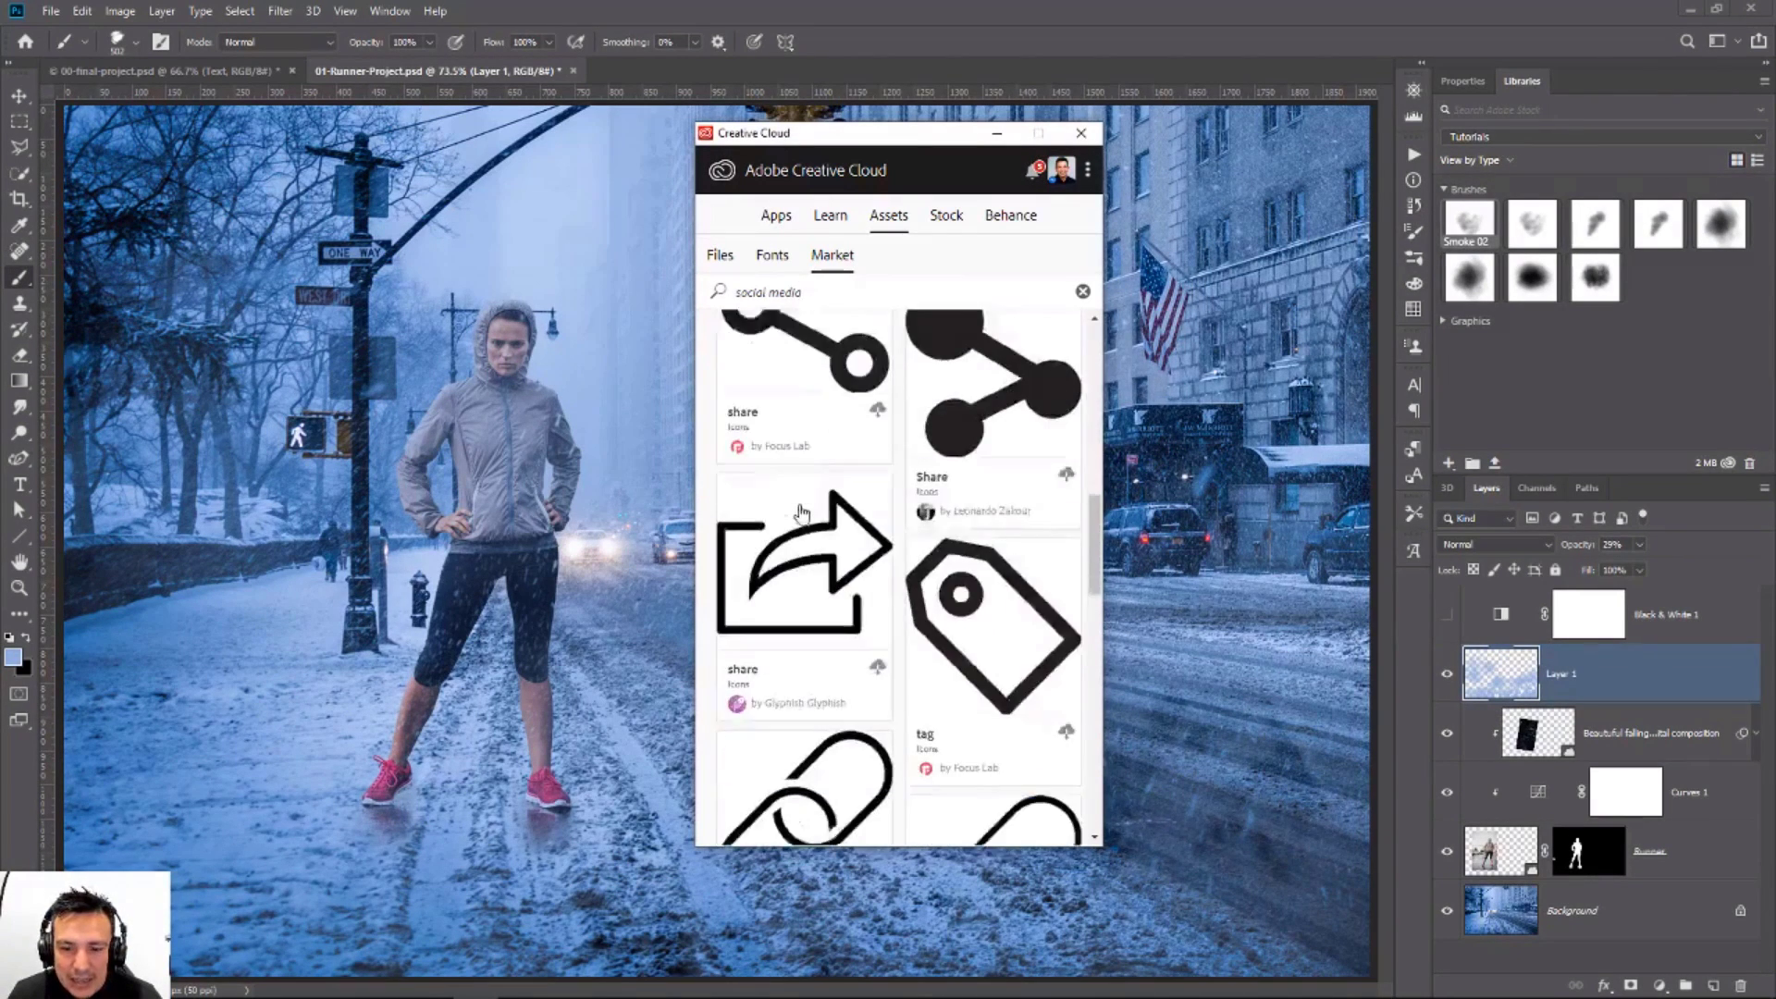
{"action": "scroll", "coordinate": [786, 524], "scroll_direction": "up", "scroll_amount": 3}
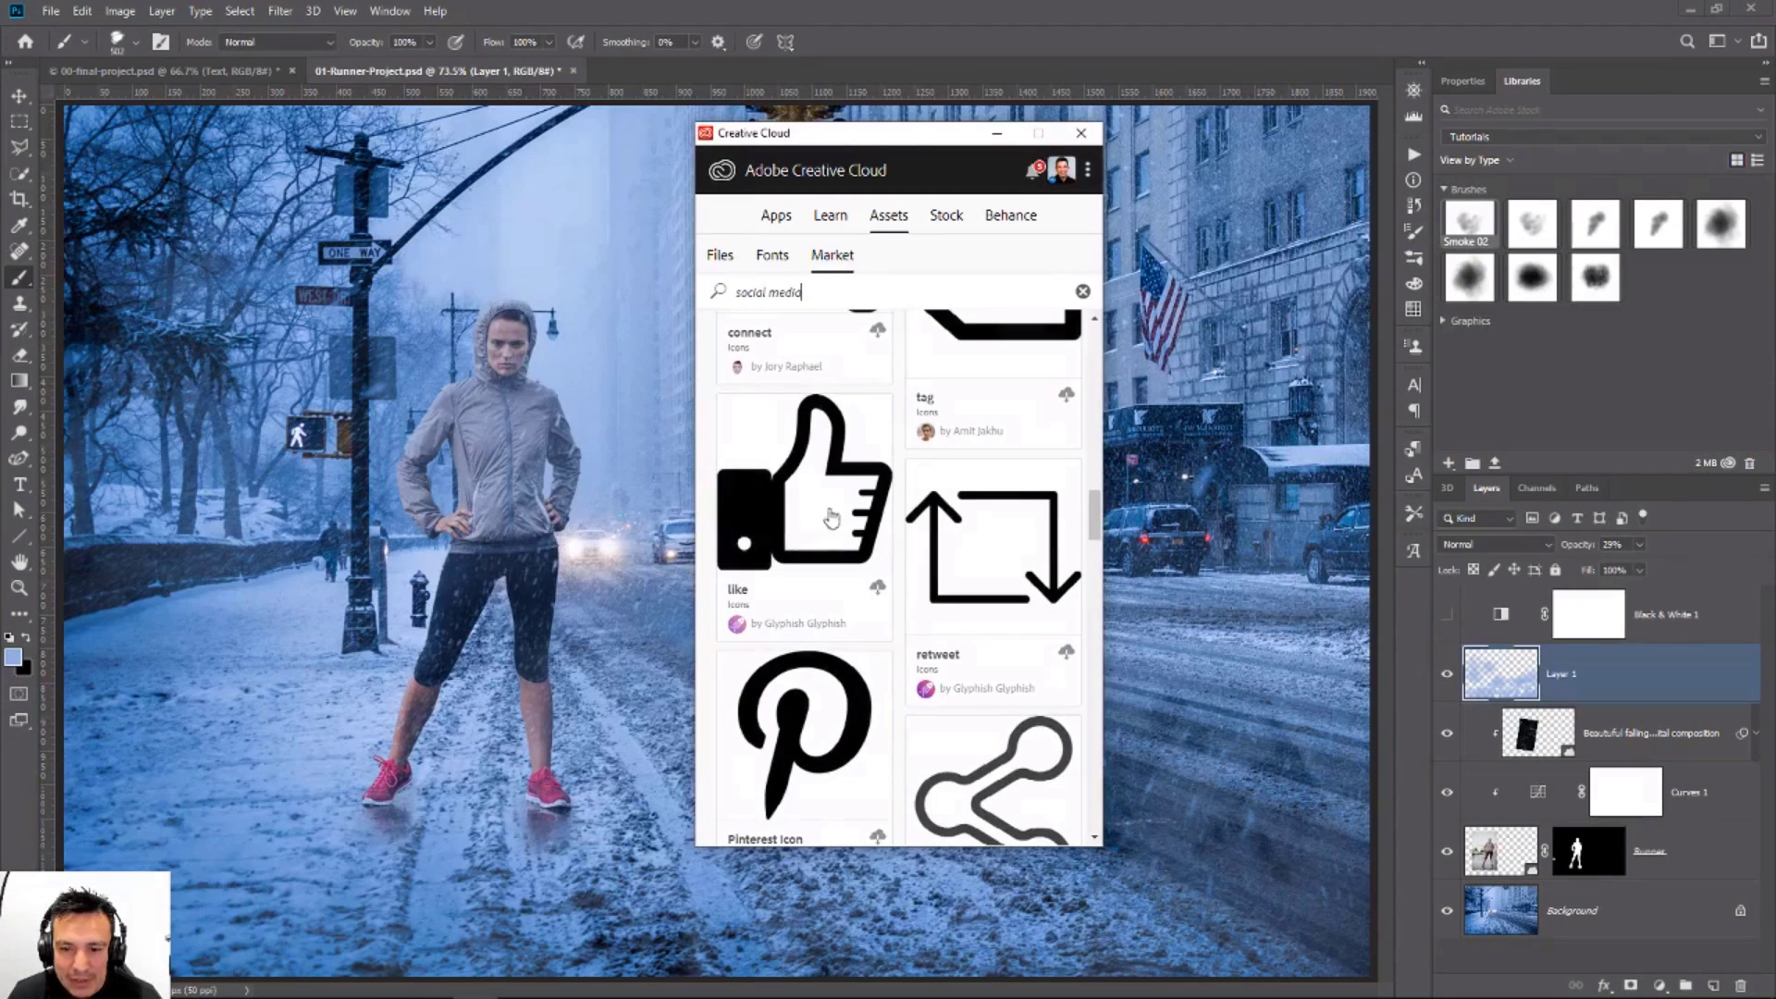
{"action": "scroll", "coordinate": [795, 509], "scroll_direction": "down", "scroll_amount": 8}
{"action": "scroll", "coordinate": [800, 497], "scroll_direction": "down", "scroll_amount": 5}
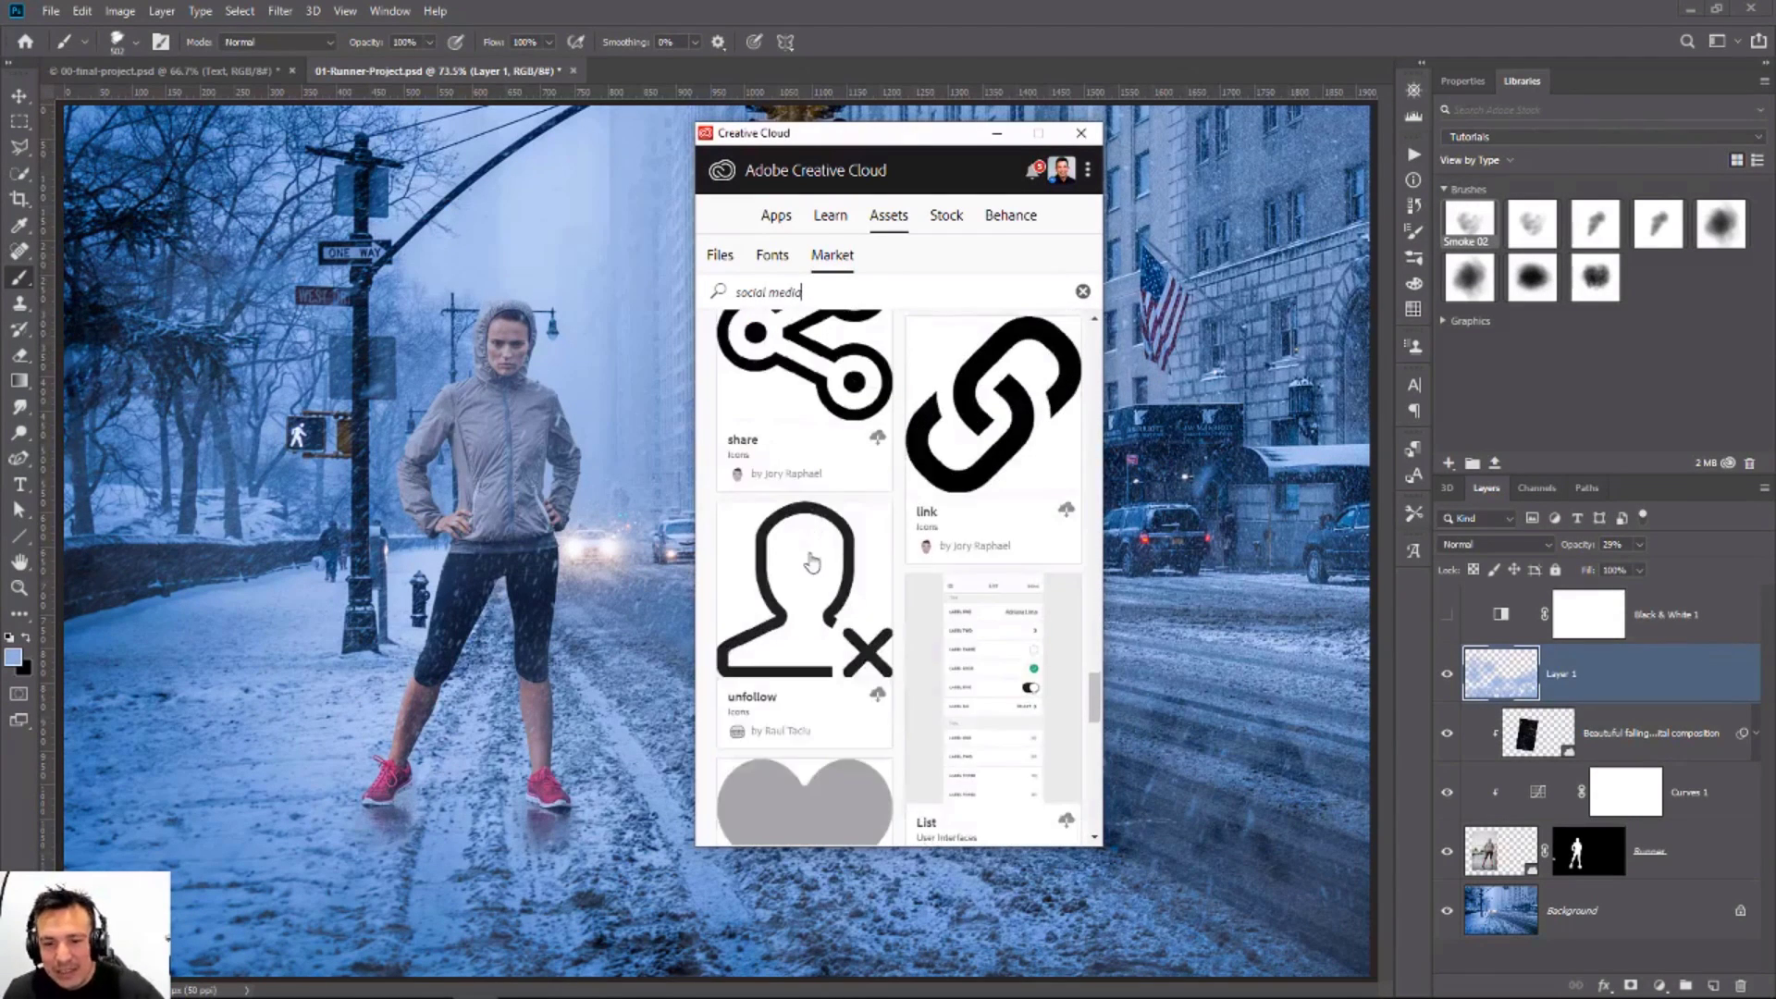
{"action": "scroll", "coordinate": [797, 555], "scroll_direction": "up", "scroll_amount": 8}
{"action": "scroll", "coordinate": [797, 573], "scroll_direction": "down", "scroll_amount": 3}
{"action": "scroll", "coordinate": [797, 578], "scroll_direction": "up", "scroll_amount": 10}
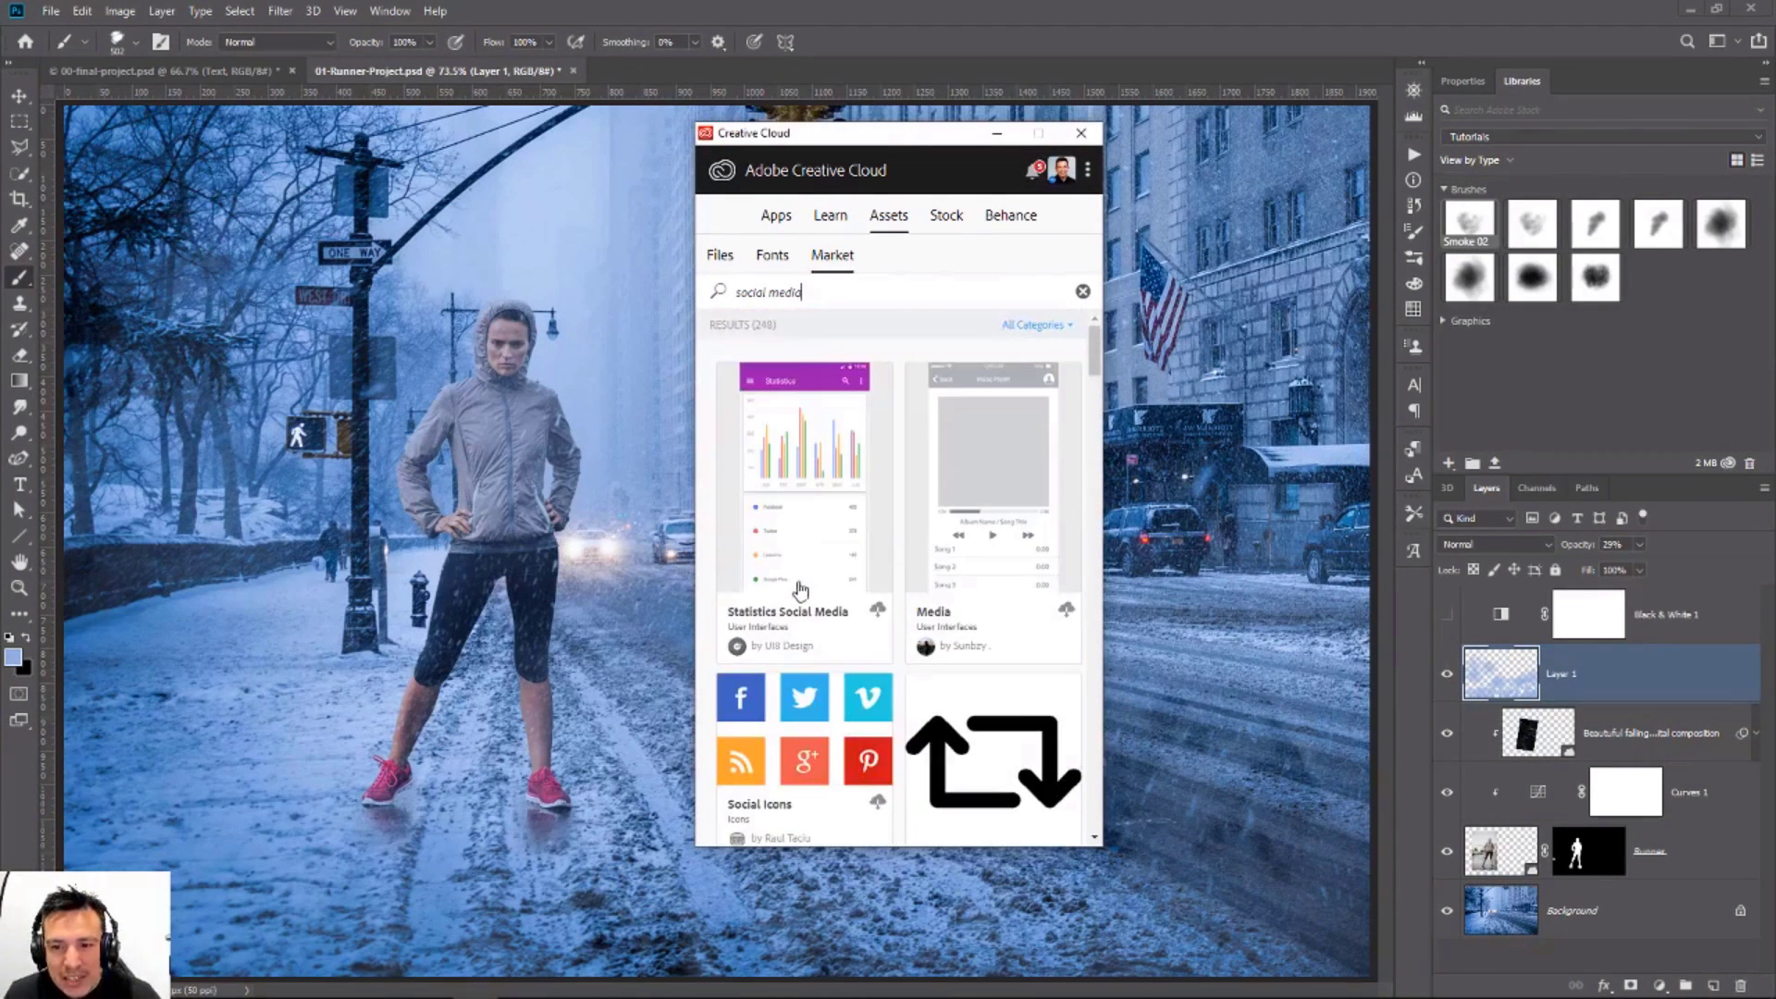
Step: Return to Photoshop and unlock the Background layer
{"action": "left_click", "coordinate": [997, 133]}
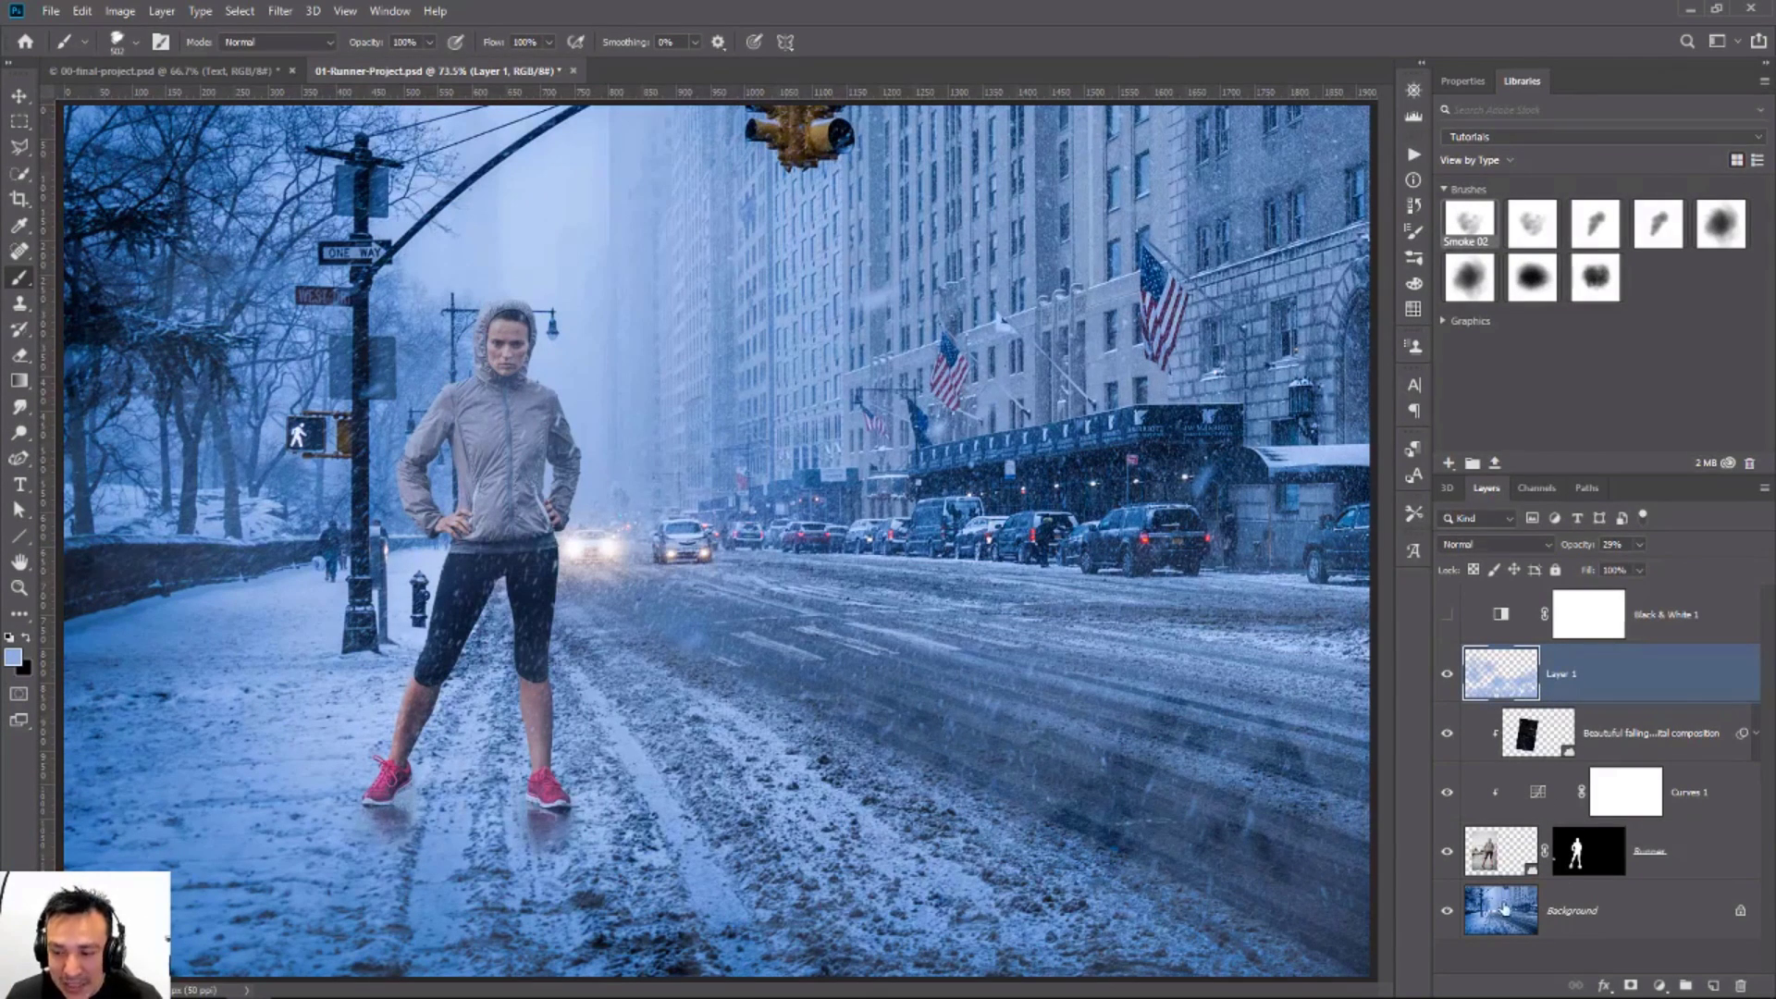
{"action": "left_click", "coordinate": [1741, 911]}
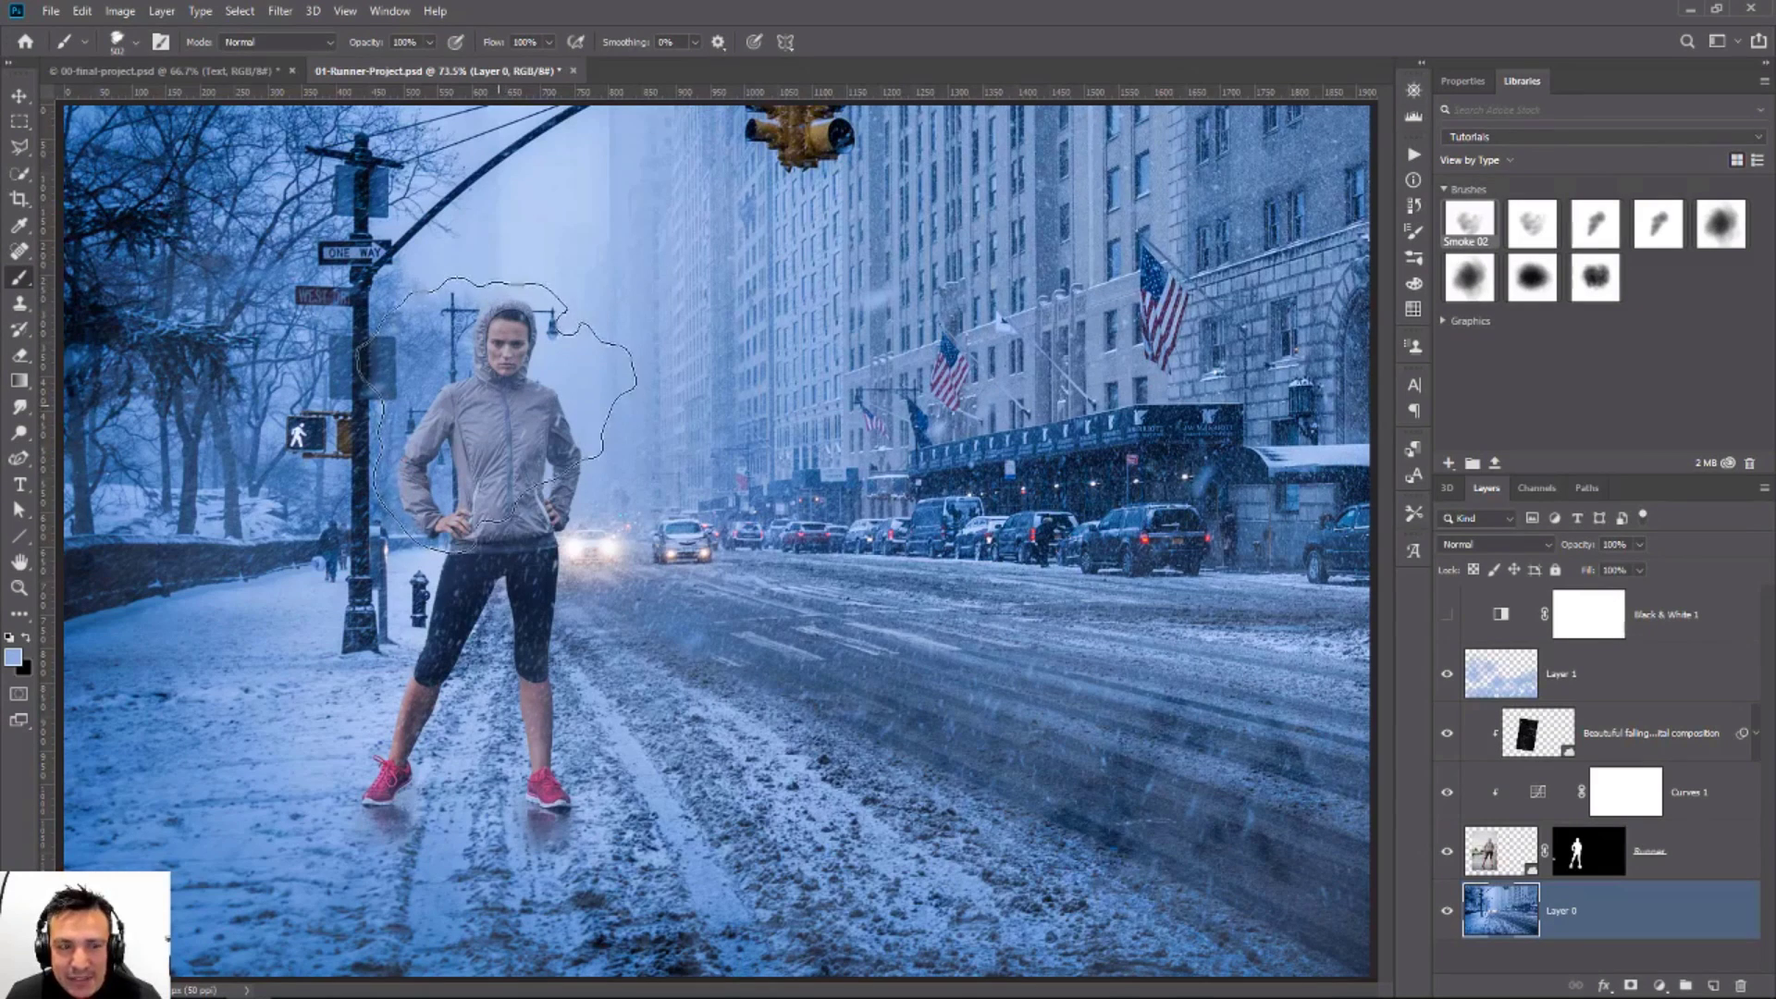
Step: Show the Text group in 00-final-project.psd to review the compositing topics, and return to 01-Runner-Project.psd
{"action": "left_click", "coordinate": [242, 70]}
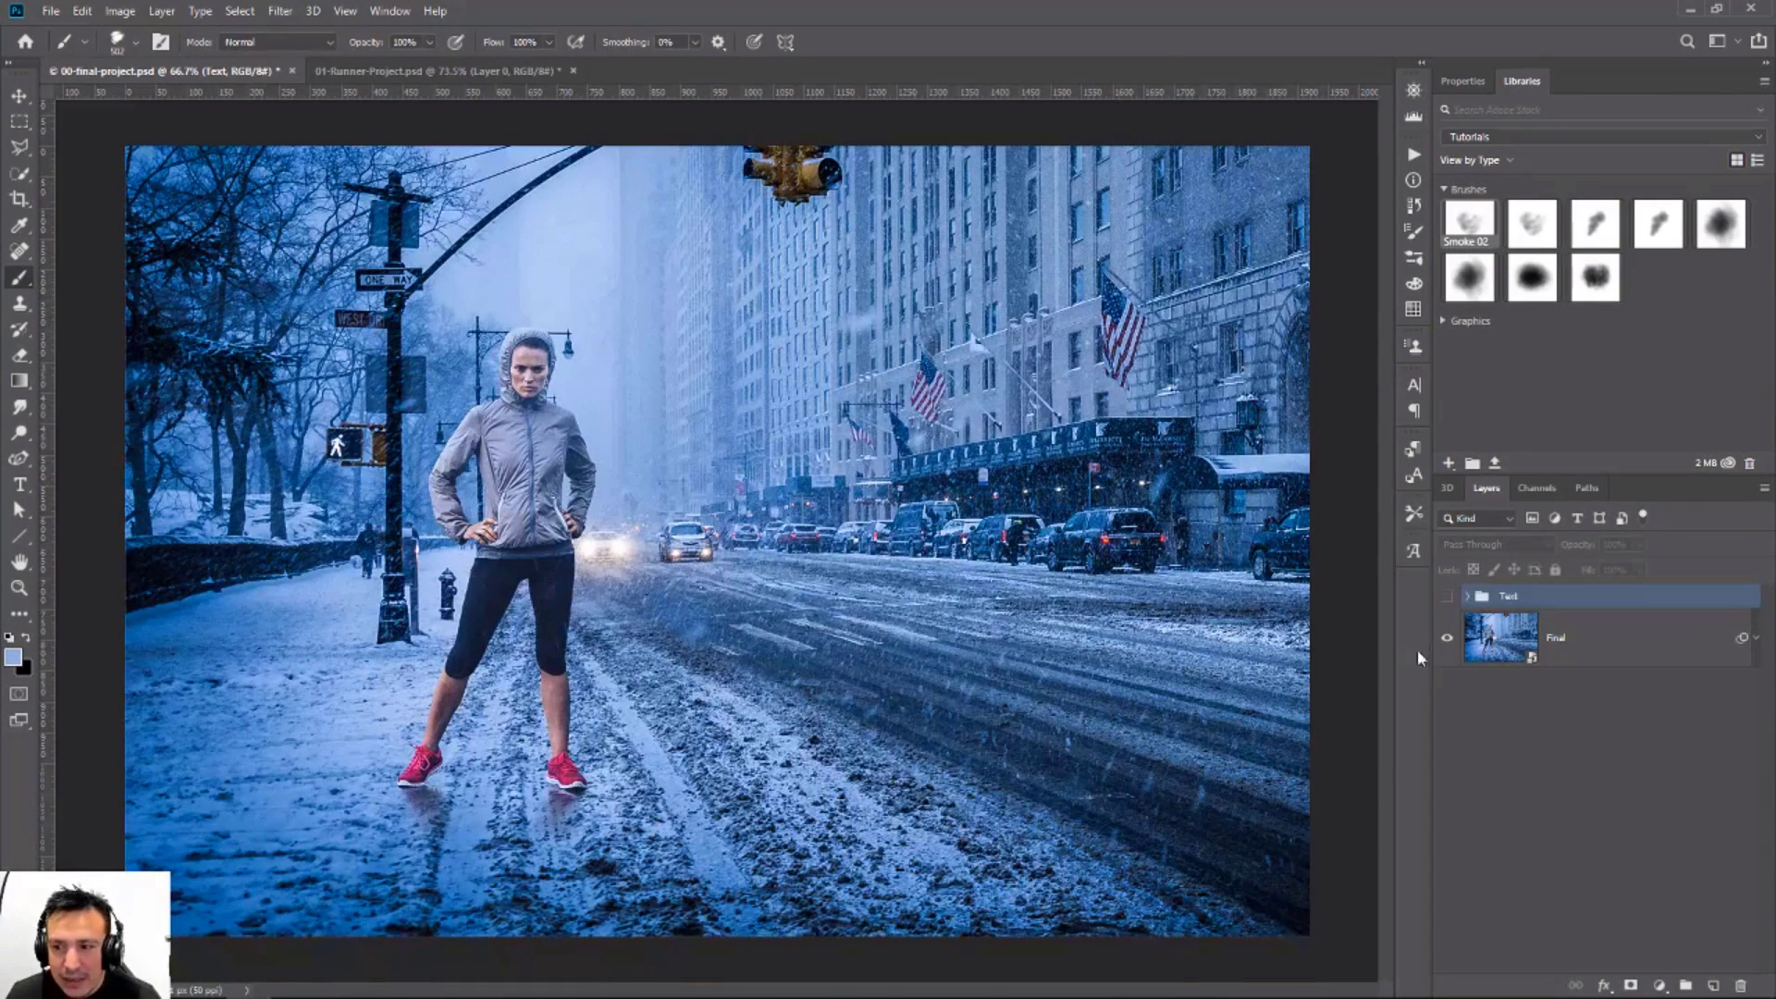
{"action": "left_click", "coordinate": [1446, 596]}
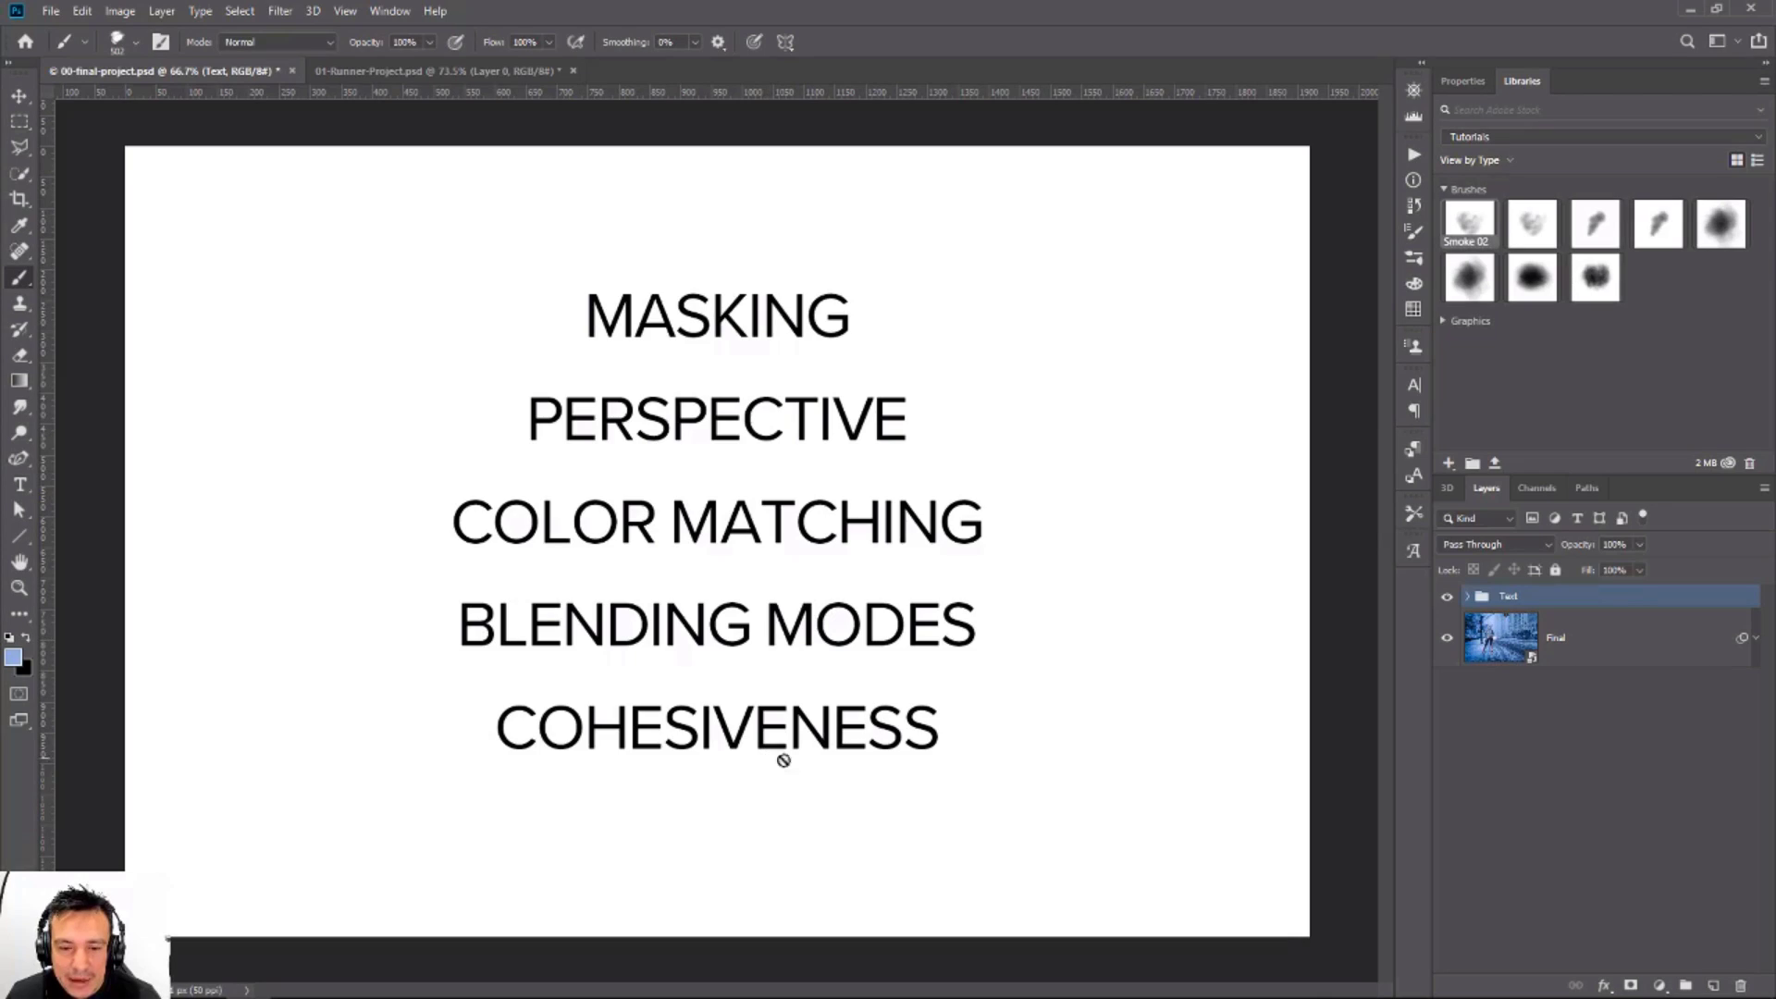
{"action": "left_click", "coordinate": [435, 70]}
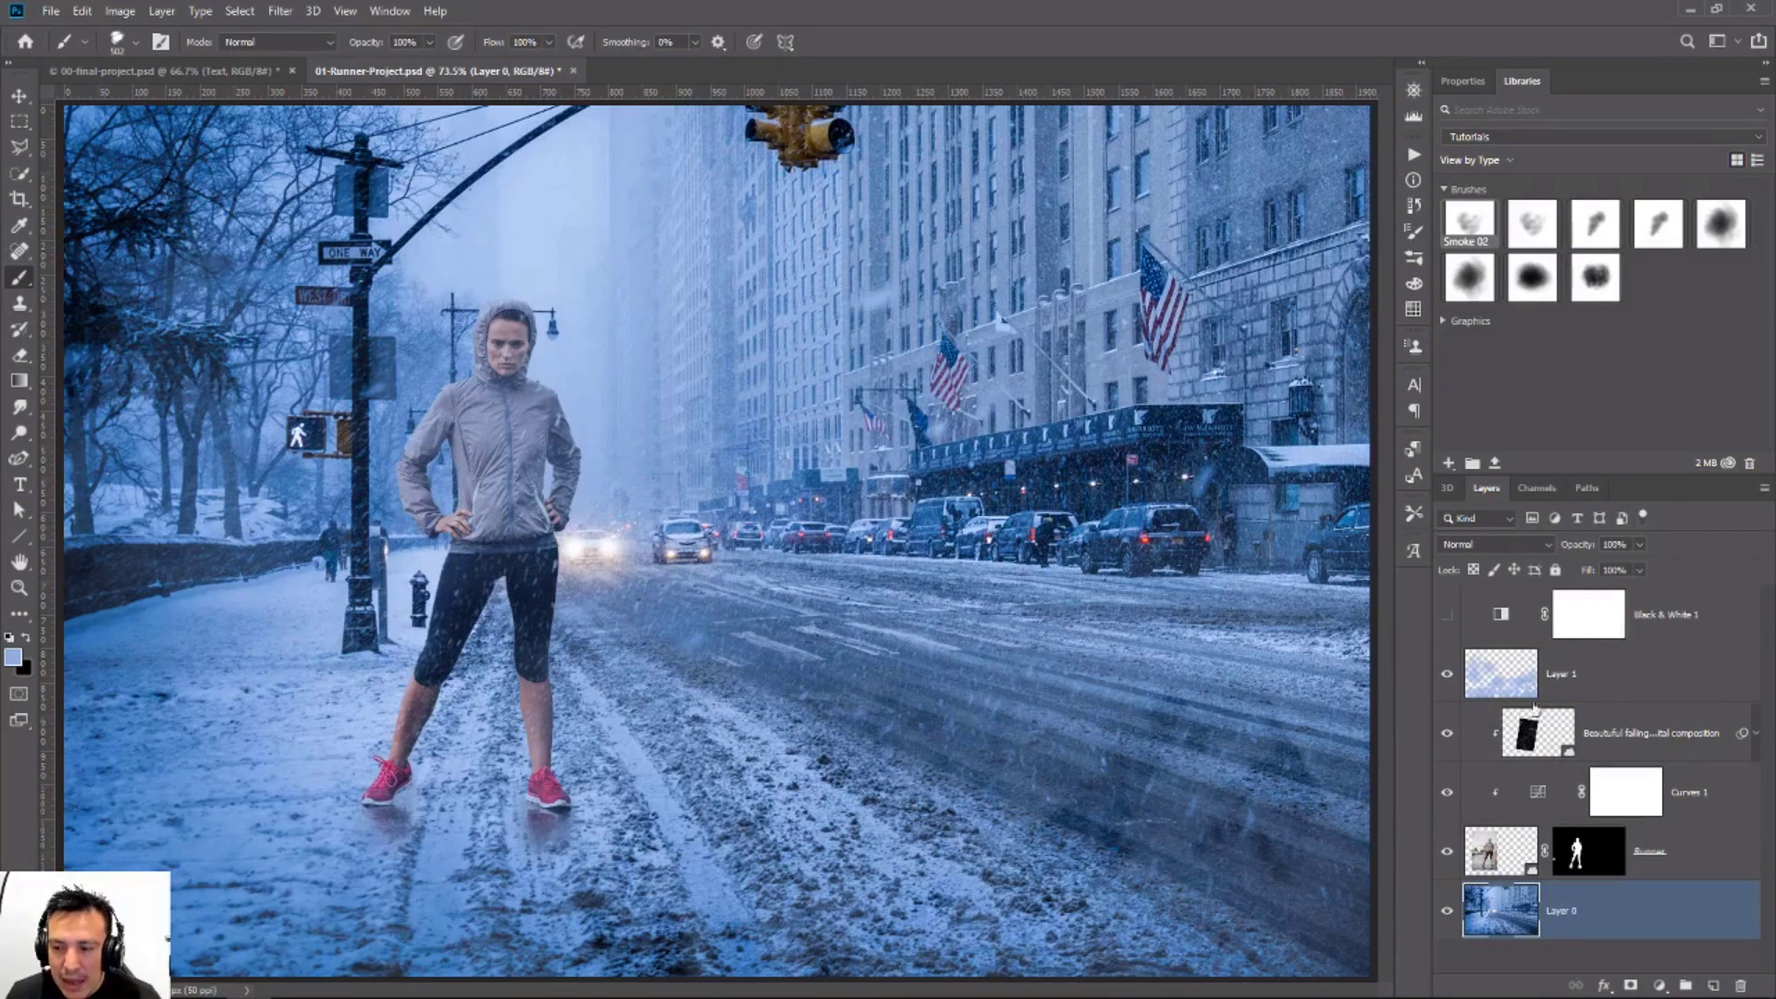
Step: Convert all layers below the Black & White adjustment into one smart object and open its contents
{"action": "left_click", "coordinate": [1593, 684], "text": "shift"}
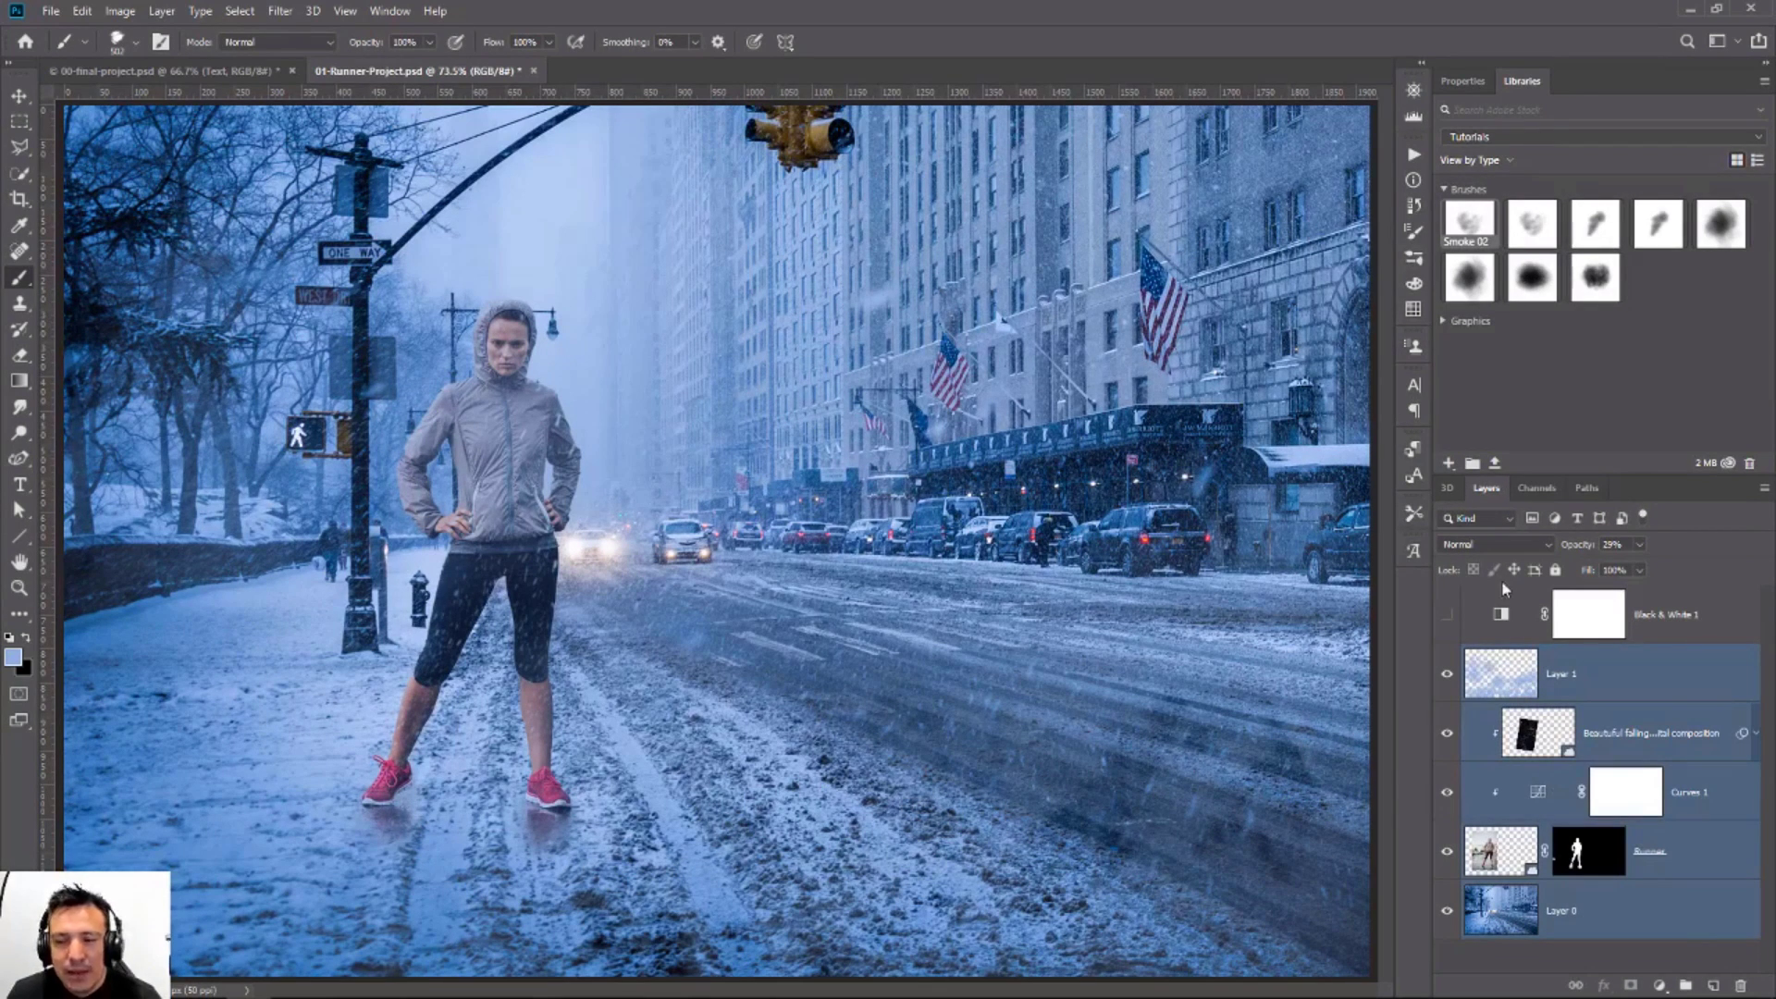
{"action": "right_click", "coordinate": [1663, 683]}
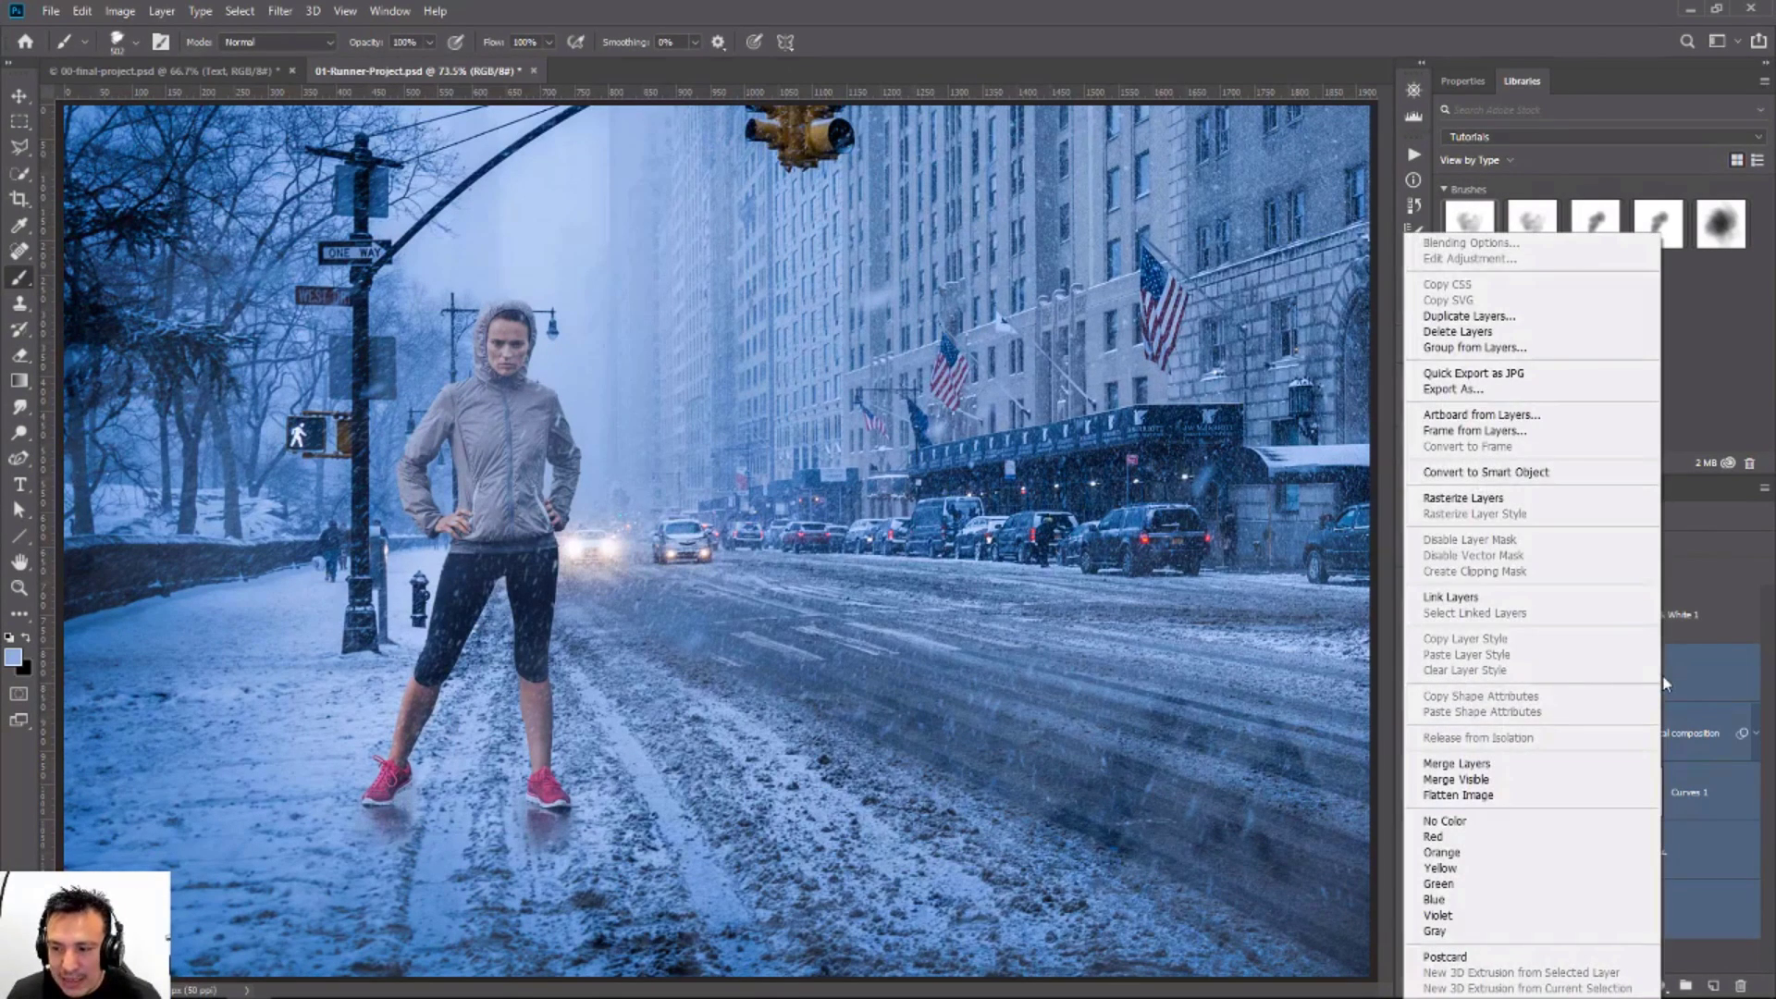
{"action": "left_click", "coordinate": [1522, 472]}
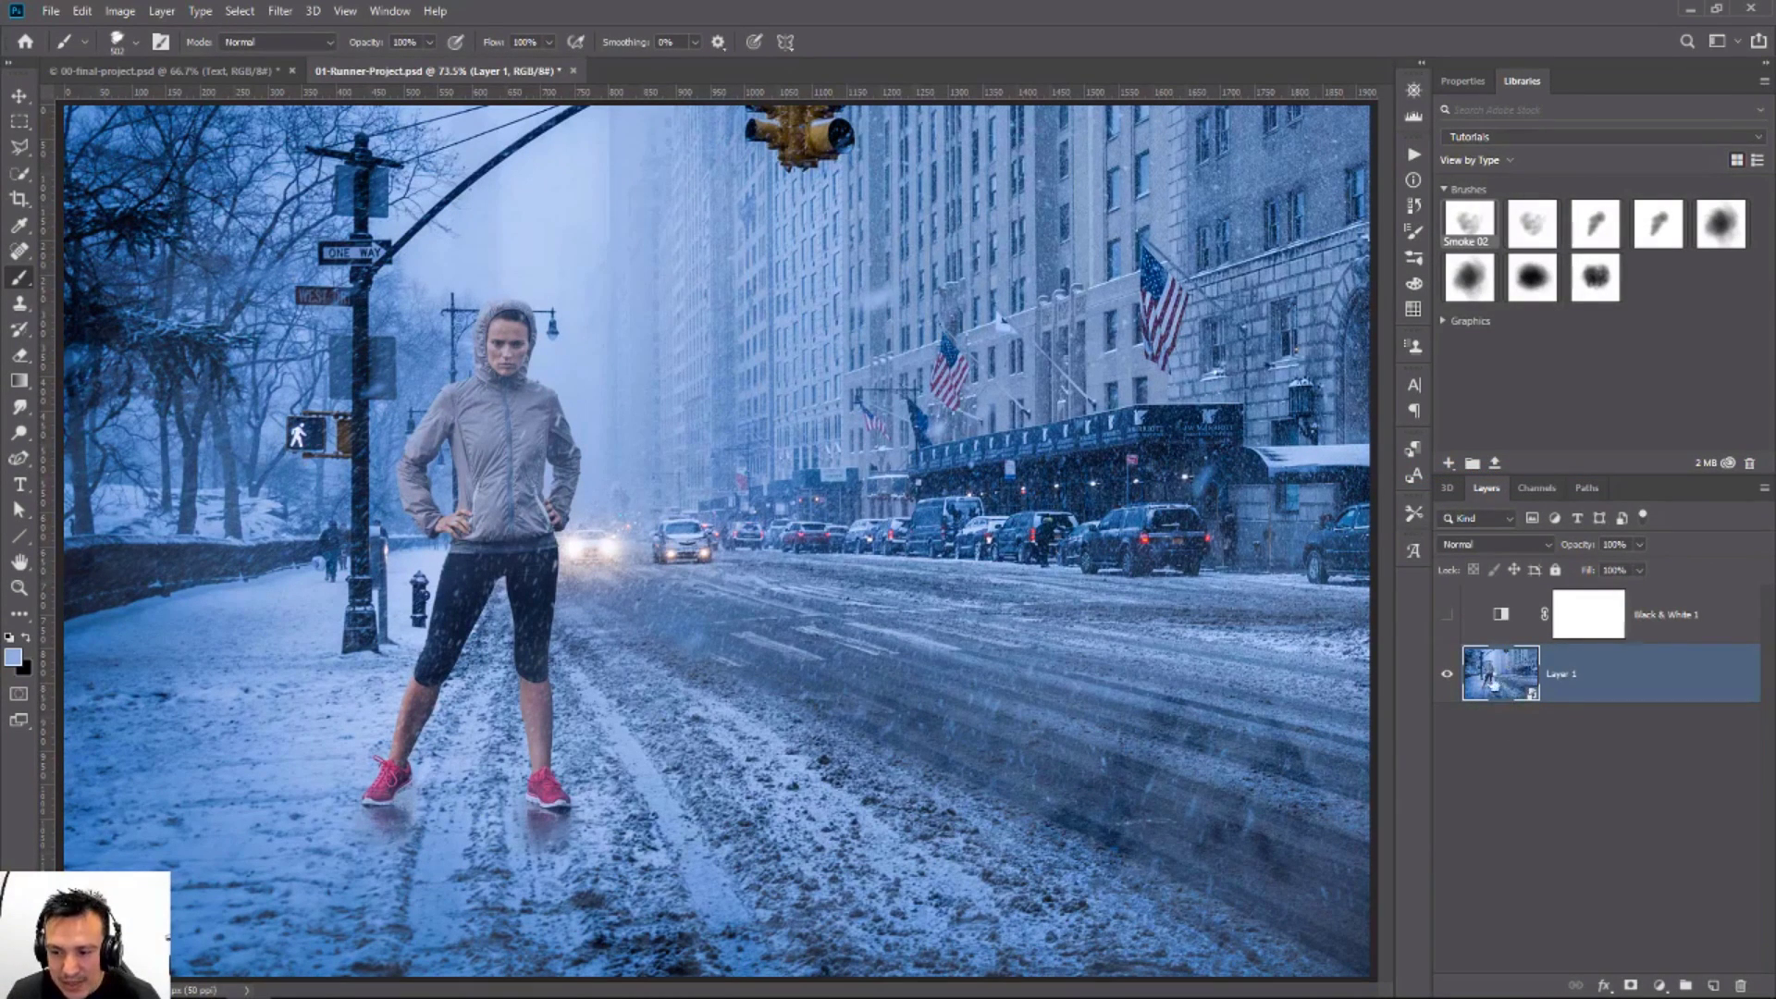
{"action": "double_click", "coordinate": [1500, 673]}
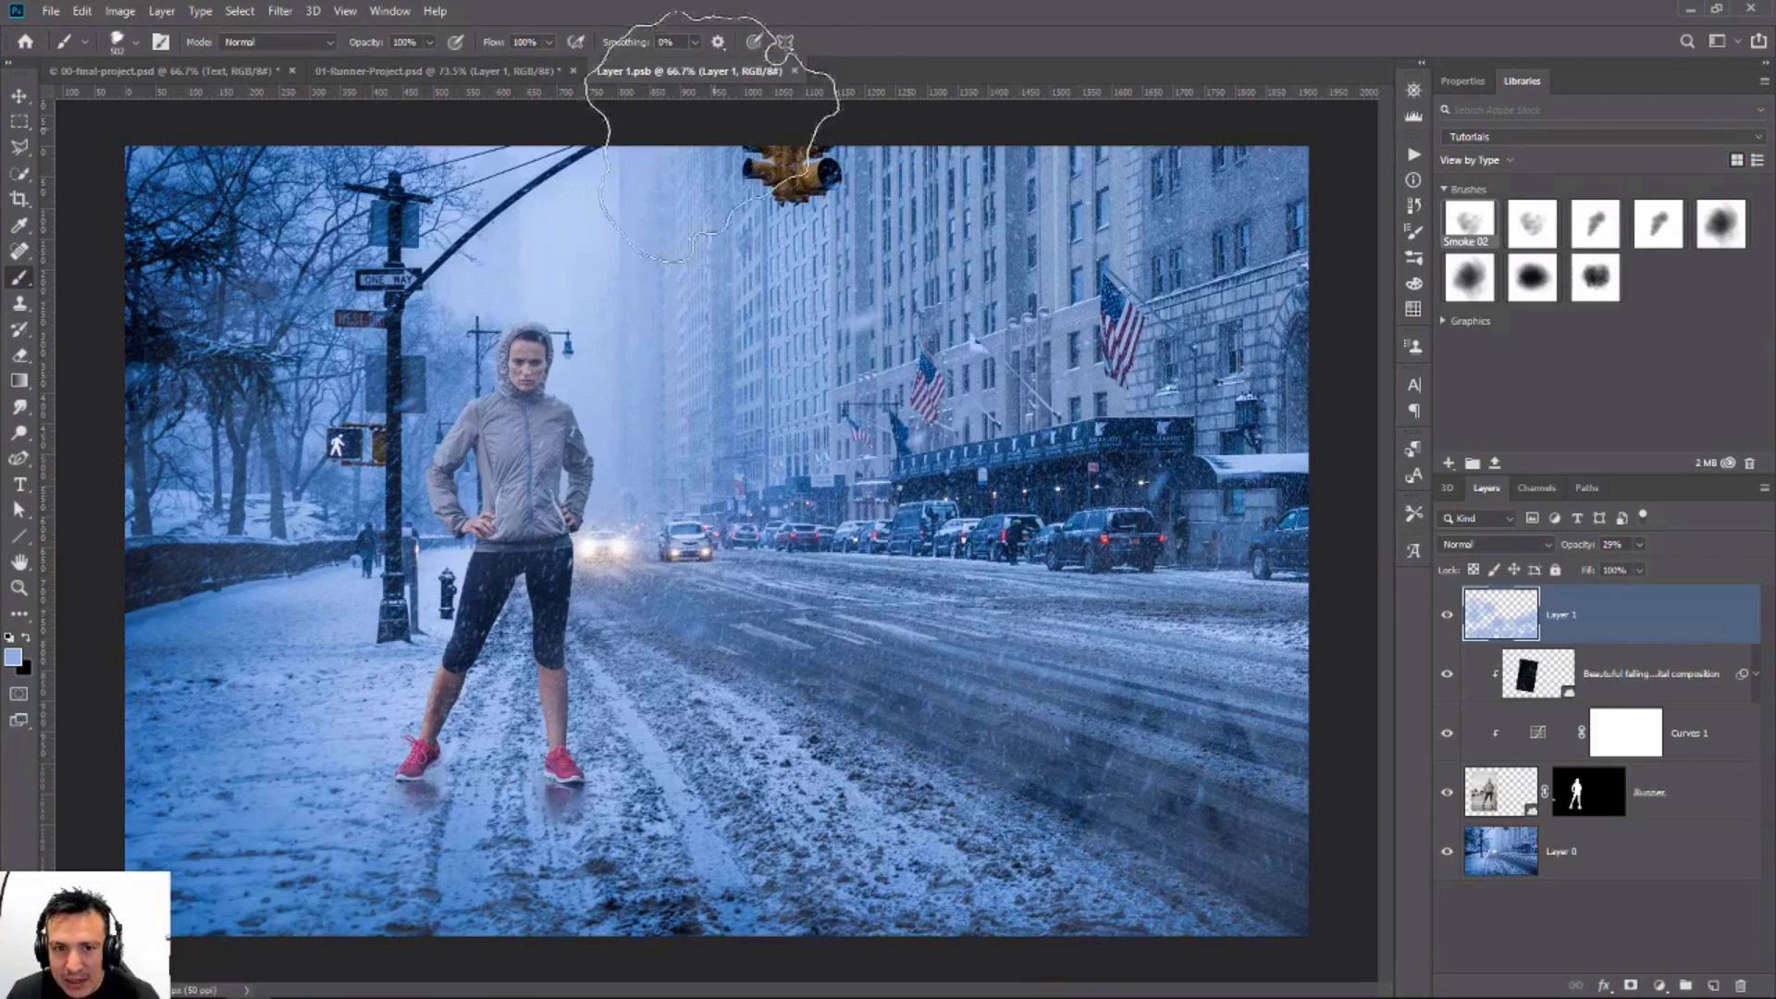
Step: Close the smart object contents and start a Camera Raw Filter on Layer 1 with Temperature -12, Shadows -17, Clarity +42 and Vibrance +18
{"action": "left_click", "coordinate": [794, 72]}
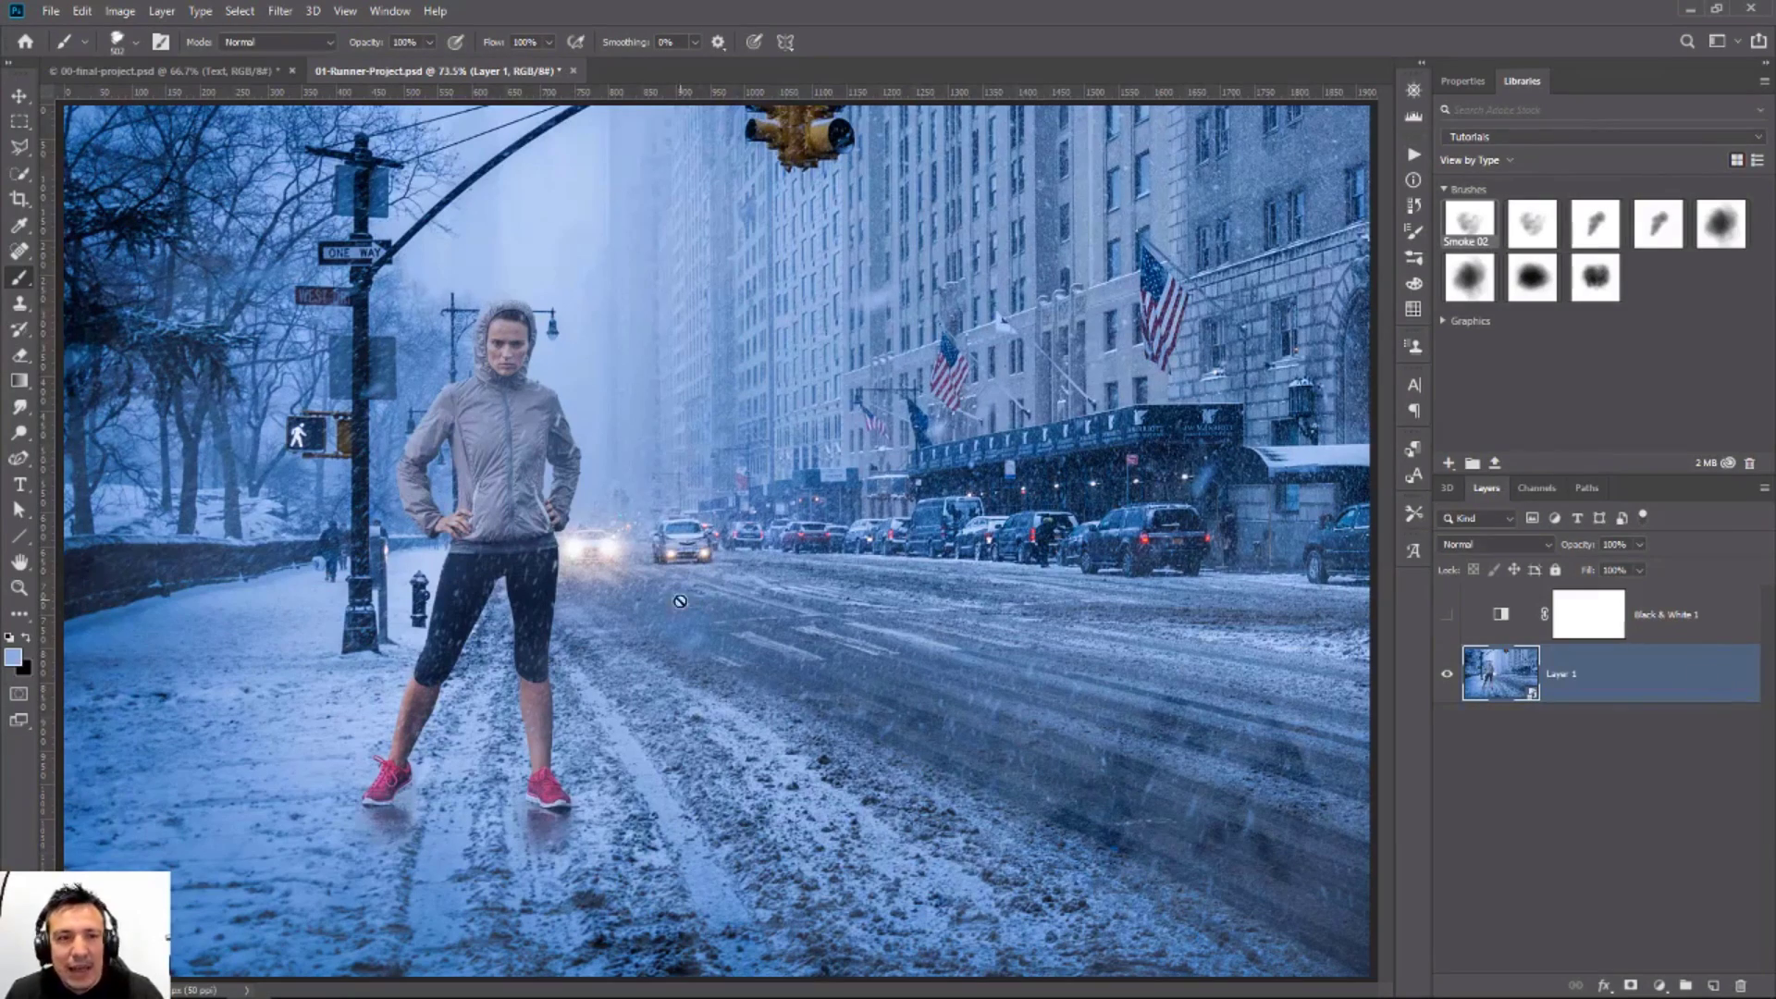
{"action": "left_click", "coordinate": [279, 11]}
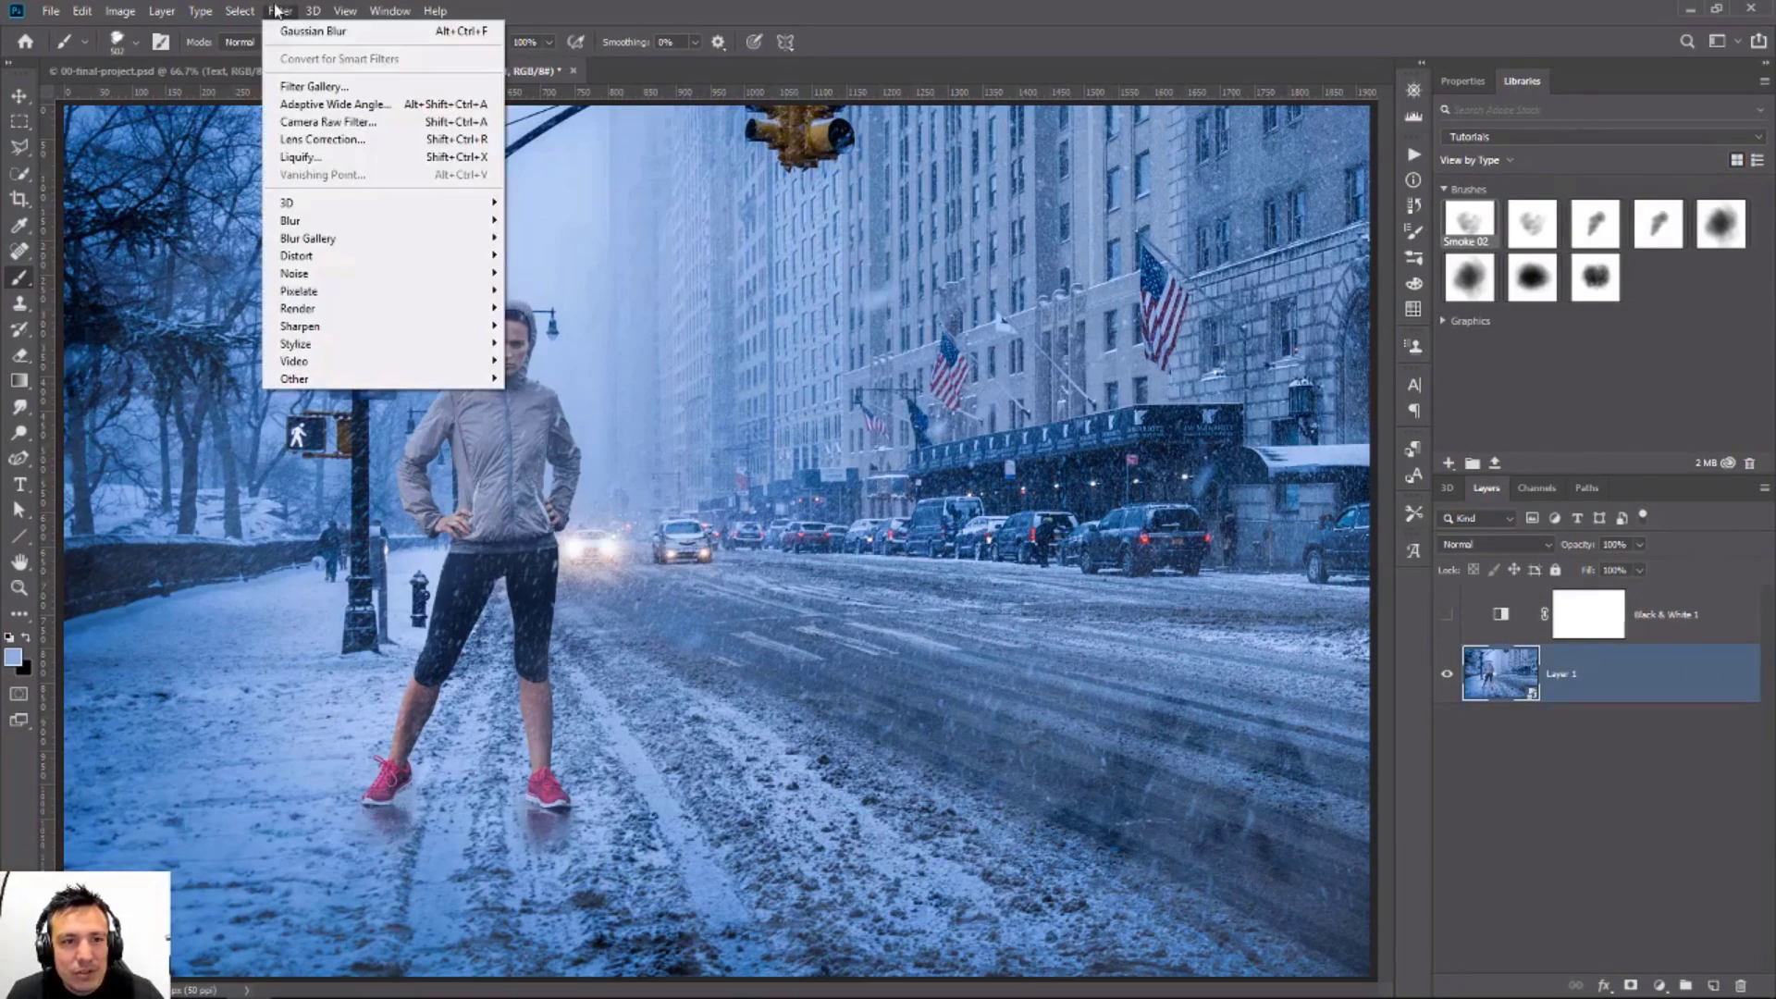
{"action": "left_click", "coordinate": [319, 121]}
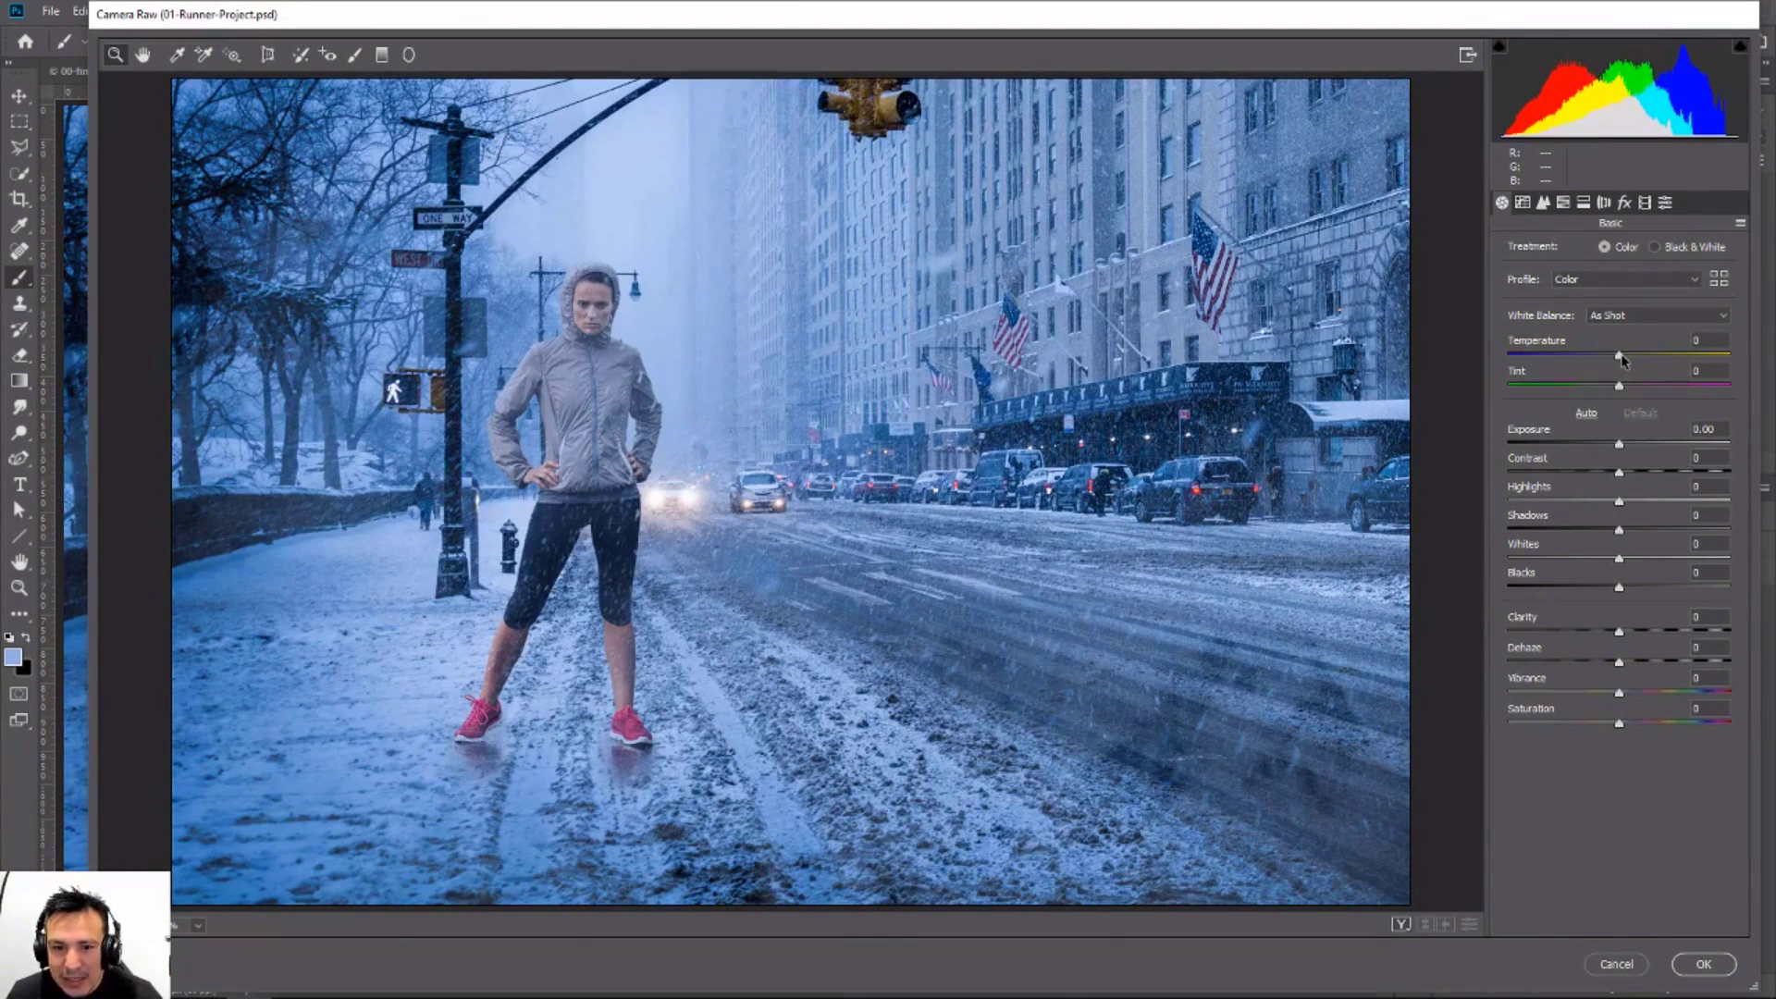
{"action": "left_click_drag", "start_coordinate": [1620, 357], "coordinate": [1607, 357]}
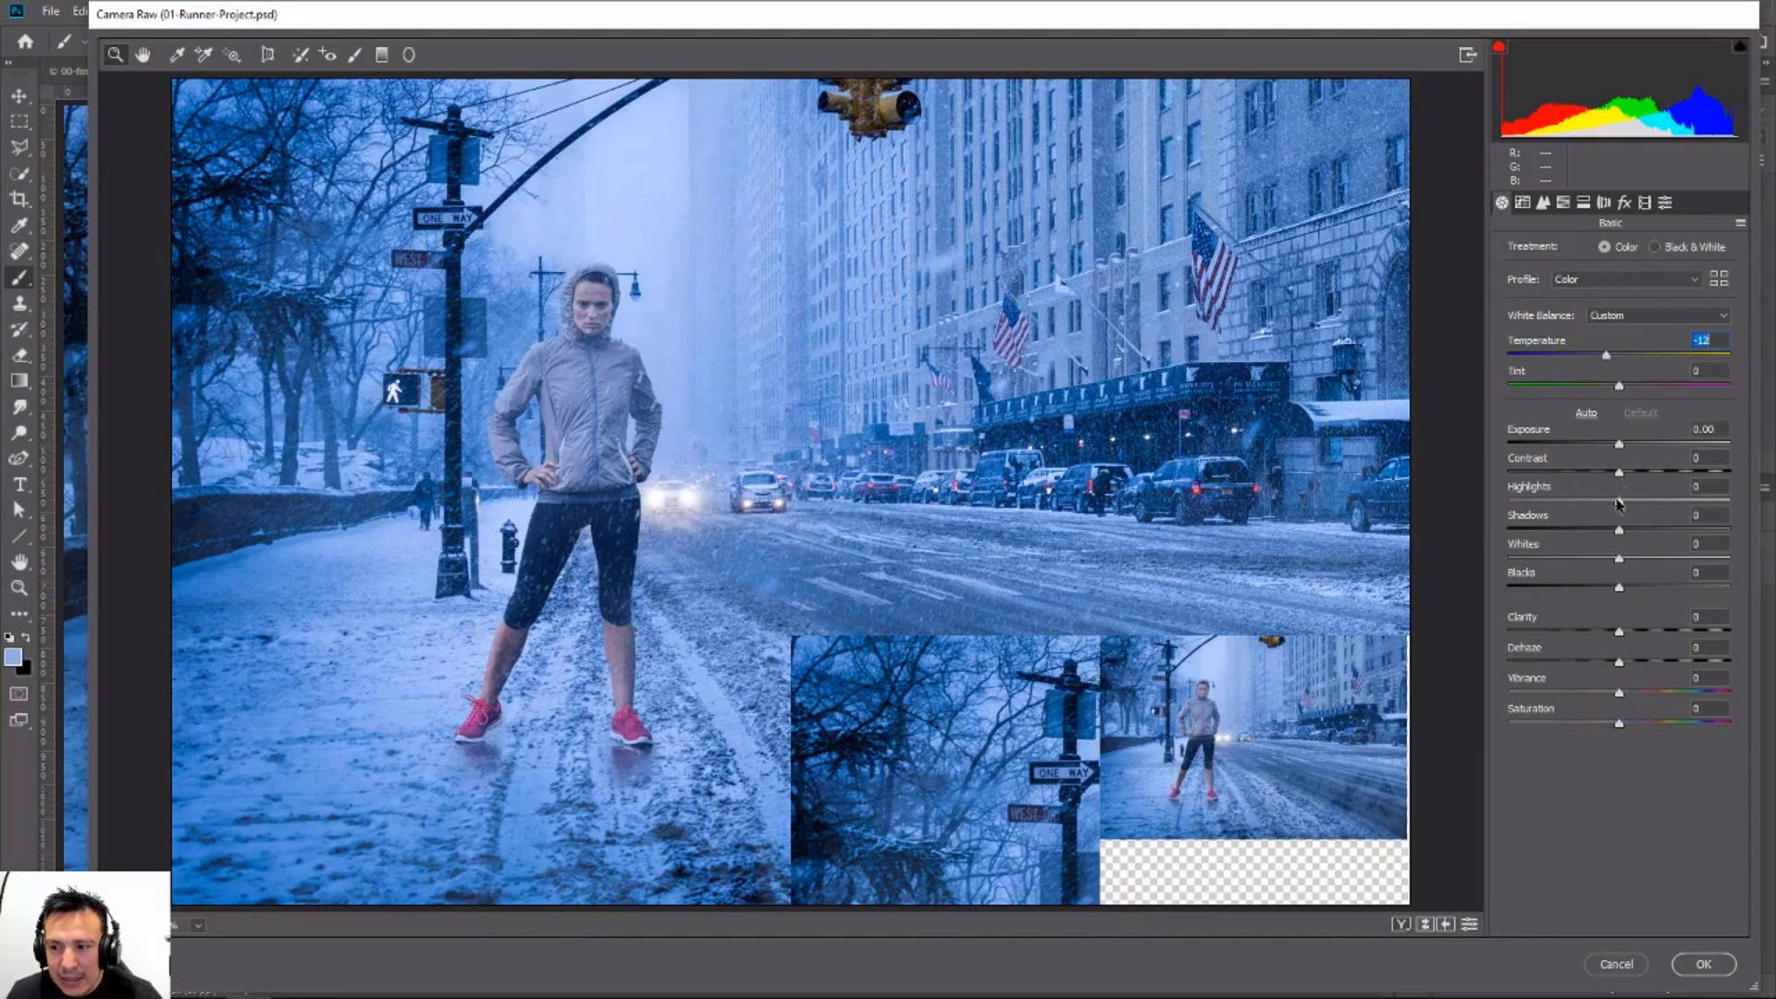
{"action": "left_click_drag", "start_coordinate": [1620, 530], "coordinate": [1601, 533]}
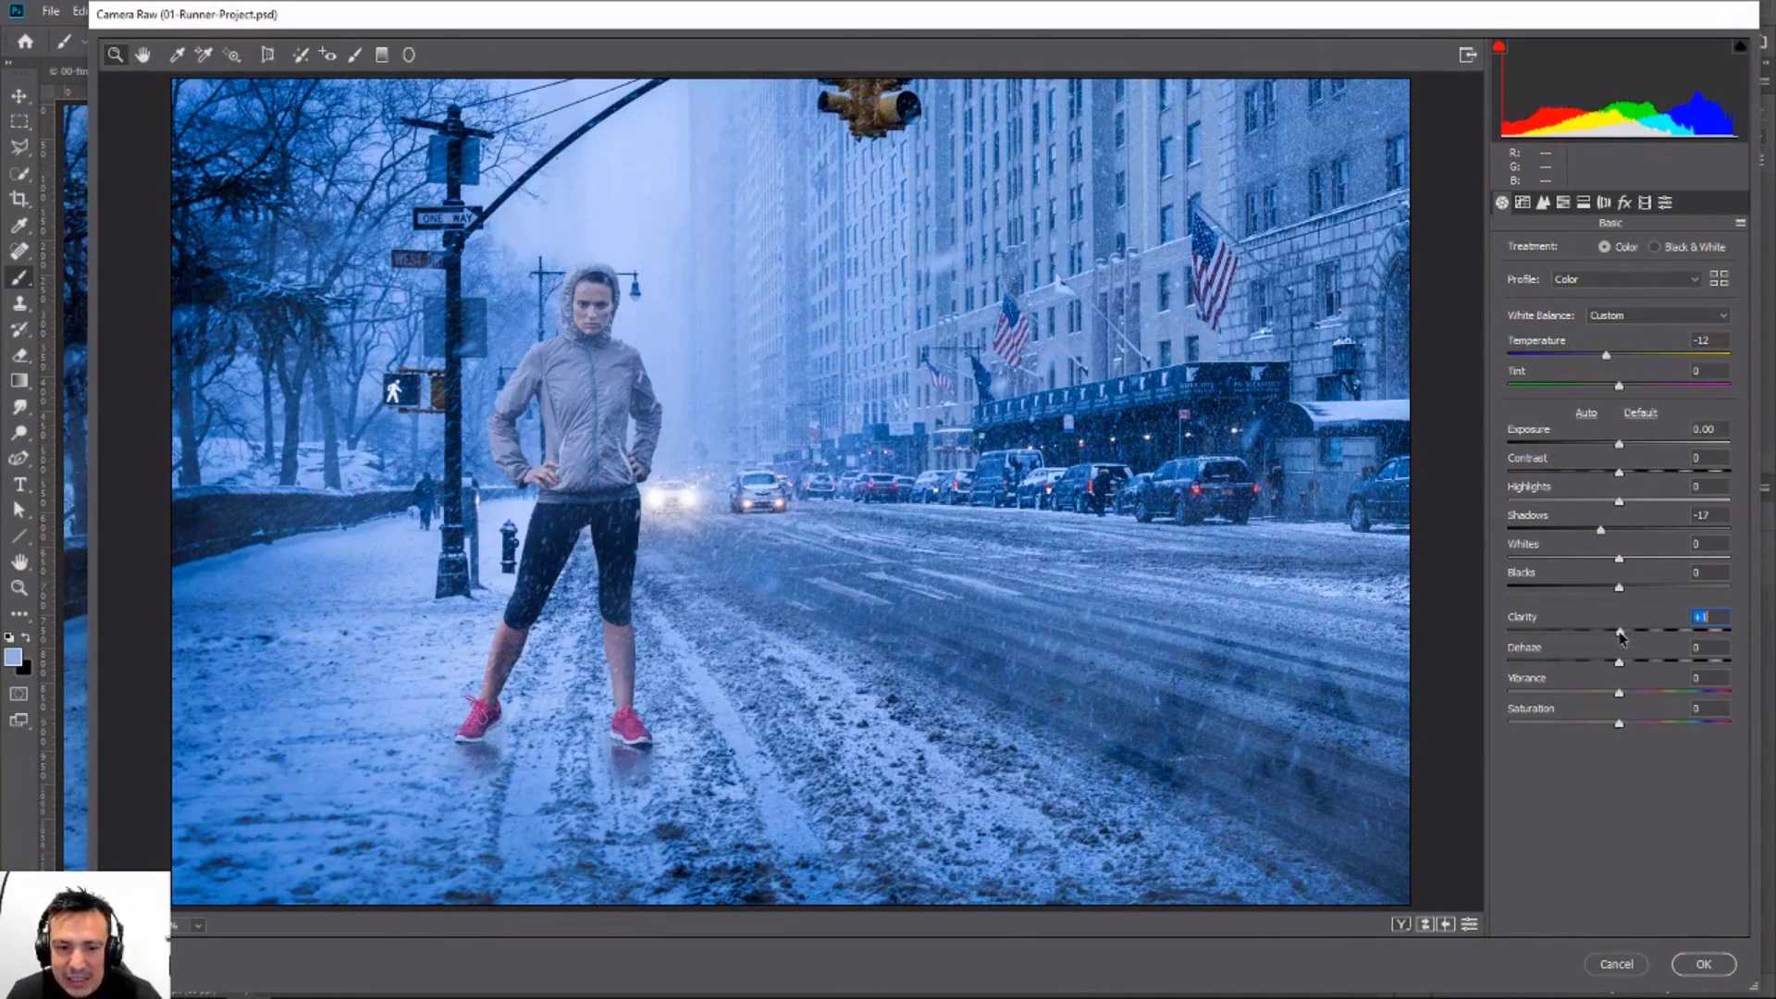
{"action": "left_click_drag", "start_coordinate": [1619, 634], "coordinate": [1676, 635]}
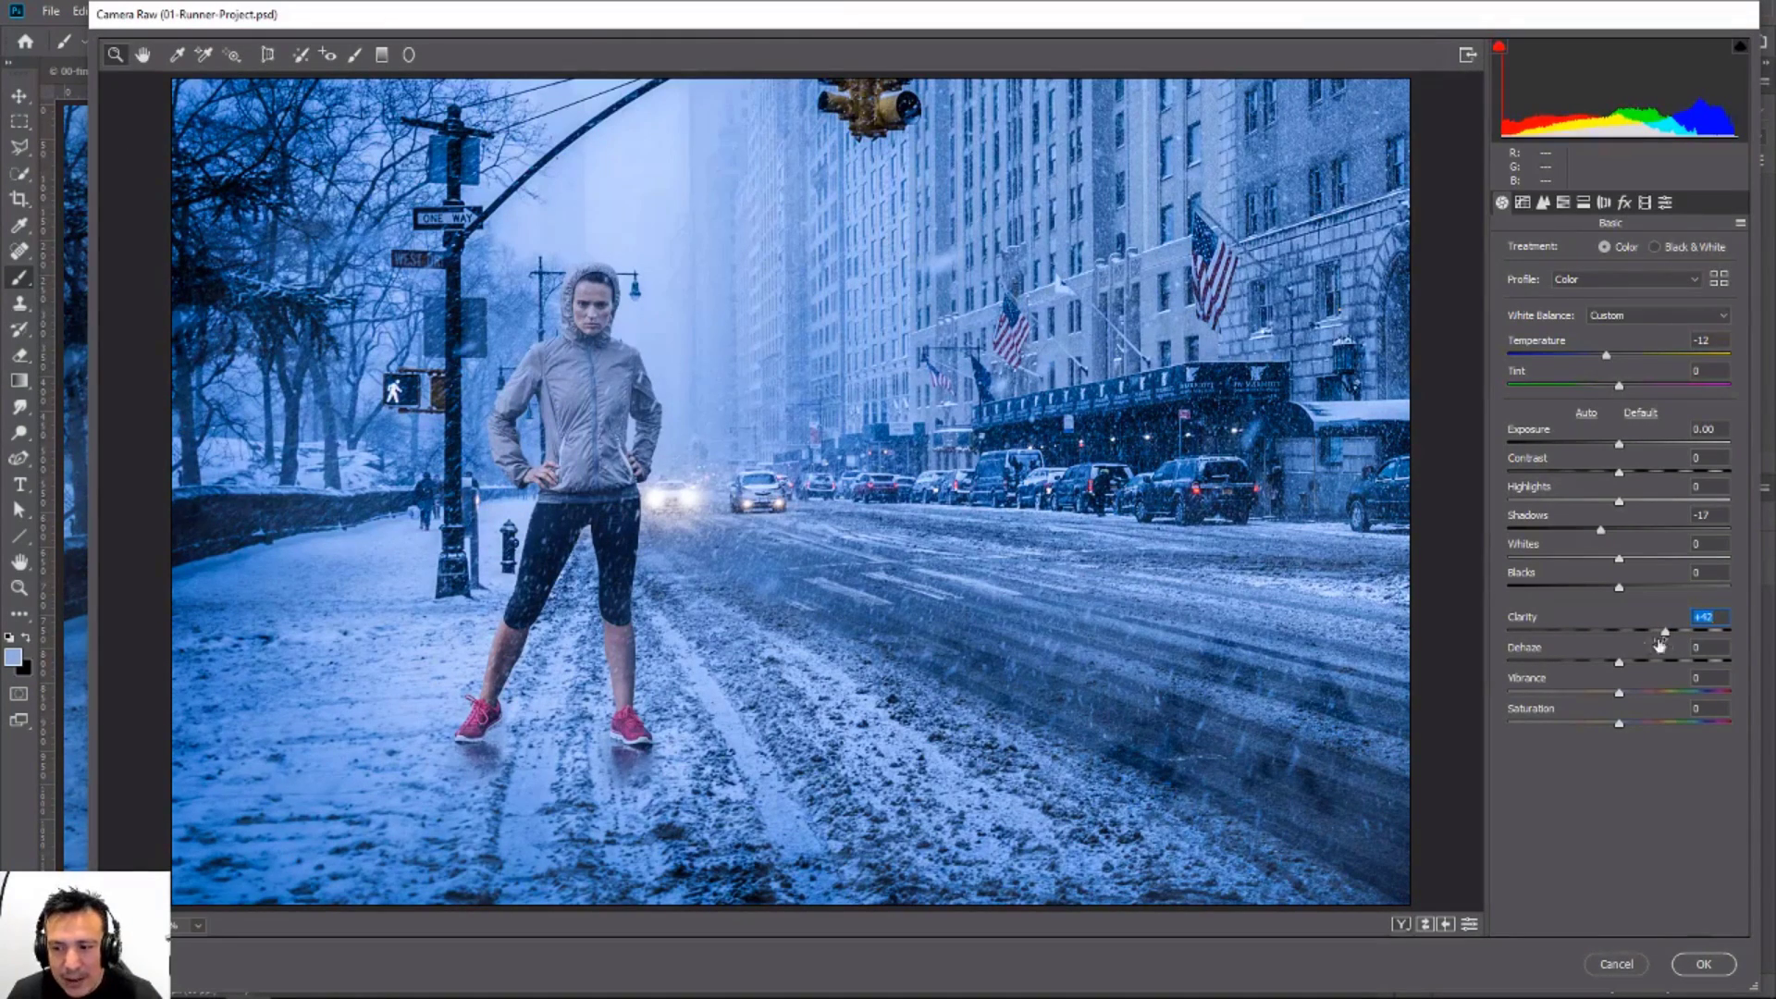
{"action": "left_click_drag", "start_coordinate": [1619, 694], "coordinate": [1638, 694]}
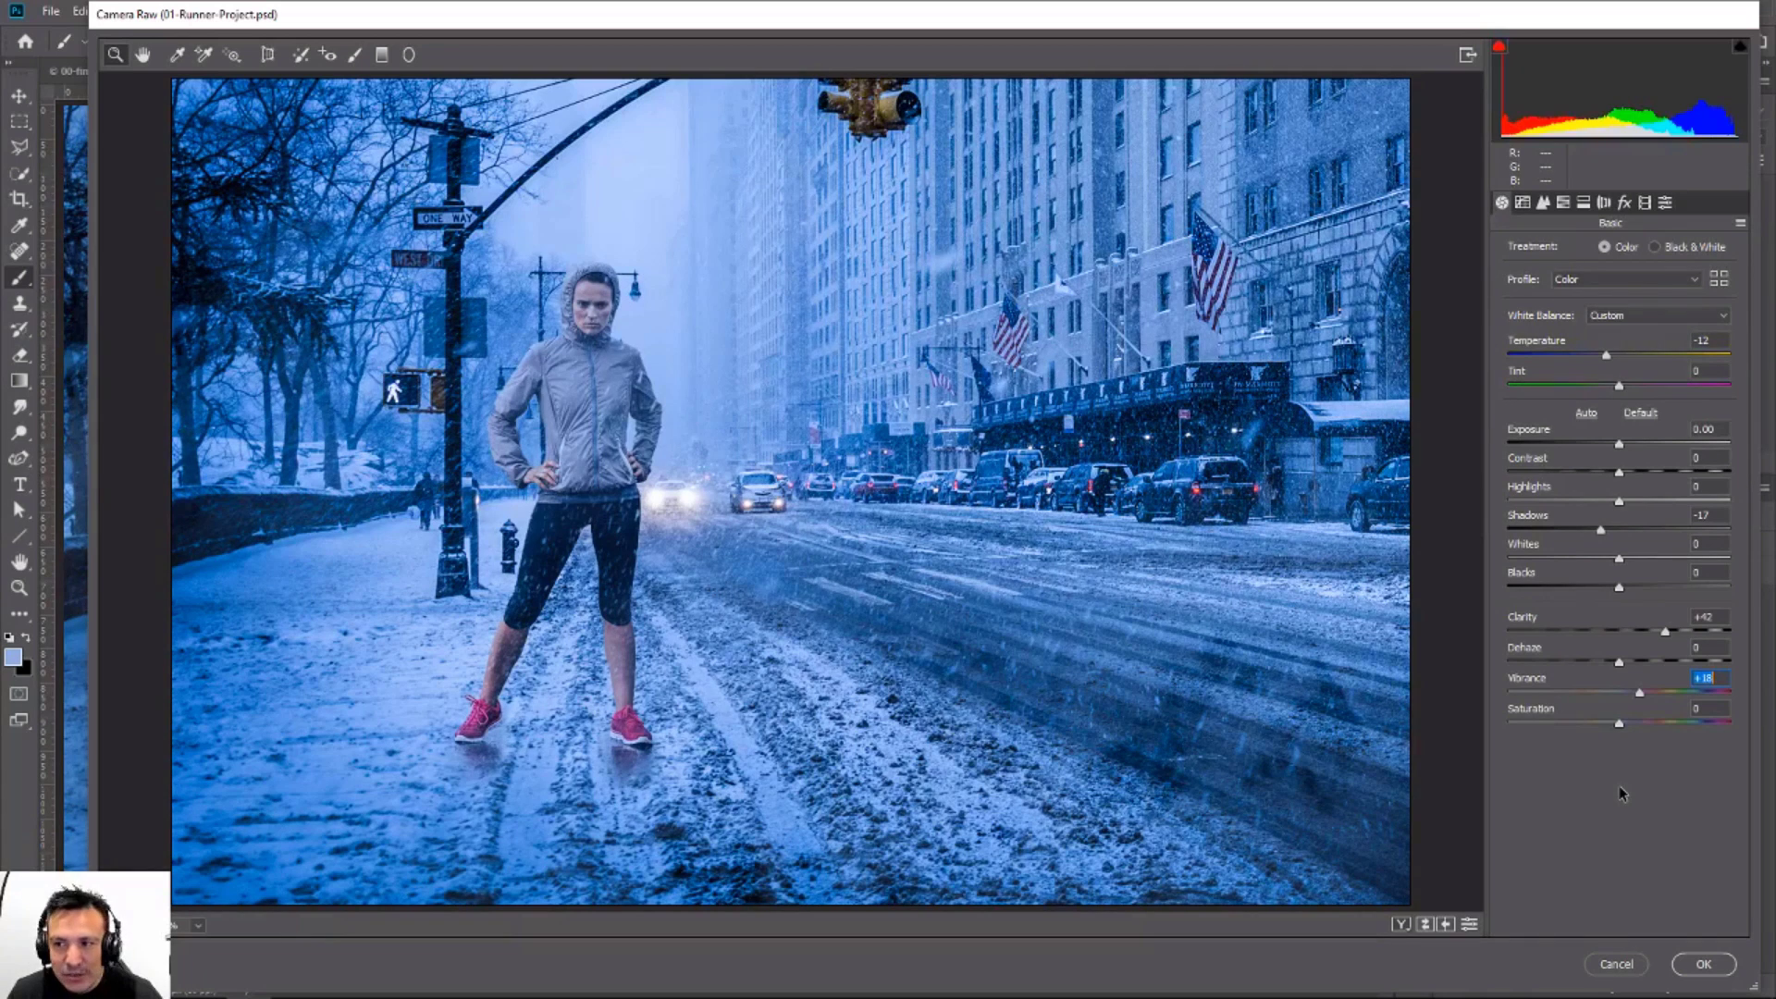
Step: Try a sharpening Amount of 74, examine the runner closer up, and reduce the Amount to 58
{"action": "left_click", "coordinate": [1542, 203]}
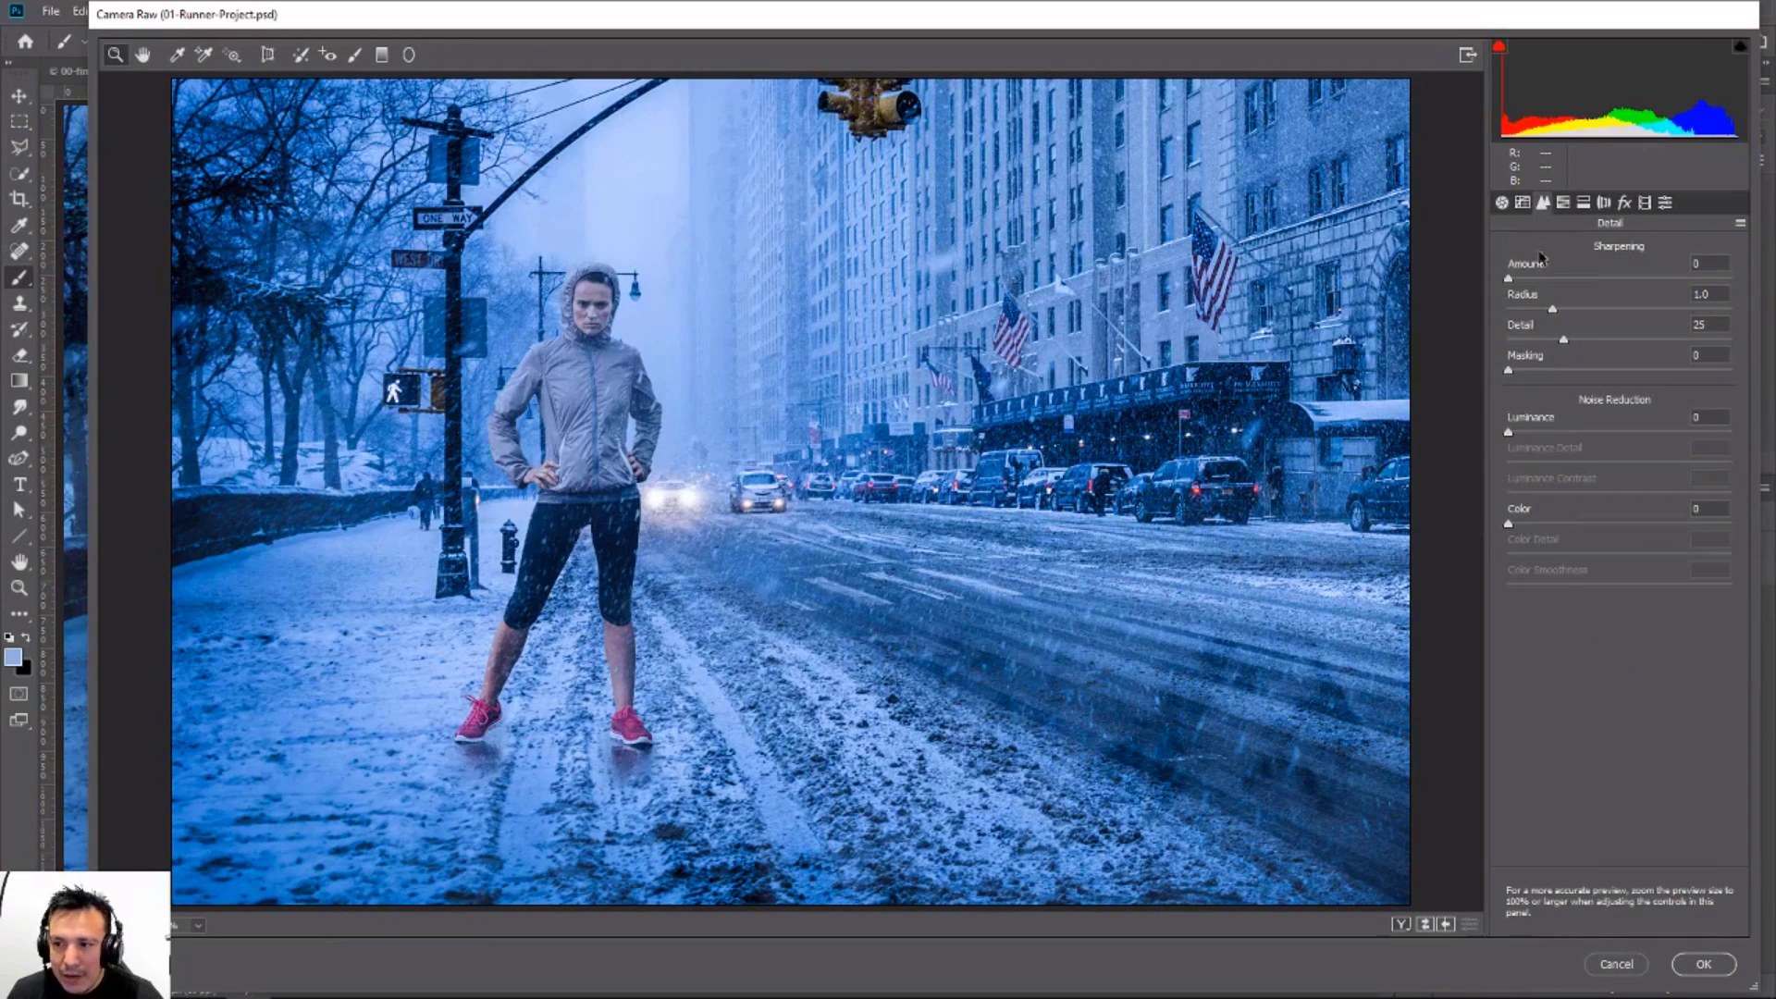
{"action": "left_click_drag", "start_coordinate": [1510, 281], "coordinate": [1617, 280]}
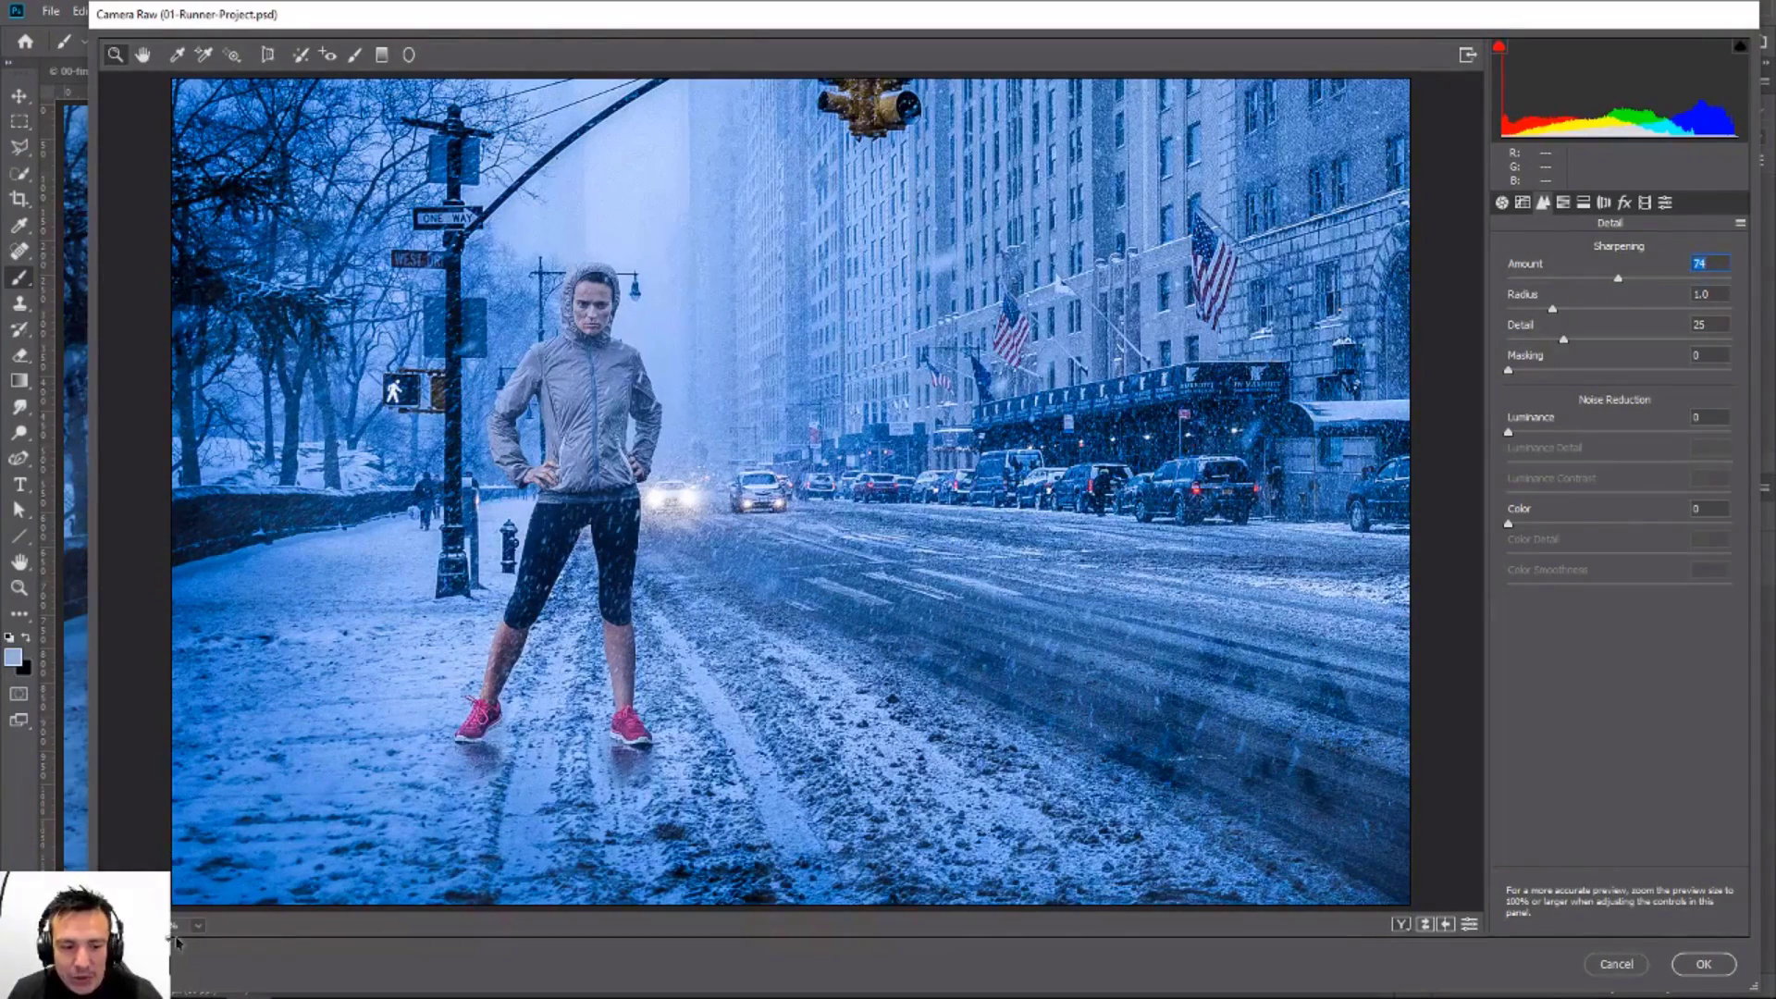
{"action": "left_click", "coordinate": [131, 926]}
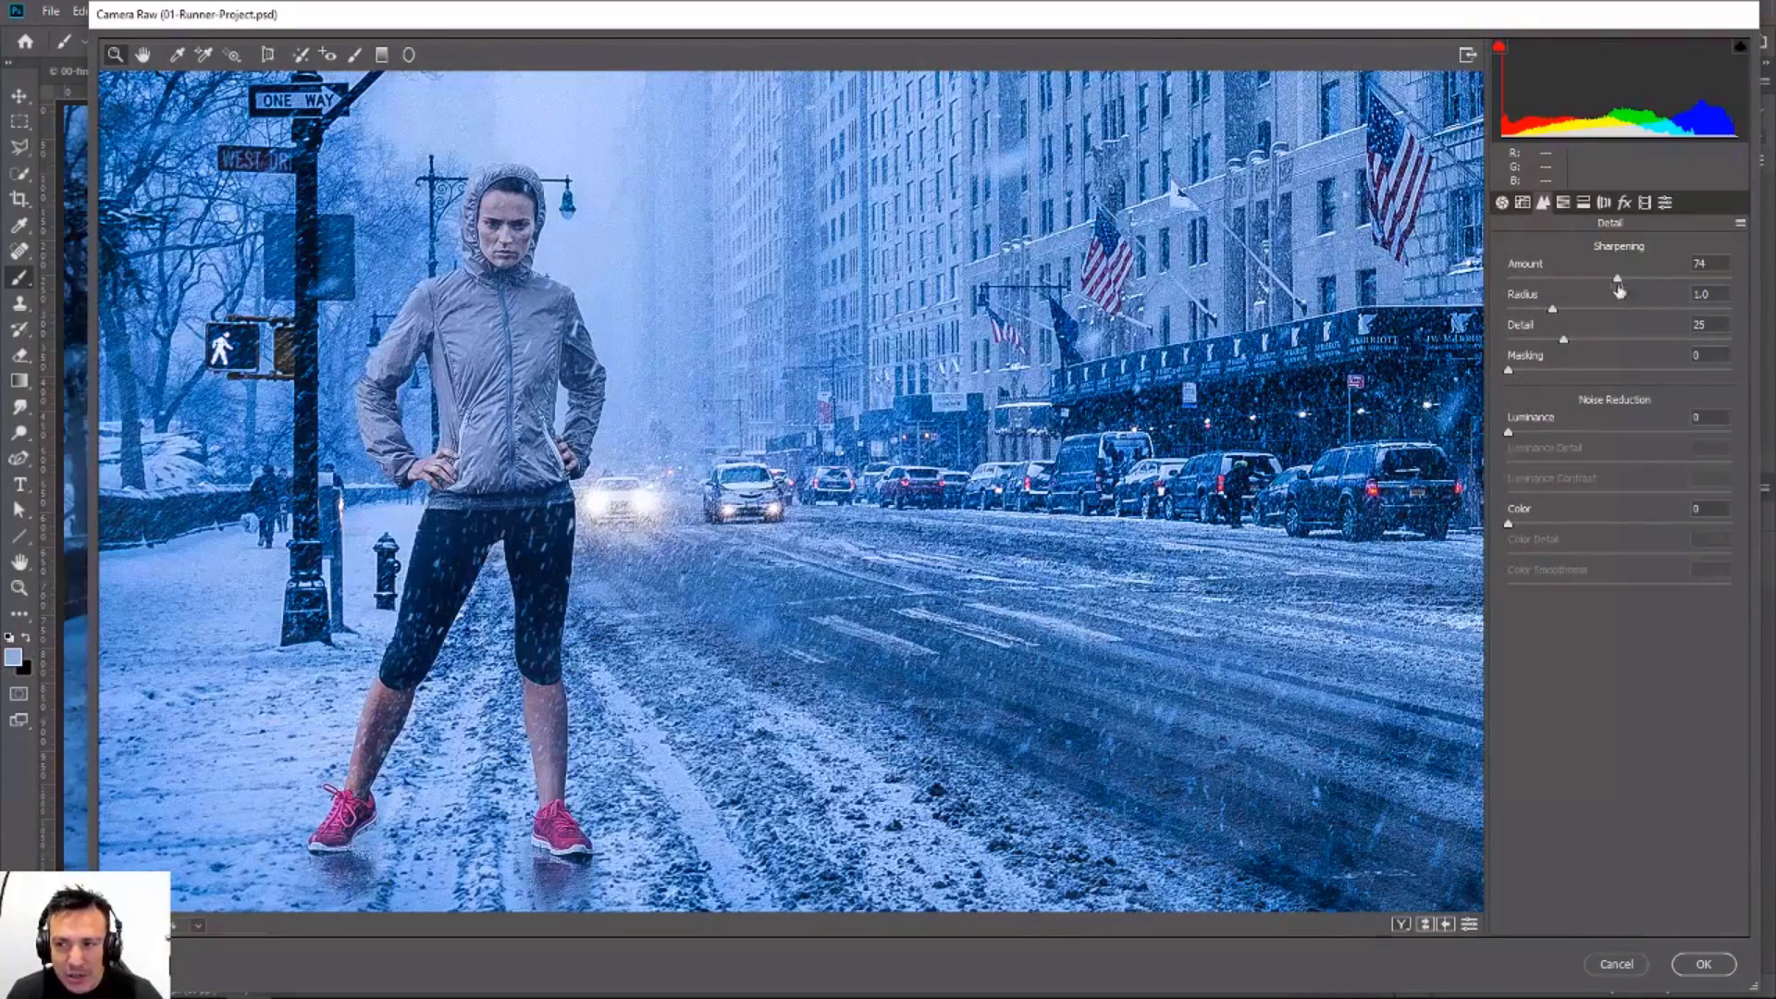
{"action": "left_click_drag", "start_coordinate": [1619, 280], "coordinate": [1567, 294]}
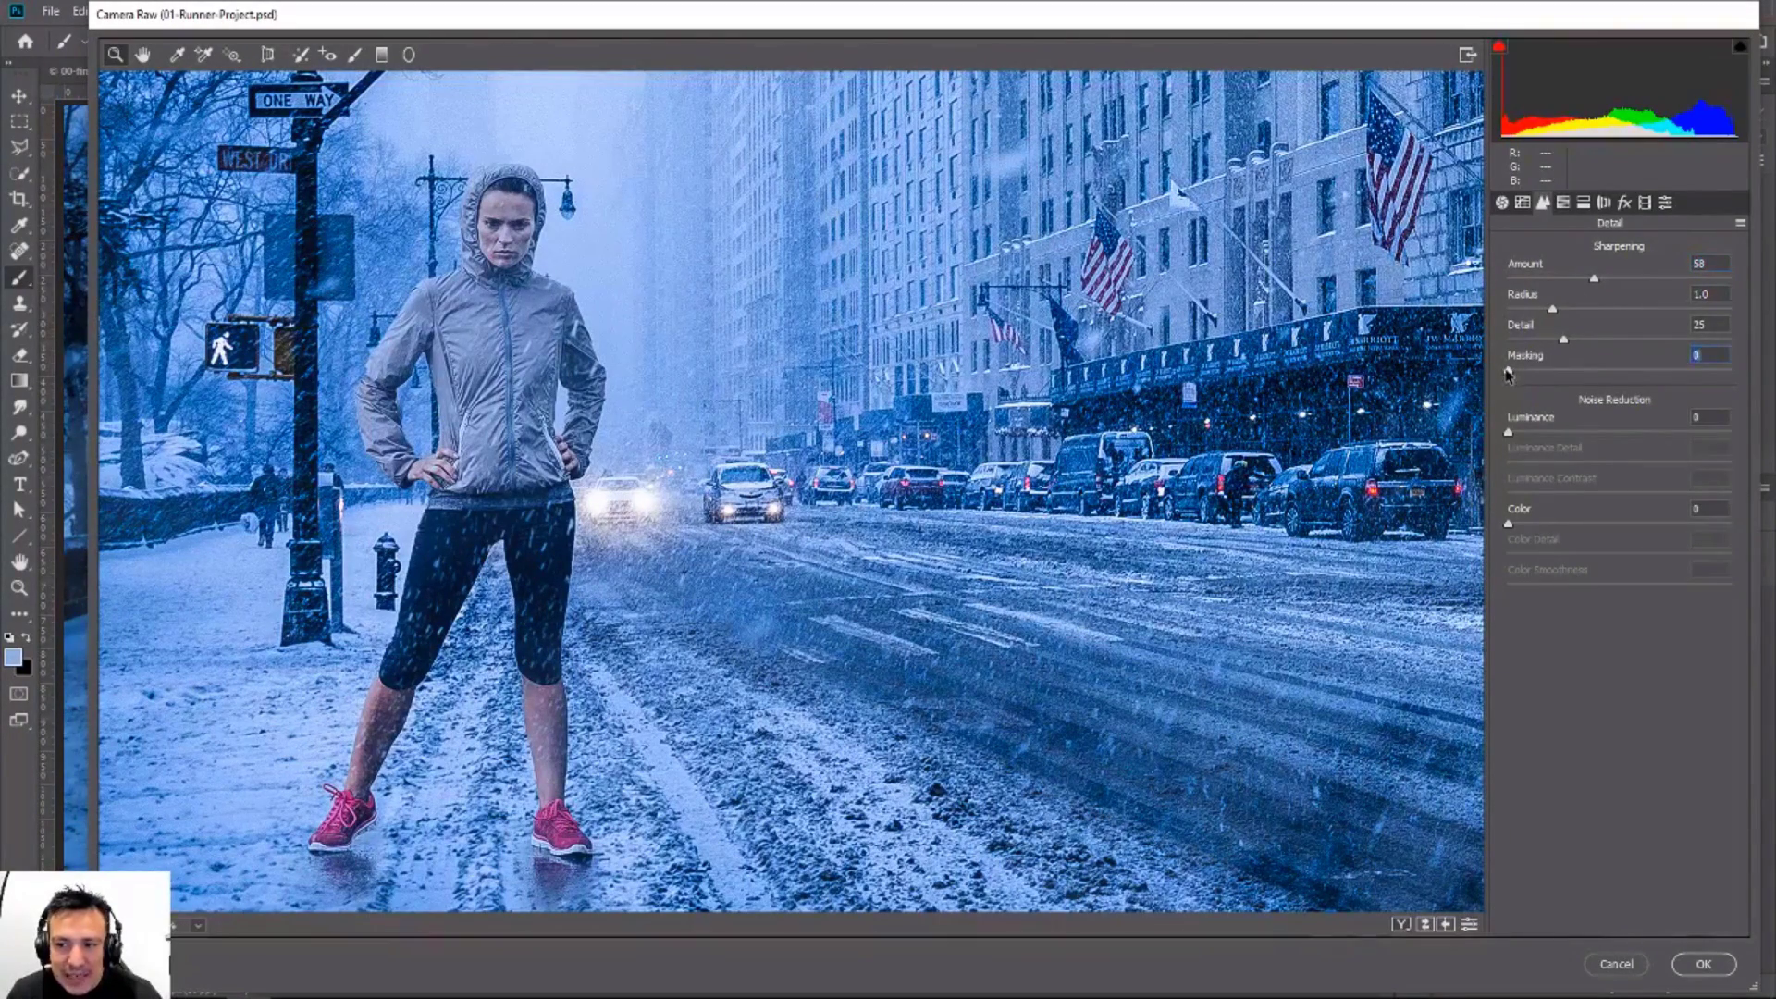
Step: Preview the black-and-white sharpening mask across its range and set Masking to 100
{"action": "left_click_drag", "start_coordinate": [1508, 374], "coordinate": [1583, 382]}
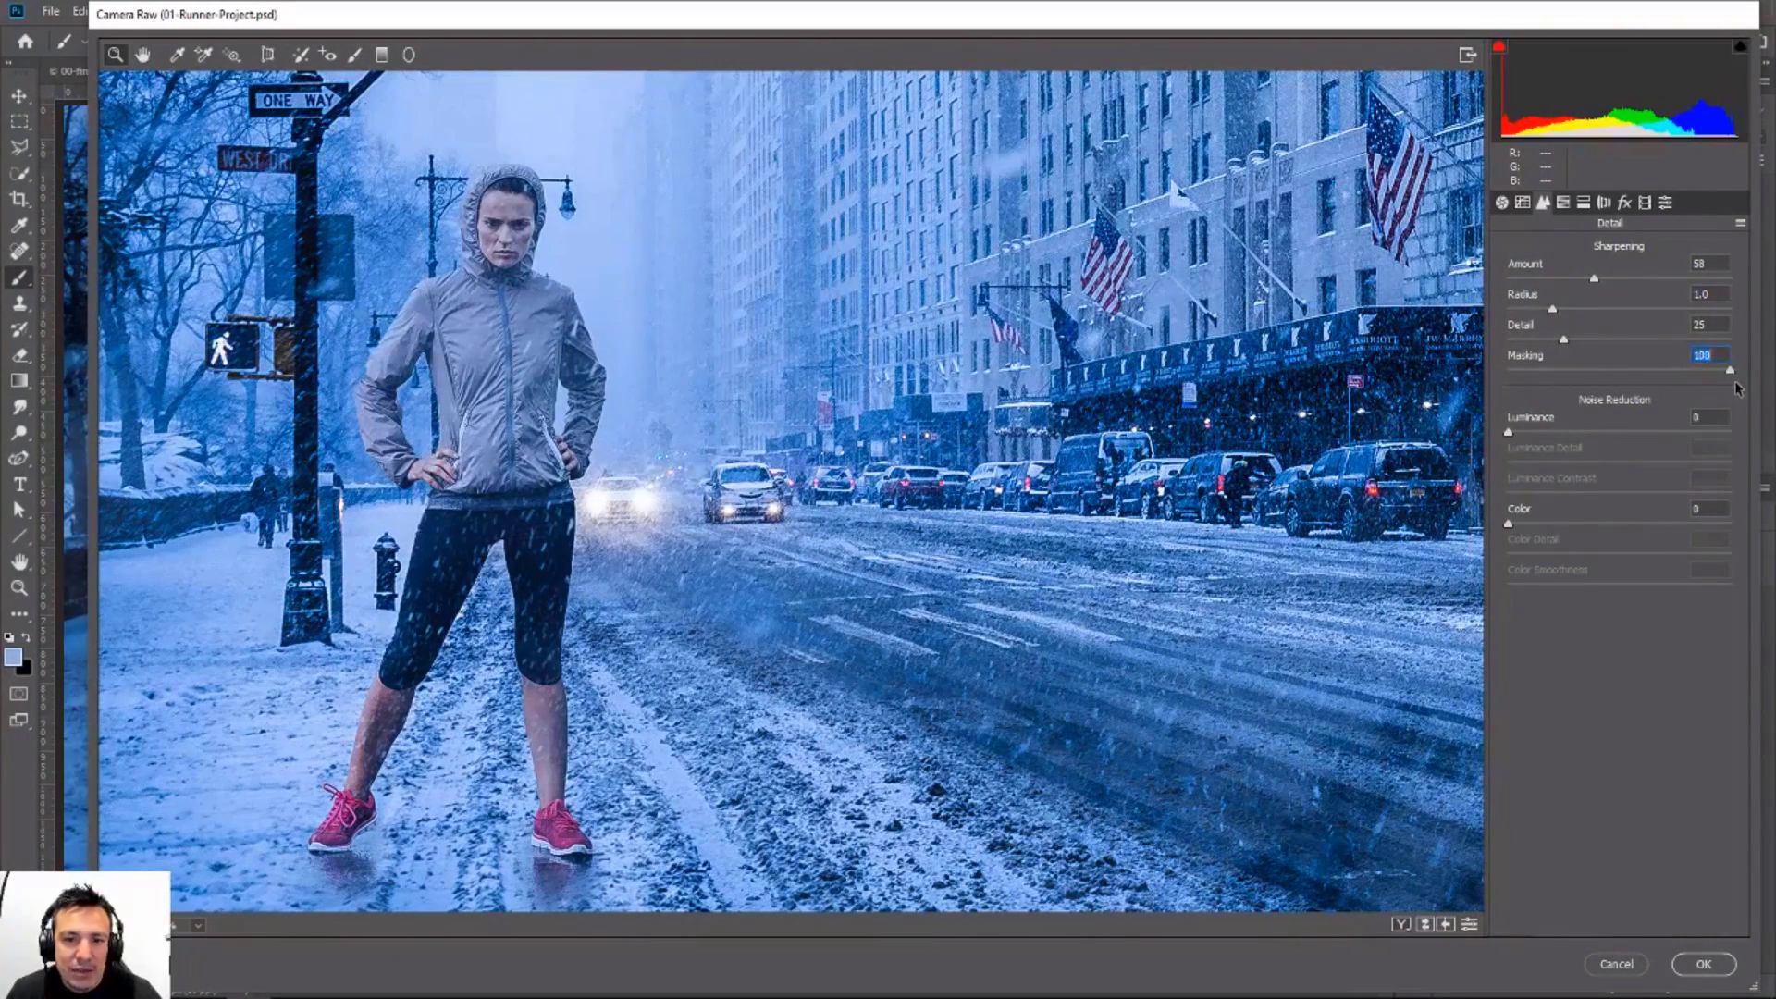
{"action": "left_click_drag", "start_coordinate": [1736, 389], "coordinate": [1591, 390]}
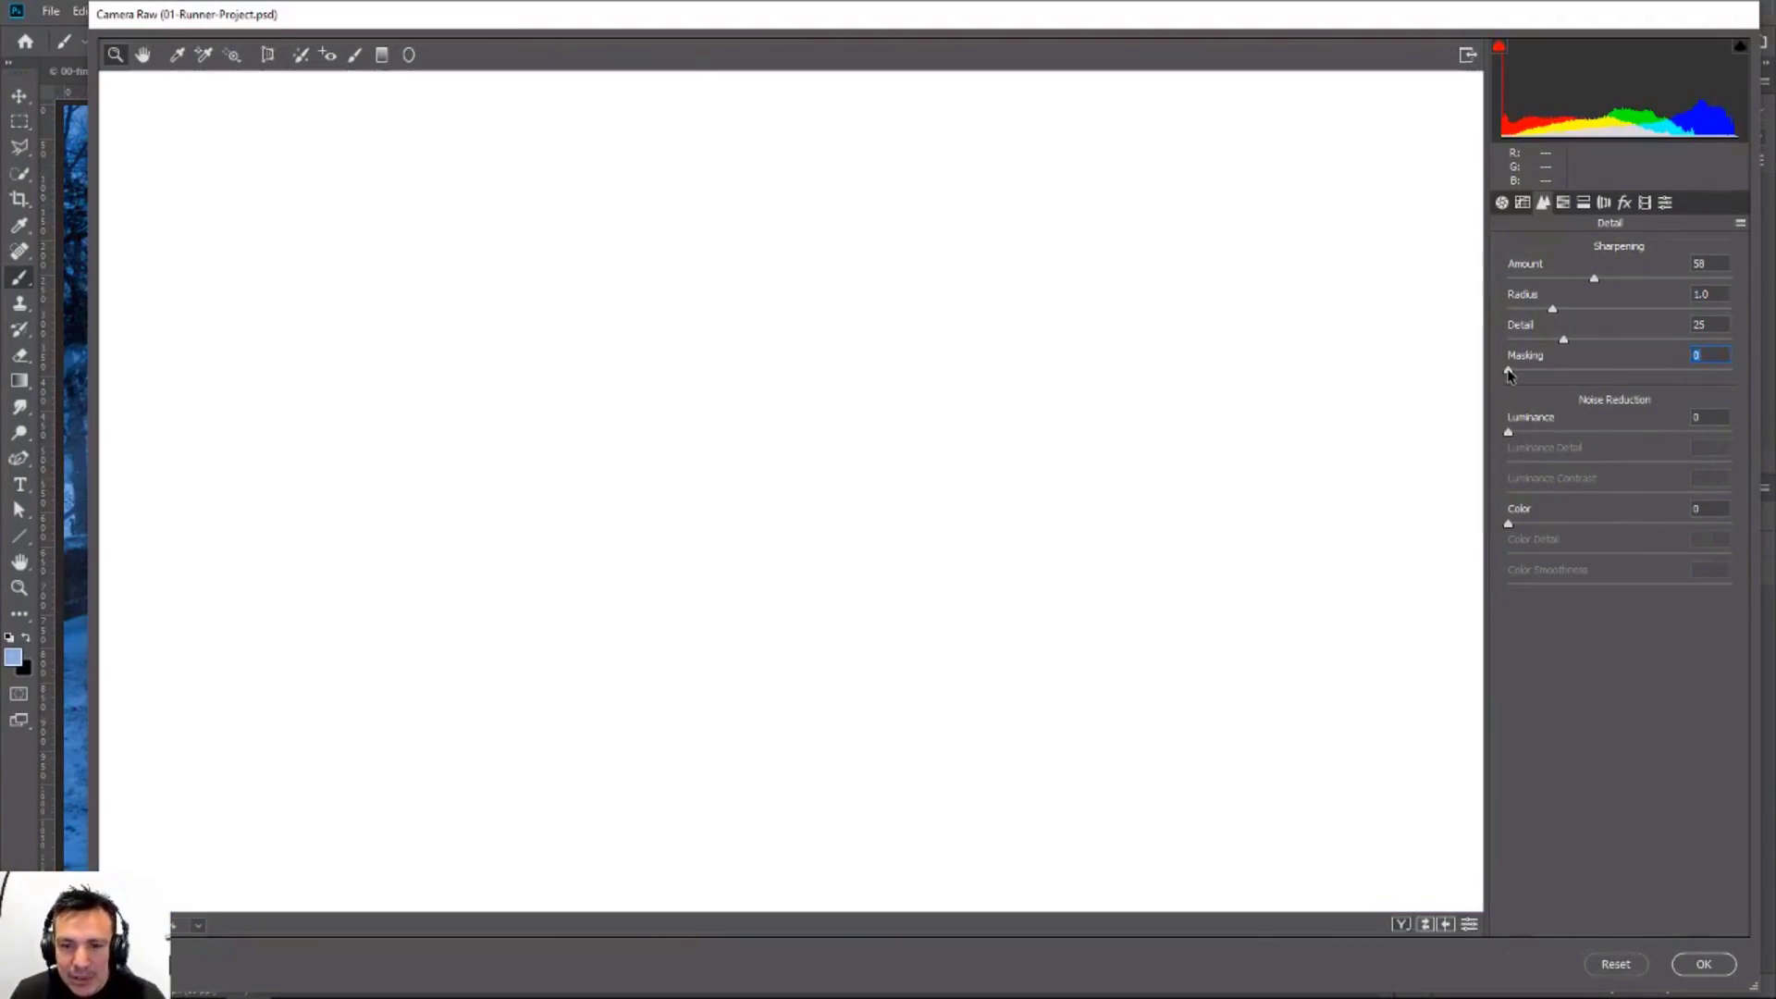
{"action": "left_click", "coordinate": [1507, 369], "text": "alt"}
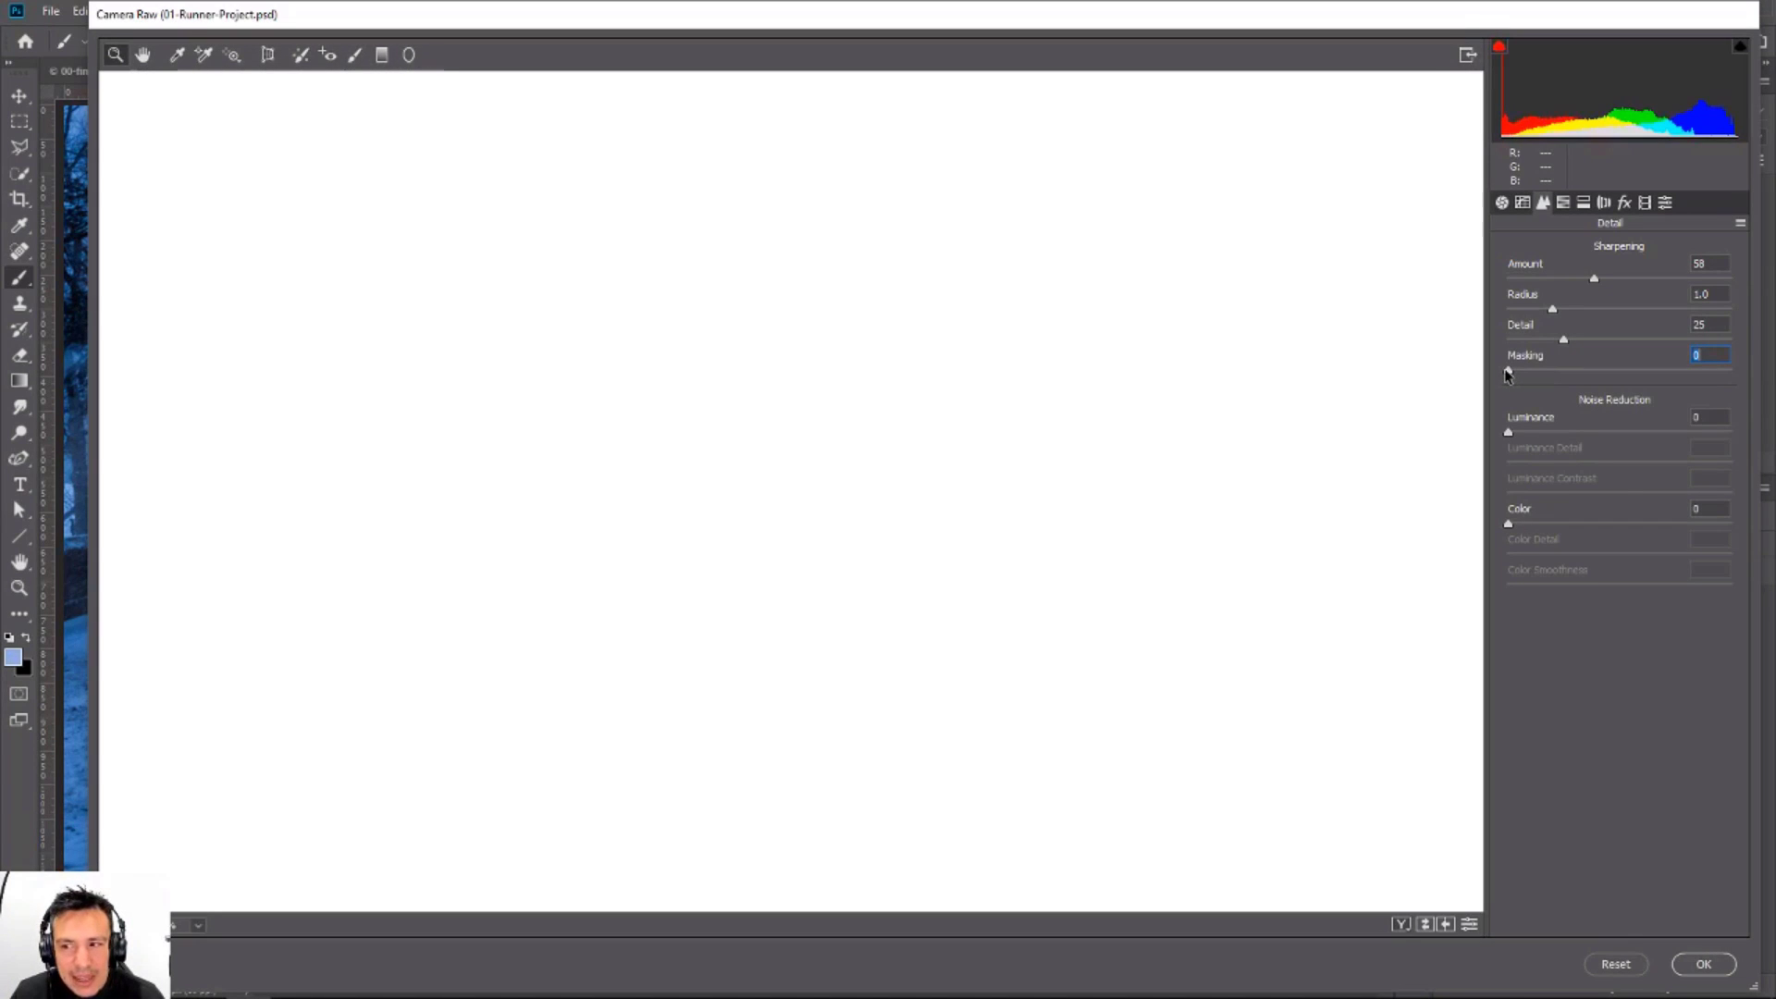
{"action": "left_click_drag", "start_coordinate": [1511, 374], "coordinate": [1725, 356]}
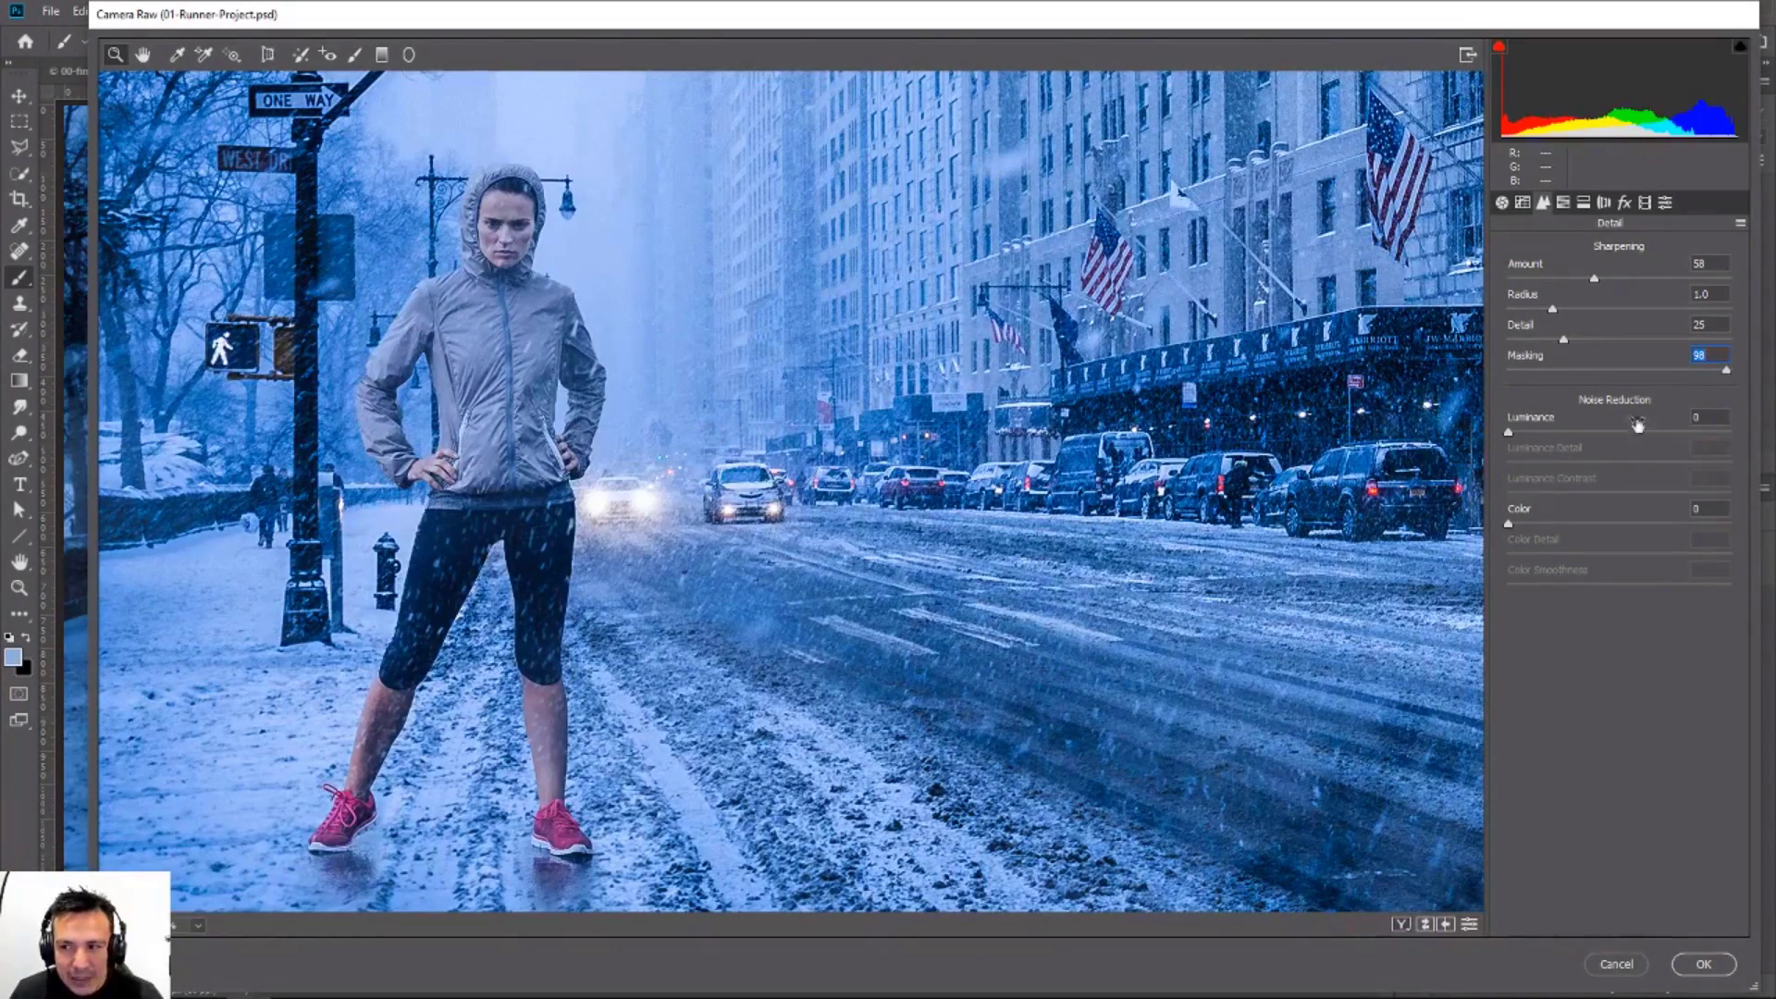
{"action": "key", "text": "alt"}
{"action": "left_click_drag", "start_coordinate": [1724, 372], "coordinate": [1755, 399]}
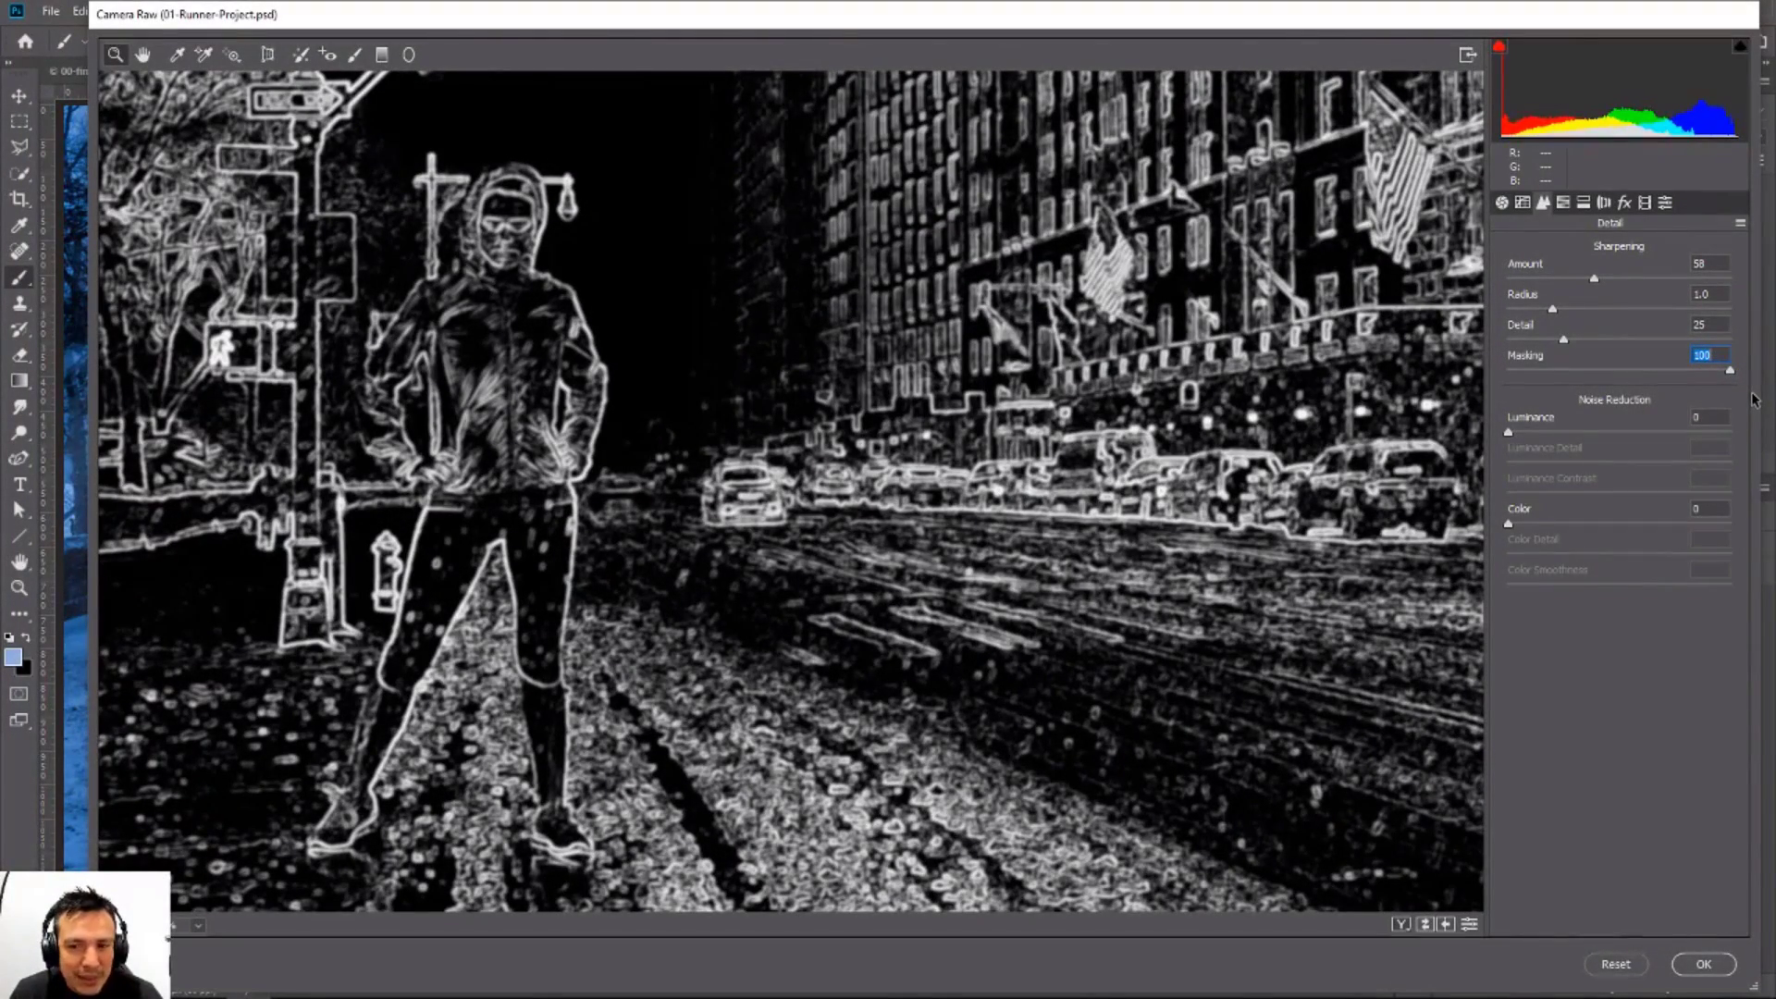
{"action": "left_click_drag", "start_coordinate": [1748, 396], "coordinate": [1748, 396]}
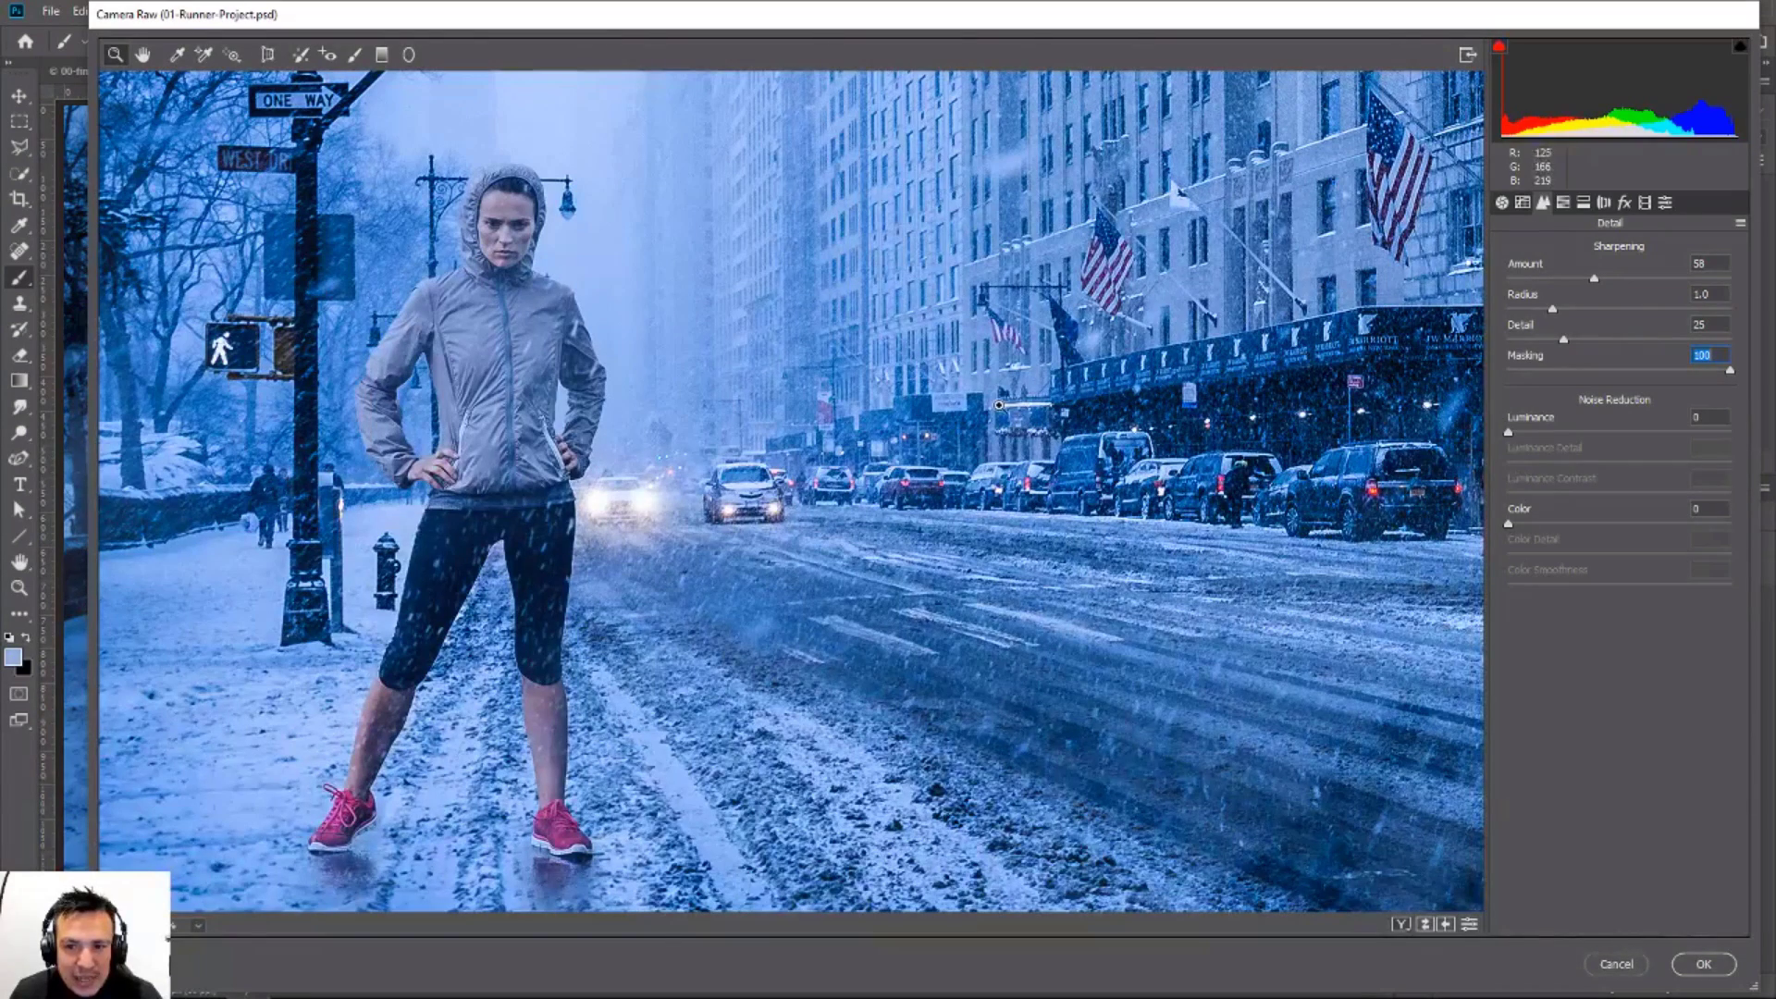
Step: Try the maximum sharpening Amount of 150, and settle on Amount 81 with Masking 87
{"action": "left_click_drag", "start_coordinate": [1594, 280], "coordinate": [1762, 287]}
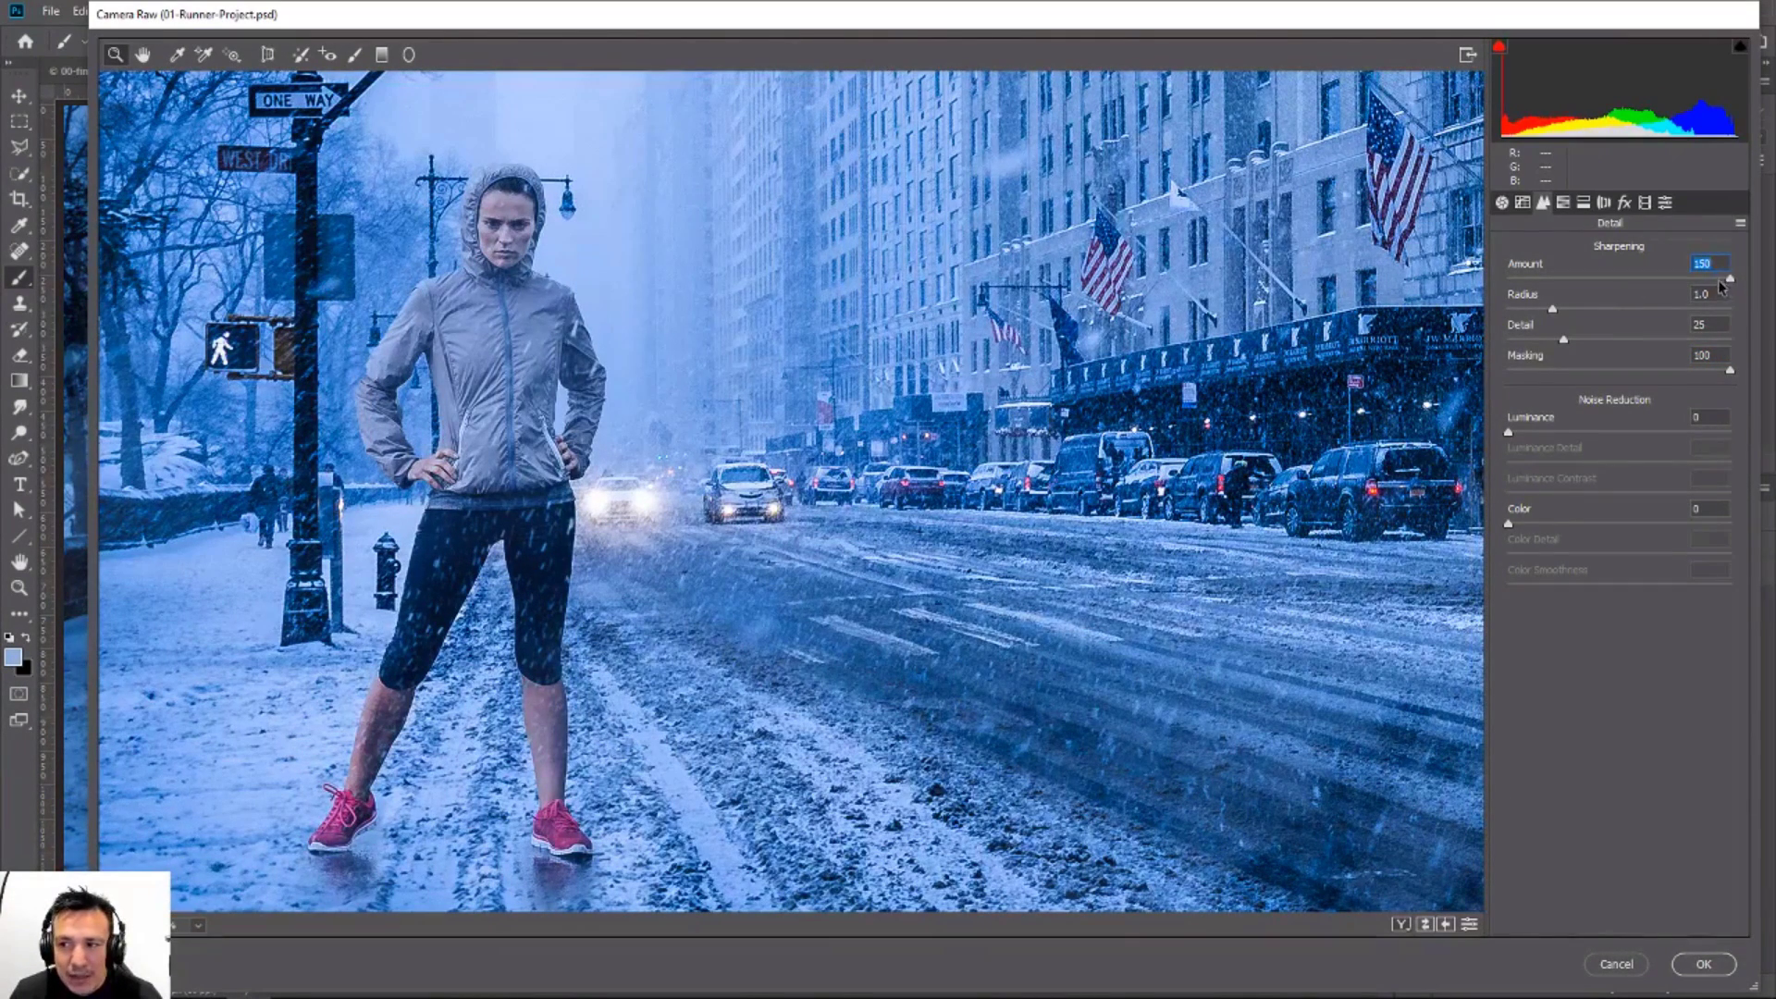
{"action": "left_click_drag", "start_coordinate": [1728, 280], "coordinate": [1630, 283]}
{"action": "left_click_drag", "start_coordinate": [1728, 372], "coordinate": [1701, 371]}
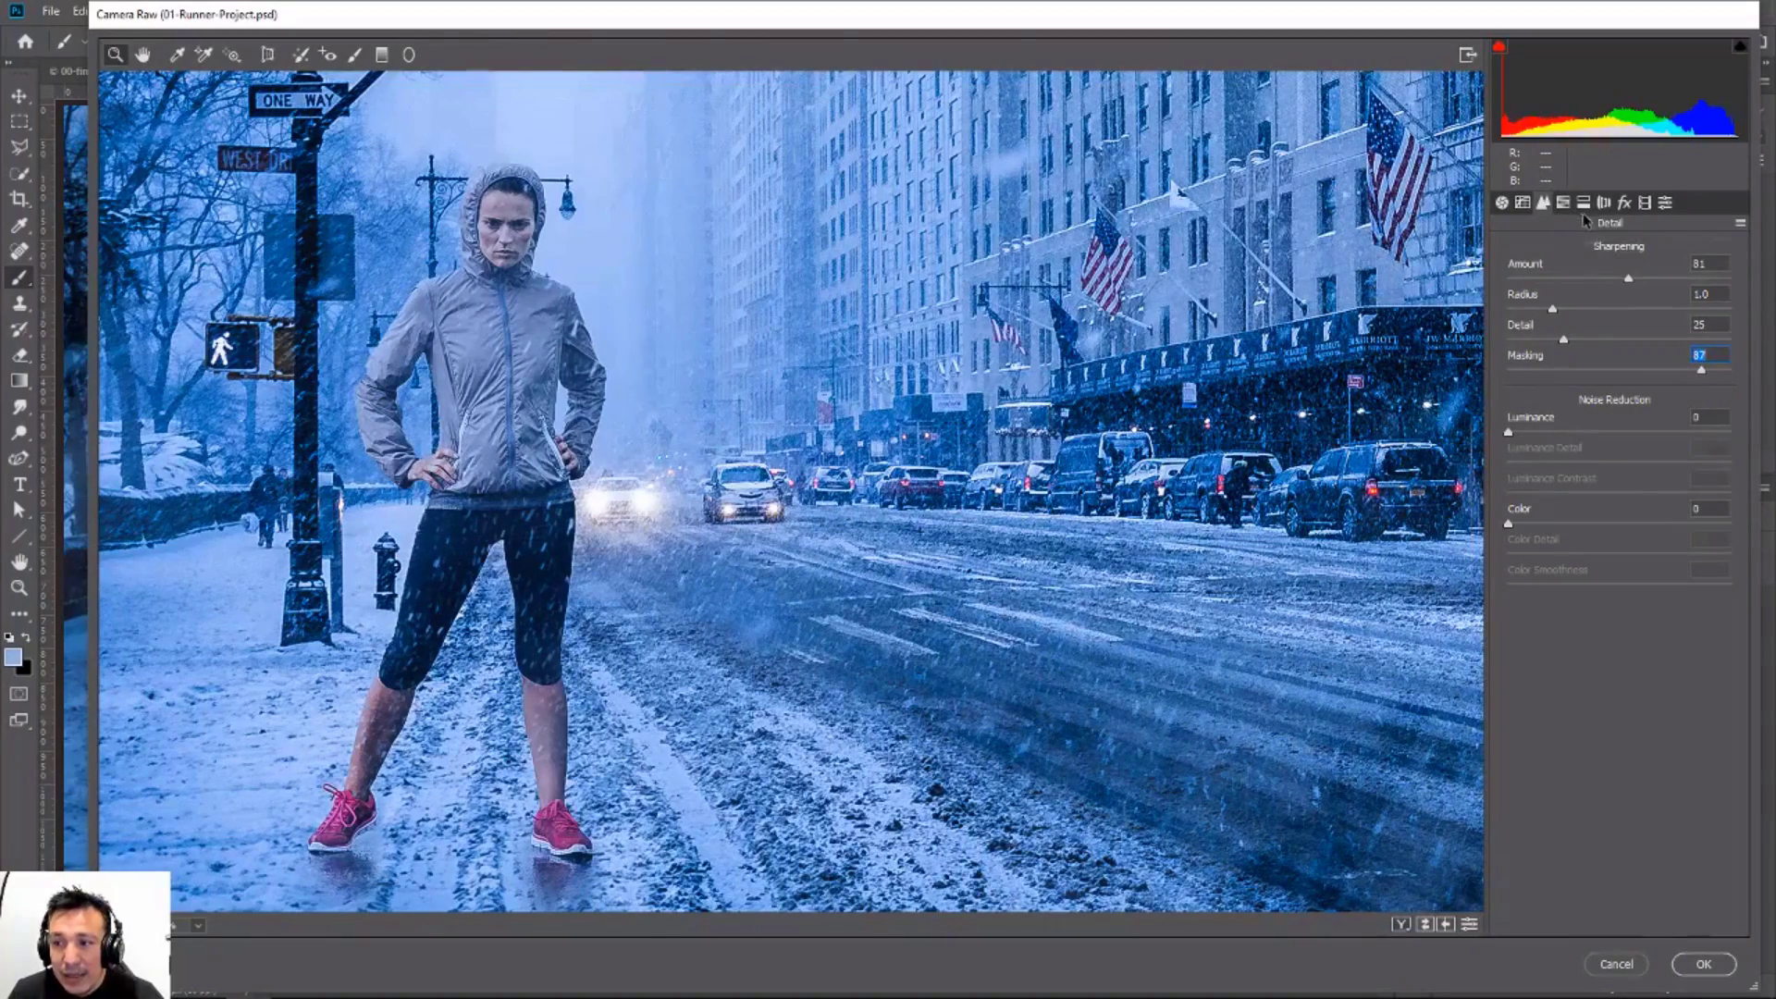
Step: Add film grain with an Amount of 17 and inspect it close up on the runner's jacket and the street
{"action": "left_click", "coordinate": [1624, 203]}
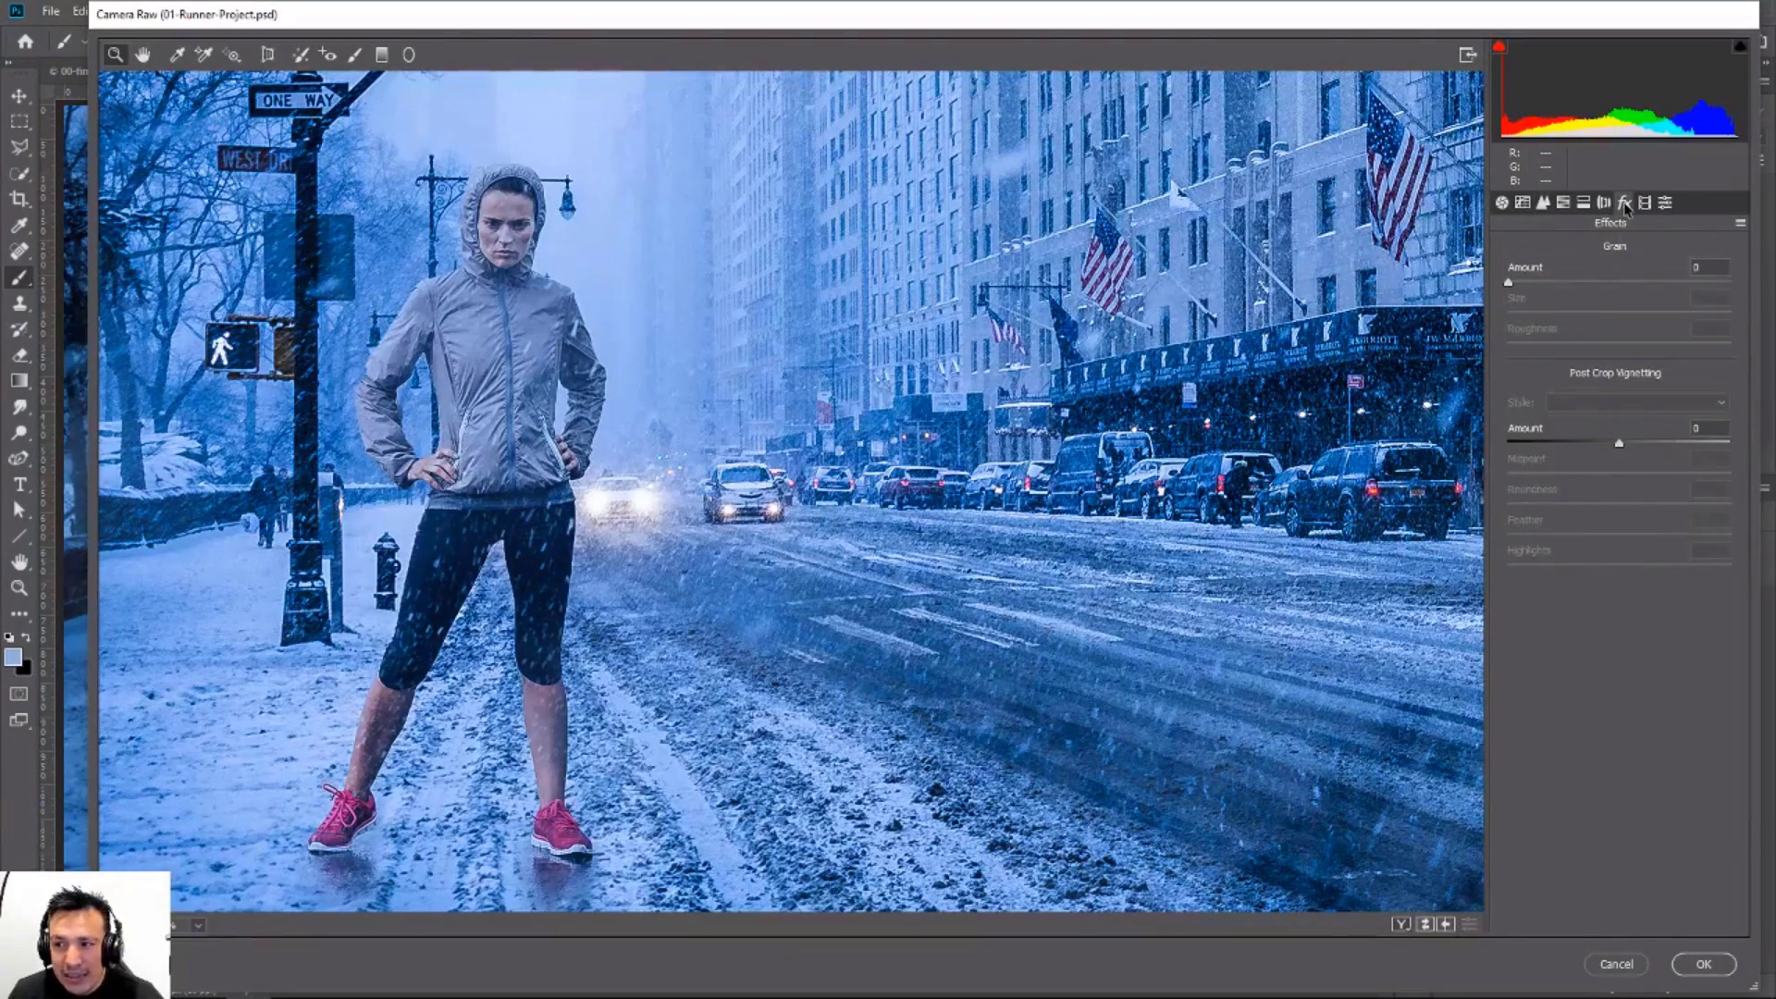
{"action": "left_click", "coordinate": [555, 292]}
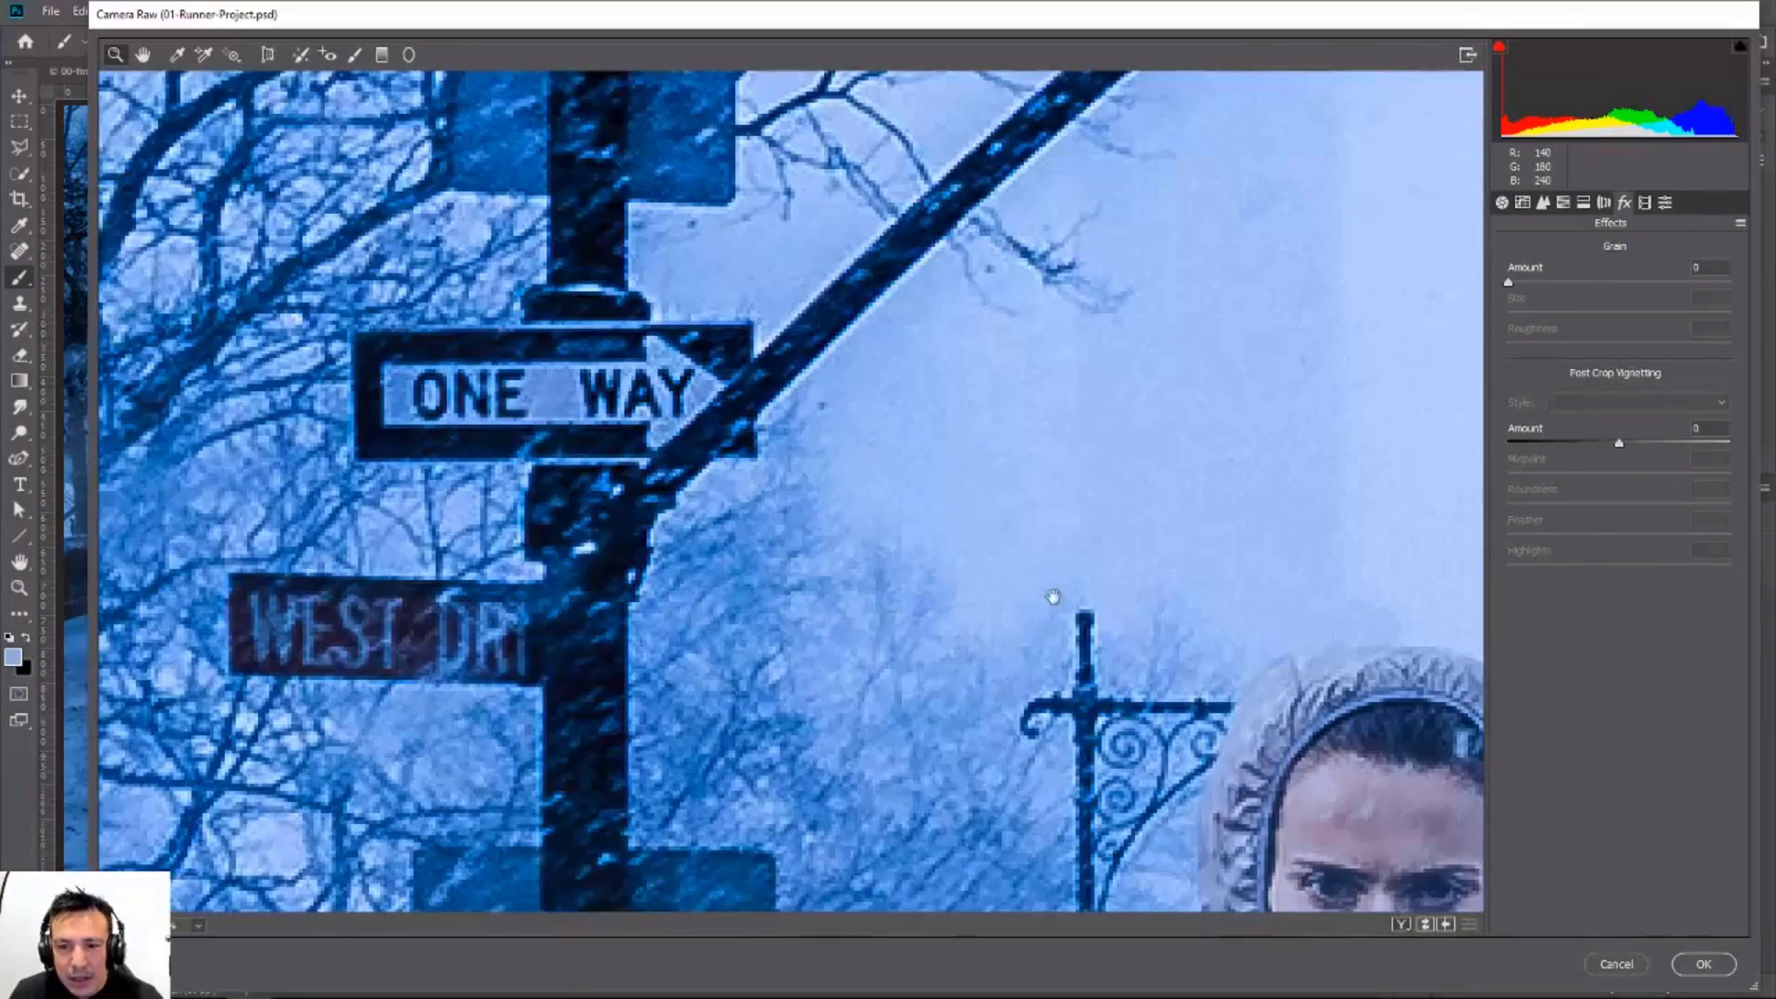
{"action": "left_click_drag", "start_coordinate": [1065, 629], "coordinate": [286, 375]}
{"action": "left_click_drag", "start_coordinate": [800, 354], "coordinate": [741, 147]}
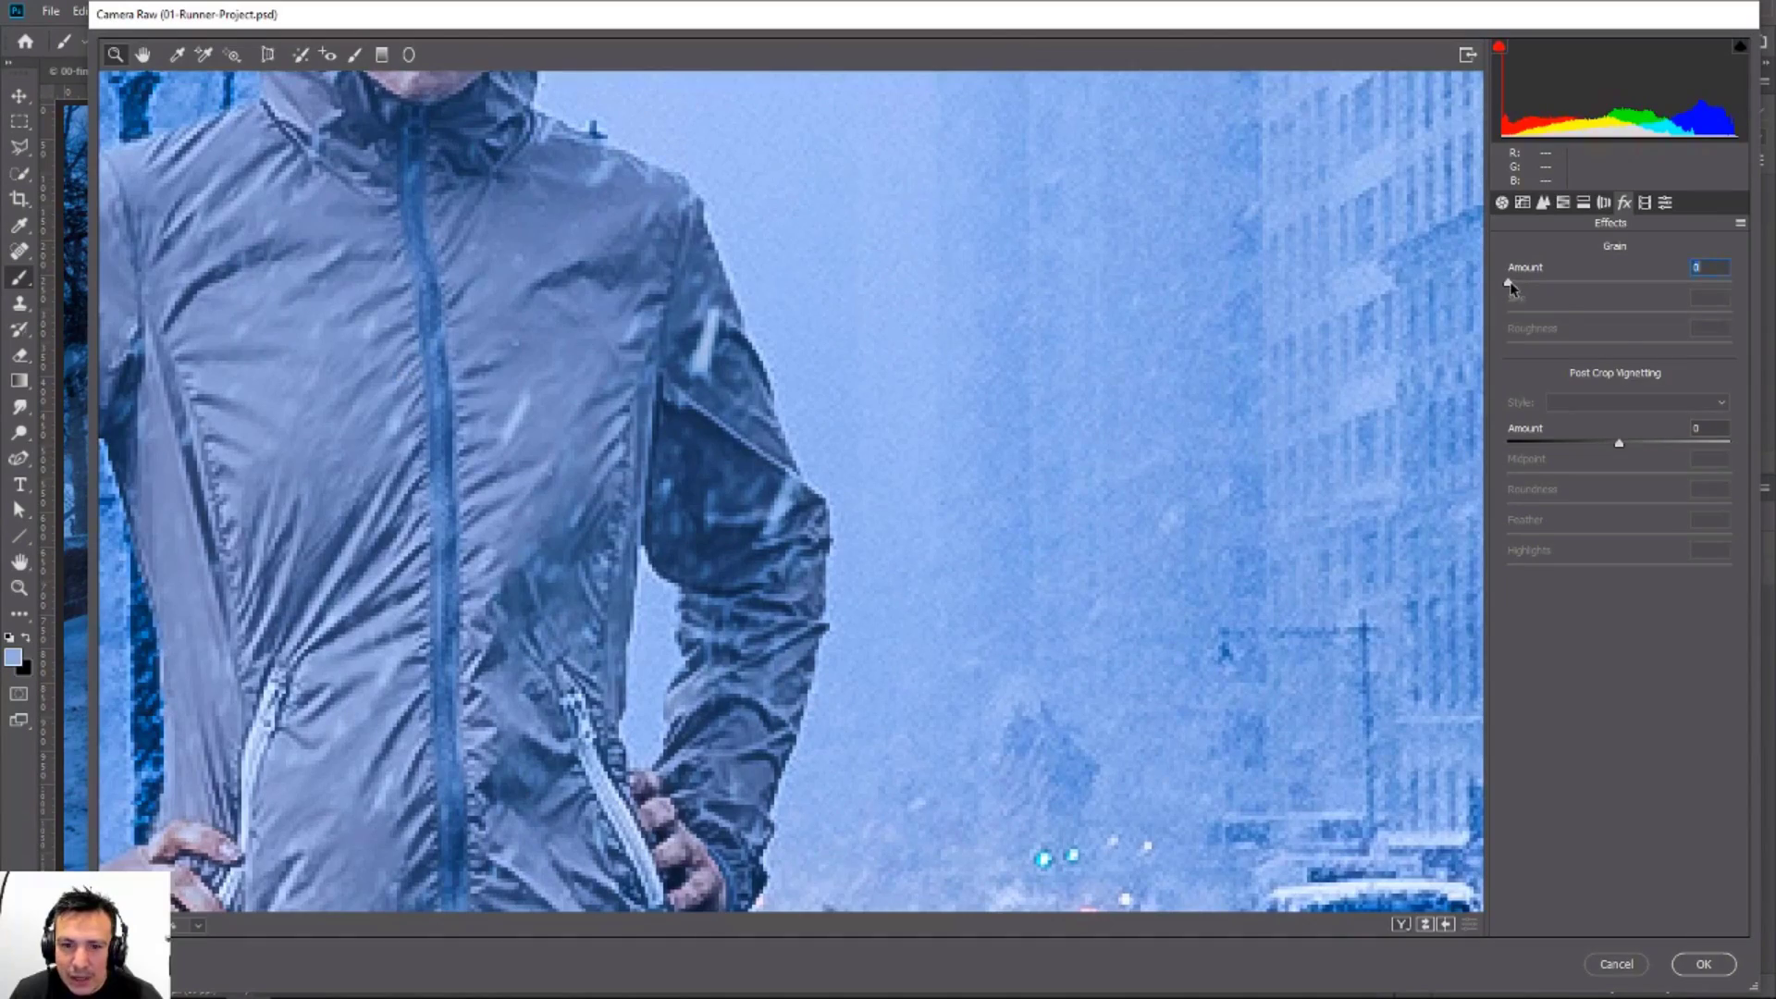
{"action": "left_click_drag", "start_coordinate": [1512, 283], "coordinate": [1547, 283]}
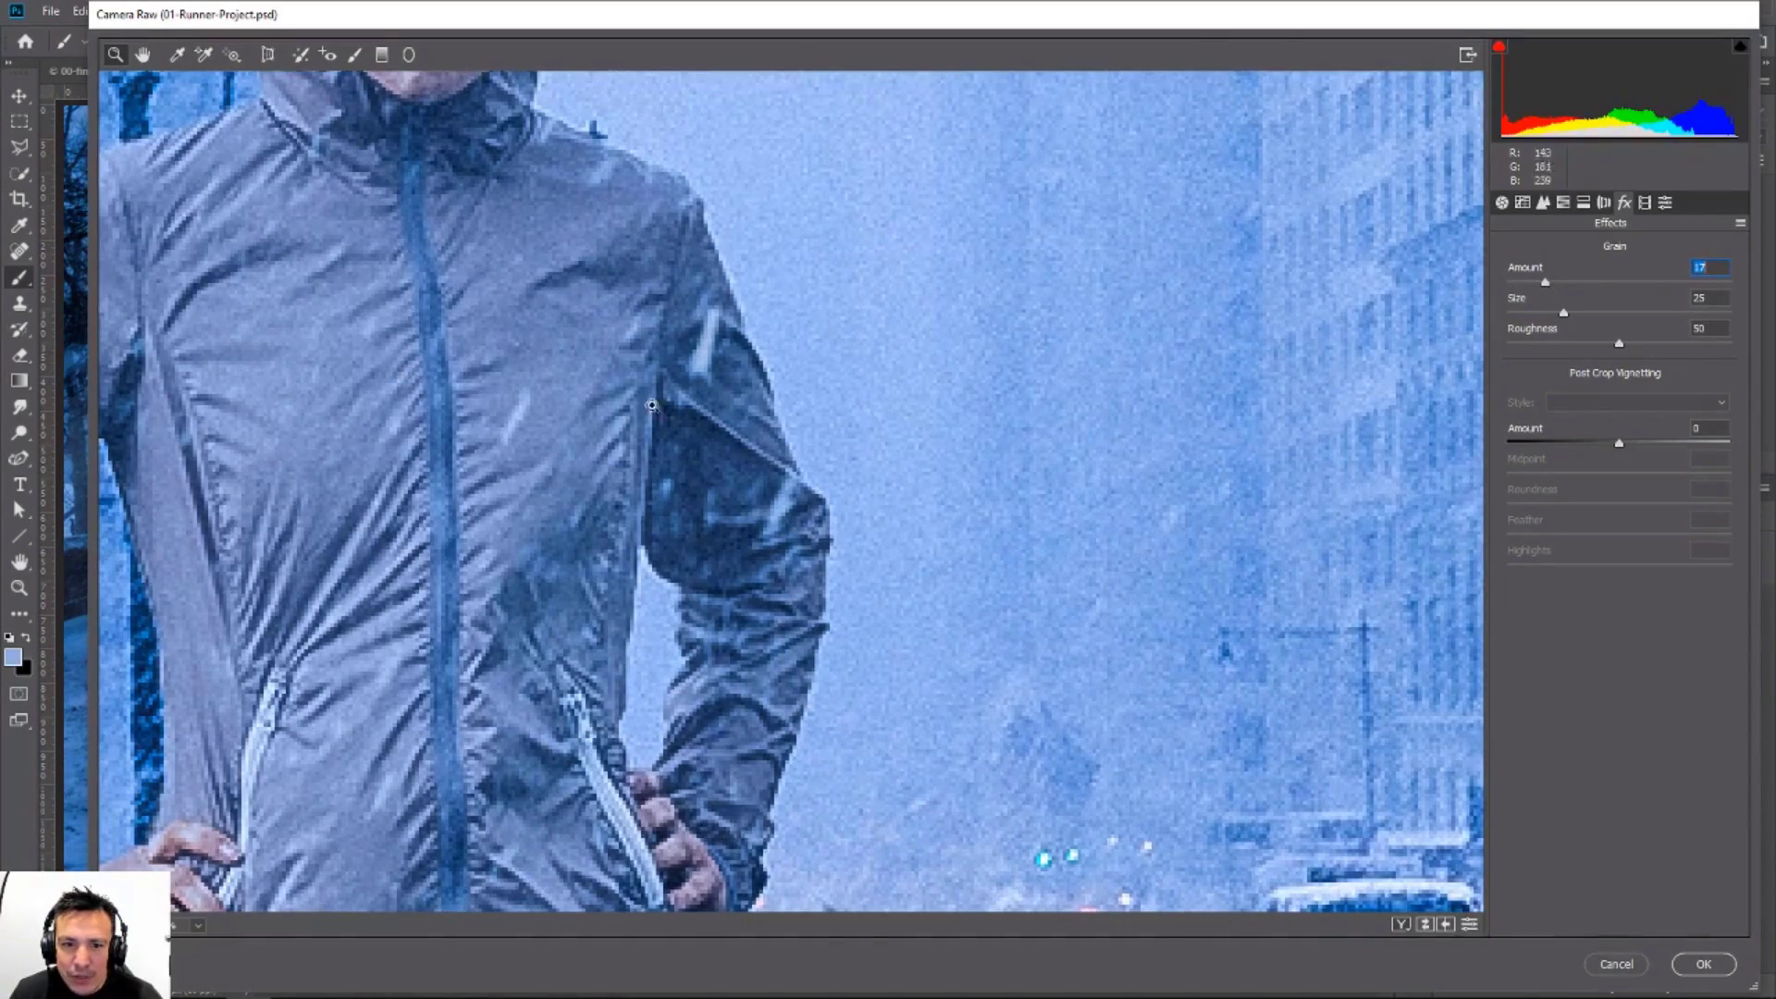
{"action": "left_click_drag", "start_coordinate": [523, 475], "coordinate": [750, 301]}
{"action": "left_click_drag", "start_coordinate": [574, 525], "coordinate": [941, 335]}
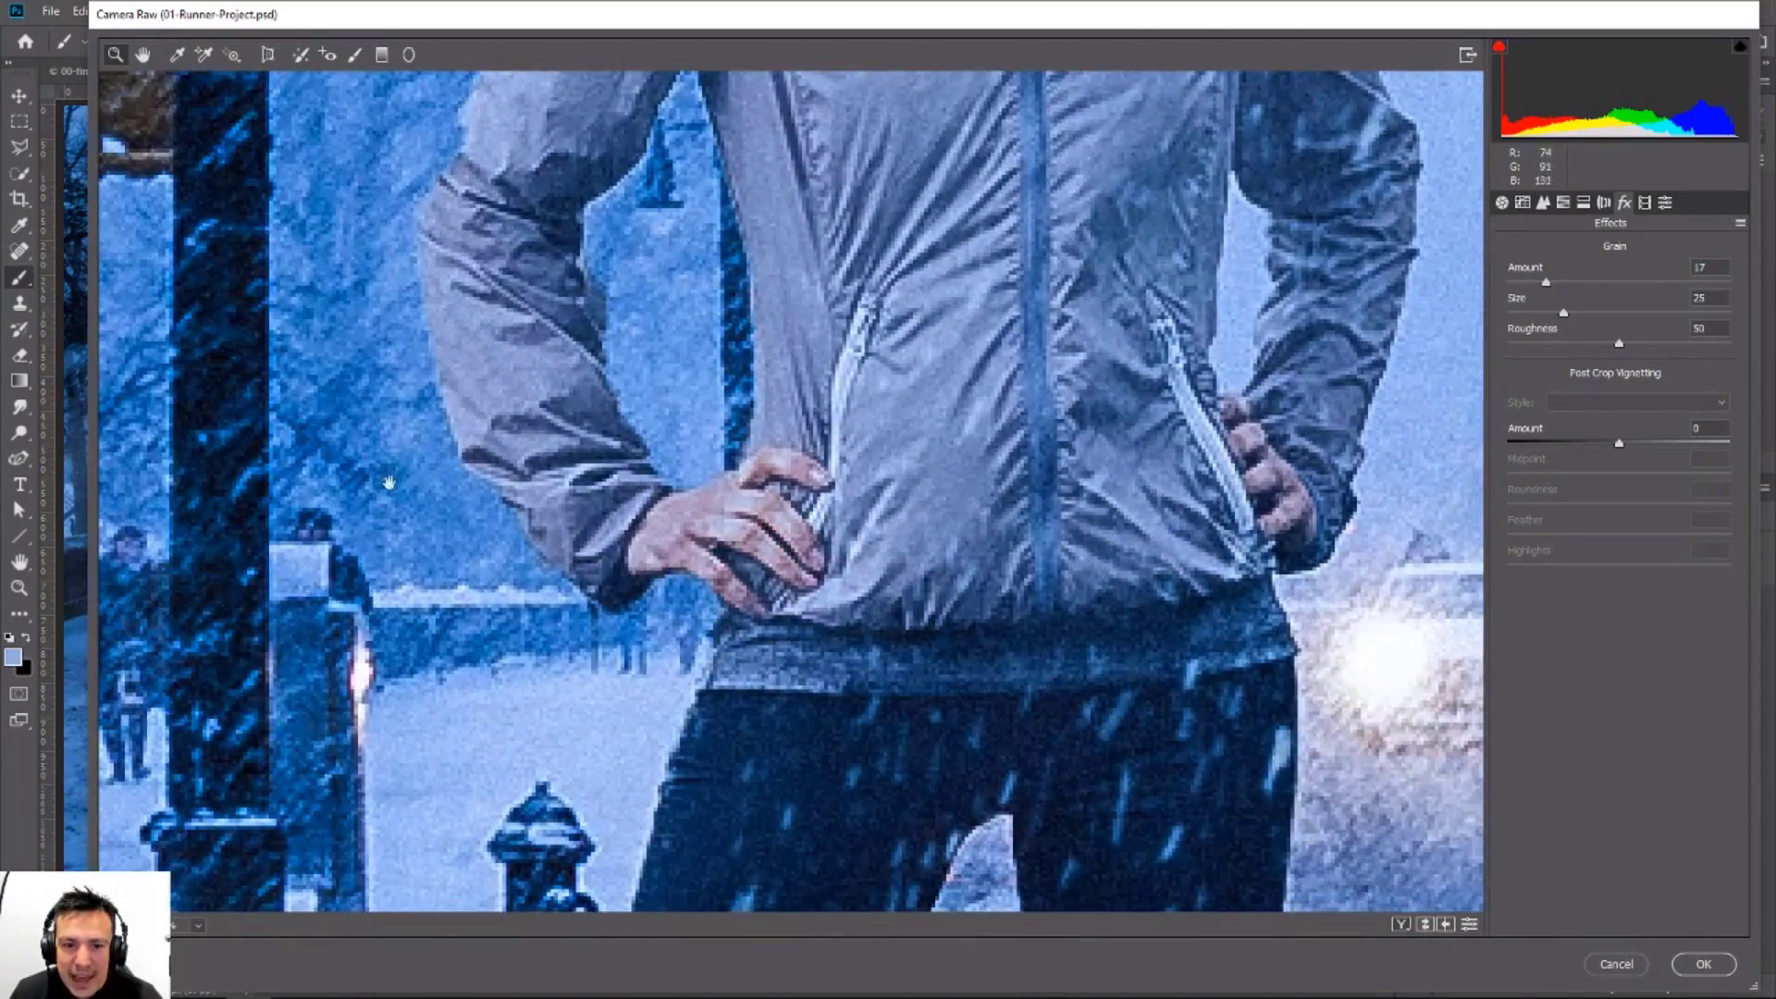
{"action": "left_click_drag", "start_coordinate": [620, 764], "coordinate": [339, 269]}
{"action": "left_click_drag", "start_coordinate": [1044, 726], "coordinate": [230, 933]}
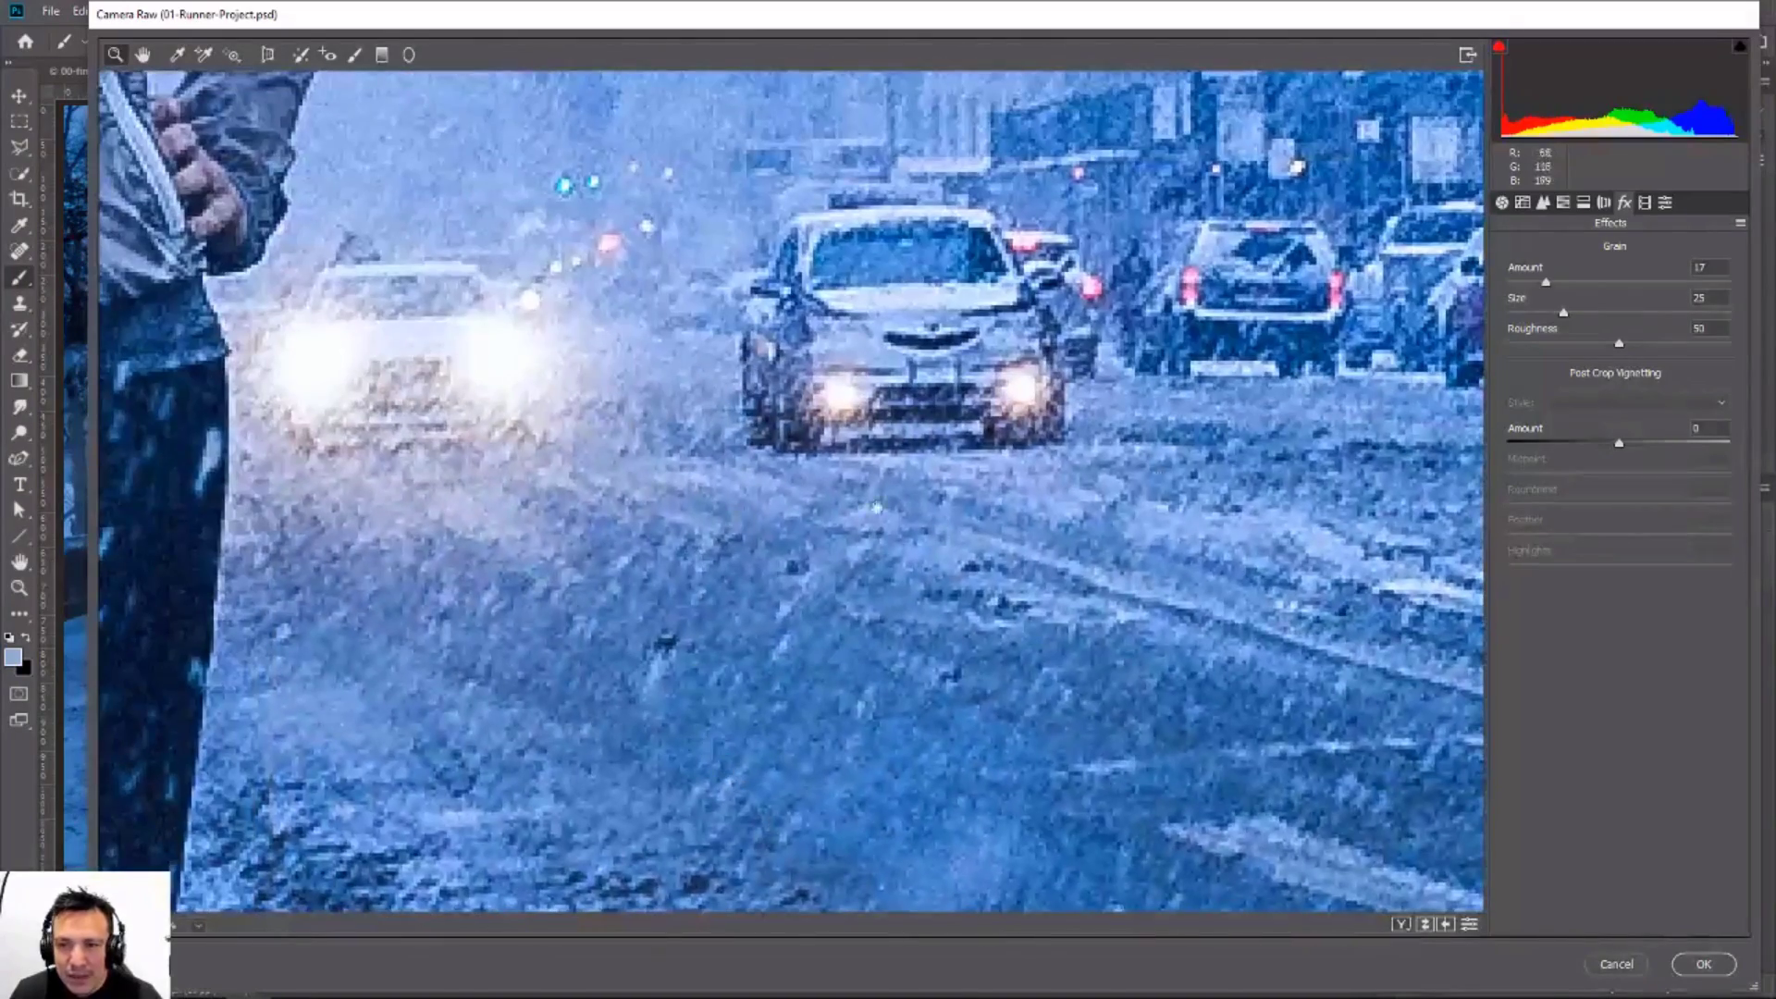
Step: Add a post-crop vignette with Amount -18 and Highlights 84 to the whole image, and apply the Camera Raw filter
{"action": "left_click", "coordinate": [197, 923]}
{"action": "left_click", "coordinate": [209, 881]}
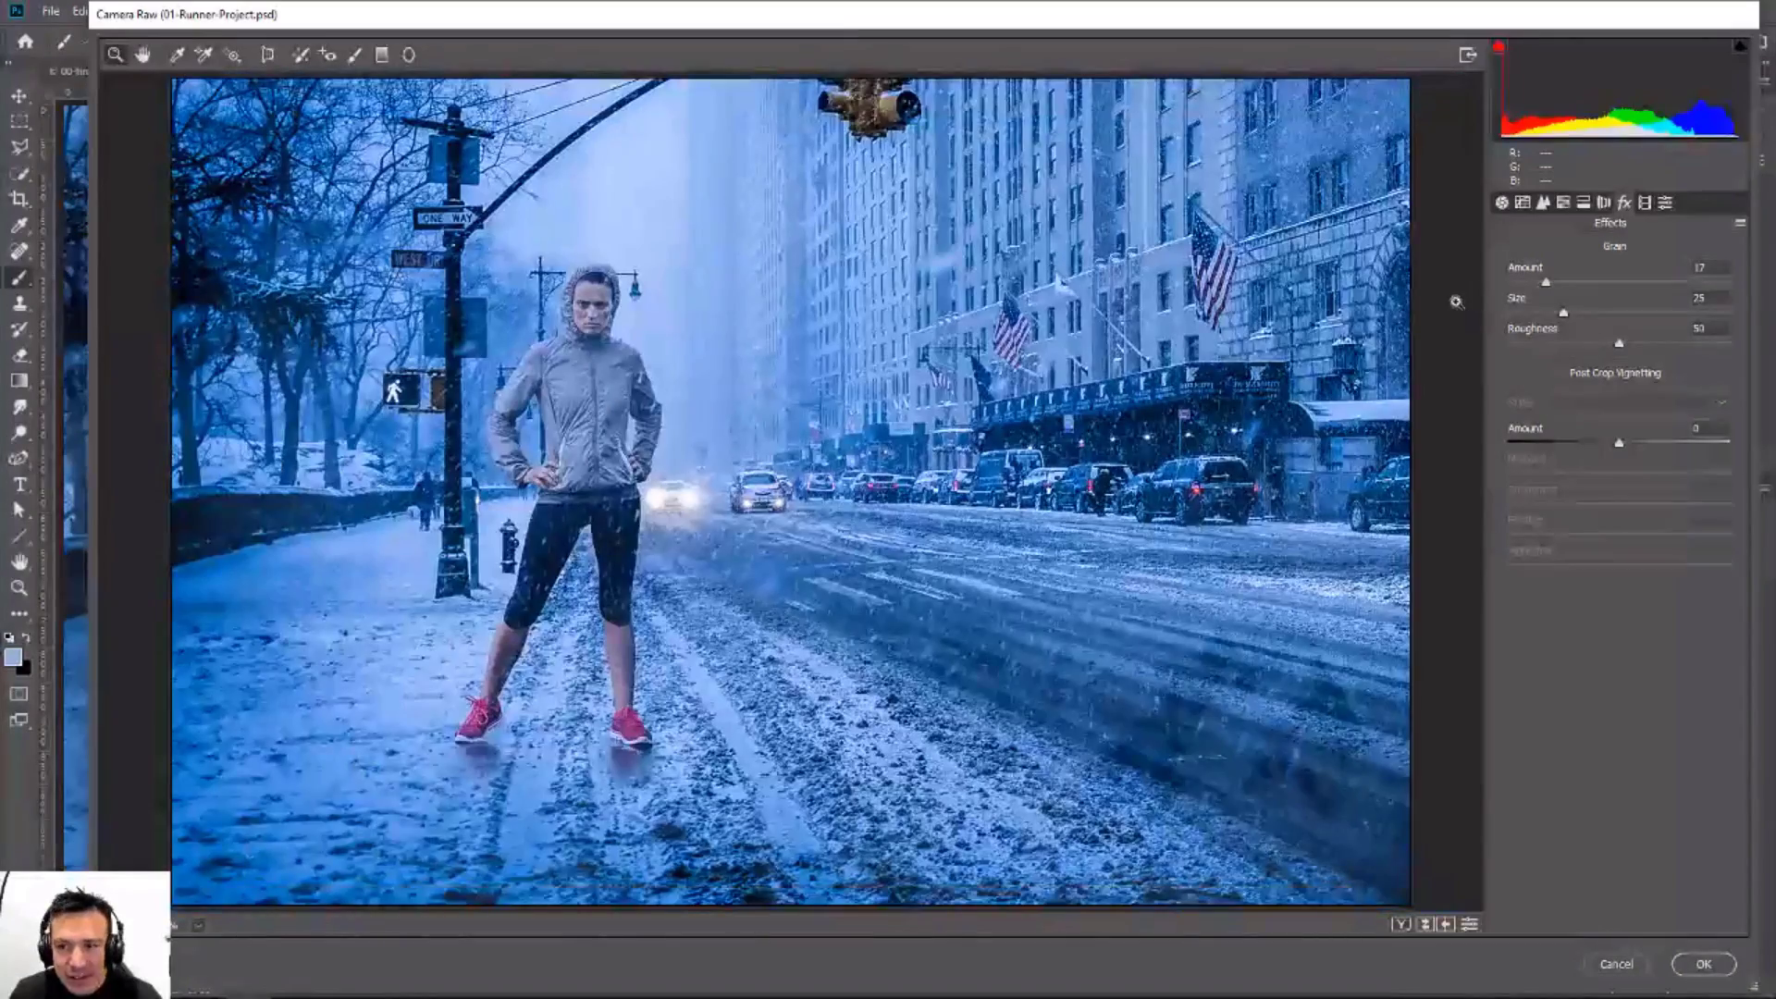
{"action": "left_click_drag", "start_coordinate": [1619, 443], "coordinate": [1600, 448]}
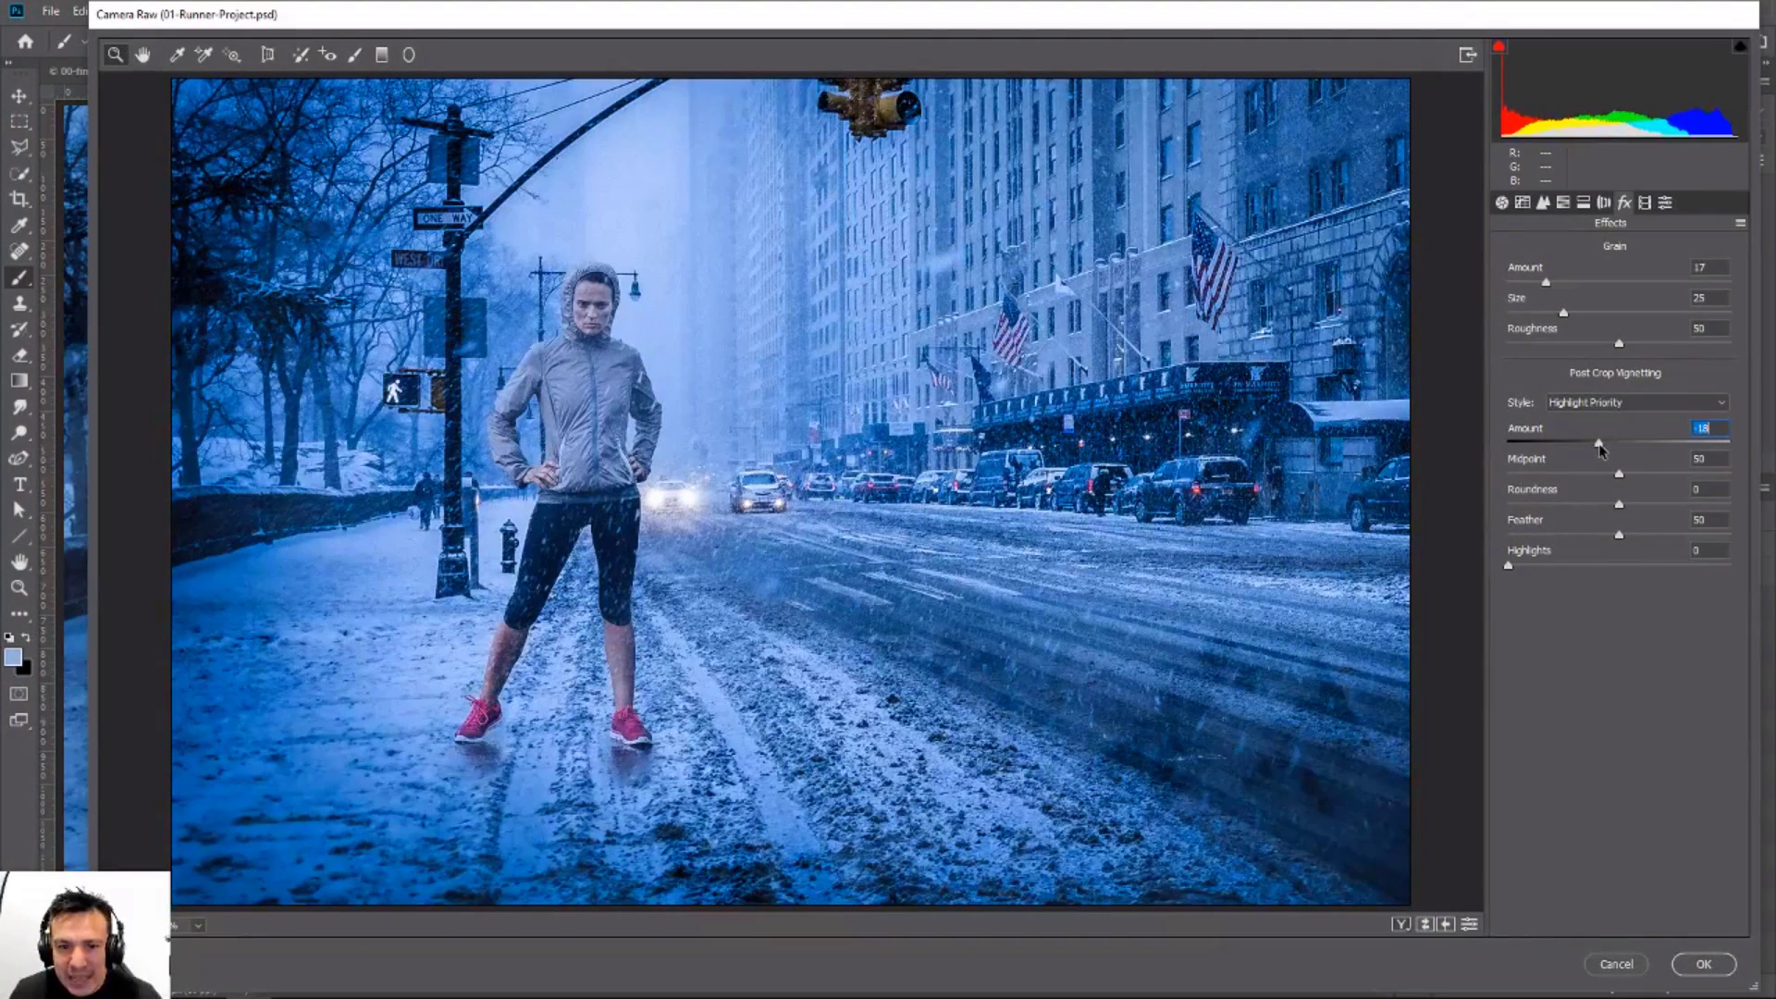
{"action": "left_click_drag", "start_coordinate": [1508, 568], "coordinate": [1695, 574]}
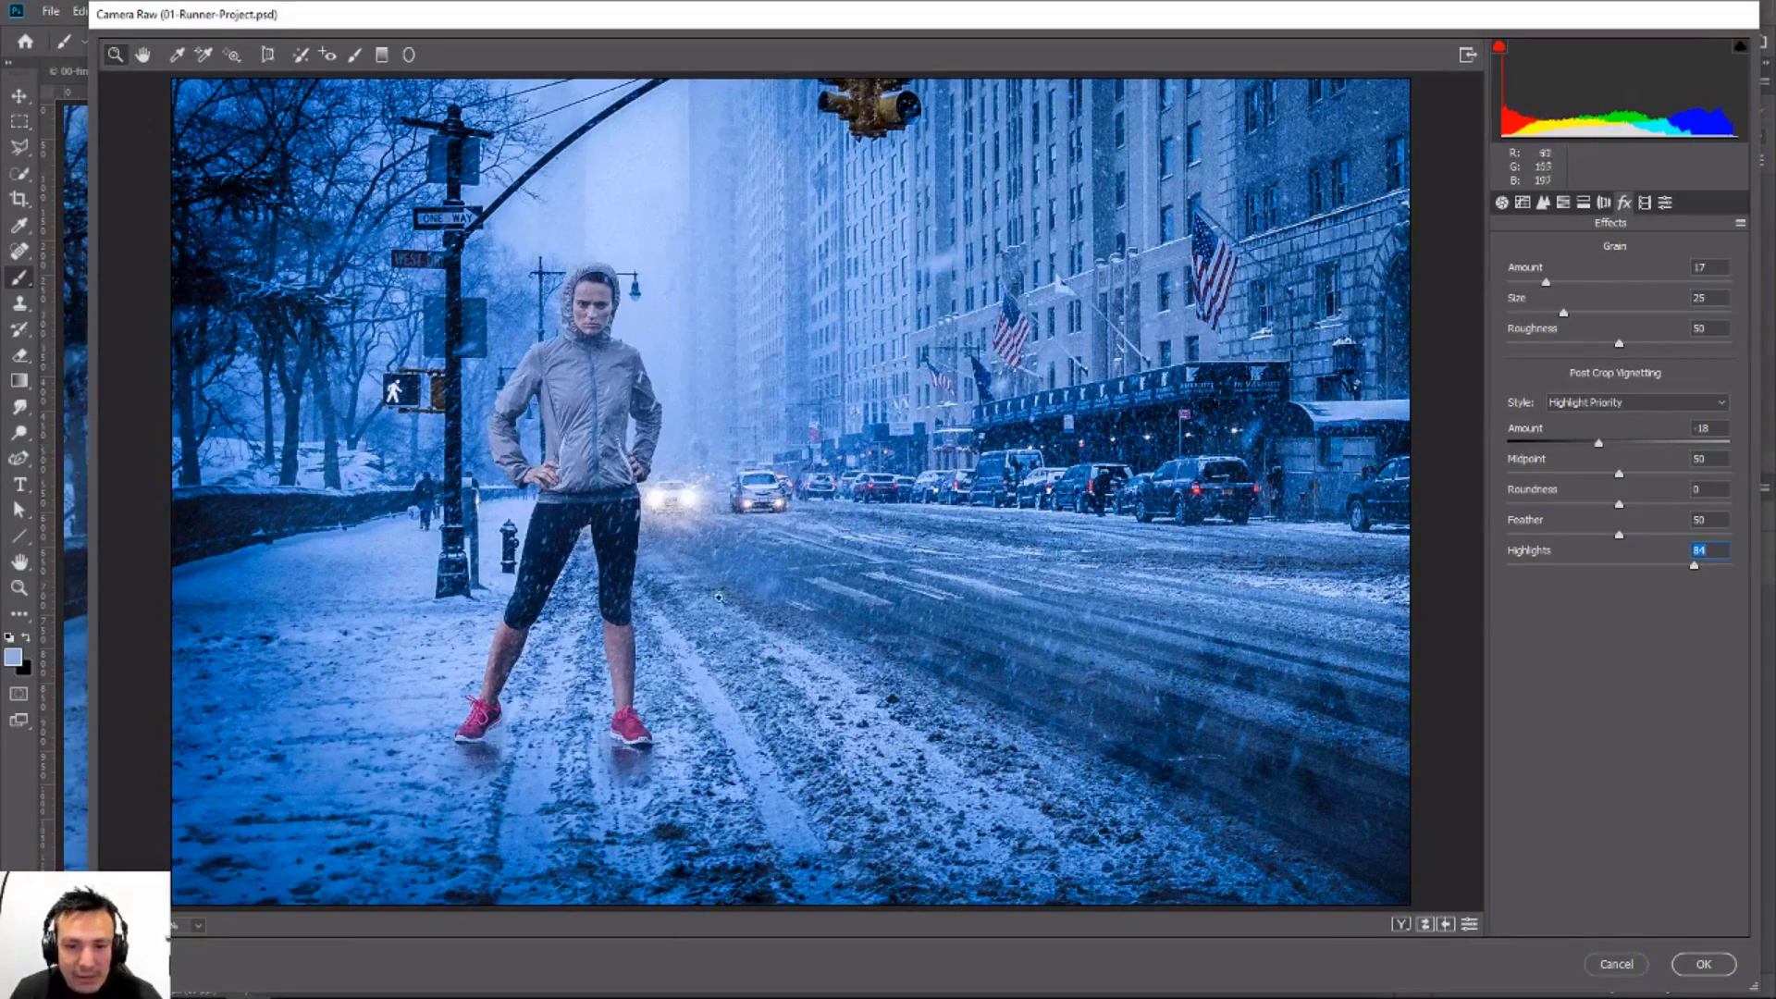
{"action": "left_click", "coordinate": [1713, 966]}
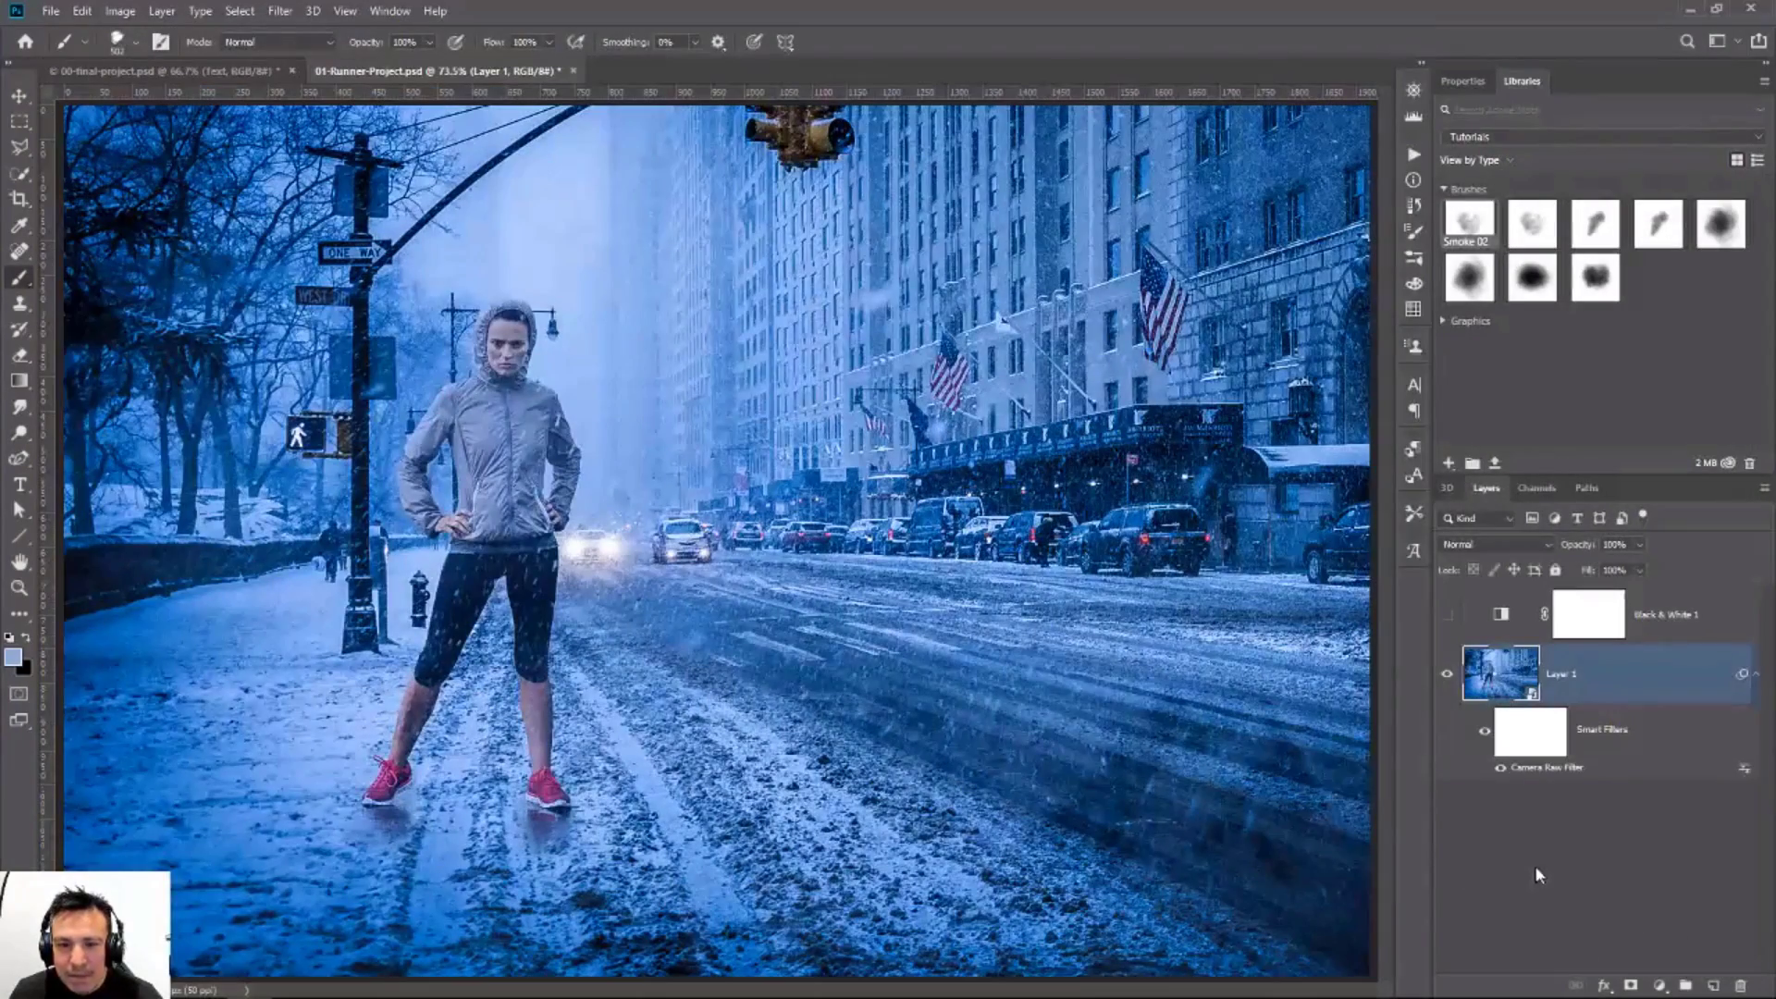
Step: Compare Layer 1 with its smart filters off and on, and reopen the Camera Raw Filter settings to review them
{"action": "left_click", "coordinate": [1485, 733]}
{"action": "left_click", "coordinate": [1484, 735]}
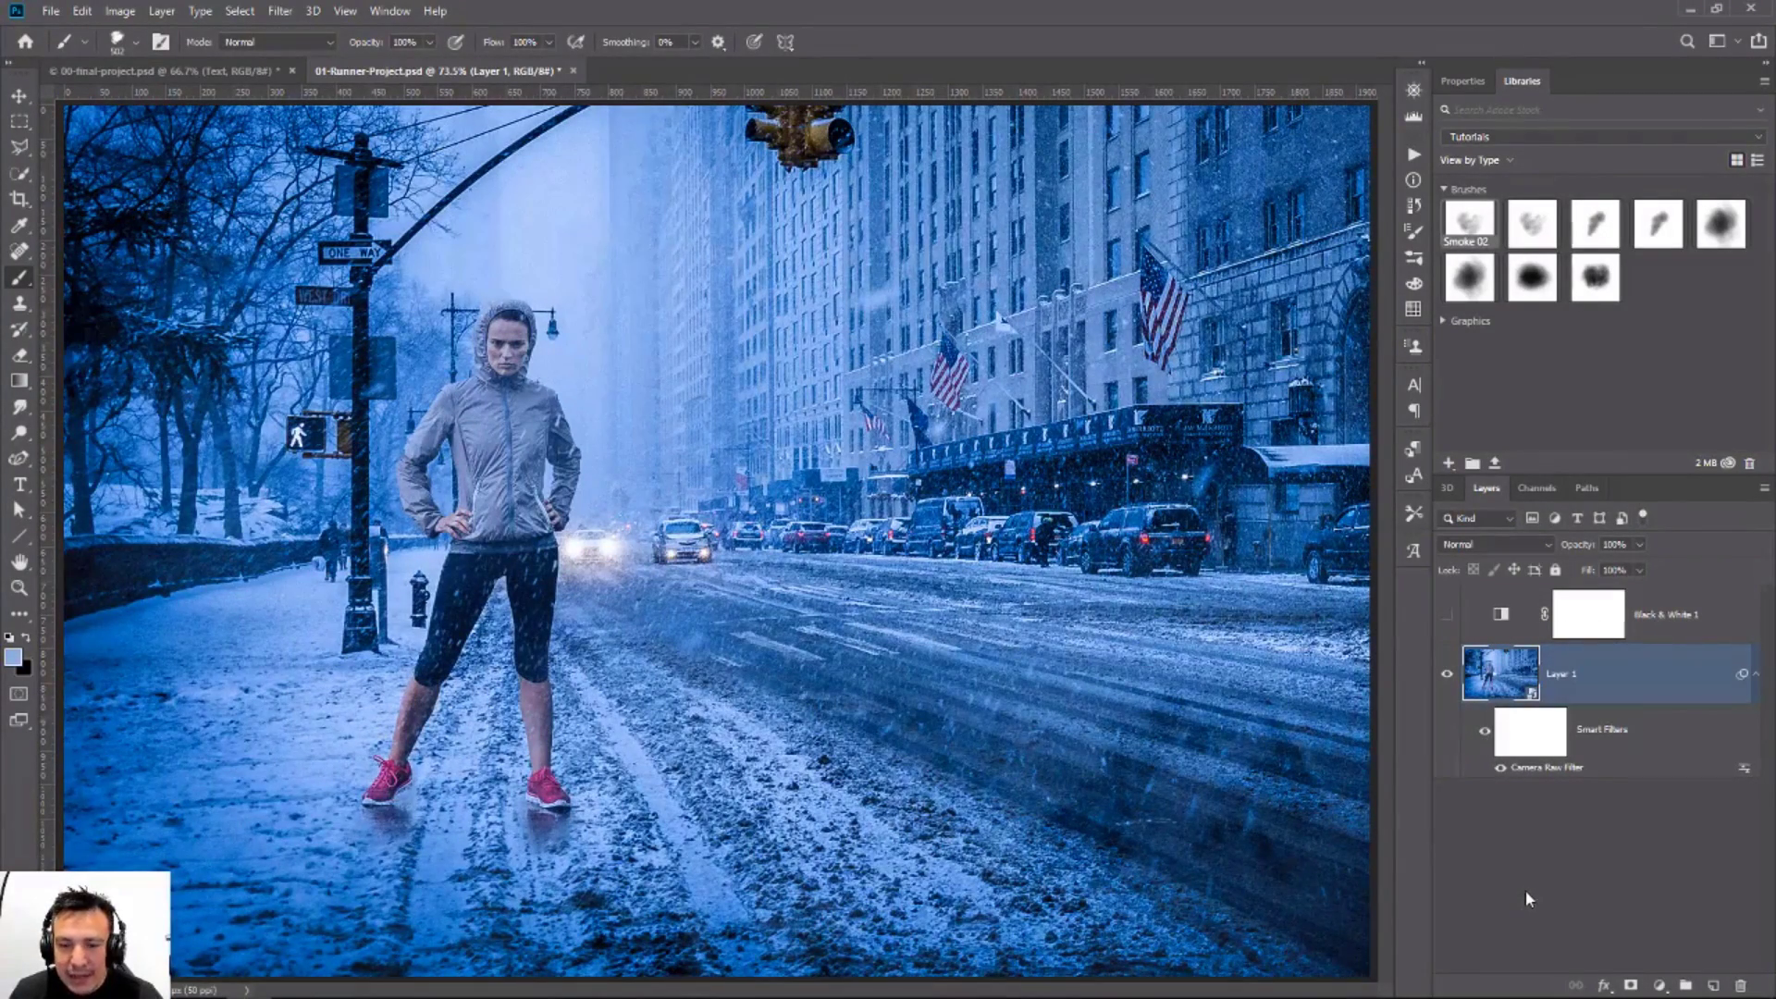
{"action": "double_click", "coordinate": [1542, 772]}
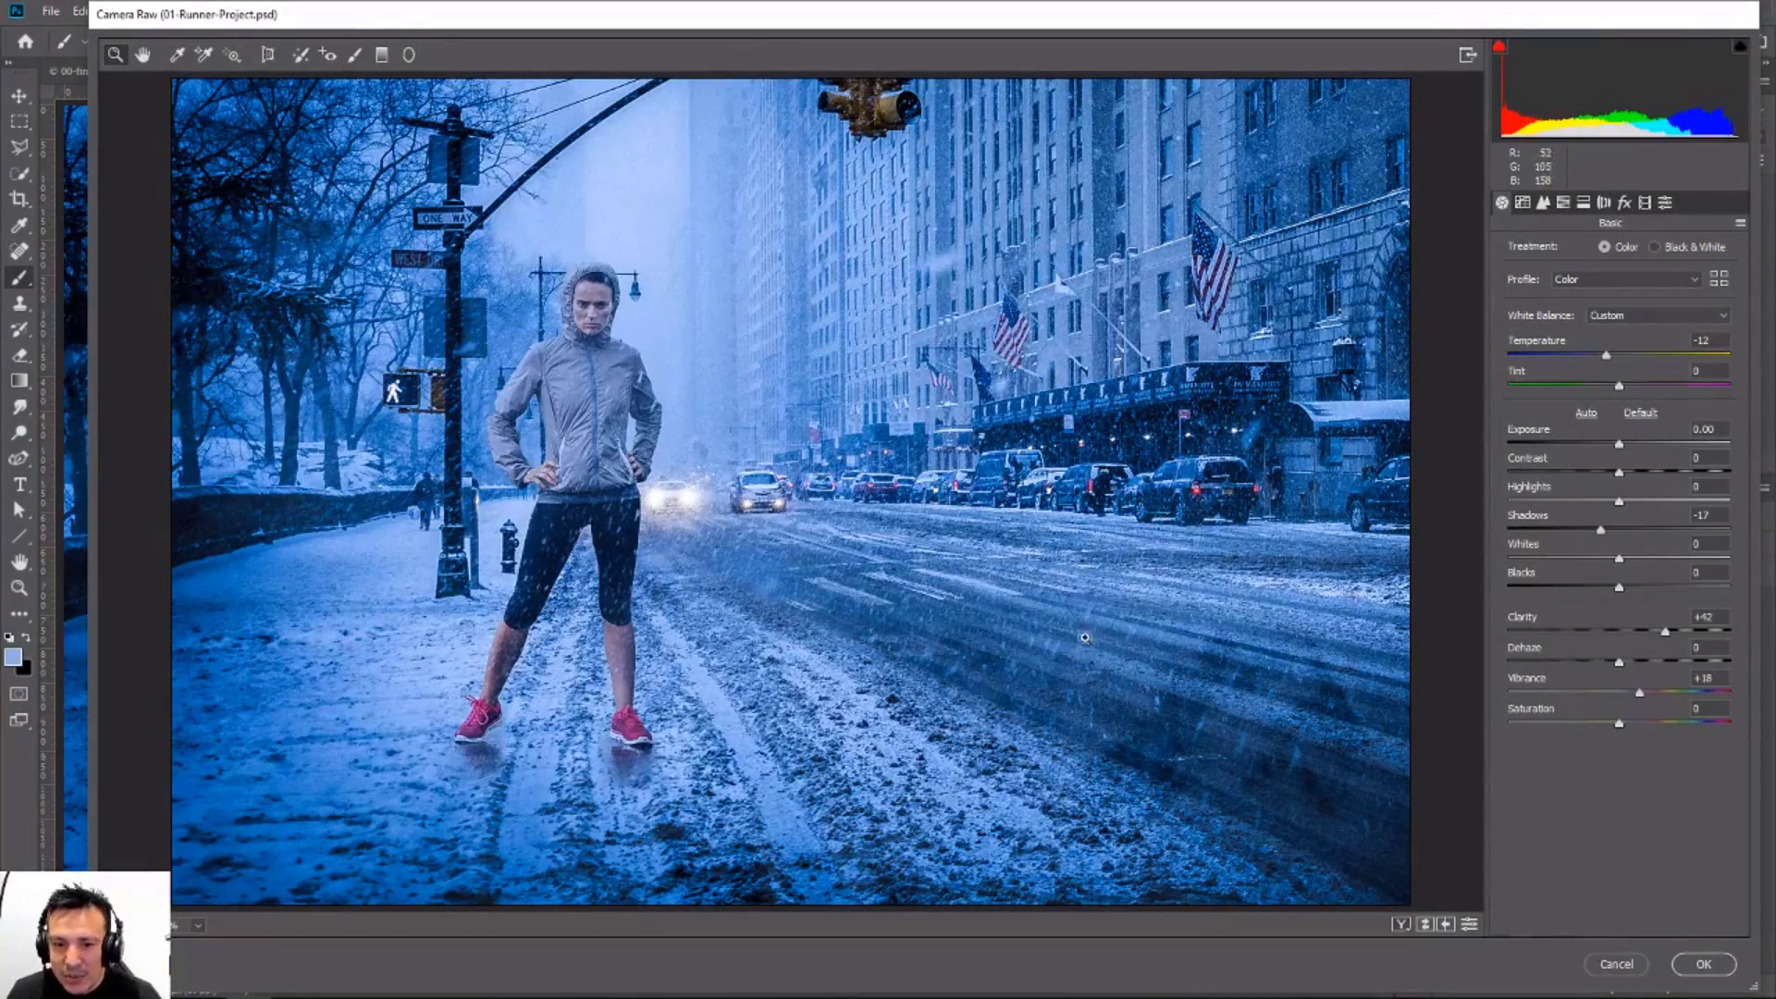
{"action": "left_click", "coordinate": [1702, 964]}
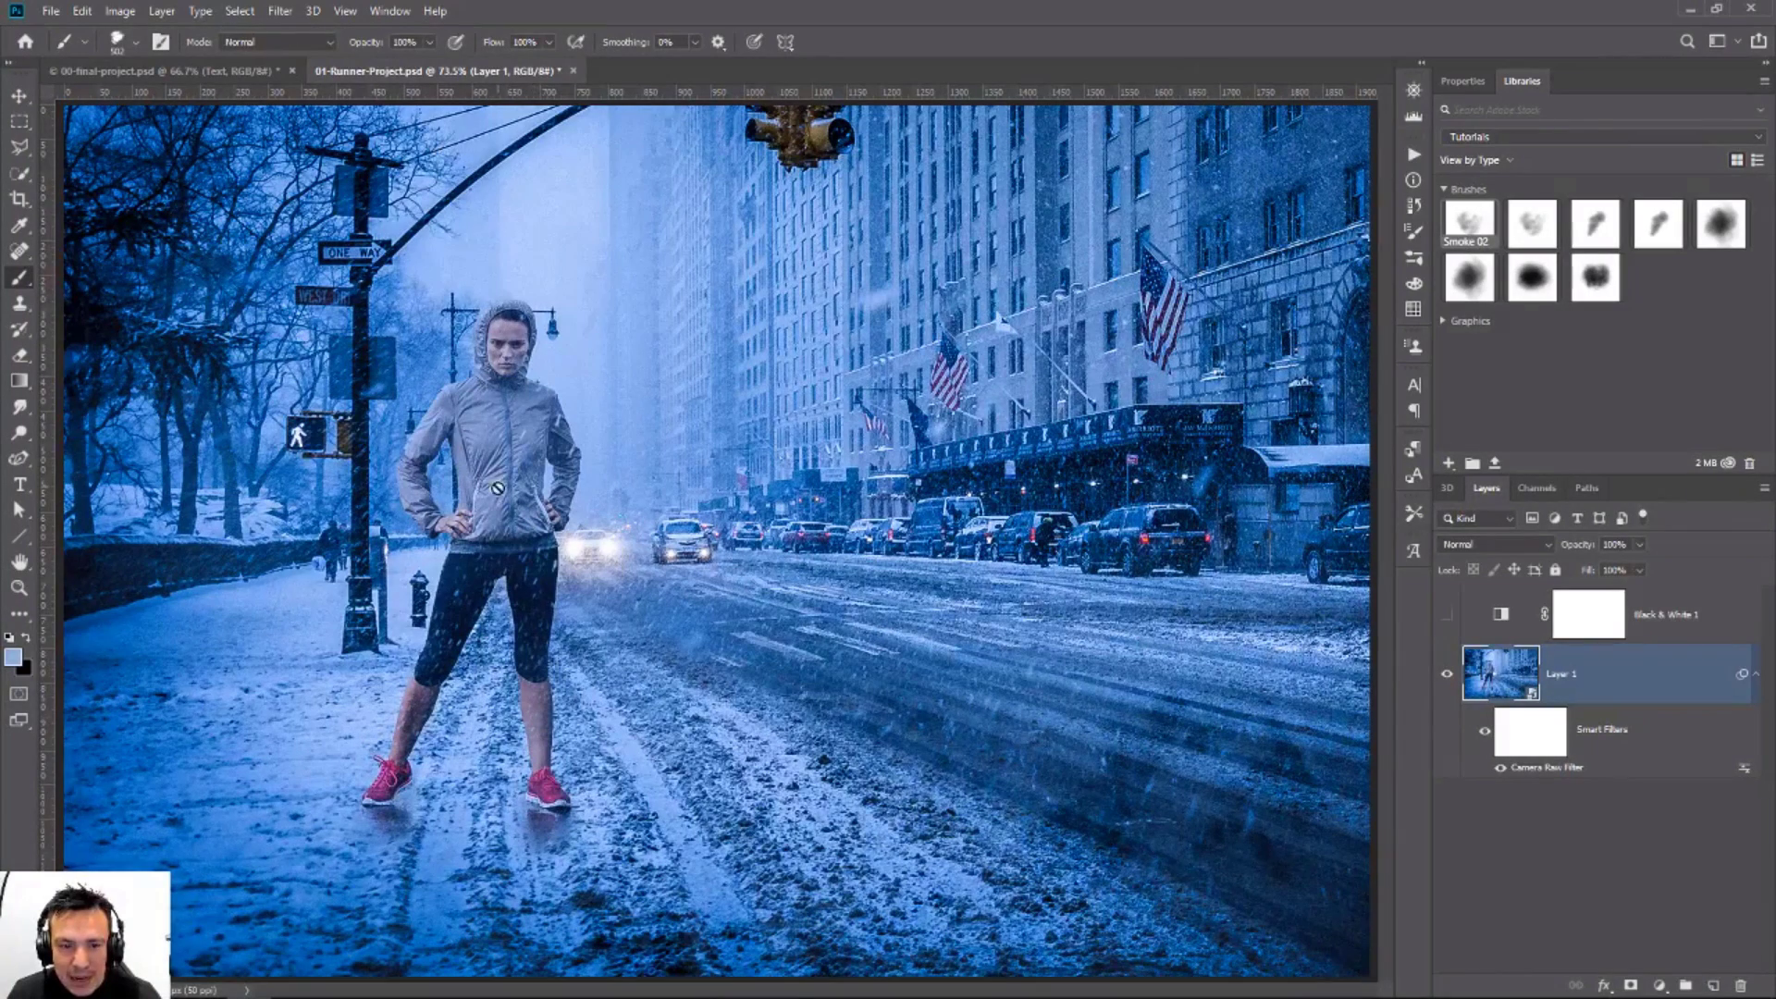
Step: Open Layer 1's smart object contents and move the runner with her clipped Curves and snow layers to the right side of the street
{"action": "double_click", "coordinate": [1502, 676]}
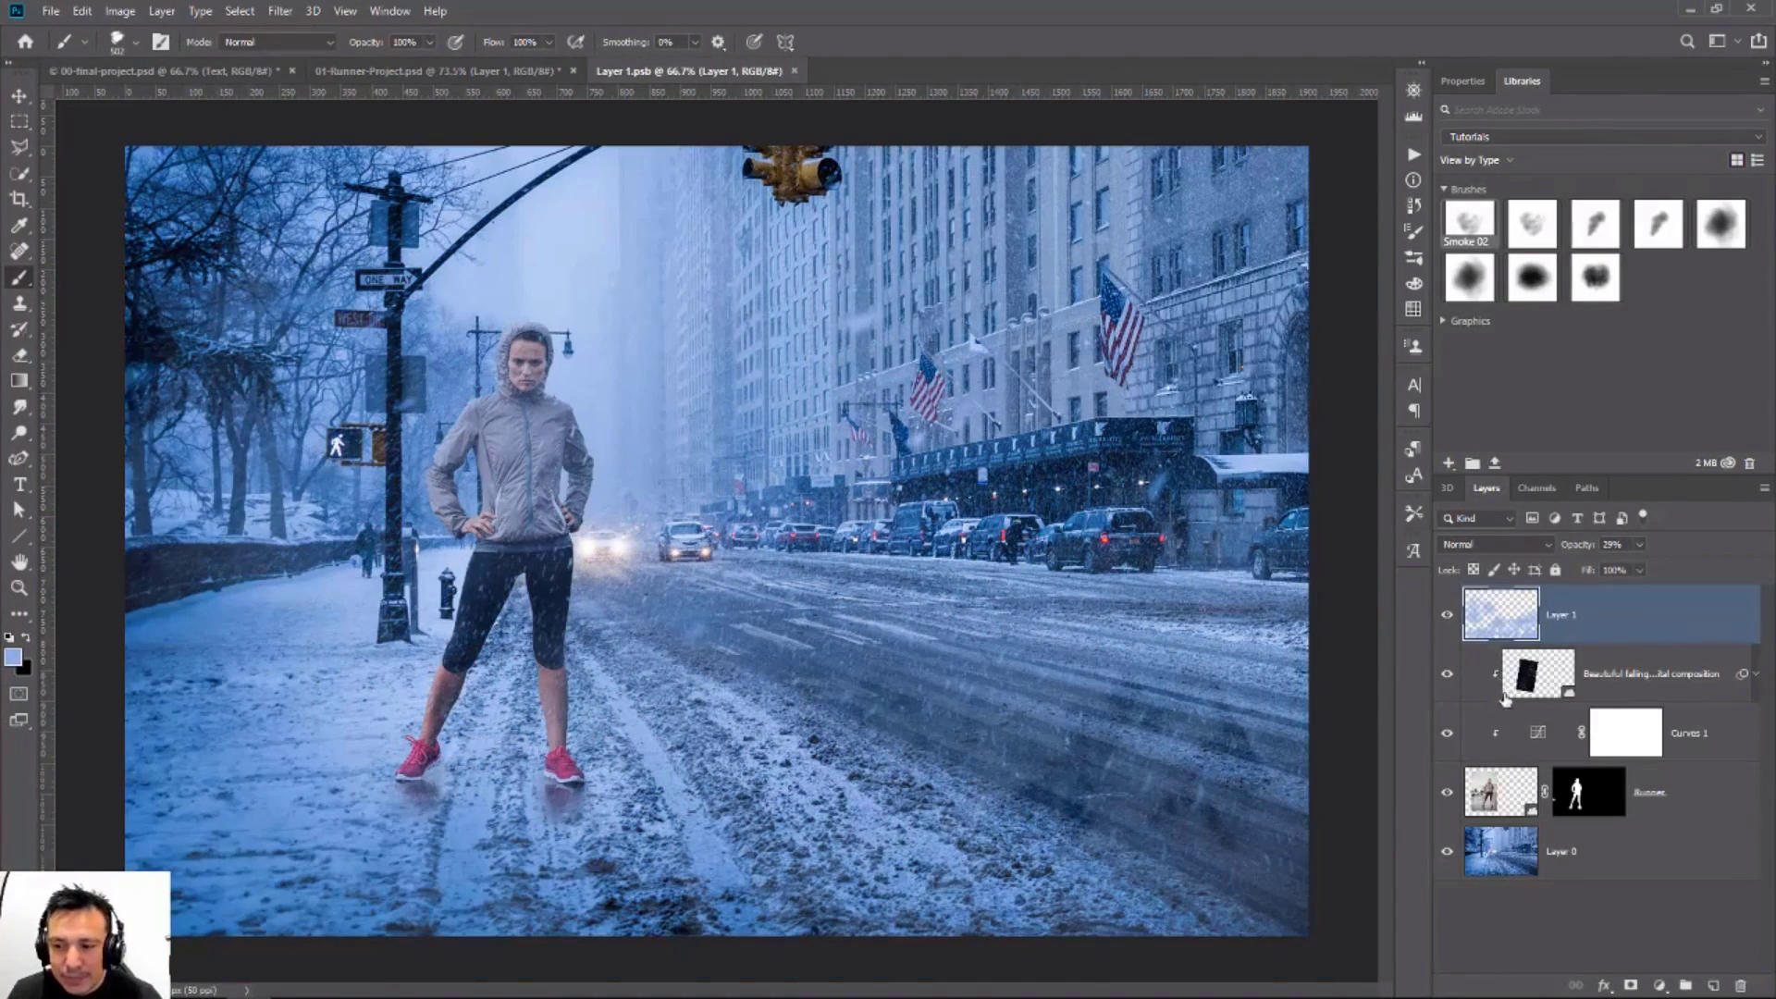
{"action": "left_click", "coordinate": [1499, 810]}
{"action": "left_click", "coordinate": [1522, 689], "text": "shift"}
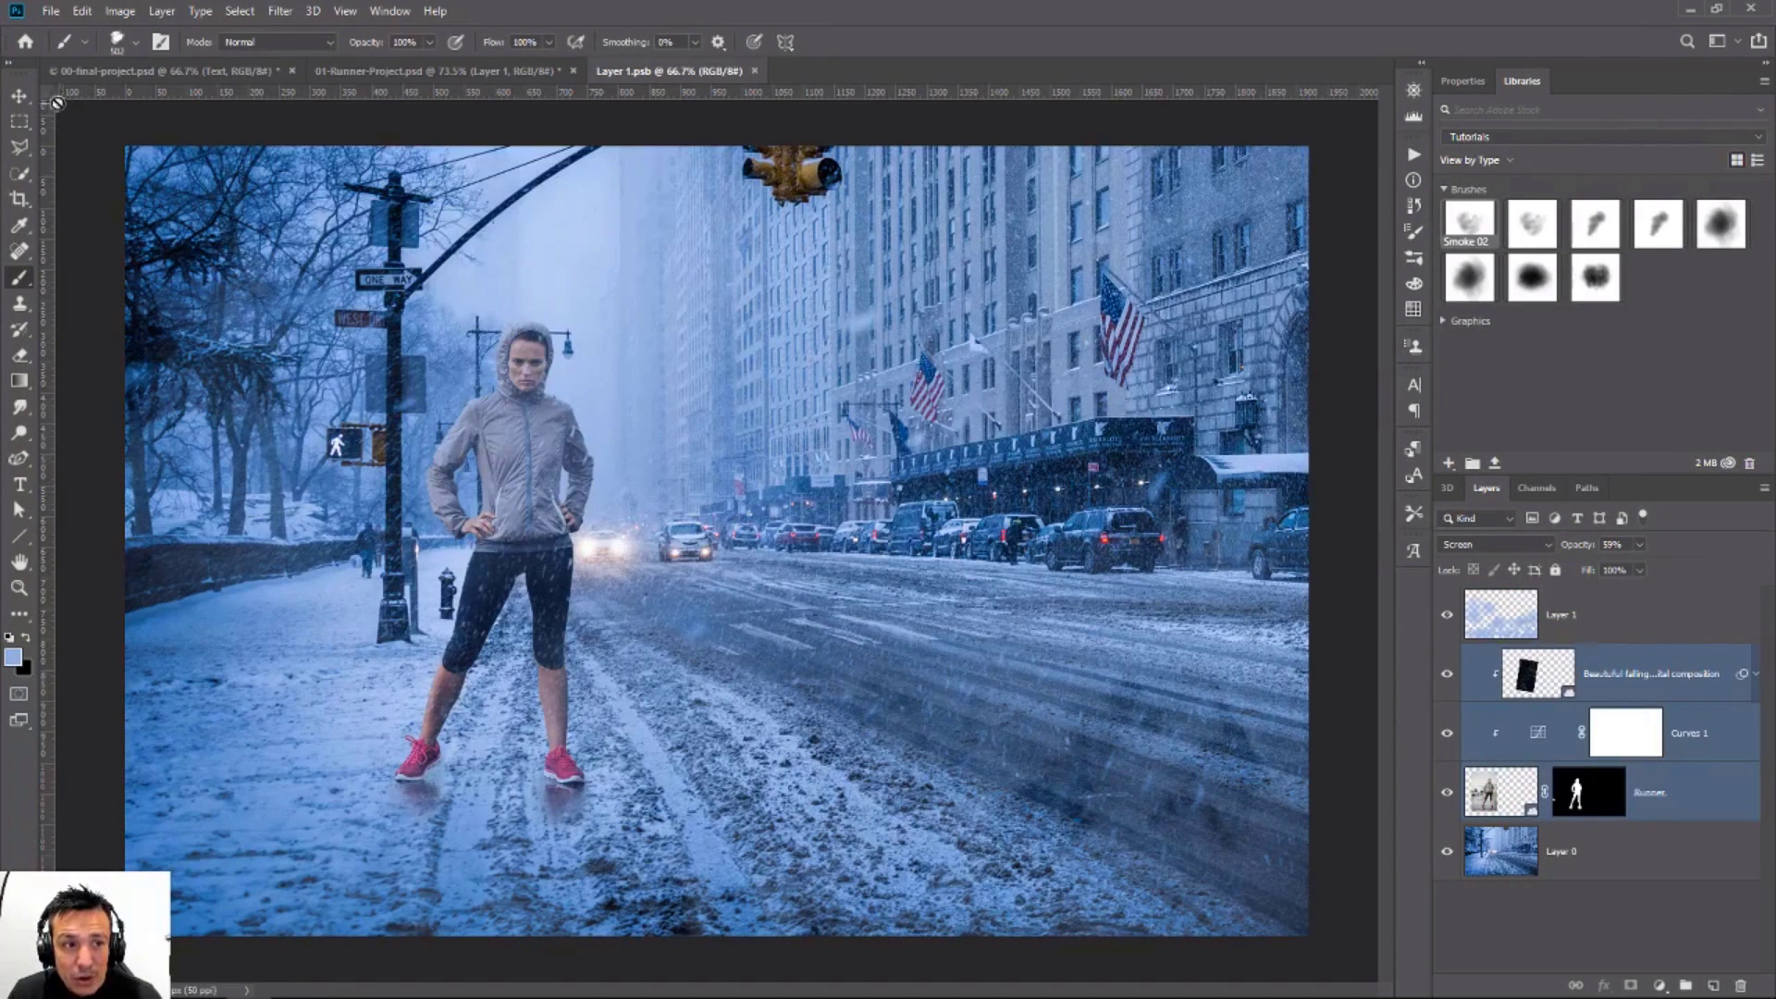
{"action": "left_click", "coordinate": [19, 96]}
{"action": "mouse_move", "coordinate": [557, 514]}
{"action": "left_mouse_down"}
{"action": "mouse_move", "coordinate": [1084, 514]}
{"action": "mouse_move", "coordinate": [1108, 546]}
{"action": "mouse_move", "coordinate": [964, 541]}
{"action": "left_mouse_up"}
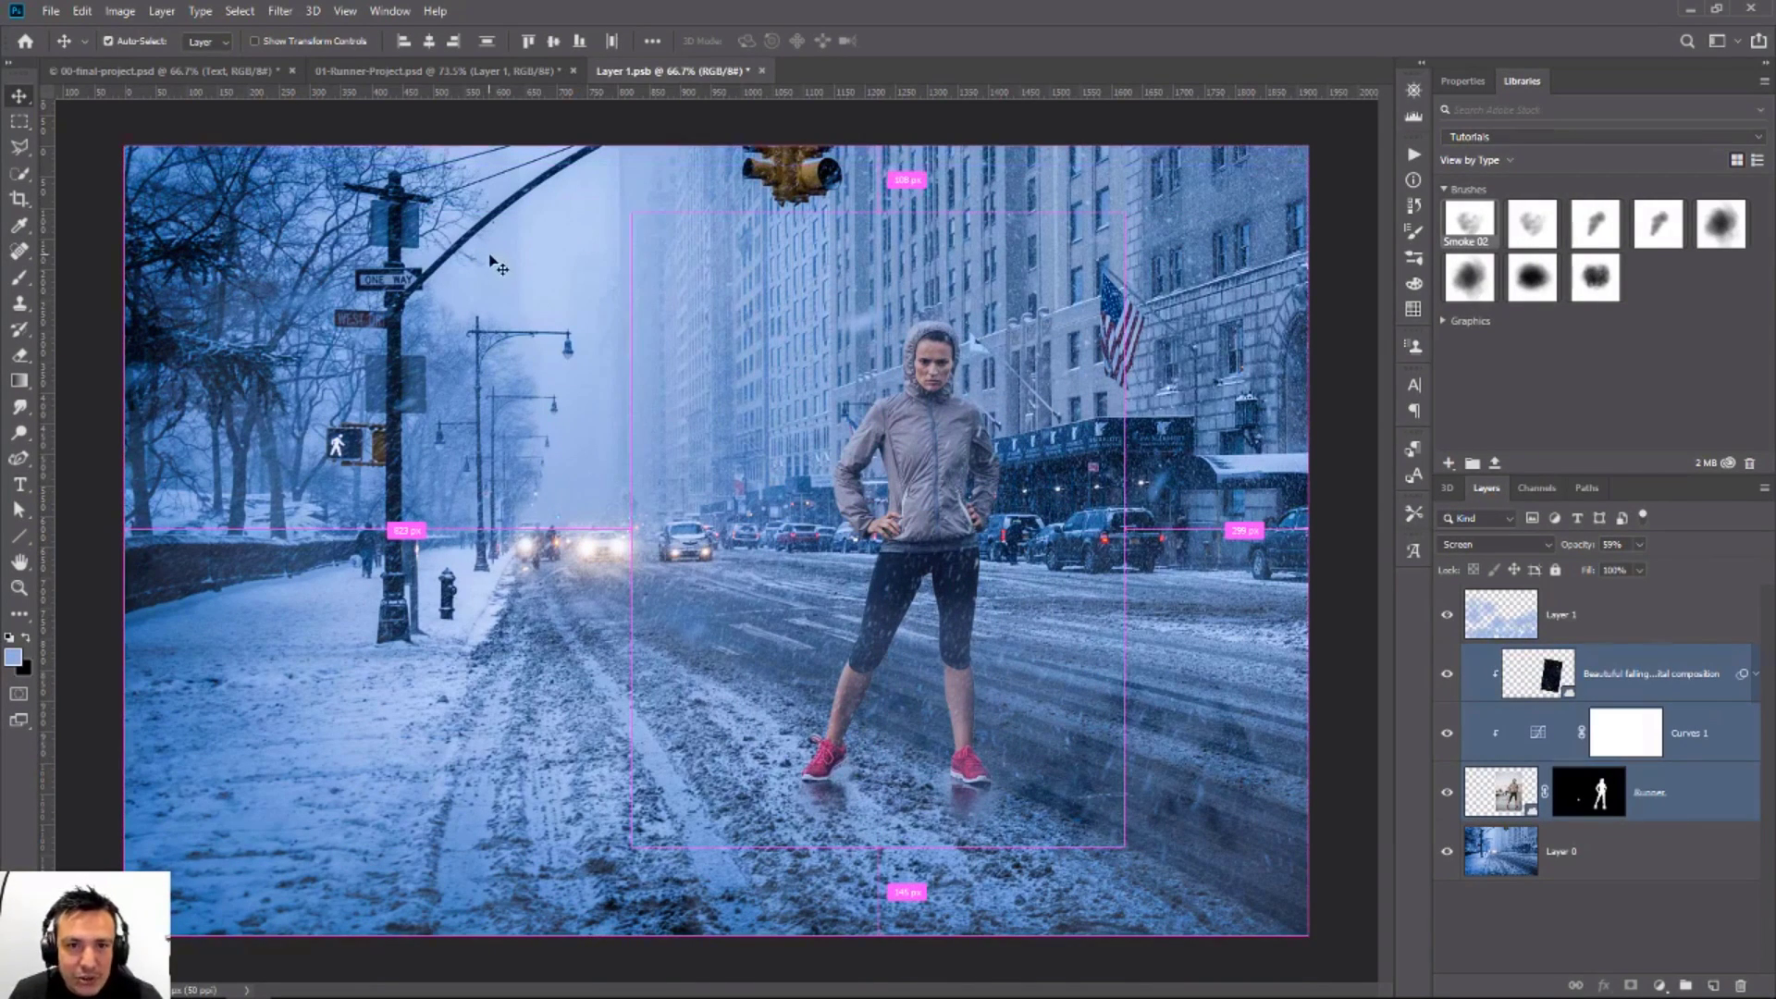
Step: Save the edited smart object contents and return to 01-Runner-Project.psd with the runner's new position
{"action": "key", "text": "ctrl+s"}
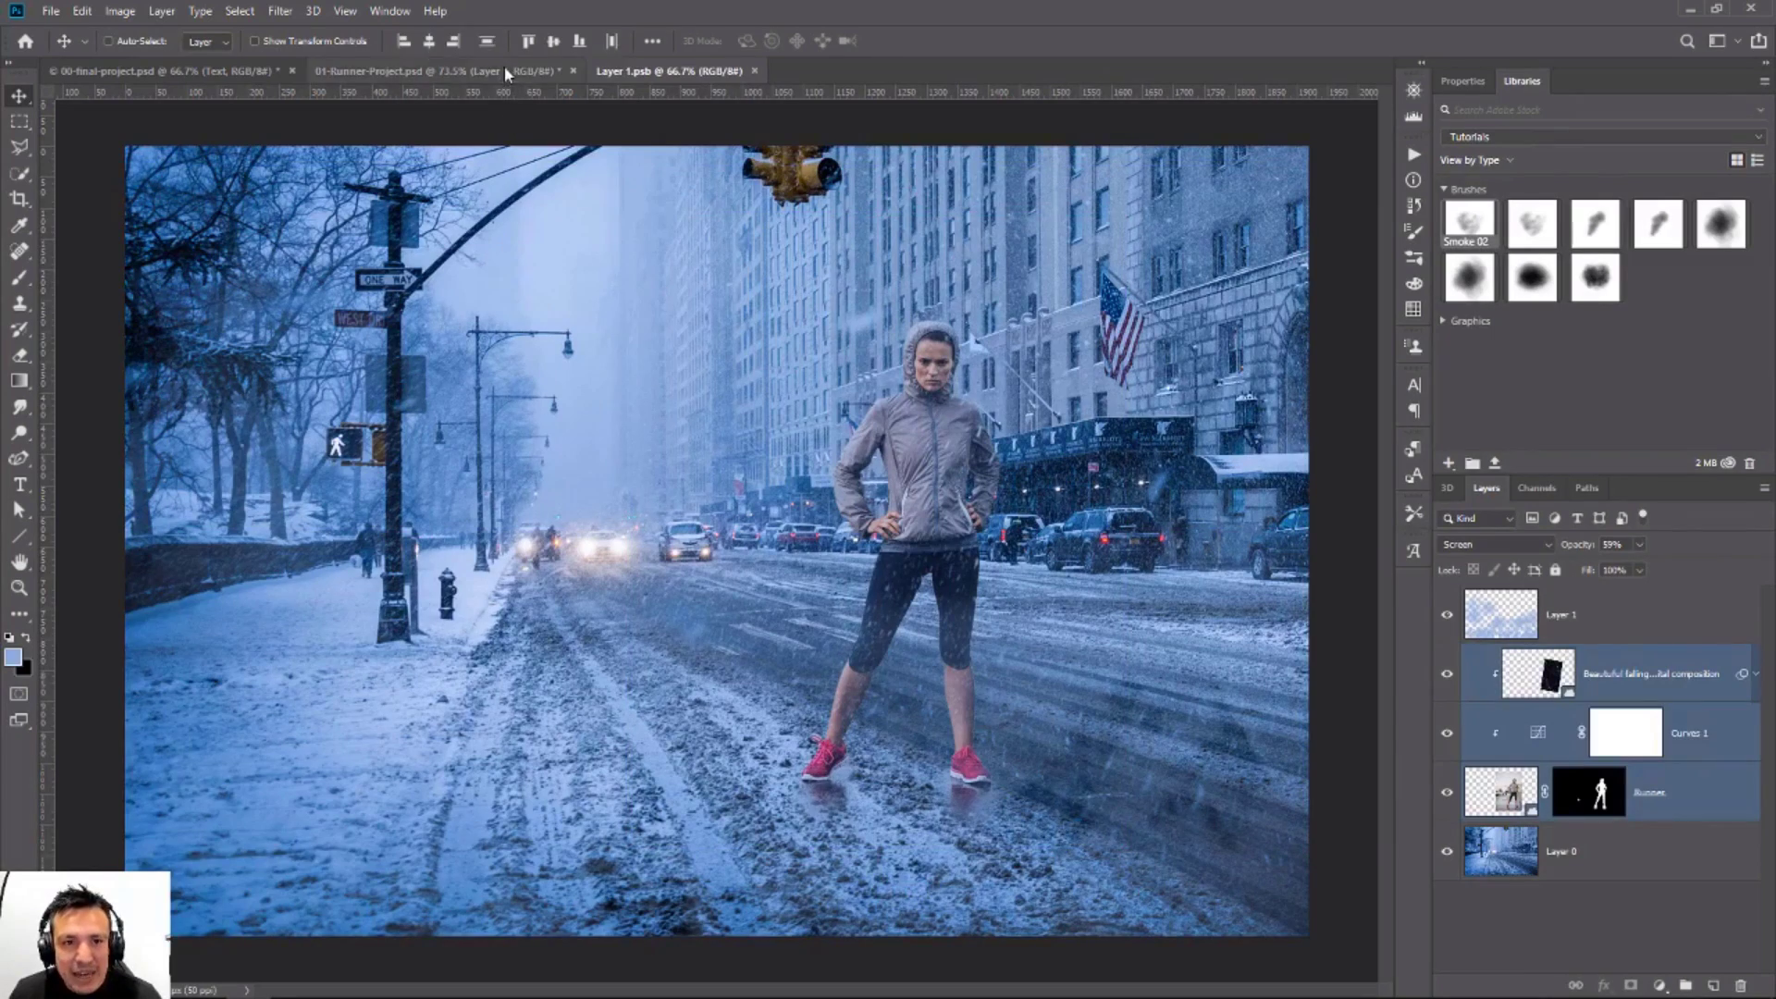
{"action": "left_click", "coordinate": [493, 74]}
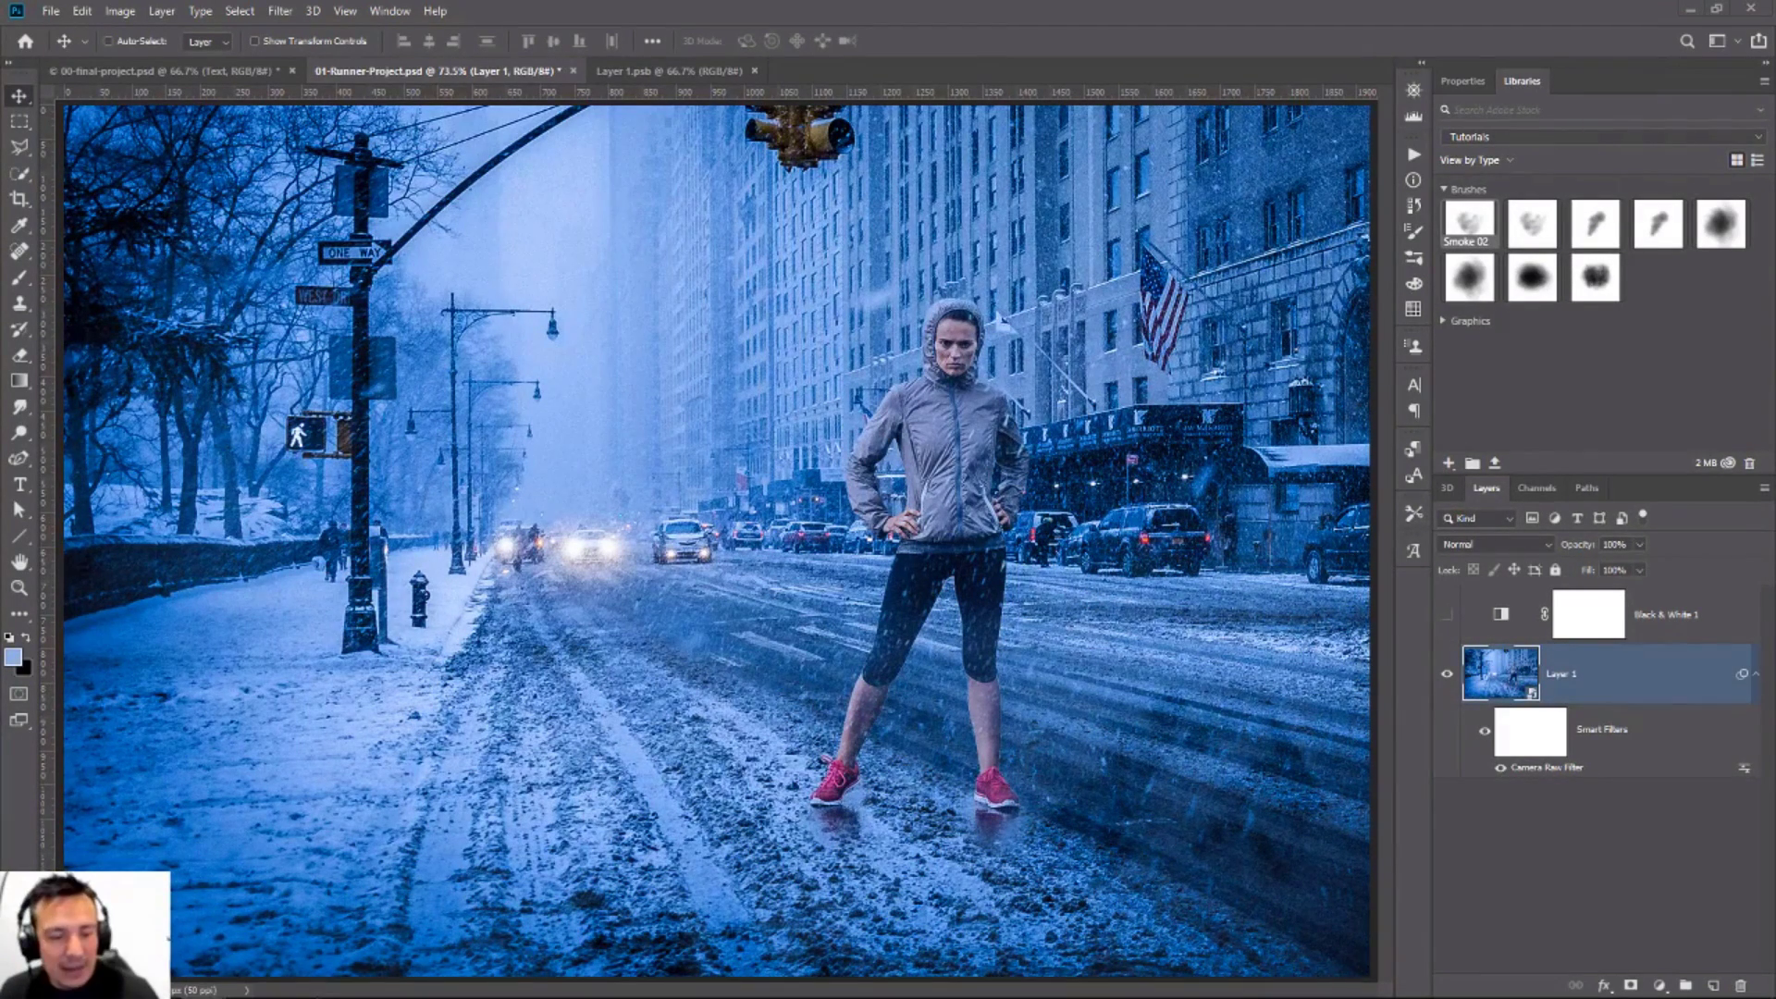
Step: Switch to the browser to review the Photoshop Compositing Made Easy course page, its module list and pricing, and return to Photoshop
{"action": "mouse_move", "coordinate": [205, 980]}
{"action": "left_click", "coordinate": [185, 902]}
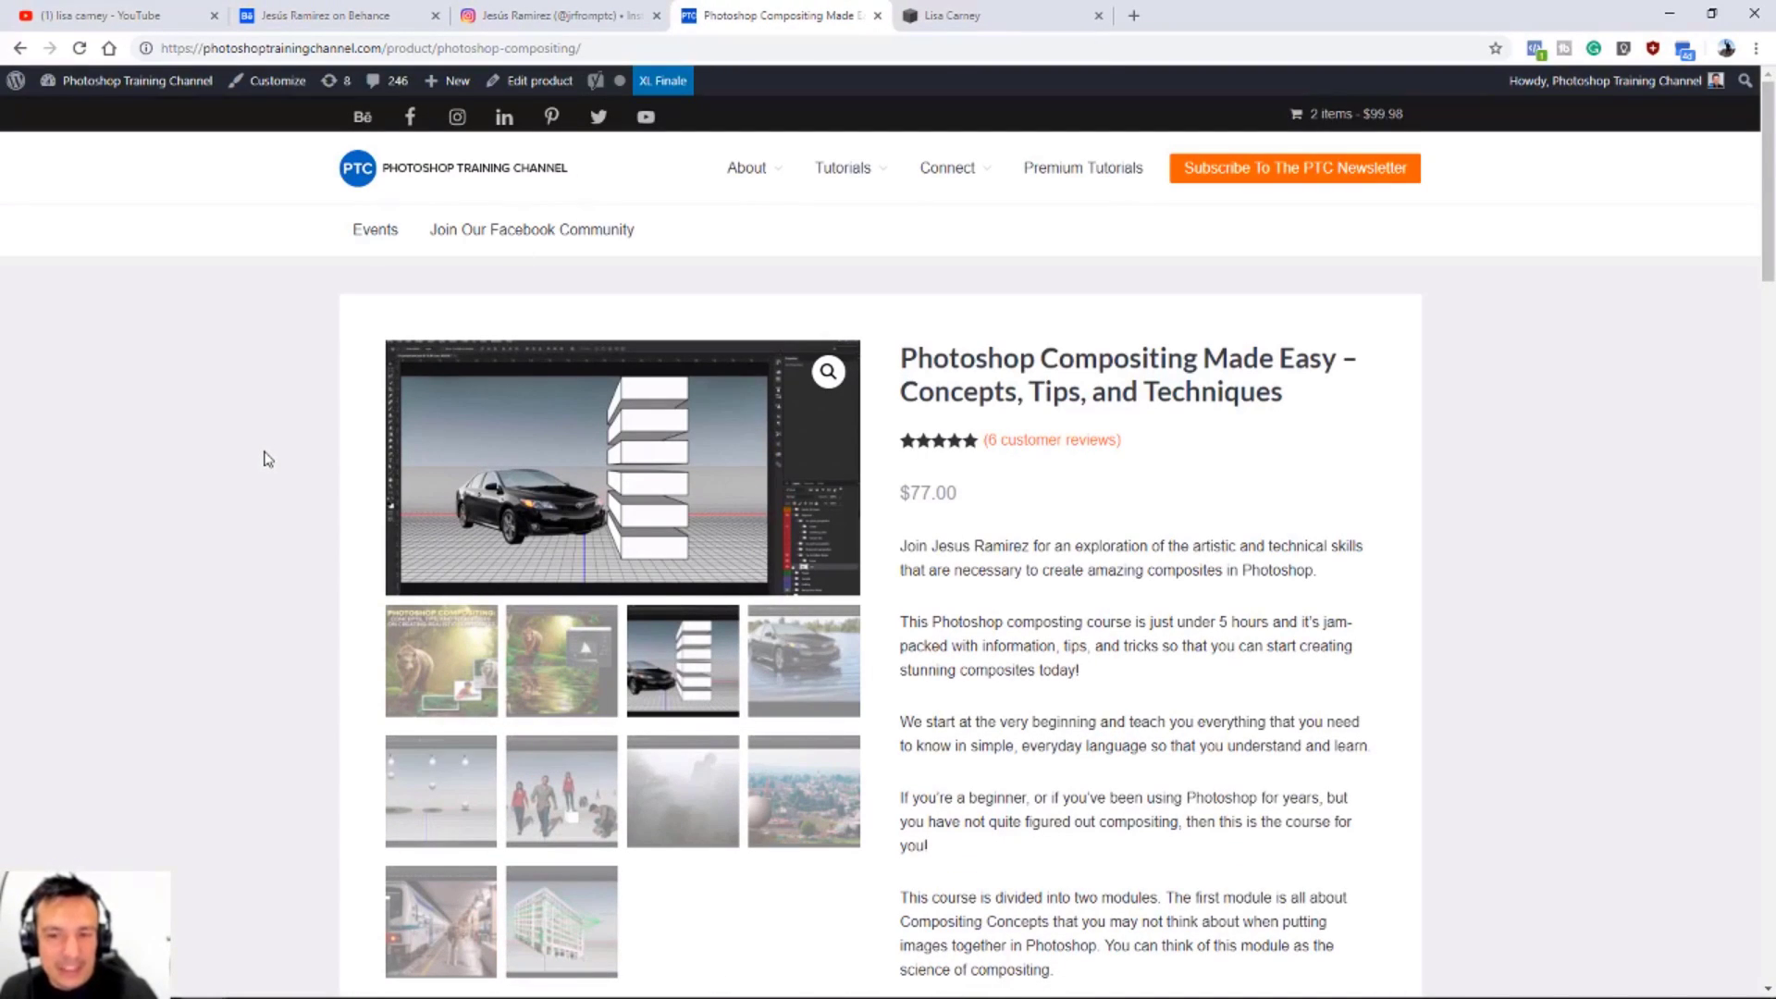
{"action": "scroll", "coordinate": [268, 460], "scroll_direction": "down", "scroll_amount": 10}
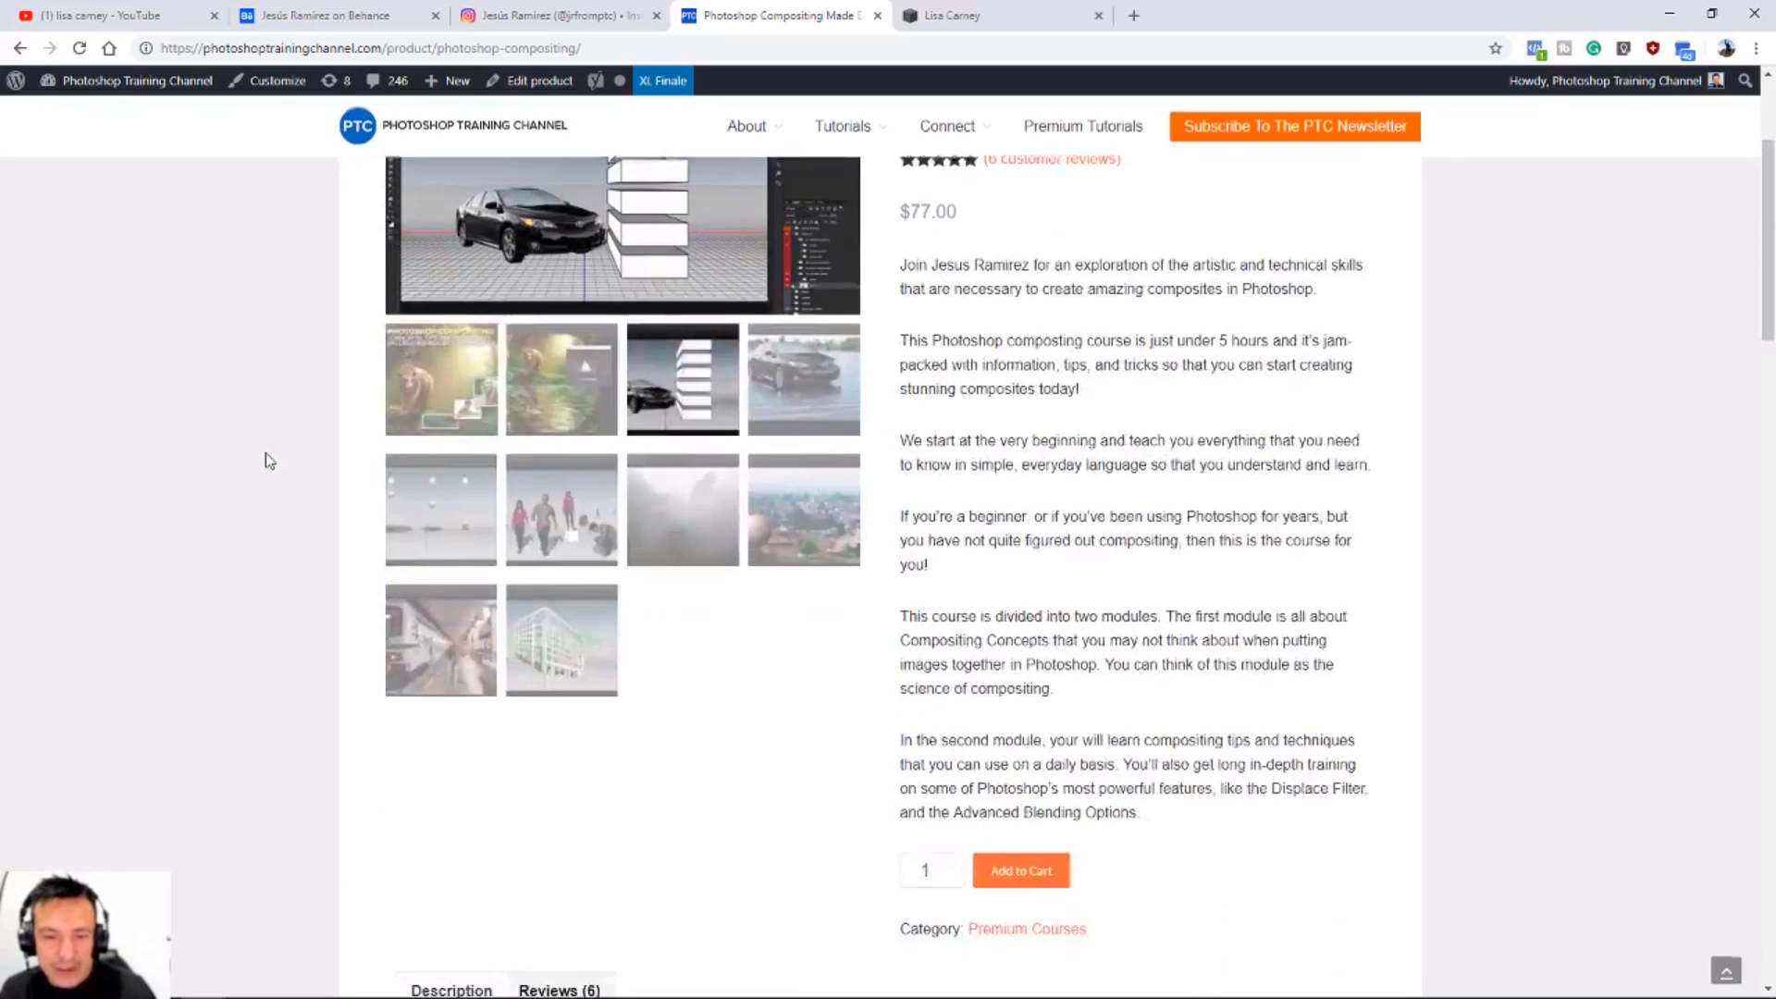
{"action": "scroll", "coordinate": [268, 460], "scroll_direction": "down", "scroll_amount": 3}
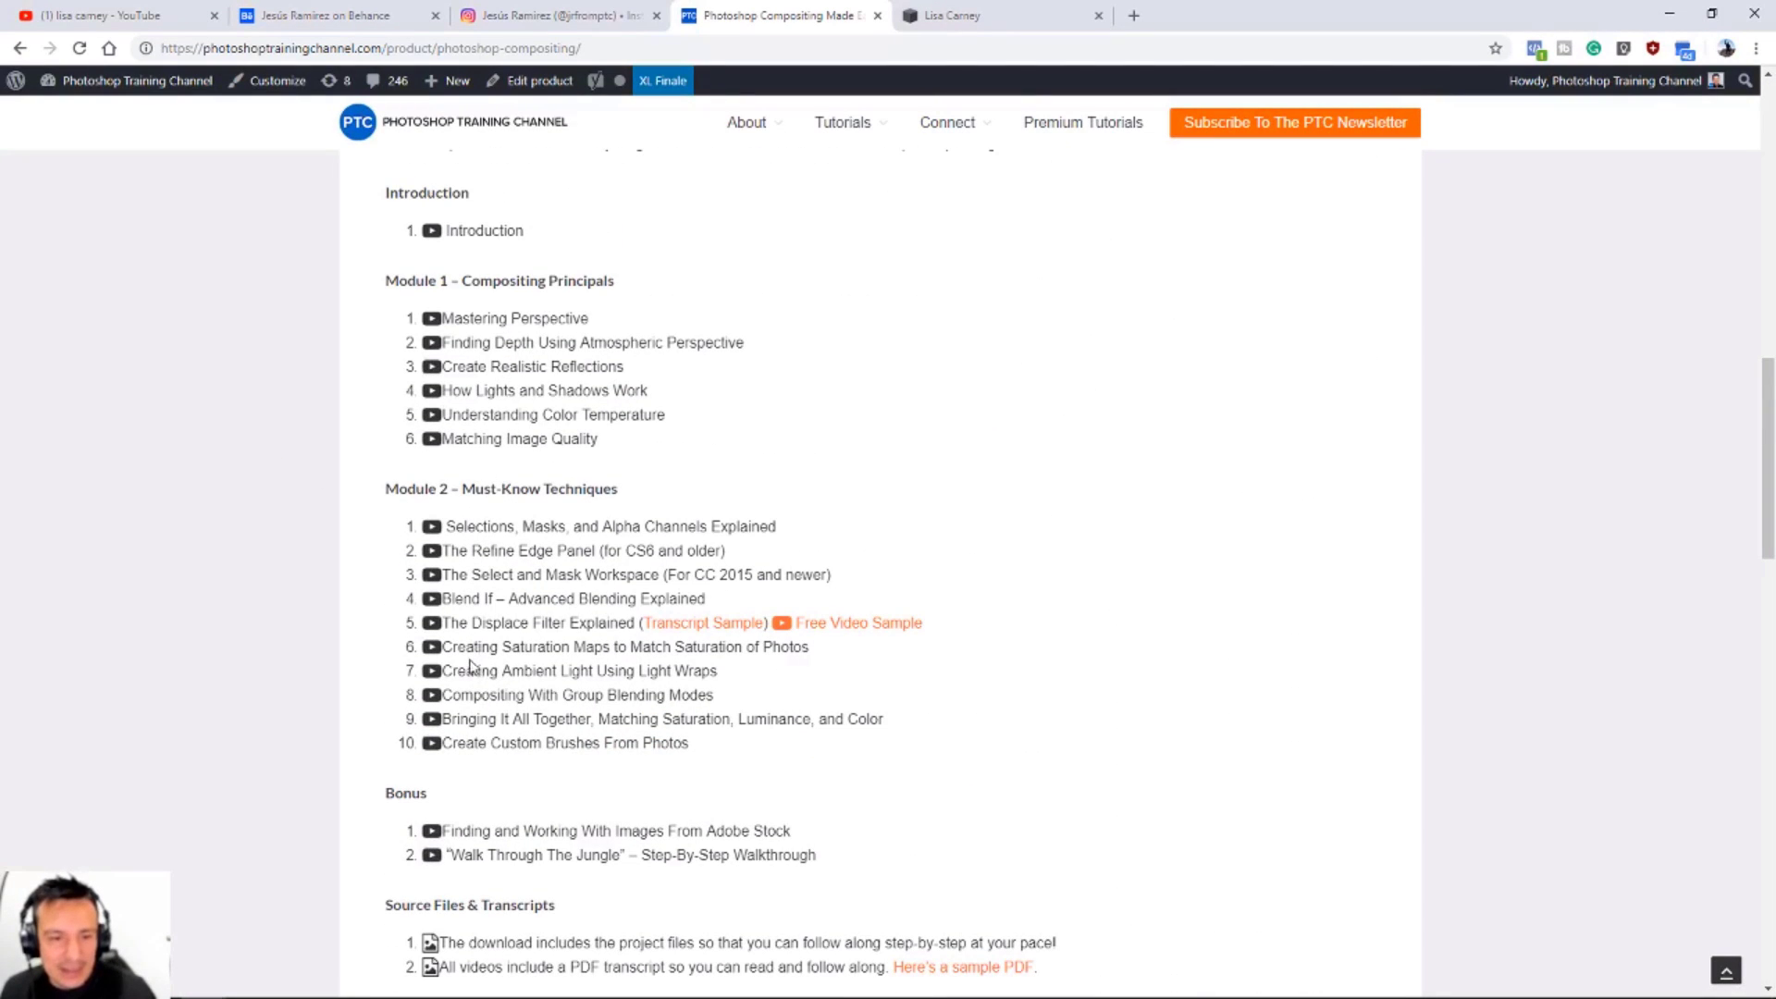
{"action": "scroll", "coordinate": [472, 666], "scroll_direction": "down", "scroll_amount": 6}
{"action": "scroll", "coordinate": [465, 662], "scroll_direction": "up", "scroll_amount": 2}
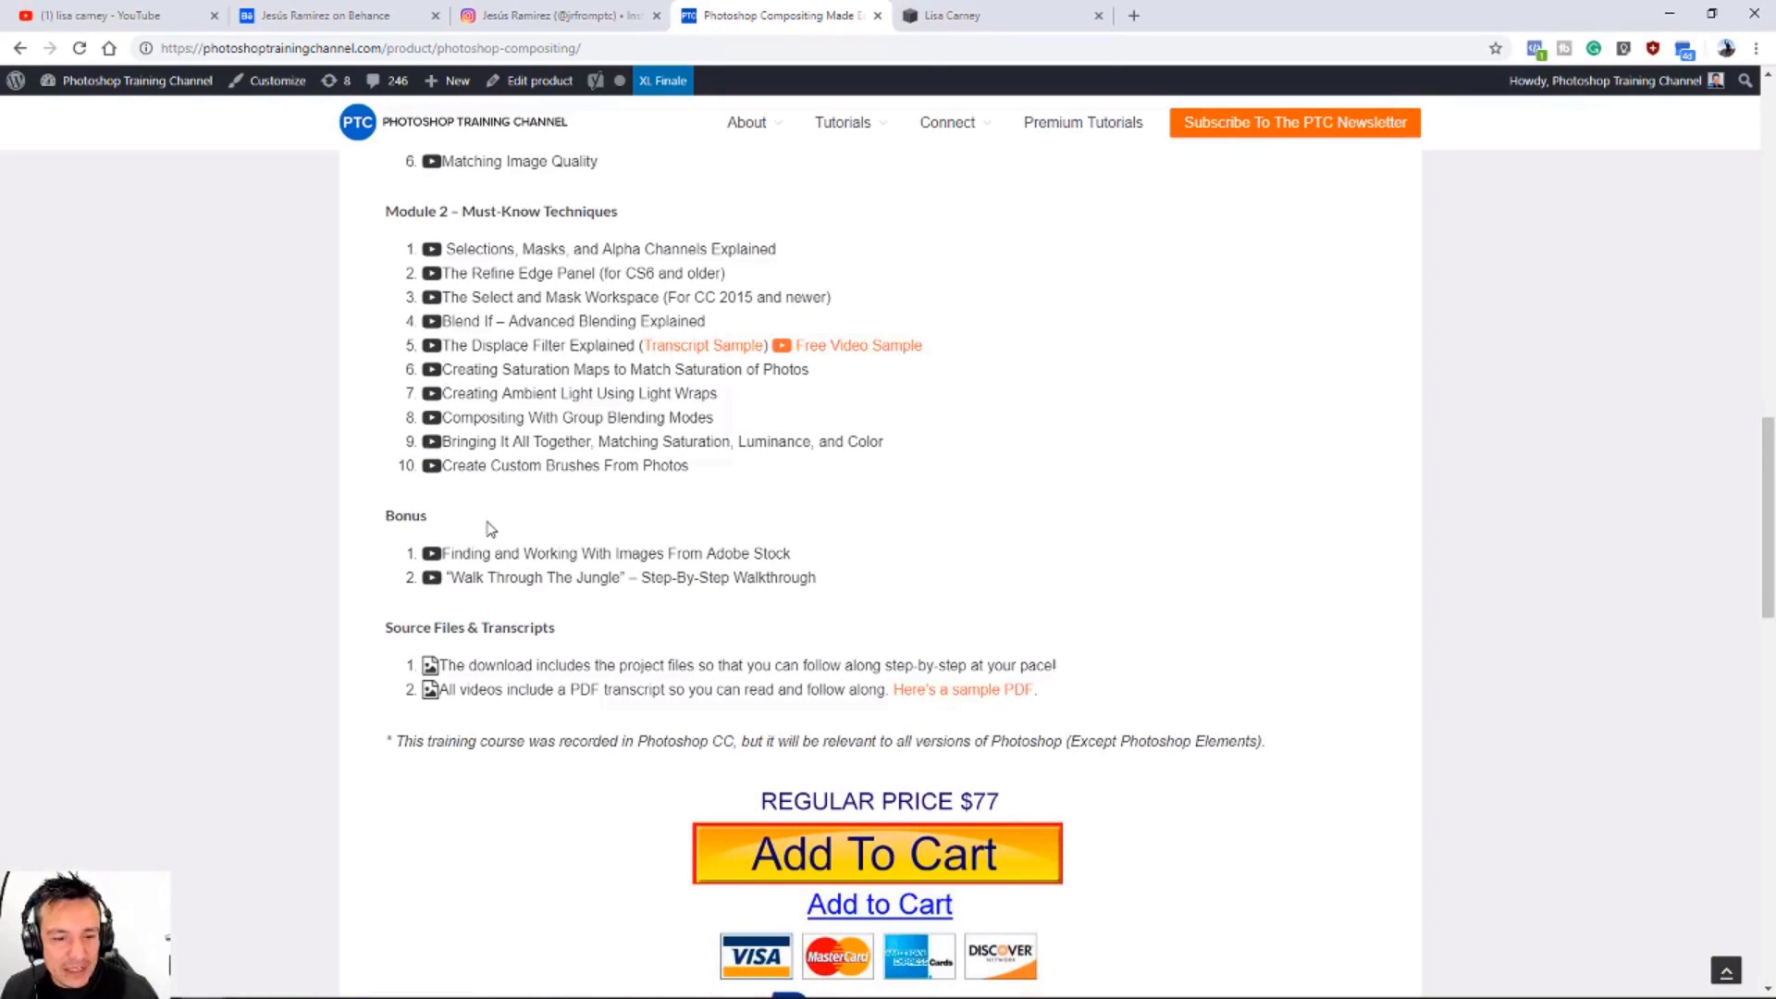
{"action": "scroll", "coordinate": [490, 529], "scroll_direction": "down", "scroll_amount": 2}
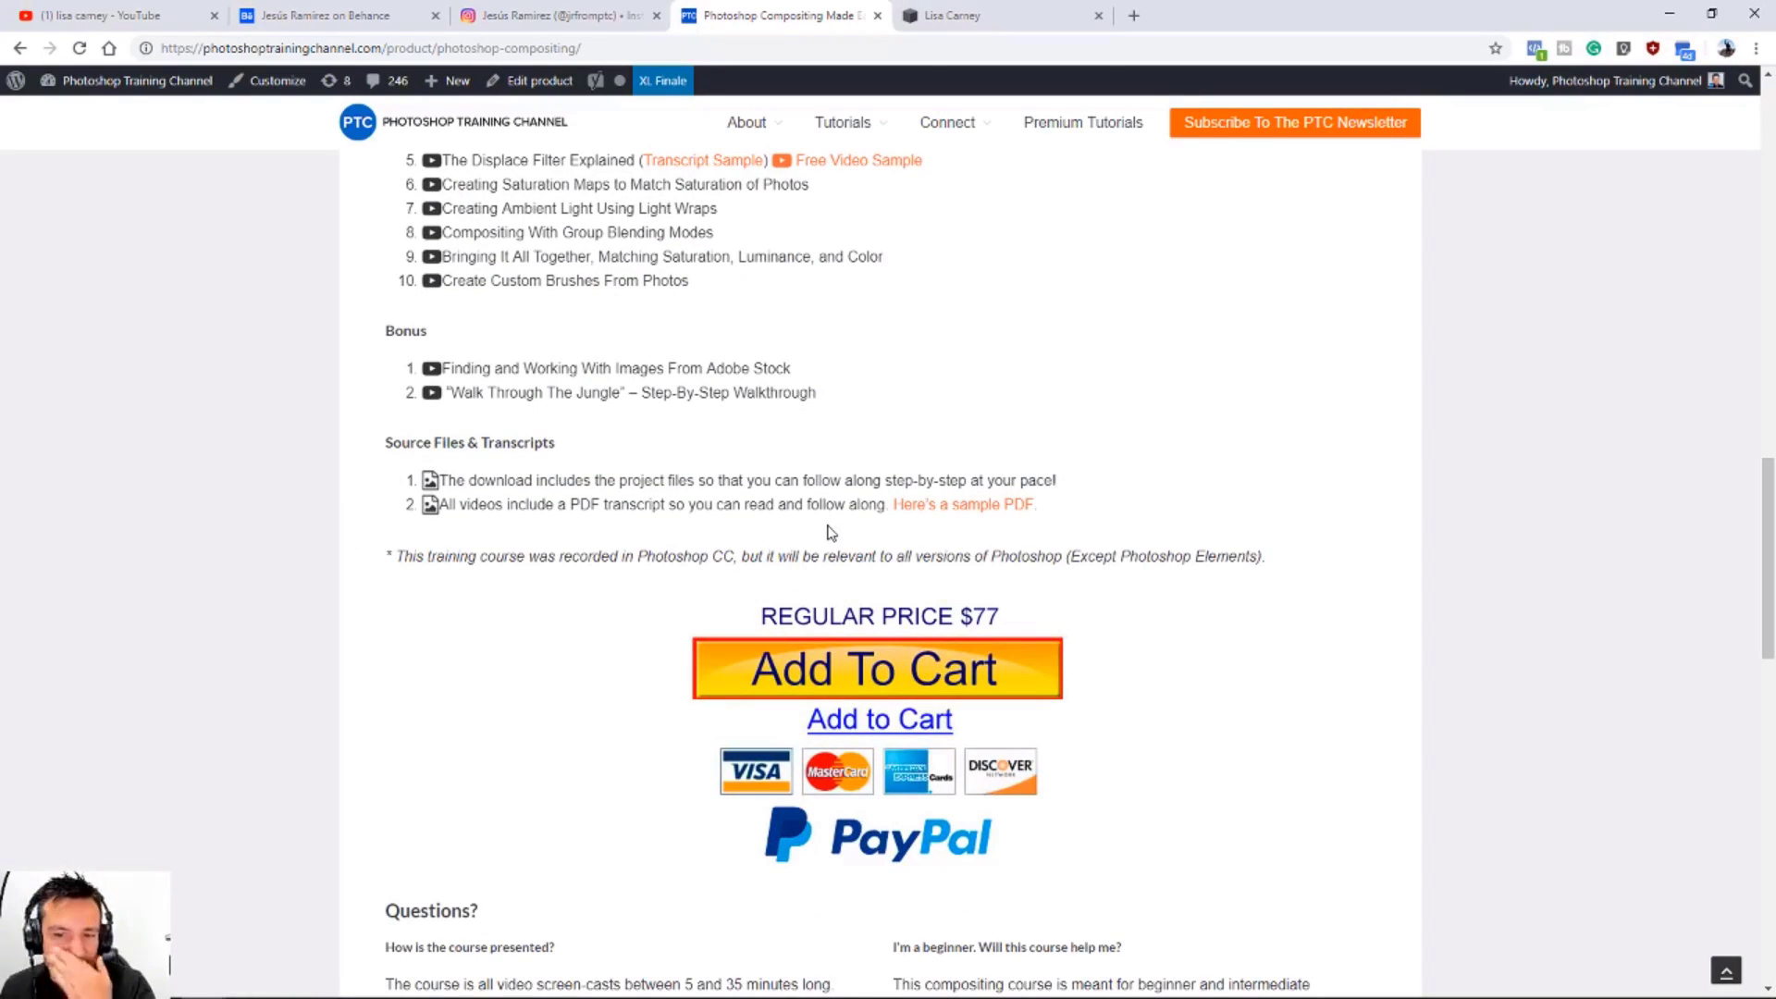
{"action": "scroll", "coordinate": [557, 486], "scroll_direction": "down", "scroll_amount": 2}
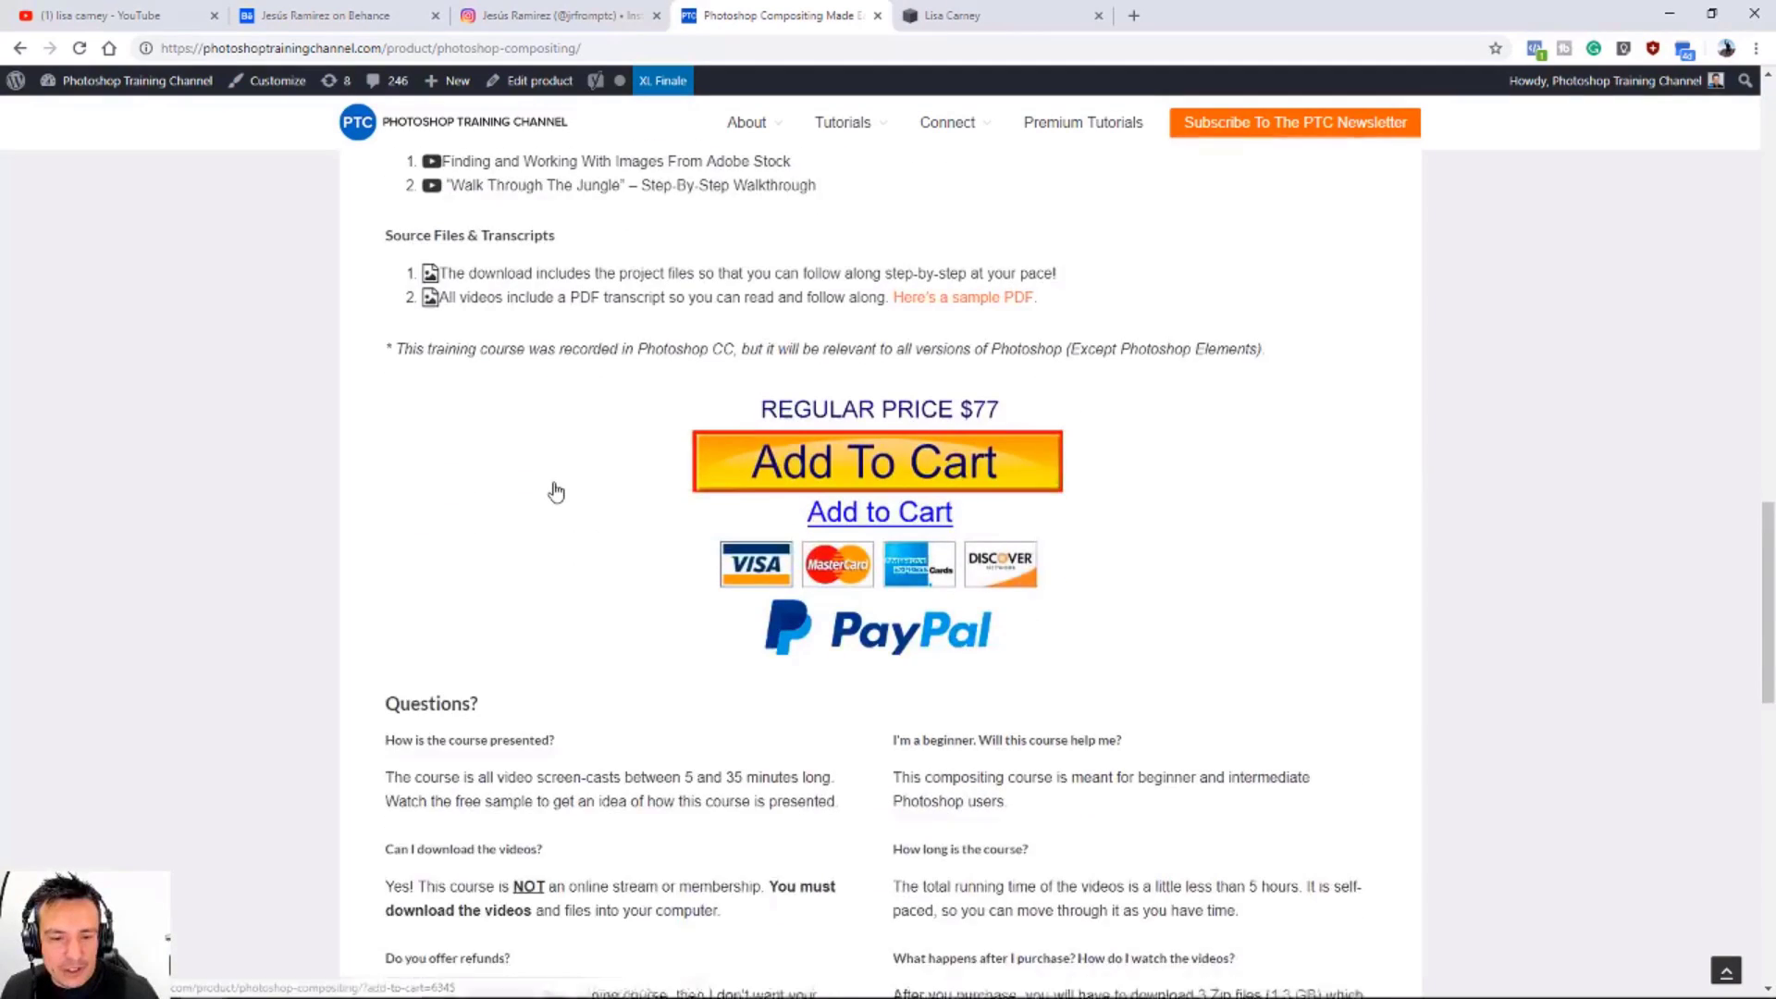
{"action": "scroll", "coordinate": [556, 491], "scroll_direction": "down", "scroll_amount": 2}
{"action": "scroll", "coordinate": [558, 578], "scroll_direction": "up", "scroll_amount": 15}
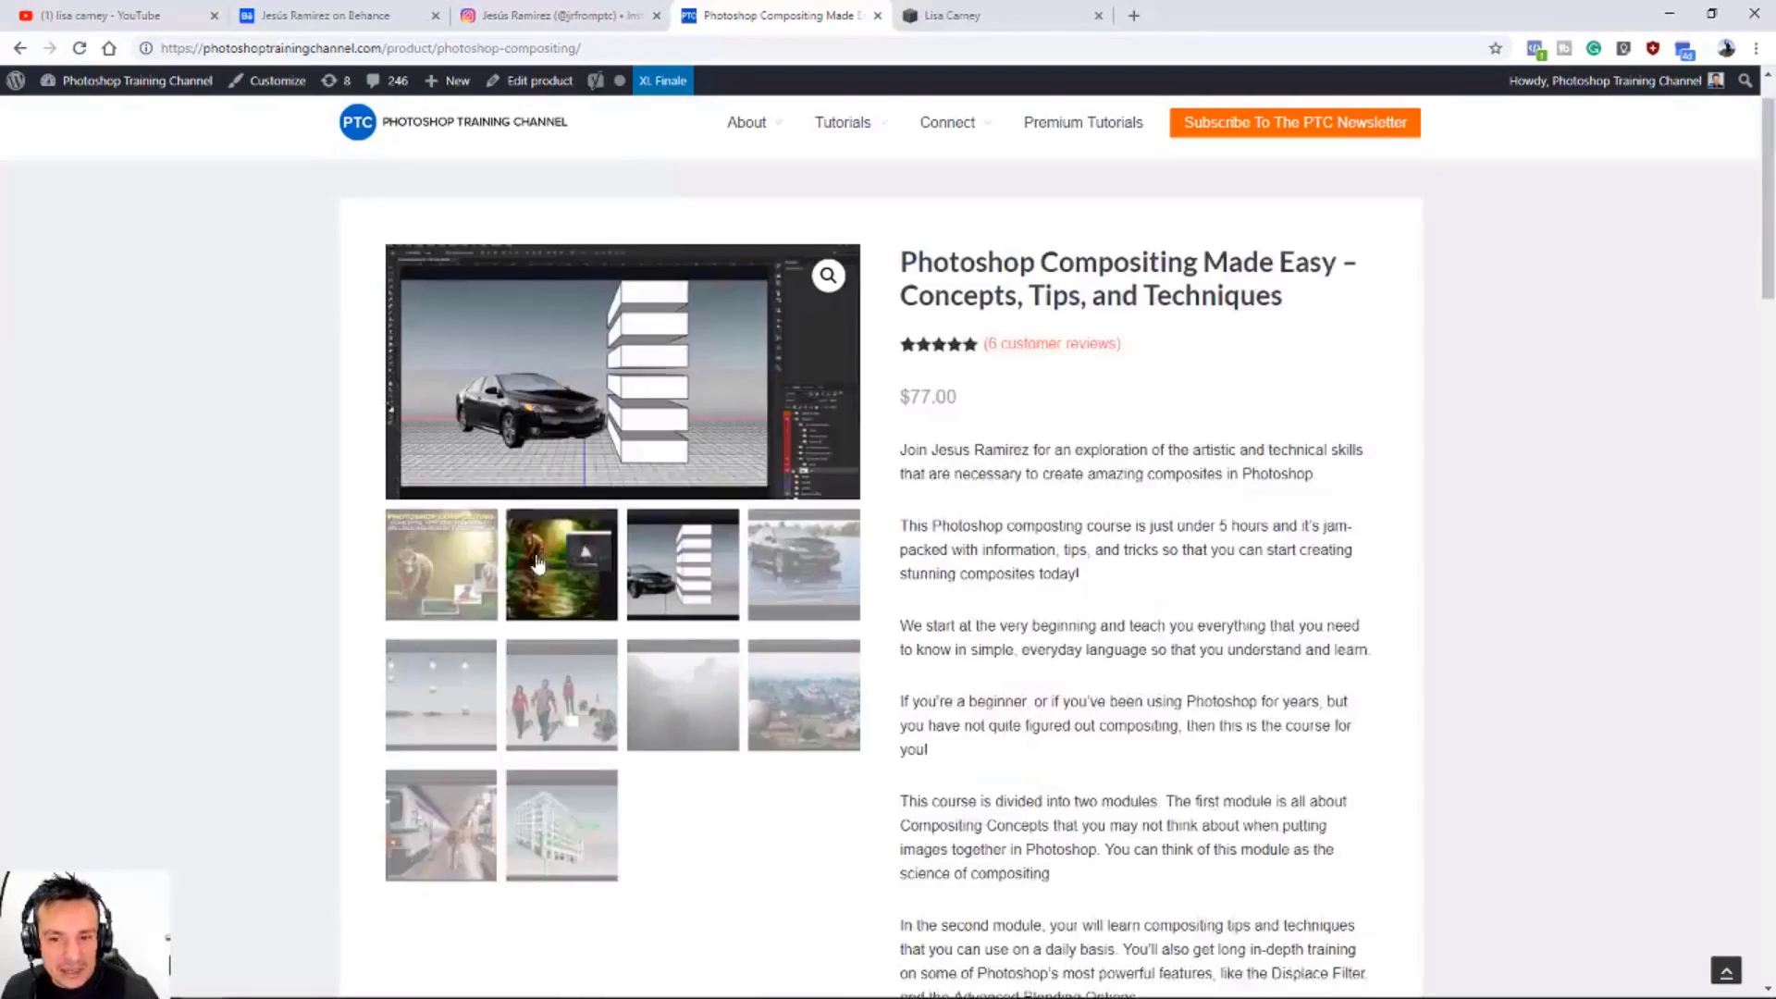
{"action": "scroll", "coordinate": [537, 561], "scroll_direction": "up", "scroll_amount": 2}
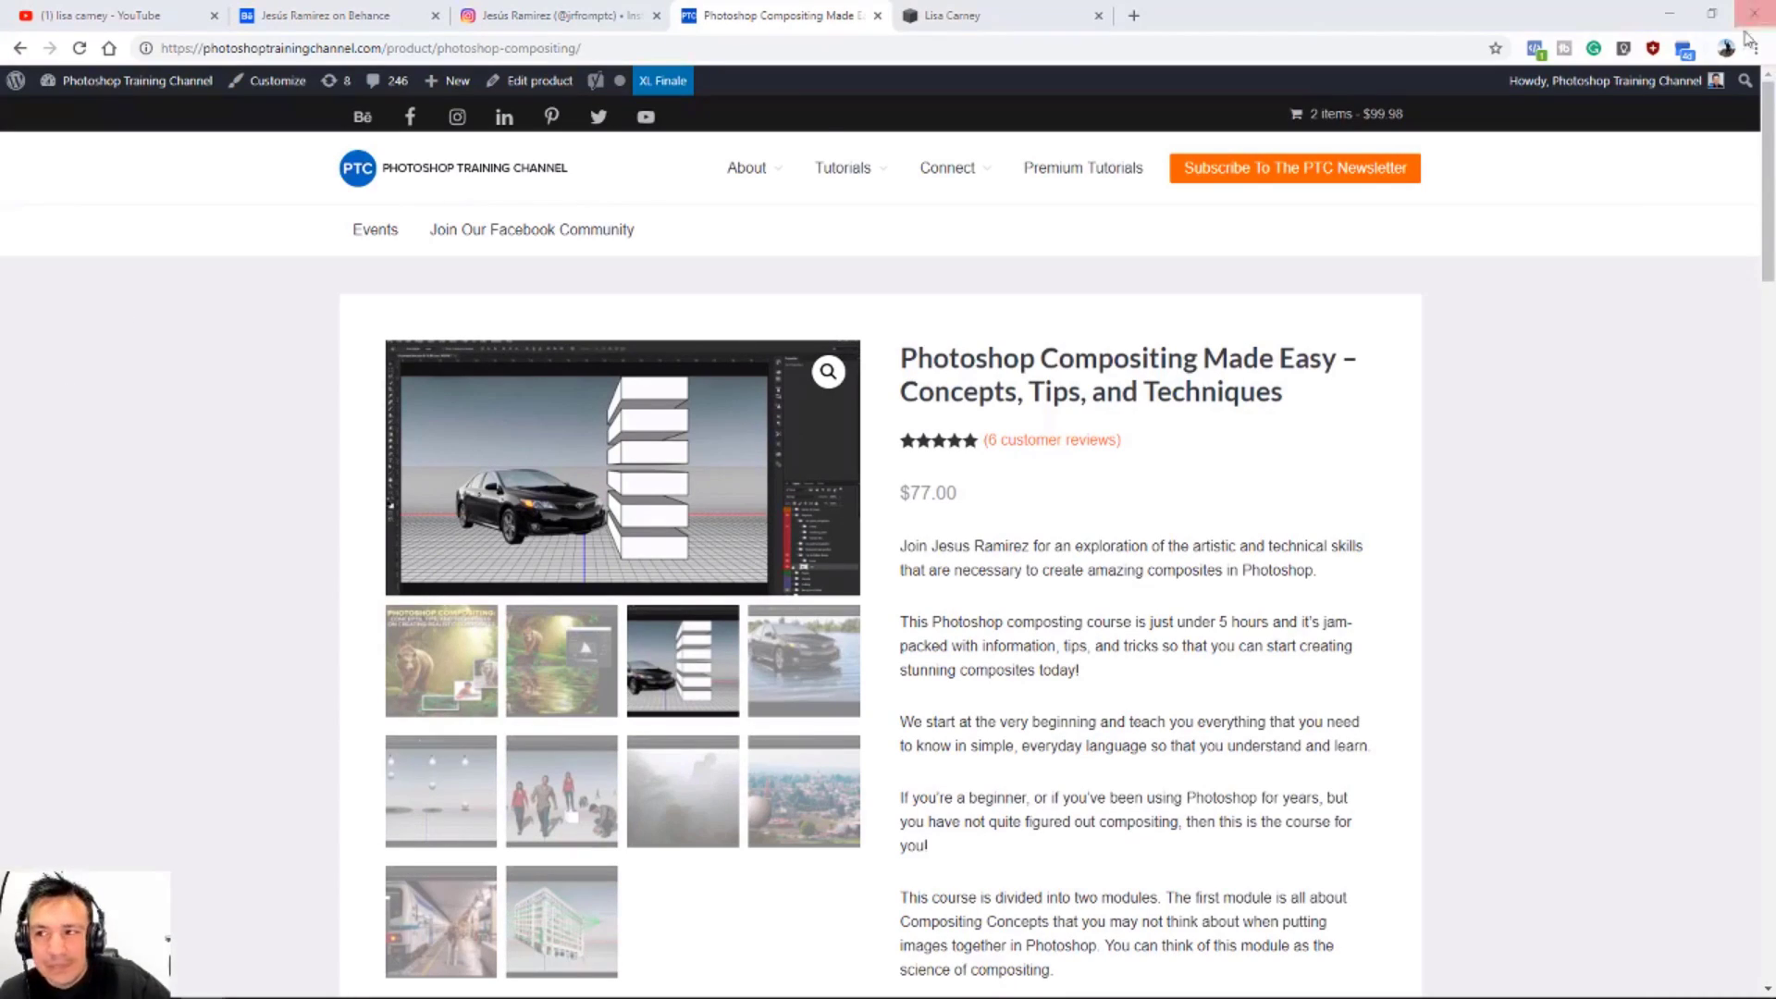
{"action": "left_click", "coordinate": [1670, 15]}
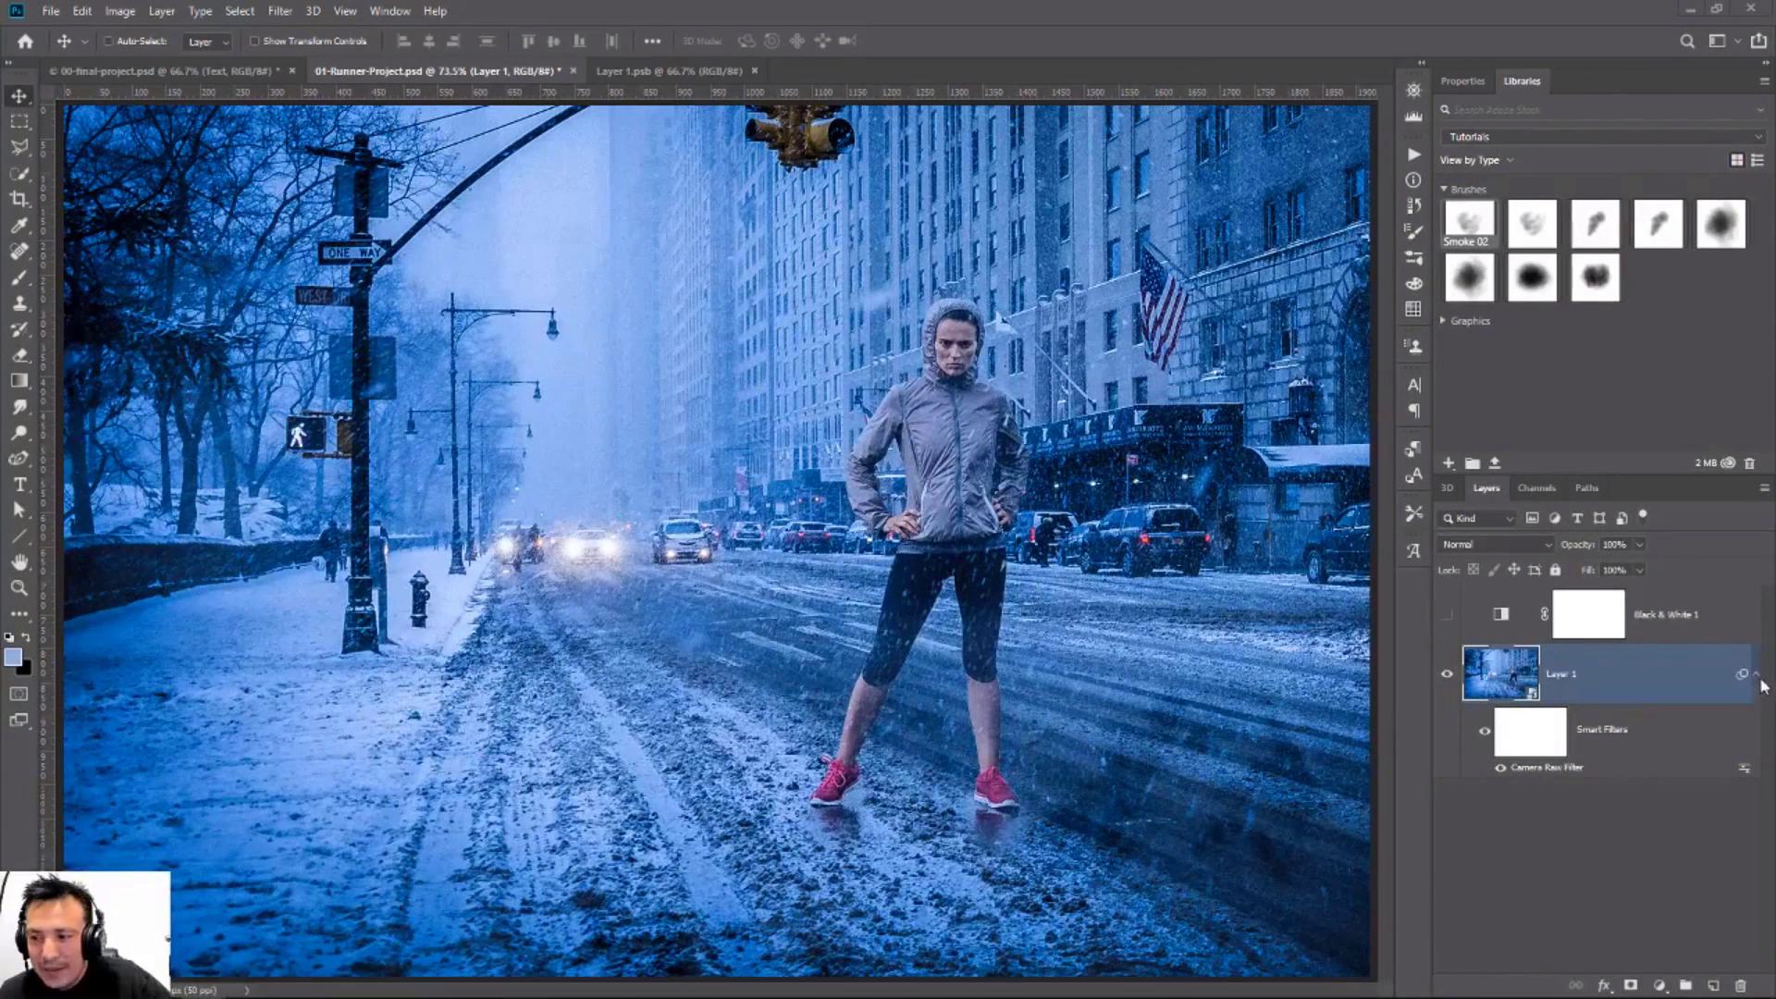
Step: Close 01-Runner-Project.psd, its smart object document and 00-final-project.psd without saving the changes
{"action": "left_click", "coordinate": [573, 71]}
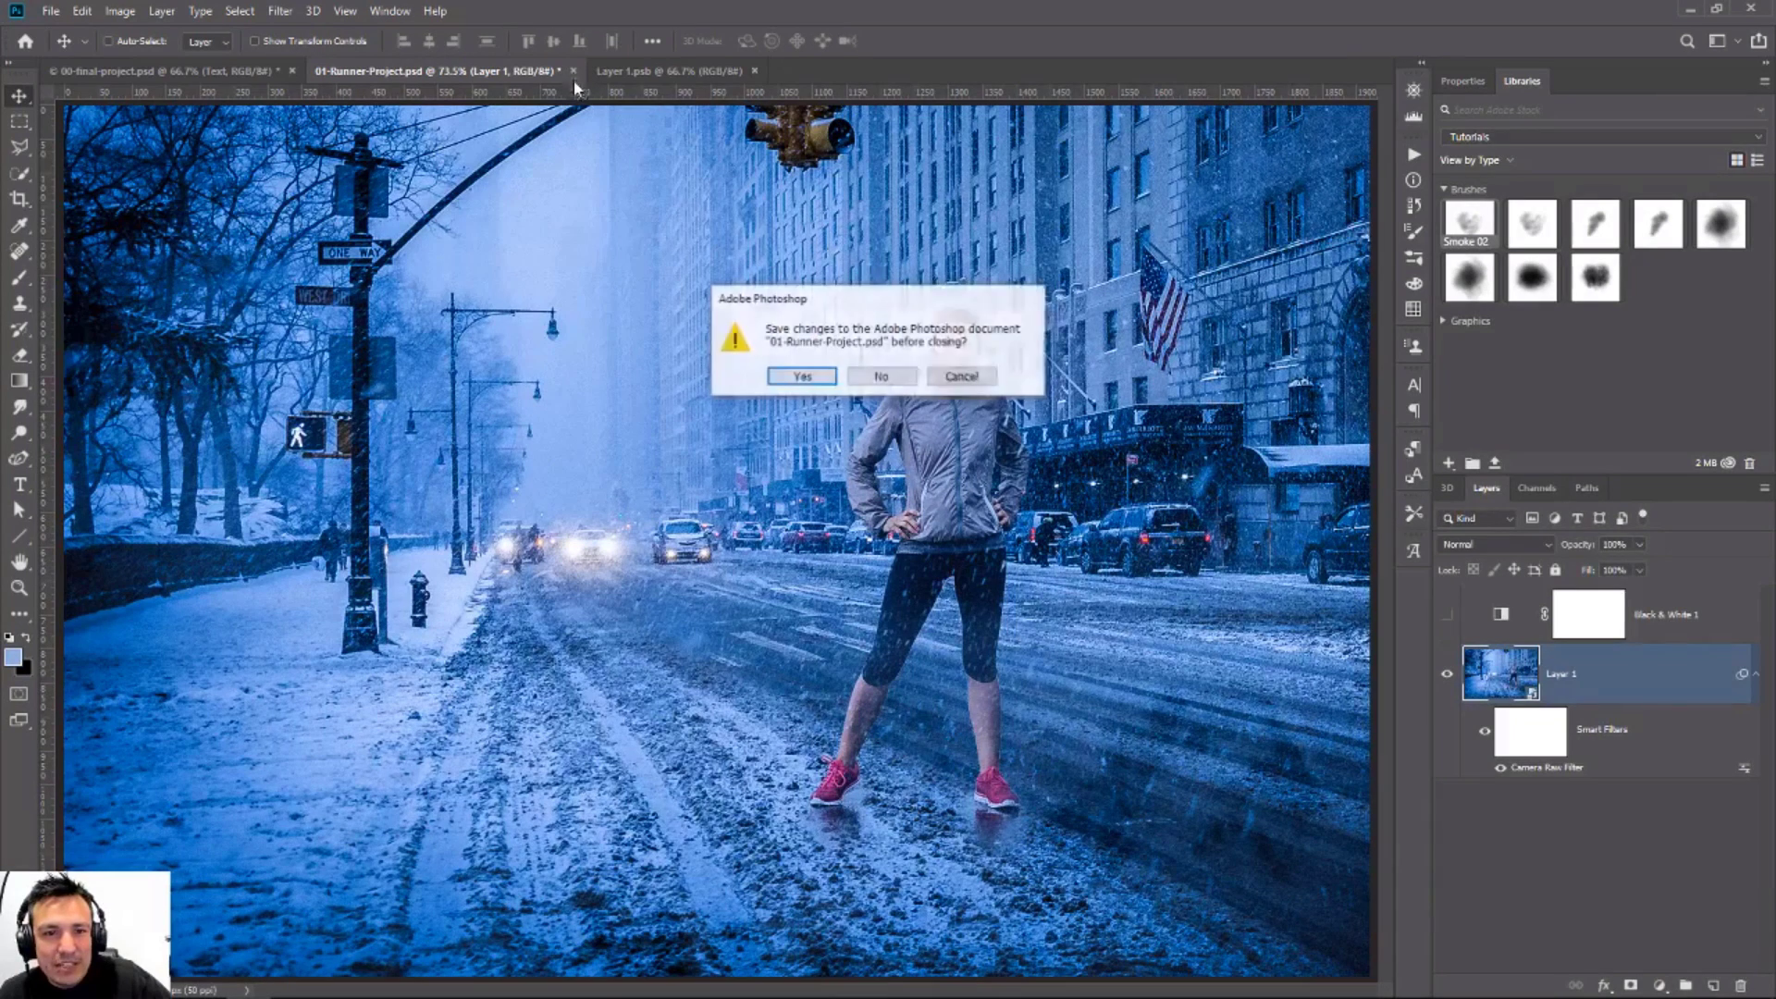
{"action": "left_click", "coordinate": [886, 378]}
{"action": "left_click", "coordinate": [473, 71]}
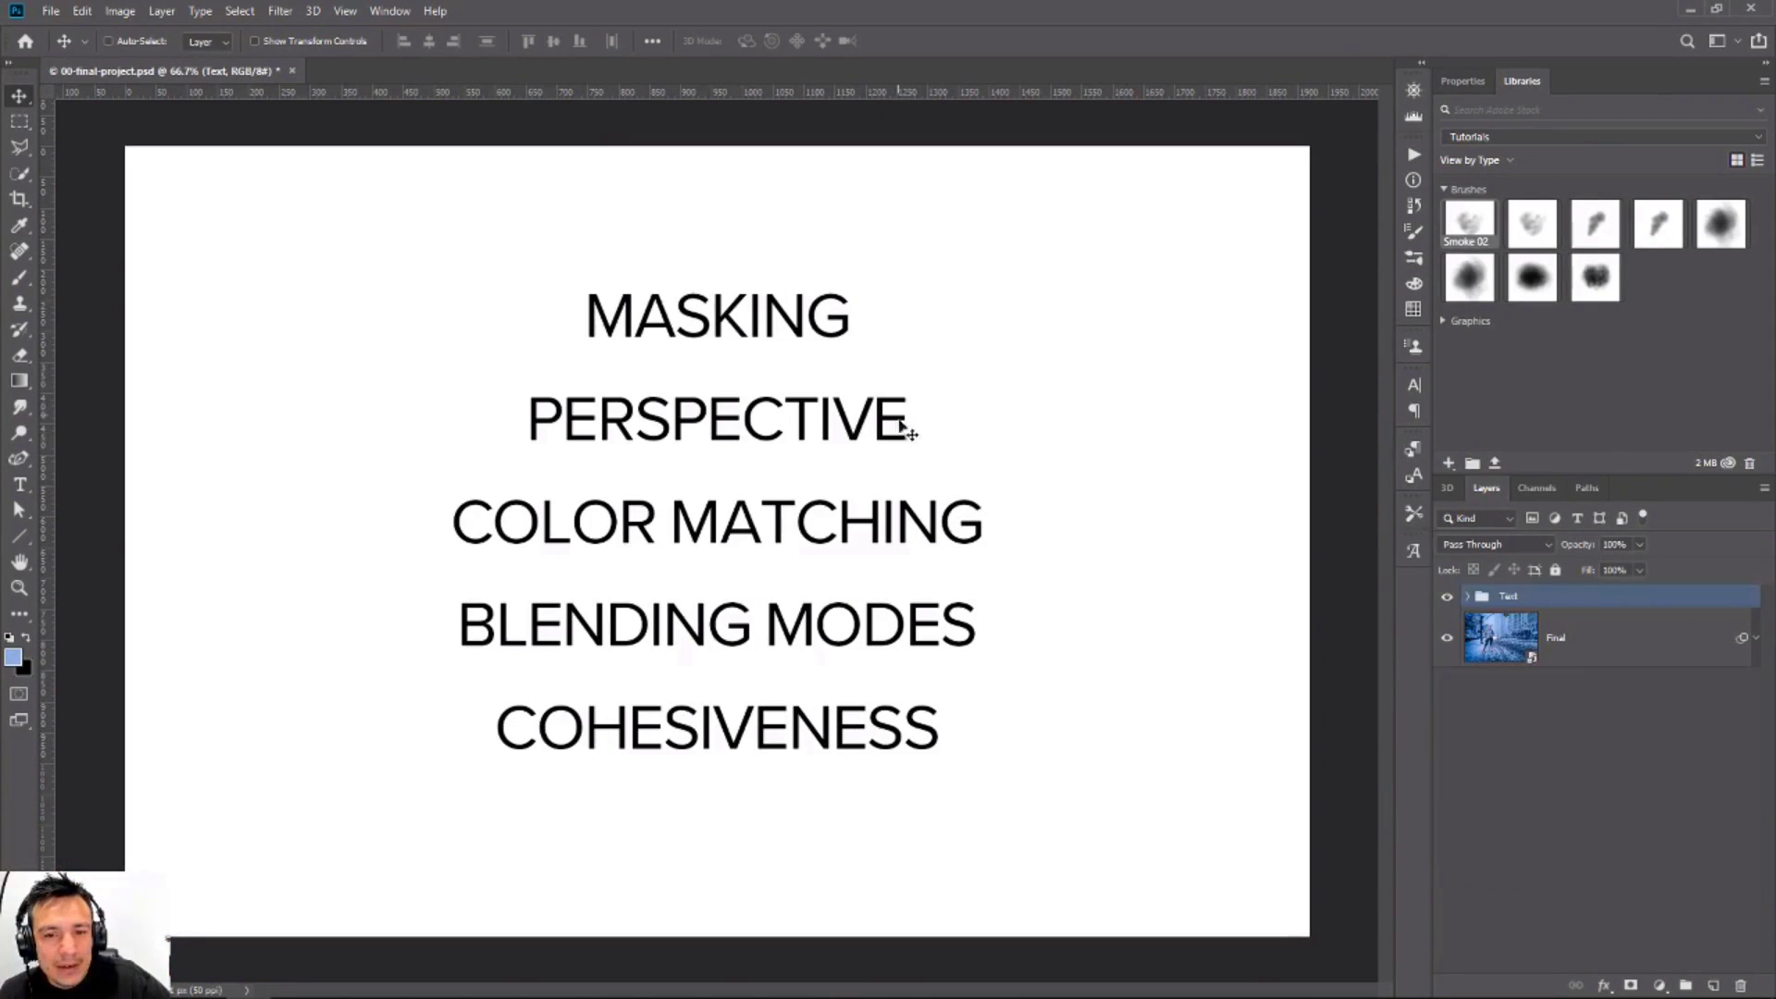
{"action": "left_click", "coordinate": [292, 71]}
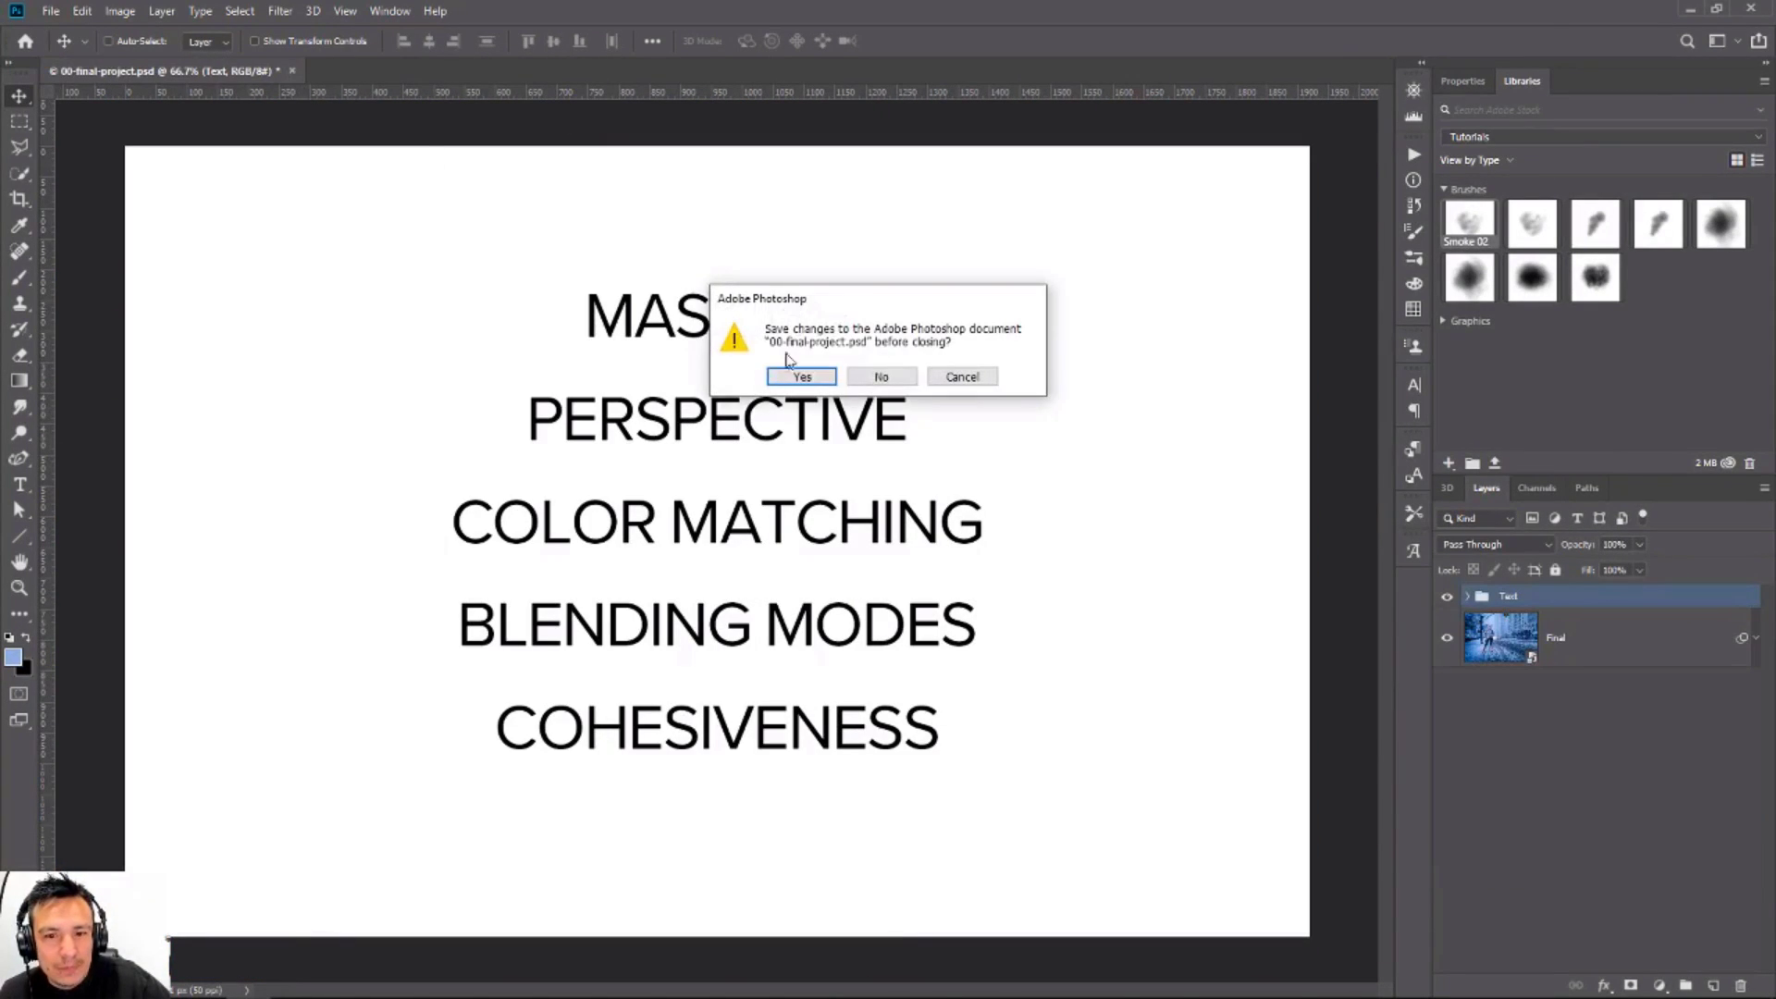
{"action": "left_click", "coordinate": [884, 378]}
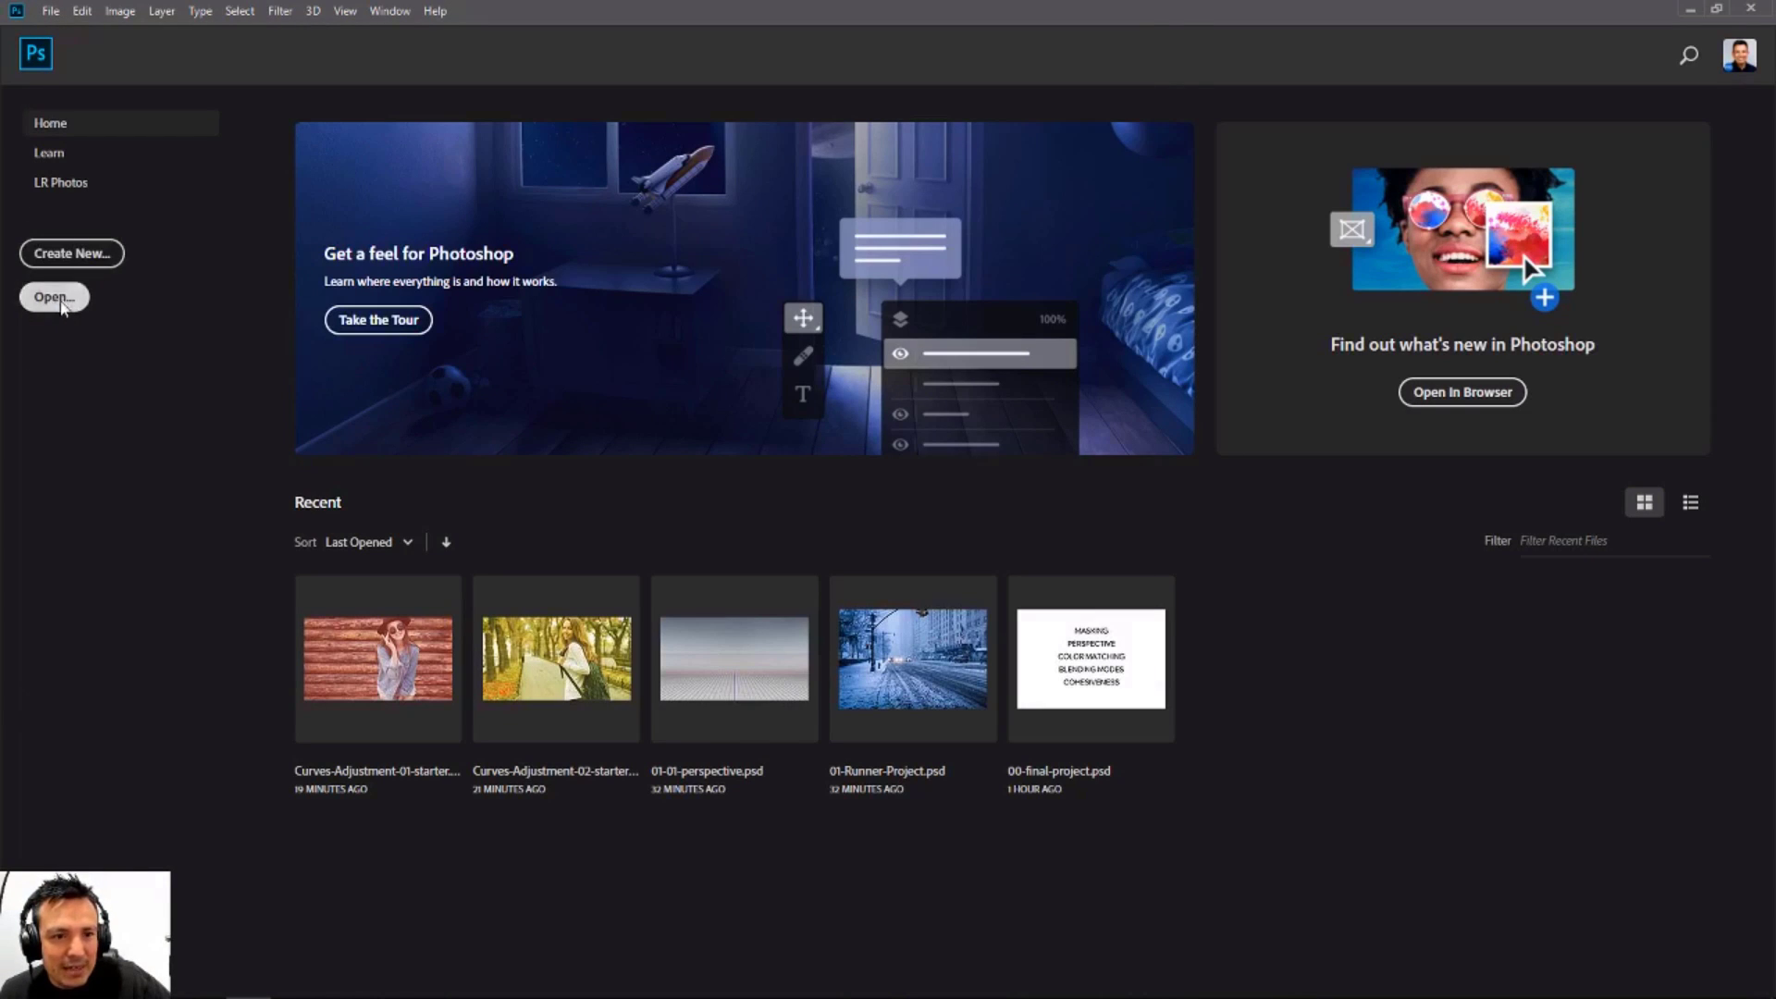
Step: Browse for a file to open in the Louvre Museum folder of Day 01 and enlarge its thumbnails
{"action": "left_click", "coordinate": [62, 308]}
{"action": "left_click", "coordinate": [387, 71]}
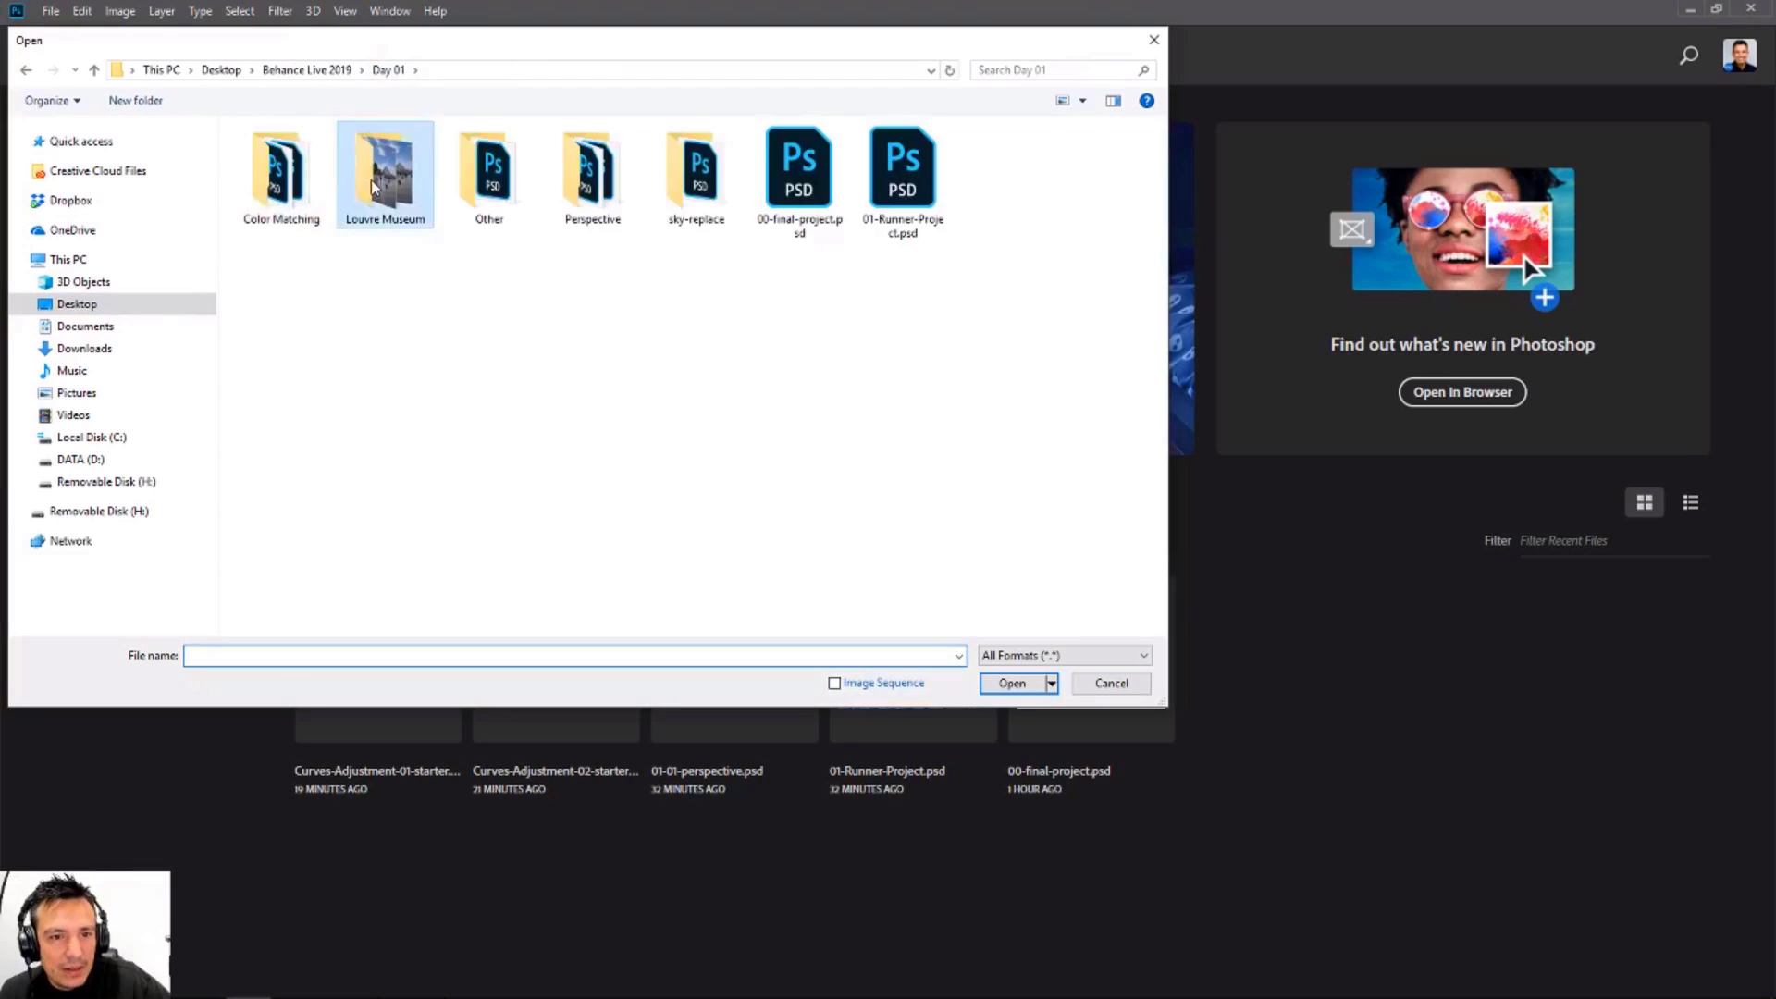
{"action": "double_click", "coordinate": [373, 186]}
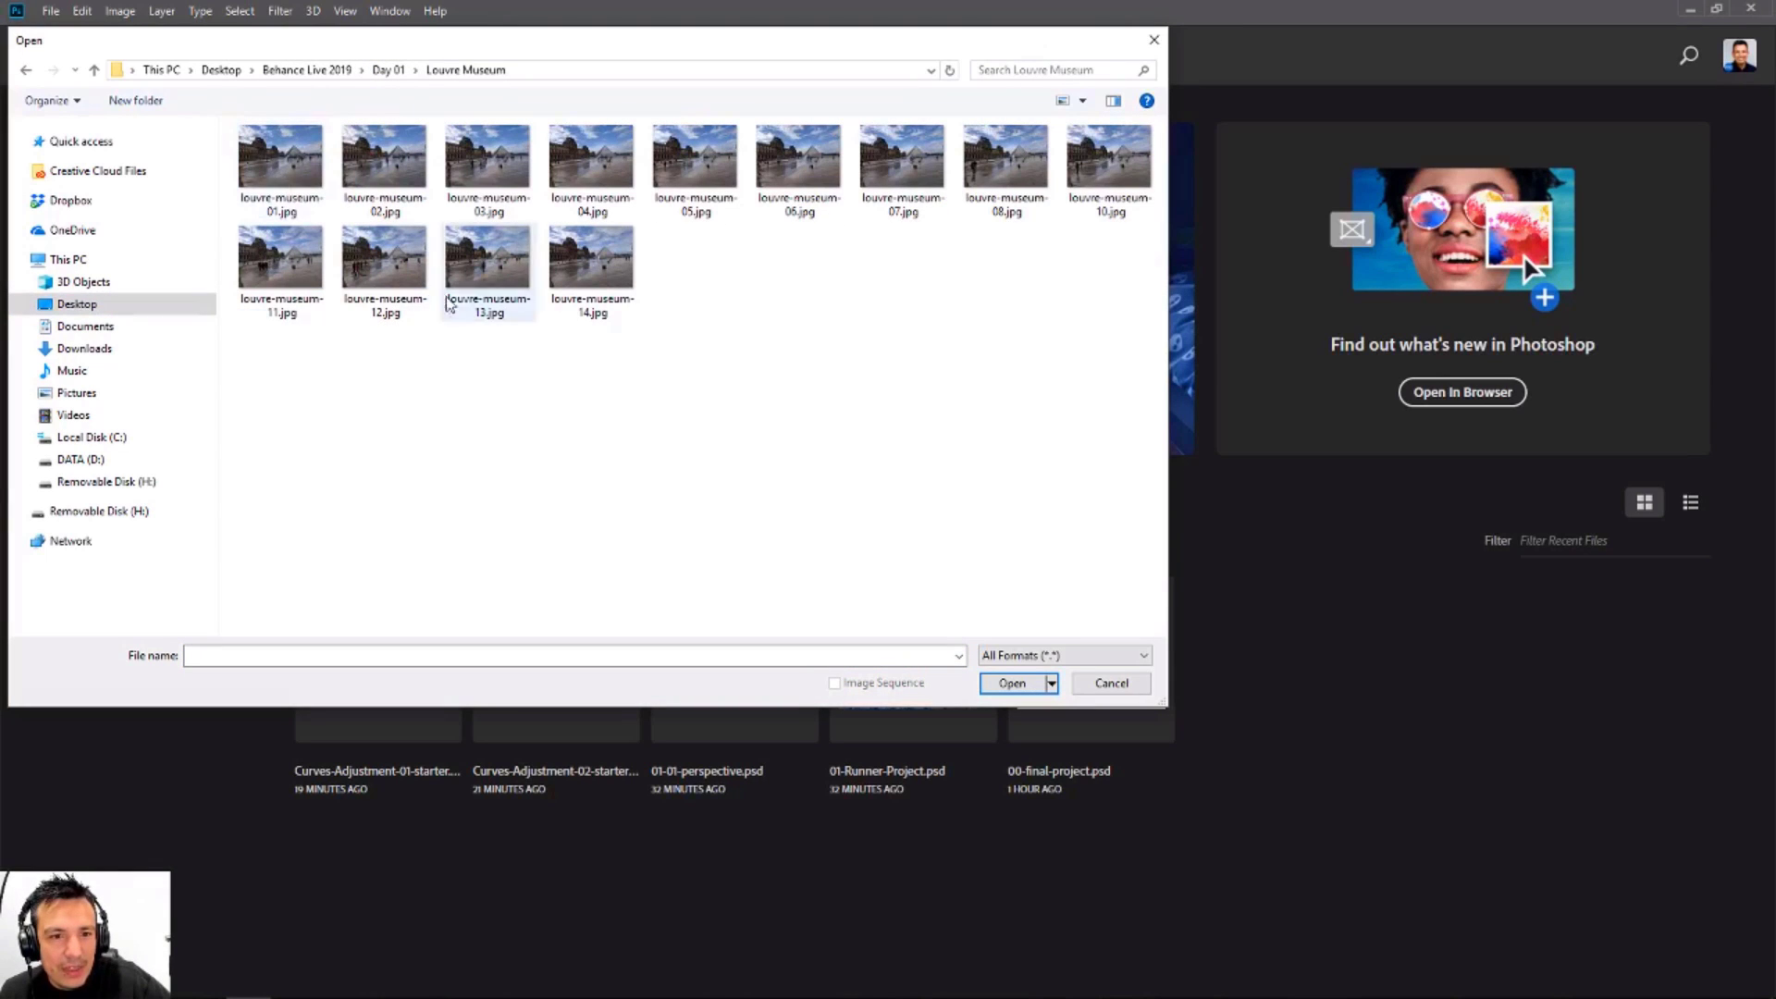
{"action": "right_click", "coordinate": [832, 286]}
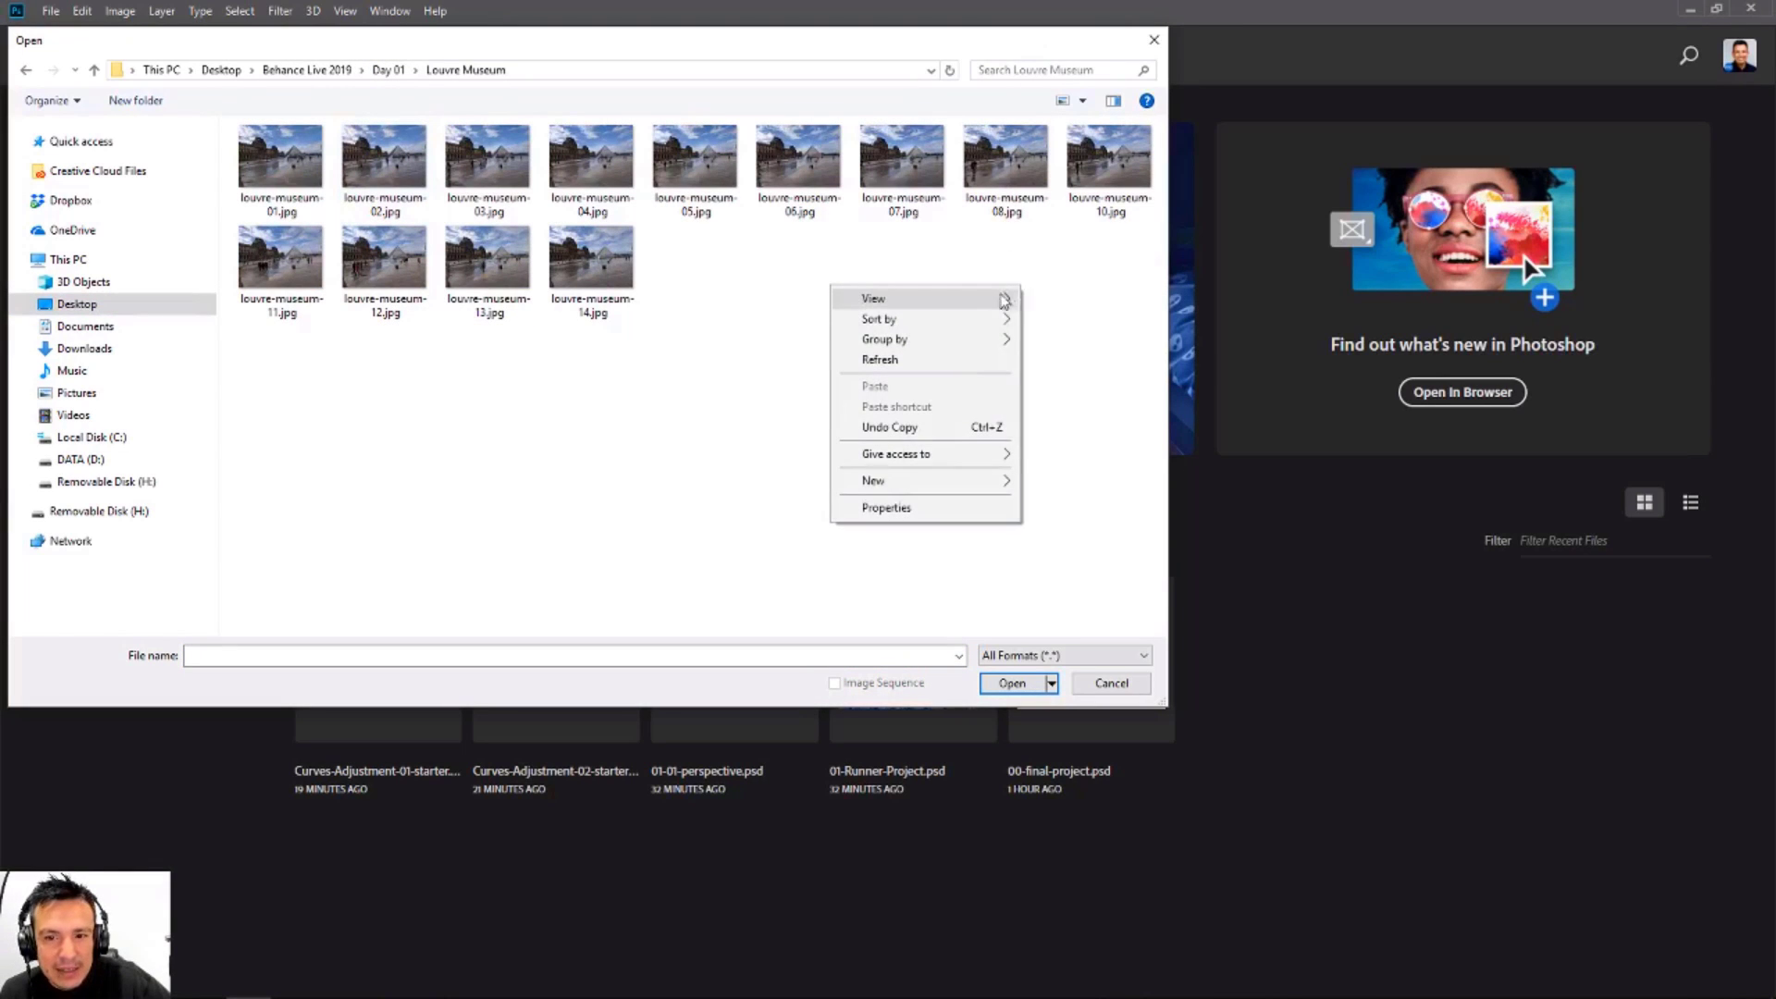
{"action": "mouse_move", "coordinate": [971, 299]}
{"action": "left_click", "coordinate": [1062, 299]}
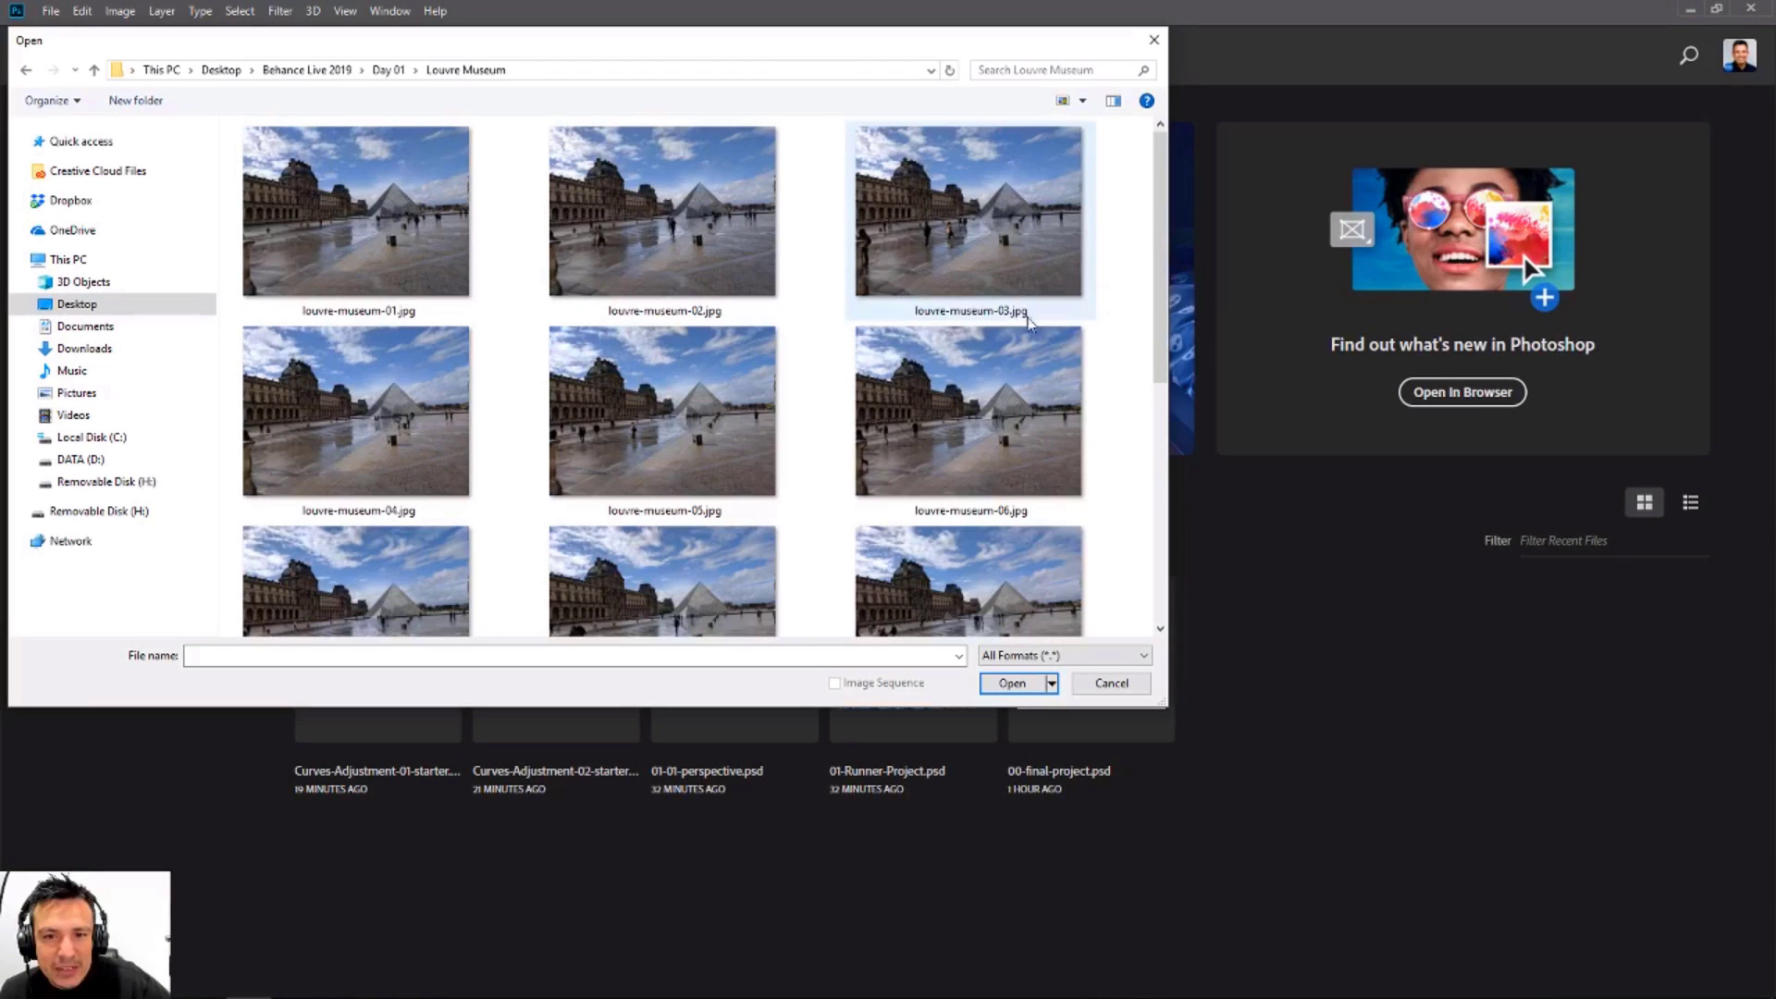
Step: Look through the Louvre photos and open louvre-museum-12.jpg
{"action": "scroll", "coordinate": [1164, 242], "scroll_direction": "down", "scroll_amount": 2}
{"action": "scroll", "coordinate": [1163, 242], "scroll_direction": "down", "scroll_amount": 4}
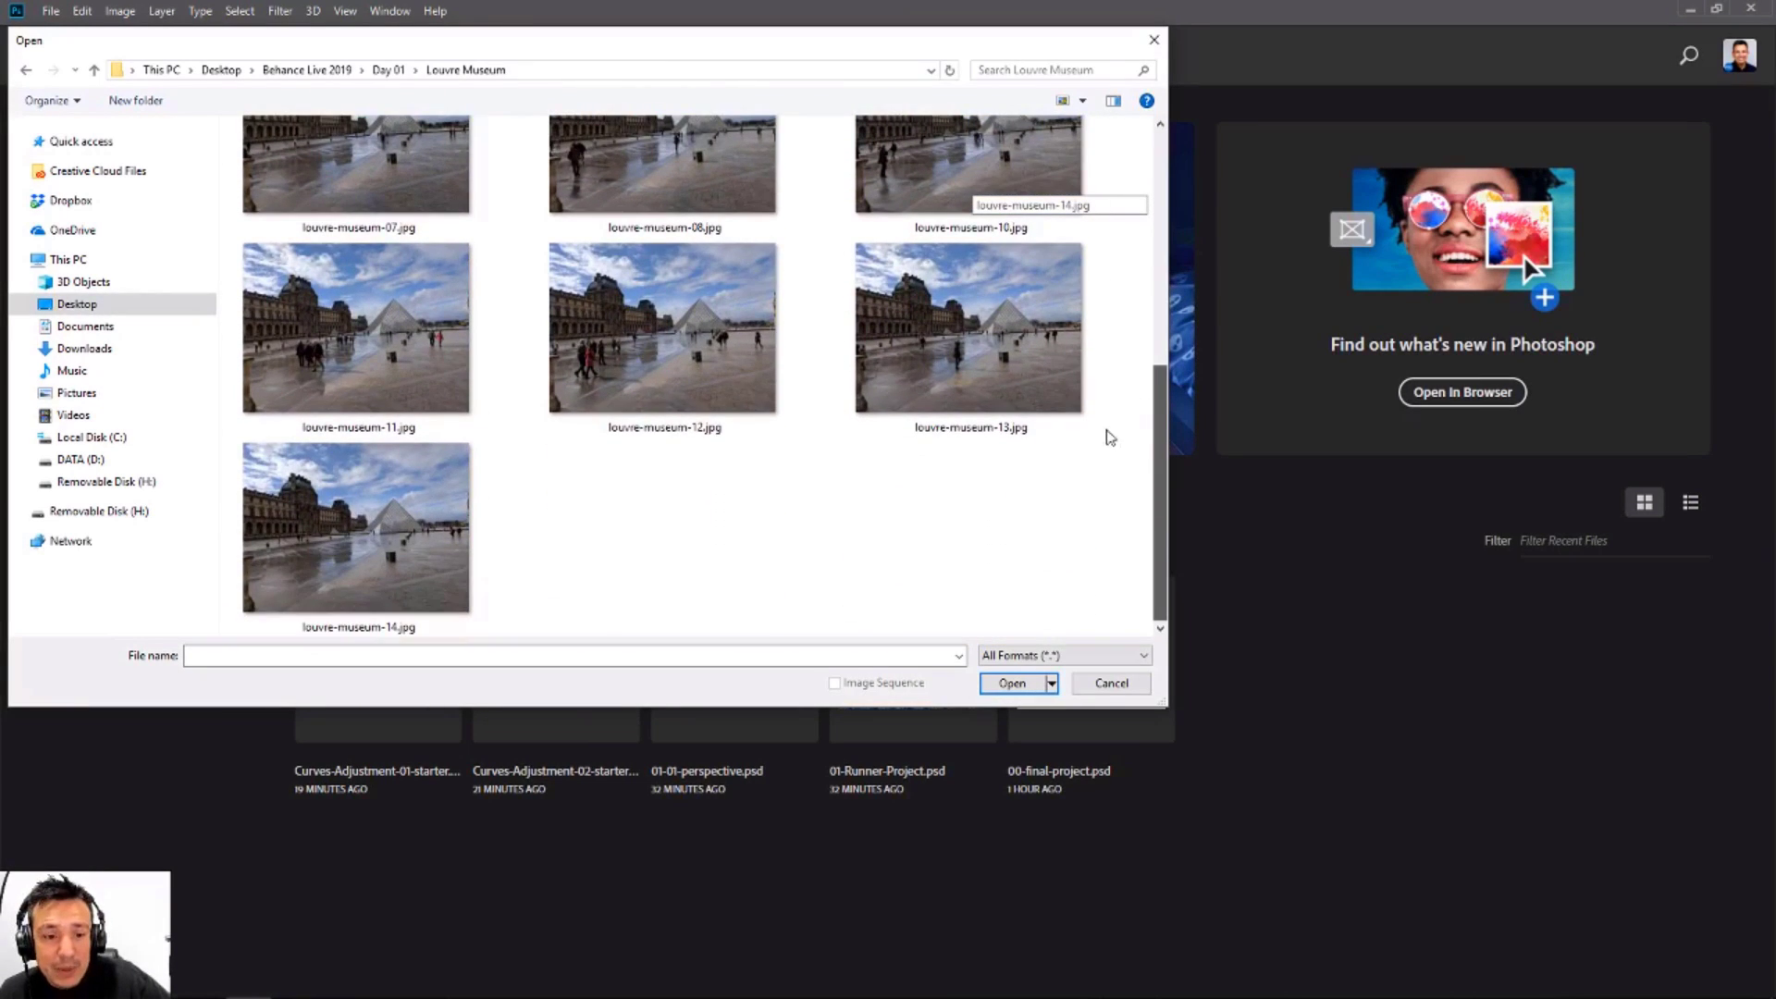
{"action": "scroll", "coordinate": [1018, 500], "scroll_direction": "up", "scroll_amount": 2}
{"action": "left_click", "coordinate": [767, 555]}
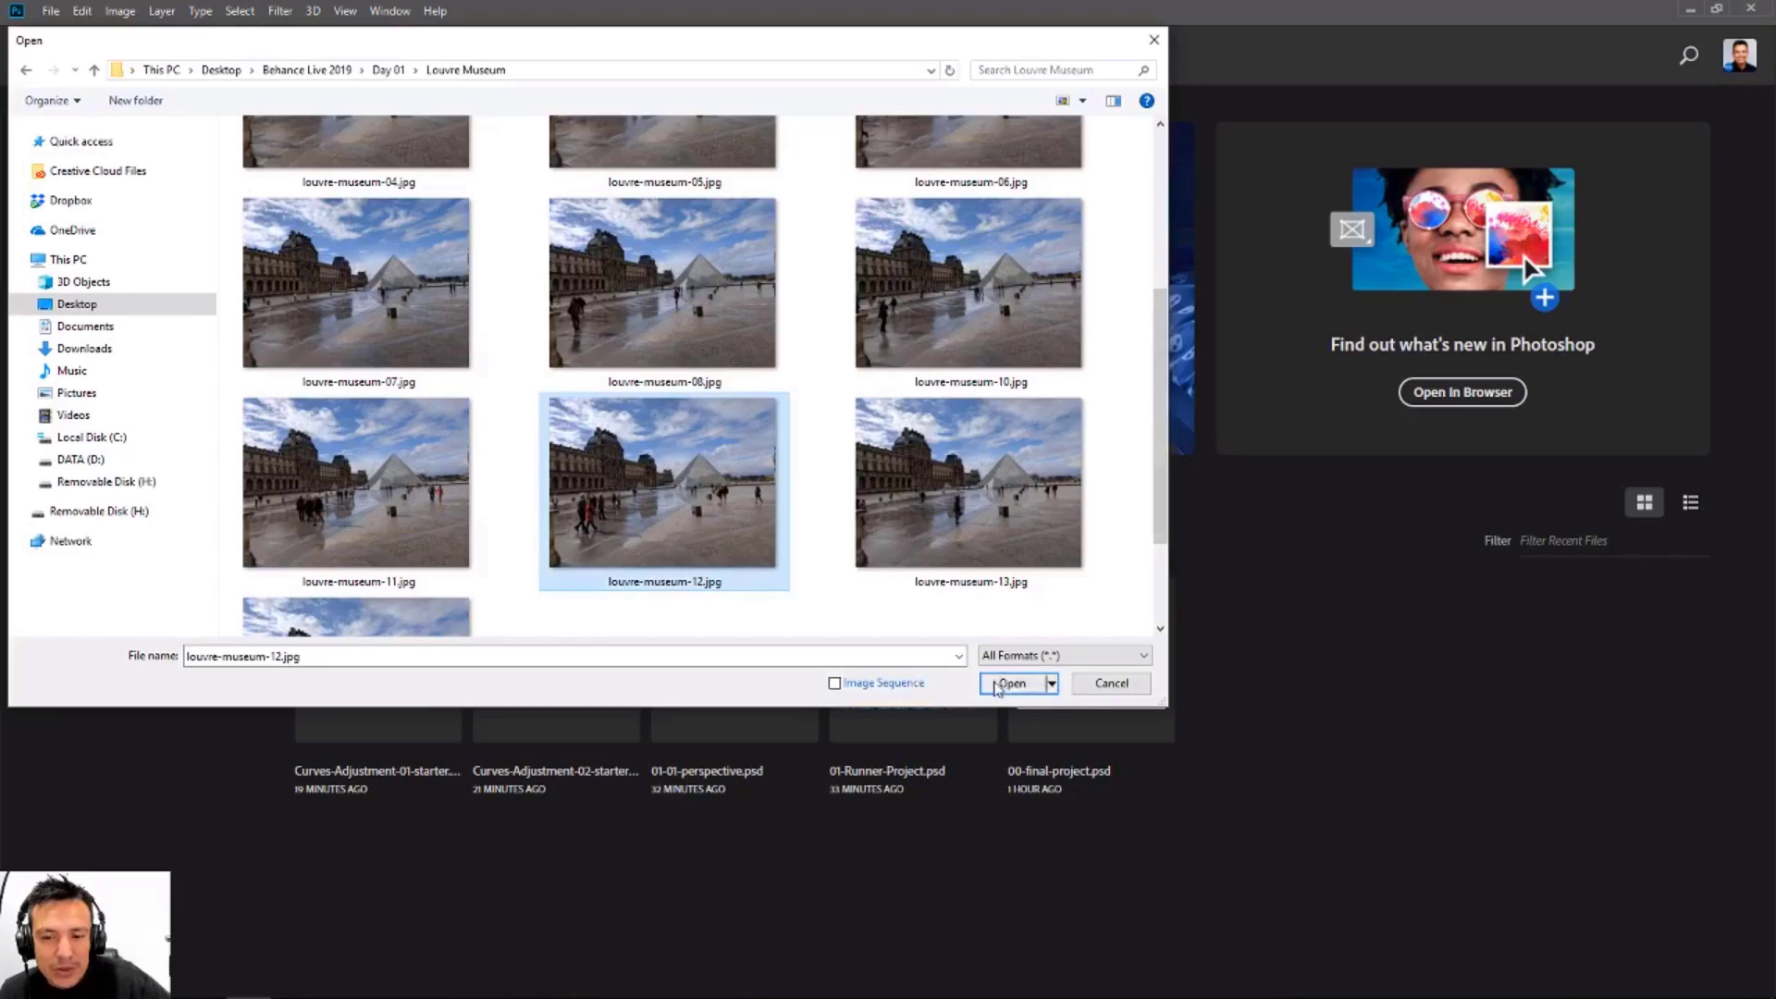
{"action": "left_click", "coordinate": [1011, 682]}
Step: Draw a loose freehand Lasso selection around the man in dark clothes walking near the small pyramid
{"action": "double_click", "coordinate": [31, 589]}
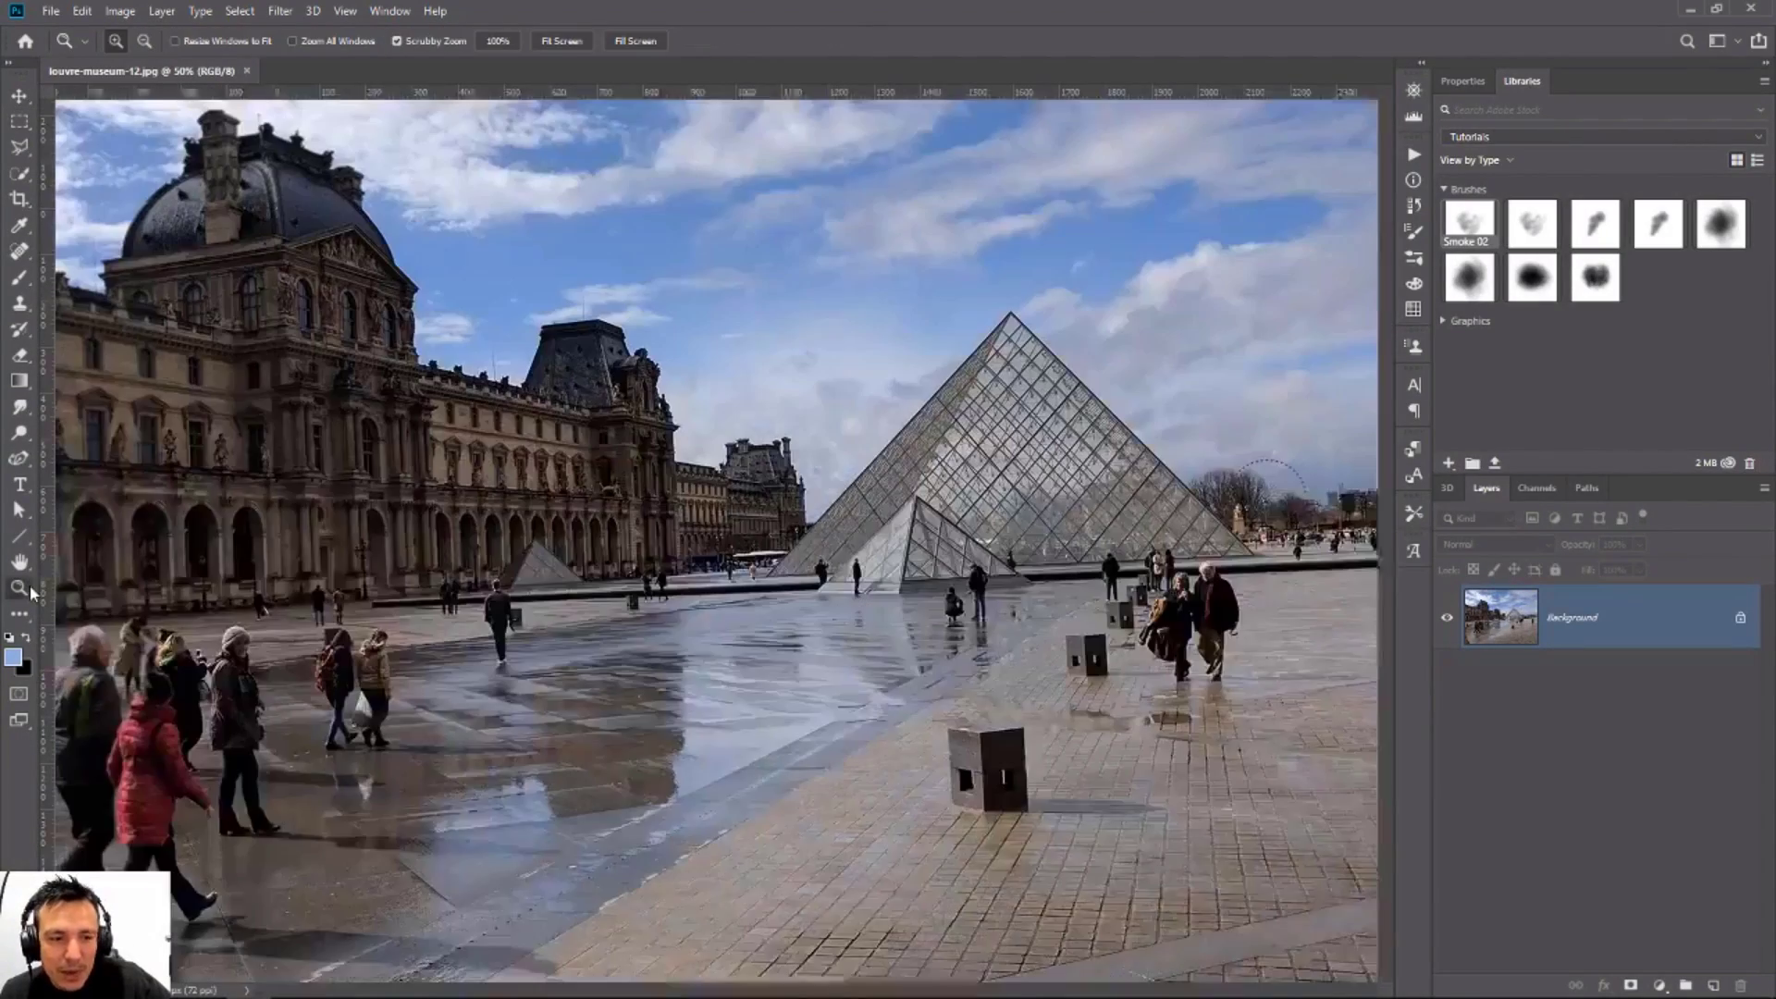
{"action": "key", "text": "ctrl+0"}
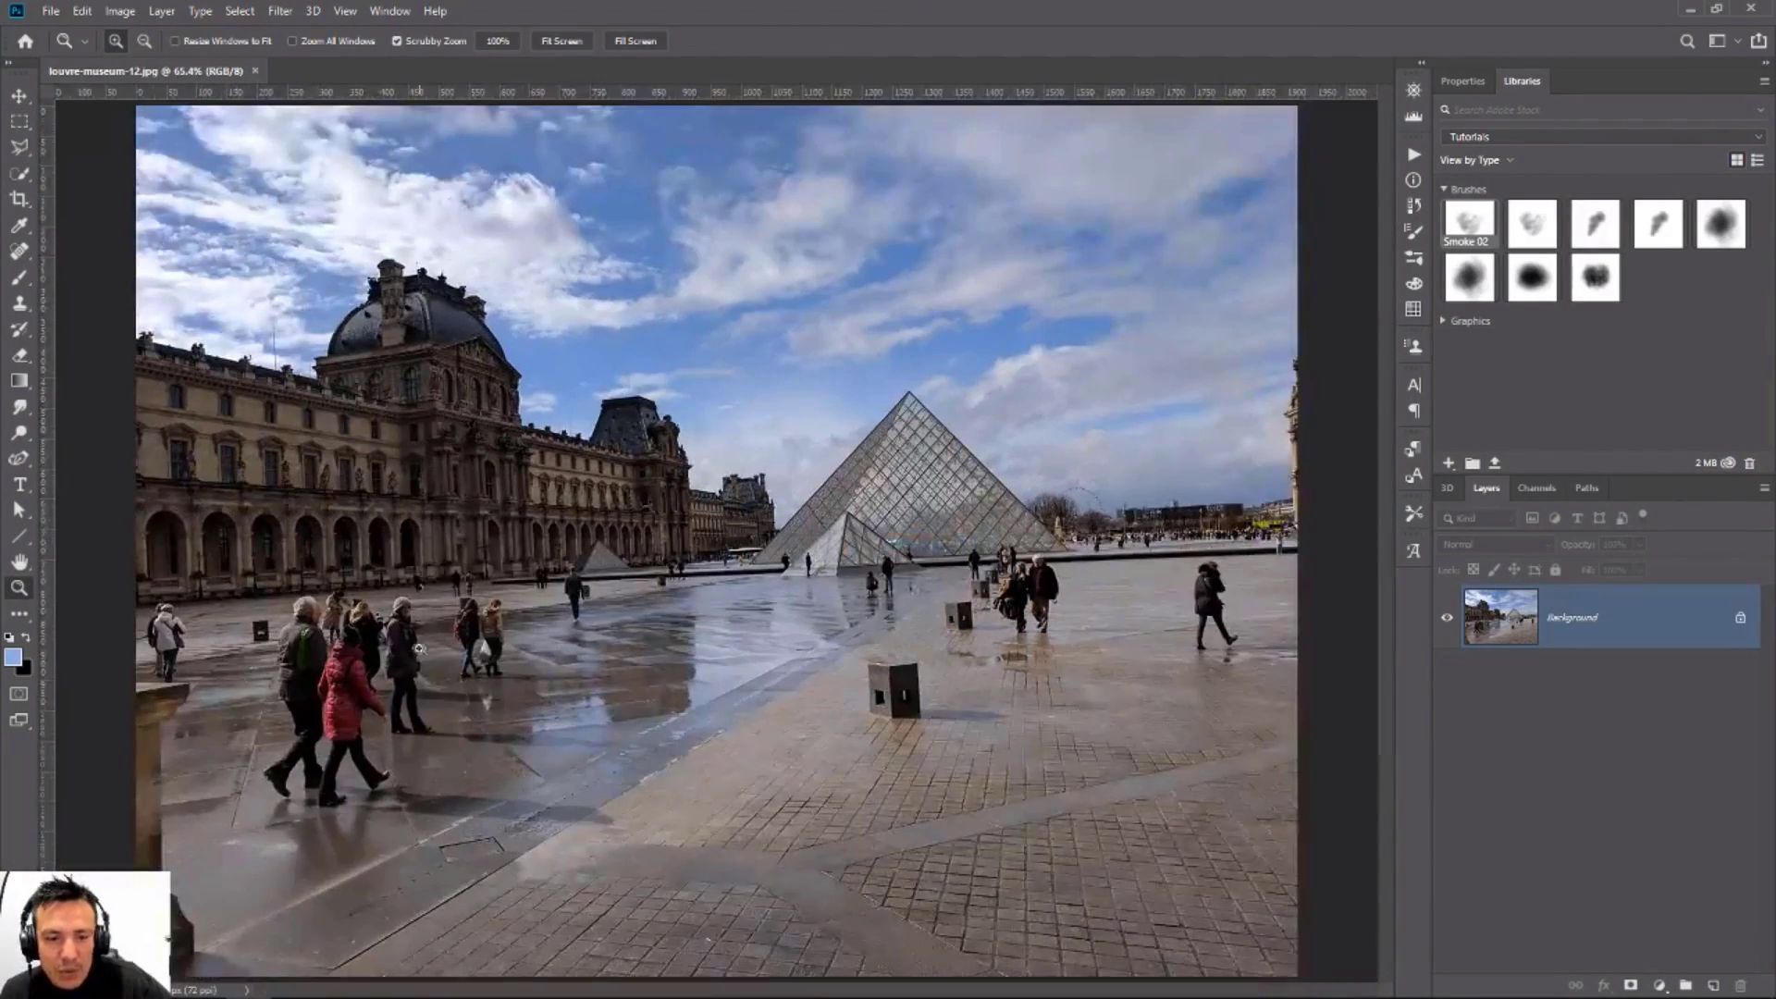
{"action": "left_click", "coordinate": [631, 596]}
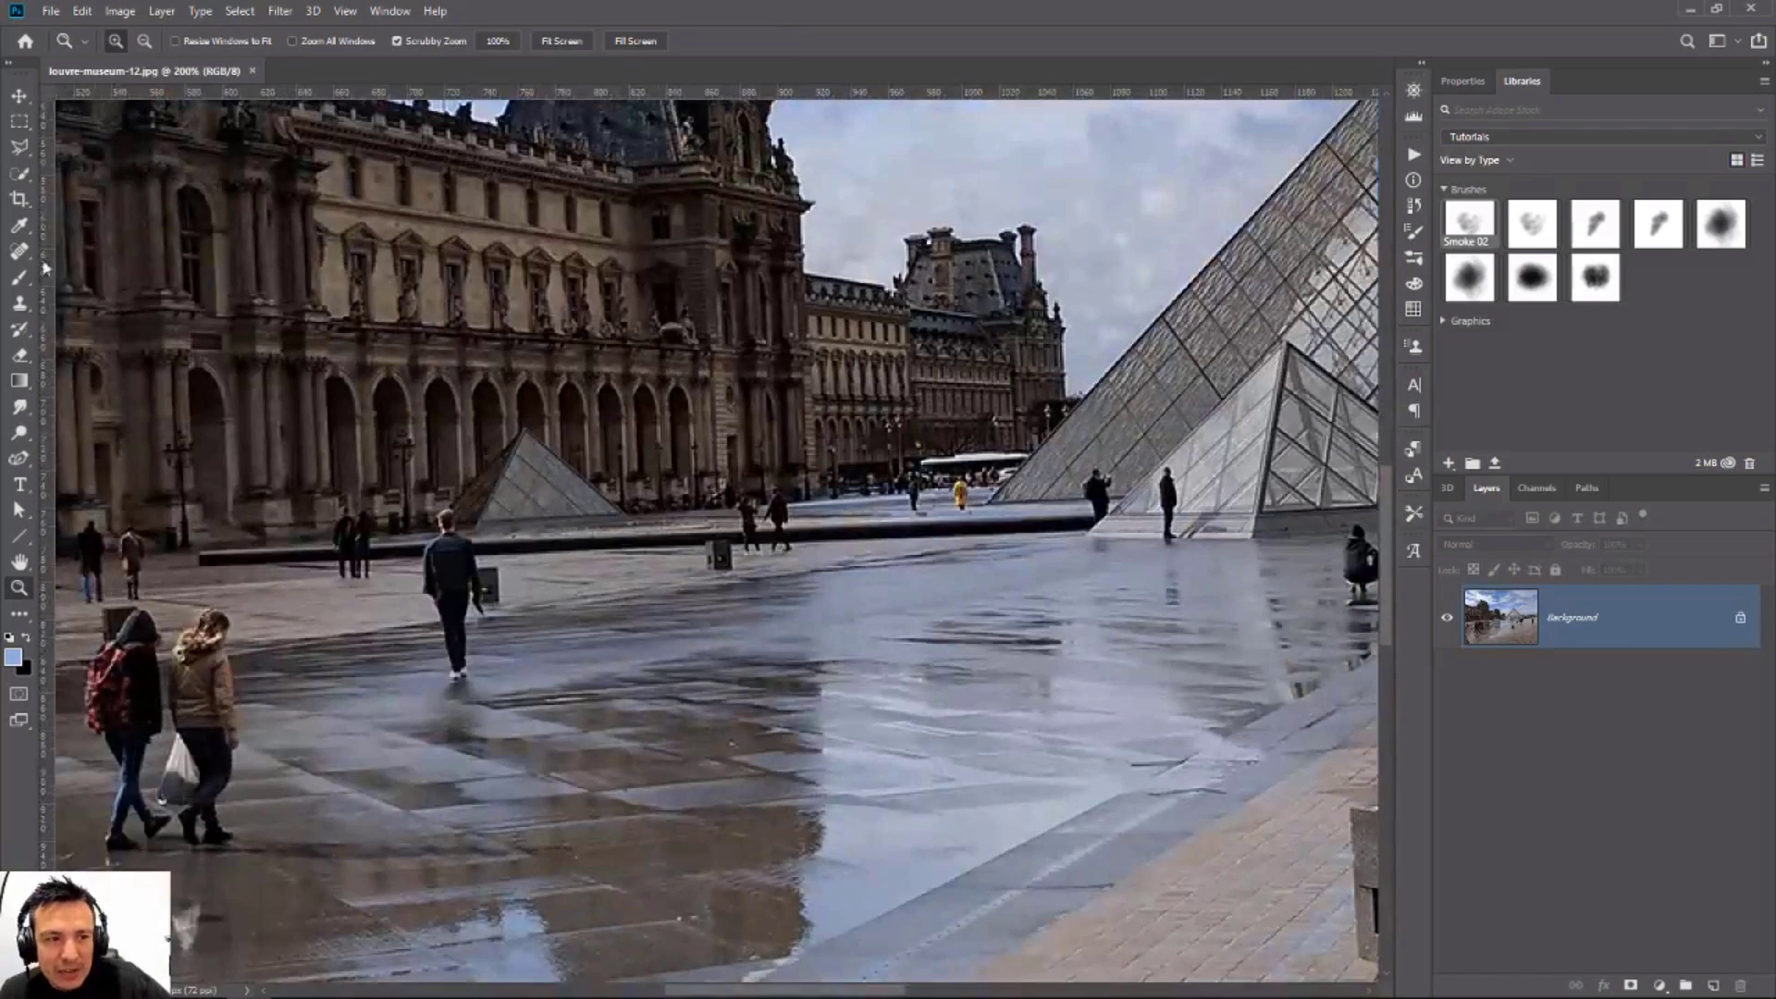
{"action": "left_click", "coordinate": [18, 173]}
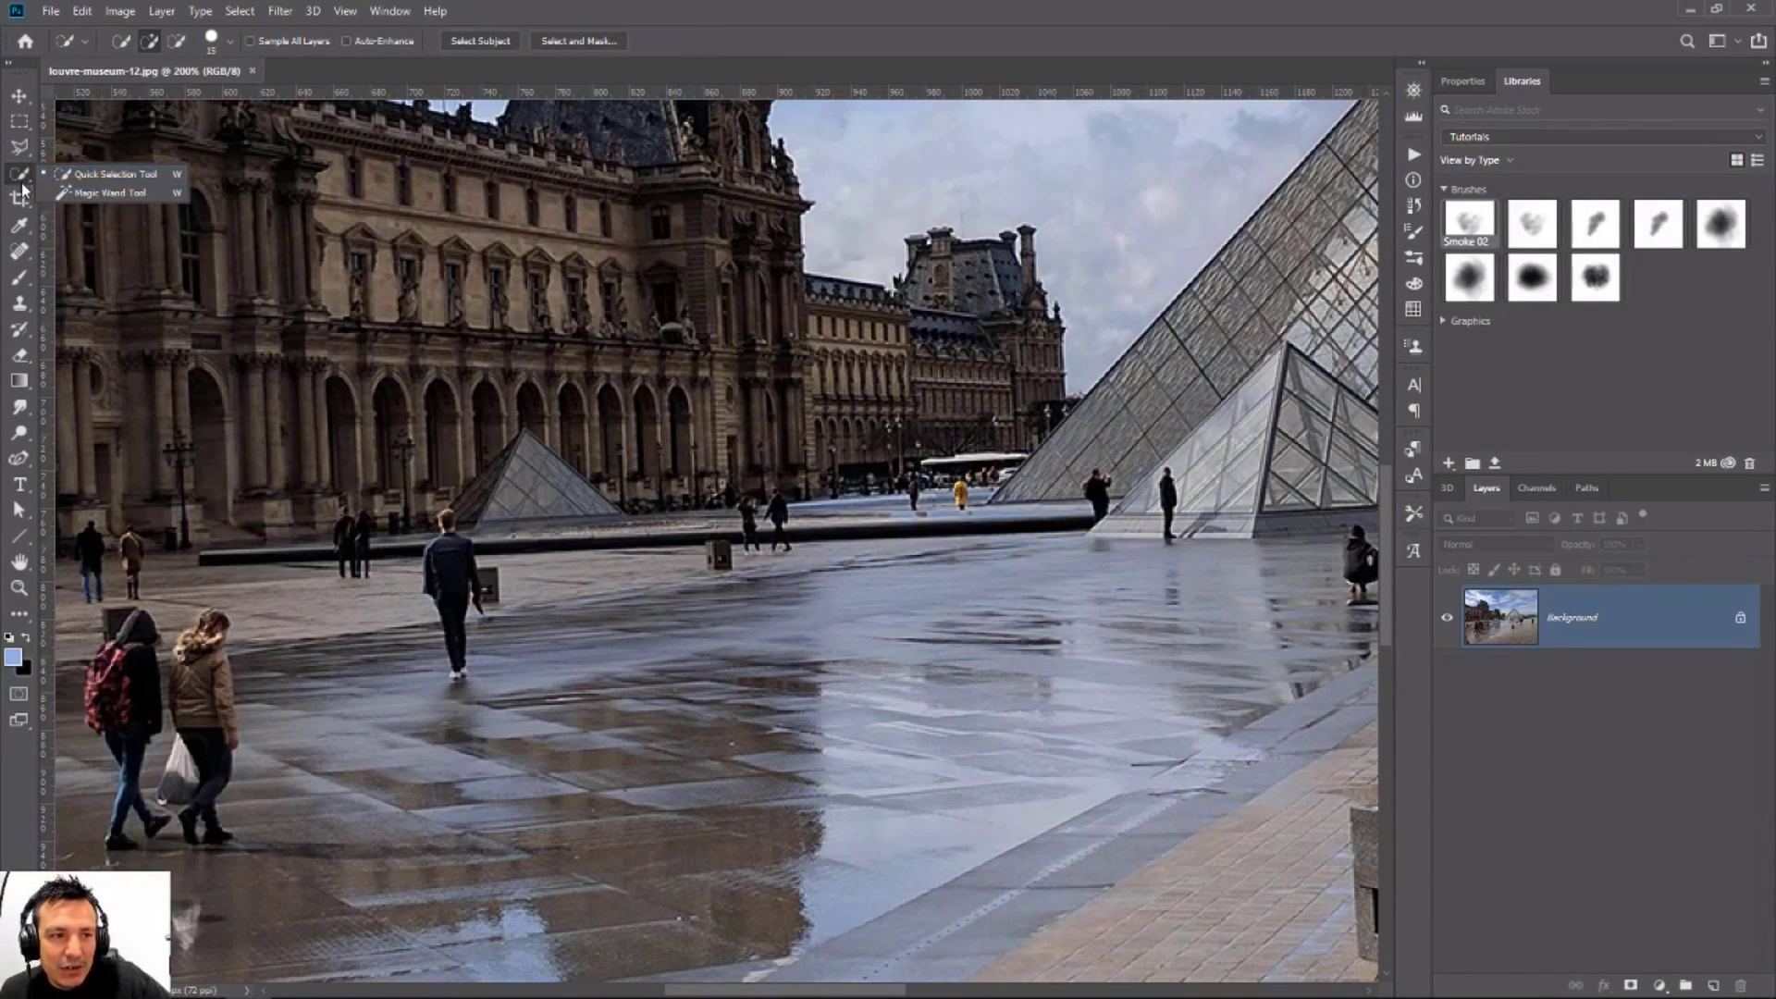
{"action": "left_click", "coordinate": [24, 150]}
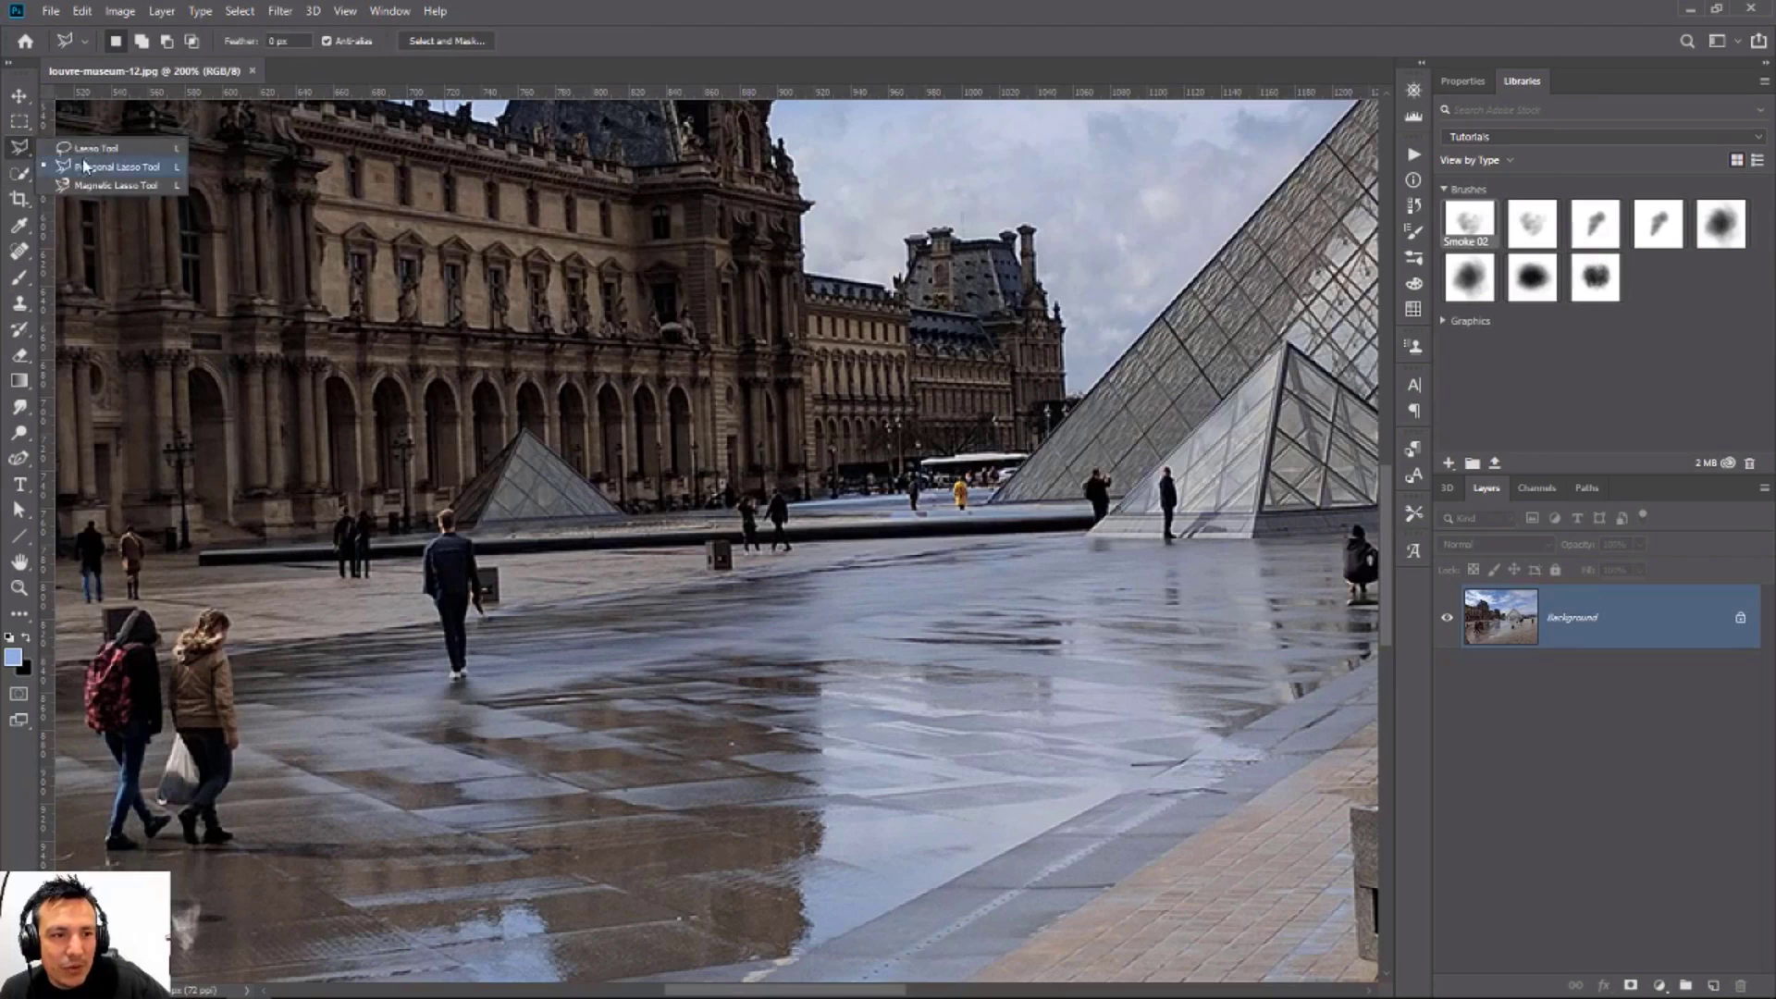
{"action": "left_click", "coordinate": [83, 149]}
{"action": "mouse_move", "coordinate": [488, 667]}
{"action": "left_mouse_down"}
{"action": "mouse_move", "coordinate": [482, 612]}
{"action": "mouse_move", "coordinate": [506, 586]}
{"action": "mouse_move", "coordinate": [436, 508]}
{"action": "mouse_move", "coordinate": [413, 573]}
{"action": "mouse_move", "coordinate": [434, 681]}
{"action": "mouse_move", "coordinate": [490, 712]}
{"action": "mouse_move", "coordinate": [492, 670]}
{"action": "left_mouse_up"}
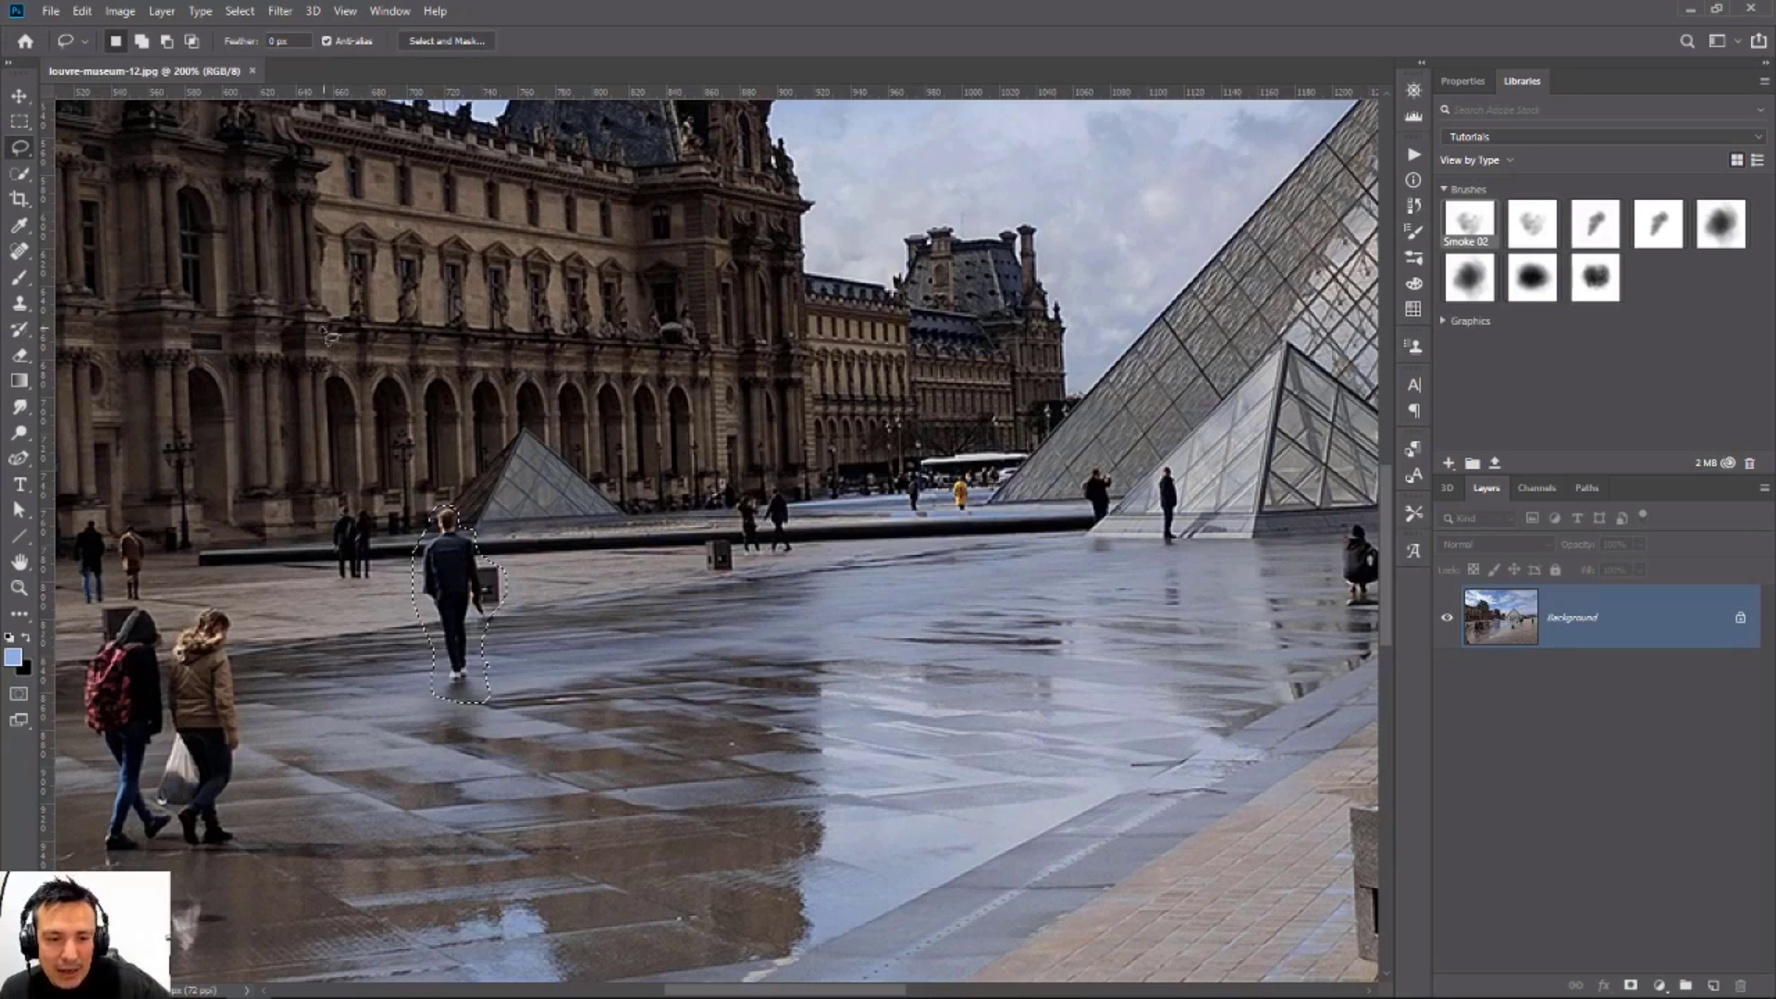
Step: Fill the selected man using Content-Aware contents with Color Adaptation, Normal mode and 100% opacity
{"action": "left_click", "coordinate": [53, 13]}
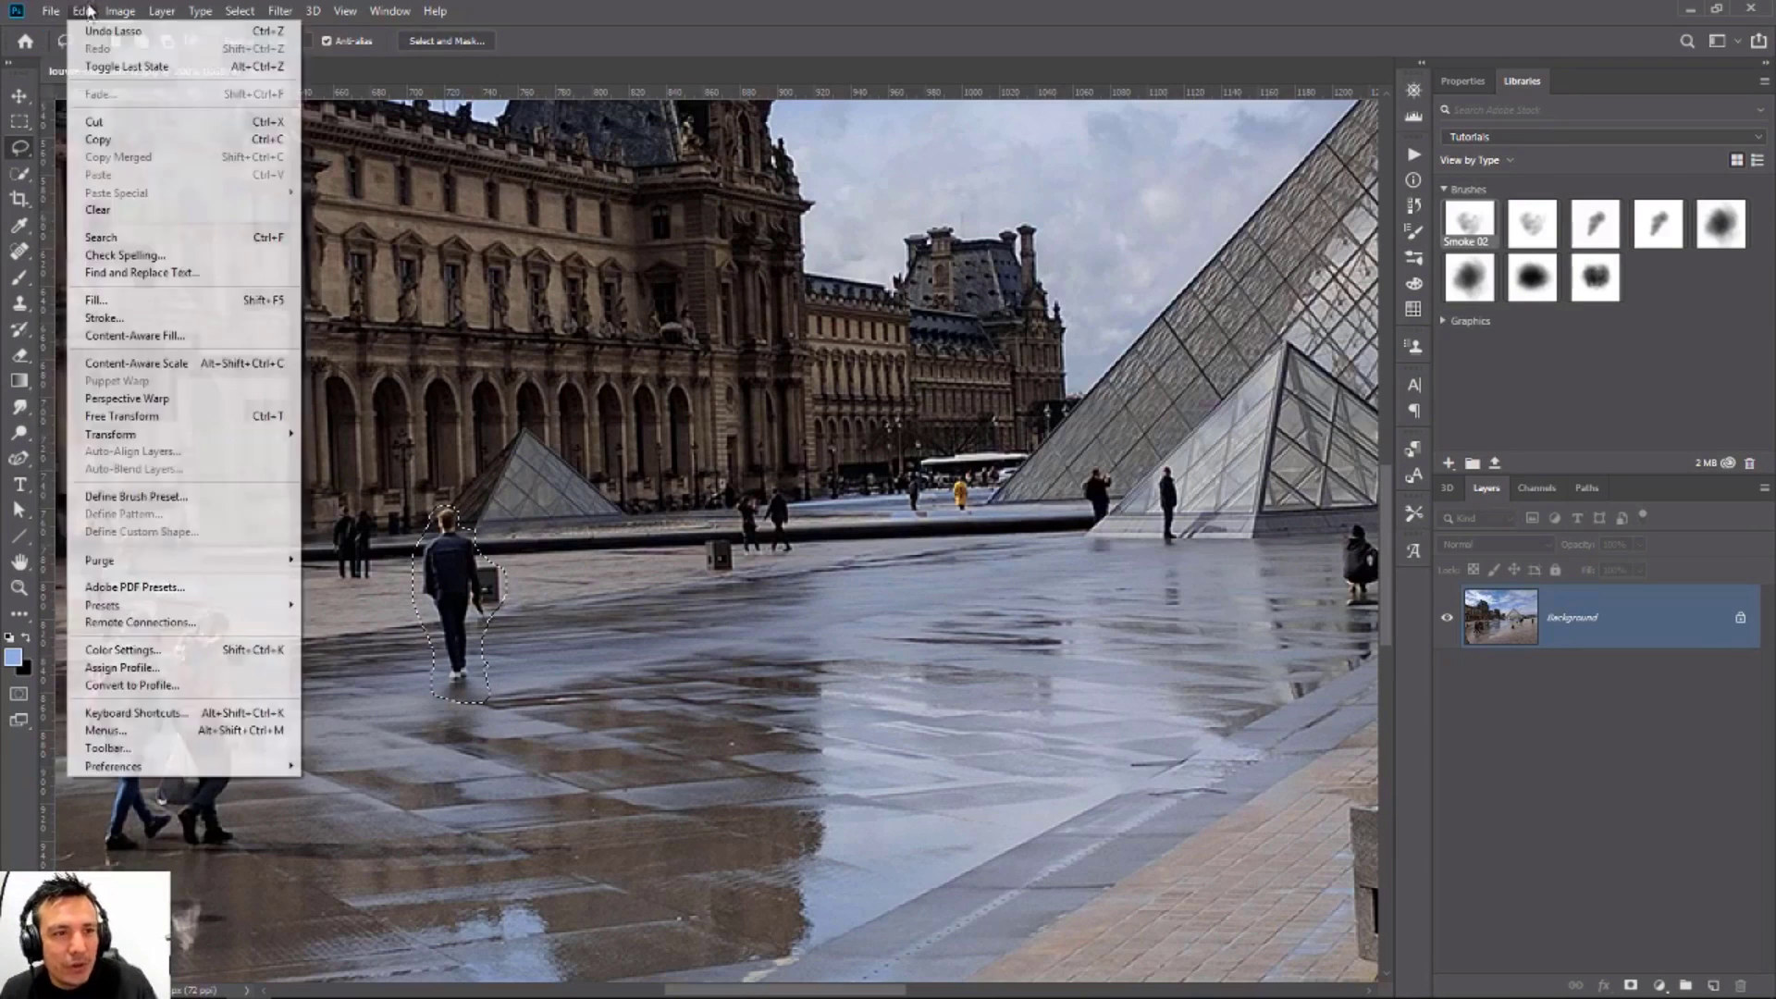
{"action": "left_click", "coordinate": [637, 13]}
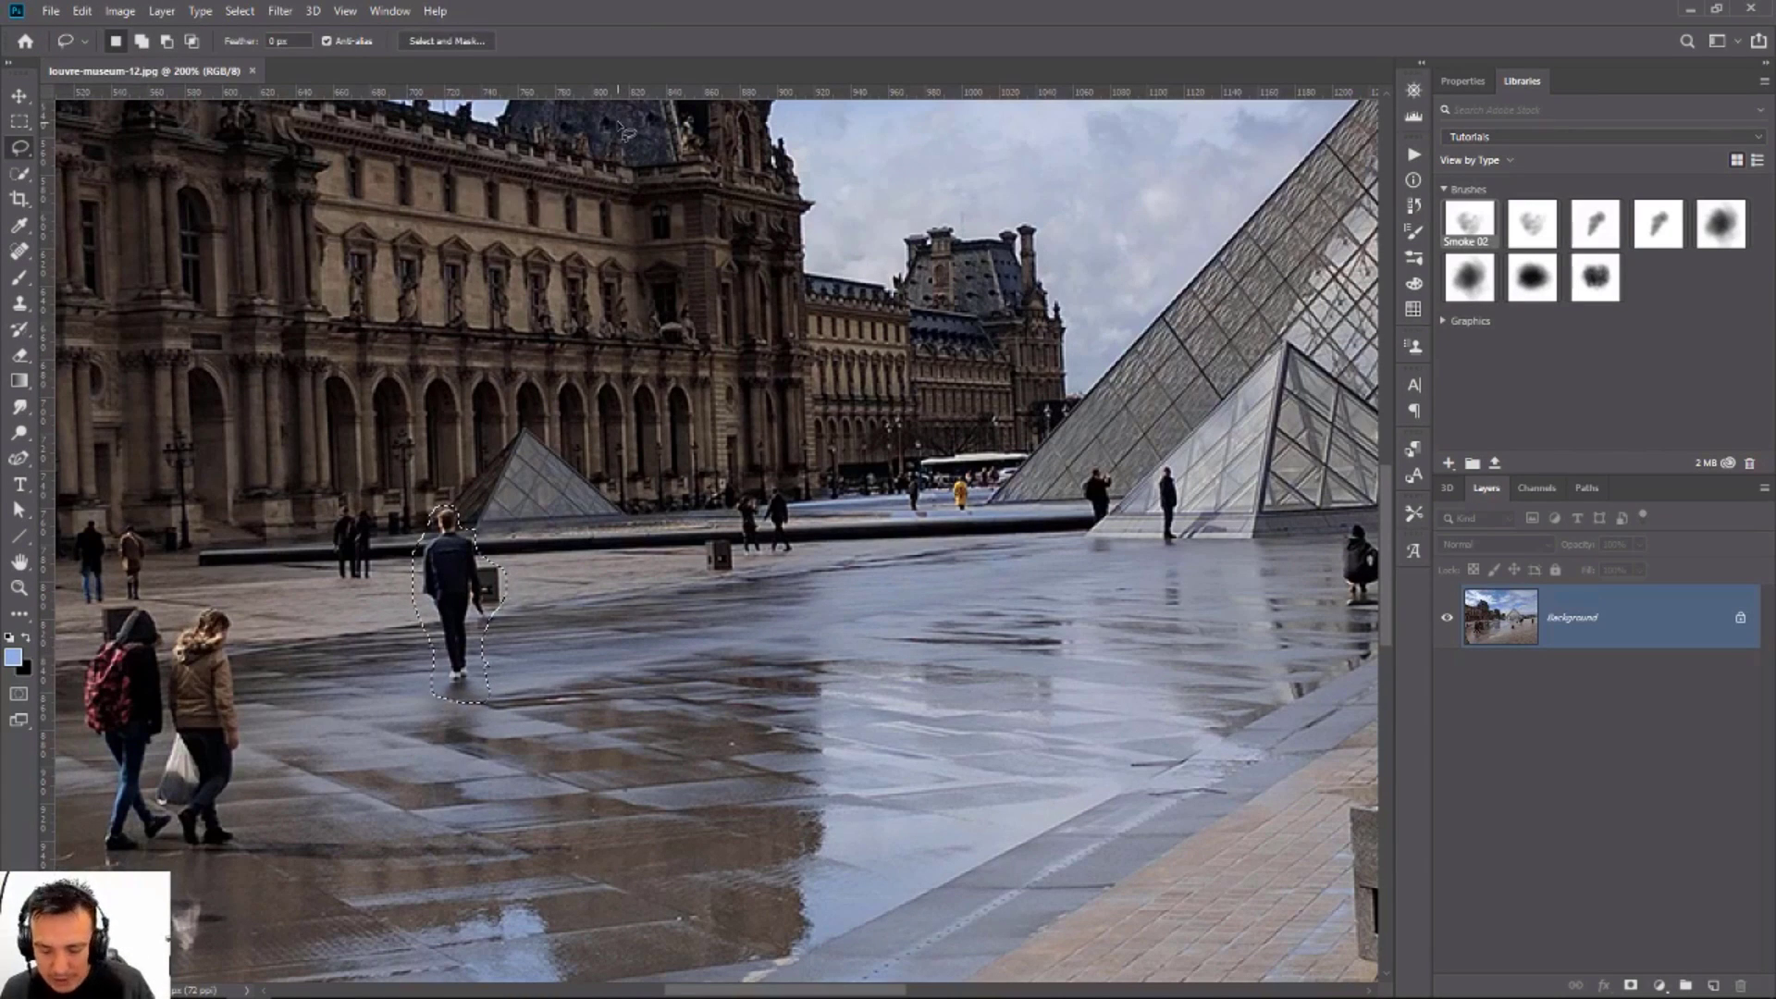
{"action": "key", "text": "shift+F5"}
{"action": "left_click", "coordinate": [476, 478]}
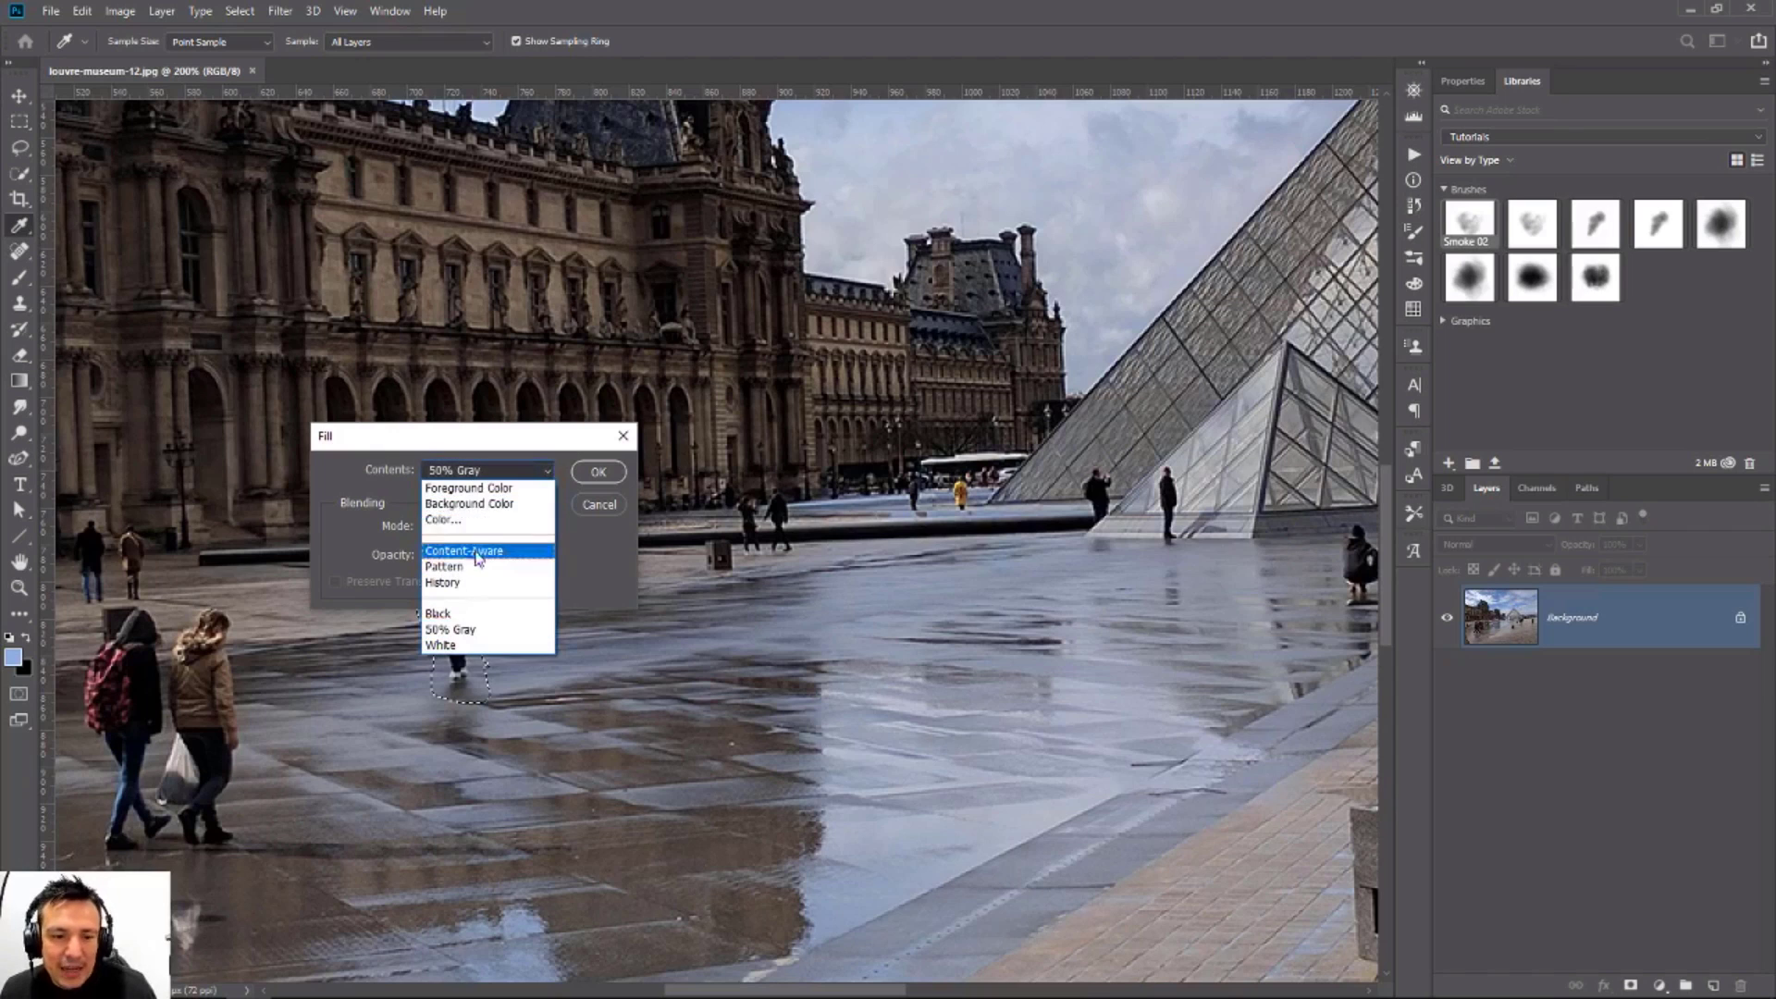
{"action": "left_click", "coordinate": [476, 547]}
{"action": "left_click_drag", "start_coordinate": [496, 451], "coordinate": [742, 416]}
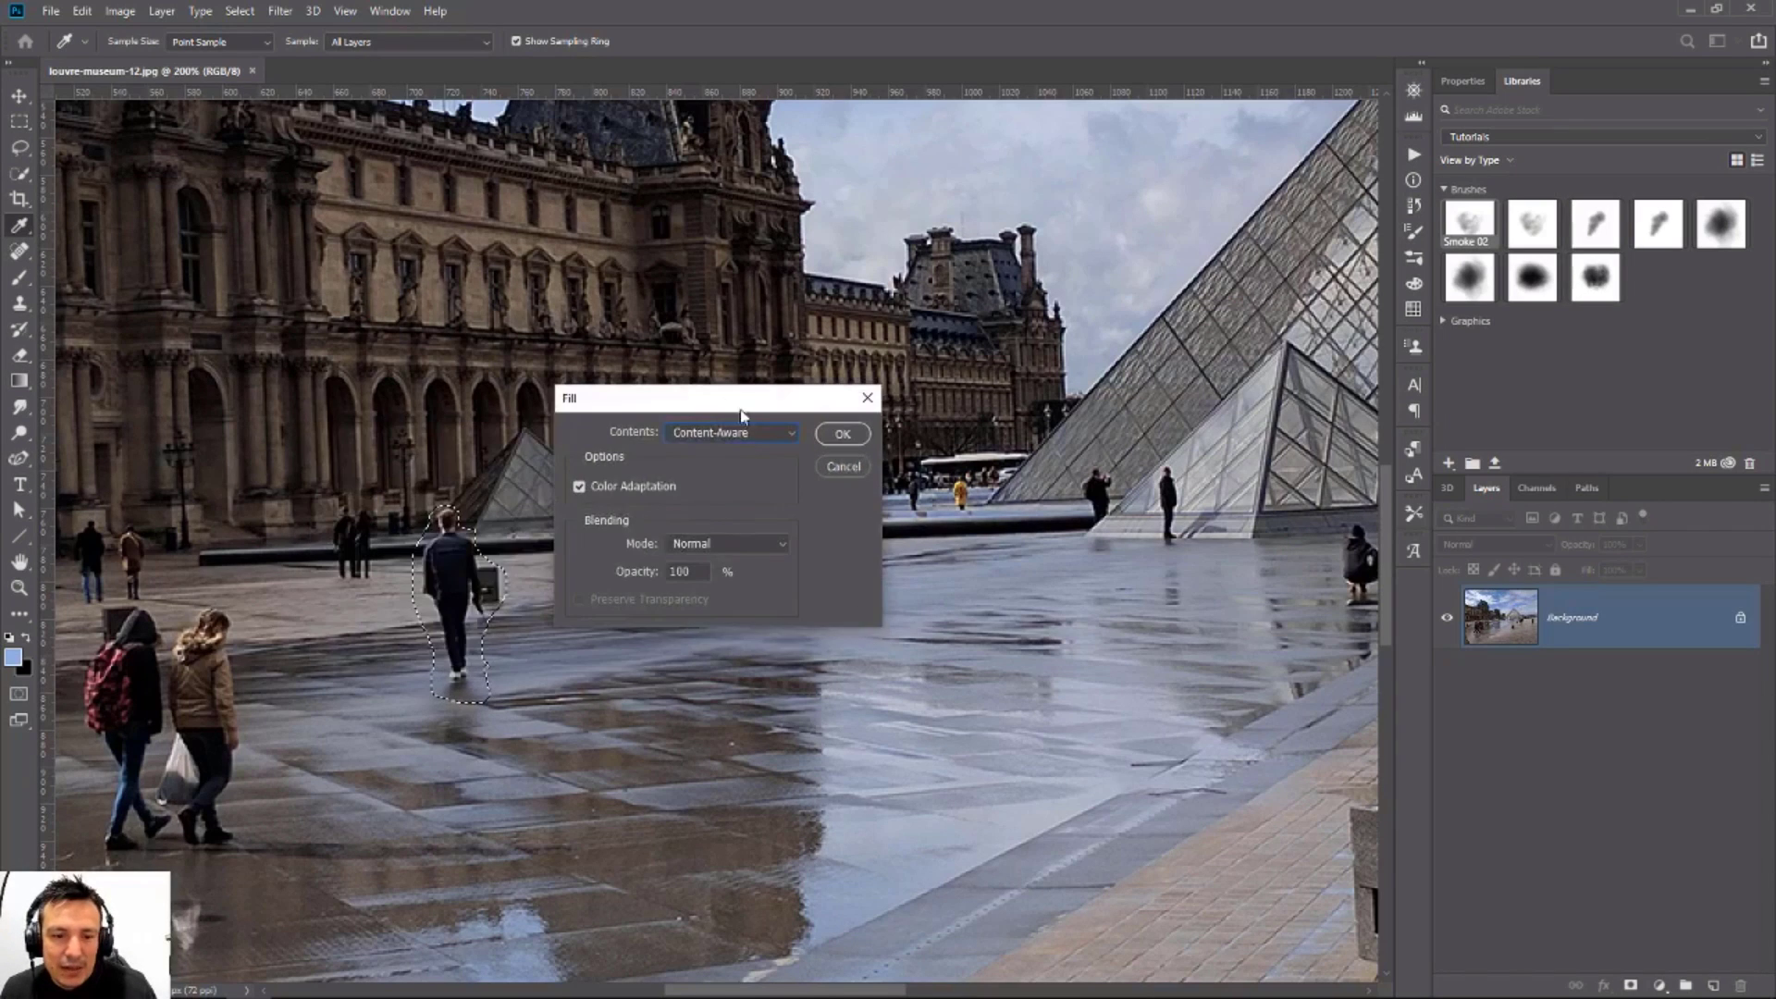
{"action": "left_click", "coordinate": [843, 434]}
Step: Deselect to inspect the filled area, and undo the fill to restore the man and the selection around him
{"action": "key", "text": "ctrl+d"}
{"action": "key", "text": "l"}
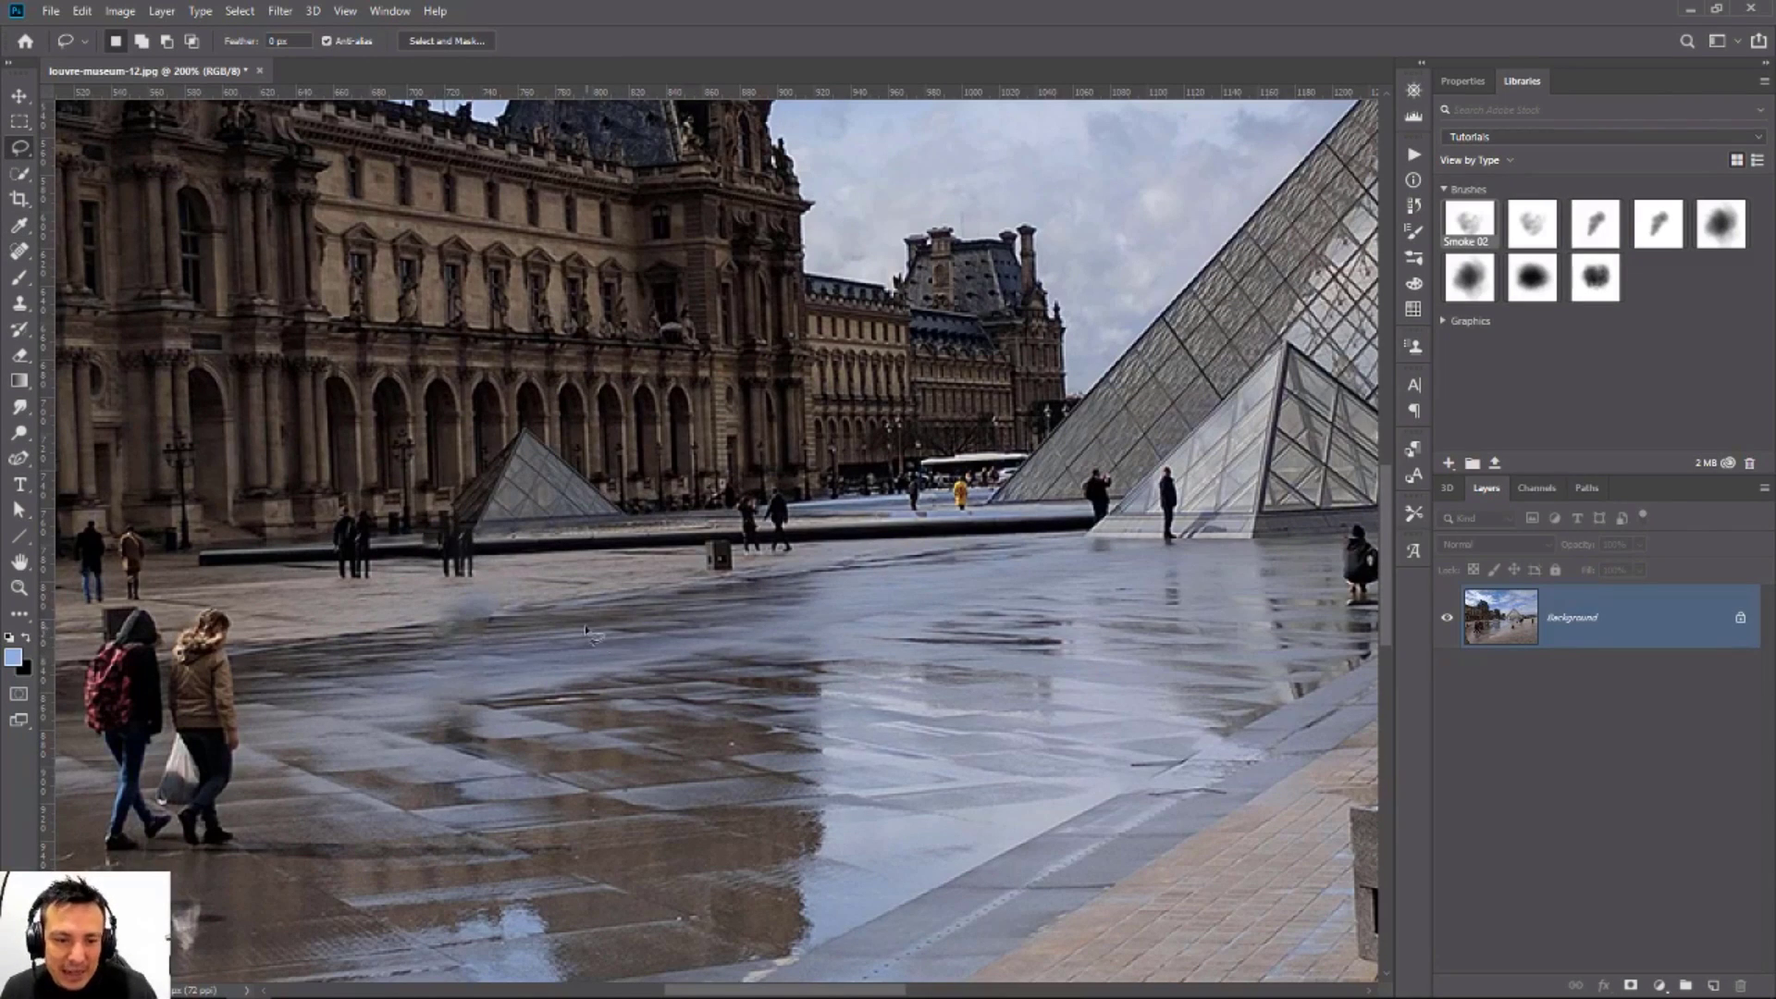
{"action": "key", "text": "ctrl+shift+d"}
{"action": "key", "text": "ctrl+z"}
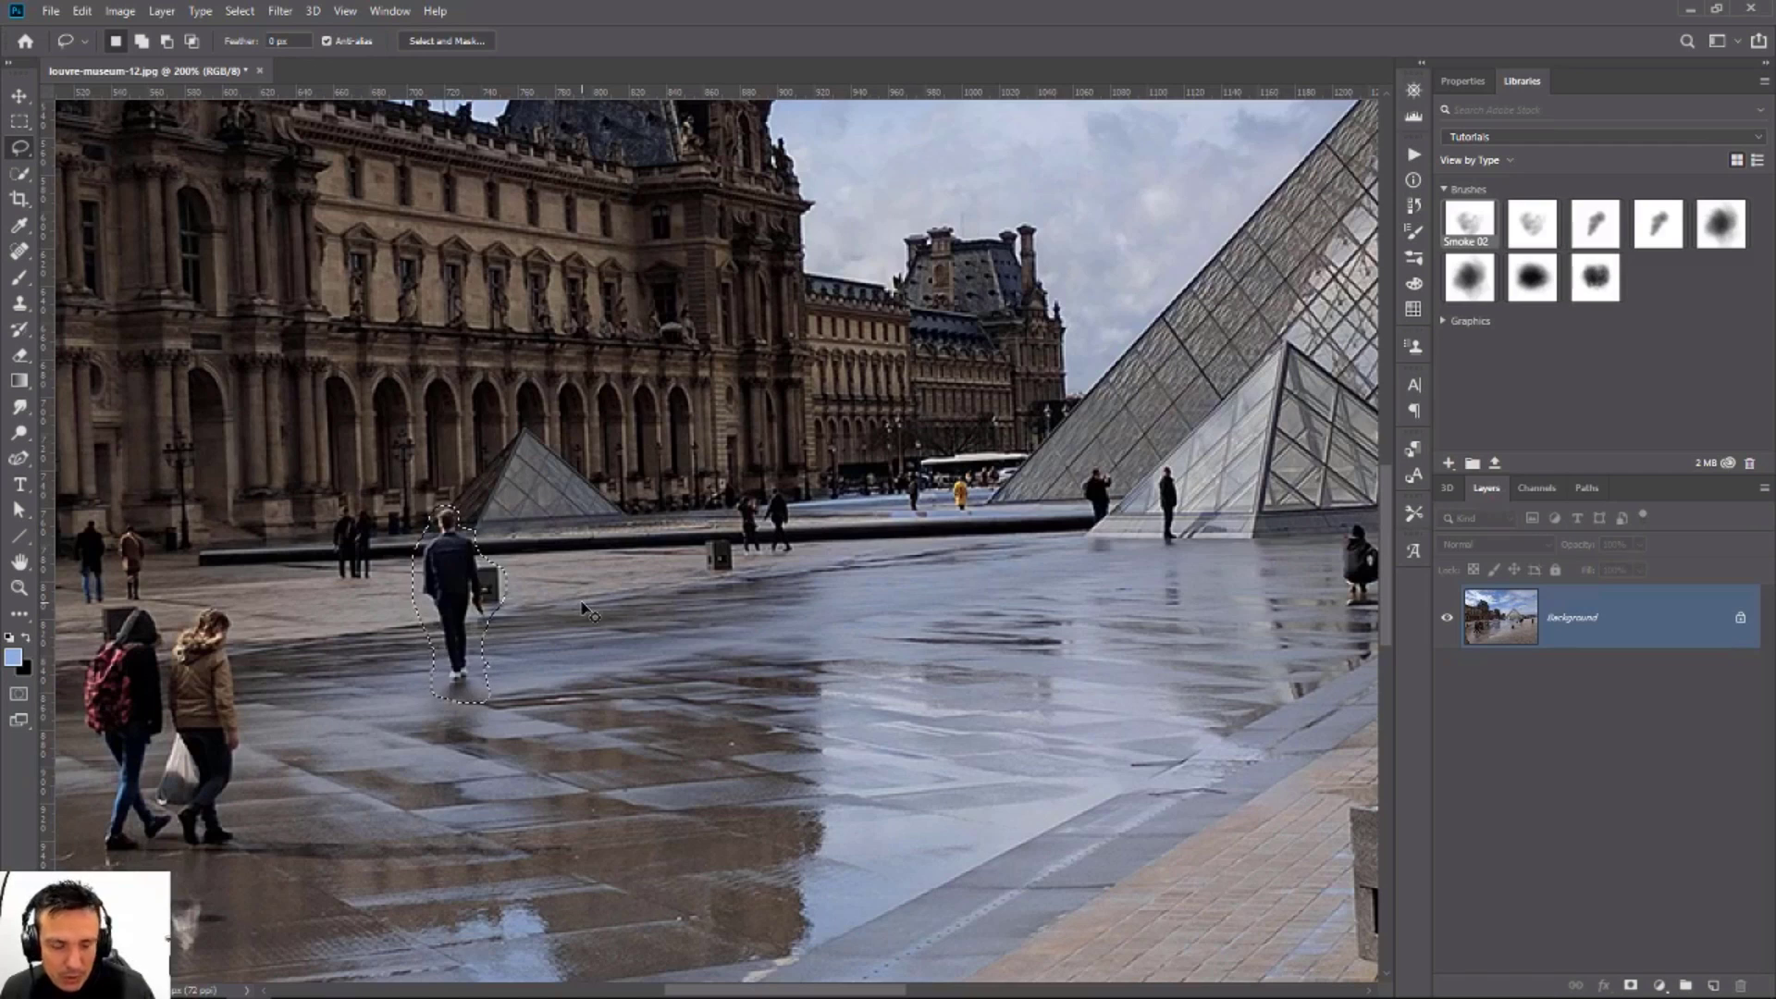
Step: Replace the selected man with the empty pavement to his right using the Patch tool in Source mode
{"action": "right_click", "coordinate": [18, 252]}
{"action": "left_click", "coordinate": [92, 294]}
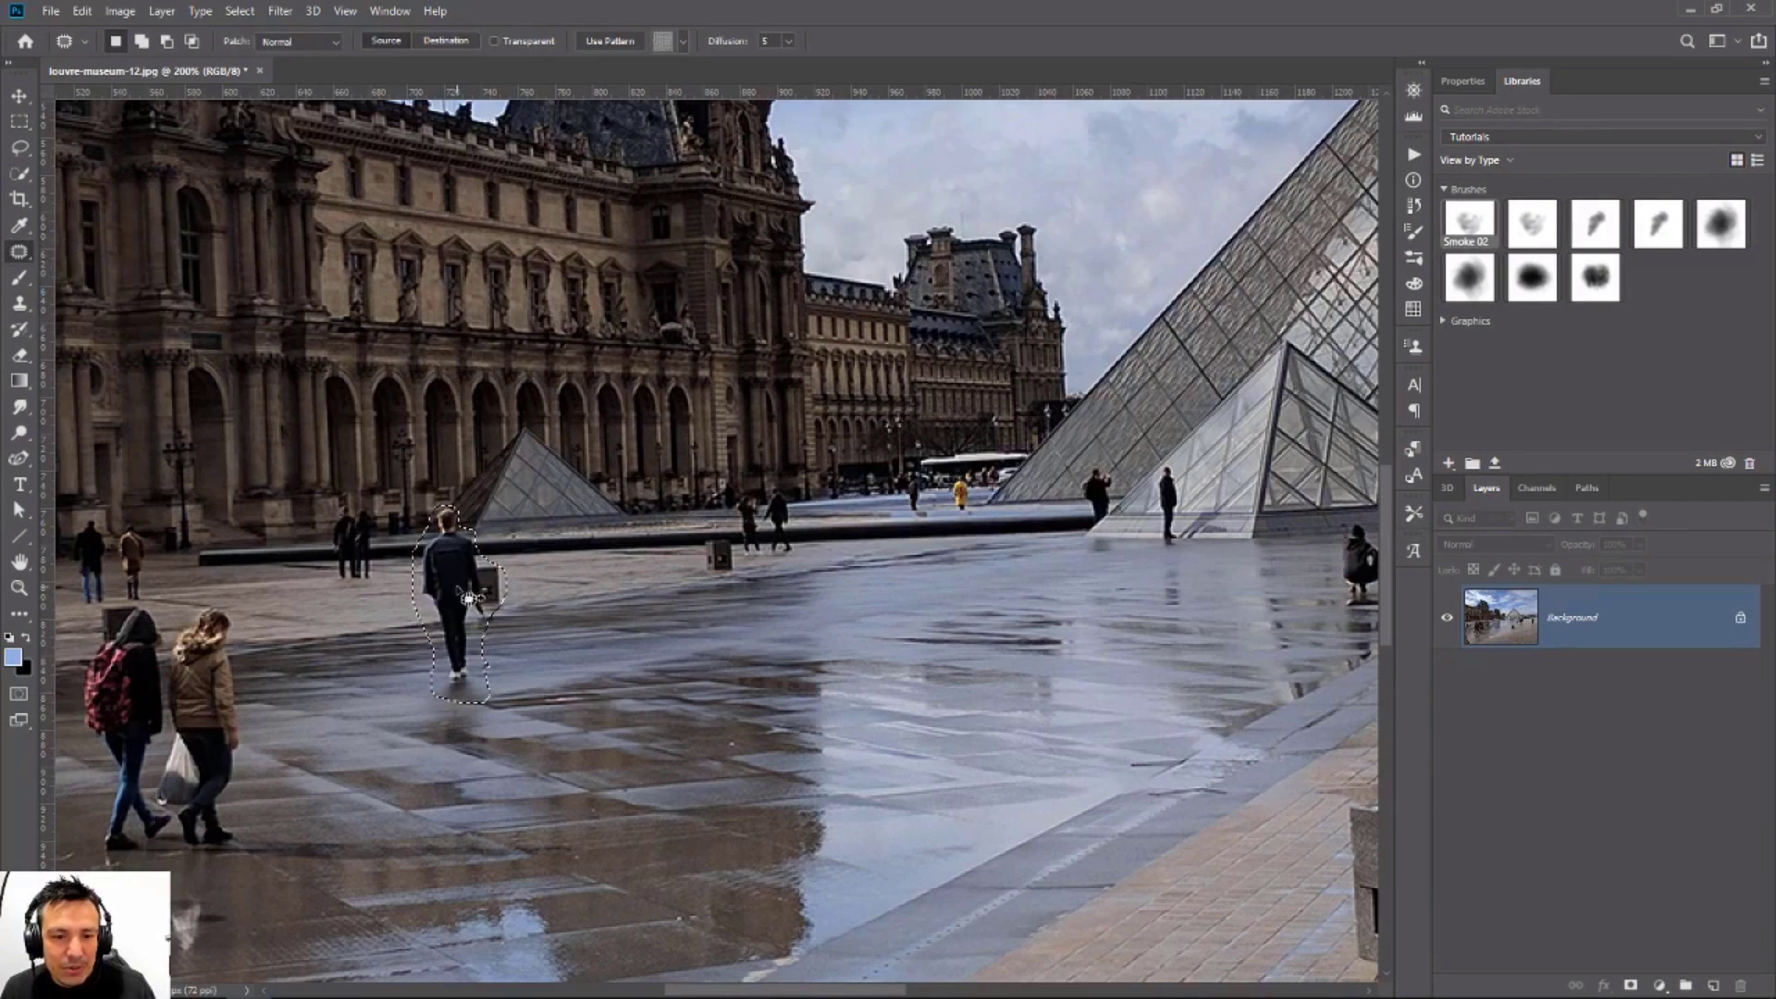
{"action": "left_click_drag", "start_coordinate": [457, 585], "coordinate": [636, 588]}
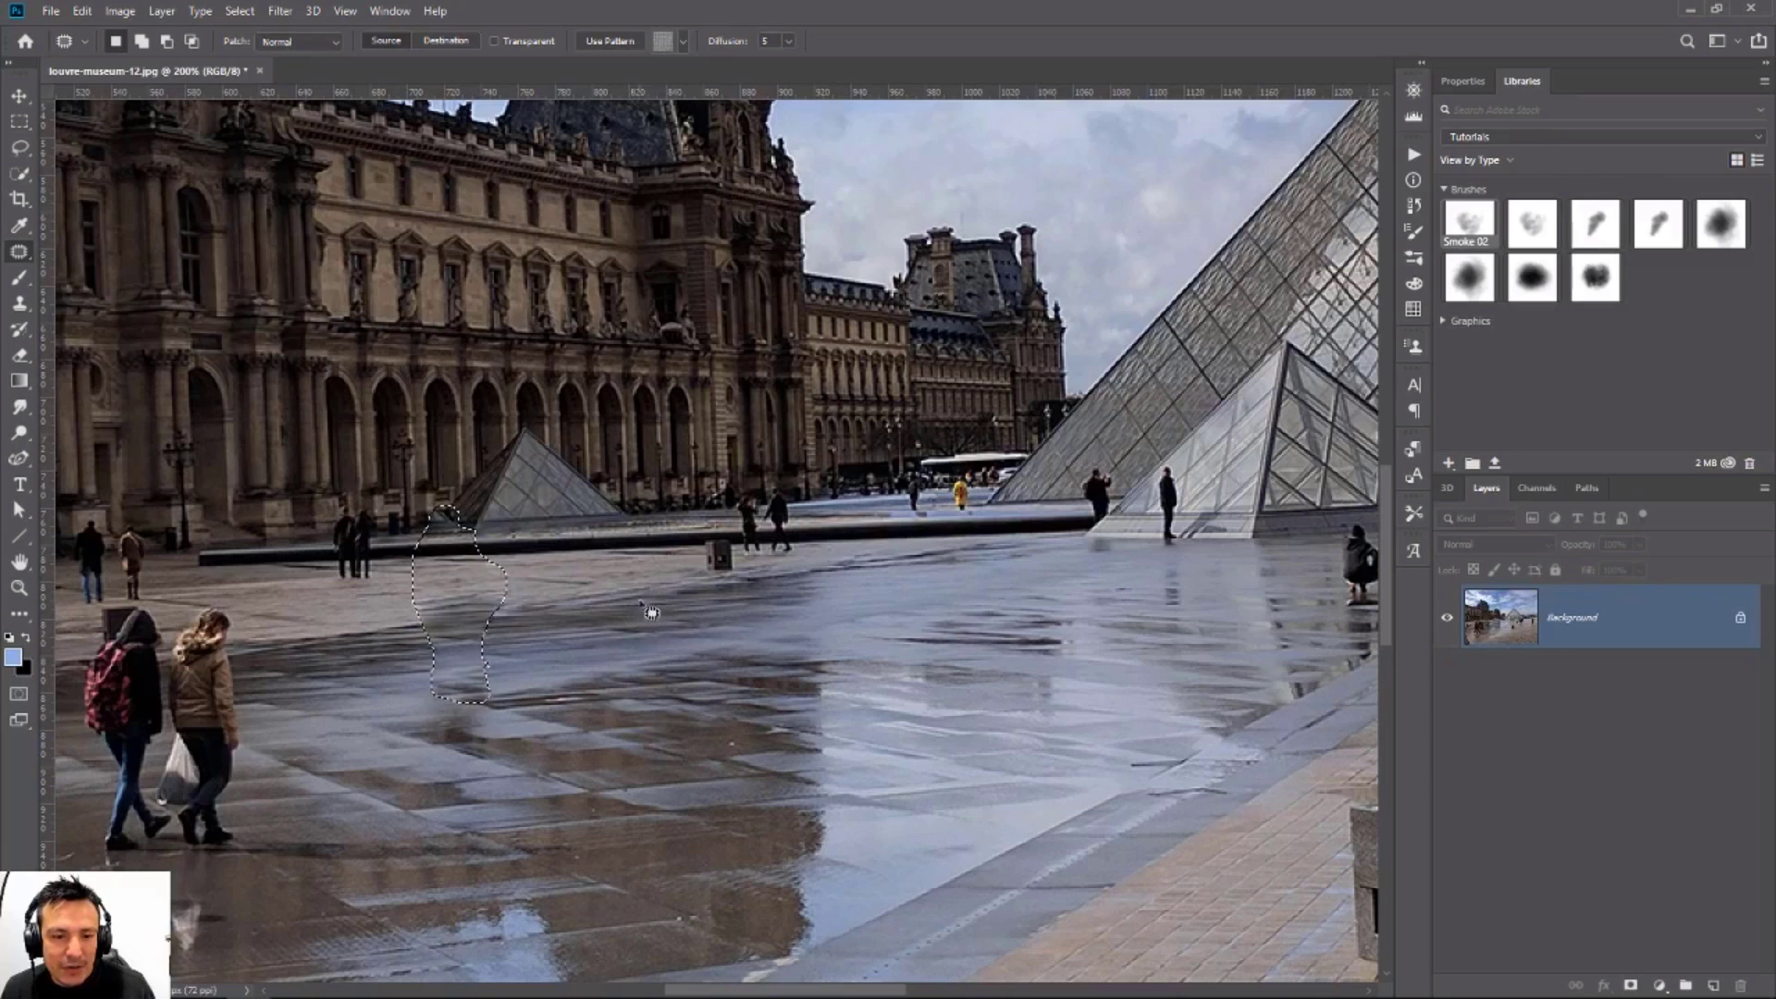
Step: Deselect to inspect the patched pavement, undo the patch to restore the walking man, and clear the selection around him
{"action": "key", "text": "ctrl+d"}
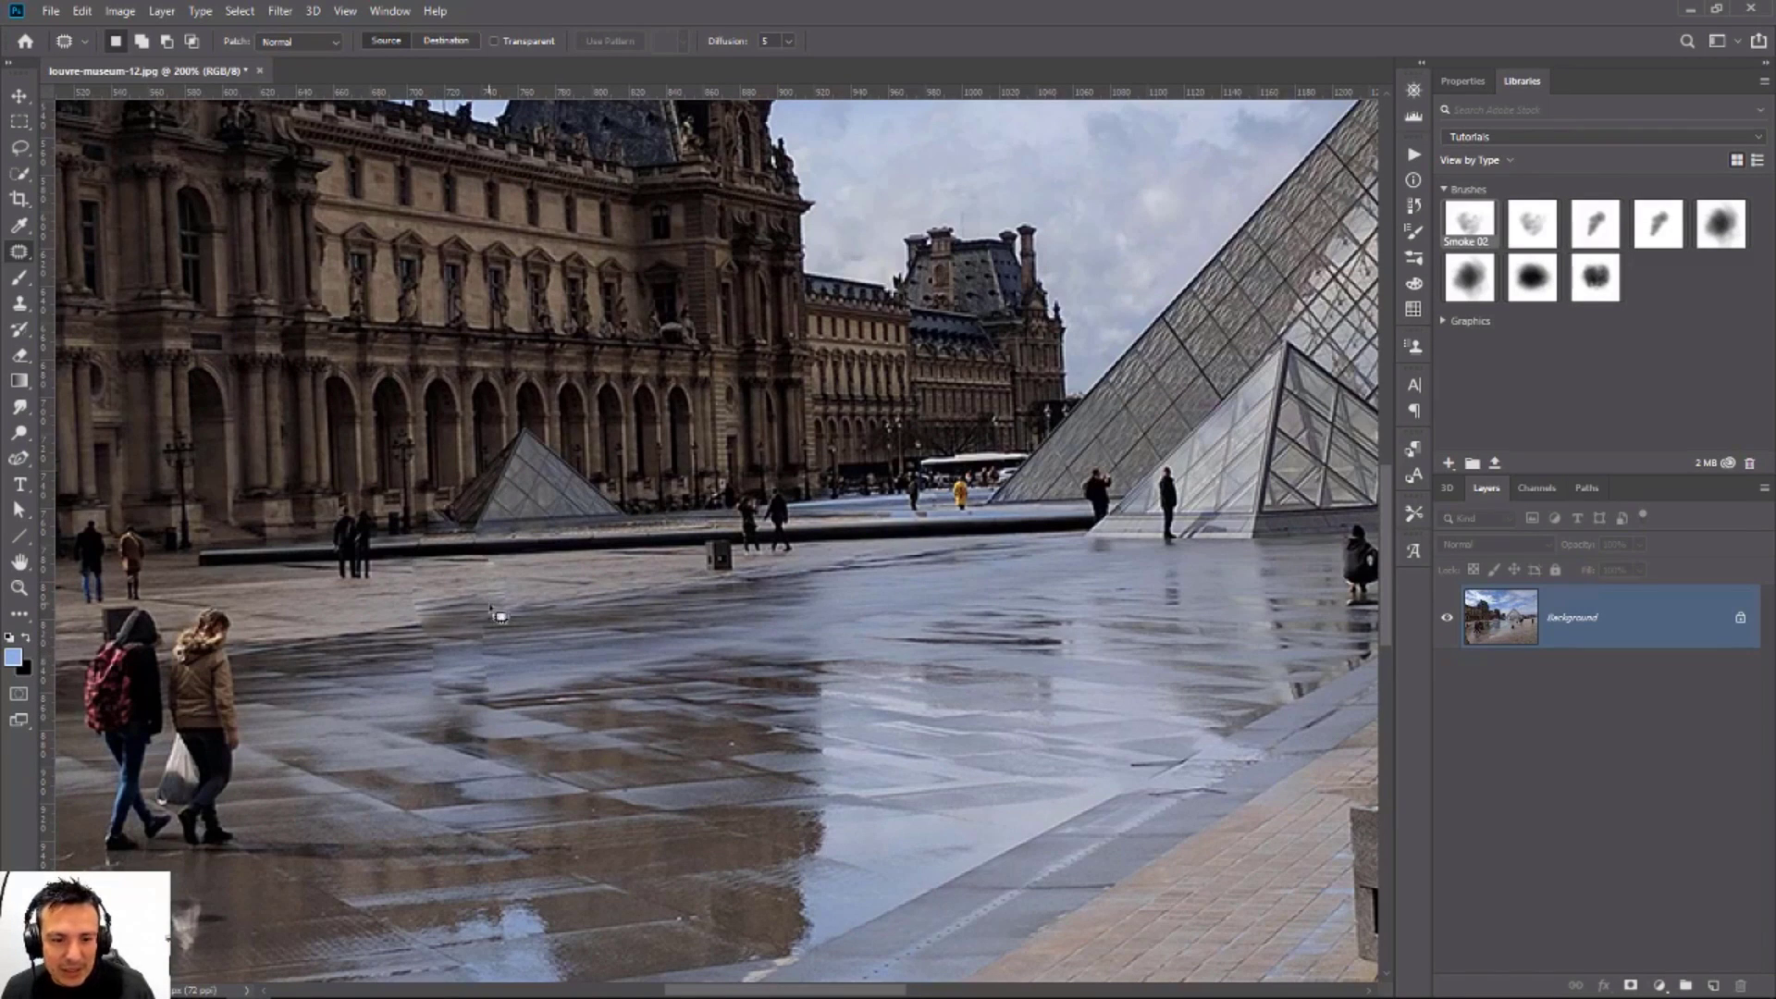
{"action": "mouse_move", "coordinate": [537, 626]}
{"action": "left_mouse_down"}
{"action": "mouse_move", "coordinate": [465, 585]}
{"action": "mouse_move", "coordinate": [536, 622]}
{"action": "mouse_move", "coordinate": [643, 621]}
{"action": "left_mouse_up"}
{"action": "key", "text": "ctrl+z"}
{"action": "key", "text": "ctrl+z"}
{"action": "key", "text": "ctrl+z"}
{"action": "key", "text": "ctrl+z"}
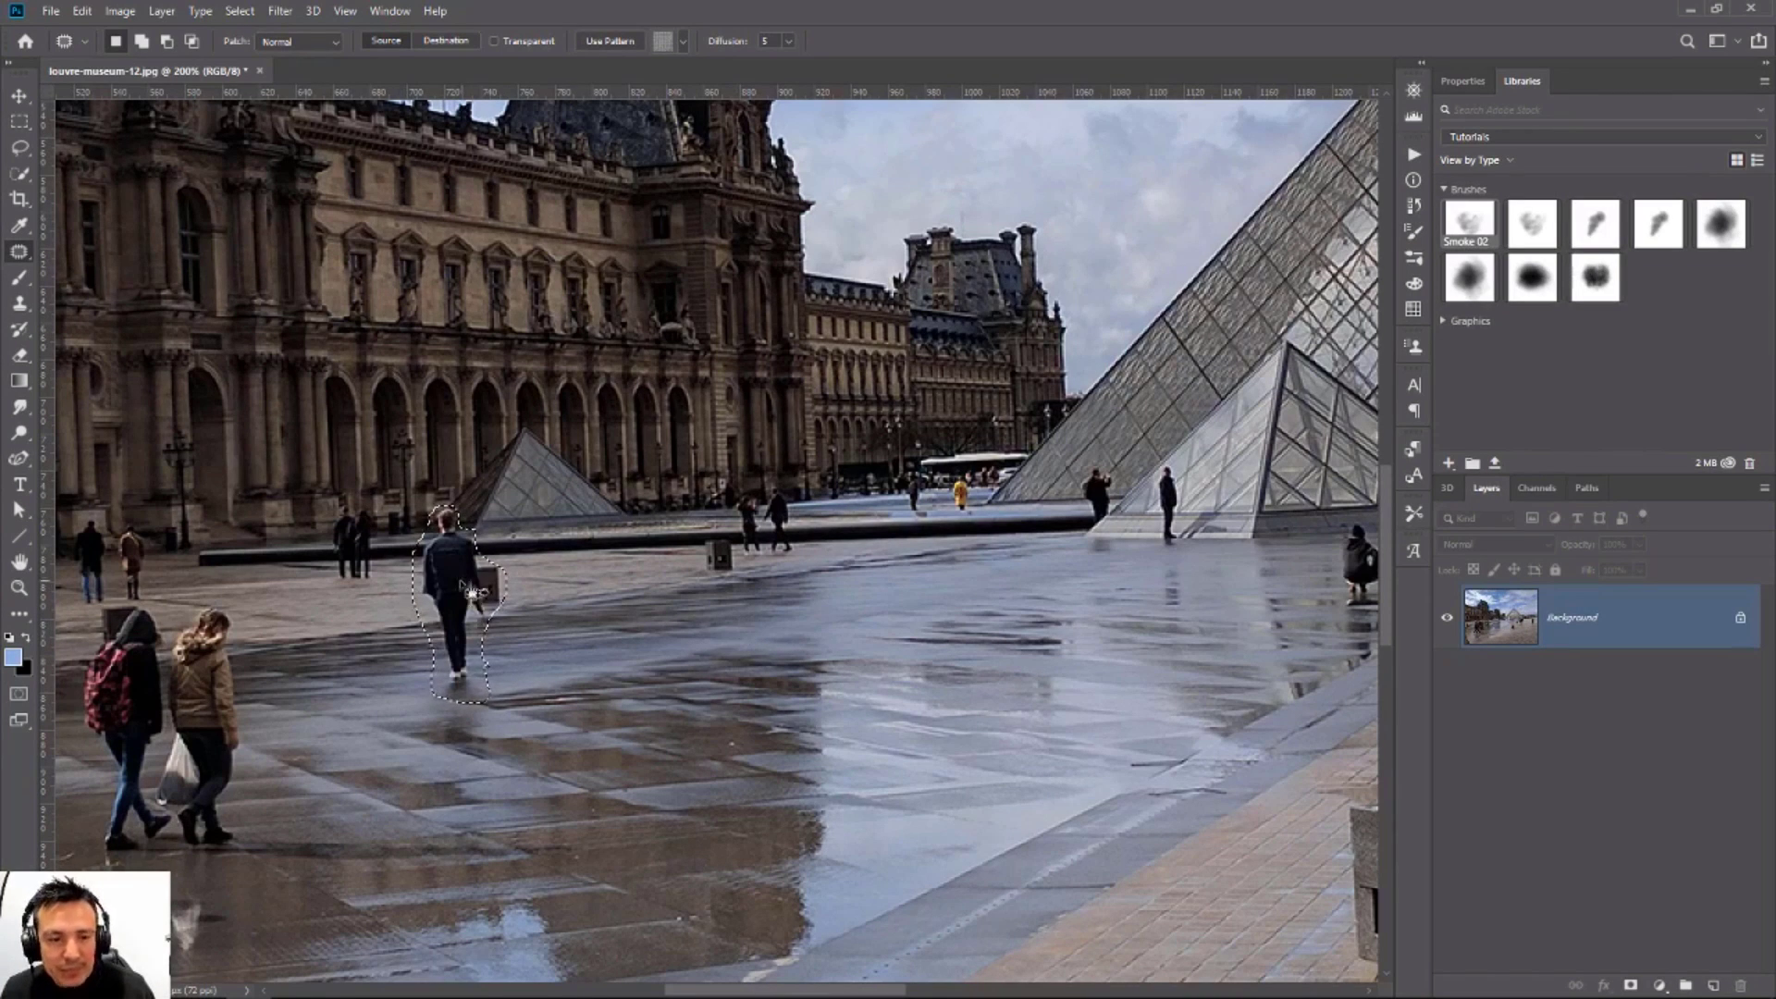
{"action": "key", "text": "ctrl+d"}
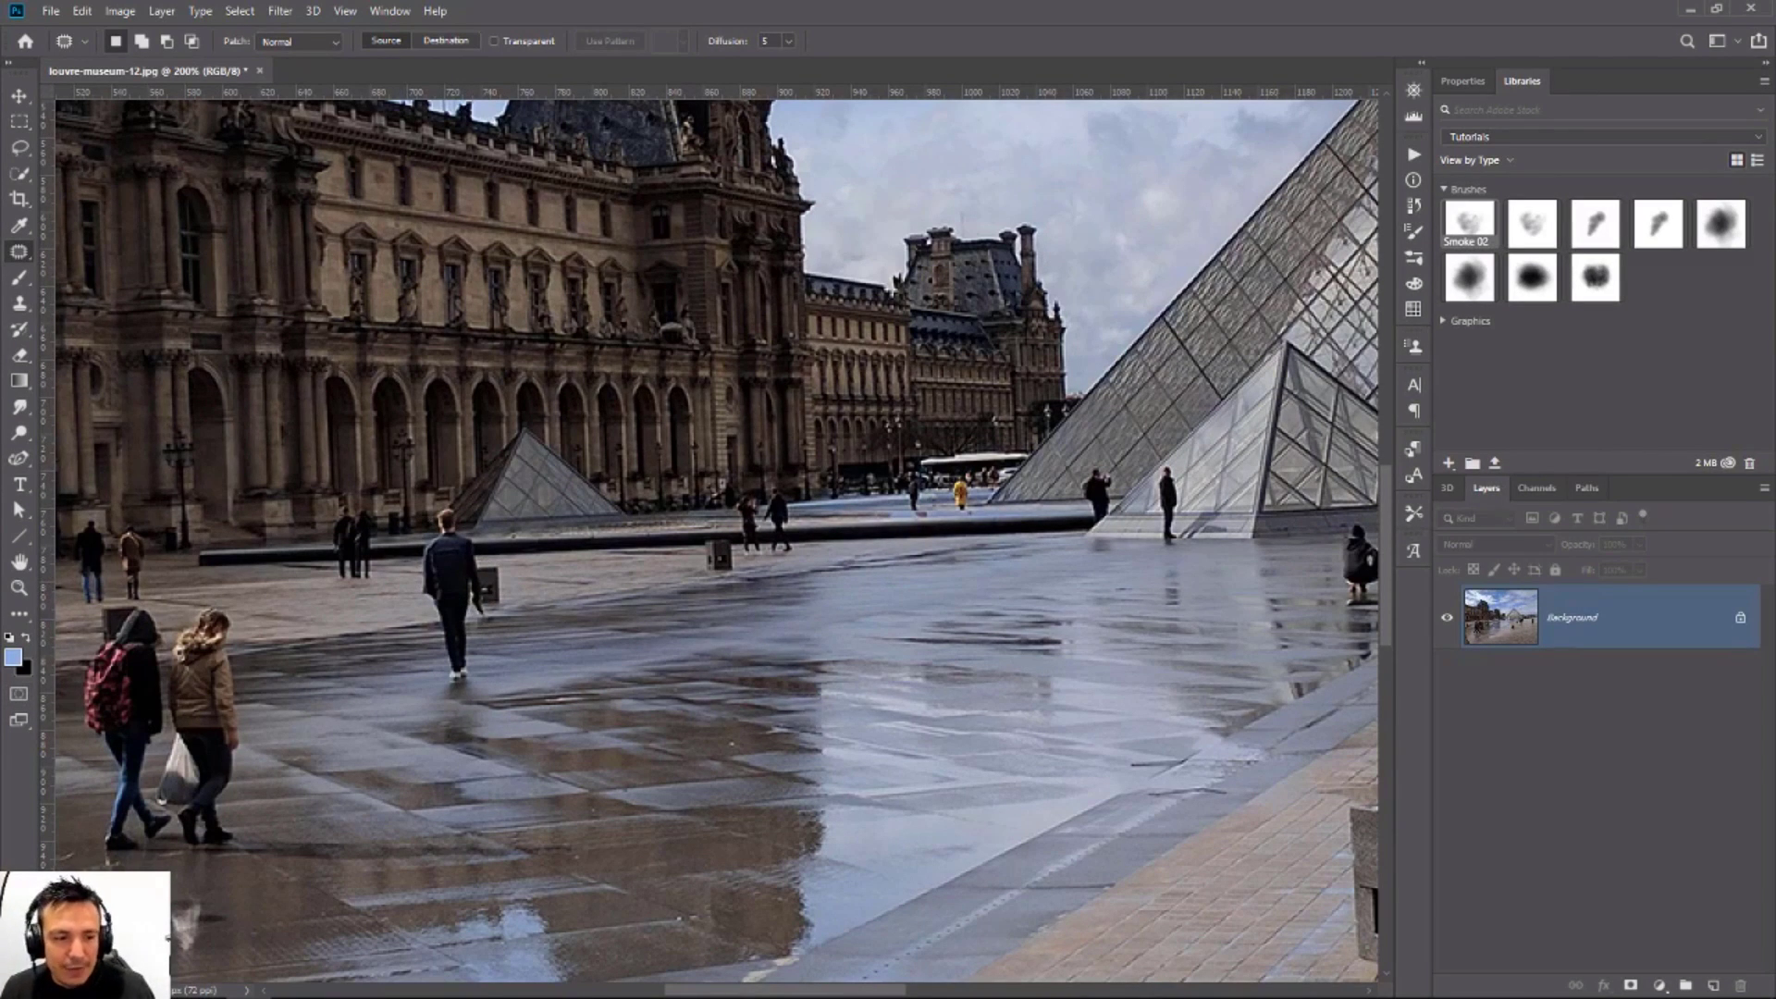
Step: Close louvre-museum-12.jpg without saving the changes
{"action": "double_click", "coordinate": [19, 587]}
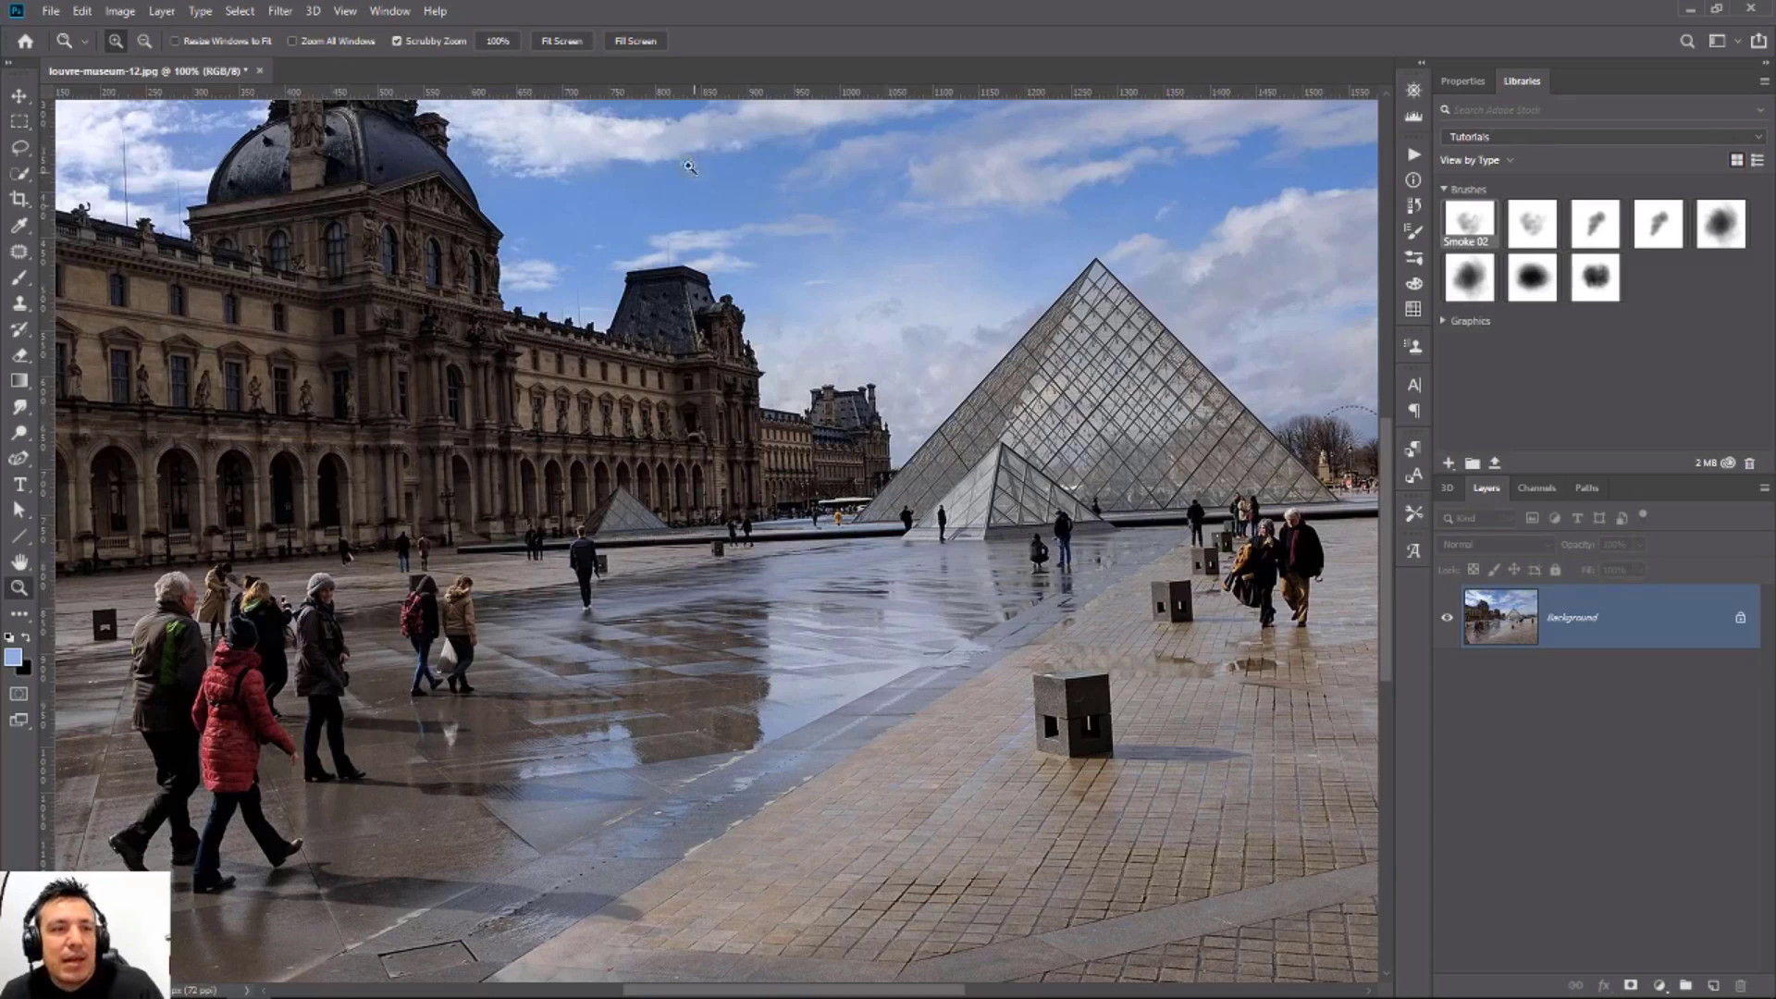
{"action": "left_click", "coordinate": [260, 71]}
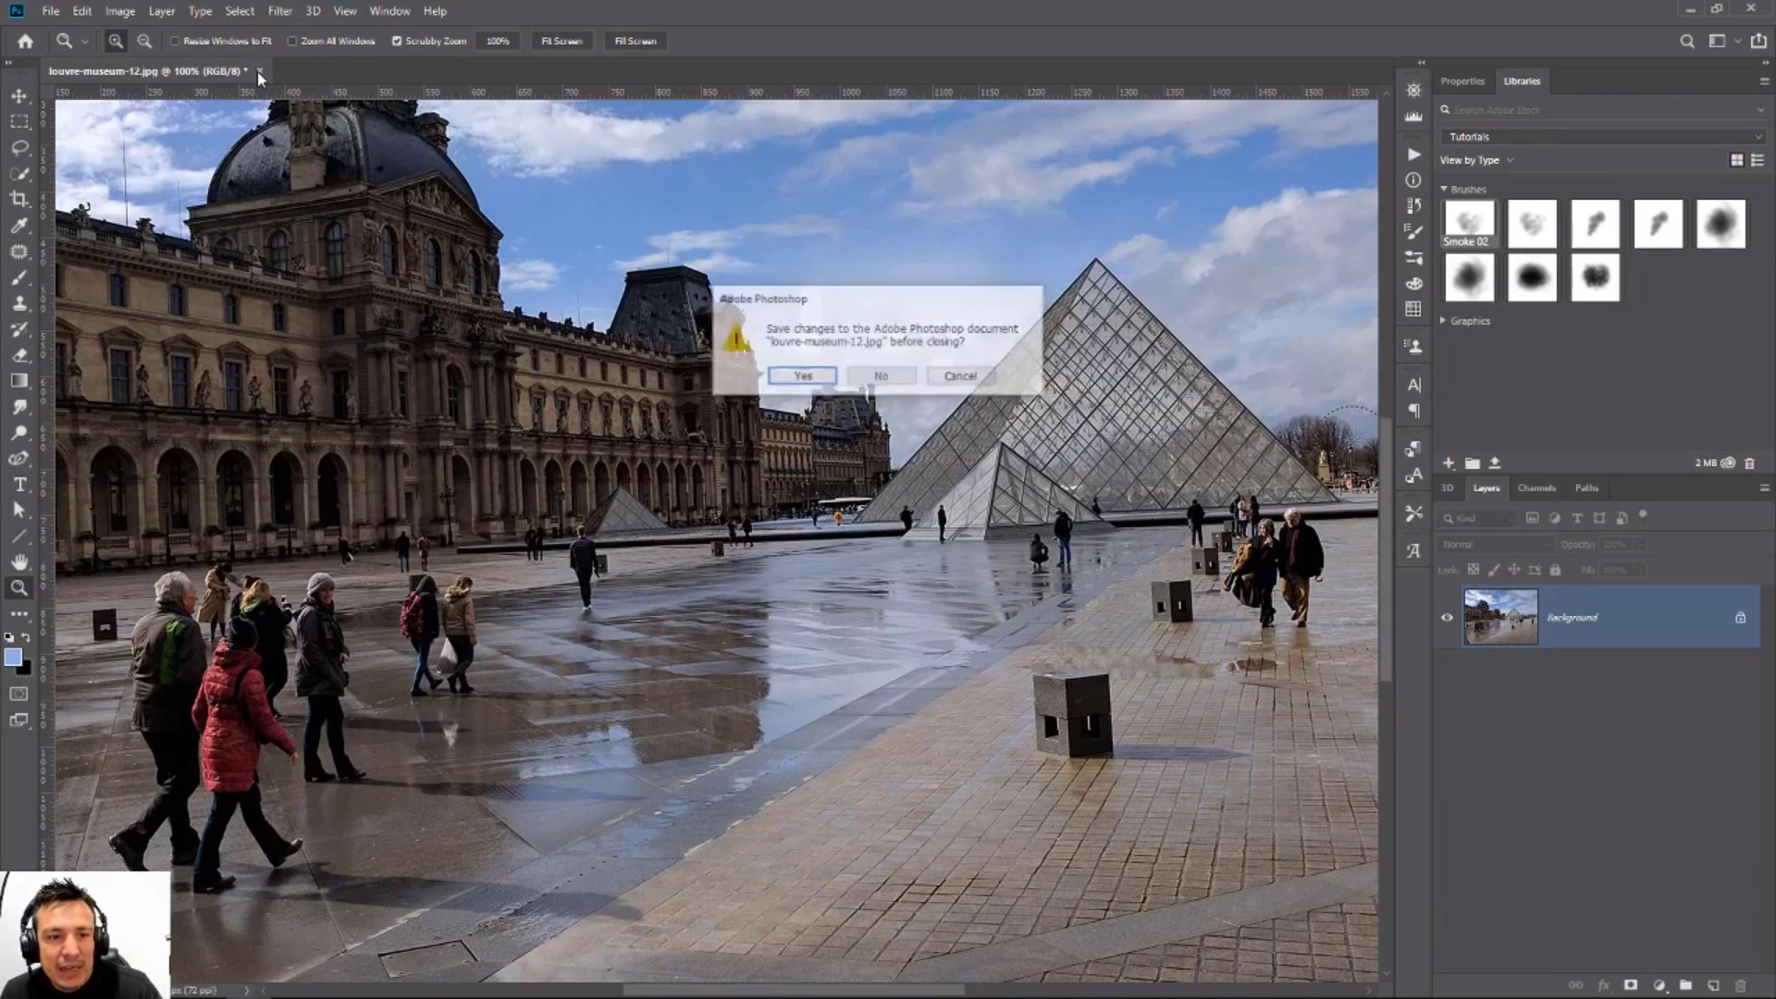
{"action": "left_click", "coordinate": [879, 381]}
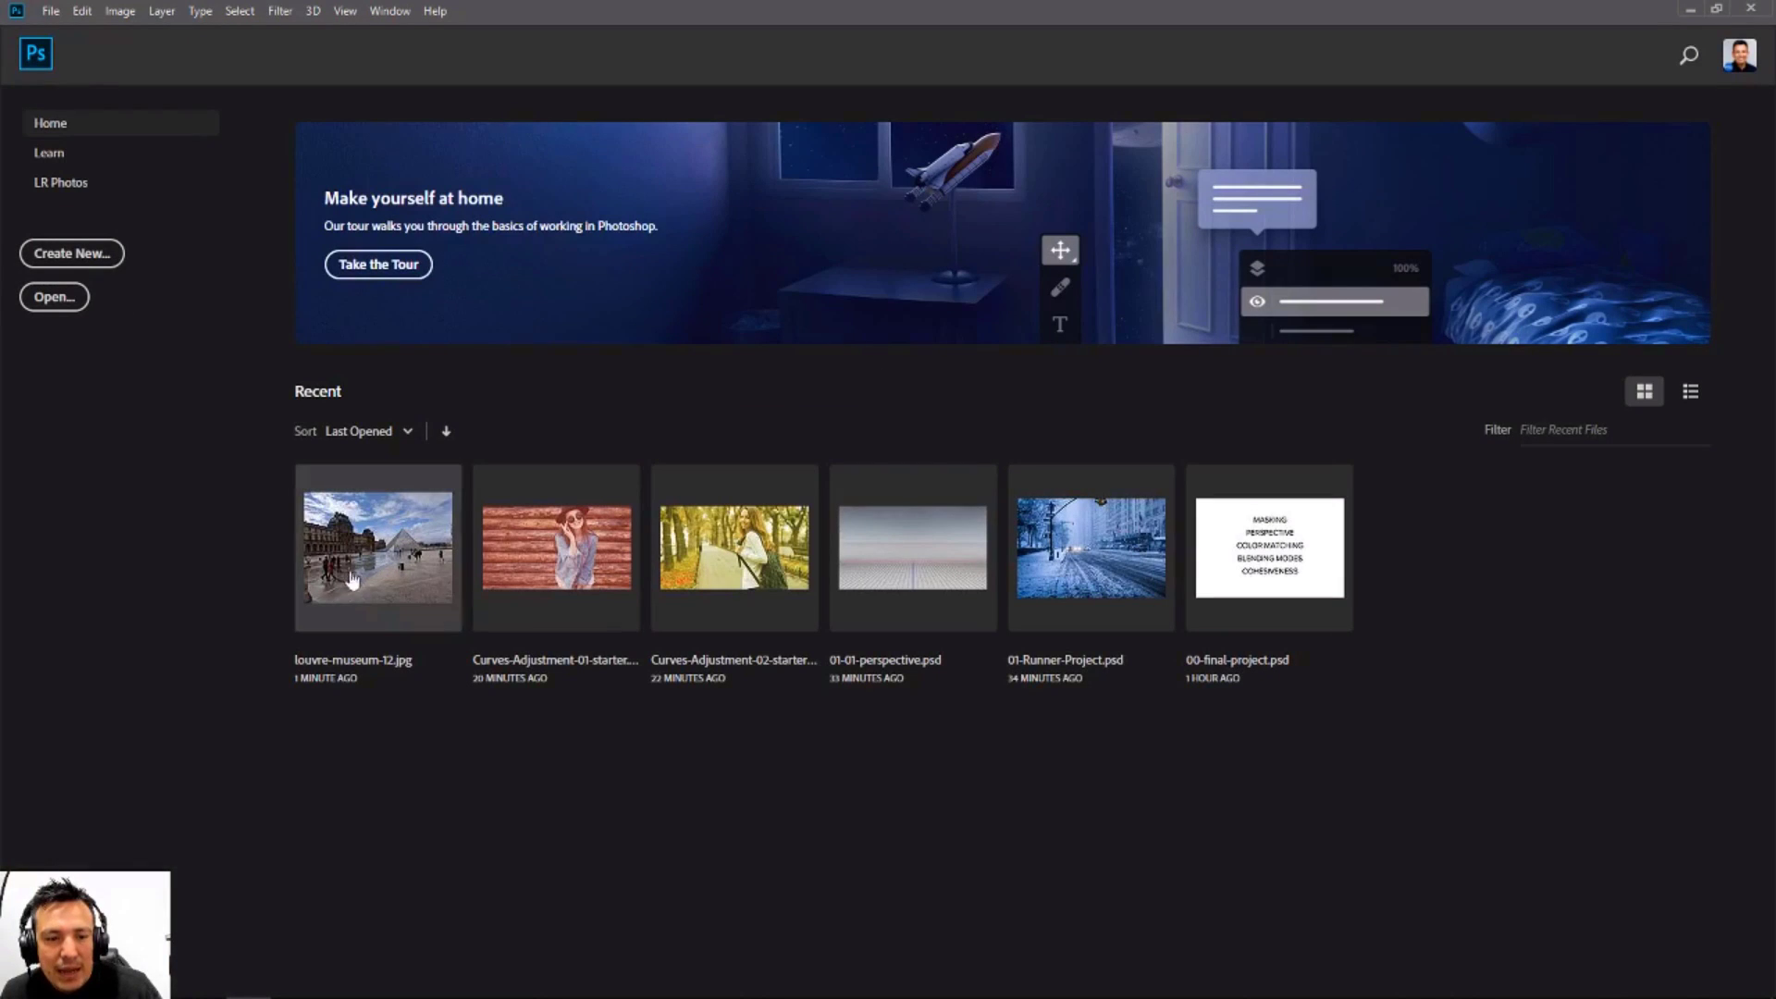
Step: Look over the photo series in the Louvre Museum folder without opening any file
{"action": "left_click", "coordinate": [54, 296]}
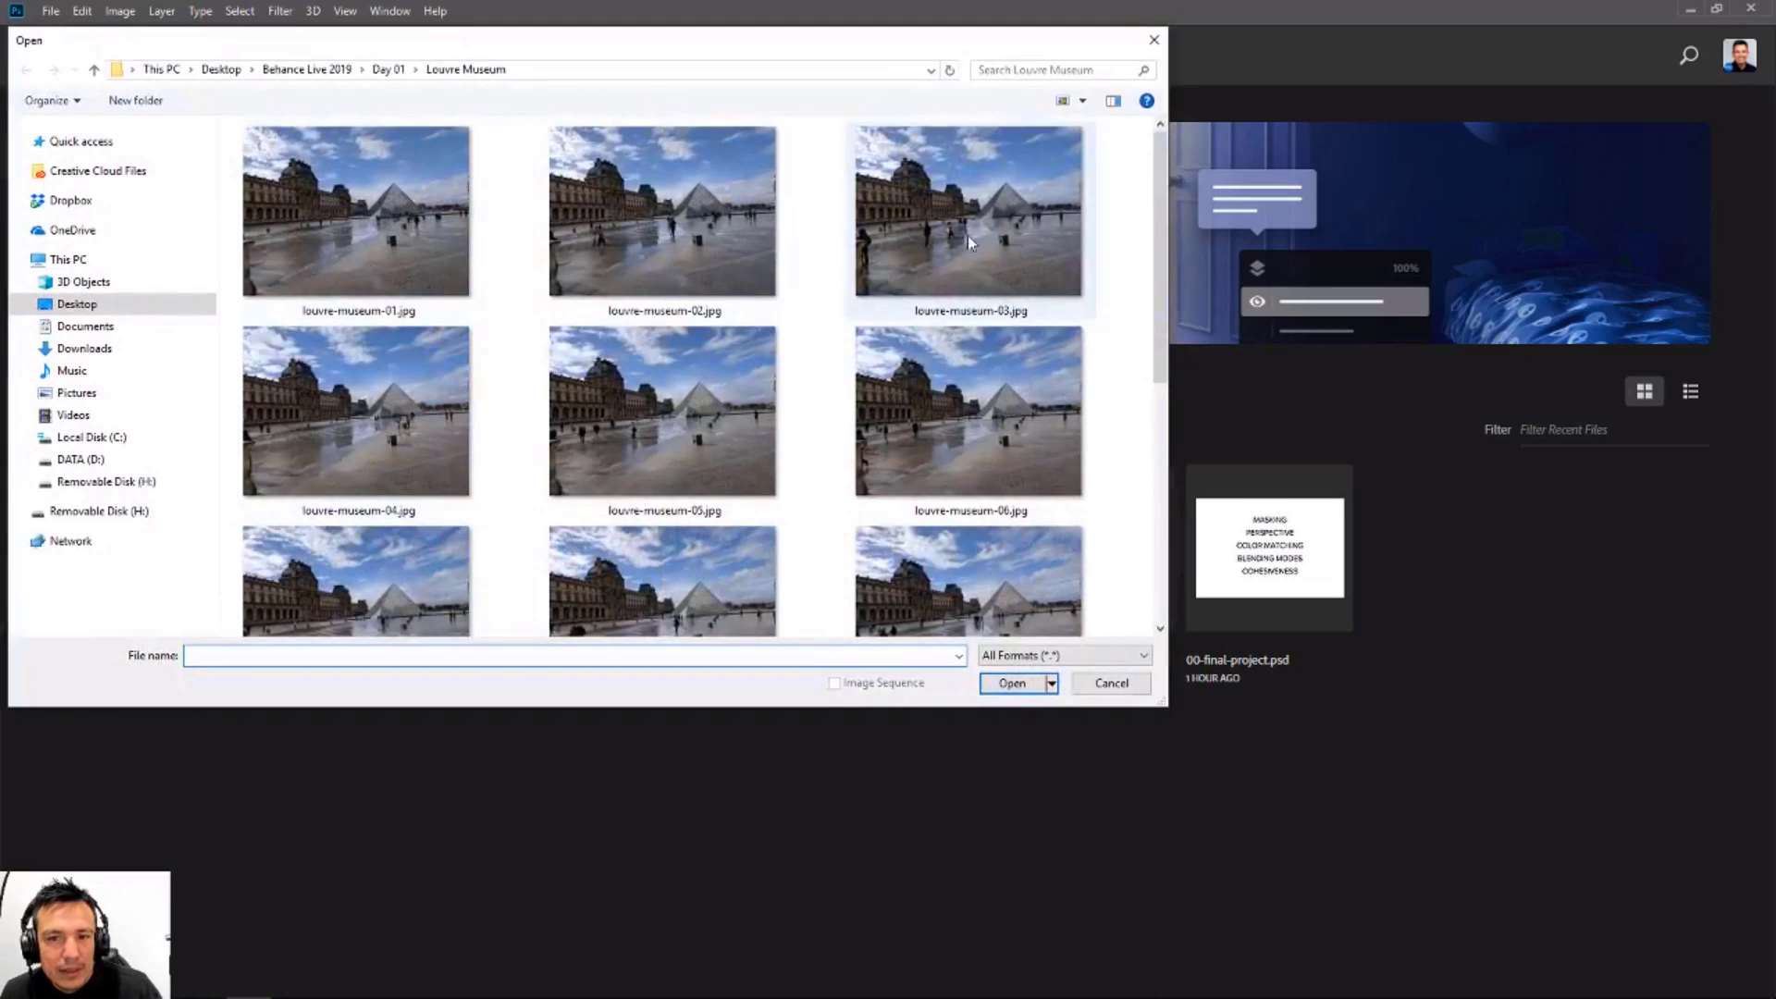
{"action": "mouse_move", "coordinate": [1161, 258]}
{"action": "left_mouse_down"}
{"action": "mouse_move", "coordinate": [1163, 487]}
{"action": "mouse_move", "coordinate": [1161, 231]}
{"action": "left_mouse_up"}
{"action": "left_click", "coordinate": [1154, 39]}
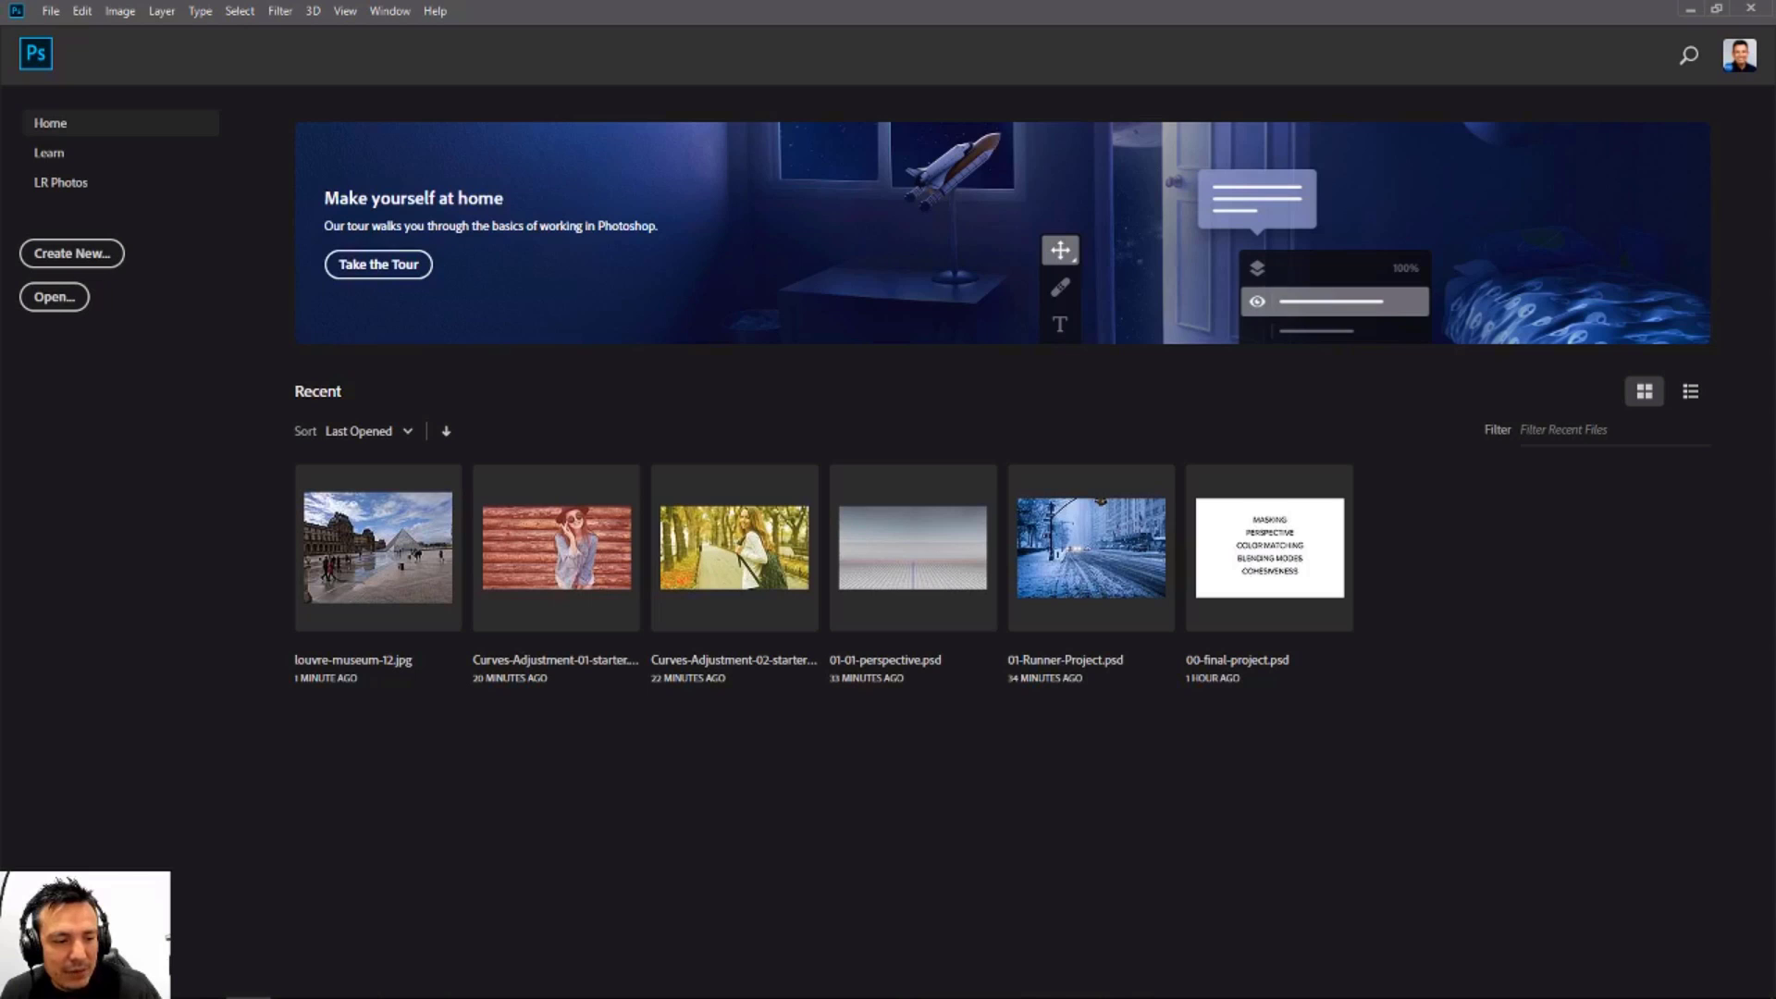
Step: Start the Statistics script and set its source files to come from a folder
{"action": "left_click", "coordinate": [52, 12]}
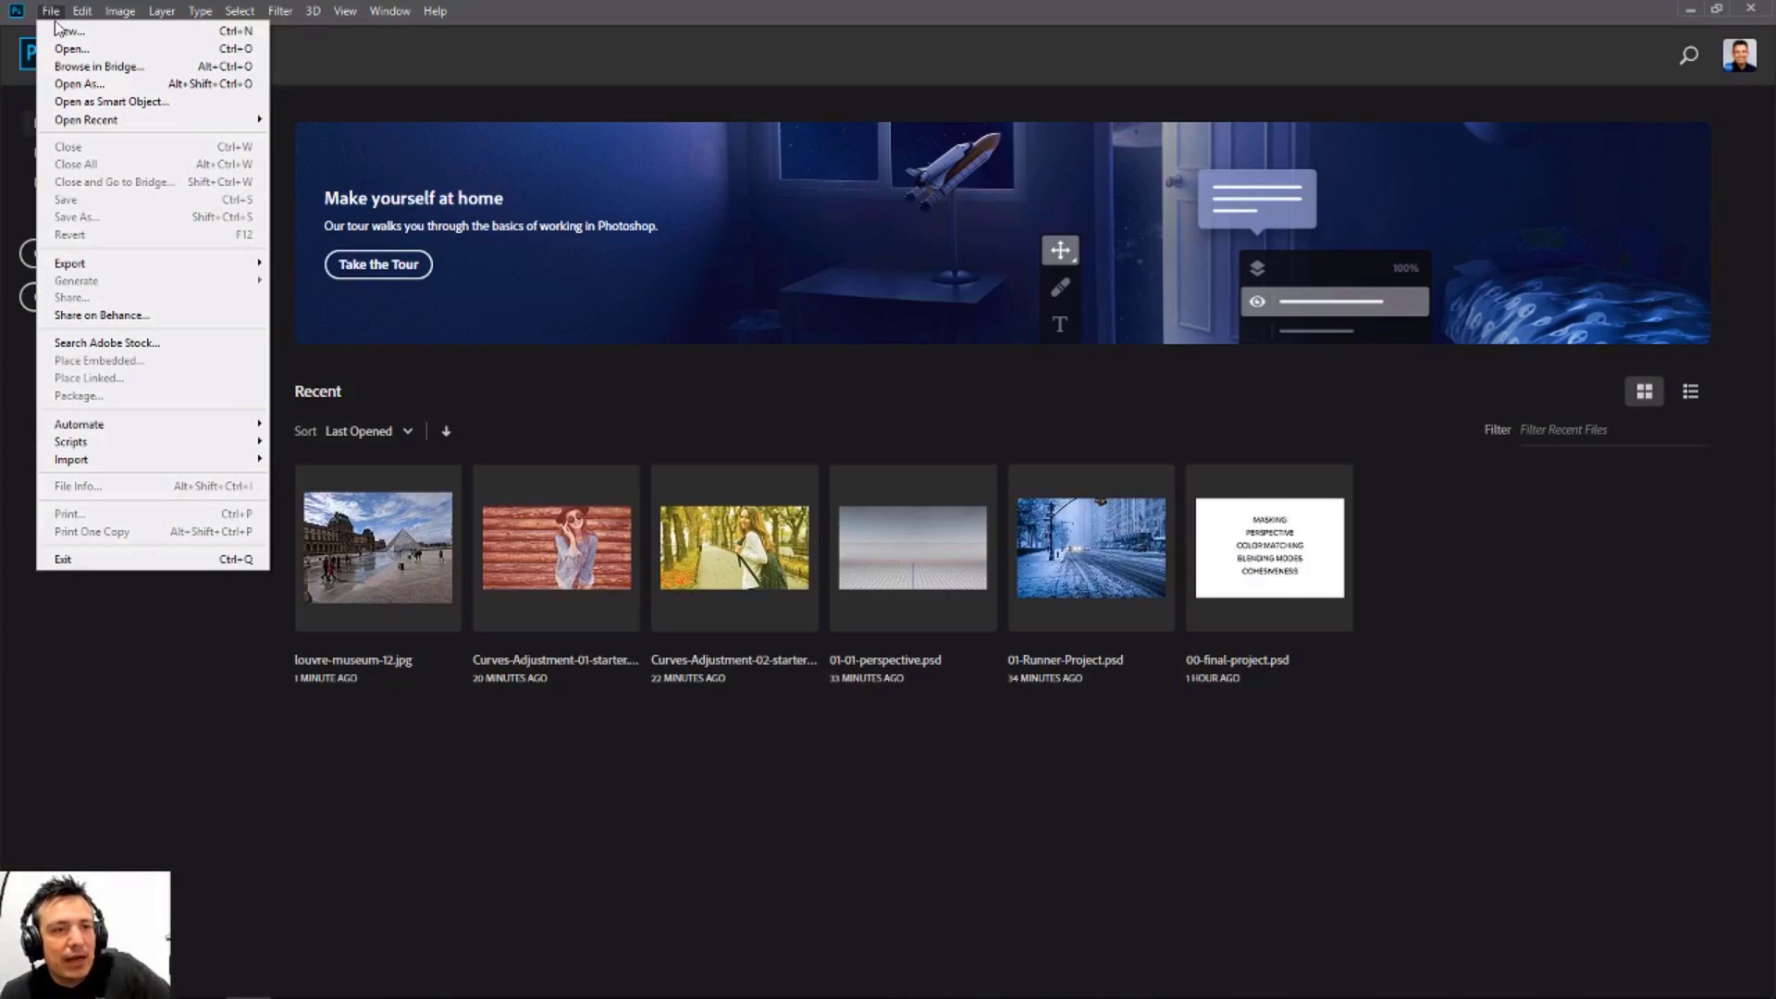
{"action": "mouse_move", "coordinate": [176, 443]}
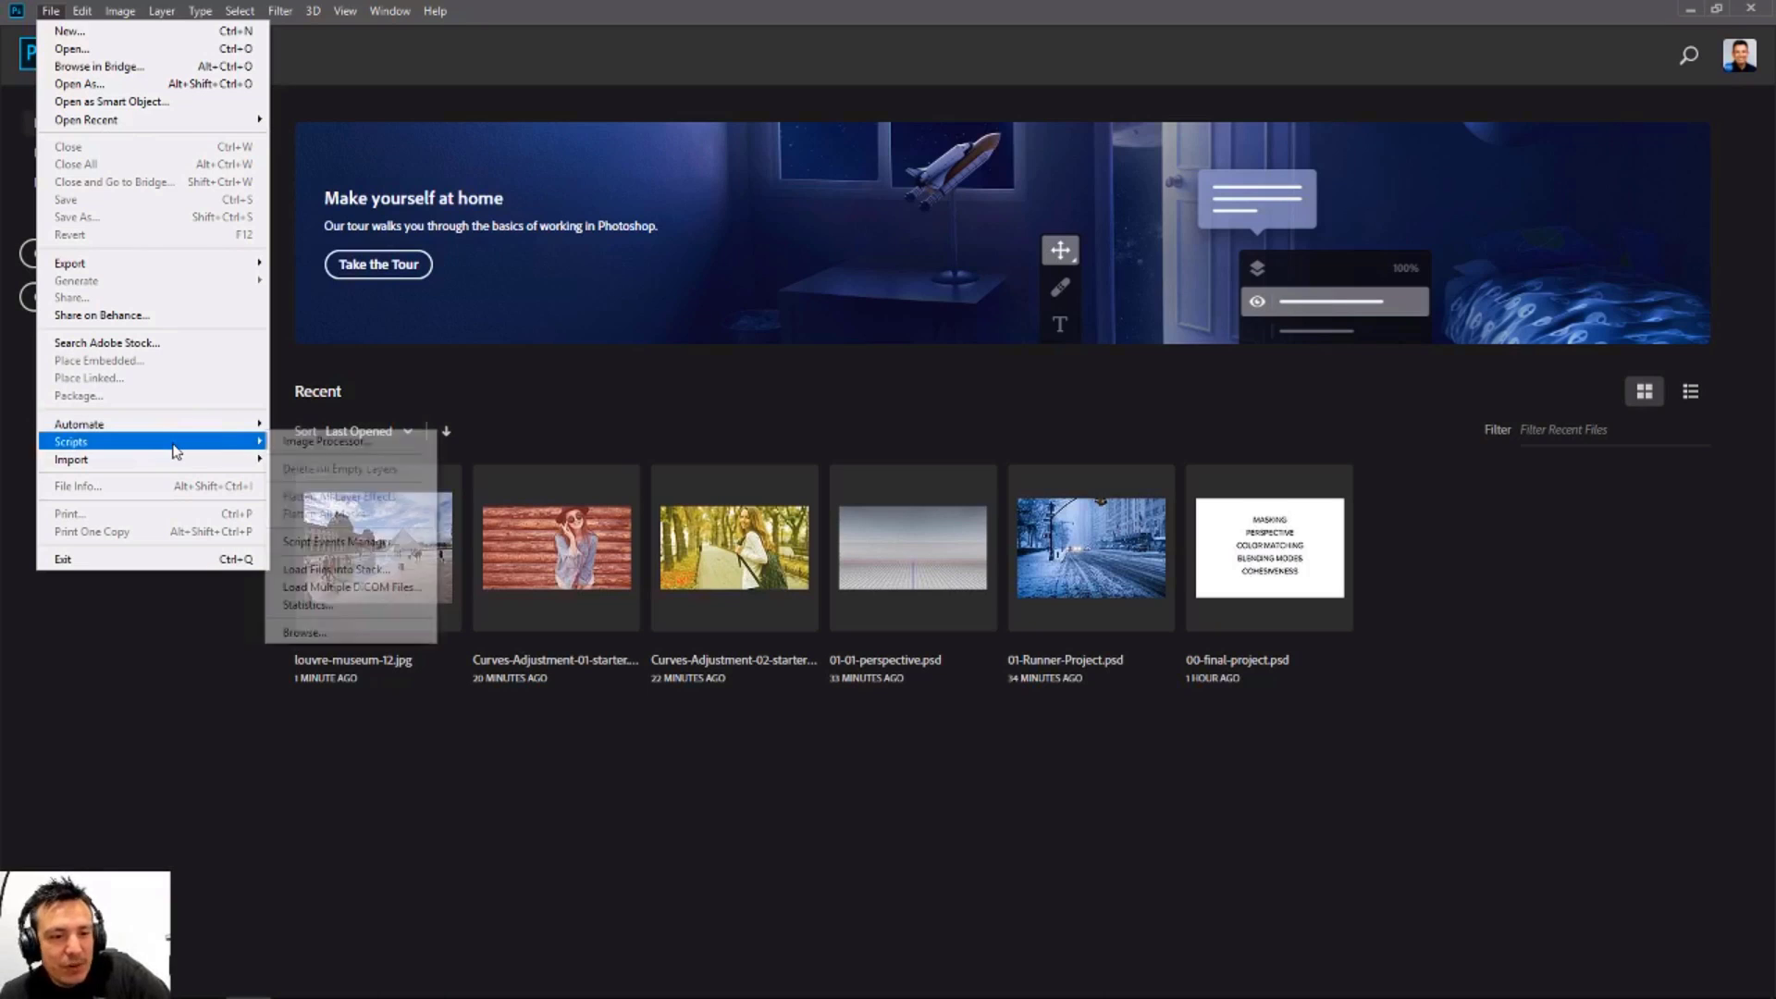
{"action": "left_click", "coordinate": [346, 606]}
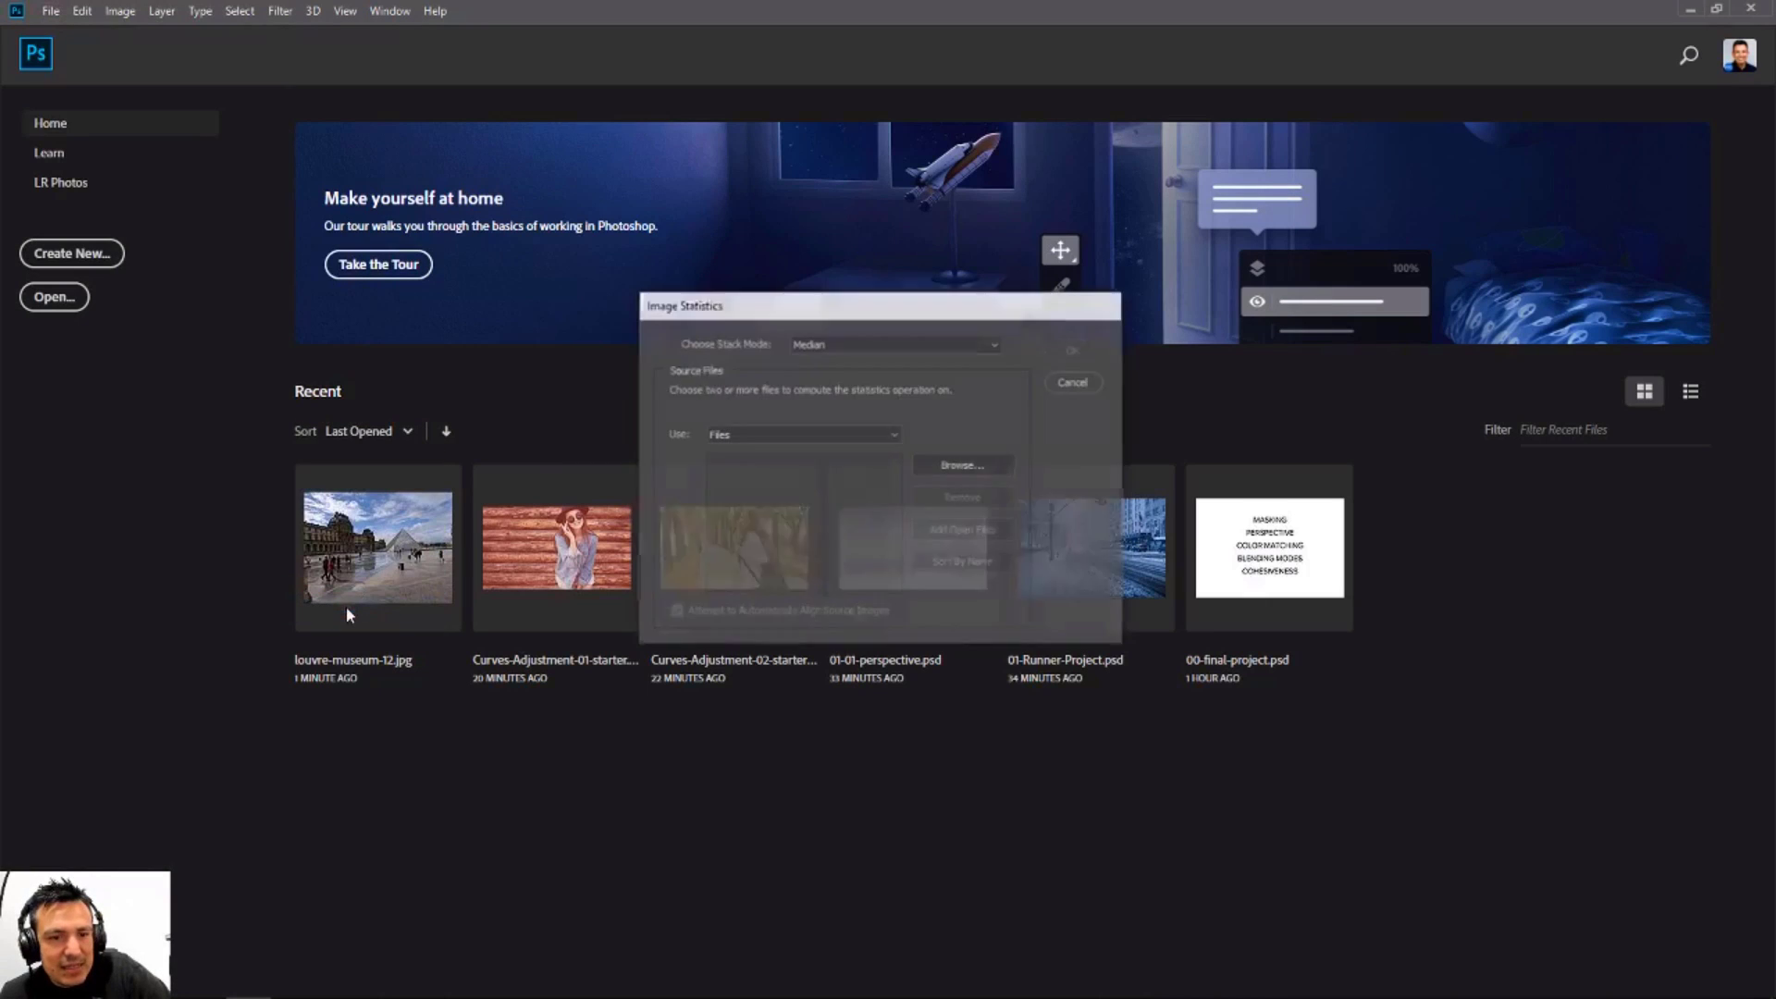
{"action": "left_click", "coordinate": [824, 434]}
{"action": "left_click", "coordinate": [810, 466]}
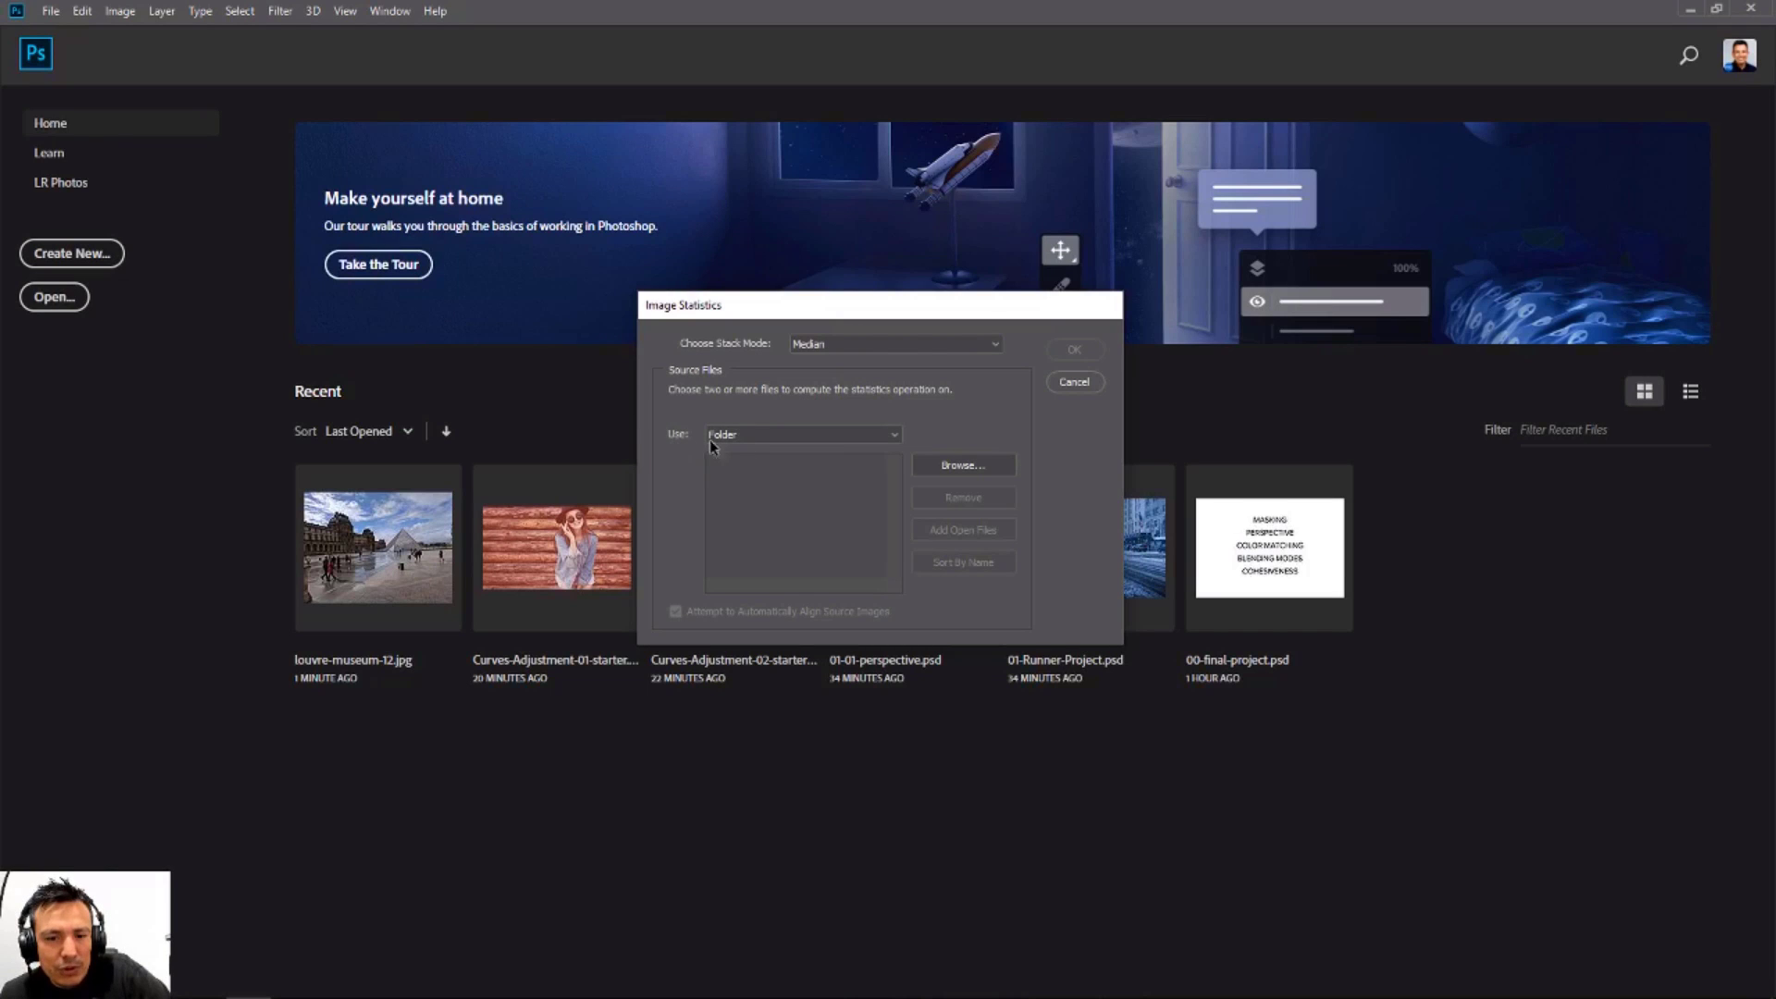
Step: Load the Louvre Museum folder from Desktop > Behance Live 2019 > Day 01 as the source and check the loaded file list
{"action": "left_click", "coordinate": [958, 466]}
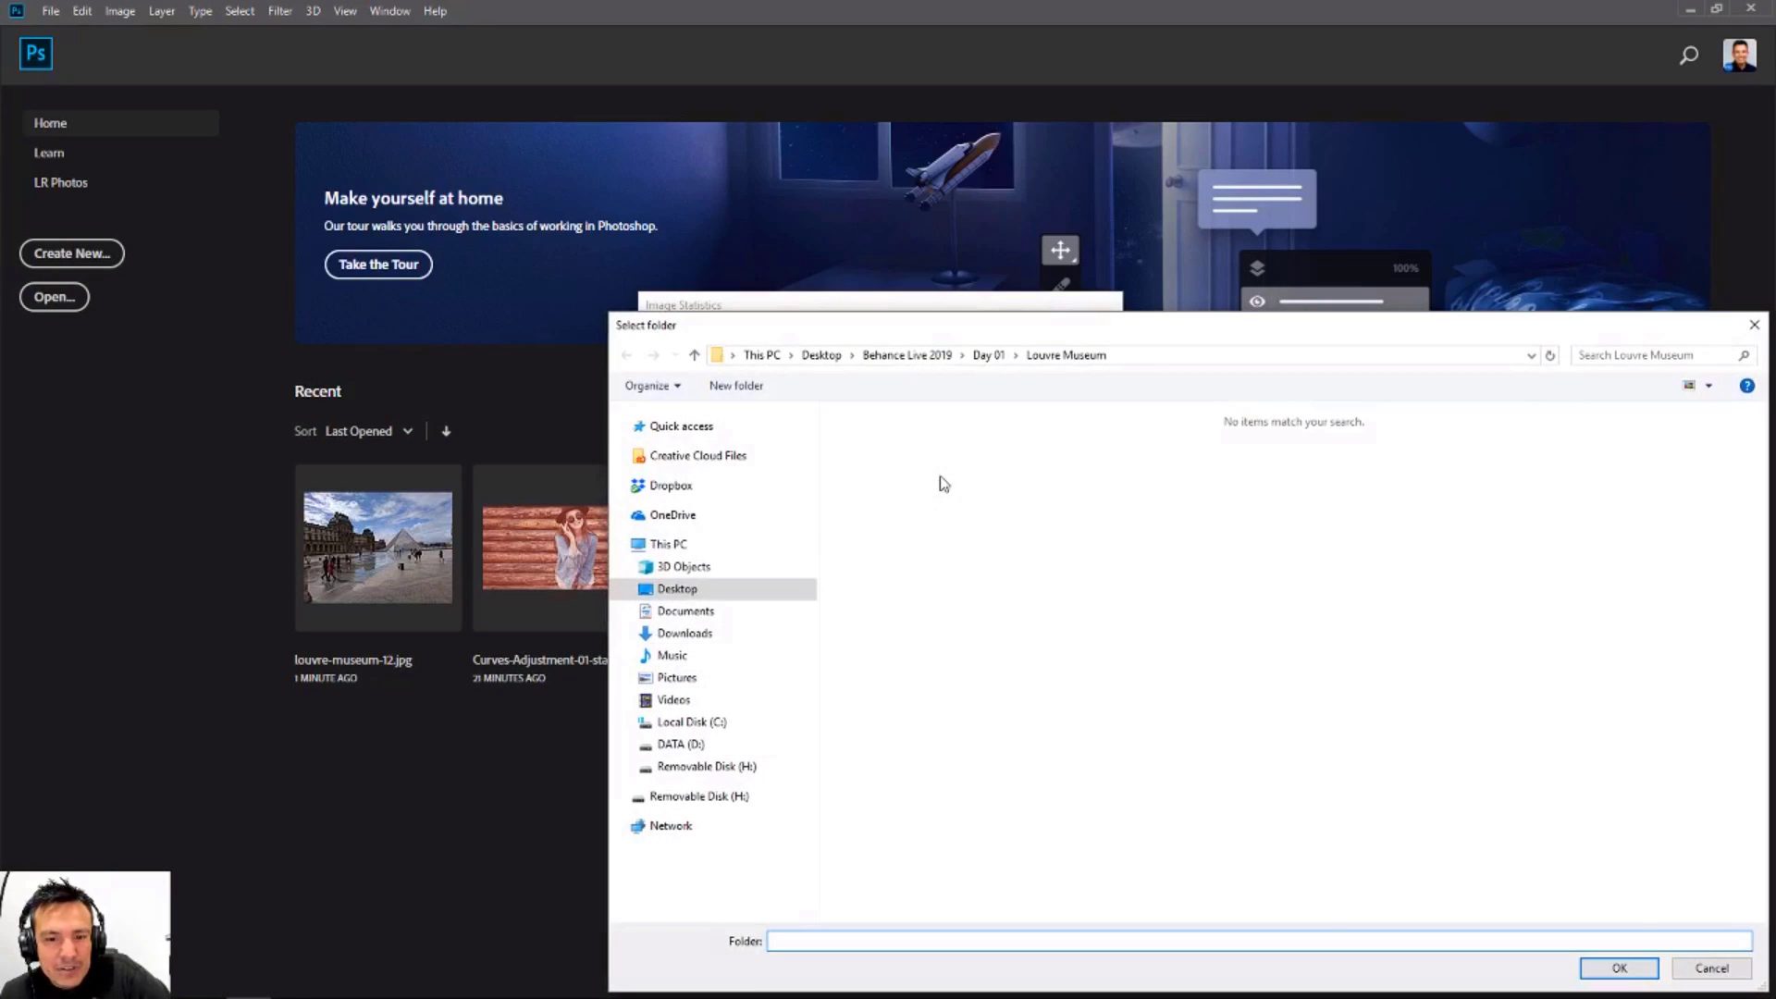
{"action": "scroll", "coordinate": [987, 495], "scroll_direction": "down", "scroll_amount": 3}
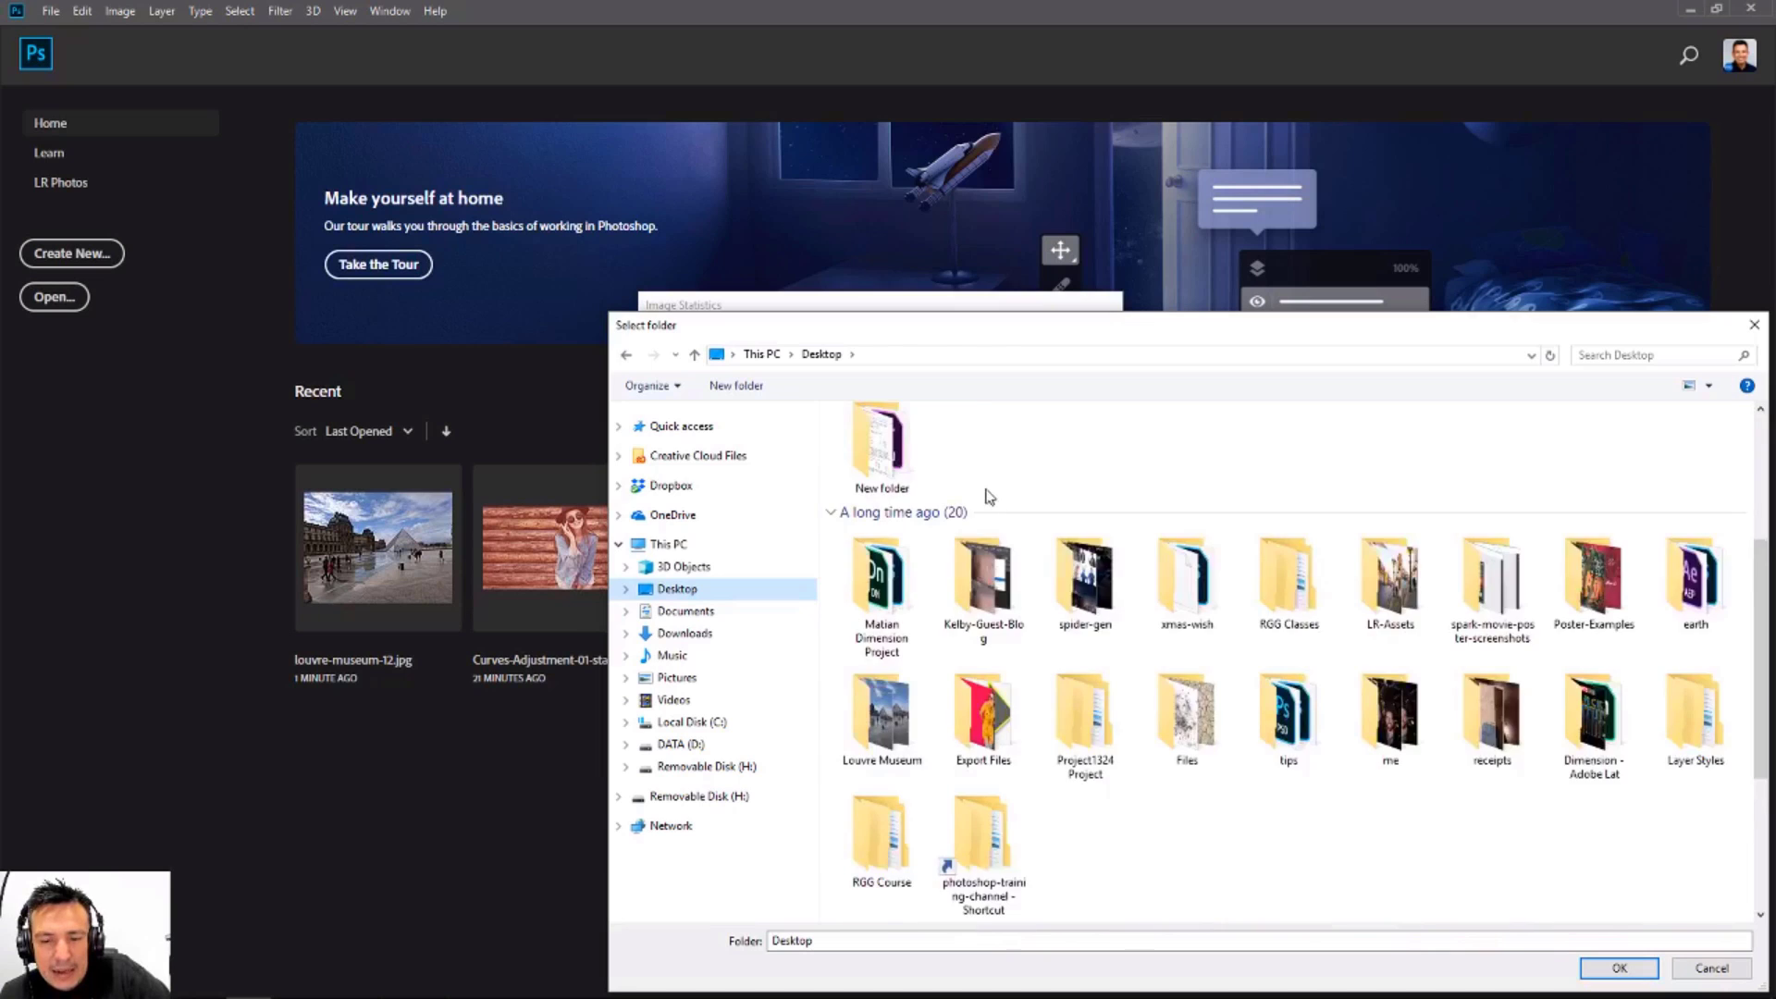
{"action": "scroll", "coordinate": [987, 496], "scroll_direction": "up", "scroll_amount": 2}
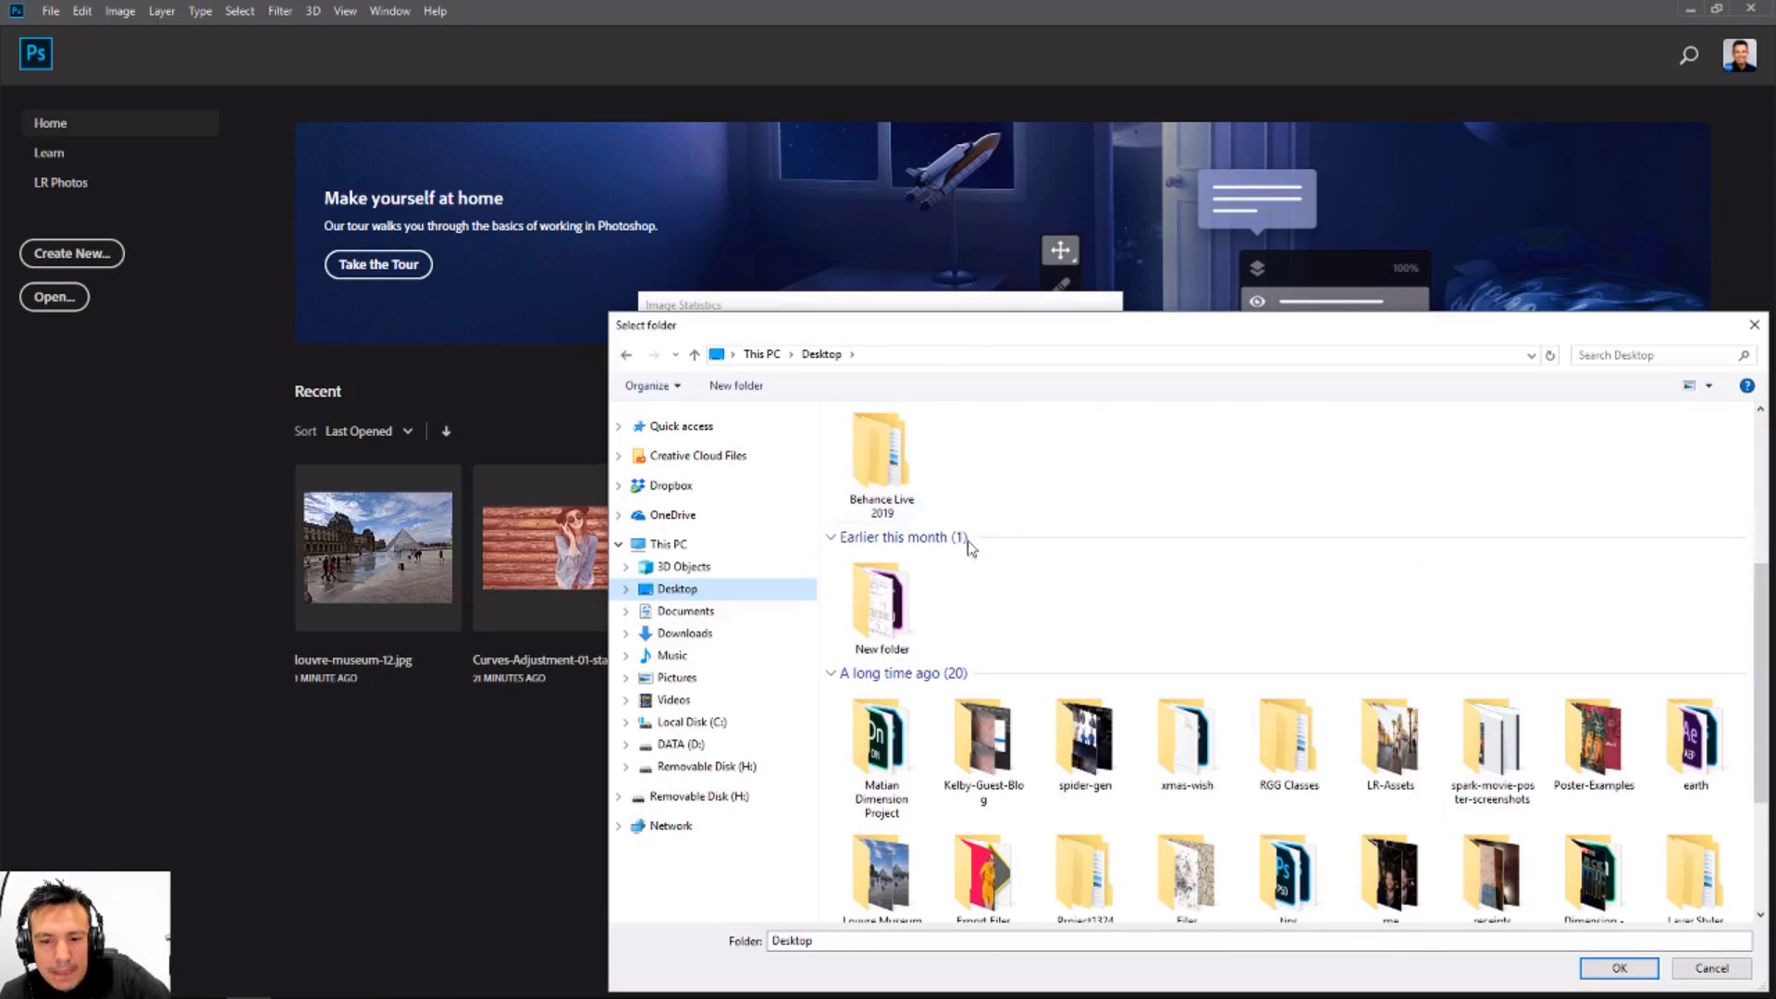
{"action": "double_click", "coordinate": [894, 472]}
{"action": "double_click", "coordinate": [869, 439]}
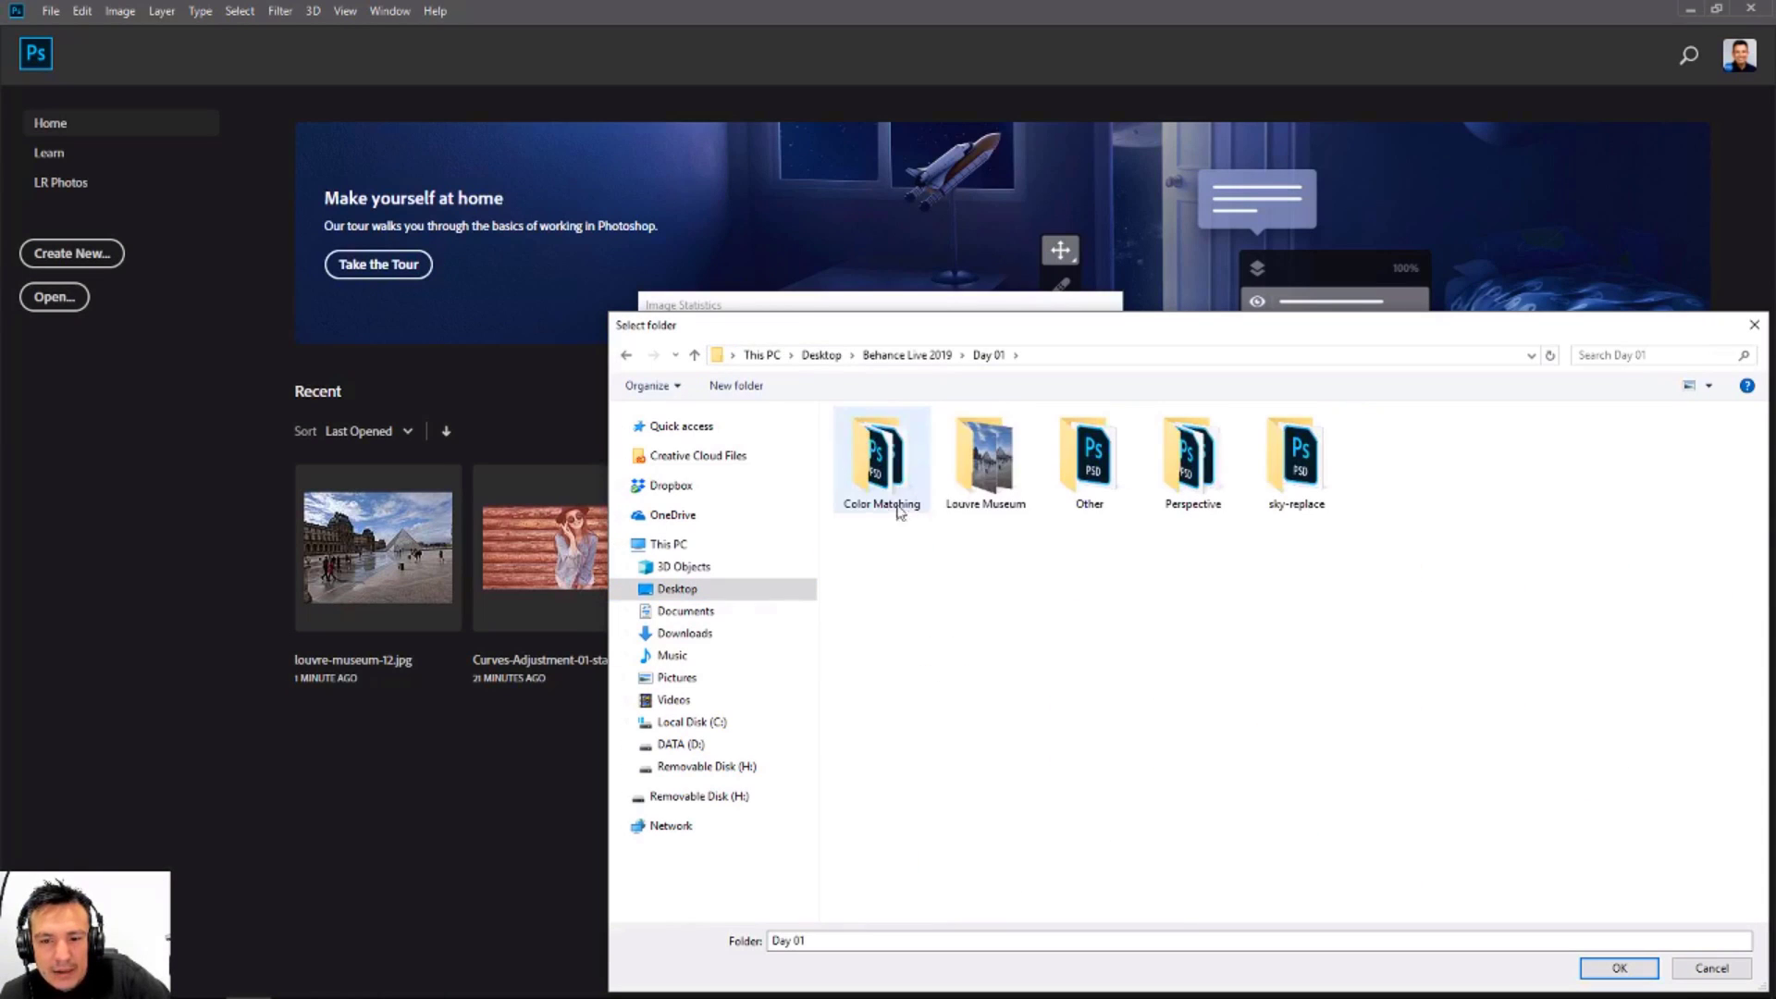
{"action": "left_click", "coordinate": [983, 490]}
{"action": "left_click", "coordinate": [1618, 967]}
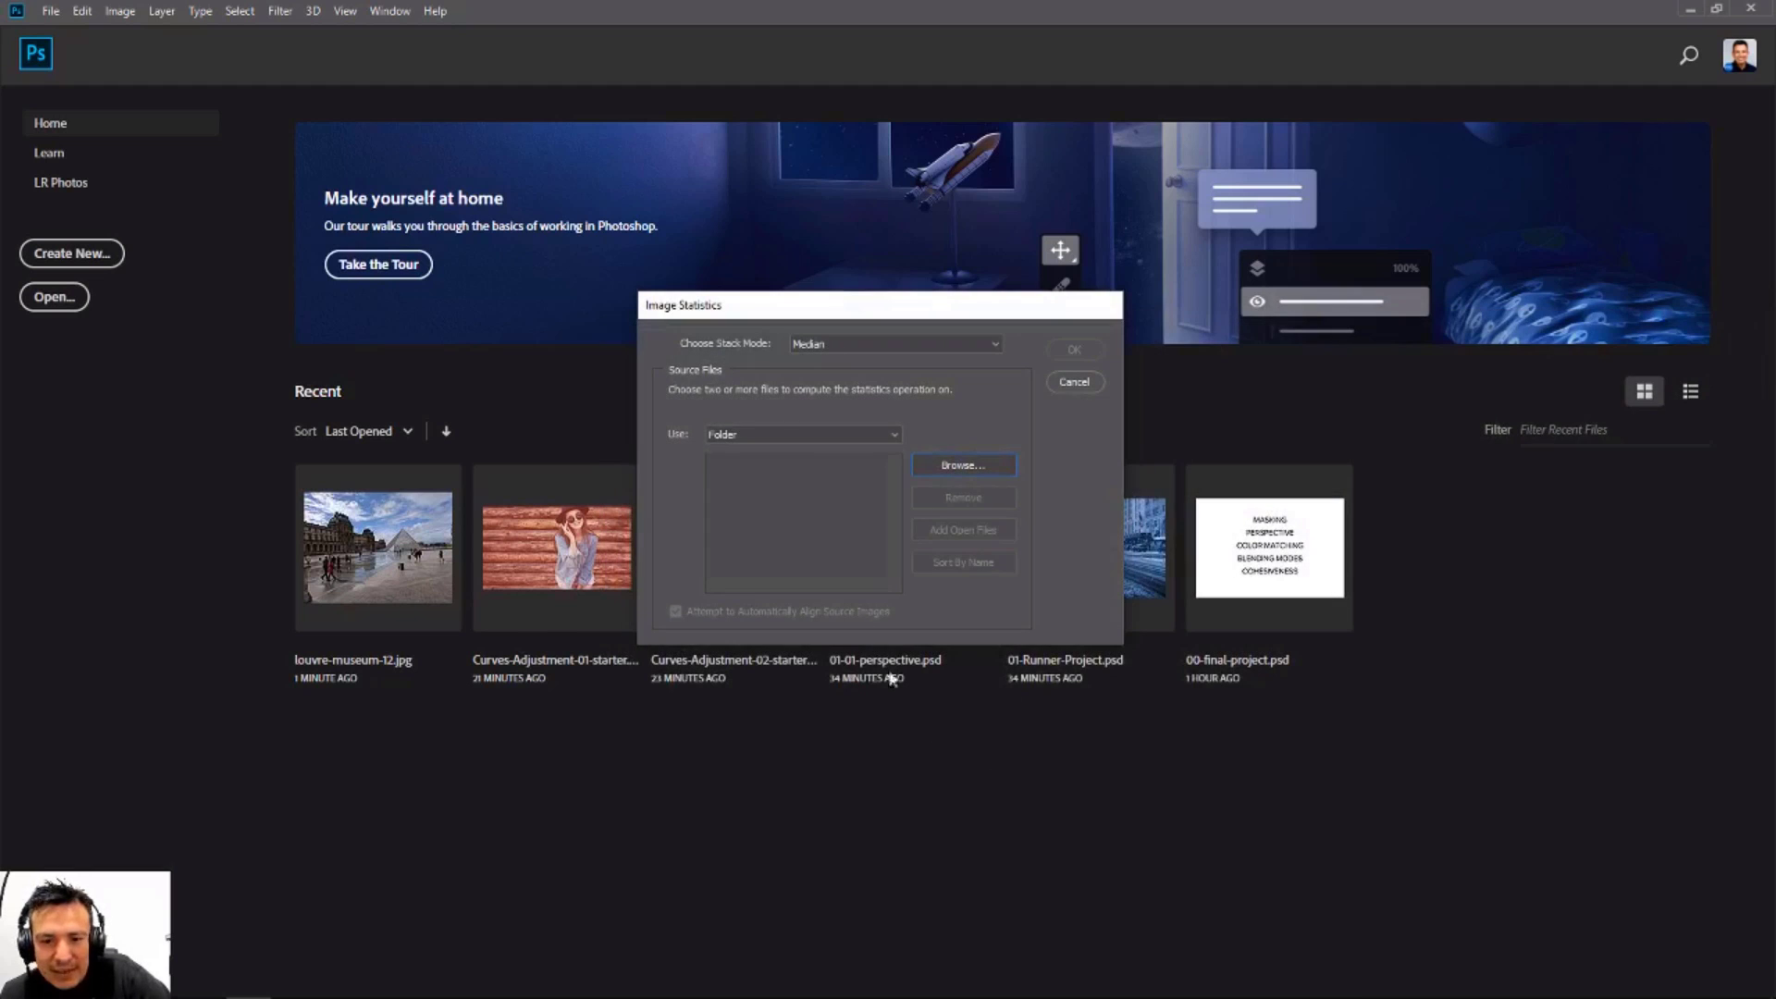
{"action": "left_click_drag", "start_coordinate": [894, 479], "coordinate": [886, 524]}
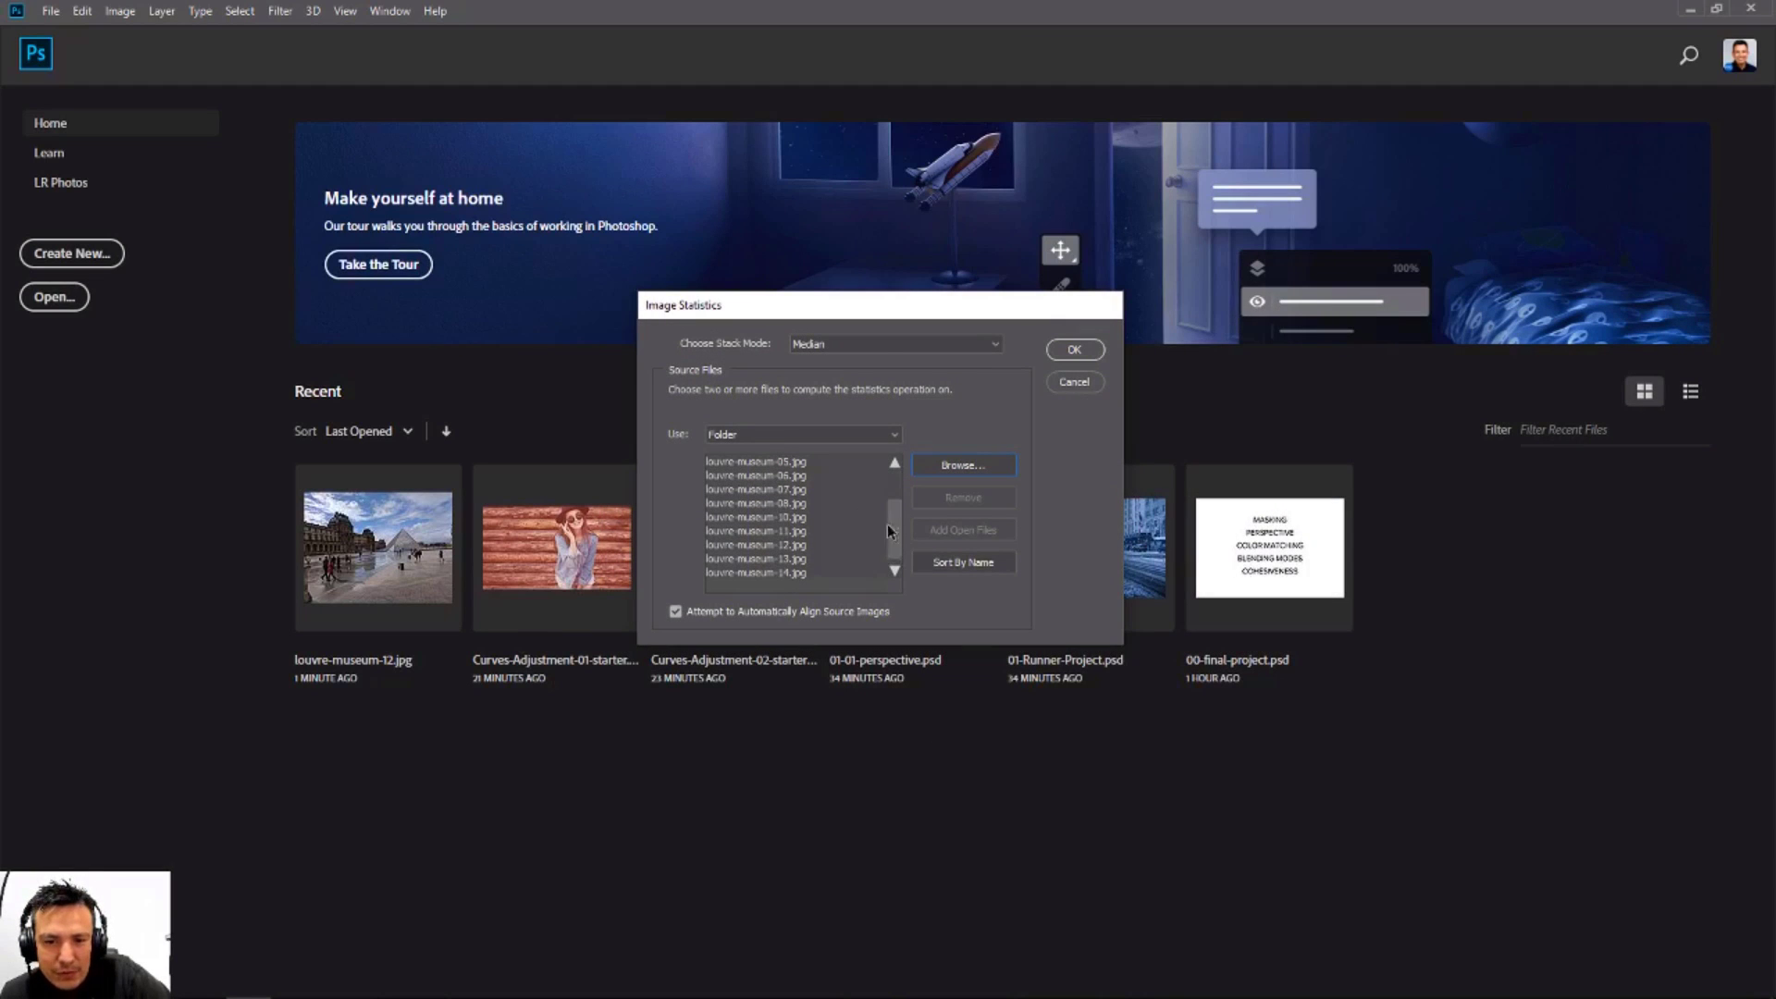
Step: Run the image statistics with the Median stack mode and automatic alignment of the source images
{"action": "left_click", "coordinate": [862, 343]}
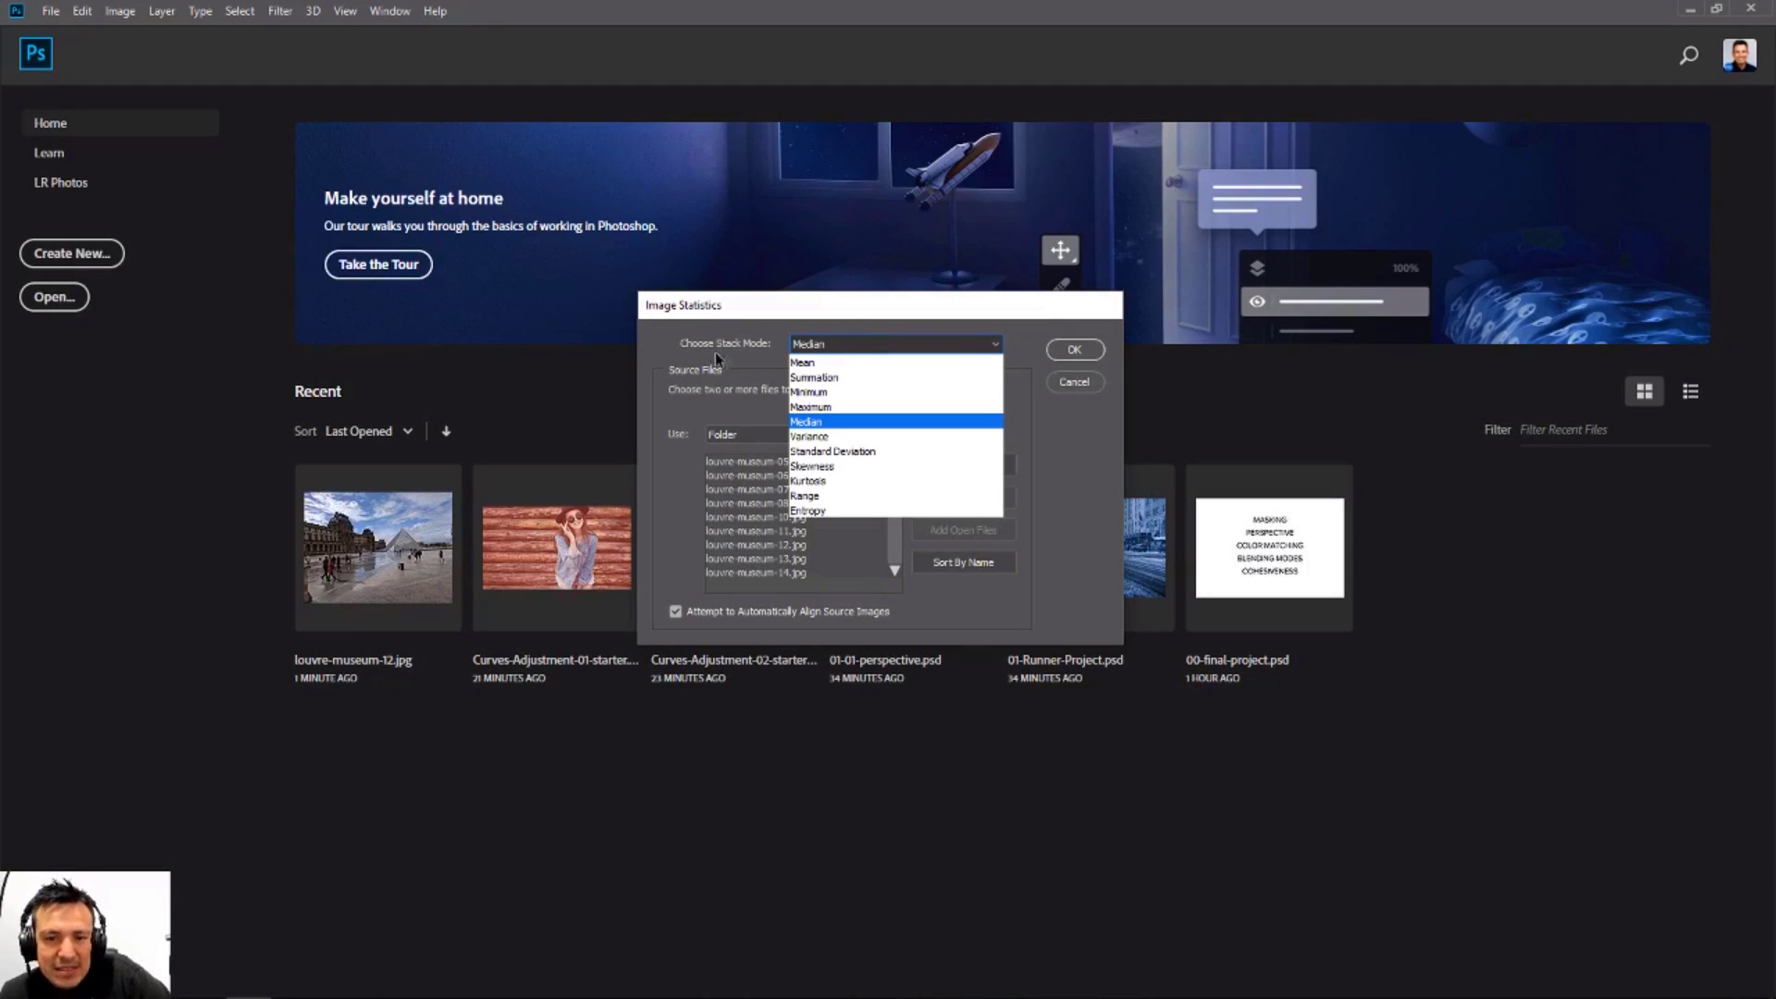
{"action": "left_click", "coordinate": [822, 421]}
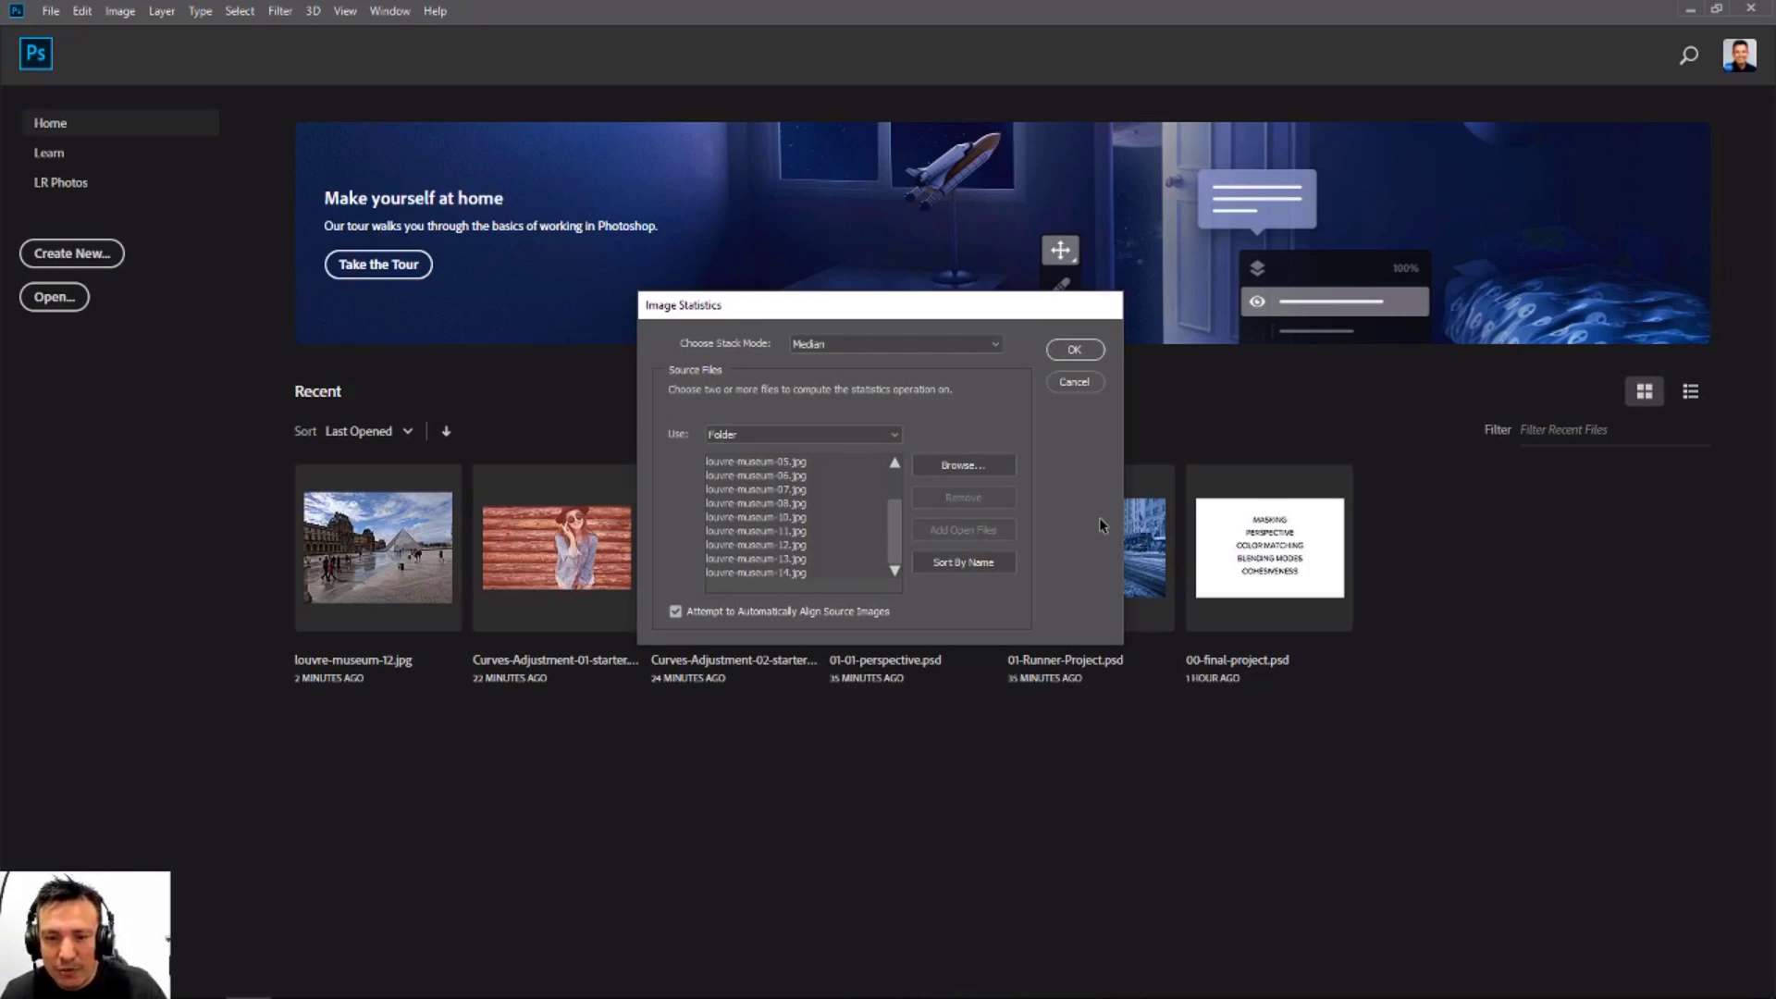
{"action": "left_click", "coordinate": [1074, 349]}
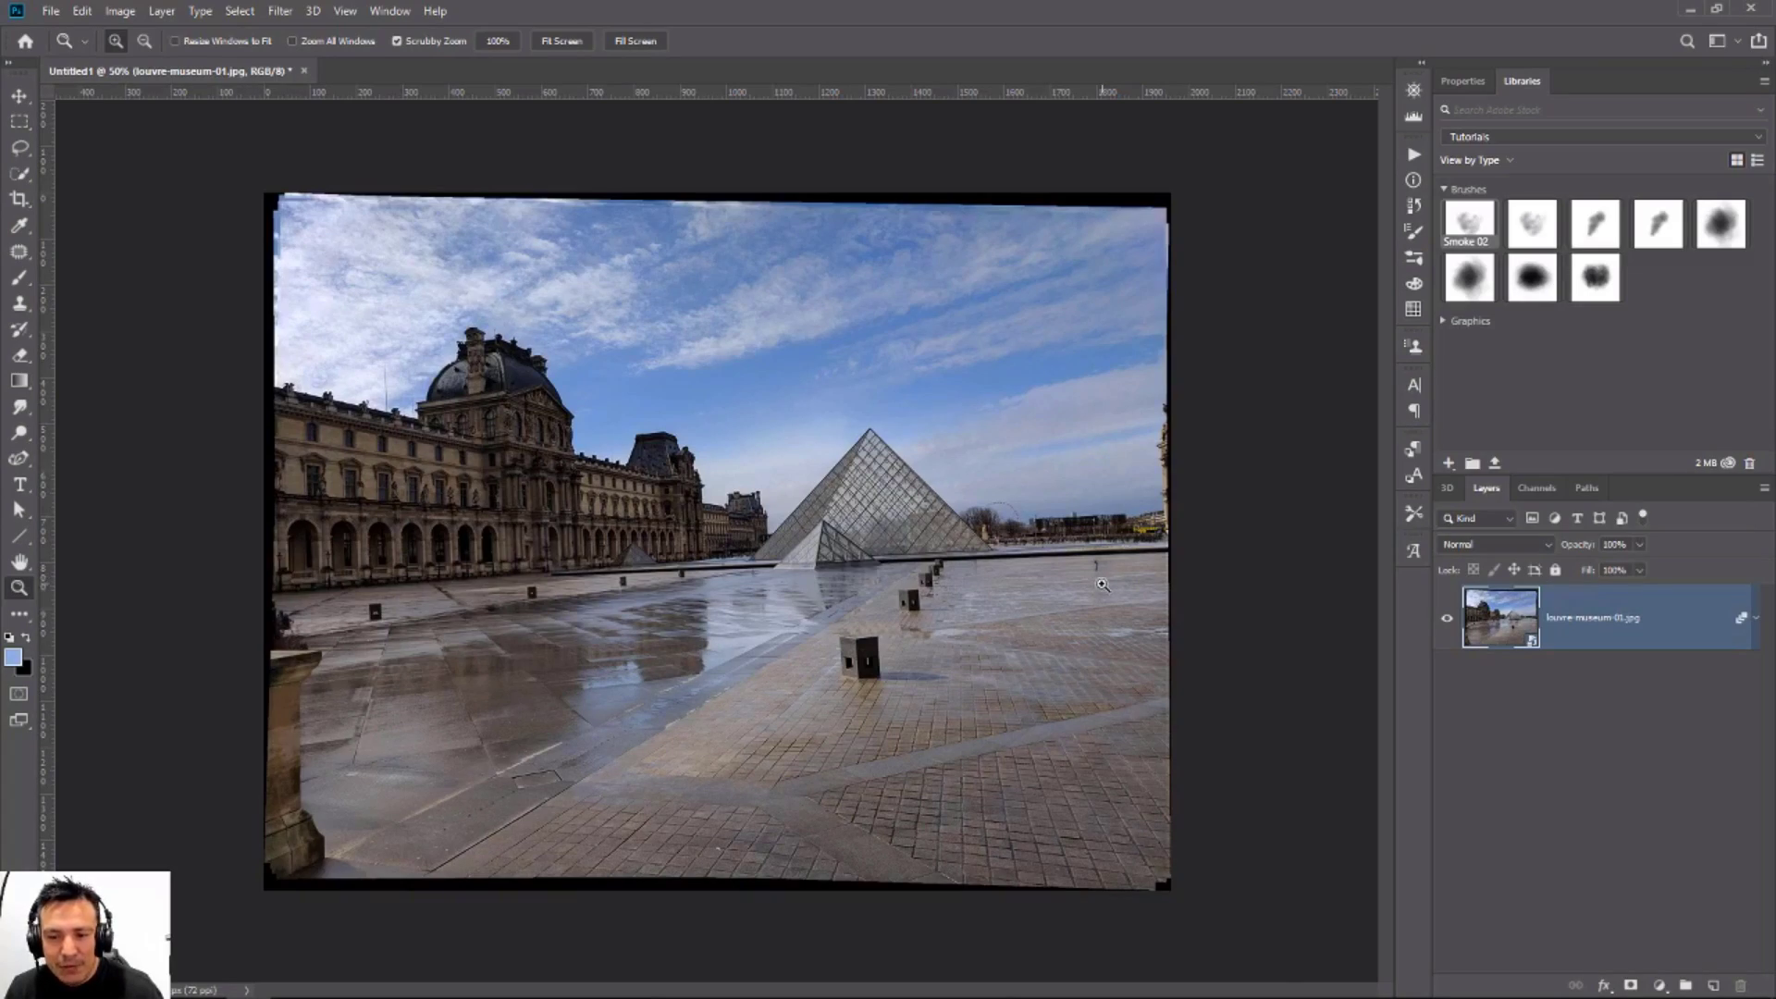
Step: Add a new layer and remove the leftover figure on the far pavement with the Spot Healing Brush in Content-Aware mode, sampling all layers
{"action": "left_click_drag", "start_coordinate": [1103, 586], "coordinate": [773, 261]}
{"action": "scroll", "coordinate": [857, 567], "scroll_direction": "up", "scroll_amount": 2}
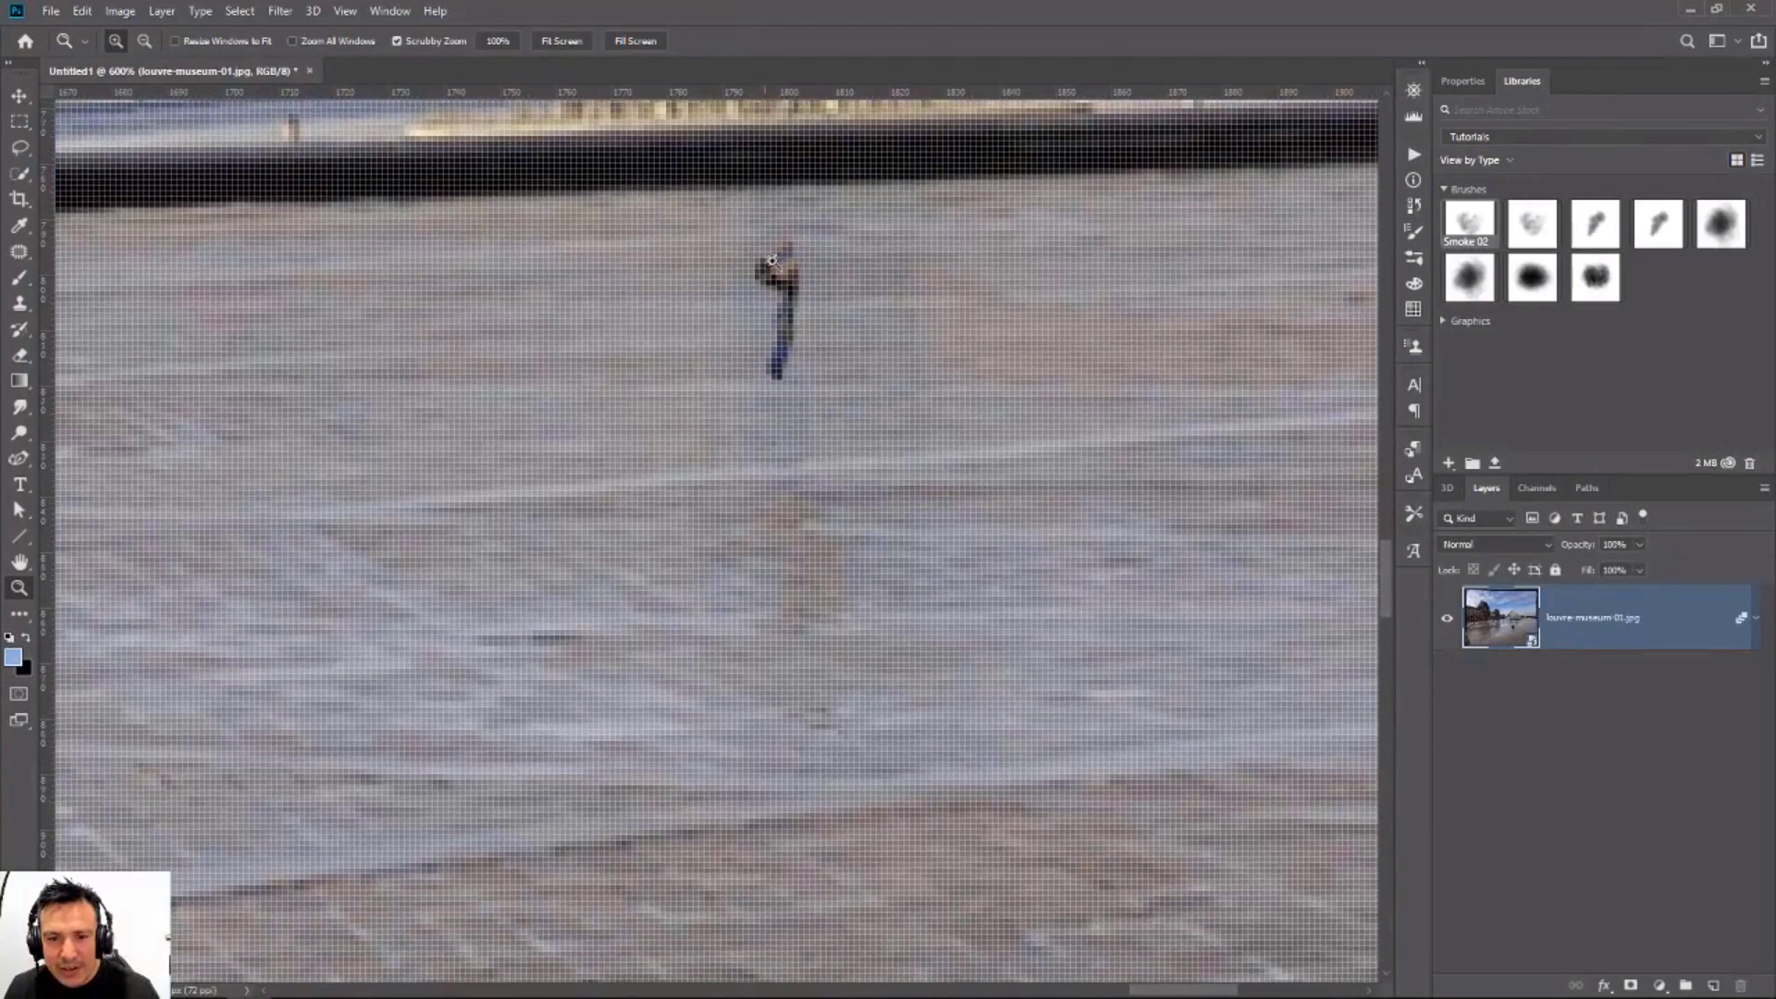
{"action": "left_click", "coordinate": [1712, 986]}
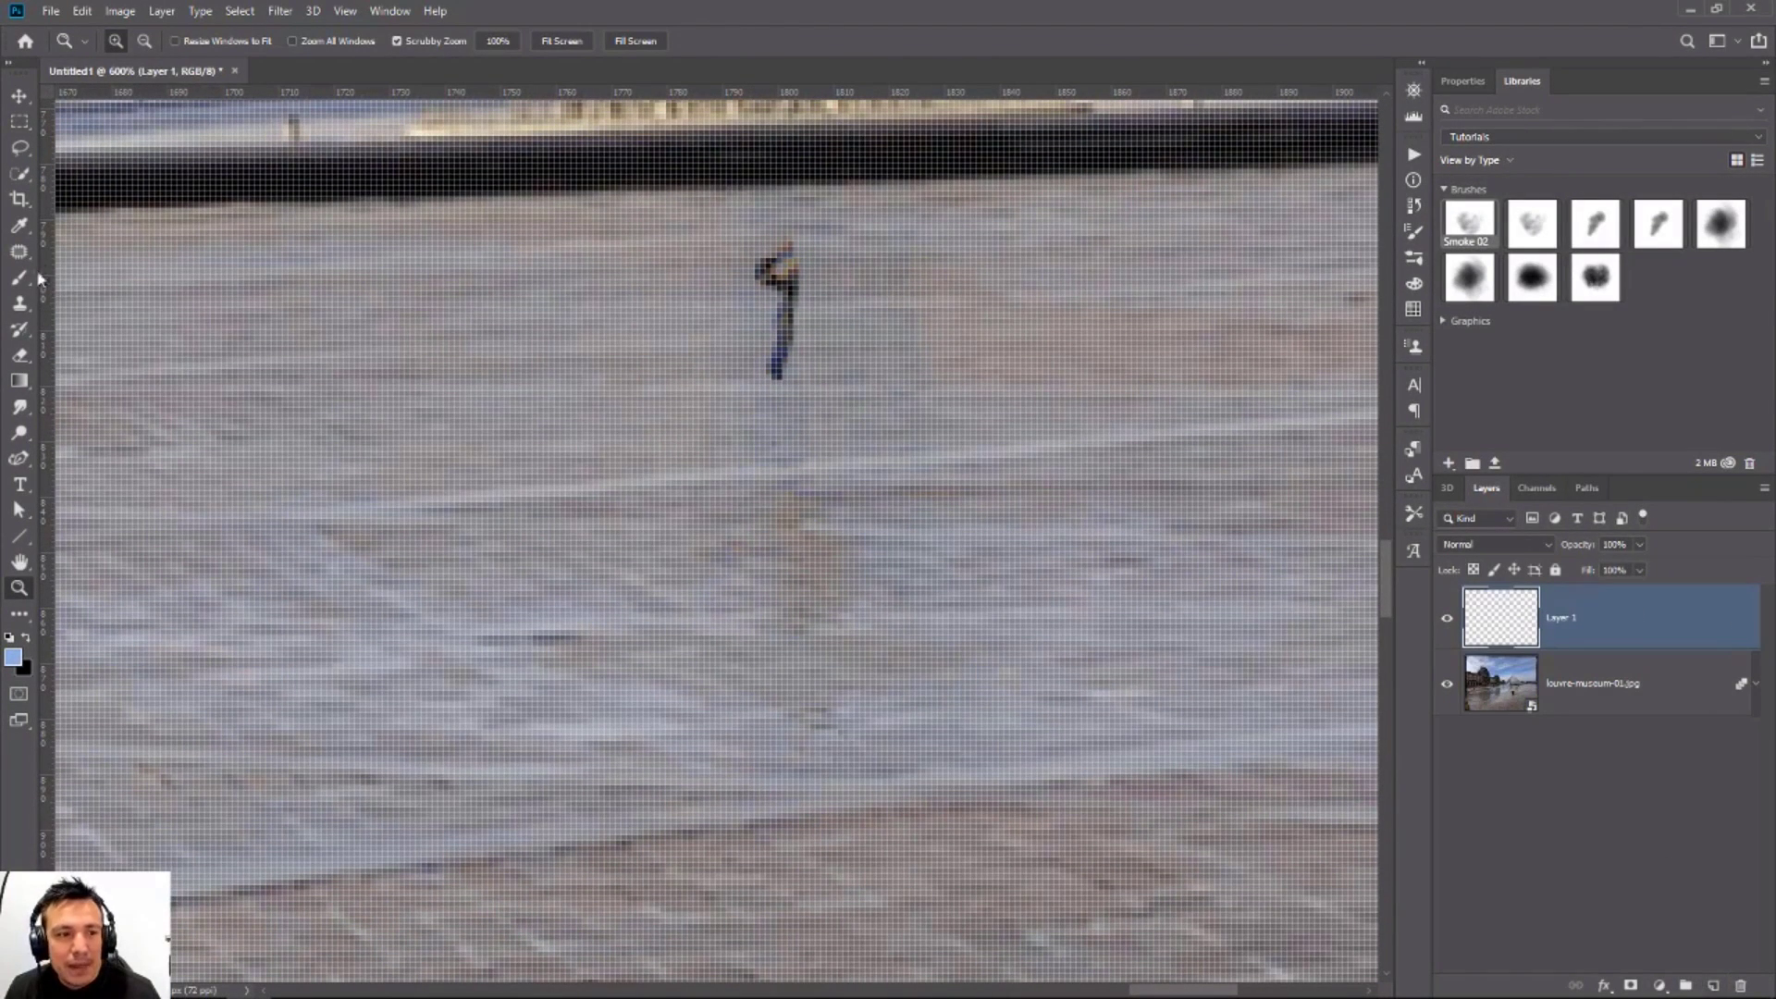
{"action": "right_click", "coordinate": [26, 246]}
{"action": "left_click", "coordinate": [87, 258]}
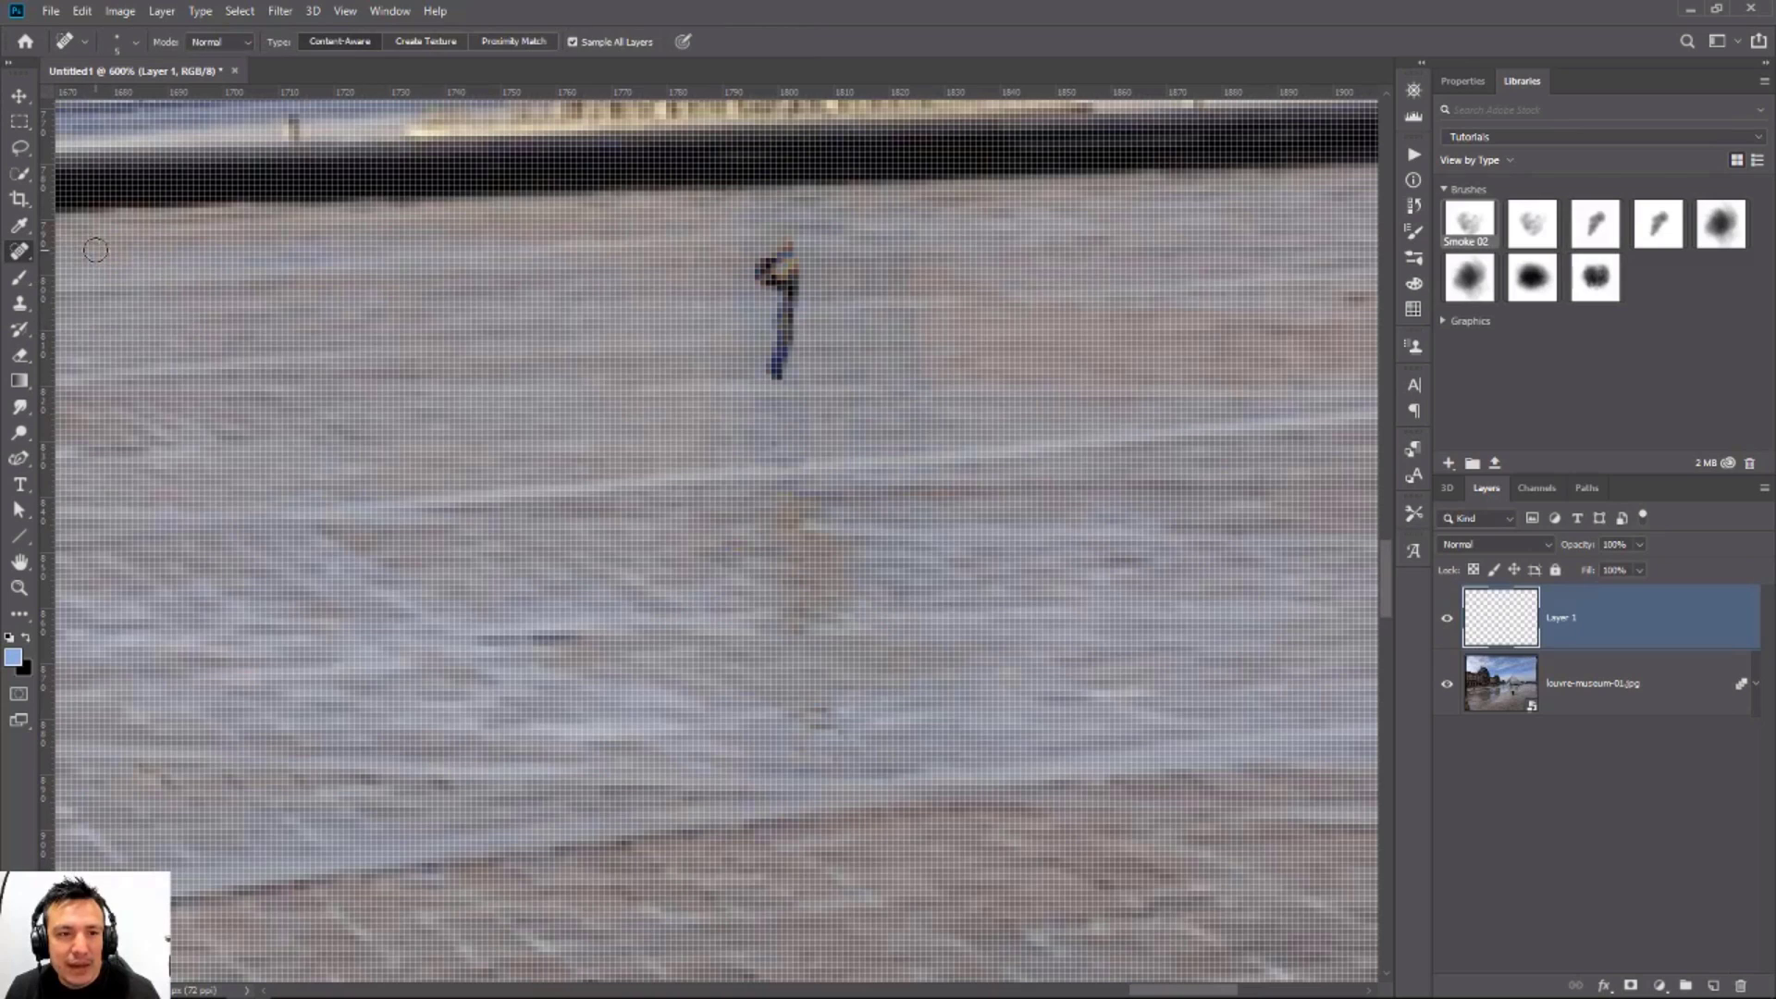
{"action": "mouse_move", "coordinate": [808, 276]}
{"action": "left_mouse_down"}
{"action": "mouse_move", "coordinate": [760, 276]}
{"action": "mouse_move", "coordinate": [793, 283]}
{"action": "mouse_move", "coordinate": [779, 365]}
{"action": "mouse_move", "coordinate": [766, 263]}
{"action": "mouse_move", "coordinate": [785, 257]}
{"action": "mouse_move", "coordinate": [805, 315]}
{"action": "mouse_move", "coordinate": [792, 361]}
{"action": "mouse_move", "coordinate": [791, 244]}
{"action": "mouse_move", "coordinate": [754, 268]}
{"action": "mouse_move", "coordinate": [783, 378]}
{"action": "left_mouse_up"}
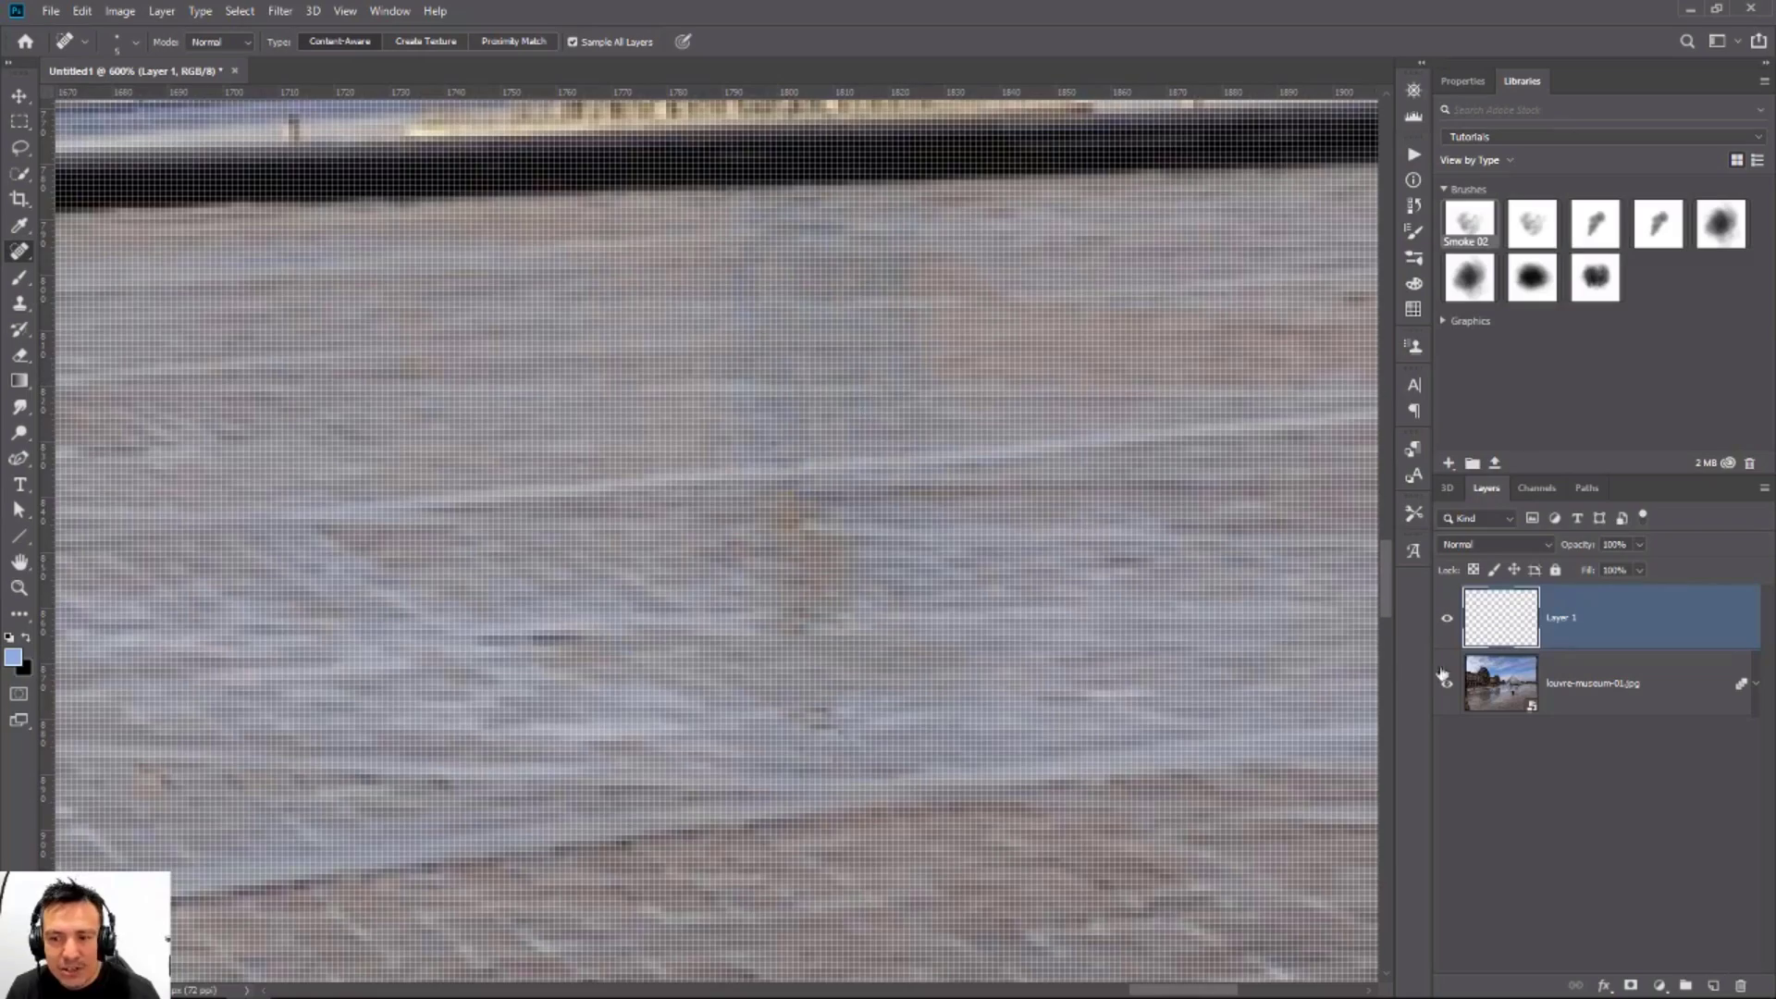
Step: Heal away the small dark remnant on the pavement behind the row of stone blocks
{"action": "scroll", "coordinate": [686, 642], "scroll_direction": "left", "scroll_amount": 10}
{"action": "scroll", "coordinate": [801, 602], "scroll_direction": "up", "scroll_amount": 3}
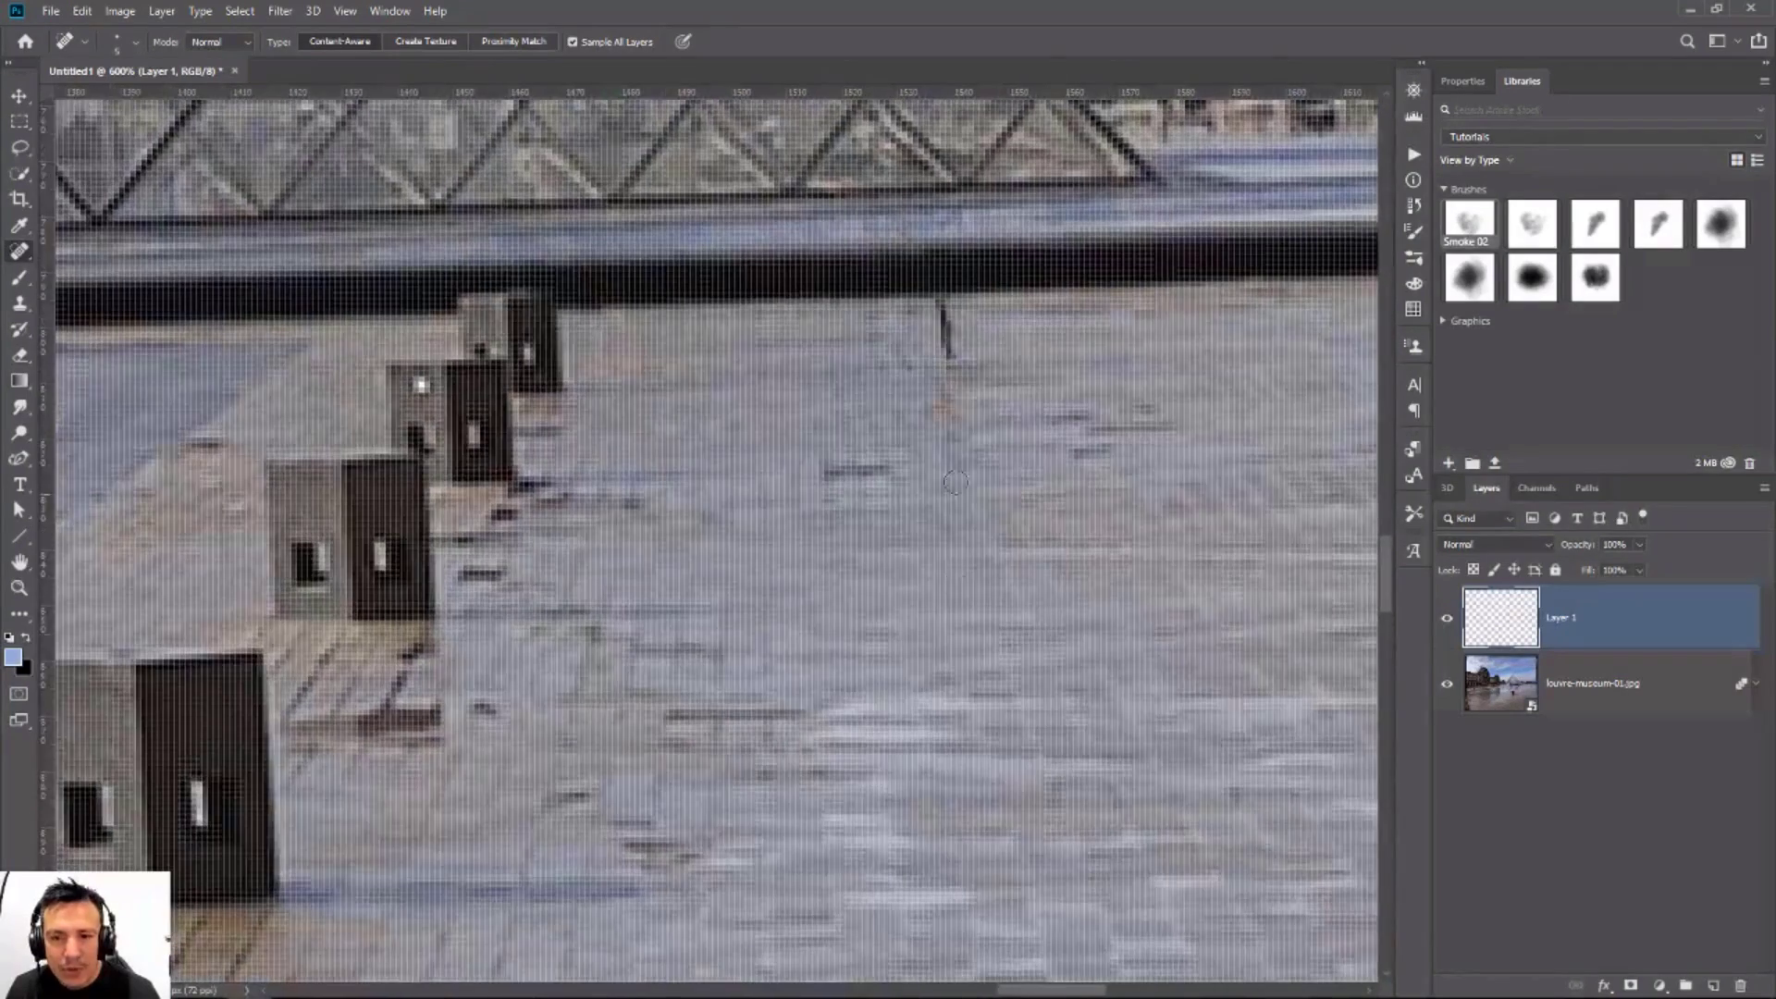
{"action": "left_click_drag", "start_coordinate": [947, 373], "coordinate": [941, 292]}
Step: Heal away the leftover figure traces on the wet pavement beside the small pyramid's base, just below the dark ledge
{"action": "scroll", "coordinate": [841, 503], "scroll_direction": "left", "scroll_amount": 5}
{"action": "scroll", "coordinate": [840, 503], "scroll_direction": "up", "scroll_amount": 3}
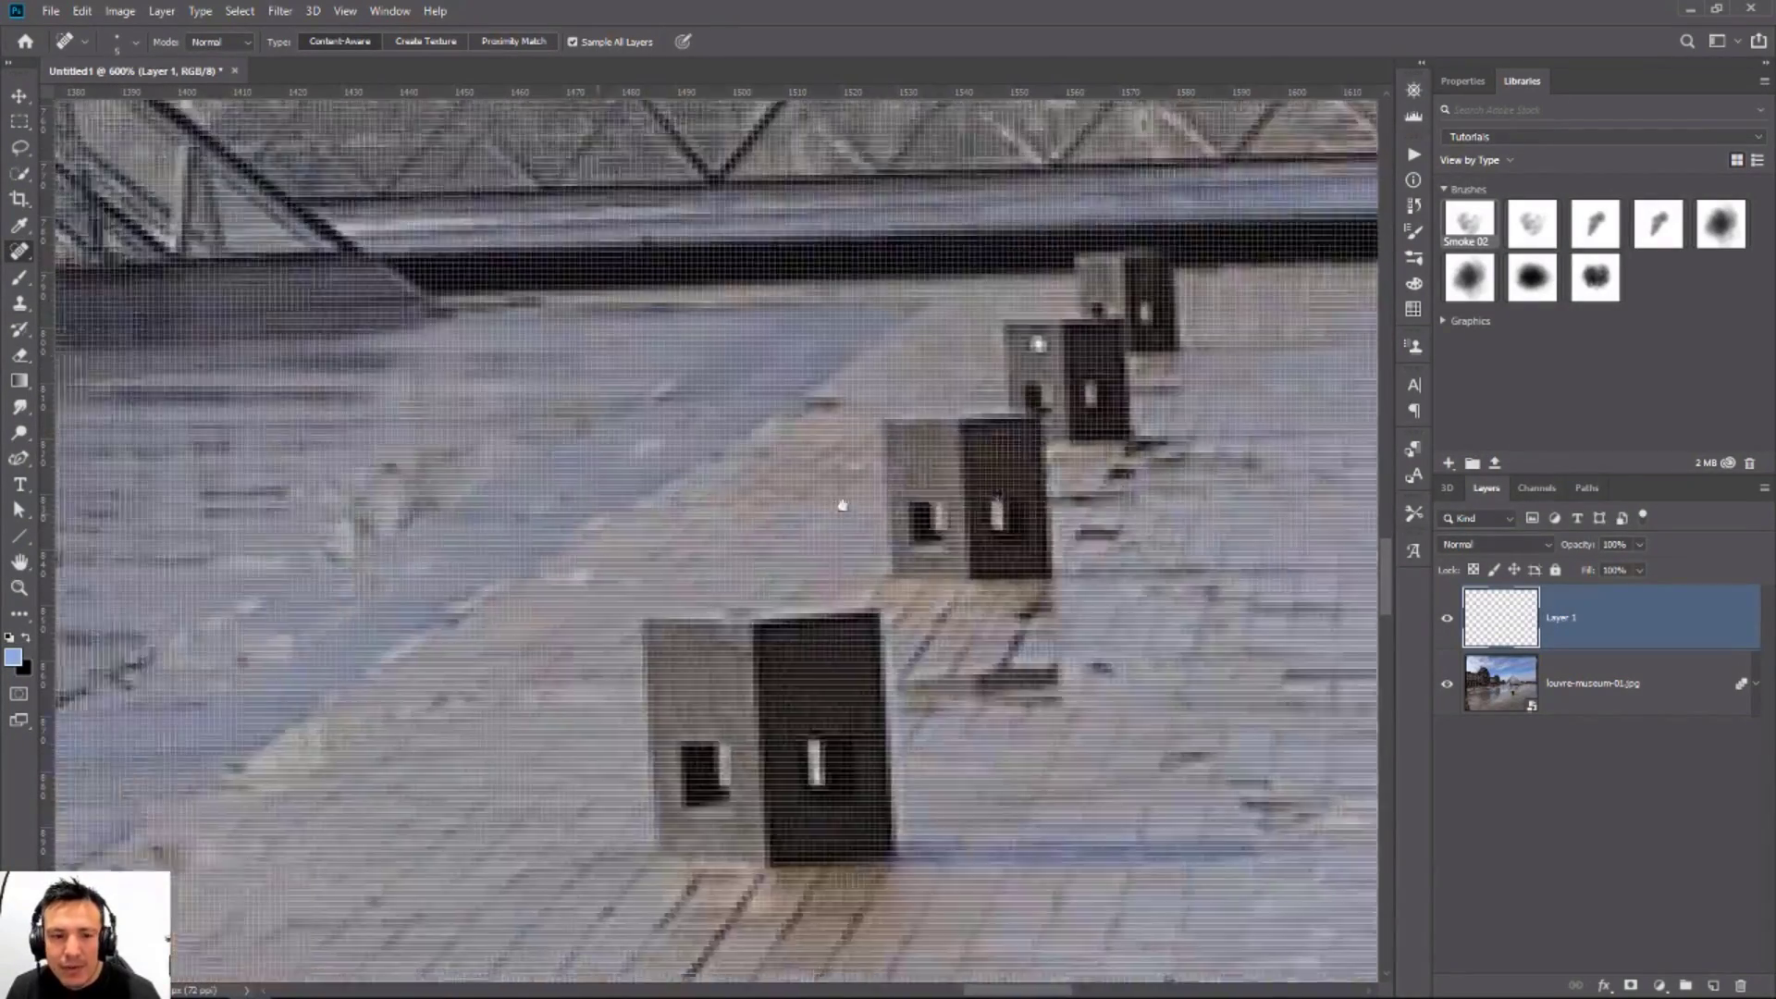
{"action": "scroll", "coordinate": [841, 528], "scroll_direction": "left", "scroll_amount": 10}
{"action": "scroll", "coordinate": [792, 647], "scroll_direction": "up", "scroll_amount": 5}
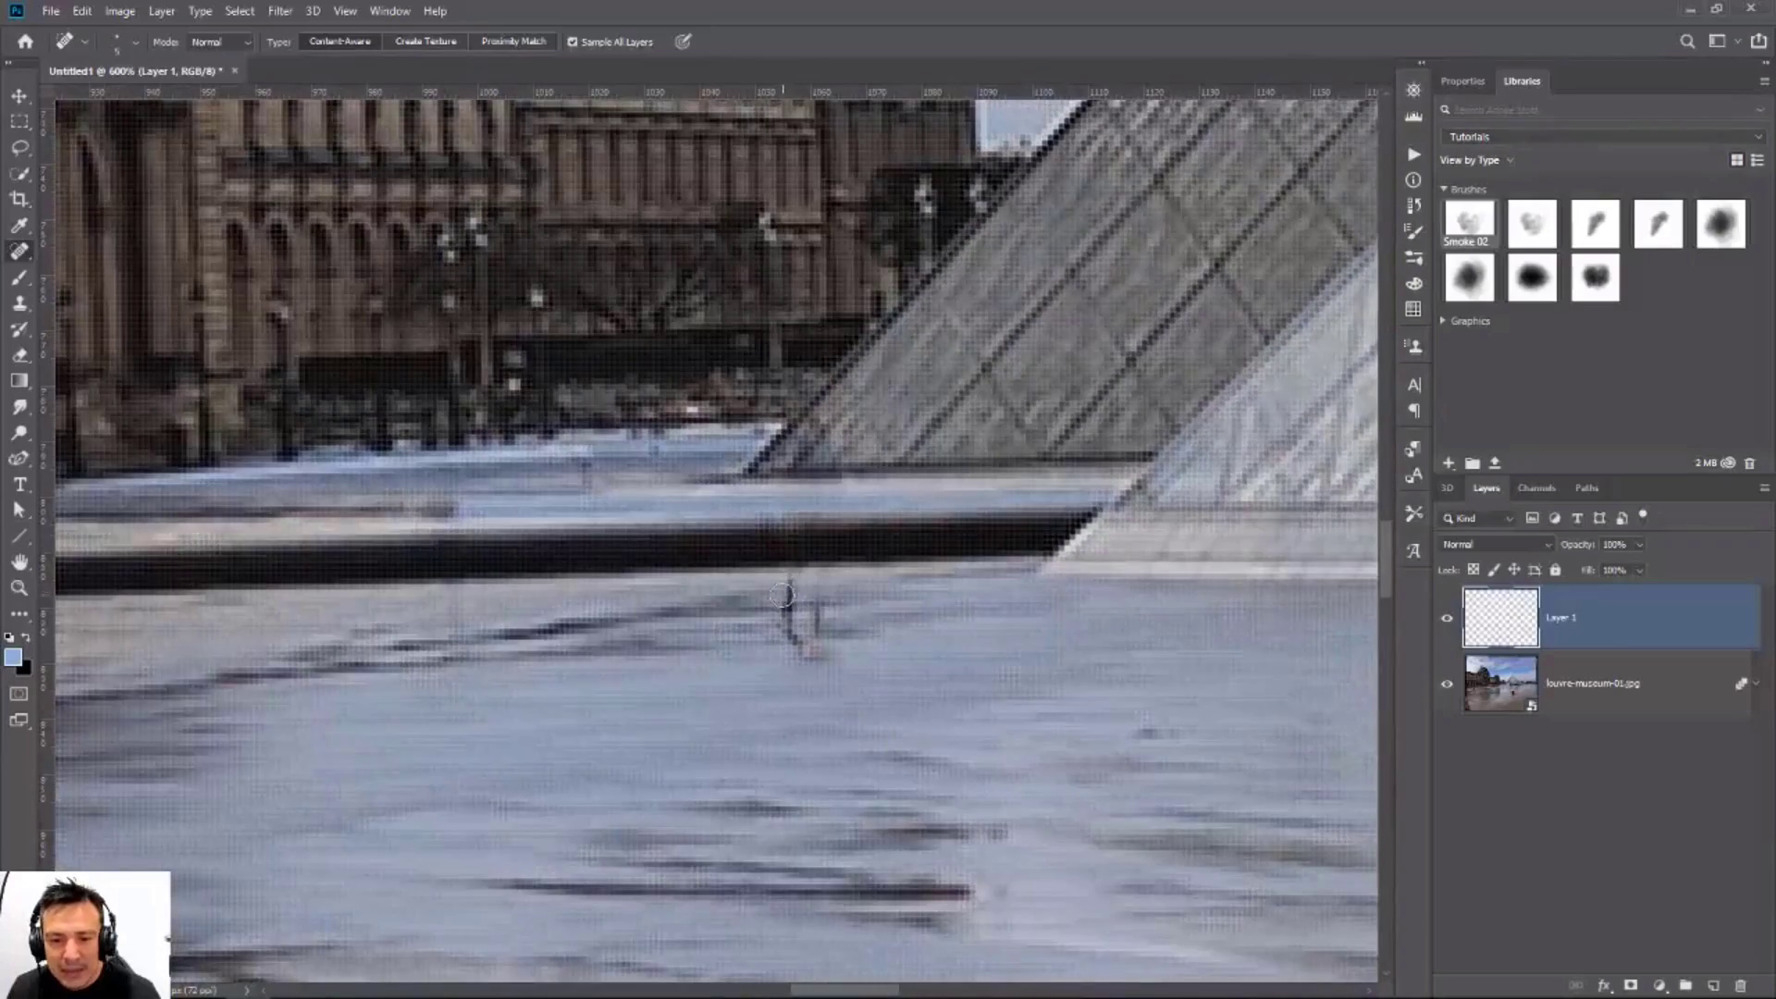
{"action": "mouse_move", "coordinate": [782, 595]}
{"action": "left_mouse_down"}
{"action": "mouse_move", "coordinate": [820, 598]}
{"action": "mouse_move", "coordinate": [767, 624]}
{"action": "mouse_move", "coordinate": [814, 661]}
{"action": "left_mouse_up"}
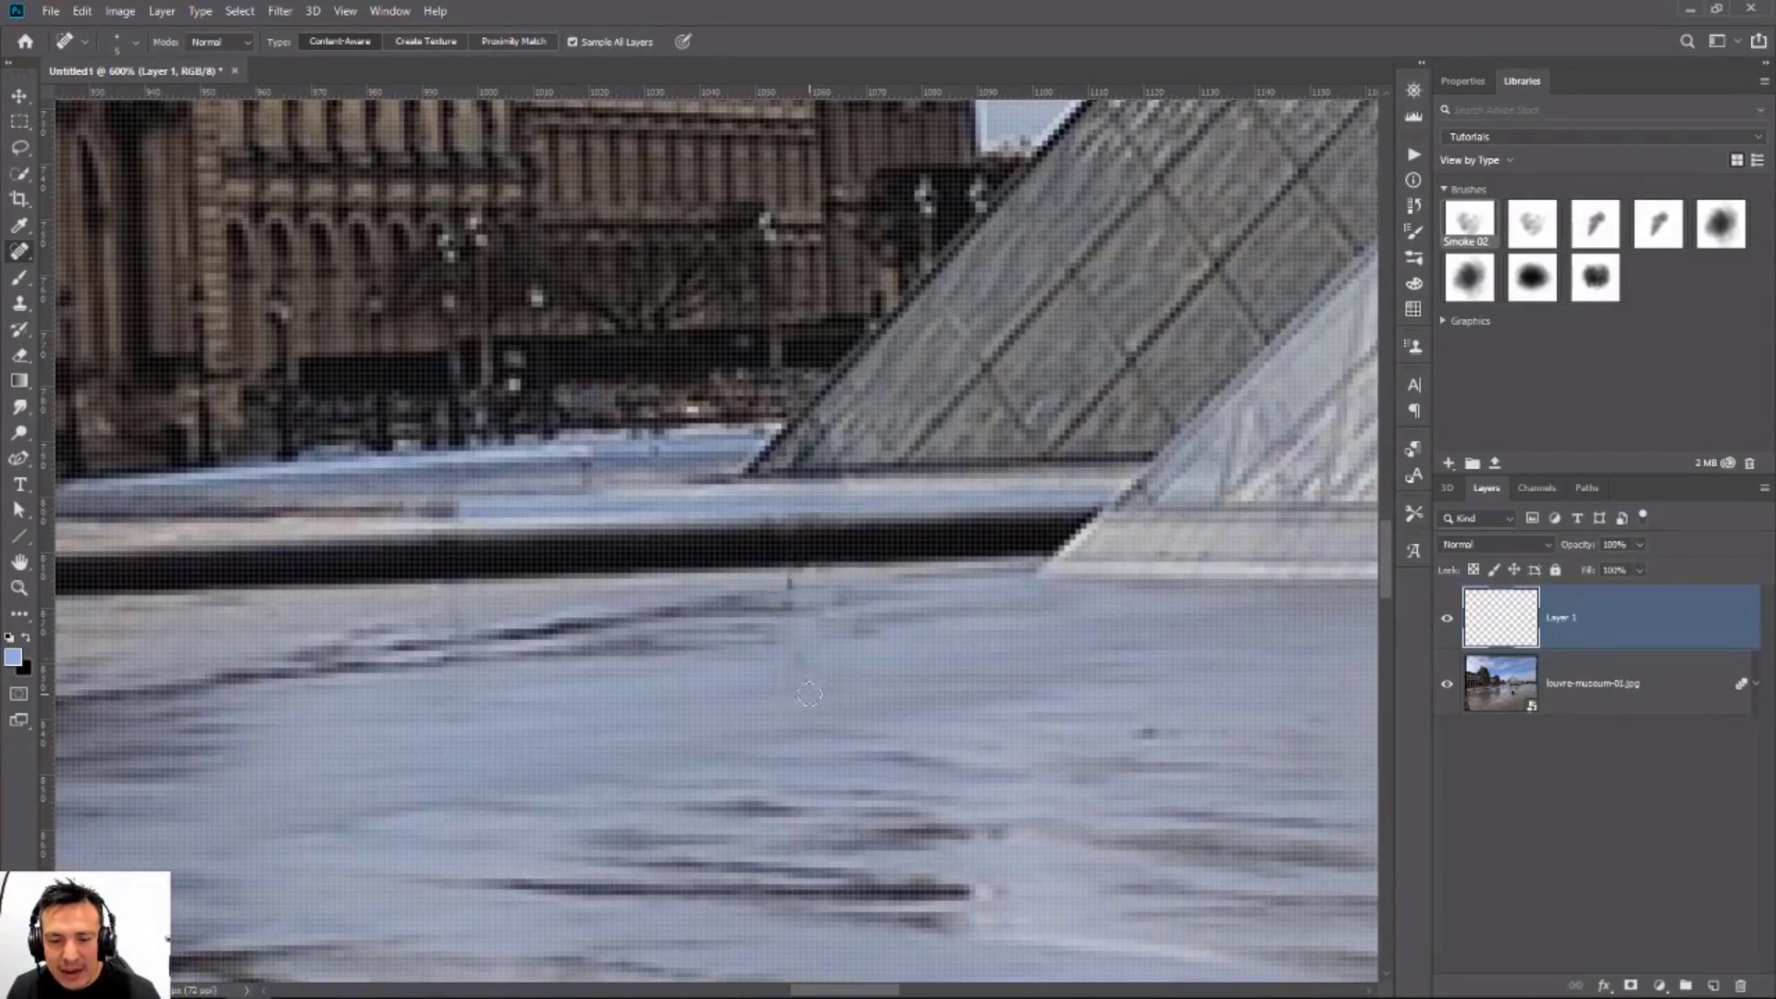
{"action": "left_click_drag", "start_coordinate": [779, 584], "coordinate": [797, 657]}
Step: Review the cleaned-up image as a whole and open the contents of the louvre-museum-01.jpg smart object
{"action": "double_click", "coordinate": [20, 588]}
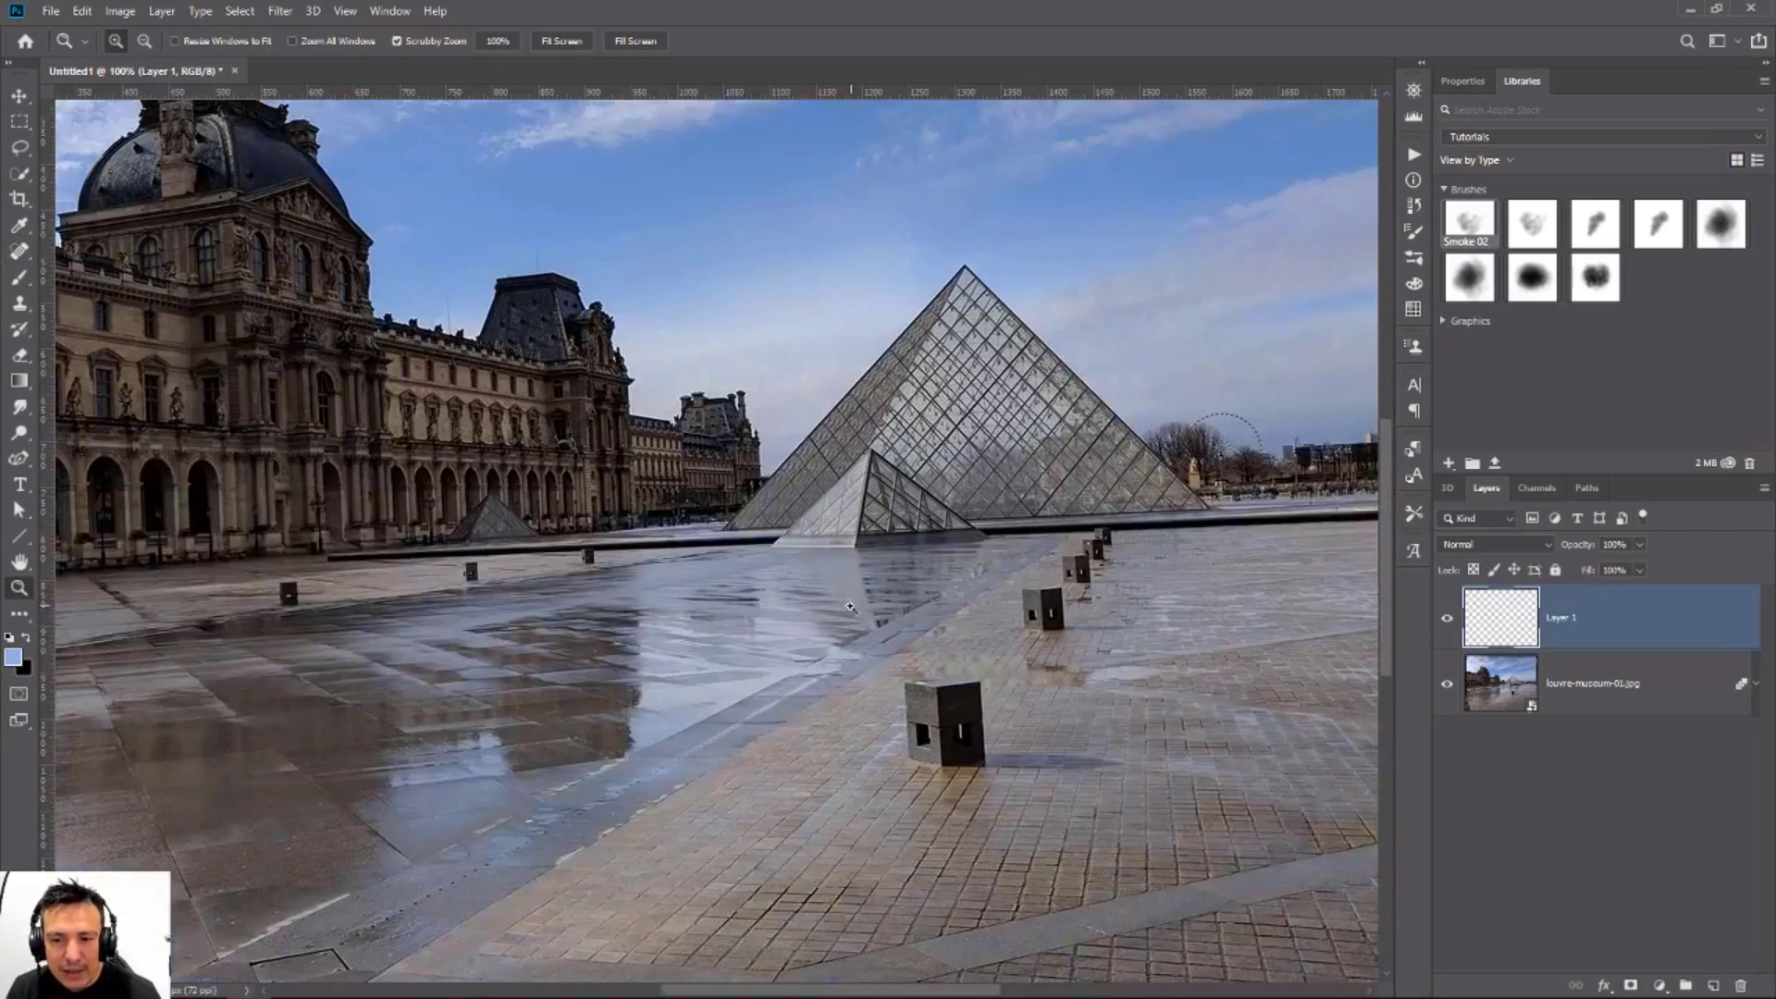
{"action": "left_click_drag", "start_coordinate": [846, 610], "coordinate": [384, 555]}
{"action": "left_click", "coordinate": [462, 544], "text": "alt"}
{"action": "left_click", "coordinate": [467, 543], "text": "alt"}
{"action": "left_click", "coordinate": [470, 541], "text": "alt"}
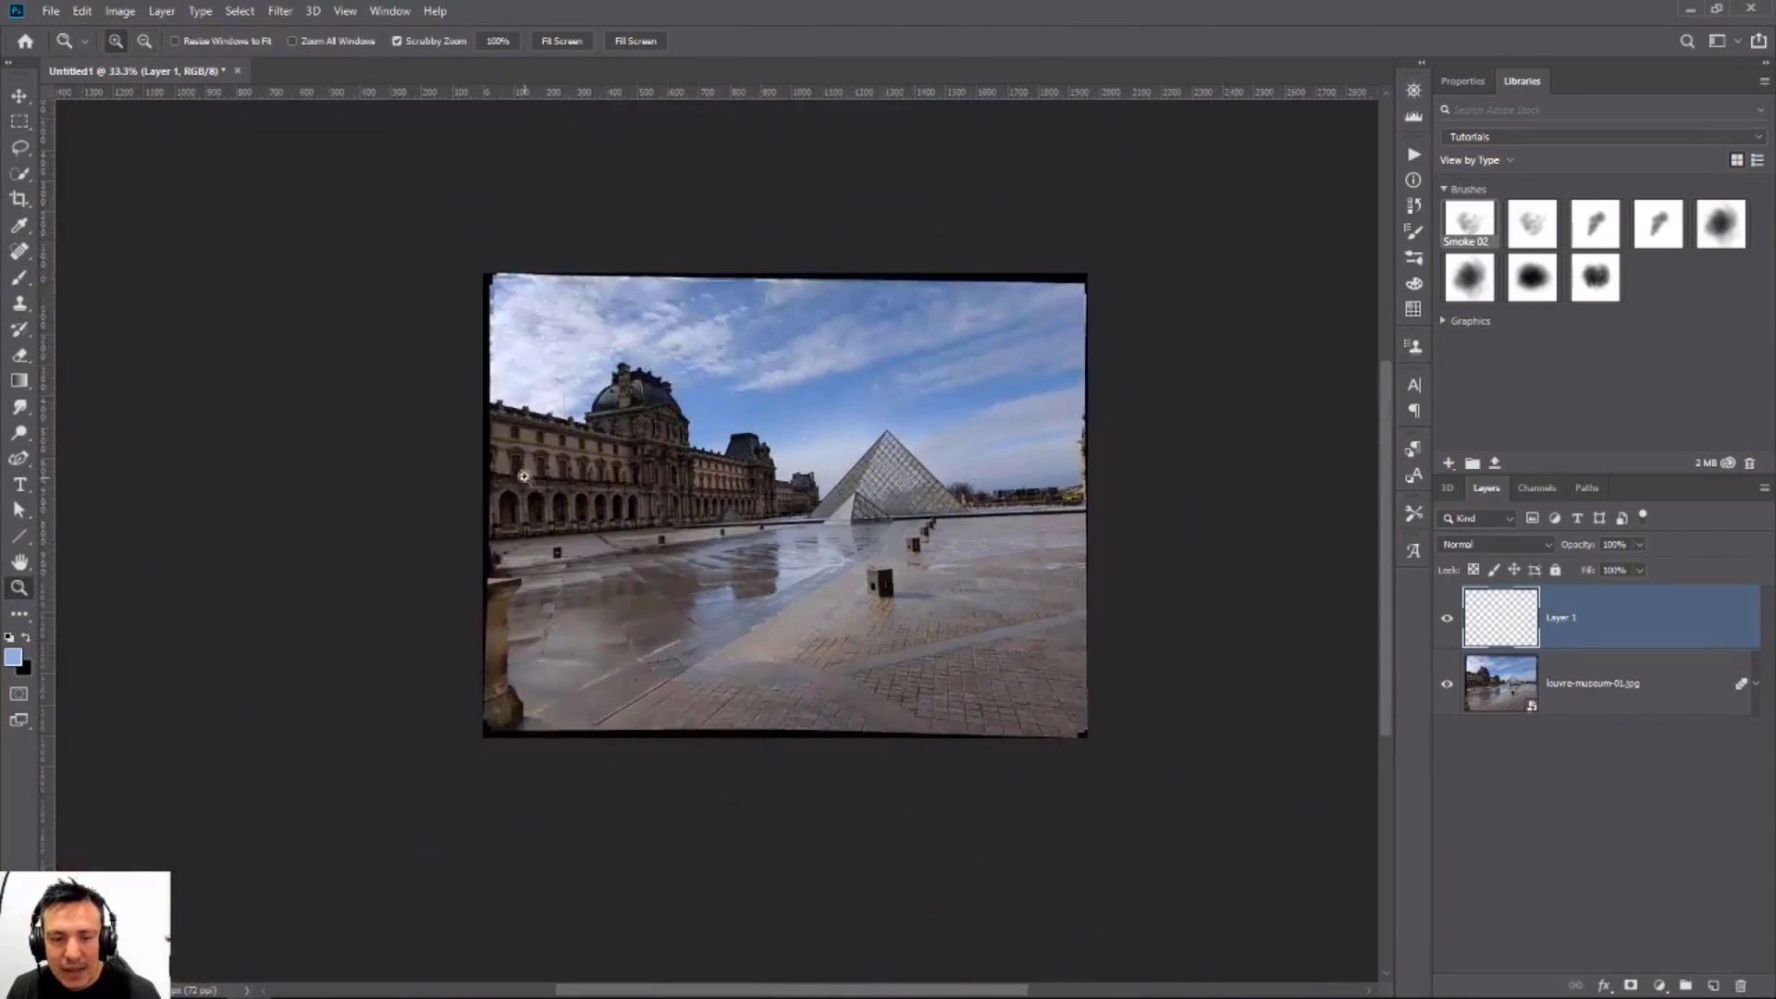
{"action": "left_click", "coordinate": [696, 497]}
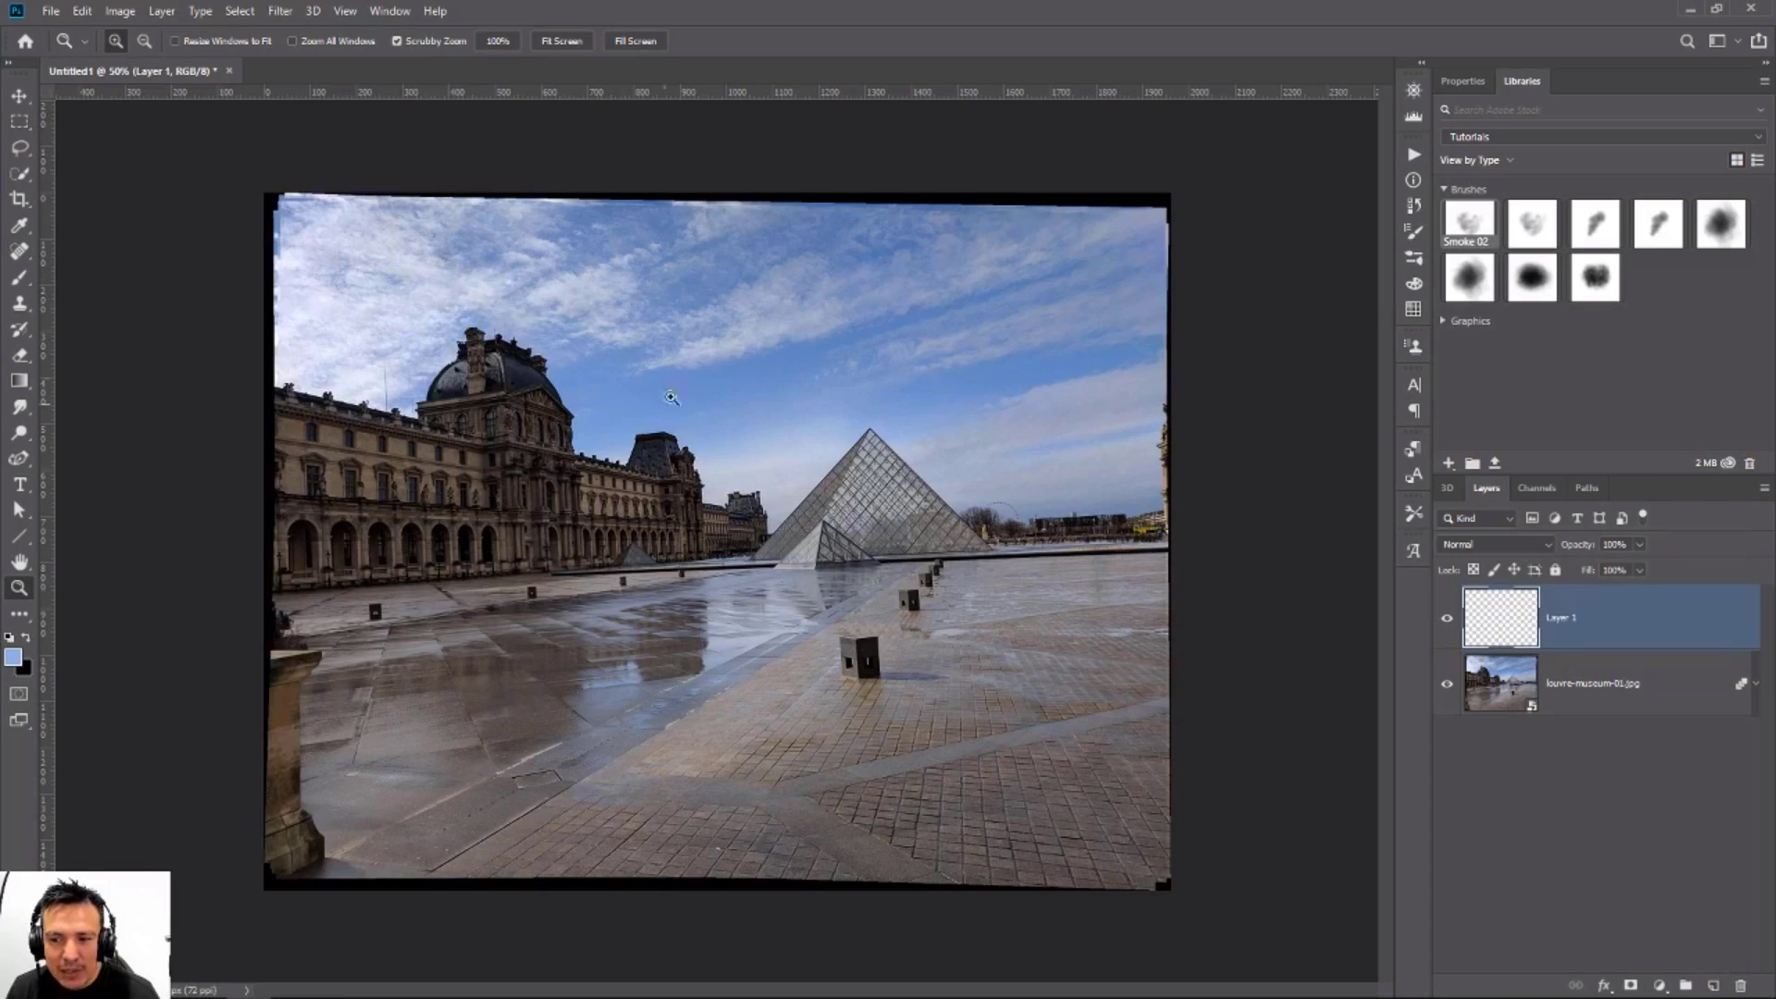
{"action": "double_click", "coordinate": [1508, 684]}
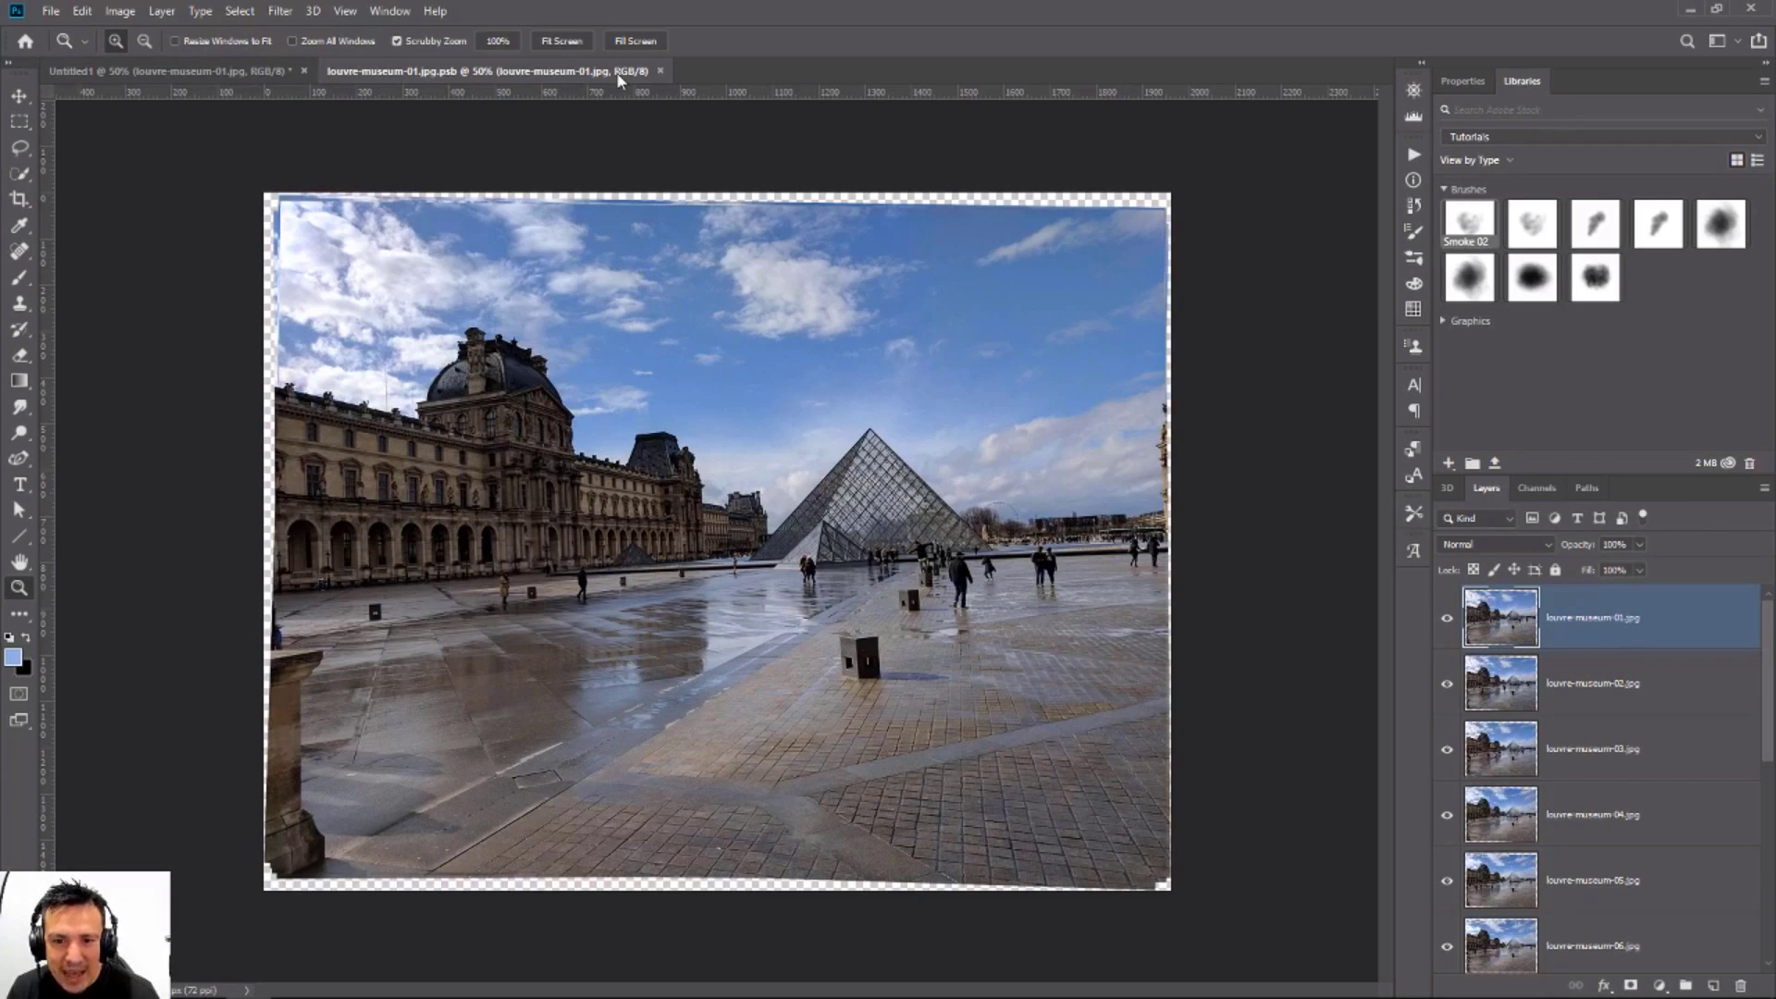
Step: Compare the skies of the first stacked photos by hiding the top layers, and show them all again
{"action": "left_click", "coordinate": [20, 121]}
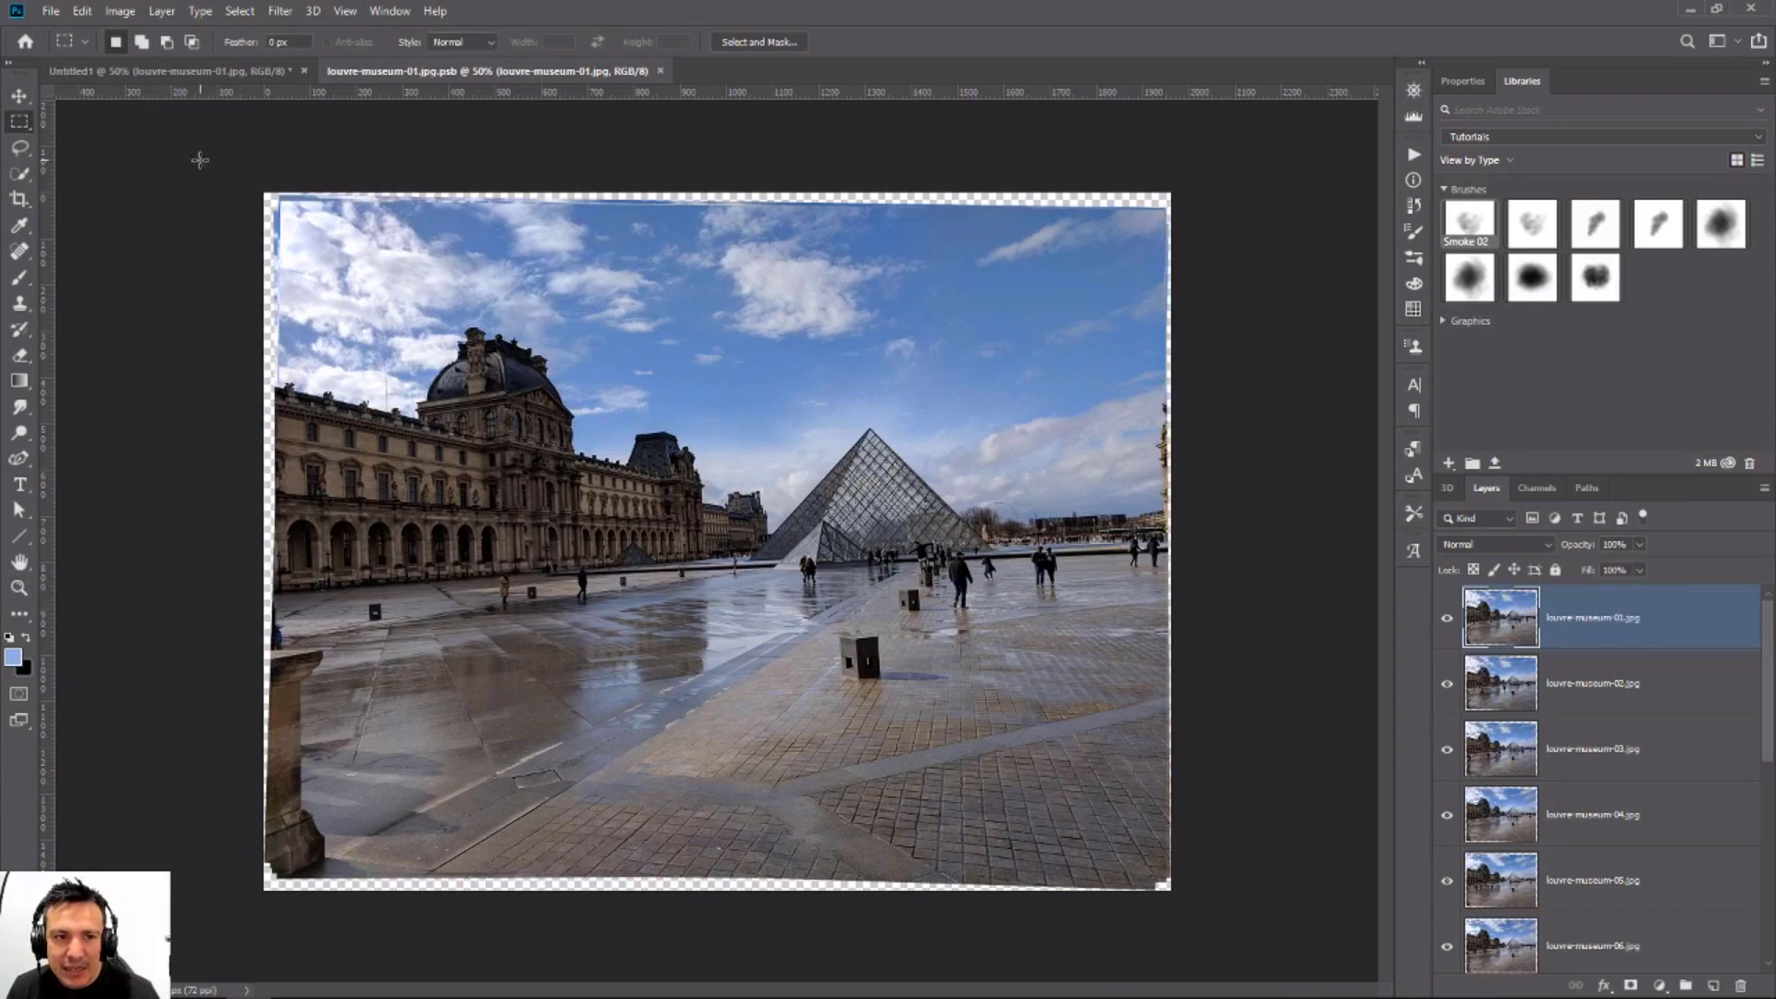
{"action": "left_click", "coordinate": [1449, 619]}
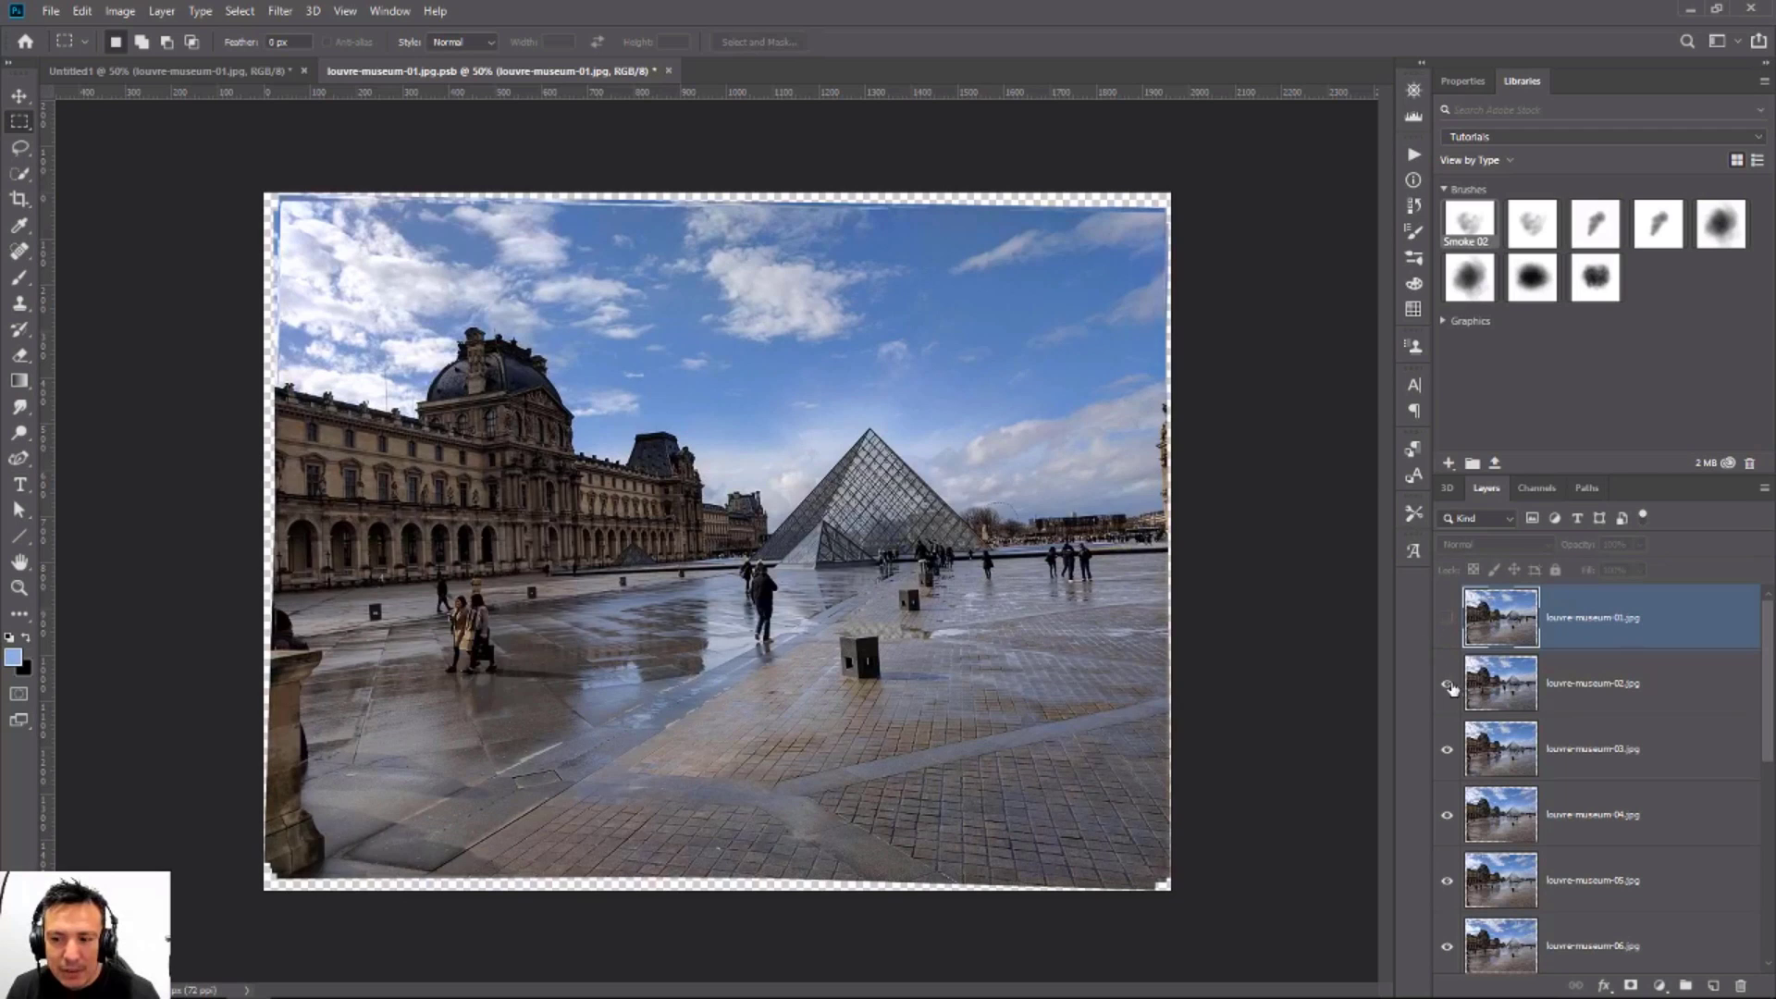
{"action": "left_click", "coordinate": [1448, 685]}
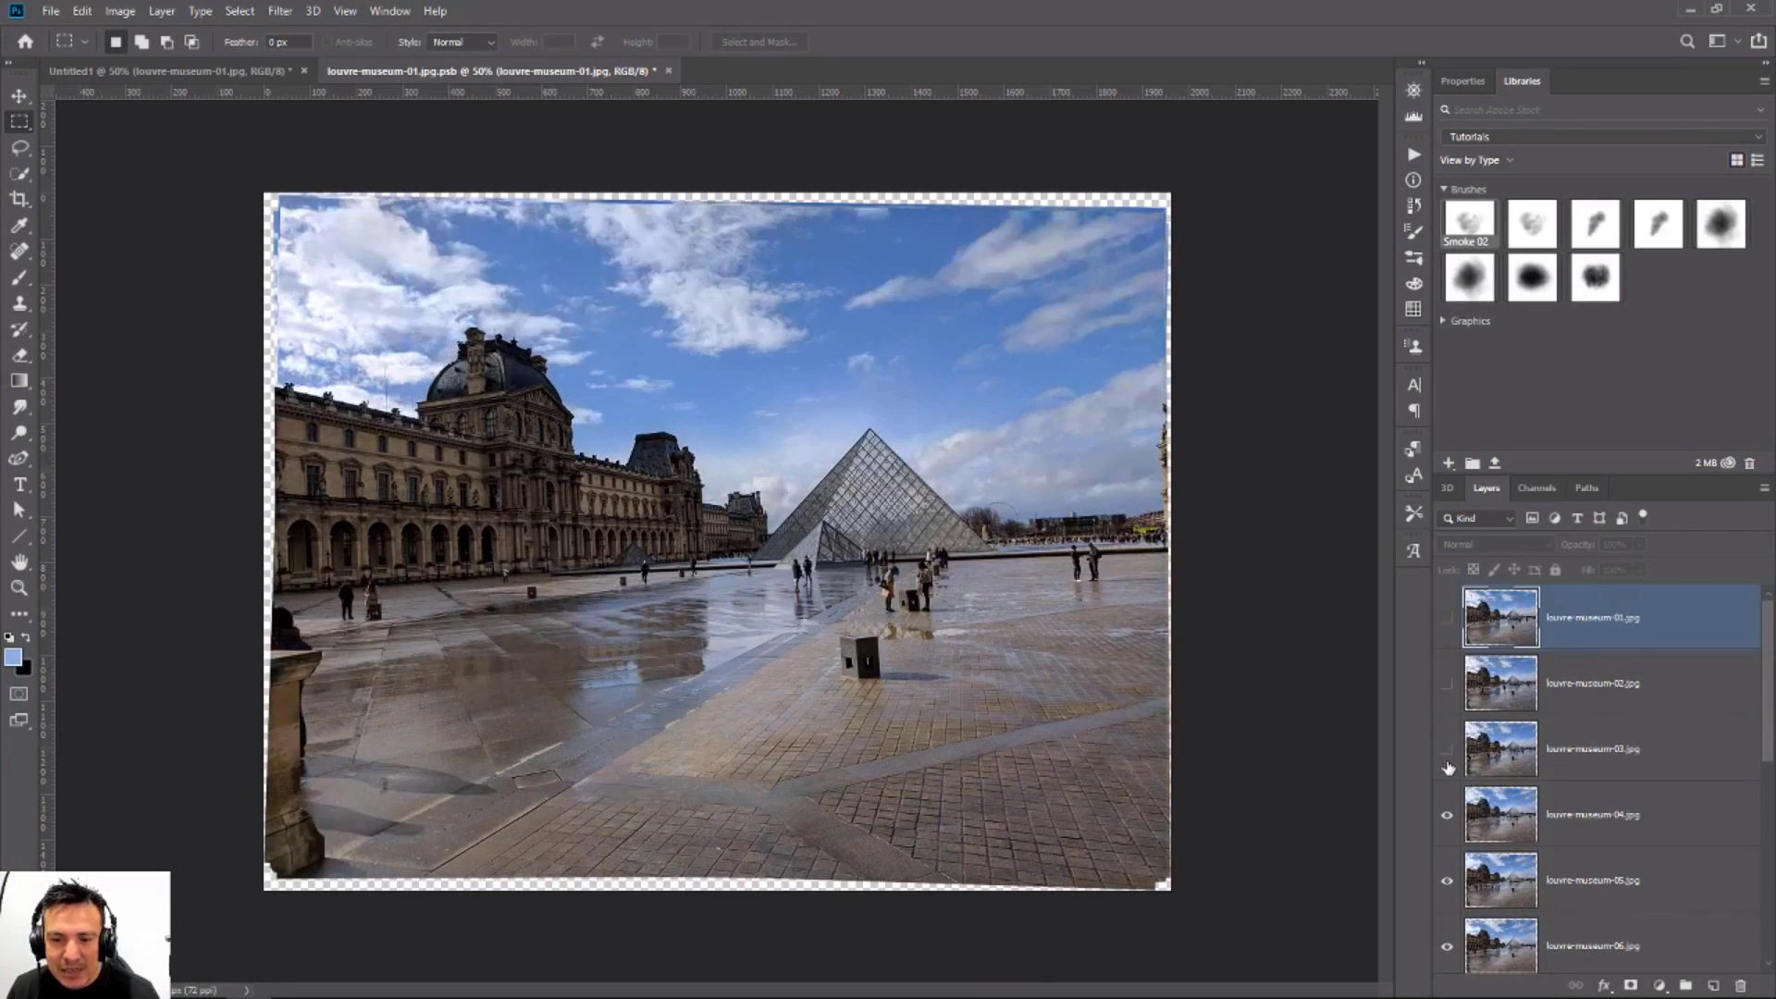
{"action": "left_click", "coordinate": [1448, 684]}
{"action": "left_click", "coordinate": [1448, 619]}
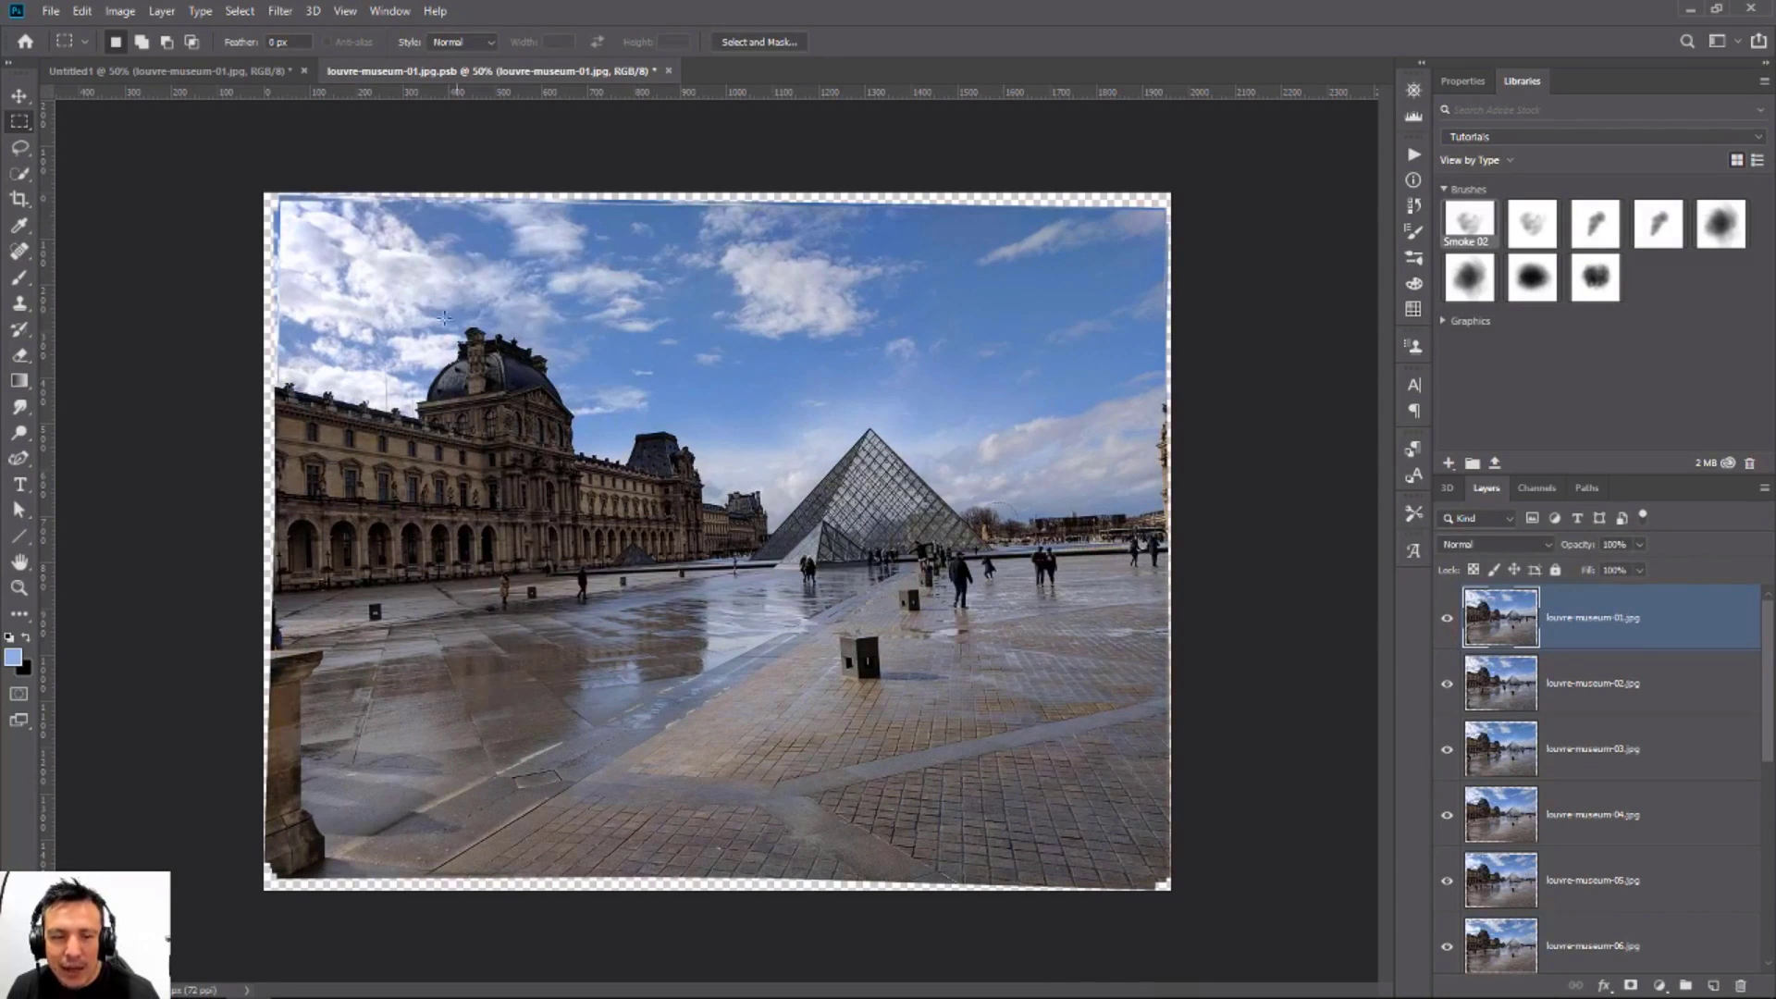
Step: Select the sky and upper buildings of the louvre-museum-01.jpg layer with a rectangular marquee, and copy that area
{"action": "left_click_drag", "start_coordinate": [352, 162], "coordinate": [1358, 526]}
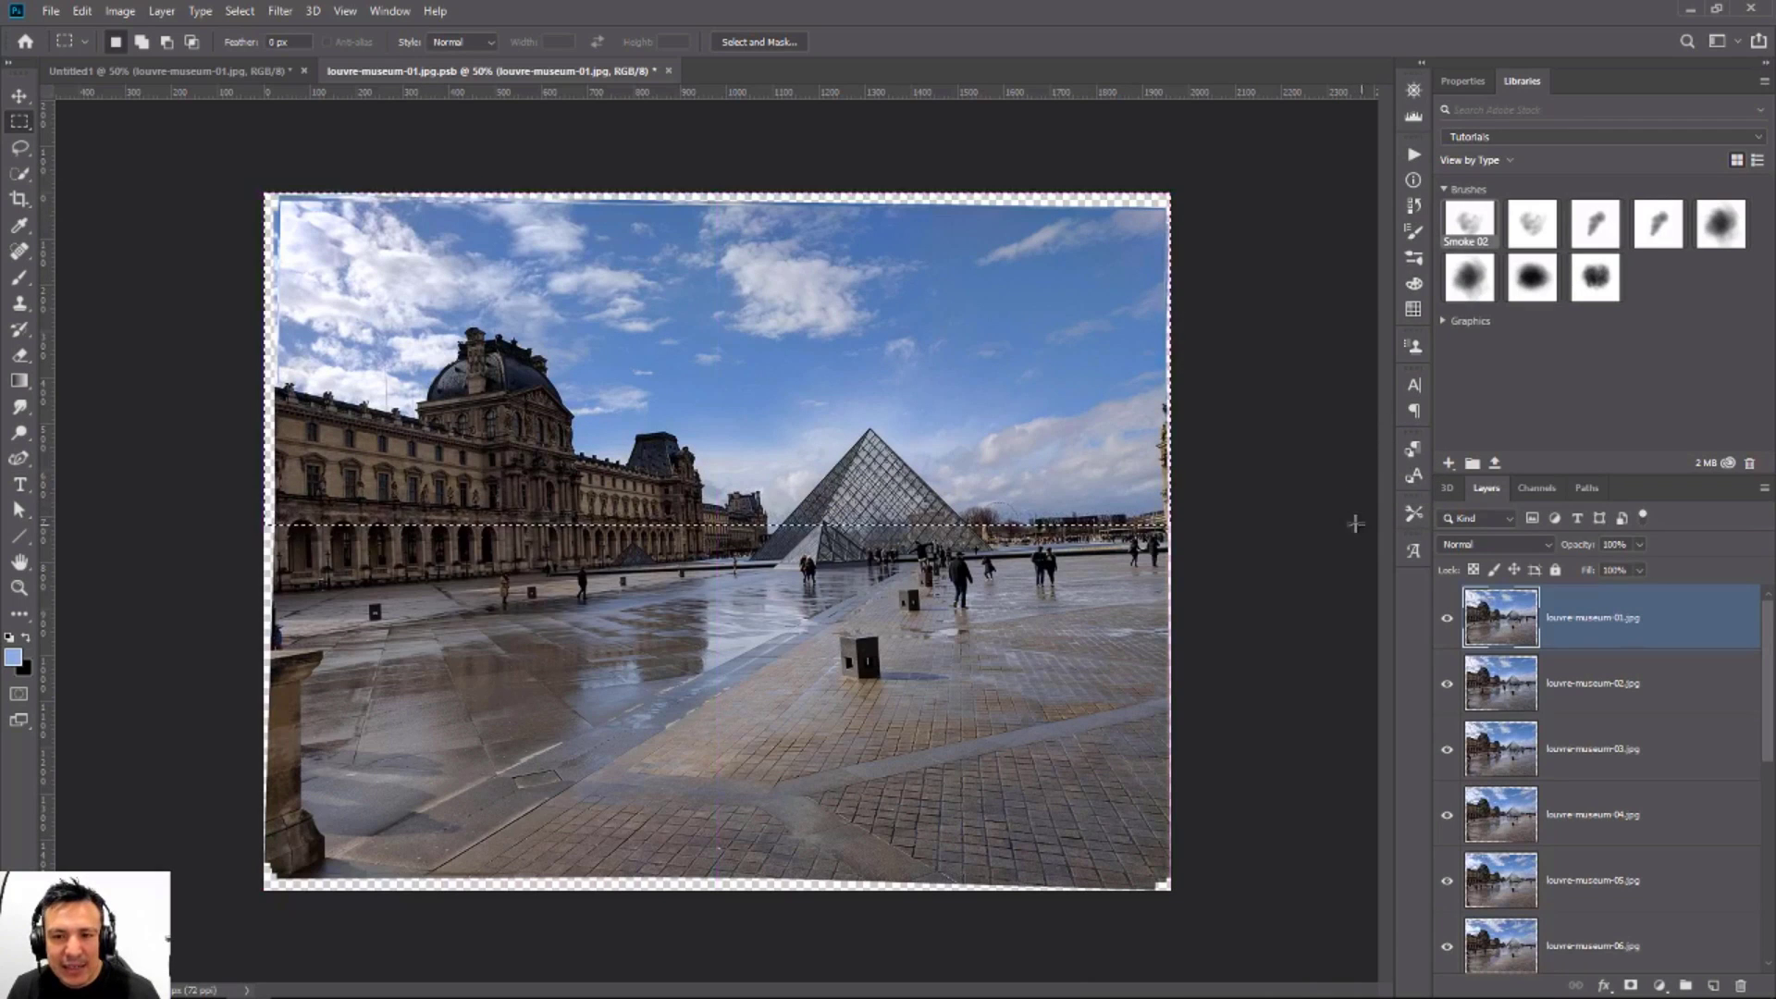
{"action": "left_click_drag", "start_coordinate": [26, 124], "coordinate": [186, 166]}
{"action": "left_click", "coordinate": [82, 11]}
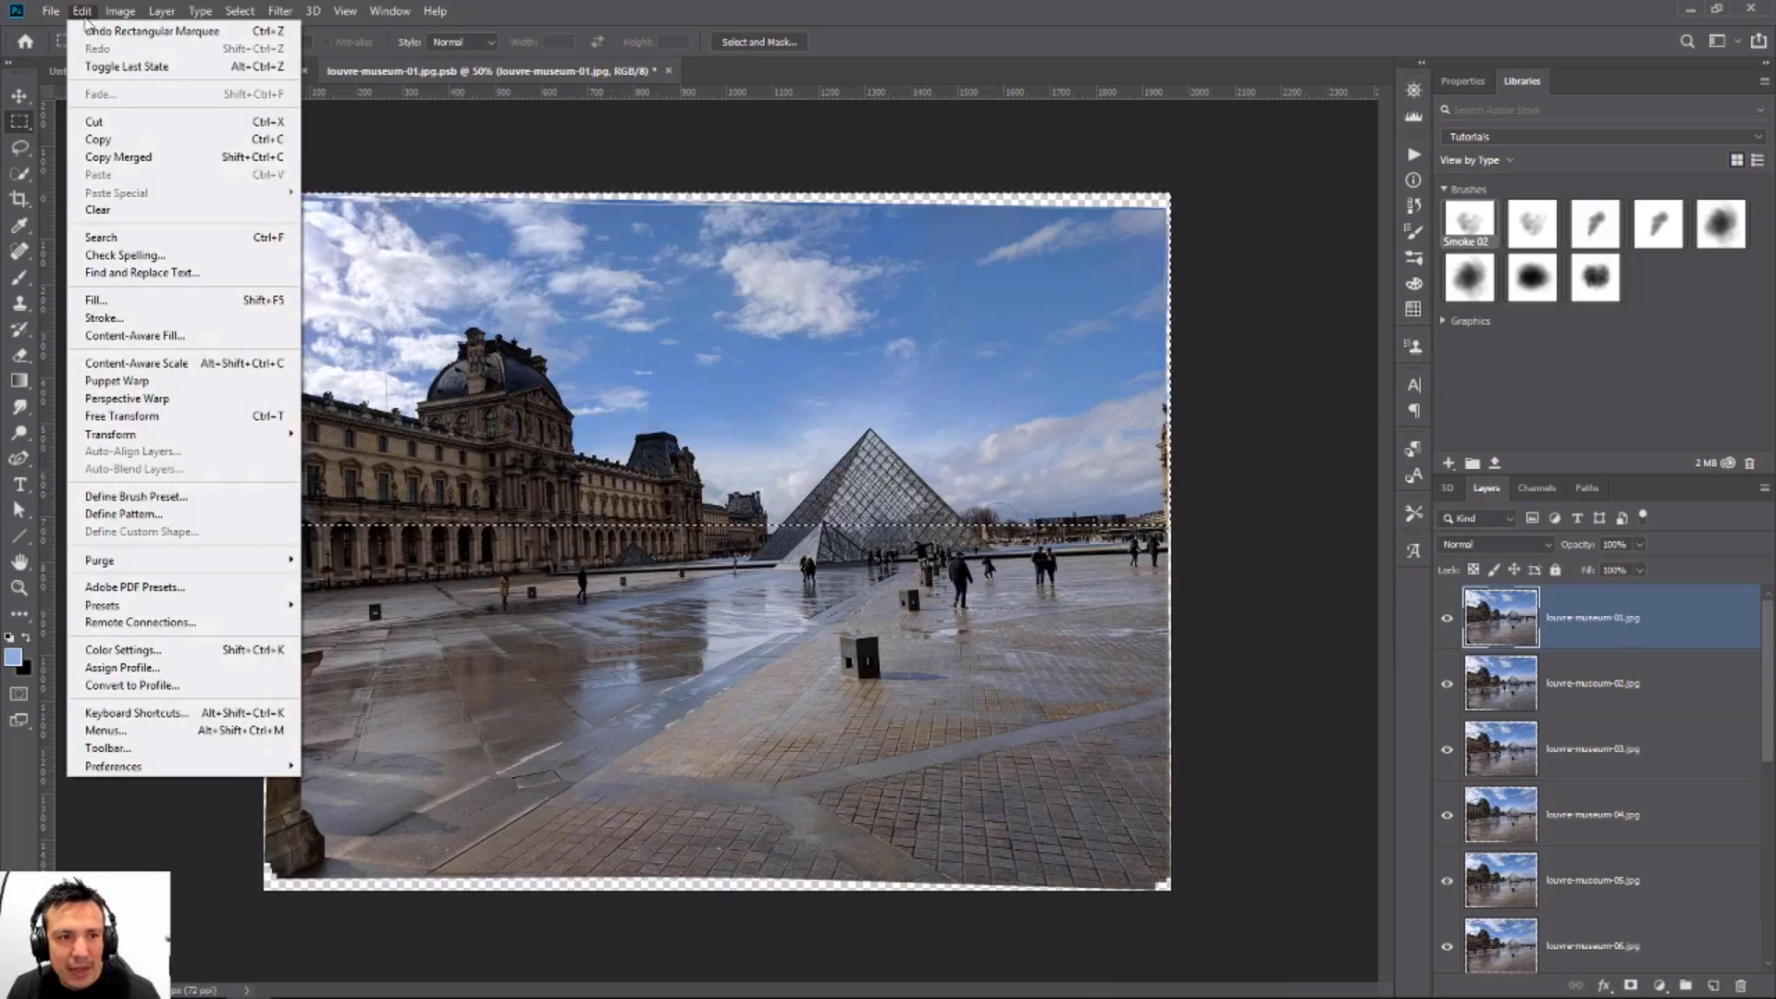
{"action": "left_click", "coordinate": [129, 143]}
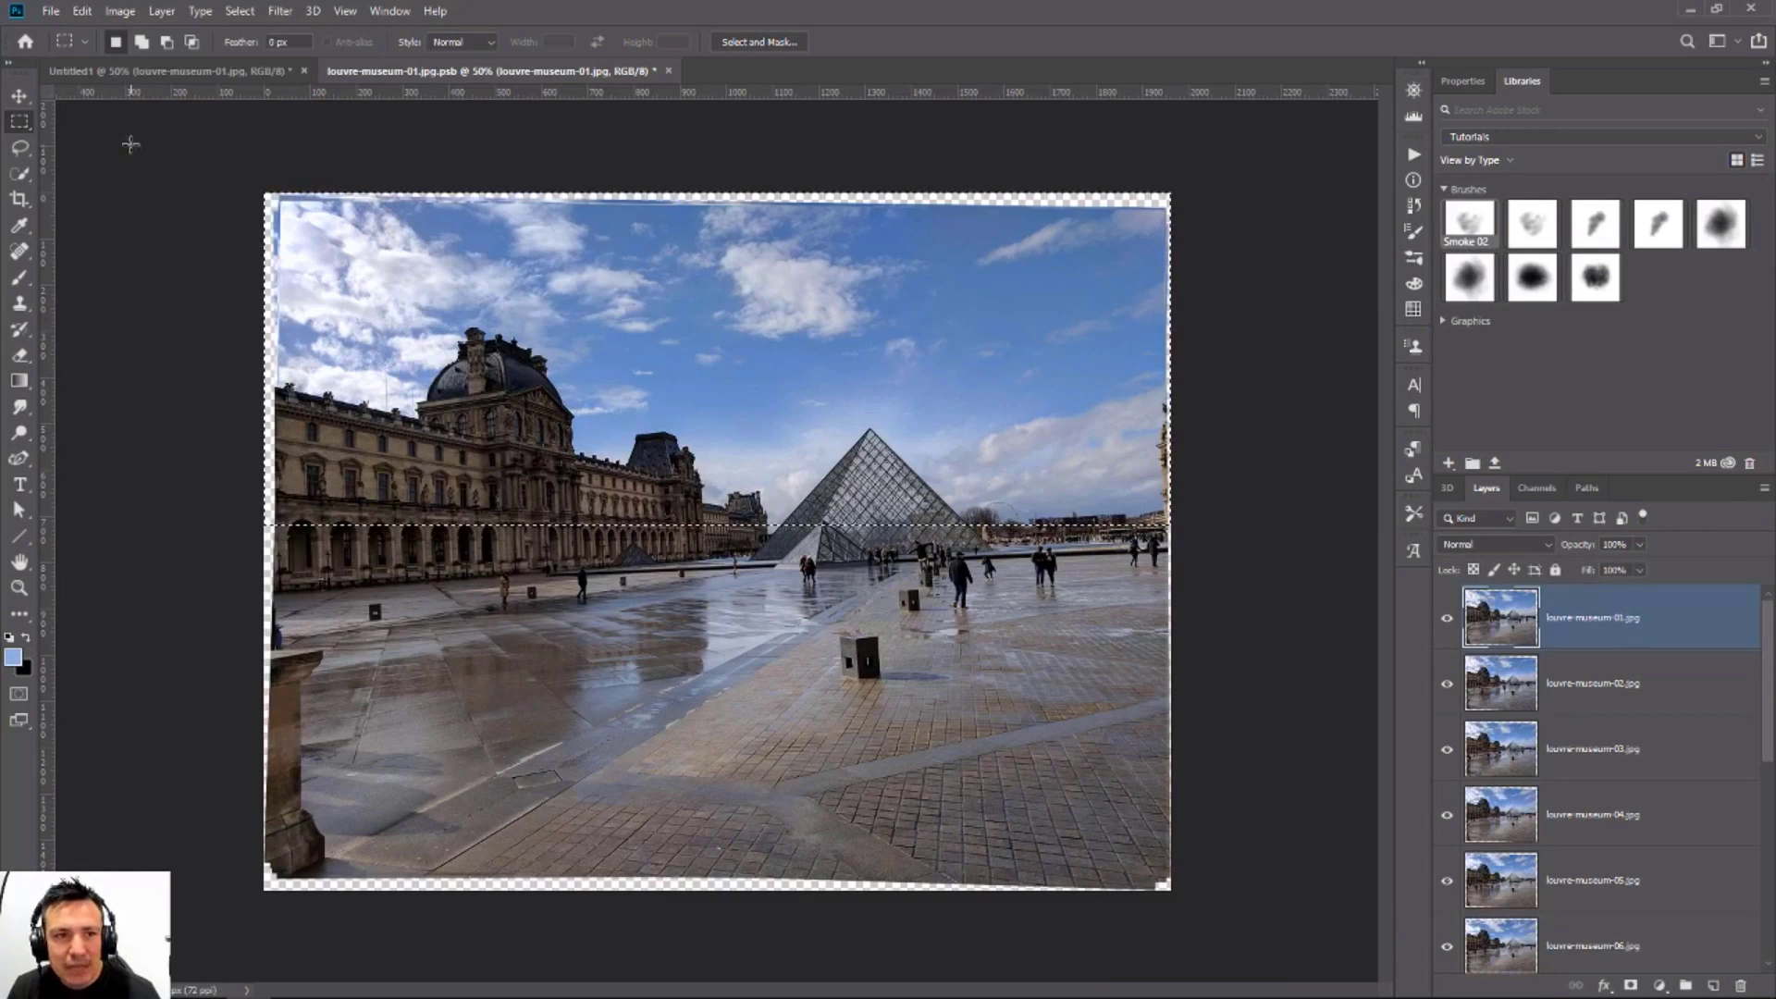
Step: Paste the copied sky in place in the Untitled1 document, directly above the louvre-museum-01.jpg smart object
{"action": "left_click", "coordinate": [152, 73]}
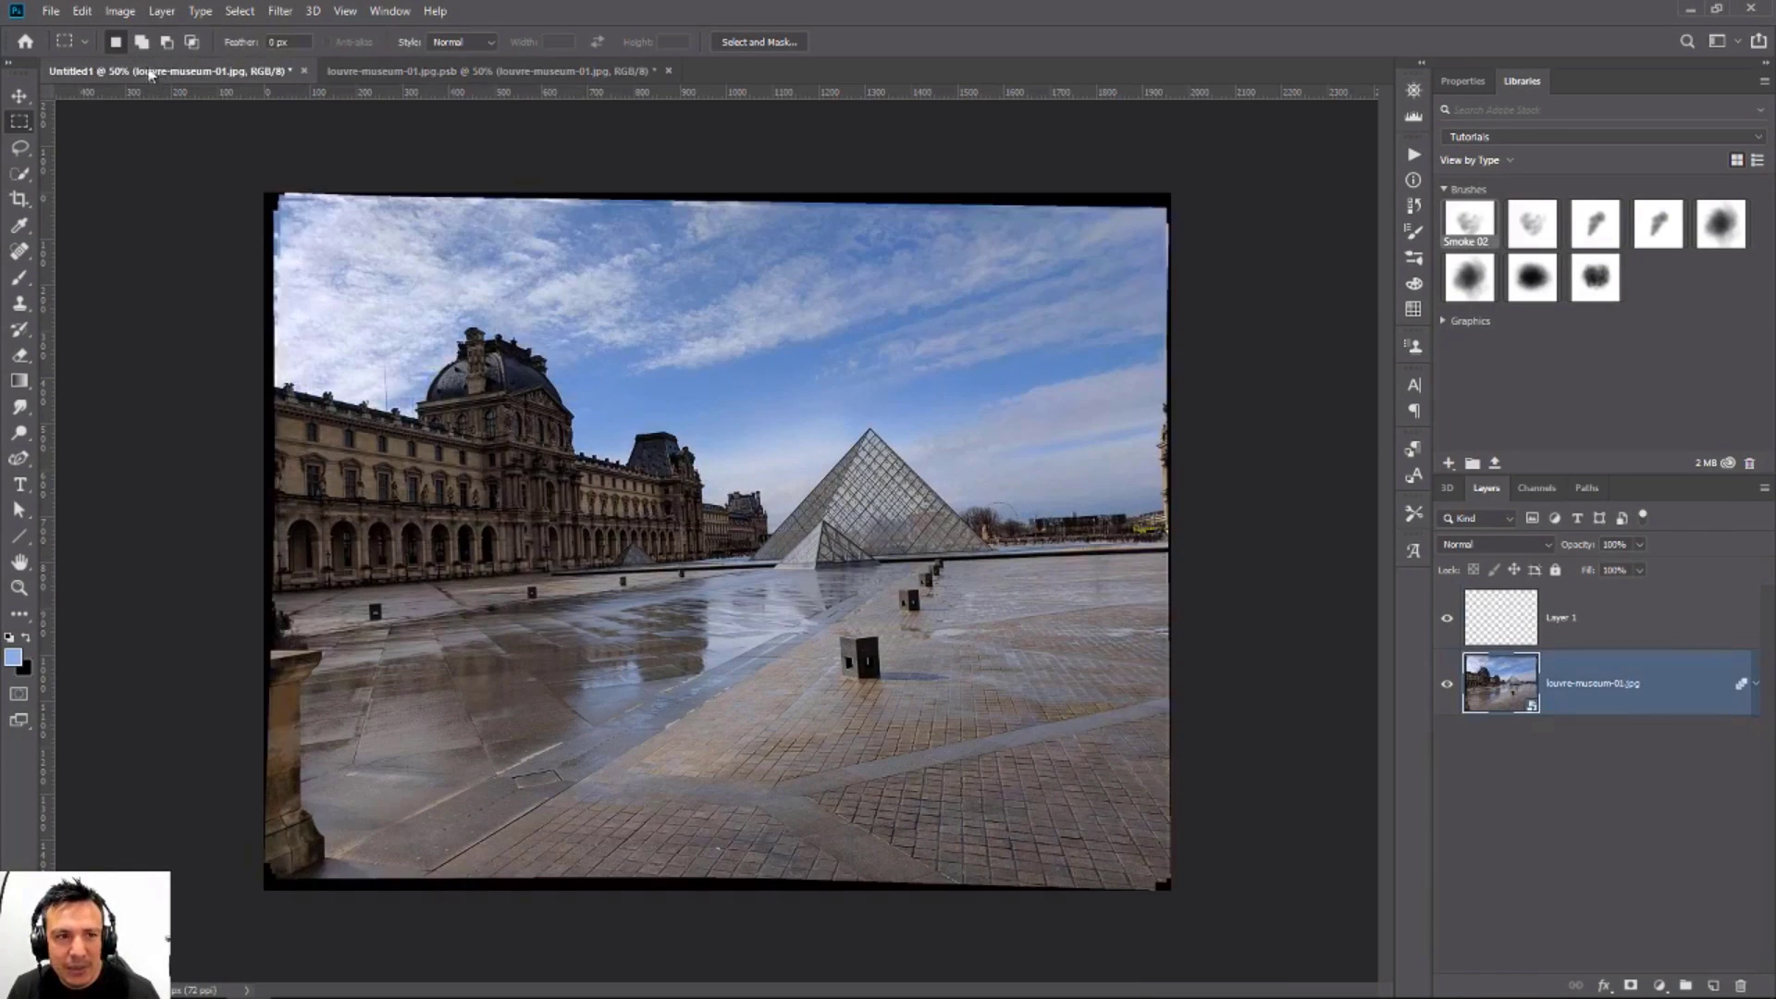
{"action": "left_click", "coordinate": [82, 12]}
{"action": "mouse_move", "coordinate": [137, 197]}
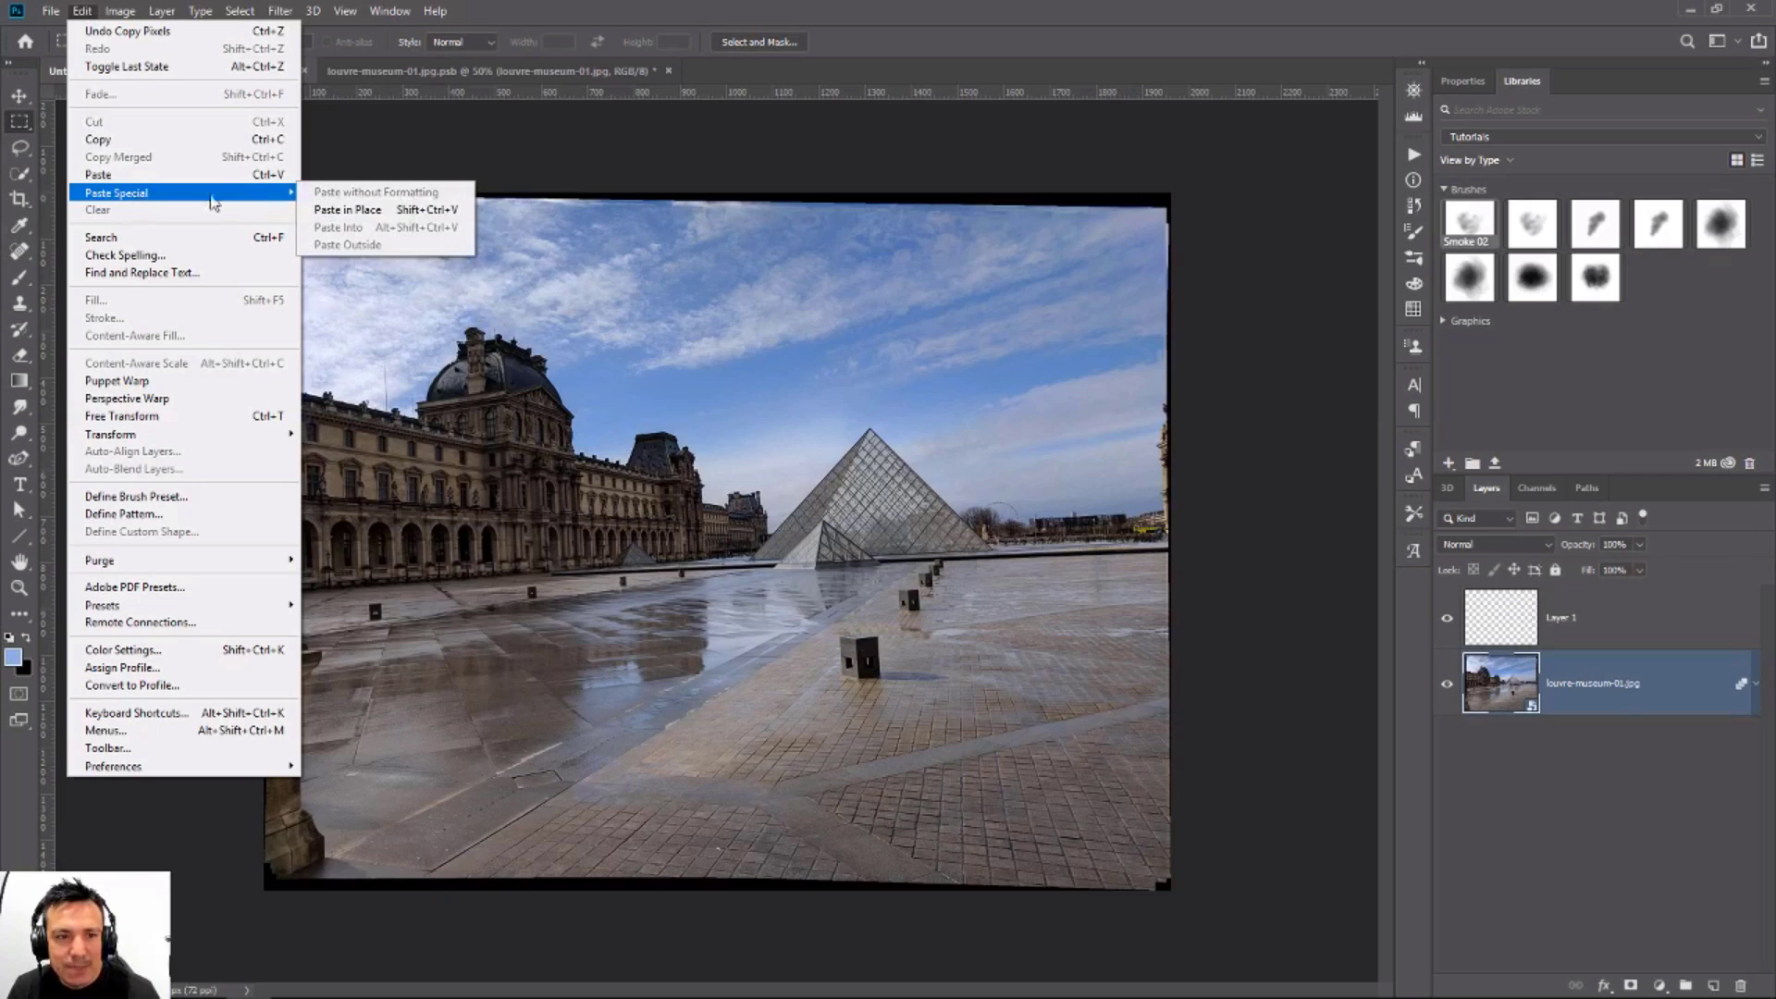
{"action": "left_click", "coordinate": [413, 213]}
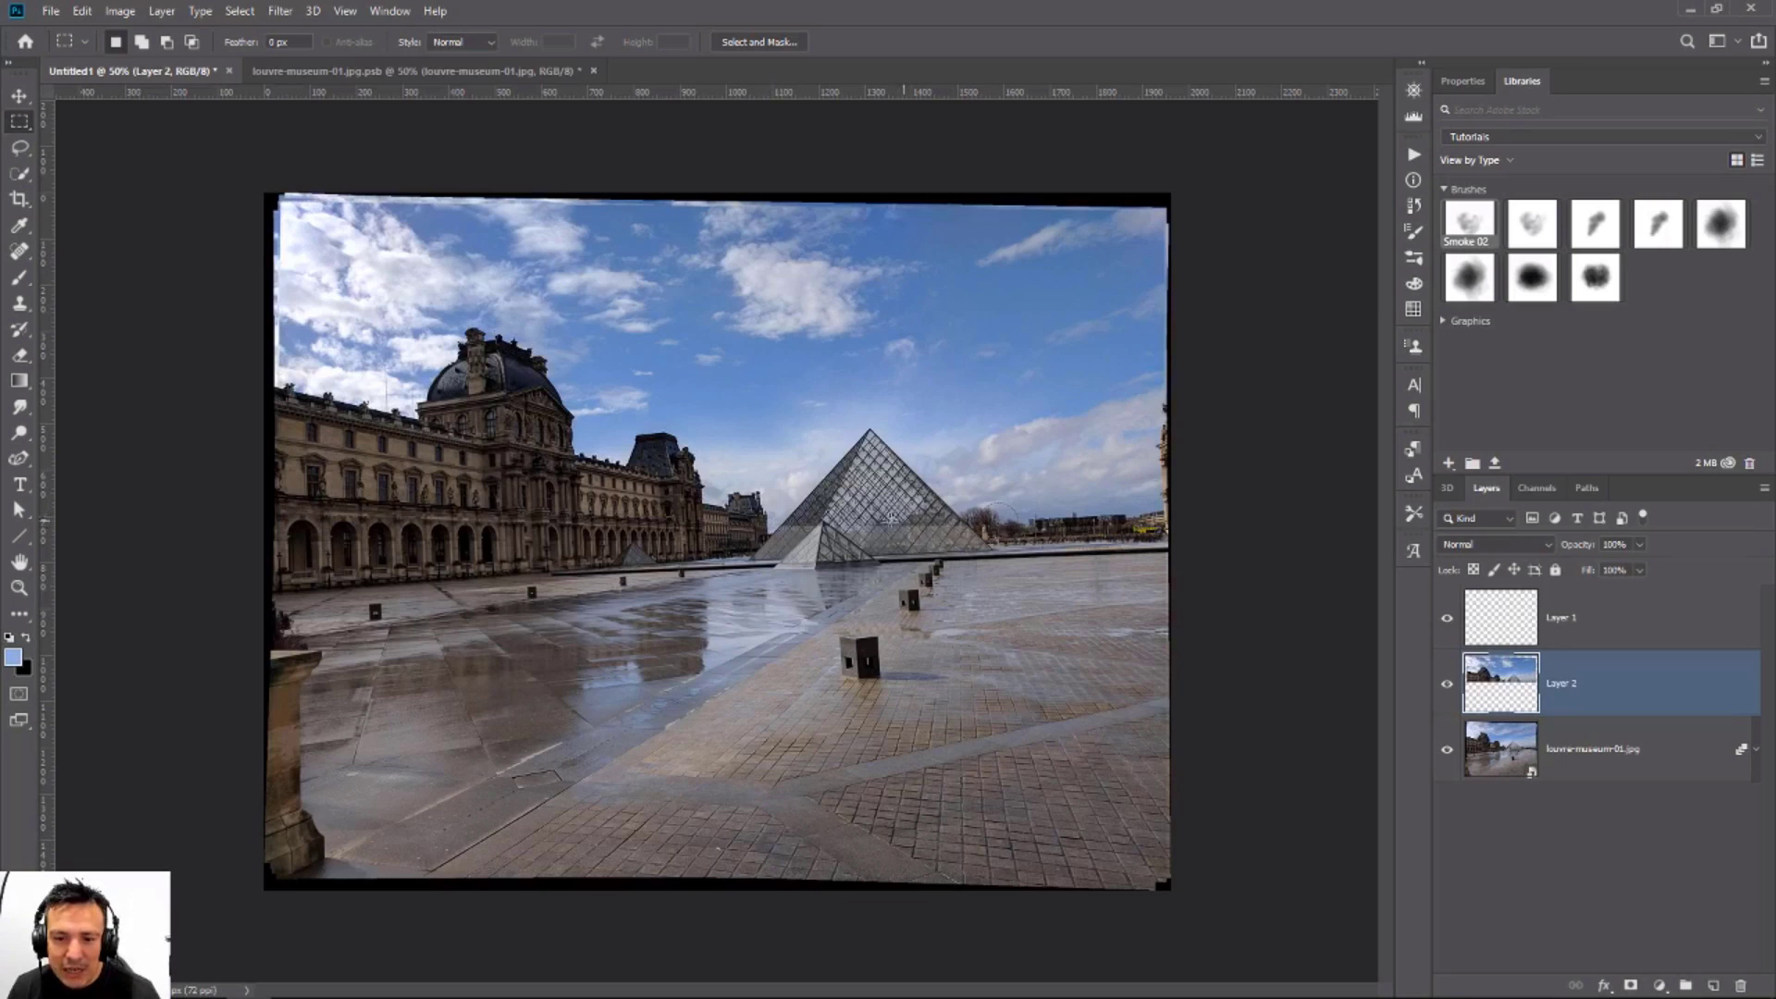
Step: Add a layer mask to Layer 2, paint black along its lower edge around the pyramid base, and compare with the layer hidden
{"action": "left_click", "coordinate": [1629, 985]}
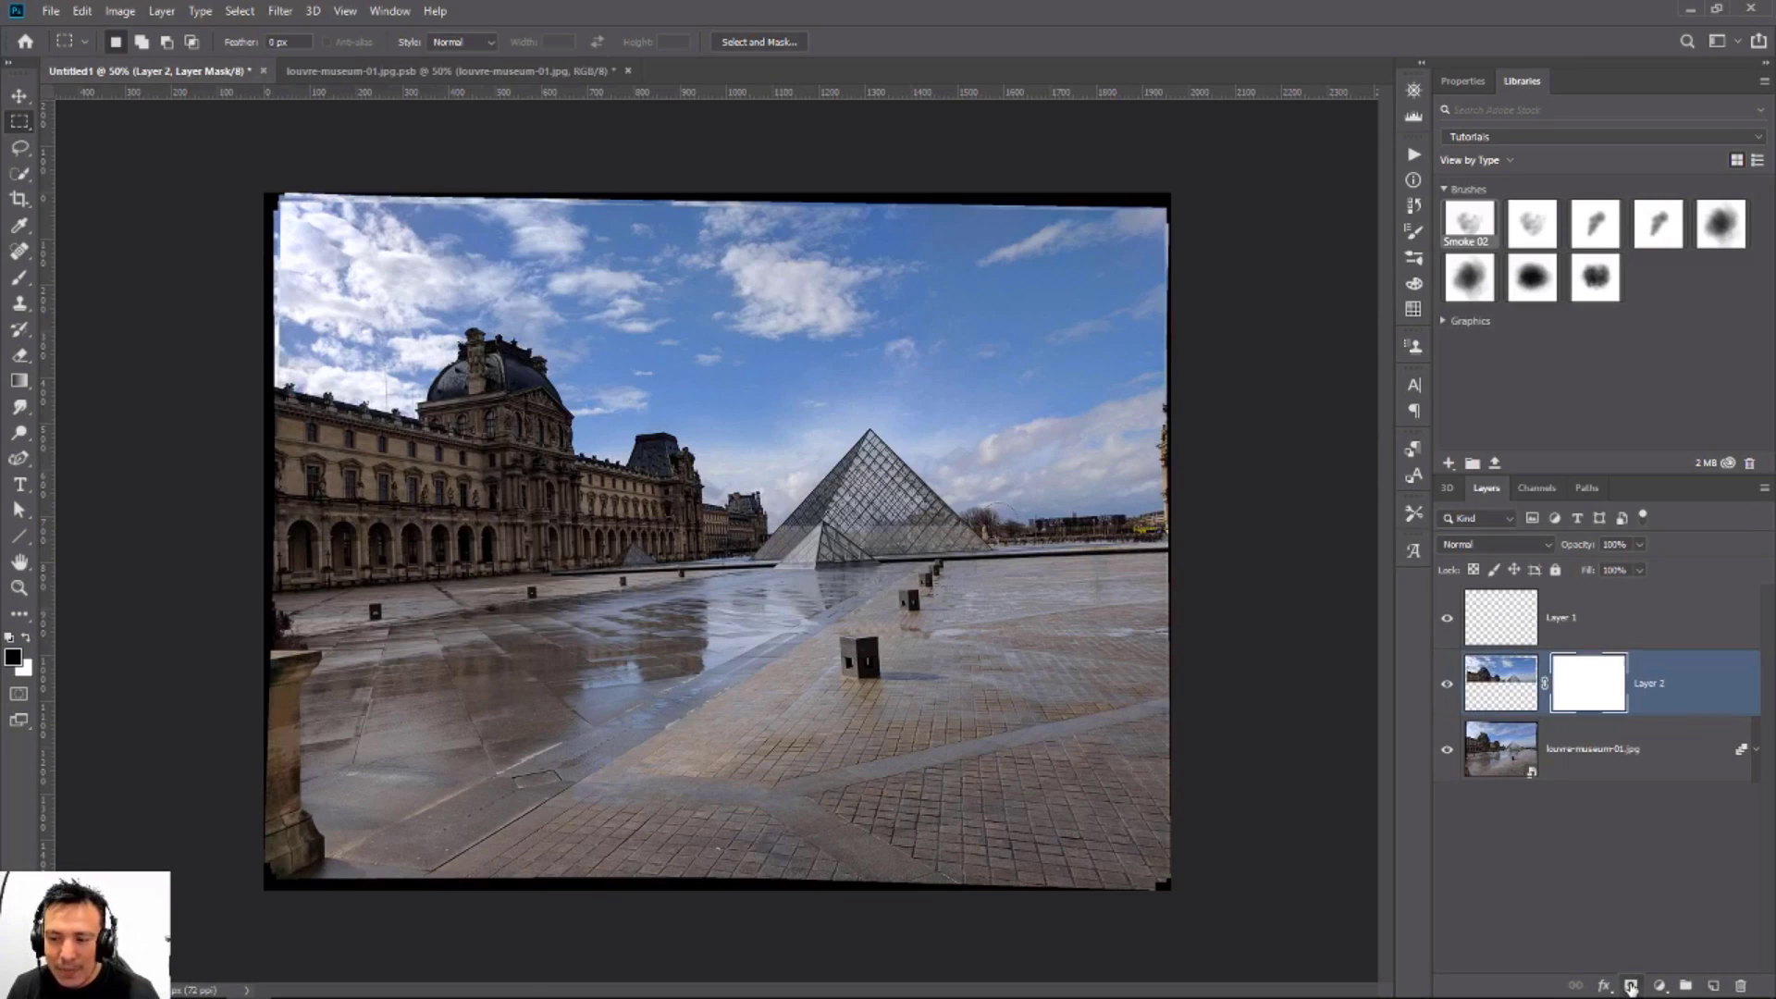
{"action": "left_click", "coordinate": [19, 277]}
{"action": "left_click", "coordinate": [102, 278]}
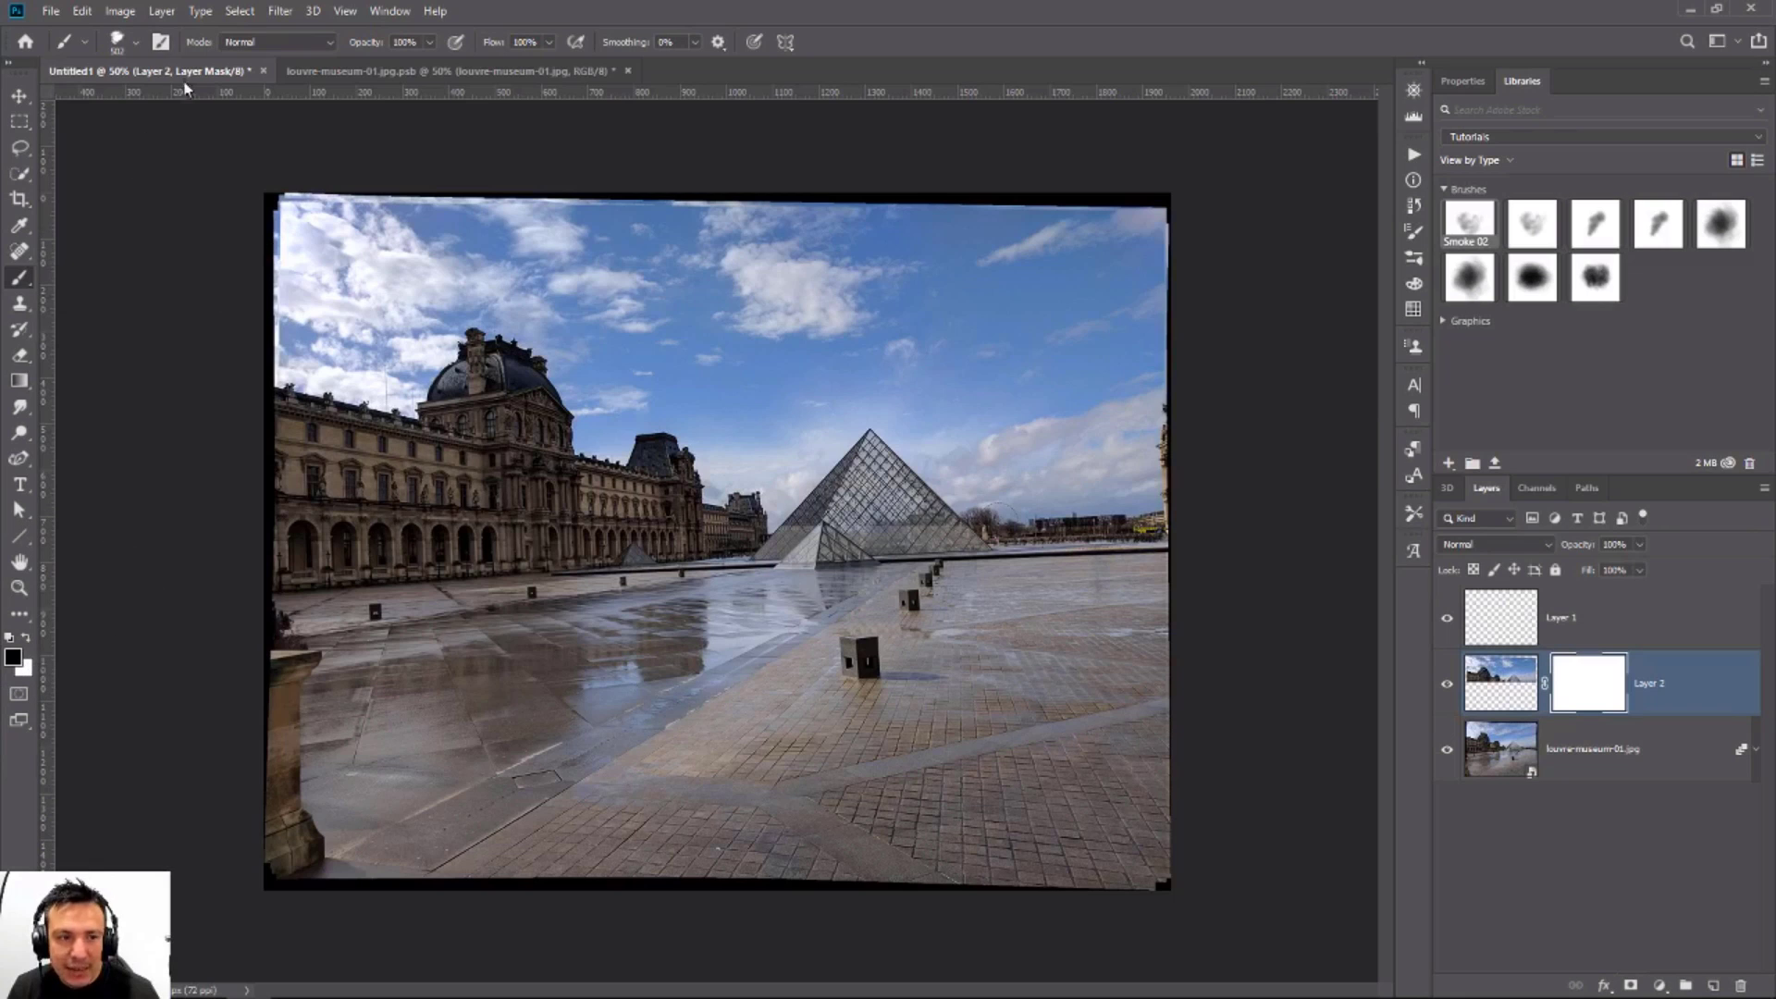
{"action": "left_click", "coordinate": [136, 43]}
{"action": "left_click", "coordinate": [67, 185]}
{"action": "mouse_move", "coordinate": [720, 613]}
{"action": "left_mouse_down"}
{"action": "mouse_move", "coordinate": [855, 626]}
{"action": "mouse_move", "coordinate": [823, 592]}
{"action": "mouse_move", "coordinate": [855, 573]}
{"action": "mouse_move", "coordinate": [814, 592]}
{"action": "mouse_move", "coordinate": [1115, 638]}
{"action": "left_mouse_up"}
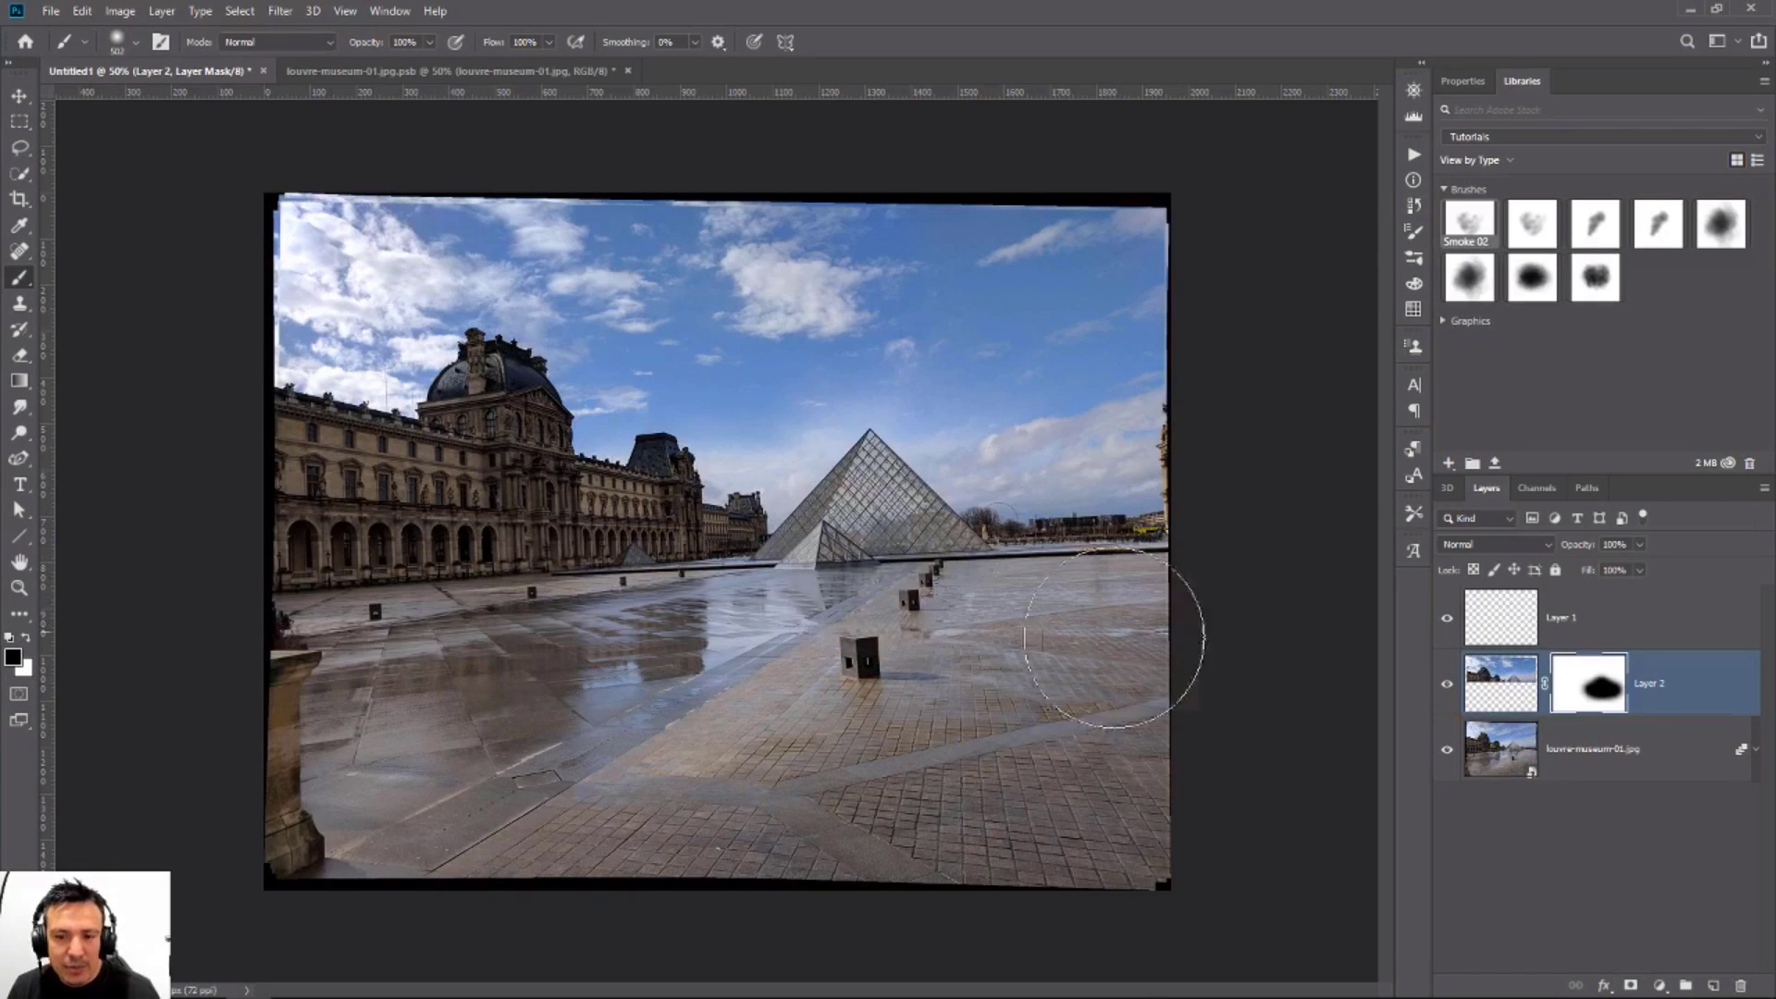
{"action": "left_click", "coordinate": [1447, 684]}
{"action": "left_click", "coordinate": [1448, 685]}
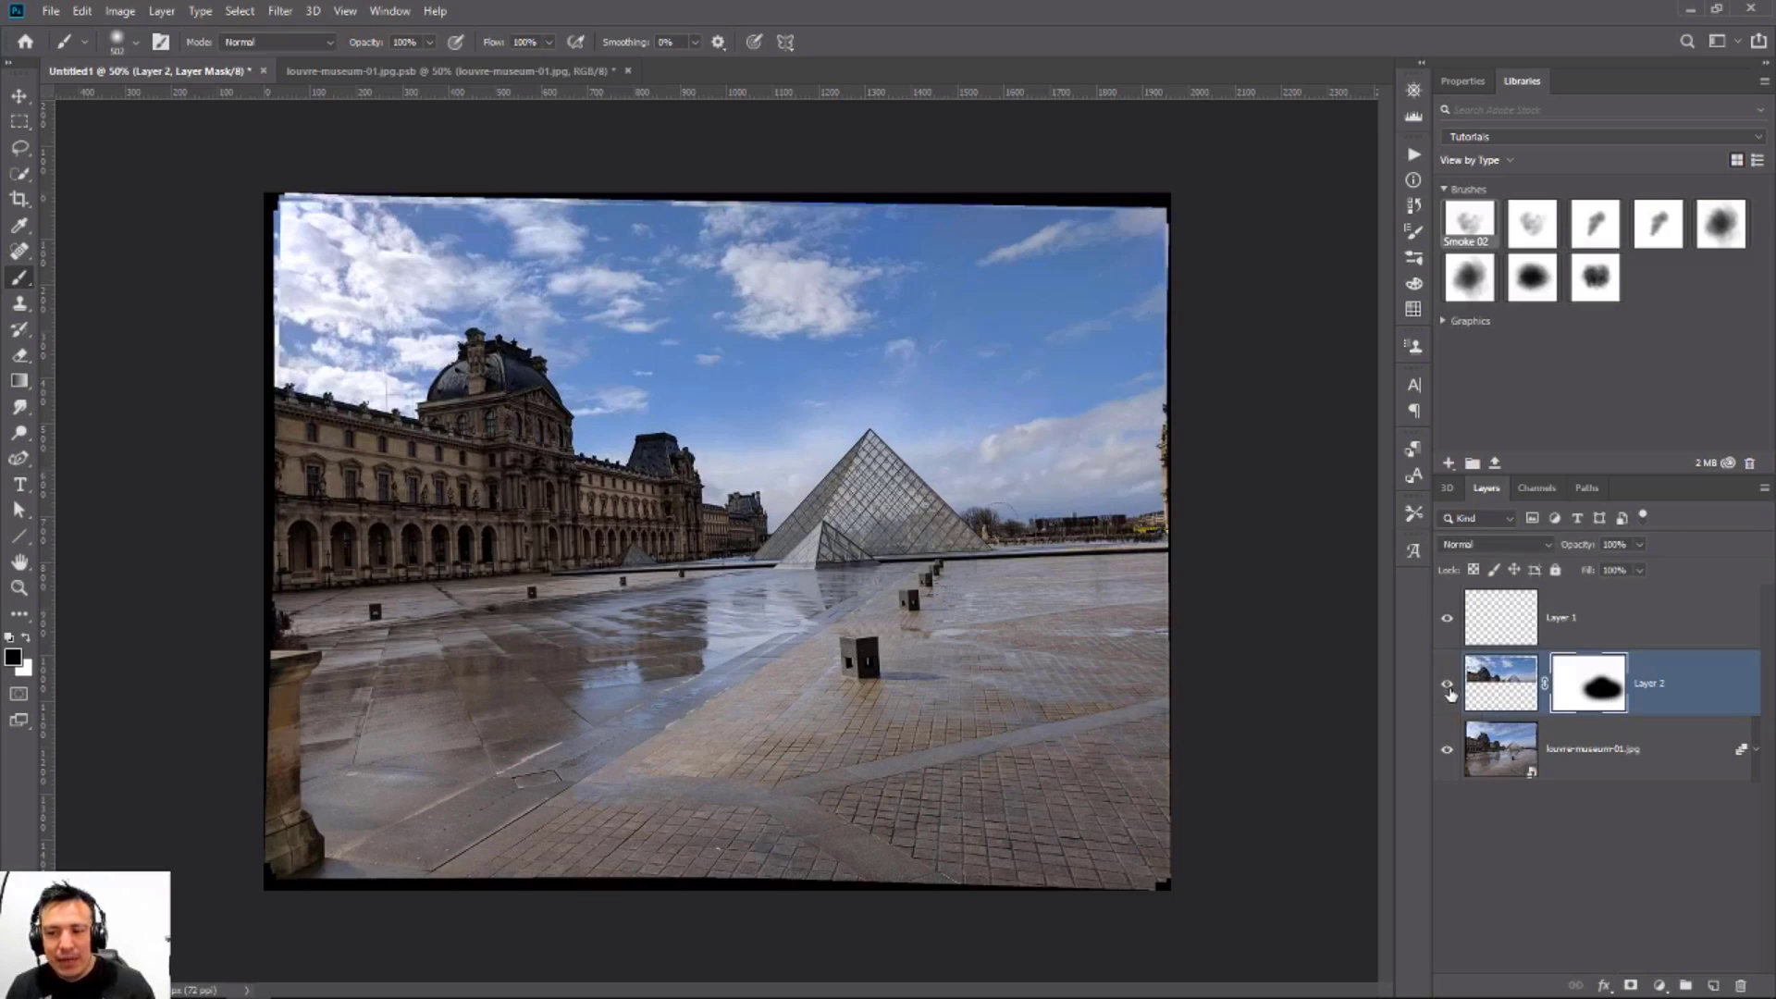
Step: Select all three layers of the Untitled1 document and convert them into a single smart object
{"action": "left_click", "coordinate": [1623, 617]}
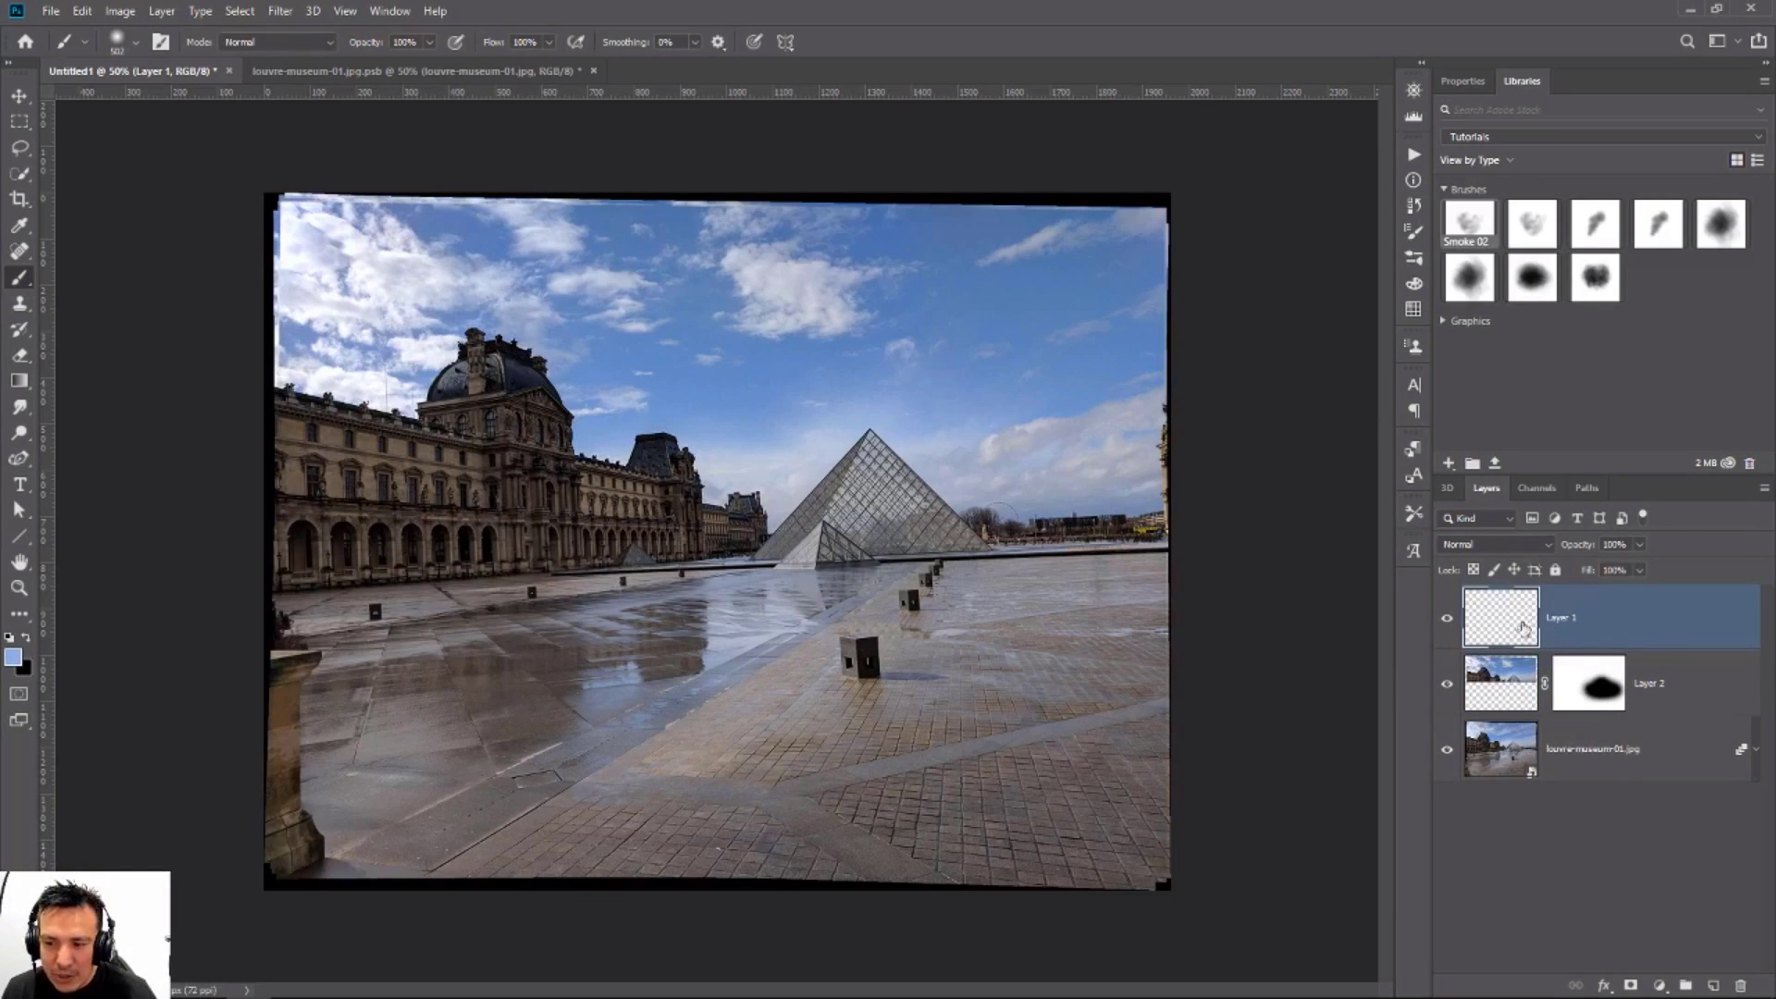
{"action": "left_click", "coordinate": [1595, 762], "text": "shift"}
{"action": "right_click", "coordinate": [1596, 760]}
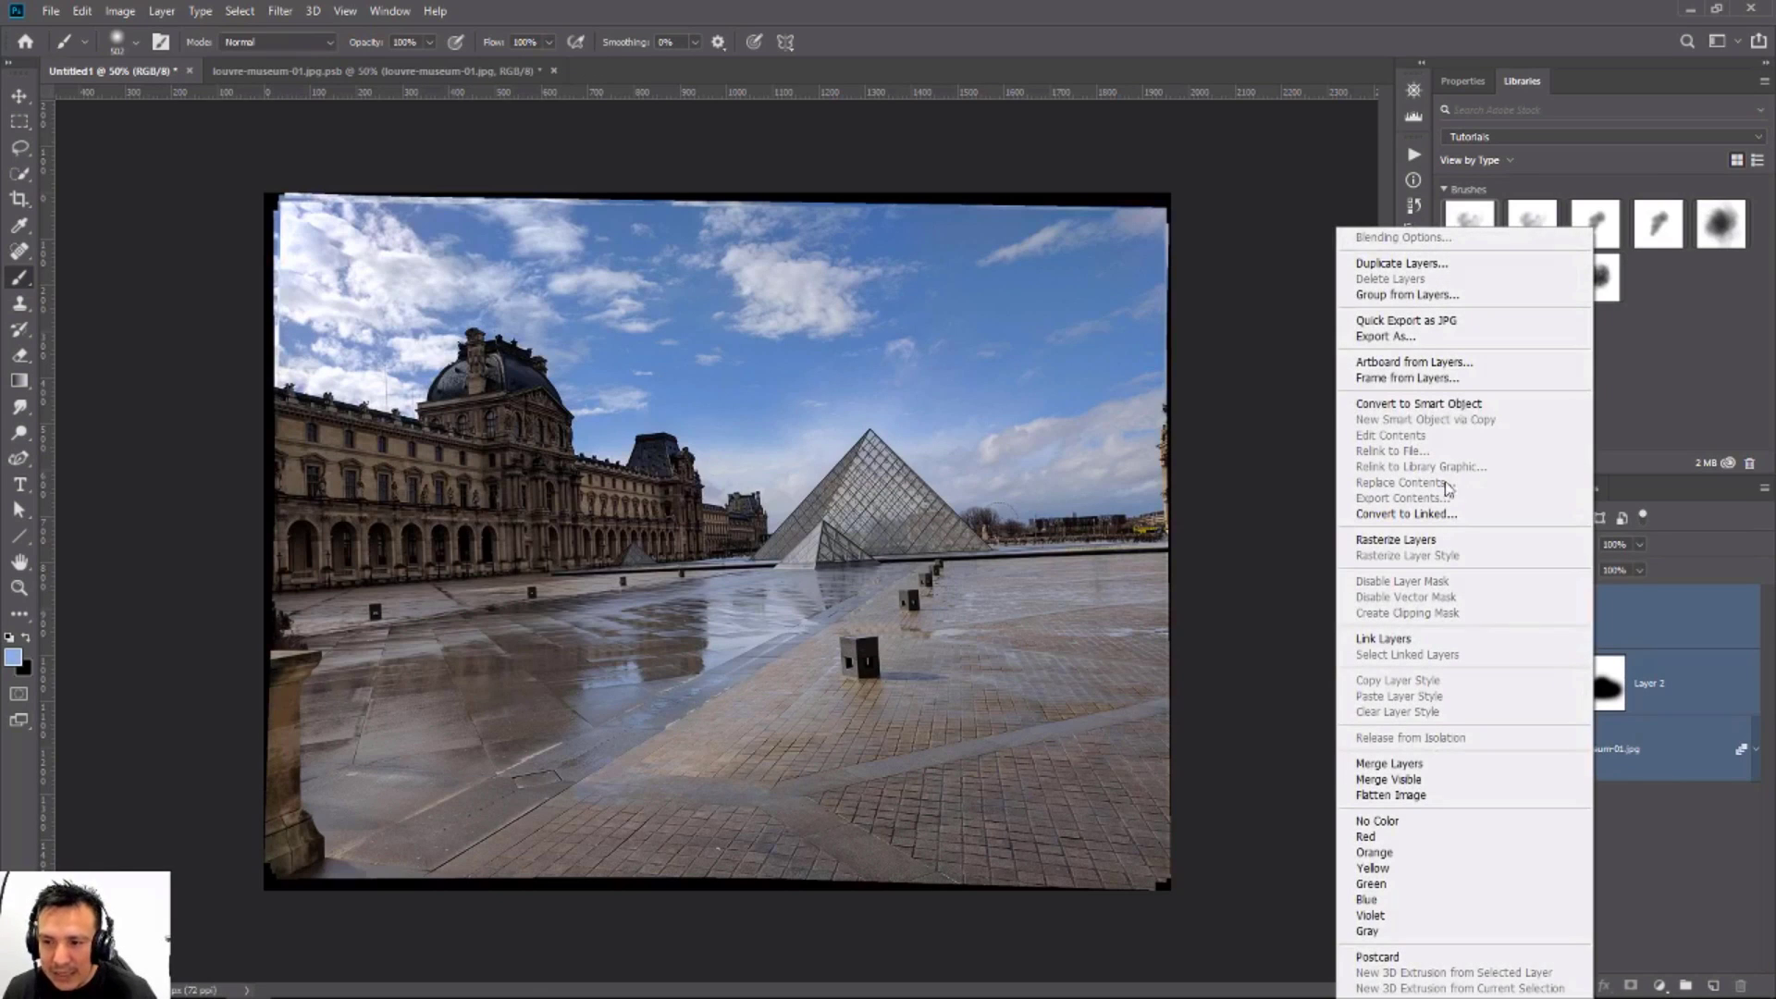
{"action": "left_click", "coordinate": [1439, 411]}
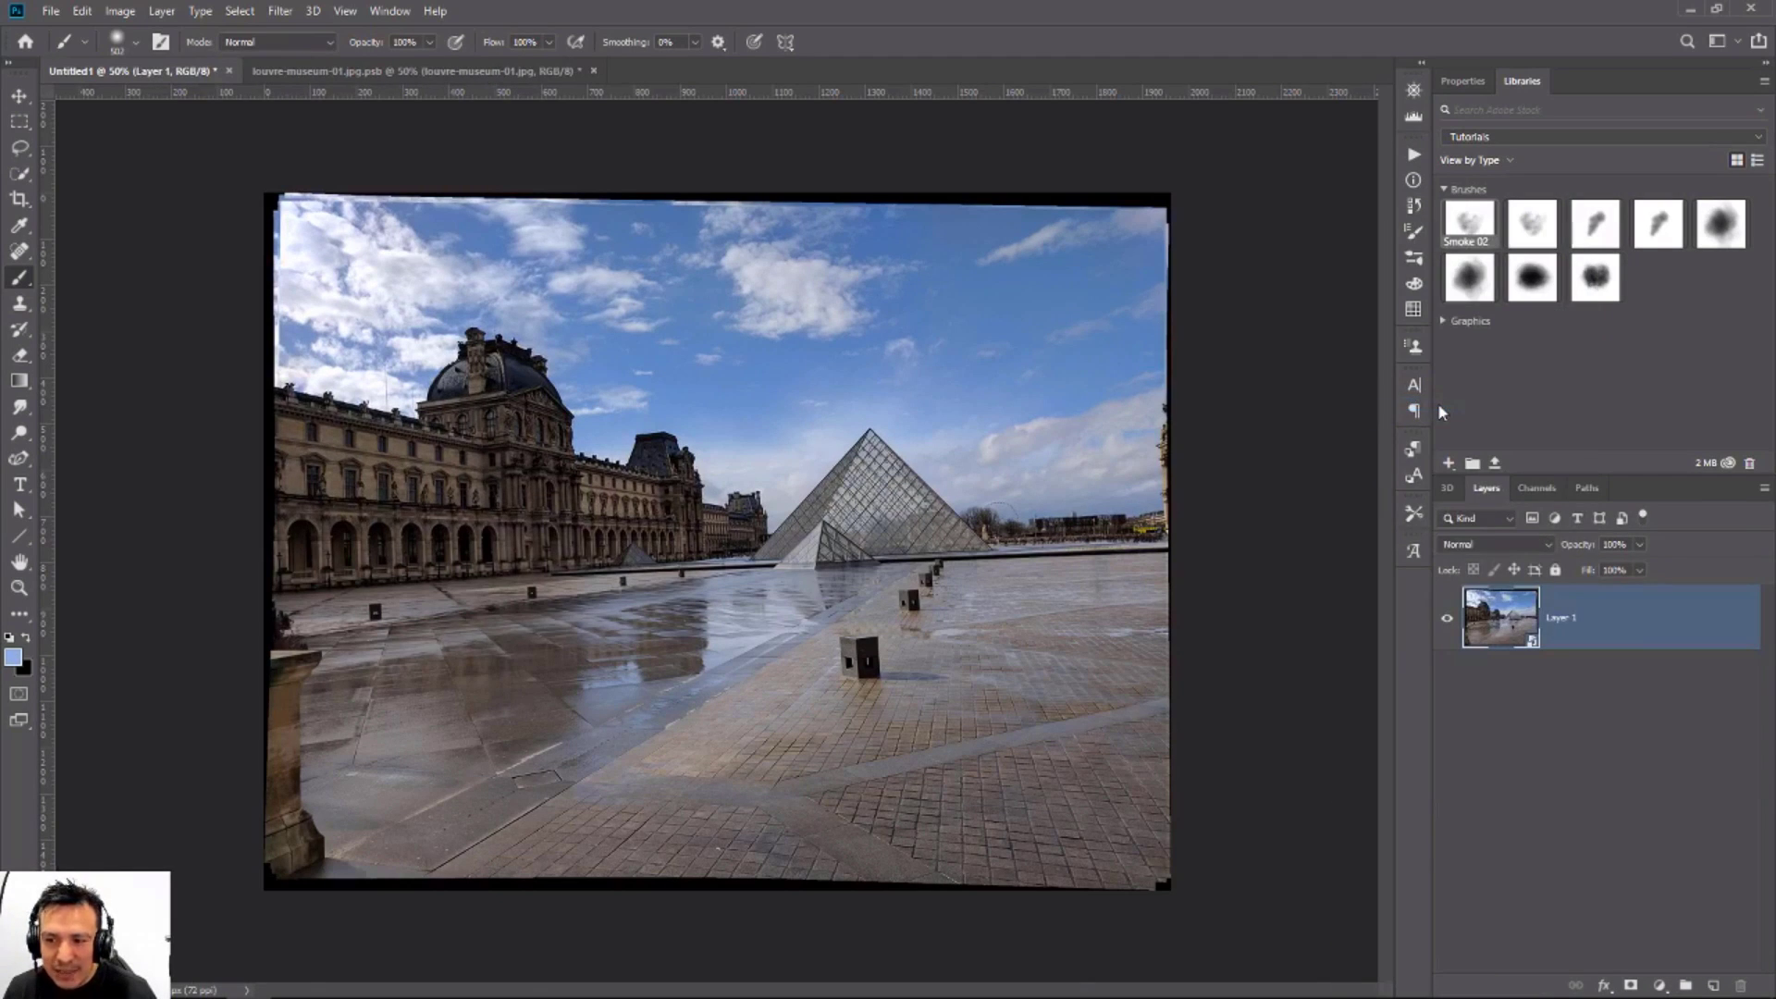
Step: Open the Camera Raw Filter on the smart object and set Highlights to -82, Shadows to +93, Clarity to +57 and Vibrance to +46
{"action": "left_click", "coordinate": [280, 11]}
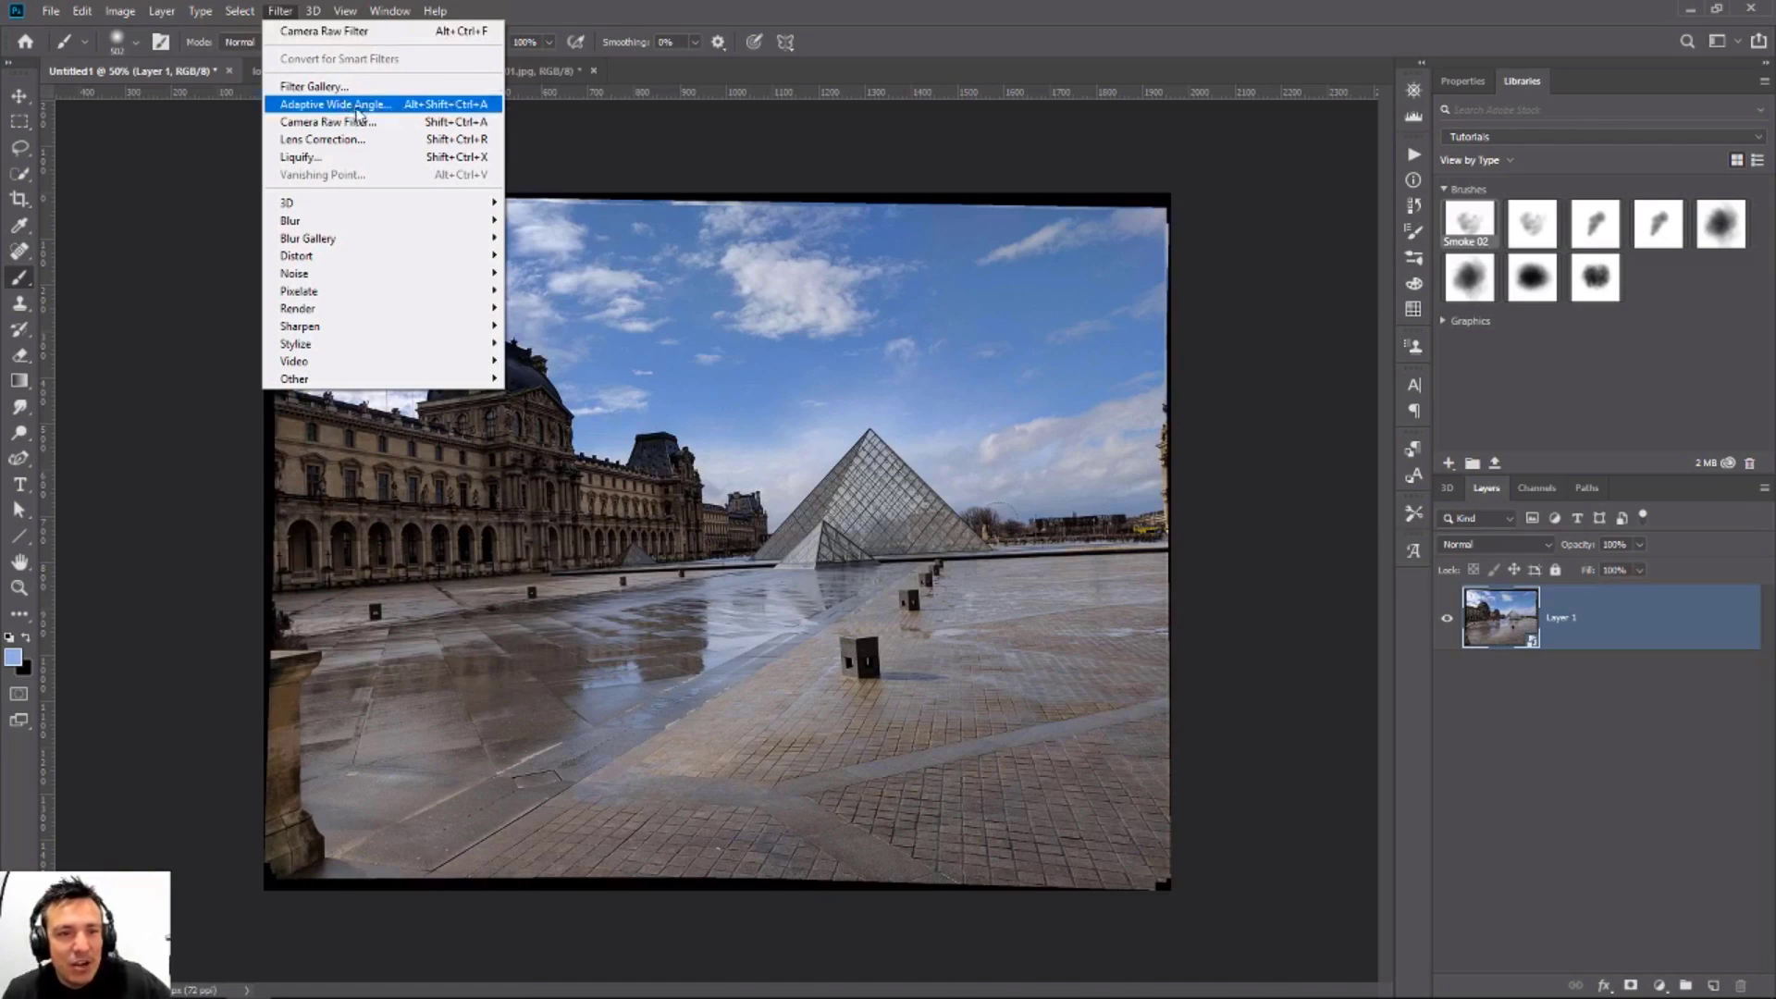
{"action": "left_click", "coordinate": [329, 121]}
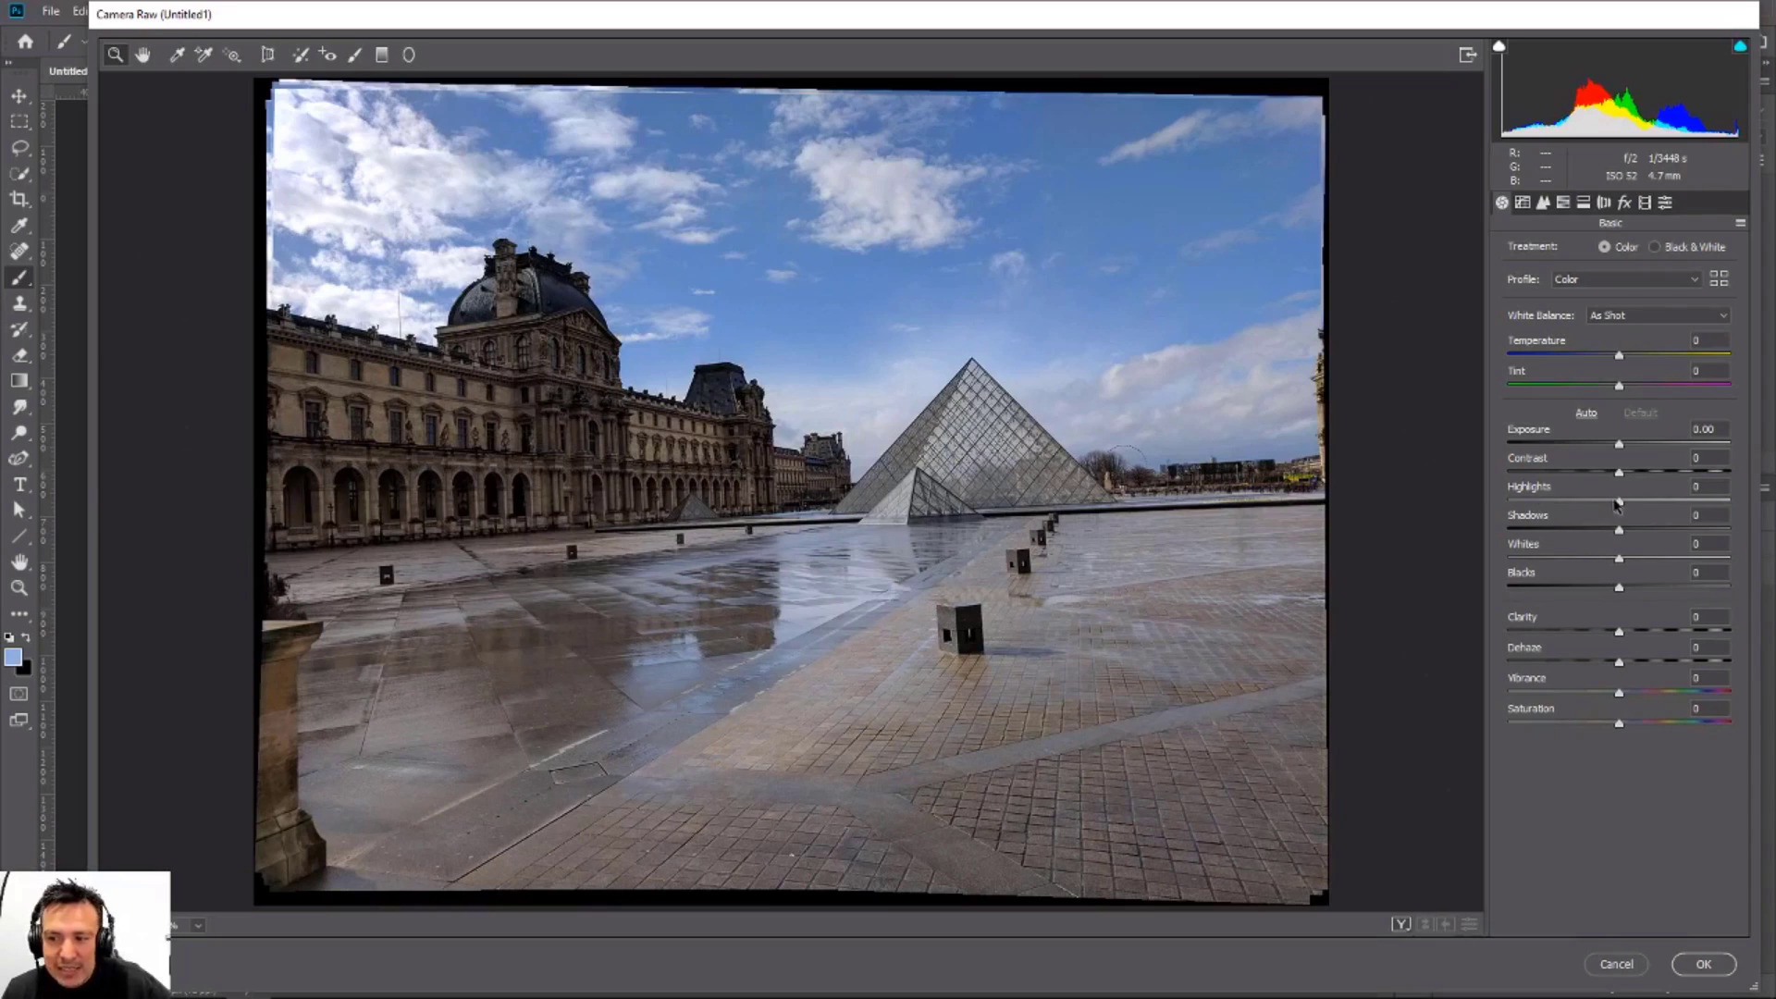
{"action": "left_click_drag", "start_coordinate": [1620, 506], "coordinate": [1722, 532]}
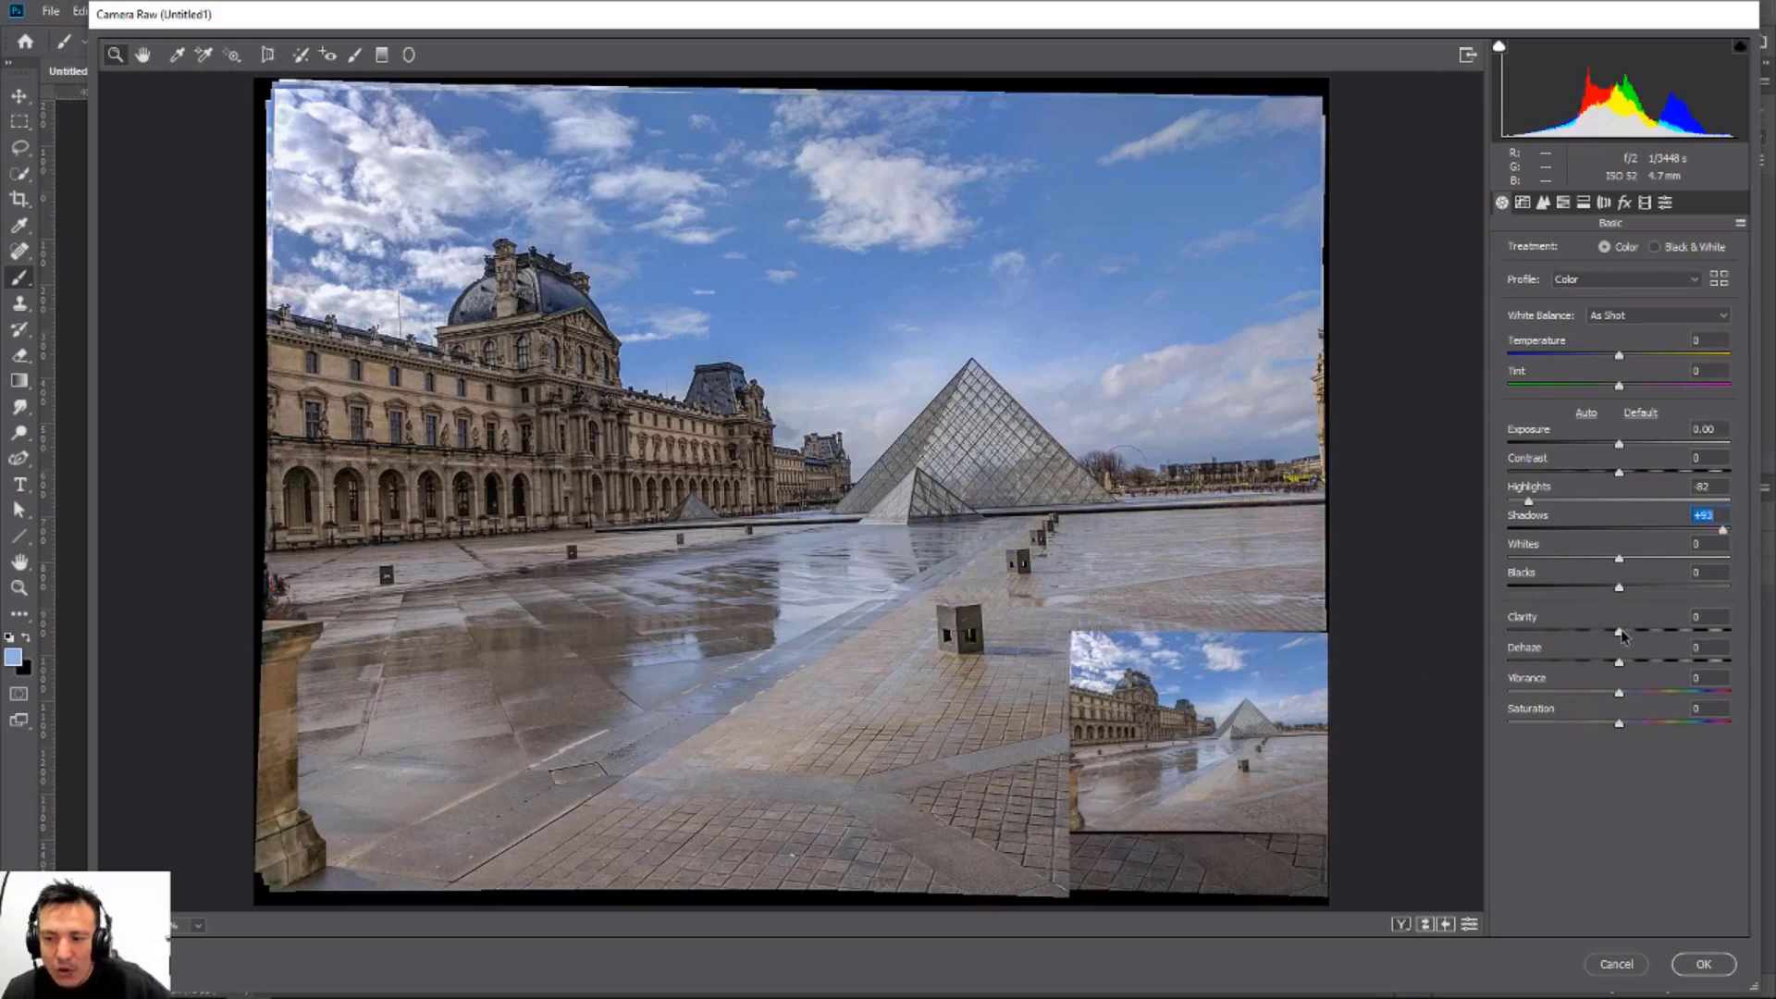
{"action": "left_click_drag", "start_coordinate": [1620, 635], "coordinate": [1679, 633]}
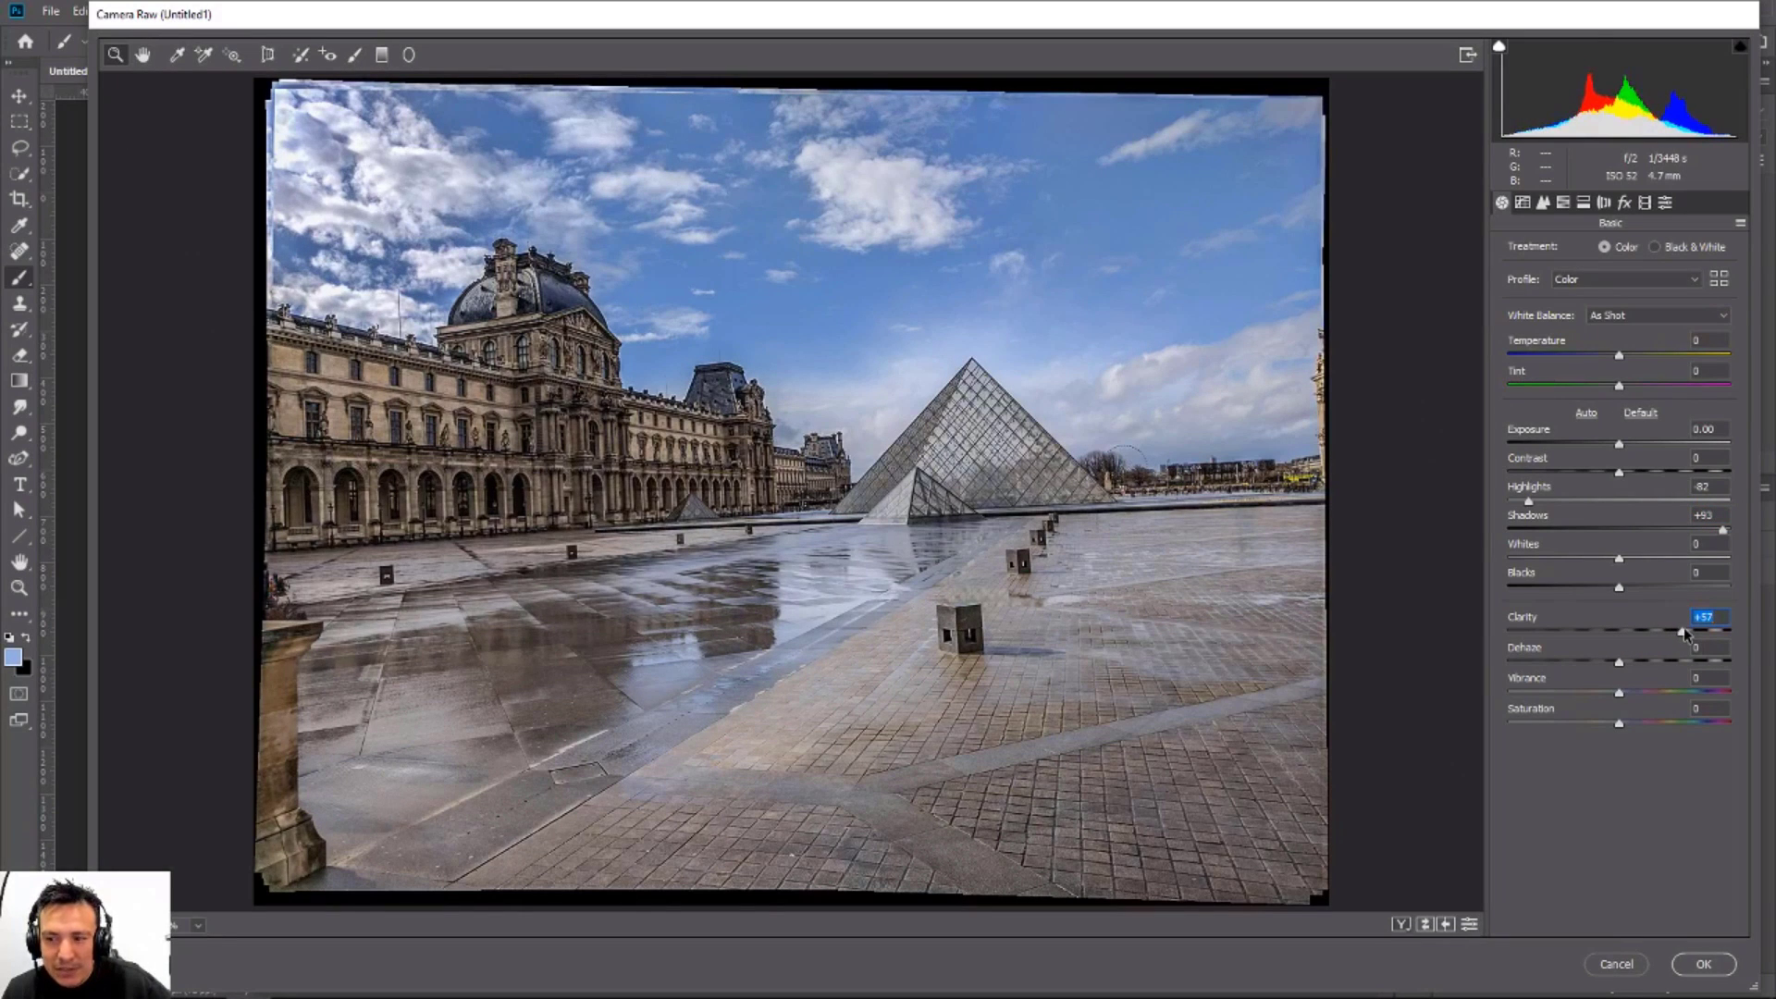
{"action": "left_click_drag", "start_coordinate": [1618, 692], "coordinate": [1670, 692]}
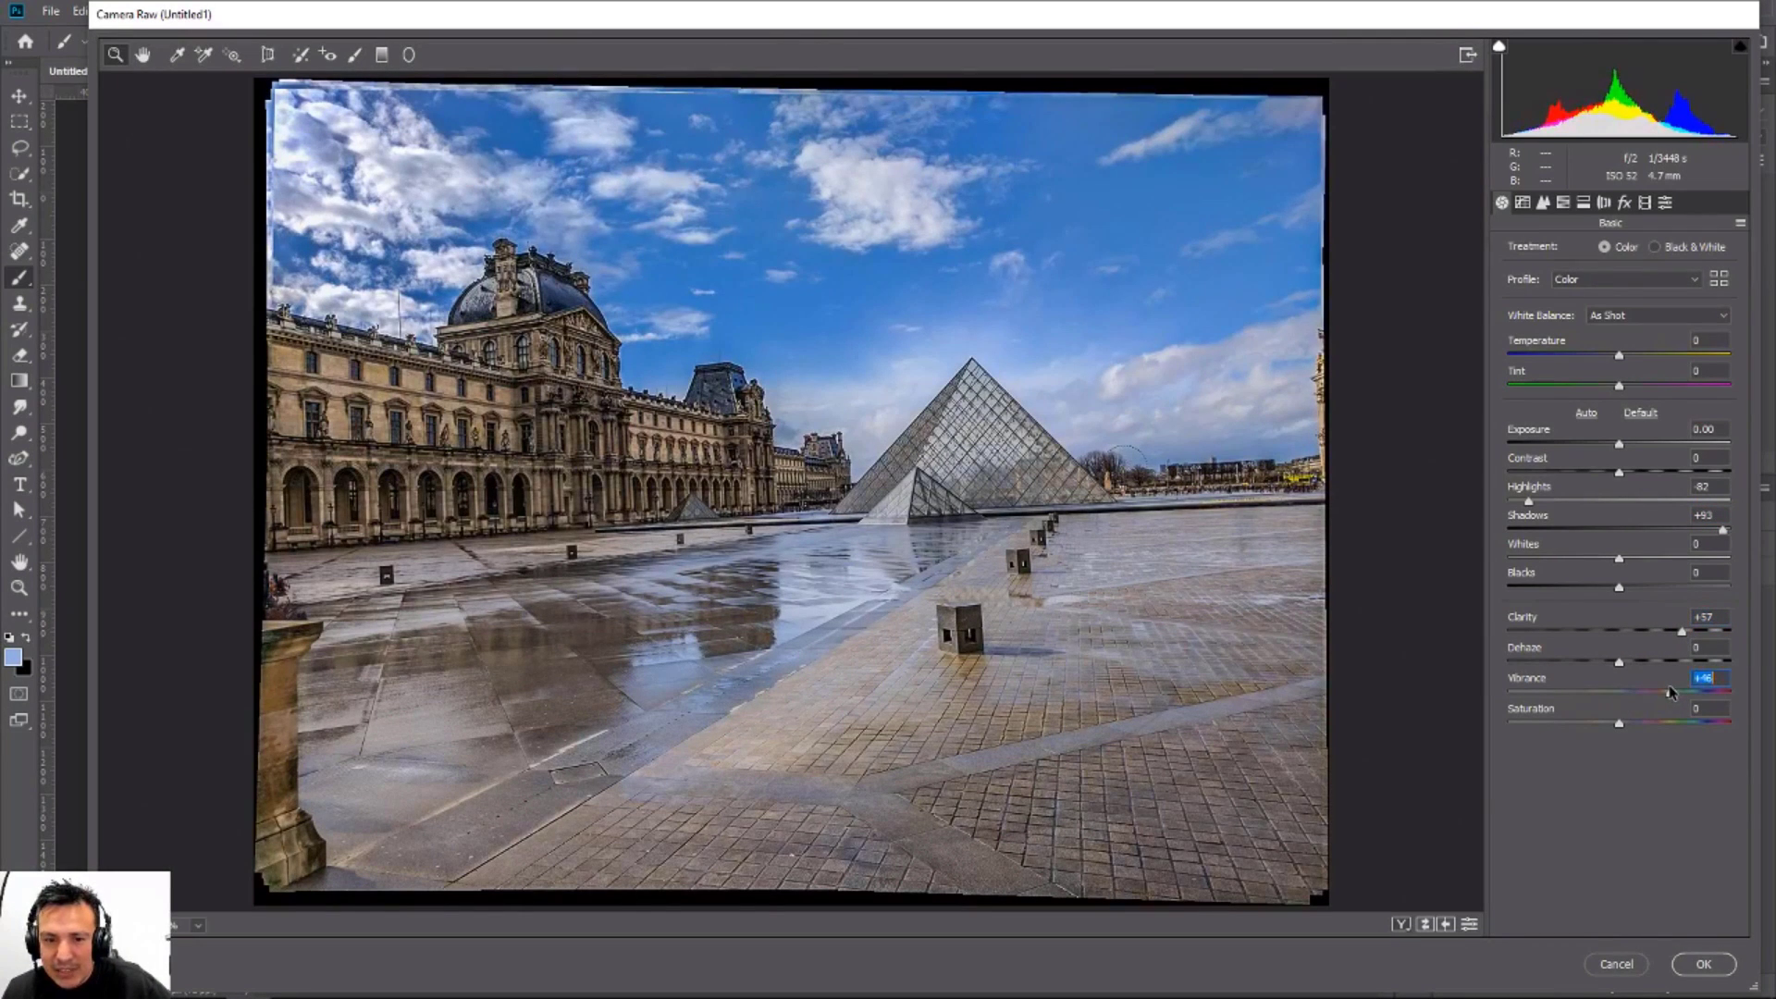
Step: Set the Camera Raw sharpening amount to 36 and apply the filter
{"action": "left_click", "coordinate": [1542, 202]}
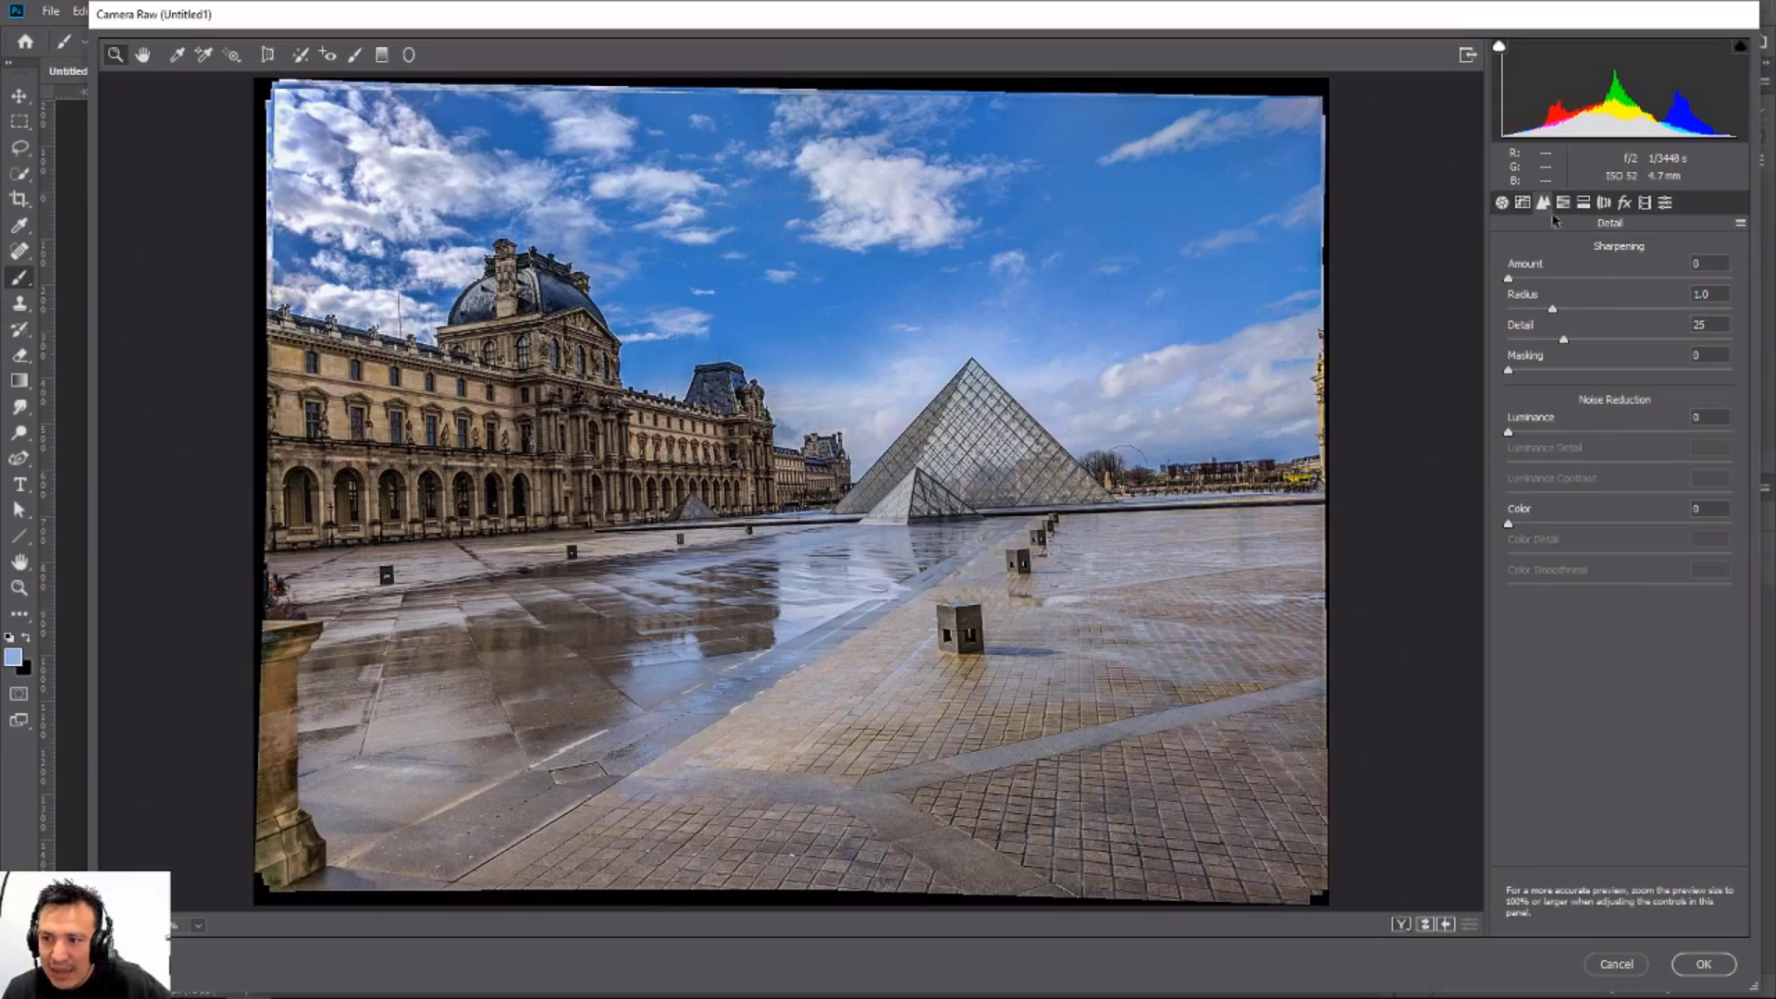
{"action": "mouse_move", "coordinate": [1565, 279]}
{"action": "left_mouse_down"}
{"action": "mouse_move", "coordinate": [1581, 280]}
{"action": "mouse_move", "coordinate": [1562, 280]}
{"action": "left_mouse_up"}
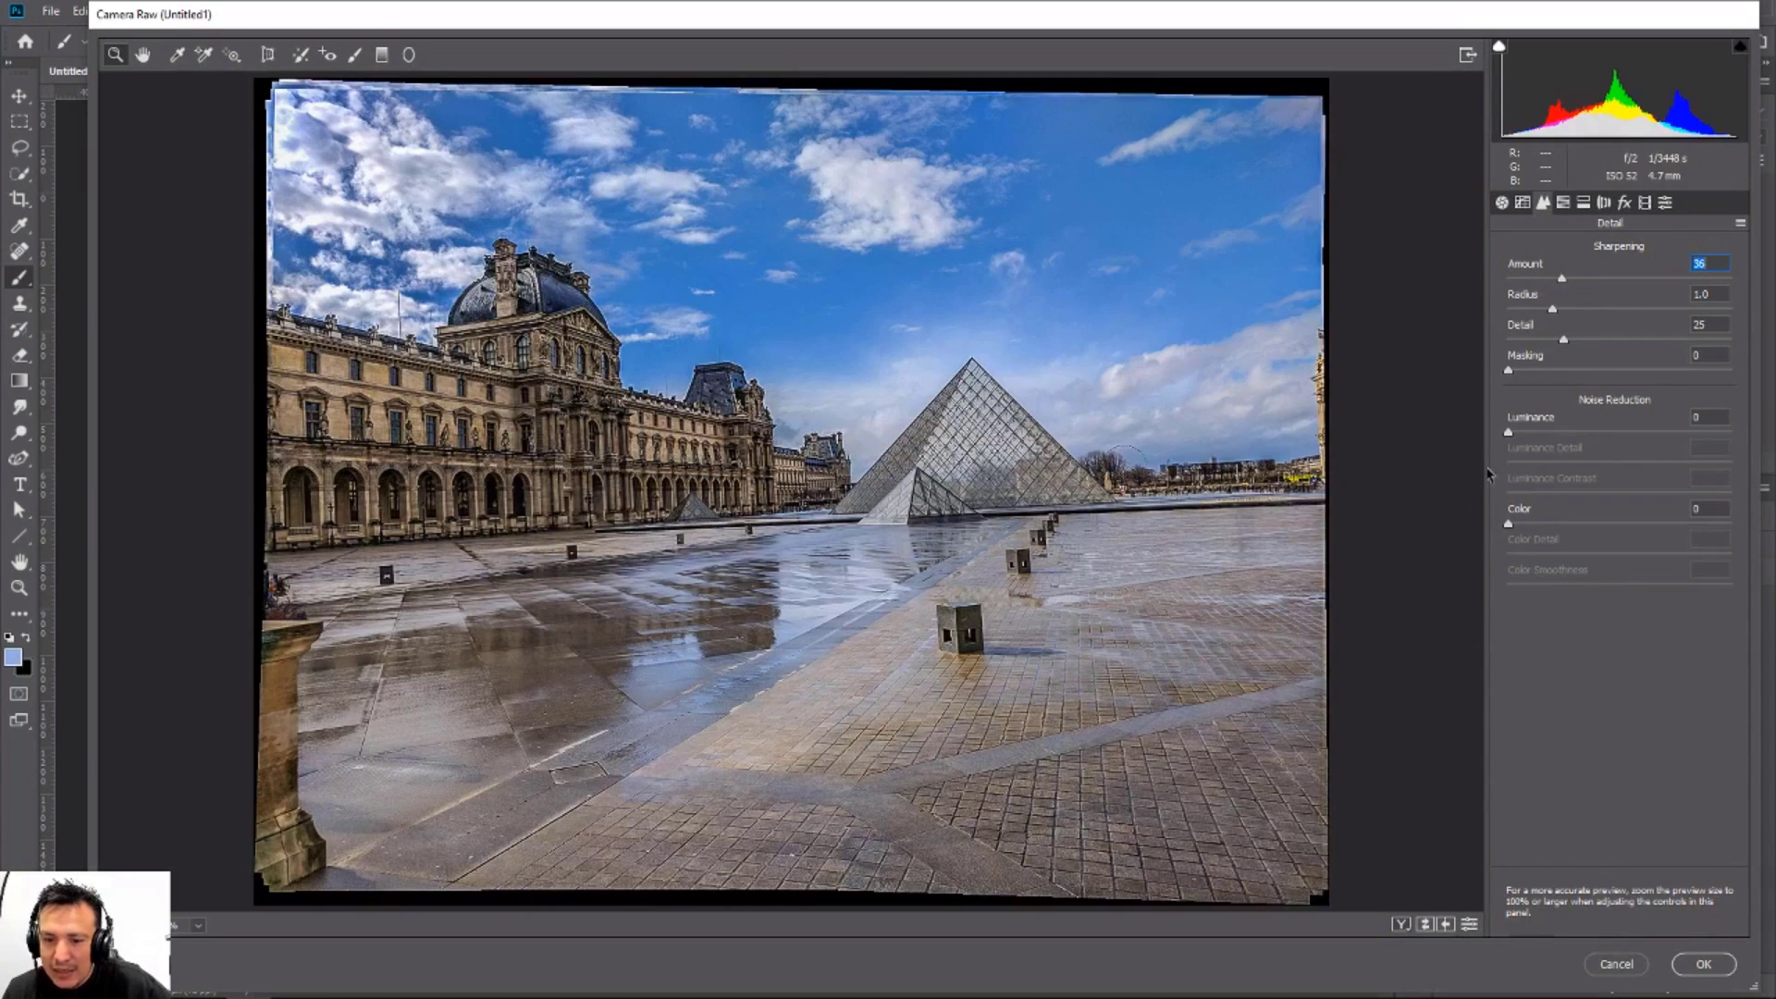
{"action": "left_click", "coordinate": [1703, 963]}
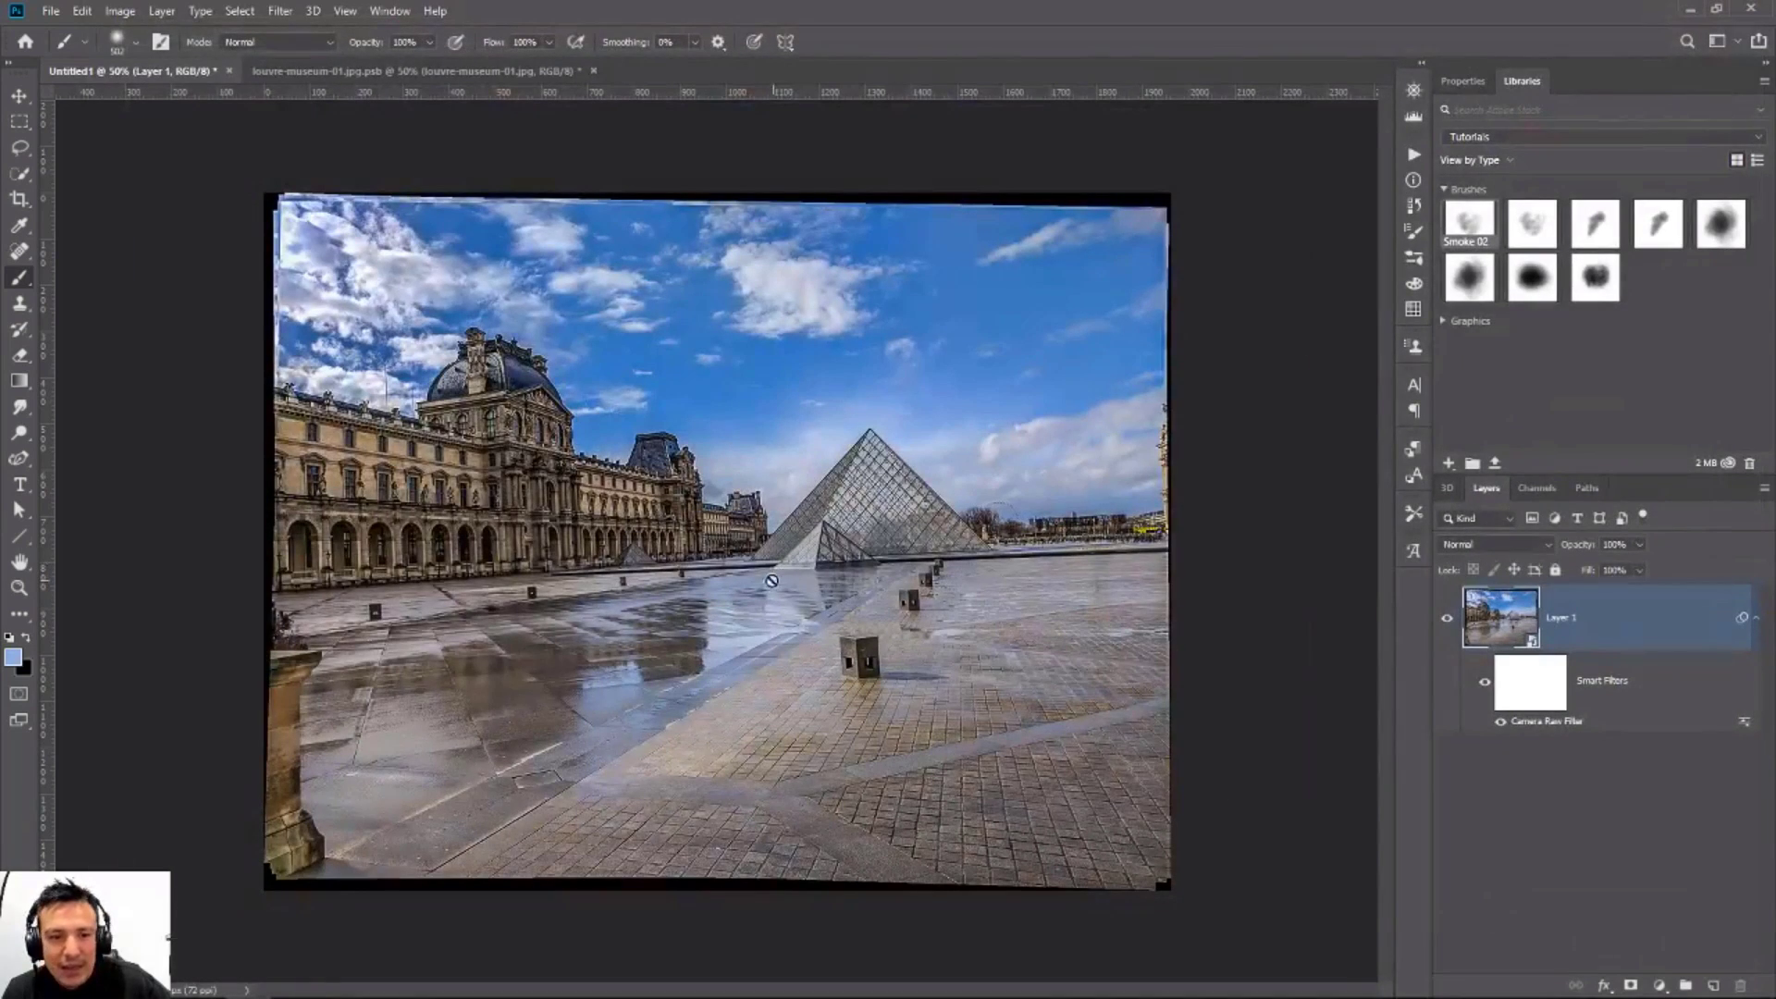
Step: Start a crop and pull in the frame's left, bottom and top edges to exclude the pillar and the black borders
{"action": "left_click", "coordinate": [18, 199]}
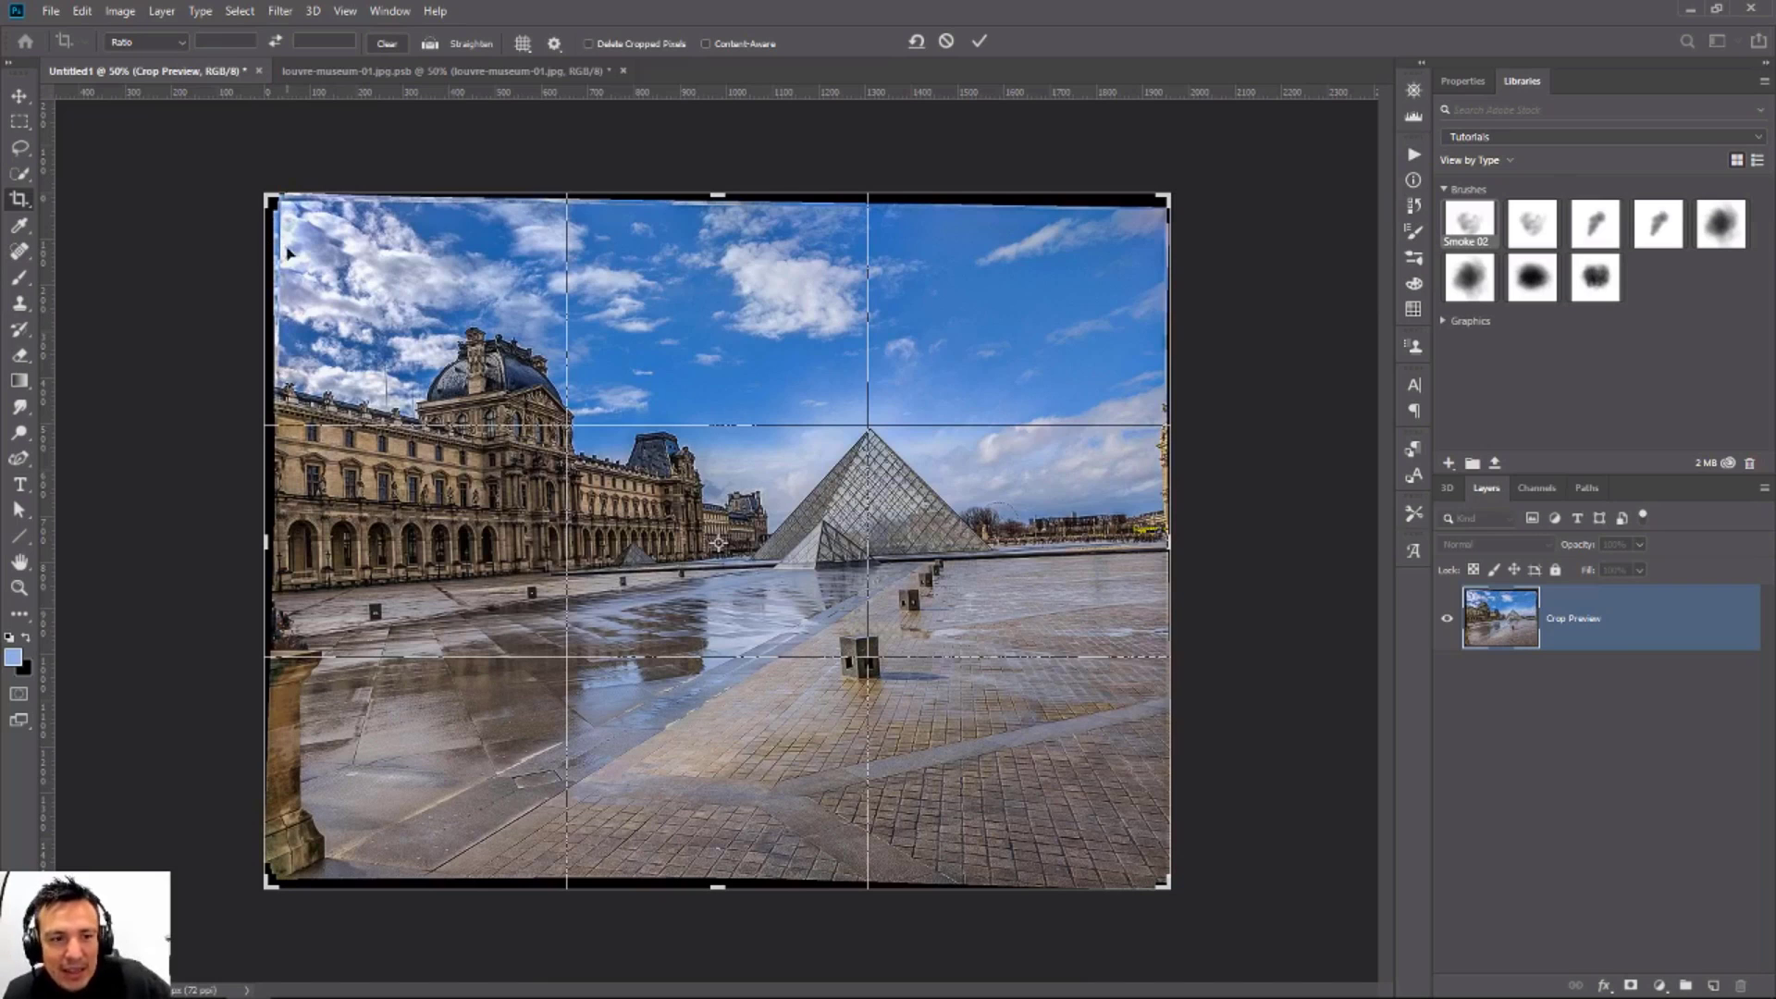
{"action": "left_click_drag", "start_coordinate": [262, 543], "coordinate": [330, 544]}
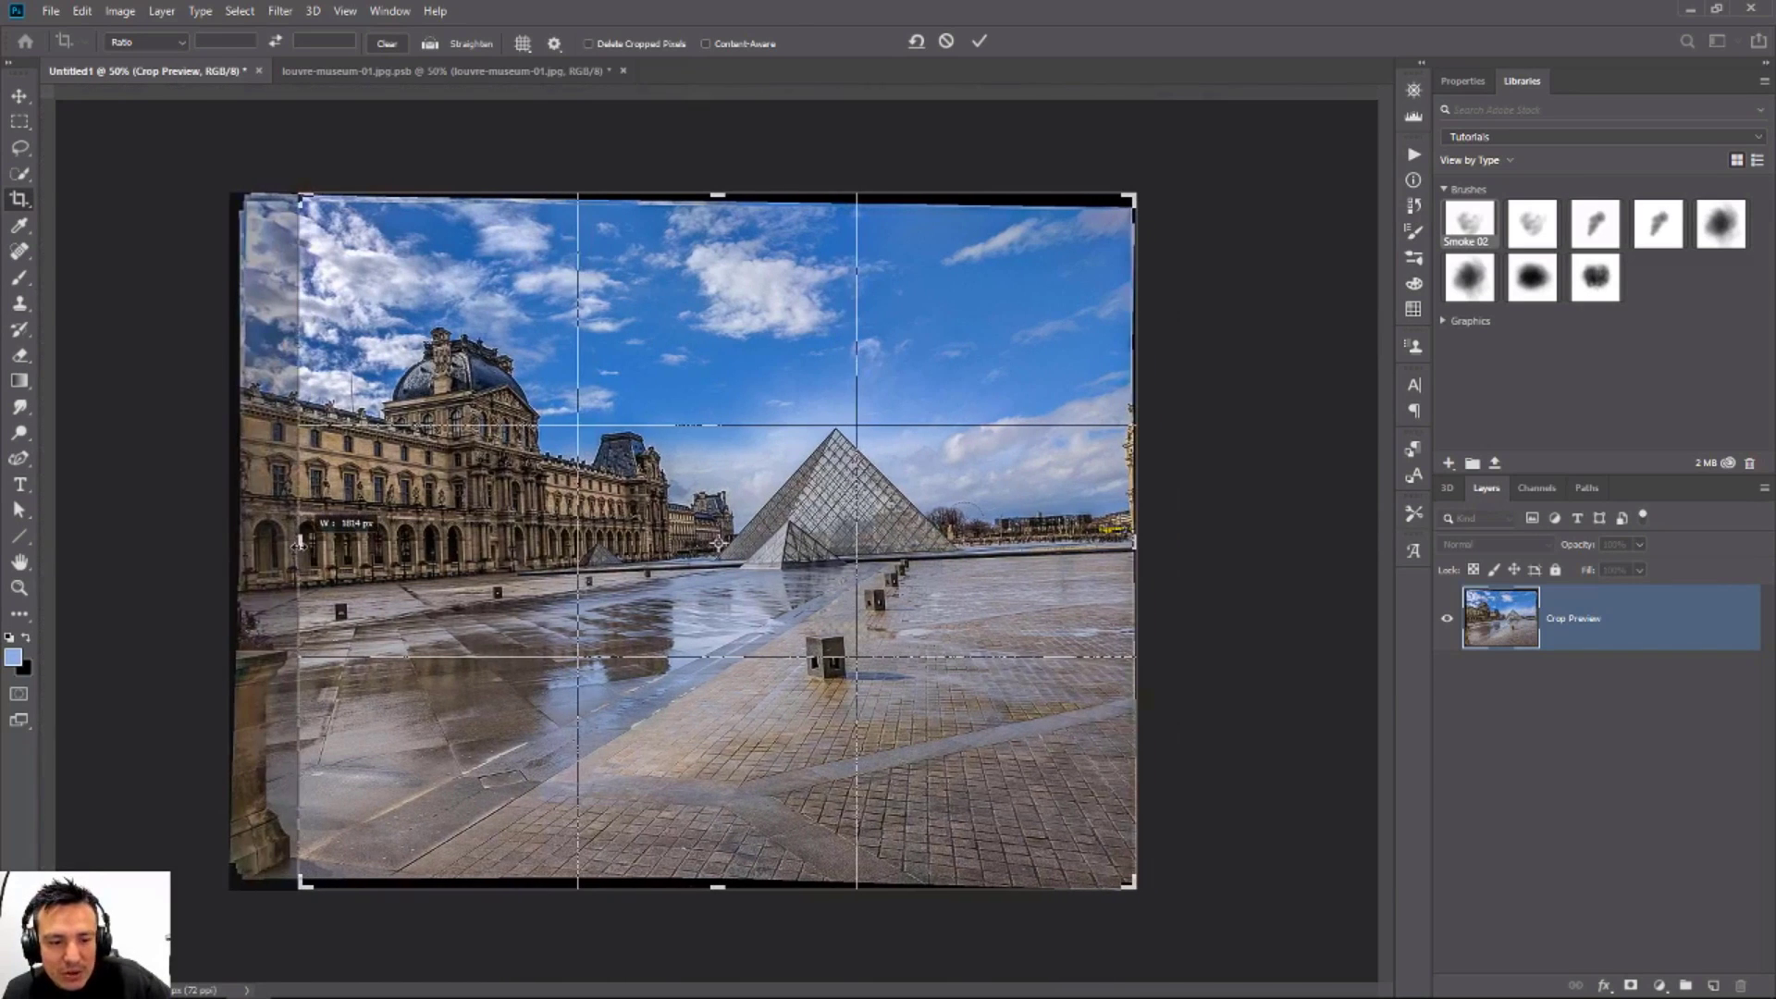
{"action": "left_click_drag", "start_coordinate": [713, 892], "coordinate": [717, 823]}
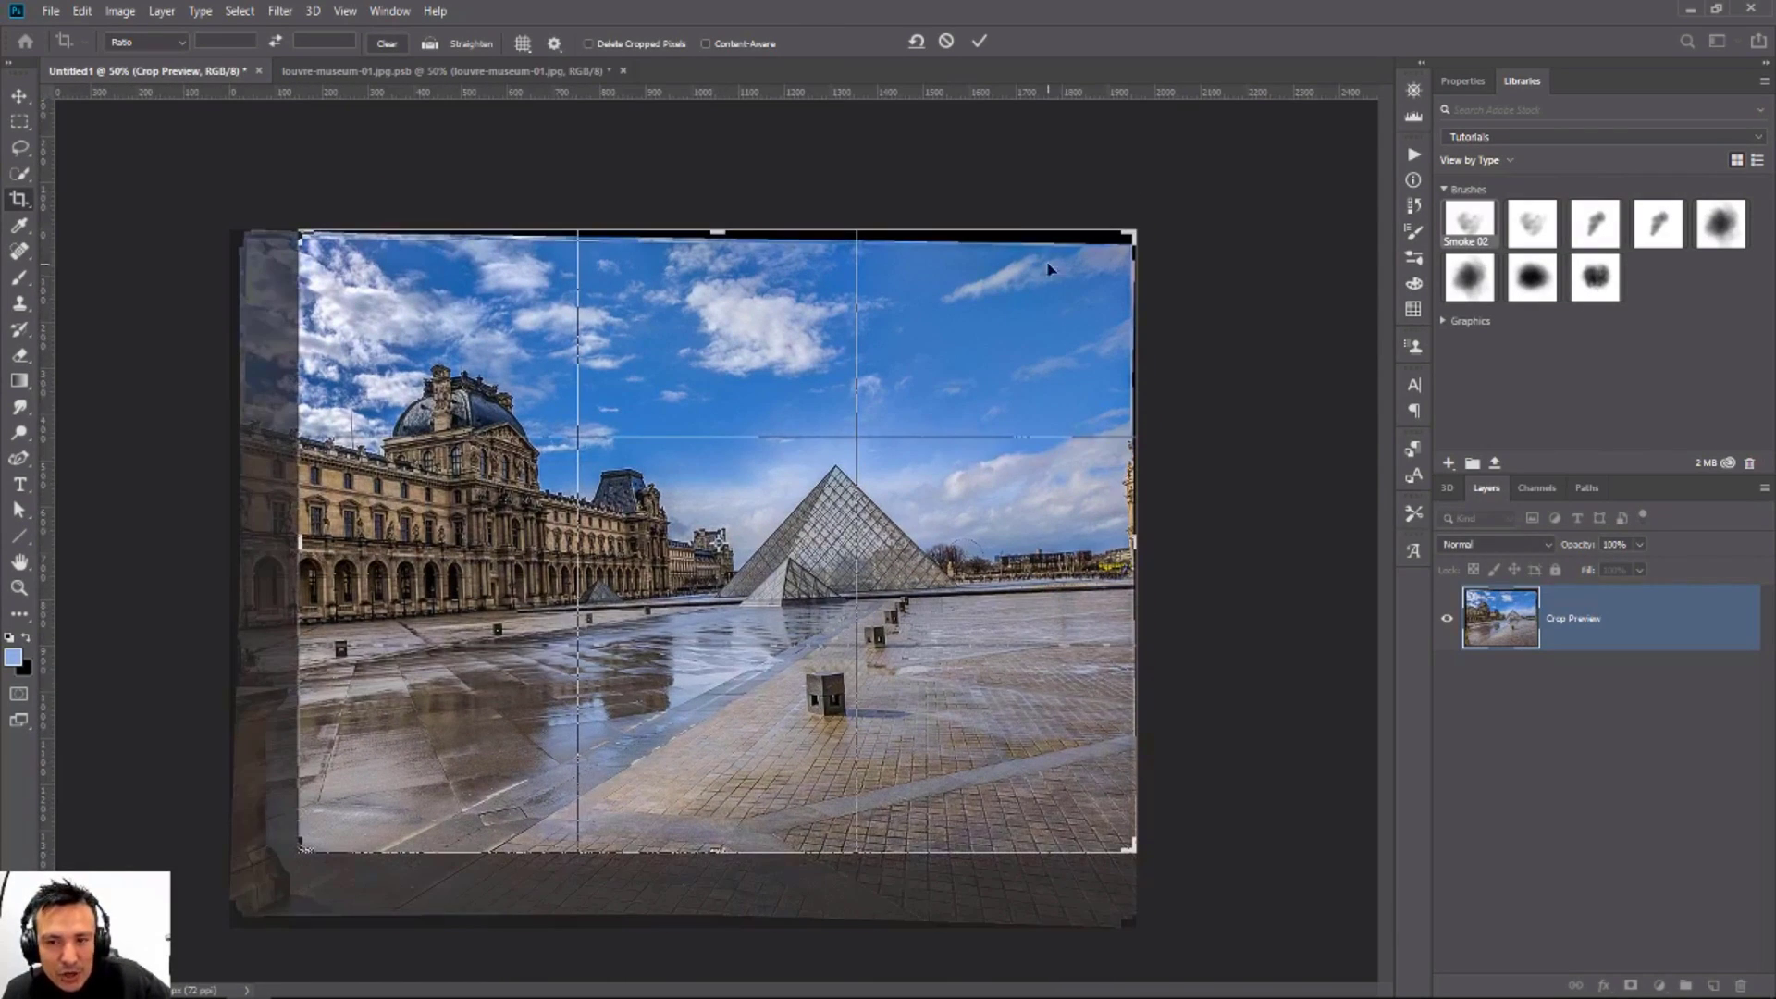
{"action": "mouse_move", "coordinate": [1147, 349]}
{"action": "left_mouse_down"}
{"action": "mouse_move", "coordinate": [1162, 332]}
{"action": "mouse_move", "coordinate": [1145, 338]}
{"action": "left_mouse_up"}
{"action": "left_click_drag", "start_coordinate": [717, 230], "coordinate": [720, 277]}
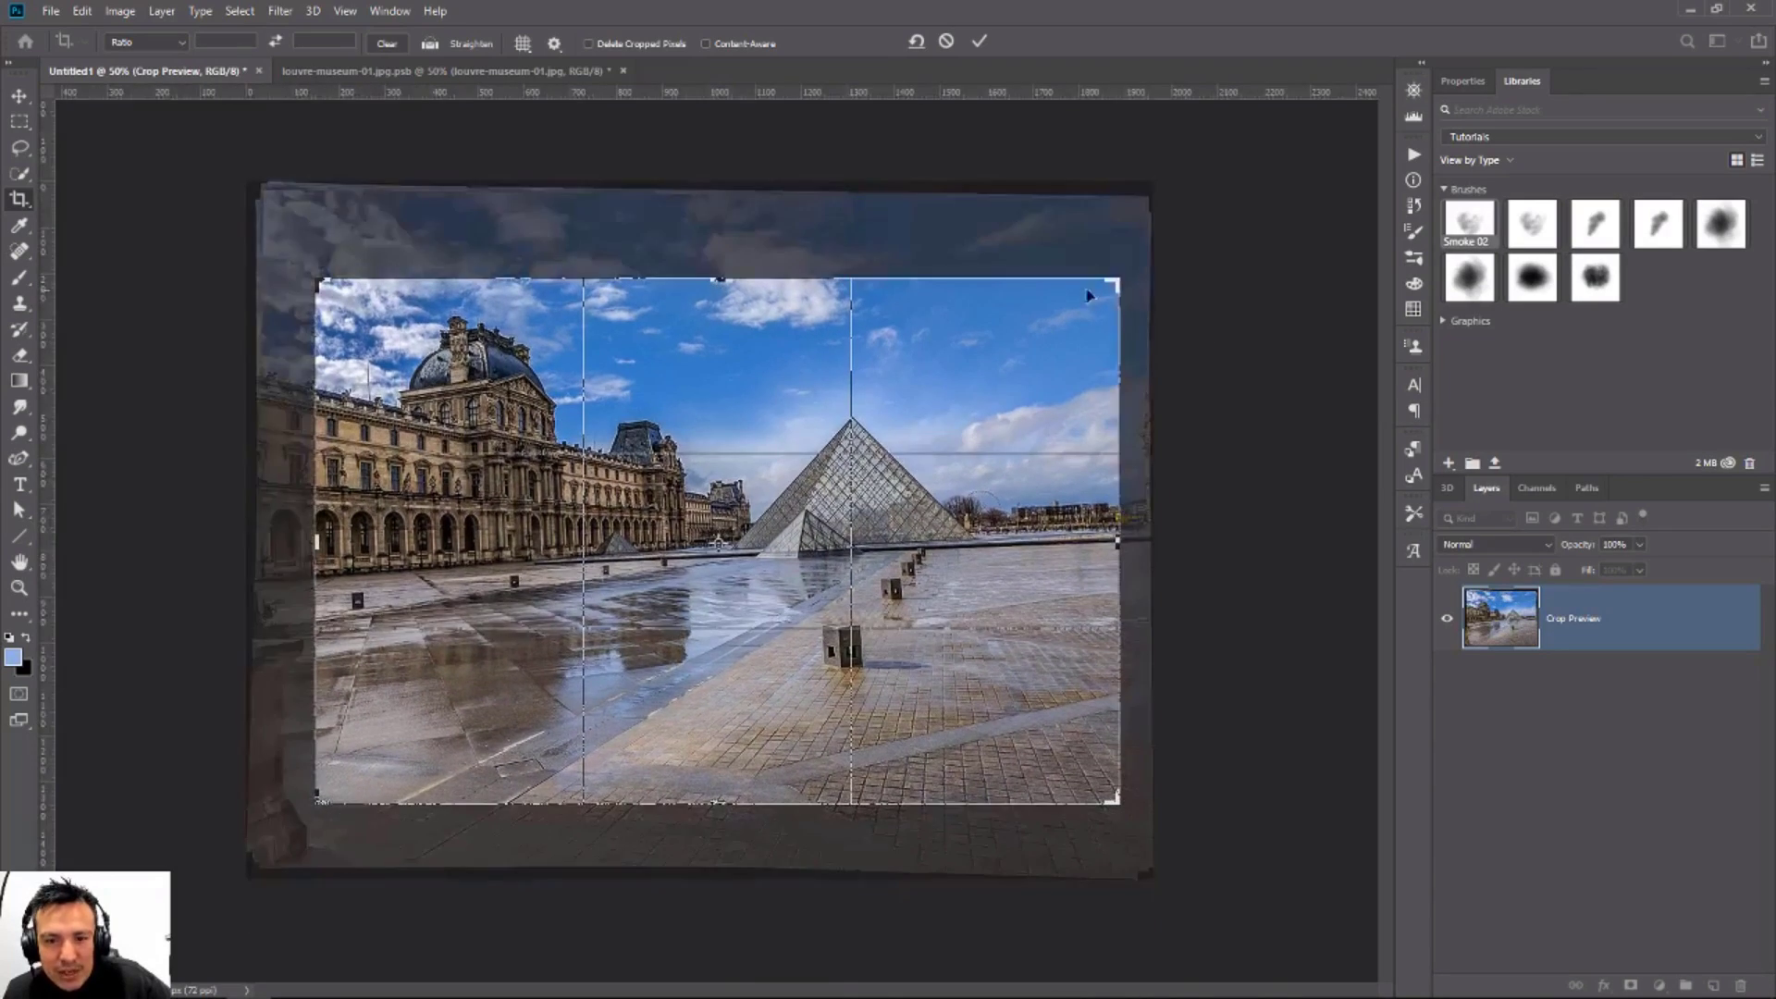
Step: Rotate the photo slightly clockwise within the crop frame, extend the frame a little at its top and right edges, and apply the crop
{"action": "left_click_drag", "start_coordinate": [1134, 268], "coordinate": [1160, 264]}
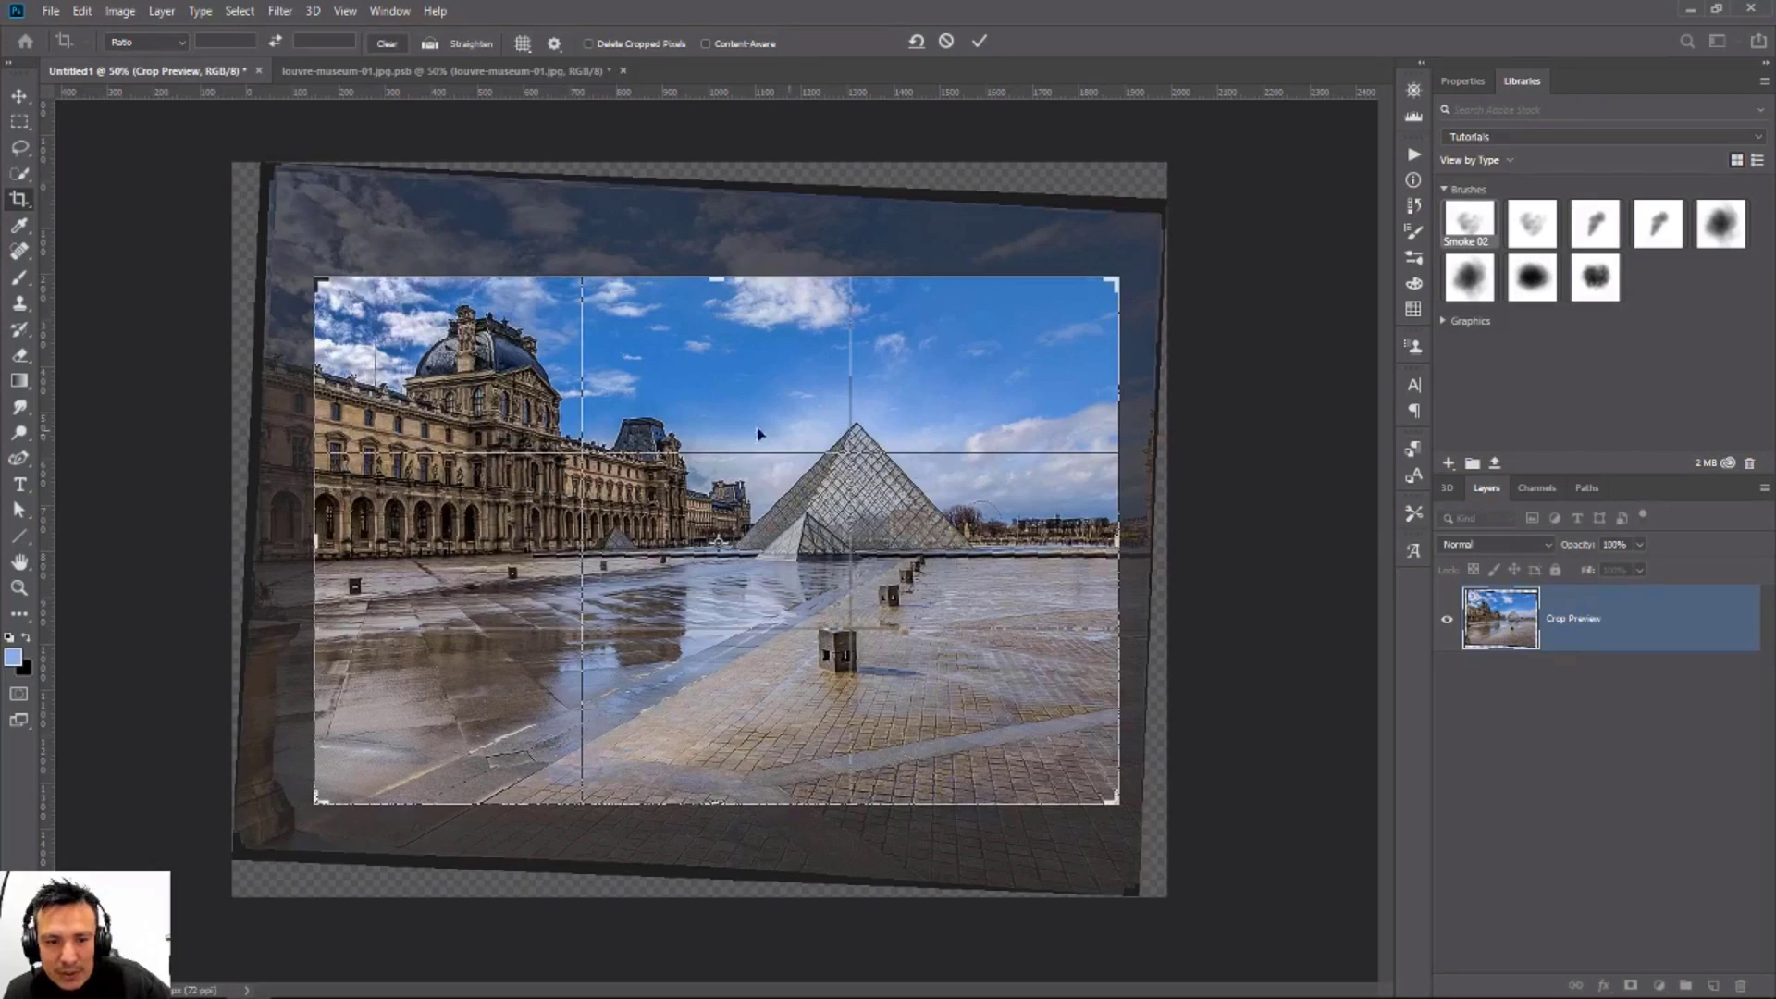
{"action": "left_click_drag", "start_coordinate": [314, 541], "coordinate": [312, 540]}
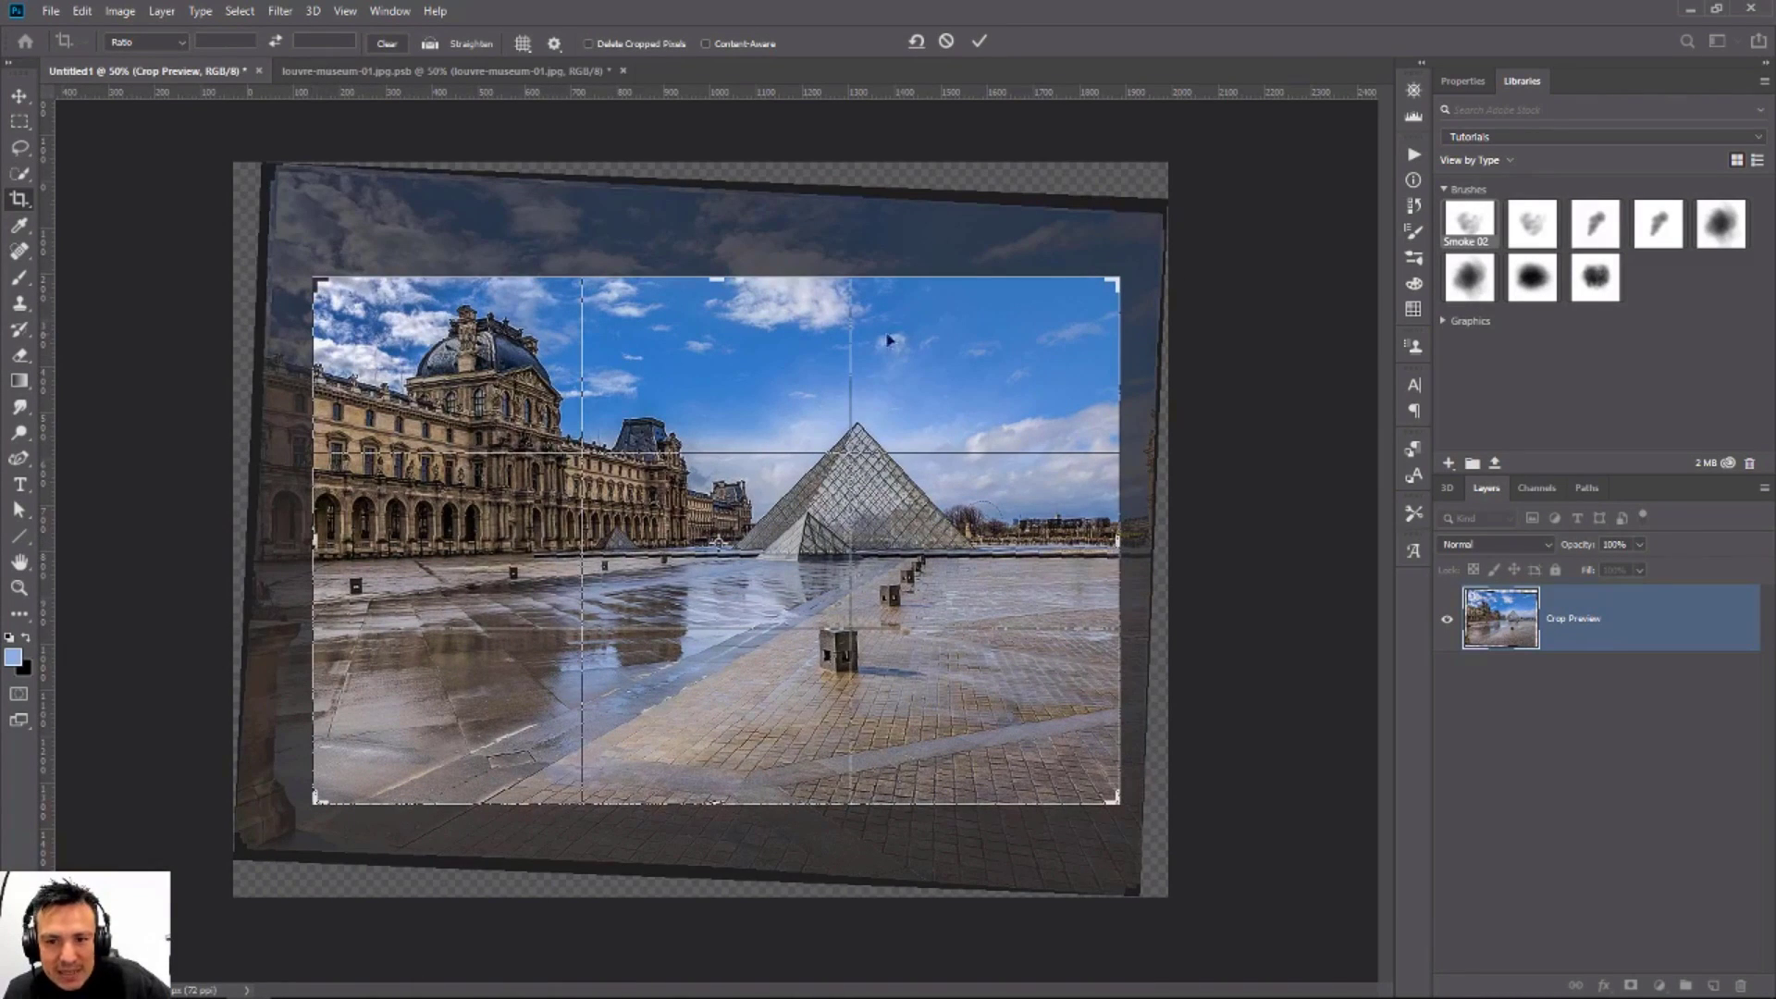
{"action": "left_click_drag", "start_coordinate": [722, 273], "coordinate": [722, 257]}
{"action": "left_click_drag", "start_coordinate": [1125, 541], "coordinate": [1144, 540]}
{"action": "key", "text": "Return"}
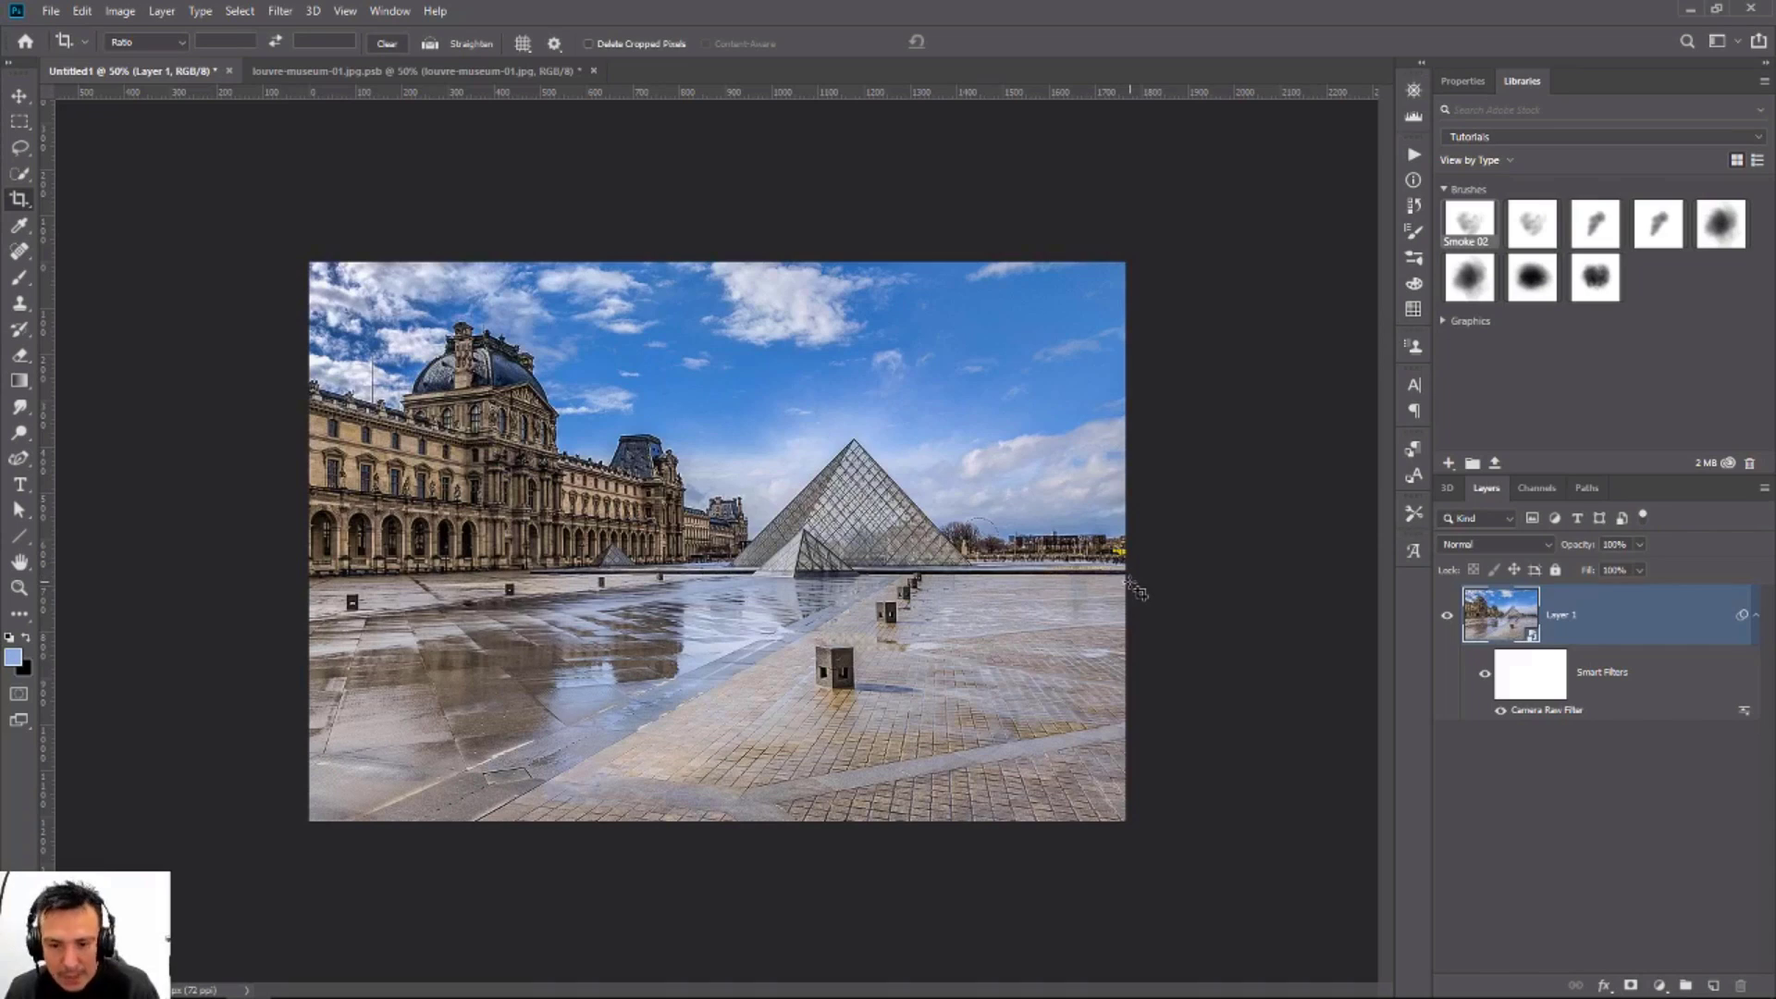
Step: Rotate the cropped photo slightly counterclockwise with the Crop tool to level the horizon, and apply the correction
{"action": "left_click", "coordinate": [19, 198]}
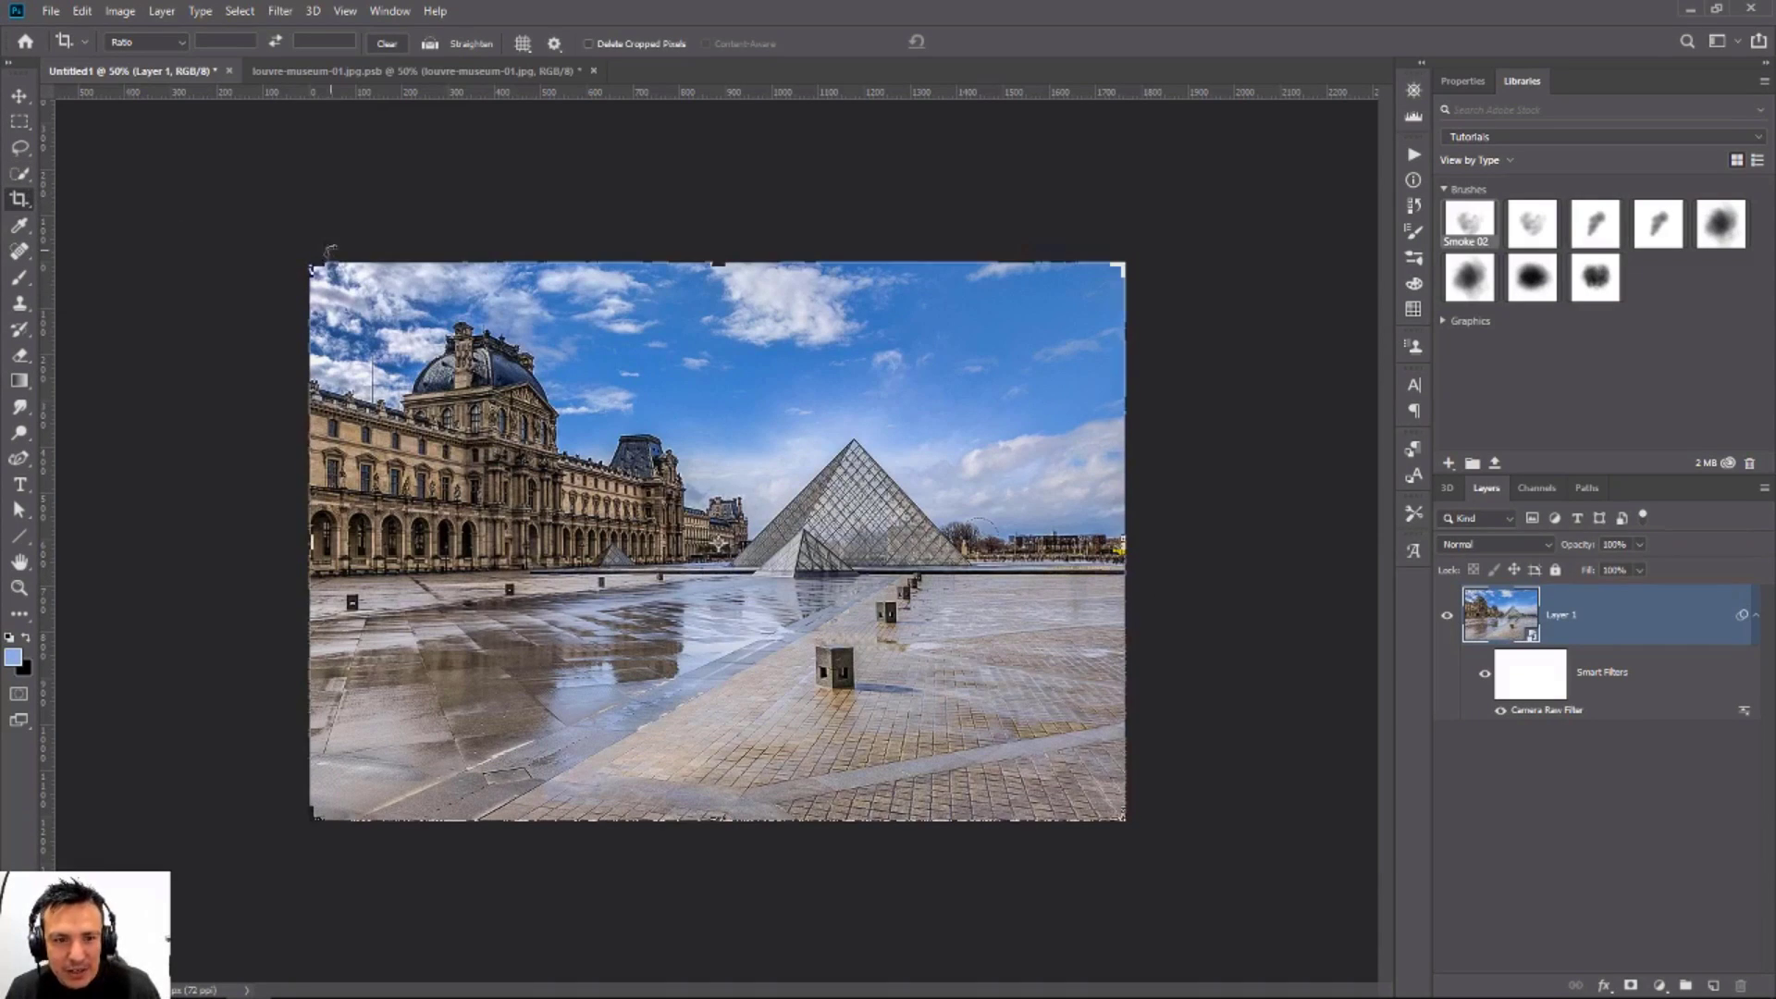
{"action": "left_click_drag", "start_coordinate": [300, 242], "coordinate": [284, 254]}
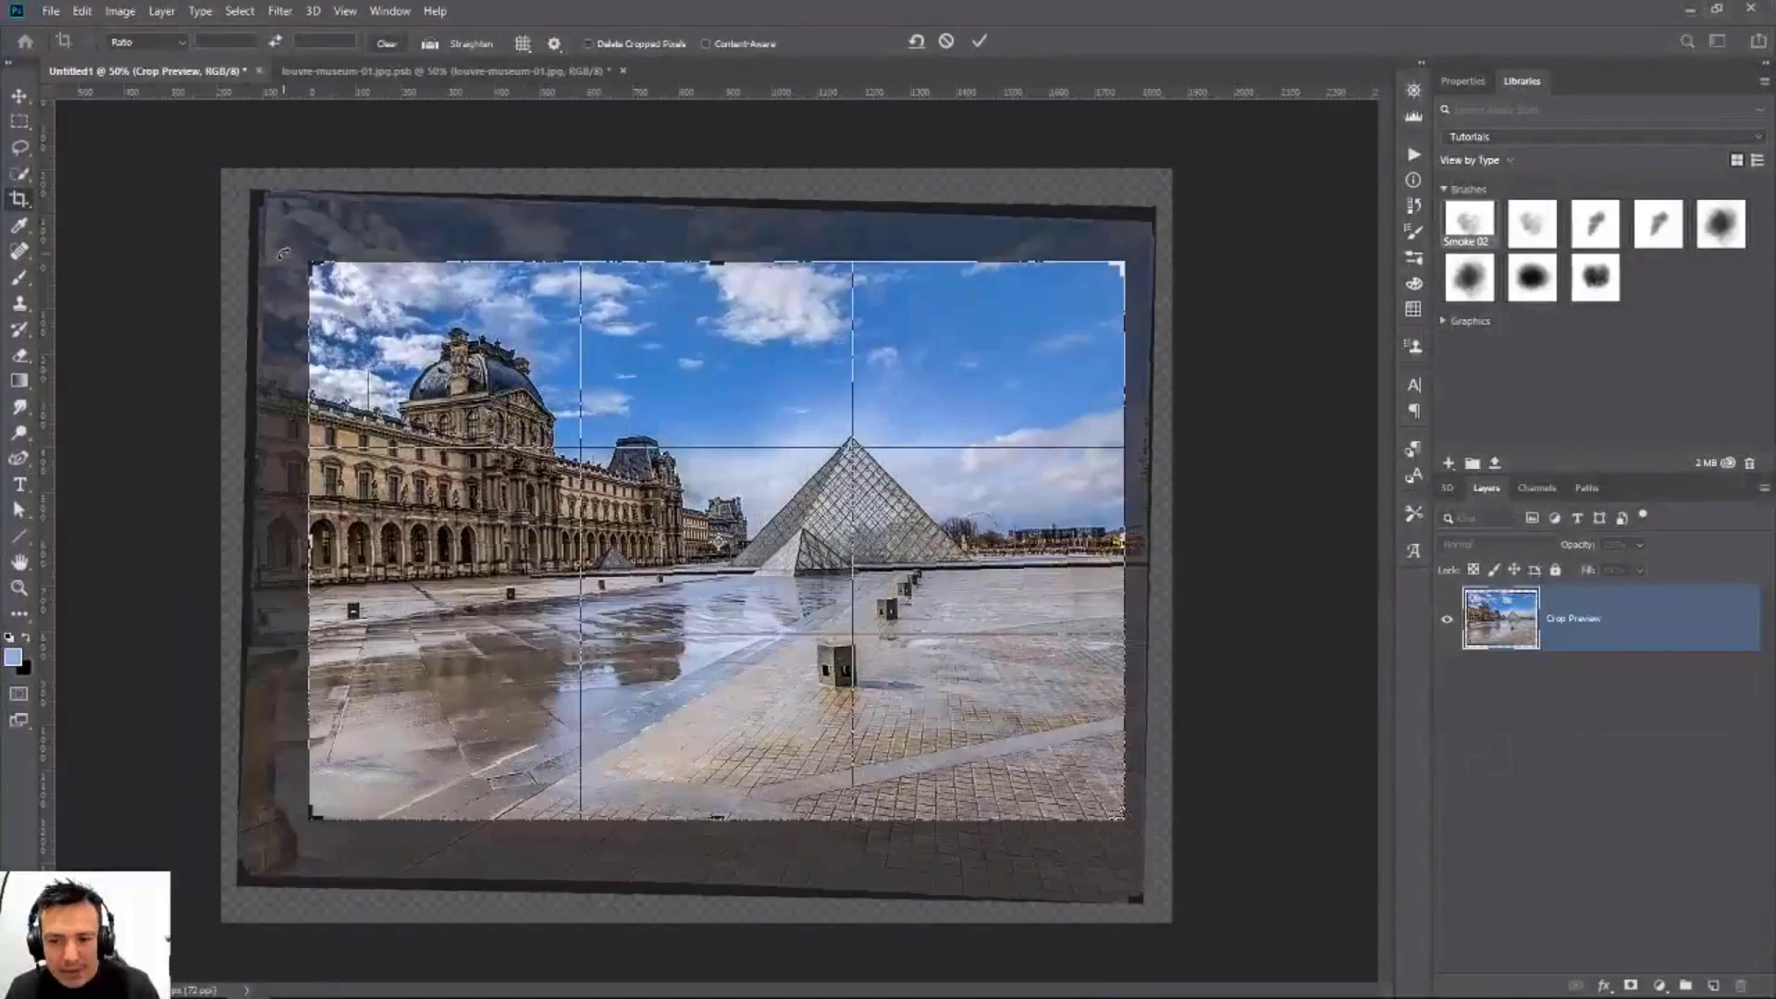
{"action": "key", "text": "Return"}
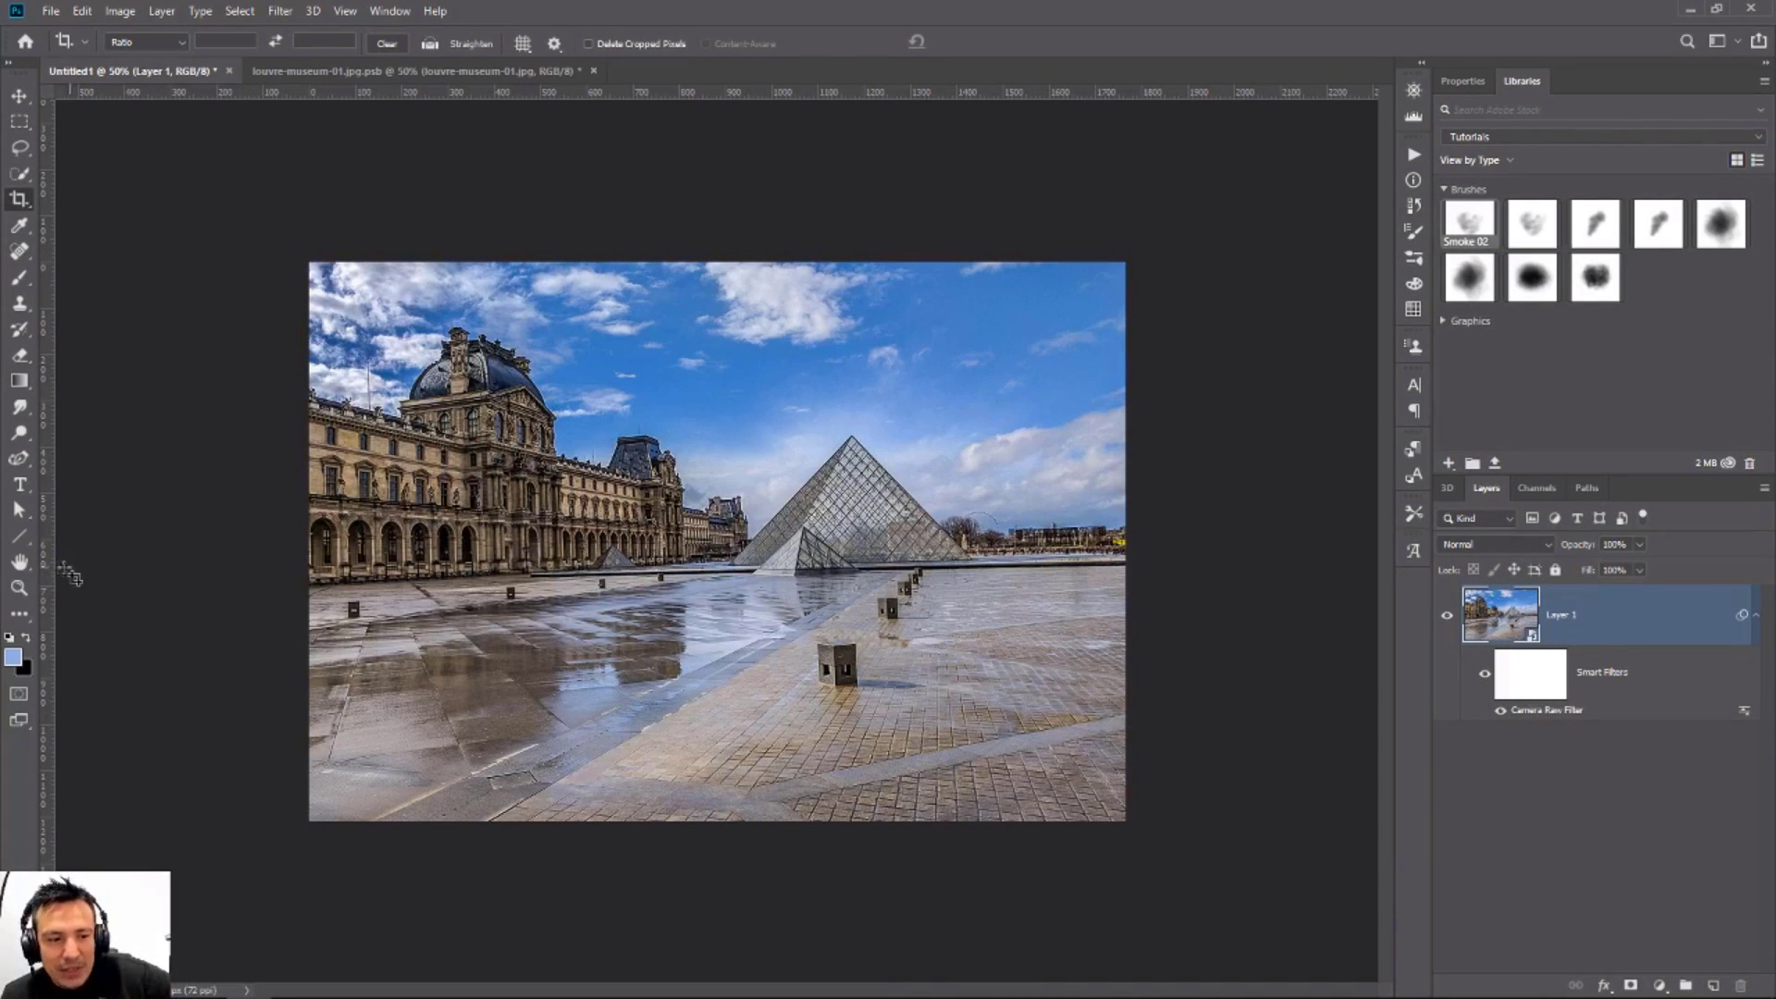
Step: Inspect the cropped Louvre photo both fitted to the window and at a reduced zoom level
{"action": "double_click", "coordinate": [19, 561]}
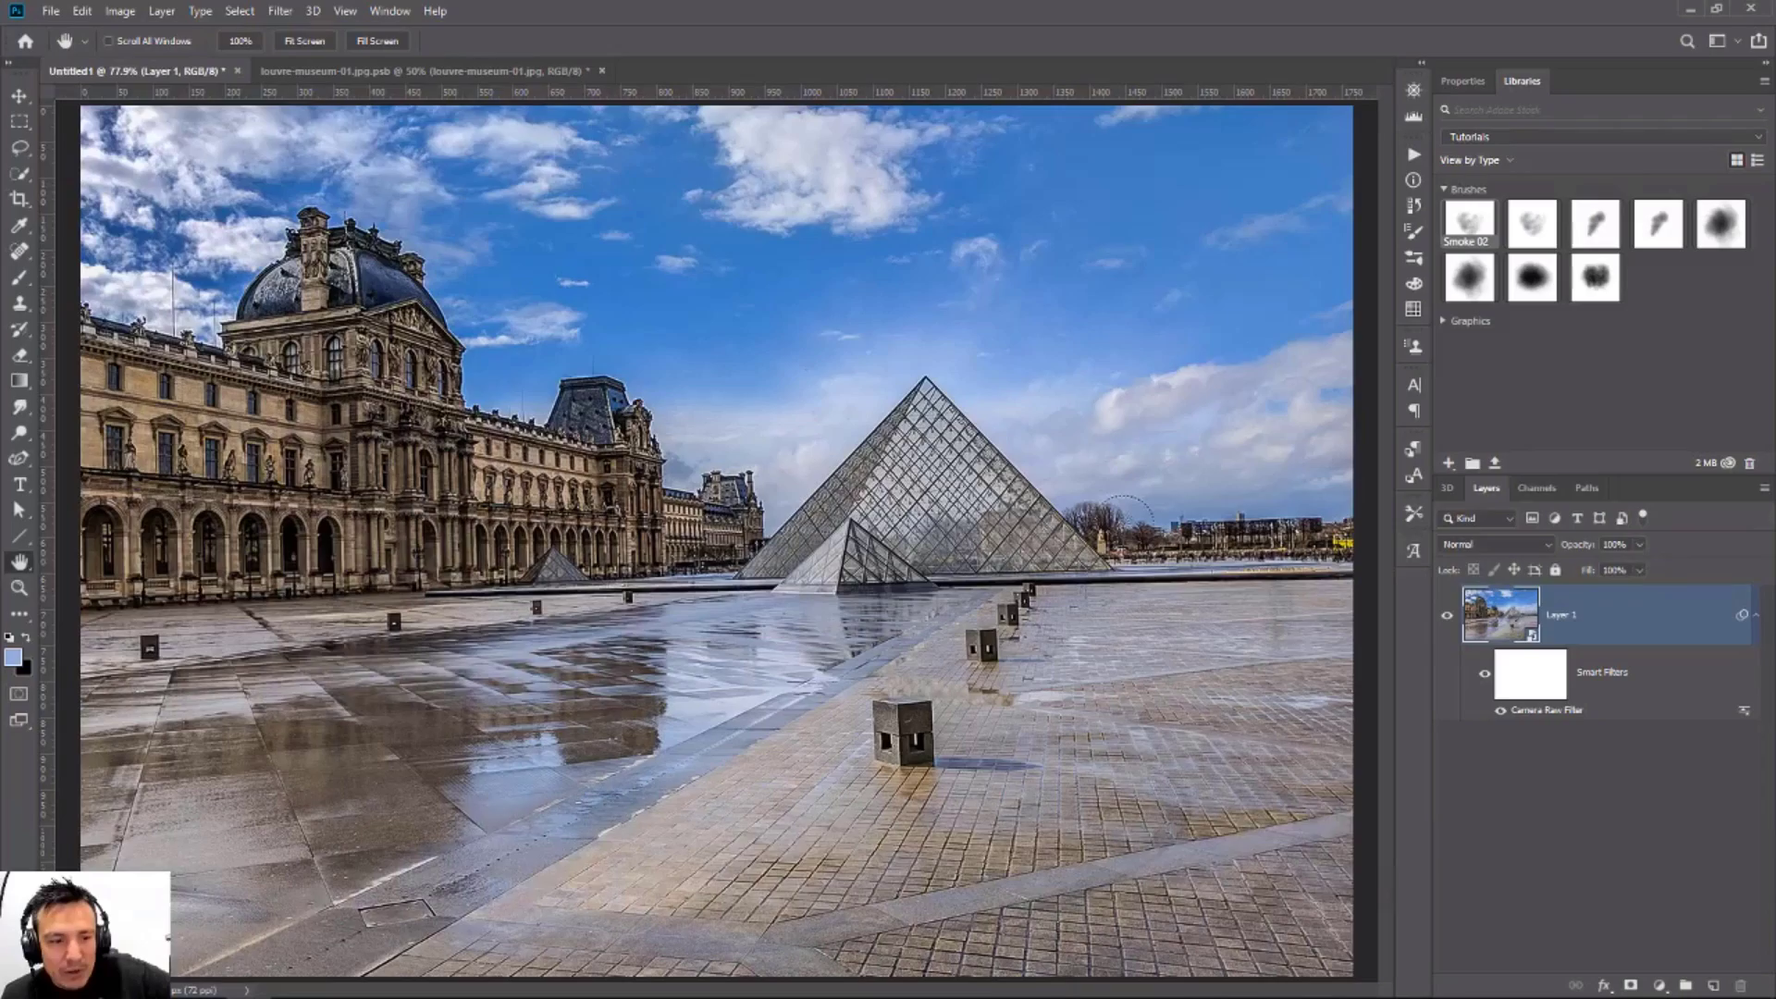
{"action": "double_click", "coordinate": [20, 588]}
{"action": "right_click", "coordinate": [552, 582]}
{"action": "left_click", "coordinate": [573, 588]}
{"action": "right_click", "coordinate": [574, 586]}
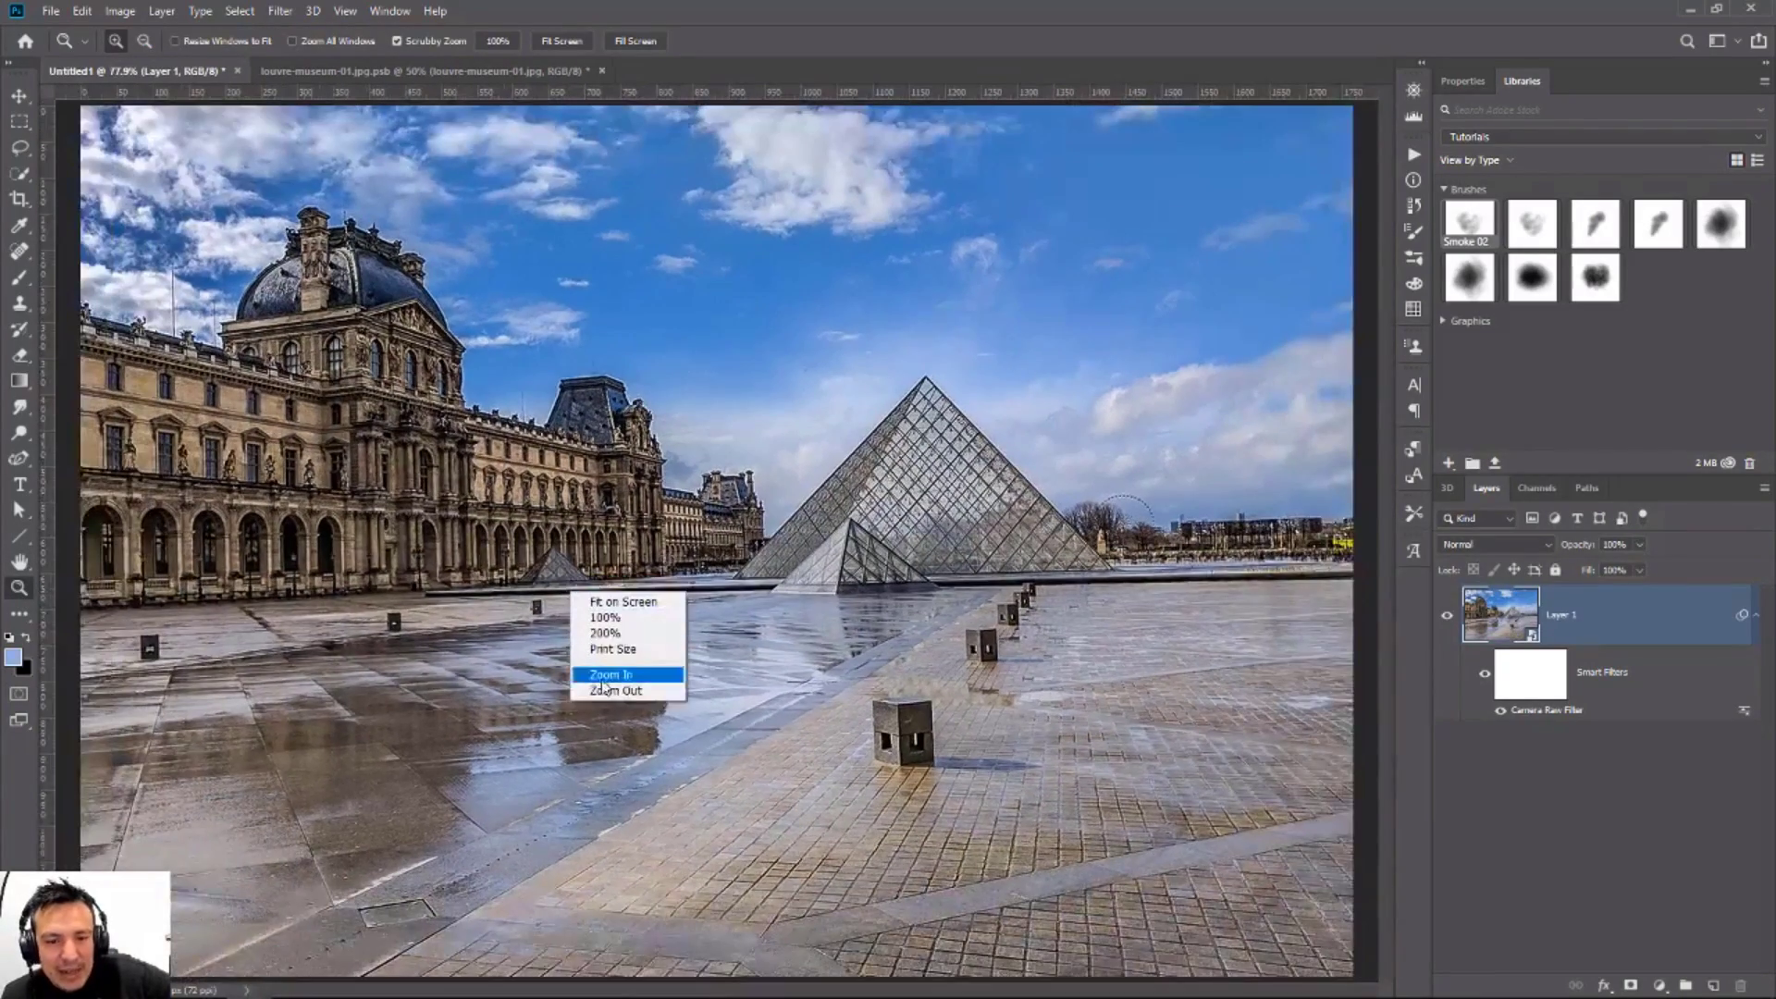
{"action": "left_click", "coordinate": [601, 684]}
{"action": "right_click", "coordinate": [544, 615]}
{"action": "left_click", "coordinate": [601, 712]}
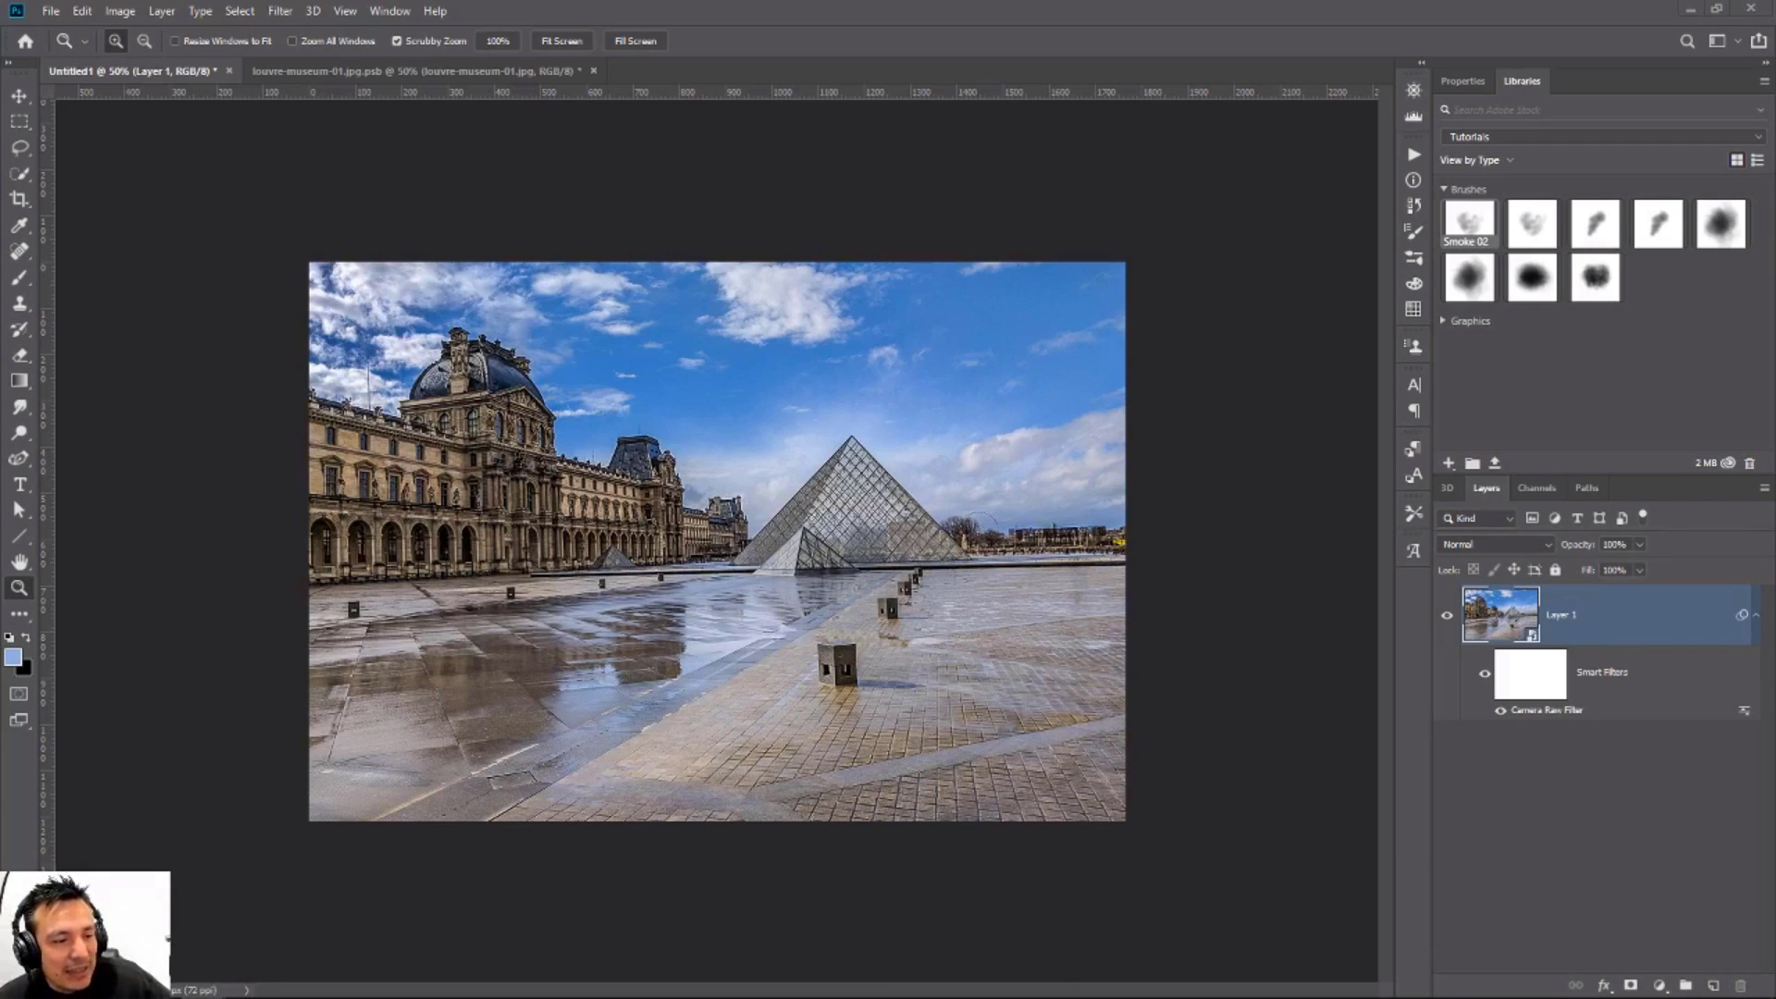
Step: Switch to the browser and read through the Photoshop Compositing Made Easy course page, from its description and module list to the questions section
{"action": "key", "text": "alt+Tab"}
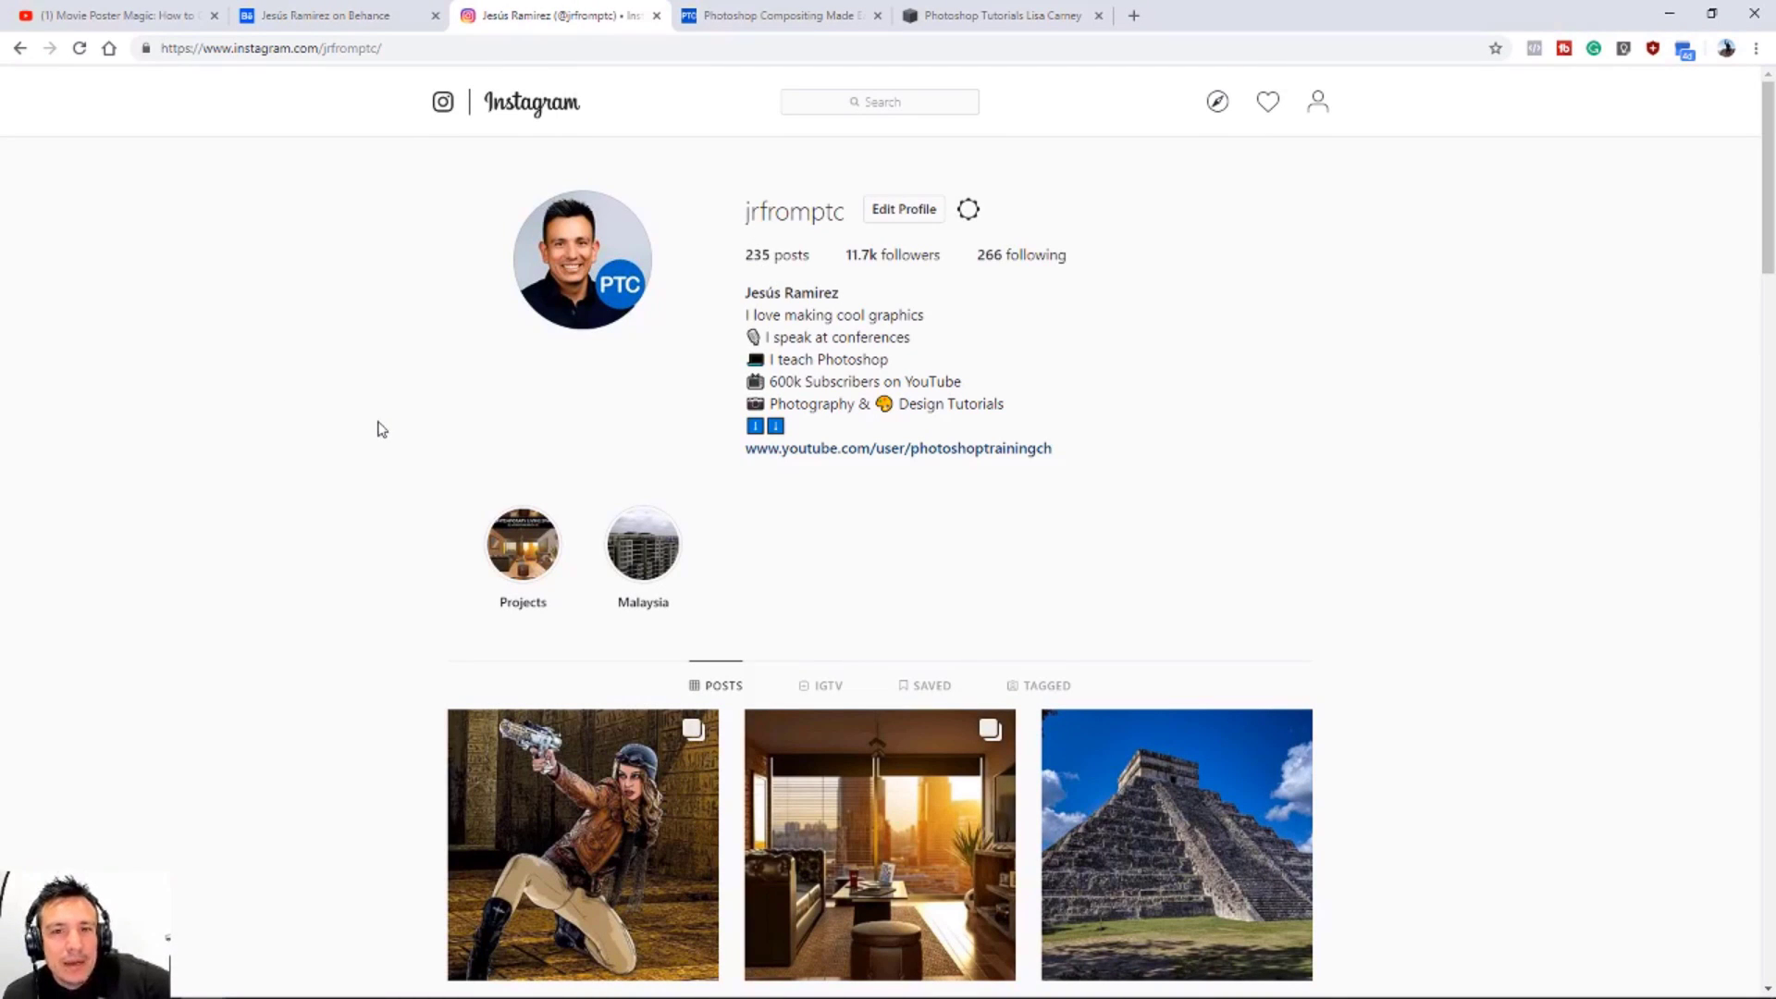
{"action": "left_click", "coordinate": [760, 18]}
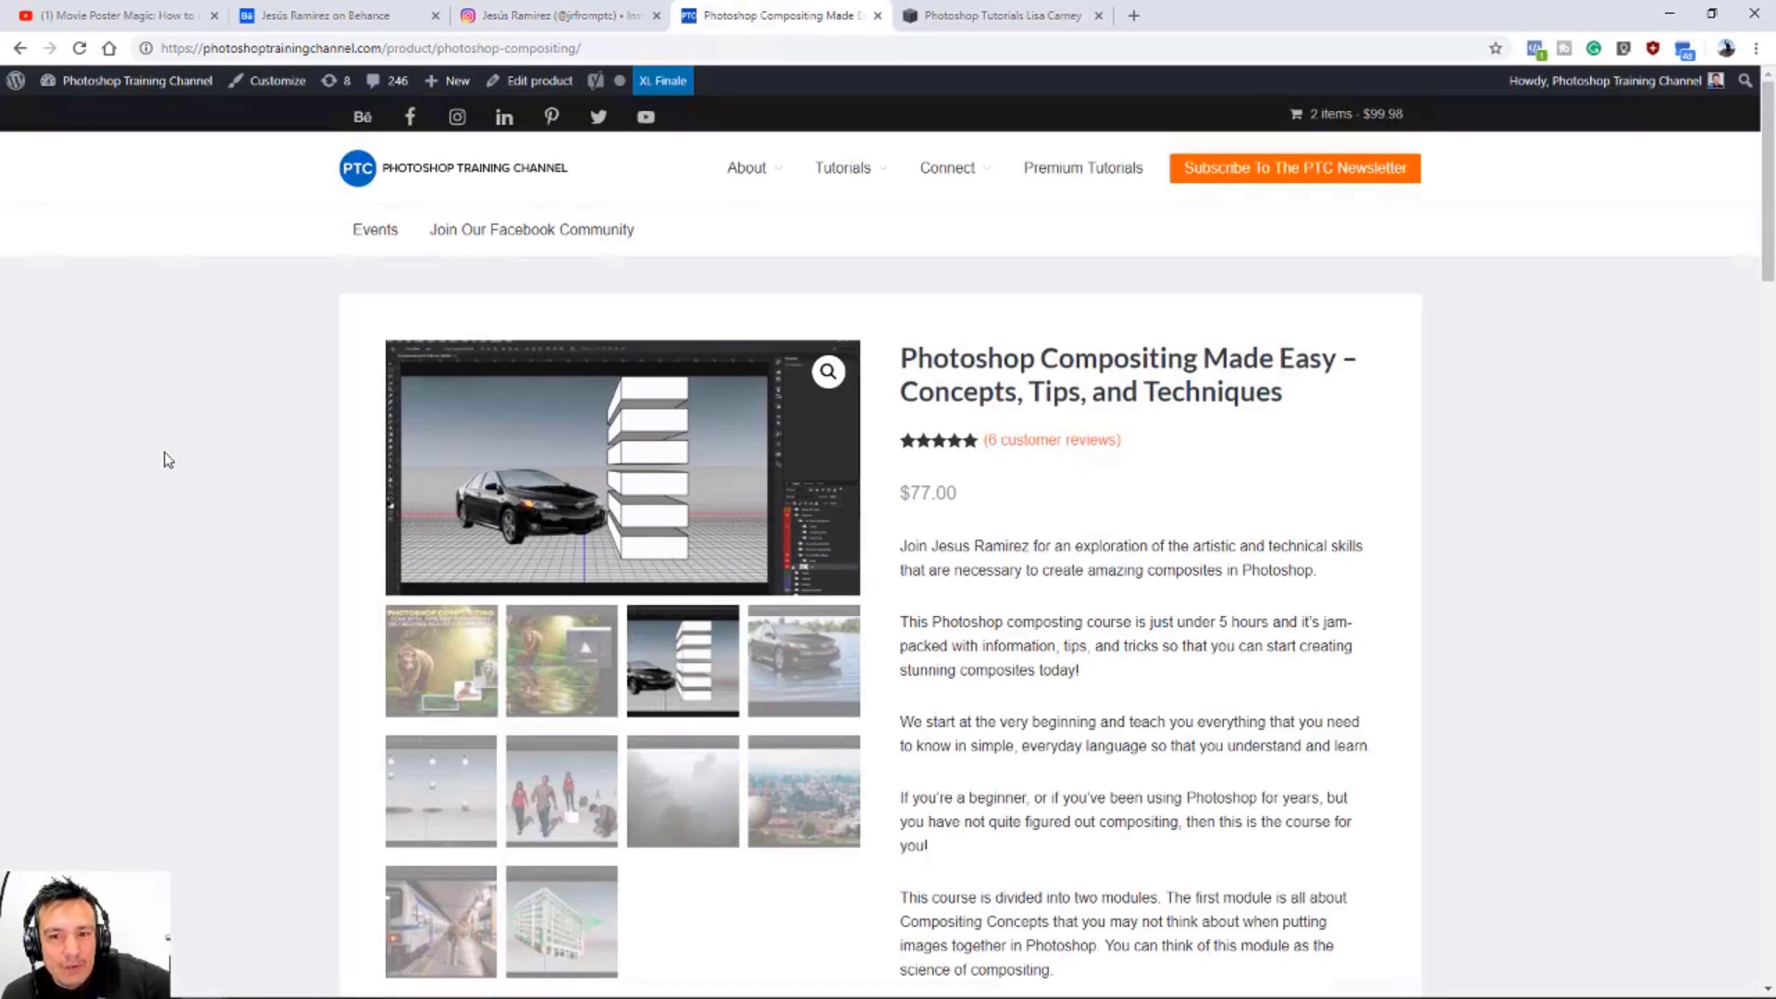
{"action": "scroll", "coordinate": [166, 447], "scroll_direction": "down", "scroll_amount": 3}
{"action": "scroll", "coordinate": [167, 447], "scroll_direction": "down", "scroll_amount": 7}
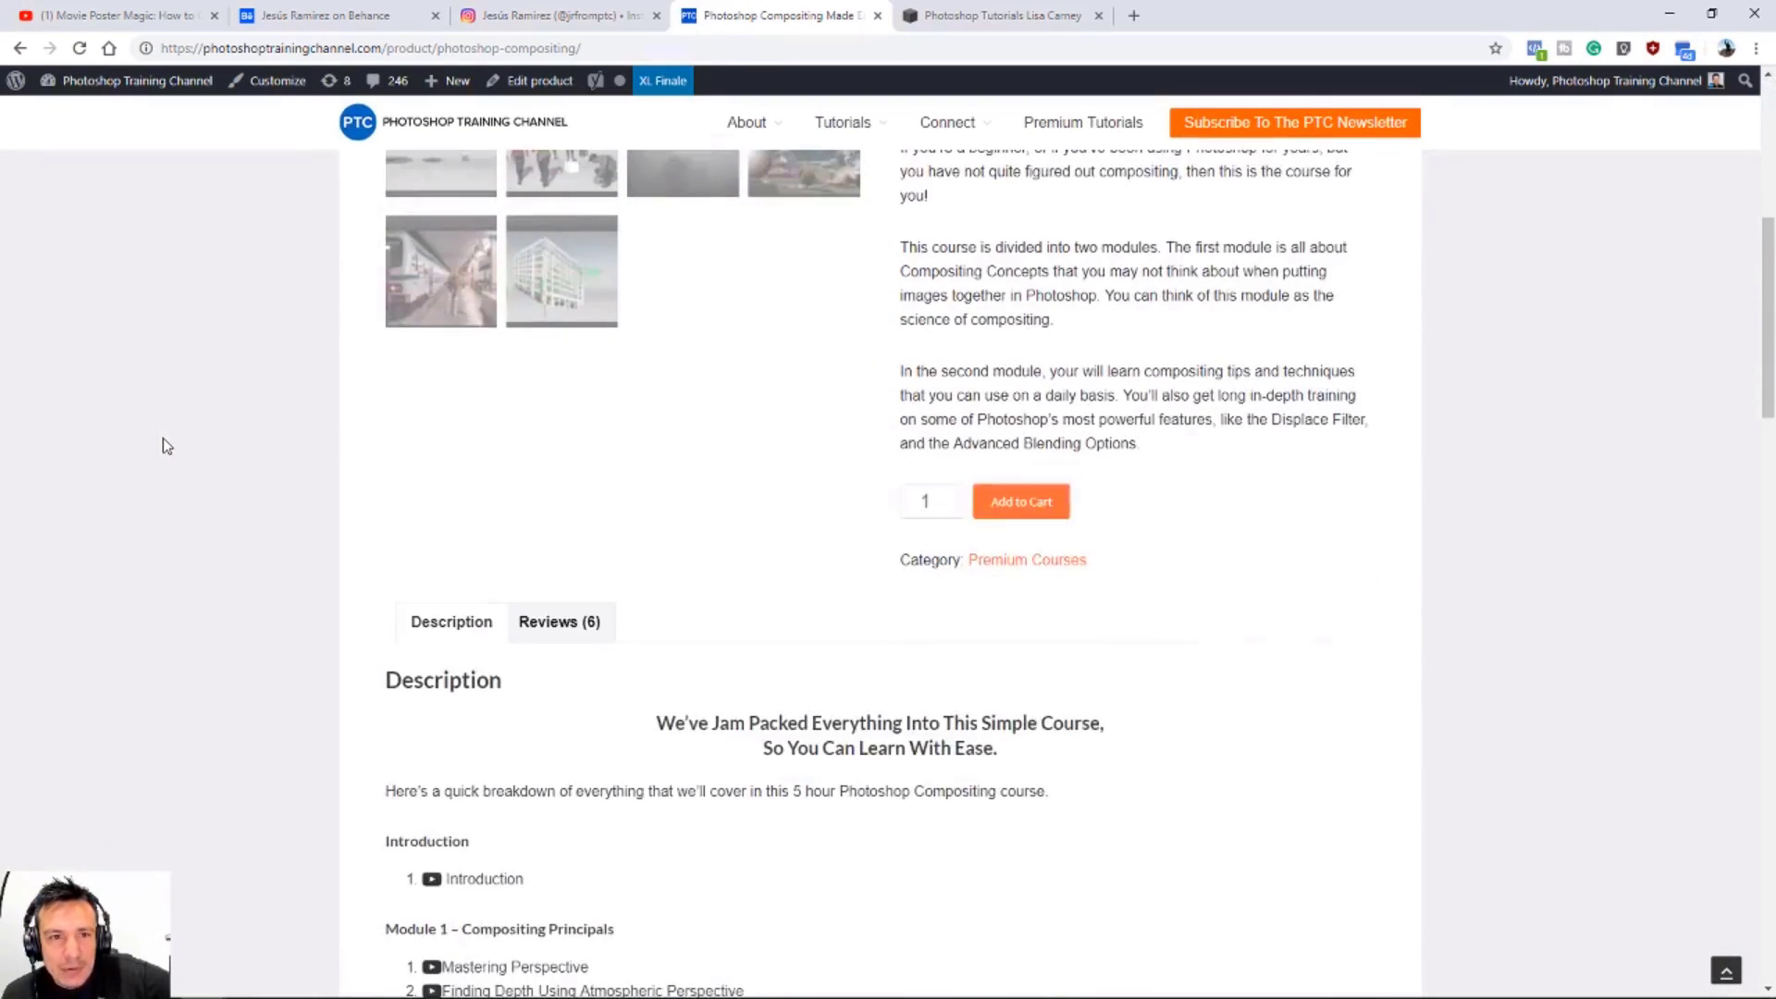
{"action": "scroll", "coordinate": [187, 468], "scroll_direction": "down", "scroll_amount": 3}
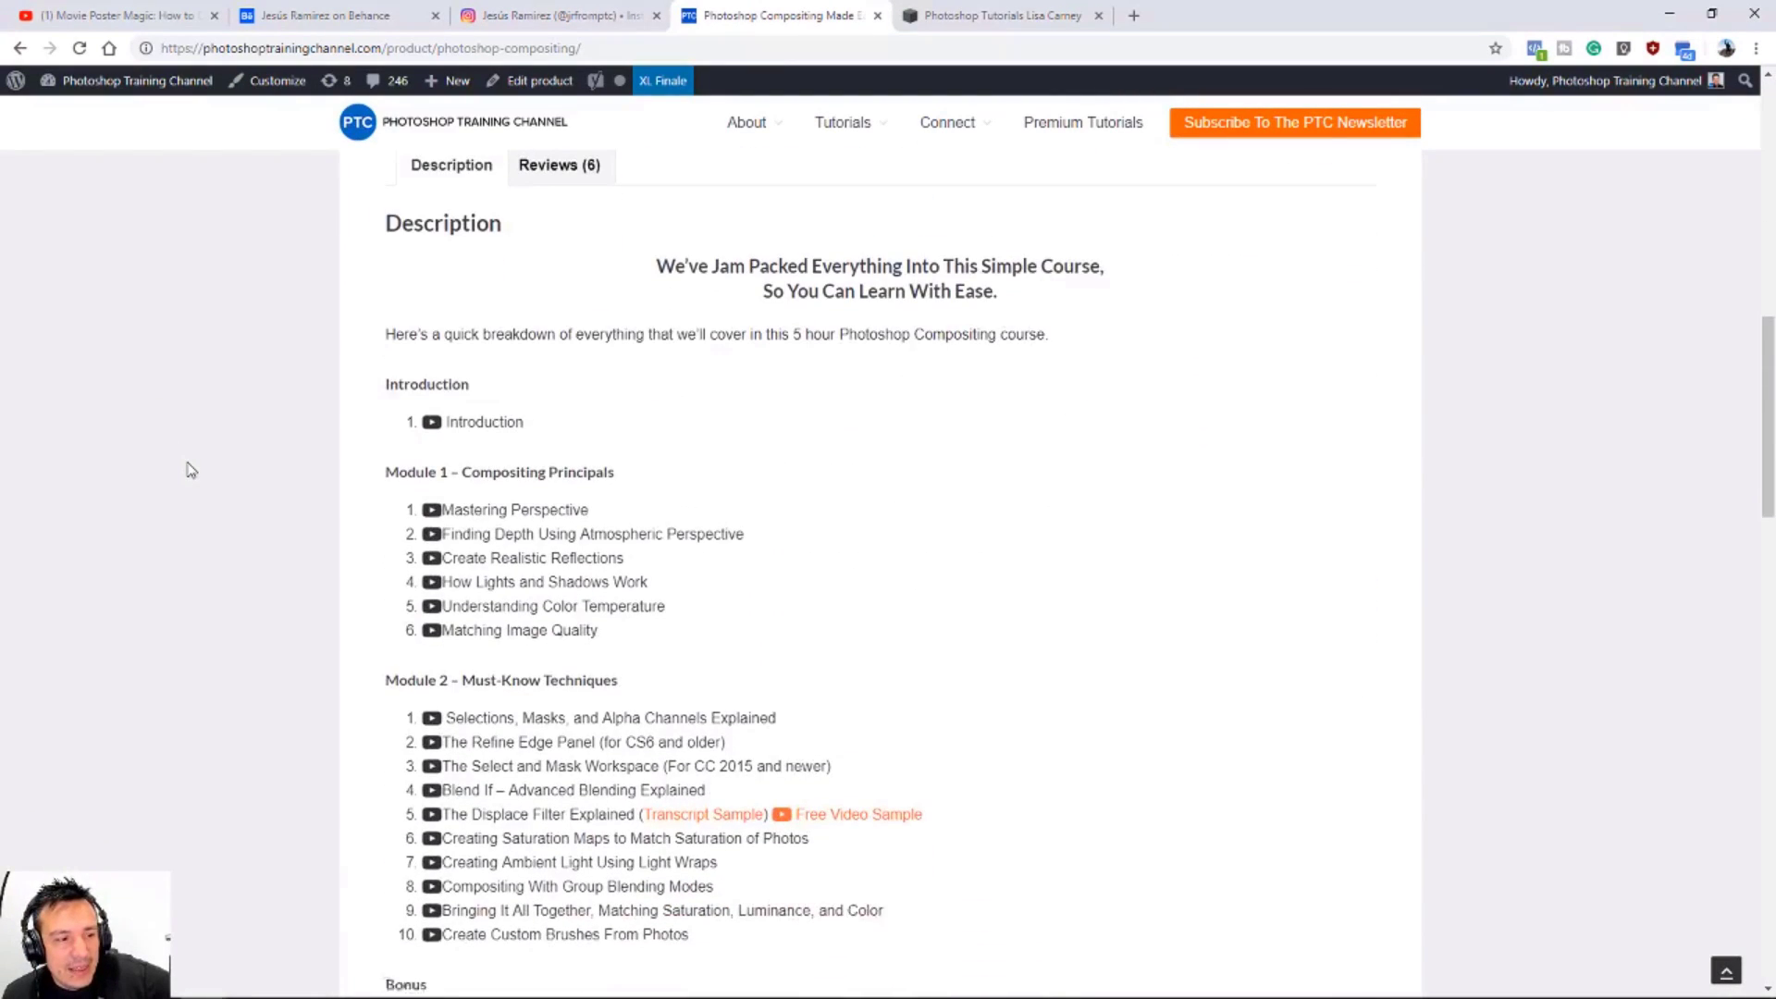
{"action": "scroll", "coordinate": [187, 470], "scroll_direction": "down", "scroll_amount": 5}
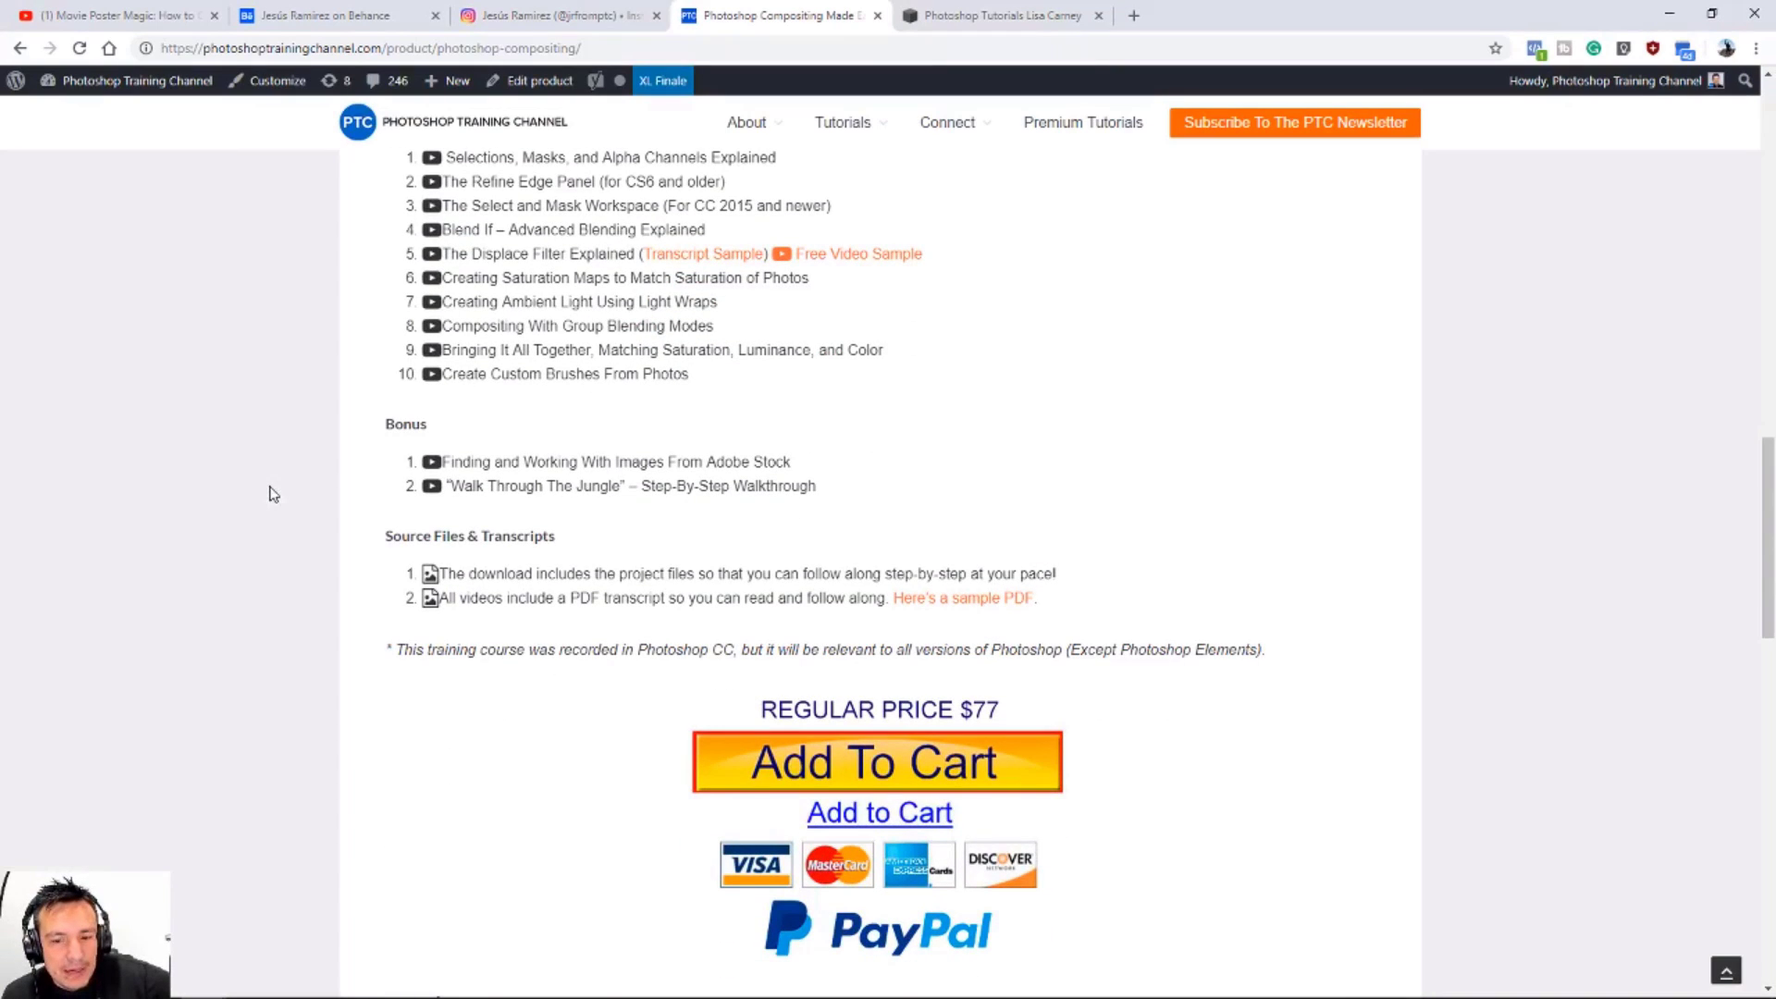
{"action": "scroll", "coordinate": [190, 389], "scroll_direction": "down", "scroll_amount": 7}
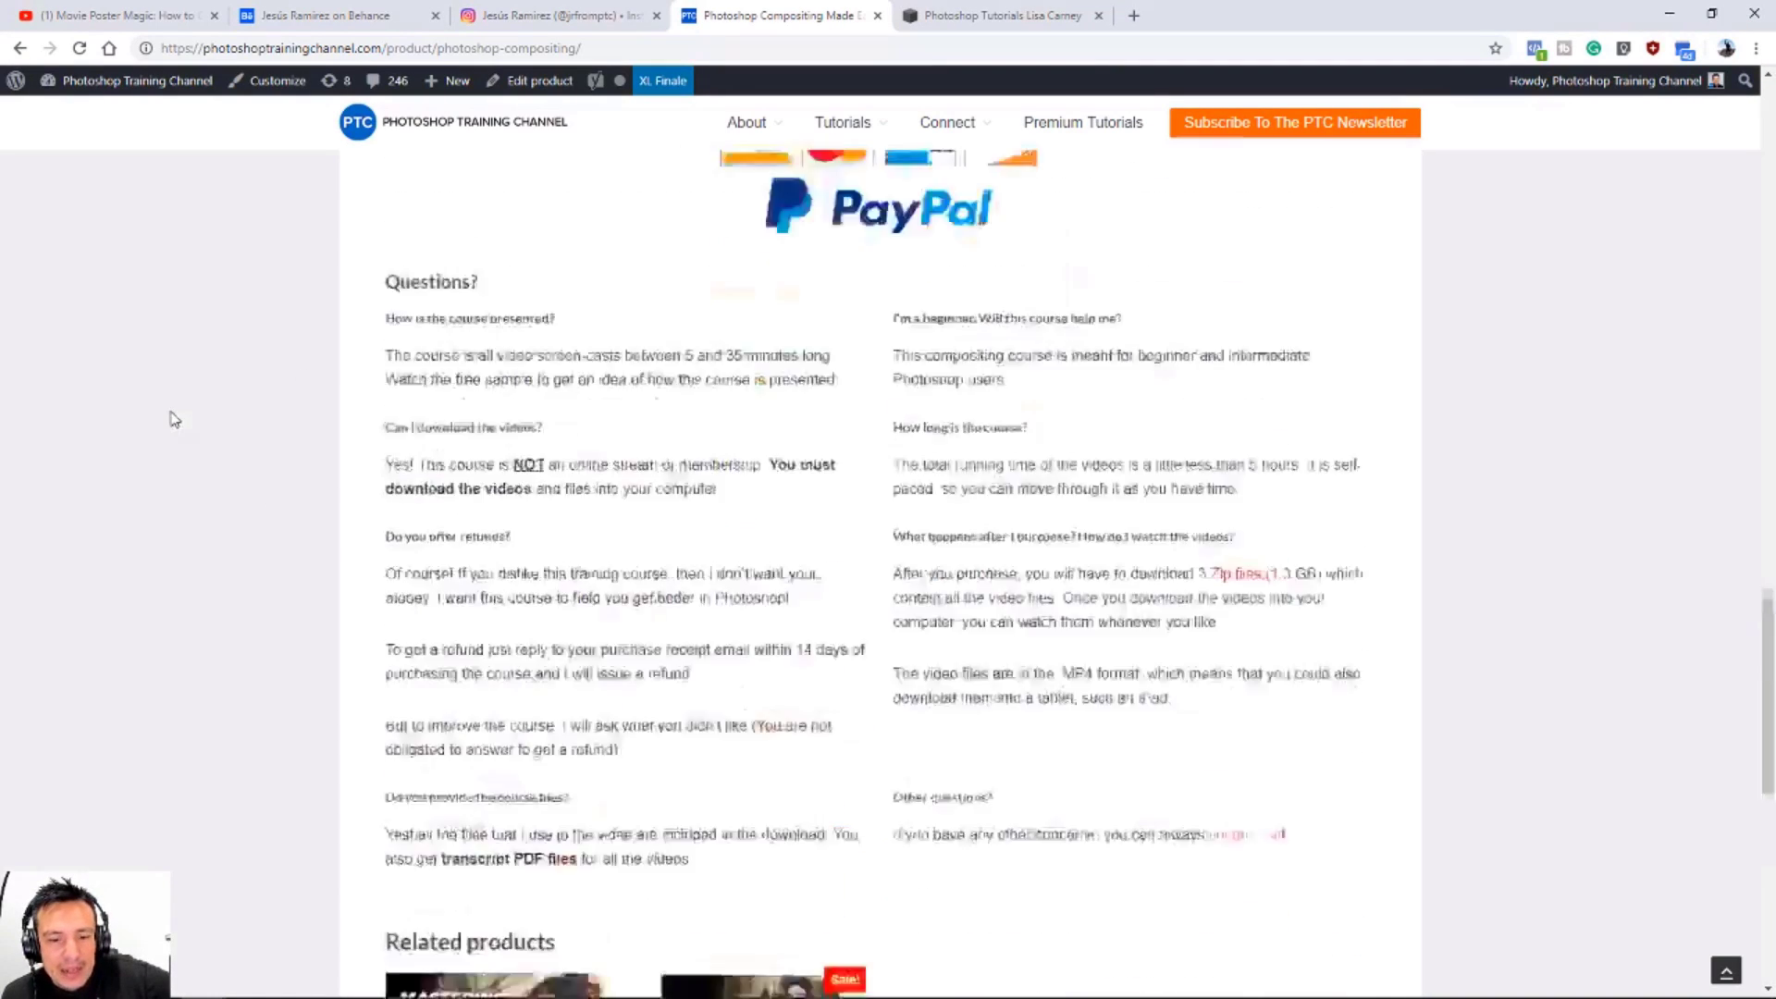
Step: Return to the course's preview gallery and view the images of the car on water, the hanging spheres and the walking people
{"action": "scroll", "coordinate": [171, 416], "scroll_direction": "up", "scroll_amount": 16}
{"action": "scroll", "coordinate": [170, 427], "scroll_direction": "up", "scroll_amount": 8}
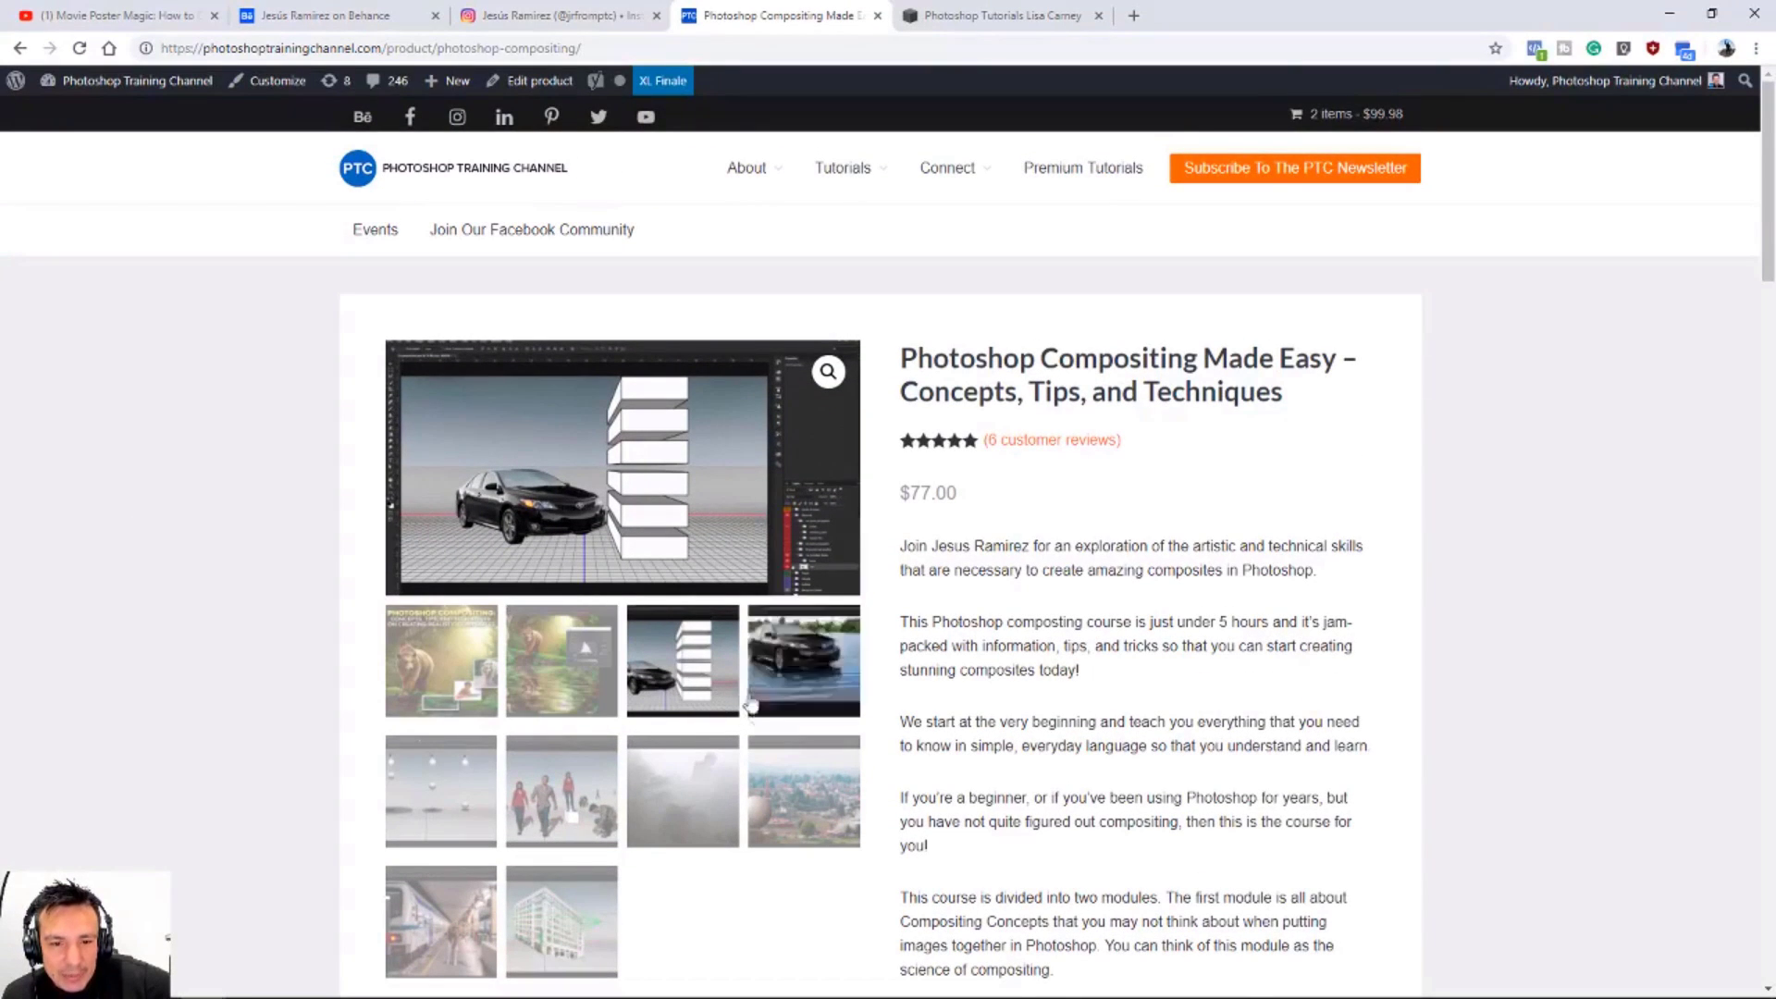
{"action": "left_click", "coordinate": [806, 696]}
{"action": "left_click", "coordinate": [444, 797]}
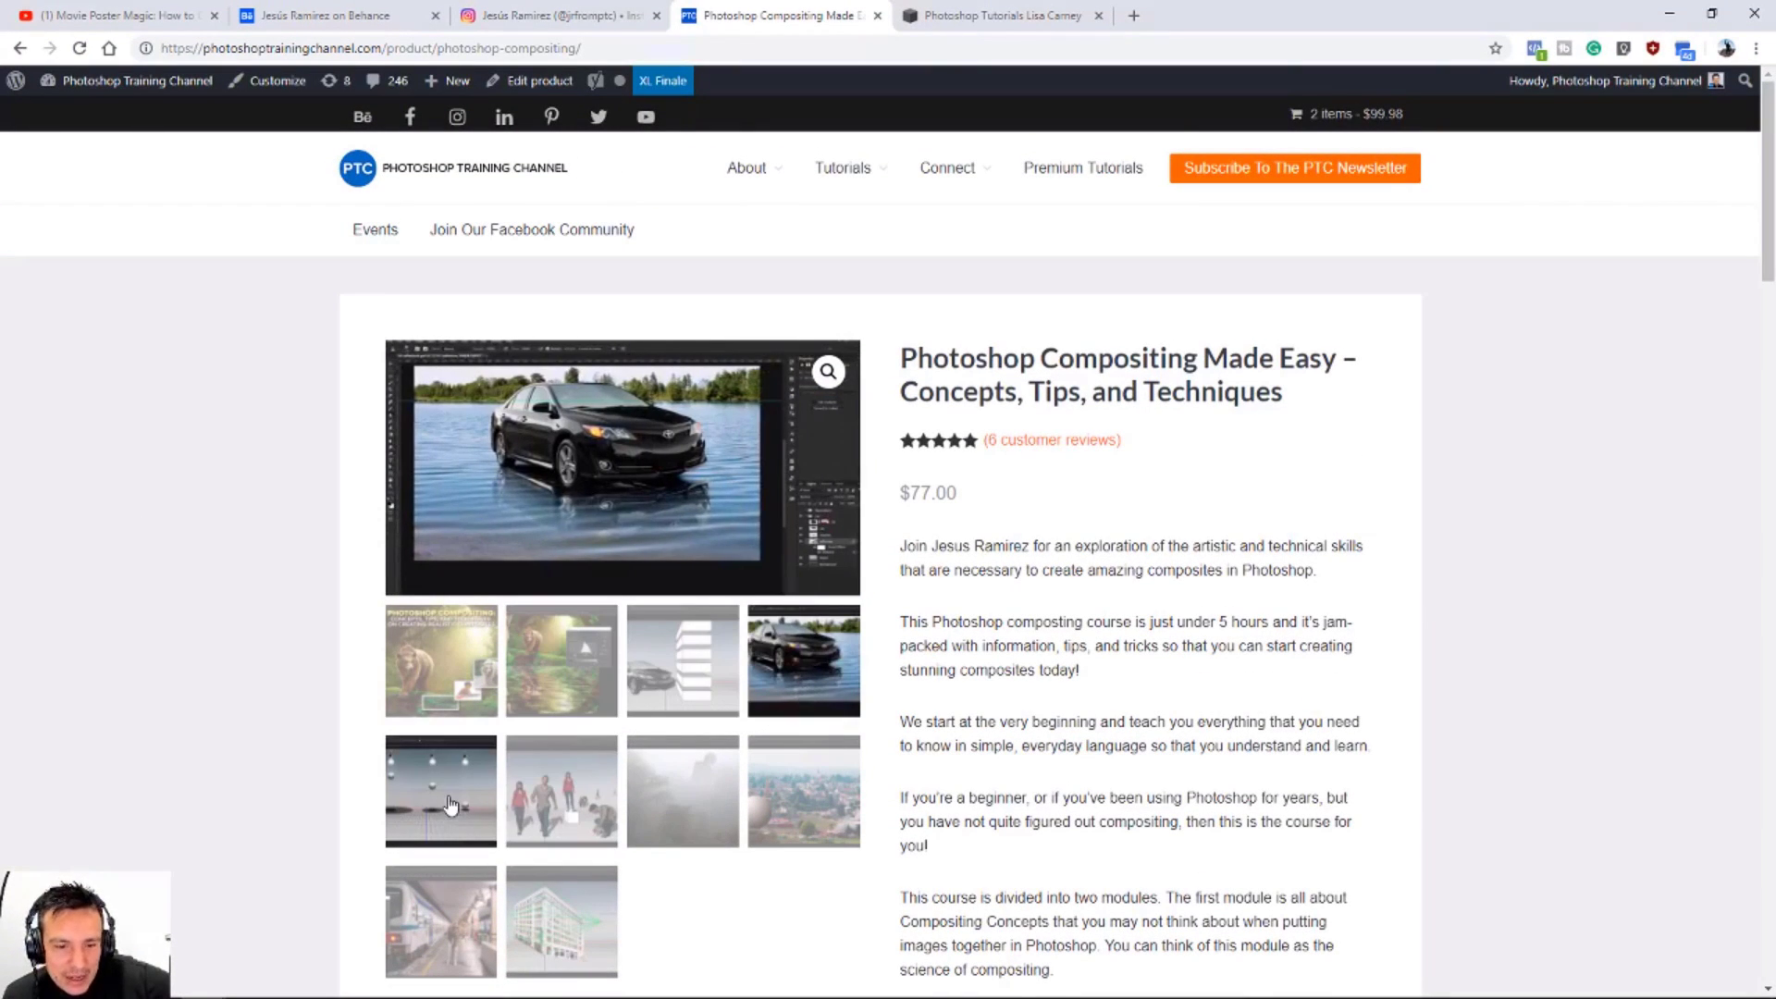
{"action": "left_click", "coordinate": [575, 816]}
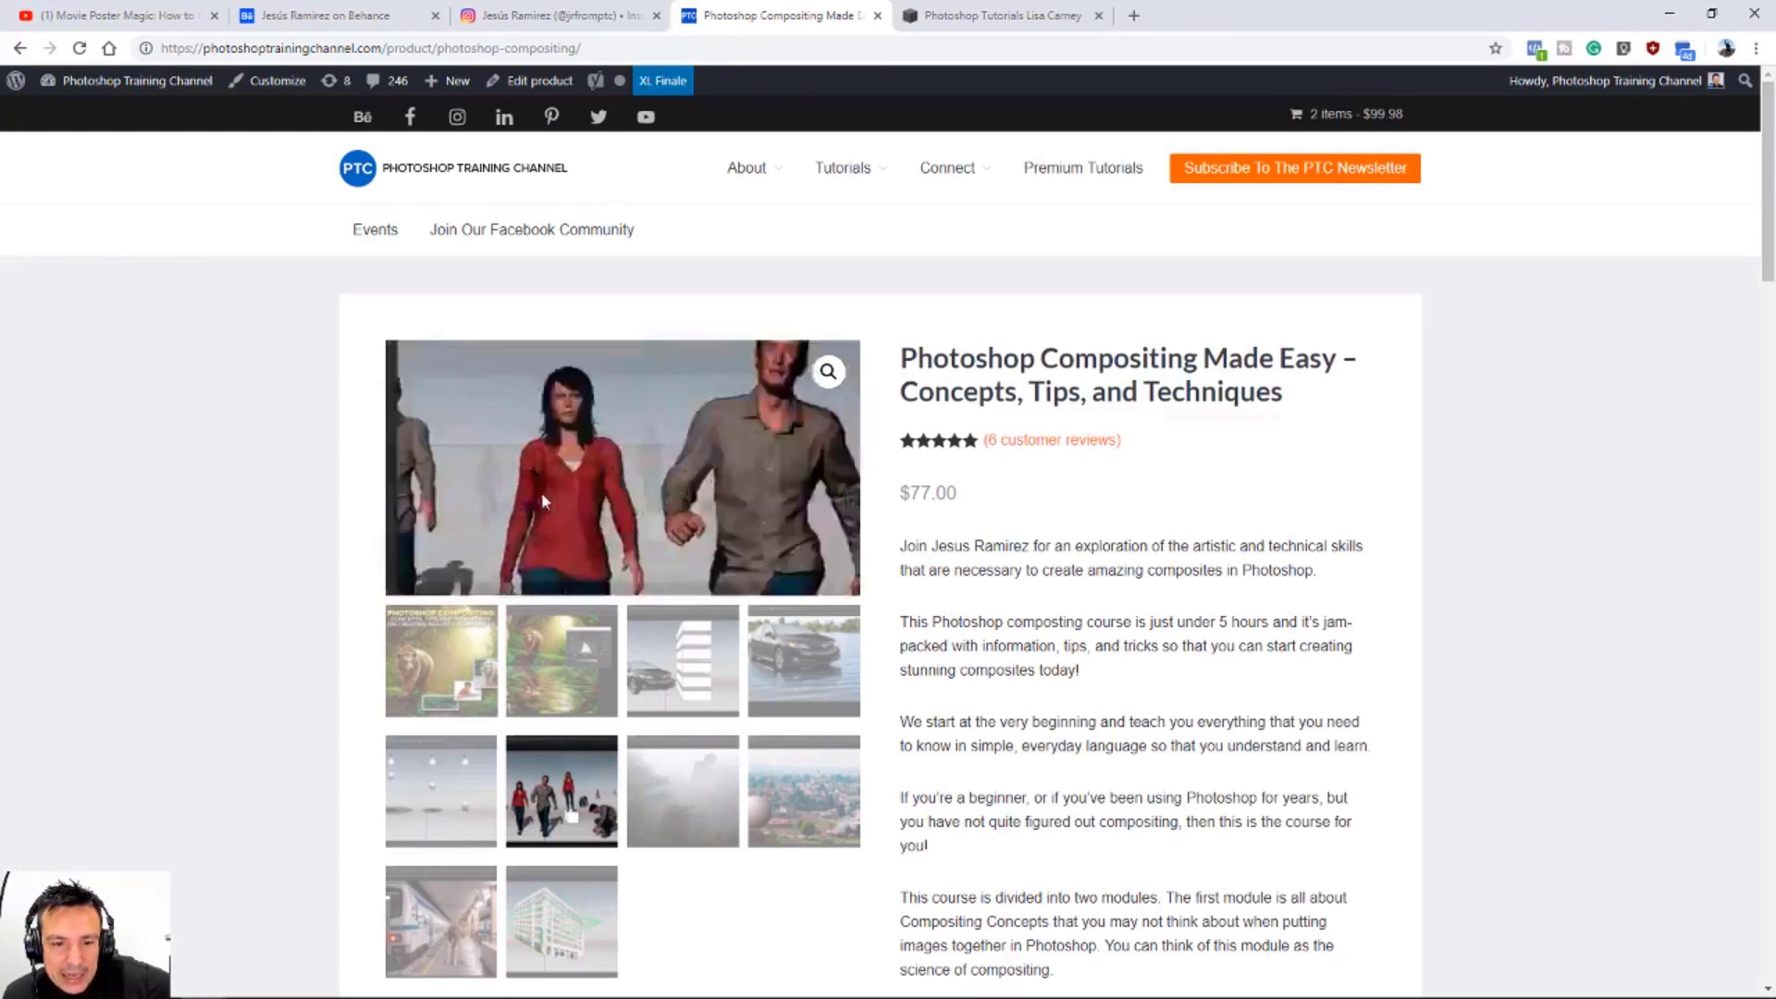